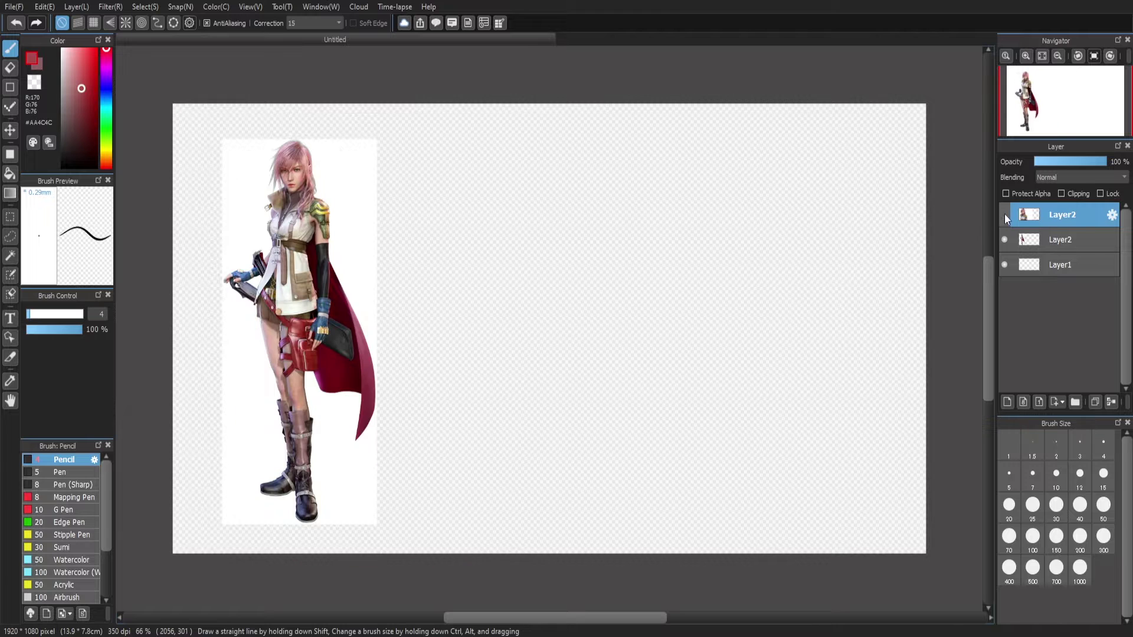
Add a new layer above the image layers and show the hidden close-up portrait reference
click(1039, 402)
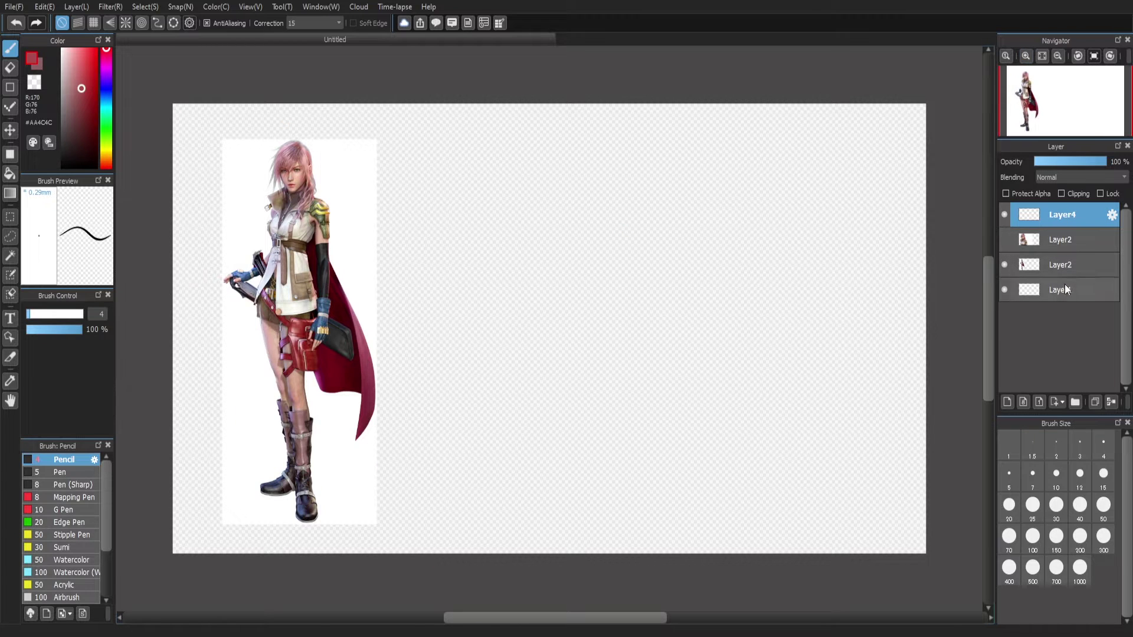
click(1003, 237)
click(1003, 237)
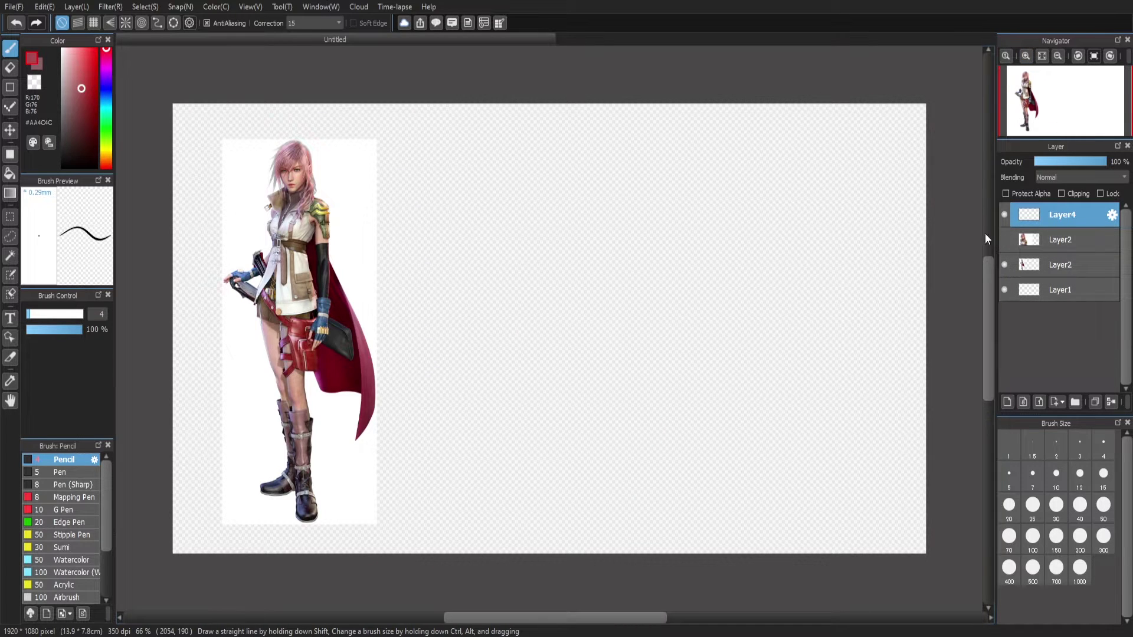
click(1004, 239)
Sketch a large circle for the head beside the reference portrait with the Pencil brush
drag(698, 352, 671, 350)
key(ctrl+z)
drag(685, 396, 657, 394)
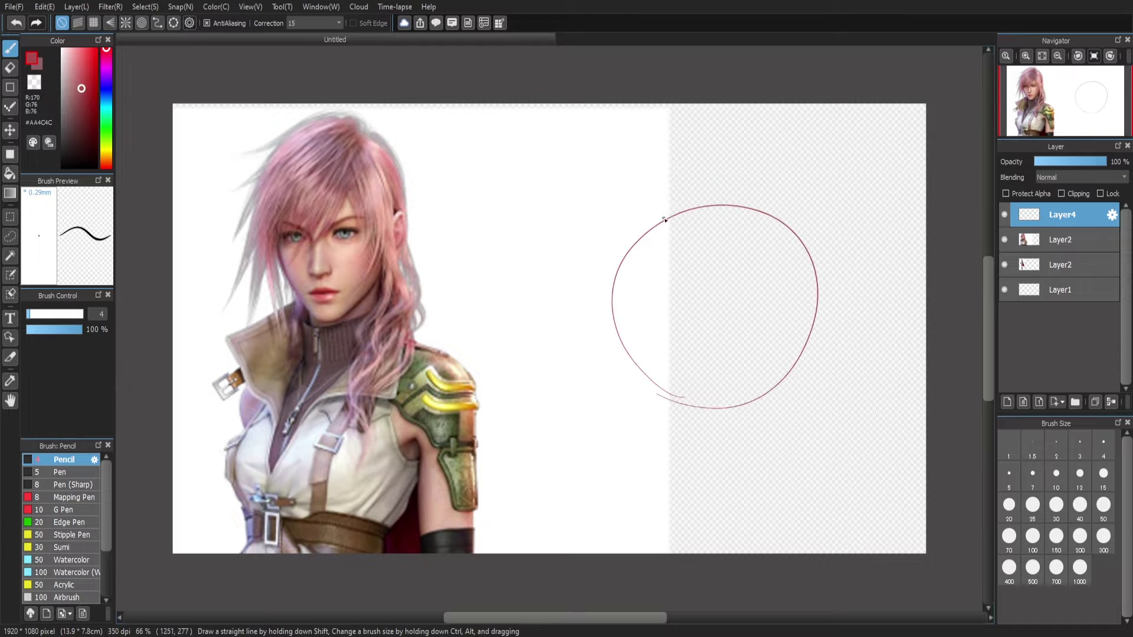
Sketch the face's centre and eye-level guides, jaw, ear, neck and shoulder lines around the head circle
drag(667, 208, 730, 468)
mouse_move(603, 339)
mouse_down()
mouse_move(841, 267)
mouse_move(708, 458)
mouse_move(764, 448)
mouse_up()
mouse_move(819, 348)
mouse_down()
mouse_move(790, 436)
mouse_move(830, 454)
mouse_up()
key(ctrl+z)
key(ctrl+z)
mouse_move(729, 491)
mouse_down()
mouse_move(814, 477)
mouse_move(640, 549)
mouse_up()
drag(831, 454, 926, 461)
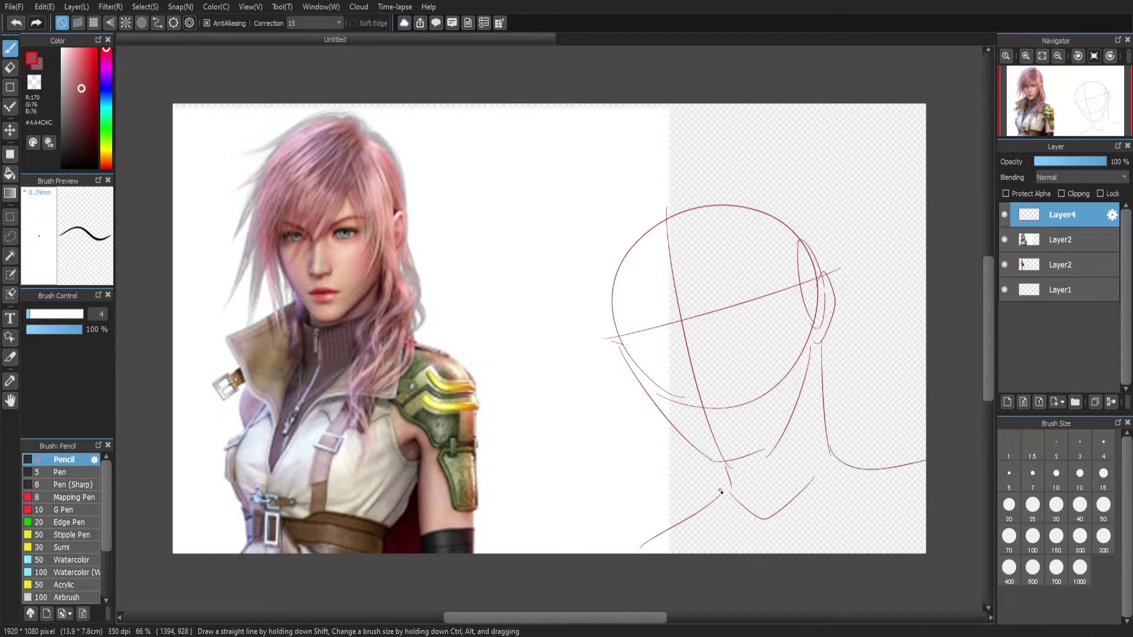
Trim the end of the left shoulder line and strengthen the brow, cheek, jaw and chin contours
key(e)
drag(648, 545, 706, 511)
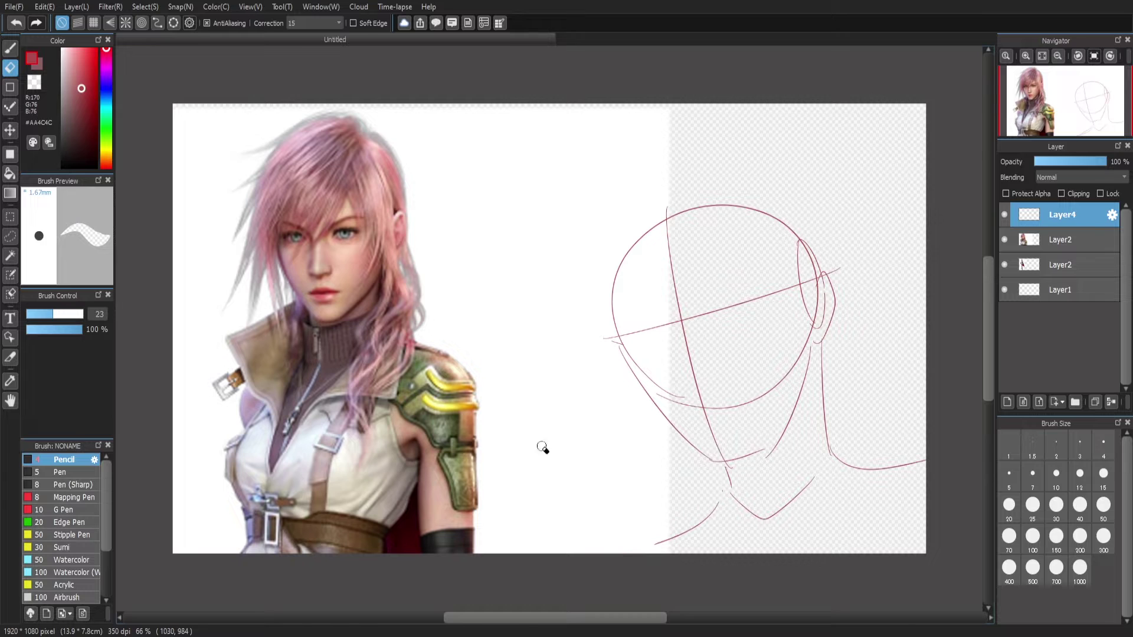
key(b)
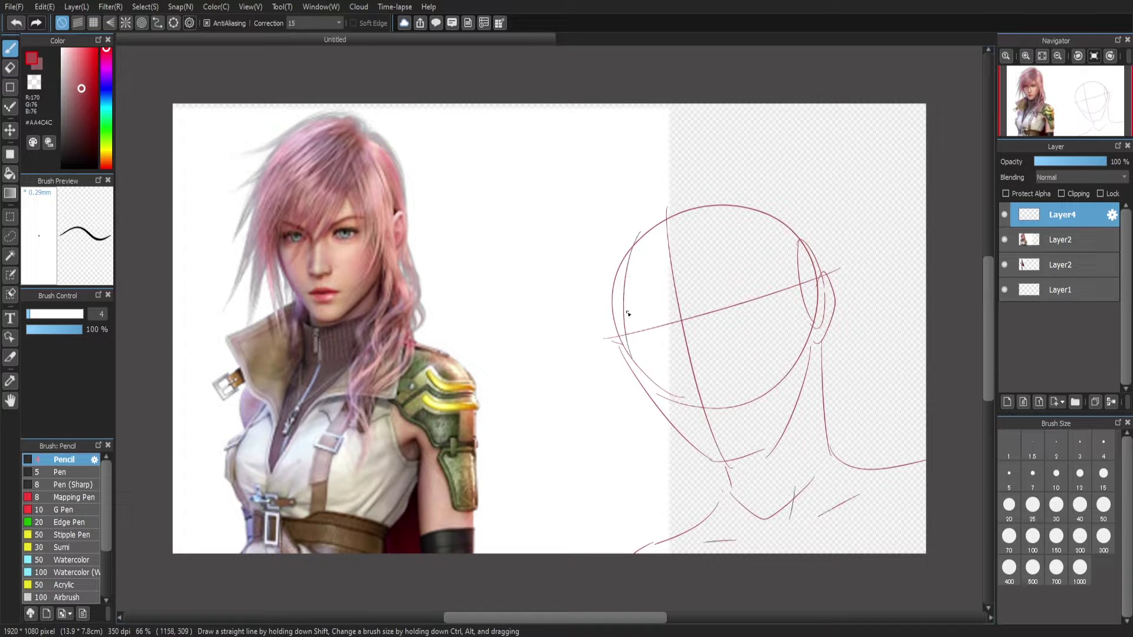
mouse_move(629, 251)
mouse_down()
mouse_move(634, 354)
mouse_move(728, 466)
mouse_up()
drag(791, 407, 761, 457)
drag(722, 466, 764, 453)
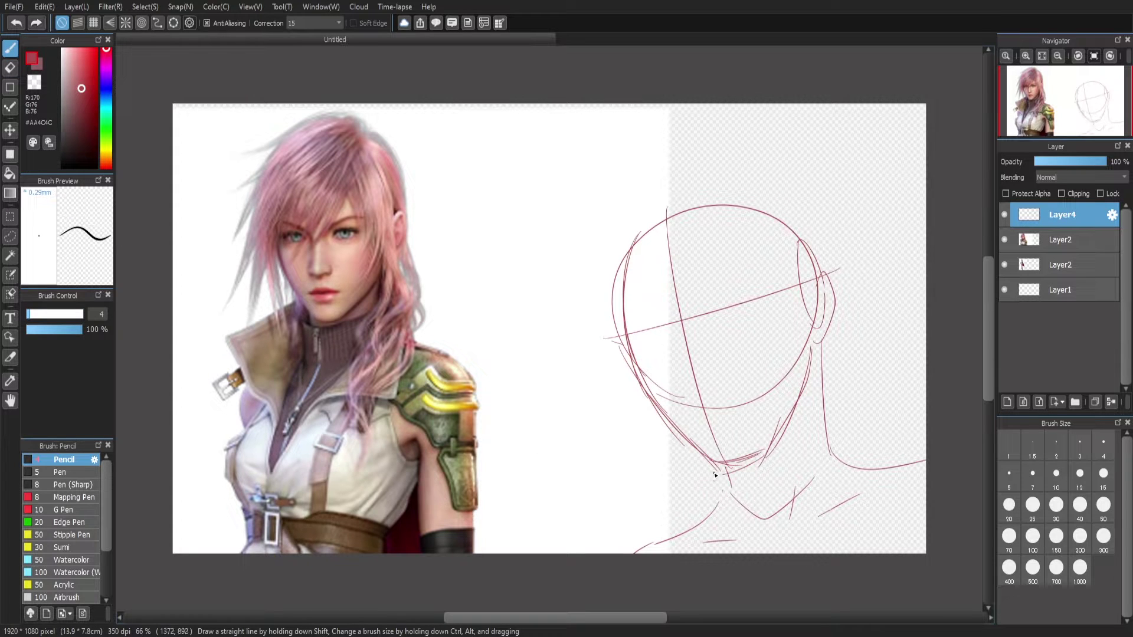
Move the whole head sketch up and to the left, closer to the reference portrait
drag(845, 378, 773, 455)
key(ctrl+z)
key(ctrl+t)
mouse_move(814, 377)
mouse_down()
mouse_move(784, 346)
mouse_move(682, 316)
mouse_move(704, 318)
mouse_up()
key(Return)
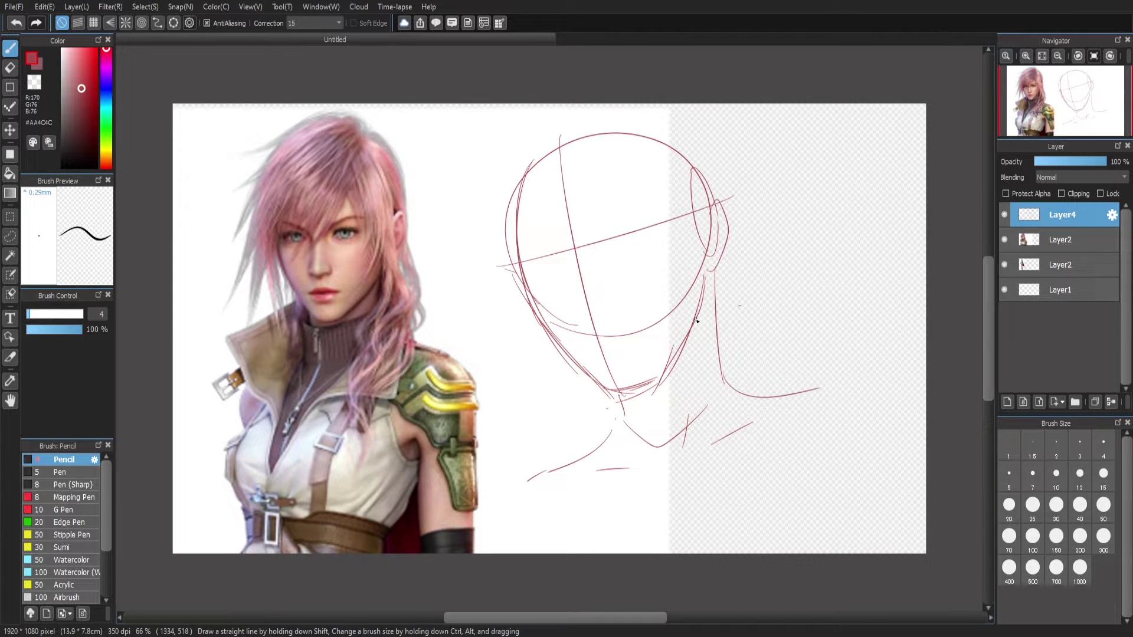
Sketch the jacket's wide raised collar around the neck and the front opening running down the chest
mouse_move(655, 369)
mouse_down()
mouse_move(740, 442)
mouse_move(767, 304)
mouse_up()
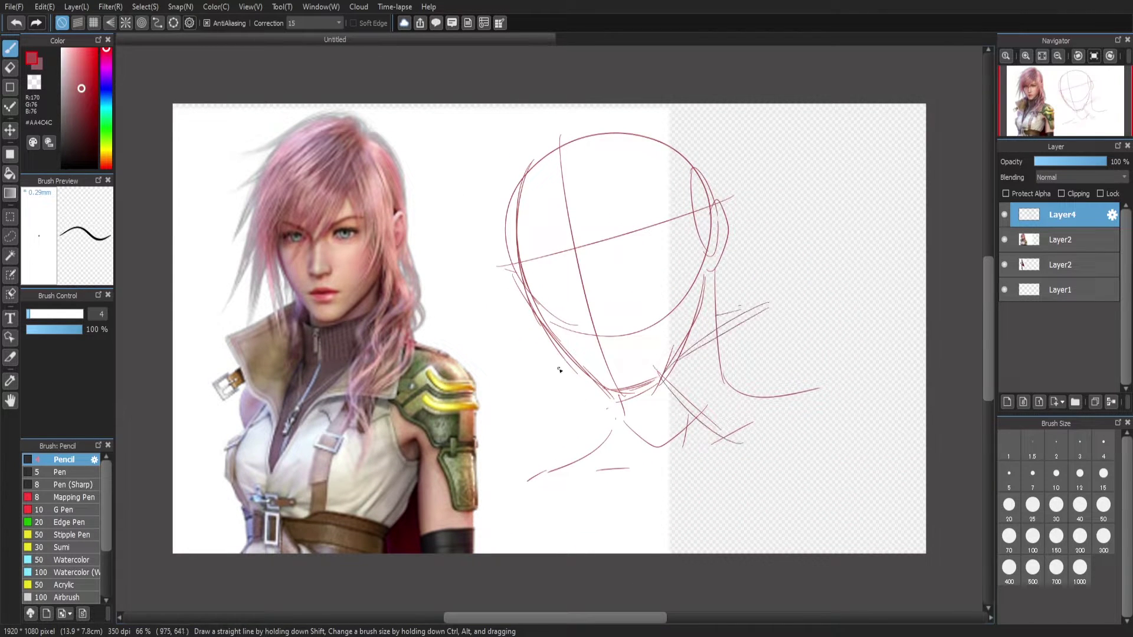
drag(561, 368, 472, 398)
drag(472, 404, 581, 527)
drag(609, 440, 584, 522)
mouse_move(602, 412)
mouse_down()
mouse_move(675, 406)
mouse_move(592, 454)
mouse_move(649, 484)
mouse_up()
drag(701, 445, 637, 487)
mouse_move(628, 422)
mouse_down()
mouse_move(641, 491)
mouse_move(619, 551)
mouse_up()
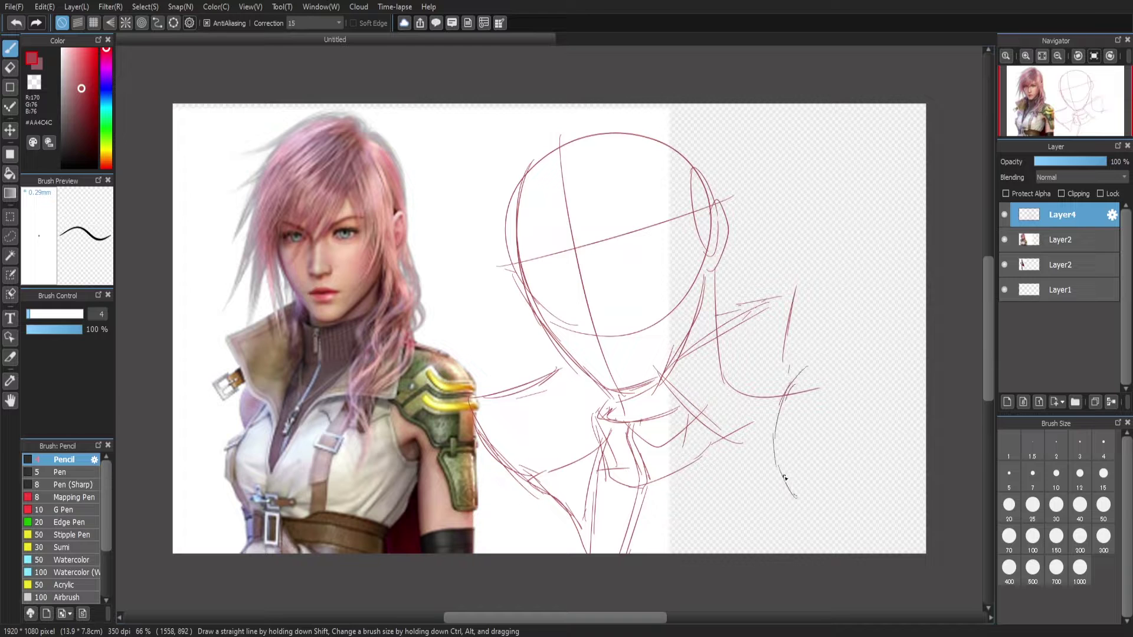
Sketch the round shoulder armour on the right and the arm outline on the left
drag(785, 478, 909, 545)
drag(791, 369, 917, 393)
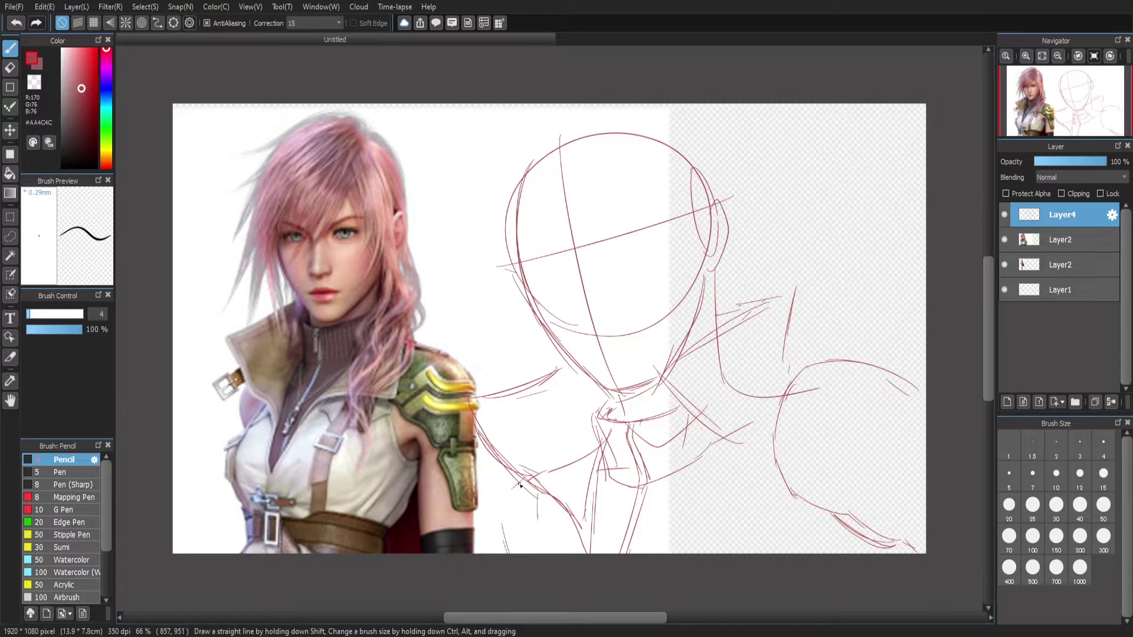
drag(520, 484, 499, 552)
drag(552, 506, 536, 551)
Sketch the collar's folded edge, the jacket straps and their buckles across the chest
mouse_move(743, 320)
mouse_down()
mouse_move(639, 394)
mouse_move(693, 478)
mouse_up()
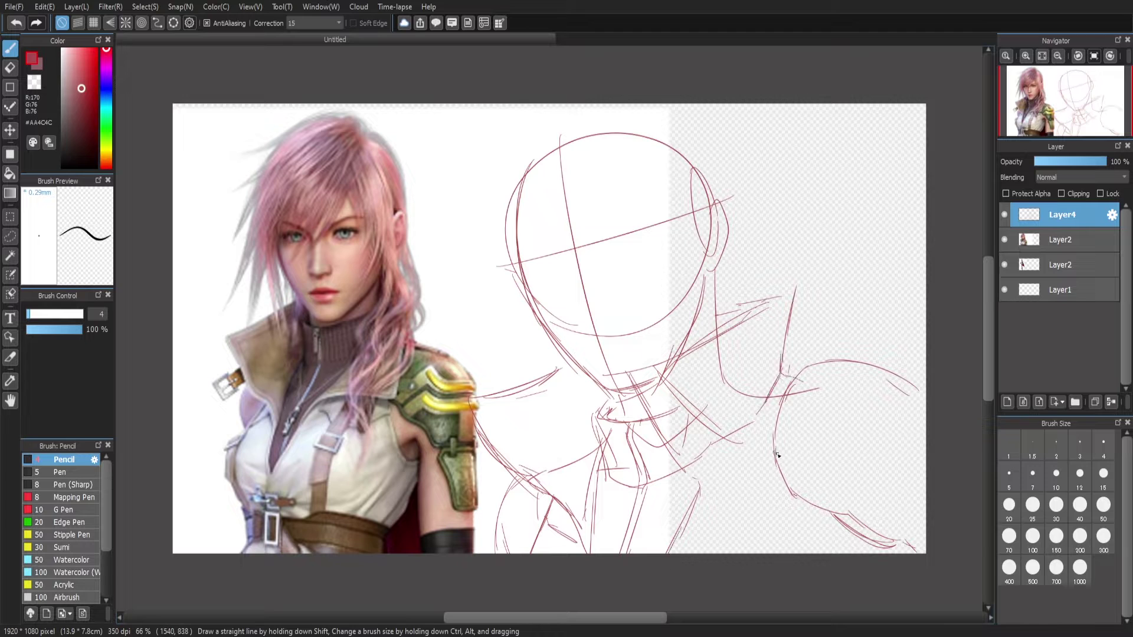
mouse_move(777, 454)
mouse_down()
mouse_move(776, 527)
mouse_move(758, 510)
mouse_move(728, 513)
mouse_move(725, 485)
mouse_move(750, 546)
mouse_up()
drag(554, 484, 531, 551)
drag(540, 551, 534, 516)
drag(669, 435, 655, 413)
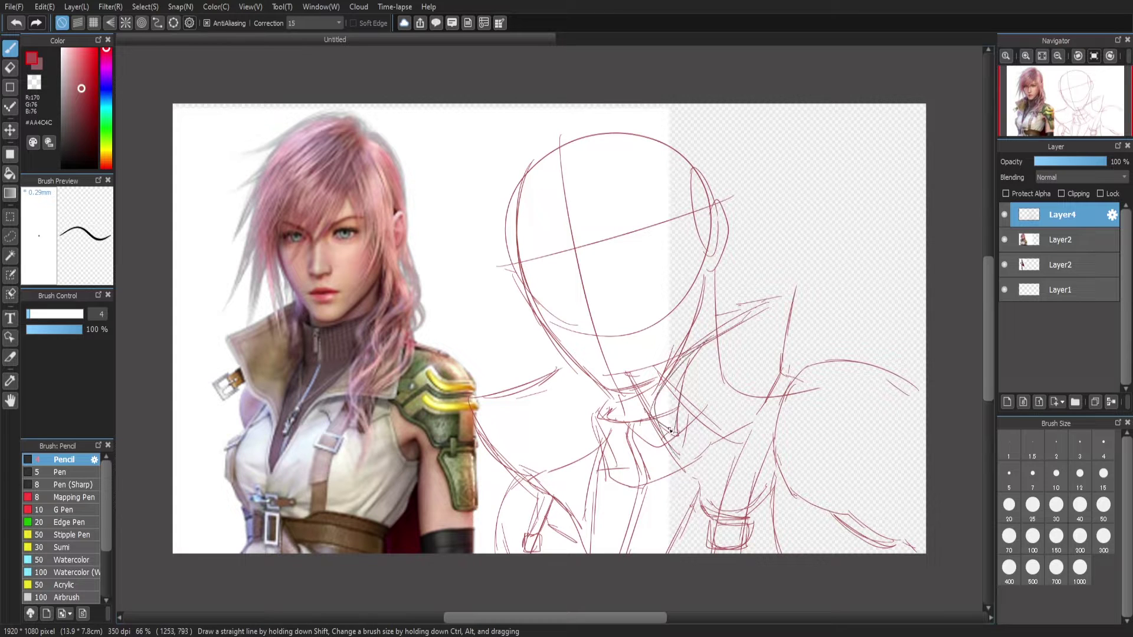
drag(679, 460, 676, 394)
Sketch the first pointed fringe strands falling over the forehead and between the eyes
drag(609, 177, 583, 272)
drag(575, 194, 570, 292)
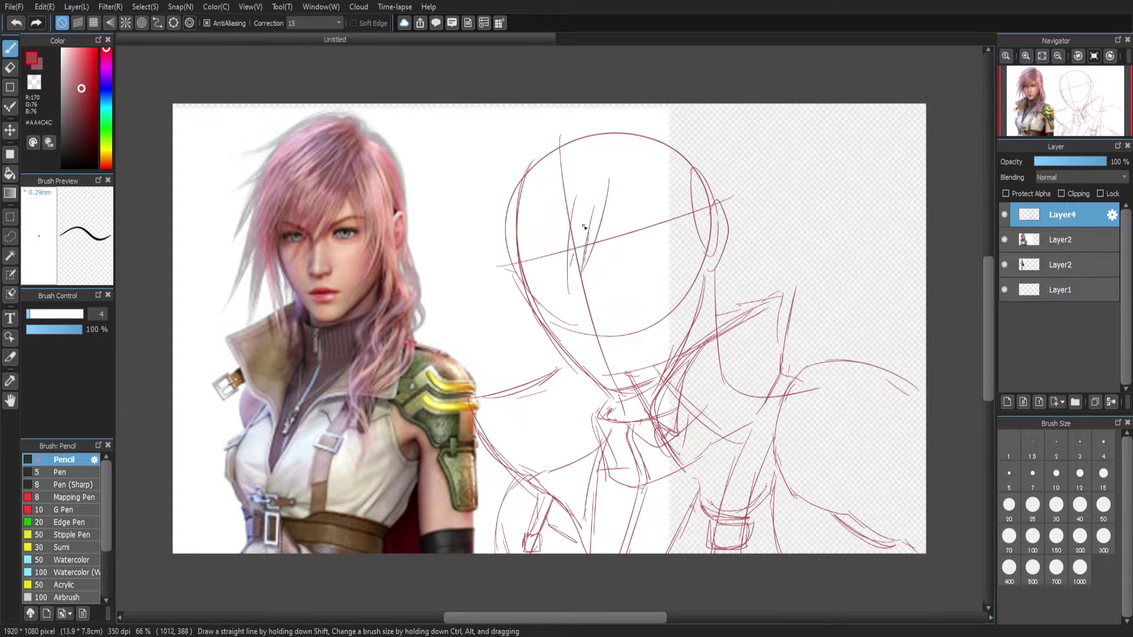
drag(558, 188, 547, 239)
drag(577, 180, 571, 274)
Outline the crown of the hair and sketch the left side strands, undoing the last stray strokes
drag(613, 112, 480, 174)
mouse_move(520, 140)
mouse_down()
mouse_move(481, 201)
mouse_move(472, 280)
mouse_up()
mouse_move(509, 227)
mouse_down()
mouse_move(511, 354)
mouse_move(549, 449)
mouse_up()
drag(599, 340, 544, 443)
drag(559, 225, 549, 268)
drag(512, 210, 555, 302)
key(ctrl+z)
key(ctrl+z)
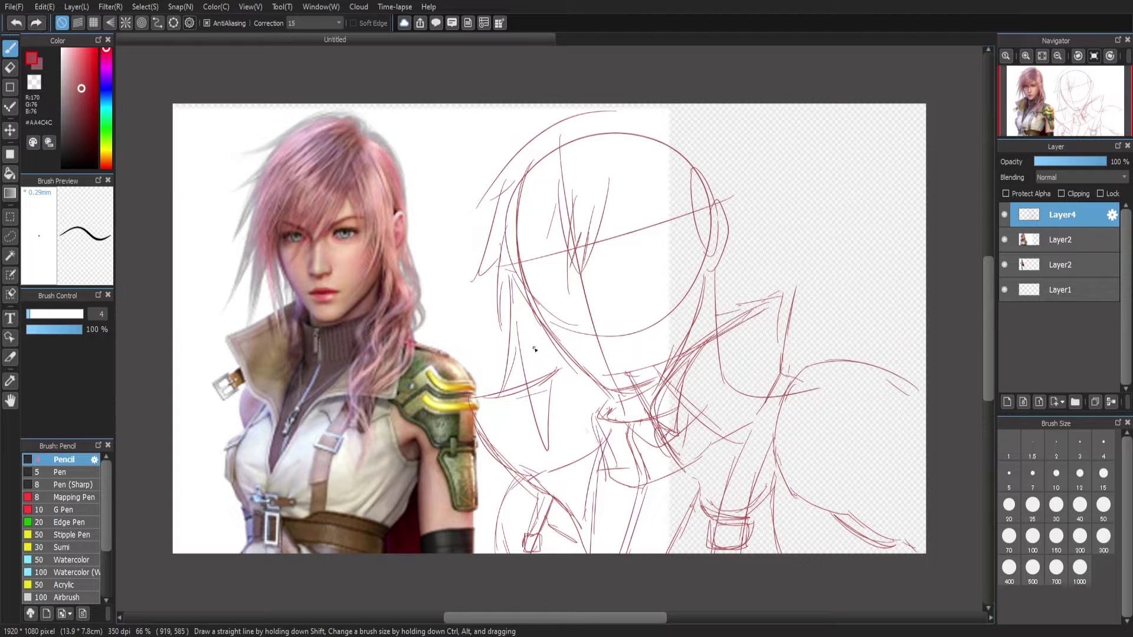
key(ctrl+z)
Add more hair strands along the left side of the face and below the jaw
drag(522, 341, 534, 449)
drag(572, 380, 543, 430)
drag(541, 226, 525, 278)
drag(510, 240, 507, 302)
drag(507, 208, 493, 299)
drag(558, 235, 538, 307)
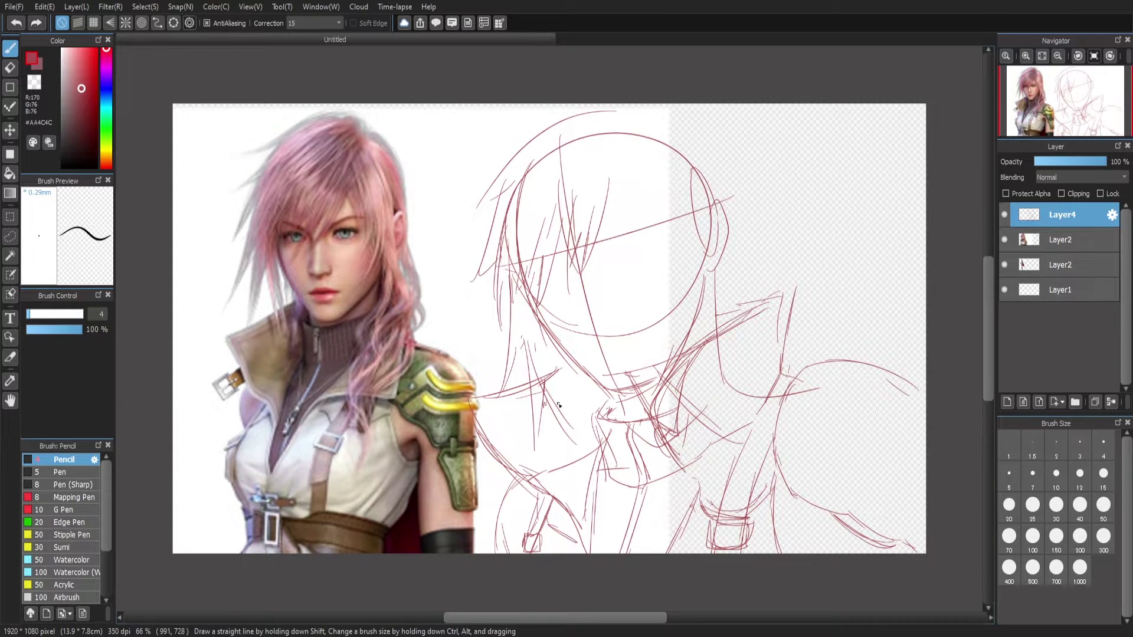
drag(590, 363, 551, 463)
drag(601, 369, 577, 431)
Fill out the fringe with longer strands sweeping from the parting across the forehead
drag(603, 207, 578, 314)
drag(562, 213, 541, 292)
mouse_move(576, 237)
mouse_down()
mouse_move(551, 288)
mouse_move(500, 288)
mouse_up()
drag(630, 137, 585, 218)
drag(632, 192, 636, 201)
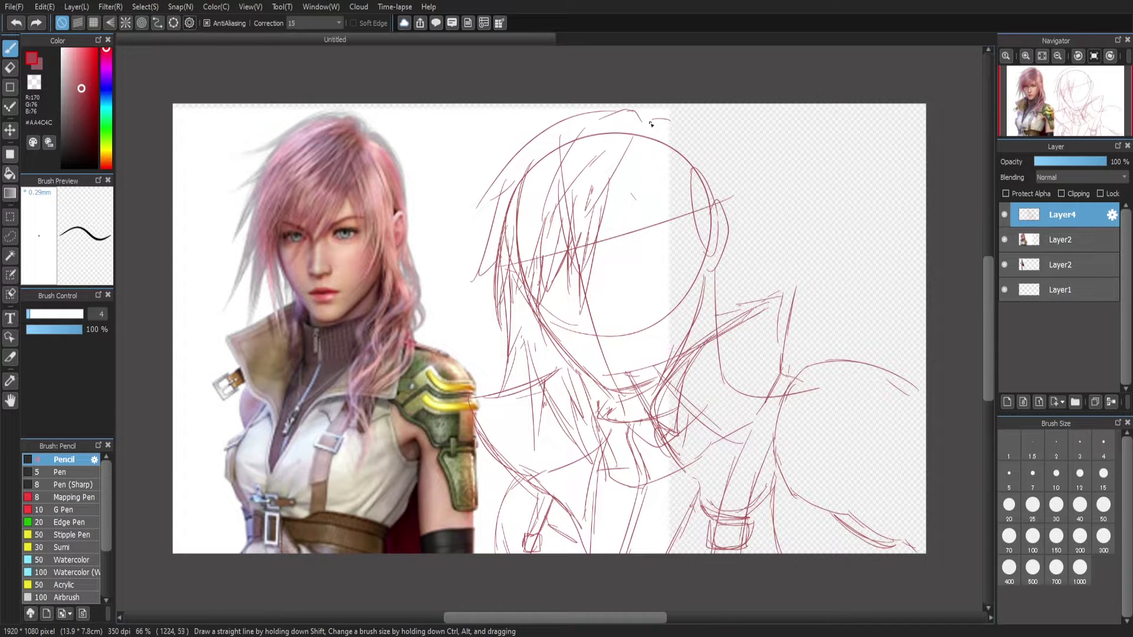
Sketch the hair strands from the parting down the right side of the face past the ear
drag(648, 160, 655, 217)
drag(649, 168, 683, 266)
drag(676, 210, 690, 329)
drag(703, 271, 697, 302)
drag(715, 180, 702, 292)
drag(713, 288, 703, 330)
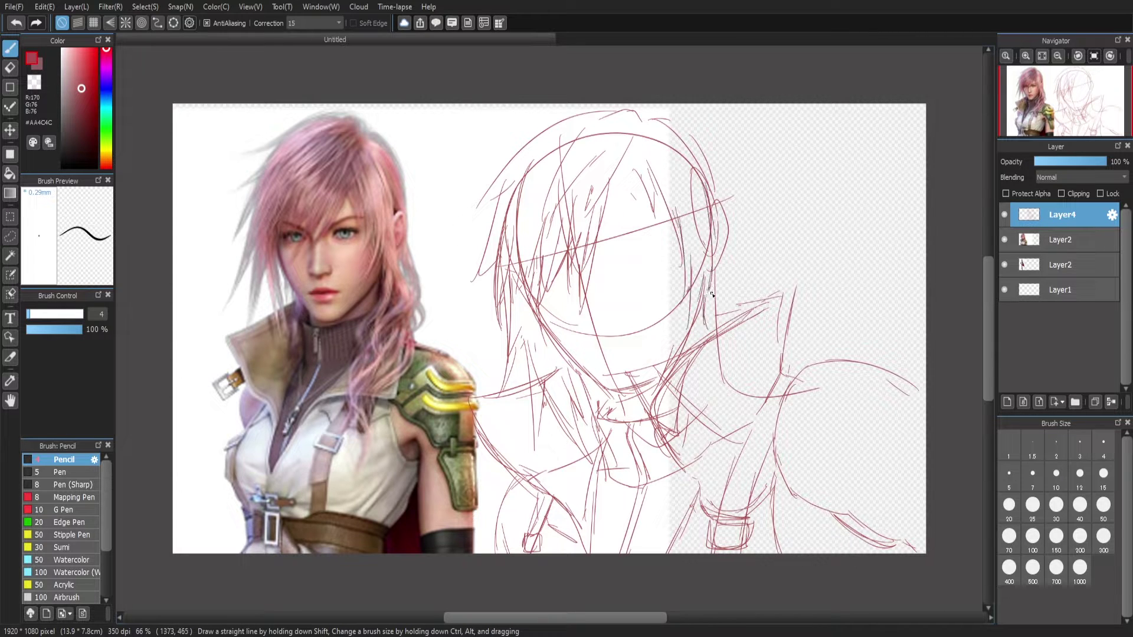
Sketch long hair strands falling over the neck and chest and touch up the shoulder armour's lower edge
drag(642, 390, 657, 469)
drag(651, 422, 654, 500)
drag(676, 446, 660, 552)
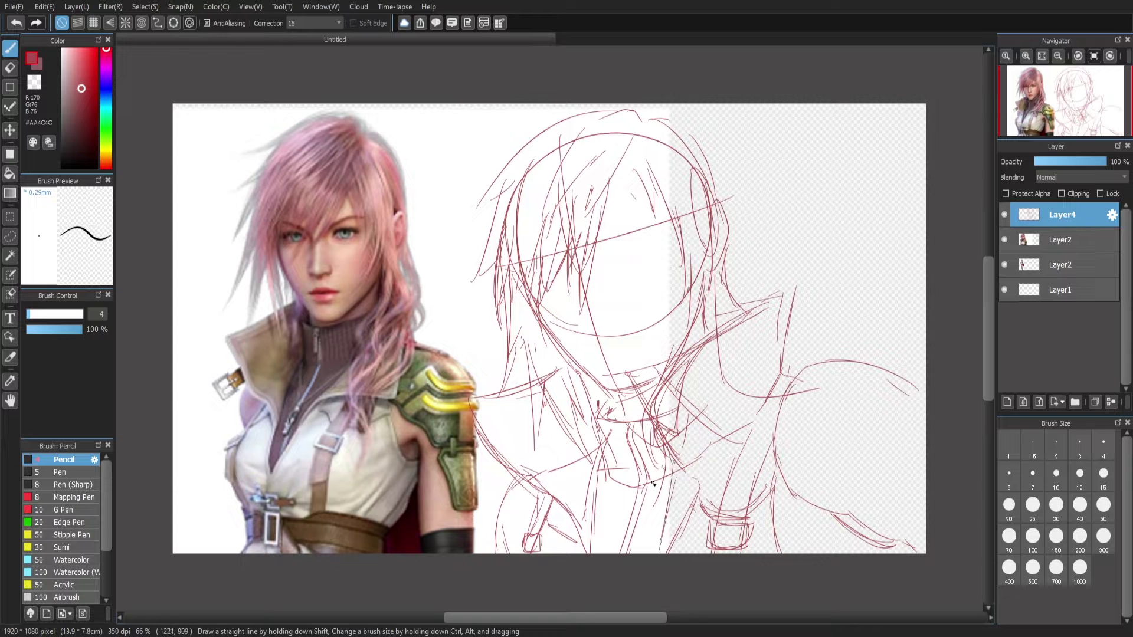
drag(657, 489, 652, 516)
drag(804, 546, 813, 539)
Add layered outer strands from the crown down the left side of the head to the collar
mouse_move(542, 114)
mouse_down()
mouse_move(460, 238)
mouse_move(522, 408)
mouse_up()
drag(524, 317, 552, 454)
drag(547, 362, 584, 439)
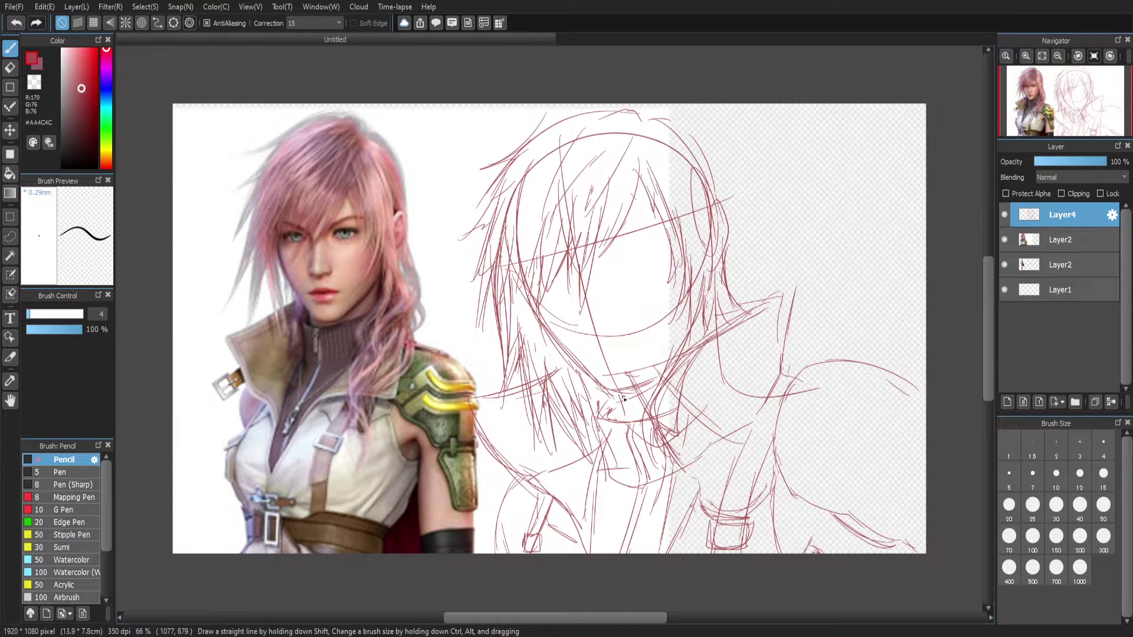
Erase the left arm outline, and lasso the round shoulder armour sketch and shift it slightly lower
key(e)
drag(500, 492, 509, 555)
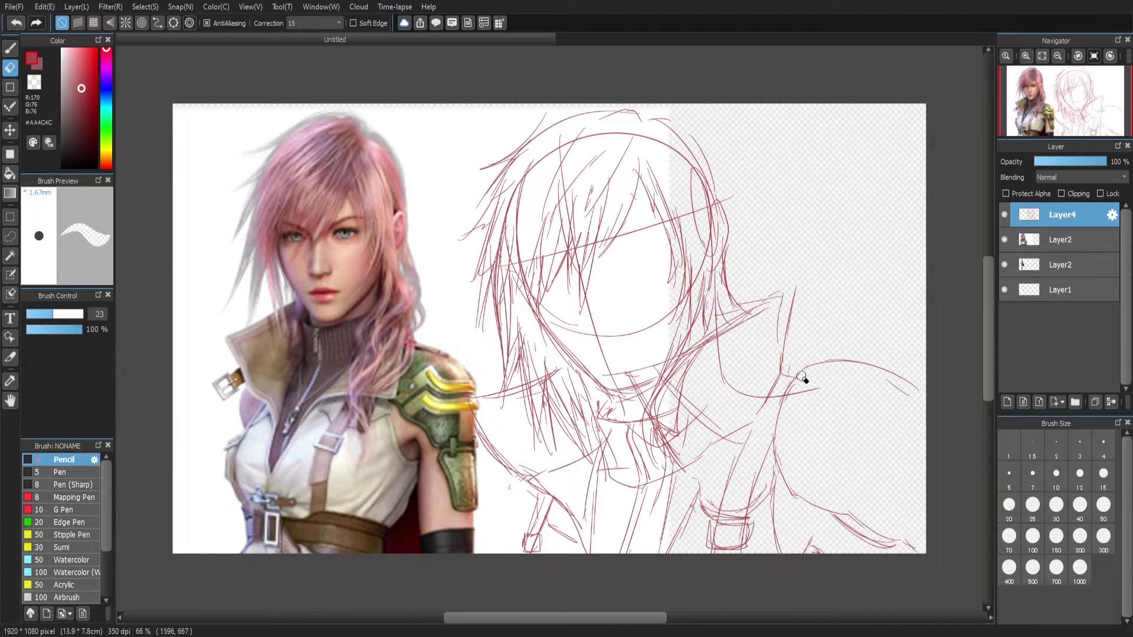
key(l)
key(ctrl+t)
mouse_move(817, 525)
mouse_down()
mouse_move(889, 319)
mouse_move(873, 399)
mouse_up()
key(Return)
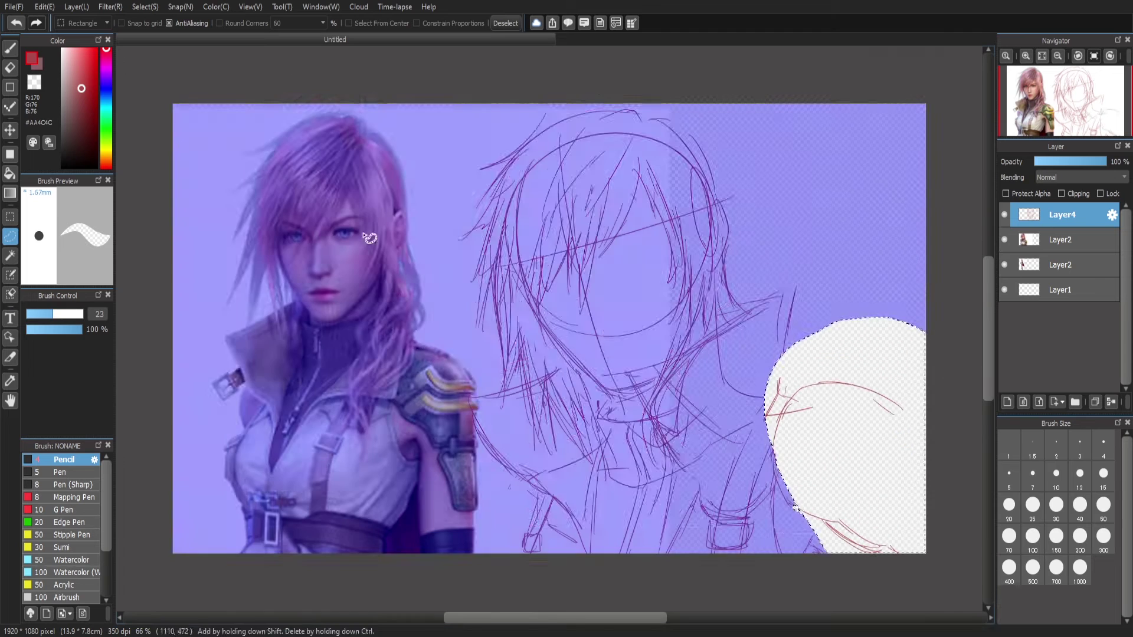
key(b)
key(ctrl+z)
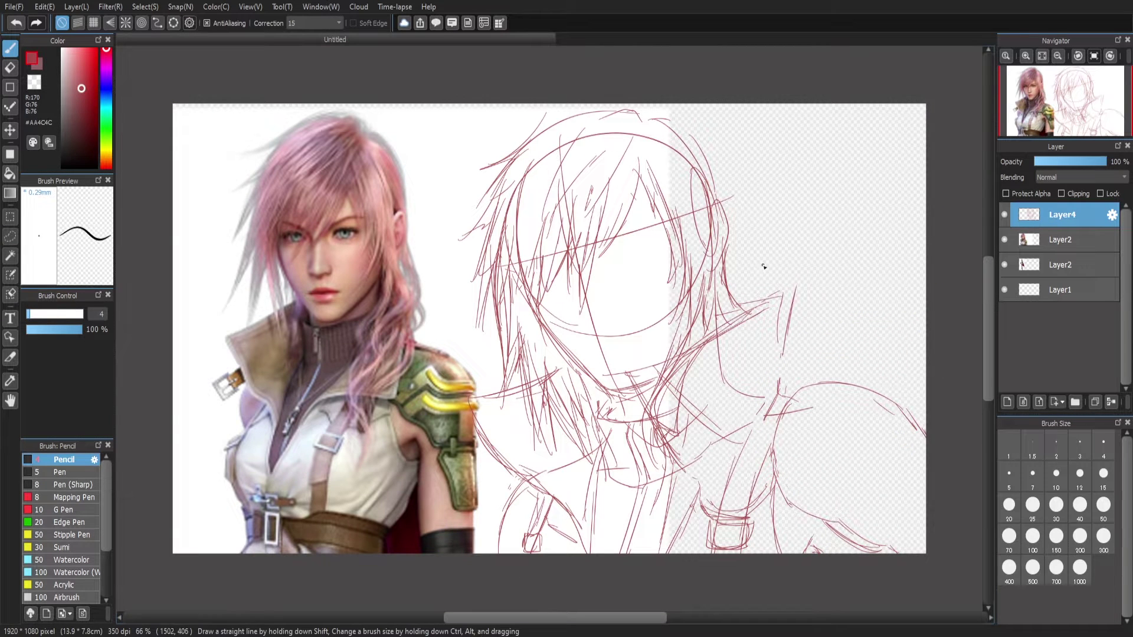
Erase the hair strands beside and below the left jawline
key(e)
drag(501, 298, 528, 436)
mouse_move(519, 340)
mouse_down()
mouse_move(584, 440)
mouse_move(597, 400)
mouse_up()
Redraw the left cheek and jaw contour with new strands hanging beside it
key(b)
drag(534, 307, 602, 390)
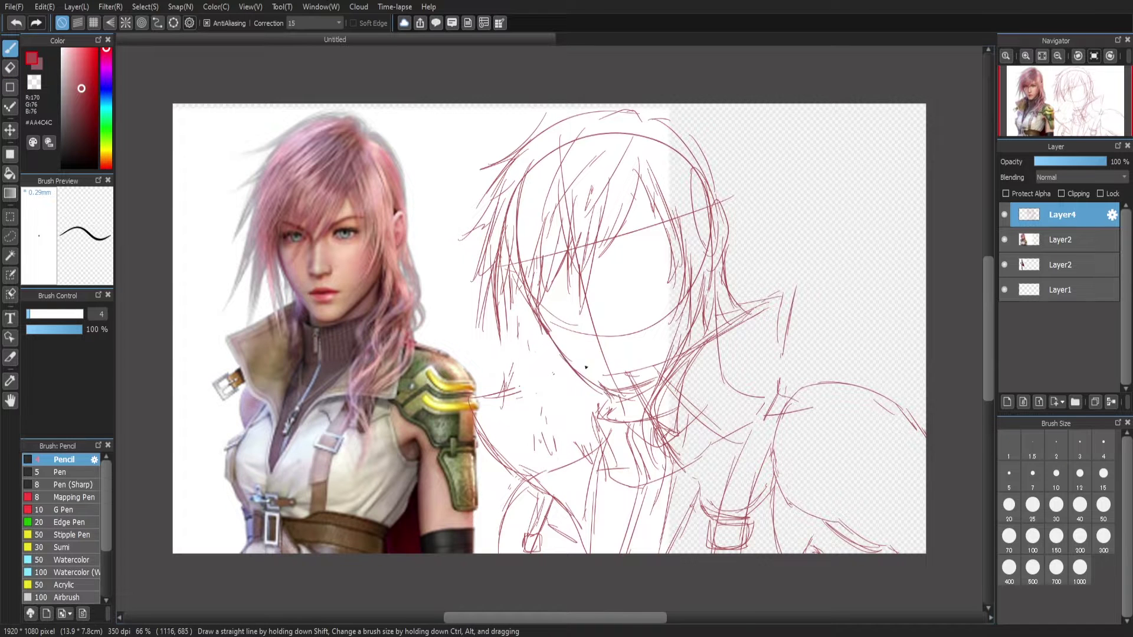
key(ctrl+z)
drag(554, 341, 623, 404)
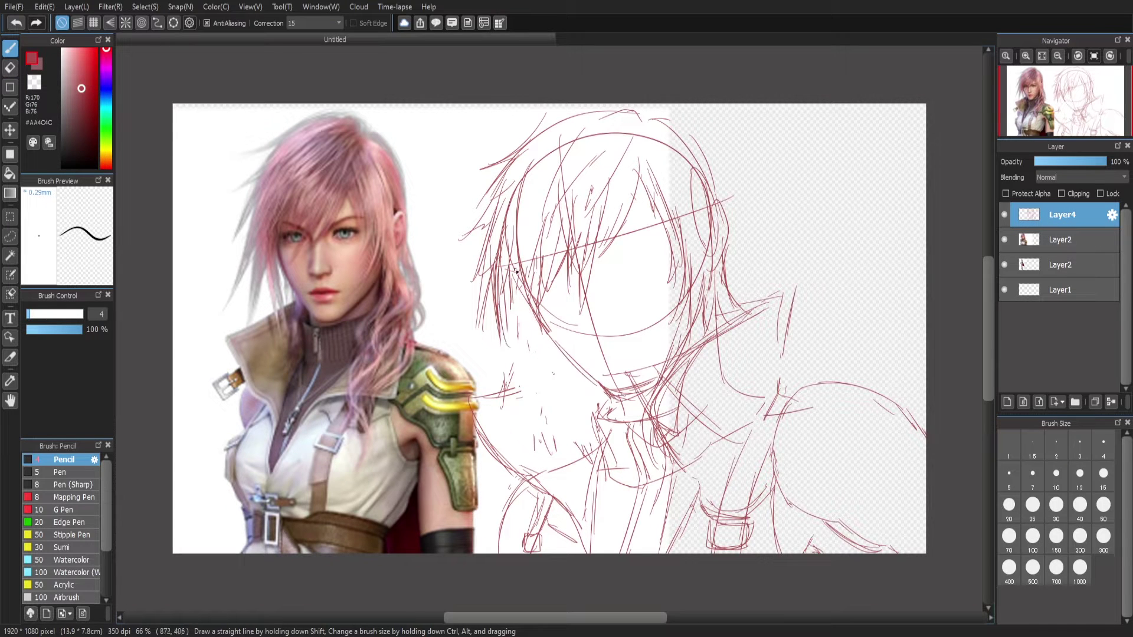
mouse_move(515, 271)
mouse_down()
mouse_move(524, 421)
mouse_move(581, 427)
mouse_up()
drag(534, 327, 590, 411)
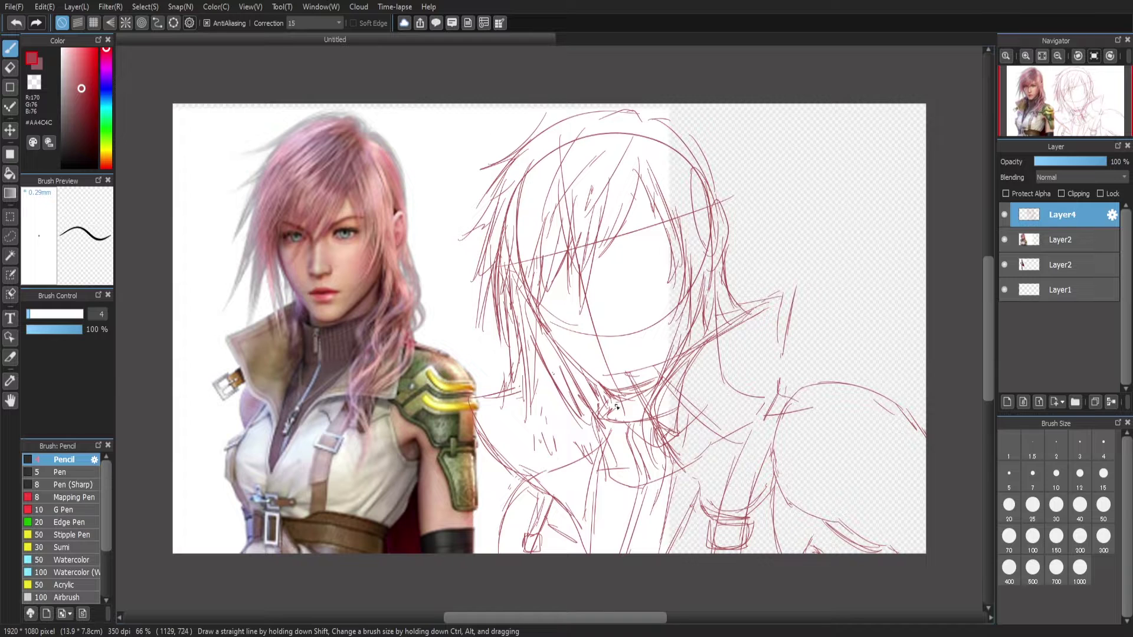
Clean up the lines at the chin and redraw the strands running down the right jaw onto the neck
key(e)
mouse_move(635, 378)
mouse_down()
mouse_move(652, 342)
mouse_move(646, 383)
mouse_move(611, 402)
mouse_up()
key(b)
drag(684, 257, 630, 451)
drag(650, 392, 633, 528)
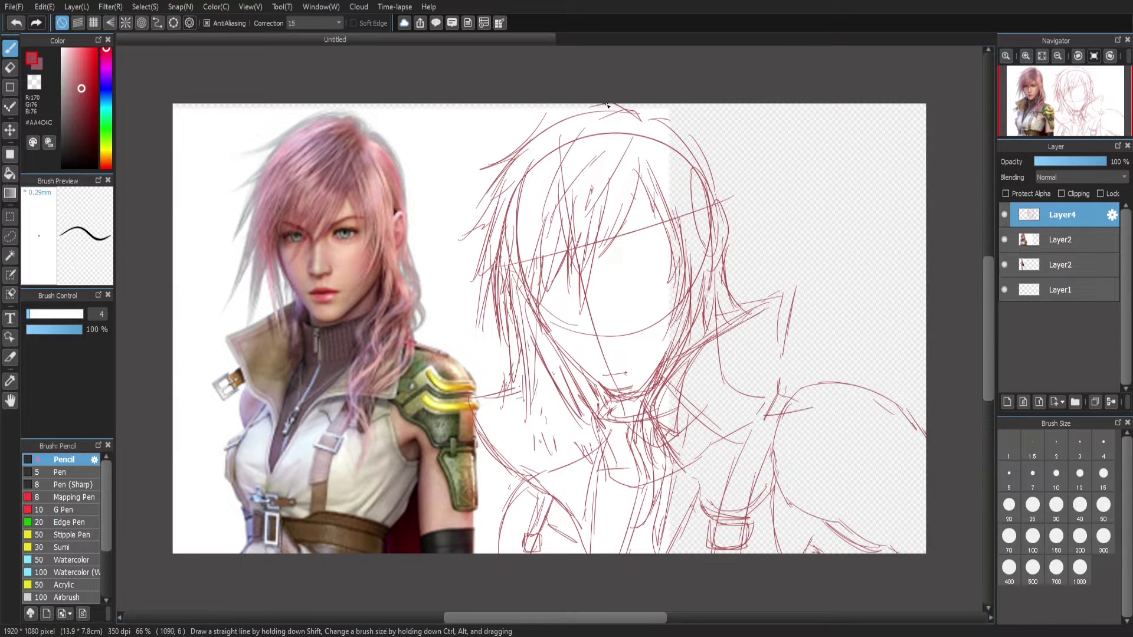
Add outer strands at the left of the head and clear the lower left strands with a size 80 eraser
drag(501, 162, 451, 275)
mouse_move(494, 227)
mouse_down()
mouse_move(466, 304)
mouse_move(505, 417)
mouse_move(581, 354)
mouse_up()
key(e)
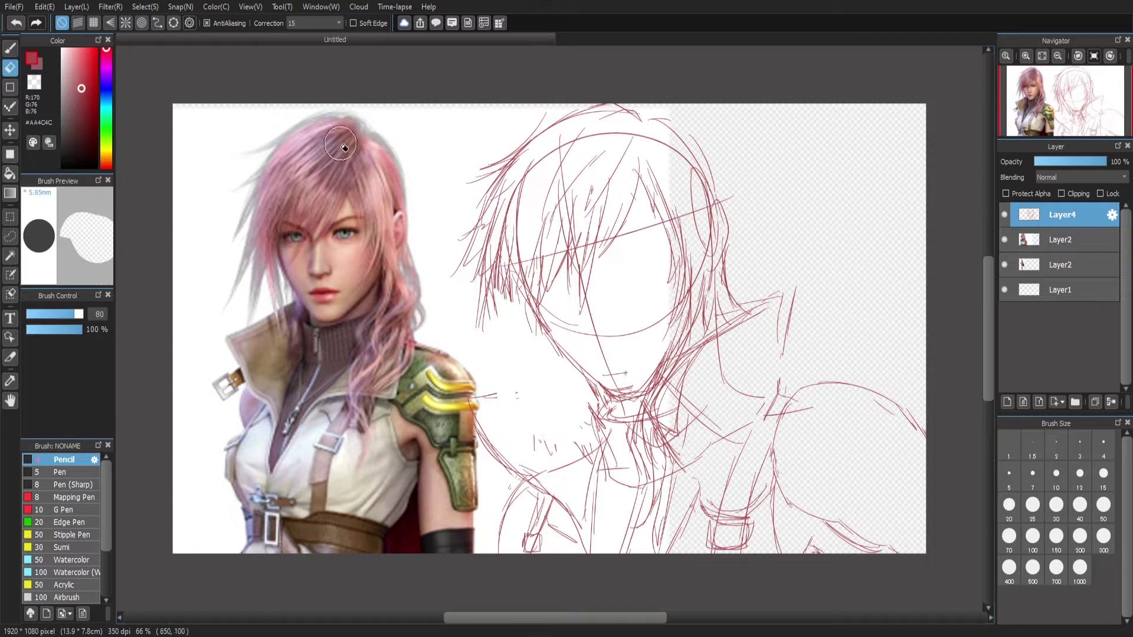
Try a new outer hair contour from the crown down the left side of the face
key(b)
drag(570, 112, 472, 259)
drag(490, 210, 475, 318)
drag(499, 277, 533, 406)
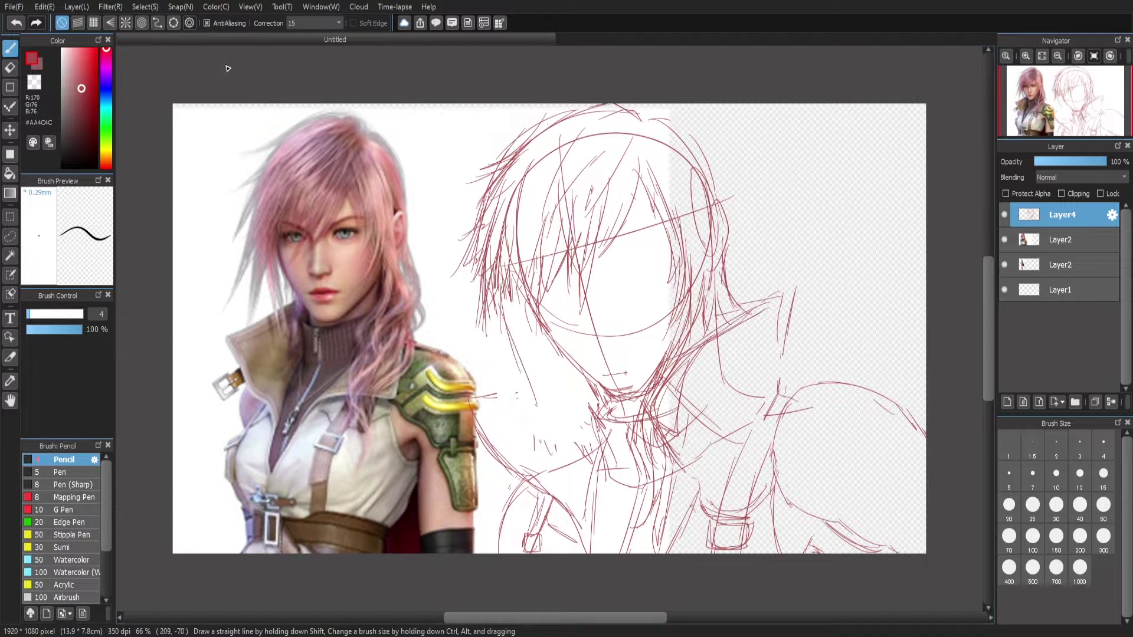
Erase the crown outline, left side strands and fringe of the hair sketch
key(e)
drag(496, 224, 506, 337)
drag(472, 204, 490, 295)
drag(472, 230, 631, 112)
mouse_move(614, 189)
mouse_down()
mouse_move(544, 261)
mouse_move(578, 177)
mouse_up()
Try a fringe of short pointed strands across the forehead
key(b)
drag(643, 165, 590, 282)
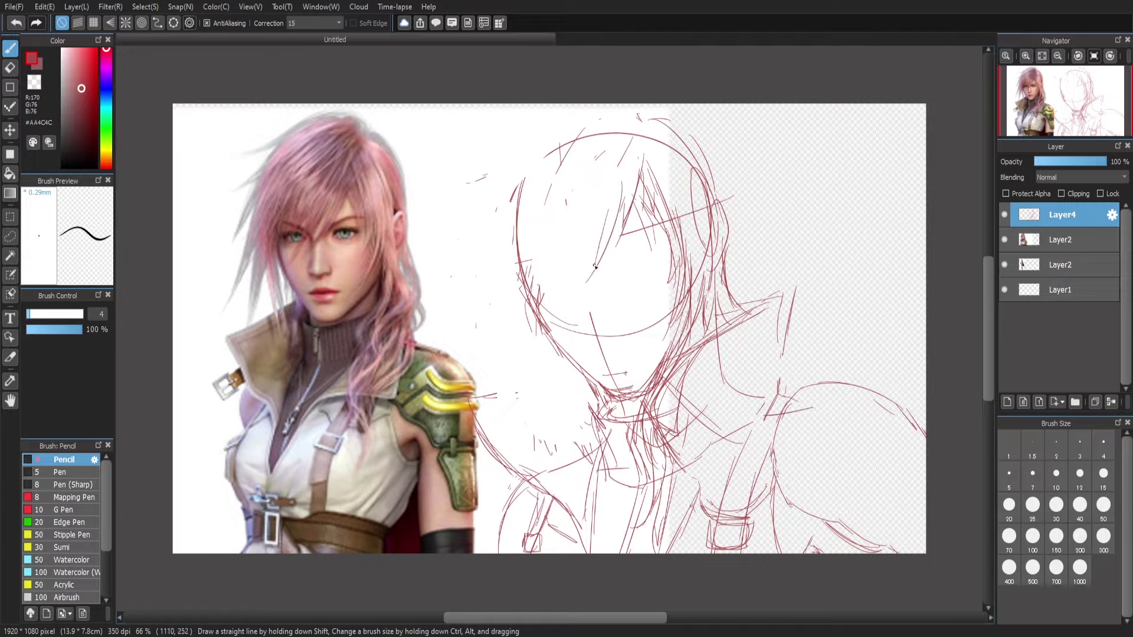
key(ctrl+z)
mouse_move(599, 189)
mouse_down()
mouse_move(575, 280)
mouse_move(593, 250)
mouse_up()
drag(557, 178, 533, 262)
drag(547, 190, 540, 257)
drag(511, 233, 501, 251)
drag(589, 180, 578, 260)
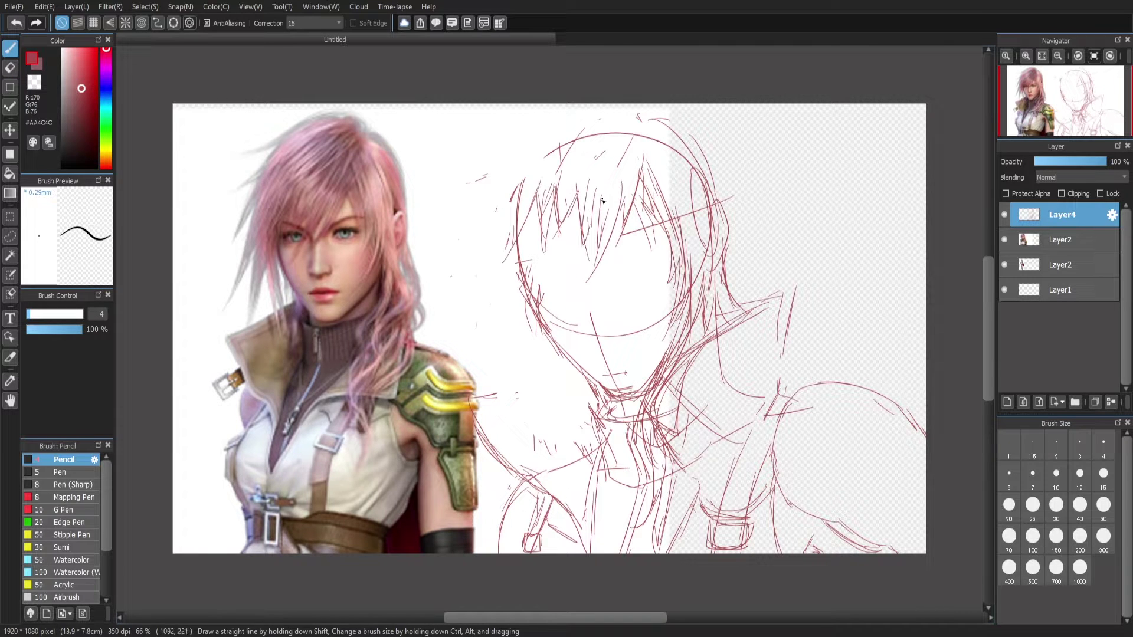
drag(556, 194, 545, 259)
drag(537, 211, 529, 245)
Erase the short fringe strands and redraw the face's eye-level and centre guide lines
key(e)
mouse_move(525, 183)
mouse_down()
mouse_move(625, 212)
mouse_move(632, 242)
mouse_up()
key(b)
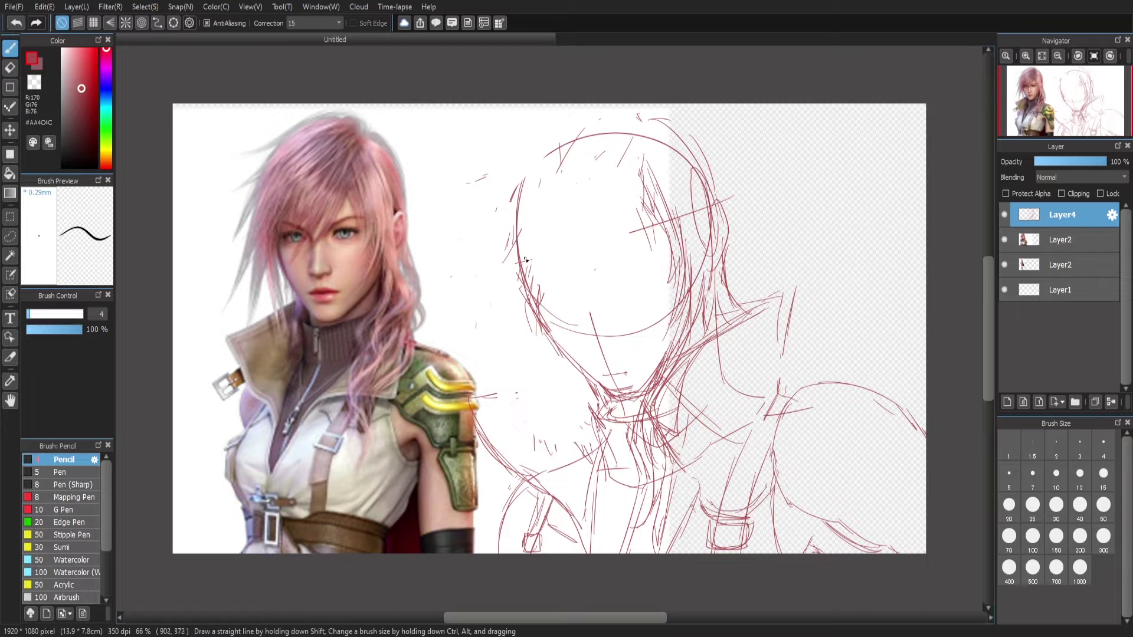
drag(525, 259, 658, 229)
drag(566, 142, 601, 374)
mouse_move(664, 246)
mouse_down()
mouse_move(651, 190)
mouse_move(620, 250)
mouse_up()
Sketch a new fringe with pointed strands falling from the parting over the forehead
drag(597, 199, 583, 248)
drag(630, 159, 613, 255)
drag(600, 179, 558, 282)
drag(537, 214, 522, 301)
Sketch new side strands framing the left temple and cheek
drag(528, 249, 507, 326)
drag(513, 210, 491, 338)
mouse_move(543, 289)
mouse_down()
mouse_move(515, 384)
mouse_move(536, 382)
mouse_up()
drag(573, 325, 518, 419)
drag(505, 272, 498, 351)
drag(519, 300, 497, 351)
drag(513, 161, 473, 275)
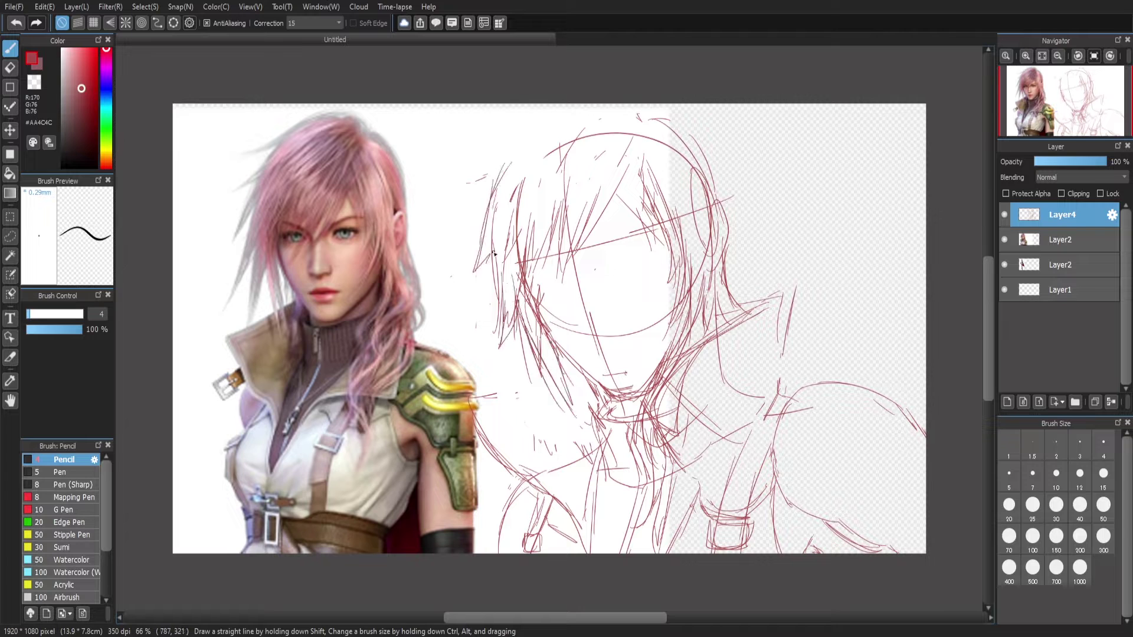
Redraw the crown of the hair with spiky outer tips sweeping down to the left
drag(620, 106, 510, 151)
drag(645, 108, 609, 118)
drag(596, 118, 570, 160)
mouse_move(542, 109)
mouse_down()
mouse_move(463, 192)
mouse_move(462, 285)
mouse_up()
Sketch long layered strands down the left side of the face to the collar
drag(499, 242, 476, 318)
drag(508, 258, 495, 400)
drag(511, 315, 496, 379)
drag(545, 345, 522, 411)
drag(562, 327, 538, 386)
drag(581, 260, 529, 390)
drag(597, 334, 537, 425)
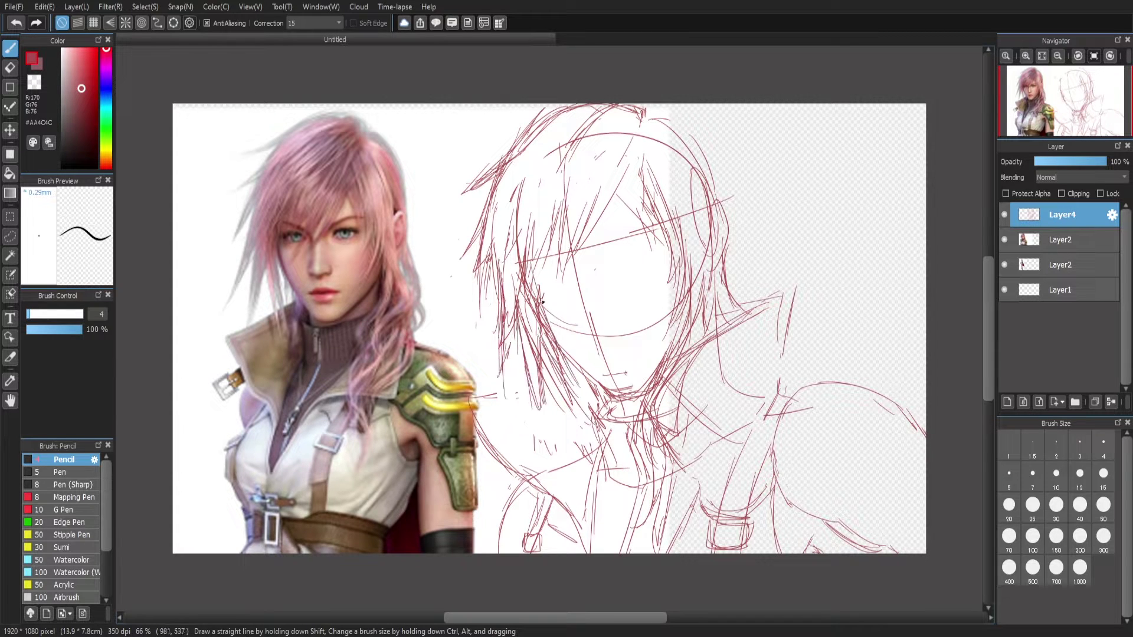
drag(546, 312, 531, 401)
Sketch the hair strands below the ear, and add contour lines to the left collar and jacket front
drag(716, 161, 693, 276)
drag(715, 248, 713, 311)
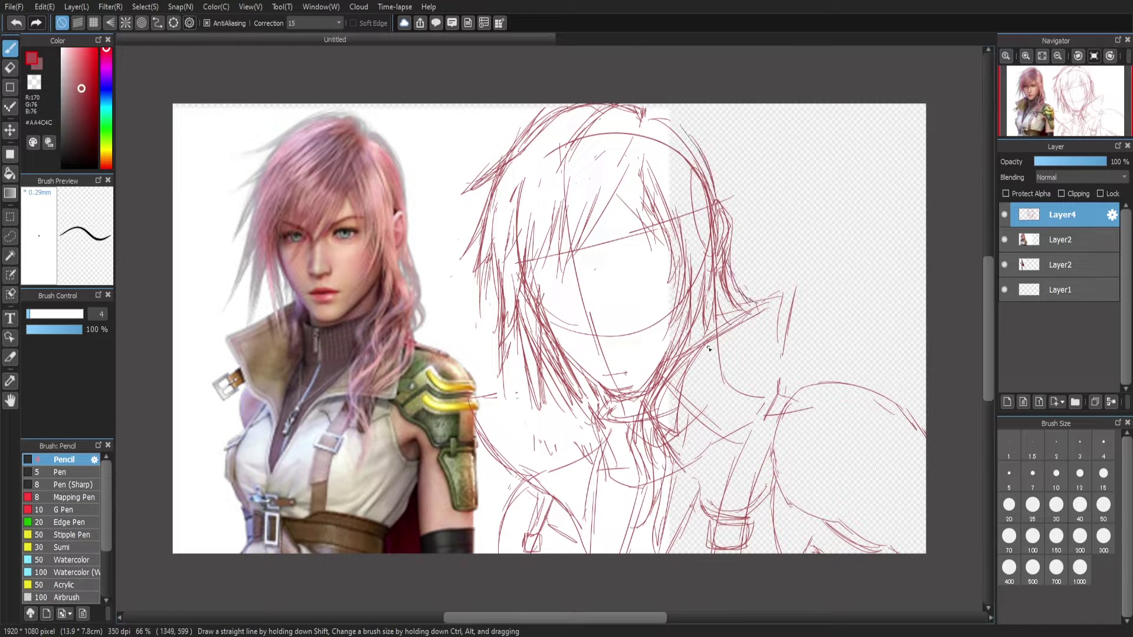
mouse_move(526, 380)
mouse_down()
mouse_move(469, 411)
mouse_move(501, 456)
mouse_up()
drag(493, 418, 564, 483)
drag(635, 426, 612, 554)
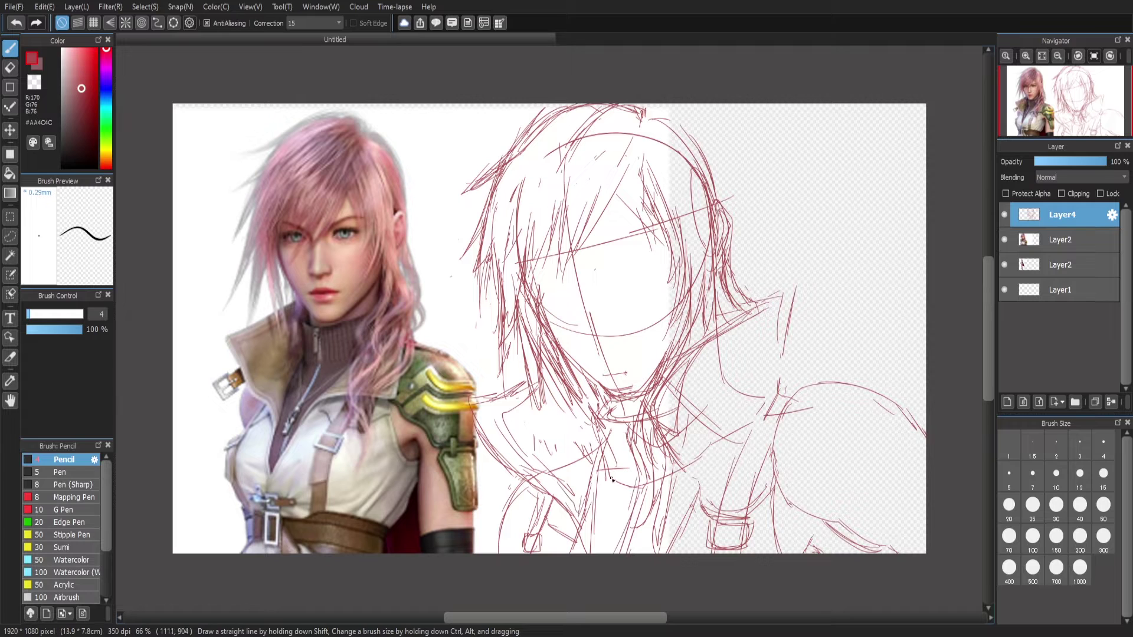
drag(612, 480, 603, 552)
Sketch the stepped plate edge and curved ridges of the shoulder armour on the right
drag(826, 447, 839, 421)
drag(836, 421, 914, 407)
drag(821, 460, 773, 462)
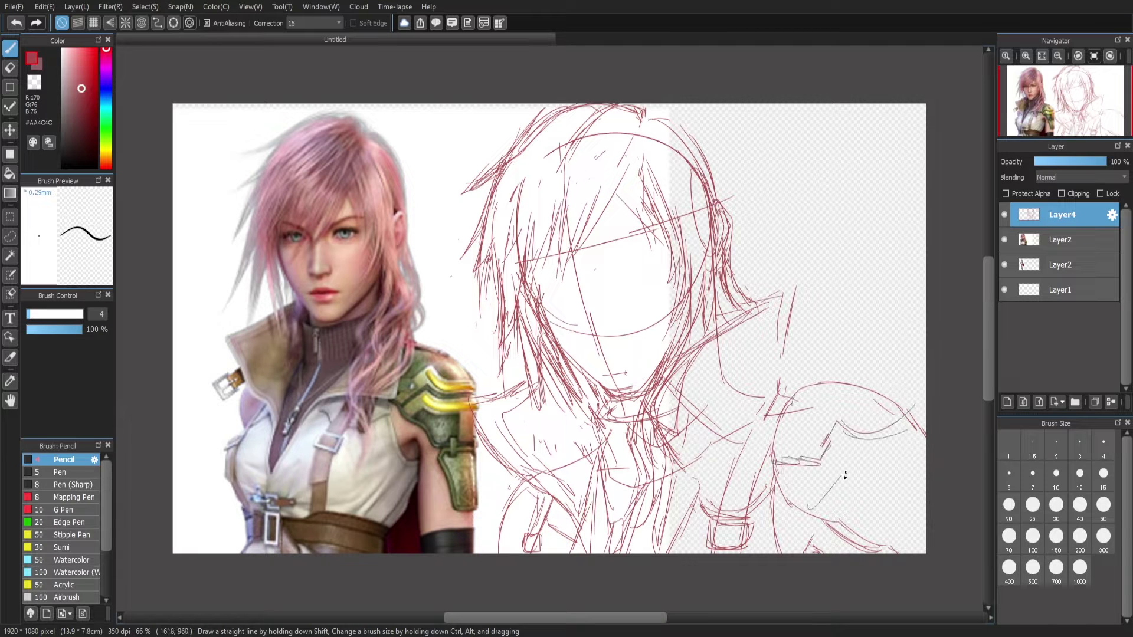
drag(852, 472, 924, 416)
mouse_move(844, 466)
mouse_down()
mouse_move(917, 439)
mouse_move(918, 415)
mouse_up()
drag(879, 496, 927, 457)
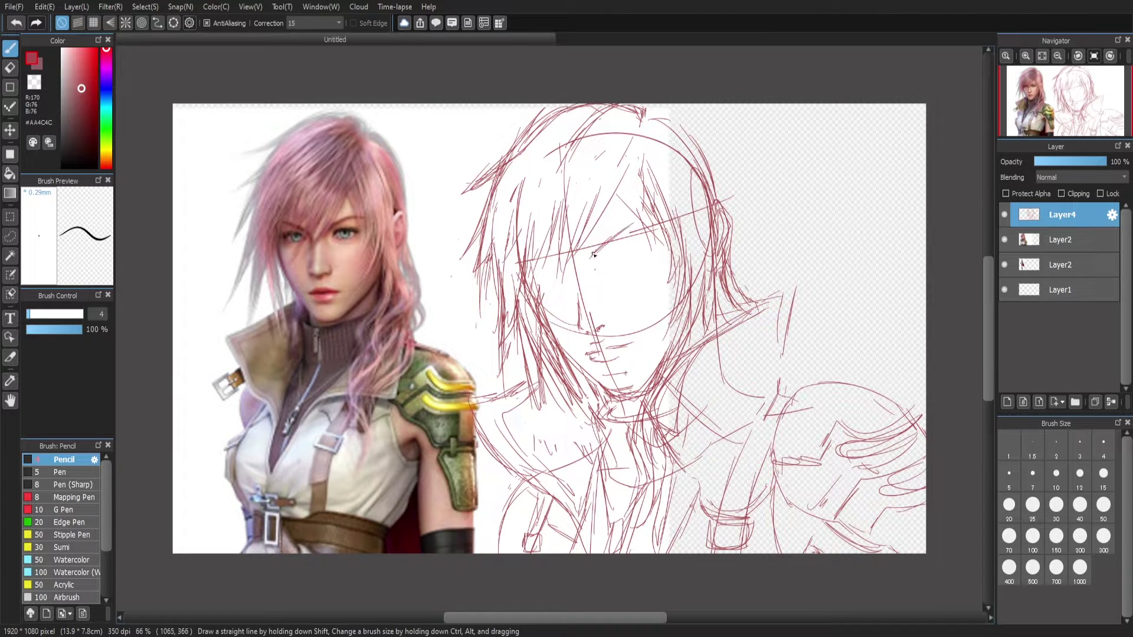
Sketch the eyes and the nose contour on the face, and lasso the mouth area to adjust it
drag(561, 260, 537, 268)
mouse_move(614, 252)
mouse_down()
mouse_move(649, 246)
mouse_move(619, 261)
mouse_move(635, 265)
mouse_up()
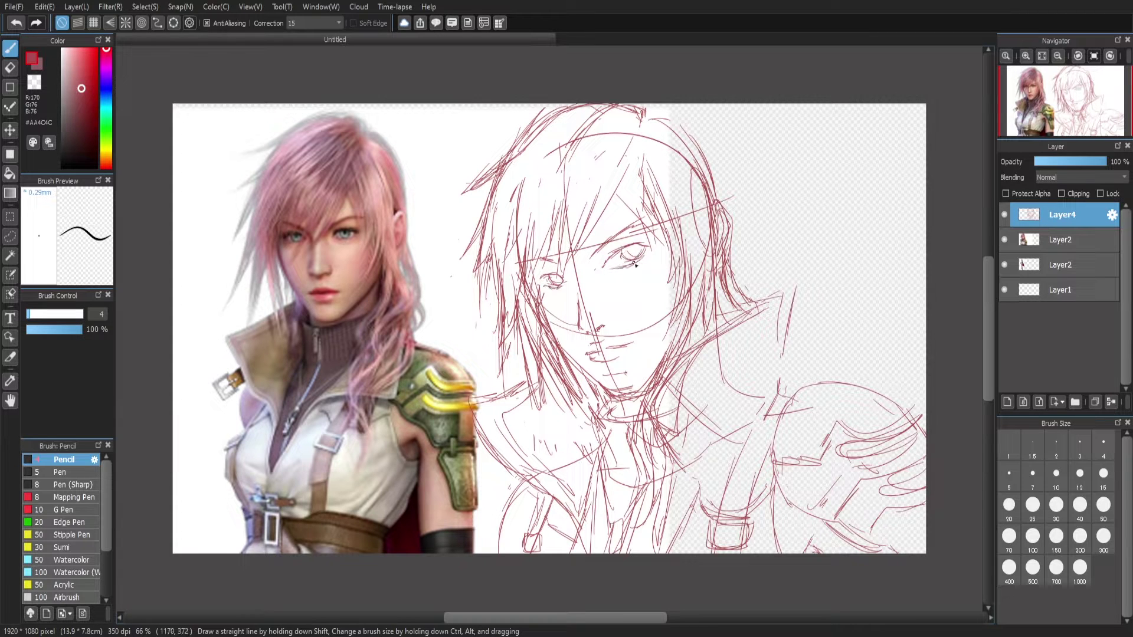
mouse_move(562, 267)
mouse_down()
mouse_move(542, 281)
mouse_move(587, 352)
mouse_up()
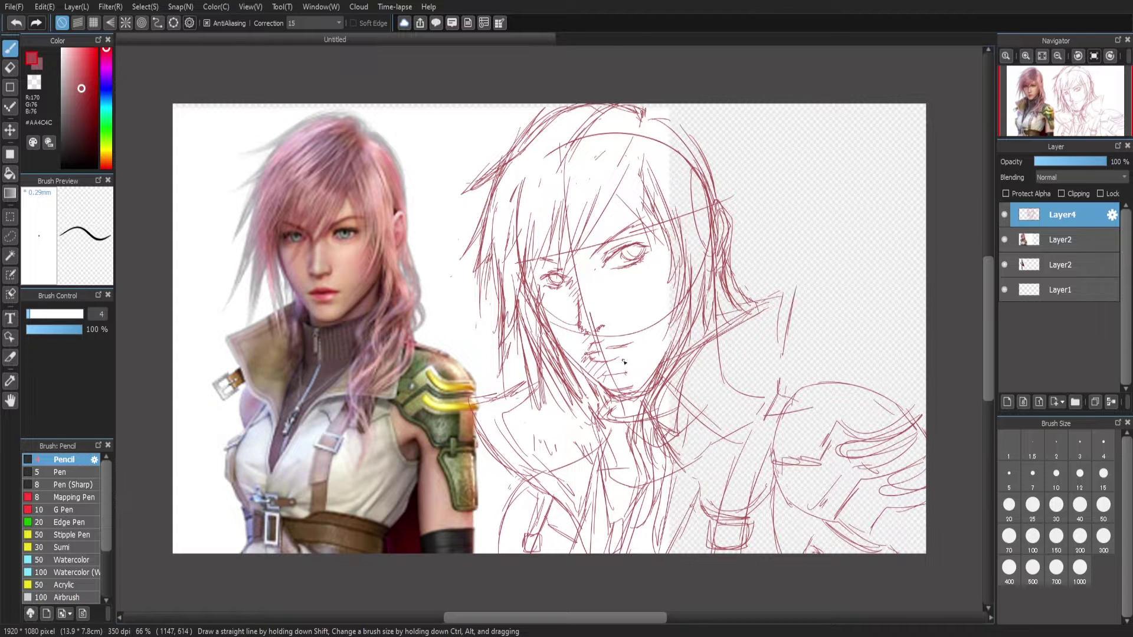
click(10, 236)
drag(625, 333, 587, 361)
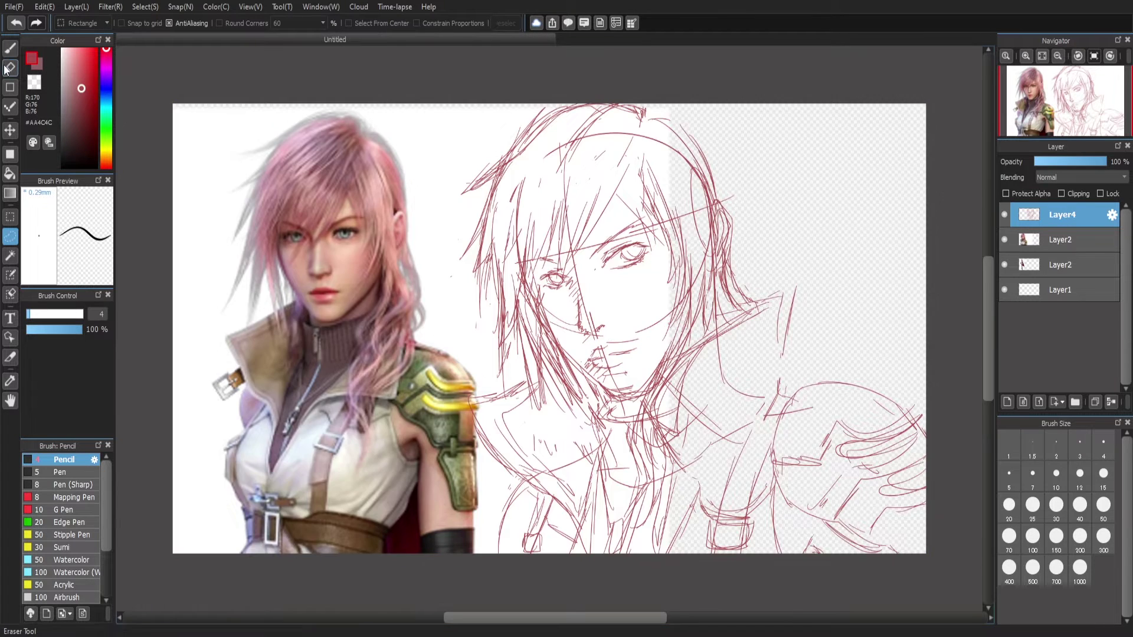
Erase the overlapping construction lines inside the right collar and redraw the collar's lower edge
key(e)
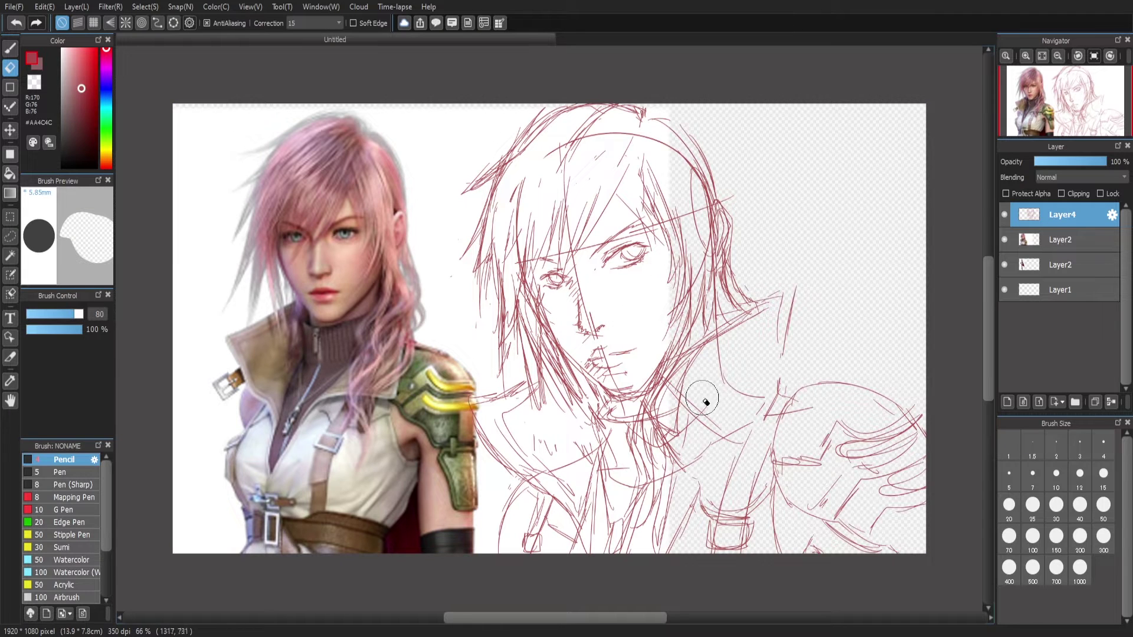
key(b)
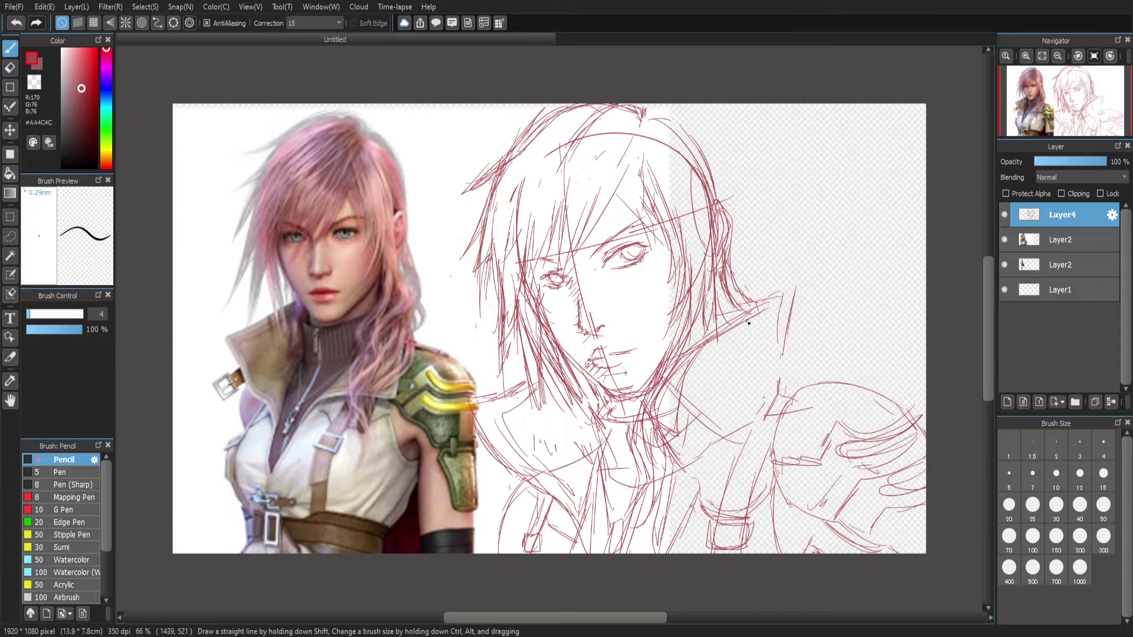
drag(777, 393, 715, 452)
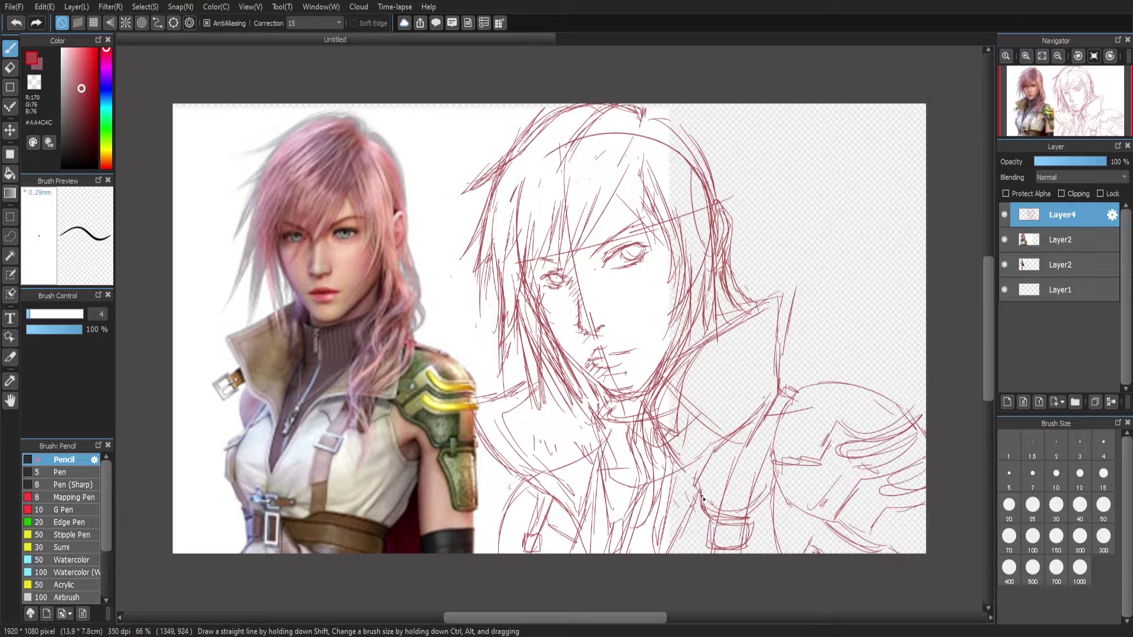
Hide both reference image layers and save the drawing as Lightning Farron.mdp
click(1004, 239)
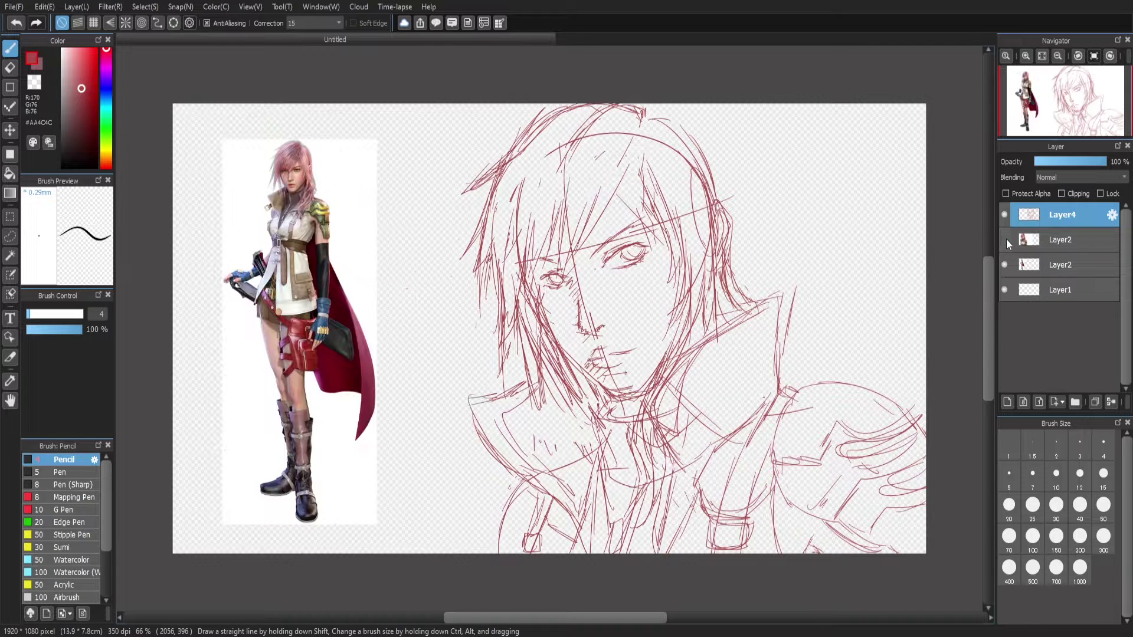
click(1004, 264)
key(alt)
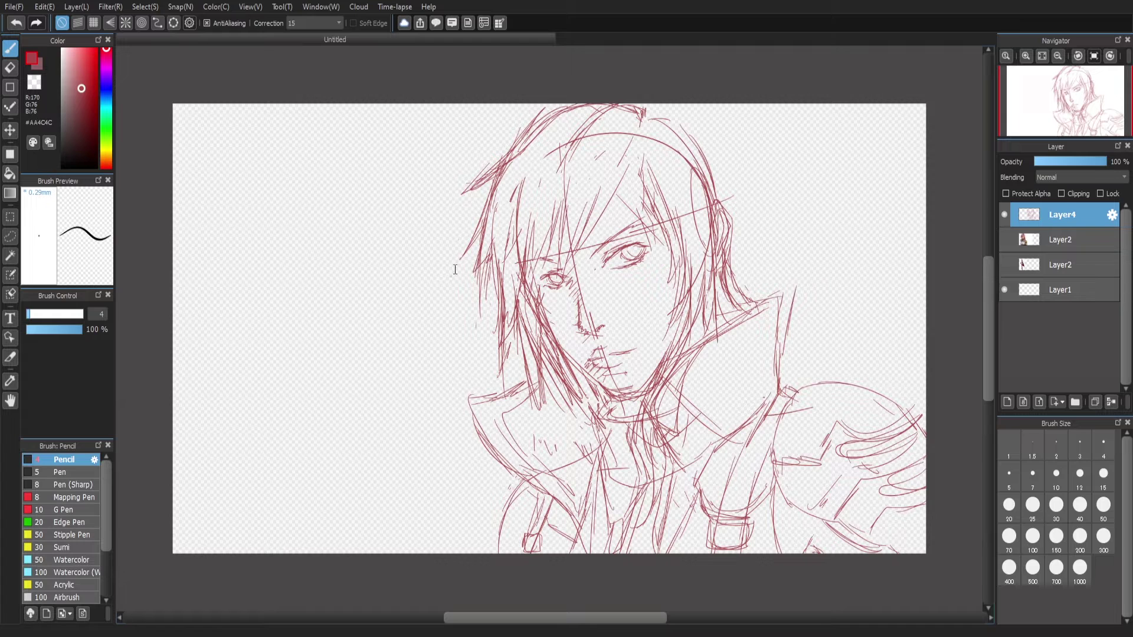
Set up a new layer for black line art above the sketch layer, with the sketch's opacity lowered
key(ctrl+shift+n)
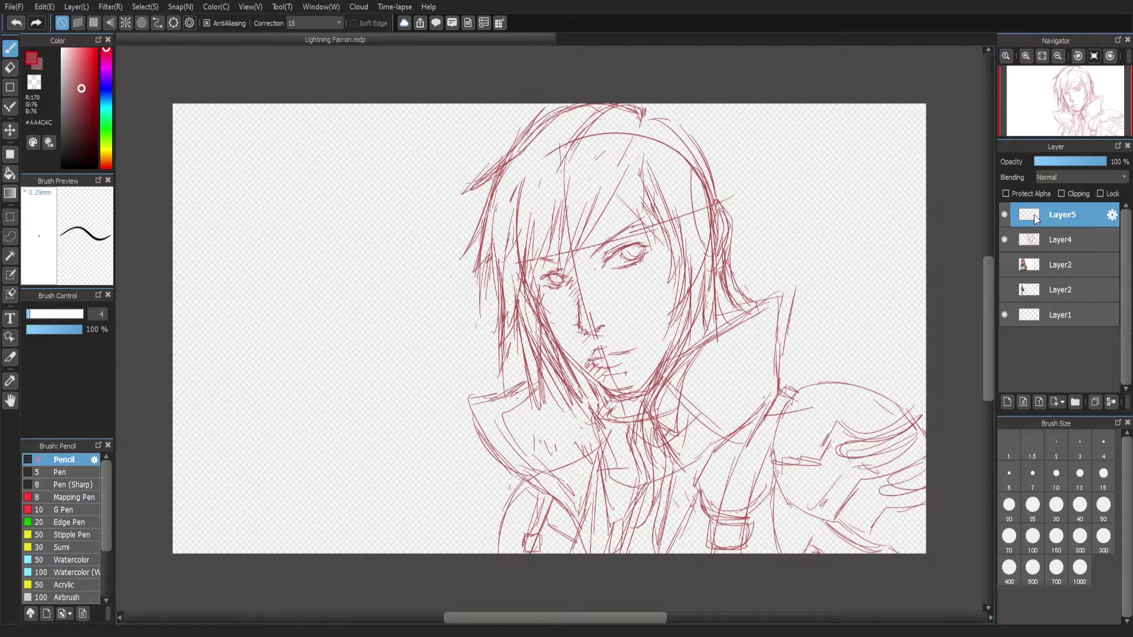
click(1060, 239)
click(1062, 161)
click(1070, 213)
click(62, 167)
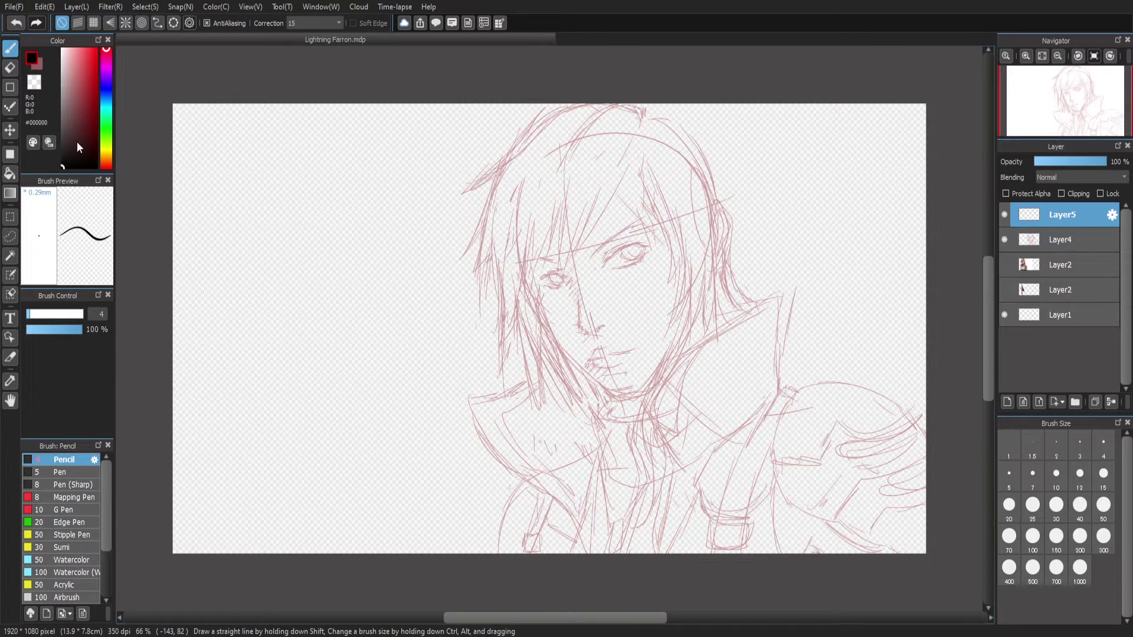
Ink the jaw and chin, and the inner edge of the right collar rising from the neck
scroll(392, 386, up, 3)
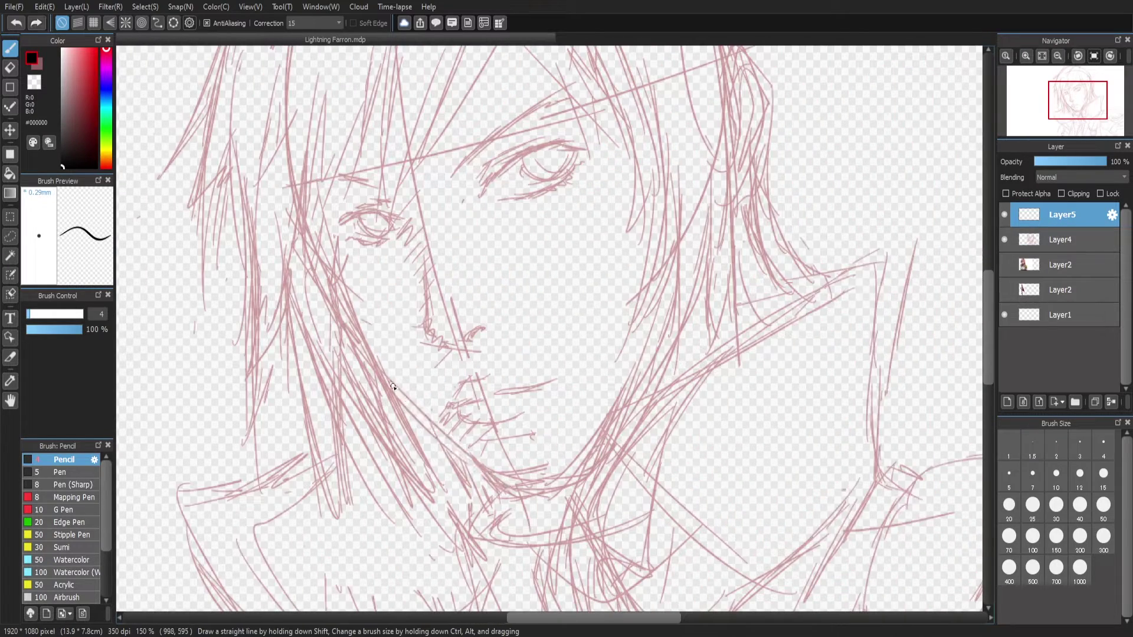
mouse_move(392, 387)
mouse_down()
mouse_move(555, 489)
mouse_move(571, 484)
mouse_move(628, 395)
mouse_move(609, 487)
mouse_up()
click(1058, 55)
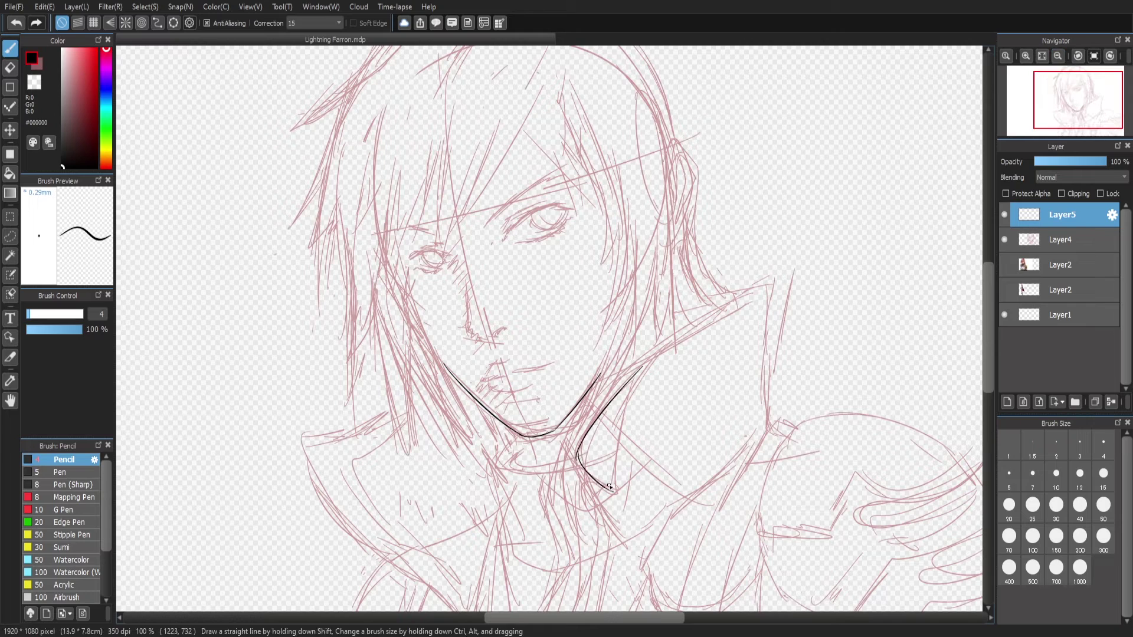
key(ctrl+z)
mouse_move(643, 367)
mouse_down()
mouse_move(611, 489)
mouse_move(638, 372)
mouse_move(721, 313)
mouse_up()
click(1025, 55)
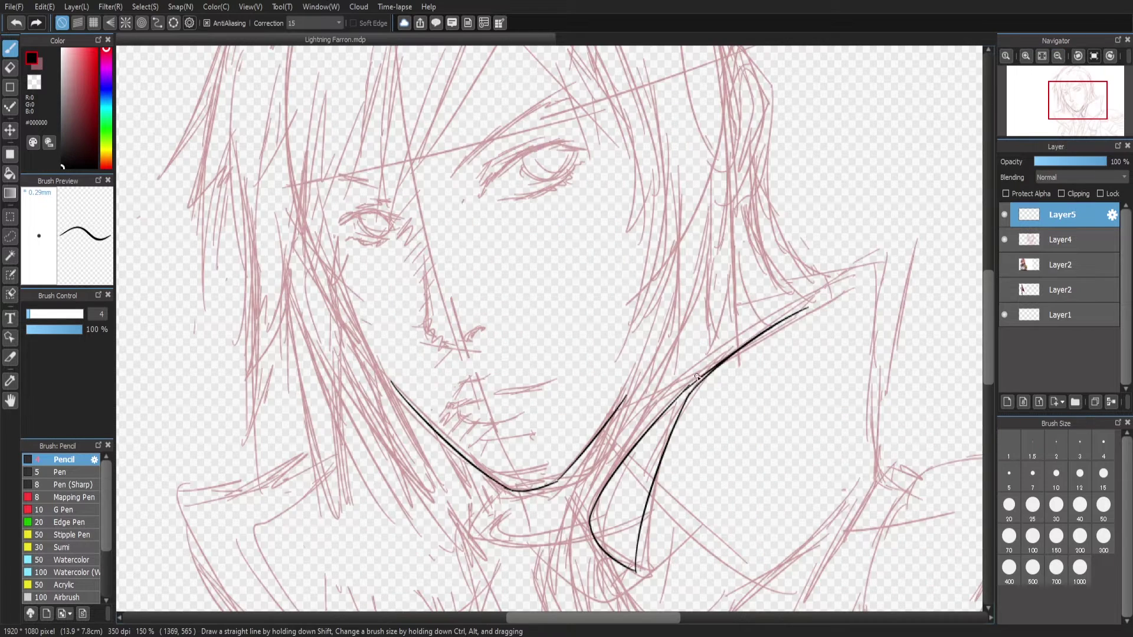
key(ctrl+z)
drag(675, 398, 850, 277)
Ink the pointed tip and outer edge of the raised right collar down to the shoulder
mouse_move(780, 278)
mouse_down()
mouse_move(883, 257)
mouse_move(866, 443)
mouse_up()
key(ctrl+z)
key(ctrl+minus)
key(ctrl+plus)
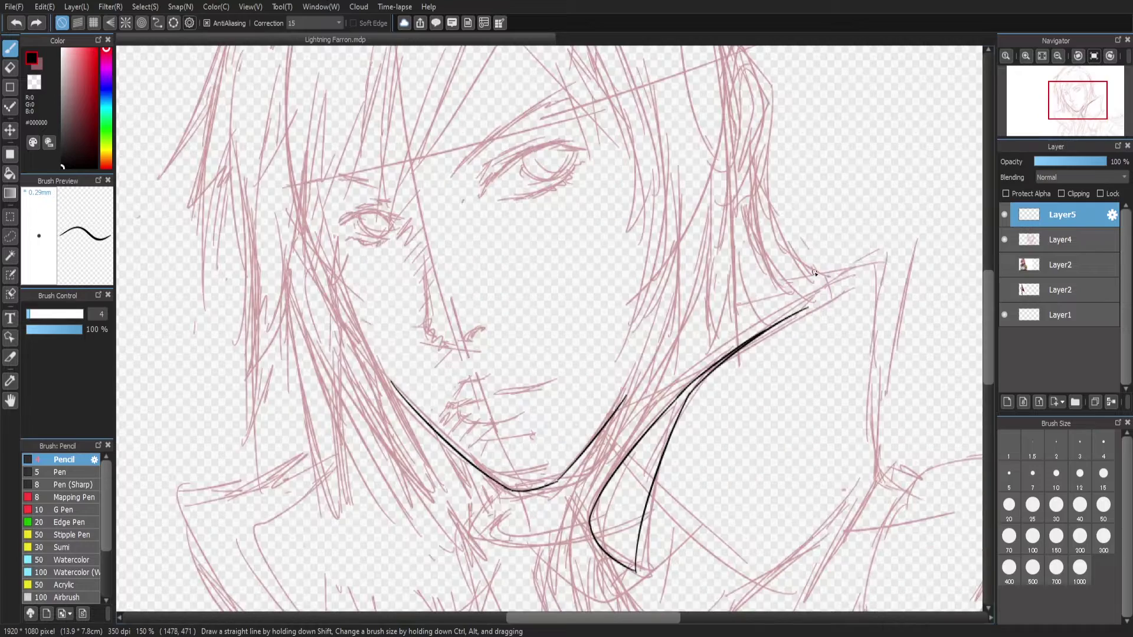
drag(825, 273, 882, 401)
key(ctrl+z)
drag(832, 272, 881, 466)
drag(811, 305, 883, 272)
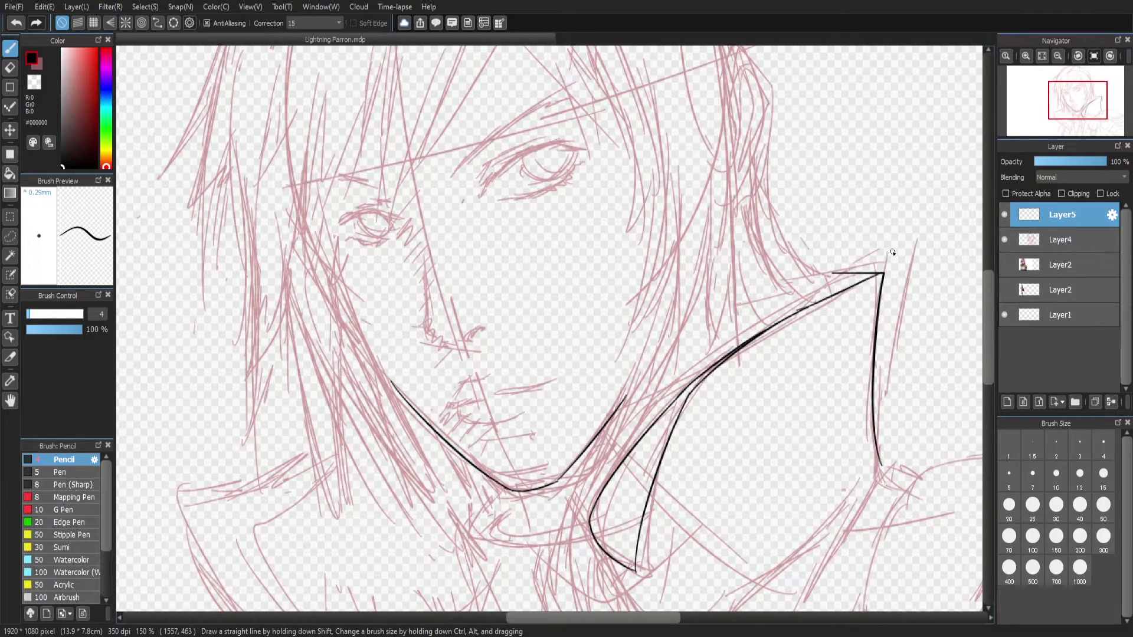
Ink the pointed fringe strands right of the parting, falling past the eye to the cheek
key(ctrl+minus)
scroll(549, 331, up, 2)
drag(528, 171, 585, 267)
key(ctrl+z)
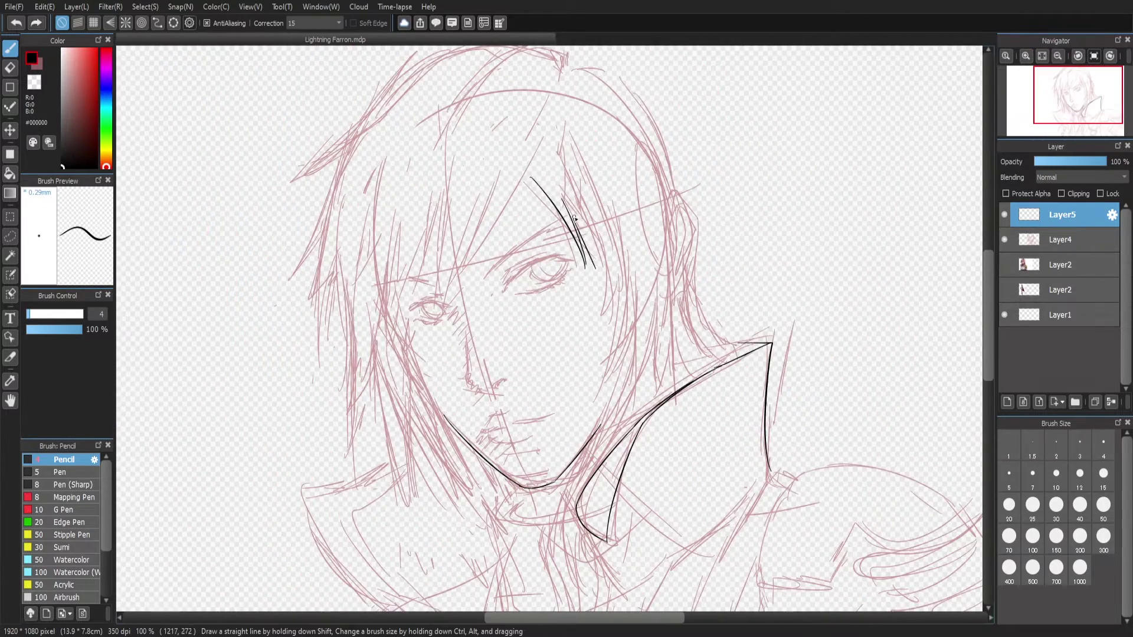
drag(562, 198, 601, 321)
drag(605, 230, 593, 401)
drag(620, 340, 595, 401)
key(ctrl+z)
drag(620, 361, 595, 401)
key(ctrl+z)
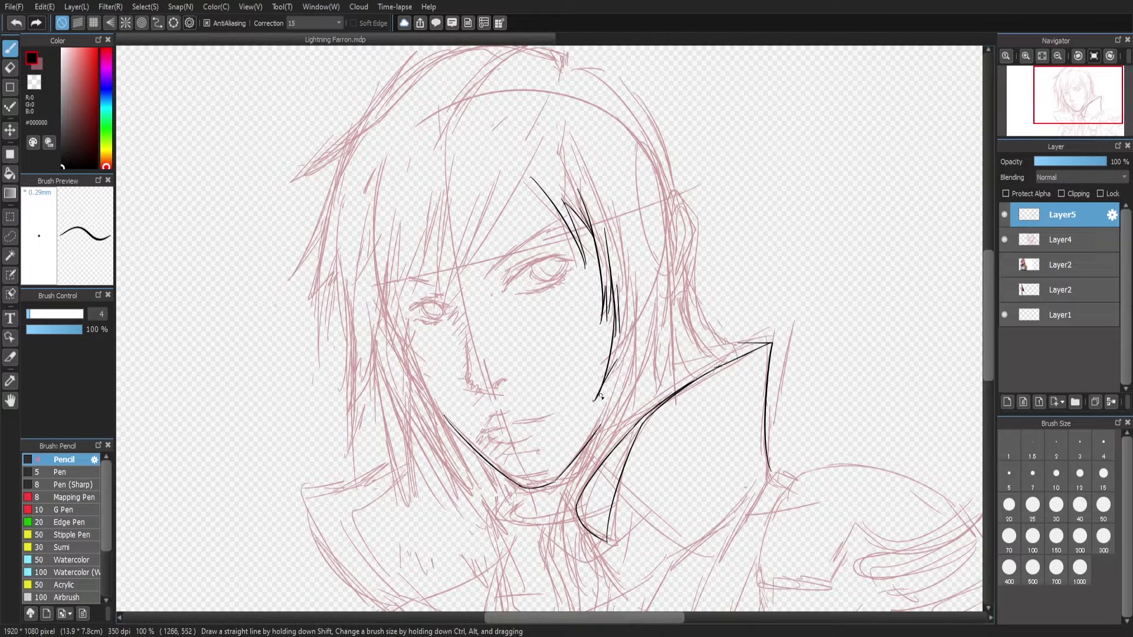
Ink the hair strands running from the right cheek along the jaw and down the neck
key(ctrl+z)
drag(632, 307, 614, 381)
drag(631, 327, 589, 463)
scroll(590, 413, down, 2)
drag(633, 270, 577, 403)
key(ctrl+z)
mouse_move(607, 323)
mouse_down()
mouse_move(569, 472)
mouse_move(593, 506)
mouse_up()
drag(558, 441, 572, 399)
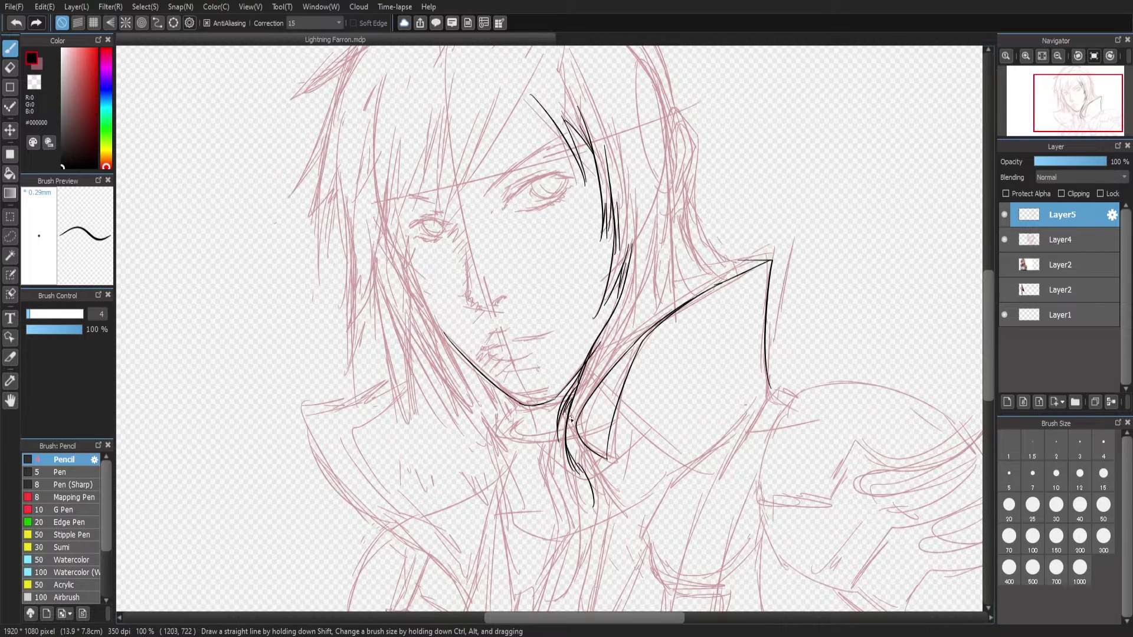
Ink the ear with its inner folds and the hair strands in front of it down to the collar
mouse_move(668, 124)
mouse_down()
mouse_move(679, 204)
mouse_move(684, 177)
mouse_move(675, 206)
mouse_up()
key(ctrl+z)
drag(678, 189, 682, 193)
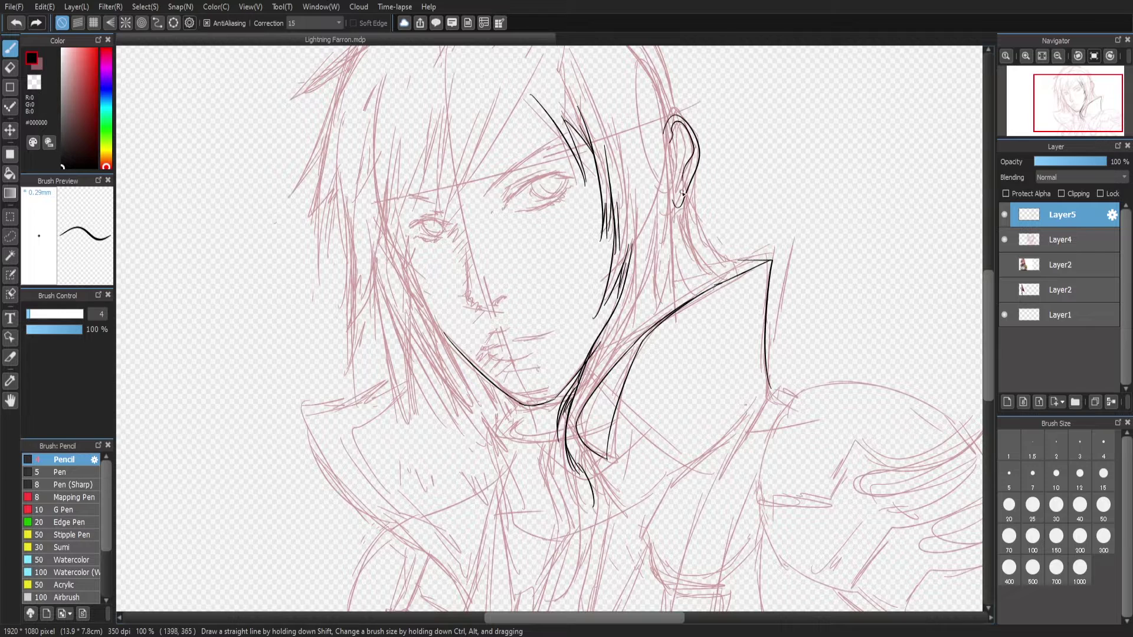
mouse_move(658, 104)
mouse_down()
mouse_move(677, 267)
mouse_move(649, 327)
mouse_up()
key(ctrl+z)
drag(654, 260, 624, 358)
drag(627, 316, 605, 371)
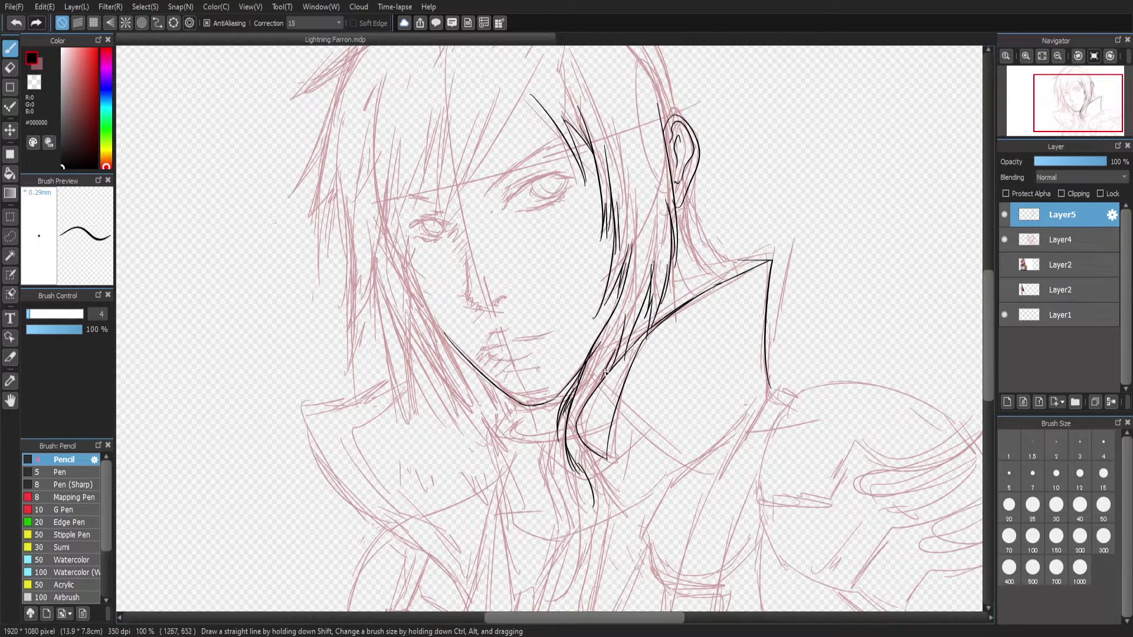
Ink the right side of the crown down to the ear and the strands behind the ear to the collar
scroll(629, 327, up, 3)
drag(587, 70, 673, 171)
key(ctrl+z)
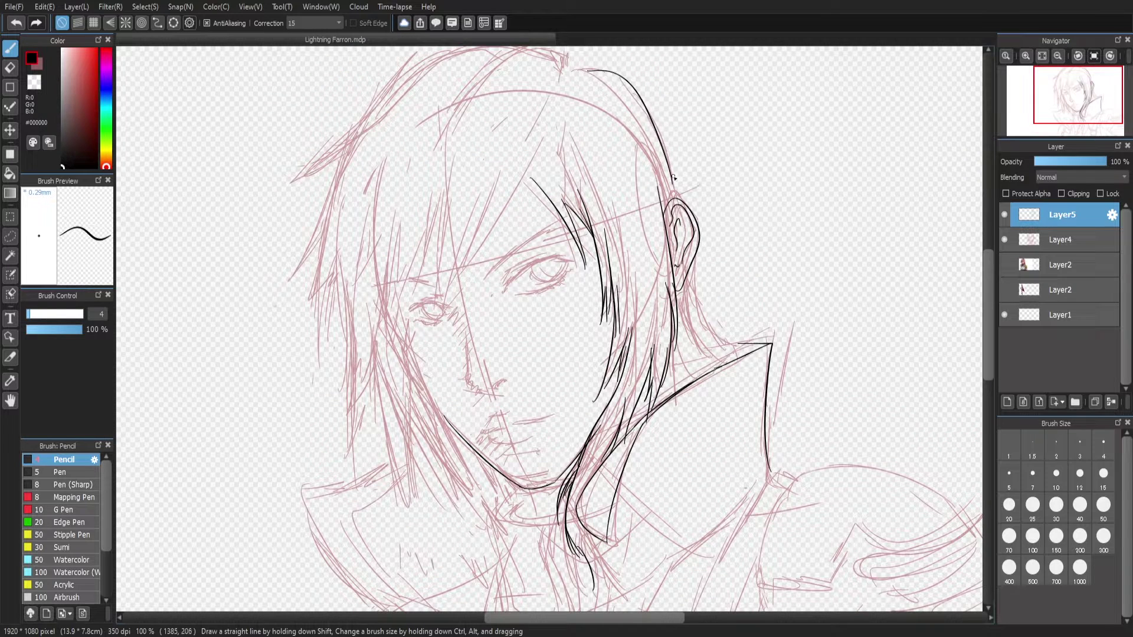
mouse_move(587, 70)
mouse_down()
mouse_move(678, 180)
mouse_move(674, 171)
mouse_move(680, 200)
mouse_up()
key(ctrl+z)
key(ctrl+z)
key(ctrl+z)
mouse_move(694, 255)
mouse_down()
mouse_move(707, 324)
mouse_move(732, 347)
mouse_up()
drag(682, 288, 695, 350)
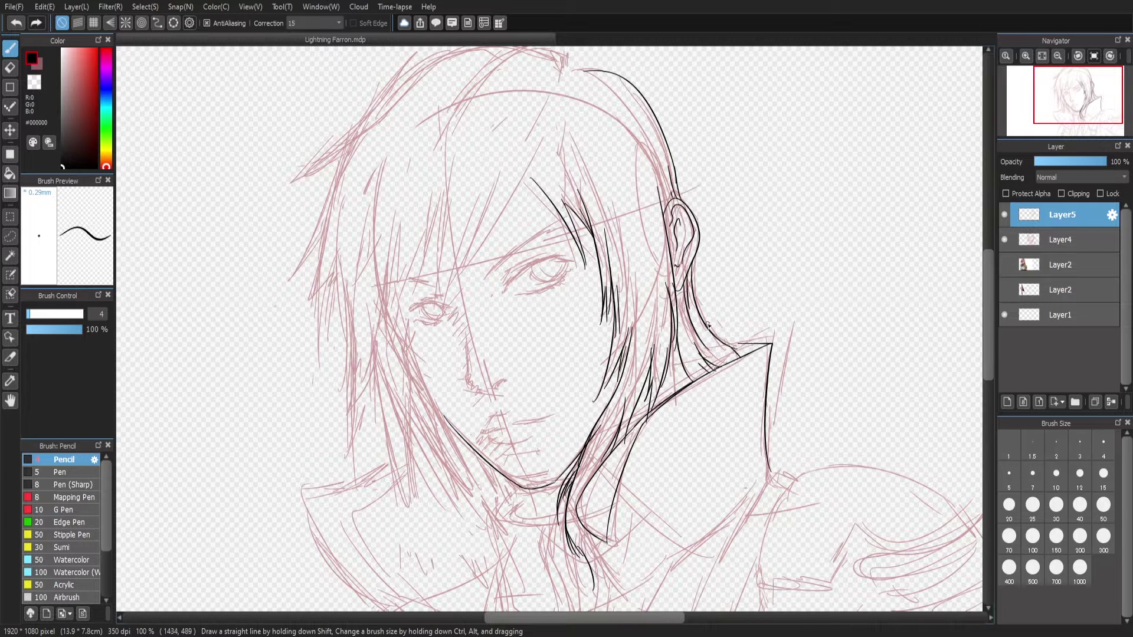
Ink the jagged fringe tips left of the parting, across the forehead to the left temple
drag(540, 139, 463, 269)
drag(479, 219, 440, 310)
mouse_move(441, 195)
mouse_down()
mouse_move(428, 308)
mouse_move(400, 310)
mouse_up()
drag(403, 263, 369, 350)
Ink the top of the crown at the parting and the strand dividing the fringe
drag(985, 298, 984, 285)
drag(522, 114, 451, 191)
drag(534, 111, 564, 127)
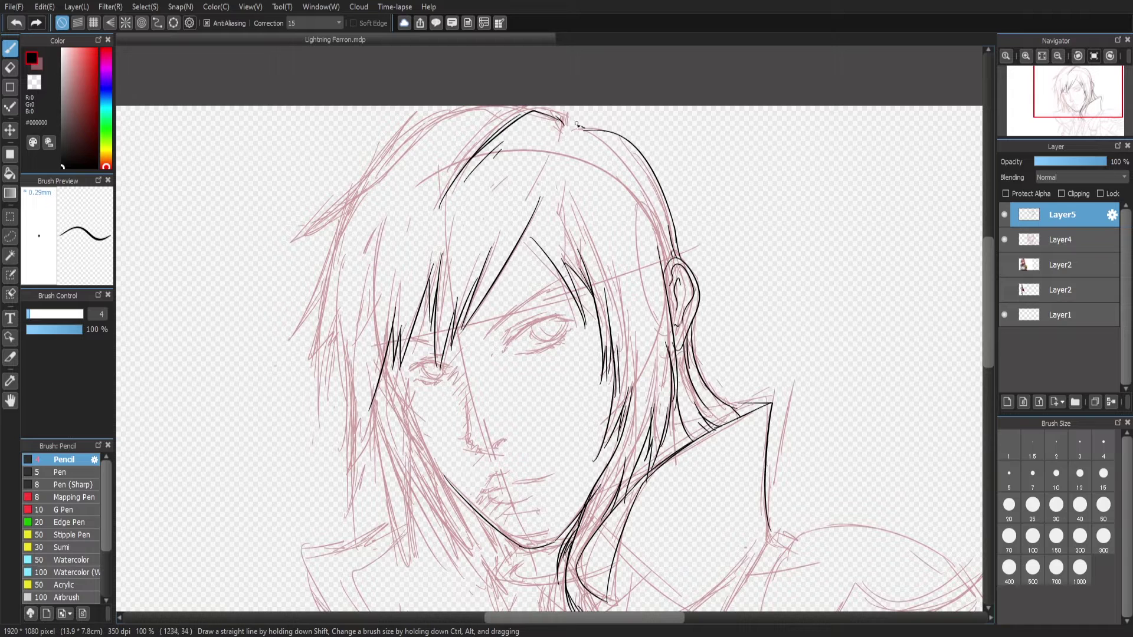
drag(556, 179, 511, 271)
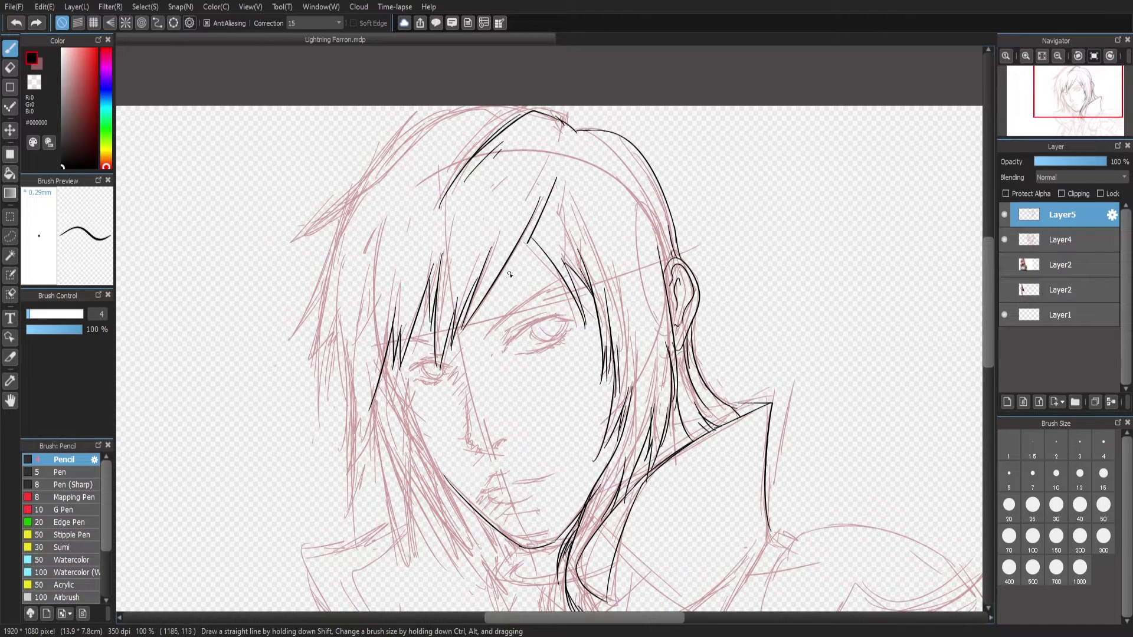
Ink the left outline of the crown with its outer spikes and the side strands hanging below them
drag(522, 112, 399, 151)
mouse_move(487, 113)
mouse_down()
mouse_move(318, 209)
mouse_move(299, 239)
mouse_up()
mouse_move(354, 199)
mouse_down()
mouse_move(302, 319)
mouse_move(326, 292)
mouse_up()
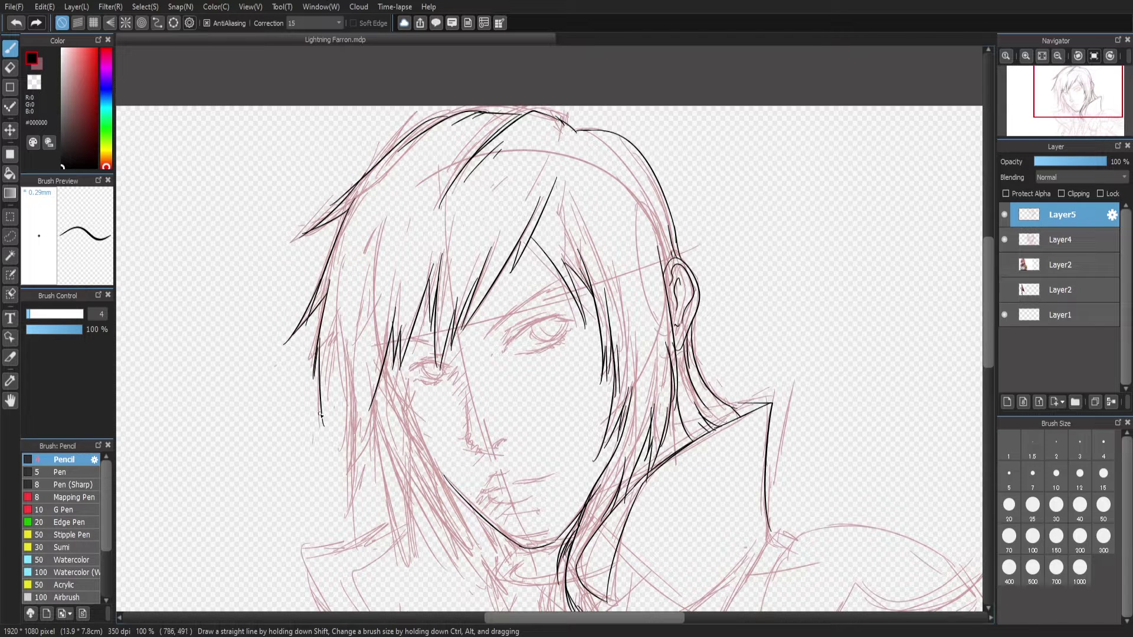
drag(339, 337, 352, 512)
drag(377, 427, 348, 514)
Ink the layered pointed strands at the left side of the face down to the collar
scroll(363, 384, down, 3)
mouse_move(351, 161)
mouse_down()
mouse_move(364, 253)
mouse_move(417, 408)
mouse_up()
mouse_move(404, 306)
mouse_down()
mouse_move(420, 414)
mouse_move(411, 355)
mouse_up()
key(ctrl+z)
key(ctrl+z)
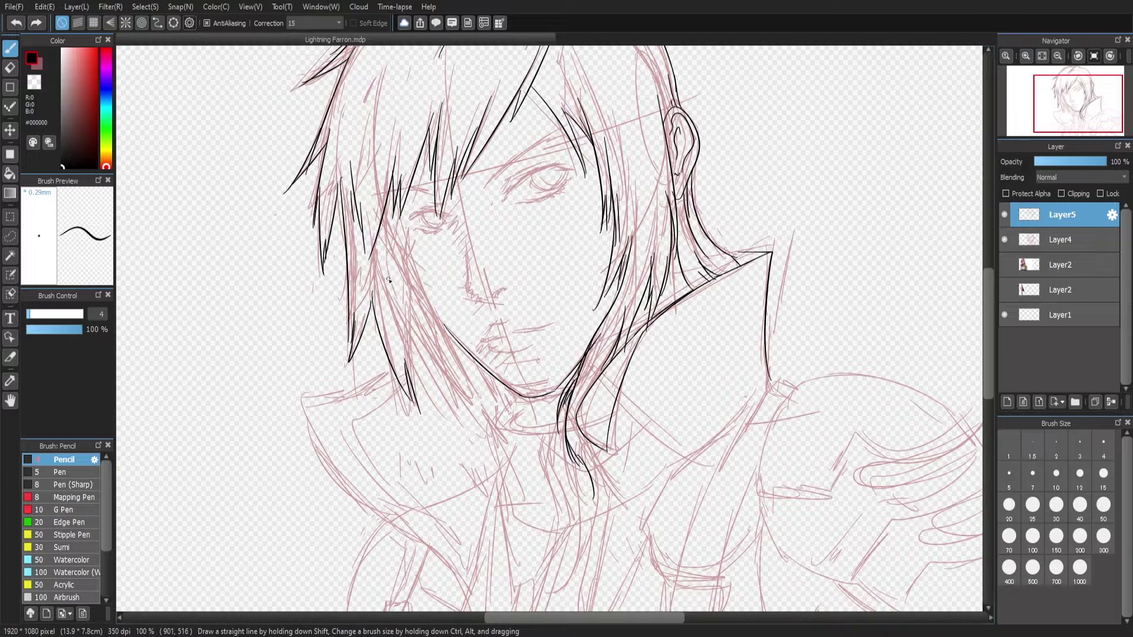
Try to ink long strands along the left cheek to the jaw
drag(377, 263, 477, 406)
drag(406, 217, 463, 363)
key(ctrl+z)
drag(392, 194, 472, 400)
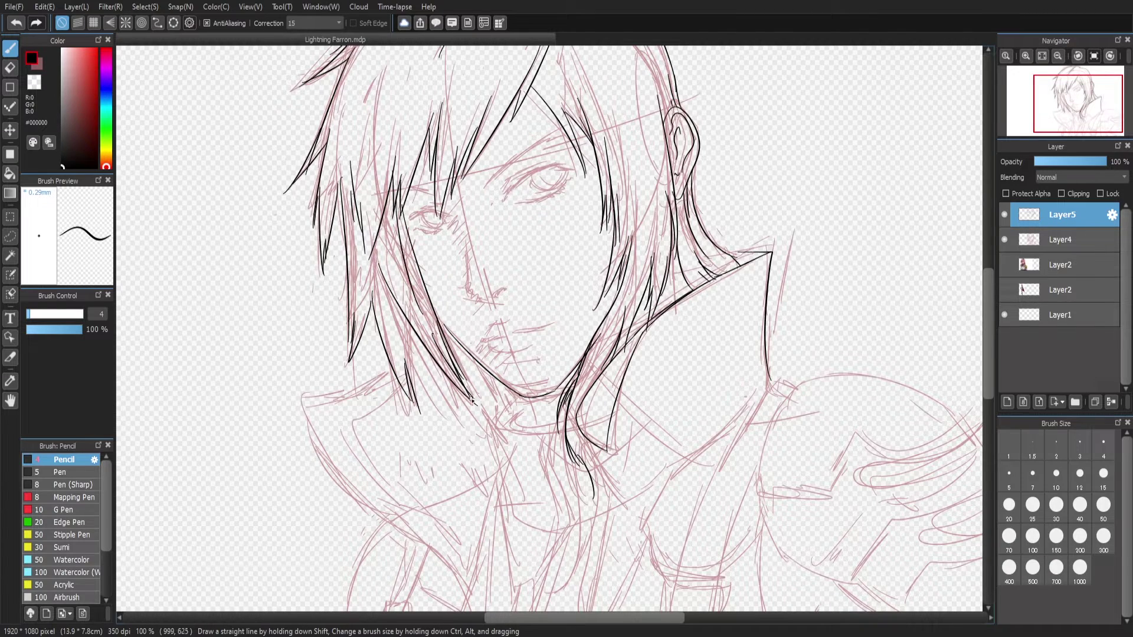
Show the portrait reference layer again and compare it with the sketch and the line art
click(1004, 264)
click(1004, 214)
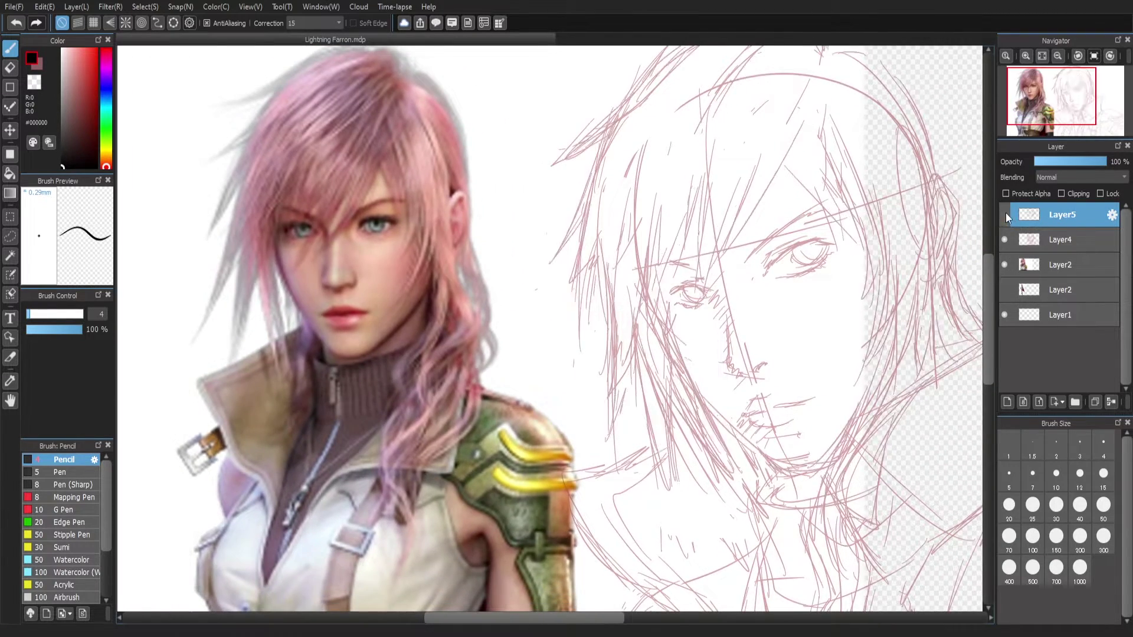
click(1004, 214)
click(1004, 264)
click(1004, 266)
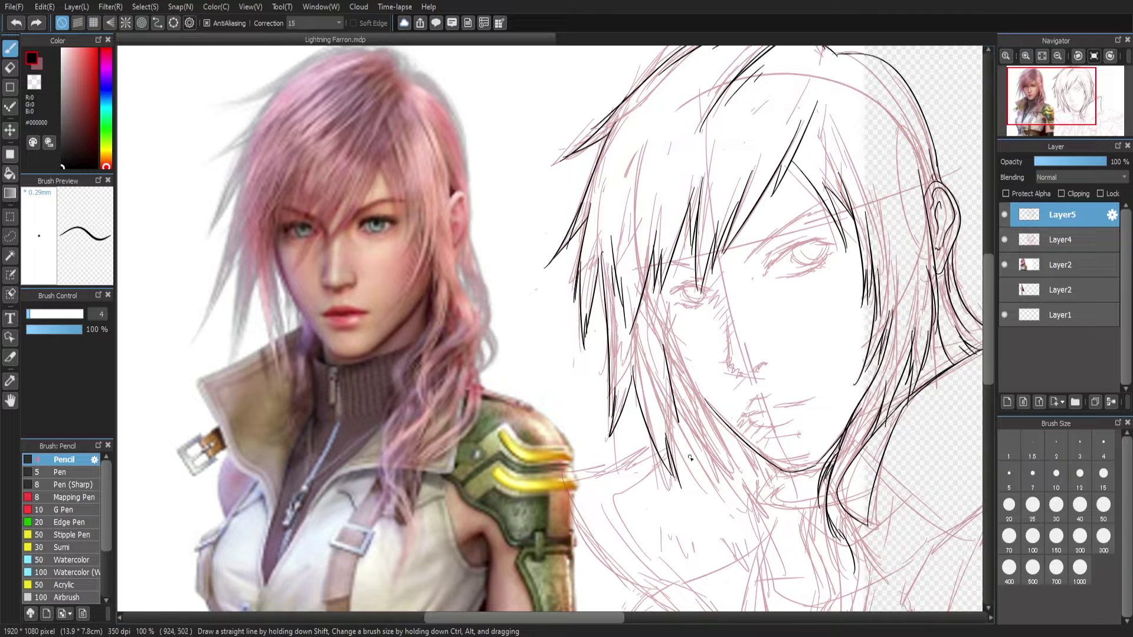
Ink the inner strands from the left temple along the cheek to the jaw, matching the portrait reference
drag(652, 364, 670, 430)
drag(655, 278, 669, 324)
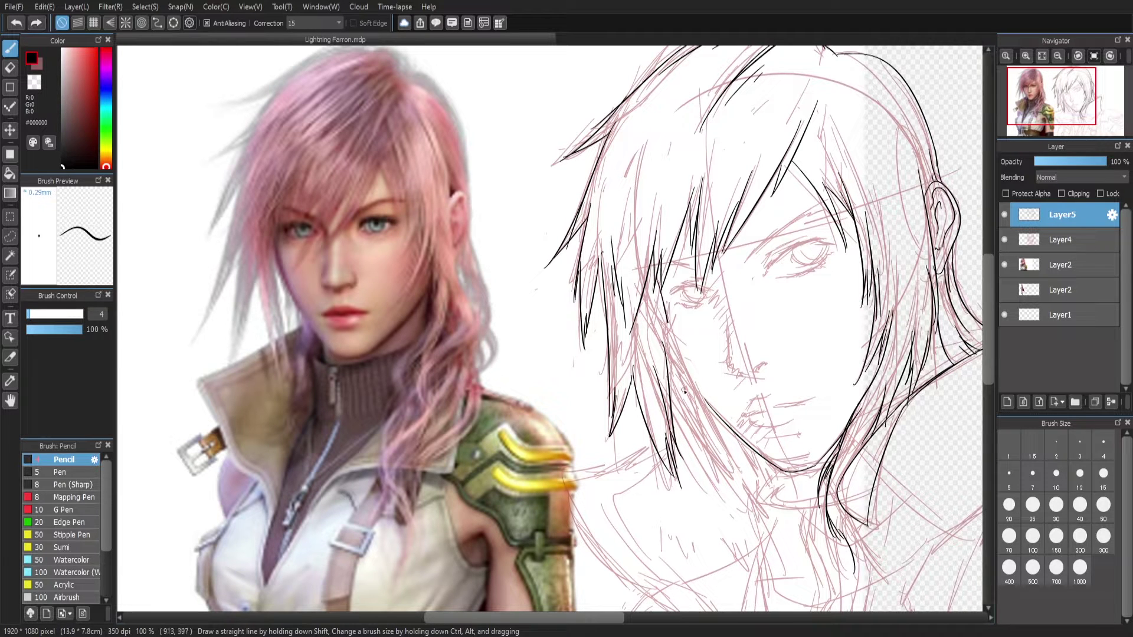
key(ctrl+z)
drag(657, 285, 676, 376)
drag(662, 324, 747, 460)
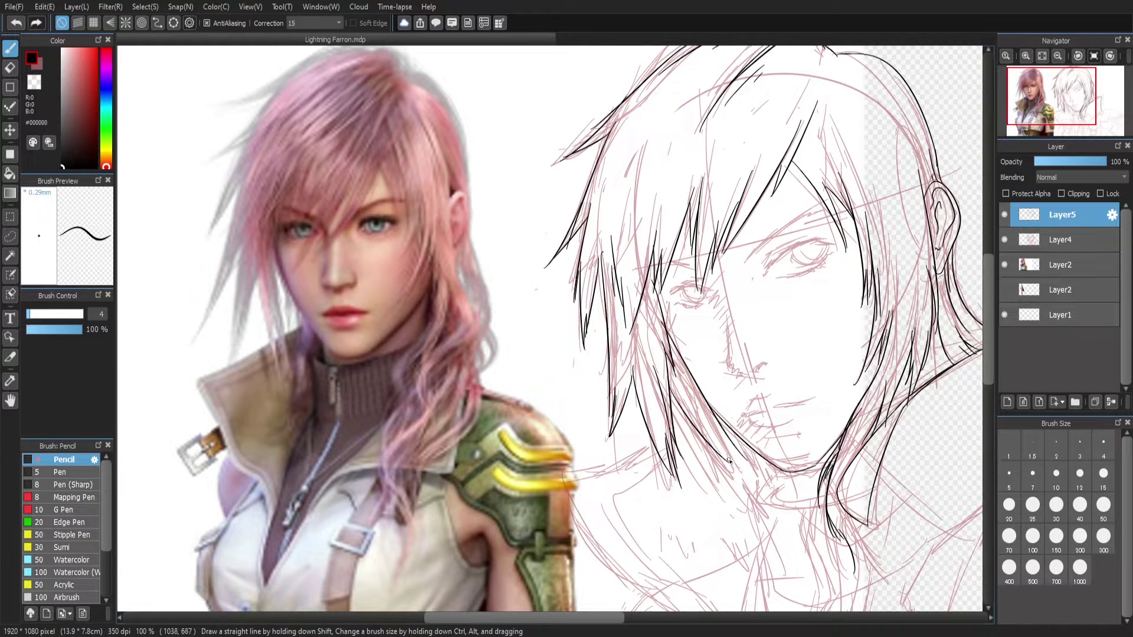
Redraw the inner hair strands from the left temple along the cheek to the jaw
drag(694, 406, 756, 471)
key(ctrl+z)
key(ctrl+z)
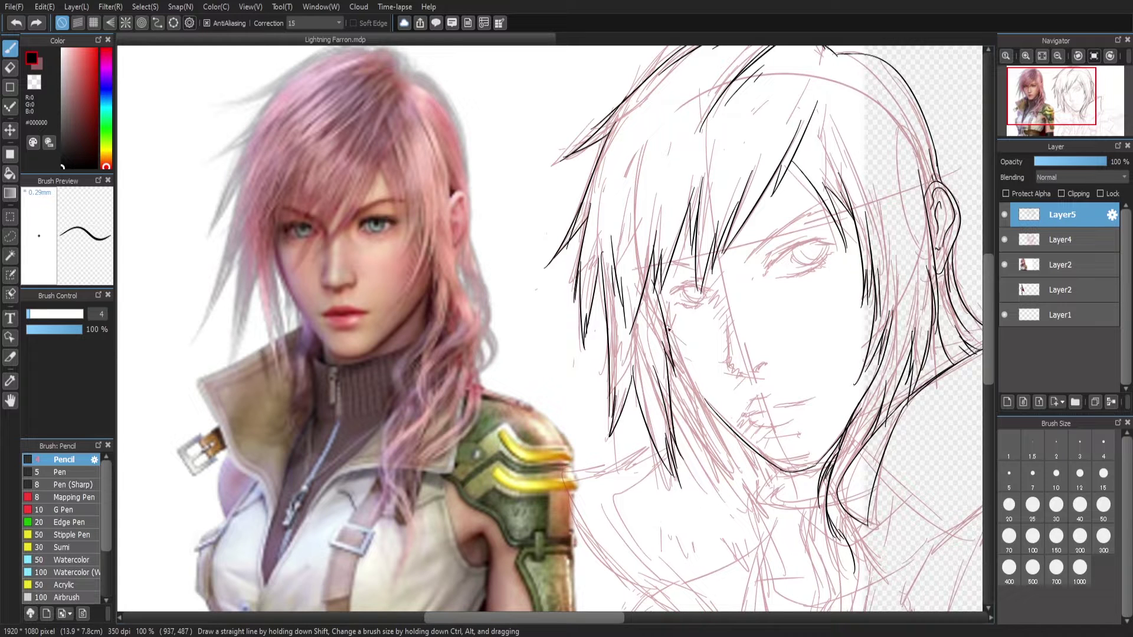
mouse_move(667, 329)
mouse_down()
mouse_move(662, 272)
mouse_move(670, 374)
mouse_move(732, 437)
mouse_up()
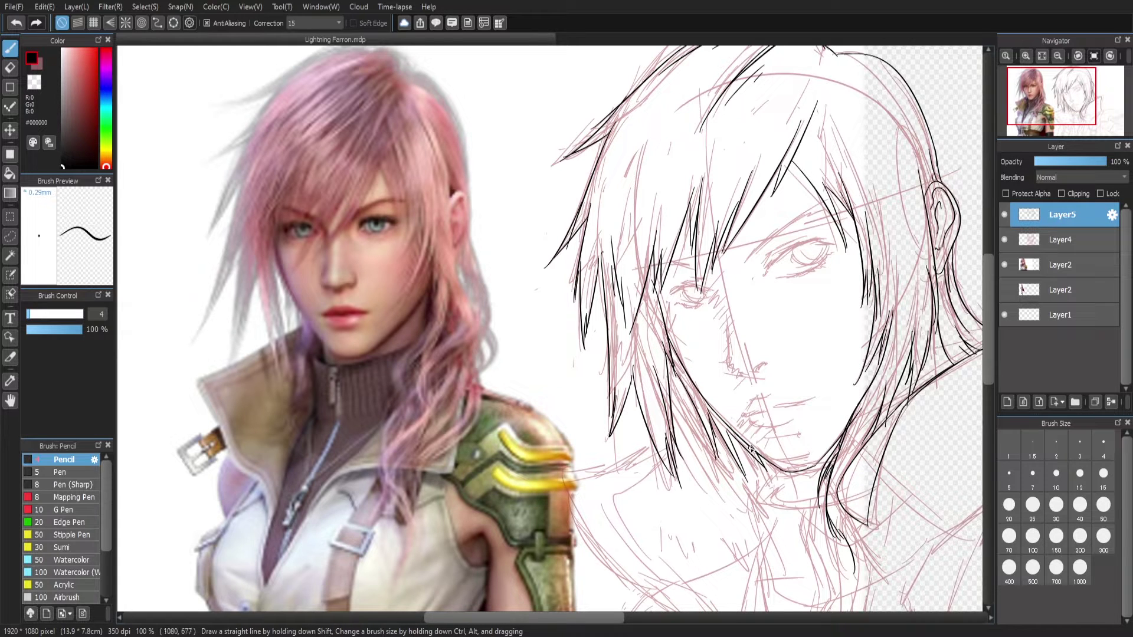
drag(665, 361, 694, 407)
Ink the facial features over the sketch: nose, mouth, both eyes and the eyebrows
scroll(720, 264, down, 2)
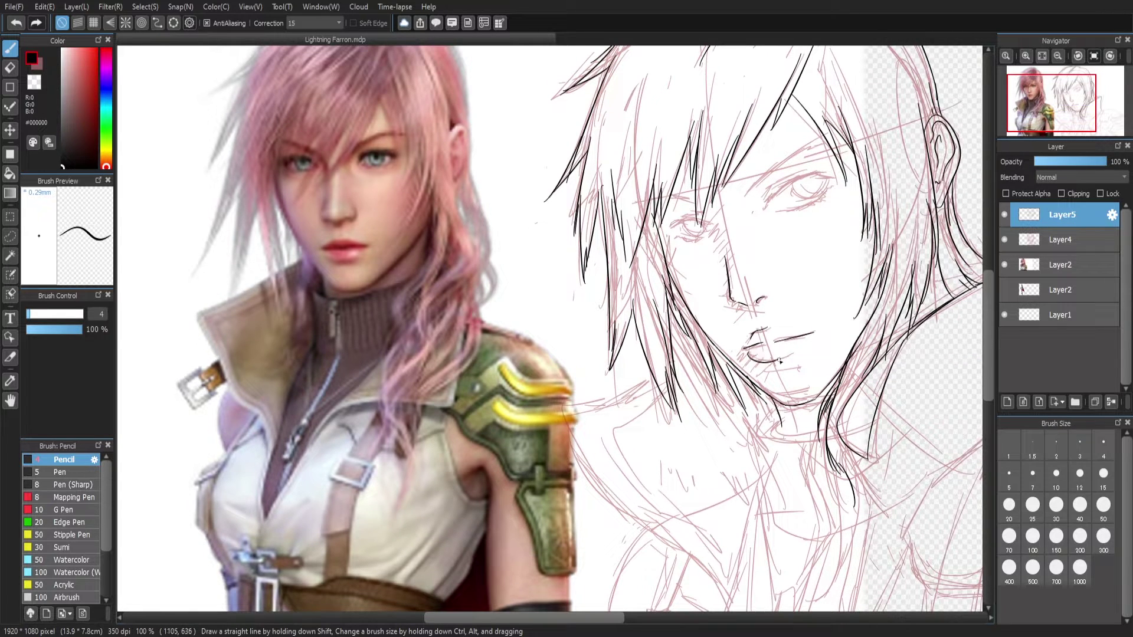
drag(754, 357, 785, 353)
drag(766, 201, 816, 172)
key(ctrl+z)
key(ctrl+z)
key(ctrl+z)
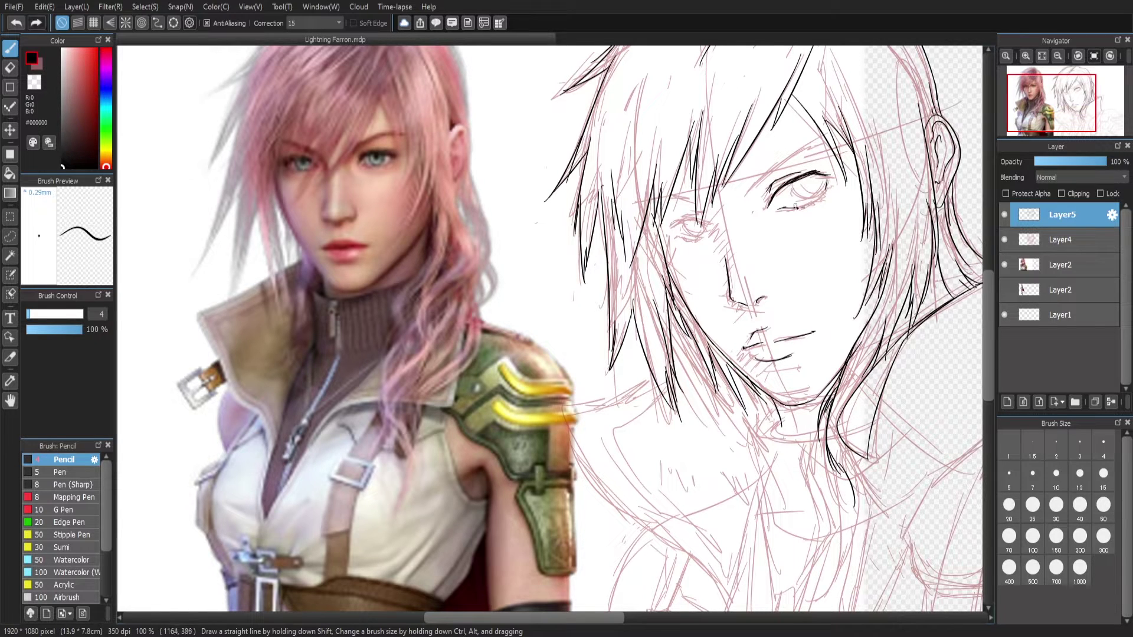
key(ctrl+z)
drag(781, 209, 825, 188)
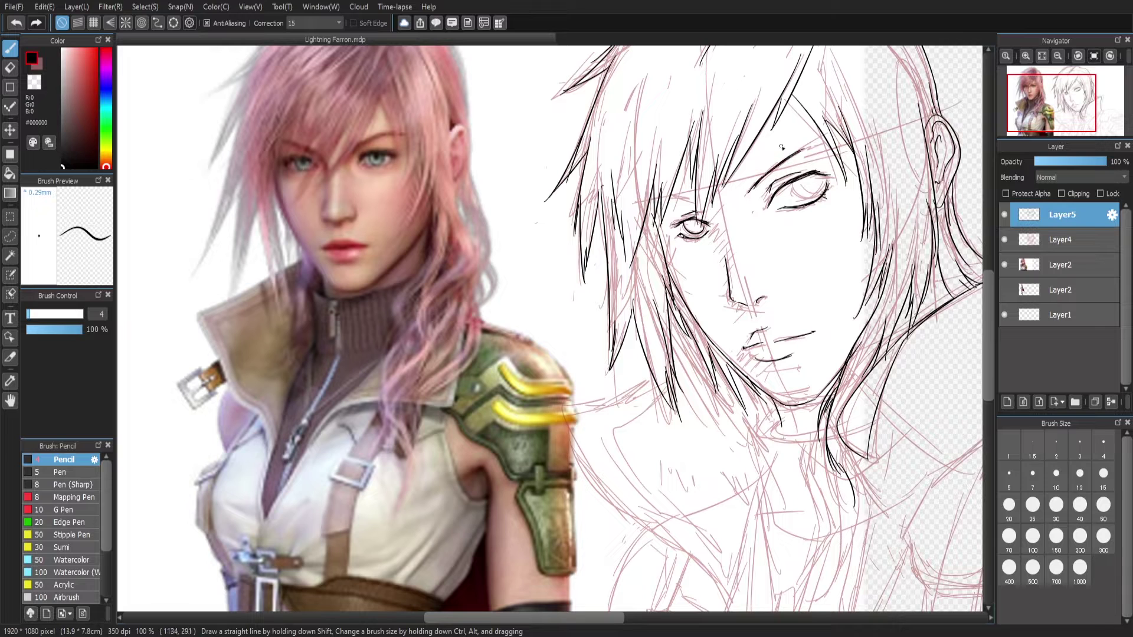
Ink the upper and outer edges of the raised coat collar at the left side of the neck
scroll(664, 264, down, 3)
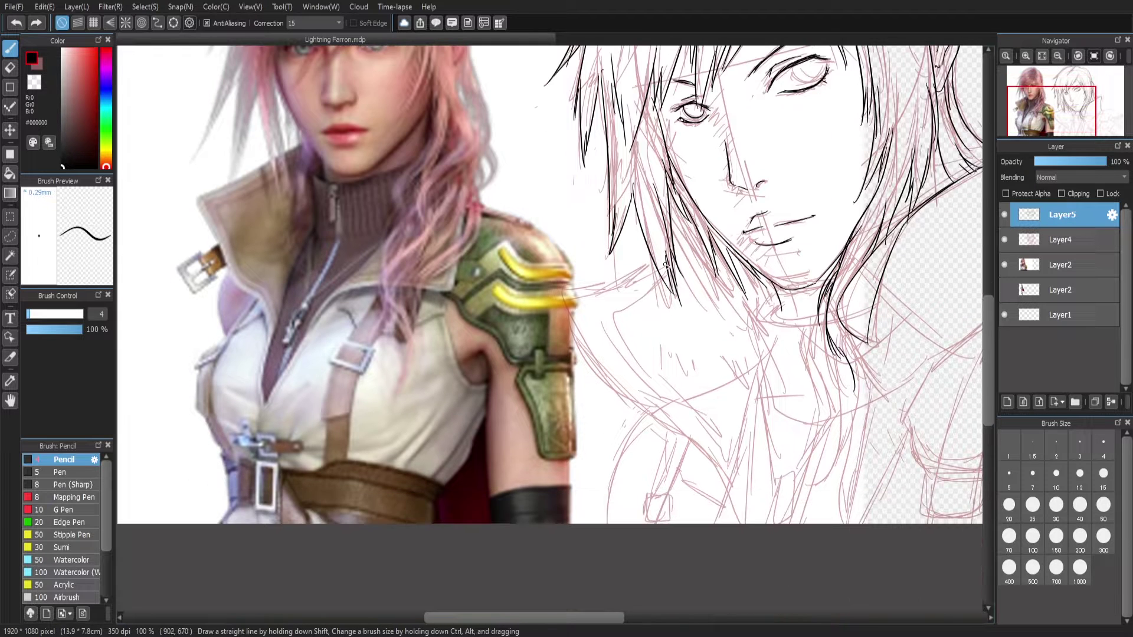
drag(668, 204, 704, 270)
mouse_move(697, 229)
mouse_down()
mouse_move(674, 248)
mouse_move(637, 407)
mouse_up()
key(x)
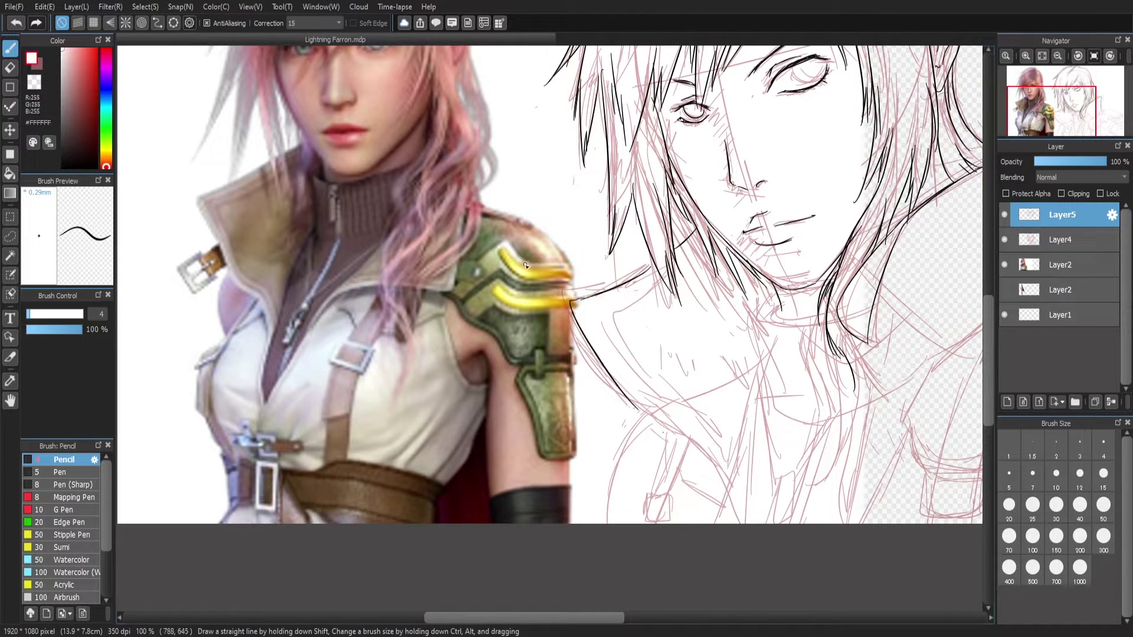
key(ctrl+z)
key(x)
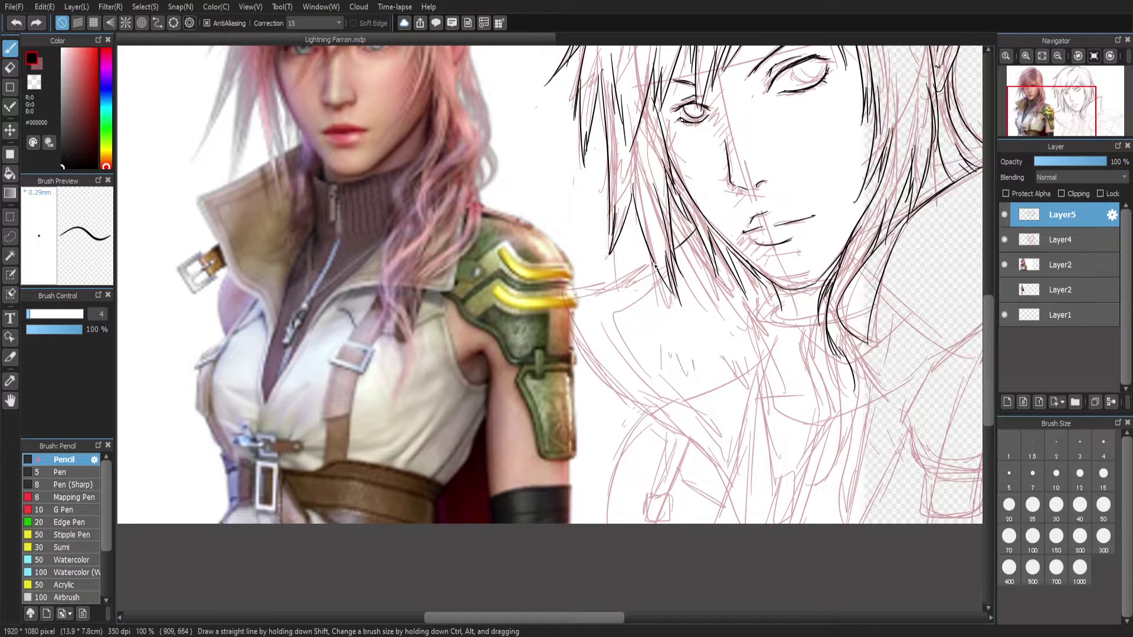
mouse_move(653, 265)
mouse_down()
mouse_move(673, 422)
mouse_move(734, 519)
mouse_up()
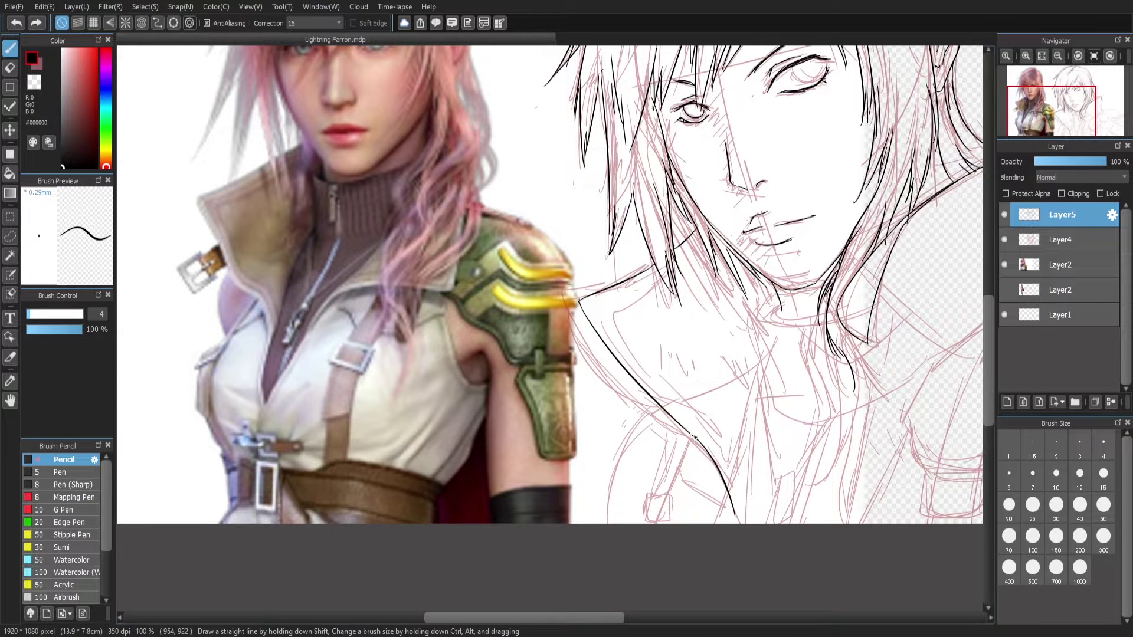
Ink the outer edge of the raised collar's right side and try an inner trim line on its left side
click(1025, 56)
click(1057, 55)
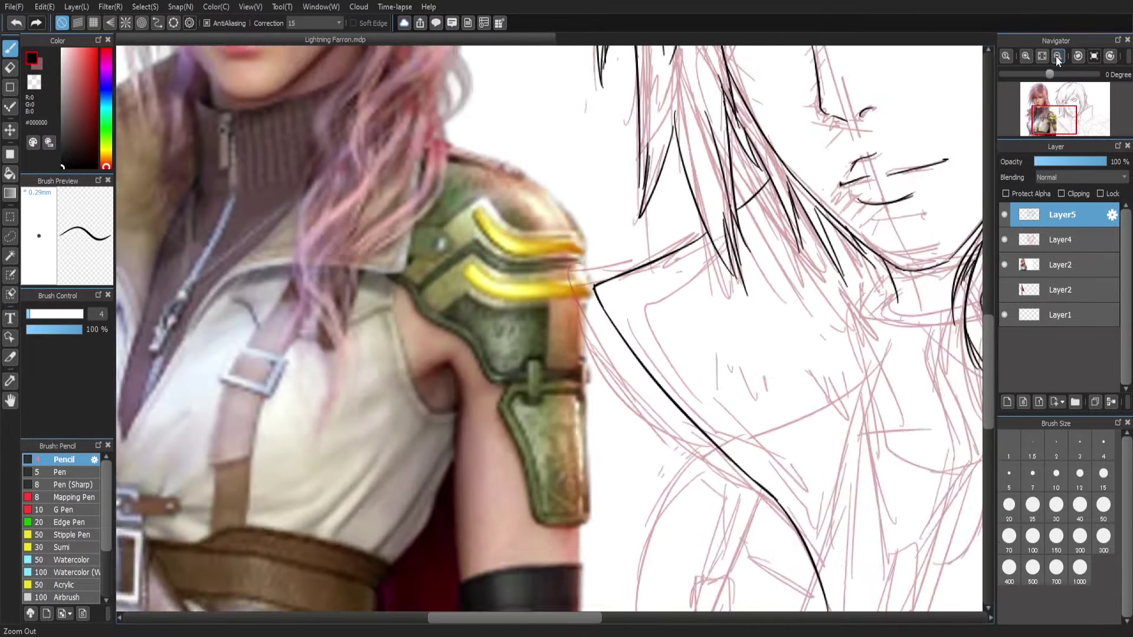
click(1035, 113)
mouse_move(590, 617)
mouse_down()
mouse_move(557, 615)
mouse_move(568, 616)
mouse_up()
drag(607, 266, 517, 349)
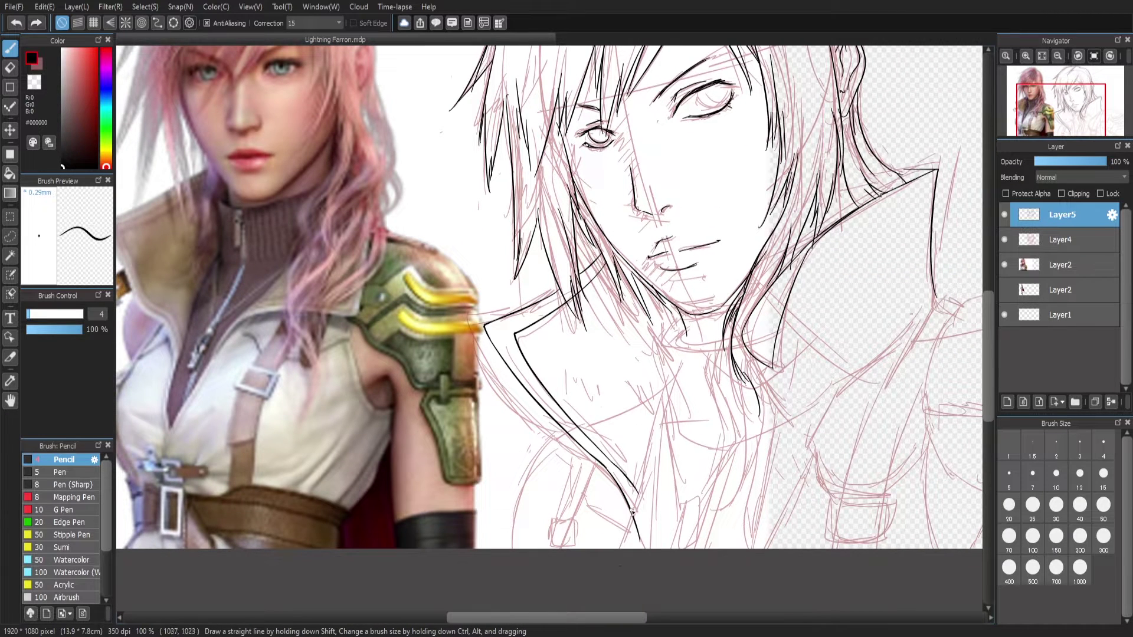
key(ctrl+z)
key(ctrl+z)
Ink the coat's front opening edge and the double inner trim line along the left collar flap
drag(661, 414, 590, 549)
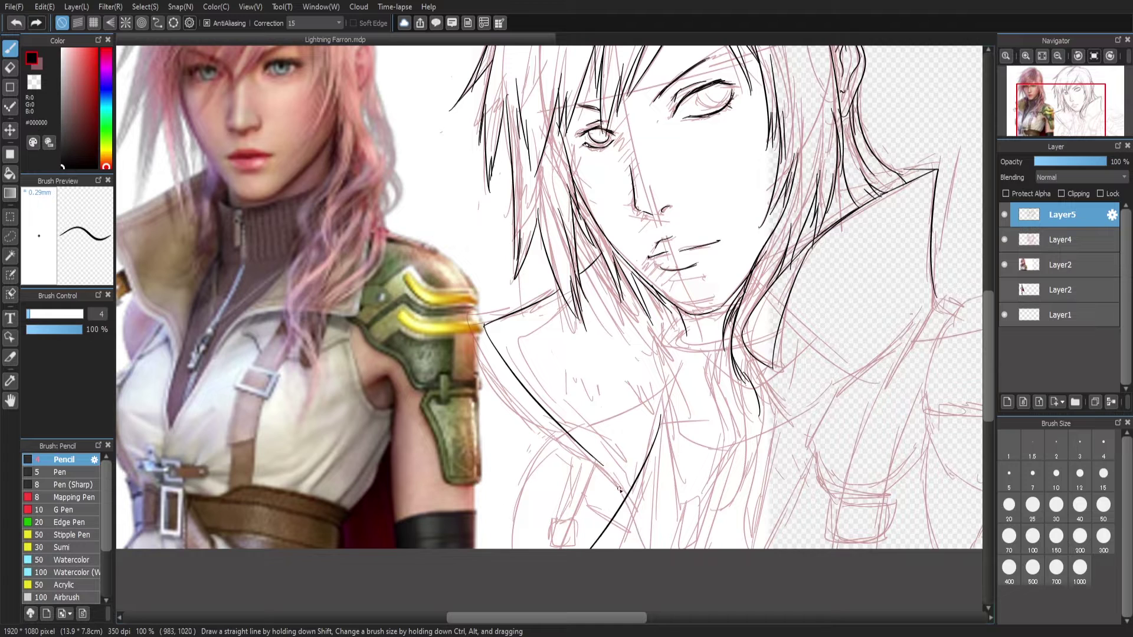
mouse_move(597, 461)
mouse_down()
mouse_move(620, 493)
mouse_move(519, 338)
mouse_up()
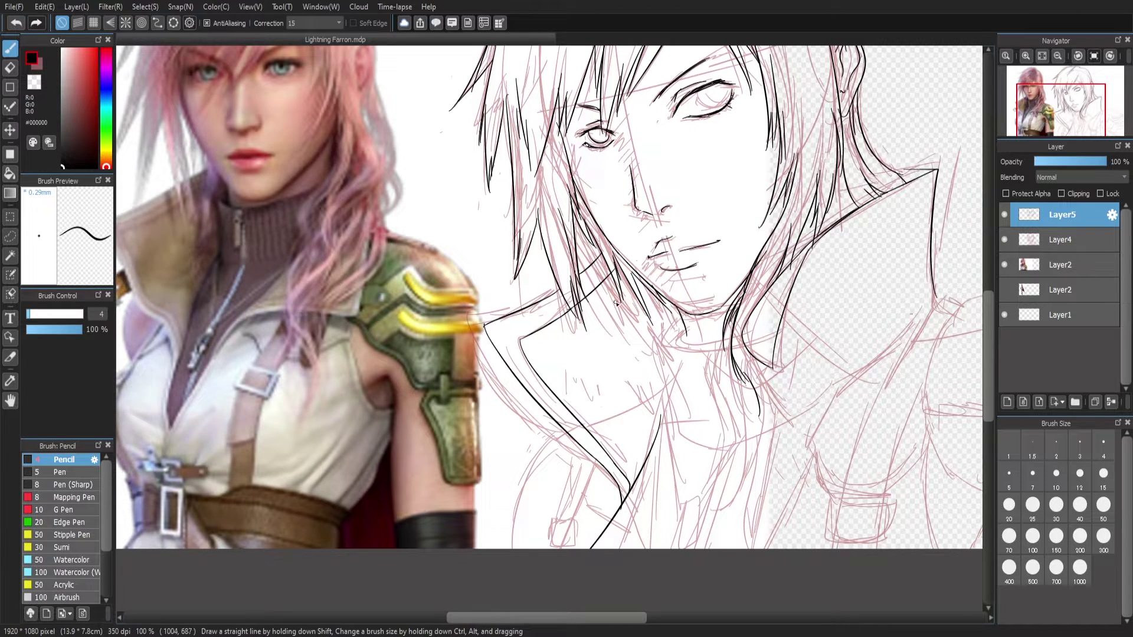
mouse_move(613, 282)
mouse_down()
mouse_move(623, 457)
mouse_move(642, 479)
mouse_up()
key(ctrl+z)
key(ctrl+z)
Try to ink and clean up the strand ends hanging beside the right side of the neck
drag(742, 333, 790, 436)
key(ctrl+z)
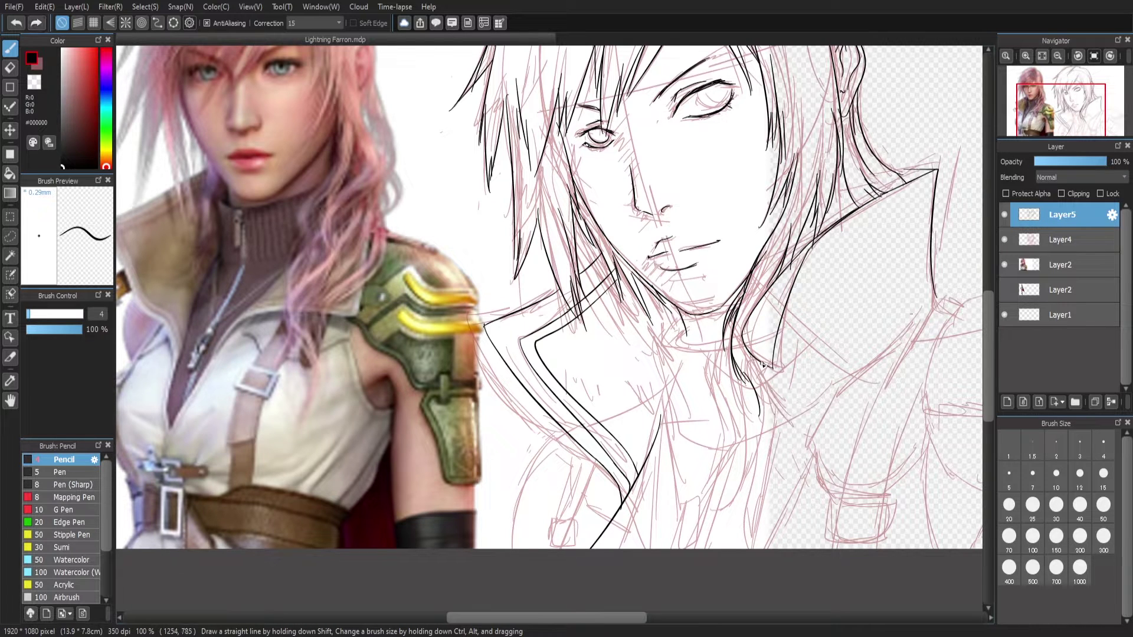
drag(744, 340, 770, 405)
key(ctrl+z)
drag(745, 331, 761, 434)
key(ctrl+z)
drag(771, 366, 762, 417)
key(e)
mouse_move(776, 294)
mouse_down()
mouse_move(737, 383)
mouse_move(761, 401)
mouse_up()
key(b)
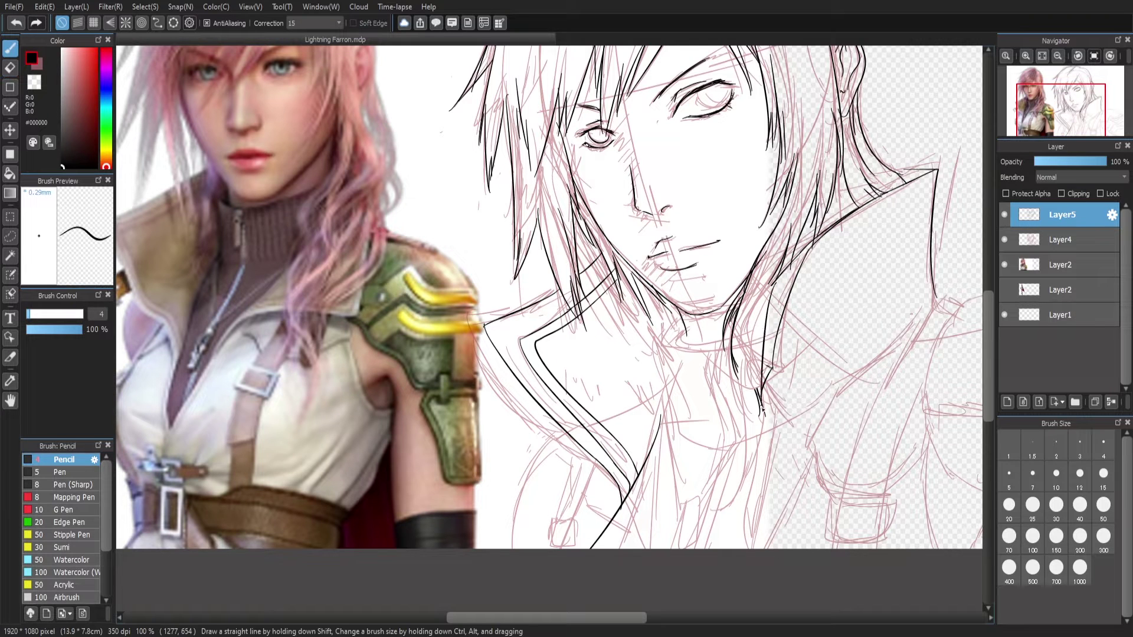
key(ctrl+z)
mouse_move(782, 271)
mouse_down()
mouse_move(755, 413)
mouse_move(785, 277)
mouse_up()
key(ctrl+z)
Ink the turtleneck's rim, sides and lower fold, continuing its right edge down the chest
drag(771, 351, 753, 546)
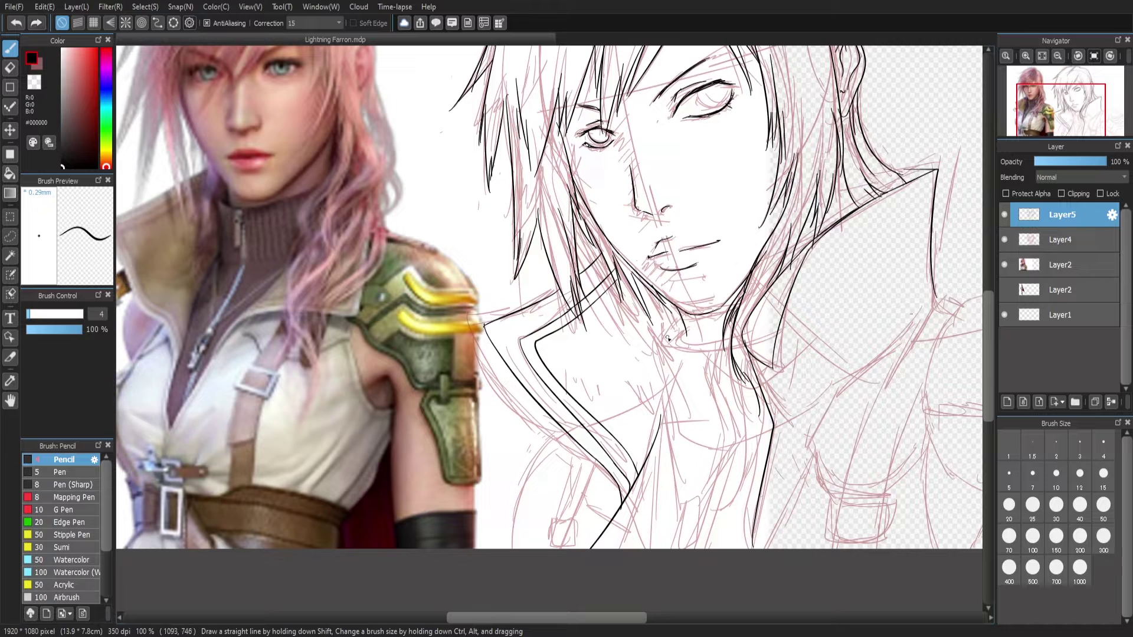
key(ctrl+z)
mouse_move(732, 339)
mouse_down()
mouse_move(687, 332)
mouse_move(684, 406)
mouse_up()
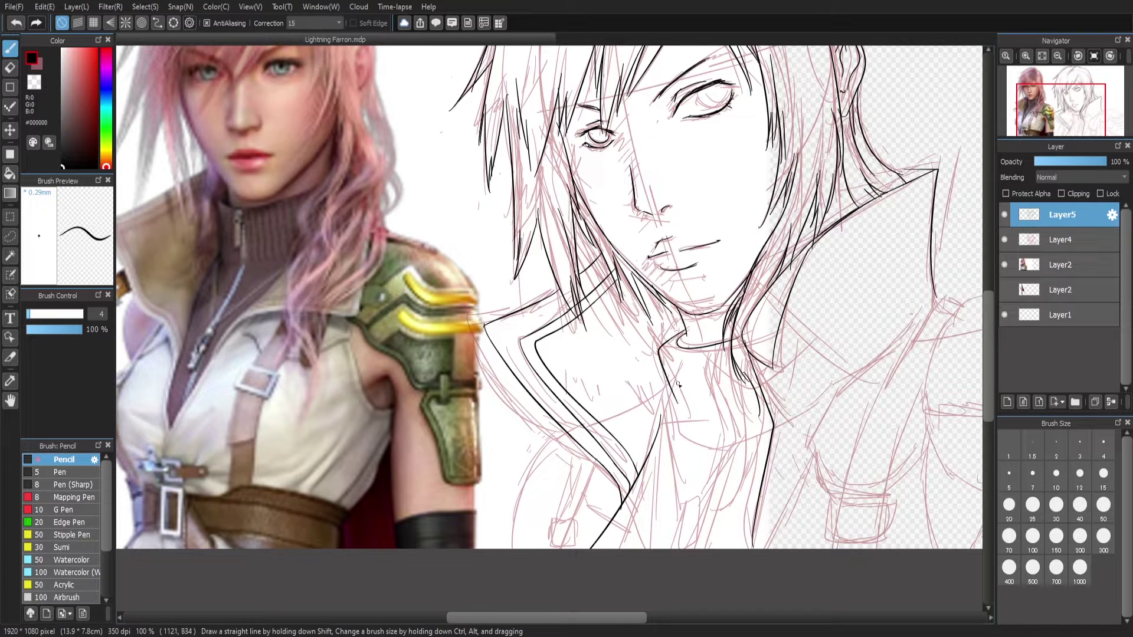
mouse_move(648, 449)
mouse_down()
mouse_move(684, 402)
mouse_move(761, 437)
mouse_up()
key(ctrl+z)
drag(685, 405, 770, 425)
key(ctrl+z)
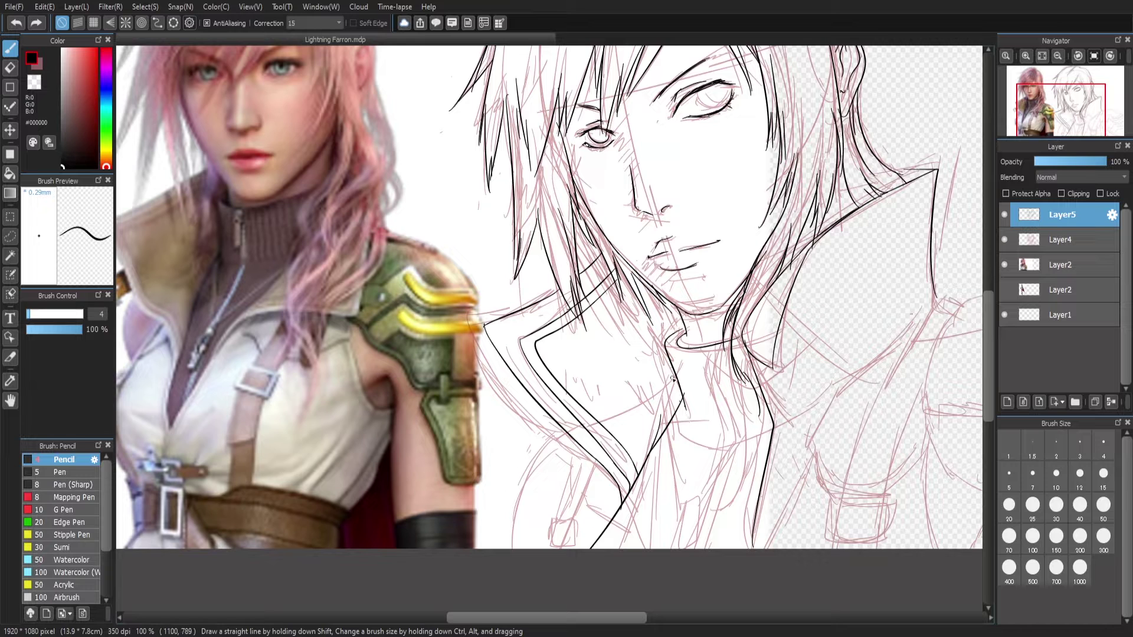
drag(683, 404, 769, 424)
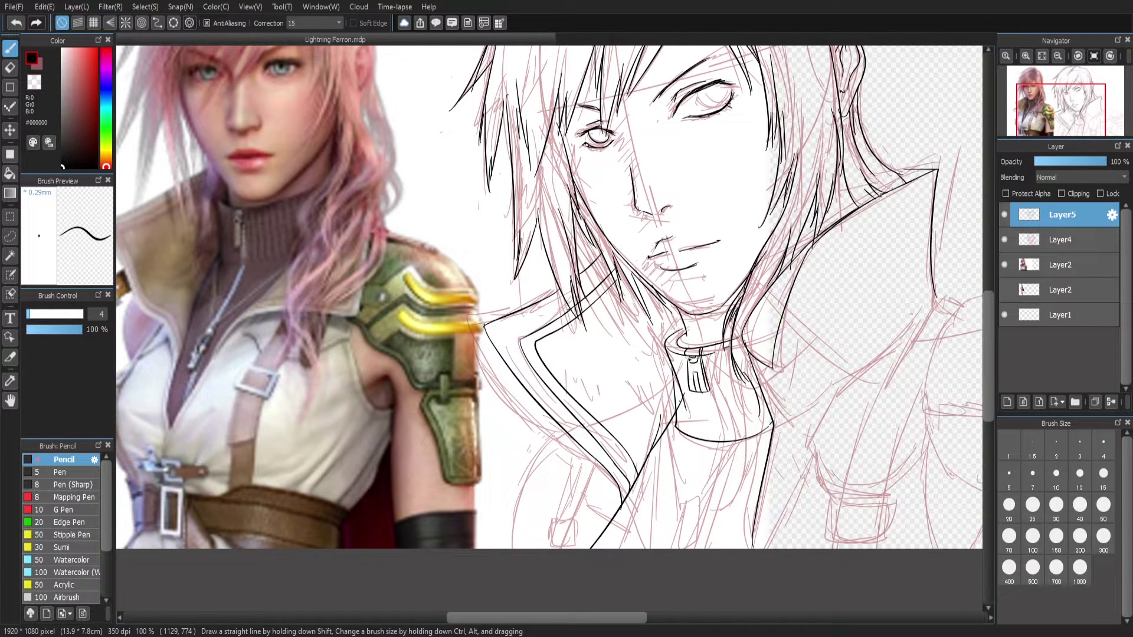
Ink the zipper line from the turtleneck's zipper pull down the front of the chest
key(ctrl+z)
drag(702, 392, 721, 447)
key(ctrl+z)
key(ctrl+z)
mouse_move(709, 394)
mouse_down()
mouse_move(720, 446)
mouse_move(664, 549)
mouse_up()
drag(721, 440, 678, 549)
key(ctrl+z)
drag(672, 408, 661, 531)
key(ctrl+z)
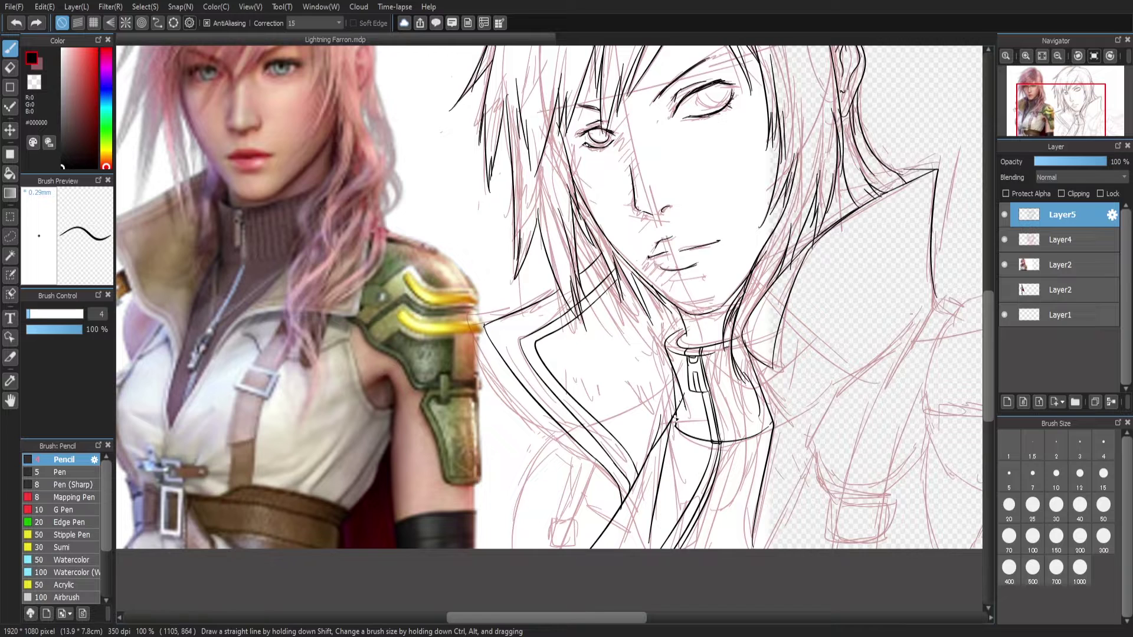
Ink the ribbing of the turtleneck and the long fold lines running down the sweater below it
drag(676, 421, 656, 545)
mouse_move(762, 424)
mouse_down()
mouse_move(761, 448)
mouse_move(708, 538)
mouse_up()
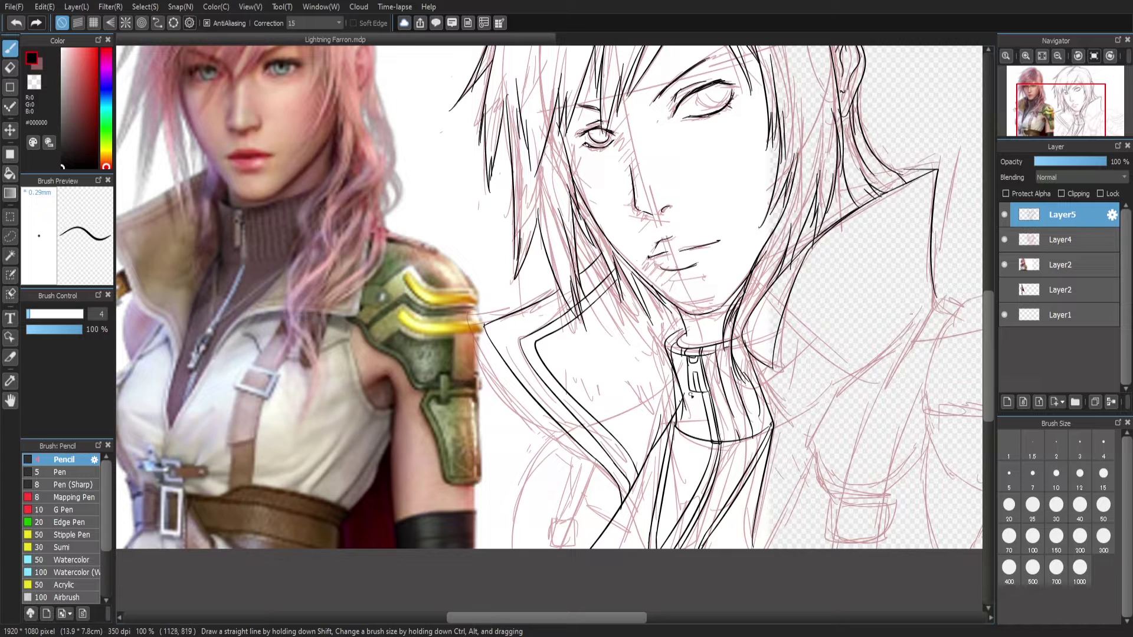
drag(682, 433, 673, 454)
drag(752, 434, 722, 548)
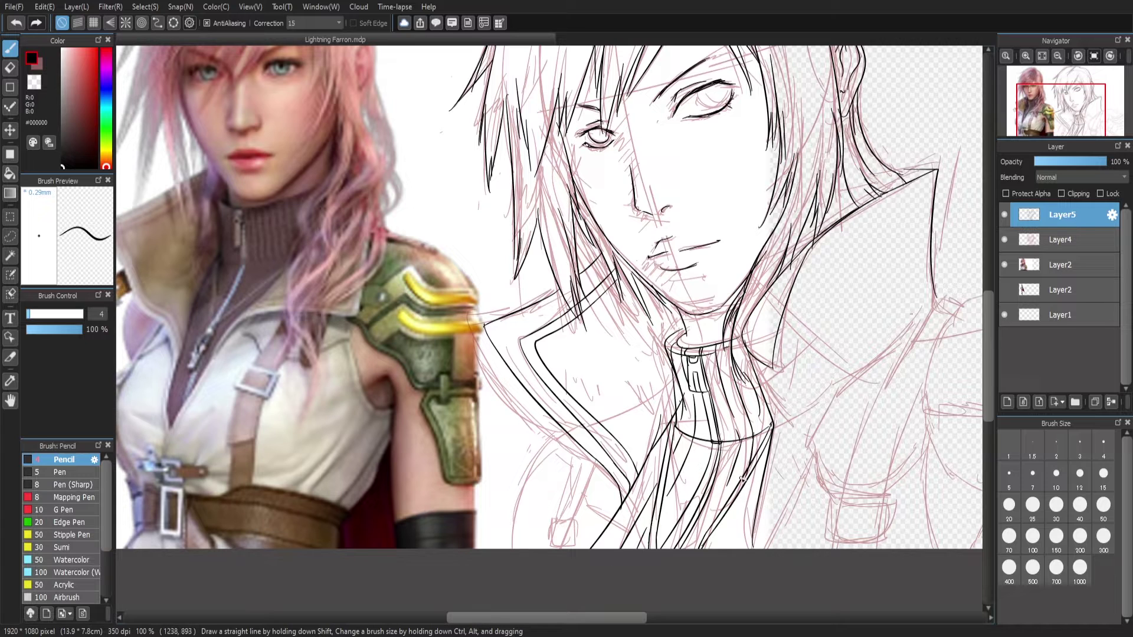
Ink the left shoulder strap with its buckle and the curved coat outline around it
drag(589, 467, 573, 541)
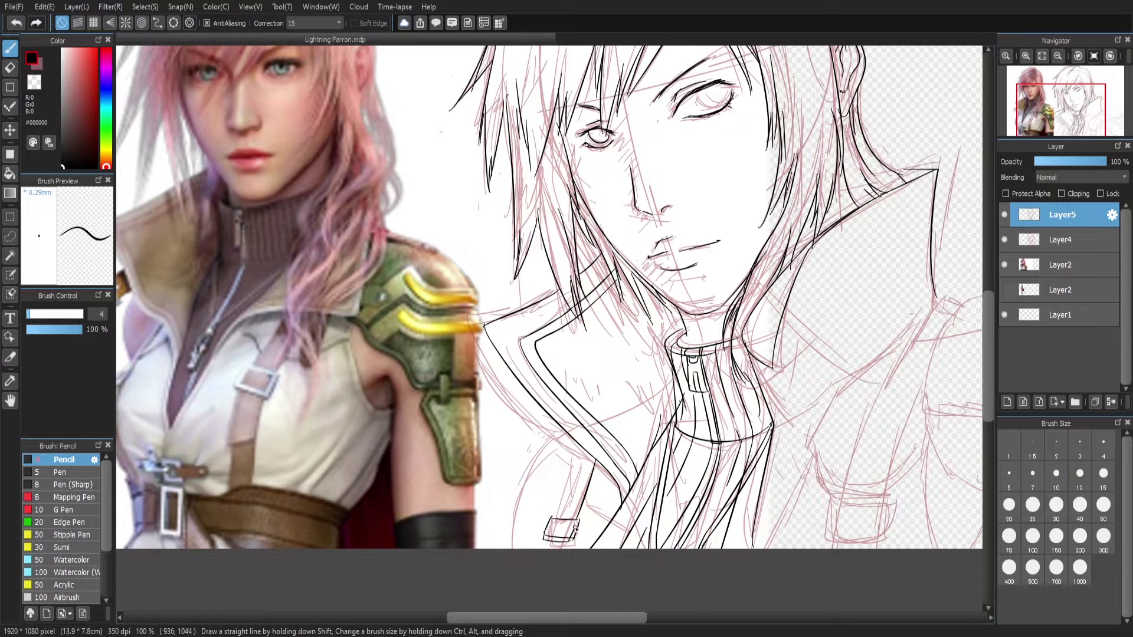
key(ctrl+z)
key(ctrl+z)
drag(583, 450, 549, 547)
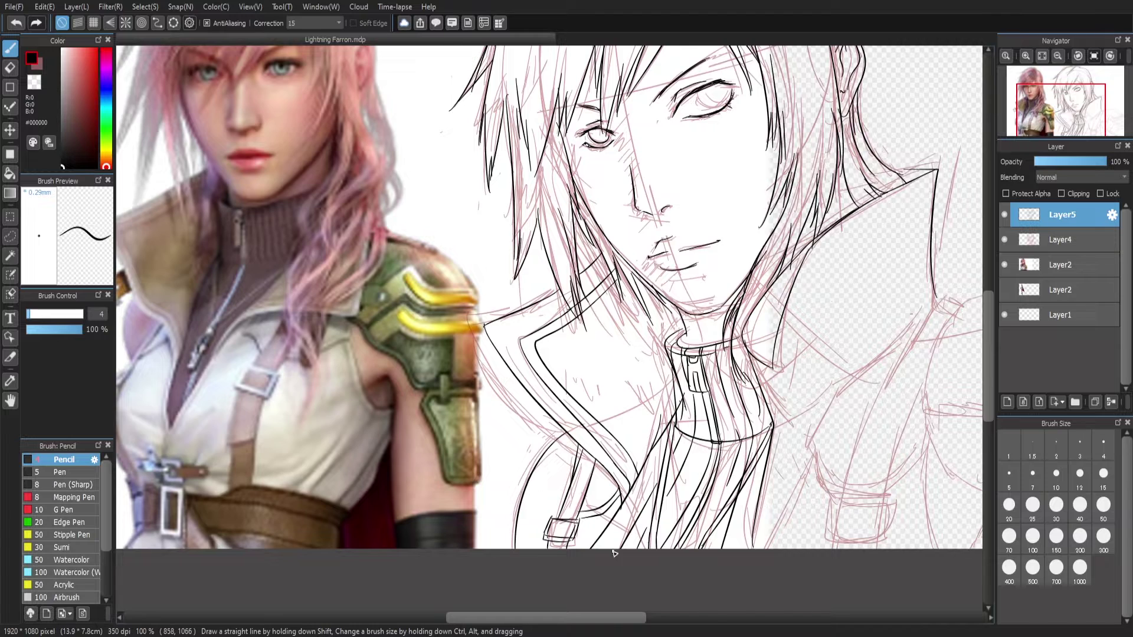
Ink the right shoulder strap with its square buckle
scroll(558, 449, right, 5)
key(ctrl+z)
mouse_move(634, 301)
mouse_down()
mouse_move(542, 481)
mouse_move(616, 389)
mouse_move(581, 498)
mouse_move(540, 499)
mouse_move(531, 537)
mouse_move(545, 549)
mouse_up()
drag(536, 506, 564, 510)
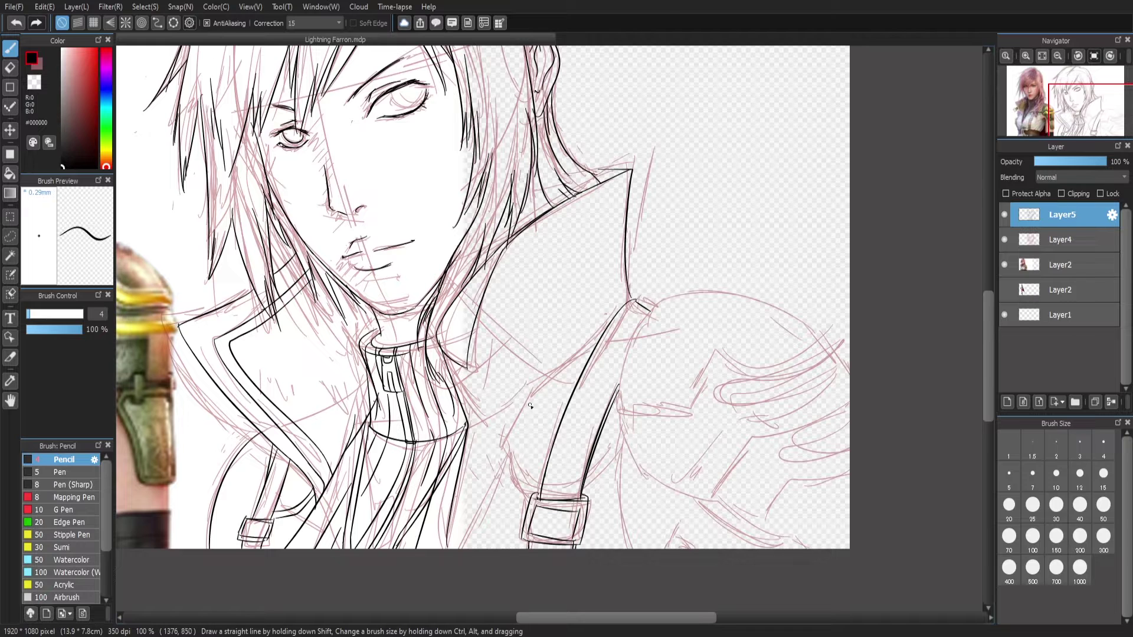
Ink the coat's chest edge around the right strap and the armhole line down the side
mouse_move(611, 322)
mouse_down()
mouse_move(511, 406)
mouse_move(535, 487)
mouse_up()
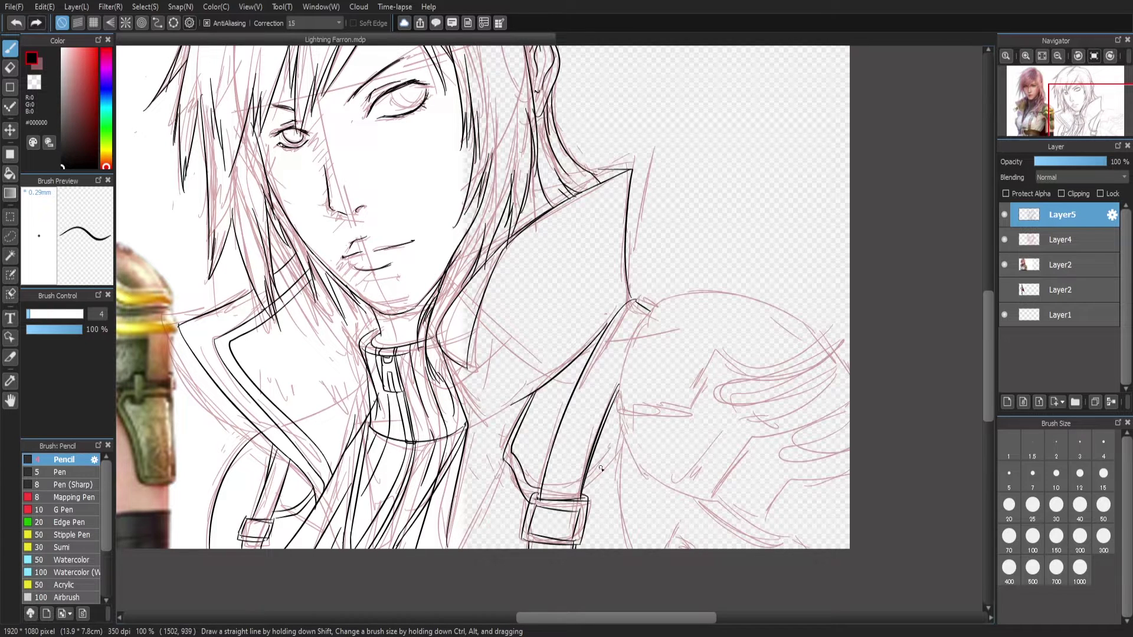
drag(621, 426, 624, 459)
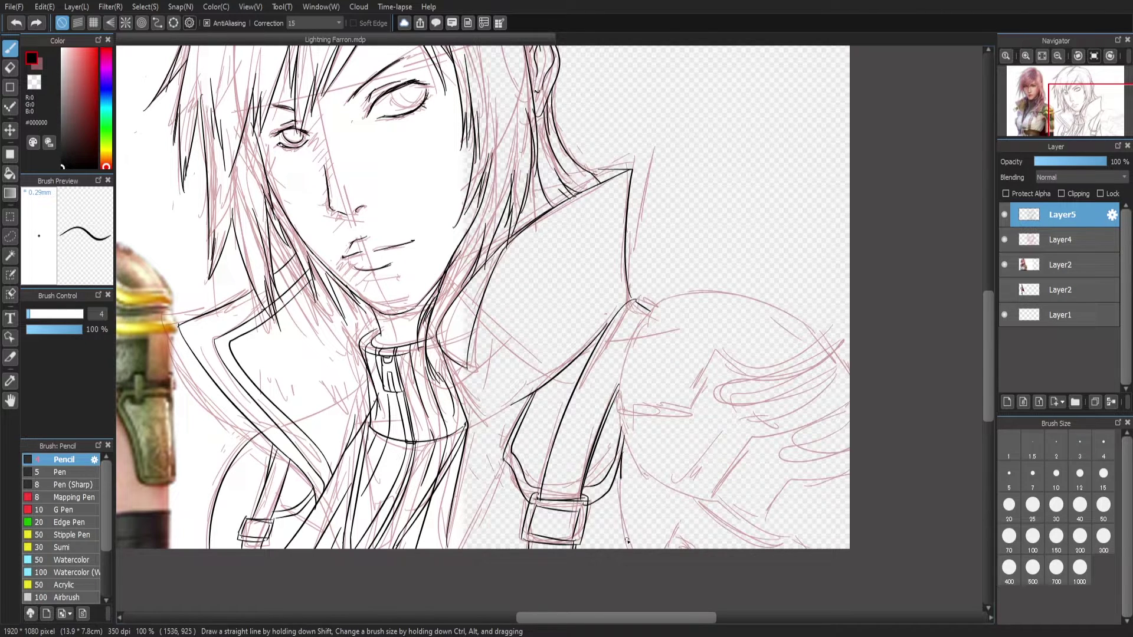
drag(627, 540, 618, 436)
Ink a small pointed hair strand beside the right side of the neck
scroll(549, 466, left, 3)
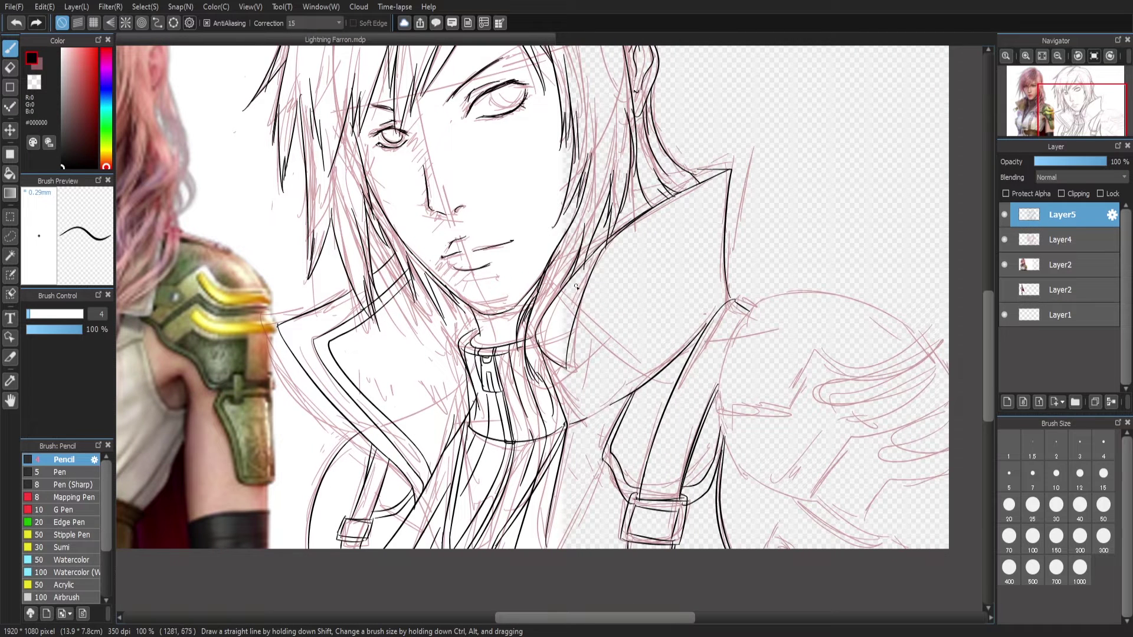
drag(551, 333, 544, 319)
key(ctrl+z)
key(ctrl+z)
Ink the outline of the rounded armour plate on the right shoulder, including its lower edge
mouse_move(726, 230)
mouse_down()
mouse_move(689, 298)
mouse_move(720, 481)
mouse_up()
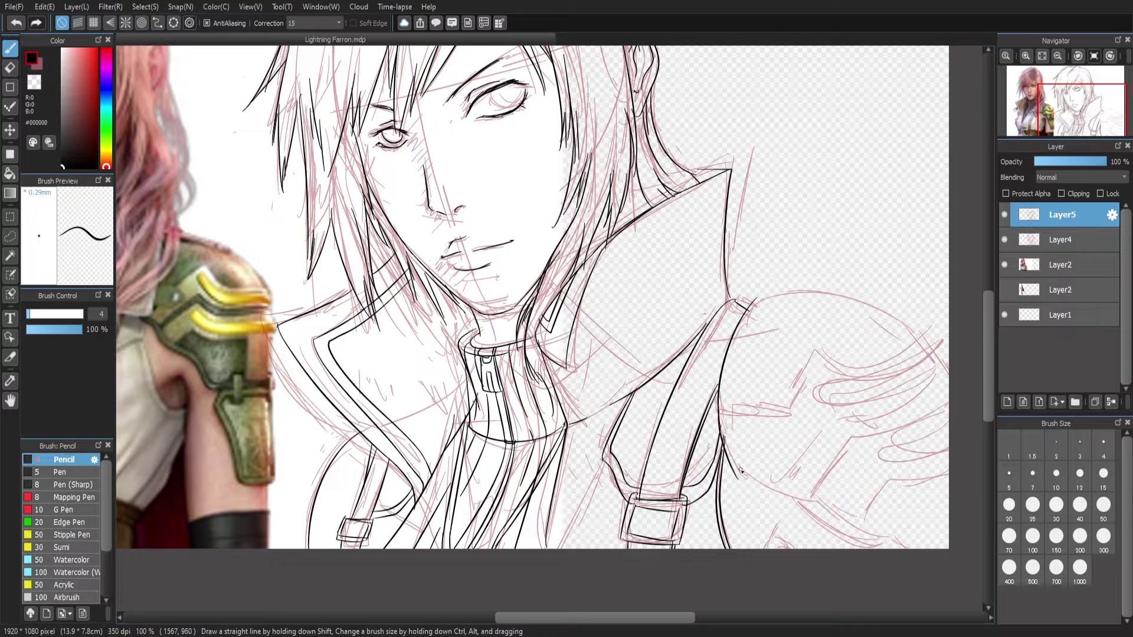
key(ctrl+z)
drag(753, 301, 814, 517)
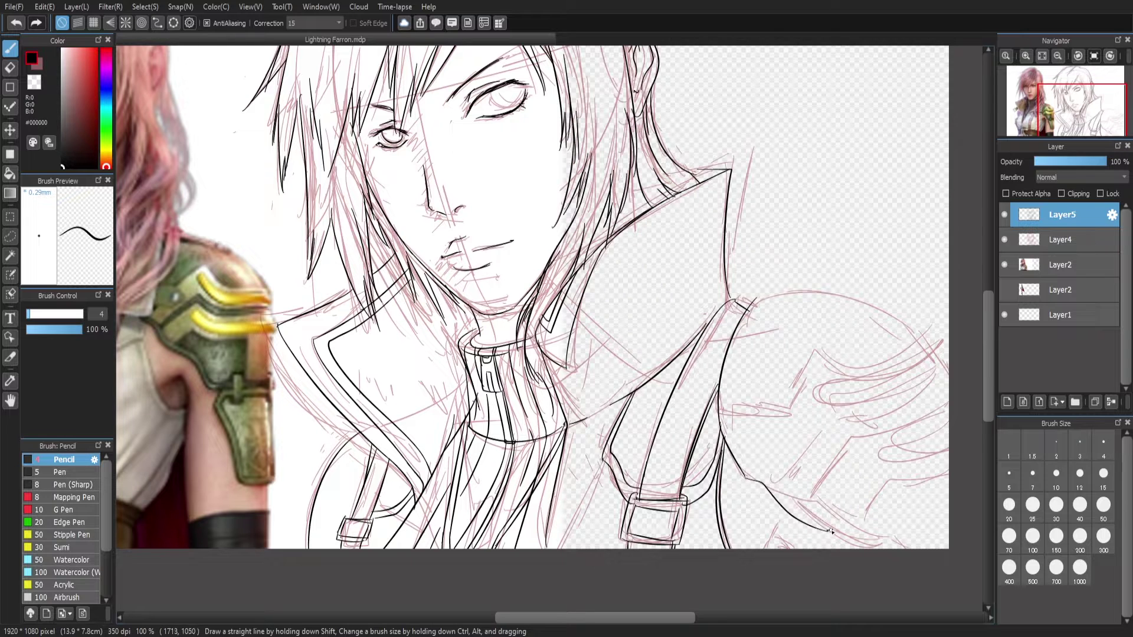
key(ctrl+z)
drag(744, 475, 835, 532)
key(ctrl+z)
drag(745, 295, 949, 345)
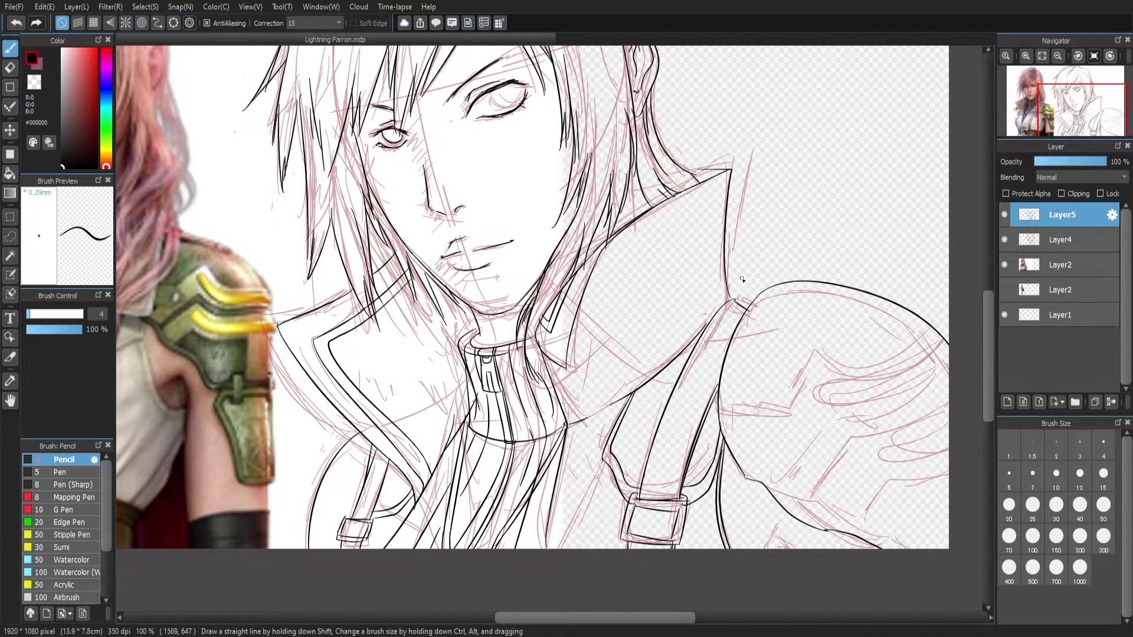
Hide the portrait reference layer and check the whole line art without the sketch
scroll(593, 463, left, 5)
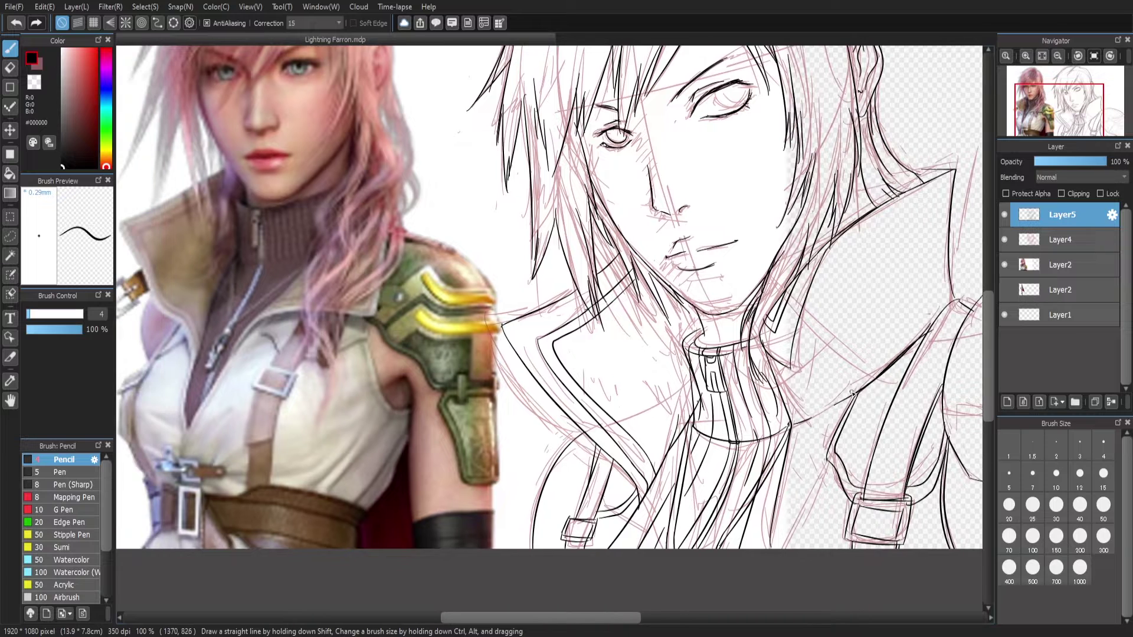
key(ctrl+z)
scroll(855, 396, right, 4)
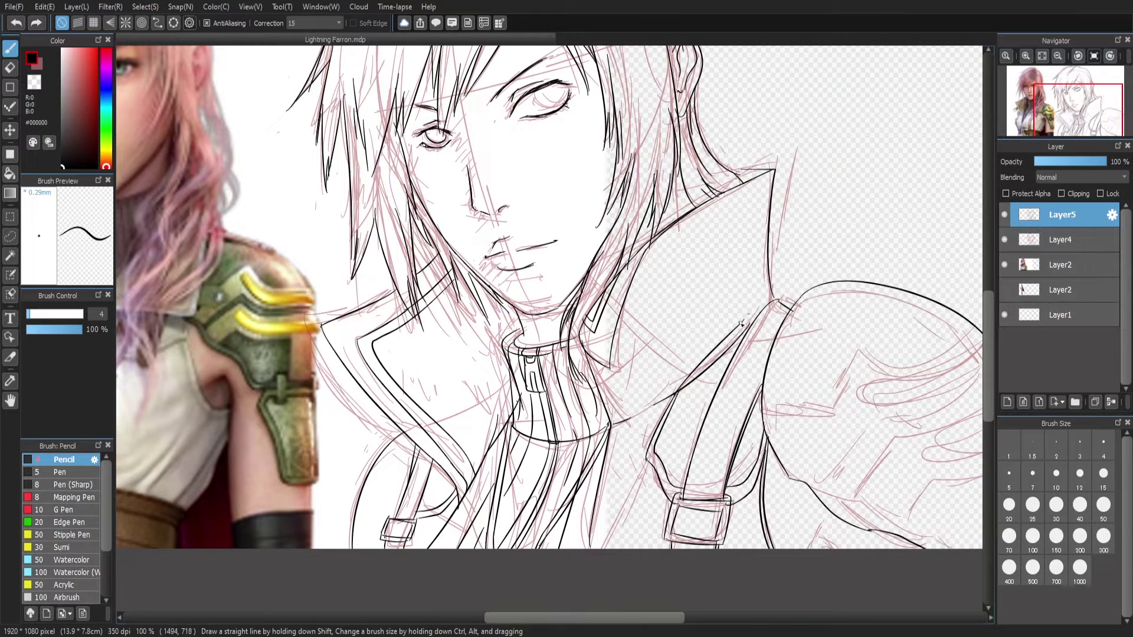
click(1042, 55)
click(1004, 265)
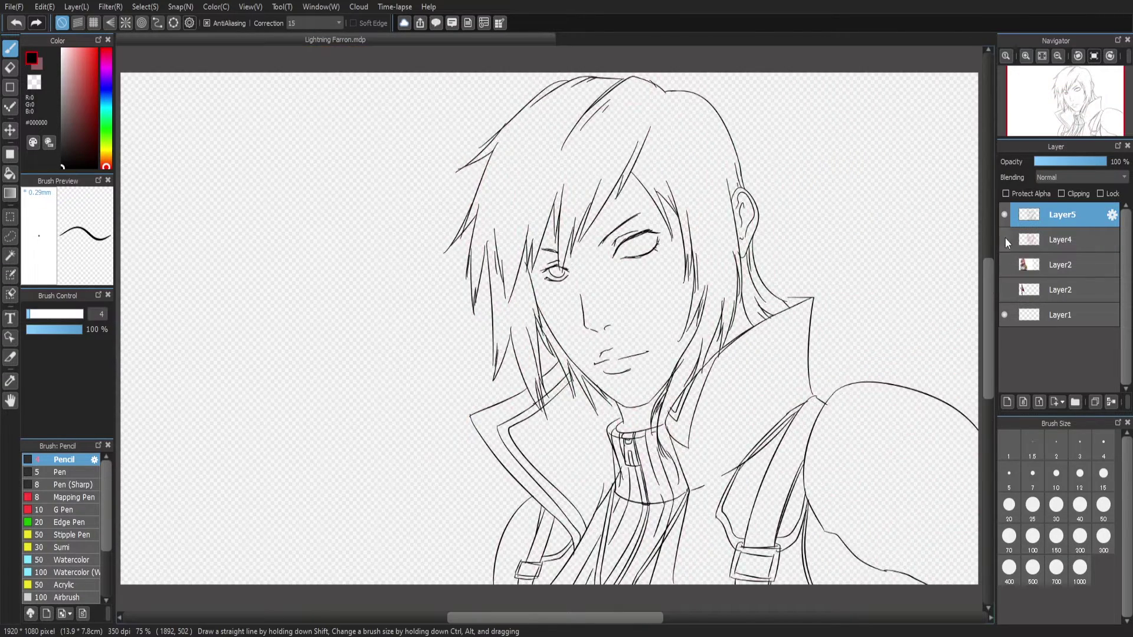
Ink the iris and pupil details inside both eyes
scroll(765, 99, up, 3)
mouse_move(765, 99)
mouse_down()
mouse_move(826, 101)
mouse_move(809, 93)
mouse_move(823, 111)
mouse_up()
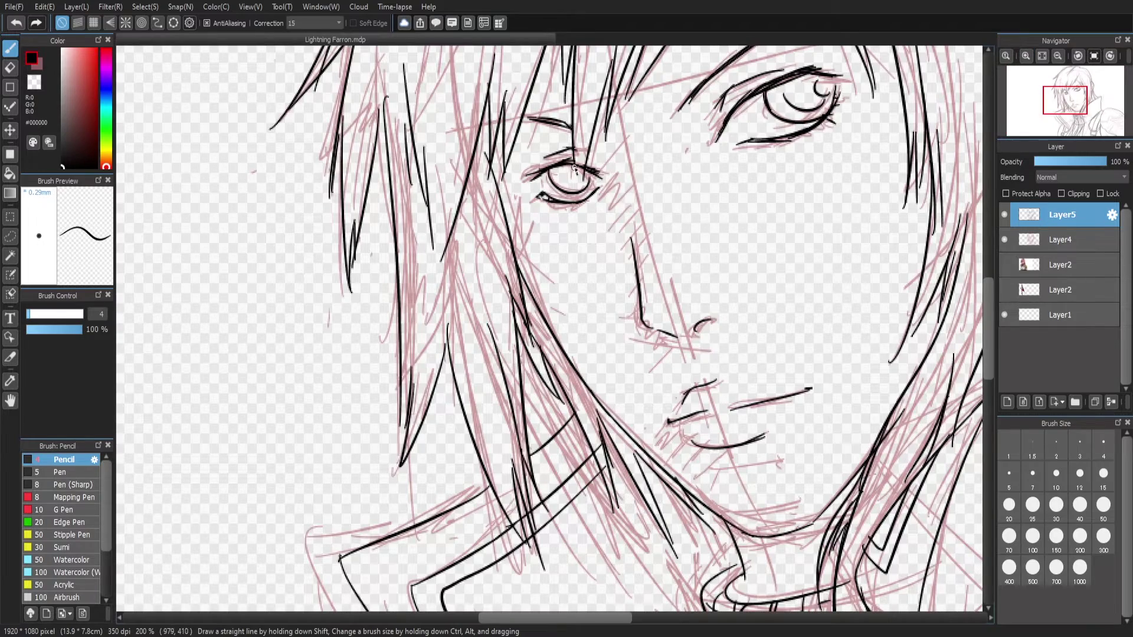
drag(573, 166, 579, 181)
Add short strand accents across the crown, fringe and sides of the hair, and hide the rough sketch layer
click(1058, 56)
scroll(723, 163, up, 1)
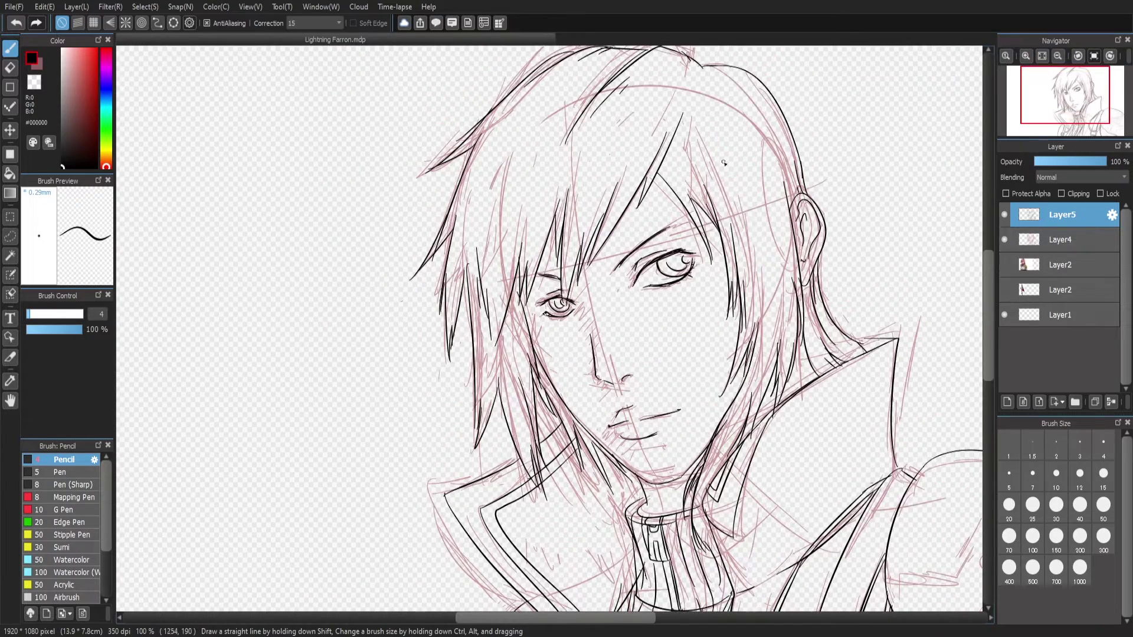
drag(761, 209, 745, 134)
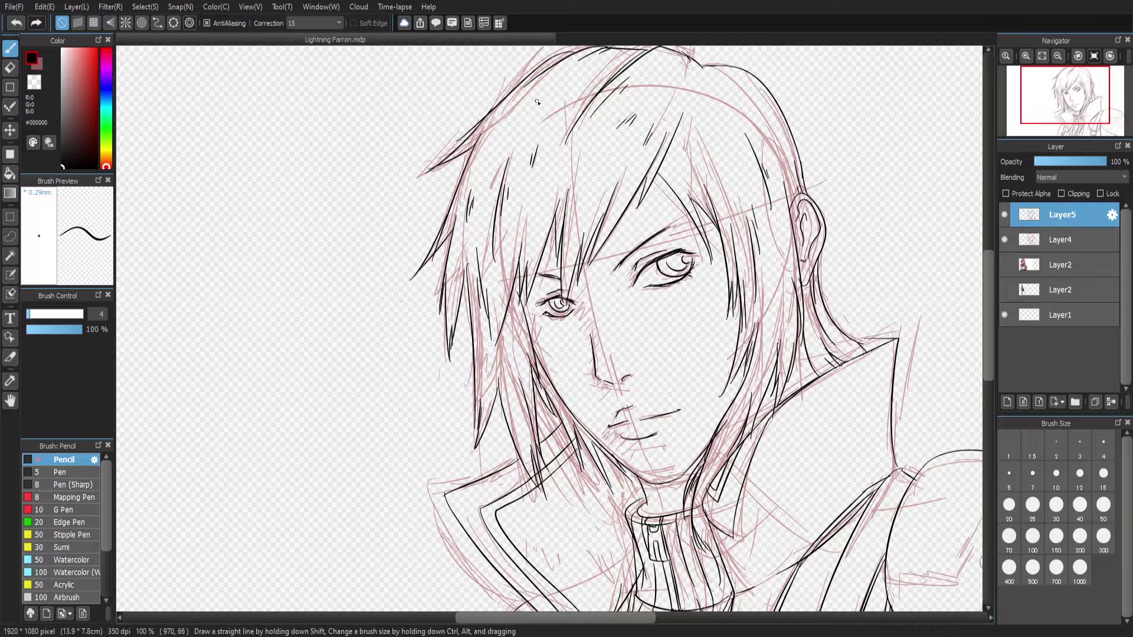
drag(592, 63, 532, 110)
click(1004, 240)
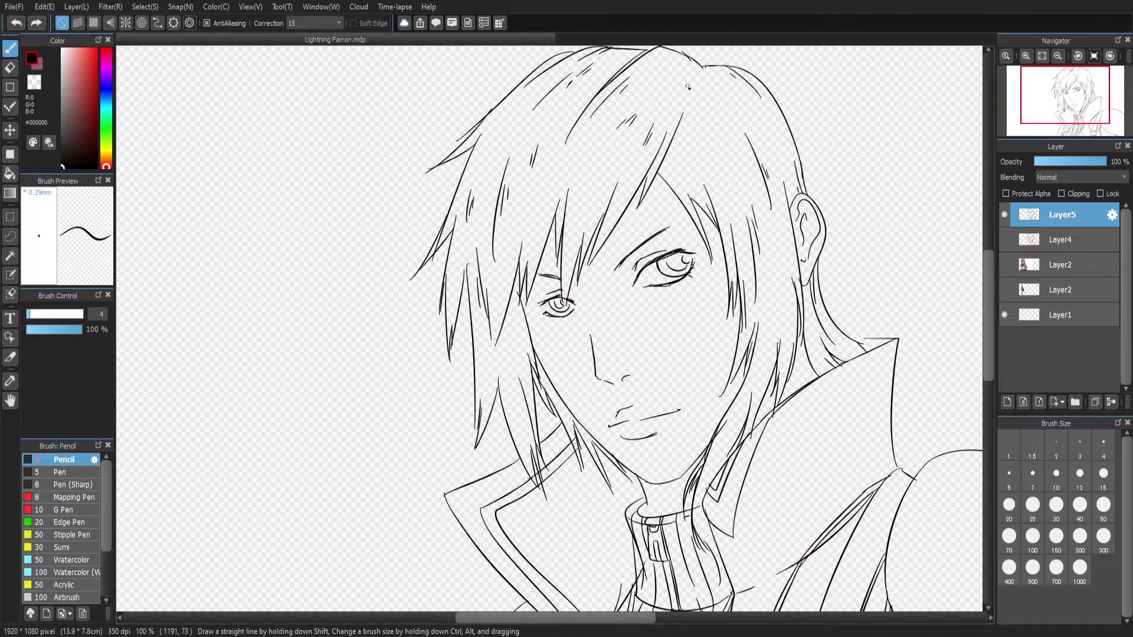
drag(708, 92, 751, 161)
scroll(716, 204, up, 3)
click(1004, 240)
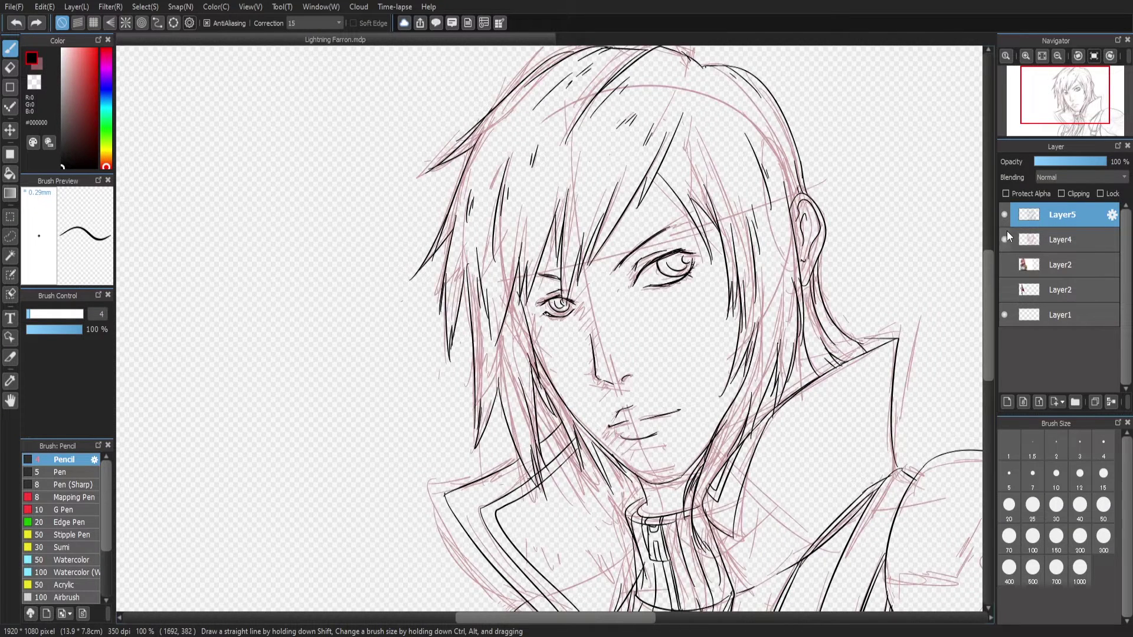
click(1004, 239)
Lasso the character's smaller eye and slightly adjust its size and position with Transform
click(1042, 56)
key(ctrl+plus)
key(ctrl+plus)
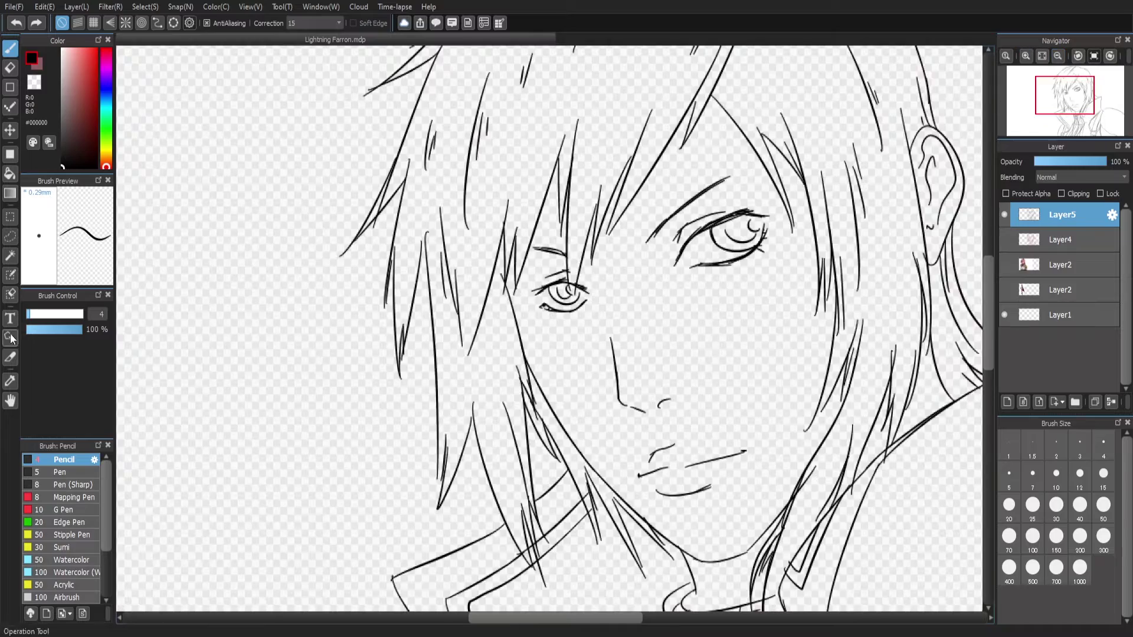
click(10, 236)
drag(528, 275, 593, 316)
key(ctrl+t)
drag(617, 236, 620, 239)
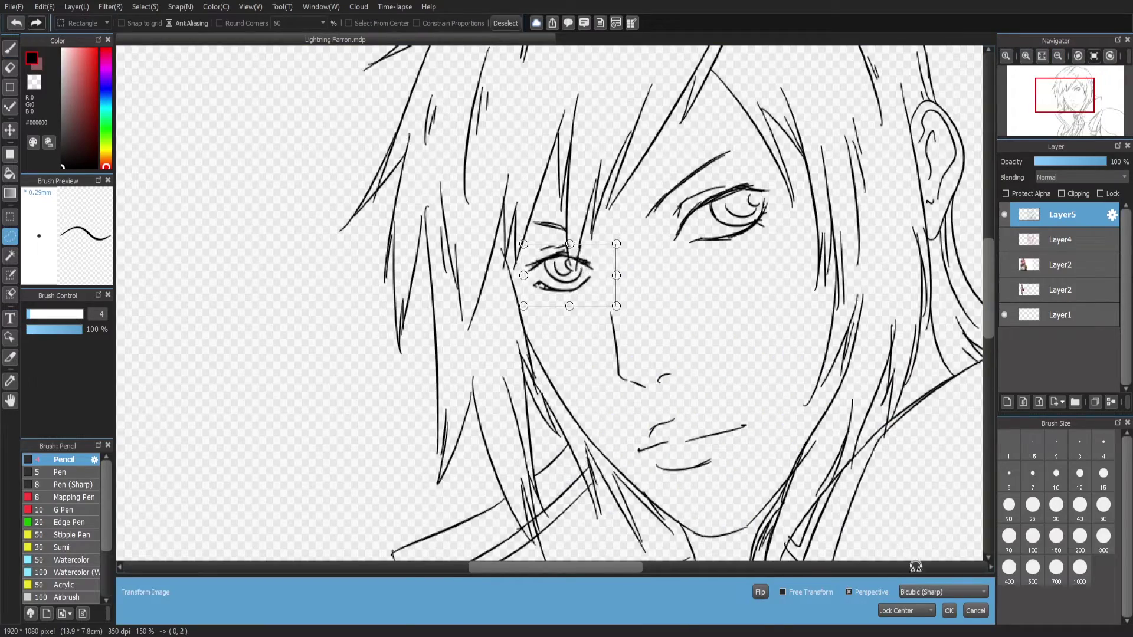
key(Return)
Add a new empty layer above the line art for redrawing the smaller eye
click(1025, 55)
key(b)
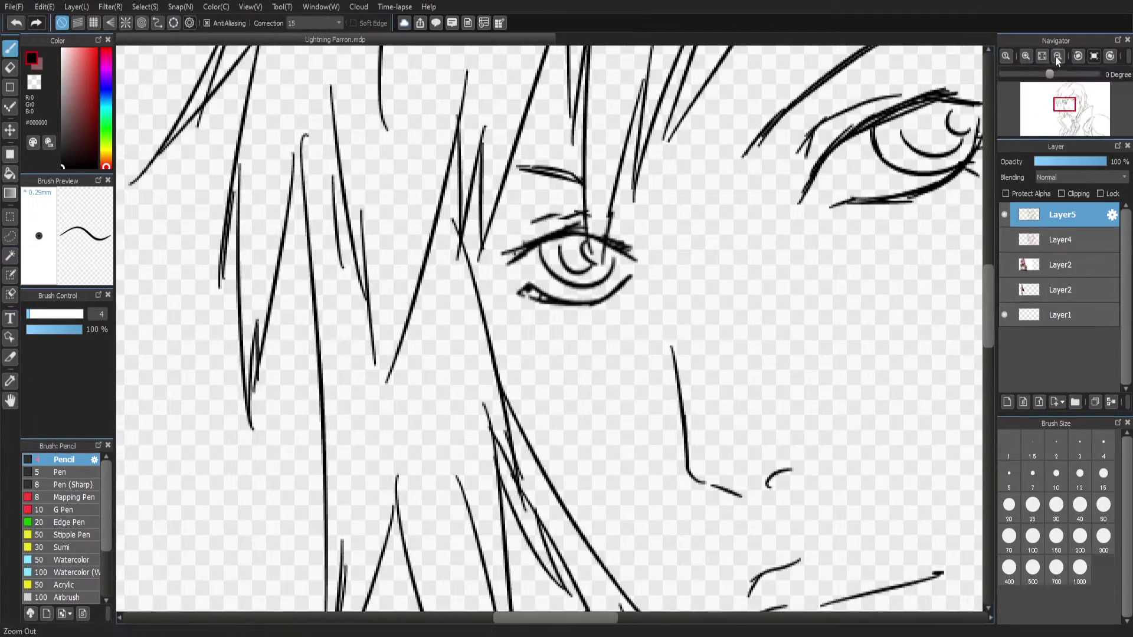
click(1057, 56)
click(1025, 55)
click(1007, 402)
key(ctrl+plus)
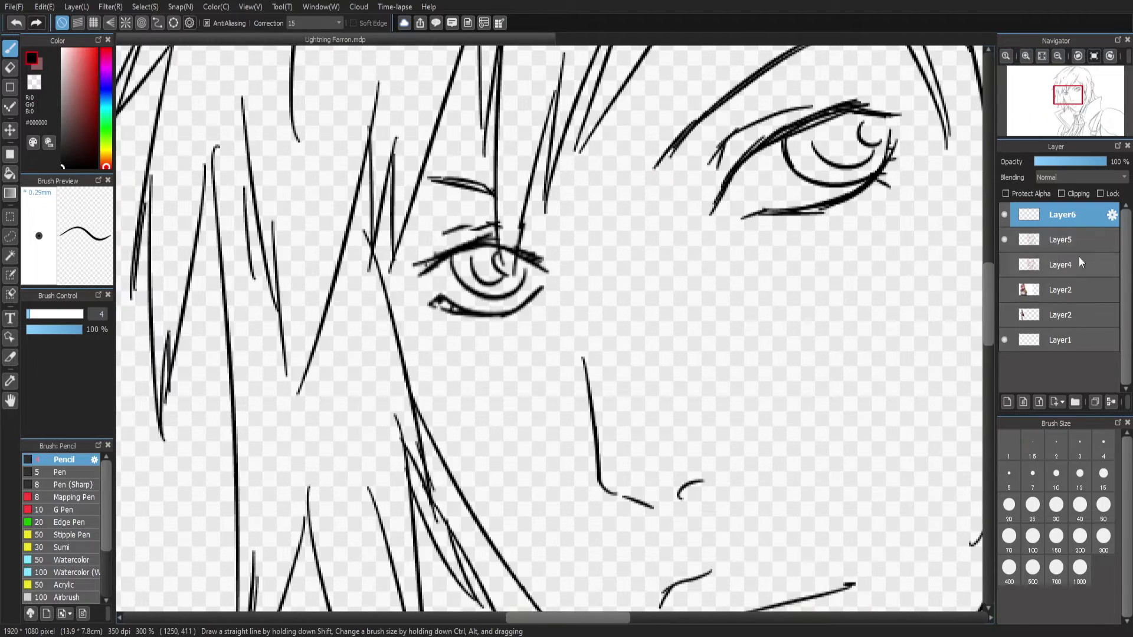
Add a layer clipped to the line art and tint the smaller eye and its brow red (#C7736B) with the Pen
click(1007, 402)
click(1061, 194)
click(60, 472)
drag(425, 266, 536, 295)
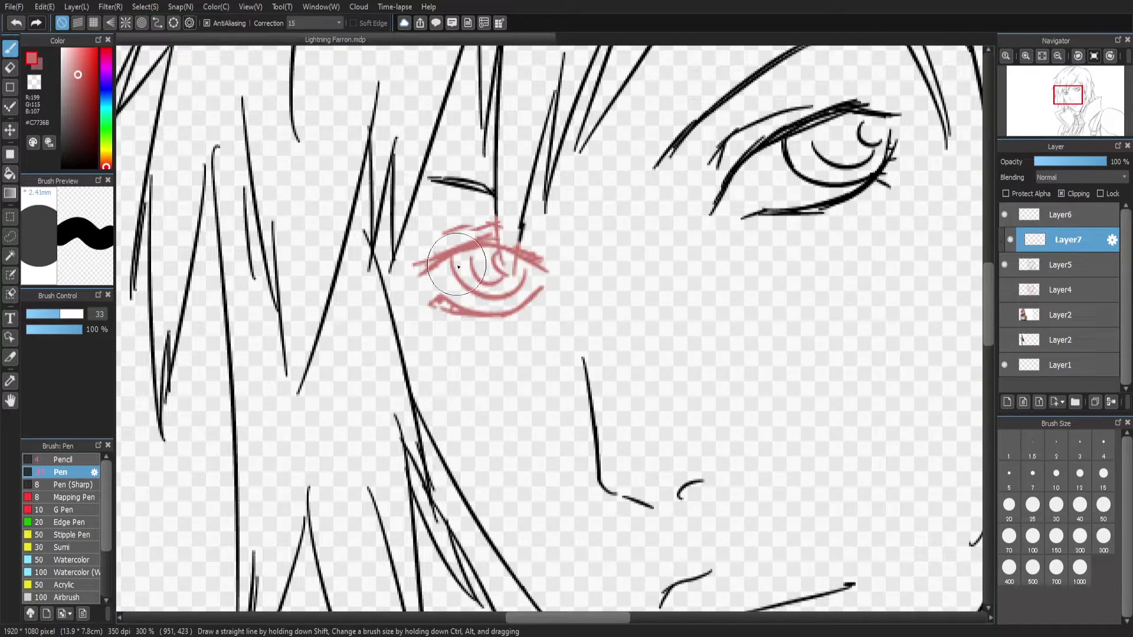
drag(431, 183, 495, 201)
On the top layer, redraw the smaller eye's lids, crease, iris and brow in black with the Pencil
click(1062, 215)
click(59, 460)
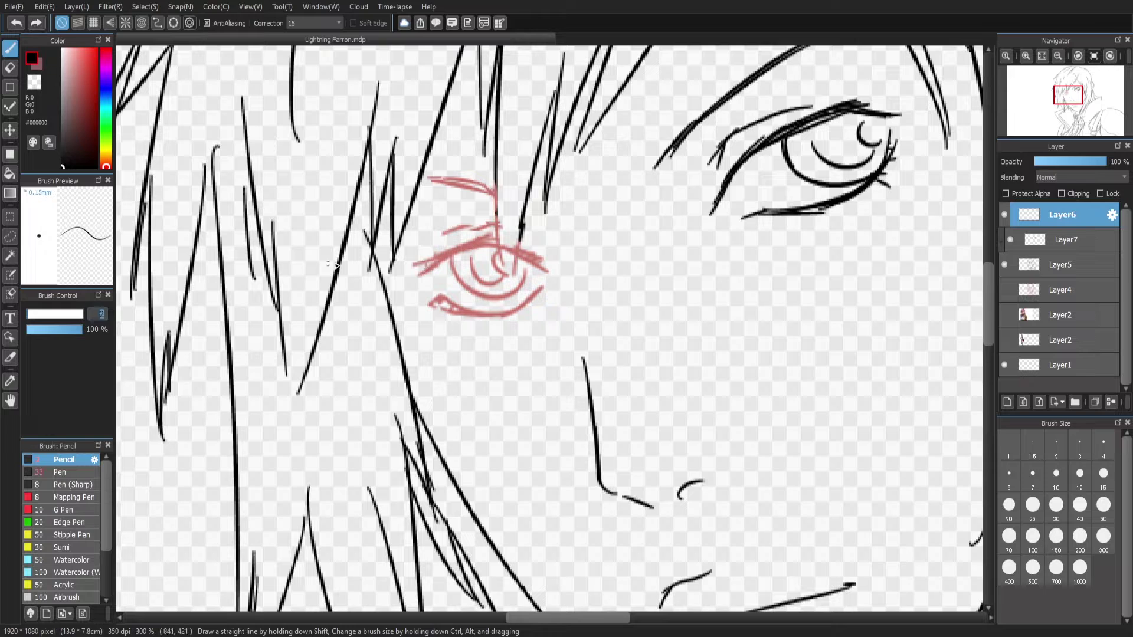
key(ctrl+z)
mouse_move(415, 273)
mouse_down()
mouse_move(492, 246)
mouse_move(550, 267)
mouse_up()
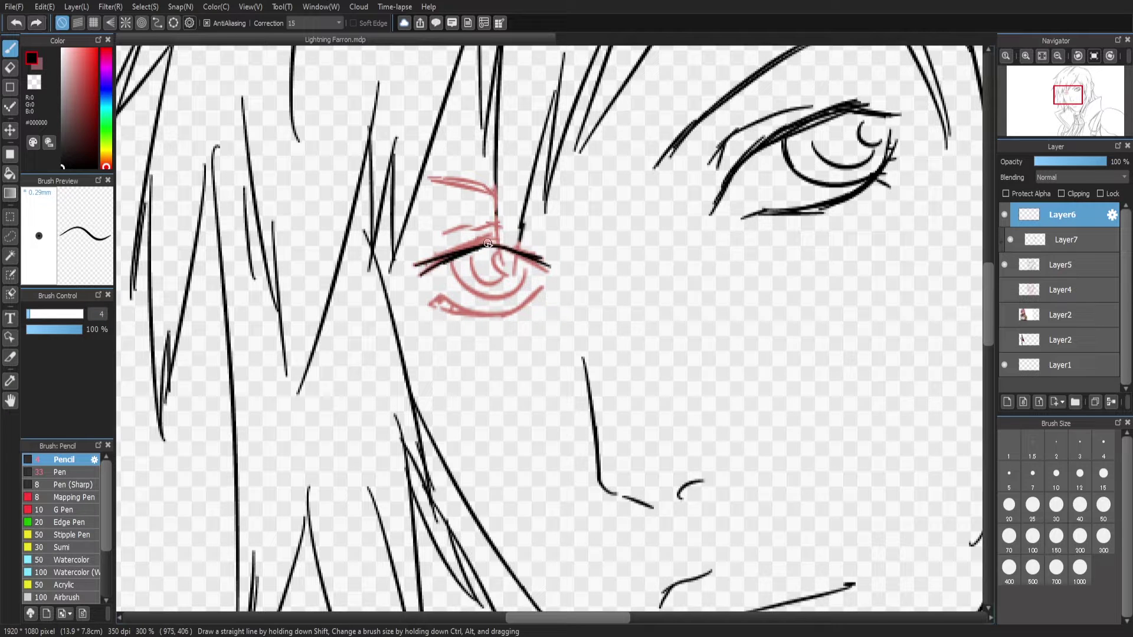
drag(455, 241, 497, 230)
drag(520, 235, 530, 242)
drag(428, 179, 493, 195)
key(ctrl+z)
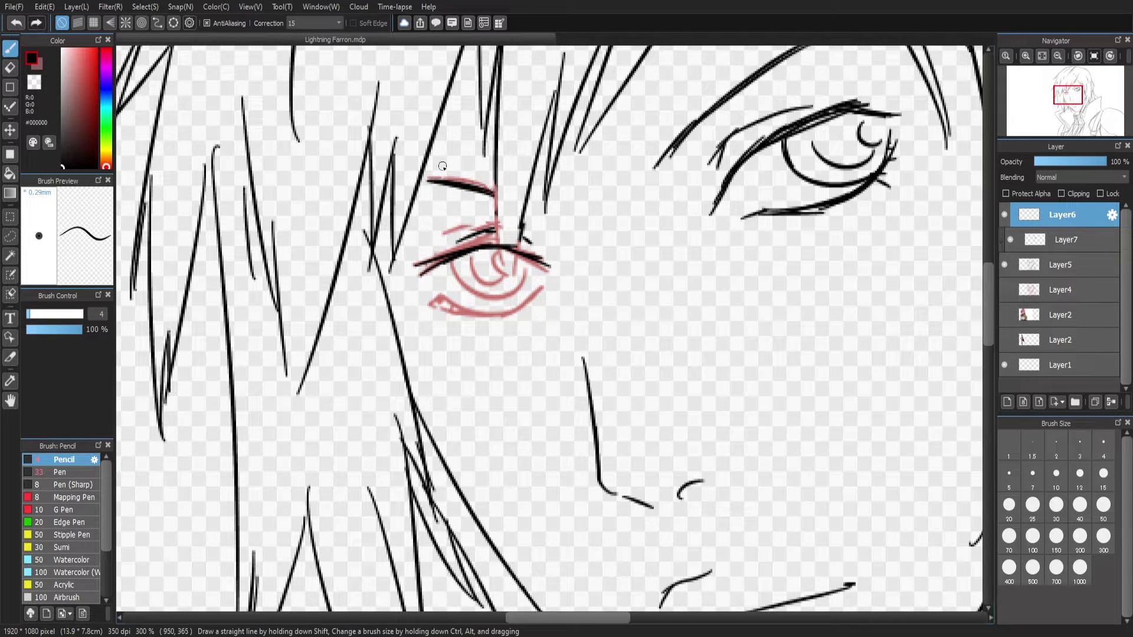
mouse_move(456, 260)
mouse_down()
mouse_move(491, 295)
mouse_move(524, 259)
mouse_up()
mouse_move(429, 303)
mouse_down()
mouse_move(512, 308)
mouse_move(494, 313)
mouse_move(555, 294)
mouse_up()
Remove the red tint layer and erase the old smaller eye from the line art layer
key(ctrl+minus)
click(1065, 239)
click(1111, 402)
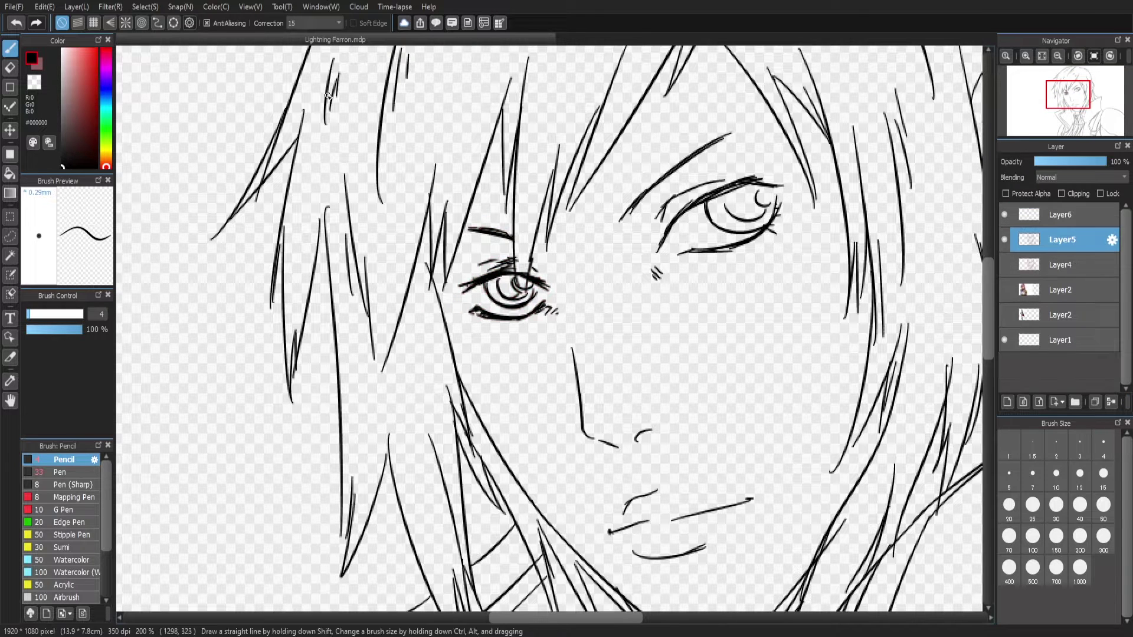
key(e)
key(b)
Thicken the upper lash lines of the eyes on the top layer
click(1061, 214)
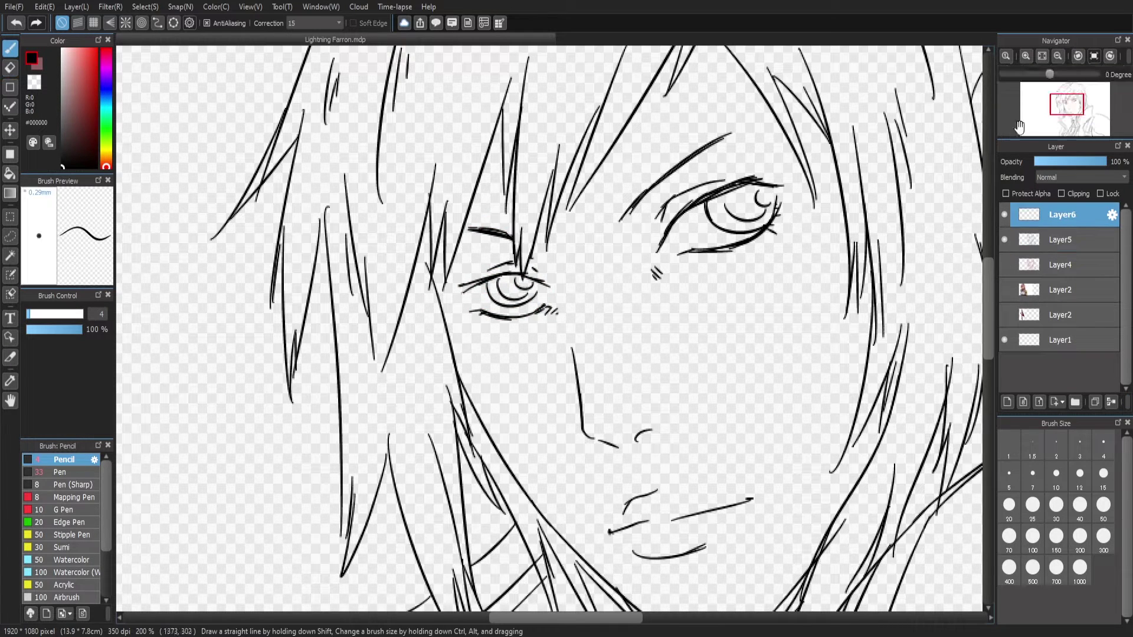
drag(667, 219, 708, 198)
key(ctrl+z)
drag(695, 204, 775, 179)
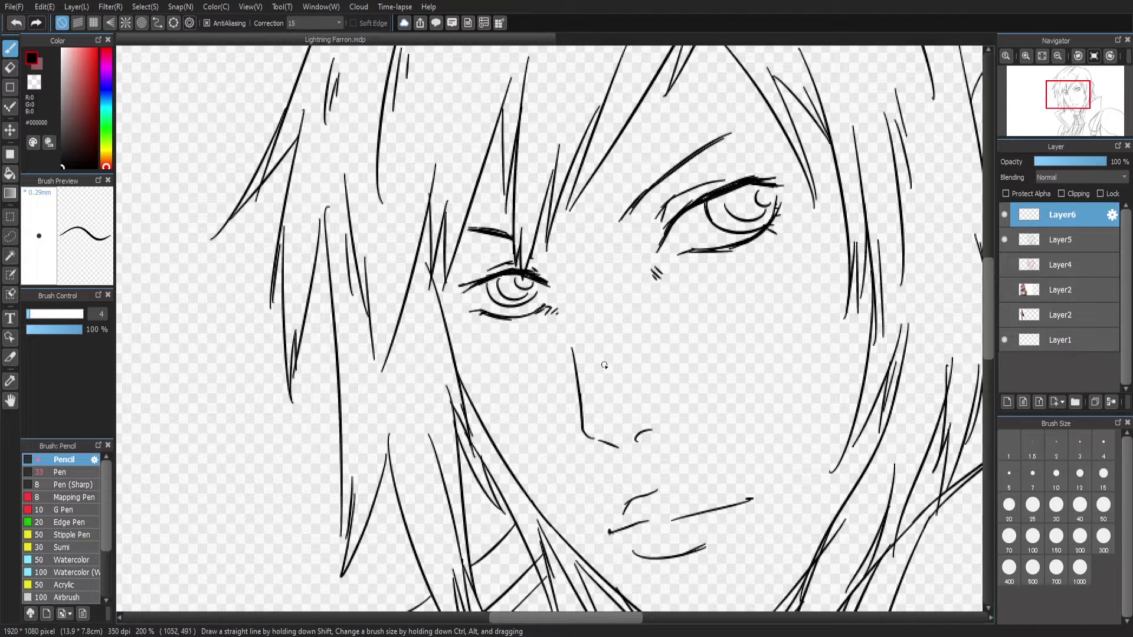
scroll(849, 584, down, 3)
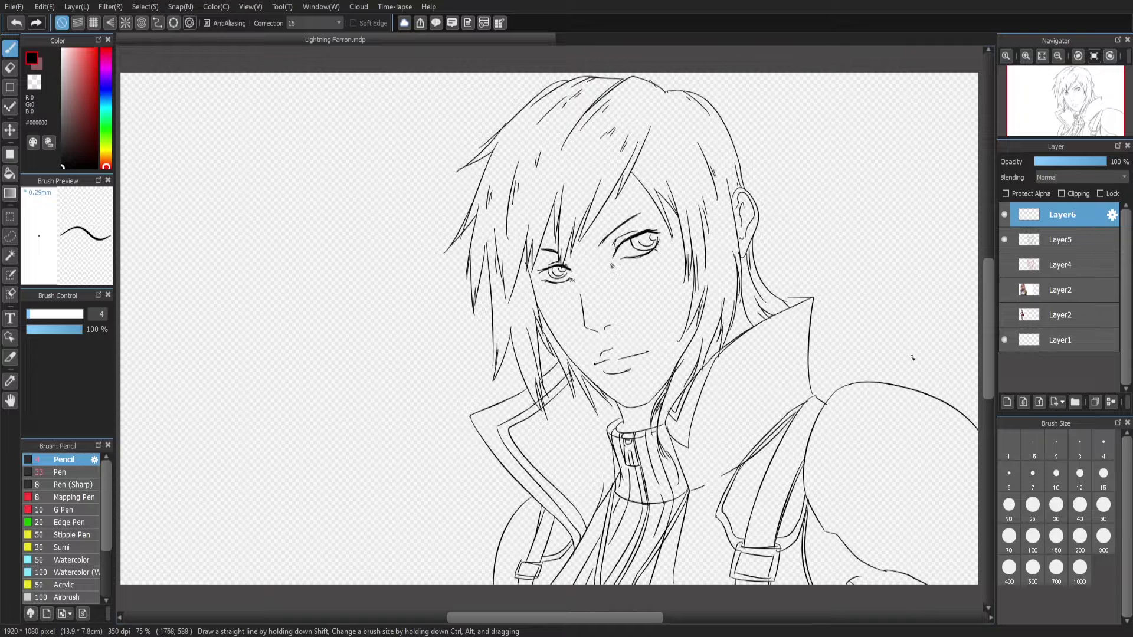
Show the portrait reference and ink the shoulder armour's riveted strap, plate edge and angular lower bands
click(1004, 289)
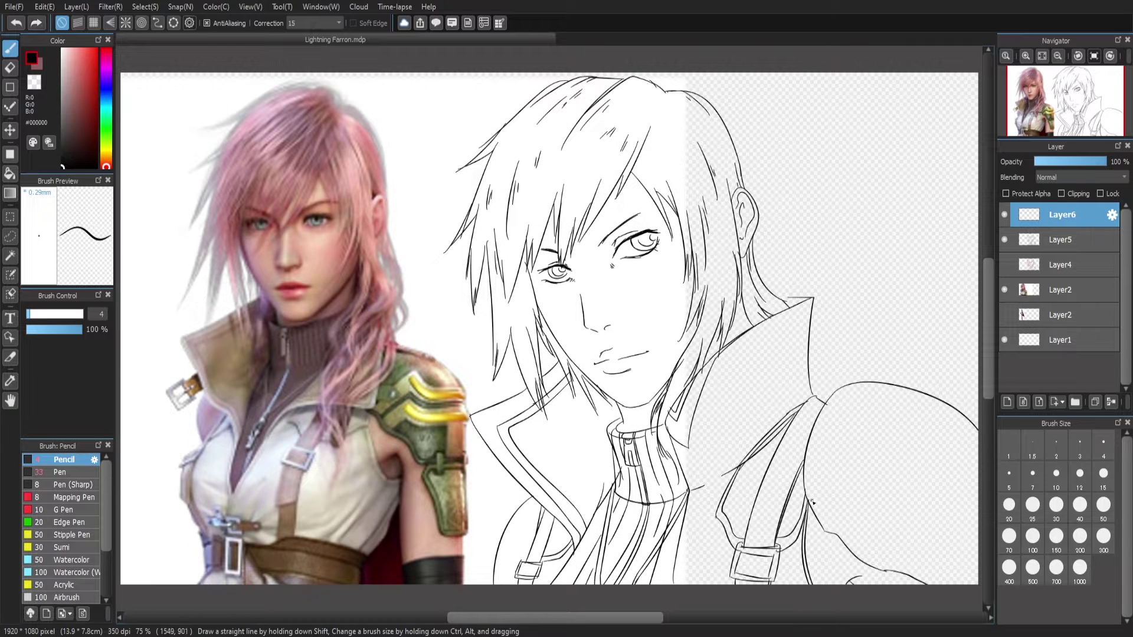
drag(812, 502, 976, 429)
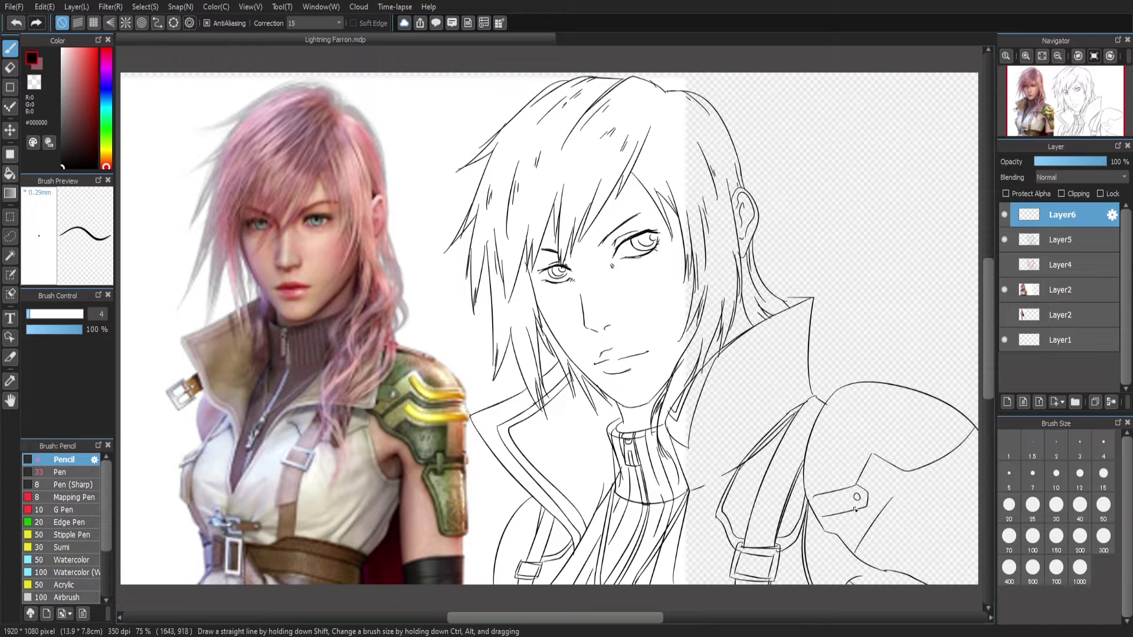
drag(895, 500, 978, 476)
mouse_move(898, 510)
mouse_down()
mouse_move(871, 567)
mouse_move(978, 544)
mouse_up()
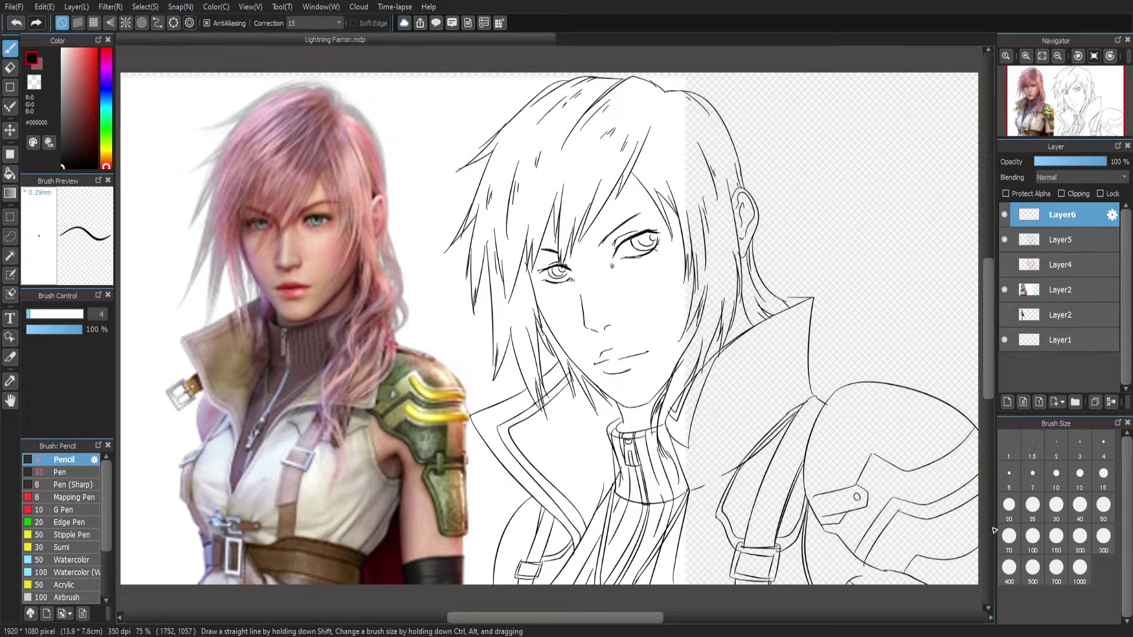
Ink the curved parallel ridges across the shoulder armour, reworking the upper ridge lines and adding the lower one
mouse_move(877, 472)
mouse_down()
mouse_move(976, 449)
mouse_move(977, 466)
mouse_up()
key(ctrl+z)
key(ctrl+z)
key(ctrl+z)
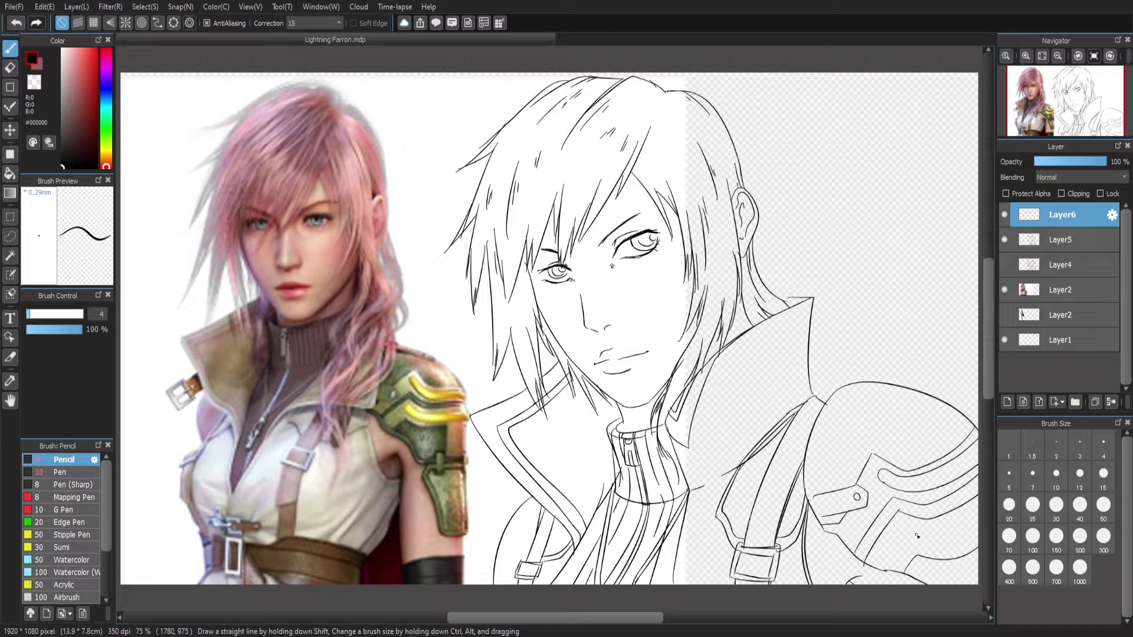
key(ctrl+z)
drag(877, 472, 976, 448)
key(ctrl+z)
drag(879, 478, 976, 442)
key(ctrl+y)
key(ctrl+y)
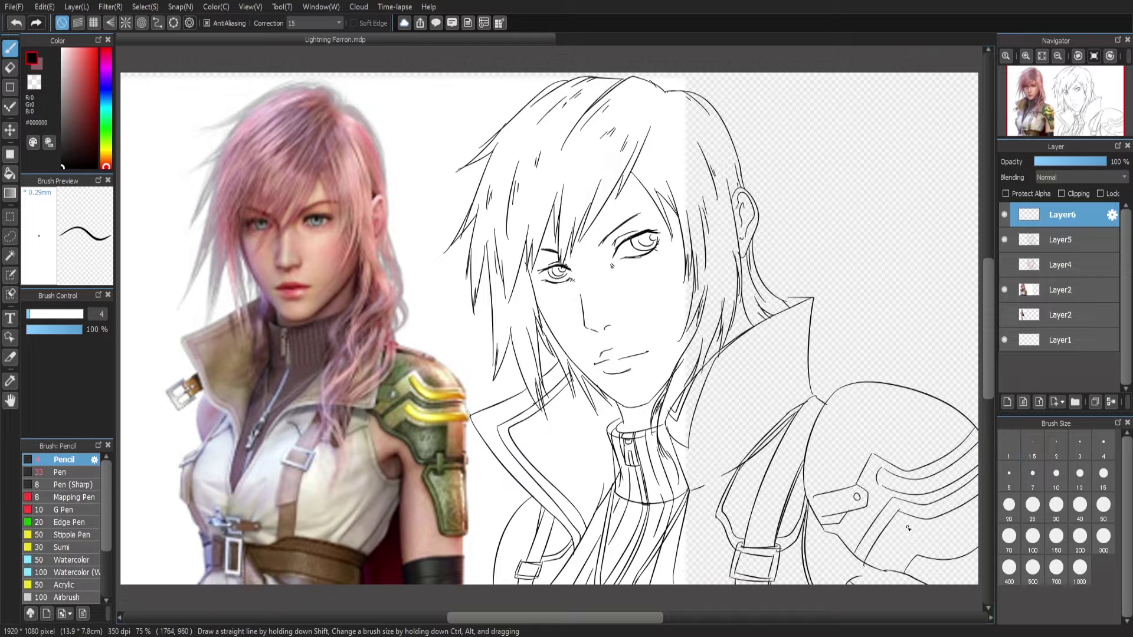
drag(902, 524, 976, 534)
Hide the portrait reference and check the line art with the top layer switched off and on
click(1004, 289)
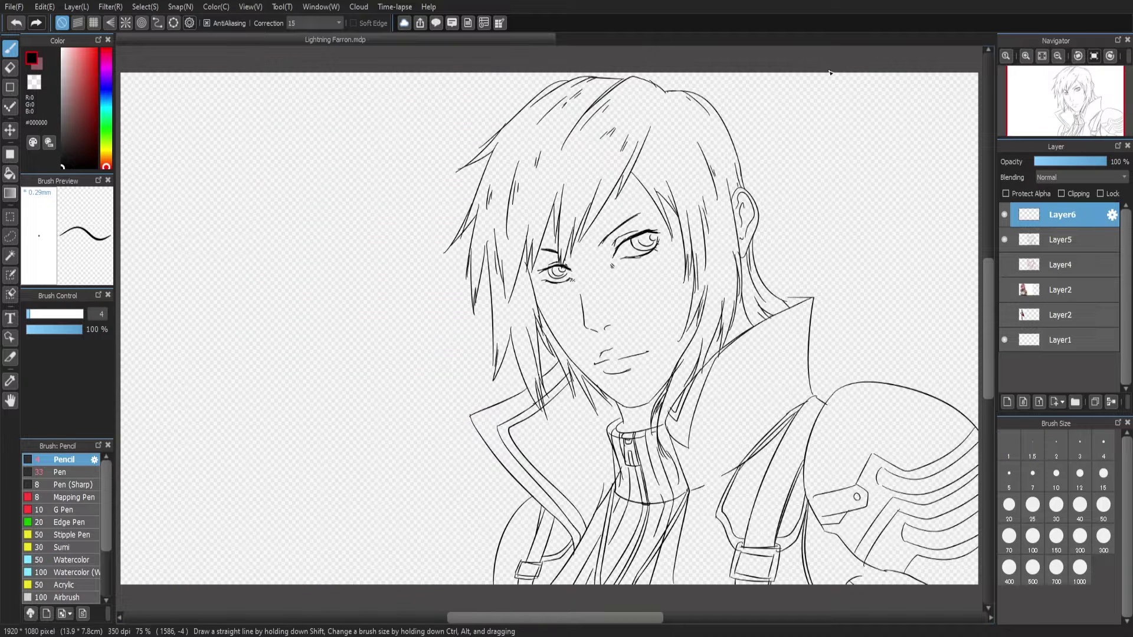
key(h)
key(h)
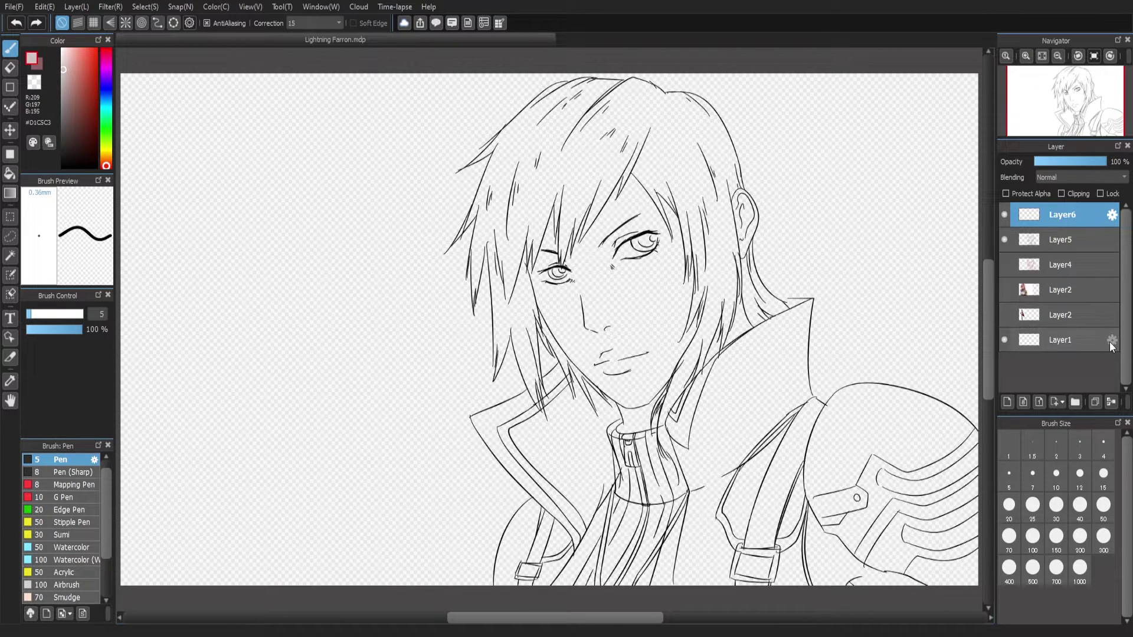
click(1005, 215)
click(1004, 215)
Show the portrait reference and ink the short closing edge of the riveted armour strap with the black Pencil
click(1005, 289)
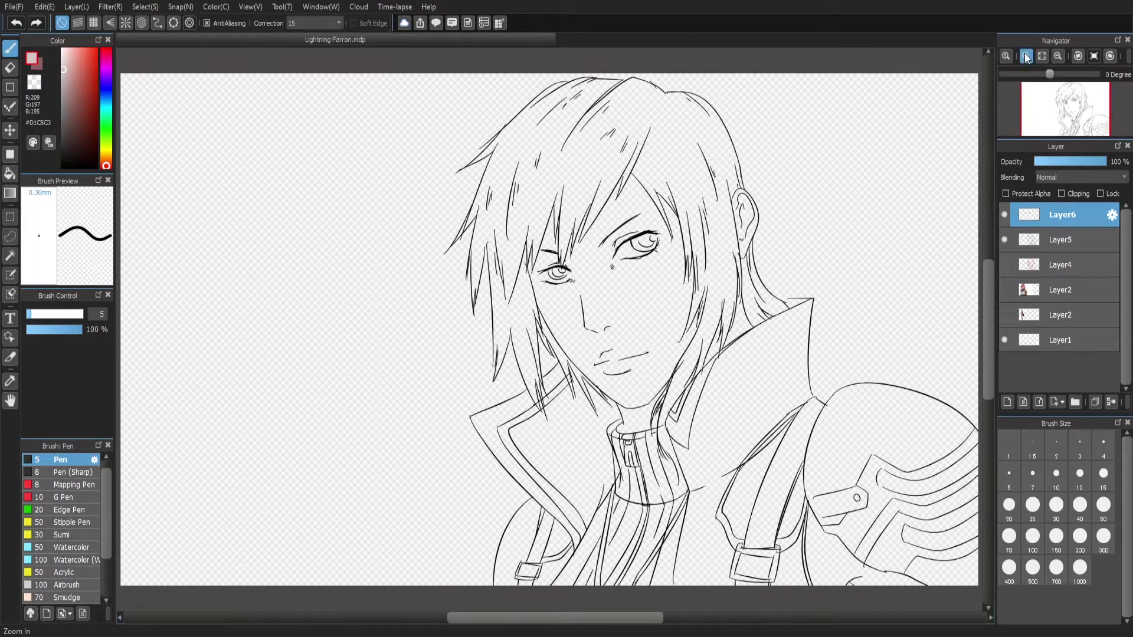
click(1025, 55)
drag(1086, 127, 1071, 128)
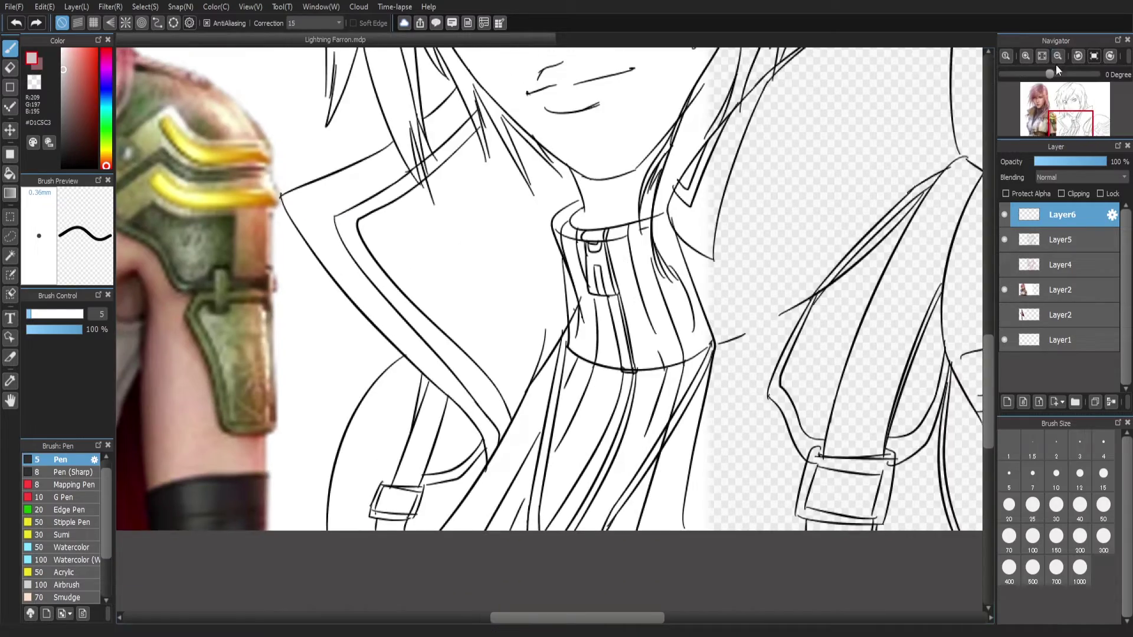
scroll(1069, 116, down, 1)
scroll(1069, 116, up, 2)
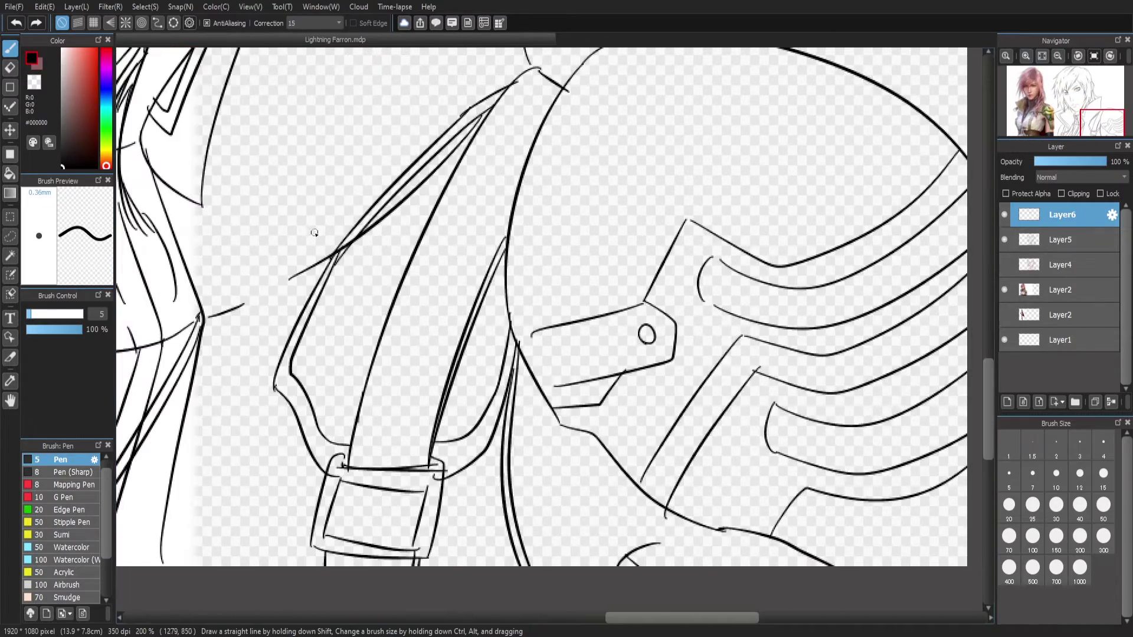
key(ctrl+z)
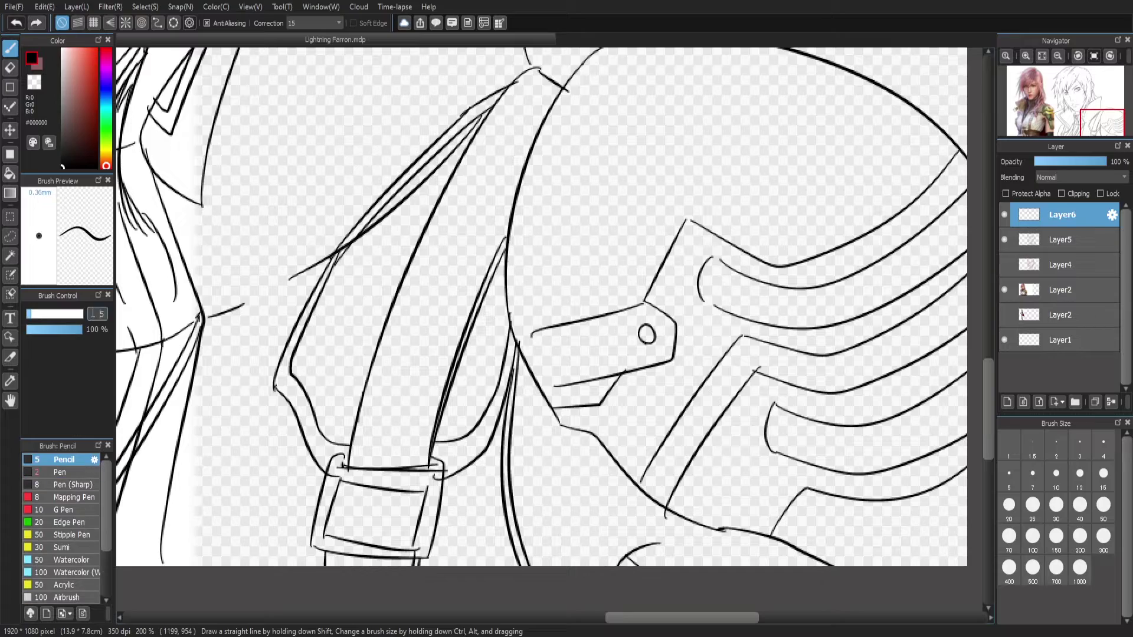
key(ctrl+plus)
click(1058, 55)
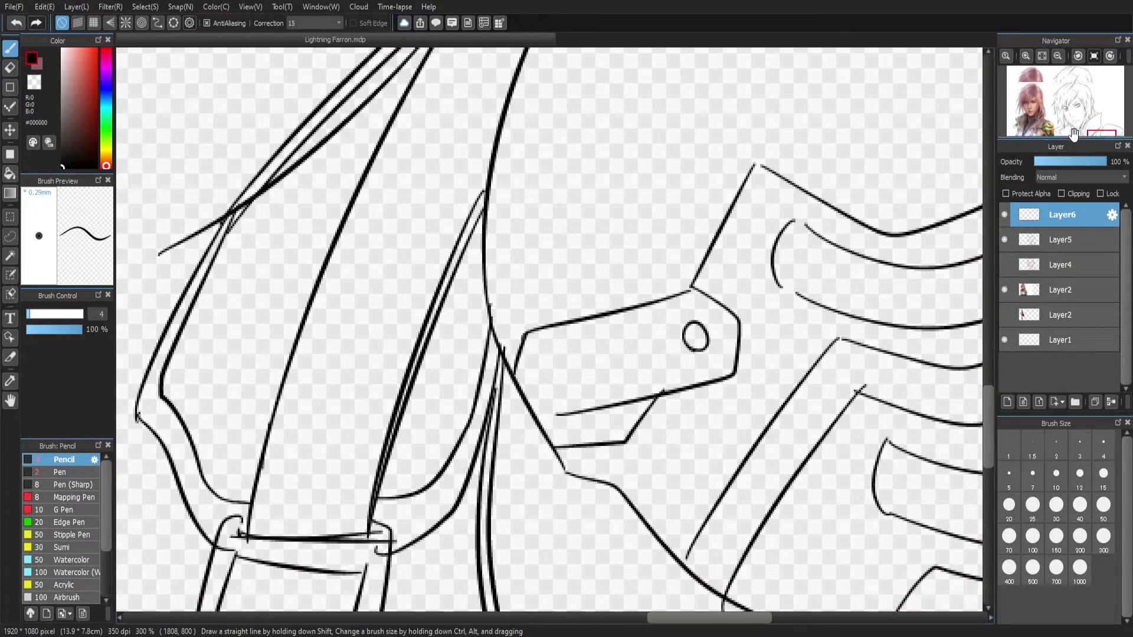
Raise the portrait reference layer above the sketch layer and shift the portrait closer to the drawn shoulder
mouse_move(1101, 122)
mouse_down()
mouse_move(1042, 116)
mouse_move(1090, 120)
mouse_up()
click(1061, 289)
drag(1065, 210, 1057, 271)
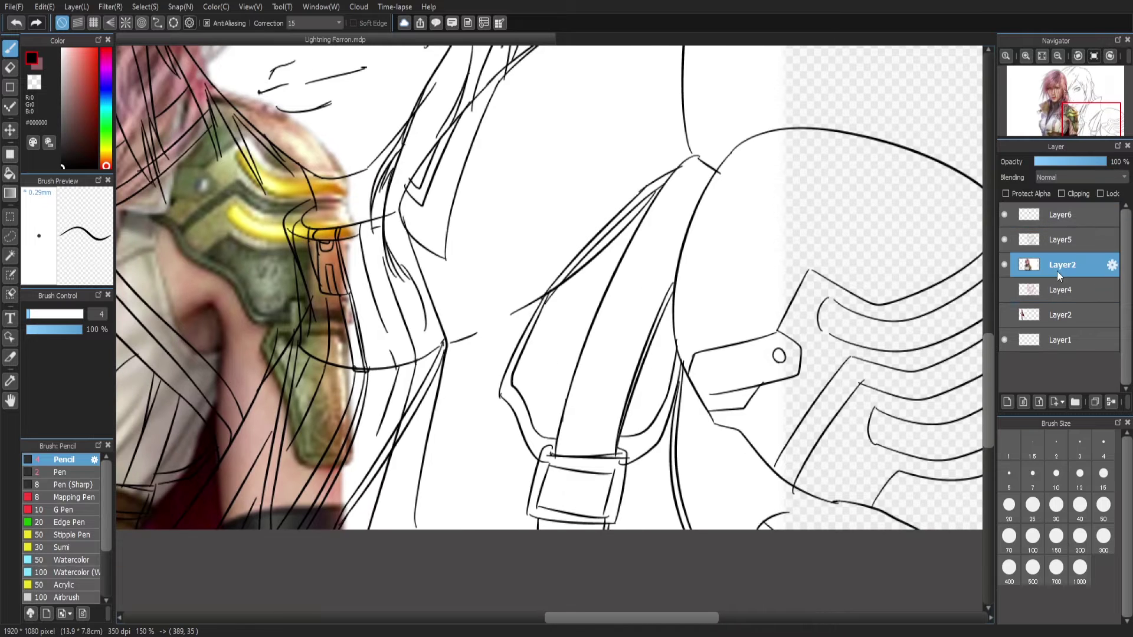
scroll(634, 557, left, 1)
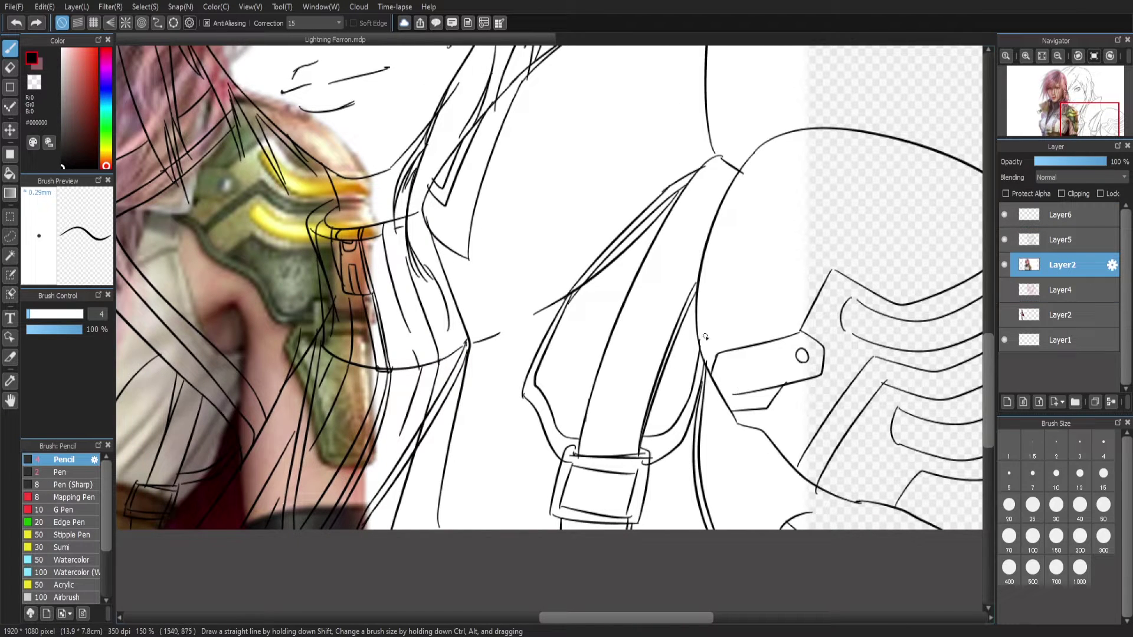
Ink an inner contour line along the shoulder armour's chest-side edge down to its lower border, redoing unsatisfactory strokes
drag(765, 139, 703, 282)
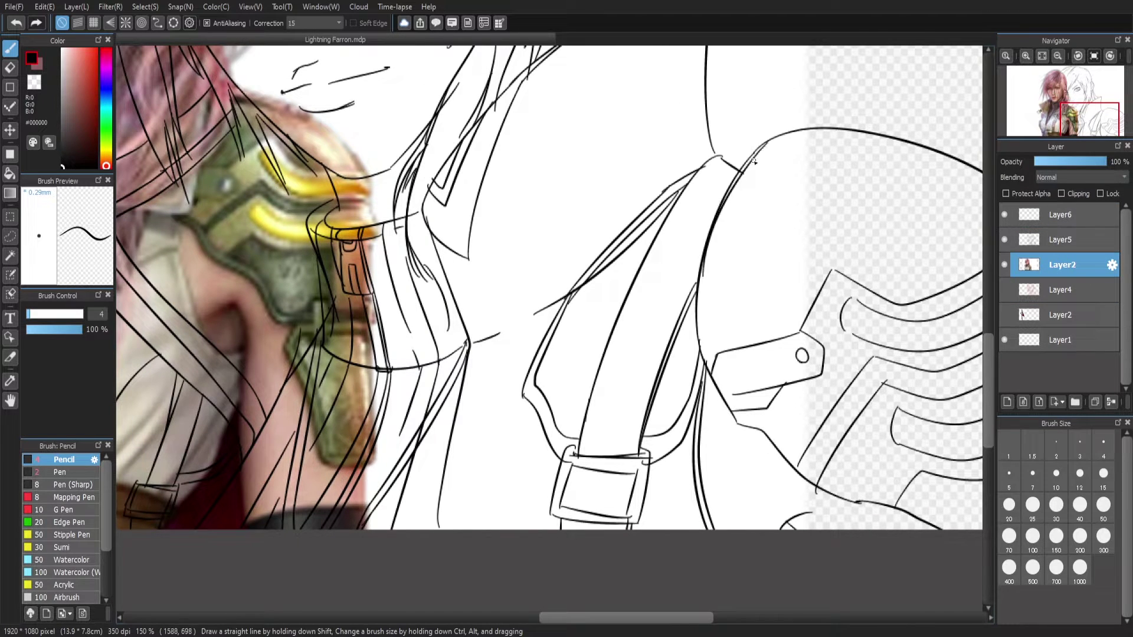
key(ctrl+z)
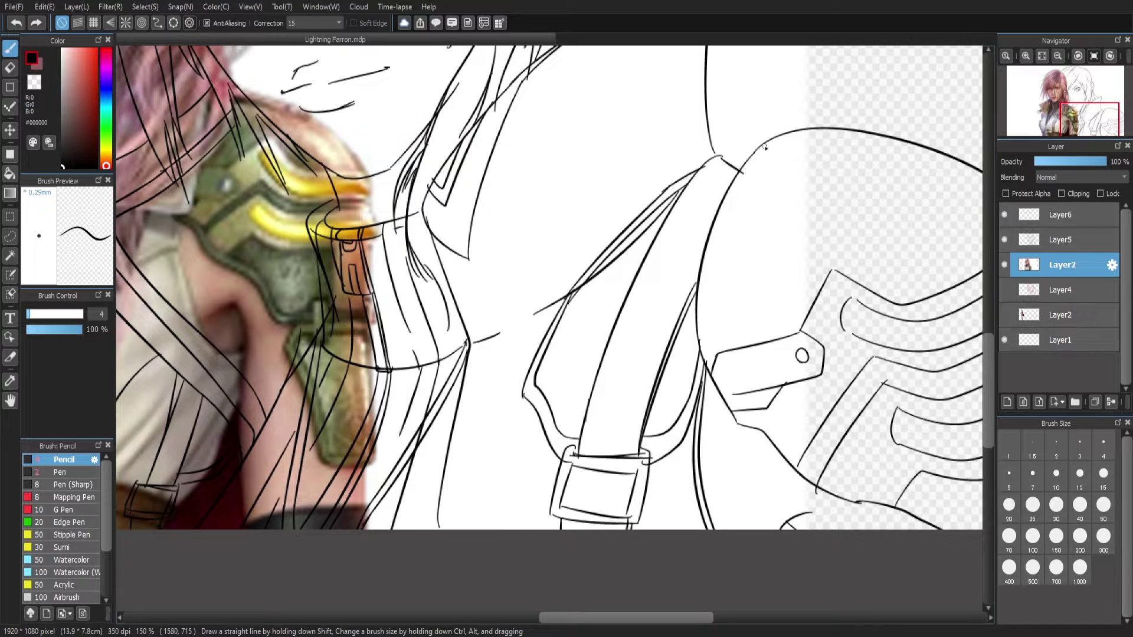
mouse_move(760, 153)
mouse_down()
mouse_move(689, 293)
mouse_move(733, 401)
mouse_up()
key(ctrl+z)
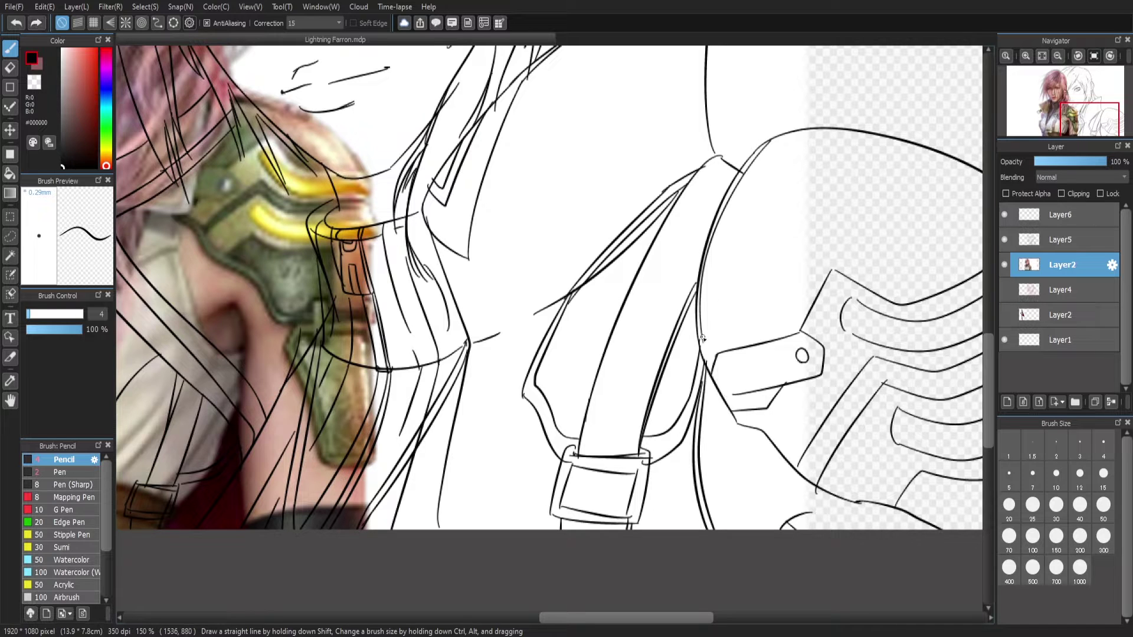
mouse_move(702, 342)
mouse_down()
mouse_move(735, 409)
mouse_move(811, 471)
mouse_up()
key(ctrl+z)
key(ctrl+z)
key(ctrl+z)
key(ctrl+y)
key(ctrl+z)
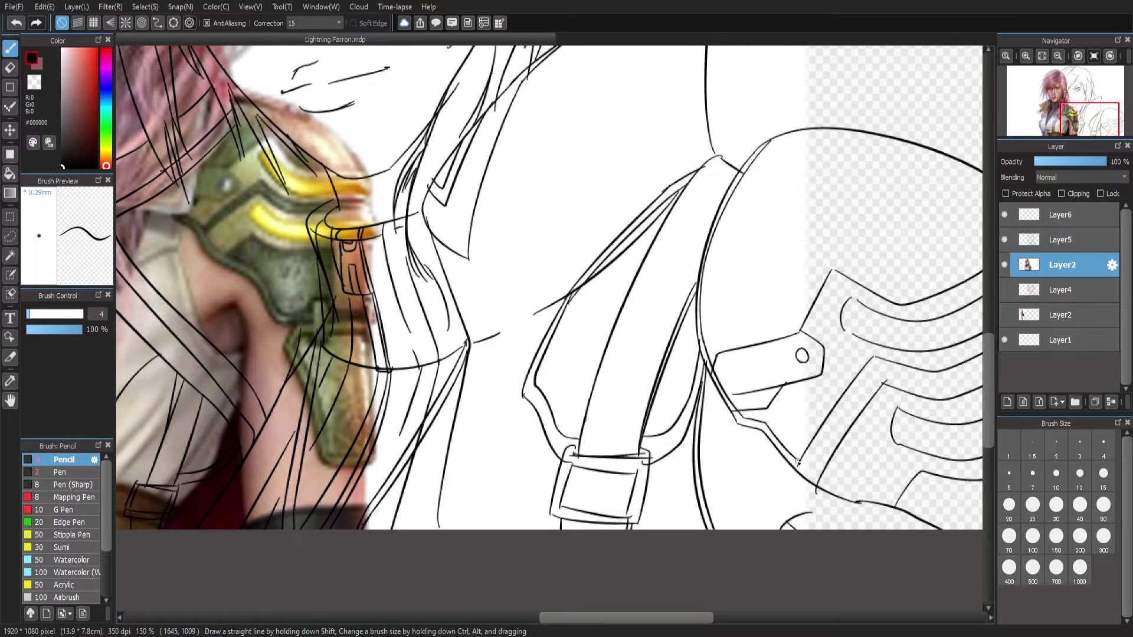
Try a parallel contour line along the shoulder armour's lower border, then undo the strokes
drag(792, 456, 865, 498)
scroll(781, 291, up, 2)
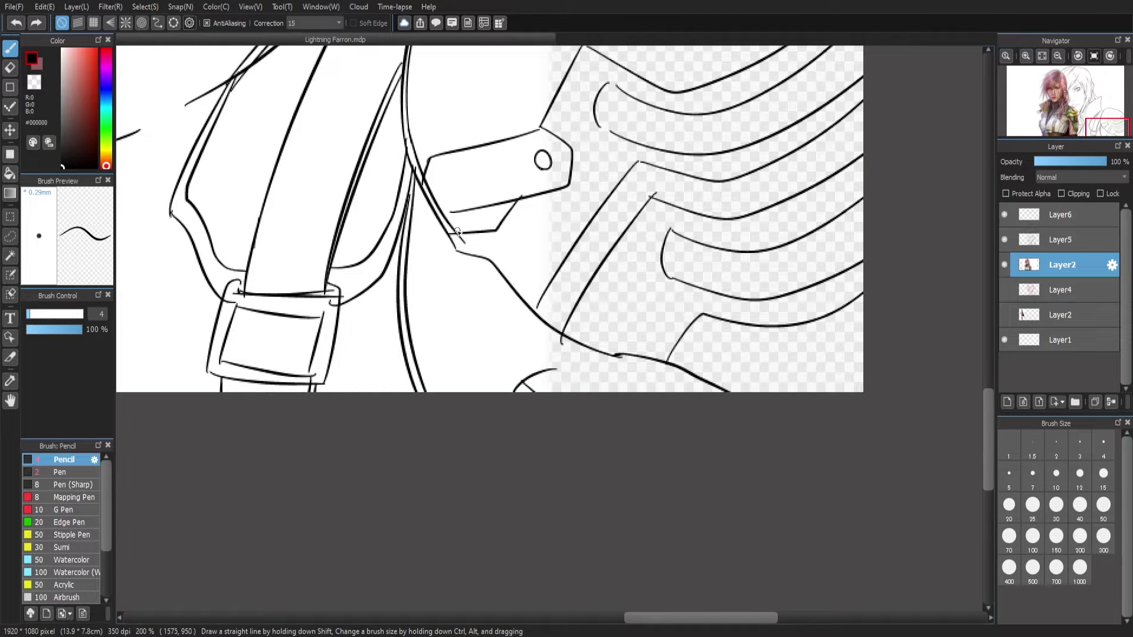
mouse_move(455, 248)
mouse_down()
mouse_move(567, 328)
mouse_move(749, 391)
mouse_up()
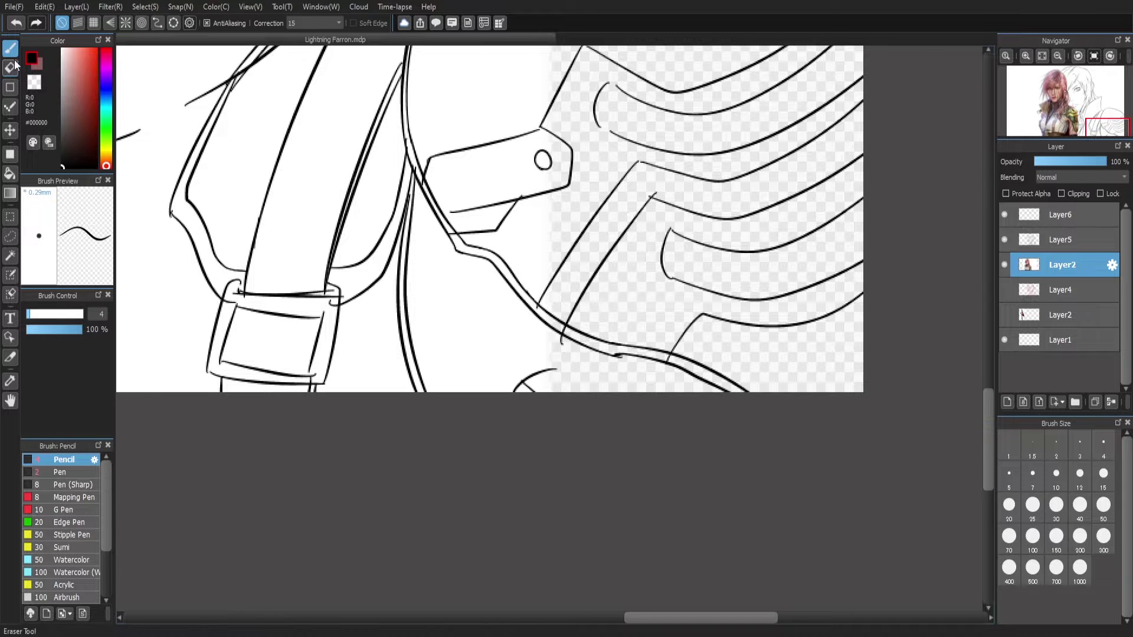
key(e)
click(1052, 248)
key(ctrl+z)
scroll(758, 301, up, 3)
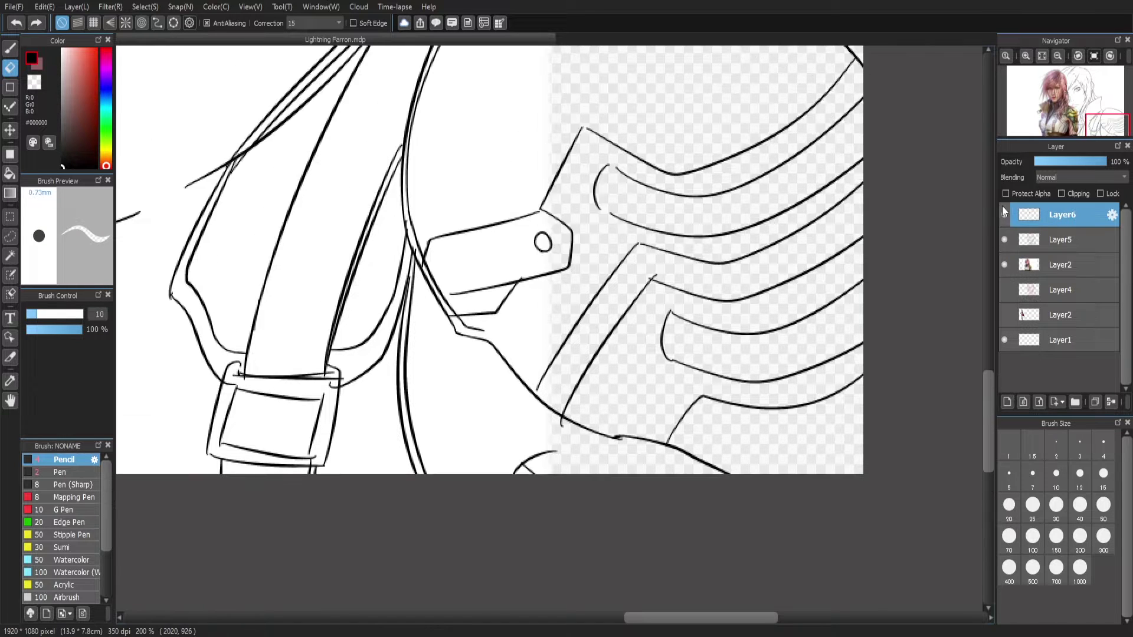
click(1056, 265)
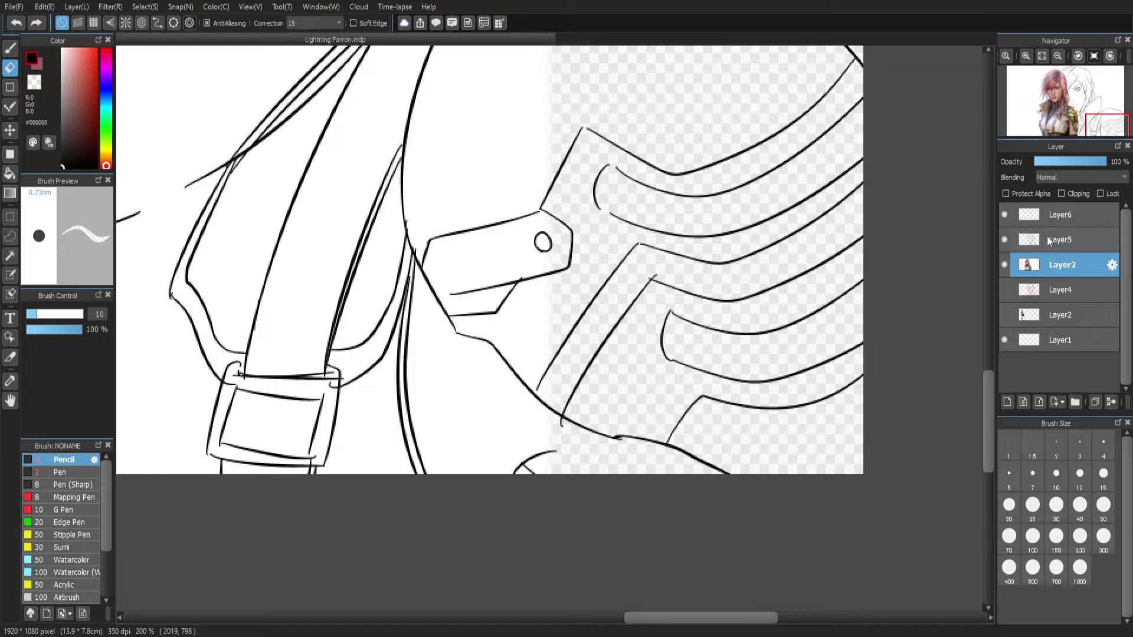
Ink a parallel contour on Layer6 along the shoulder armour's lower border, from below the riveted strap to the canvas edge, and tidy it
click(1056, 215)
scroll(944, 392, up, 1)
key(b)
drag(415, 281, 455, 358)
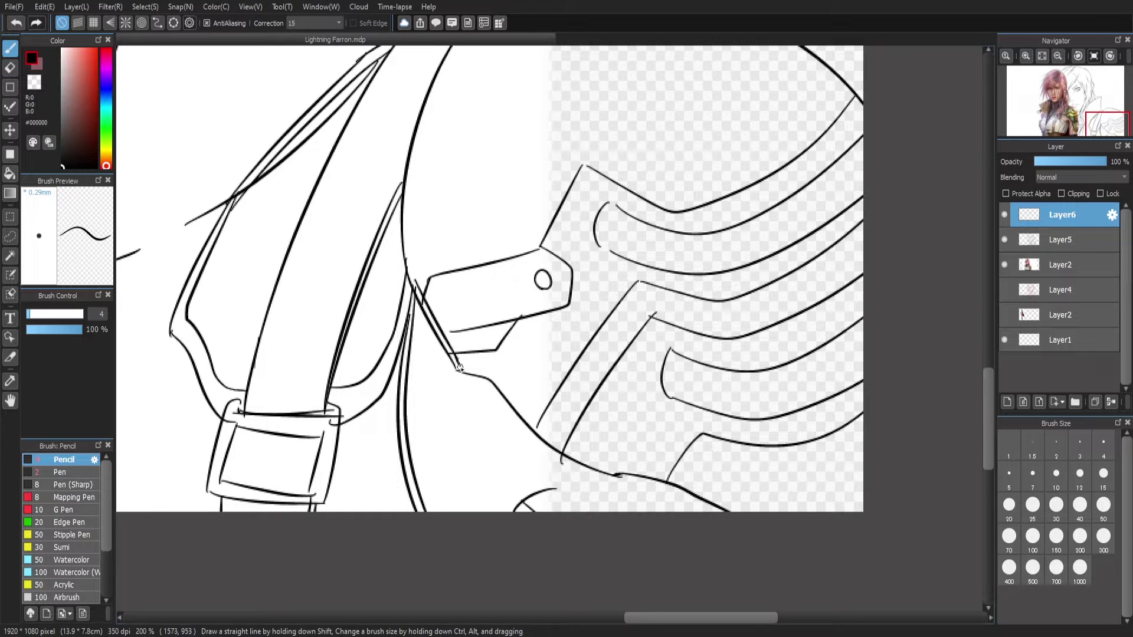
key(ctrl+Right)
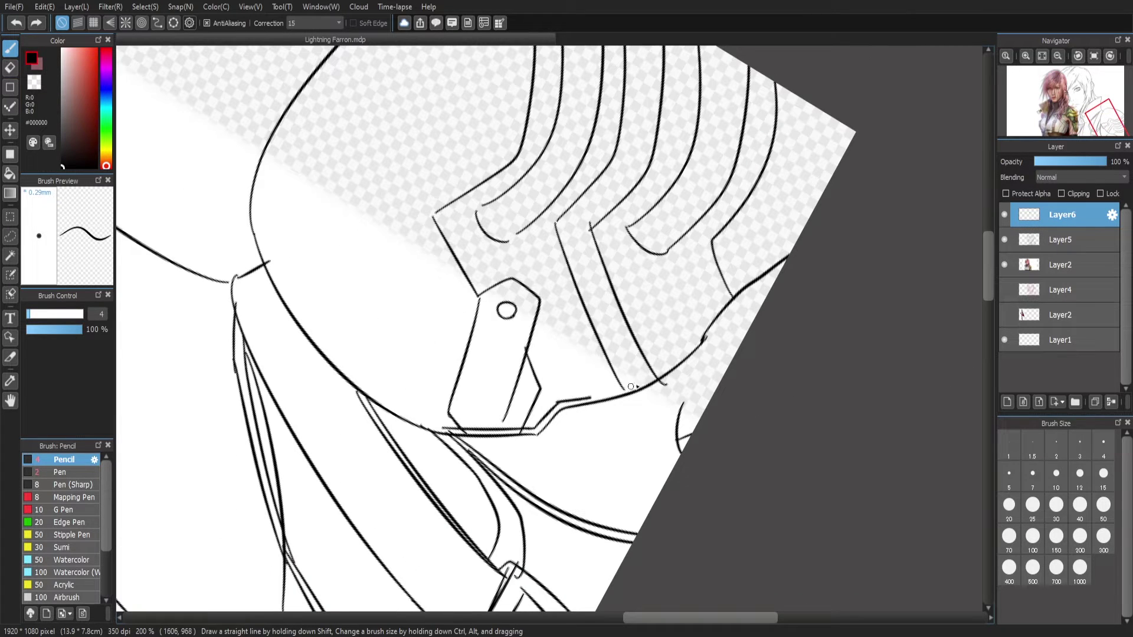
mouse_move(554, 410)
mouse_down()
mouse_move(708, 329)
mouse_move(786, 256)
mouse_up()
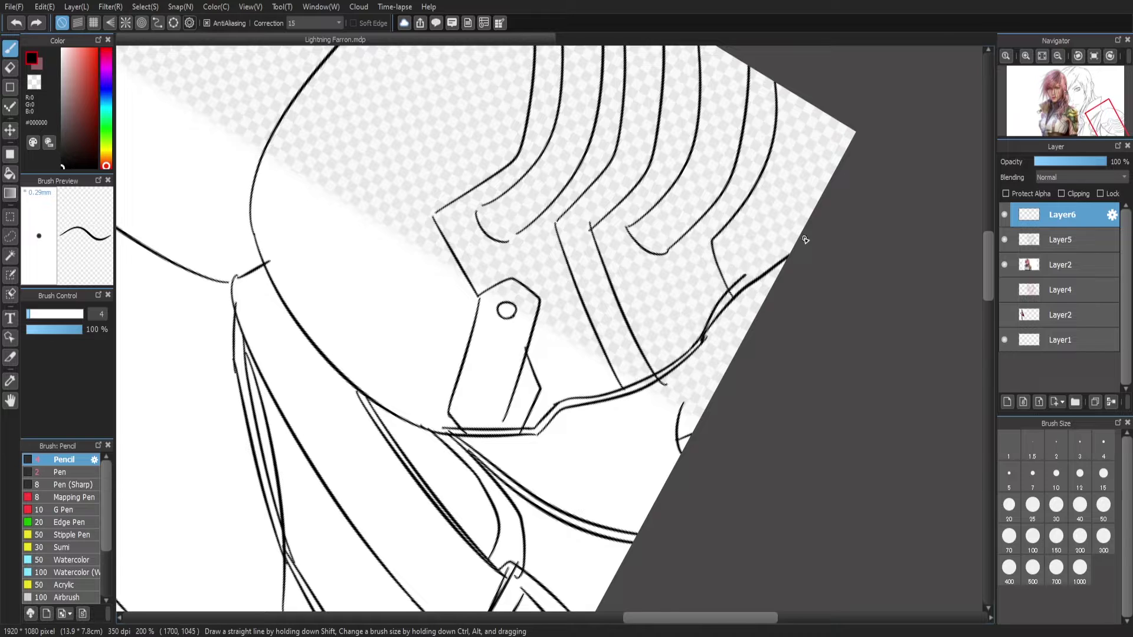
key(ctrl+z)
drag(686, 349, 788, 255)
key(ctrl+plus)
click(10, 67)
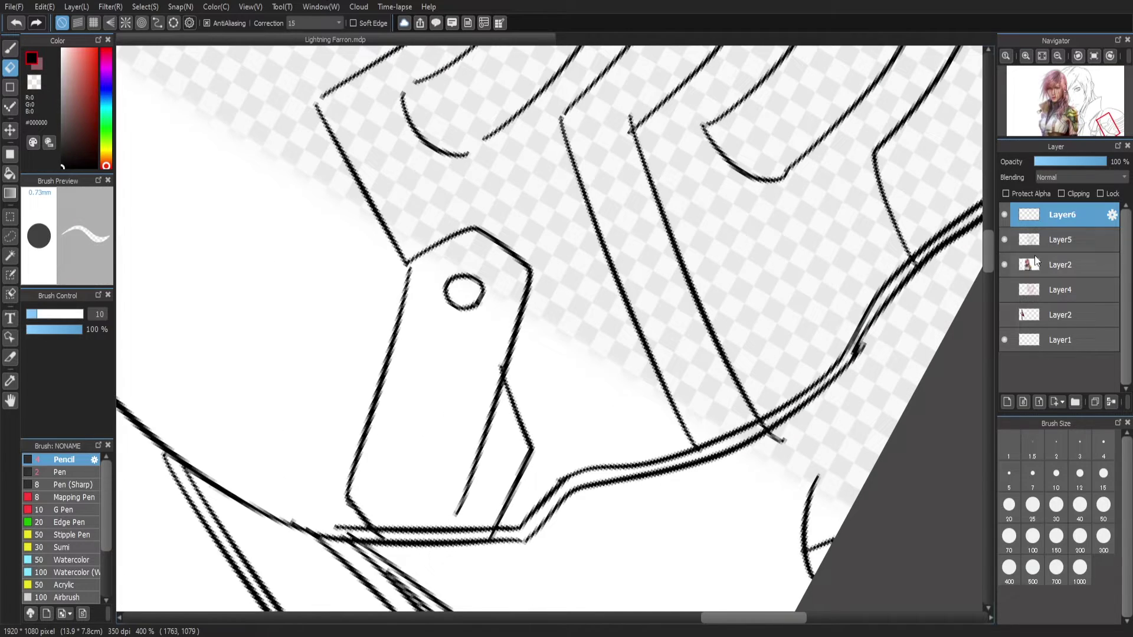
click(10, 48)
click(1060, 214)
Ink an inner rim line up the shoulder armour's chest-side edge to its top, redoing unsatisfactory strokes
click(1042, 55)
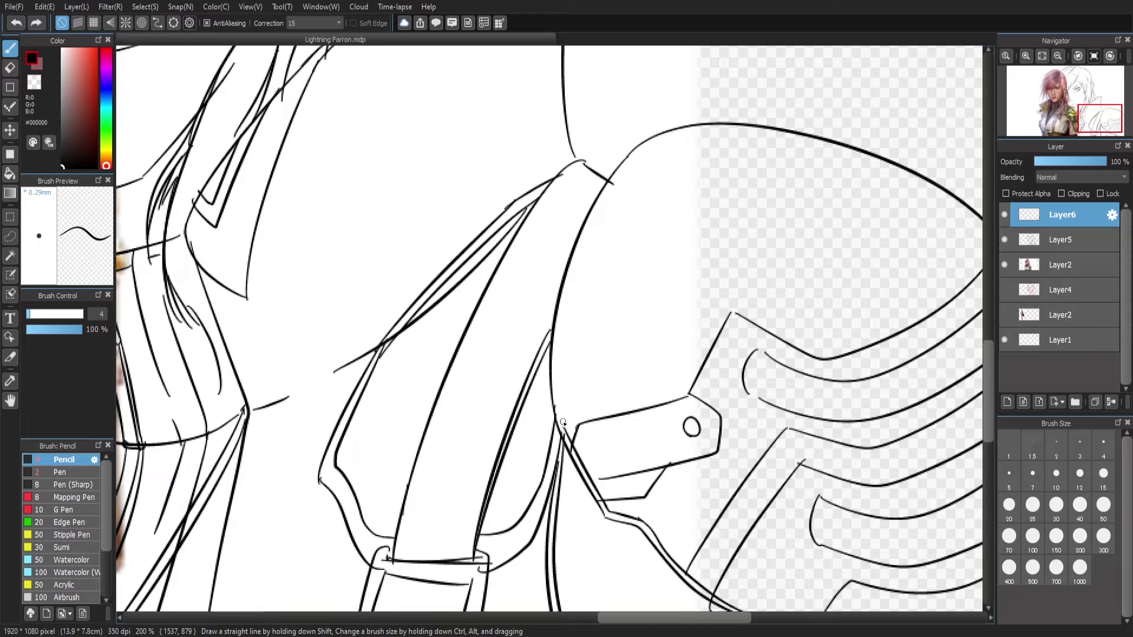
drag(561, 436, 575, 283)
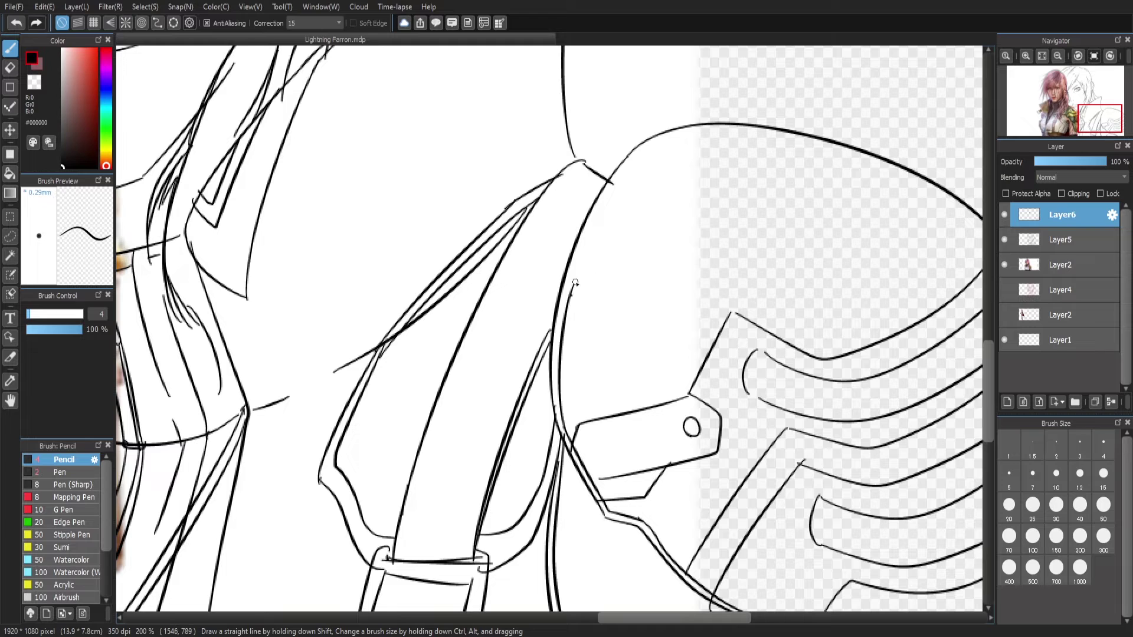
key(ctrl+z)
mouse_move(561, 440)
mouse_down()
mouse_move(614, 191)
mouse_move(679, 124)
mouse_up()
key(ctrl+z)
mouse_move(617, 192)
mouse_down()
mouse_move(679, 125)
mouse_move(620, 168)
mouse_move(577, 161)
mouse_up()
Erase the overshooting and overlapping lines on Layer5 at the shoulder strap's upper corner and along the outer edge of its flap
key(e)
key(alt+bracketleft)
key(b)
key(e)
key(b)
key(e)
key(b)
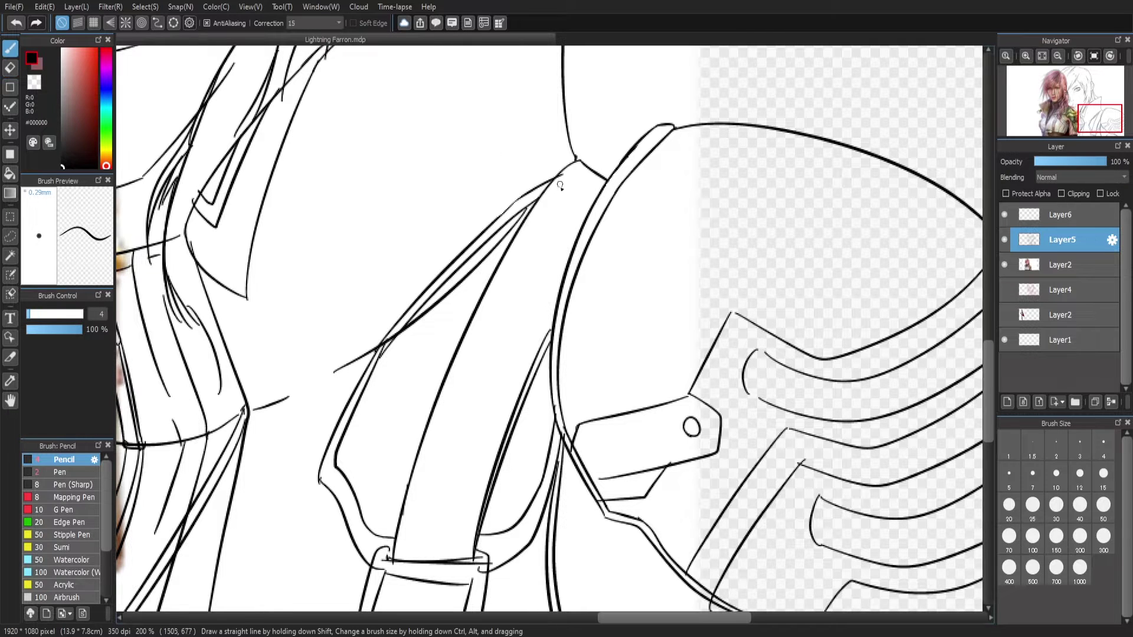
key(e)
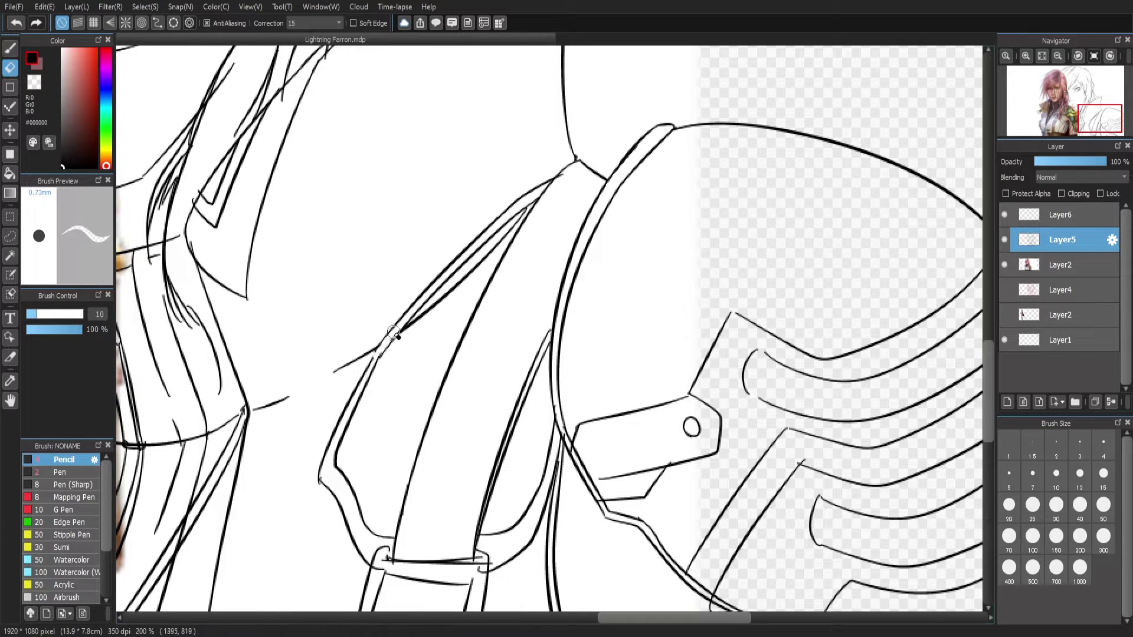
drag(426, 315, 522, 210)
key(b)
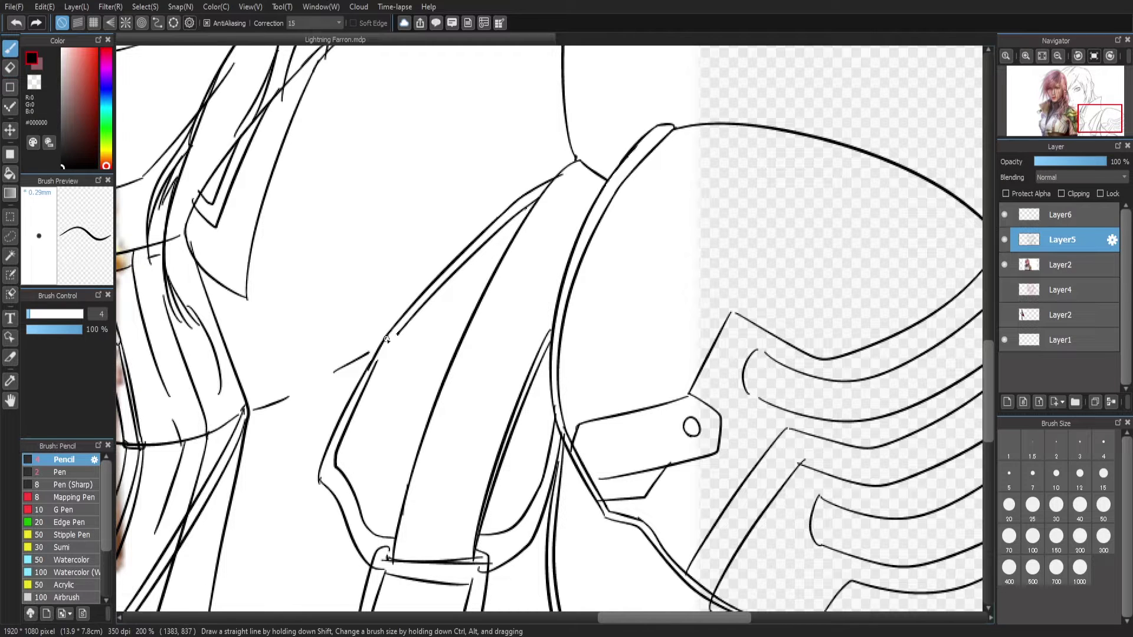
Join the gap in the double outer edge beside the shoulder strap with the Pencil and tidy the joint
drag(406, 323, 374, 362)
key(ctrl+z)
click(1026, 56)
drag(1091, 122, 1088, 120)
key(e)
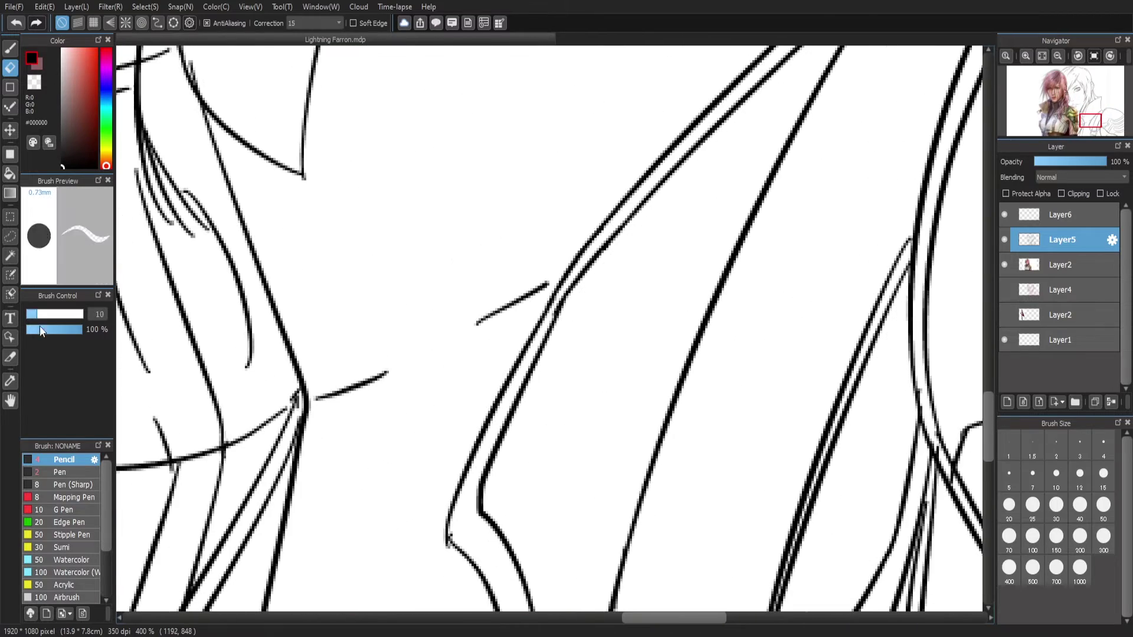
click(1059, 55)
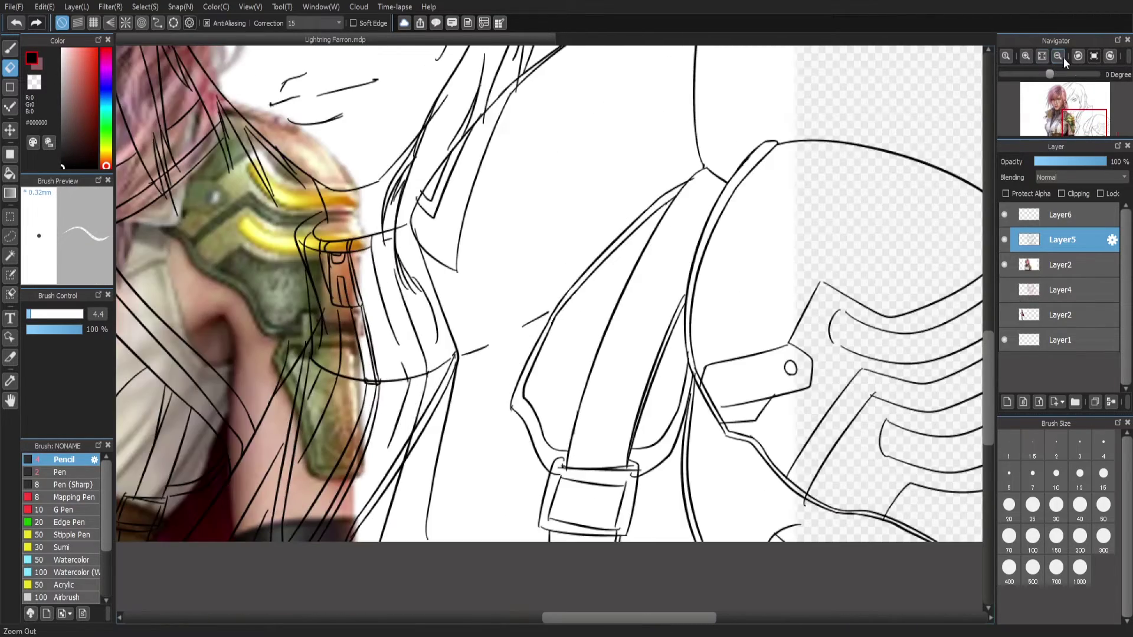
click(1059, 56)
Try several curved fold lines and a short lower edge inside the raised collar, undoing each
key(b)
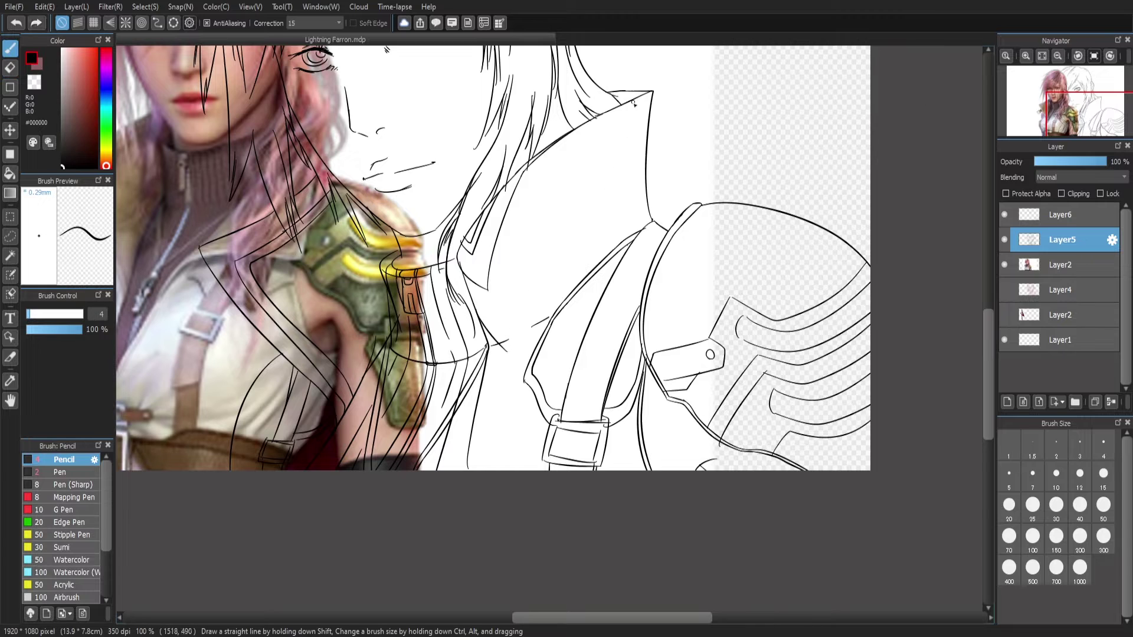
mouse_move(588, 119)
mouse_down()
mouse_move(508, 285)
mouse_move(505, 345)
mouse_up()
key(ctrl+z)
mouse_move(513, 175)
mouse_down()
mouse_move(471, 280)
mouse_move(529, 305)
mouse_up()
key(ctrl+z)
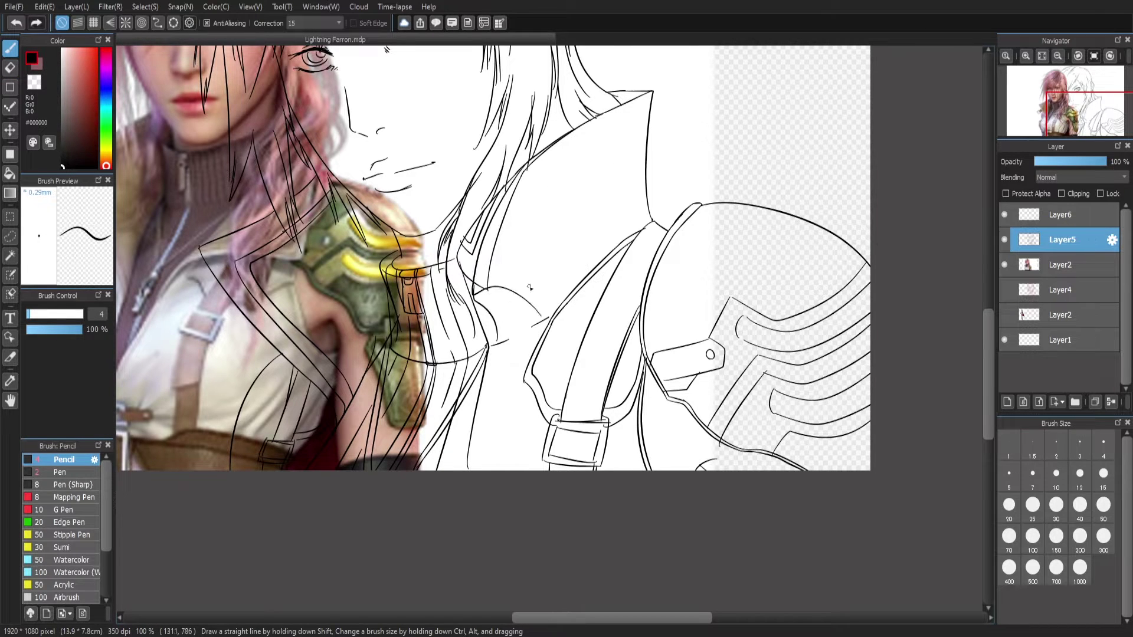
drag(619, 98, 534, 315)
key(ctrl+z)
key(ctrl+z)
mouse_move(617, 110)
mouse_down()
mouse_move(529, 303)
mouse_move(462, 272)
mouse_up()
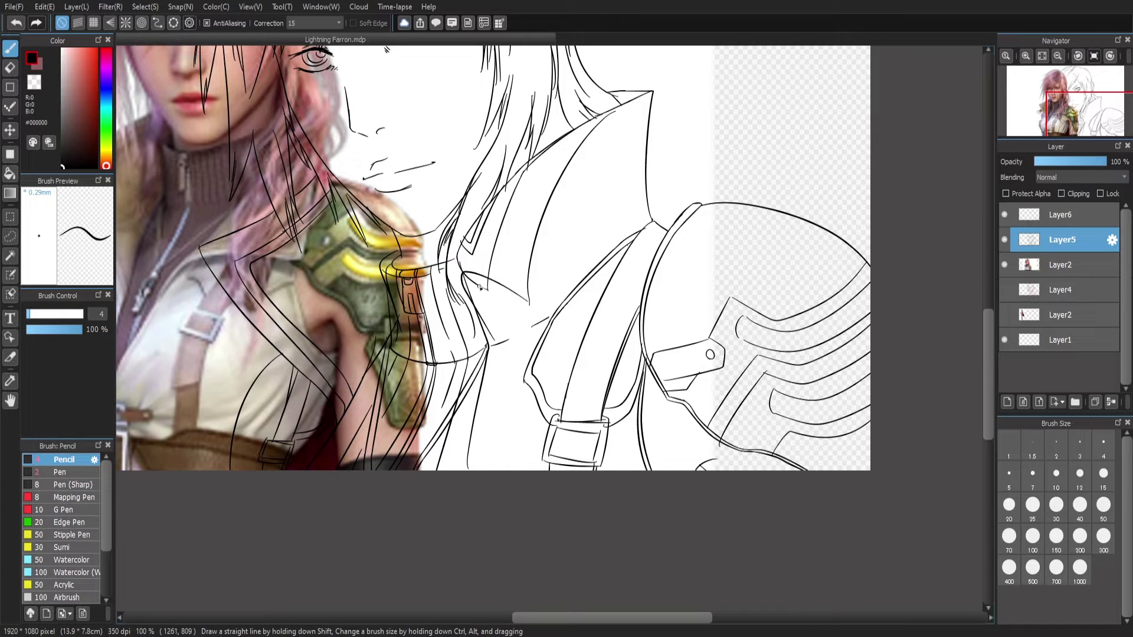
key(ctrl+z)
Ink the collar's long inner fold line from near its tip to a pointed lower corner, with a hooked lower edge
mouse_move(525, 165)
mouse_down()
mouse_move(469, 340)
mouse_move(497, 471)
mouse_up()
key(ctrl+z)
key(ctrl+z)
mouse_move(623, 101)
mouse_down()
mouse_move(497, 300)
mouse_move(610, 118)
mouse_up()
key(ctrl+z)
key(ctrl+z)
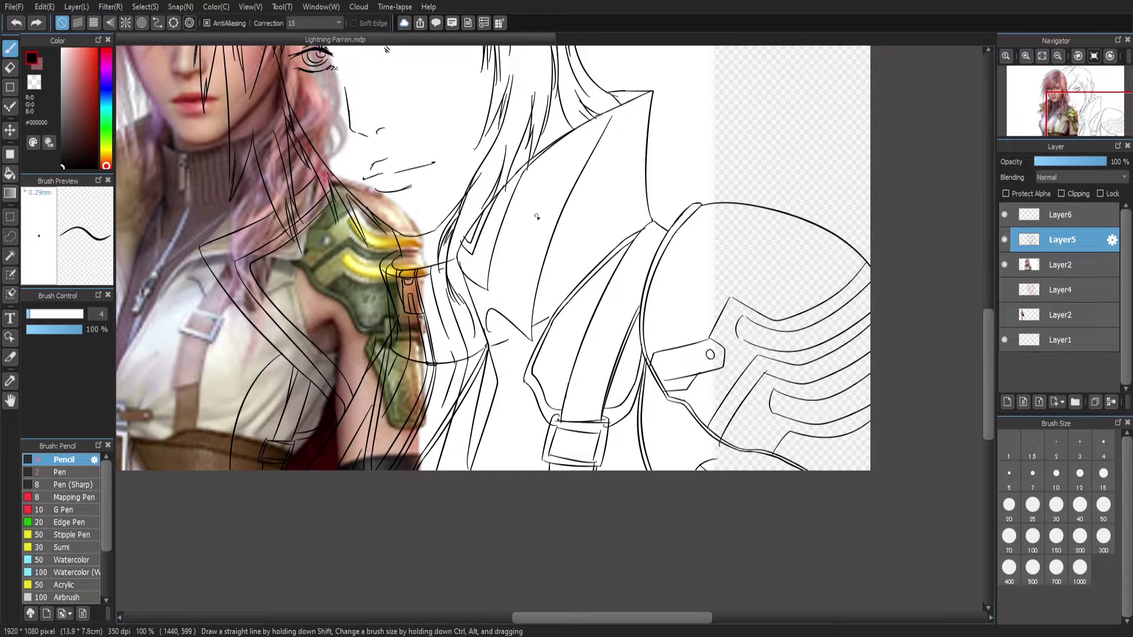
Erase the old collar edge and lapel lines between the hair and the new inner fold line
scroll(481, 333, up, 2)
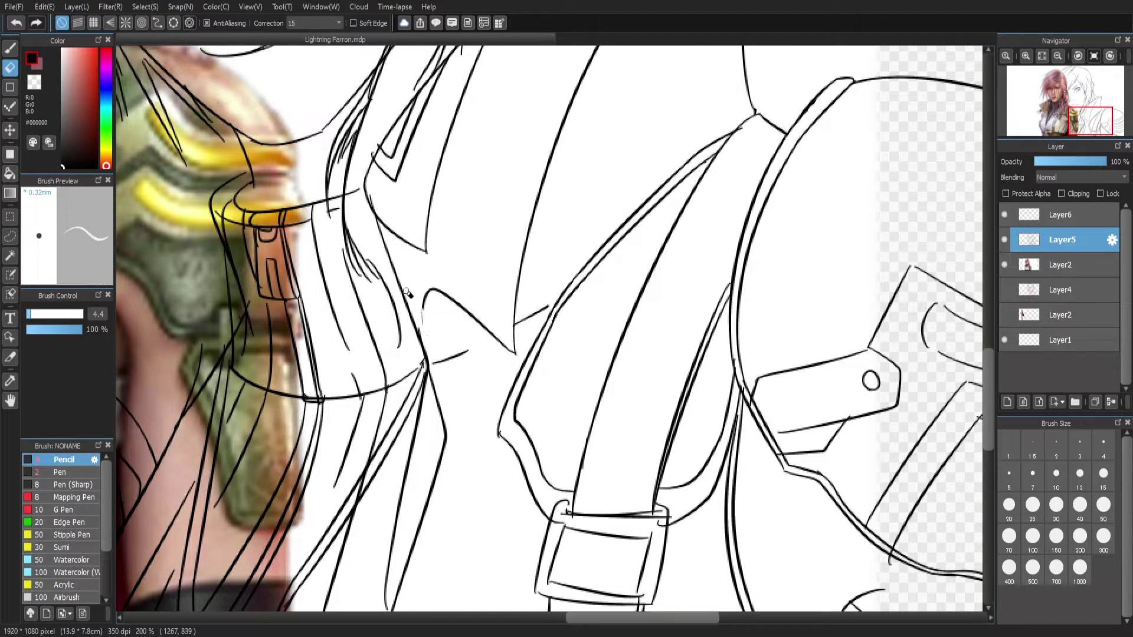
scroll(986, 372, down, 1)
scroll(987, 372, up, 2)
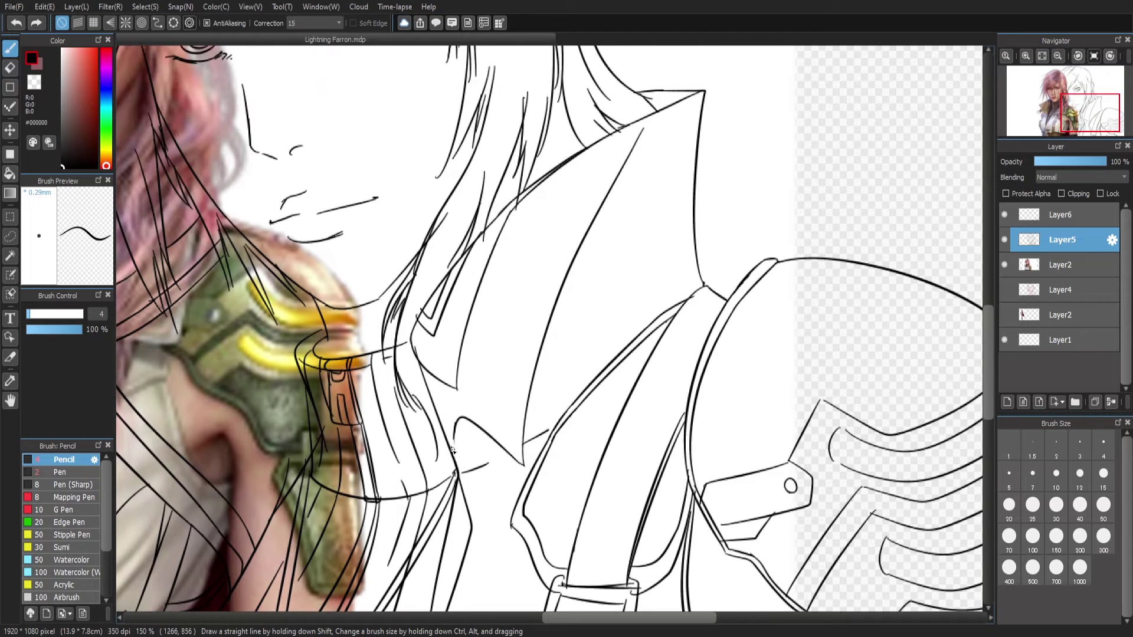
drag(448, 436, 572, 191)
key(e)
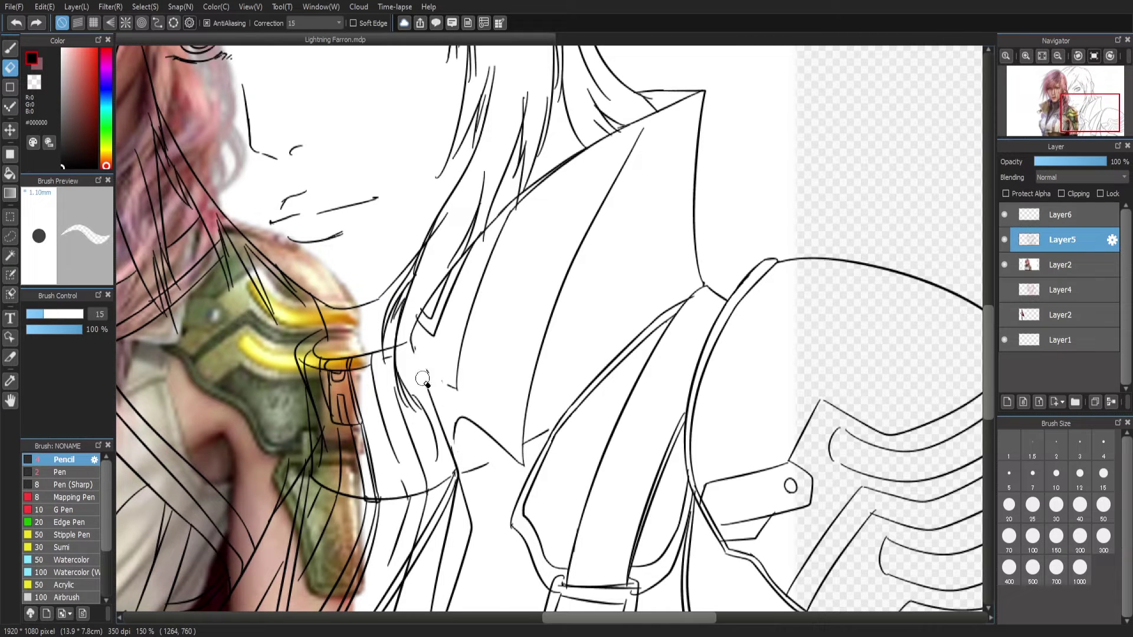
mouse_move(415, 337)
mouse_down()
mouse_move(455, 374)
mouse_move(586, 147)
mouse_move(448, 277)
mouse_up()
Try inking the collar's outer edge as a wide curve from its tip down to the lower hooked edge
key(b)
key(ctrl+z)
mouse_move(590, 143)
mouse_down()
mouse_move(450, 380)
mouse_move(442, 348)
mouse_move(451, 384)
mouse_move(425, 370)
mouse_move(451, 448)
mouse_up()
key(ctrl+z)
key(ctrl+z)
drag(424, 370, 450, 442)
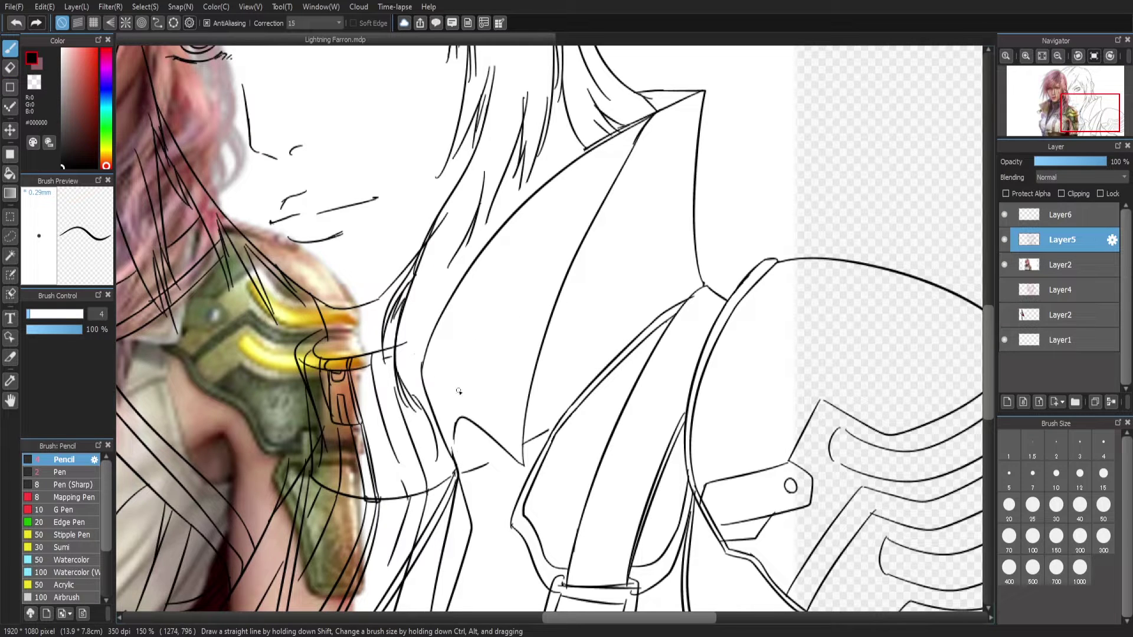
key(ctrl+z)
Try extra fold lines along the wide collar edge, check them zoomed out, and undo the collar strokes
mouse_move(593, 162)
mouse_down()
mouse_move(421, 386)
mouse_move(482, 386)
mouse_up()
key(ctrl+z)
drag(540, 182, 429, 348)
click(1058, 55)
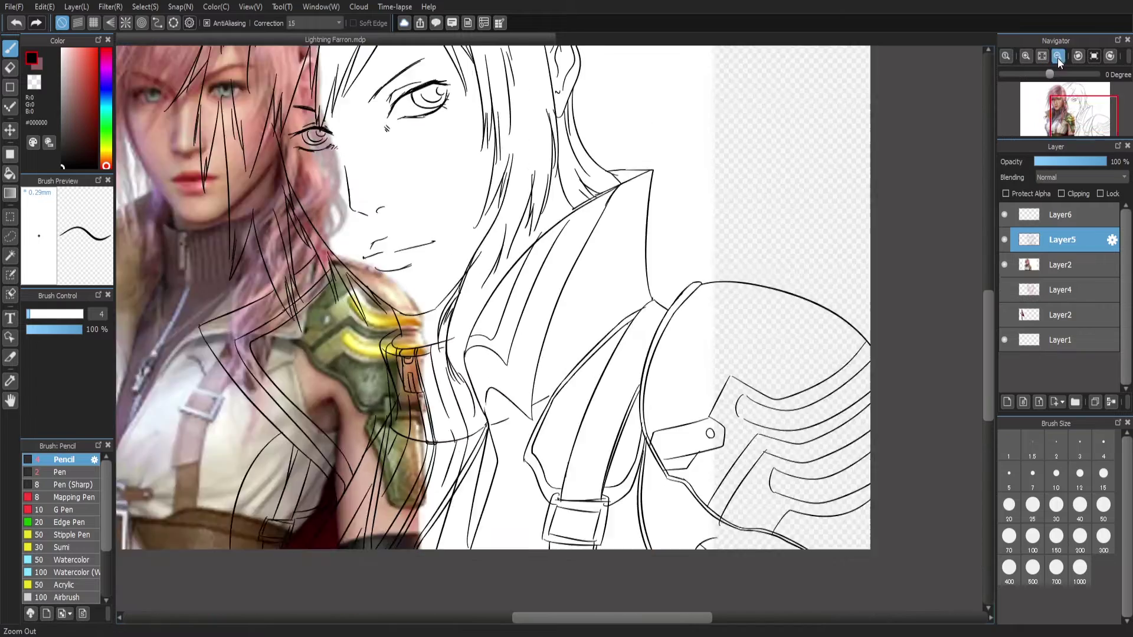
click(1057, 55)
click(1006, 56)
key(ctrl+z)
key(ctrl+z)
key(ctrl+z)
key(ctrl+z)
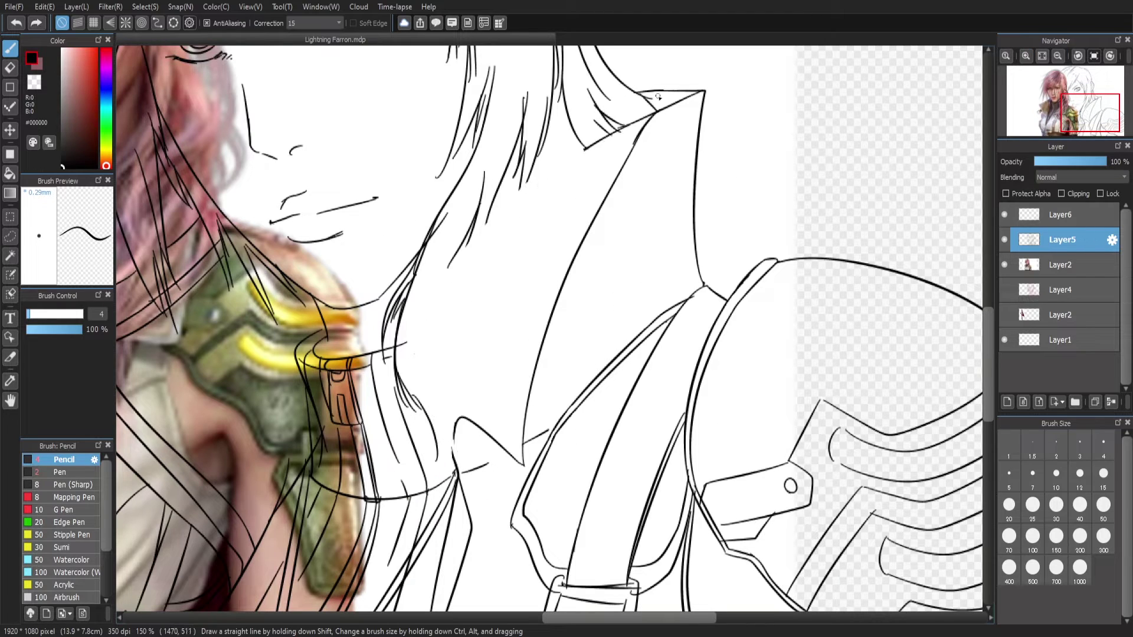
Ink a narrower outer collar edge curving from the hooked lower edge up to the collar tip and refine the join
mouse_move(452, 420)
mouse_down()
mouse_move(526, 238)
mouse_move(576, 163)
mouse_up()
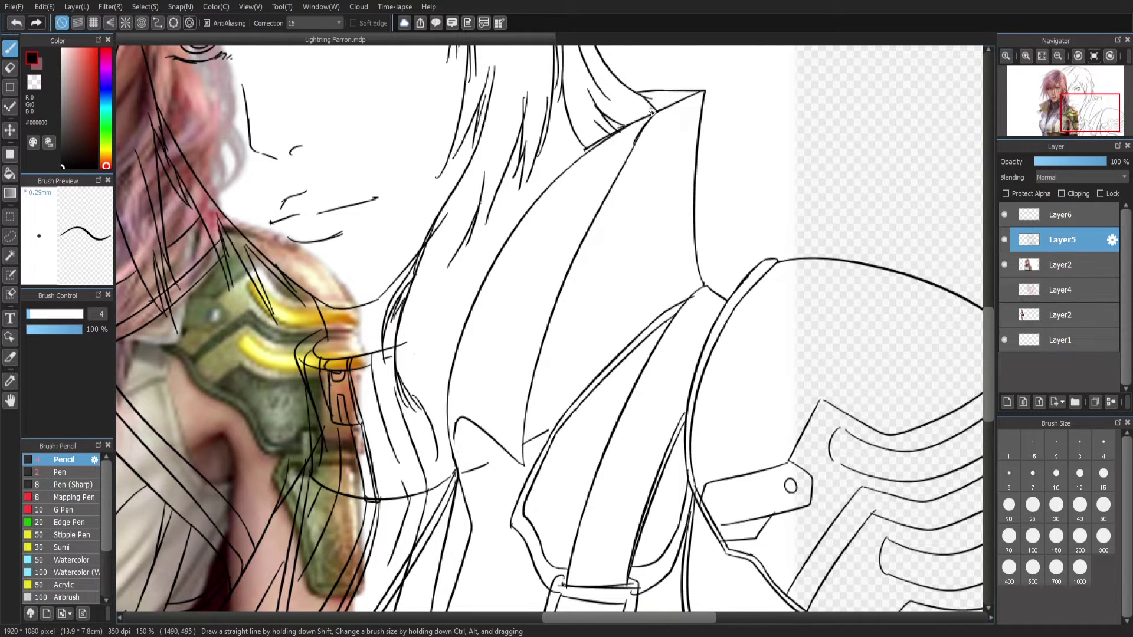
scroll(652, 111, up, 2)
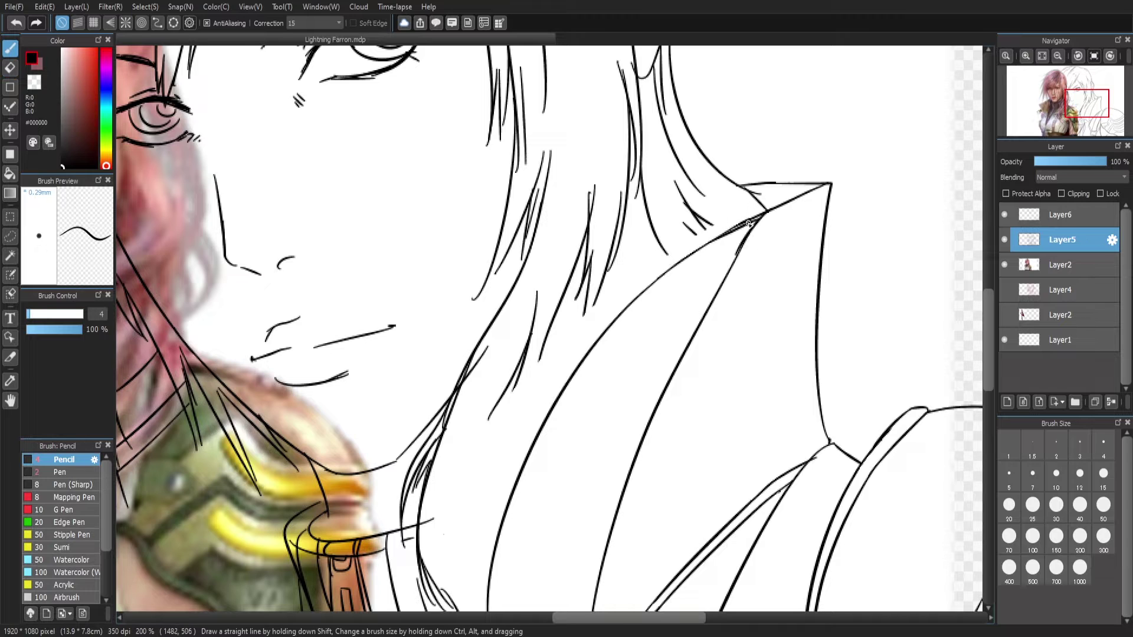
key(ctrl+z)
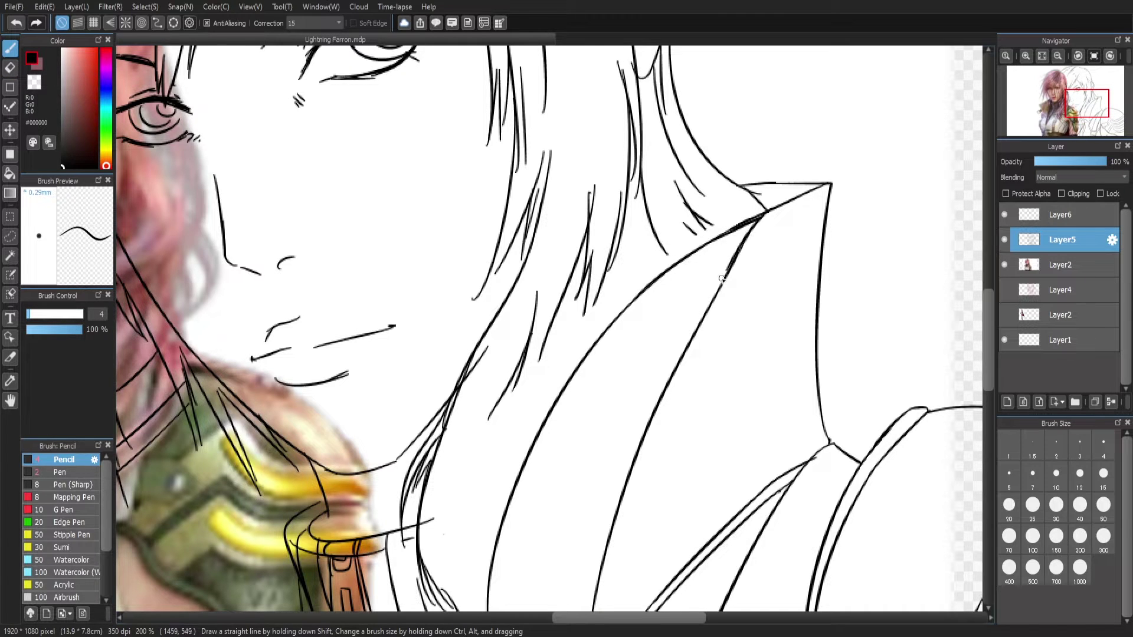
Ink two nested fold layers inside the collar, each with a hooked lower end and a long line rising towards the collar tip
scroll(721, 278, down, 2)
scroll(630, 417, up, 1)
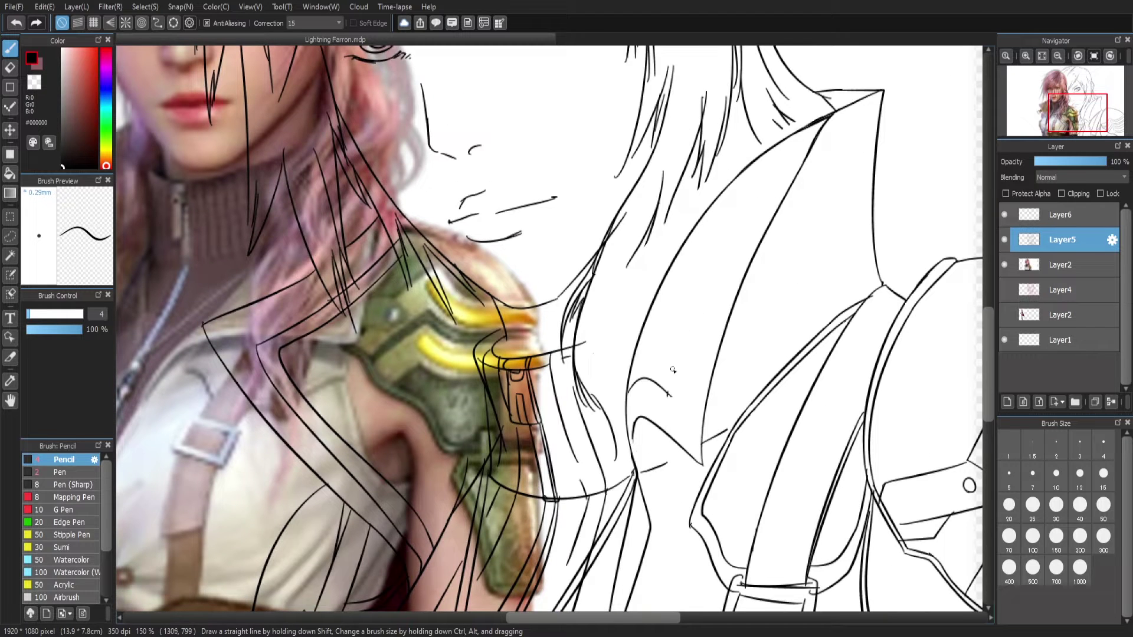
drag(673, 370, 761, 153)
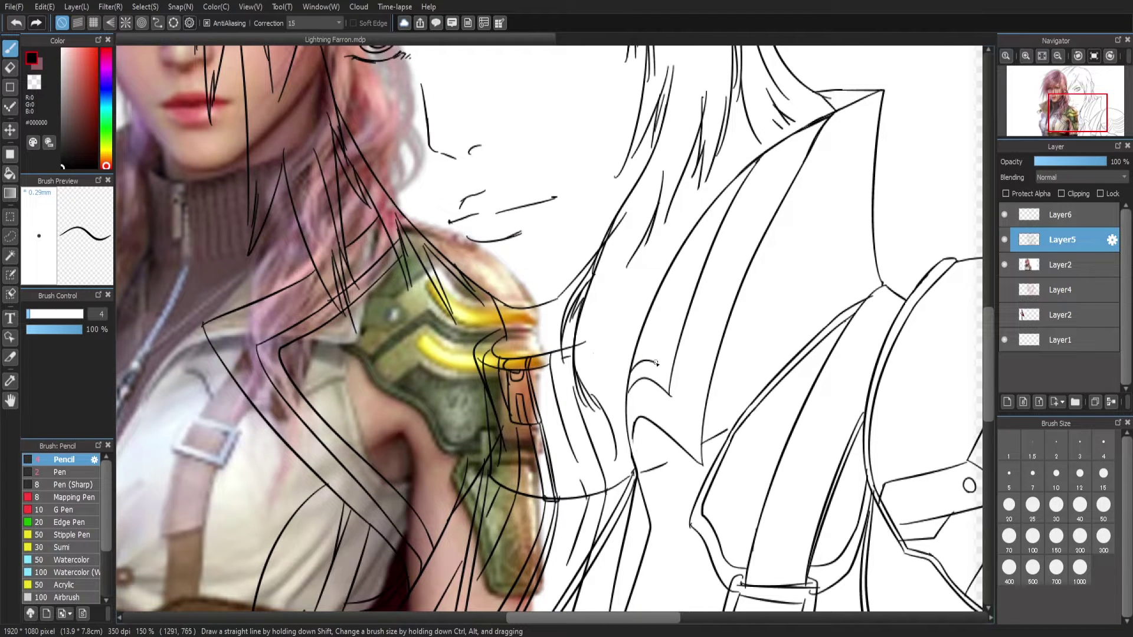
drag(656, 364, 717, 201)
scroll(649, 364, up, 1)
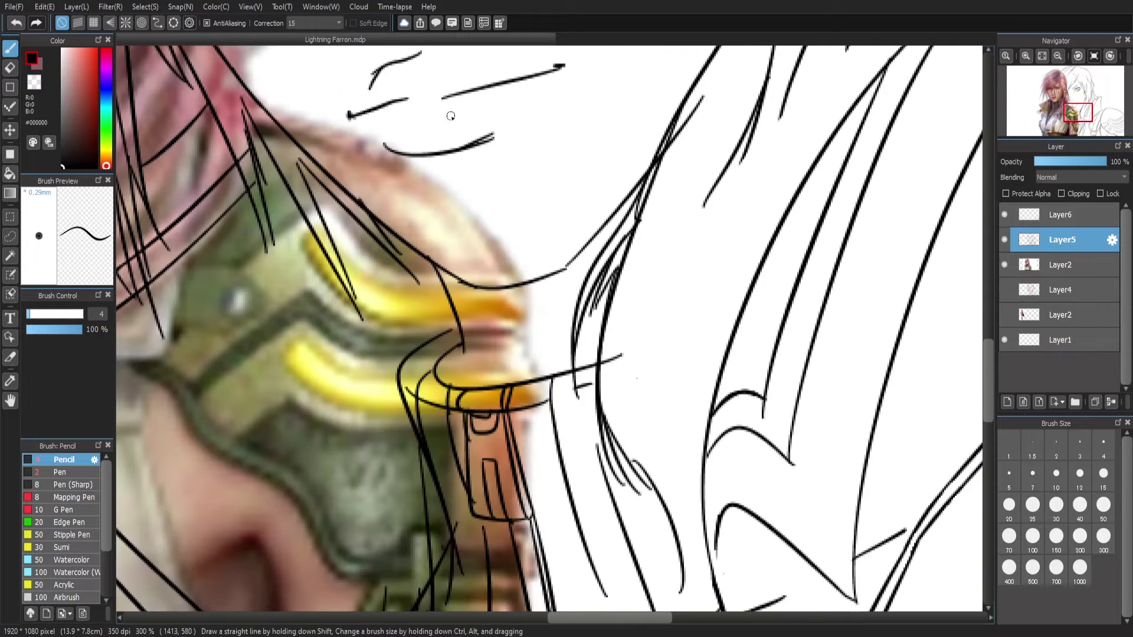
scroll(777, 331, down, 1)
Ink additional hair strands hanging beside the neck and over the collar's outer edge down to the chest
drag(618, 345, 627, 260)
drag(672, 201, 654, 292)
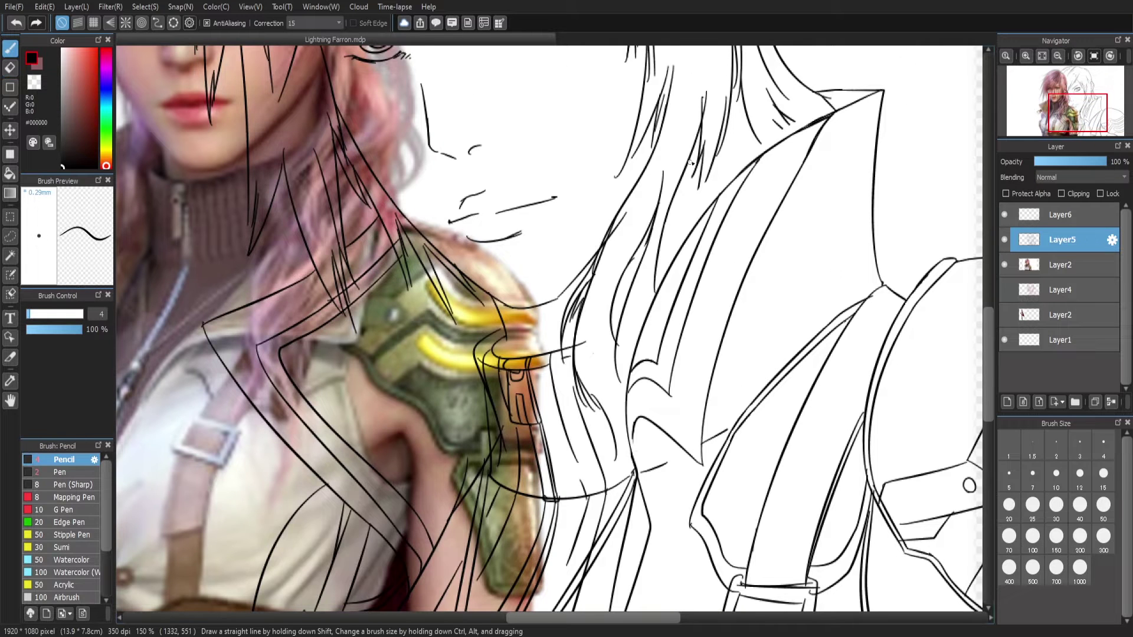
key(x)
drag(710, 160, 695, 210)
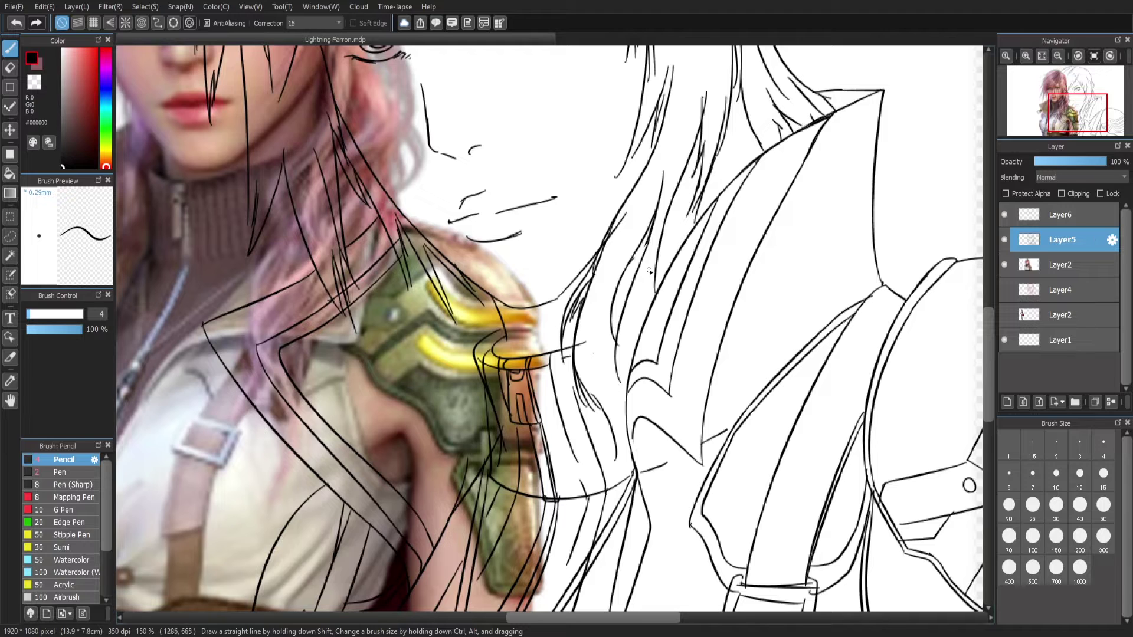
drag(649, 271, 635, 335)
mouse_move(623, 378)
mouse_down()
mouse_move(615, 404)
mouse_move(611, 389)
mouse_move(617, 480)
mouse_up()
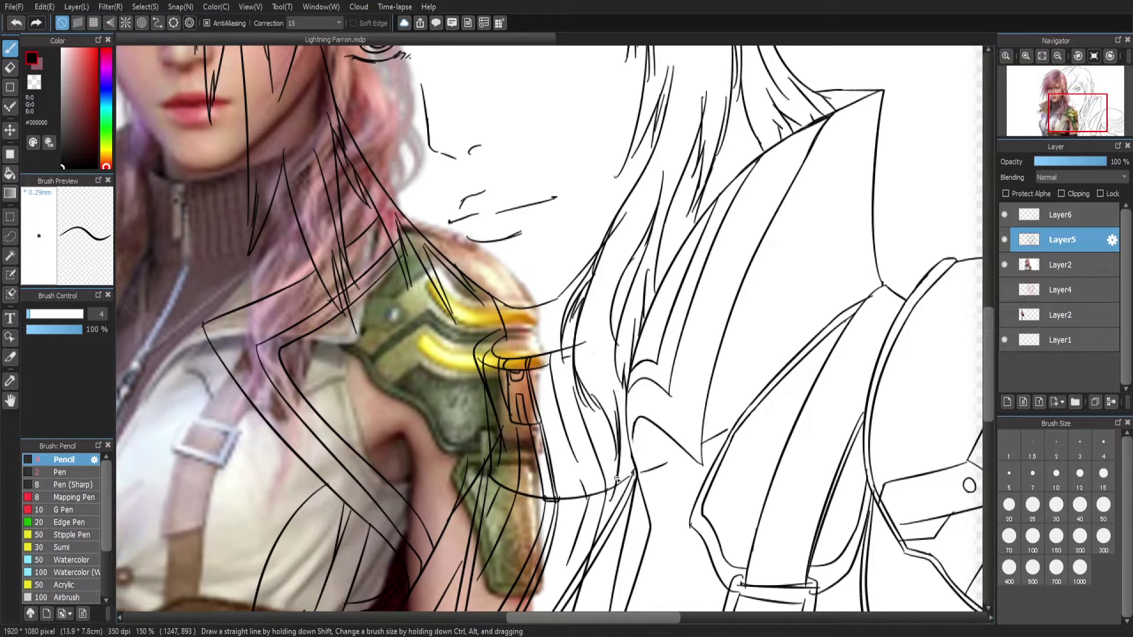
scroll(597, 286, down, 5)
scroll(460, 117, up, 5)
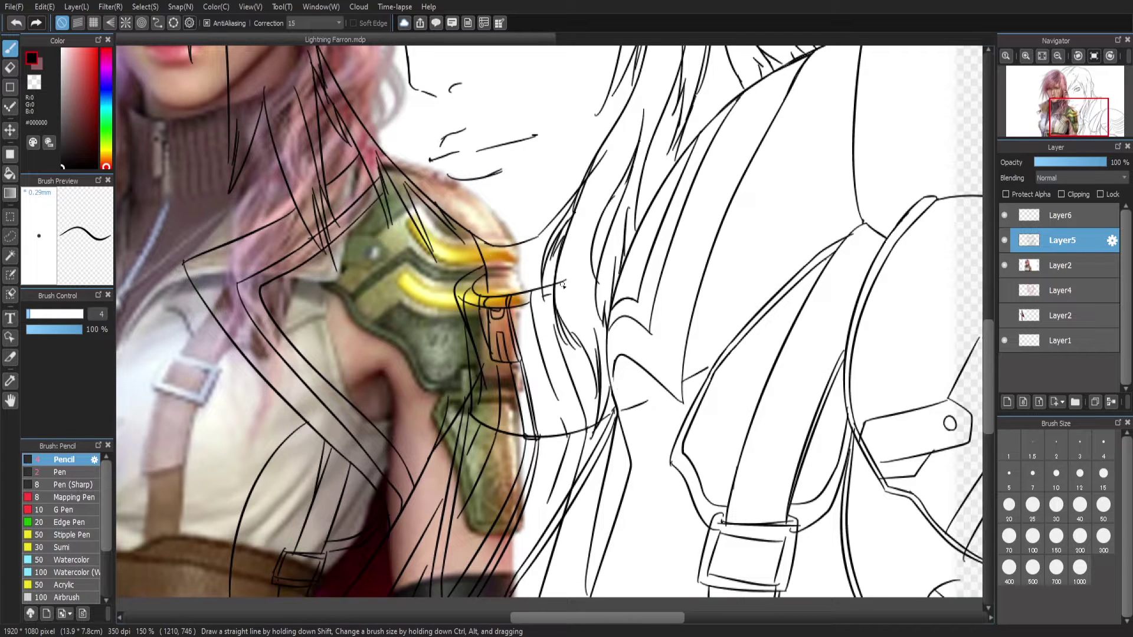
Erase the inner frame lines of the large shoulder-strap buckle and redraw the strap's lower corner where it enters the buckle
key(e)
key(b)
drag(452, 348, 273, 230)
key(e)
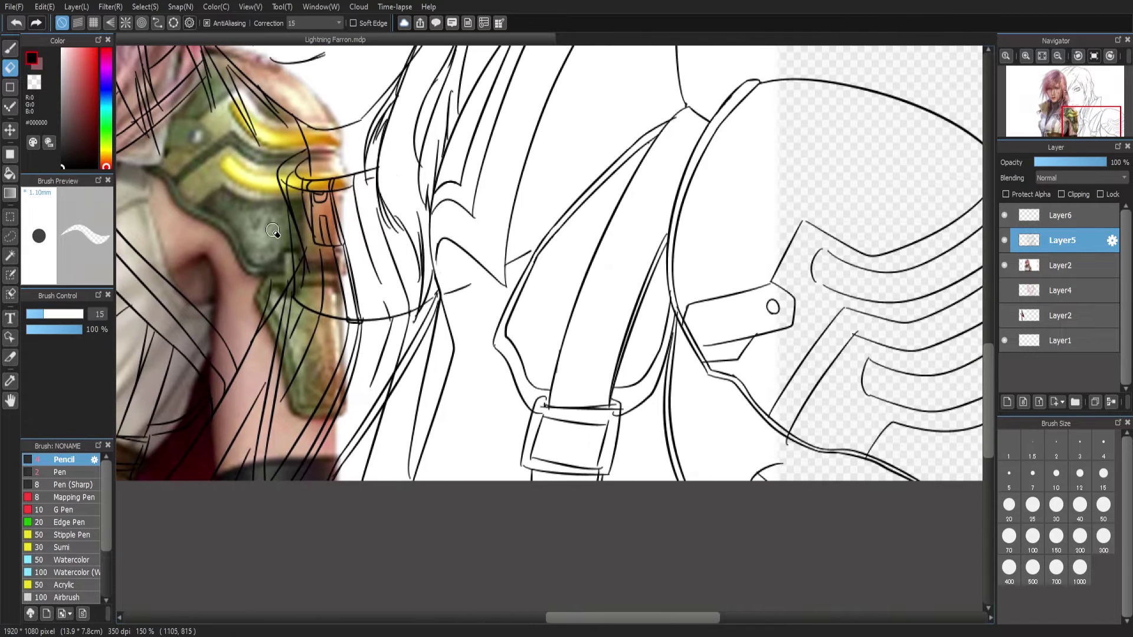
key(b)
key(e)
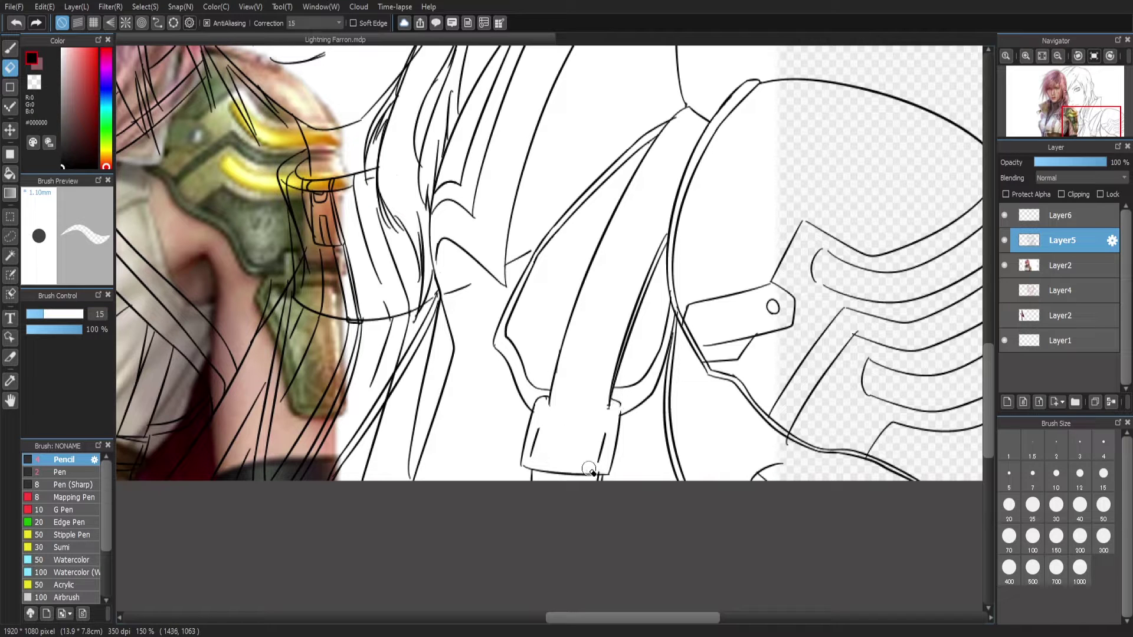
key(b)
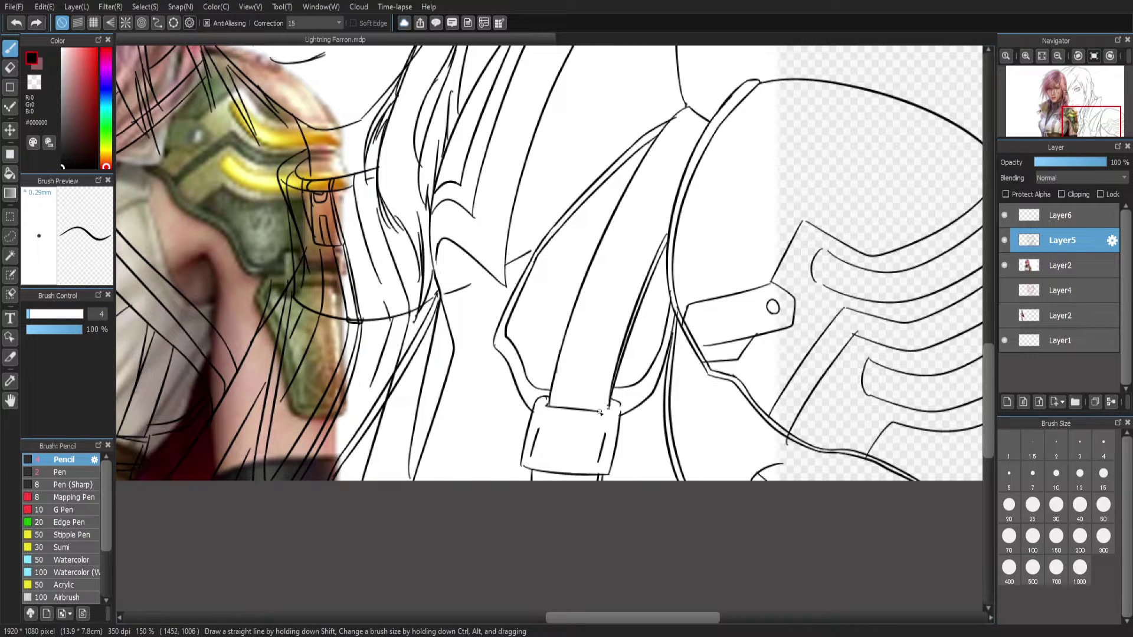
drag(608, 402, 610, 414)
key(e)
mouse_move(542, 429)
mouse_down()
mouse_move(544, 401)
mouse_move(529, 462)
mouse_move(604, 430)
mouse_up()
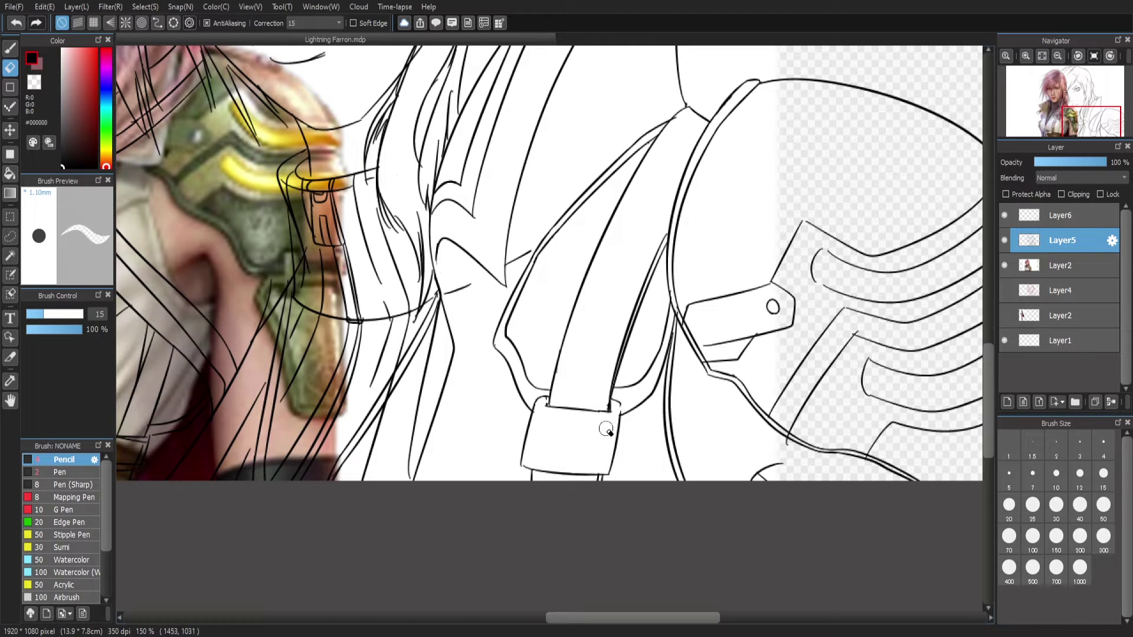
key(b)
Ink a clean four-sided inner opening inside the large buckle, parallel to its outer frame
scroll(552, 405, up, 2)
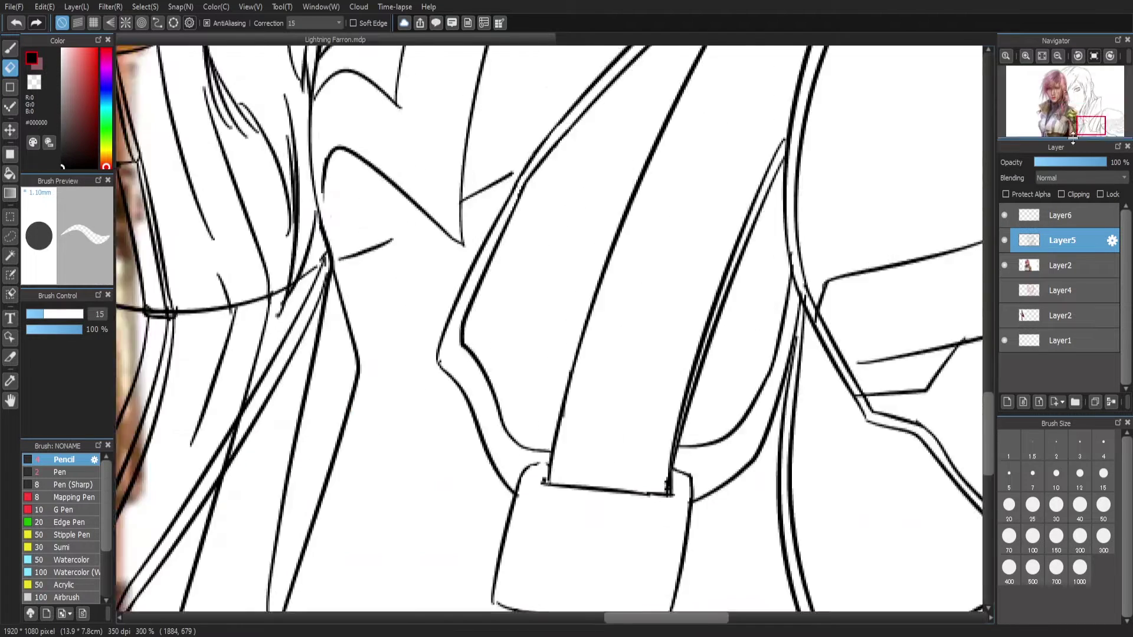
drag(585, 441, 603, 365)
drag(603, 364, 718, 361)
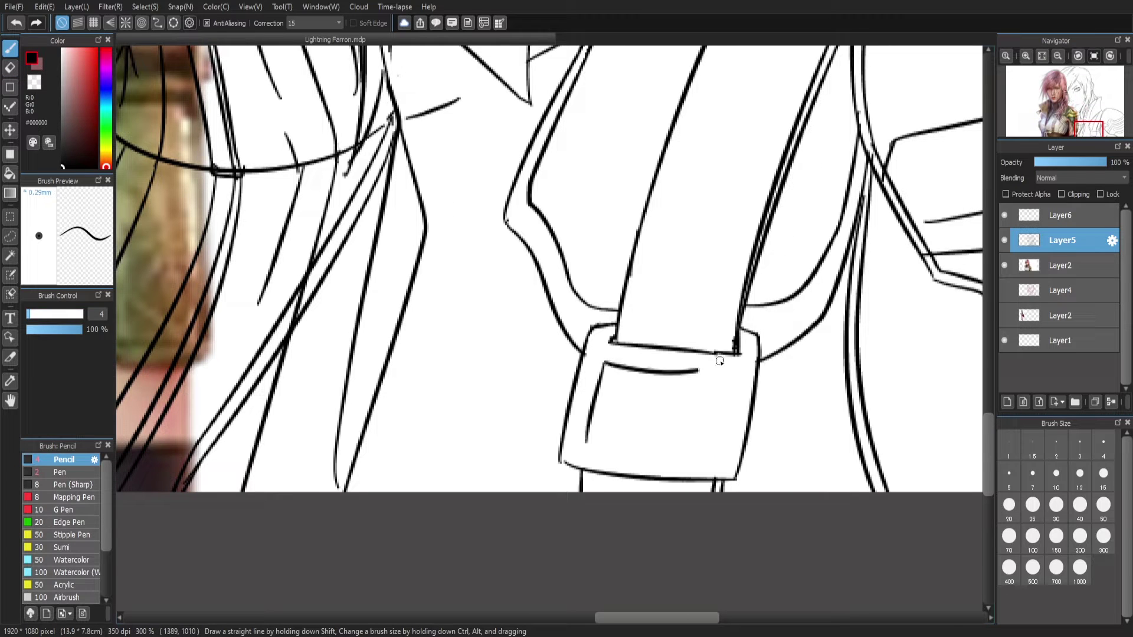
key(ctrl+z)
drag(604, 364, 731, 376)
drag(731, 375, 717, 444)
drag(586, 443, 716, 460)
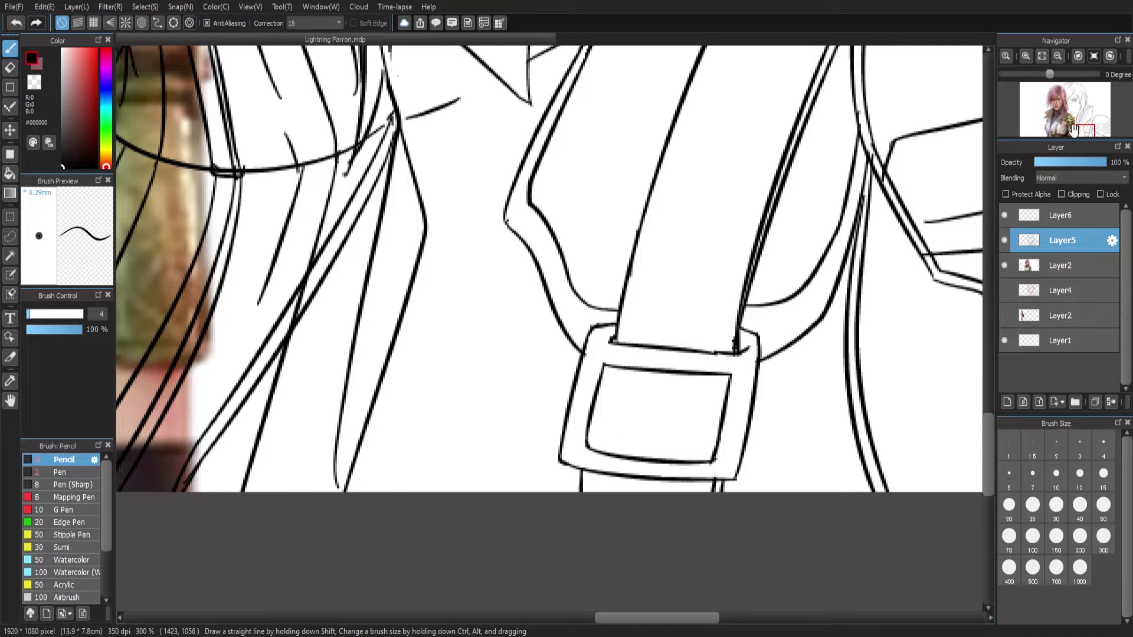
Hide the reference layer, erase the small chest buckle's messy inner lines, and redraw its frame edge and inner opening
scroll(549, 269, left, 10)
key(e)
click(1004, 265)
drag(586, 394, 637, 397)
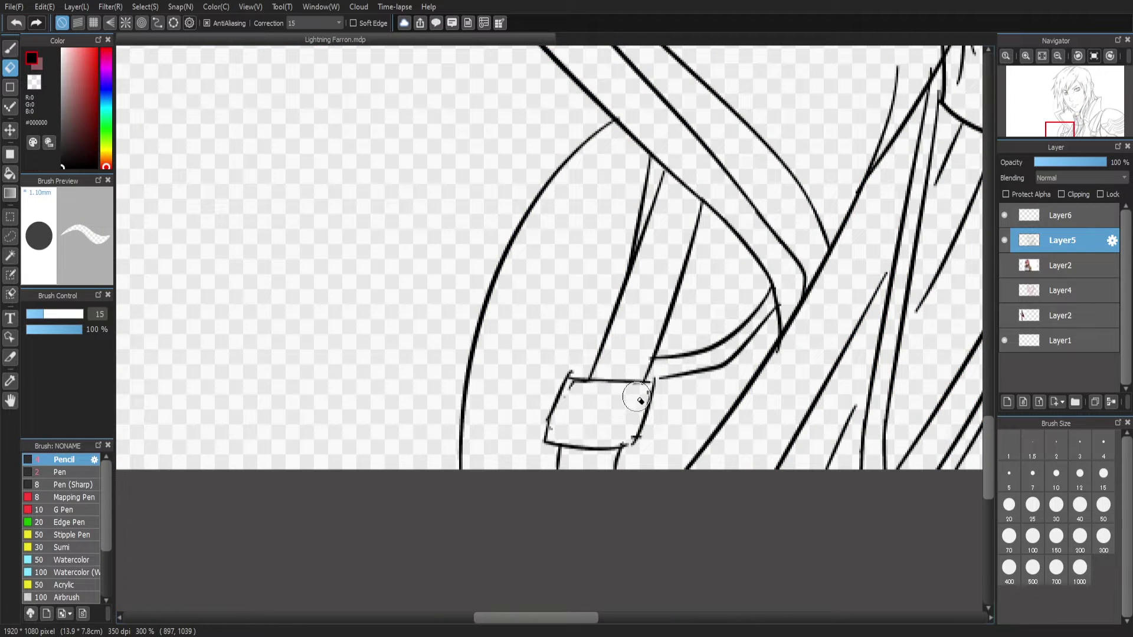
key(b)
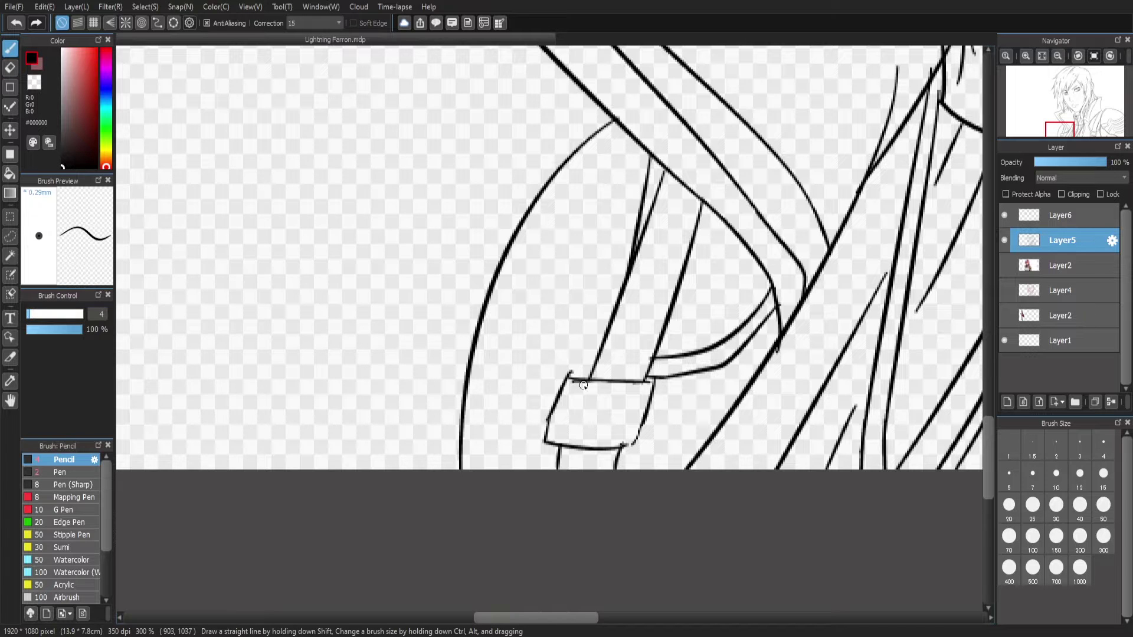
drag(569, 372, 564, 434)
drag(581, 392, 640, 394)
drag(630, 429, 563, 430)
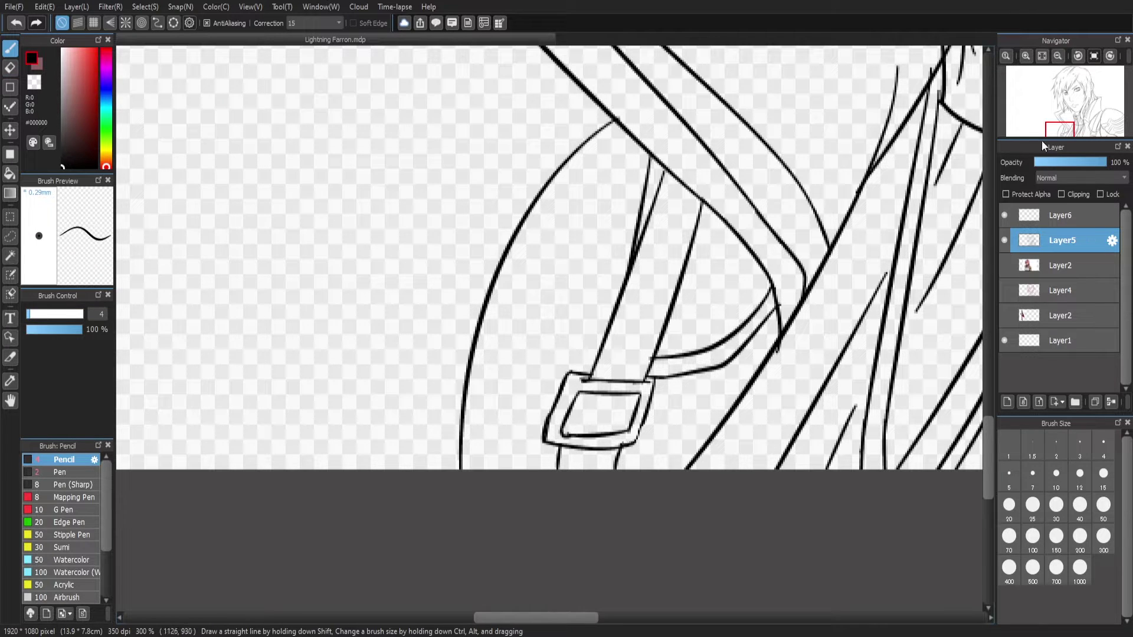
Erase the crossing strokes along the turtleneck's outer edge and ink one smooth fold line down to its base
key(e)
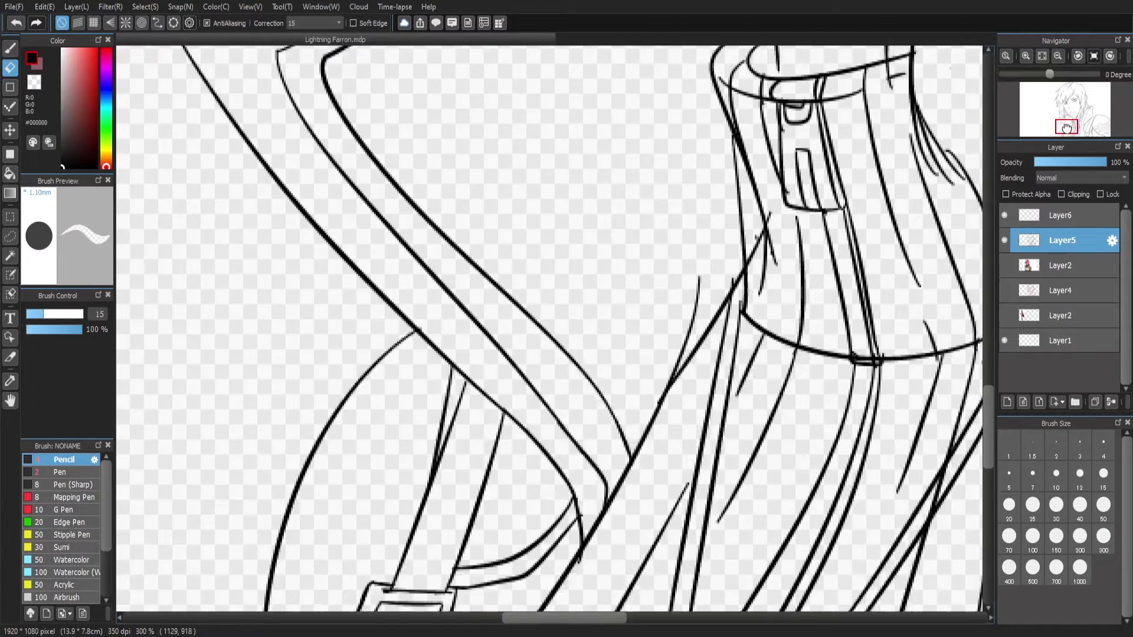
click(10, 47)
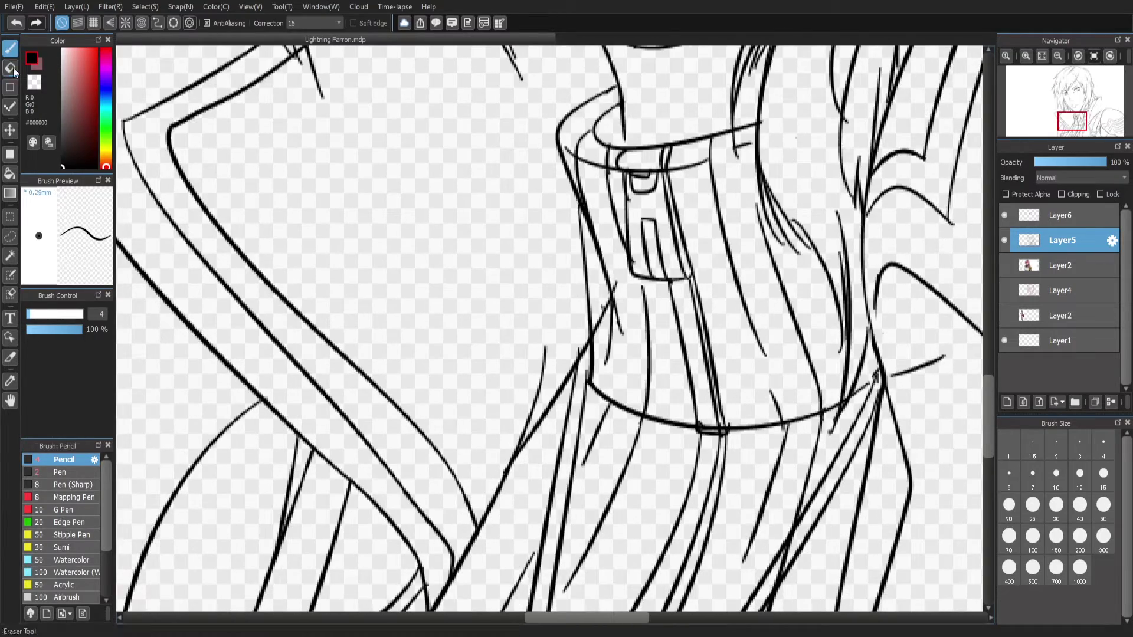
click(10, 67)
drag(617, 283, 590, 345)
drag(625, 248, 613, 295)
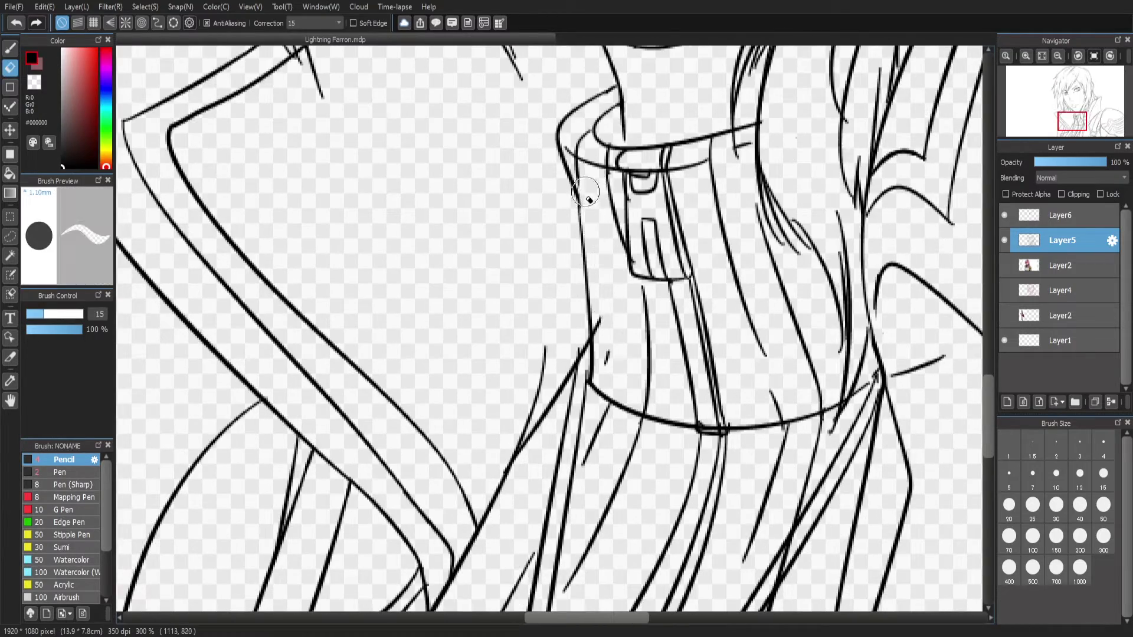
drag(584, 188, 604, 354)
key(b)
drag(581, 171, 604, 371)
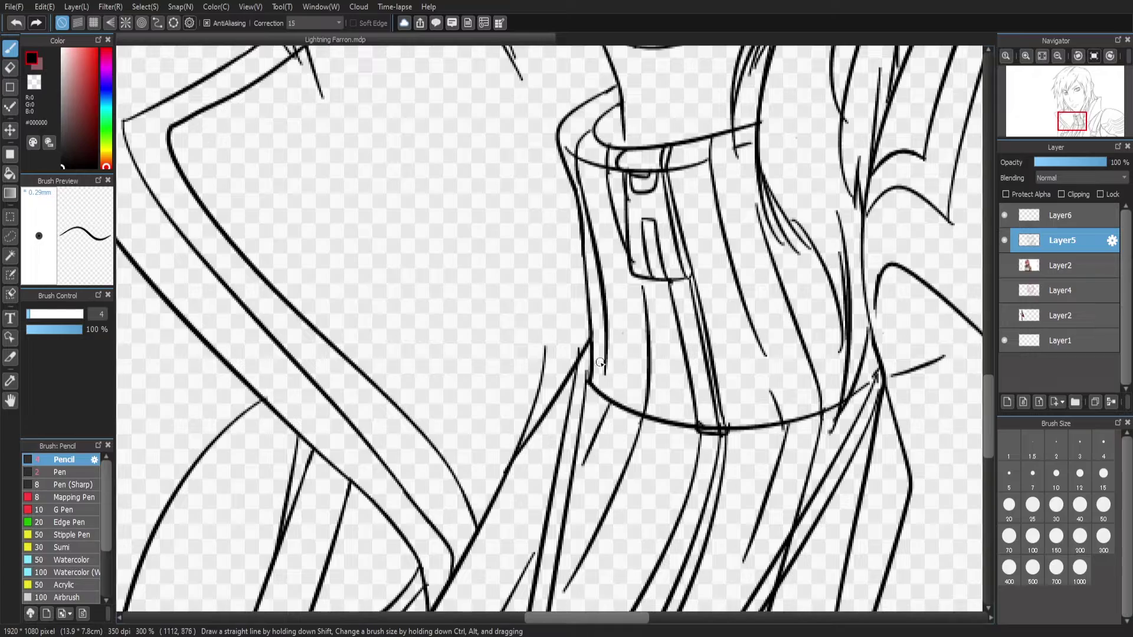
key(e)
Show the reference layer and clean the overshooting ends of the shoulder armour's band lines along its lower outline
click(1058, 55)
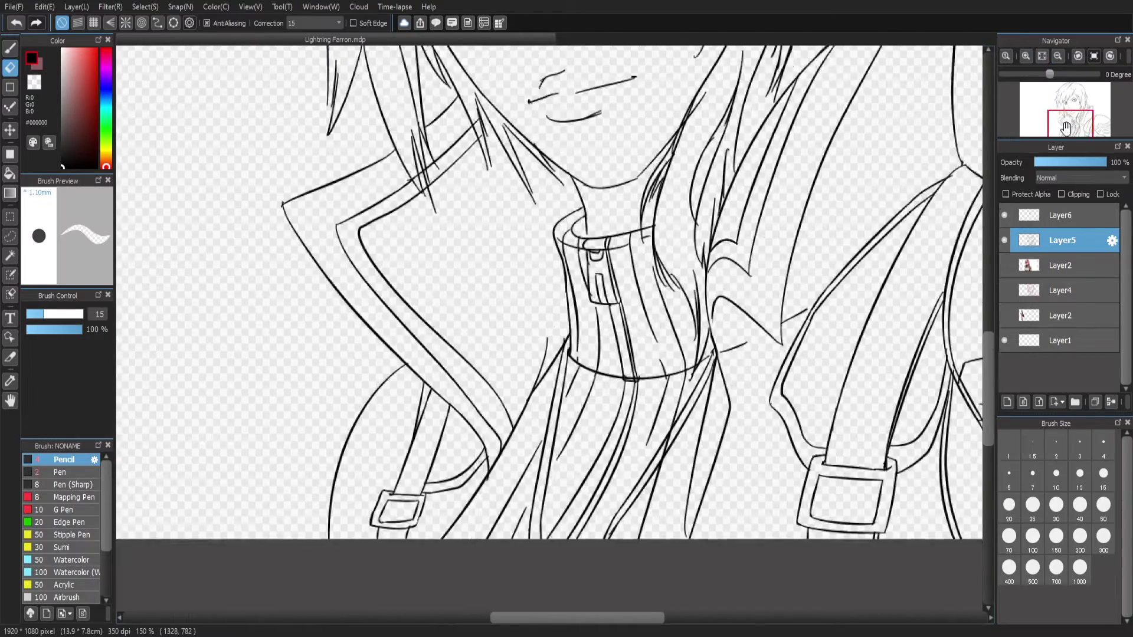
mouse_move(1072, 123)
mouse_down()
mouse_move(1080, 136)
mouse_move(1078, 119)
mouse_move(1088, 124)
mouse_up()
click(1004, 266)
key(b)
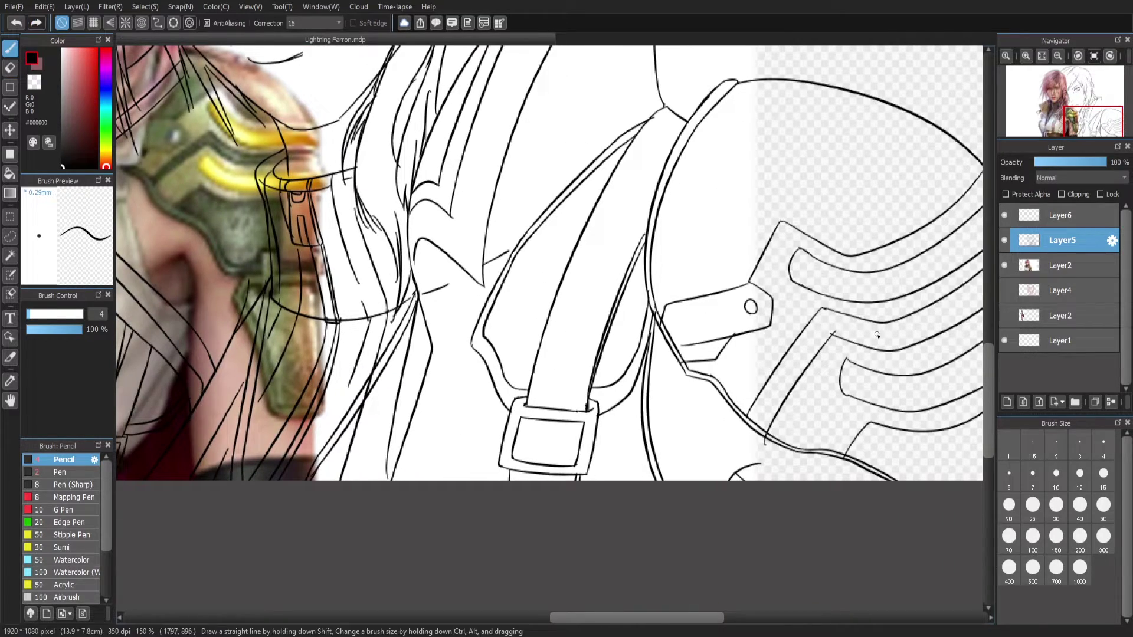
scroll(815, 300, up, 2)
key(e)
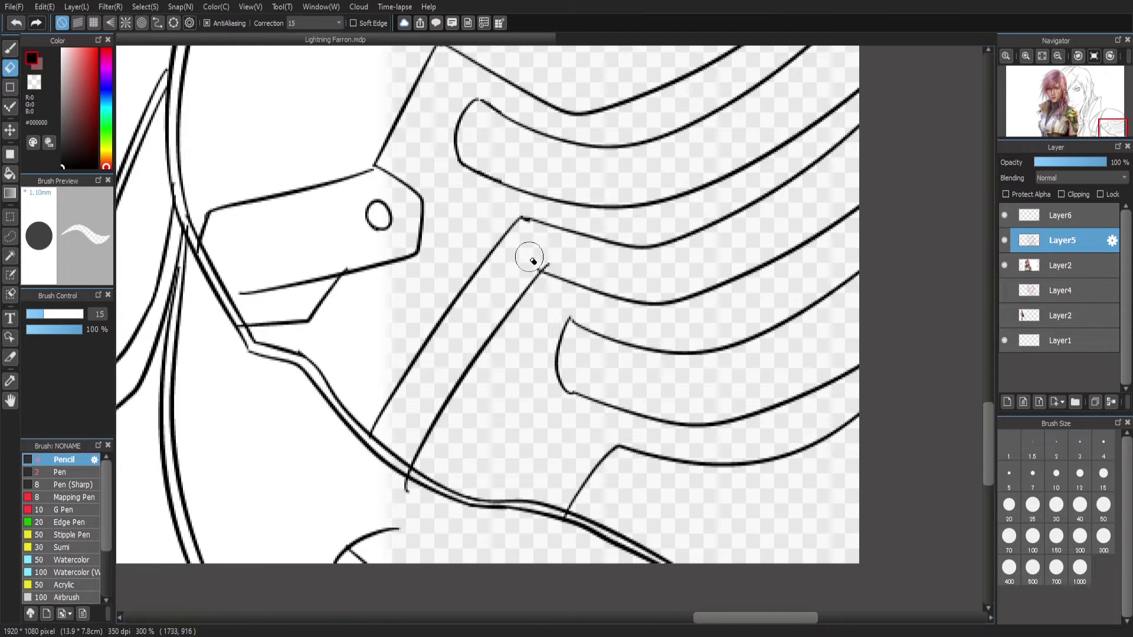
key(ctrl+Up)
drag(408, 475, 412, 493)
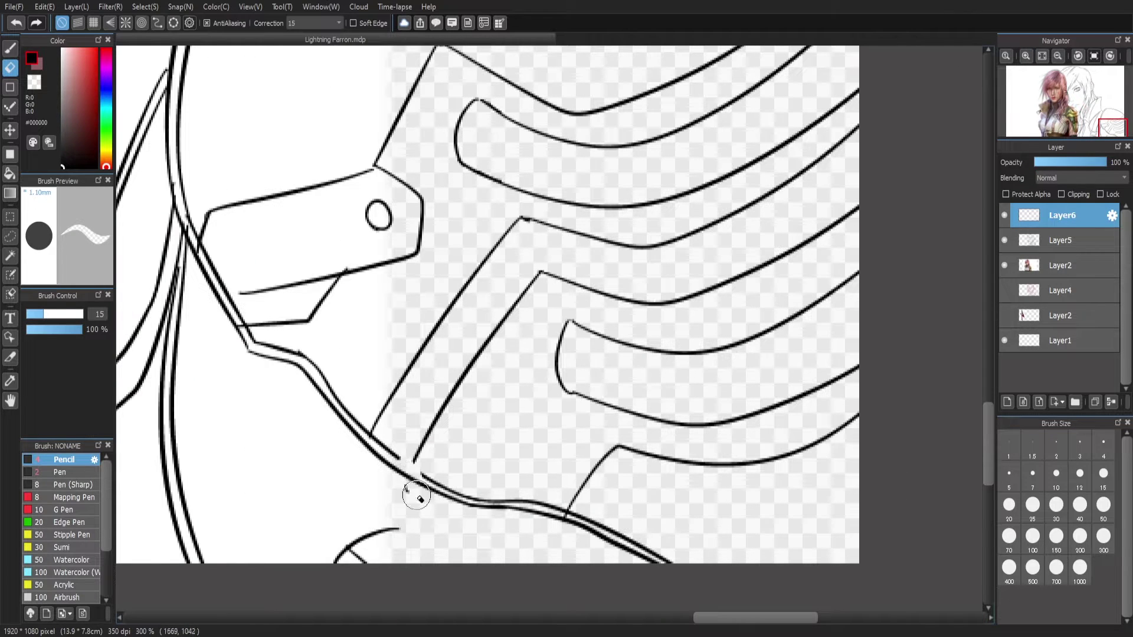
mouse_move(189, 239)
mouse_down()
mouse_move(167, 185)
mouse_move(192, 228)
mouse_move(176, 164)
mouse_up()
Reduce the eraser to 3 px, trim the stray line end under the armour's riveted tab, and close the tab's lower edge
key(bracketleft)
key(bracketleft)
key(bracketleft)
key(bracketleft)
key(bracketleft)
key(bracketleft)
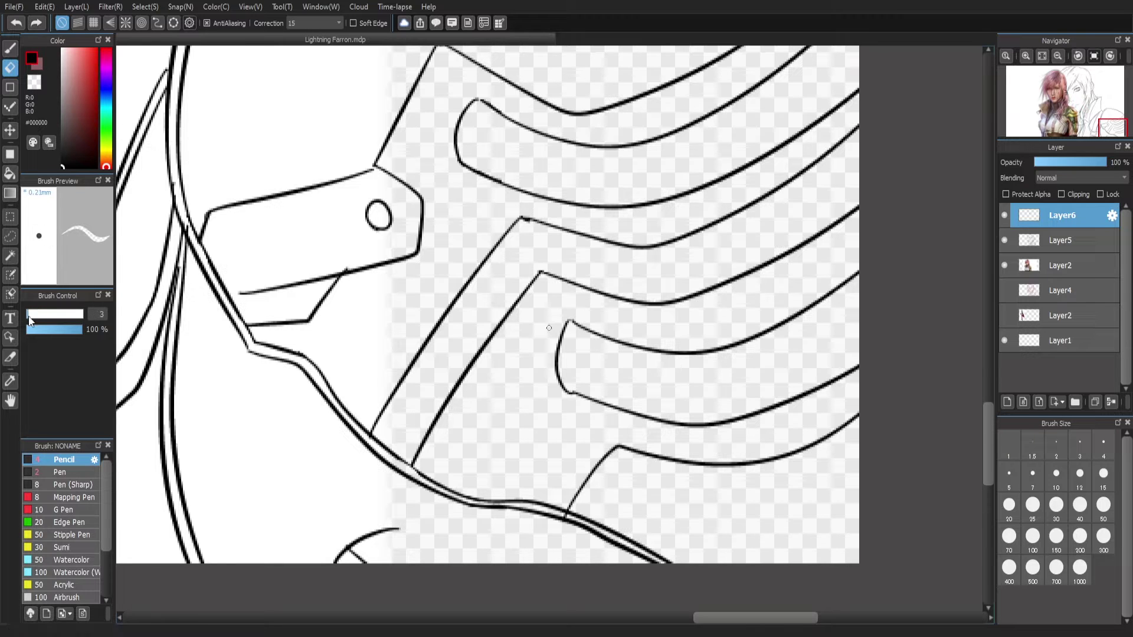
key(ctrl+Down)
drag(348, 268, 341, 274)
key(ctrl+Up)
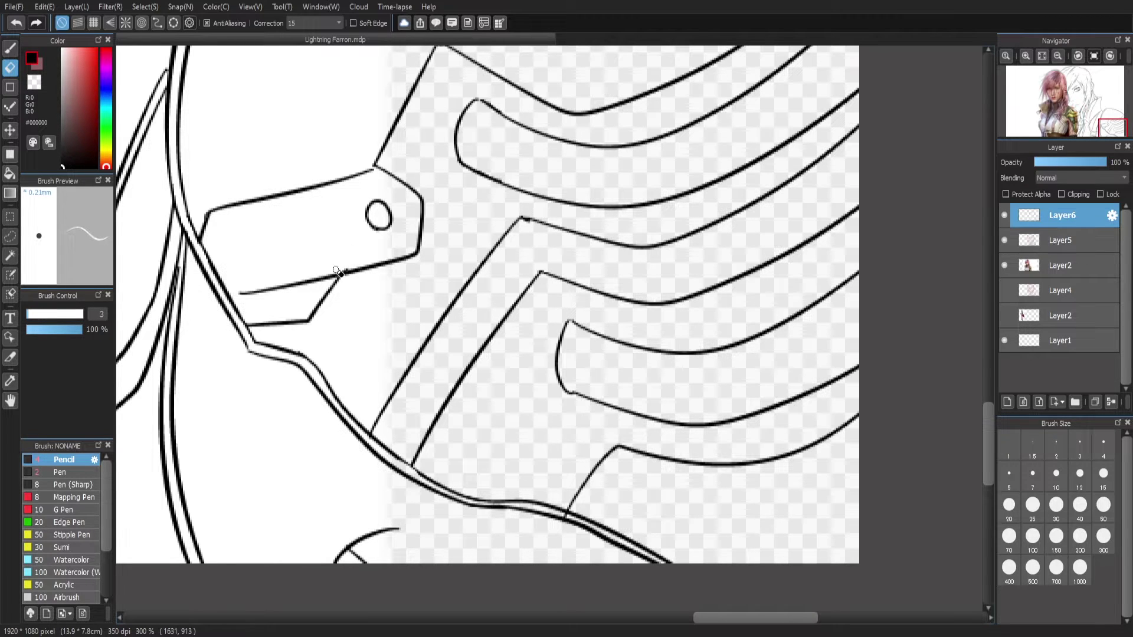
key(b)
key(e)
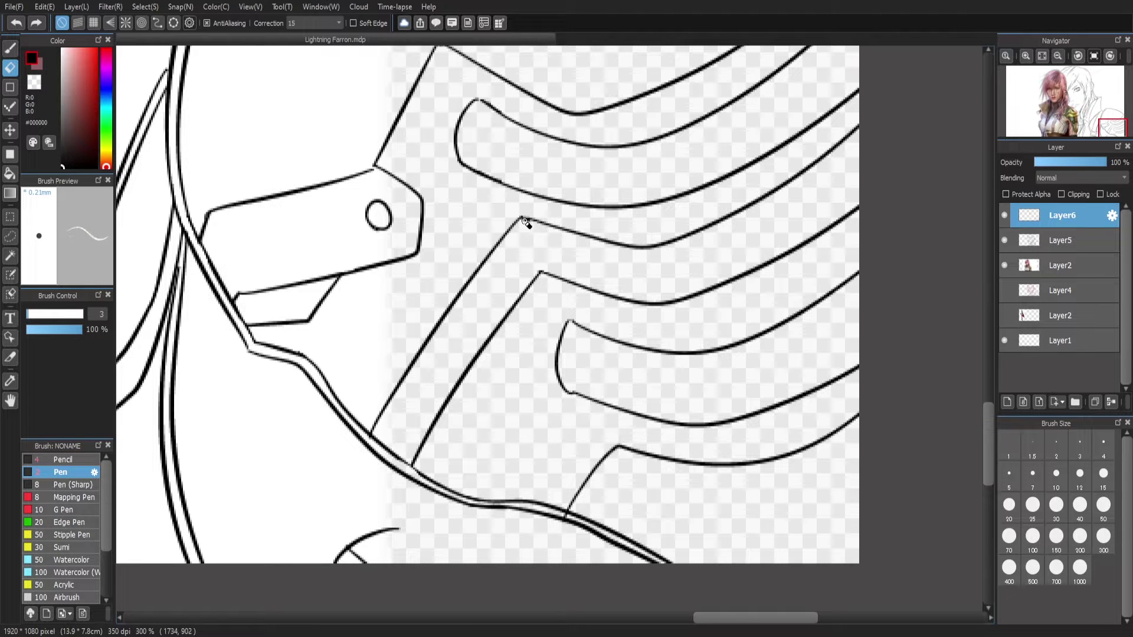
key(ctrl+Down)
key(ctrl+minus)
key(ctrl+minus)
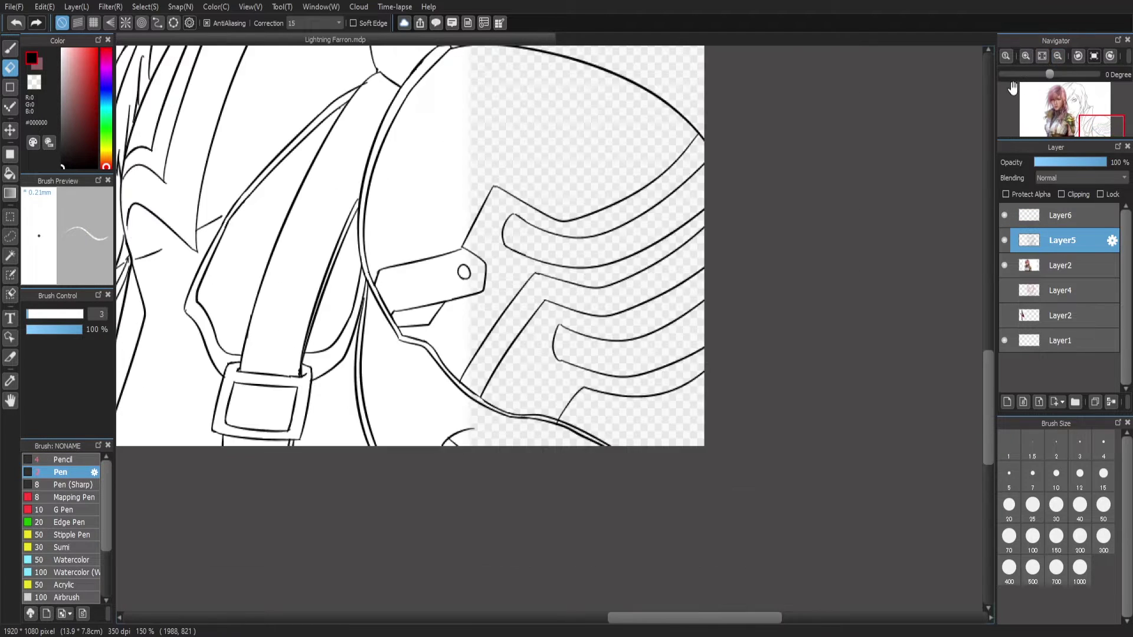
Hide the reference layer, clean up the crossing strand lines on the chest, and add short detail strokes to the hair
click(1004, 266)
key(ctrl+plus)
key(ctrl+plus)
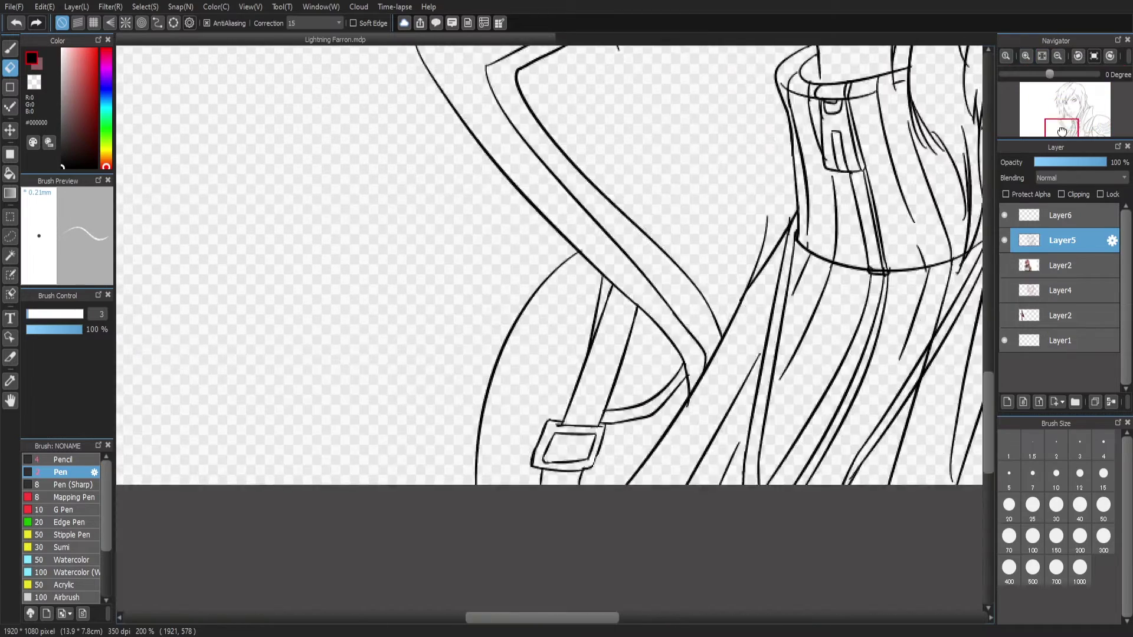
scroll(467, 221, down, 5)
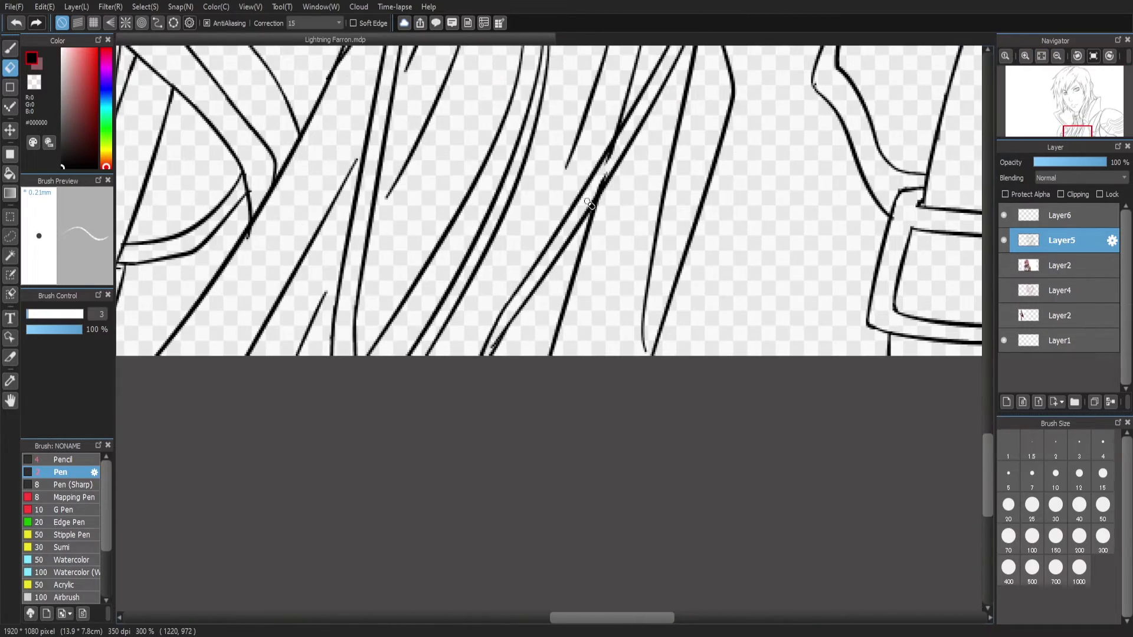
drag(621, 146, 605, 163)
key(ctrl+0)
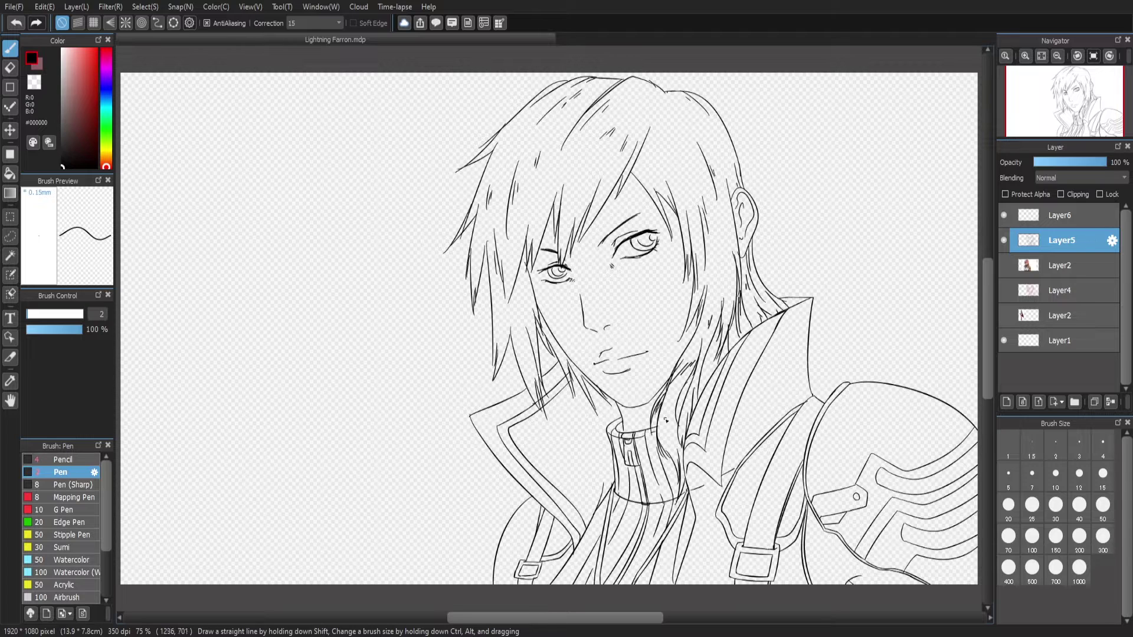
drag(683, 177, 680, 197)
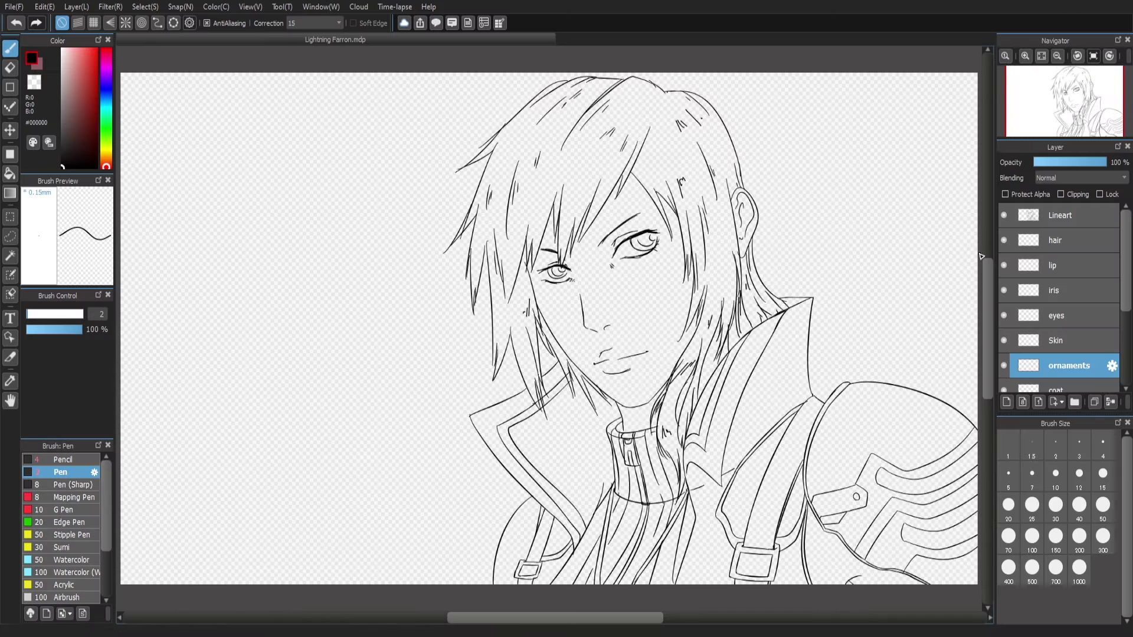
On the Skin layer, paint the face's outer edges and the skin between the fringe strands in #E2BBB7 with a 28 px pen
click(1056, 341)
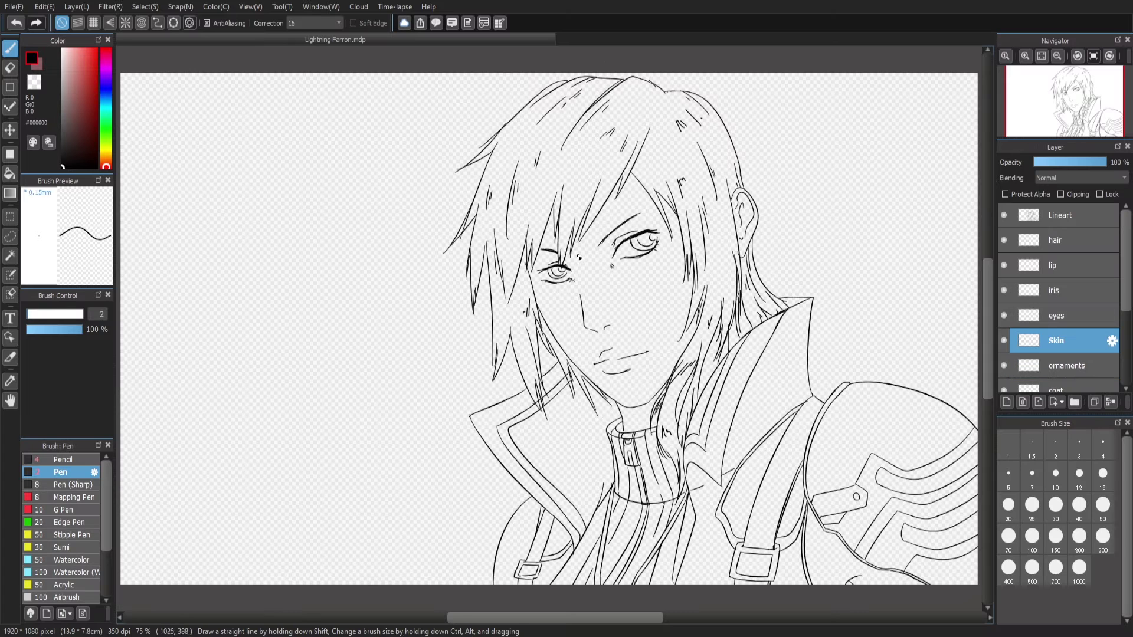
click(66, 57)
click(68, 62)
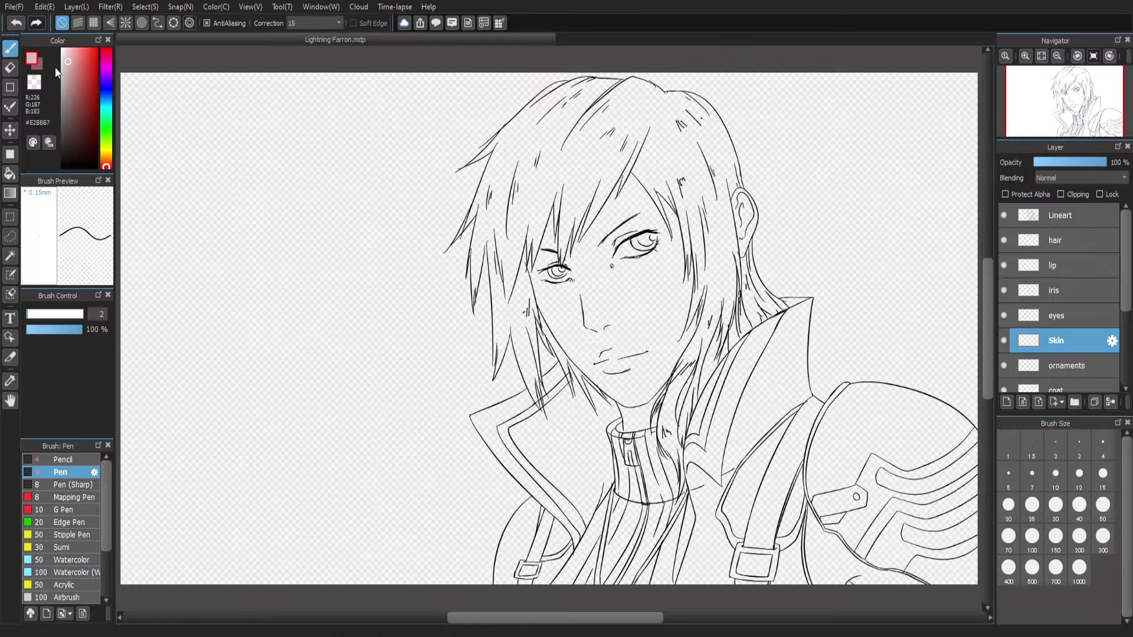
drag(62, 314, 56, 314)
scroll(566, 265, up, 2)
mouse_move(574, 268)
mouse_down()
mouse_move(538, 269)
mouse_move(510, 179)
mouse_move(560, 150)
mouse_move(546, 179)
mouse_move(620, 150)
mouse_move(603, 252)
mouse_move(559, 308)
mouse_move(613, 396)
mouse_move(761, 525)
mouse_up()
scroll(558, 308, up, 1)
key(ctrl+z)
mouse_move(696, 493)
mouse_down()
mouse_move(773, 522)
mouse_move(833, 479)
mouse_move(882, 404)
mouse_up()
drag(876, 387, 932, 316)
scroll(882, 400, up, 2)
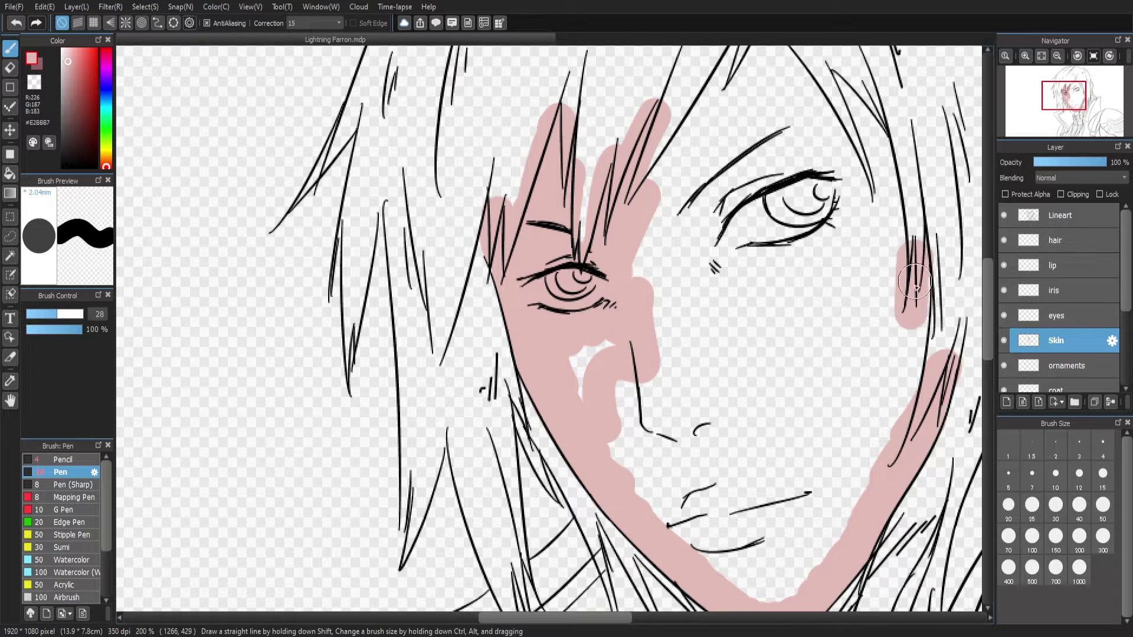
Fill the rest of the face and the front of the neck with the same skin colour
drag(914, 236, 891, 437)
scroll(891, 437, up, 3)
mouse_move(831, 206)
mouse_down()
mouse_move(885, 388)
mouse_move(738, 205)
mouse_move(579, 485)
mouse_up()
mouse_move(690, 230)
mouse_down()
mouse_move(824, 328)
mouse_move(877, 430)
mouse_move(771, 525)
mouse_move(679, 460)
mouse_move(830, 331)
mouse_move(835, 274)
mouse_move(838, 295)
mouse_up()
scroll(877, 418, down, 1)
scroll(988, 306, down, 3)
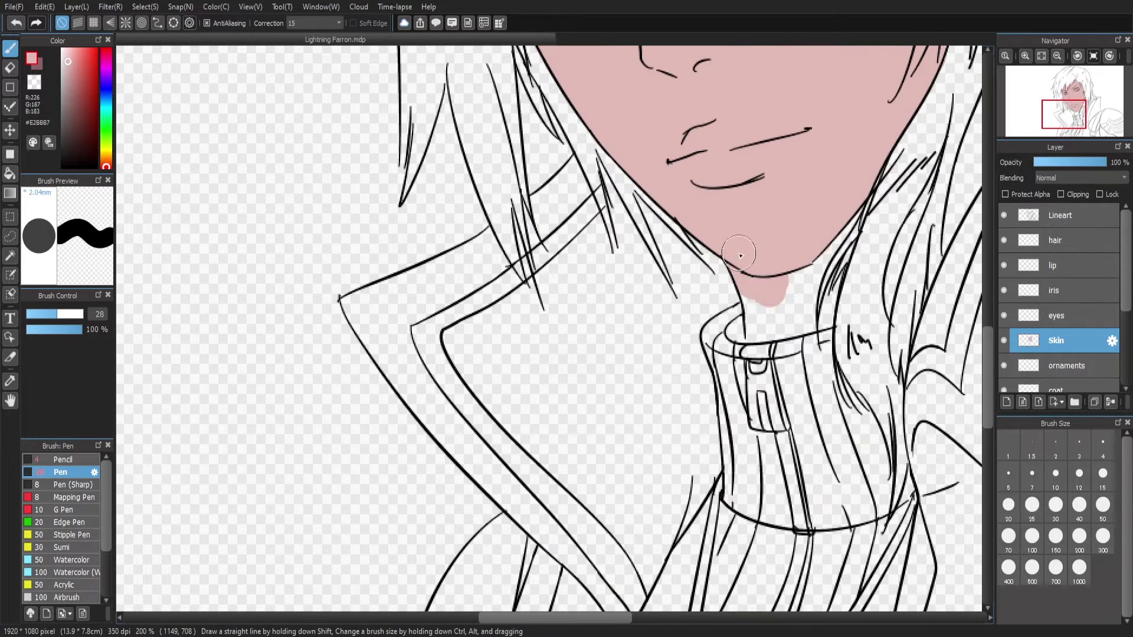
mouse_move(743, 307)
mouse_down()
mouse_move(814, 277)
mouse_move(849, 201)
mouse_move(826, 337)
mouse_up()
Paint the exposed upper arm below the shoulder armour in the skin colour, and switch to the hair layer
click(1076, 128)
drag(1076, 129, 1100, 128)
mouse_move(525, 284)
mouse_down()
mouse_move(523, 374)
mouse_move(507, 156)
mouse_move(598, 342)
mouse_move(688, 354)
mouse_move(804, 392)
mouse_up()
click(1057, 55)
click(1025, 56)
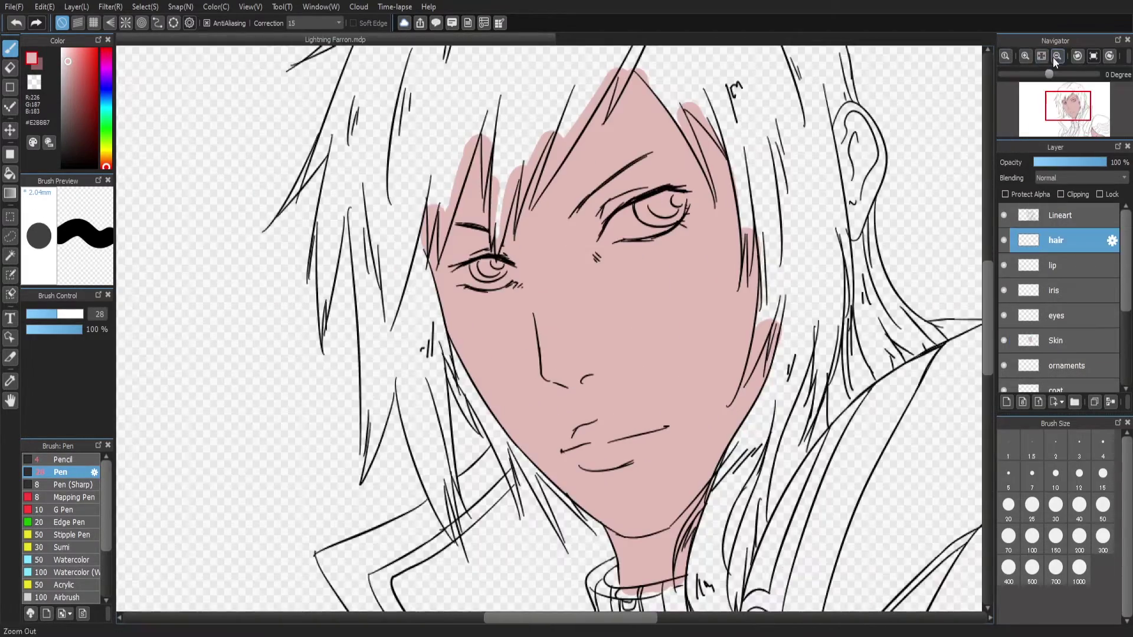
Choose the light pink #F4B6DE as the hair colour and show the reference layer
click(1041, 55)
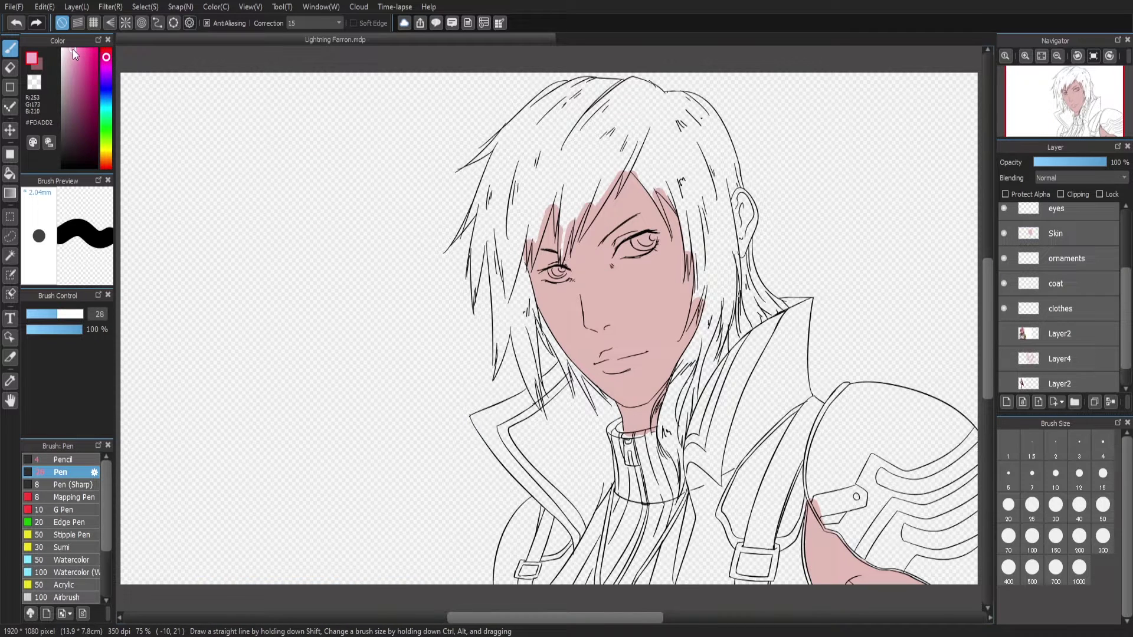
click(74, 51)
click(106, 169)
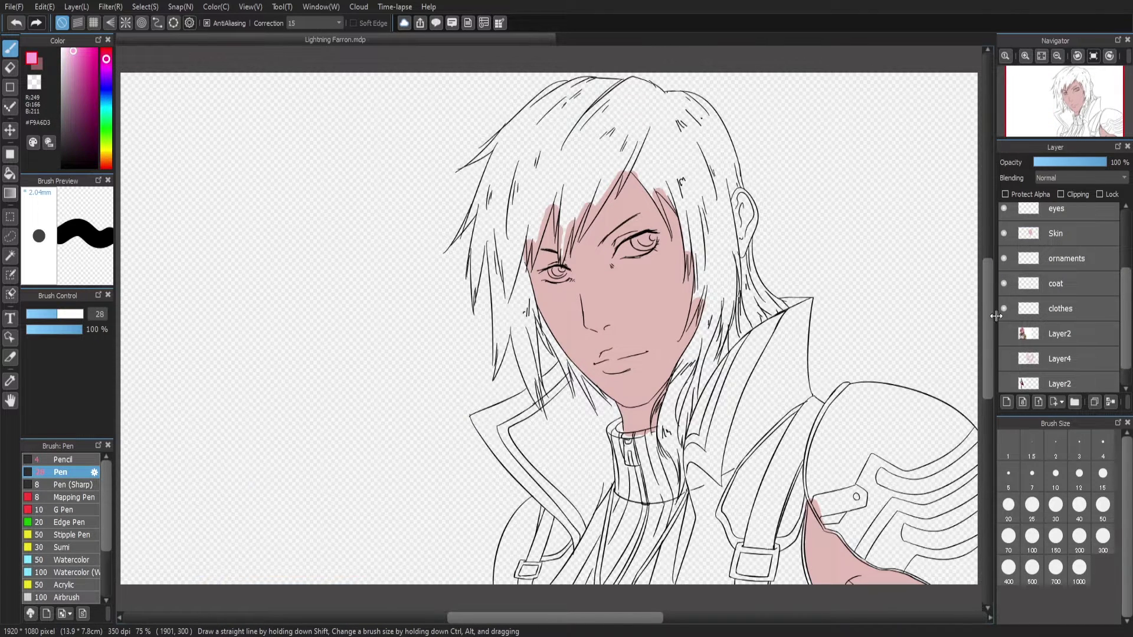
click(106, 60)
click(71, 53)
click(1003, 334)
Undo a trial stroke and paint the hair strands hanging beside the cheek and jaw in the light pink
drag(449, 171, 419, 212)
key(ctrl+z)
click(1025, 55)
mouse_move(501, 254)
mouse_down()
mouse_move(672, 537)
mouse_move(504, 394)
mouse_move(520, 531)
mouse_move(460, 307)
mouse_move(435, 286)
mouse_up()
key(ctrl+plus)
scroll(401, 252, up, 3)
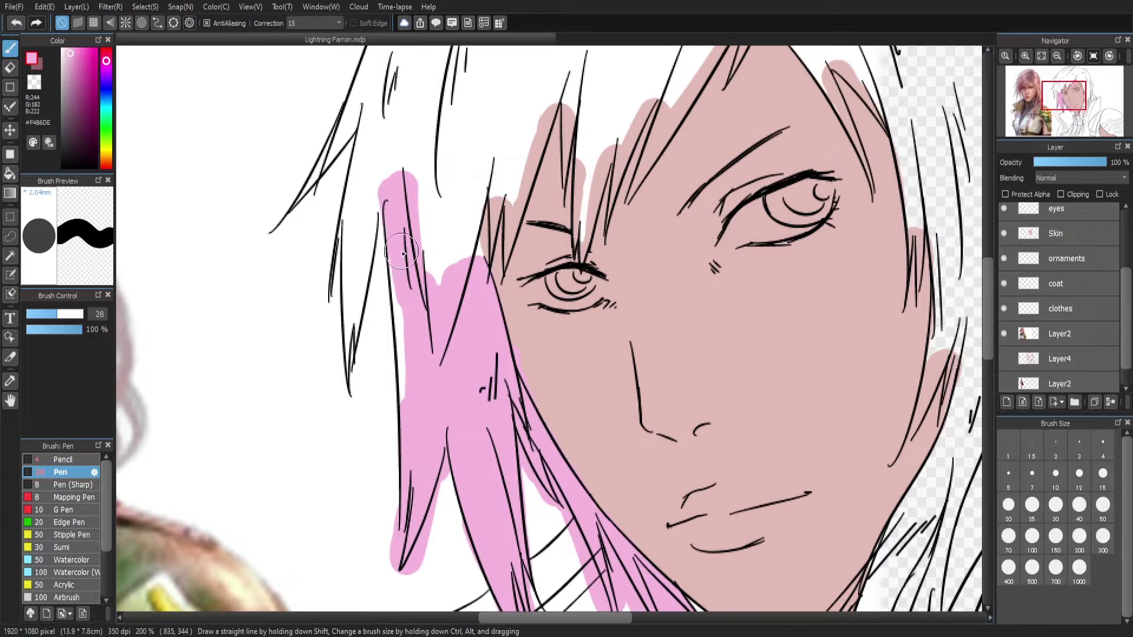
Paint the outer hair strands on the reference-facing side in light pink, from the cheek up to the crown's edge
mouse_move(401, 253)
mouse_down()
mouse_move(360, 331)
mouse_move(307, 195)
mouse_up()
scroll(307, 195, up, 5)
mouse_move(354, 254)
mouse_down()
mouse_move(417, 139)
mouse_move(378, 148)
mouse_up()
key(ctrl+minus)
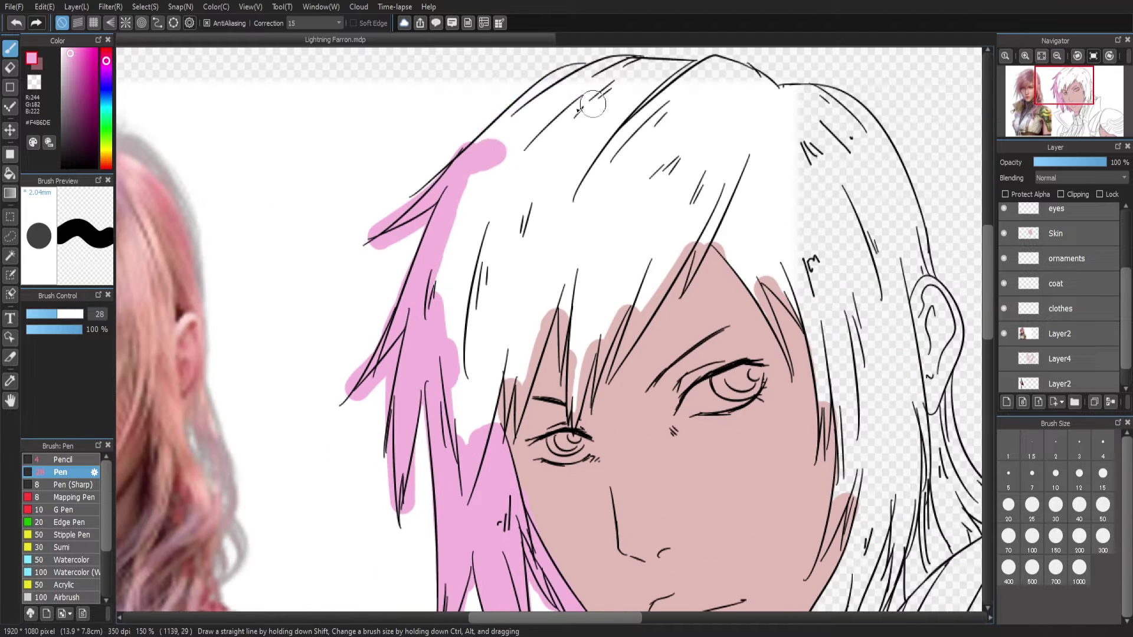
Paint a light pink band inside the hair outline, over the top of the head and down past the ear
mouse_move(475, 151)
mouse_down()
mouse_move(581, 77)
mouse_move(679, 60)
mouse_move(823, 99)
mouse_move(895, 175)
mouse_move(920, 460)
mouse_up()
scroll(920, 461, down, 3)
drag(938, 271, 955, 383)
scroll(803, 394, right, 5)
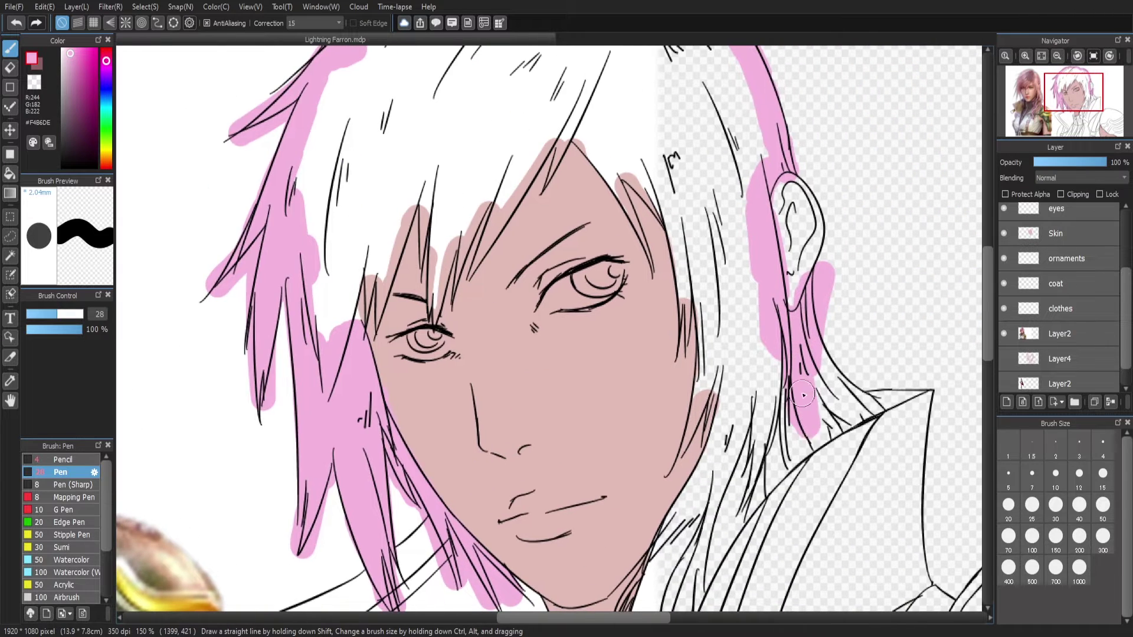
Fill the hair behind the ear and the long locks falling beside the neck and over the turtleneck with light pink
mouse_move(802, 394)
mouse_down()
mouse_move(838, 426)
mouse_move(829, 387)
mouse_up()
scroll(767, 236, down, 3)
mouse_move(767, 218)
mouse_down()
mouse_move(770, 285)
mouse_move(748, 364)
mouse_move(704, 385)
mouse_move(692, 477)
mouse_move(699, 384)
mouse_move(621, 503)
mouse_up()
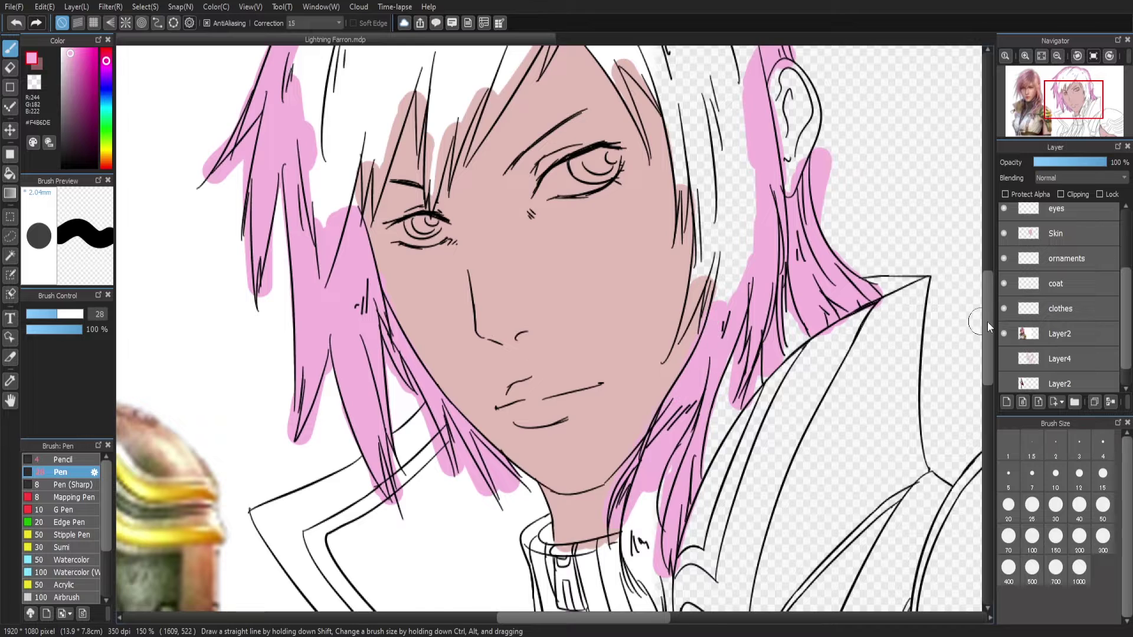
scroll(989, 328, down, 3)
drag(649, 354, 658, 539)
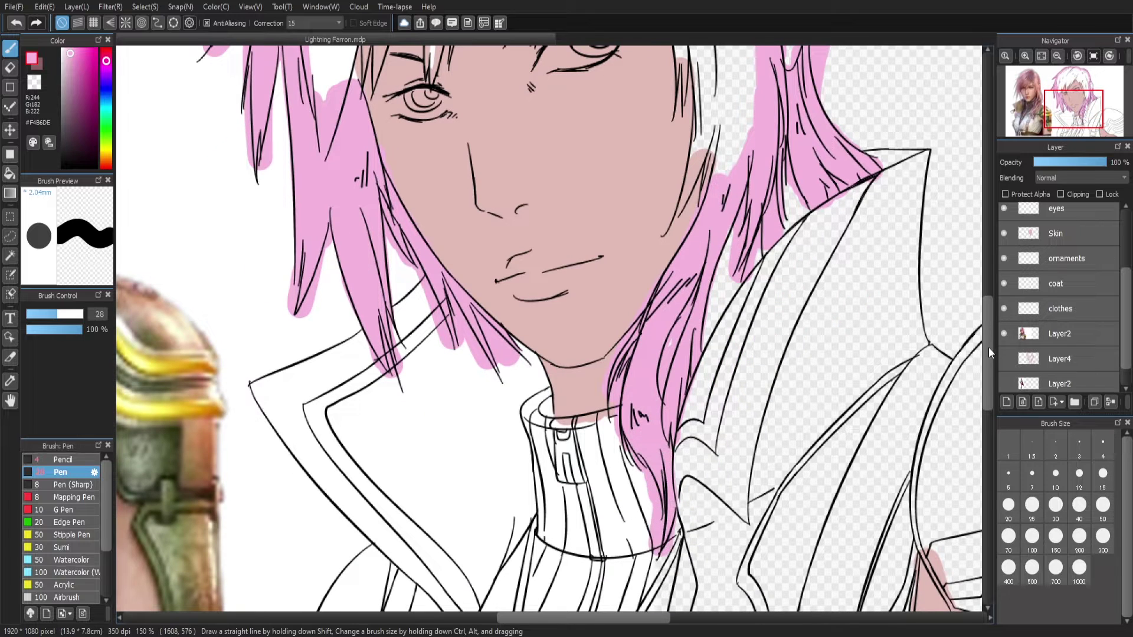
On the Skin layer, fill the neck gap between the hair and the coat collar with skin colour #E2BBB7
scroll(989, 353, up, 4)
scroll(1062, 253, up, 2)
click(1067, 295)
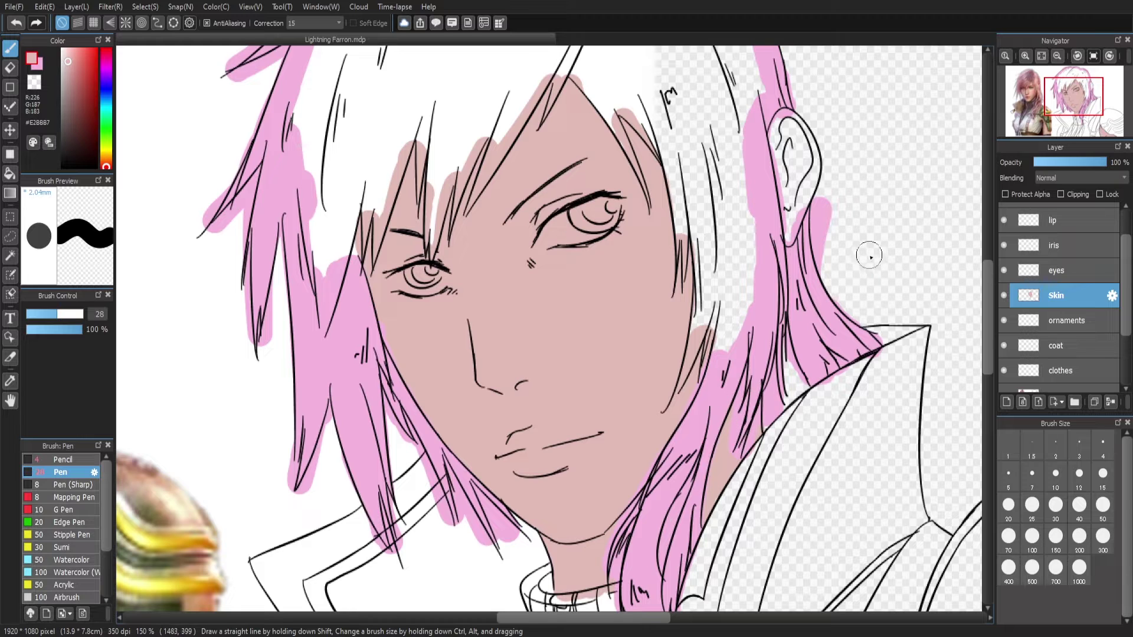
Return to the hair layer, sample the light pink, and fill the fringe and the remaining white area of the hair
scroll(1062, 265, up, 2)
click(1055, 240)
alt+click(273, 190)
mouse_move(318, 177)
mouse_down()
mouse_move(366, 165)
mouse_move(377, 189)
mouse_move(423, 179)
mouse_move(429, 258)
mouse_move(502, 118)
mouse_up()
scroll(584, 146, up, 3)
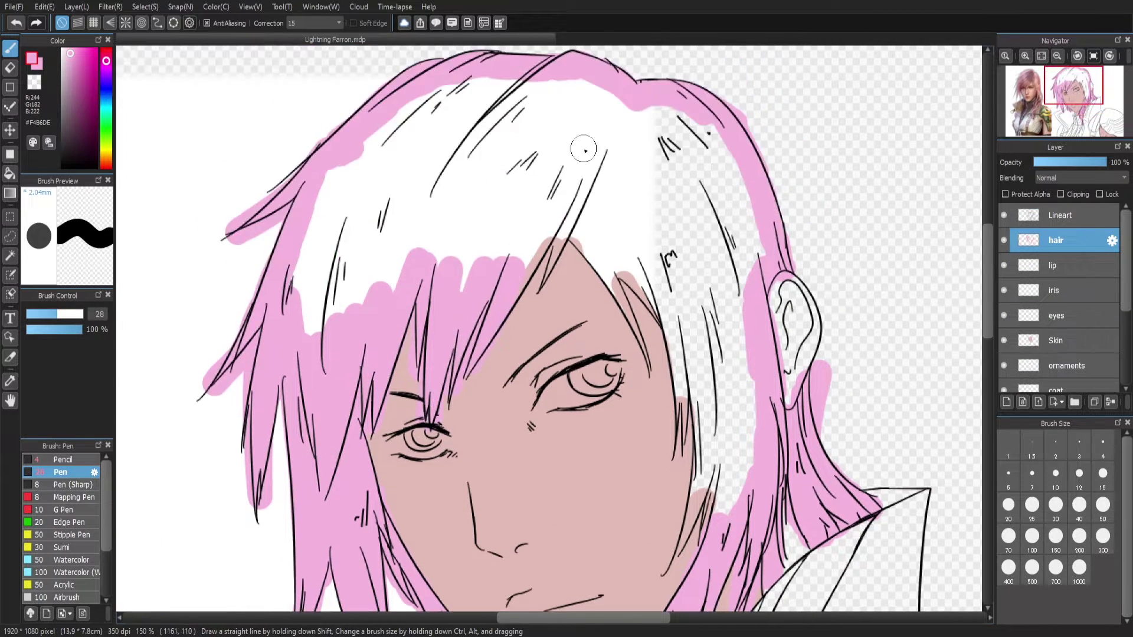
mouse_move(584, 146)
mouse_down()
mouse_move(549, 269)
mouse_move(619, 295)
mouse_move(697, 413)
mouse_move(731, 513)
mouse_move(754, 284)
mouse_move(649, 207)
mouse_move(614, 101)
mouse_move(519, 224)
mouse_move(503, 164)
mouse_move(313, 248)
mouse_move(425, 177)
mouse_move(513, 278)
mouse_up()
Erase the stray detail marks on the ear side of the hair on the Lineart layer
click(1062, 214)
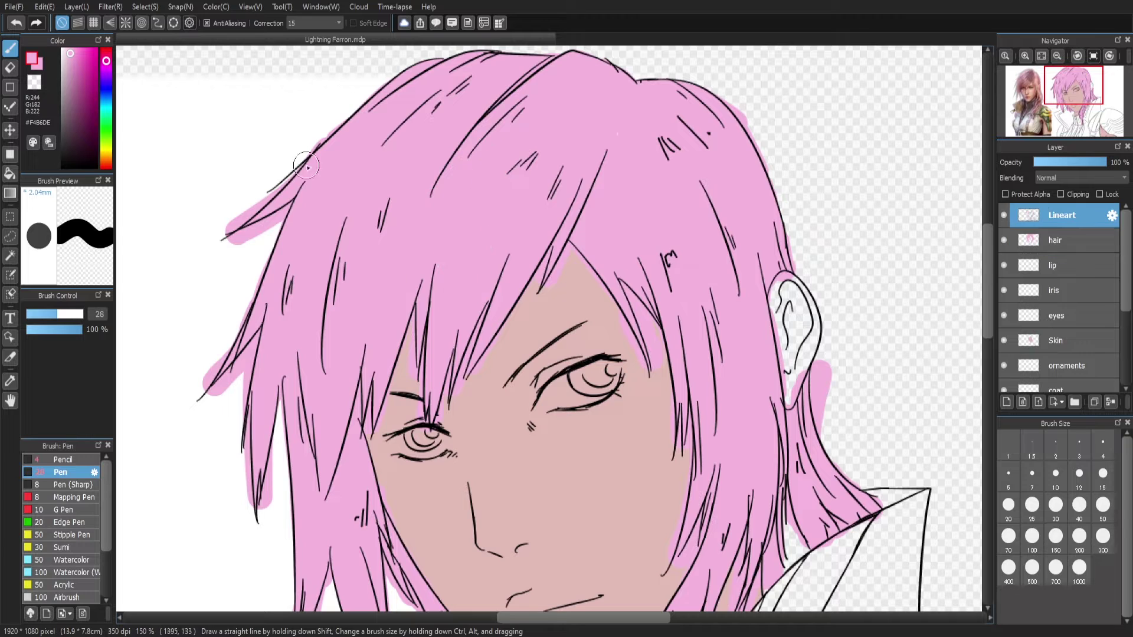
key(e)
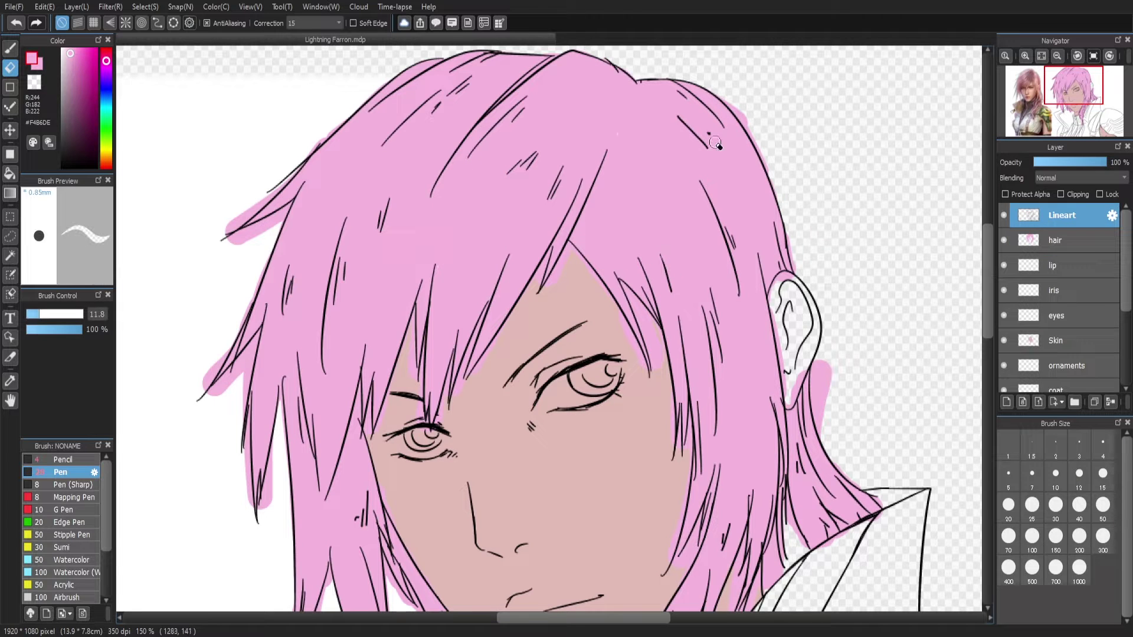
click(1057, 56)
Paint the ear on the Skin layer with the sampled skin colour
click(1056, 341)
key(b)
alt+click(714, 324)
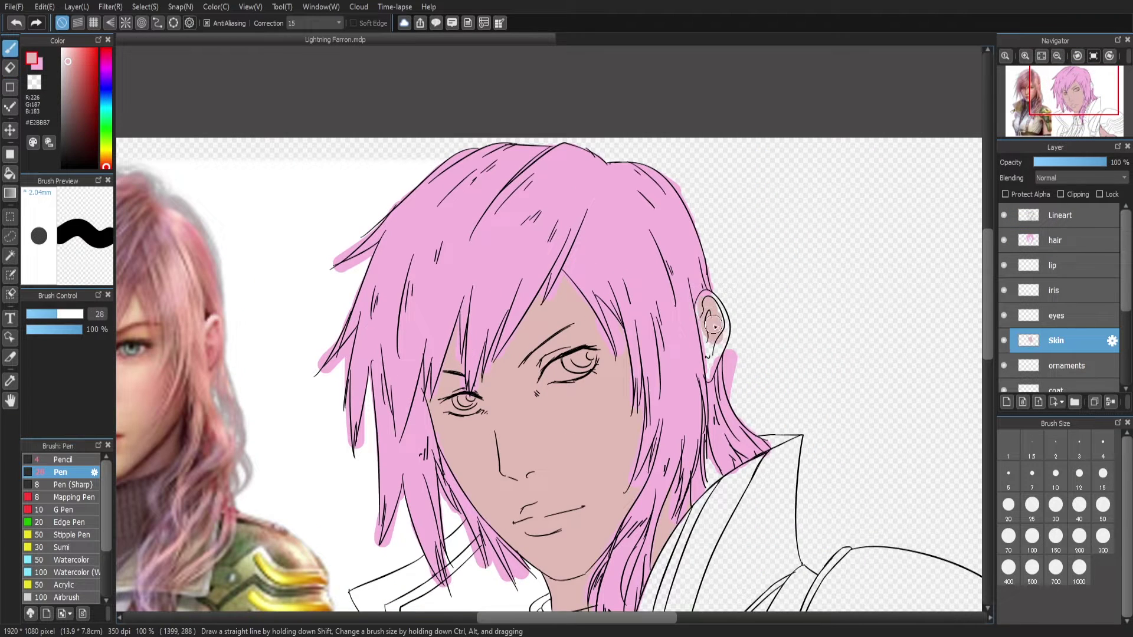
Choose the dark red #652928 and make the clothes layer active
scroll(904, 275, down, 4)
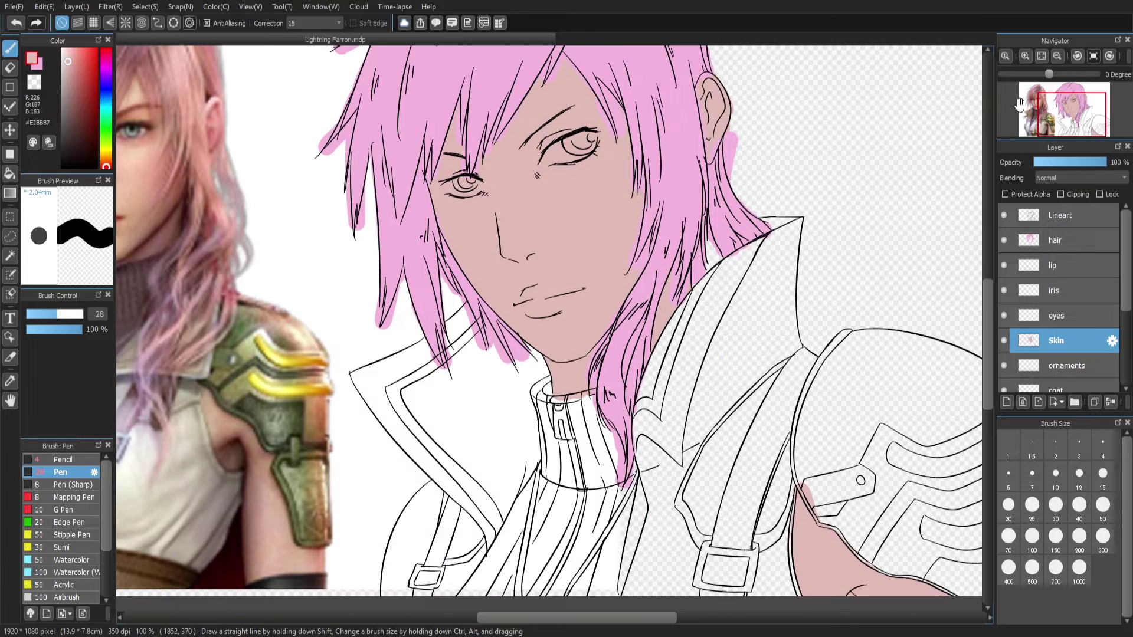
click(107, 167)
click(106, 164)
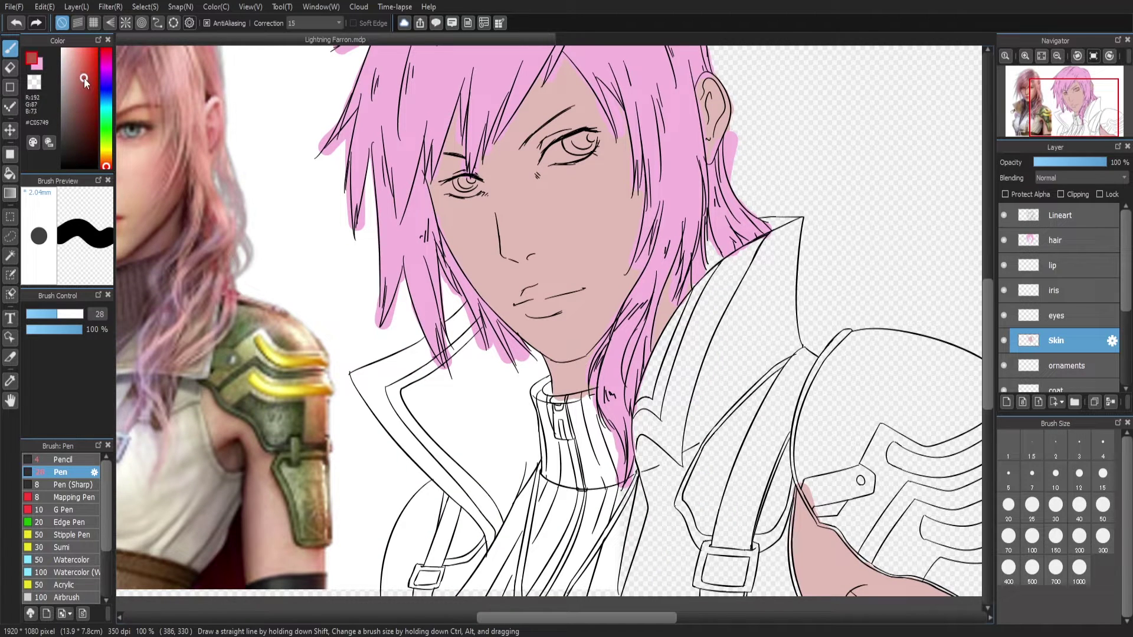
click(83, 121)
scroll(1114, 341, down, 2)
click(1062, 325)
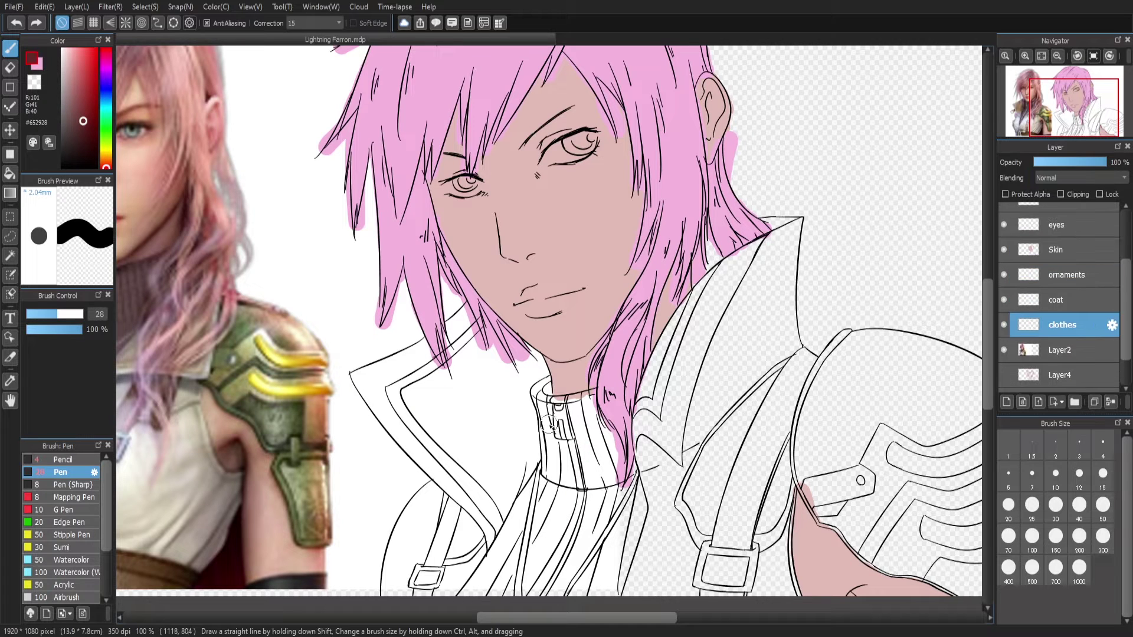
Fill the turtleneck collar and the visible sweater front with the dark red
mouse_move(538, 395)
mouse_down()
mouse_move(566, 460)
mouse_move(593, 455)
mouse_move(629, 481)
mouse_up()
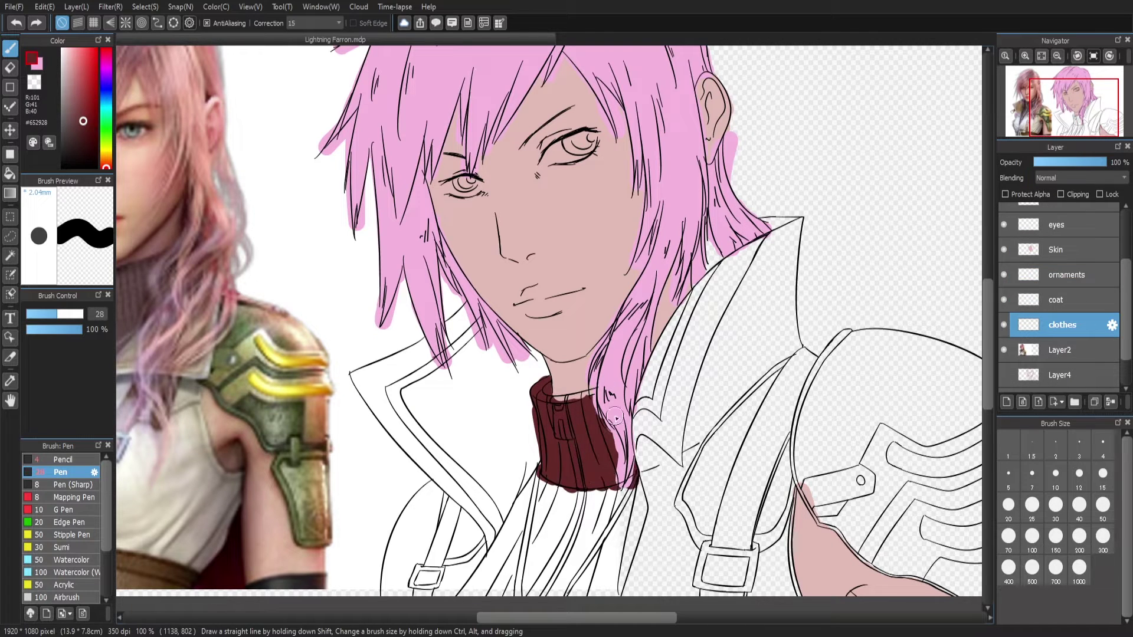
scroll(981, 416, down, 2)
scroll(981, 417, down, 3)
mouse_move(540, 321)
mouse_down()
mouse_move(462, 455)
mouse_move(506, 435)
mouse_move(588, 318)
mouse_move(617, 315)
mouse_move(639, 370)
mouse_move(599, 454)
mouse_up()
scroll(976, 301, up, 2)
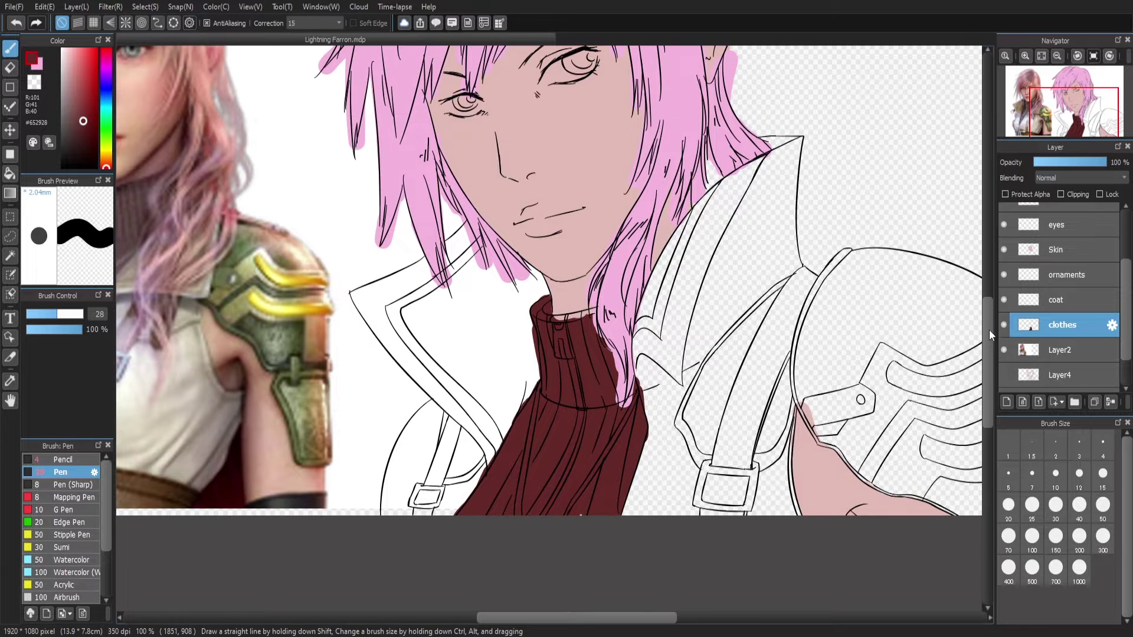
On the Lineart layer, erase stray coat lines and add short black hatch marks to the collar and shoulder armour with the size 4 Pencil
scroll(1056, 295, up, 3)
click(1062, 216)
key(e)
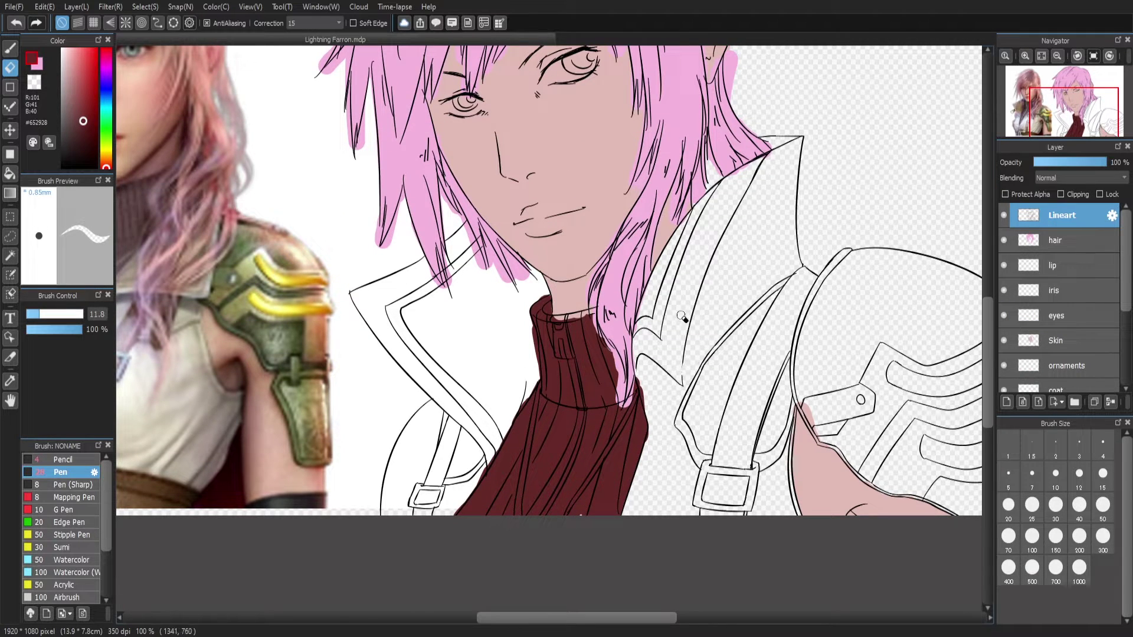
key(b)
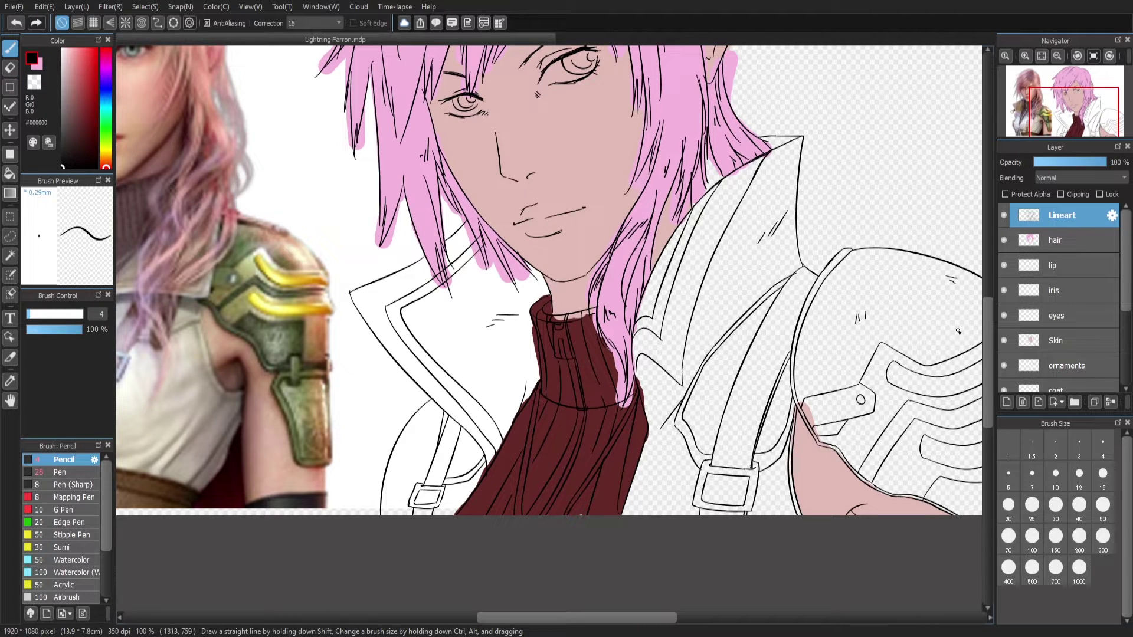
On the Skin layer, paint the bare shoulder beside the coat's narrow buckled strap in the skin colour
key(ctrl+Down)
key(alt)
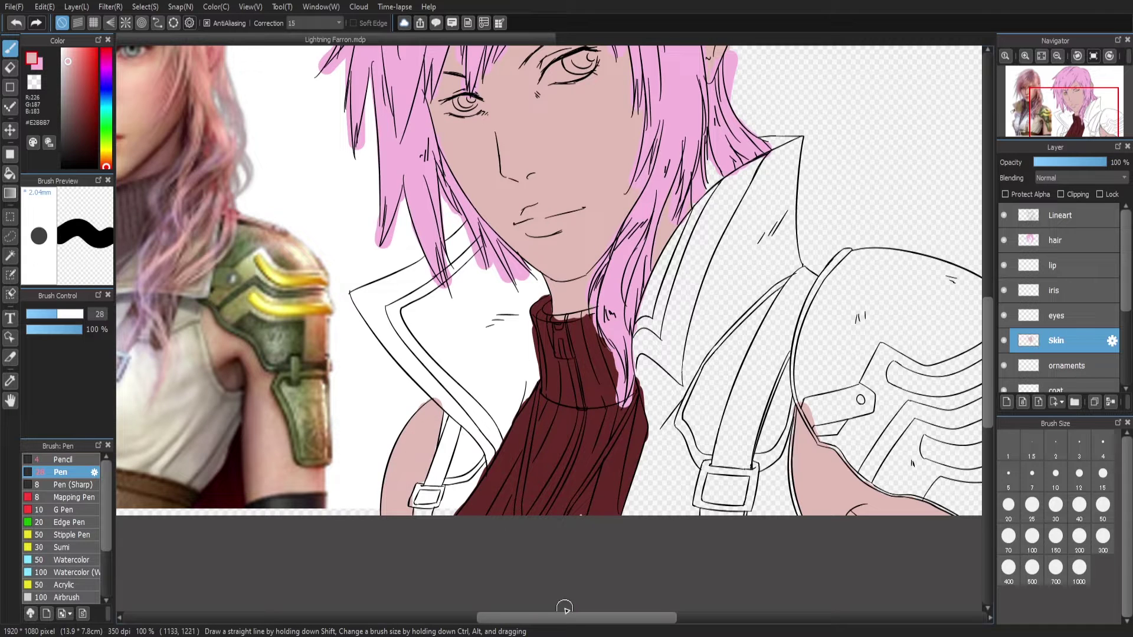
On the coat layer, choose beige #DCBAAB and fill the small coat area beside the narrow buckled strap
scroll(403, 451, left, 4)
scroll(1016, 221, down, 1)
key(ctrl+Down)
key(ctrl+Down)
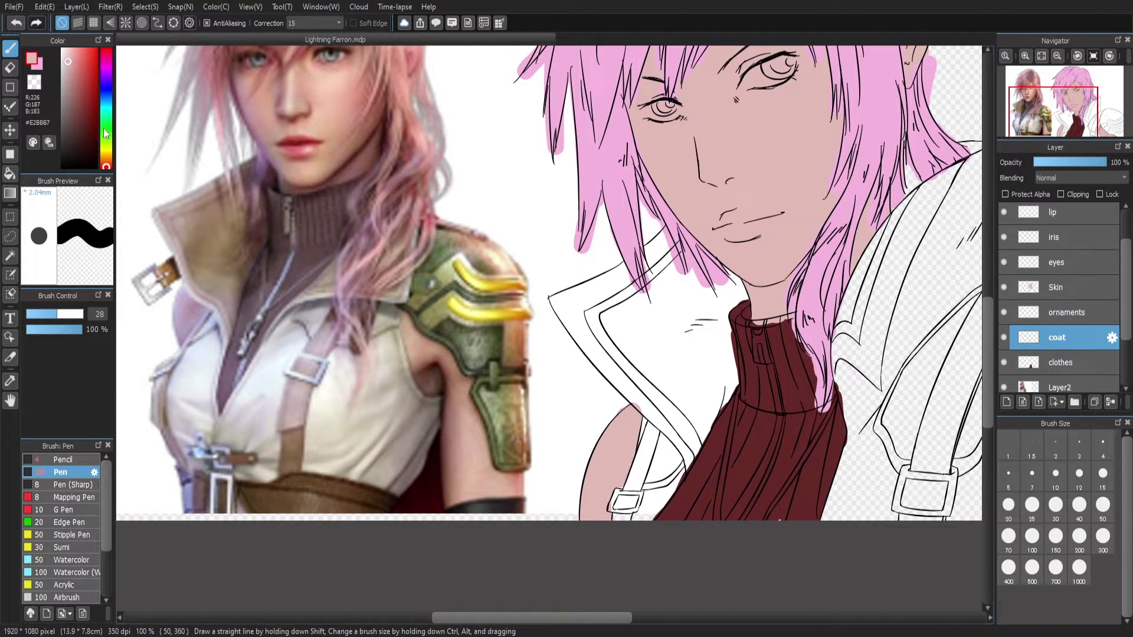
mouse_move(472, 617)
mouse_down()
mouse_move(539, 611)
mouse_move(496, 614)
mouse_up()
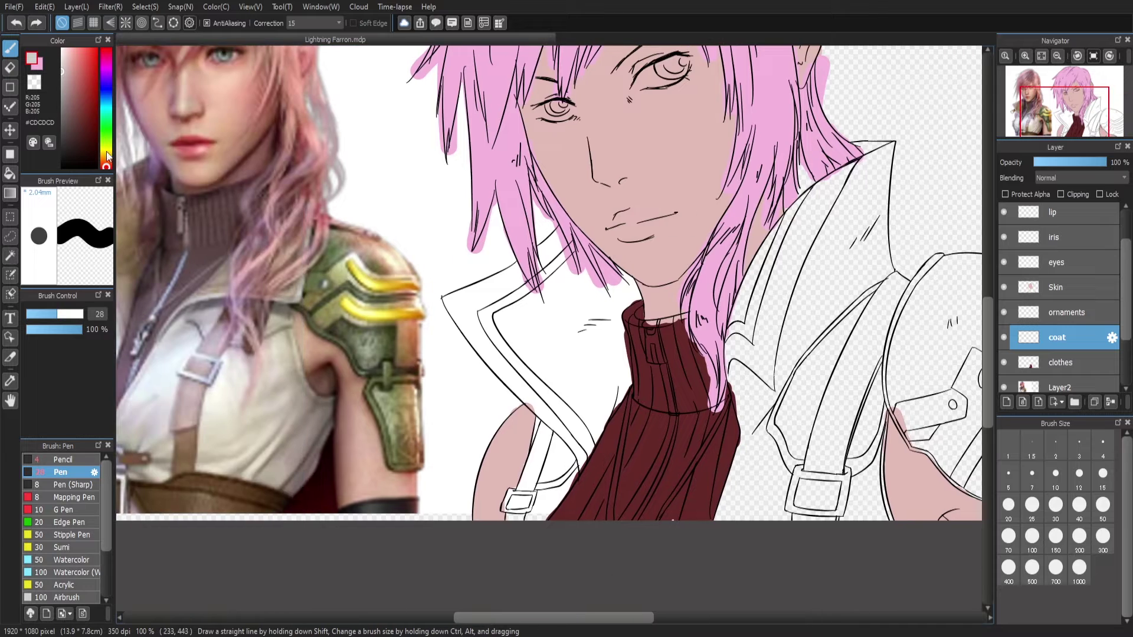
alt+click(541, 462)
mouse_move(542, 462)
mouse_down()
mouse_move(563, 472)
mouse_move(545, 502)
mouse_up()
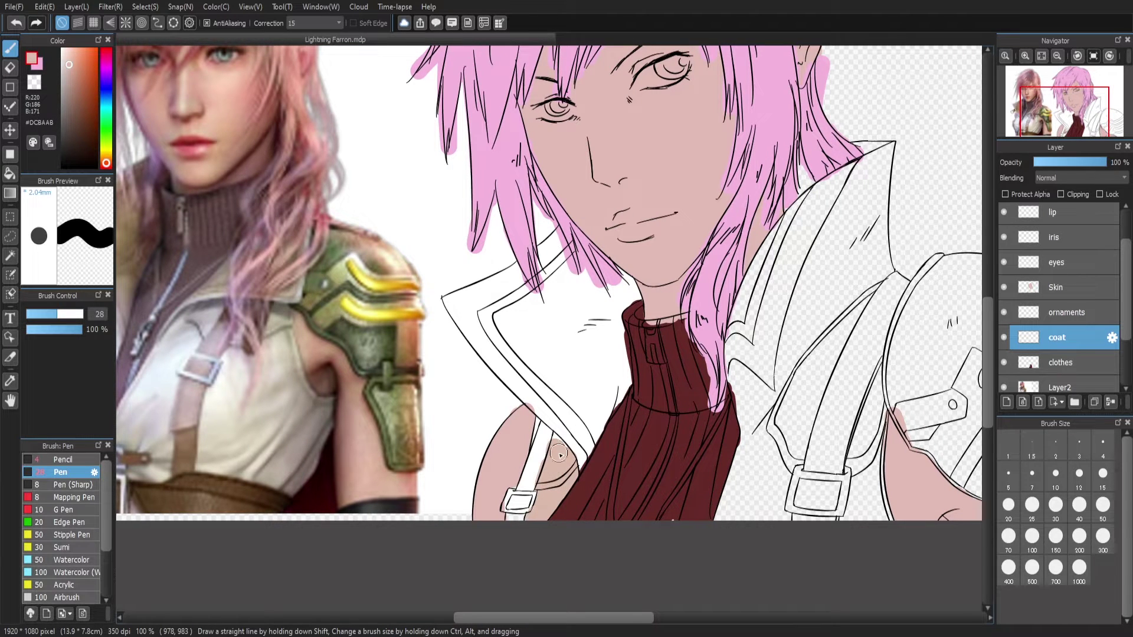
Fill both coat collar flaps, the lapels and the straps with beige, enlarging the Pen to size 44
scroll(515, 505, down, 1)
mouse_move(679, 343)
mouse_down()
mouse_move(676, 371)
mouse_move(696, 365)
mouse_move(679, 314)
mouse_up()
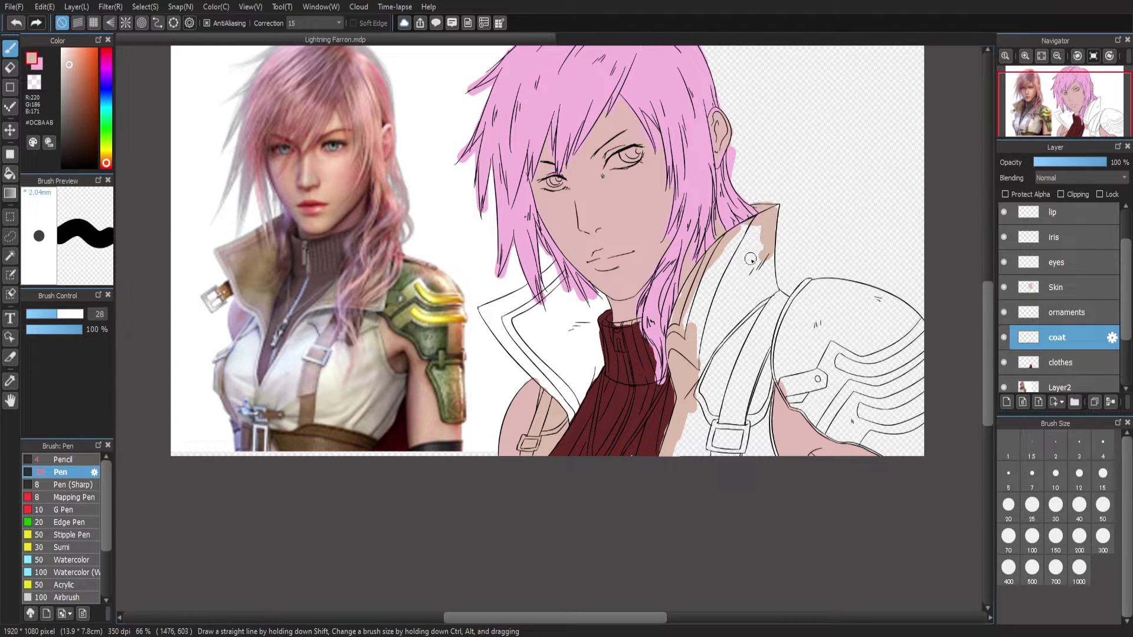
drag(772, 296, 731, 236)
mouse_move(502, 277)
mouse_down()
mouse_move(531, 330)
mouse_move(590, 301)
mouse_move(571, 379)
mouse_move(507, 304)
mouse_move(566, 274)
mouse_up()
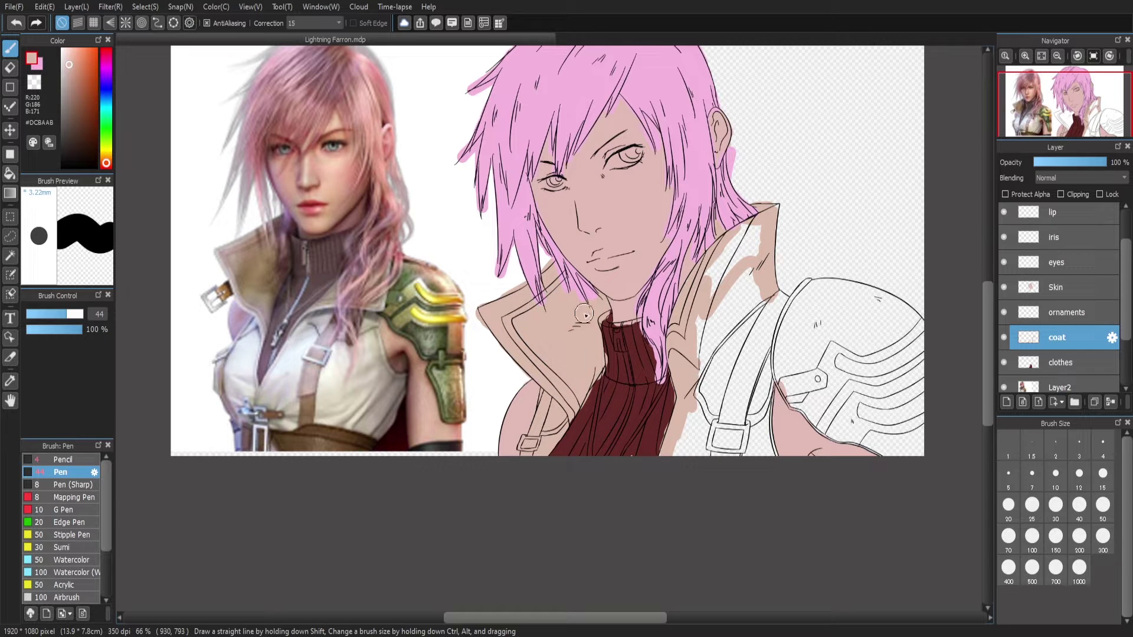
mouse_move(707, 289)
mouse_down()
mouse_move(767, 206)
mouse_move(712, 405)
mouse_move(770, 439)
mouse_move(790, 295)
mouse_up()
Add a new layer above ornaments and name it shoulderpad
click(1063, 319)
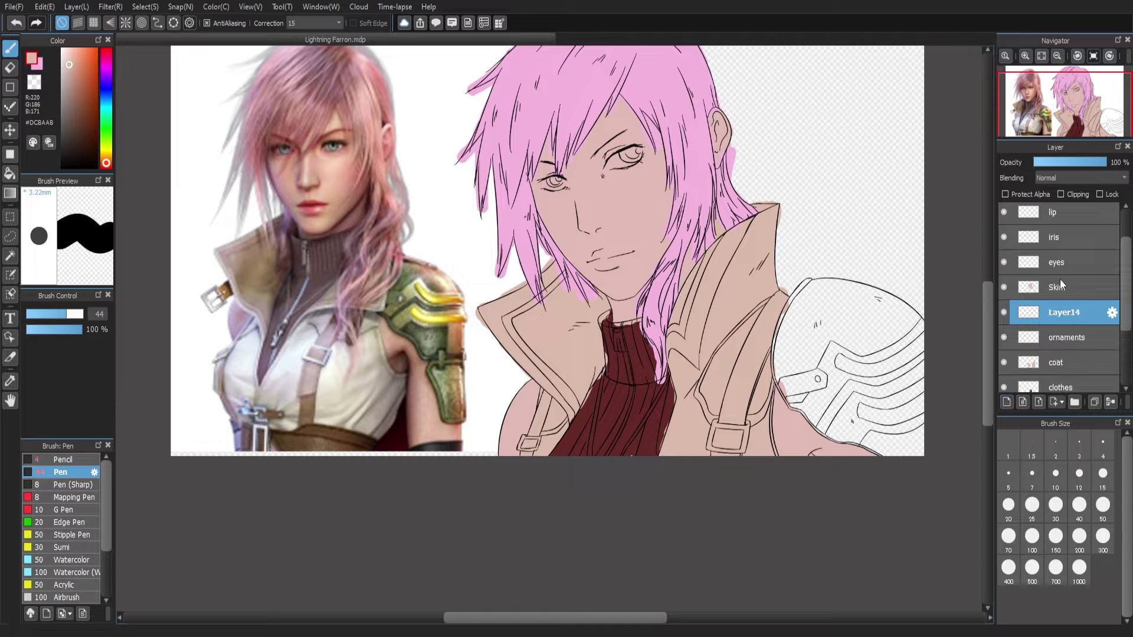
double_click(1063, 312)
text(shoulderpad)
key(Return)
click(106, 141)
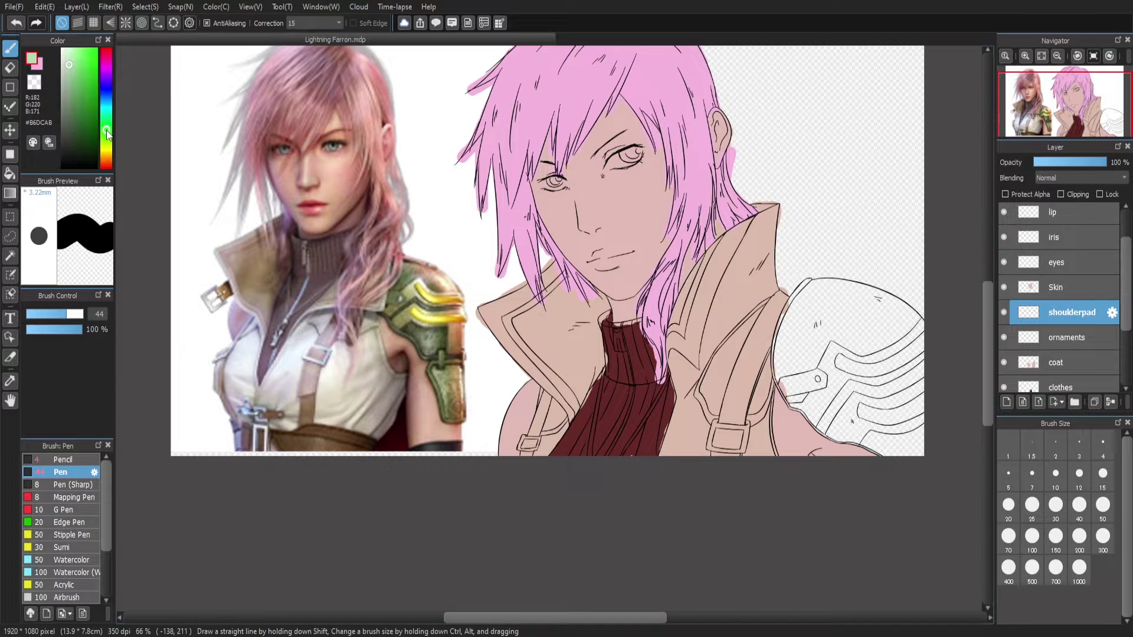
click(106, 146)
click(92, 94)
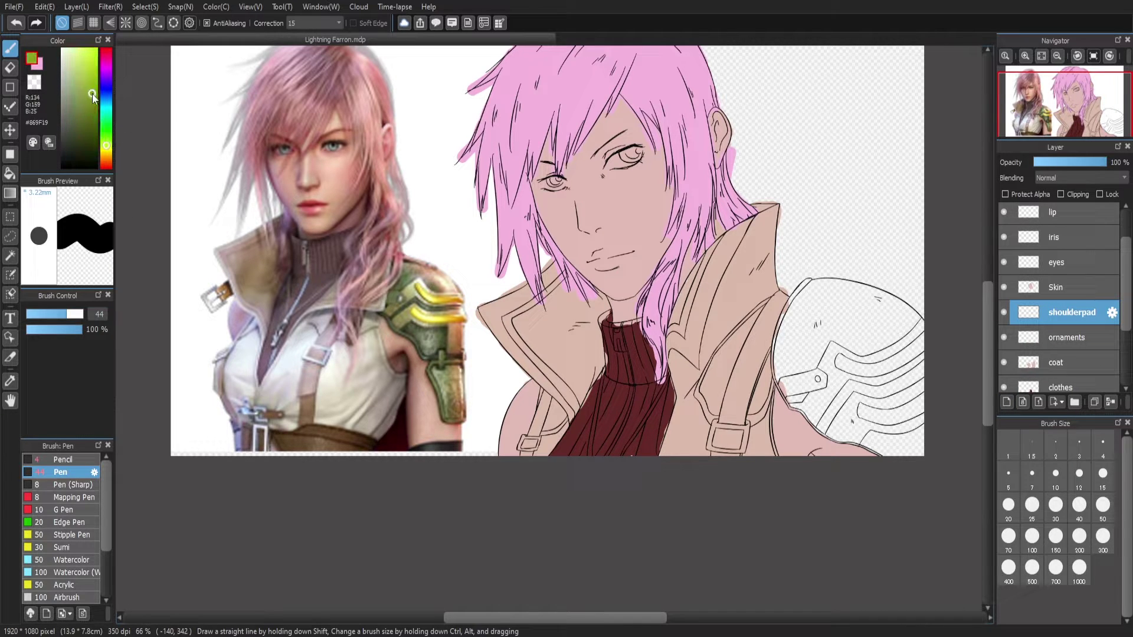
click(106, 136)
click(92, 137)
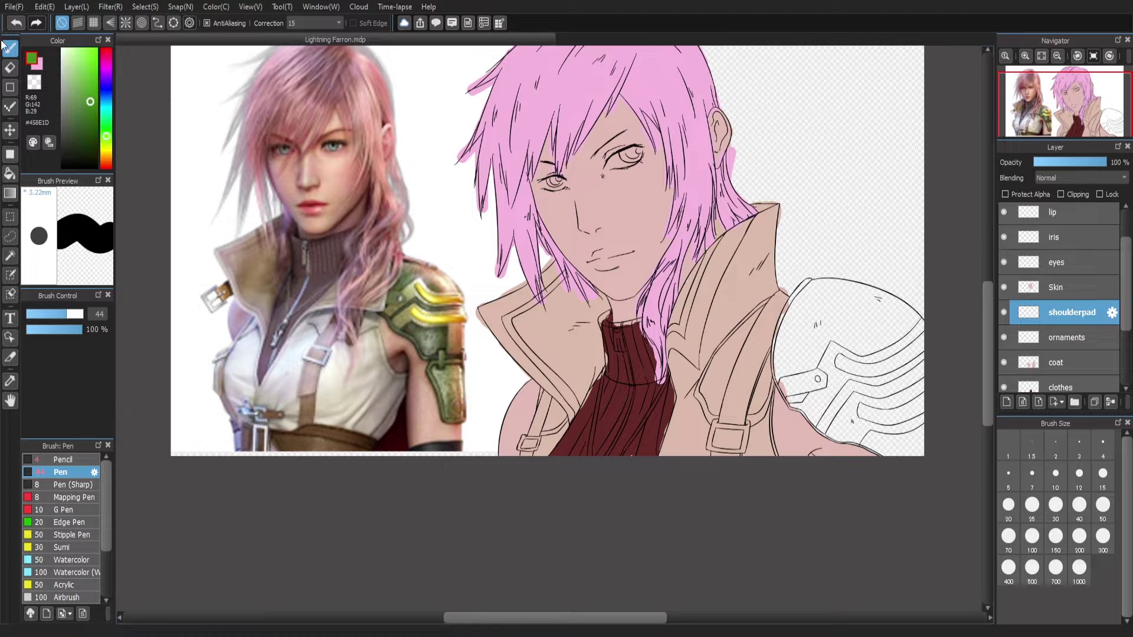
drag(794, 349, 829, 407)
key(ctrl+z)
click(88, 114)
mouse_move(793, 357)
mouse_down()
mouse_move(814, 413)
mouse_move(866, 440)
mouse_up()
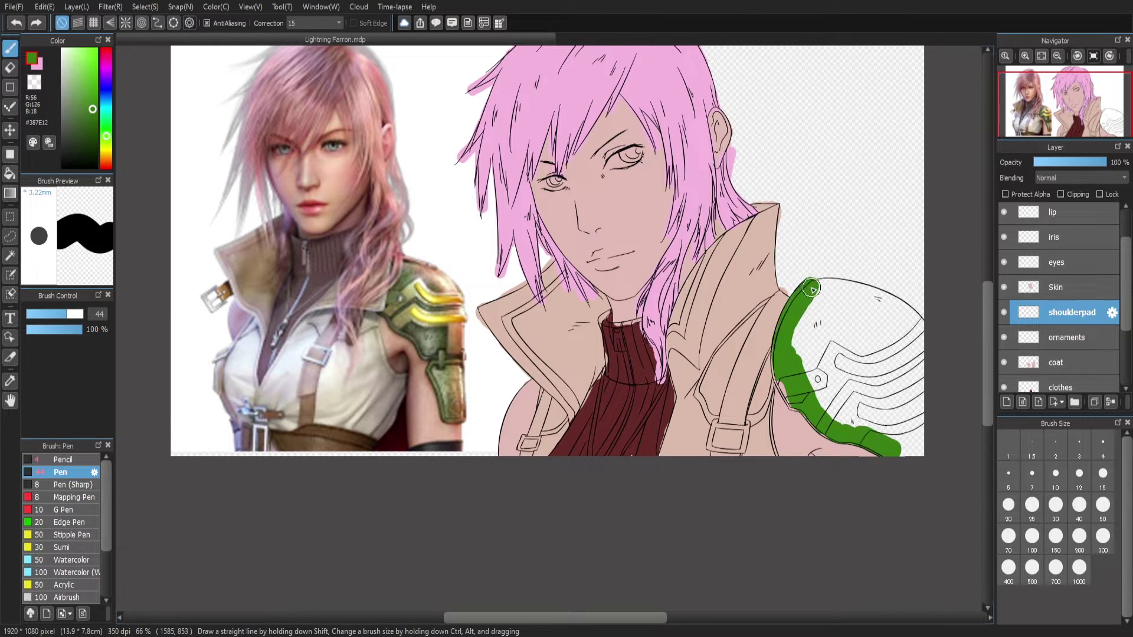
key(ctrl+z)
mouse_move(803, 304)
mouse_down()
mouse_move(787, 372)
mouse_move(837, 439)
mouse_move(808, 283)
mouse_move(908, 324)
mouse_move(824, 323)
mouse_move(885, 377)
mouse_move(891, 425)
mouse_move(903, 413)
mouse_up()
key(ctrl+z)
Choose the olive green #98A64C and fill the whole shoulder armour with it
click(81, 91)
click(106, 146)
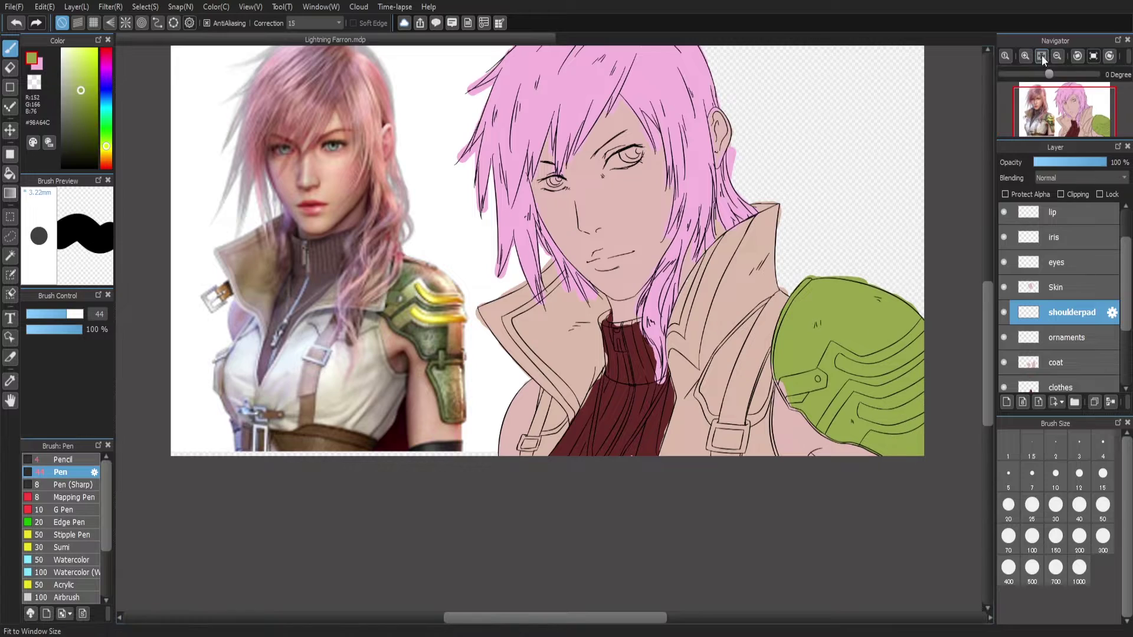
On the eyes layer, paint the whites of both eyes in light grey #E5E5E5 with the Pen at size 22
click(1056, 262)
scroll(594, 195, up, 4)
click(62, 59)
drag(66, 314, 52, 314)
drag(469, 169, 525, 171)
drag(671, 123, 687, 104)
mouse_move(590, 295)
mouse_down()
mouse_move(625, 330)
mouse_move(664, 345)
mouse_up()
On the iris layer, paint both irises in teal green #328975
click(1054, 236)
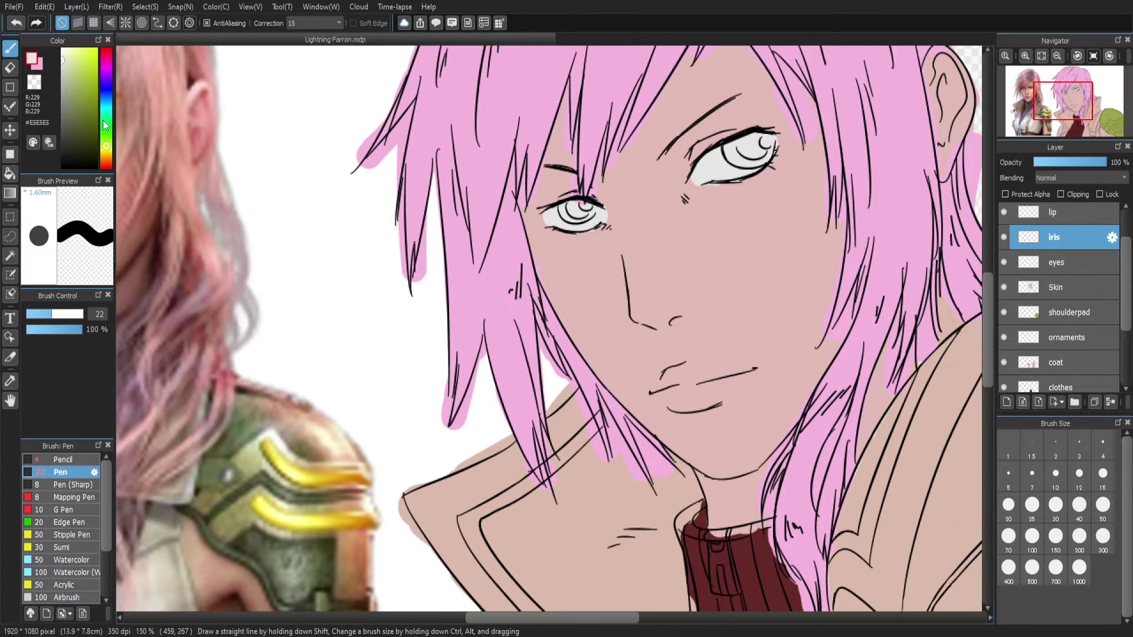
drag(565, 209, 589, 210)
drag(758, 147, 729, 153)
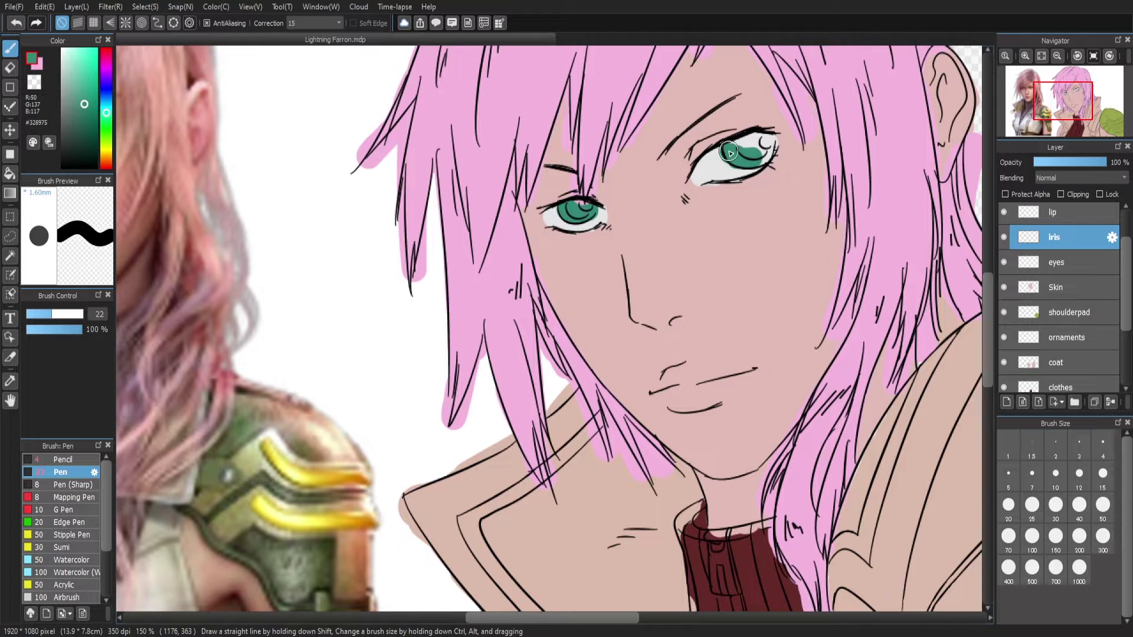
Fit the whole canvas in view and hide the layer holding the reference picture
click(1041, 55)
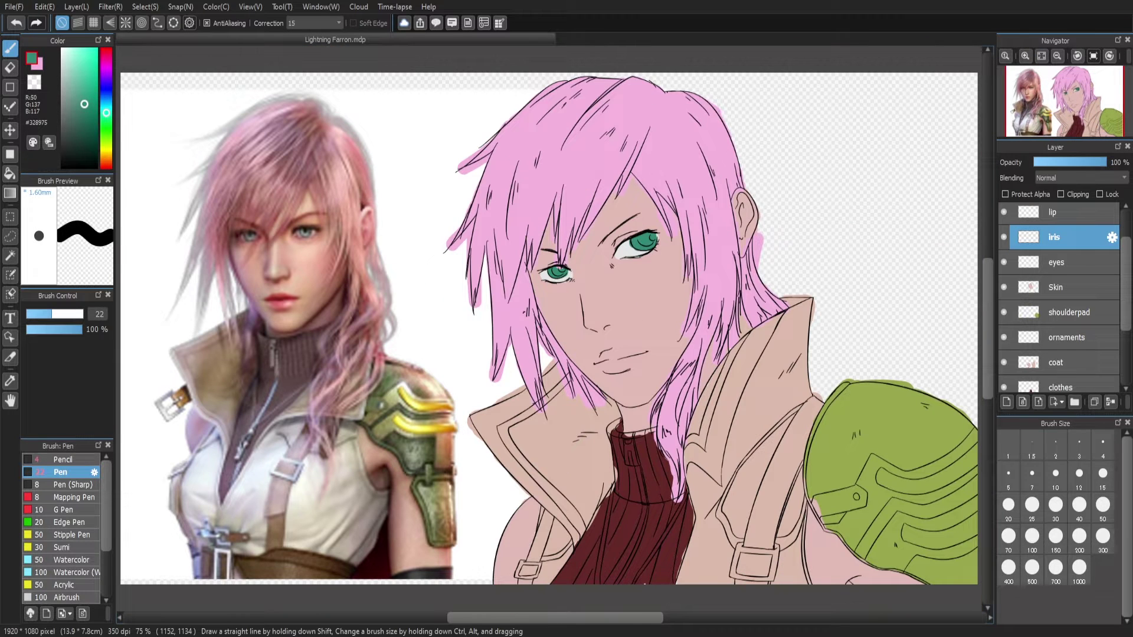
scroll(1056, 295, down, 3)
click(1004, 338)
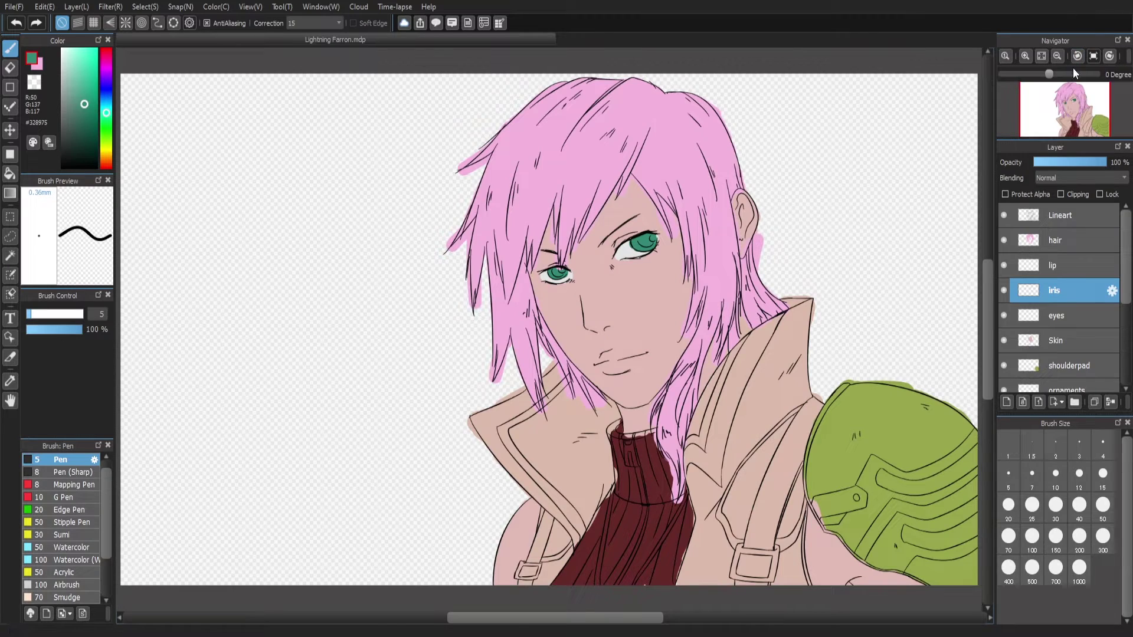
On the hair layer, erase pink spill around the strand tips near the collar at eraser size 10 and sample the hair pink #F4B6DE
scroll(1056, 295, down, 2)
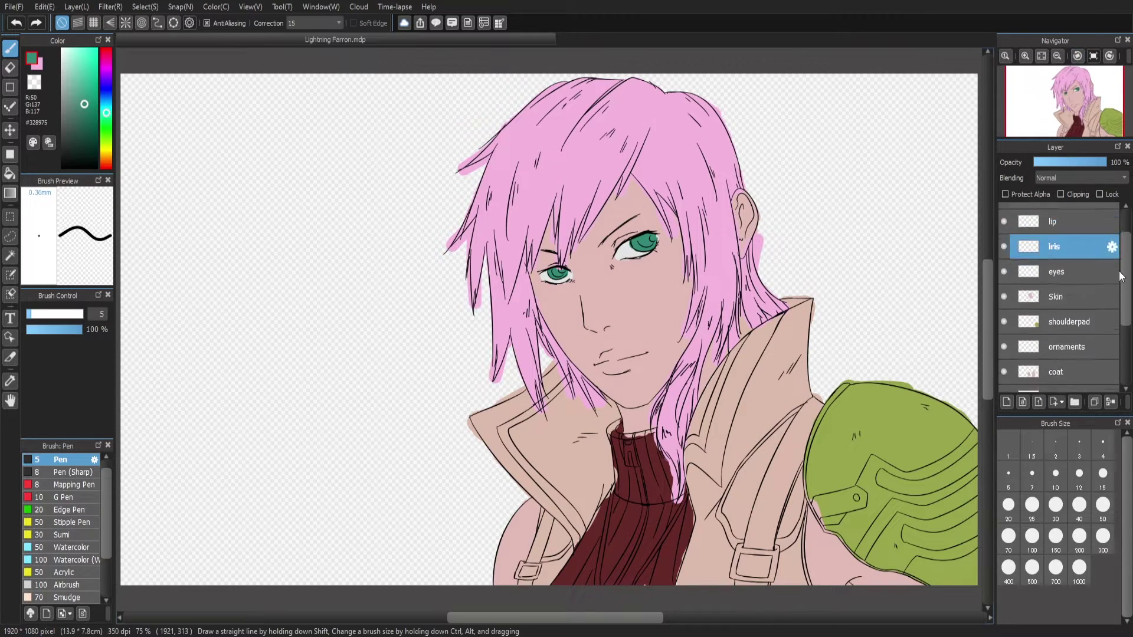
key(e)
scroll(737, 343, up, 2)
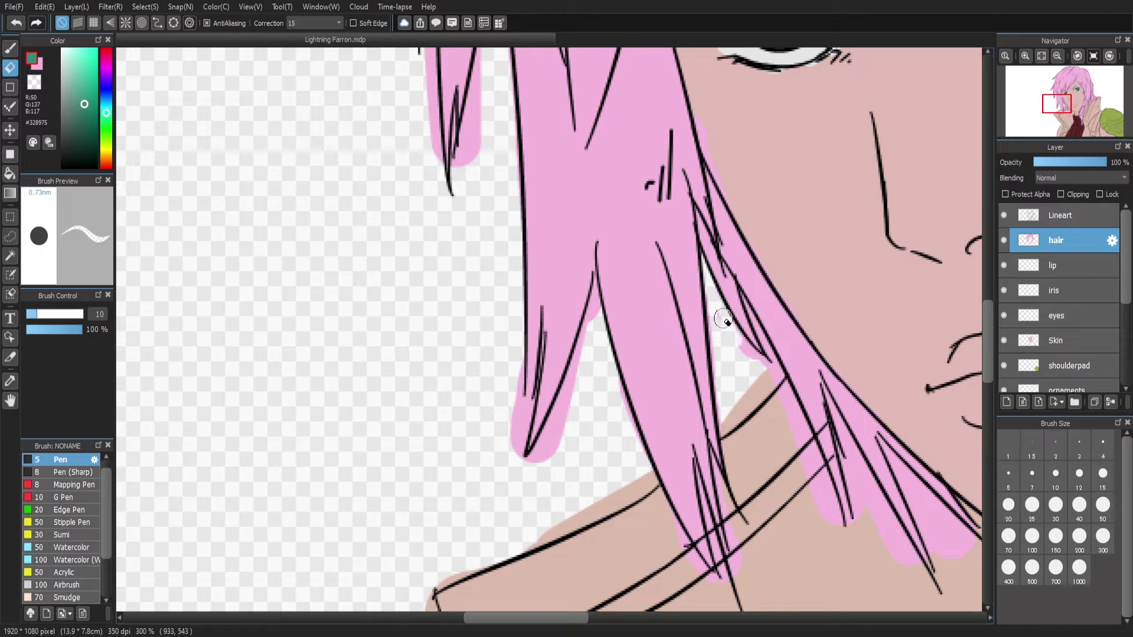
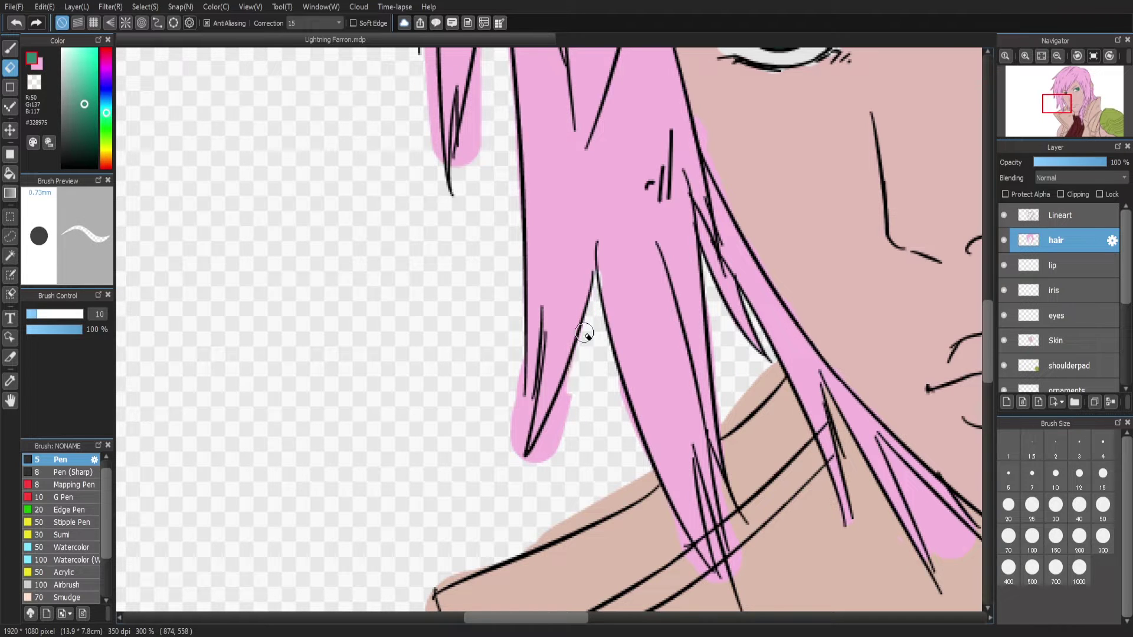
alt+click(598, 283)
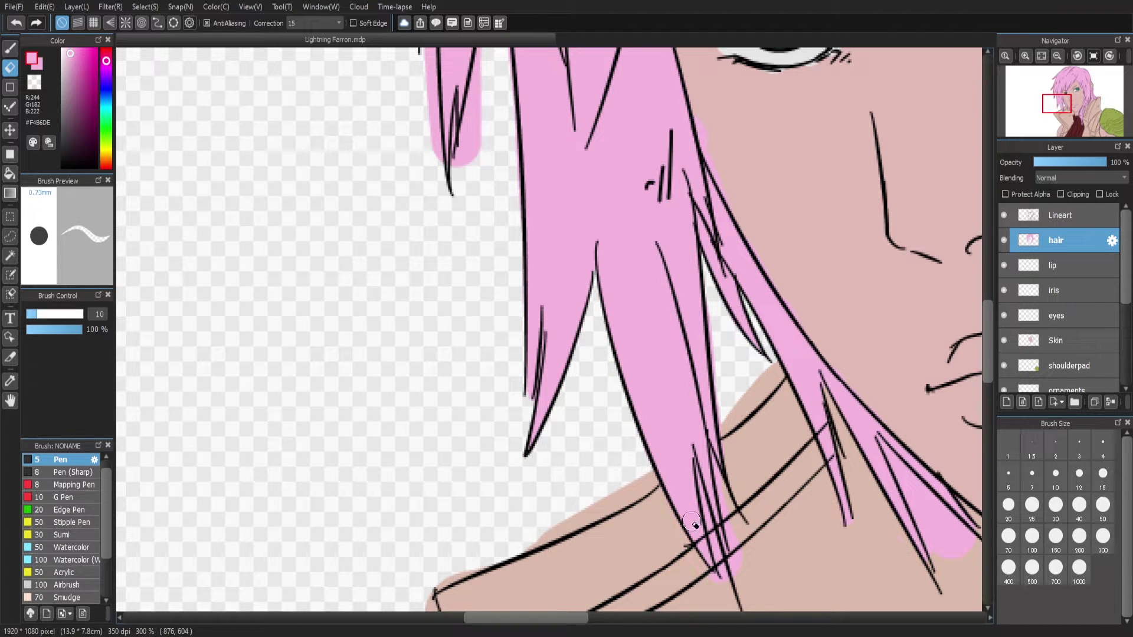
scroll(717, 475, up, 3)
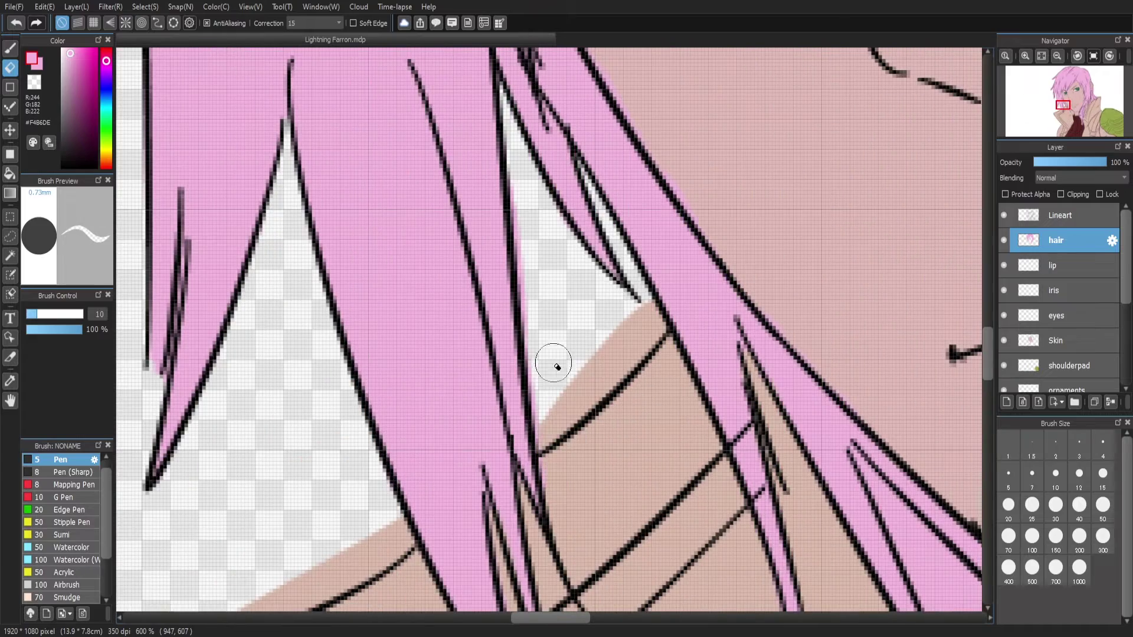
scroll(531, 321, down, 5)
scroll(587, 273, up, 3)
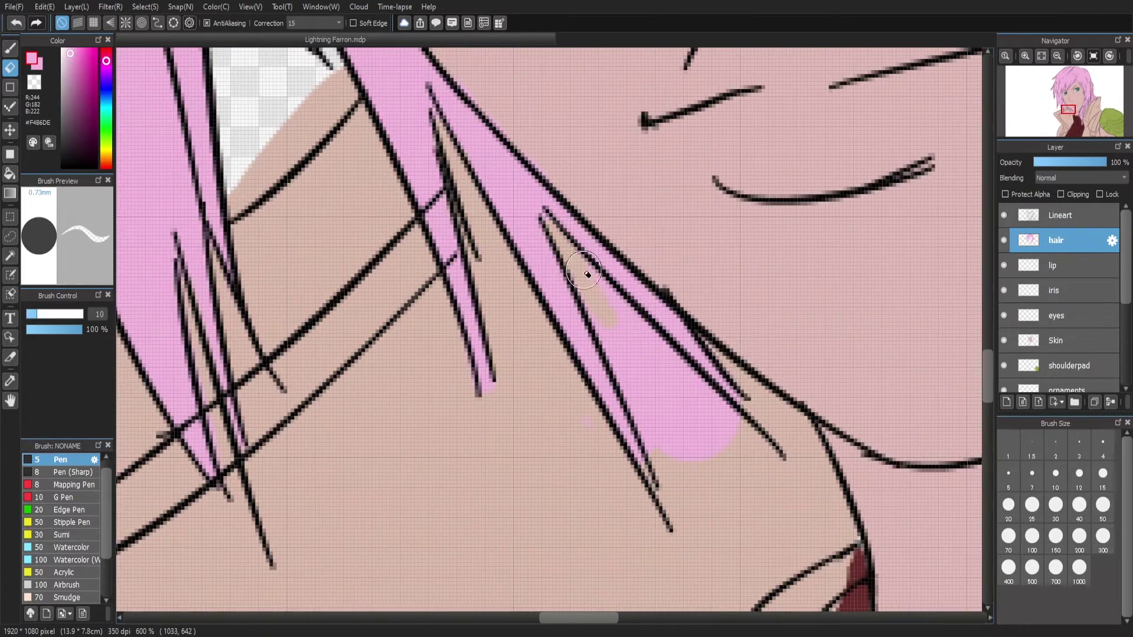
Erase the pink spilling outside the long outer strands beside the face at eye level, including the gap between them
scroll(619, 349, up, 5)
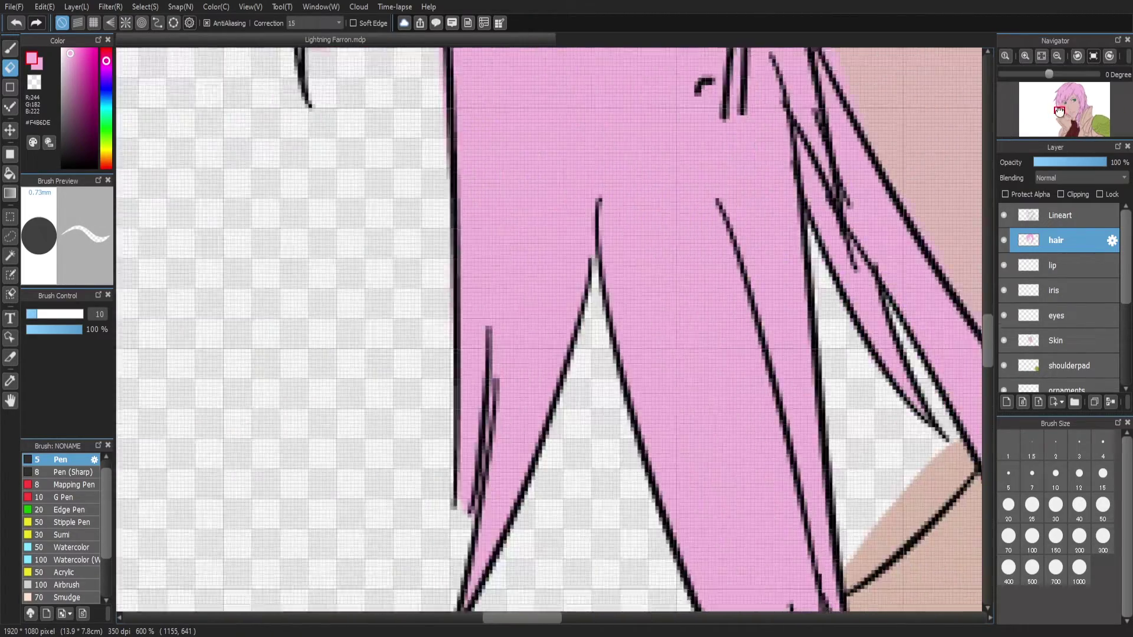
scroll(617, 122, left, 5)
scroll(466, 383, up, 3)
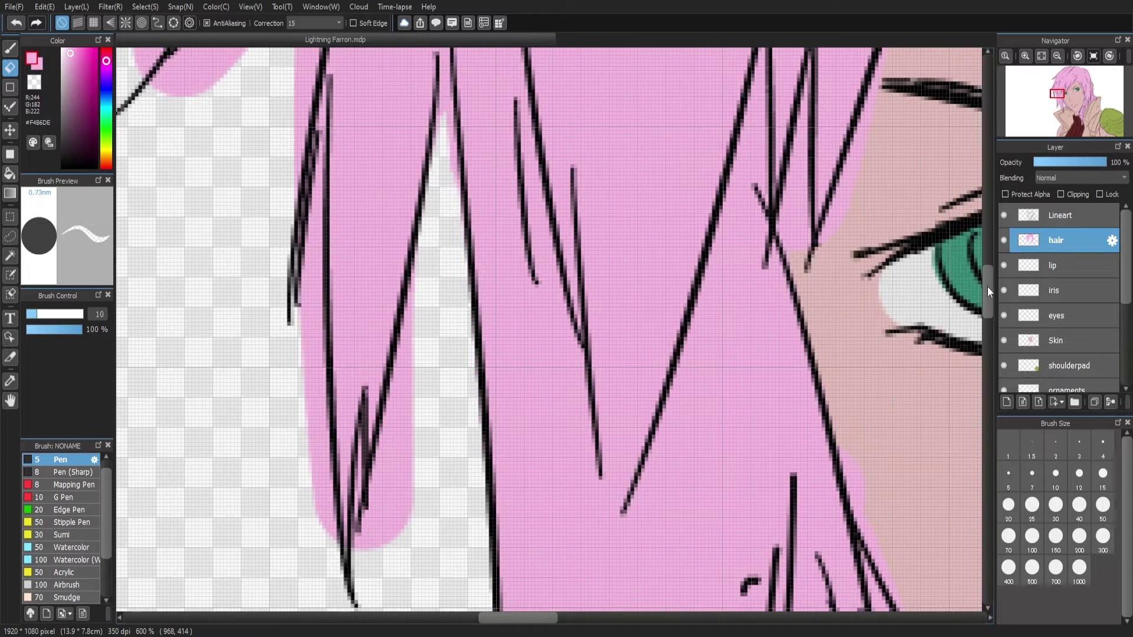
scroll(448, 354, up, 3)
drag(451, 395, 446, 307)
scroll(448, 354, down, 5)
mouse_move(407, 165)
mouse_down()
mouse_move(400, 323)
mouse_move(369, 426)
mouse_up()
mouse_move(342, 471)
mouse_down()
mouse_move(359, 435)
mouse_move(311, 255)
mouse_move(285, 430)
mouse_move(309, 400)
mouse_move(350, 158)
mouse_up()
Clean up the pink around the thin pointed strand flicking outward just above eye level
scroll(304, 276, up, 3)
scroll(285, 430, up, 3)
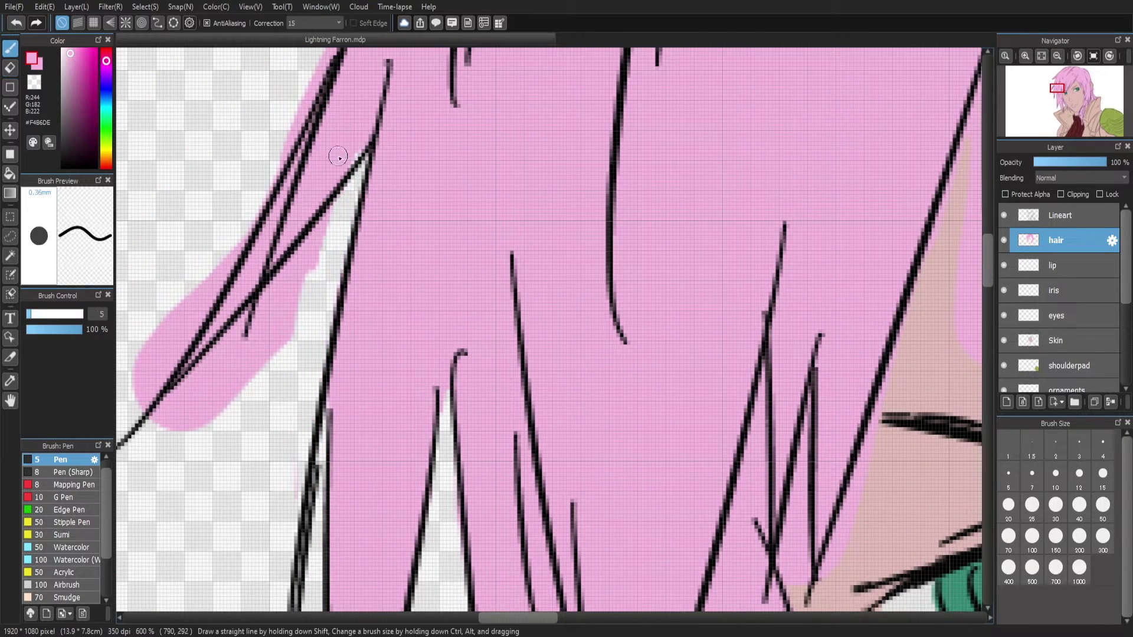
drag(342, 234, 632, 227)
mouse_move(572, 314)
mouse_down()
mouse_move(492, 390)
mouse_move(514, 407)
mouse_move(466, 350)
mouse_move(489, 316)
mouse_move(478, 355)
mouse_move(509, 300)
mouse_up()
scroll(563, 379, up, 3)
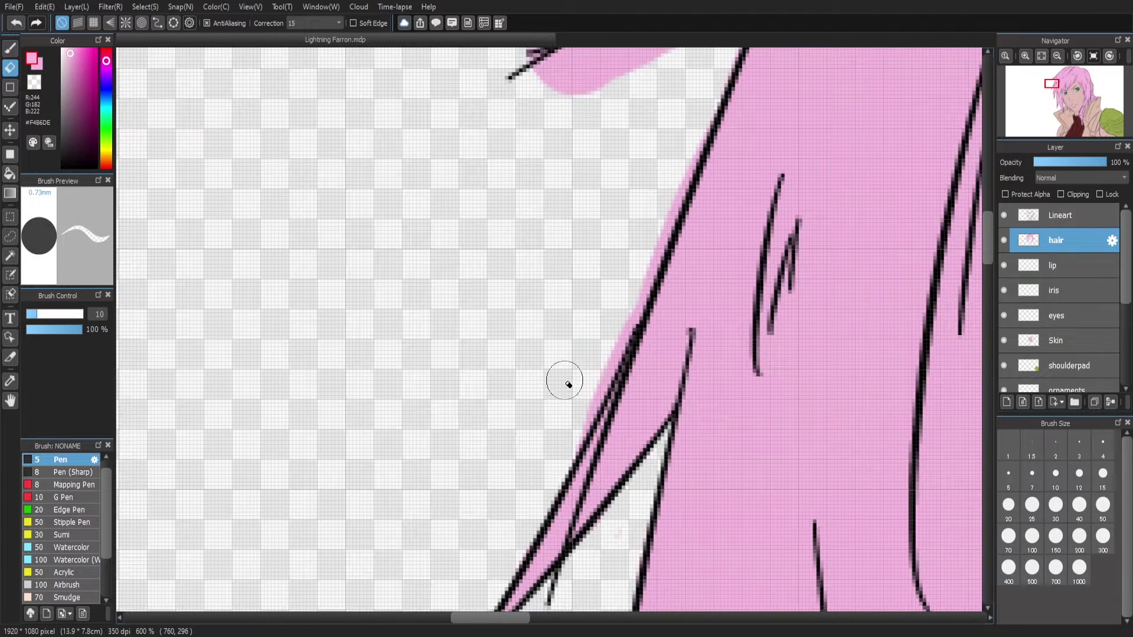
Erase the excess pink around the uppermost outward-pointing strand and along the hair outline rising to the crown
scroll(761, 195, up, 3)
mouse_move(769, 227)
mouse_down()
mouse_move(791, 180)
mouse_move(672, 270)
mouse_move(657, 302)
mouse_move(653, 275)
mouse_move(599, 301)
mouse_move(622, 290)
mouse_move(607, 331)
mouse_move(518, 356)
mouse_move(568, 311)
mouse_move(526, 308)
mouse_move(544, 279)
mouse_move(688, 157)
mouse_up()
scroll(991, 208, up, 2)
scroll(536, 374, up, 2)
scroll(536, 374, right, 3)
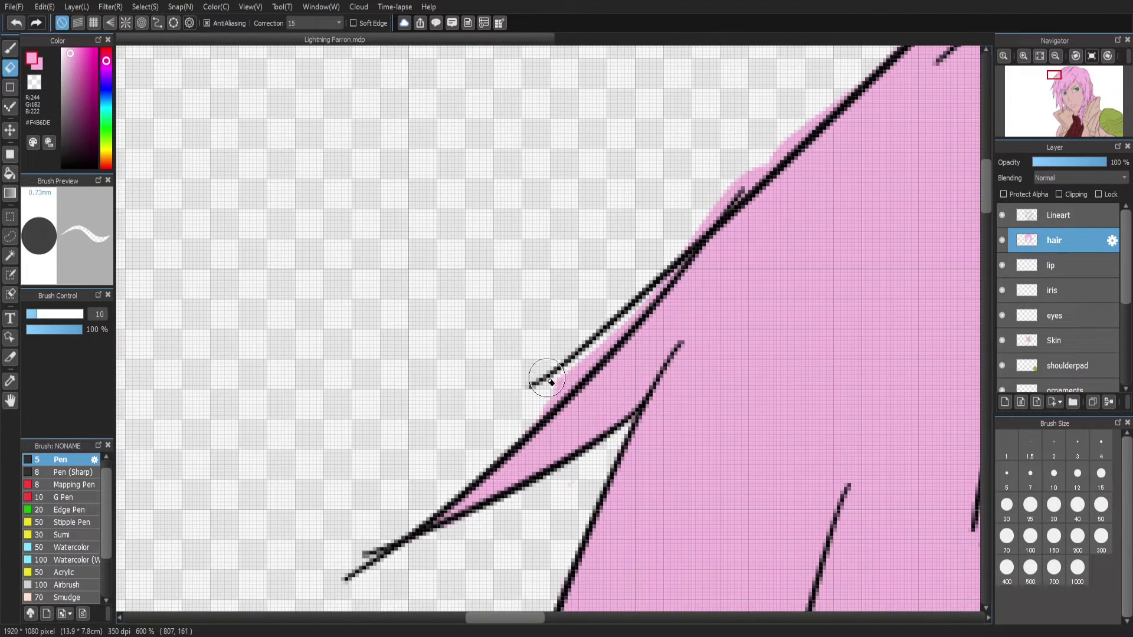
mouse_move(536, 374)
mouse_down()
mouse_move(538, 333)
mouse_move(572, 374)
mouse_move(834, 94)
mouse_move(683, 253)
mouse_up()
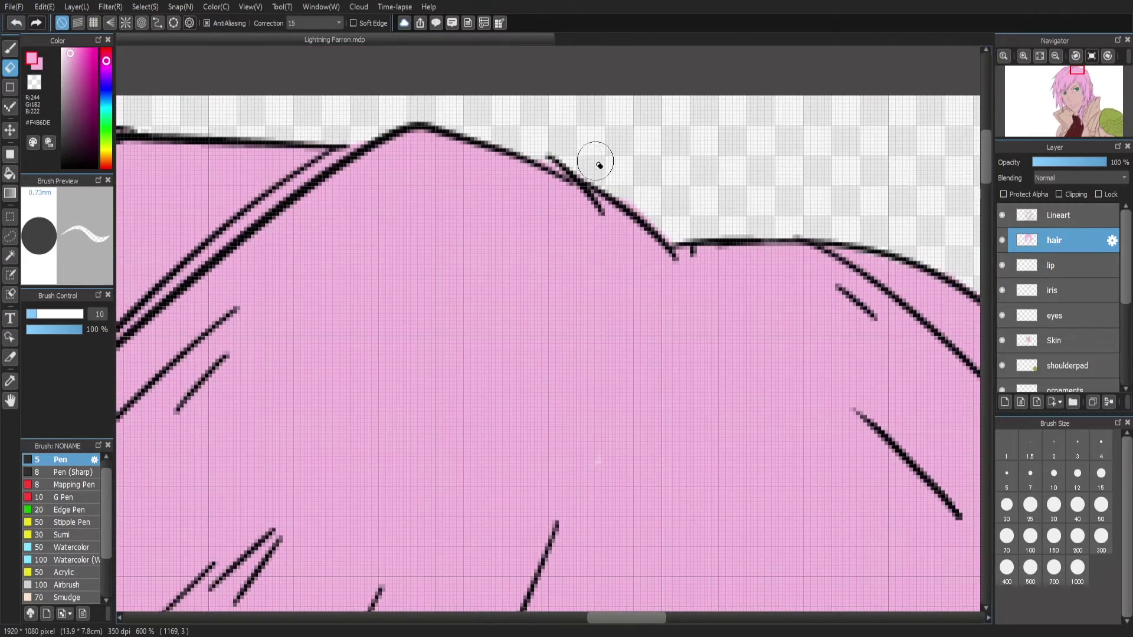
Erase the pink spilling past the hair outline from the top of the head down the ear side to the ear
drag(595, 161, 664, 220)
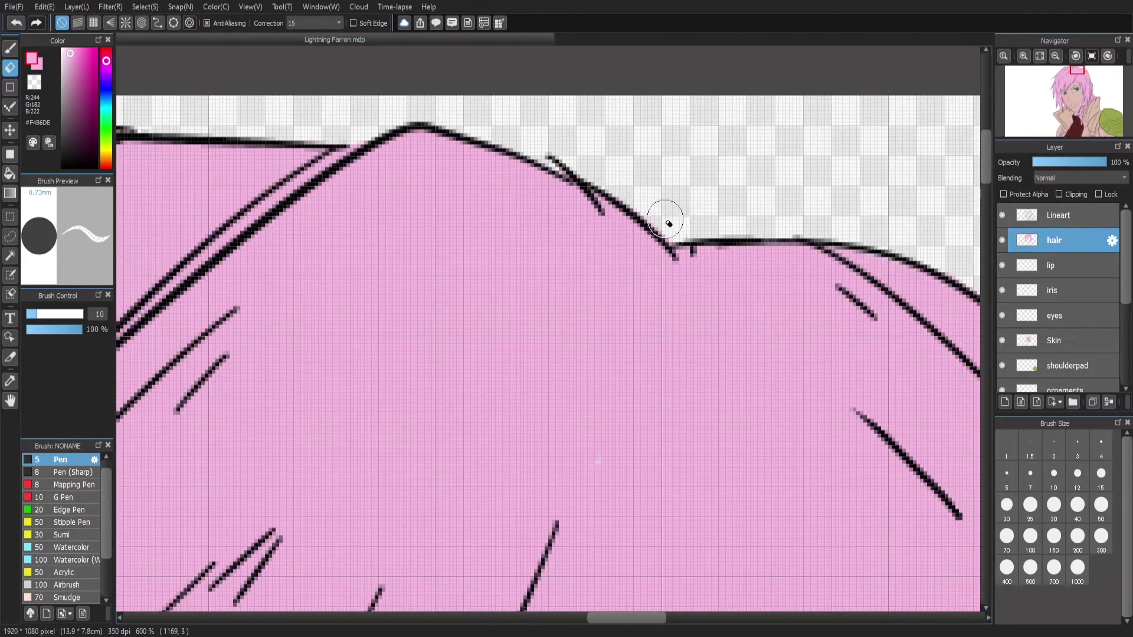
drag(625, 617, 645, 620)
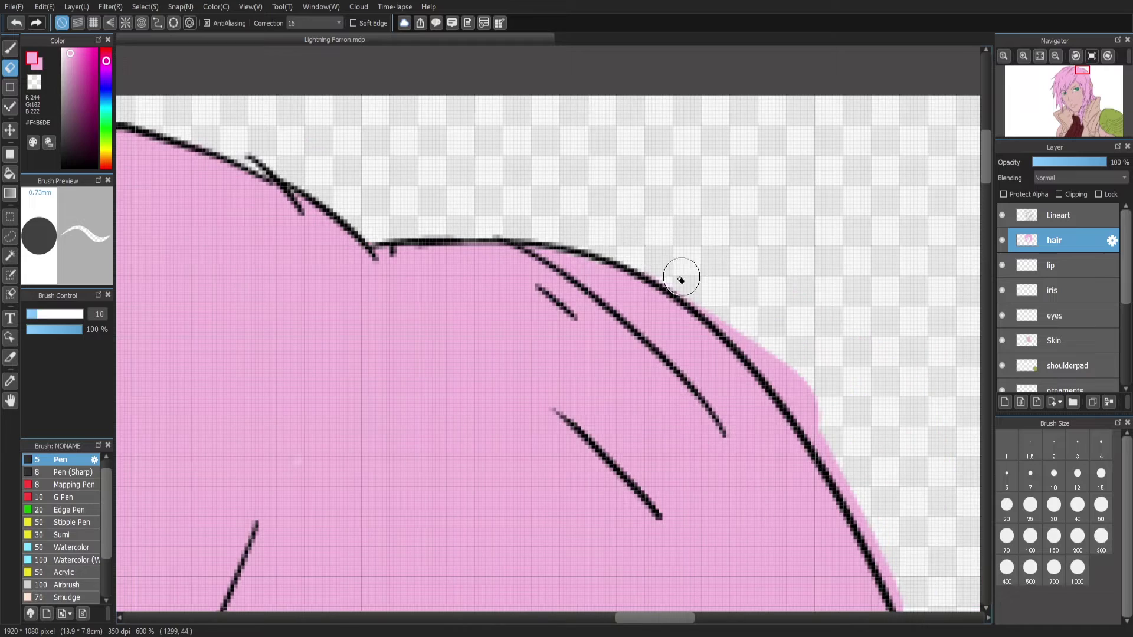
drag(677, 273, 751, 337)
drag(751, 336, 802, 407)
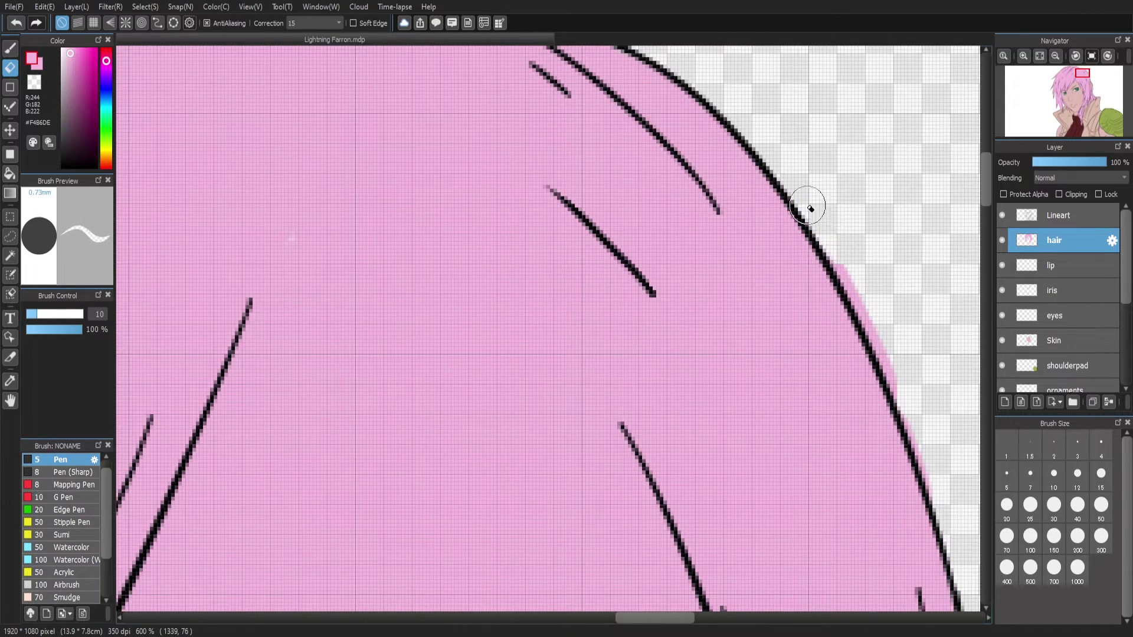
mouse_move(810, 208)
mouse_down()
mouse_move(860, 291)
mouse_move(920, 448)
mouse_up()
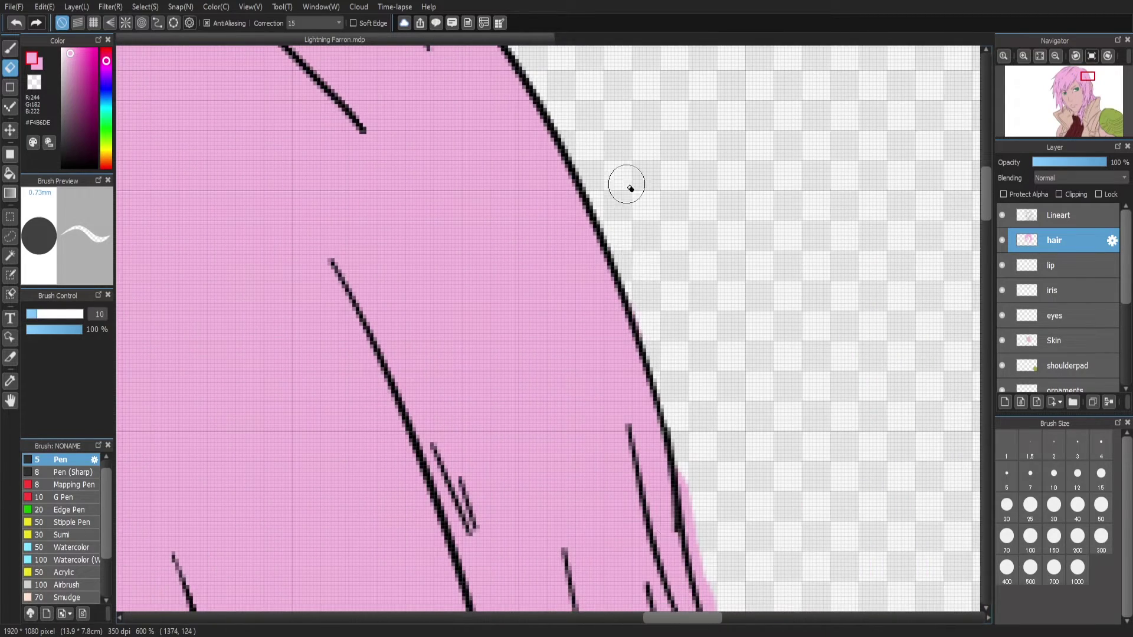
drag(626, 188, 667, 367)
drag(984, 195, 984, 213)
drag(680, 273, 702, 409)
Remove the pink covering the earlobe and spilling behind the ear, down to where the hair meets the coat collar
drag(984, 227, 984, 273)
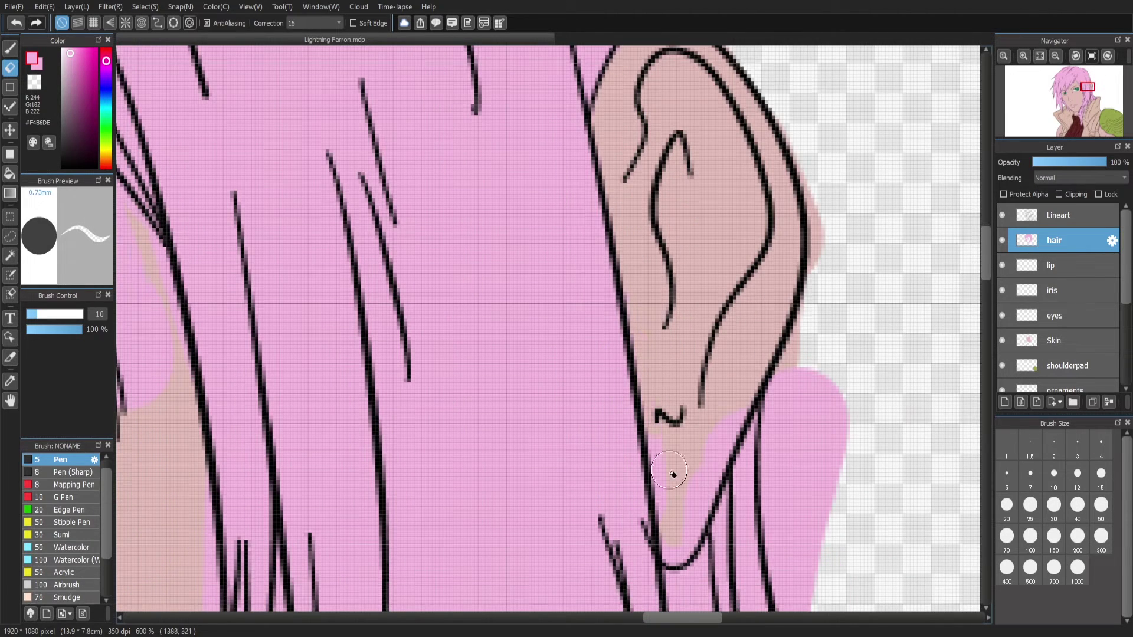
scroll(732, 427, down, 3)
mouse_move(842, 245)
mouse_down()
mouse_move(729, 190)
mouse_move(772, 218)
mouse_move(784, 249)
mouse_move(805, 376)
mouse_move(778, 348)
mouse_move(809, 399)
mouse_up()
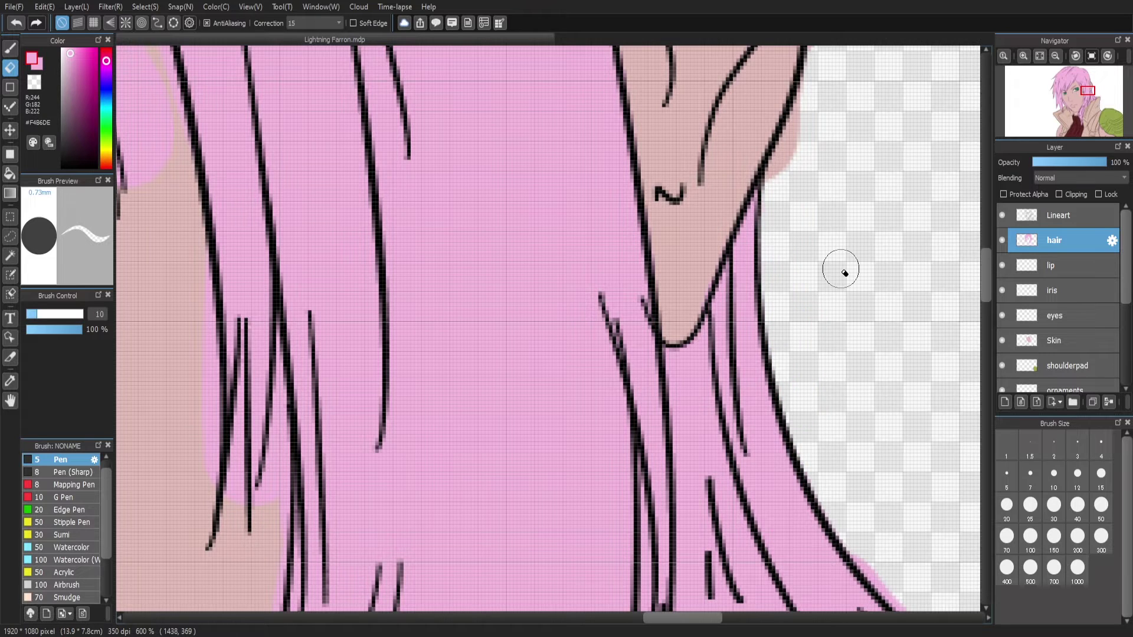
scroll(845, 272, down, 5)
scroll(845, 273, right, 3)
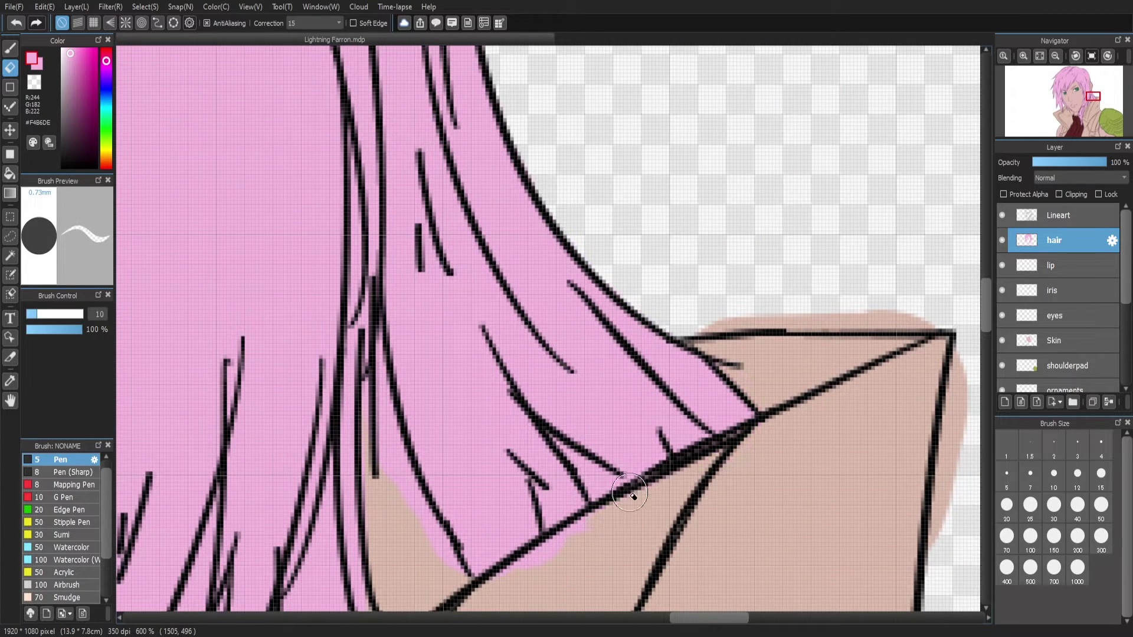
click(16, 22)
click(38, 24)
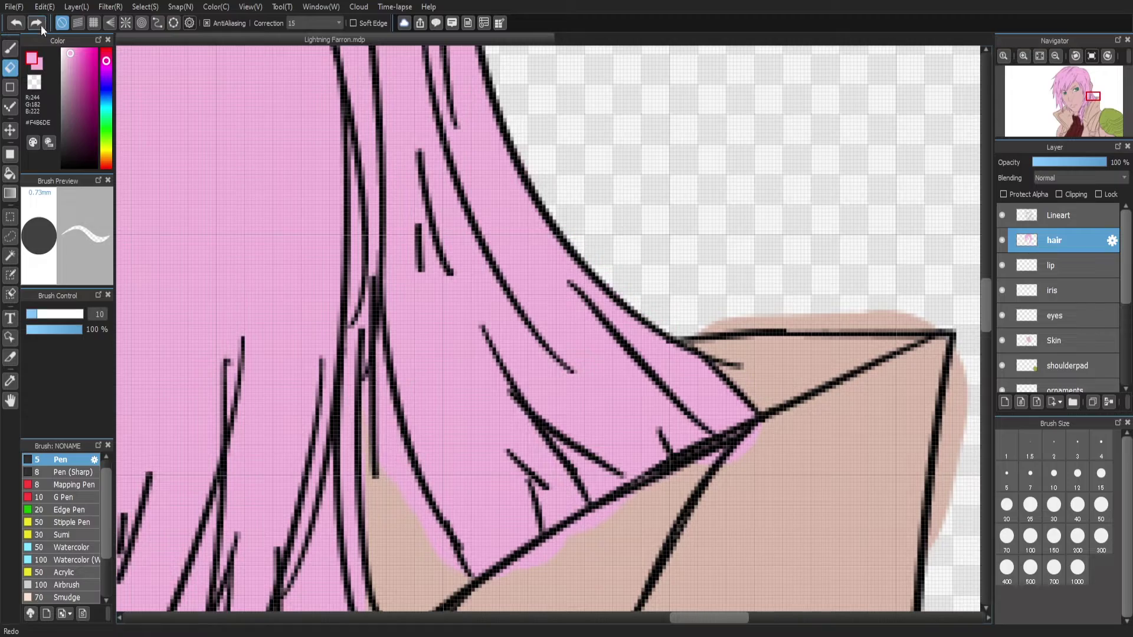
Repaint the uncoloured gaps between the hair strands above the collar in pink with the Pen at size 5
click(1080, 110)
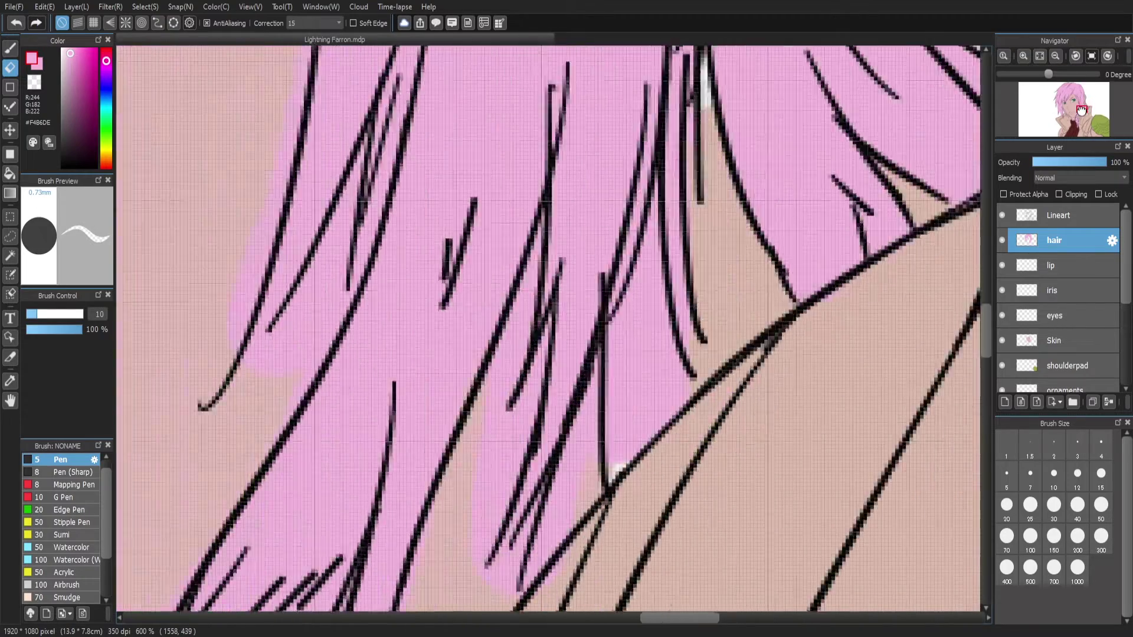
click(10, 47)
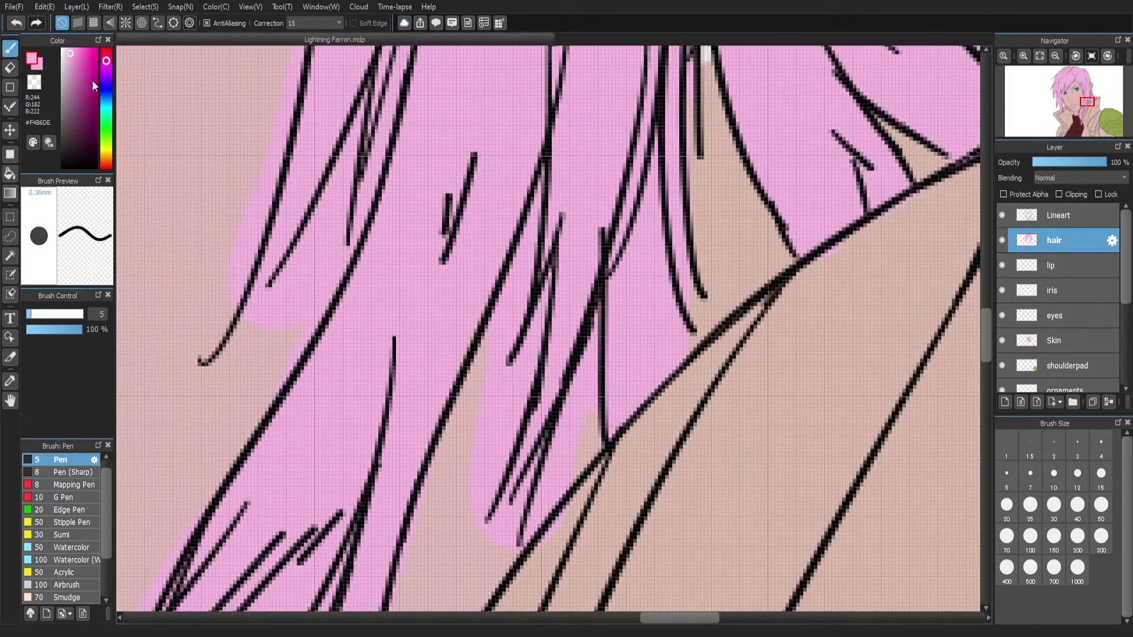
scroll(589, 313, up, 3)
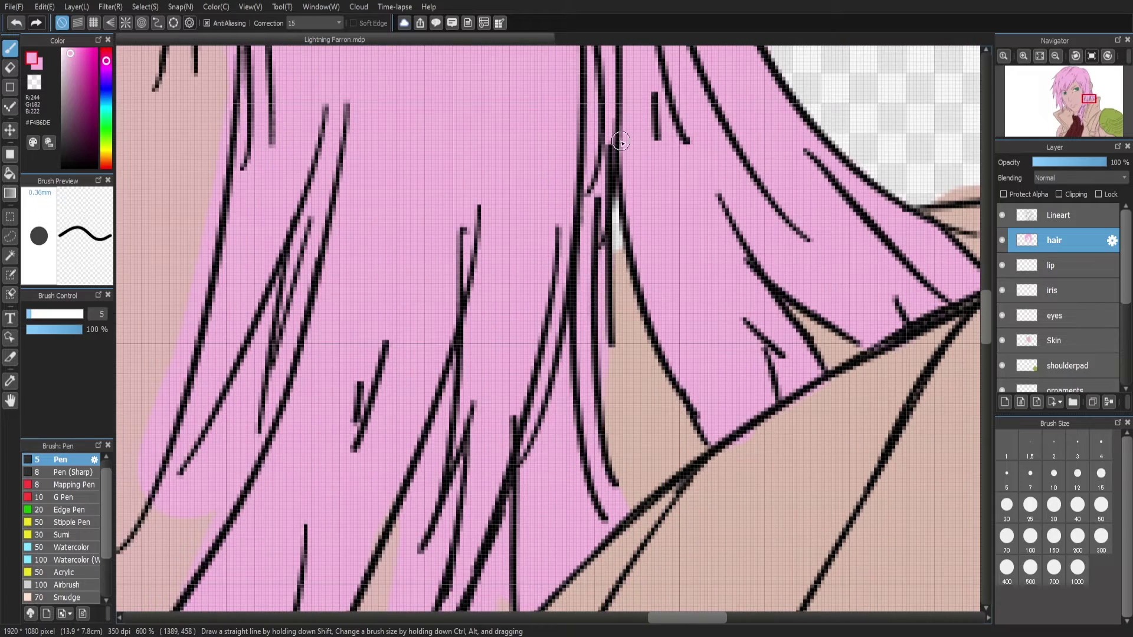
Erase the pink spilling around the strand tips and the long front lock where they overlap the neck and coat collar
key(e)
click(1076, 100)
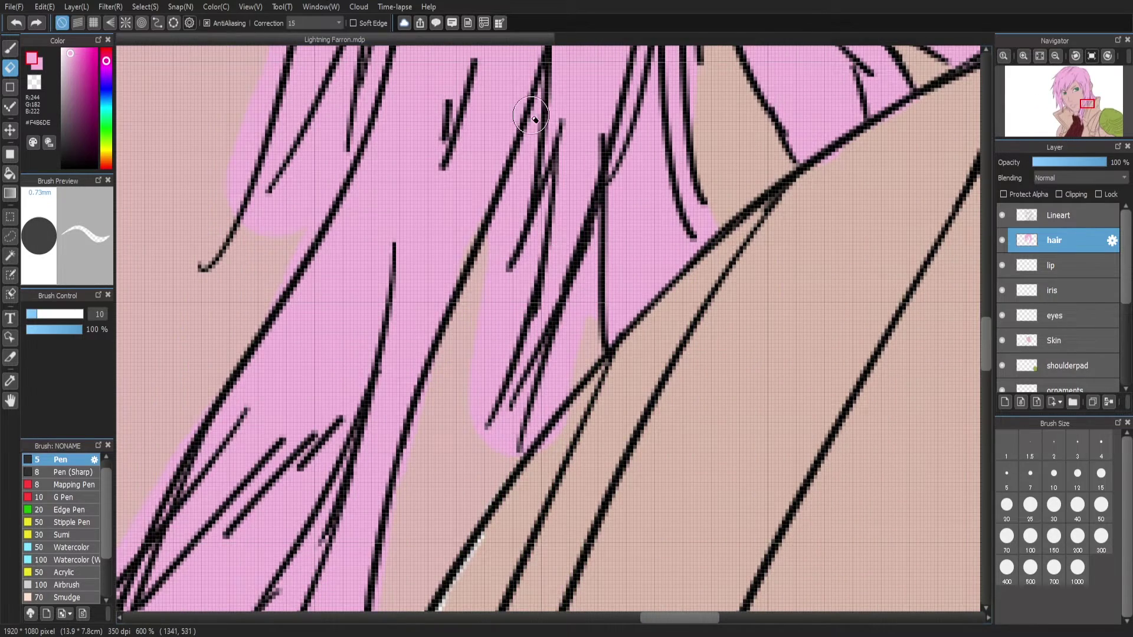
mouse_move(531, 115)
mouse_down()
mouse_move(520, 209)
mouse_move(547, 185)
mouse_up()
mouse_move(479, 411)
mouse_down()
mouse_move(541, 360)
mouse_move(518, 444)
mouse_up()
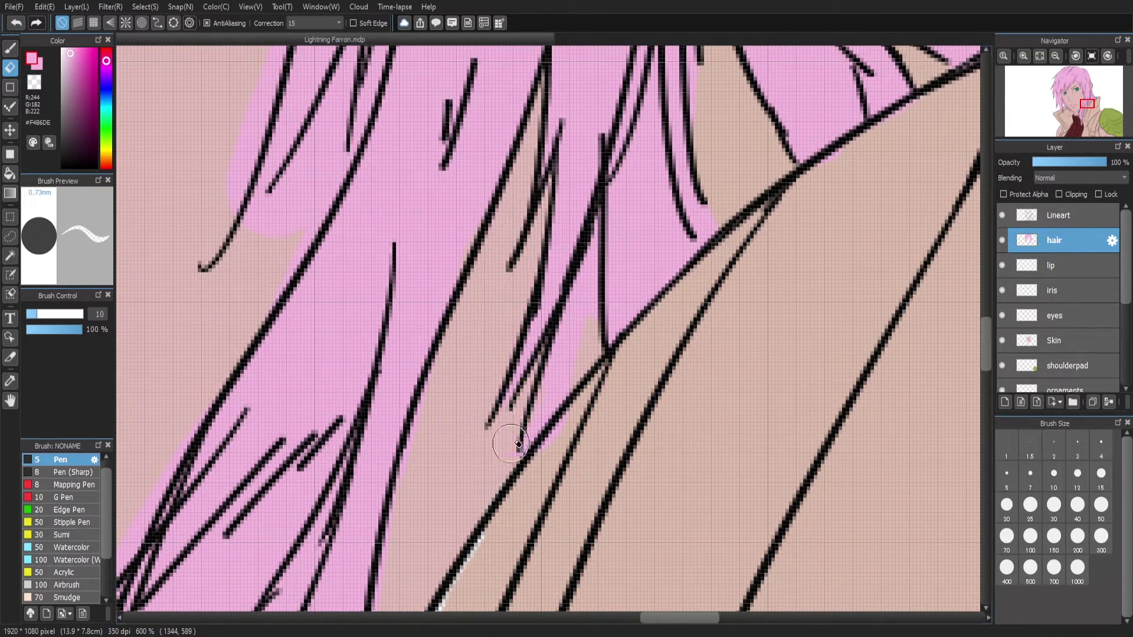
drag(601, 230, 973, 142)
drag(770, 426, 769, 98)
drag(671, 407, 807, 82)
mouse_move(802, 354)
mouse_down()
mouse_move(758, 518)
mouse_move(796, 435)
mouse_up()
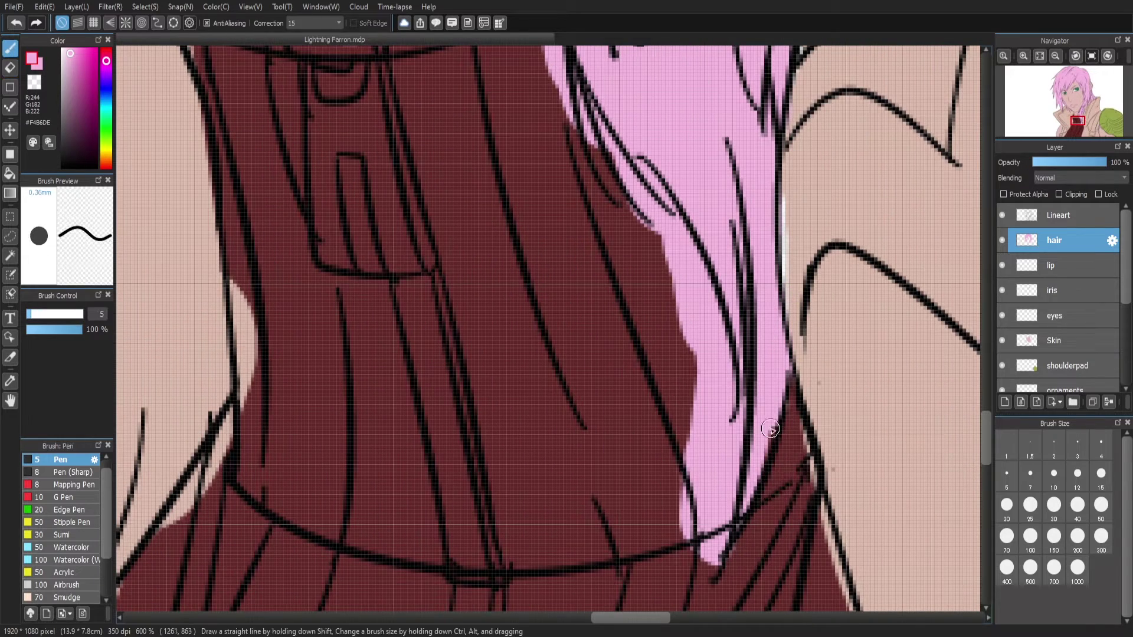
Trim the pink along the inner edge of the long front lock where it overlaps the dark red turtleneck
mouse_move(690, 449)
mouse_down()
mouse_move(731, 561)
mouse_move(734, 387)
mouse_move(679, 331)
mouse_move(684, 236)
mouse_up()
drag(984, 433, 983, 410)
mouse_move(614, 407)
mouse_down()
mouse_move(690, 470)
mouse_move(619, 437)
mouse_move(645, 457)
mouse_move(683, 448)
mouse_up()
key(ctrl+z)
key(p)
key(e)
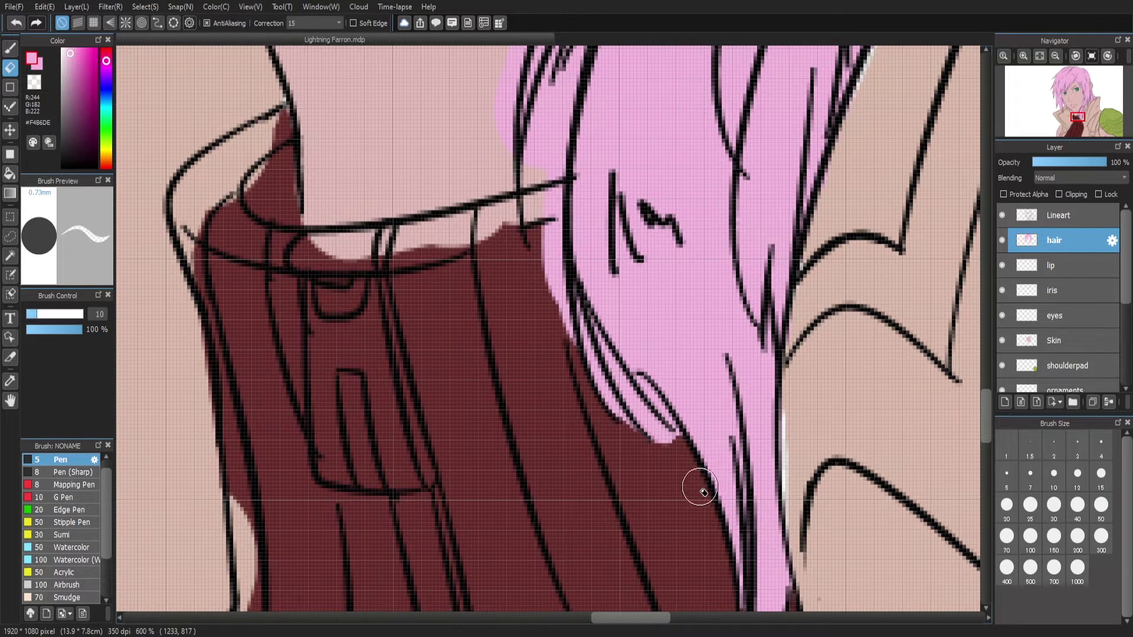
Erase the pink between and around the thin strands beside the neck and jaw, down to the turtleneck
scroll(696, 486, up, 3)
drag(545, 395, 553, 413)
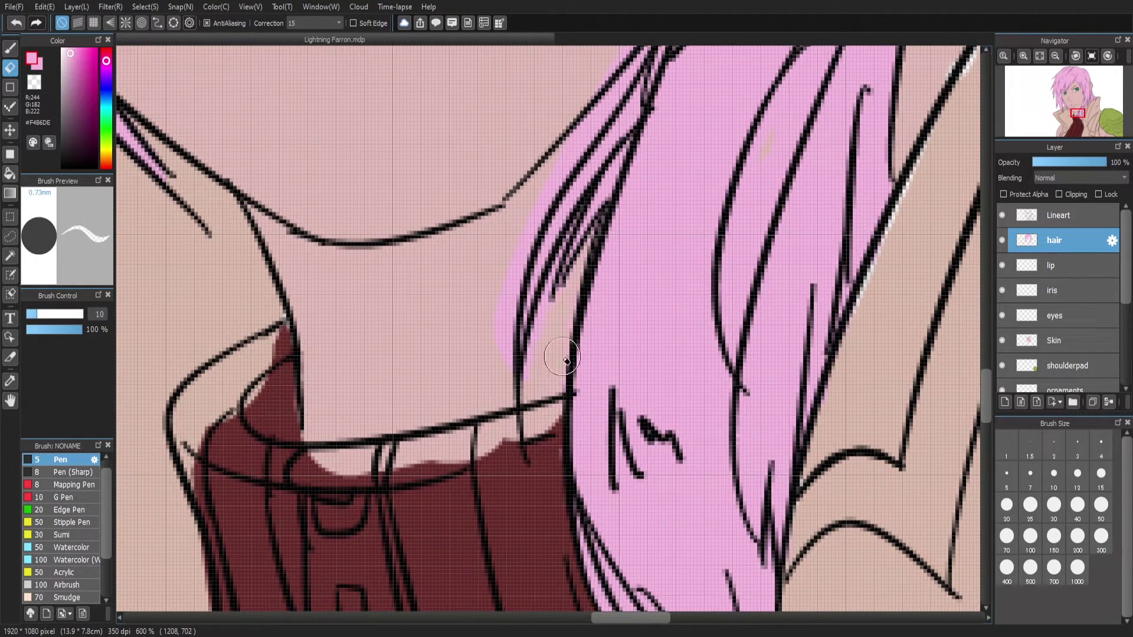
scroll(988, 409, down, 3)
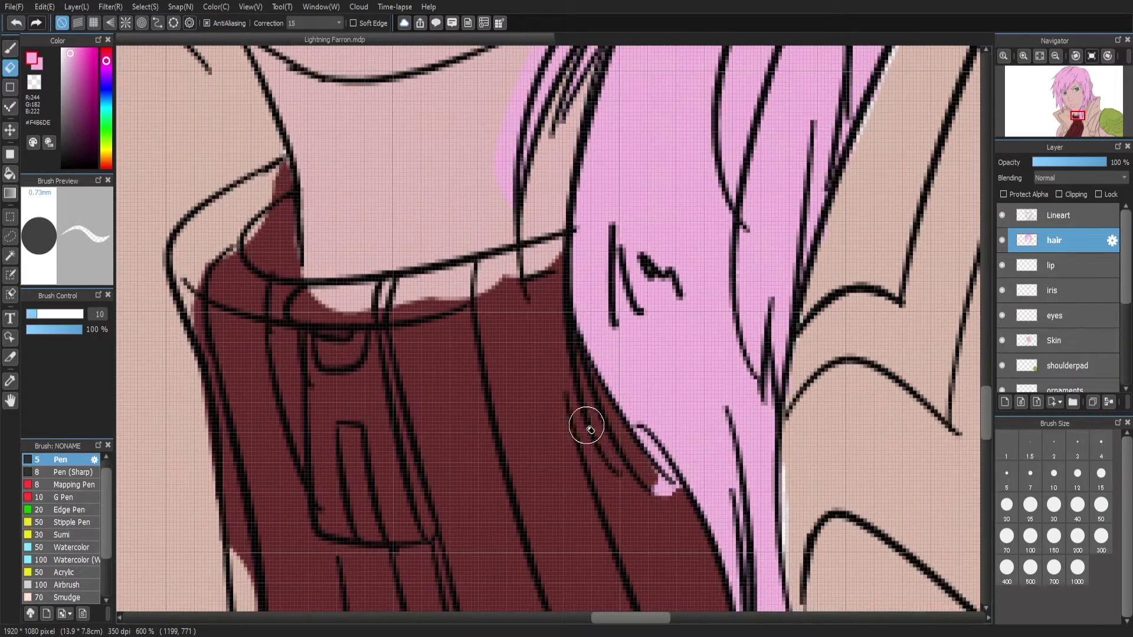
scroll(584, 422, down, 3)
scroll(496, 536, up, 8)
drag(557, 386, 616, 297)
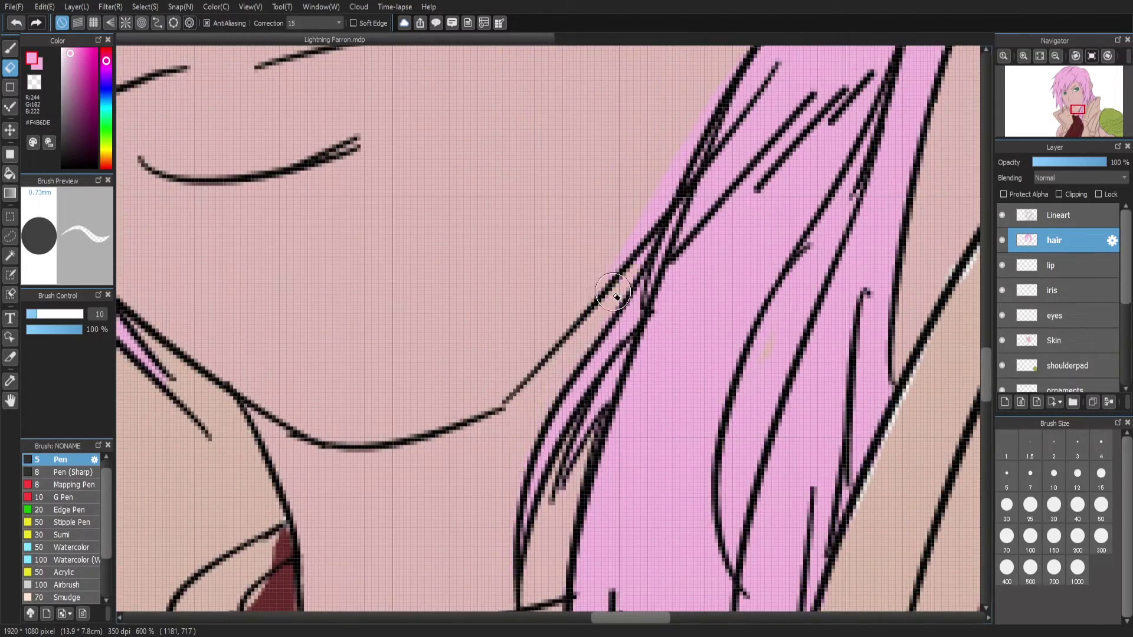
Clean the pink off the cheek around the curved strand tip at mouth height and between its inner lines
scroll(686, 440, up, 5)
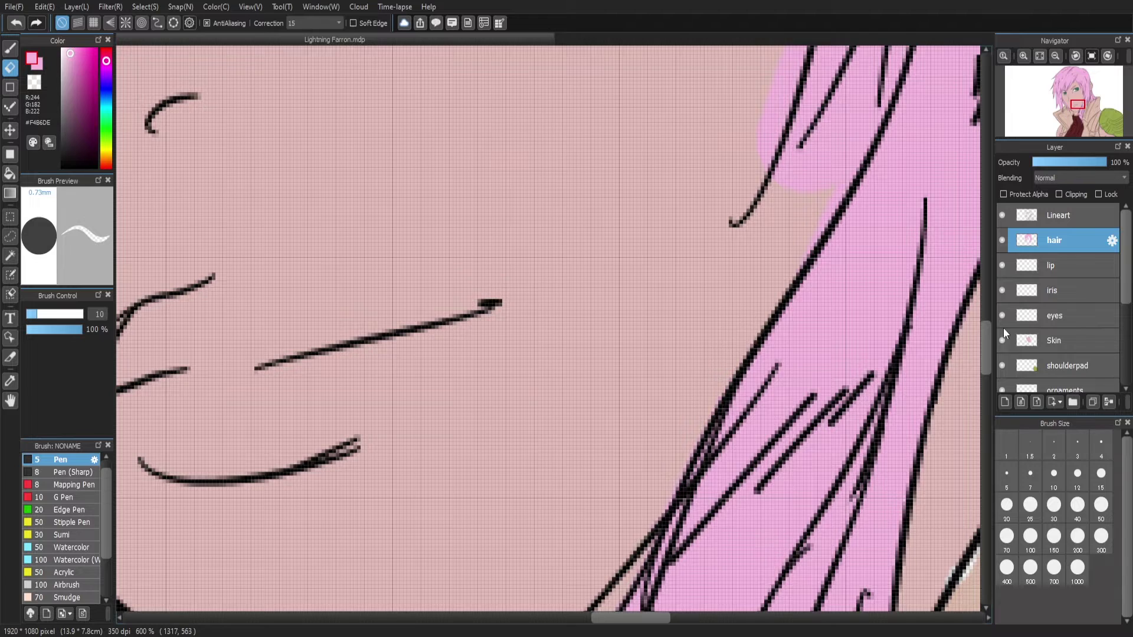
scroll(814, 410, up, 3)
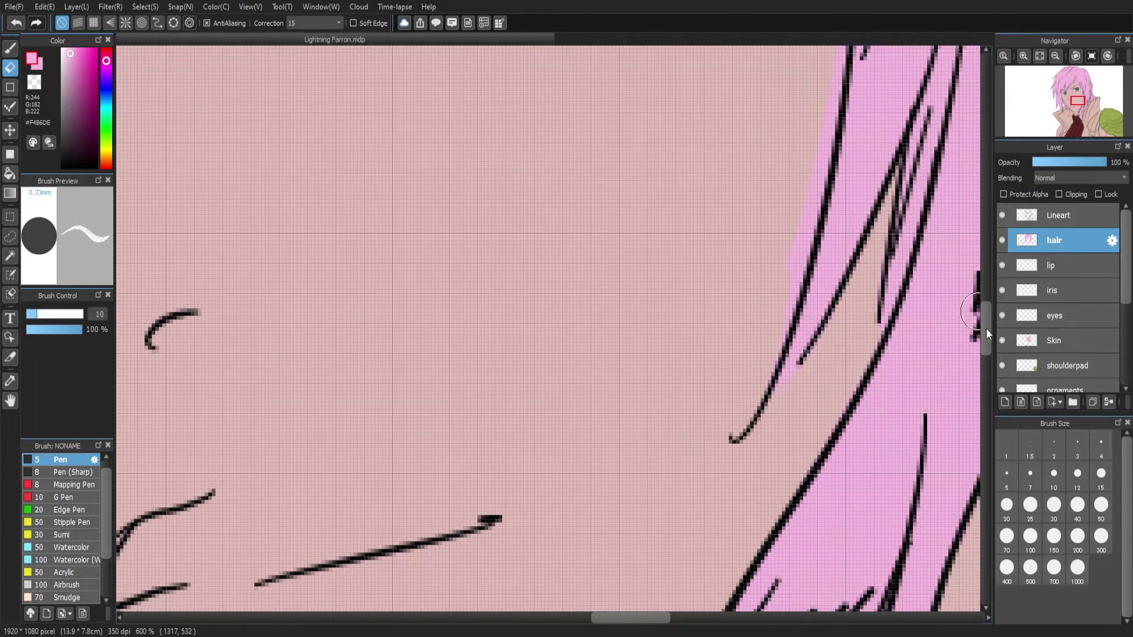
scroll(804, 410, up, 3)
scroll(831, 354, up, 3)
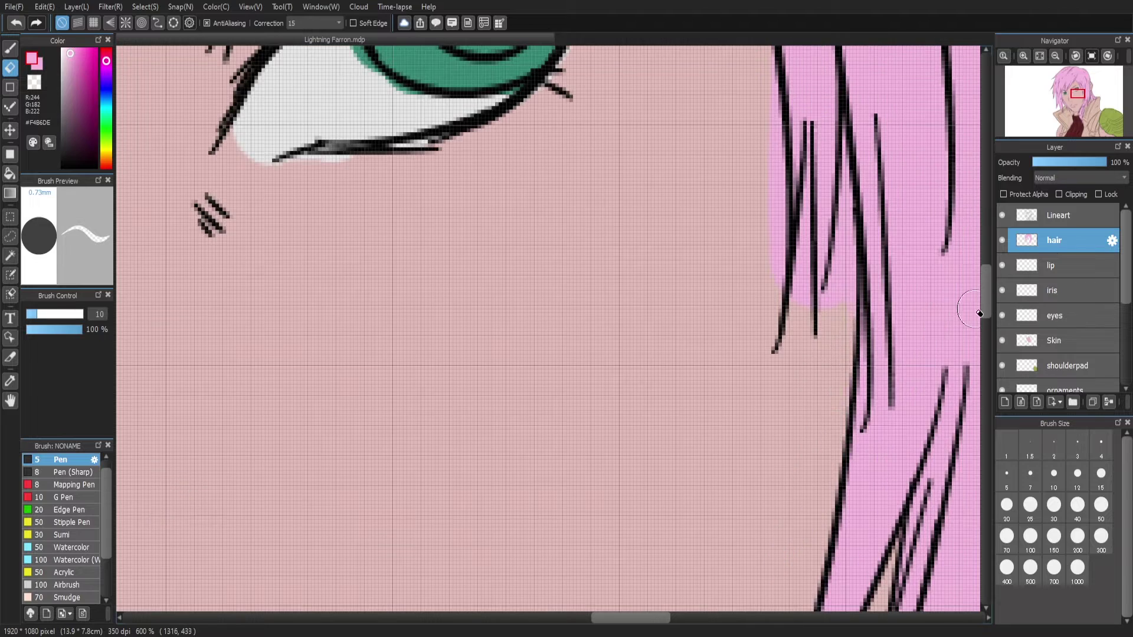
Erase the pink around the long side strands and the thin fringe strand beside the larger eye
scroll(915, 322, up, 2)
scroll(778, 389, up, 3)
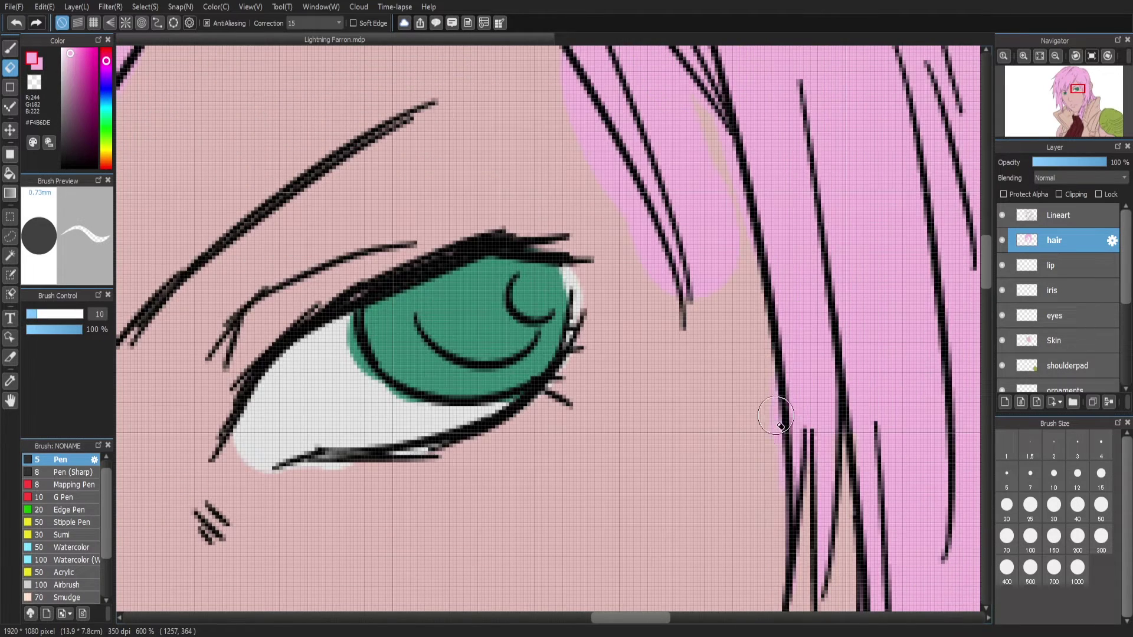
scroll(780, 424, up, 3)
scroll(685, 238, down, 2)
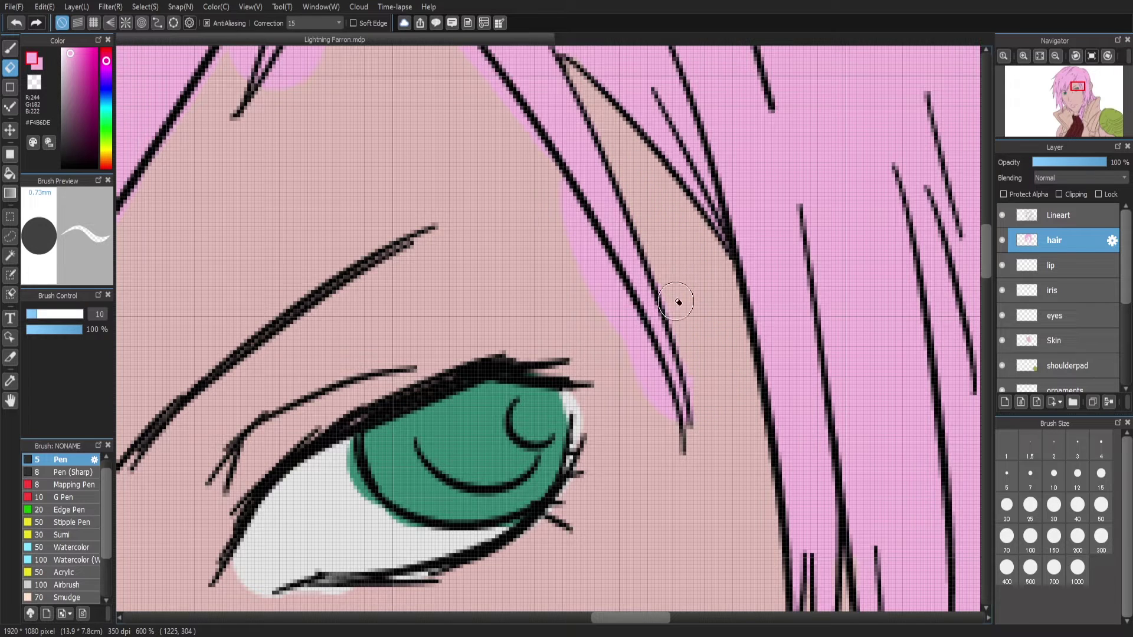
scroll(984, 293, up, 3)
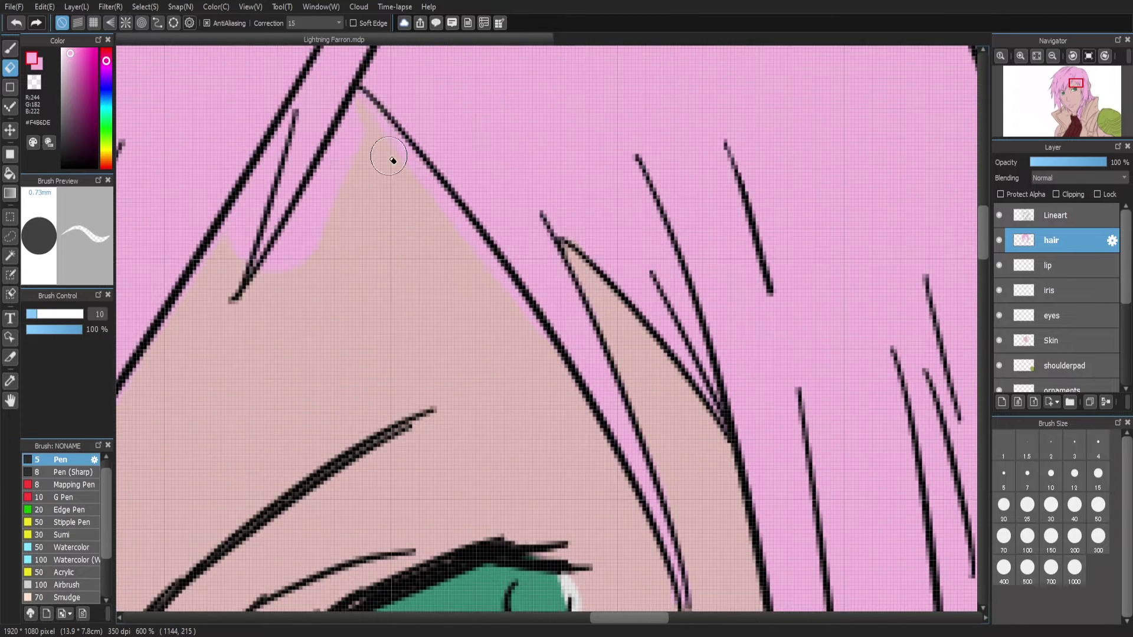
Erase the pink around the small strand at the forehead parting and along the fringe's inner edge
drag(352, 182, 352, 204)
drag(232, 240, 286, 131)
scroll(401, 551, left, 5)
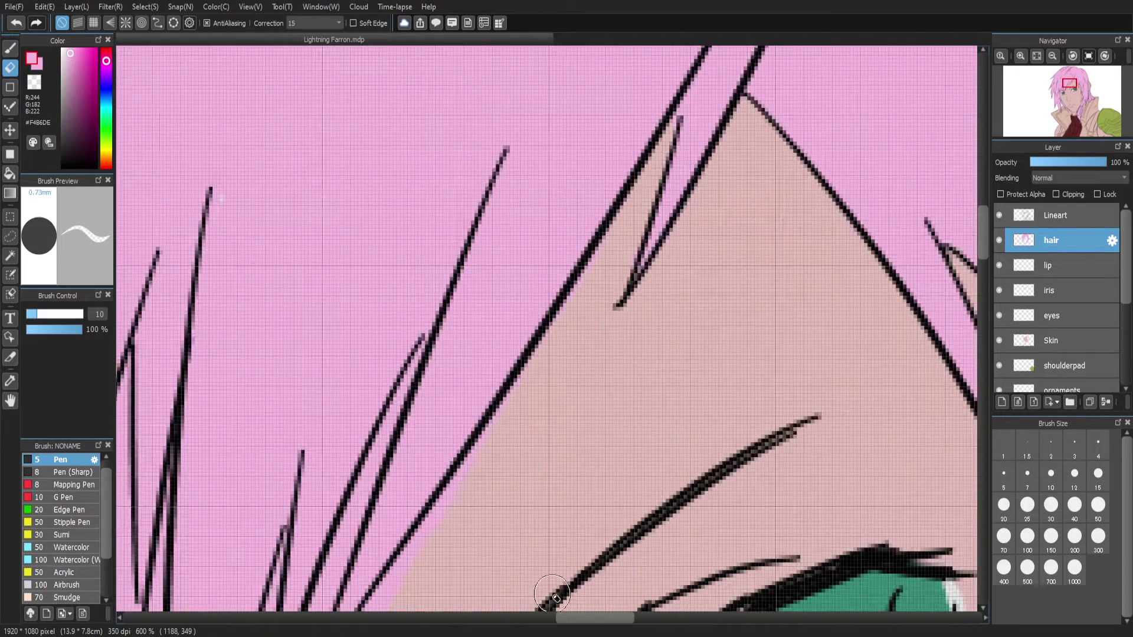
click(1067, 98)
drag(1066, 99, 1061, 103)
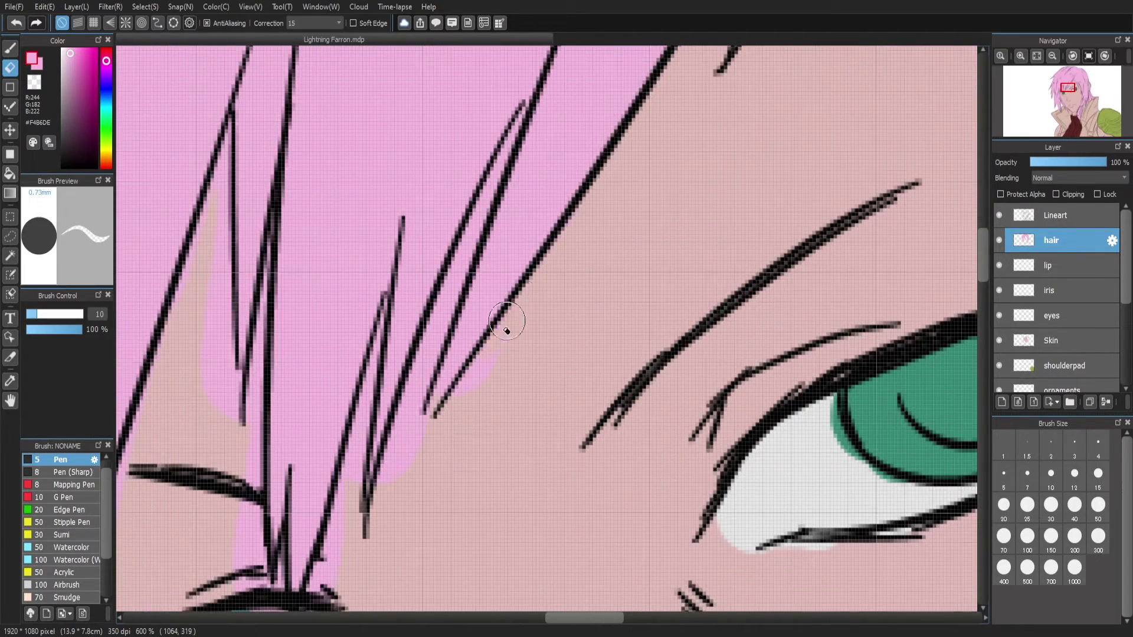
Clean the pink off the skin around the fringe tips and between the strands above the smaller eye
mouse_move(430, 321)
mouse_down()
mouse_move(398, 464)
mouse_move(459, 464)
mouse_move(404, 484)
mouse_move(391, 321)
mouse_move(325, 575)
mouse_move(272, 568)
mouse_move(254, 530)
mouse_move(259, 464)
mouse_move(245, 420)
mouse_move(266, 250)
mouse_move(239, 418)
mouse_move(240, 385)
mouse_move(197, 311)
mouse_move(215, 323)
mouse_move(240, 420)
mouse_up()
drag(189, 318, 680, 306)
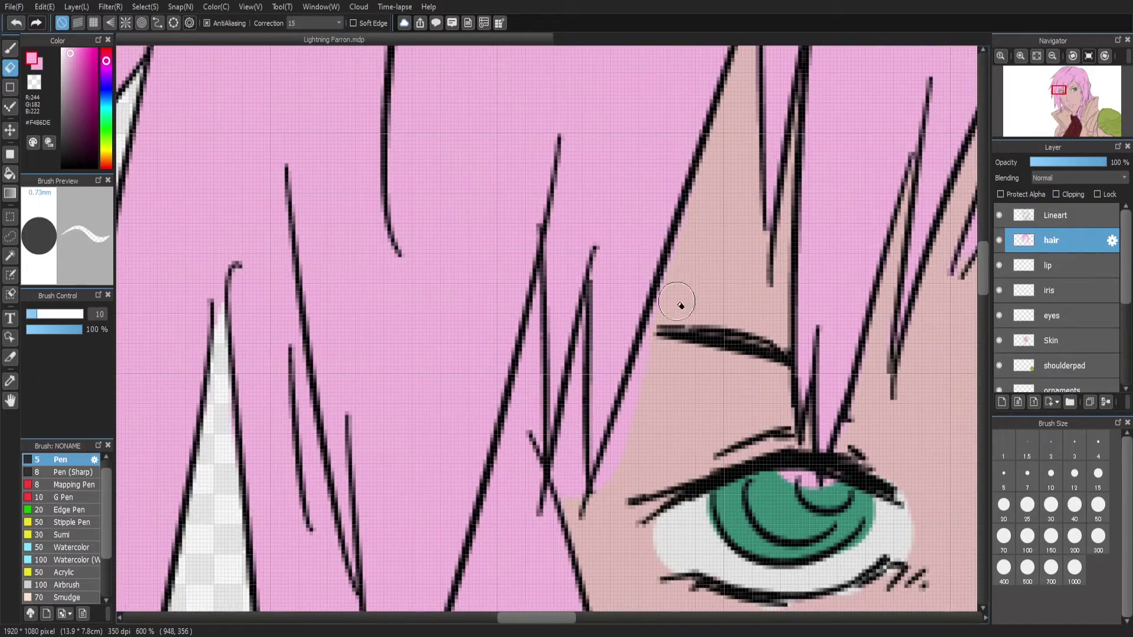
mouse_move(561, 463)
mouse_down()
mouse_move(413, 554)
mouse_move(265, 608)
mouse_up()
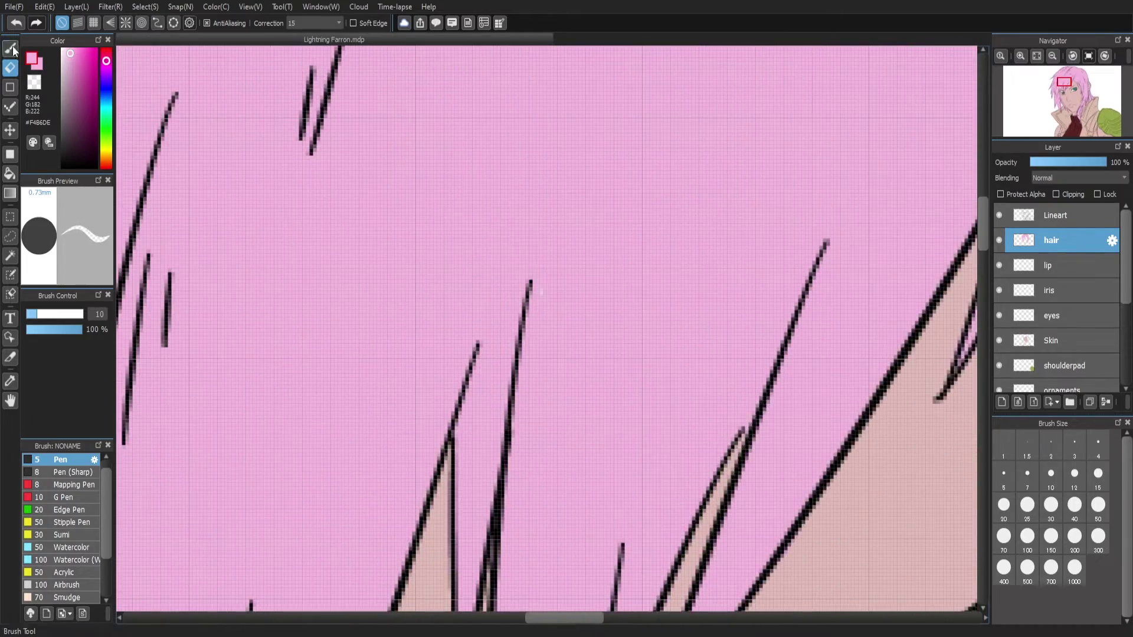
Trim the remaining pink around the fringe tips hanging over the brow and the smaller eye
click(10, 47)
click(10, 68)
mouse_move(448, 596)
mouse_down()
mouse_move(465, 508)
mouse_move(389, 382)
mouse_move(401, 318)
mouse_up()
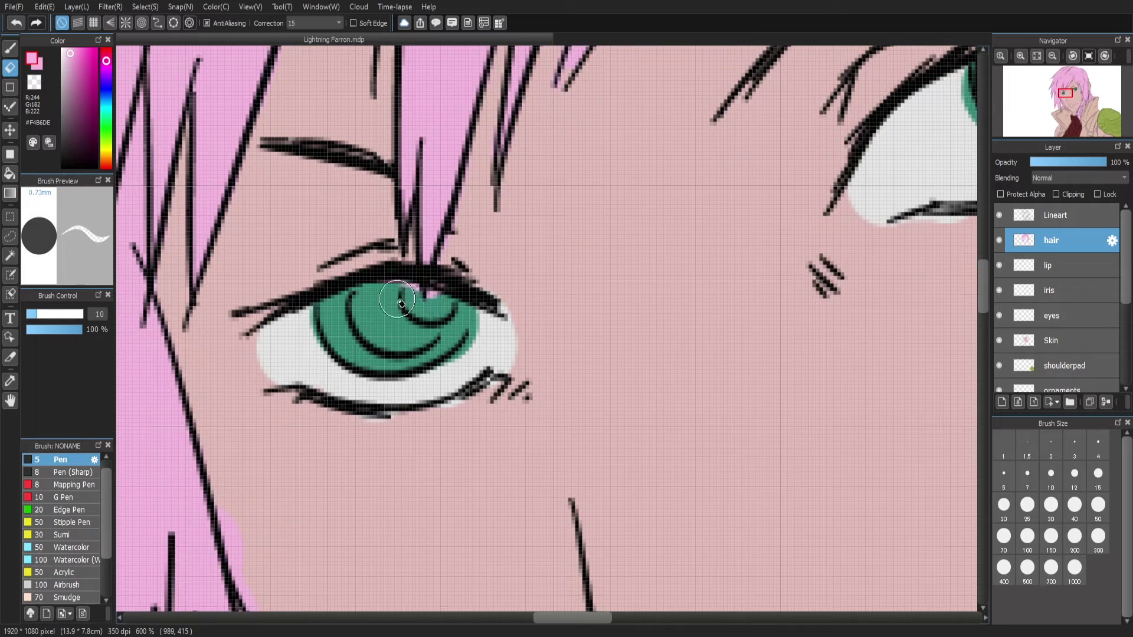
click(10, 48)
click(1054, 56)
click(1054, 56)
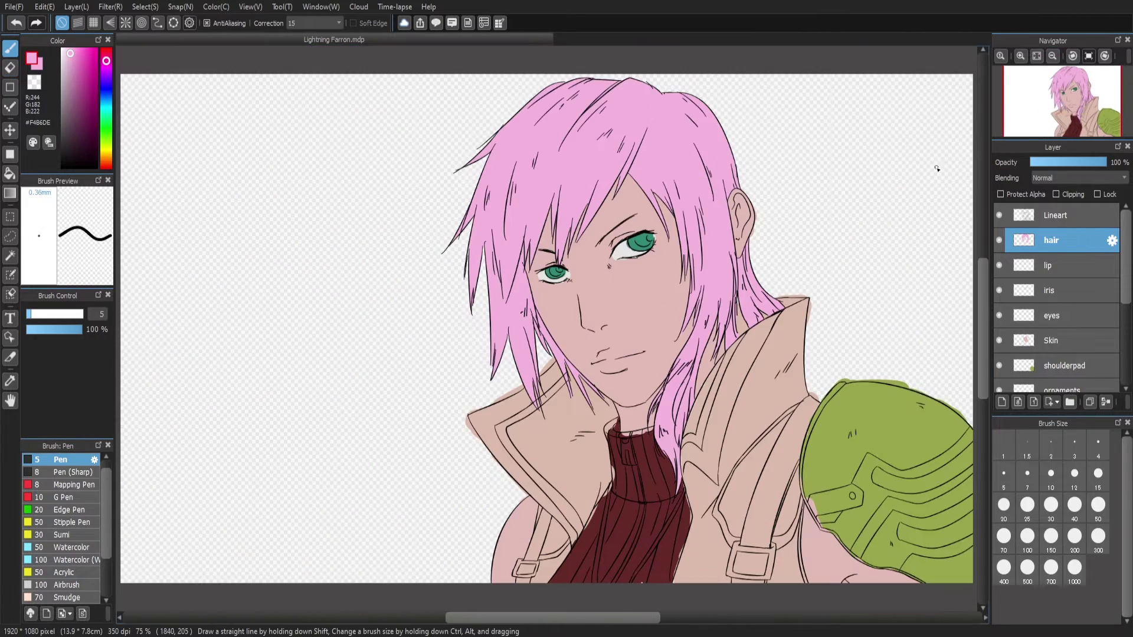
On the coat layer, erase the beige spilling outside the pointed collar flap below the long fringe strands, using eraser size 15
scroll(645, 218, up, 2)
scroll(1056, 324, down, 3)
click(1056, 271)
scroll(645, 180, up, 3)
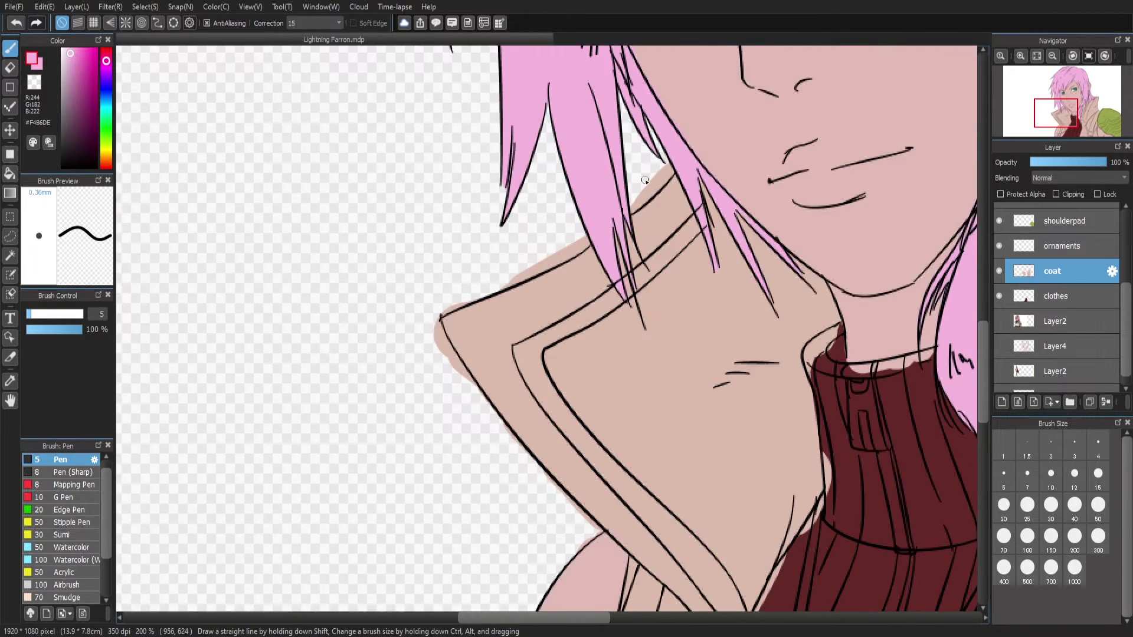
drag(645, 180, 623, 201)
key(e)
drag(645, 157, 640, 204)
drag(587, 239, 564, 251)
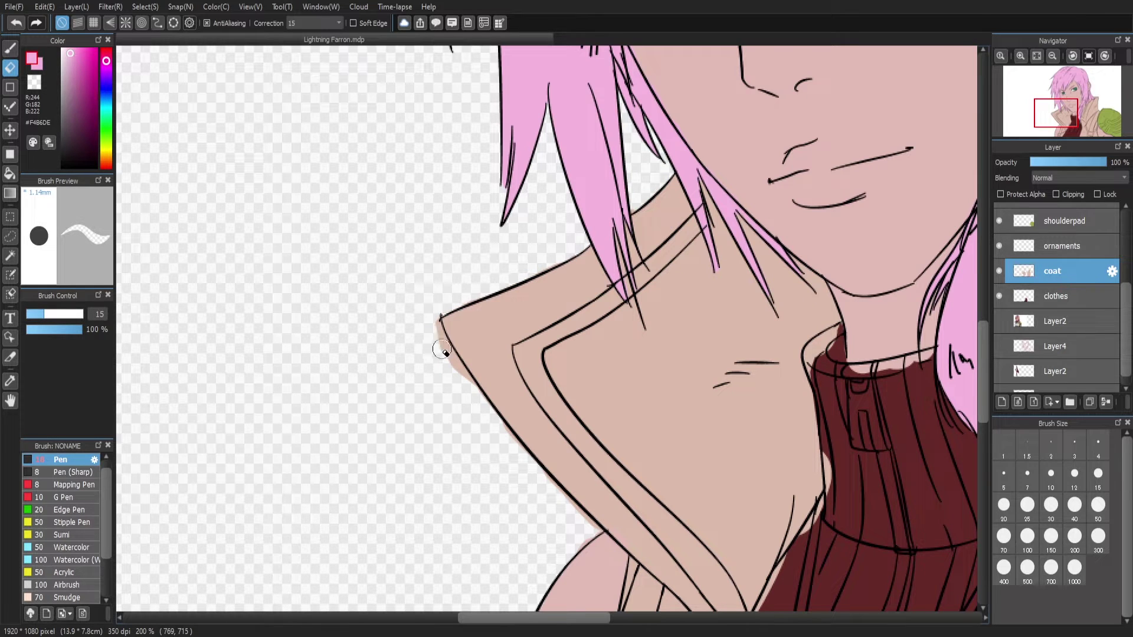
drag(442, 350, 452, 356)
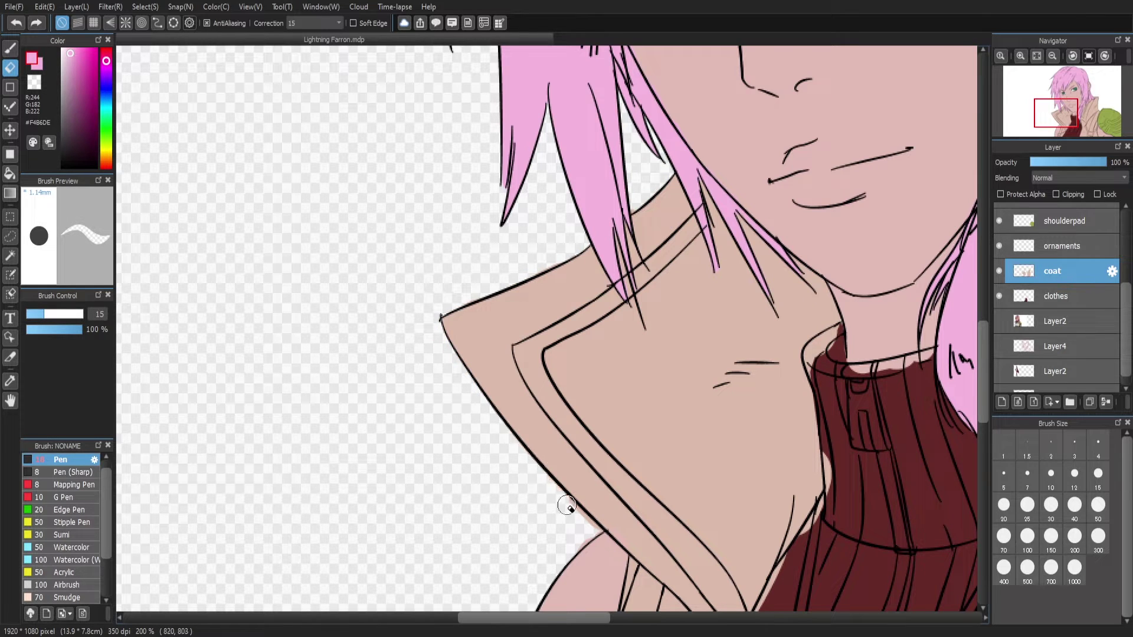
drag(569, 507, 177, 605)
Erase the beige outside the tall collar point behind the hair and down to the shoulder pad
drag(931, 44, 842, 115)
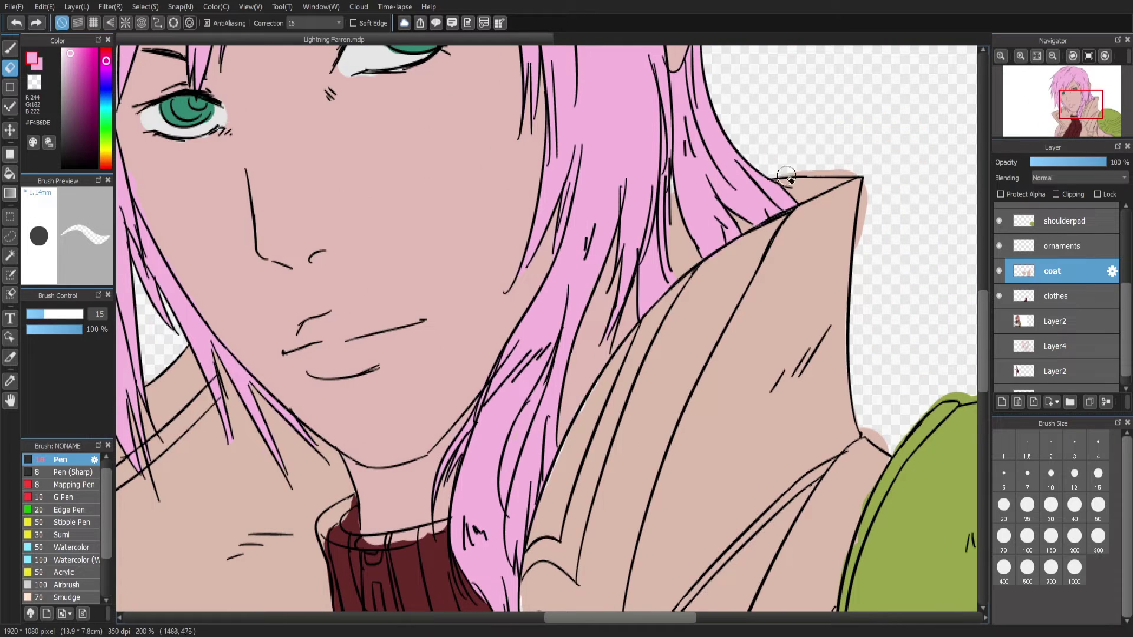
drag(786, 176, 883, 172)
drag(867, 213, 867, 192)
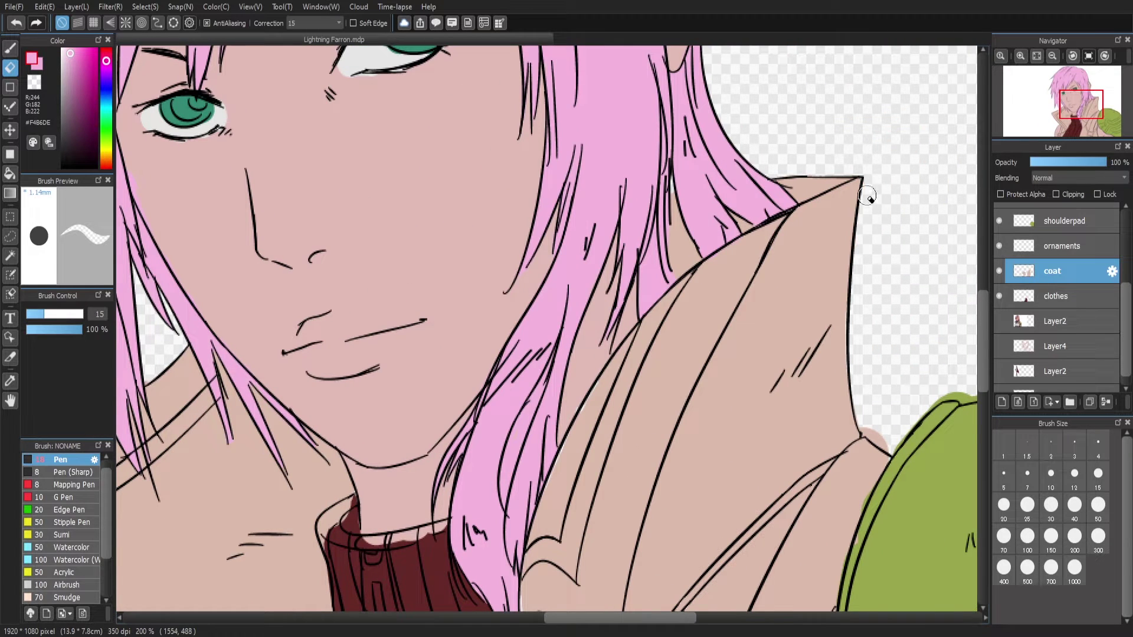
drag(868, 420, 897, 452)
Sample the coat's beige and touch up the inner collar edge beside the long hair lock
click(10, 47)
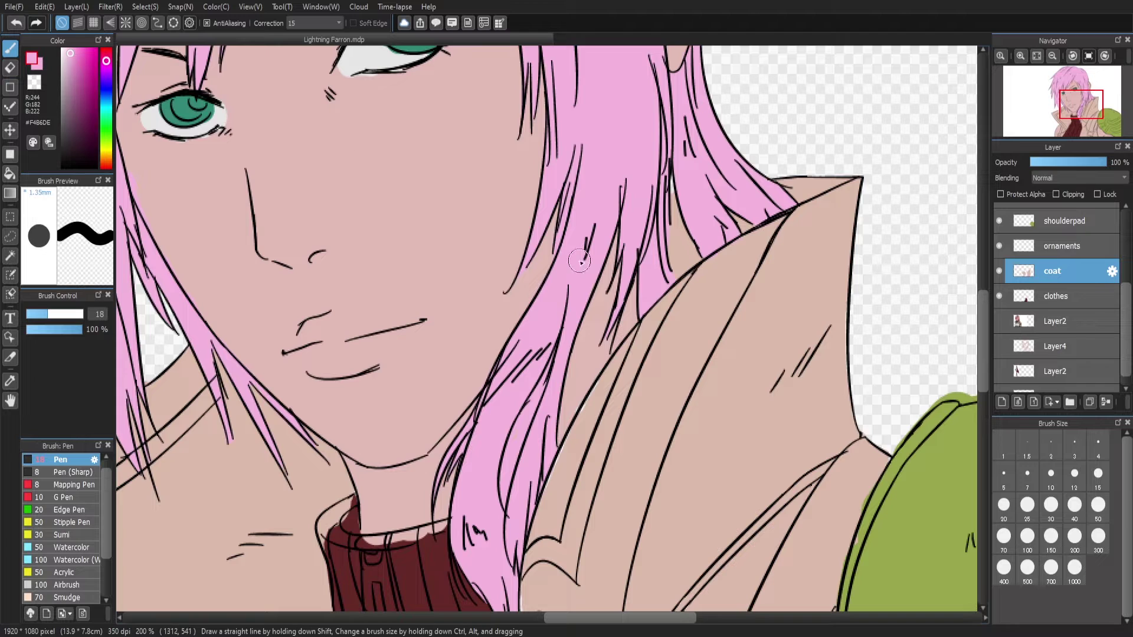
alt+click(771, 318)
click(12, 69)
drag(635, 576, 694, 359)
key(b)
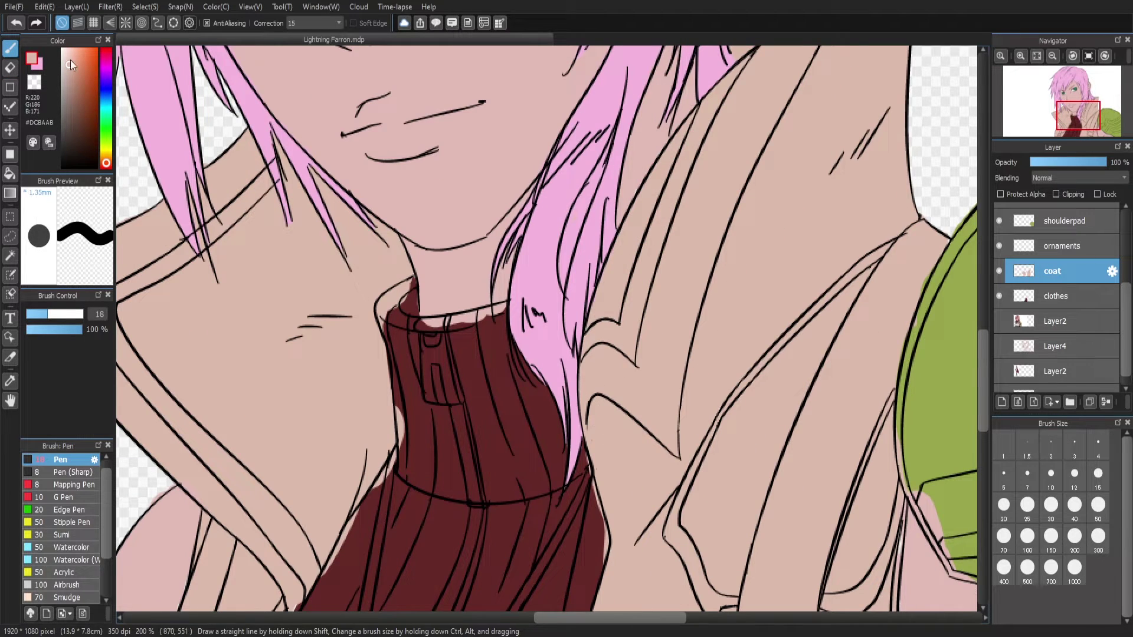
Erase the coat's beige where it overlaps both edges of the dark red turtleneck
key(e)
scroll(566, 175, down, 3)
drag(584, 385, 561, 510)
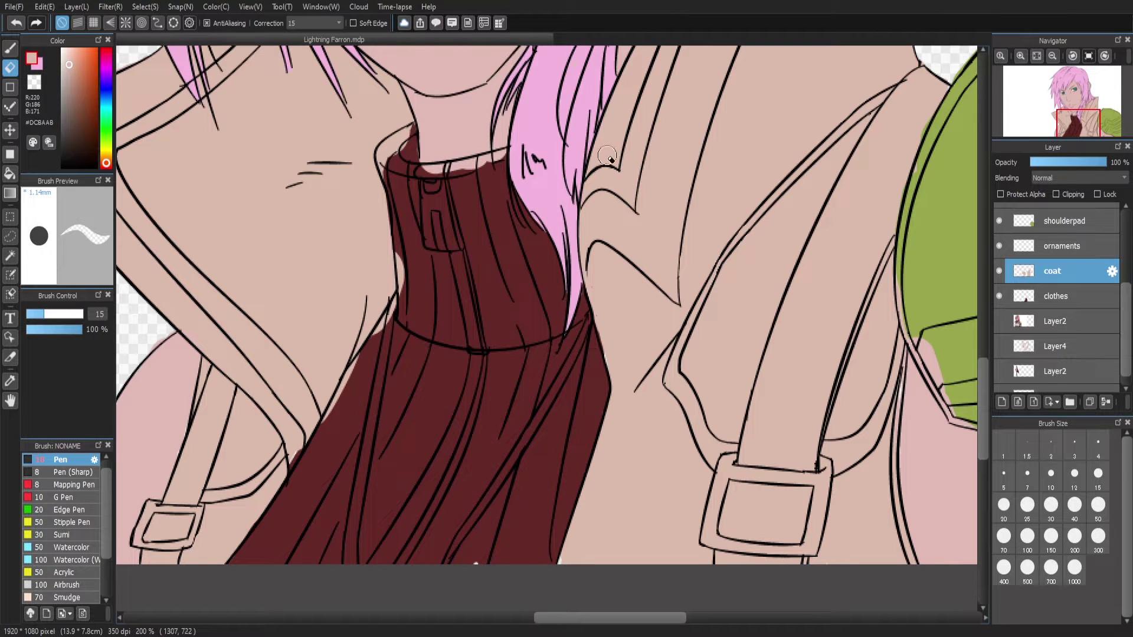
drag(406, 255, 386, 324)
drag(352, 389, 353, 362)
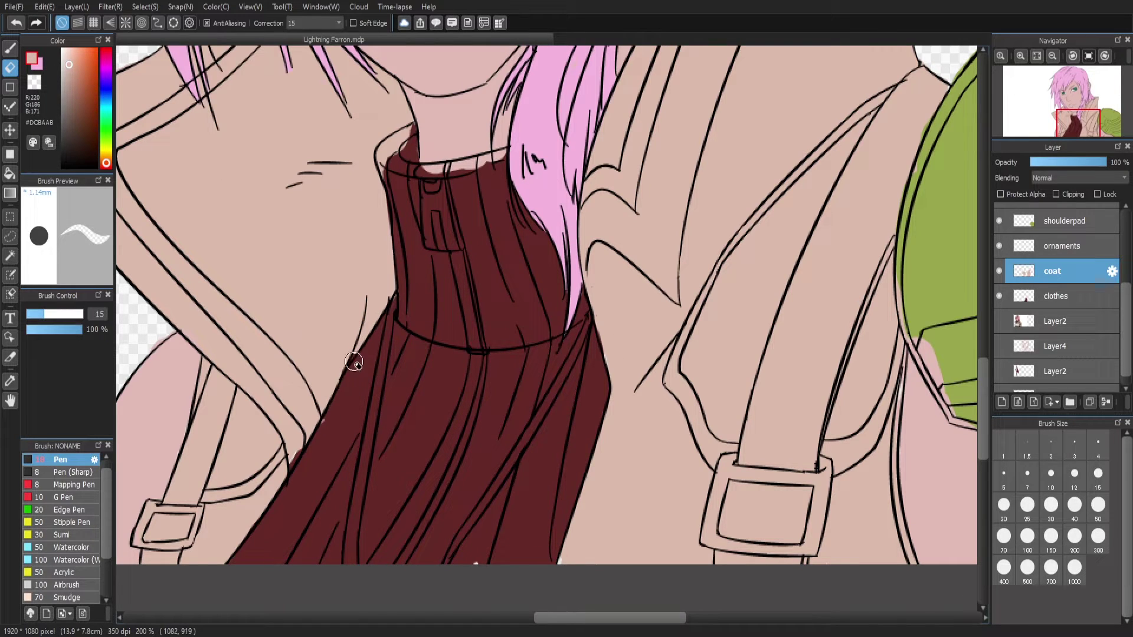
scroll(375, 392, down, 3)
scroll(970, 350, up, 3)
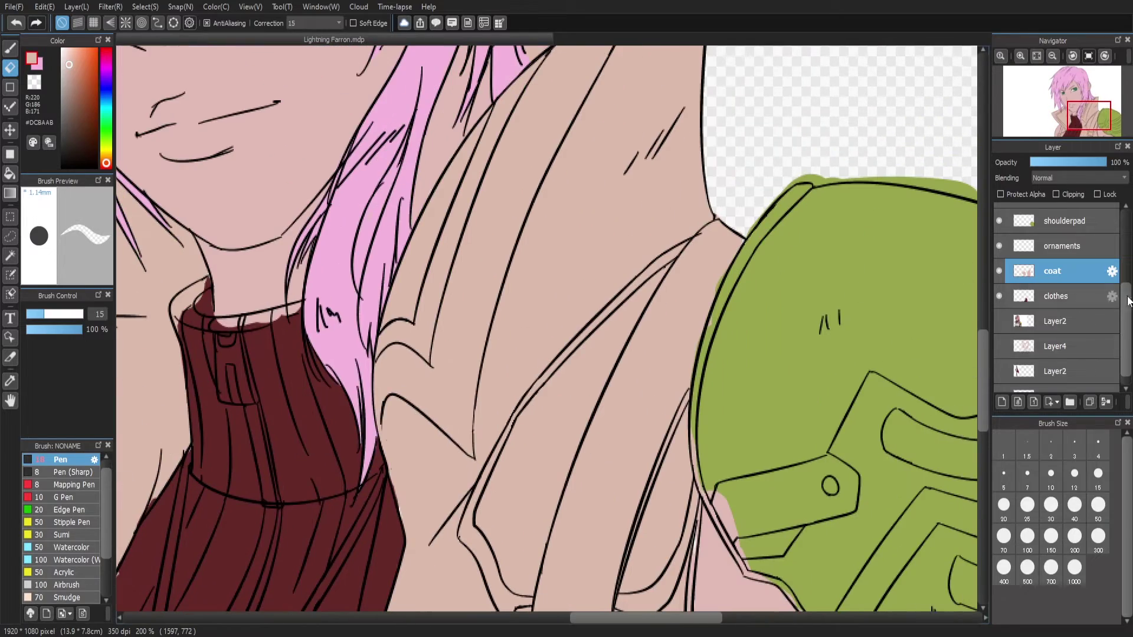
On the Skin layer, erase the skin colour spilling outside the ear's outer edge
scroll(925, 242, up, 8)
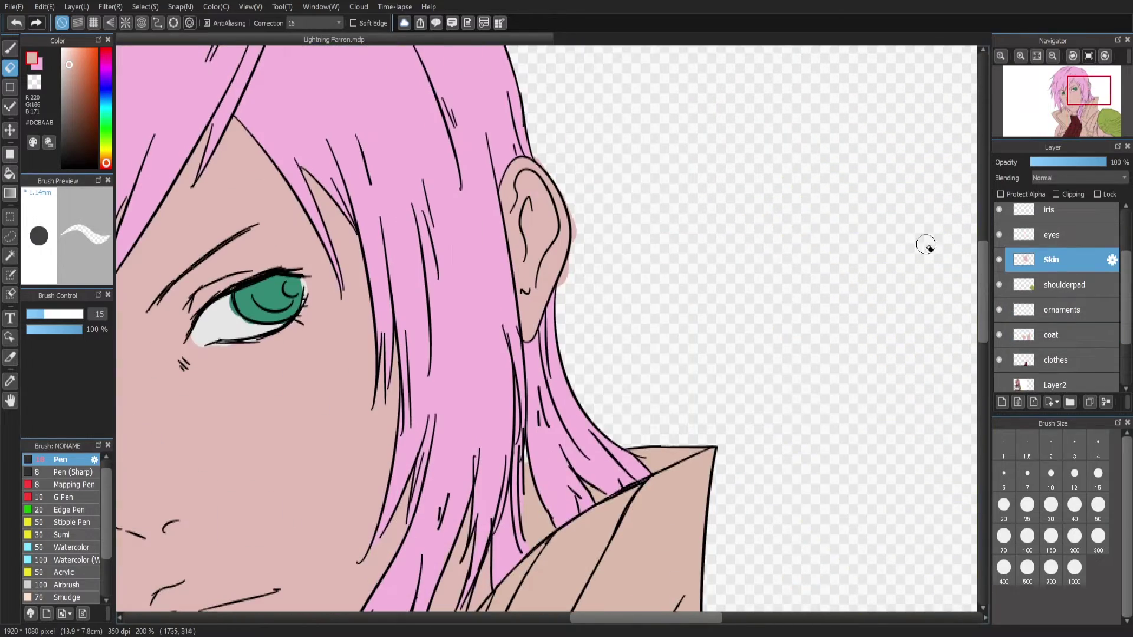
key(b)
key(e)
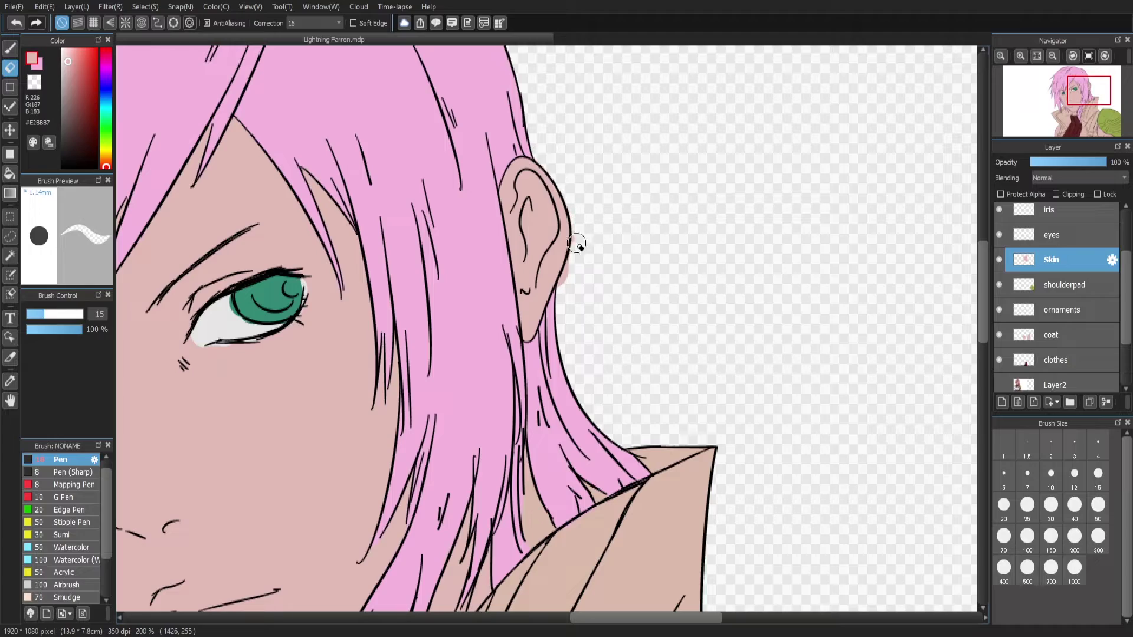
drag(577, 242, 561, 292)
mouse_move(1077, 94)
mouse_down()
mouse_move(1080, 130)
mouse_move(1068, 97)
mouse_up()
scroll(765, 257, down, 3)
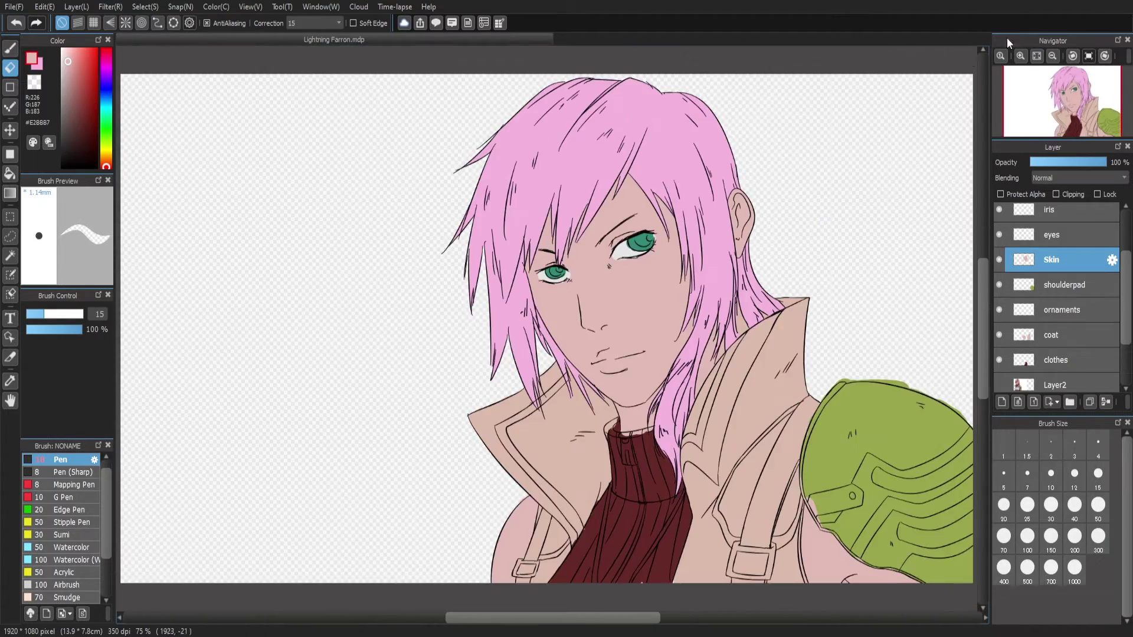
Erase the beige over the turtleneck's folded collar and the skin colour overlapping the shoulder pad's lower corner
click(1020, 56)
click(1020, 55)
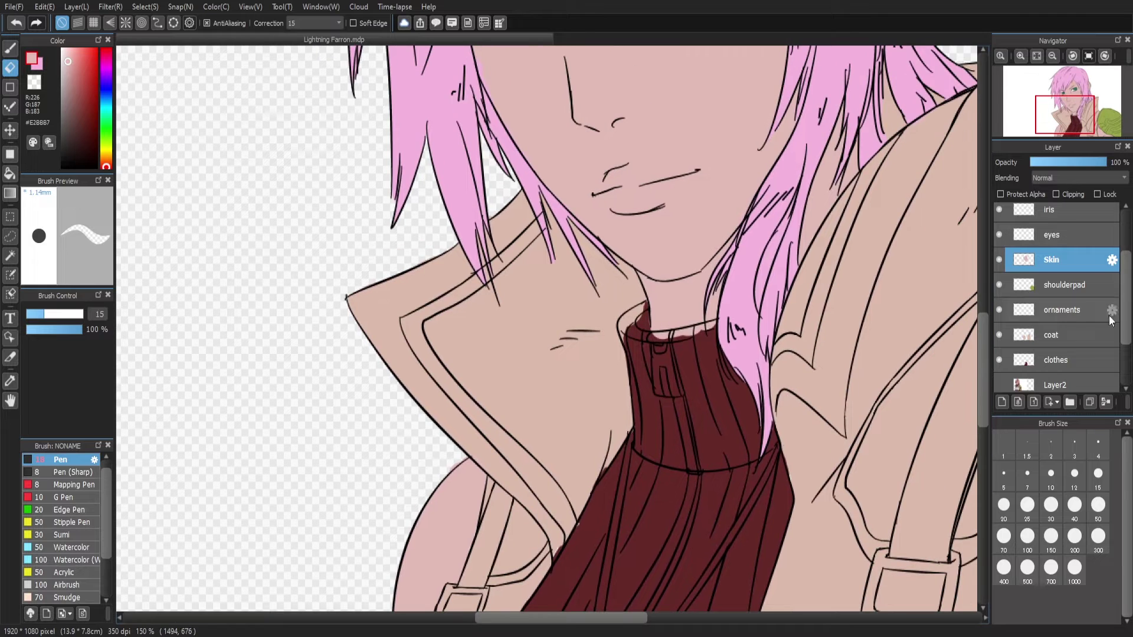
click(1101, 334)
key(ctrl+z)
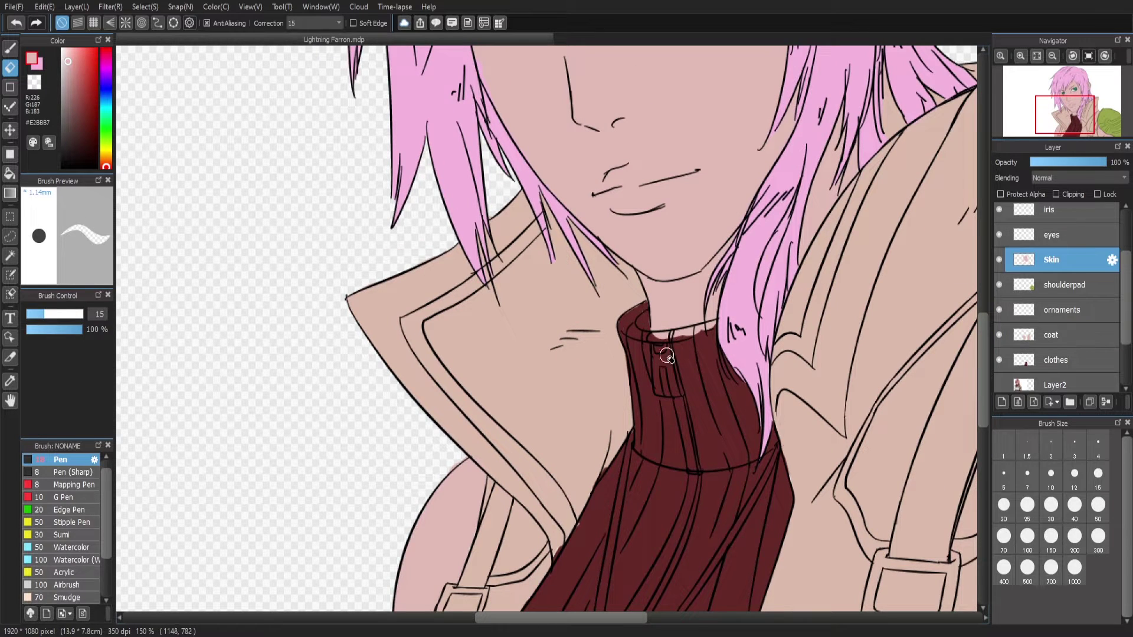
scroll(619, 333, right, 5)
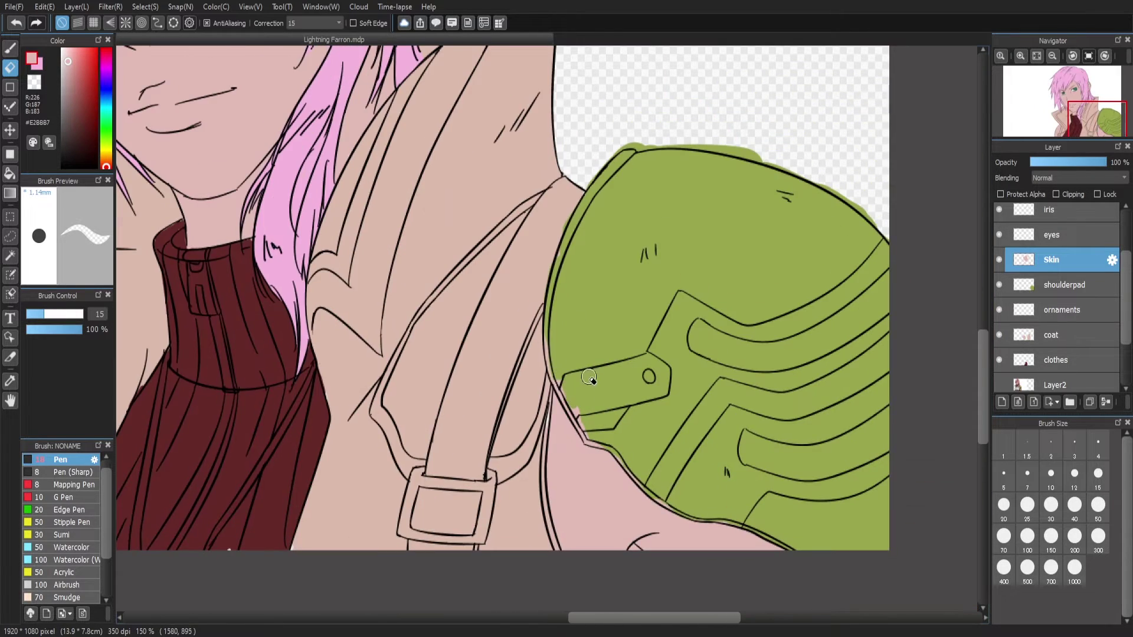
mouse_move(573, 416)
mouse_down()
mouse_move(586, 440)
mouse_move(670, 503)
mouse_up()
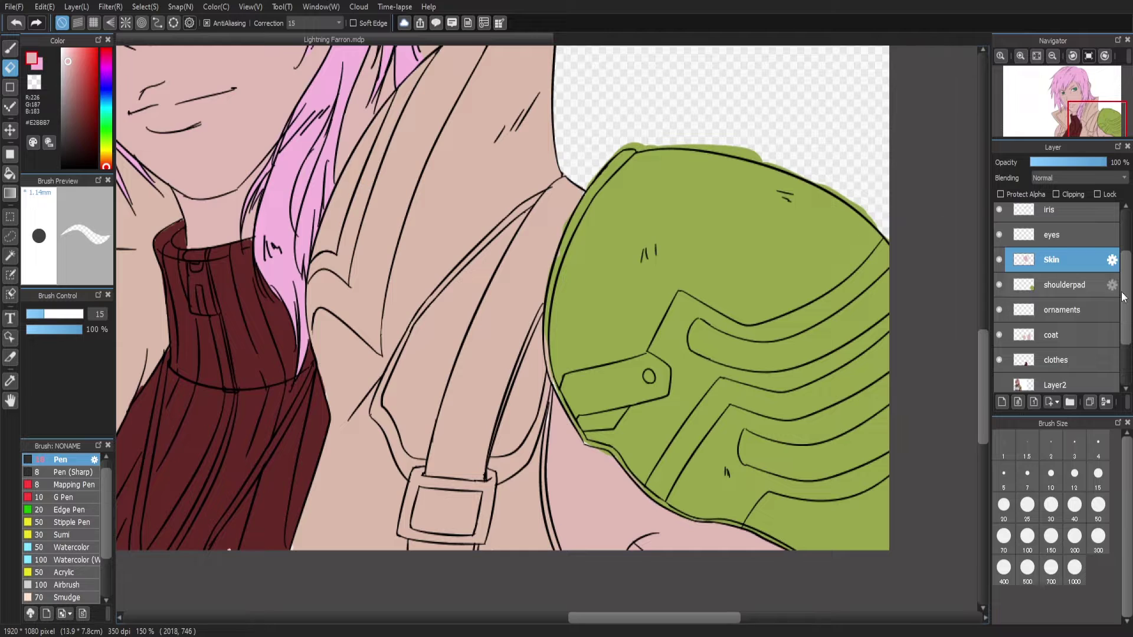
On the shoulderpad layer, erase the green spilling above the pad's top outline
click(1056, 284)
scroll(1047, 354, up, 3)
alt+click(363, 127)
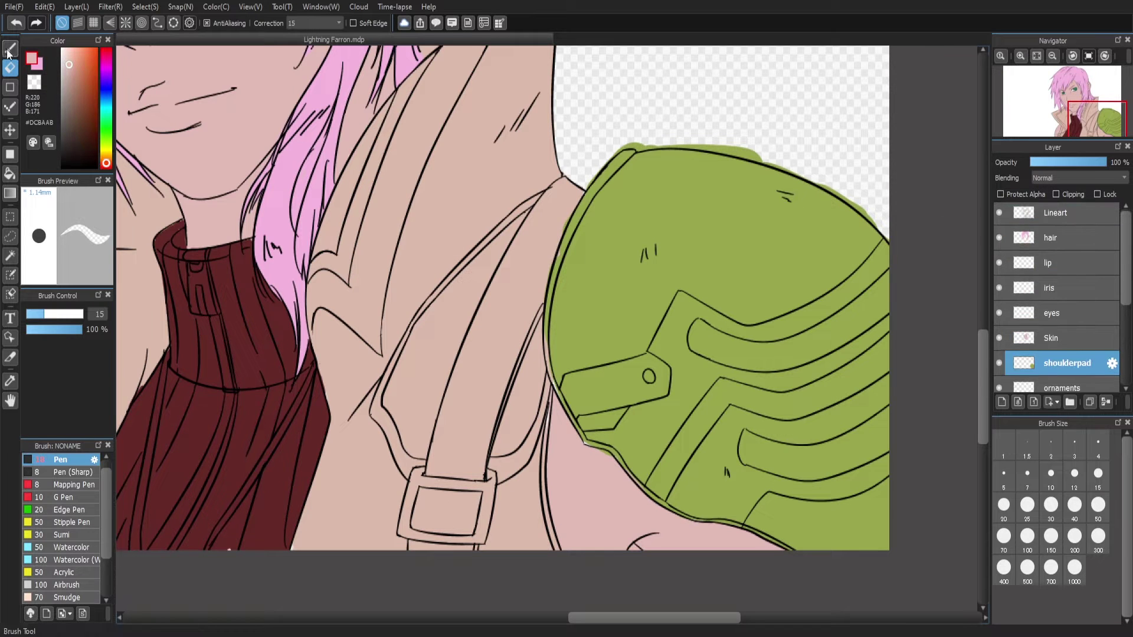
key(b)
drag(722, 180, 700, 171)
key(ctrl+z)
alt+click(635, 162)
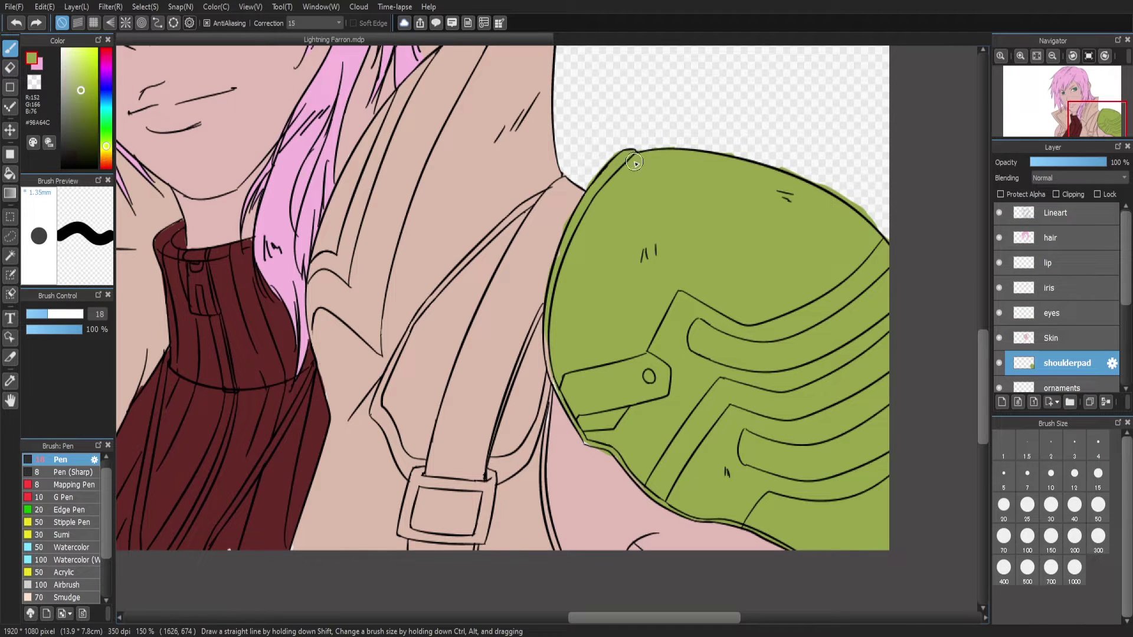
Trim the leftover green along the shoulder pad's outer curve and the edge next to the coat
scroll(531, 168, right, 5)
key(e)
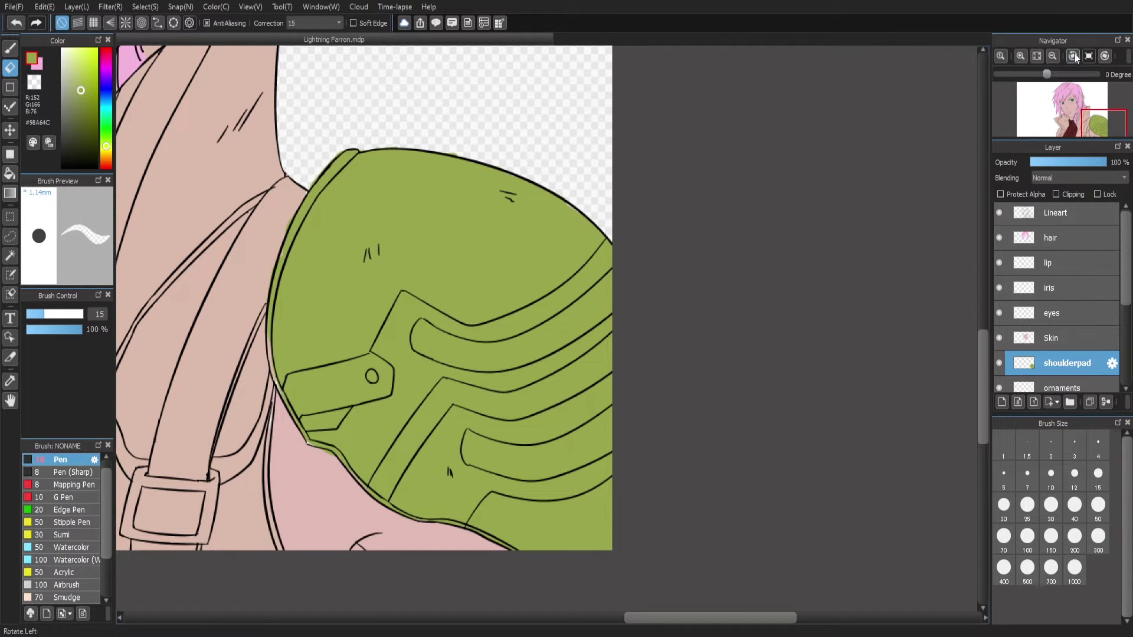
key(ctrl+minus)
key(ctrl+minus)
key(b)
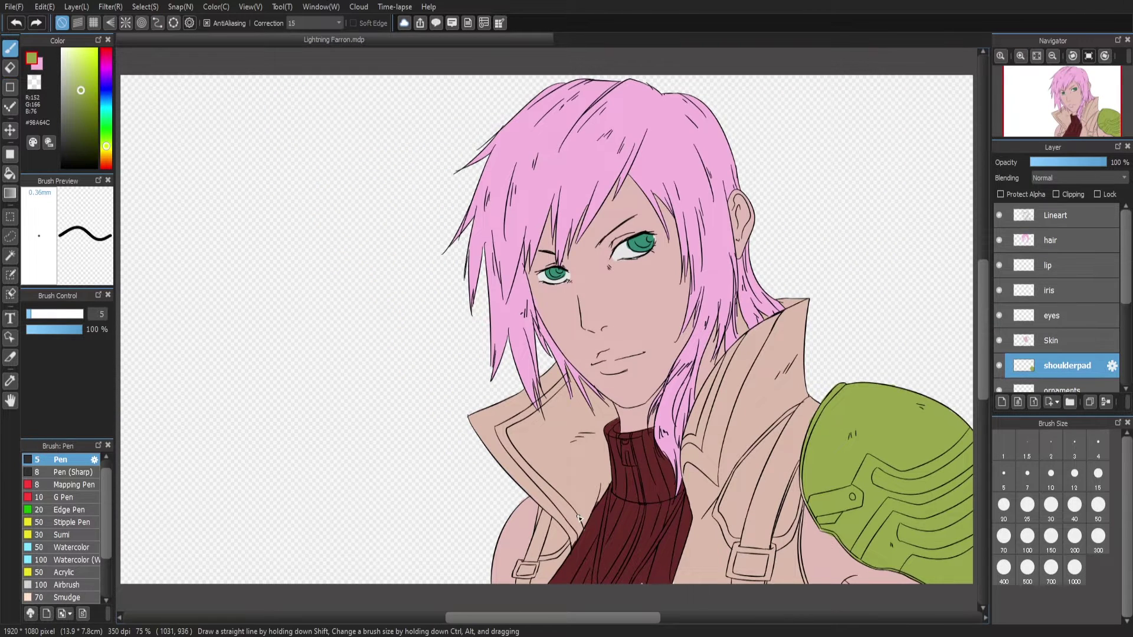
On the Lineart layer, erase the stray line end on the hair strand above the coat collar
click(1020, 55)
click(1020, 55)
click(1020, 55)
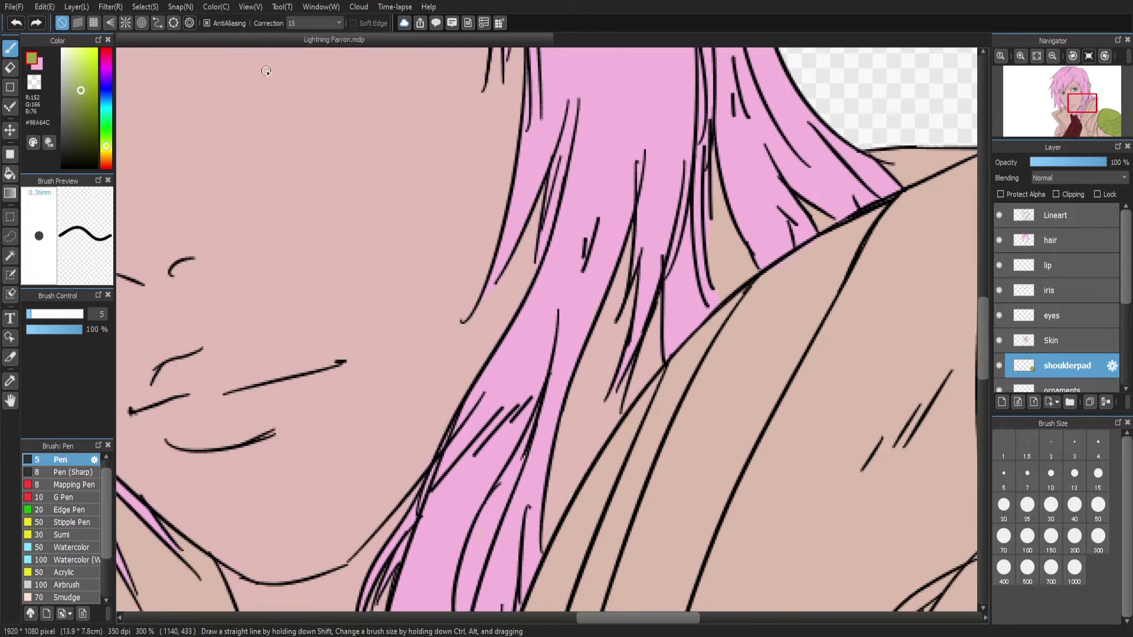
key(e)
click(1062, 215)
drag(642, 153, 645, 223)
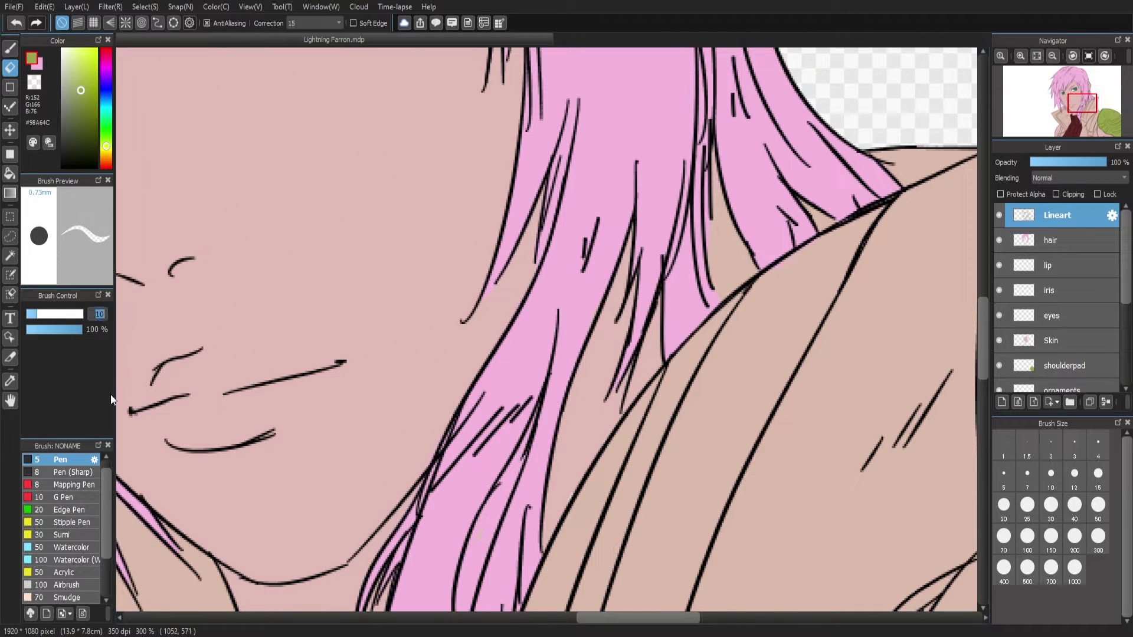
With a black Pencil at size 4, extend the hair strand's edge line down to the coat collar
scroll(59, 501, up, 1)
click(59, 459)
drag(330, 152, 337, 254)
key(ctrl+z)
alt+click(711, 203)
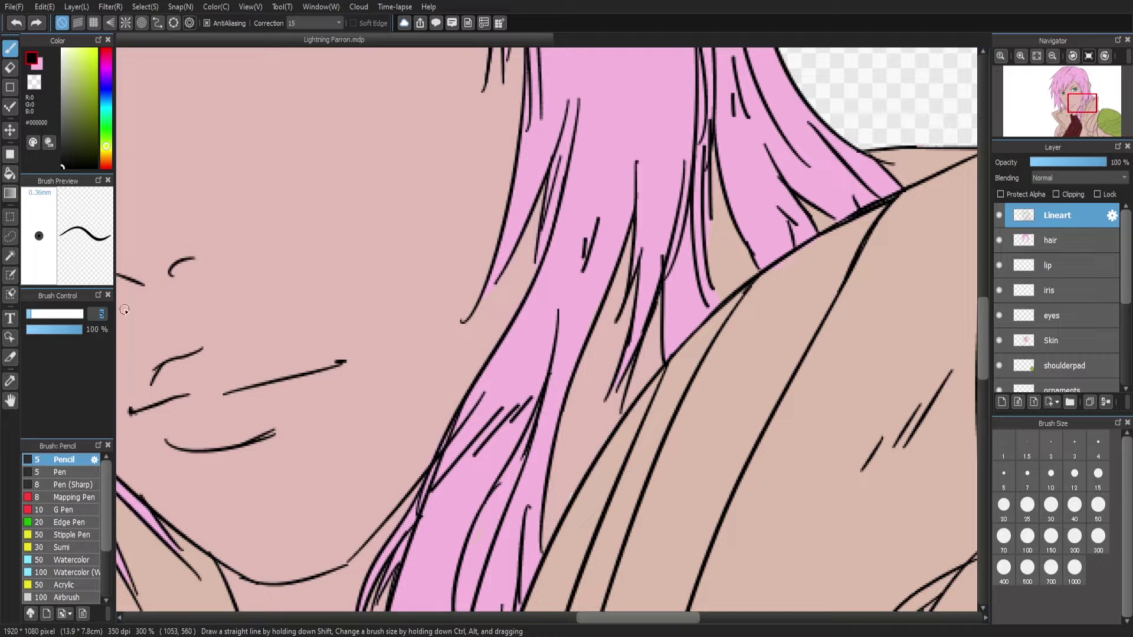
text(4)
key(Return)
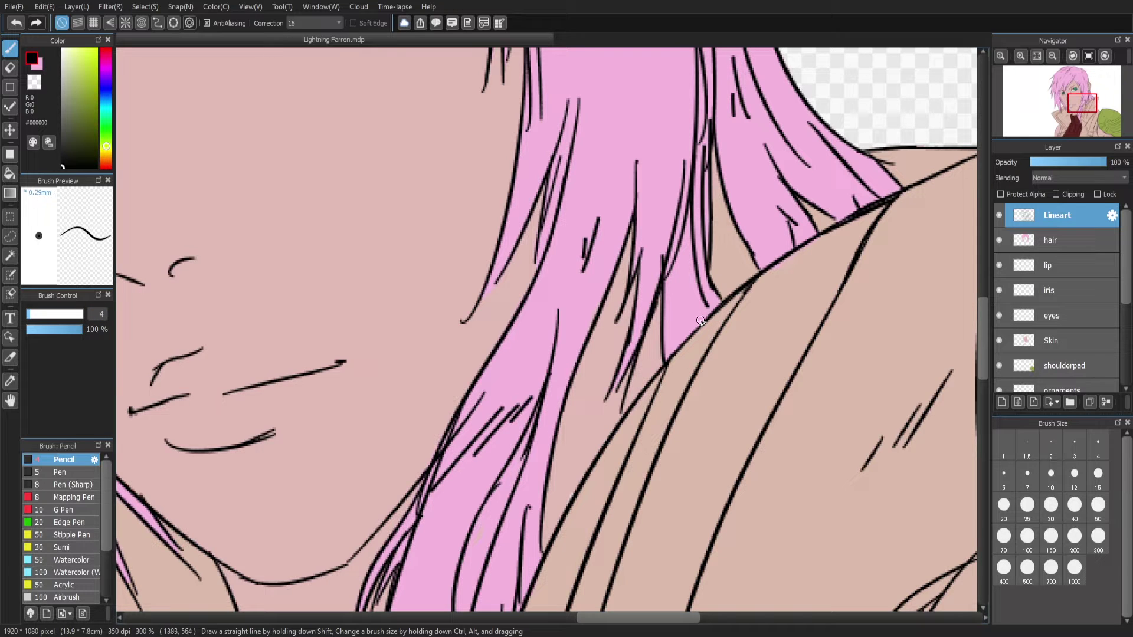
Erase the overlapping line inside the hair strand above the collar and redraw the neighbouring narrow strand's tip as a point
key(e)
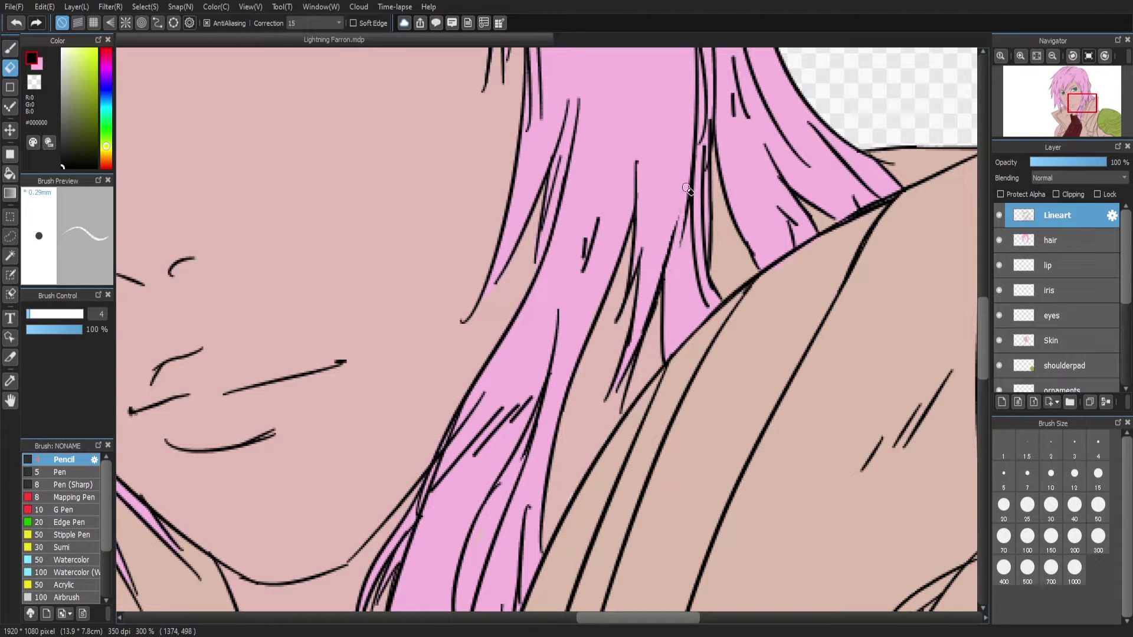
drag(625, 387, 635, 371)
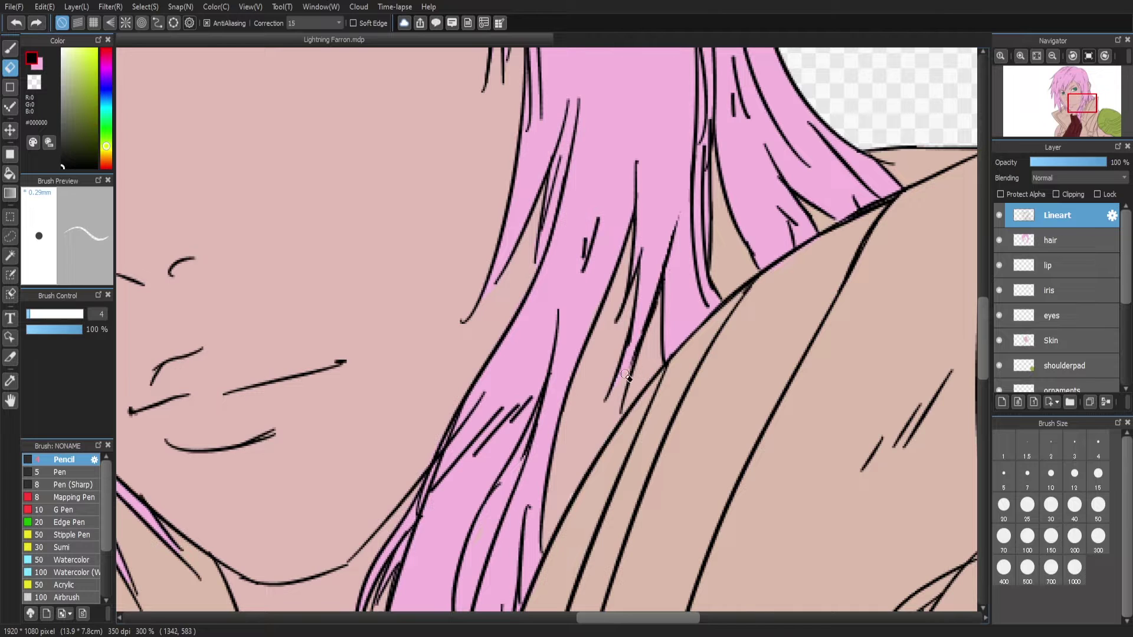
key(b)
mouse_move(640, 301)
mouse_down()
mouse_move(613, 394)
mouse_move(619, 416)
mouse_up()
key(e)
key(b)
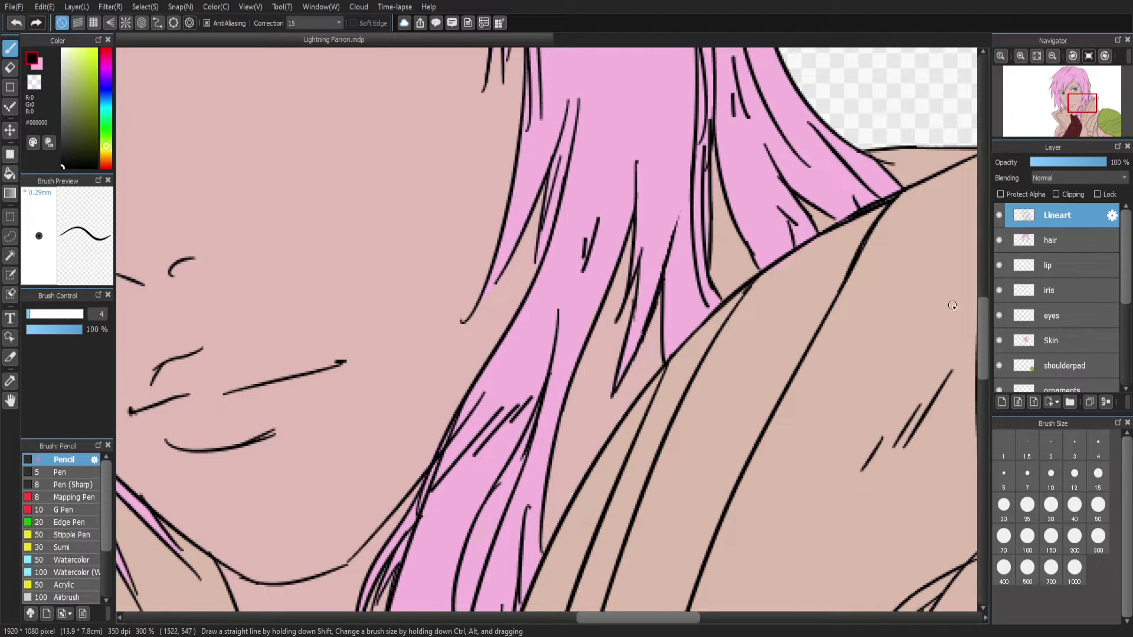
Join the hair strand behind the ear to the collar line and add short strokes near its ends
scroll(952, 305, down, 3)
key(e)
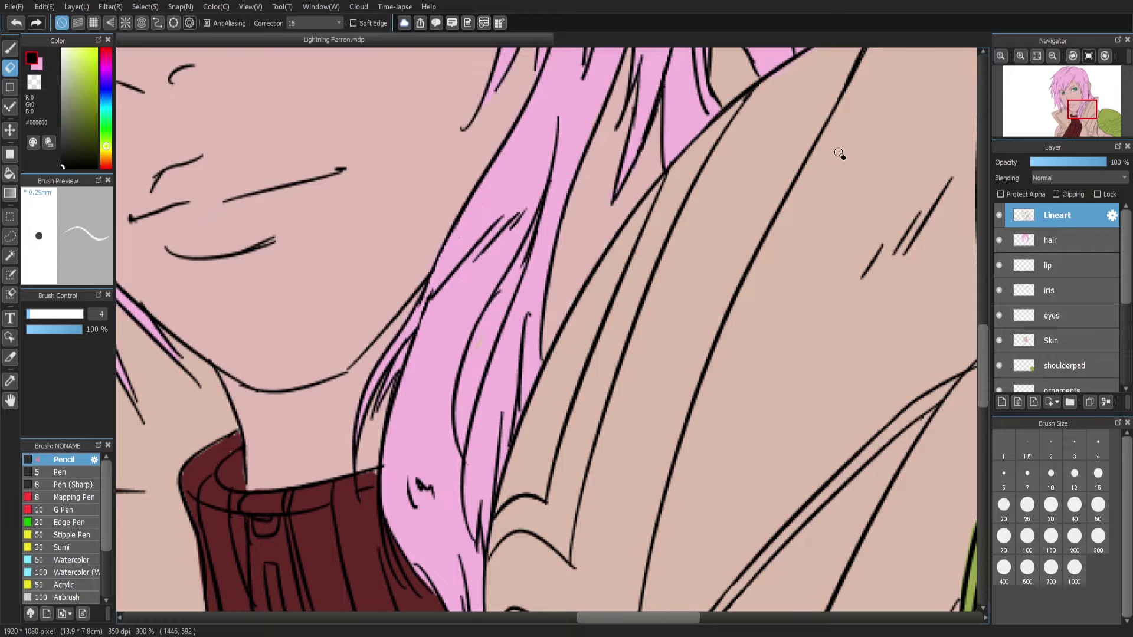
scroll(839, 154, down, 6)
scroll(718, 412, up, 12)
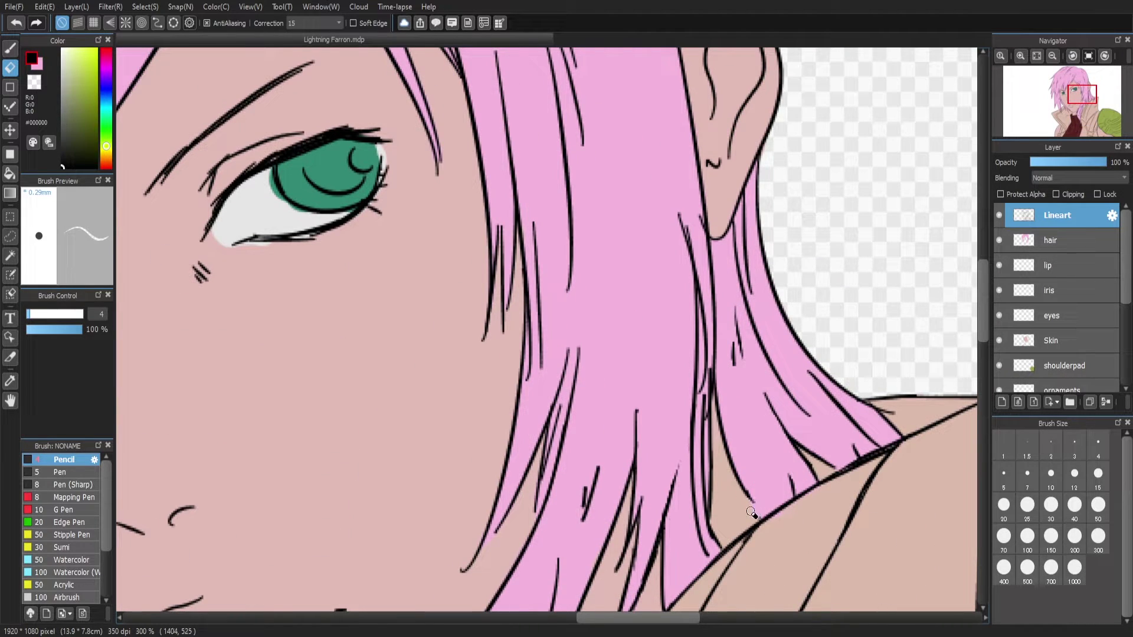
key(b)
key(ctrl+z)
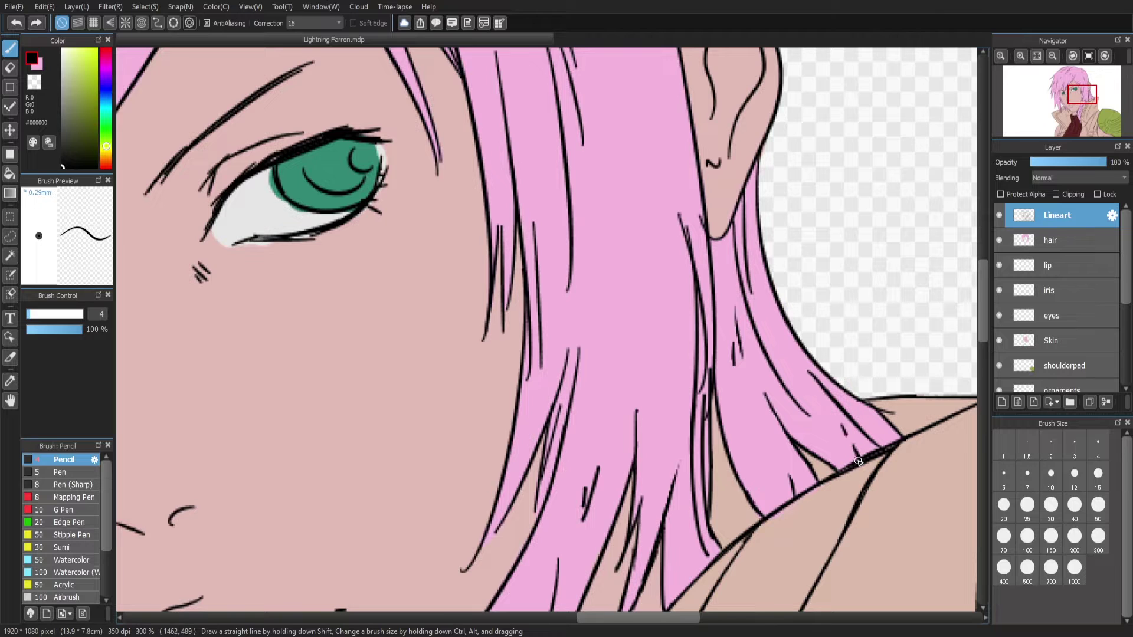
scroll(573, 171, up, 3)
Erase the small mark on the earlobe and rework the inner ear lines so they meet above the lobe
key(e)
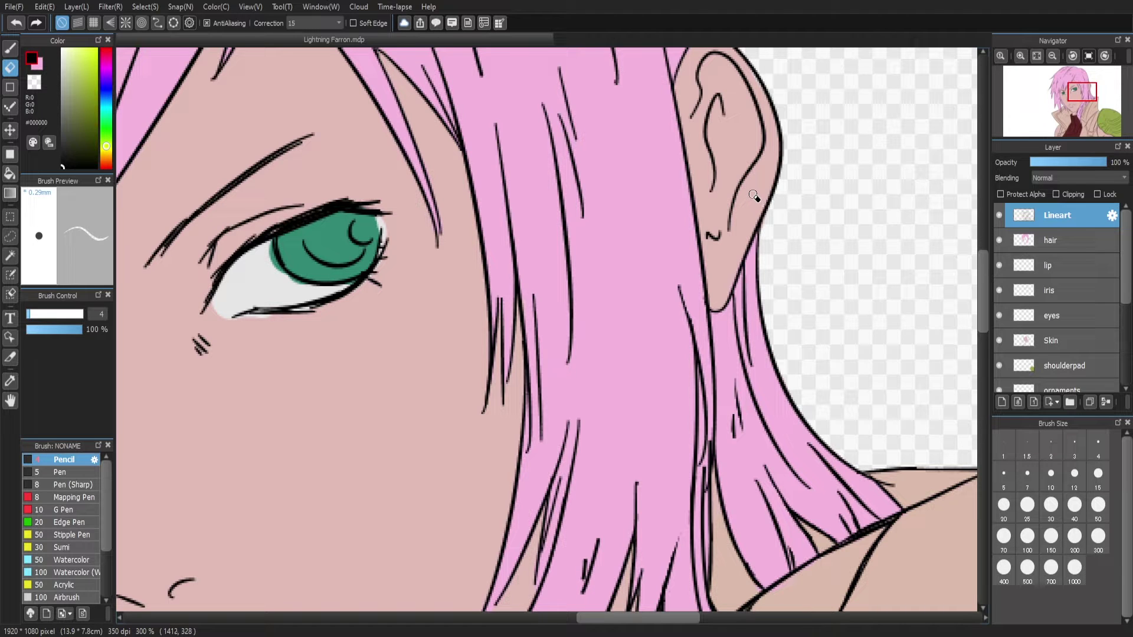
scroll(721, 232, up, 3)
key(b)
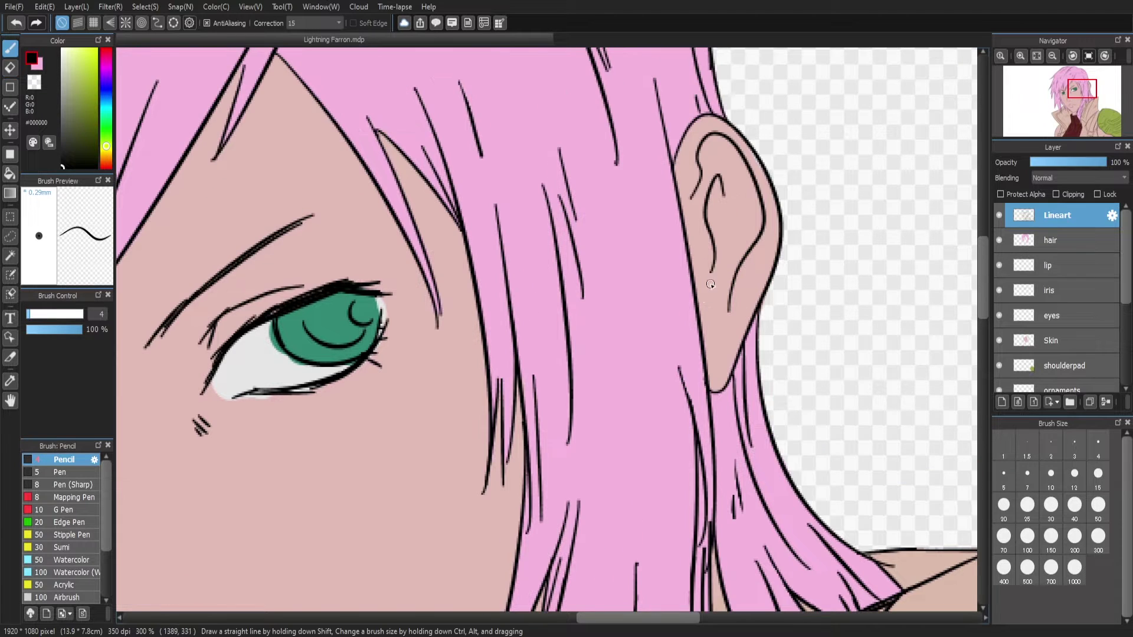
mouse_move(711, 270)
mouse_down()
mouse_move(743, 274)
mouse_move(712, 337)
mouse_up()
key(ctrl+z)
key(ctrl+z)
drag(710, 265, 729, 311)
scroll(732, 288, up, 4)
key(ctrl+z)
mouse_move(719, 271)
mouse_down()
mouse_move(732, 287)
mouse_move(739, 357)
mouse_move(707, 322)
mouse_up()
key(ctrl+z)
Taper the short accent strokes in the hair strand beside the cheek with the eraser
scroll(726, 295, down, 12)
key(e)
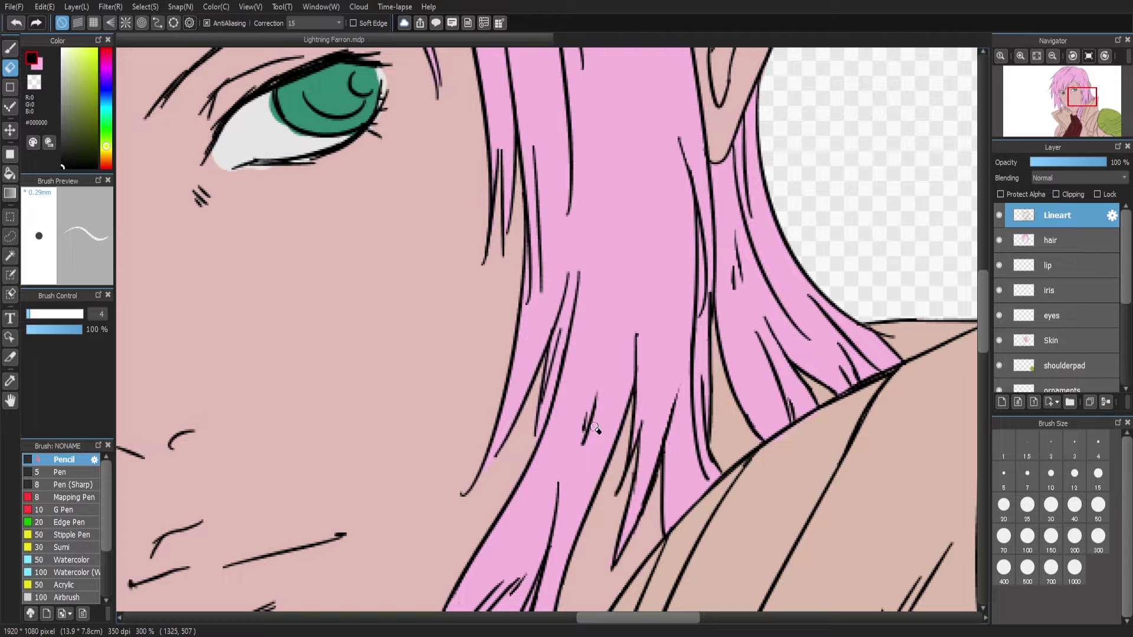
scroll(981, 229, up, 15)
drag(492, 123, 708, 182)
drag(338, 276, 487, 204)
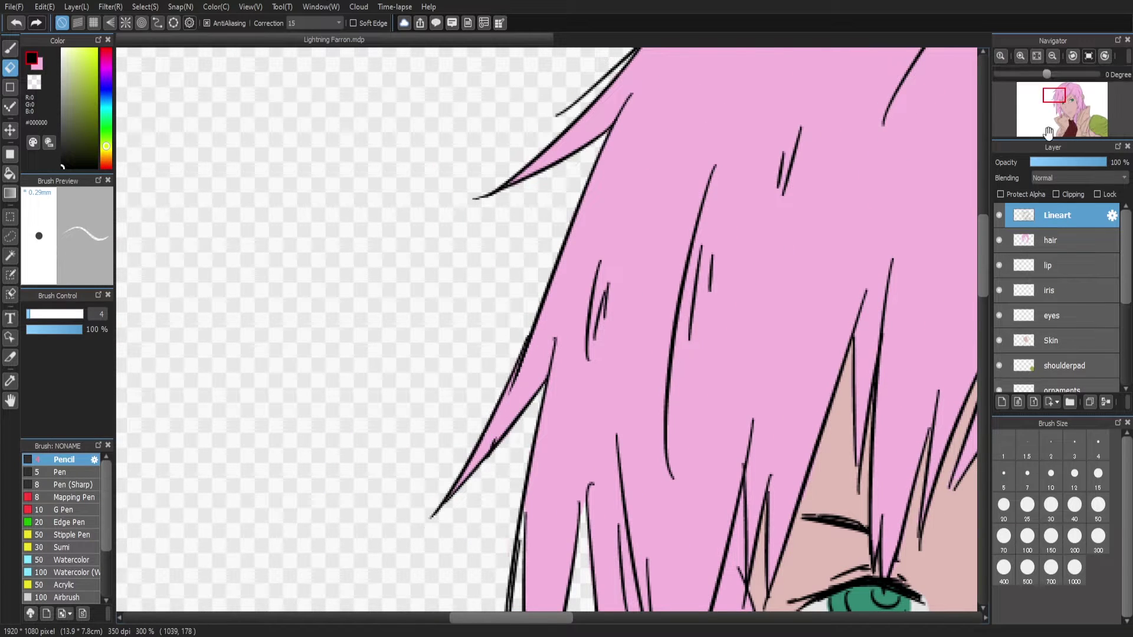
drag(428, 533, 386, 207)
key(b)
key(e)
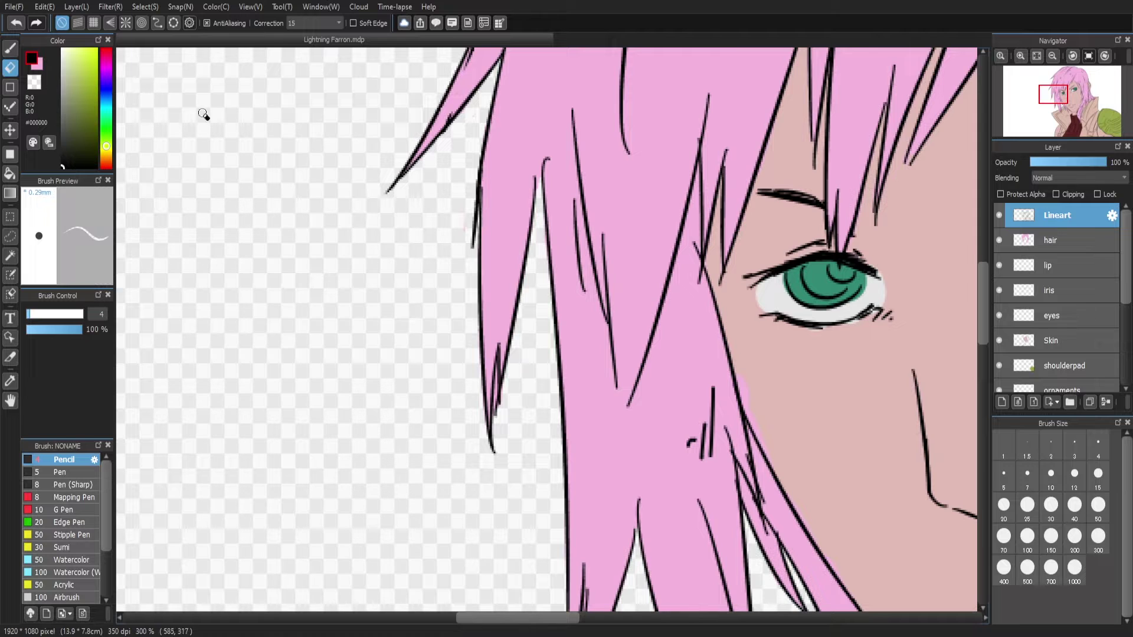
Erase the curled line end at the top of the gap between the outer hair strands and redraw it as a point
mouse_move(578, 188)
mouse_down()
mouse_move(299, 142)
mouse_move(337, 155)
mouse_move(329, 210)
mouse_up()
key(b)
drag(341, 154, 329, 223)
key(ctrl+z)
key(ctrl+y)
key(ctrl+z)
key(ctrl+y)
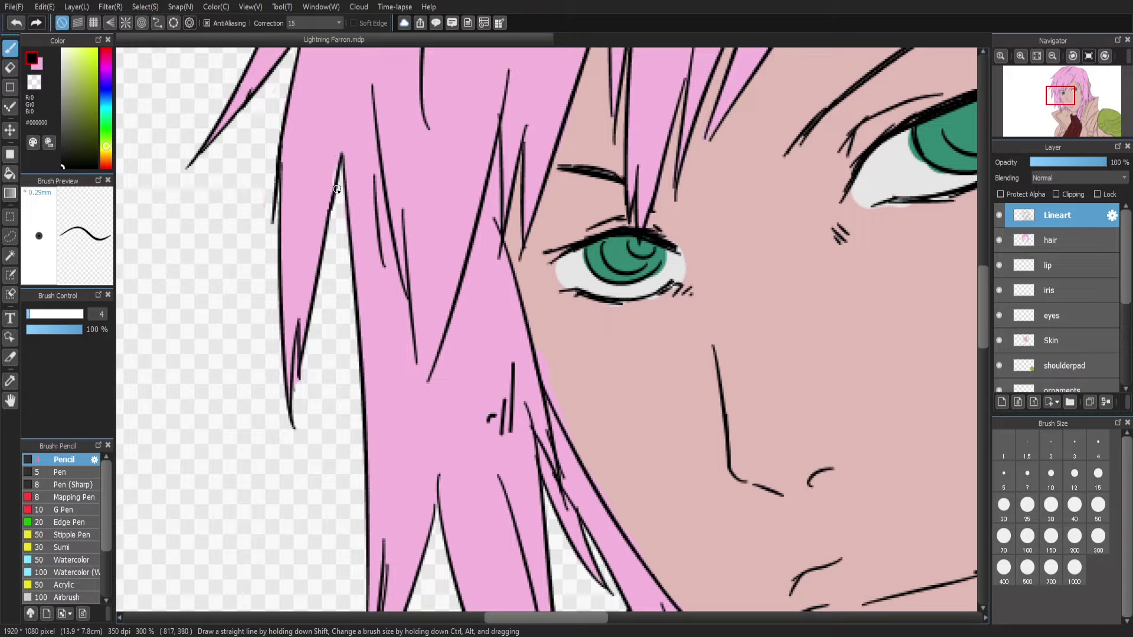
key(ctrl+z)
drag(343, 142, 328, 217)
Paint pink up to the gap's new outline on the hair layer and erase the line crossing the strand beside the eye on Lineart
click(42, 64)
key(ctrl+Down)
key(Down)
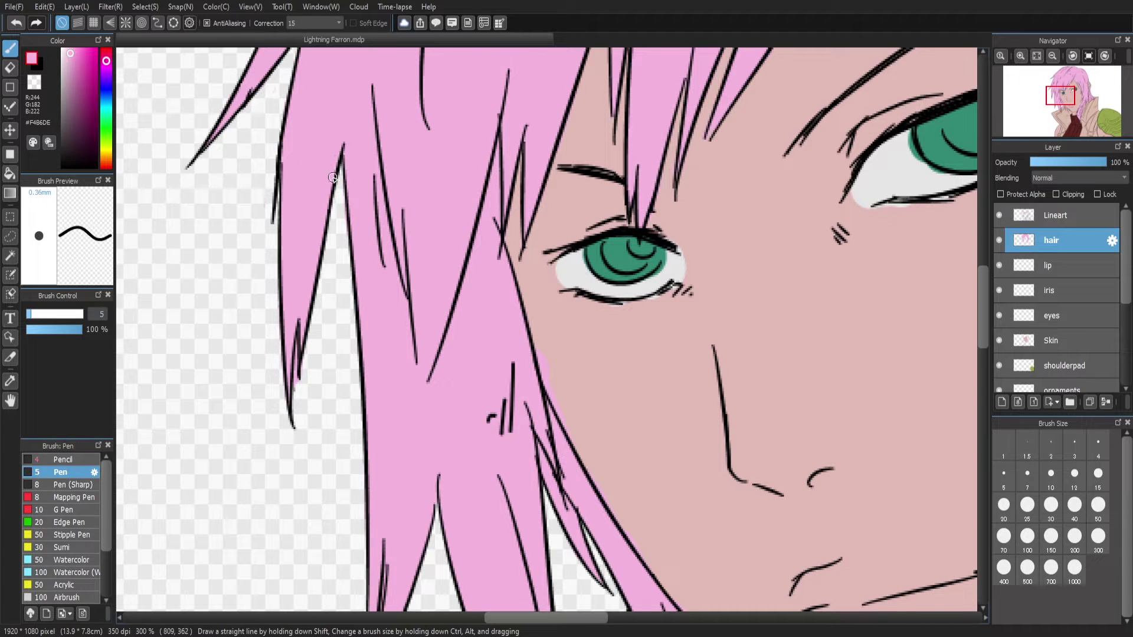
key(e)
key(ctrl+Up)
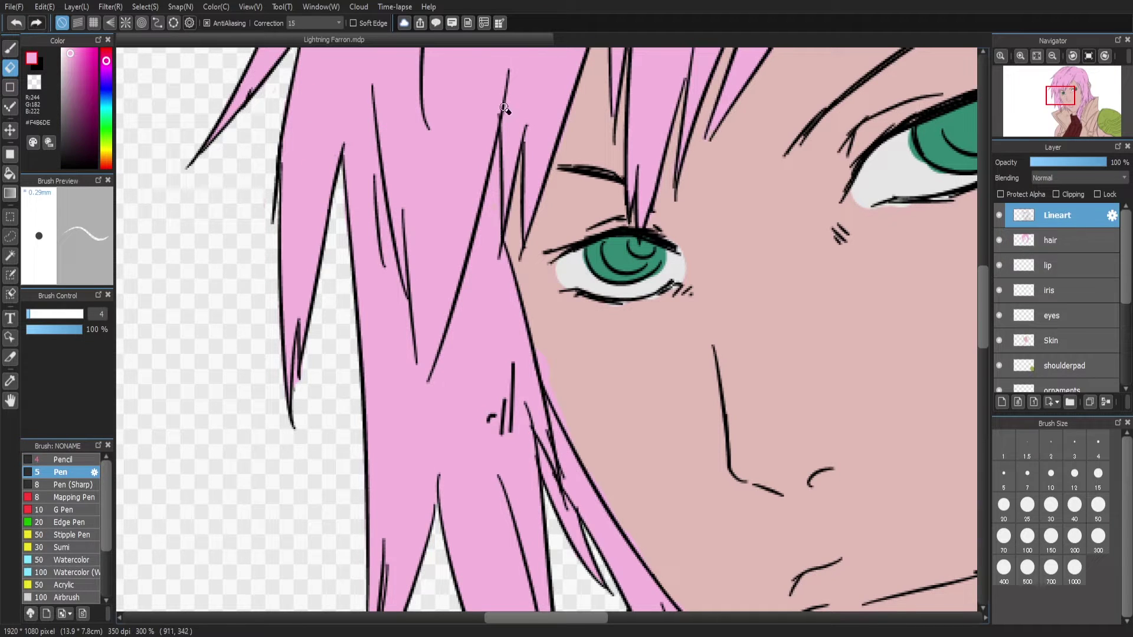
With the black Pencil at size 3, close the hair strand tip below the eye, add two long strand lines, and erase the short accent marks
key(b)
key(x)
key(Up)
drag(421, 329, 419, 394)
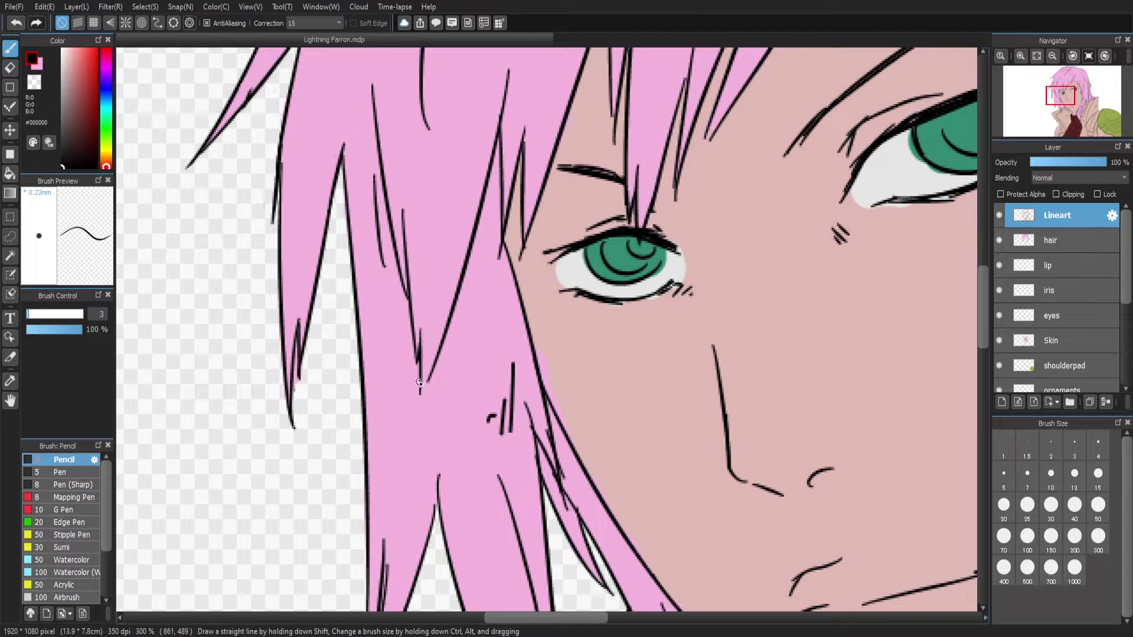
drag(463, 292, 484, 436)
mouse_move(479, 211)
mouse_down()
mouse_move(512, 366)
mouse_move(491, 420)
mouse_move(506, 423)
mouse_up()
key(e)
Shorten the overlapping lines in the thin hair strand beside the cheek and add small strokes below them
scroll(946, 231, down, 3)
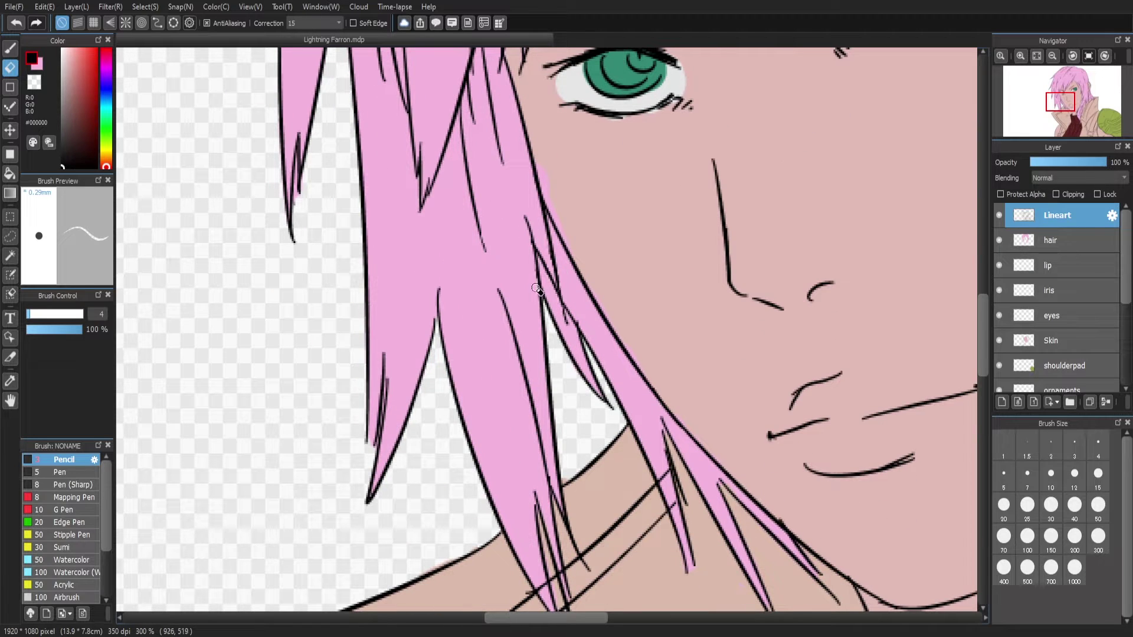
key(b)
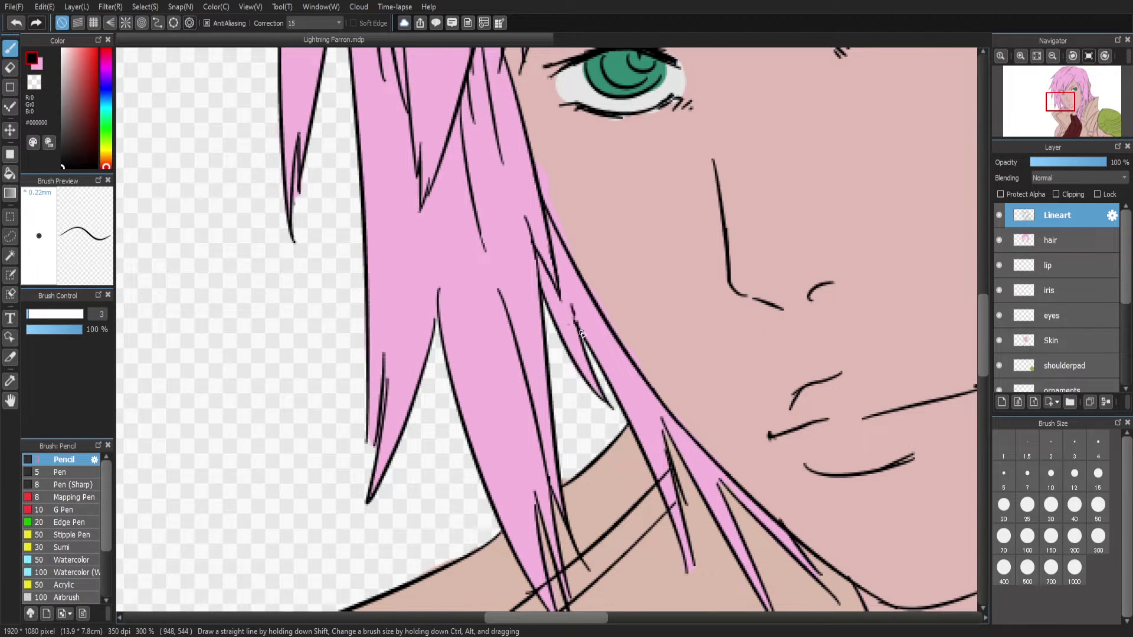
scroll(665, 441, down, 4)
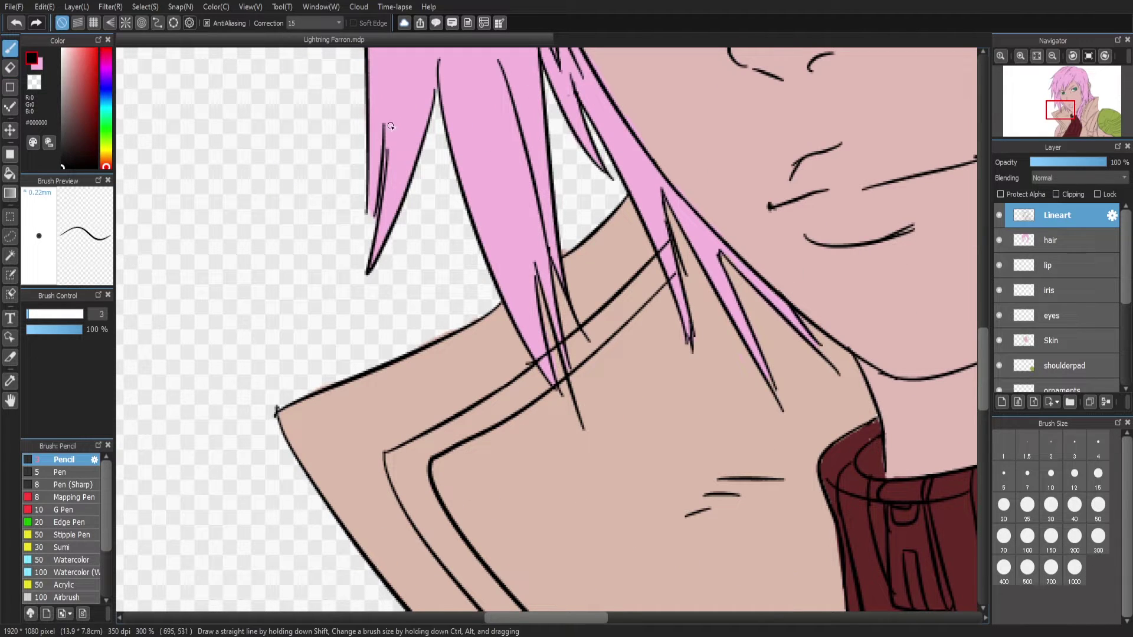
Touch up the pink in the strand tips over the collar on the hair layer and erase the overshooting line ends on Lineart
ctrl+click(775, 387)
key(x)
click(59, 472)
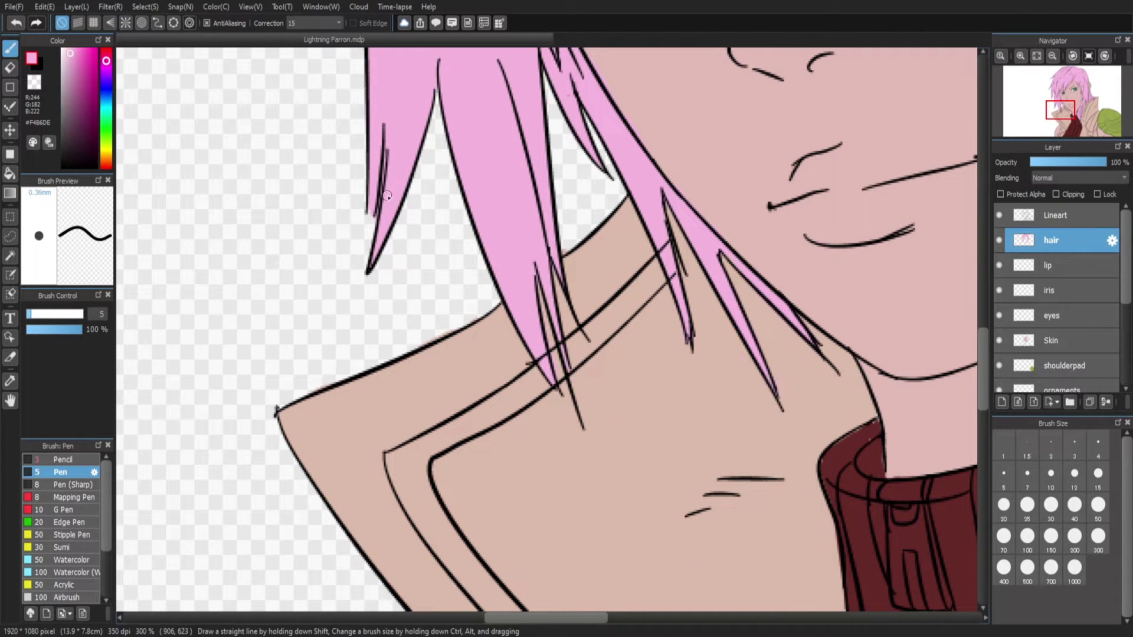
key(e)
ctrl+click(757, 181)
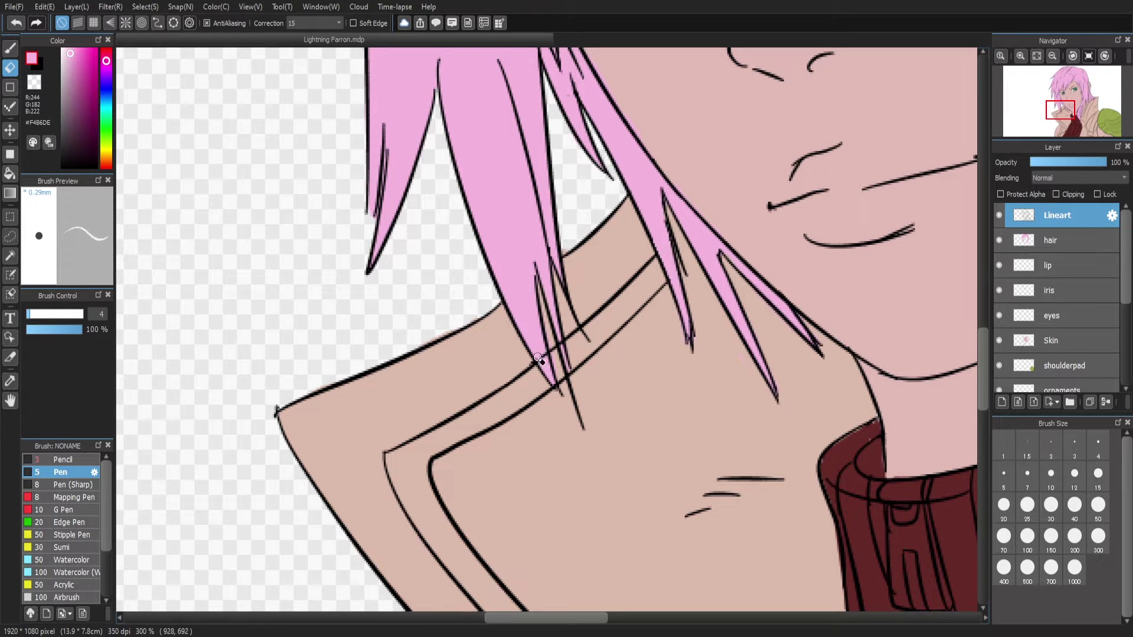
On the Lineart layer, clean up the outline at the crown of the hair and close the strand tip beside the mouth
scroll(989, 341, up, 15)
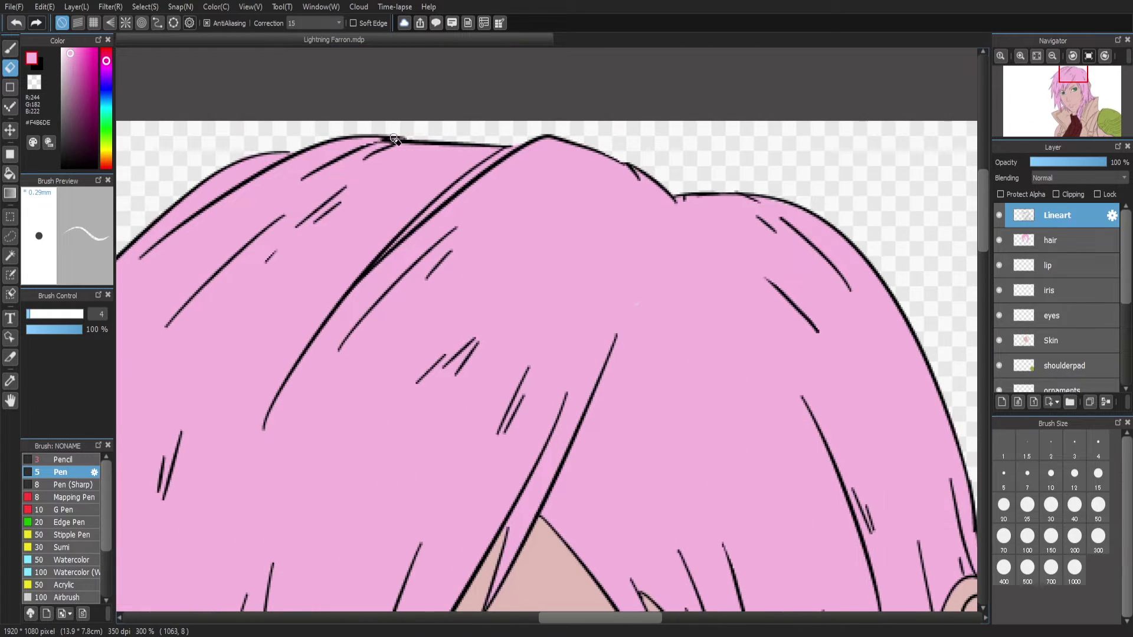
click(1079, 102)
key(b)
key(x)
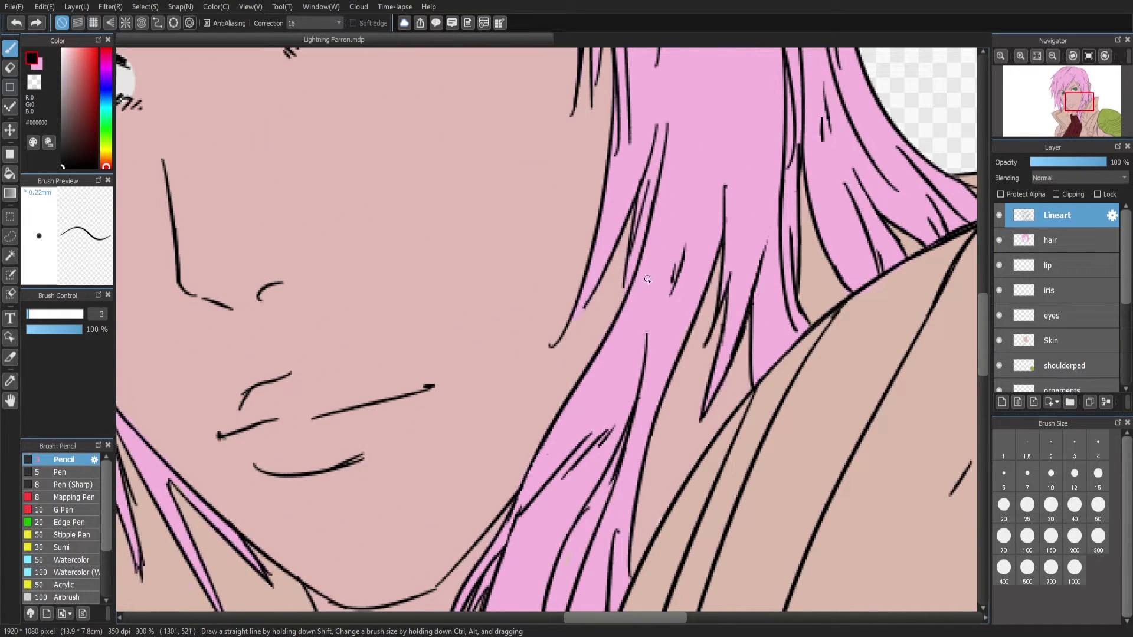
key(e)
scroll(1077, 112, down, 2)
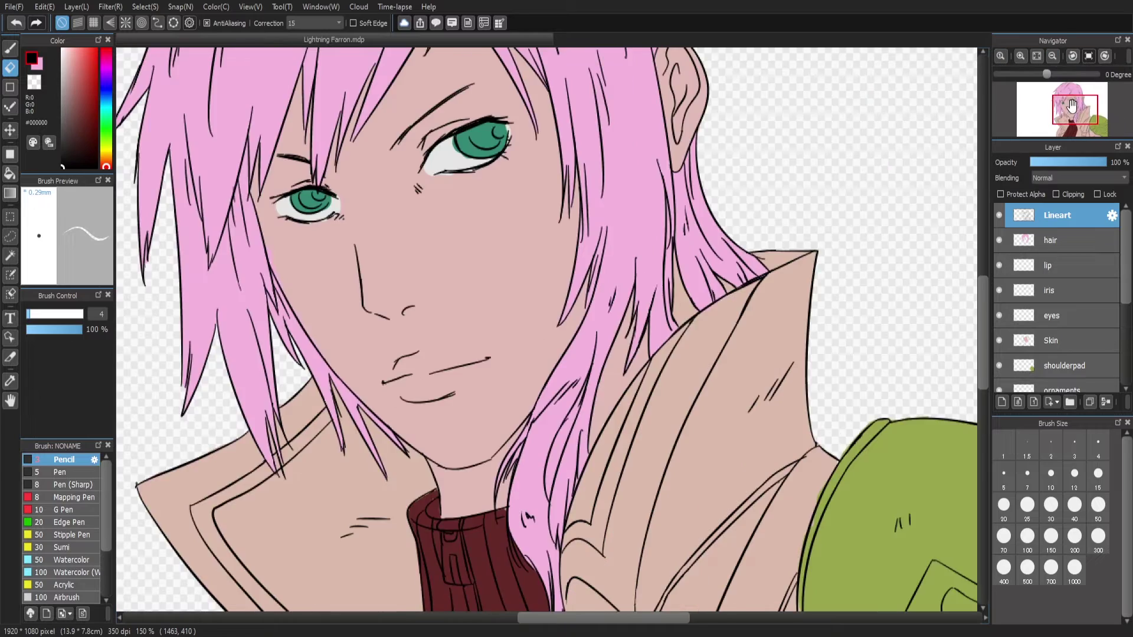
On the Skin layer, erase the skin colour overlapping the turtleneck's upper collar edge
click(1077, 118)
drag(1077, 118, 1071, 116)
scroll(1056, 295, down, 3)
click(1056, 337)
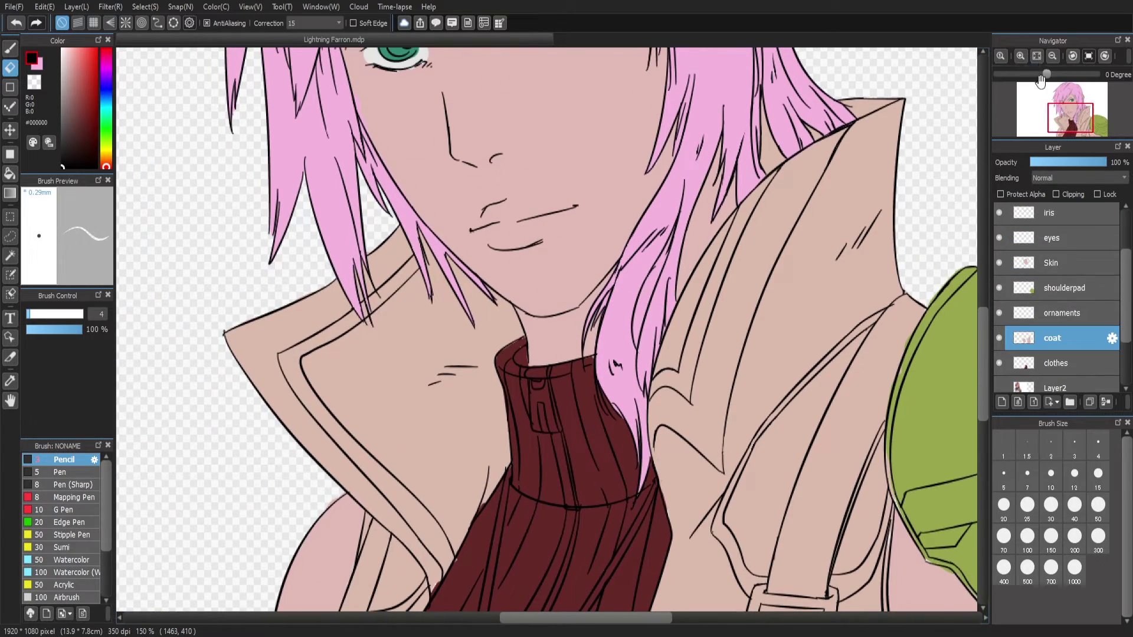
scroll(999, 87, up, 2)
ctrl+click(516, 227)
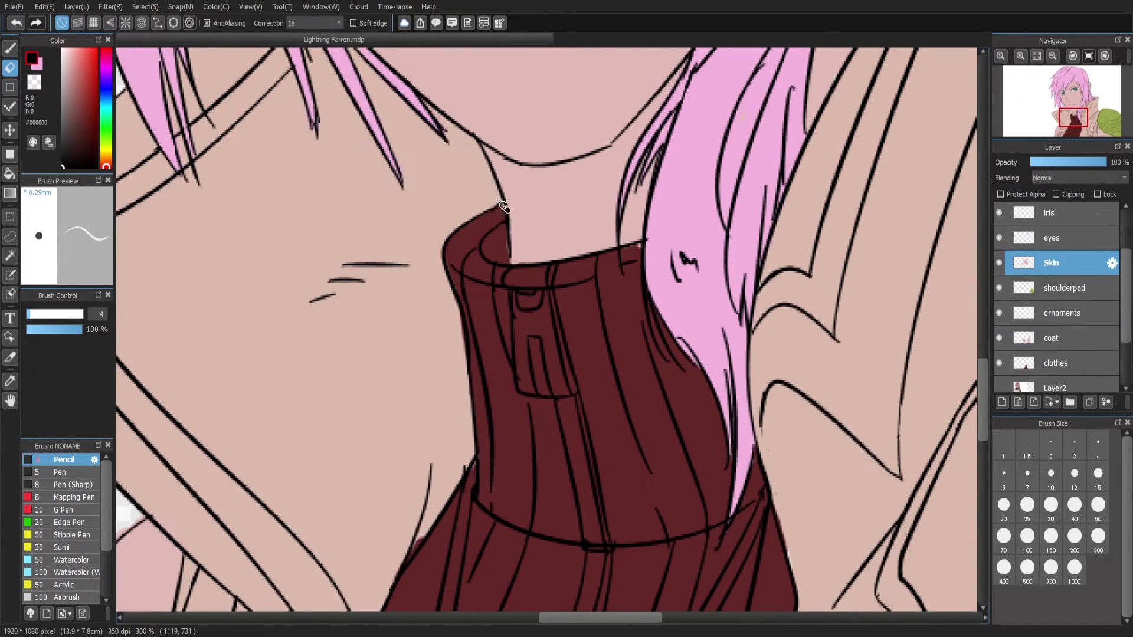
On the coat layer, pick the coat's beige and fill the white gaps between the lapel and the maroon top
ctrl+click(959, 196)
scroll(960, 196, down, 5)
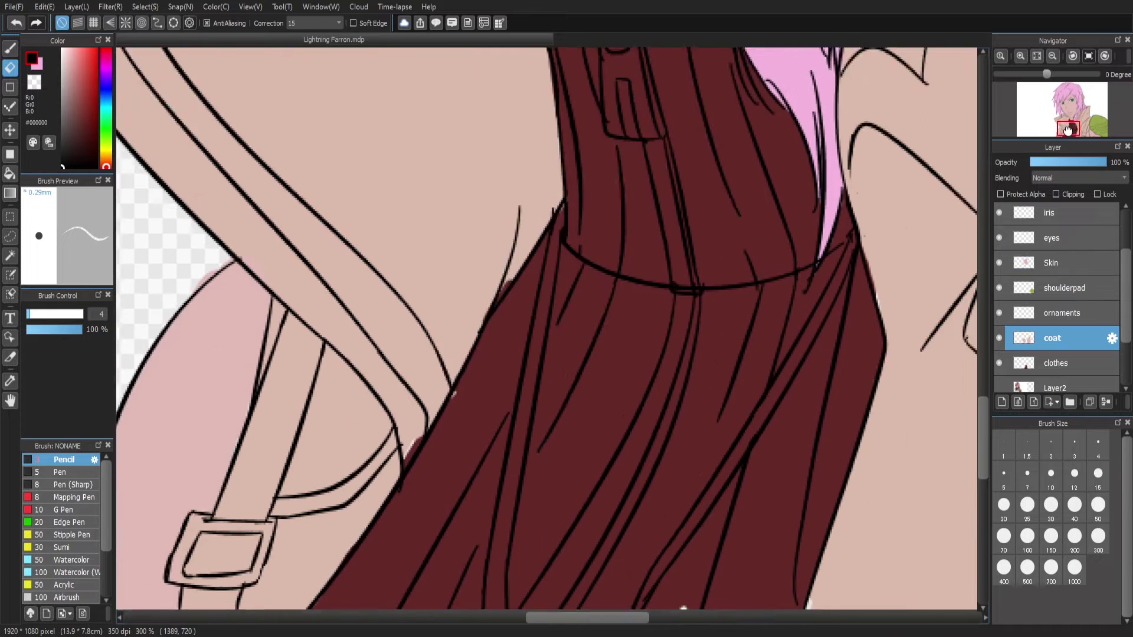
alt+click(396, 96)
key(Down)
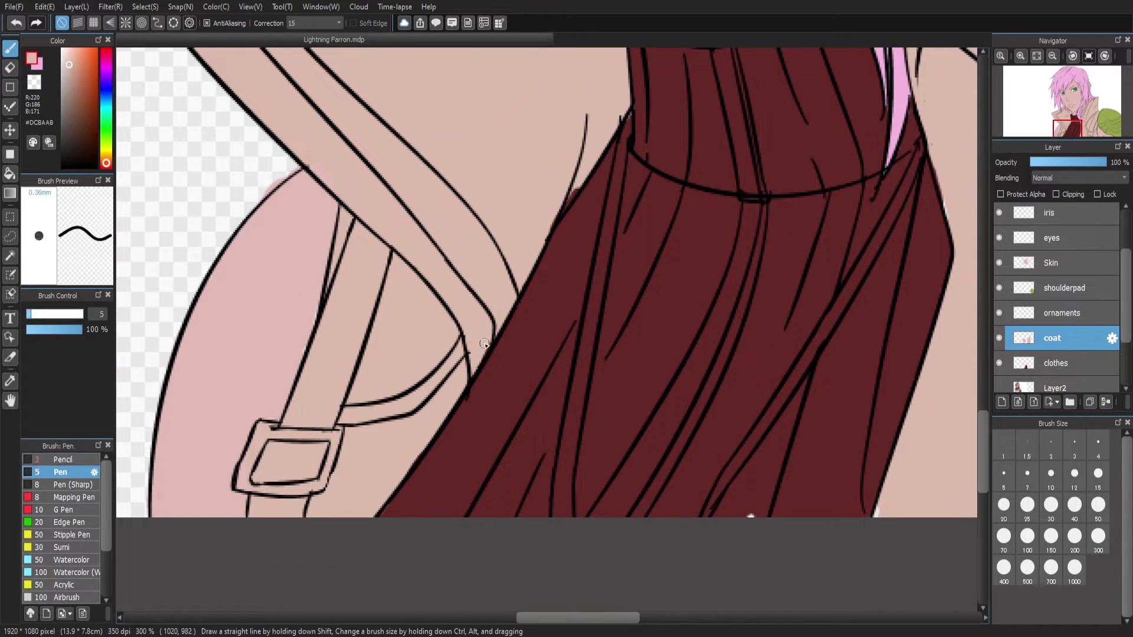
Erase the maroon spilling past the top's edge and trim the line ends that run from the lapel into it
key(e)
ctrl+click(569, 201)
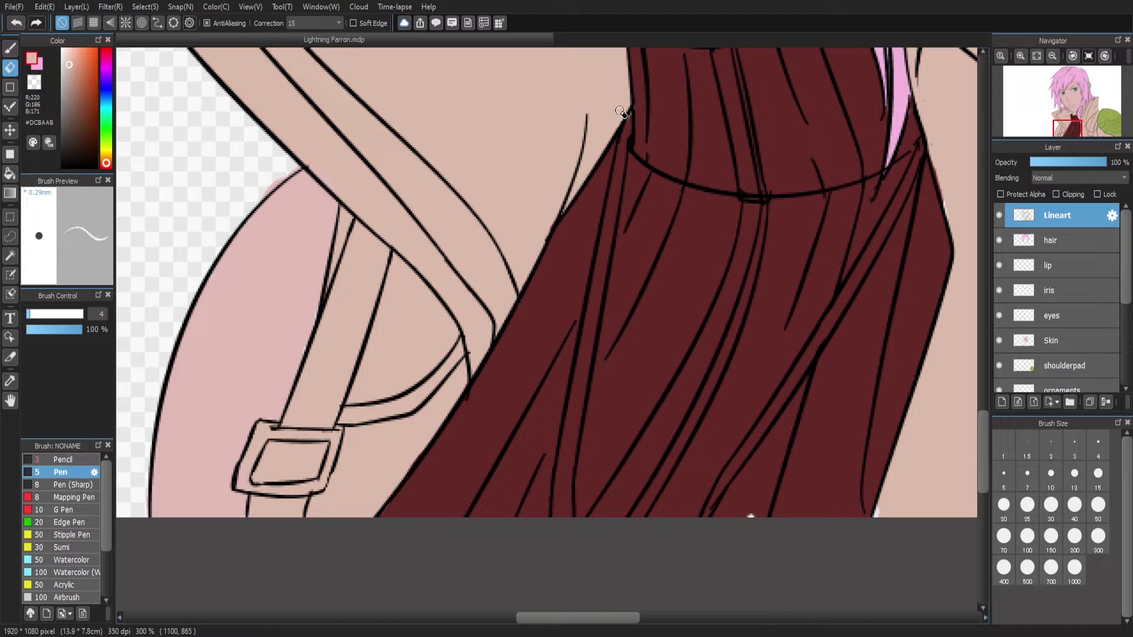
scroll(590, 389, down, 3)
scroll(716, 444, up, 2)
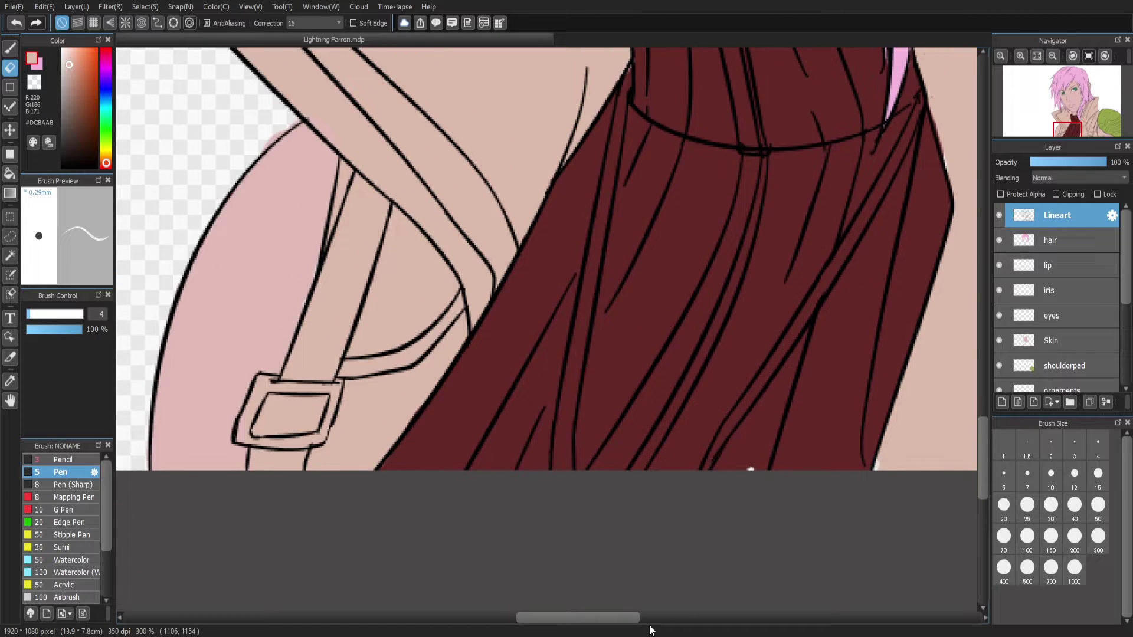
On the coat layer, paint beige into the gaps along the other side of the maroon top
scroll(878, 440, up, 2)
scroll(878, 440, right, 3)
key(b)
ctrl+click(778, 216)
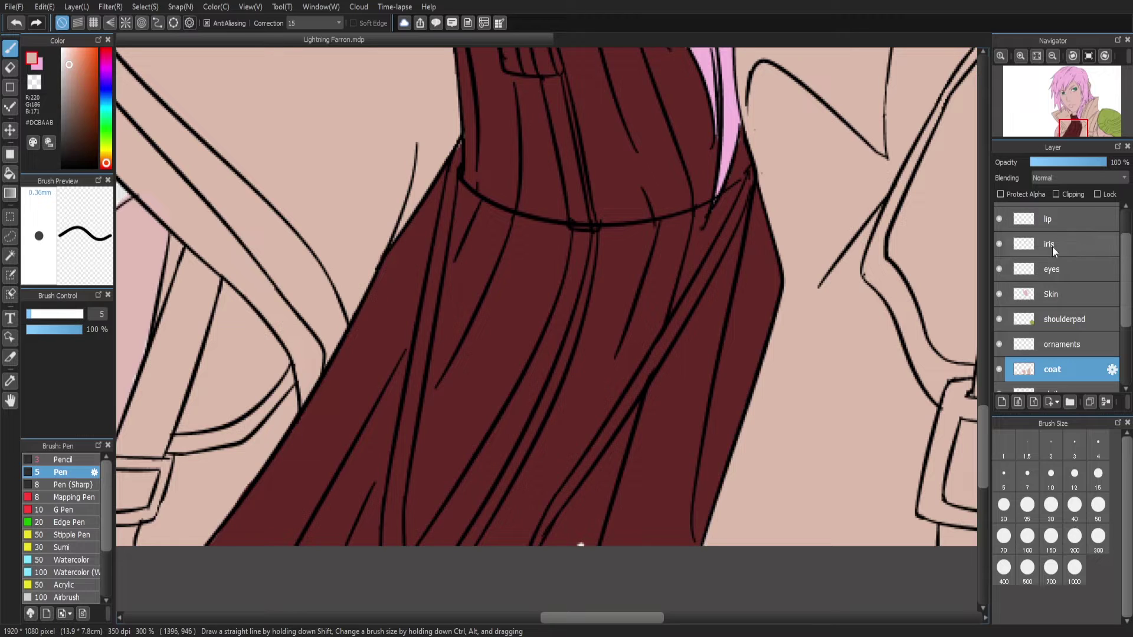
Select the clothes layer and pick the maroon to fill the white spot at the top's lower edge
scroll(1055, 250, down, 2)
ctrl+click(524, 307)
alt+click(576, 501)
On the Lineart layer, use the black Pencil at size 3 to continue the coat collar's trim lines between the hair strands
click(1078, 108)
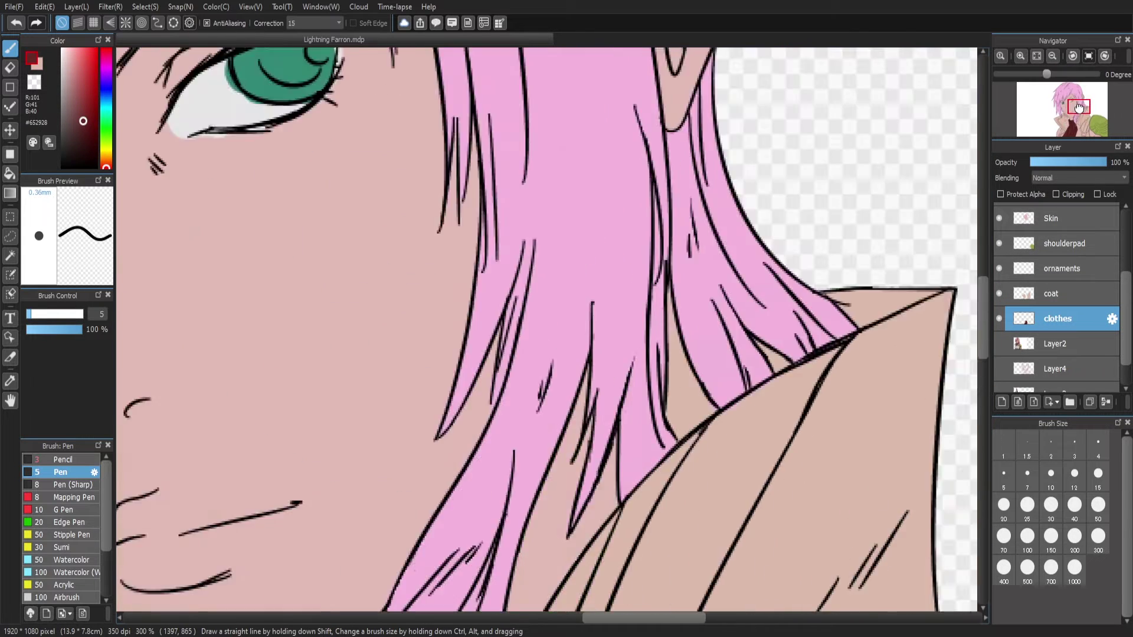
drag(1079, 108, 1062, 114)
ctrl+click(930, 177)
click(59, 459)
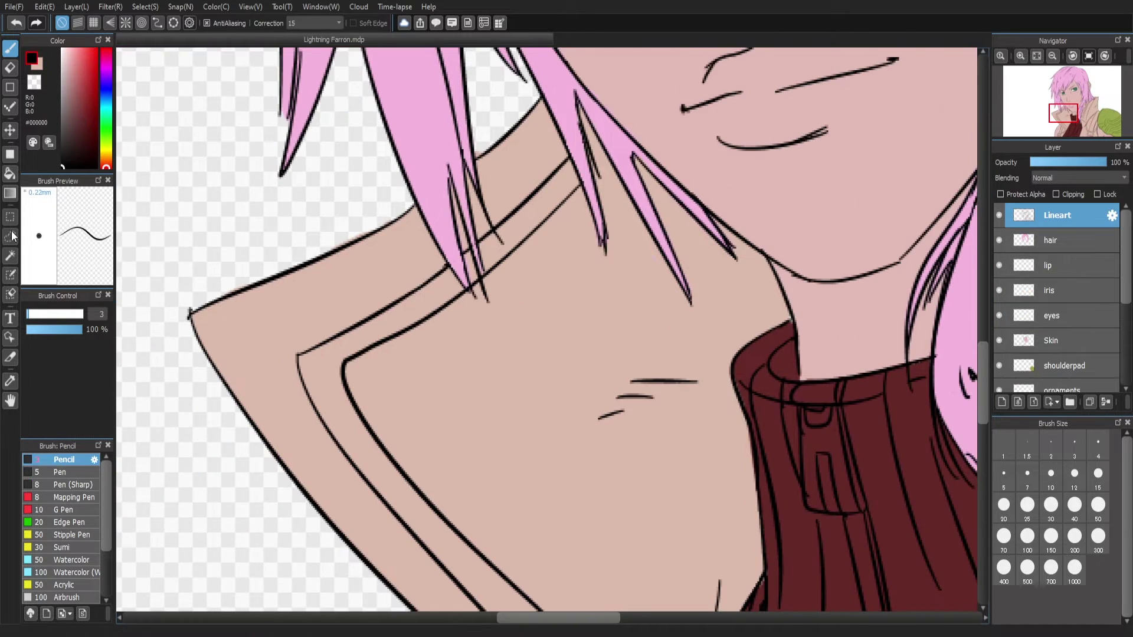
On the hair layer, erase the pink spilling past the outlines of the strands that fall over the coat collar
ctrl+click(608, 92)
key(e)
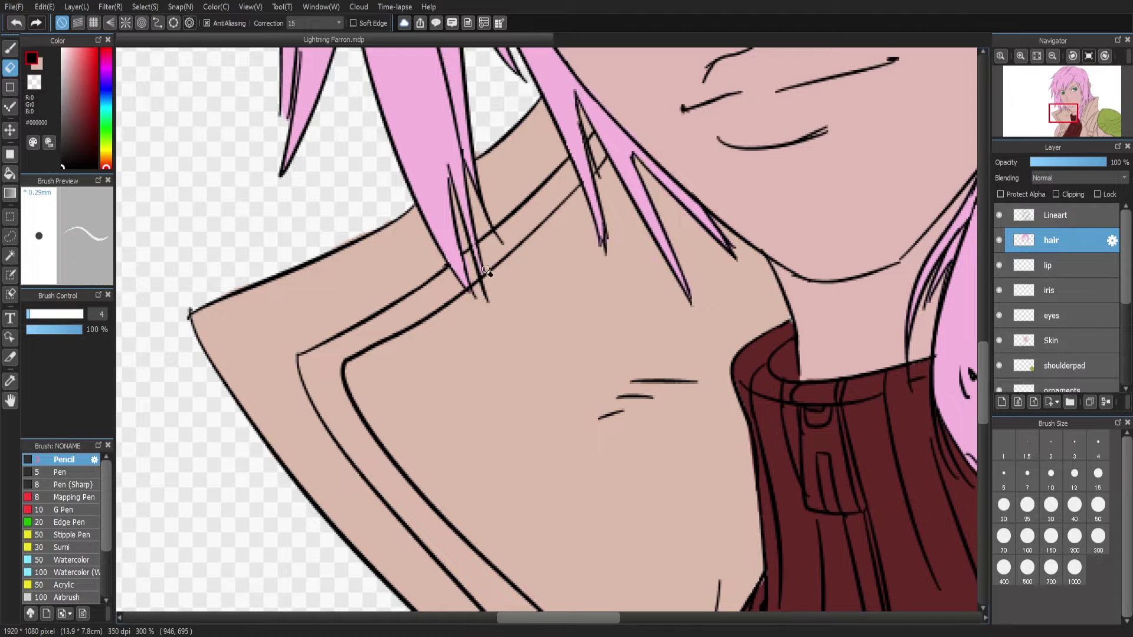
click(1063, 98)
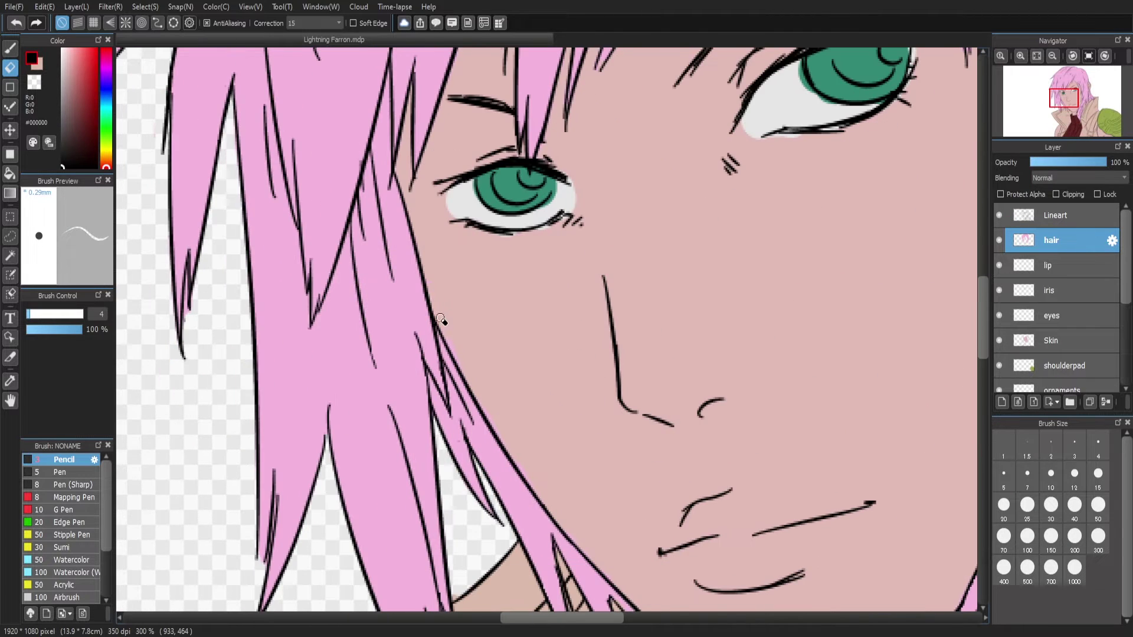
drag(1063, 113, 1095, 128)
On the coat layer, fill the gaps in the beige beside the shoulder pad's inner edge using the Pen at size 5
click(40, 66)
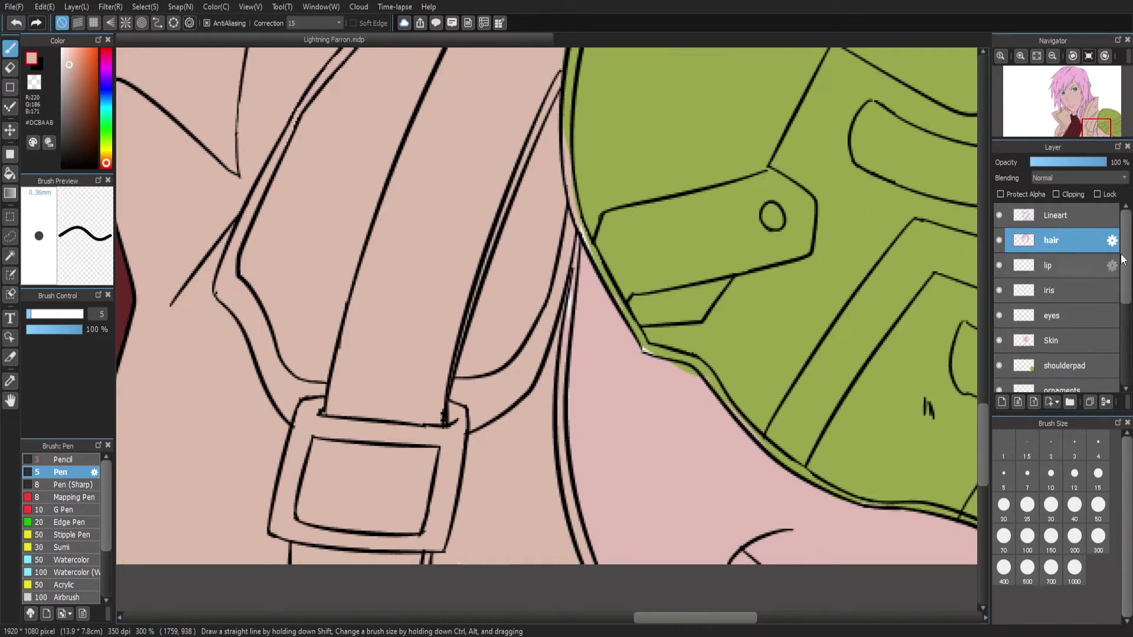
drag(1126, 265, 1130, 292)
click(1052, 351)
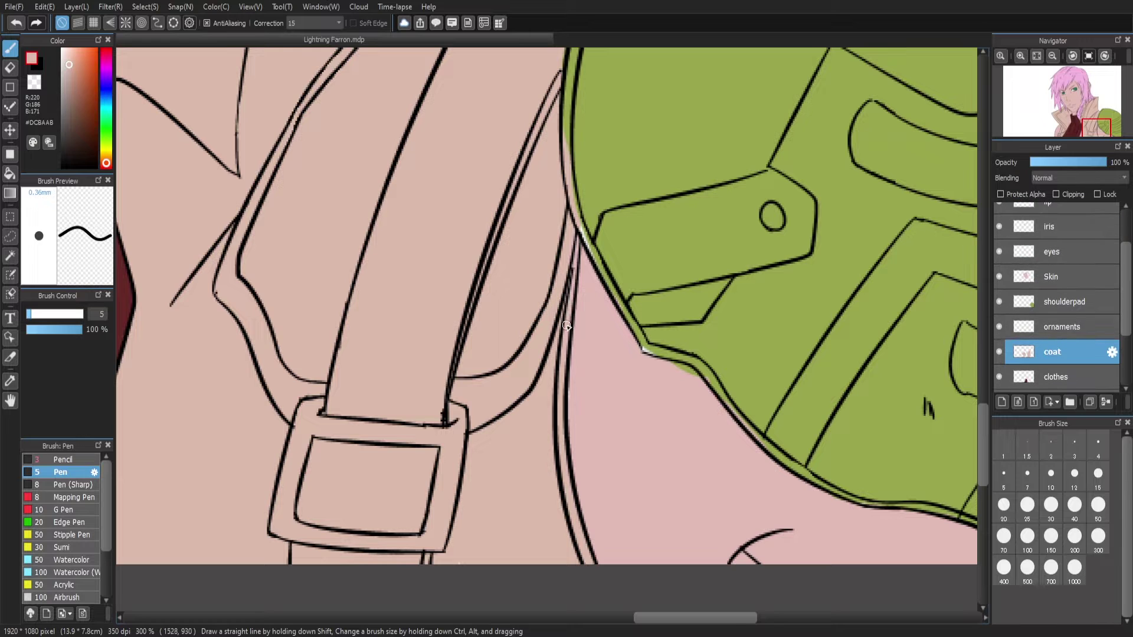
On the Lineart layer, trim the overshooting coat fold lines near the shoulder pad and redraw their ends with the black Pencil
scroll(154, 69, up, 4)
key(e)
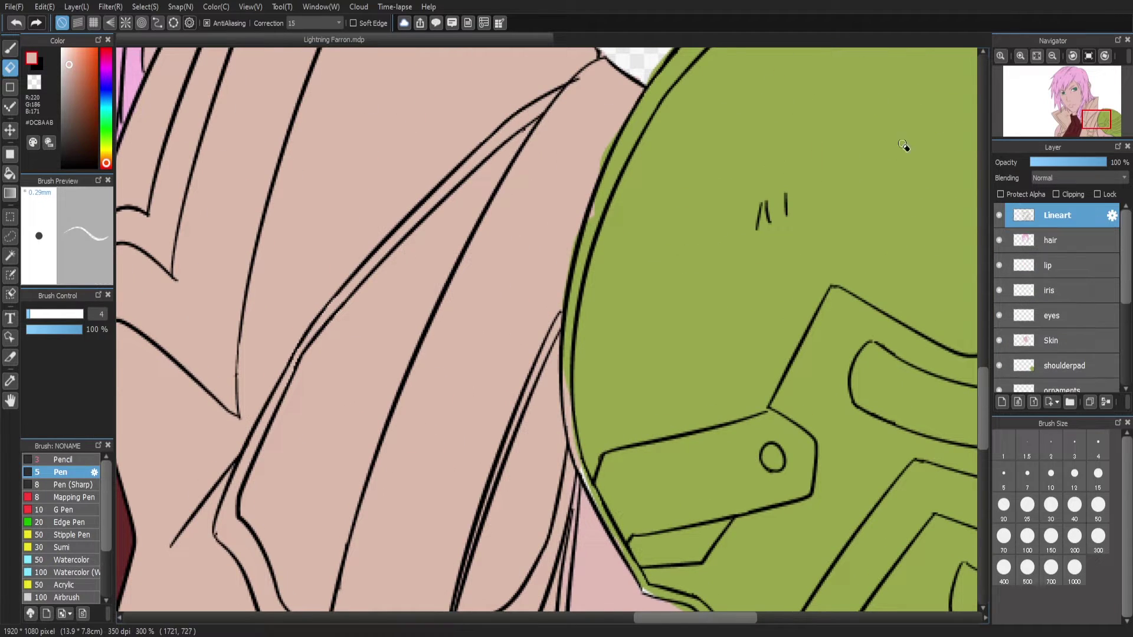
key(b)
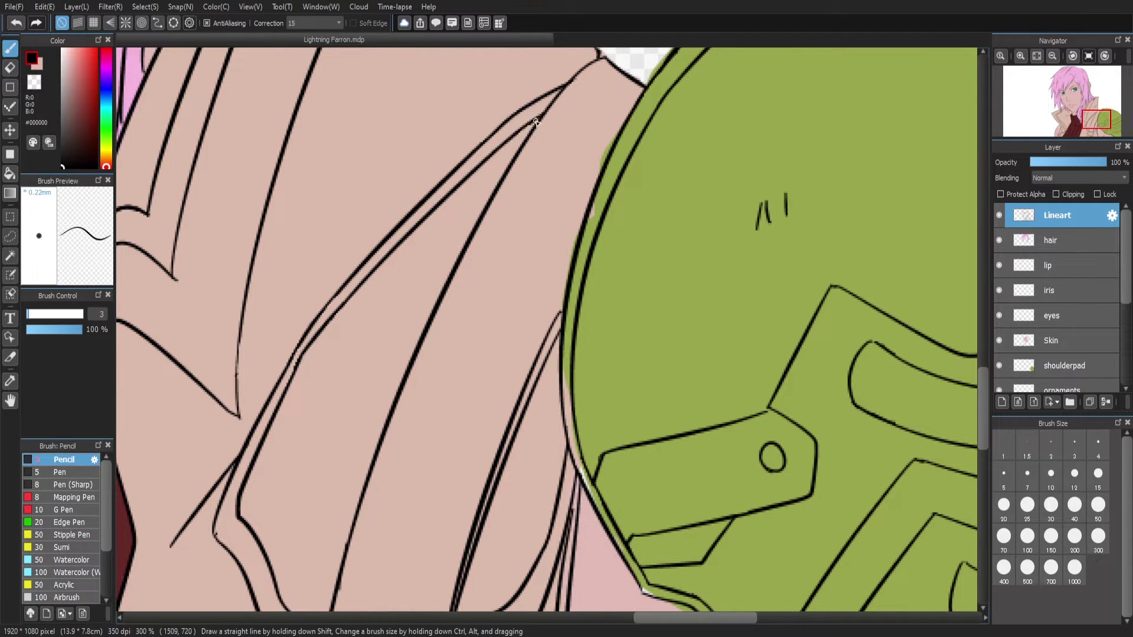
On the shoulderpad layer, erase the green spilling past the pad's upper inner edge onto the coat
key(e)
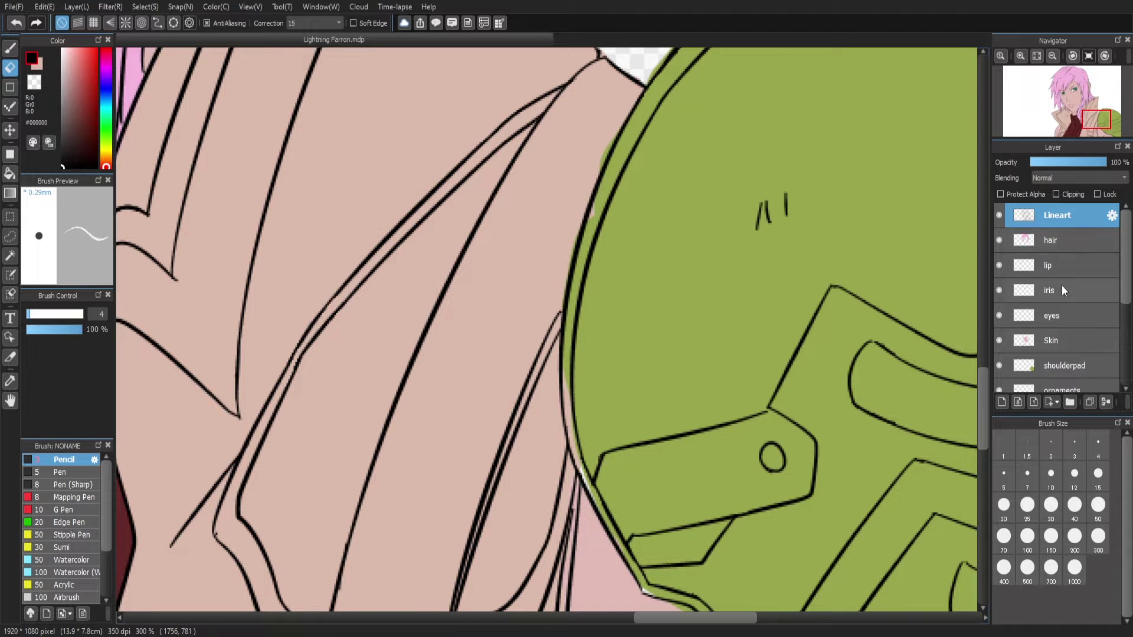
scroll(1062, 290, down, 2)
click(1056, 339)
ctrl+click(616, 167)
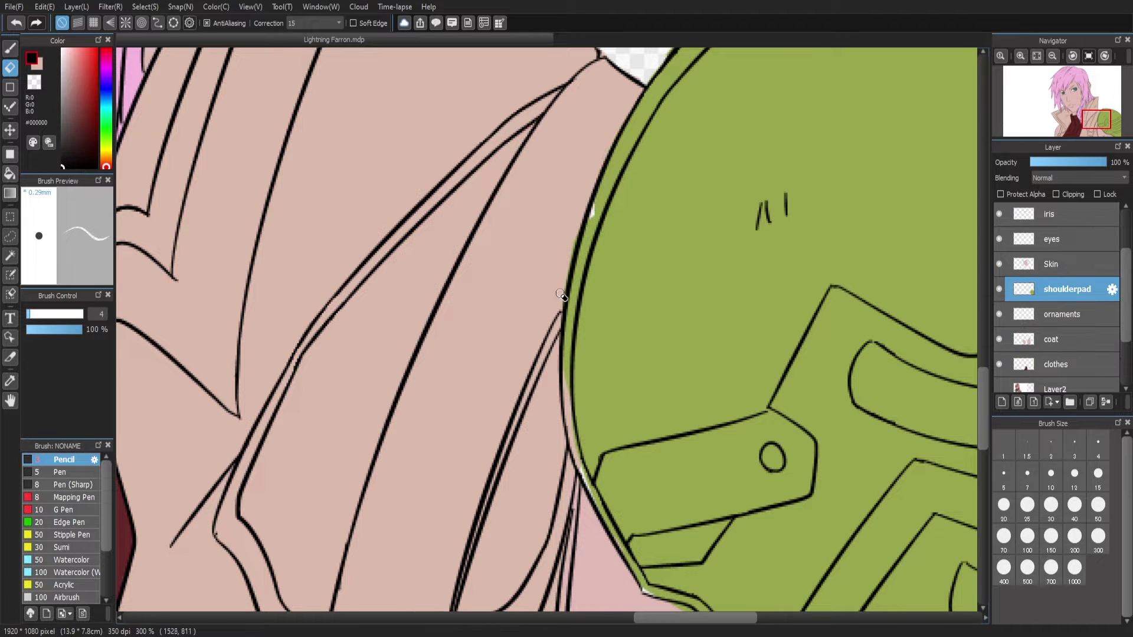
Pick the pad's green #98A64C and fill the uncoloured gaps along its inner rim with the Pencil at size 3
ctrl+click(566, 375)
alt+click(587, 383)
key(b)
ctrl+click(613, 200)
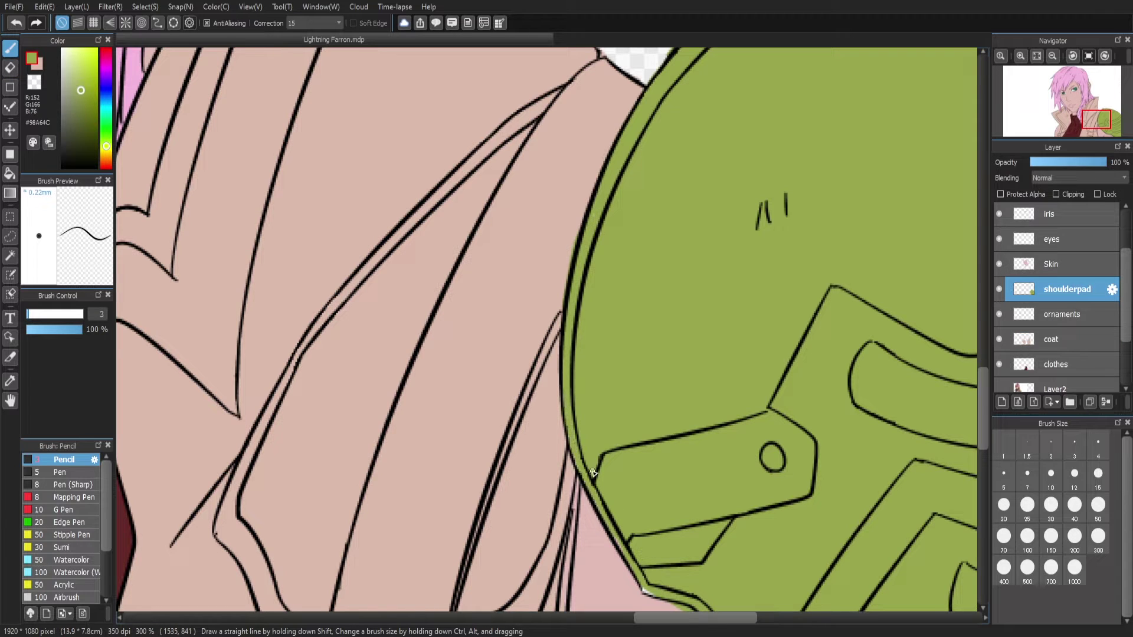
Erase the green spilling past the shoulder pad's lower edge onto the arm
key(e)
ctrl+click(595, 303)
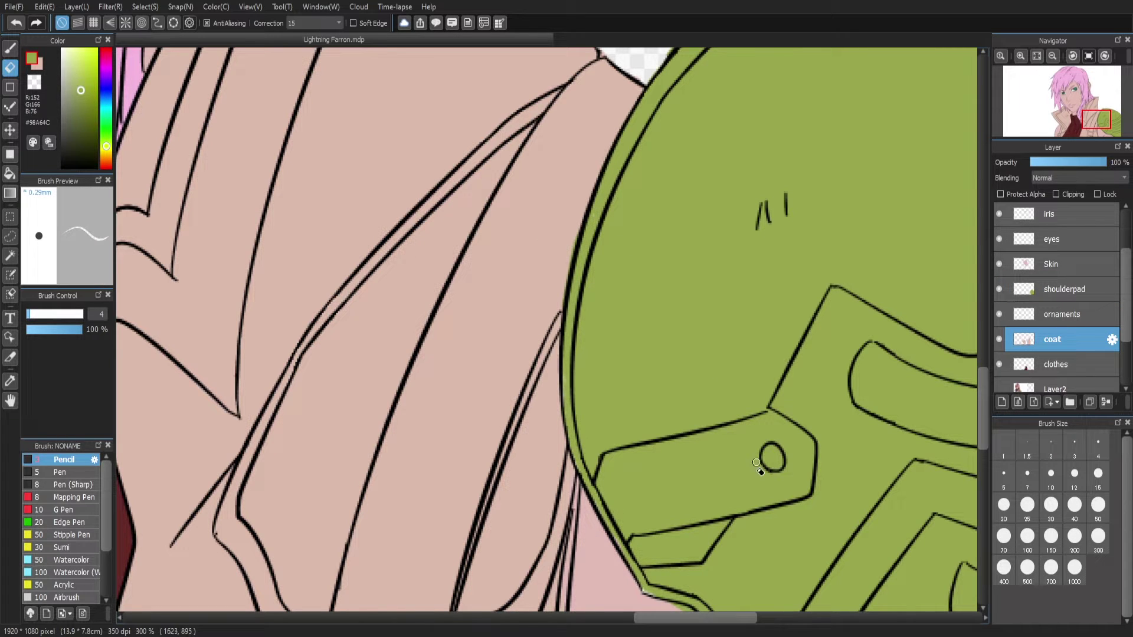
click(1059, 289)
drag(649, 593, 506, 365)
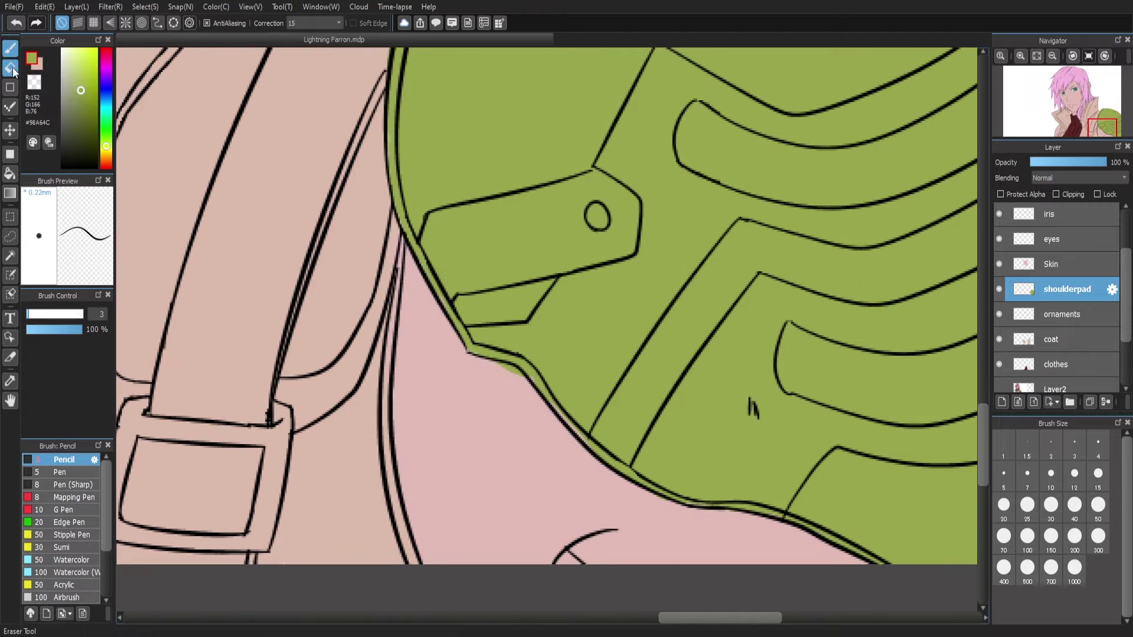
ctrl+click(547, 391)
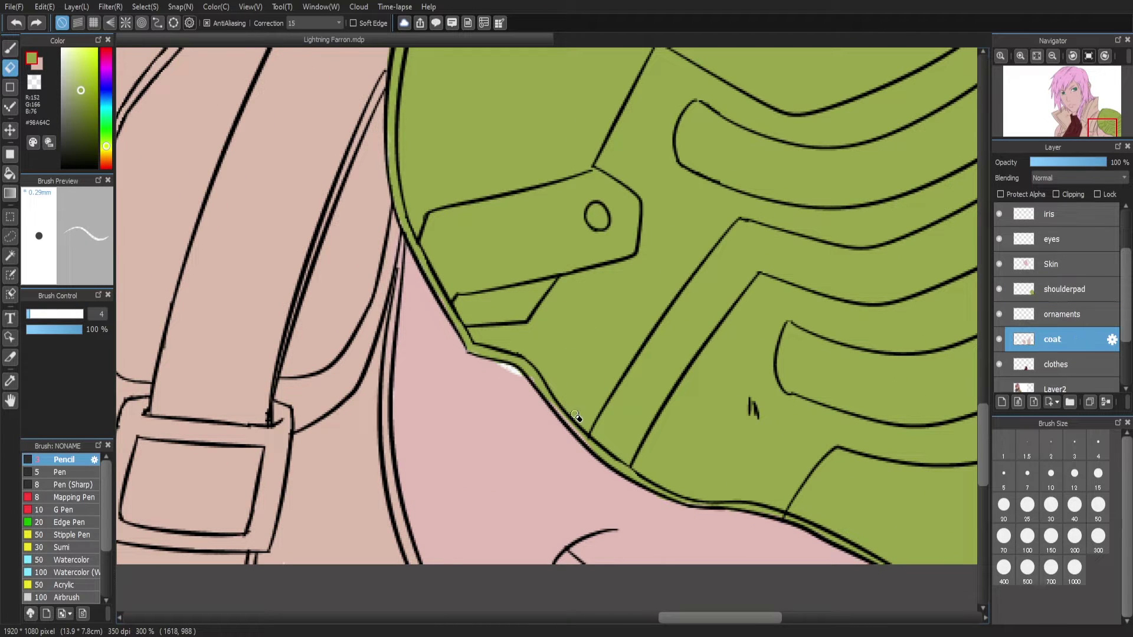
On the shoulderpad layer, erase the green spilling past the pad's upper outline into the background
drag(696, 501, 785, 337)
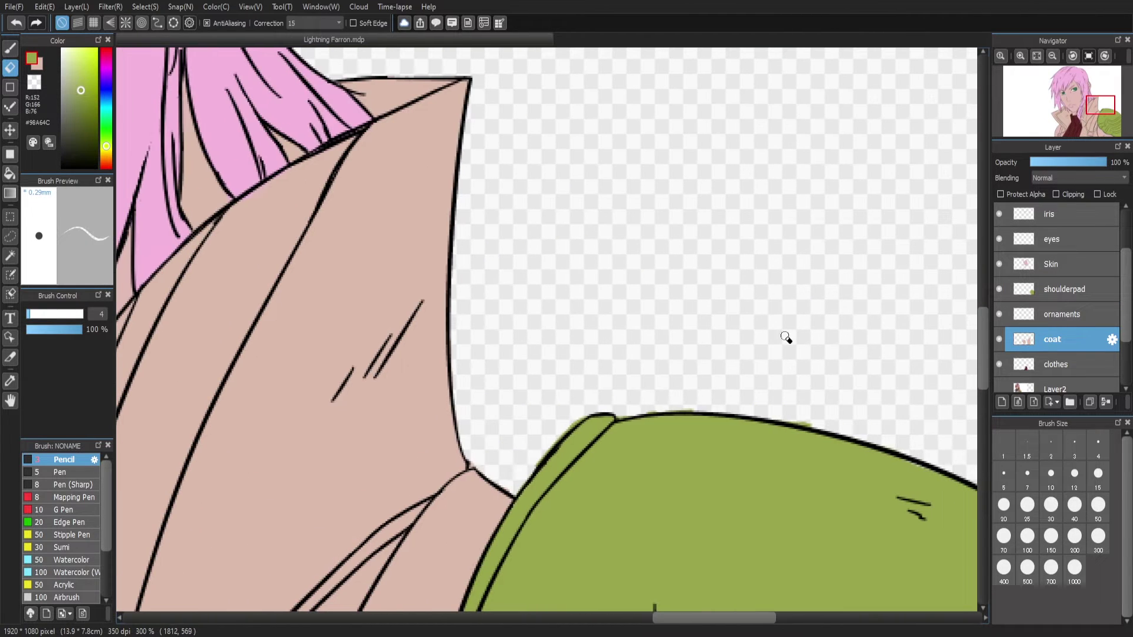
click(1049, 288)
scroll(828, 429, right, 5)
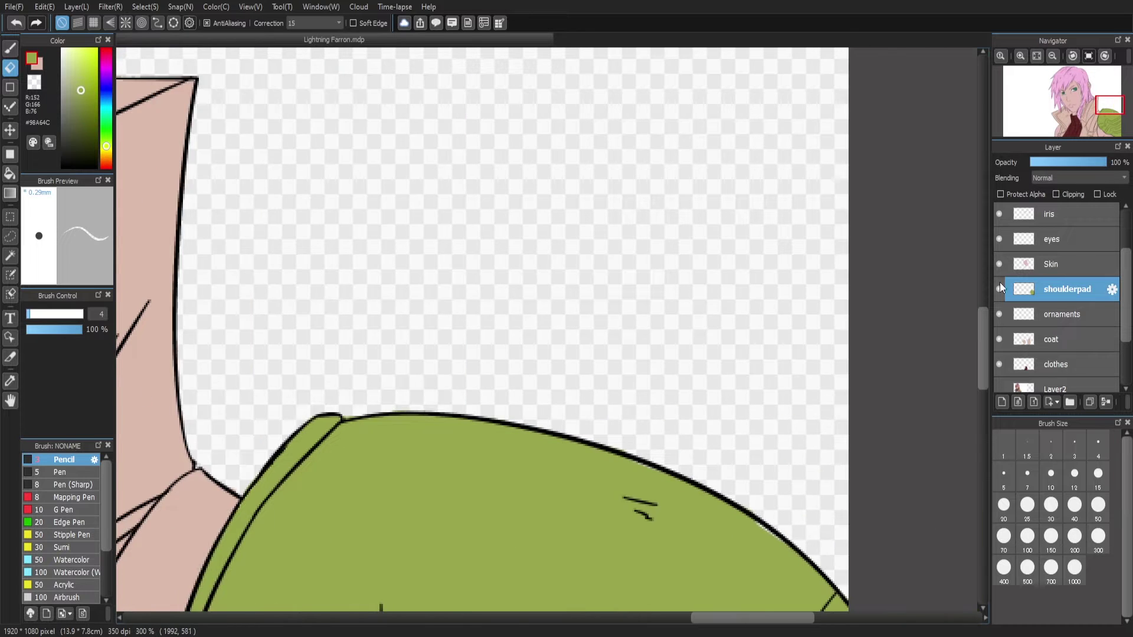
Touch up the green along the shoulder pad's outer and lower rim with the Pen at size 5
scroll(914, 425, down, 3)
key(b)
scroll(985, 419, down, 4)
scroll(985, 419, down, 2)
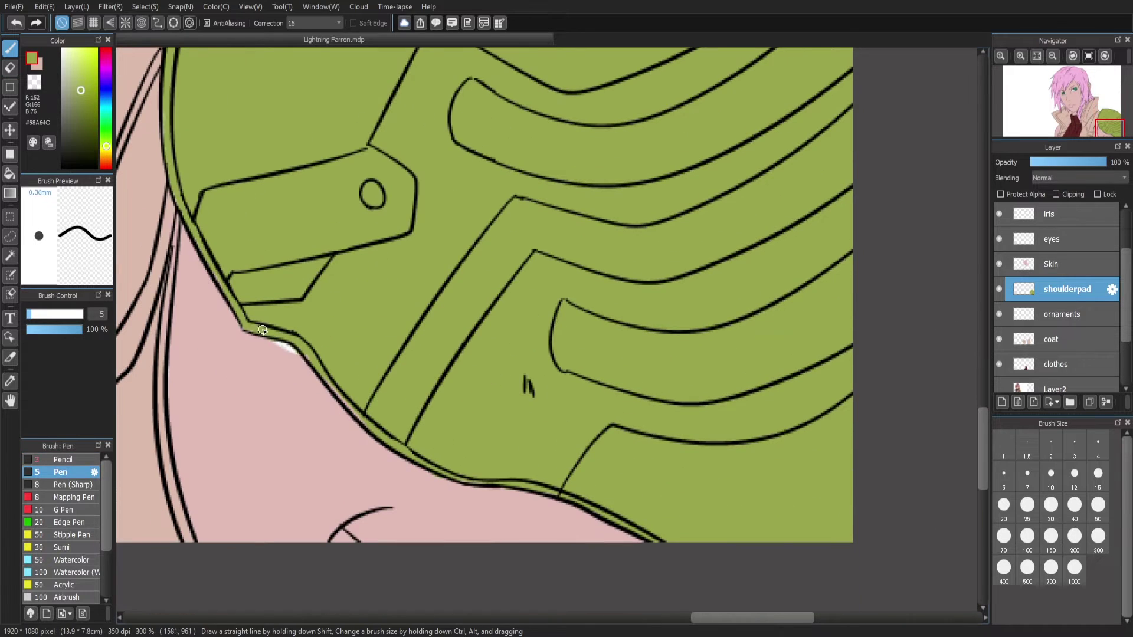
On the Skin layer, pick the skin pink #E2BBB7 and fill the white gap under the shoulder pad's lower edge
key(e)
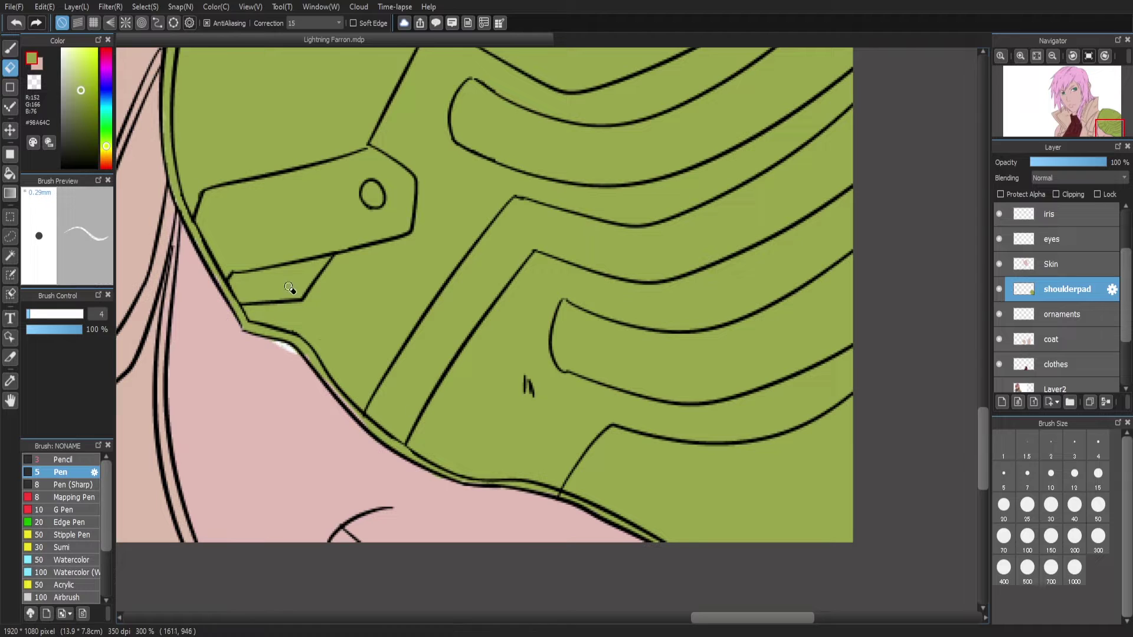
ctrl+click(306, 352)
alt+click(492, 482)
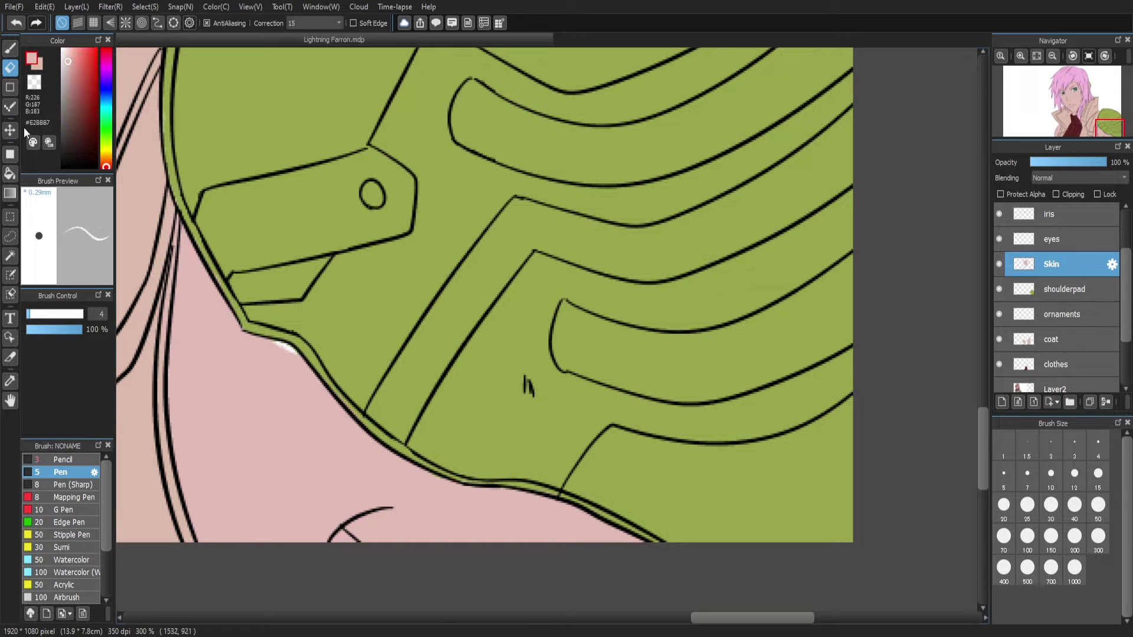
key(b)
Check the face, collar, maroon top and coat for remaining gaps or colour spills
click(1075, 121)
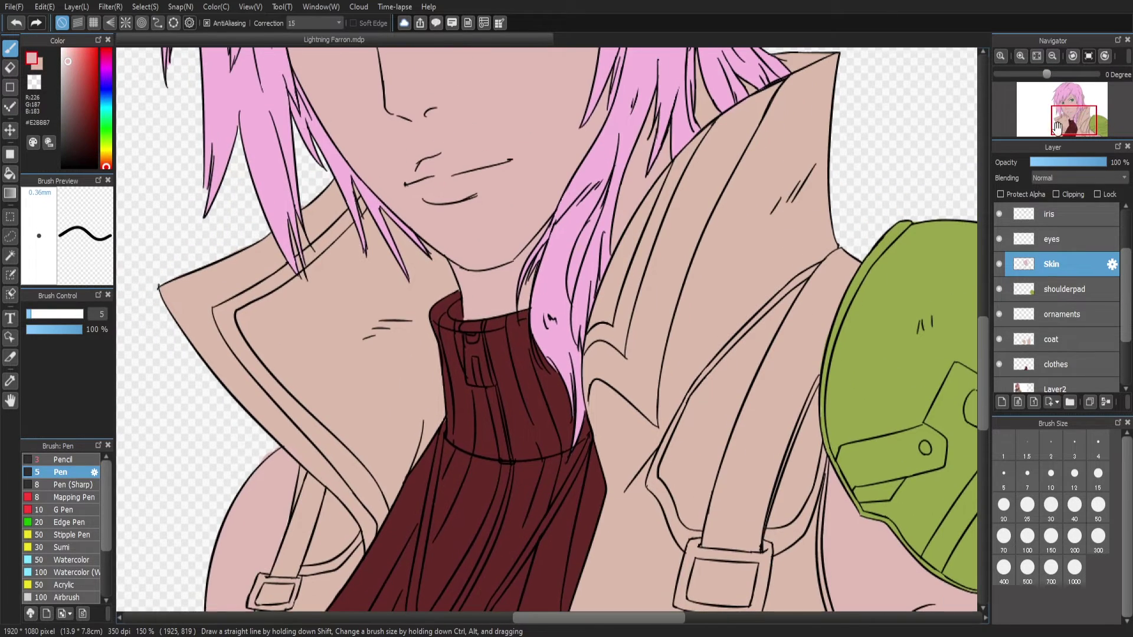
scroll(1061, 283, up, 1)
scroll(986, 354, down, 3)
scroll(987, 360, up, 4)
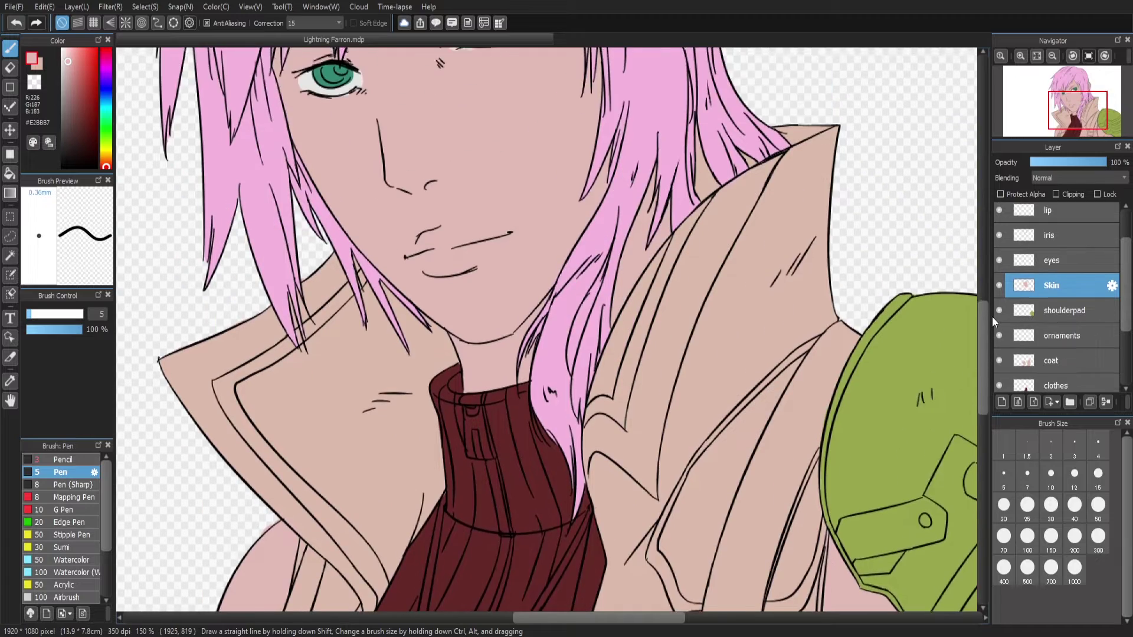
scroll(447, 425, down, 2)
alt+click(447, 425)
ctrl+click(447, 425)
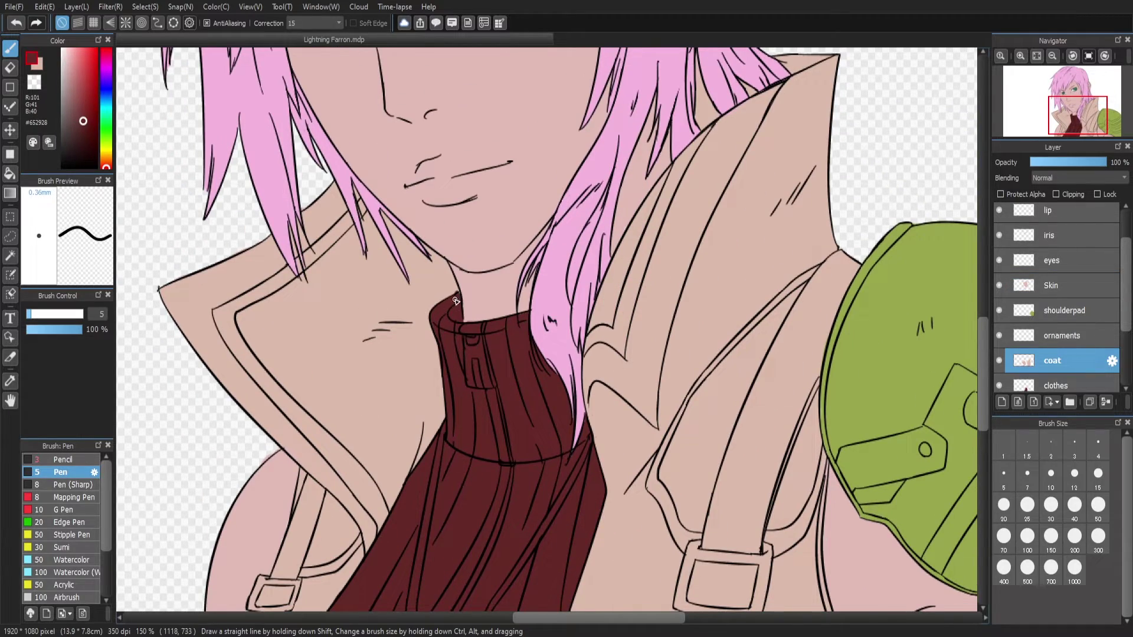
scroll(456, 301, down, 2)
scroll(189, 410, up, 3)
Erase the green outside the iris outline on the iris layer and trim the excess eye white on the eyes layer
ctrl+click(189, 410)
key(e)
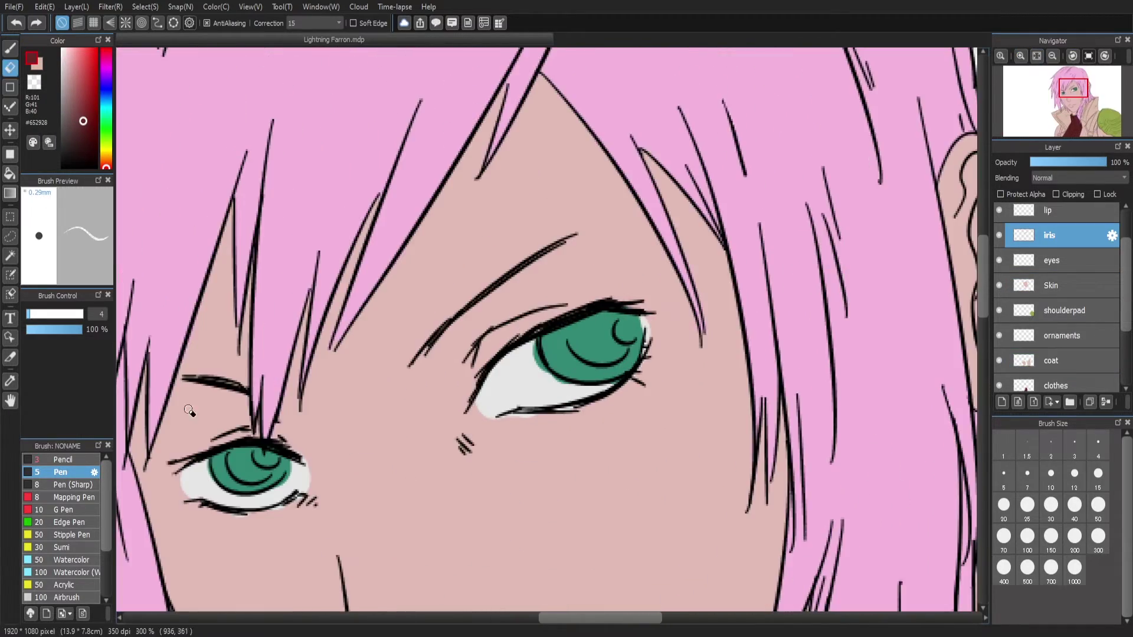
click(1054, 258)
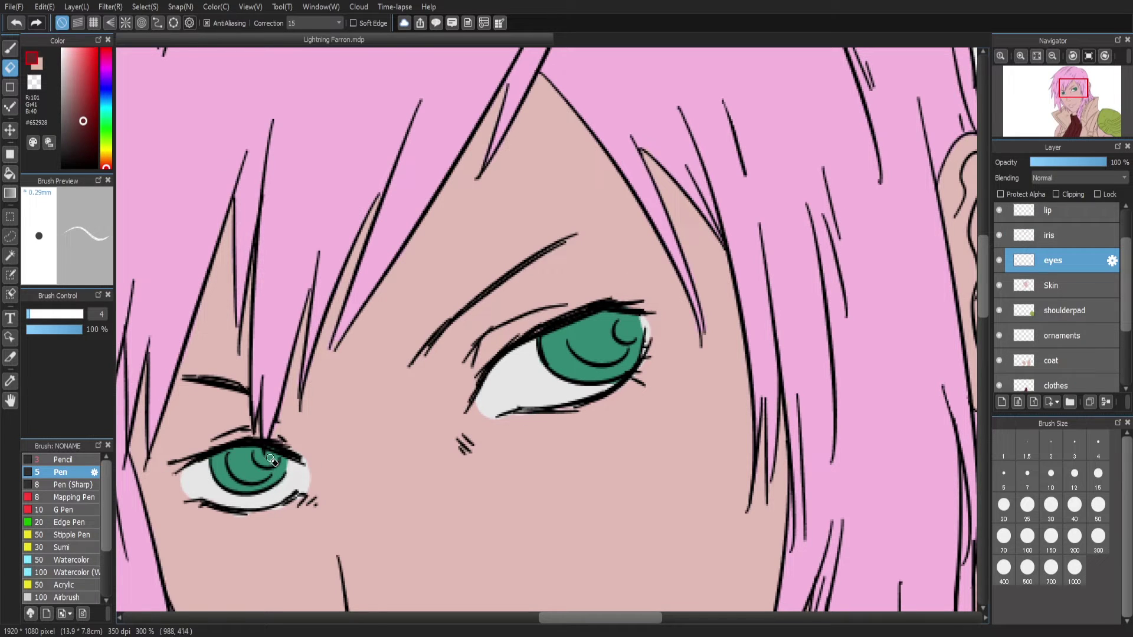
Close the corners of both eyes with black Pencil lines at size 3 and erase the white outside them
key(b)
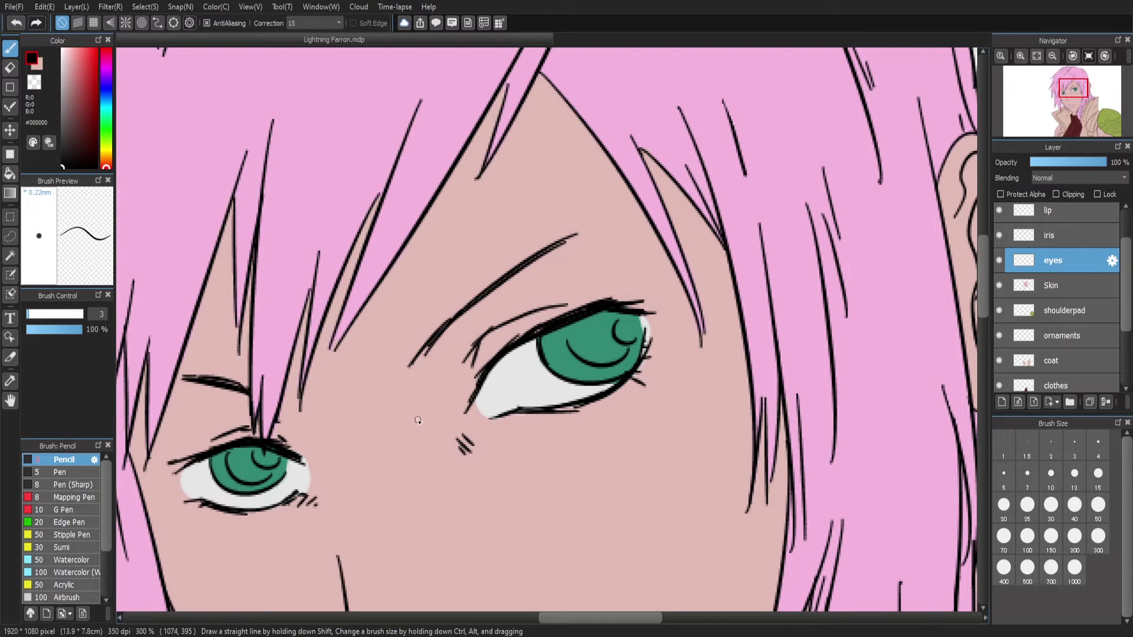
drag(292, 453, 315, 474)
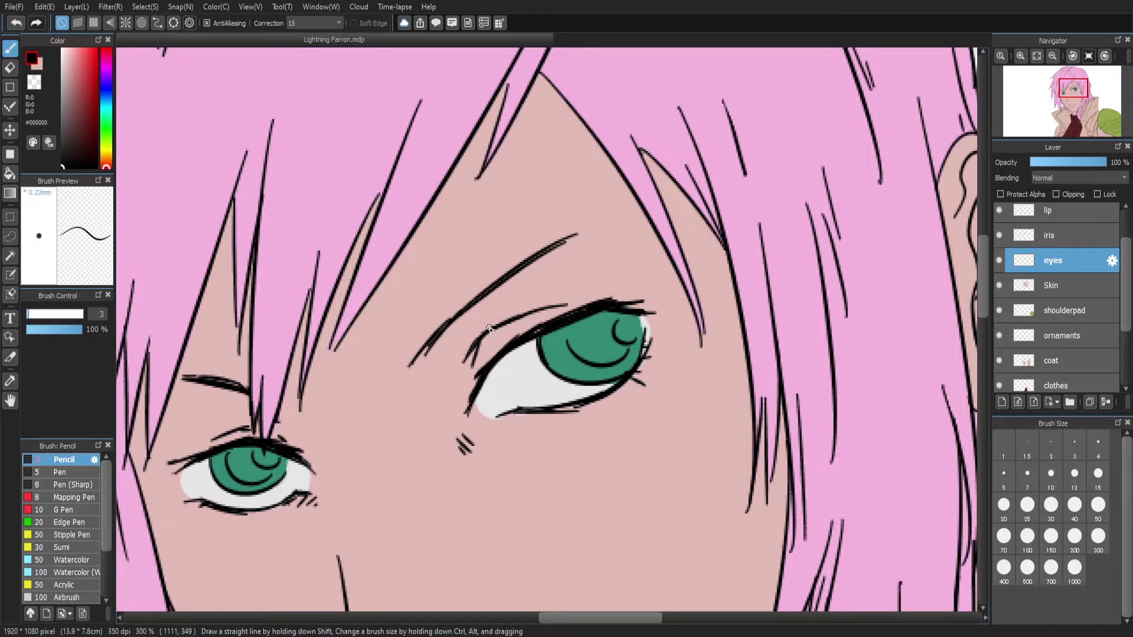
key(e)
key(b)
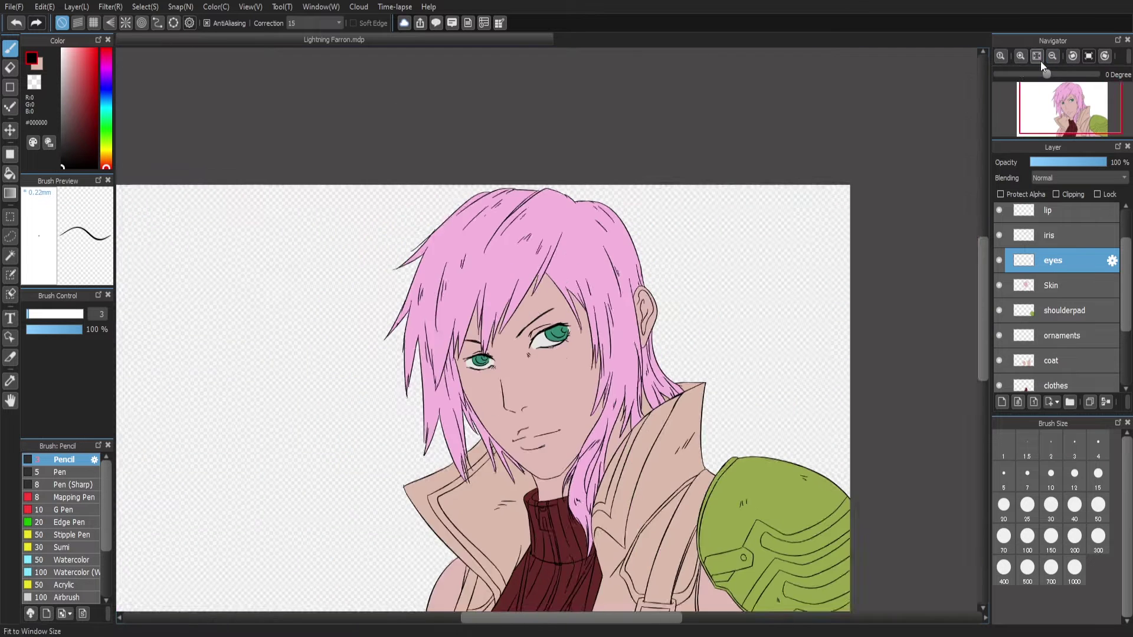
Choose the Watercolor (Wet) brush at size 100 with the pale pink #F6E0DE for shading the face
key(ctrl+0)
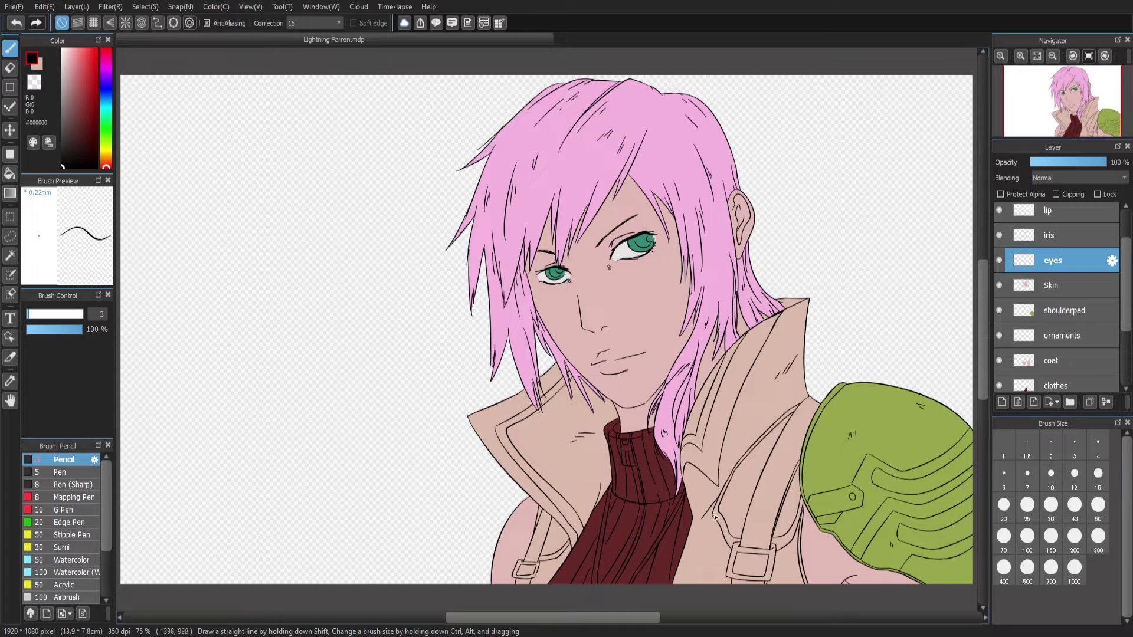
scroll(641, 229, up, 3)
click(65, 52)
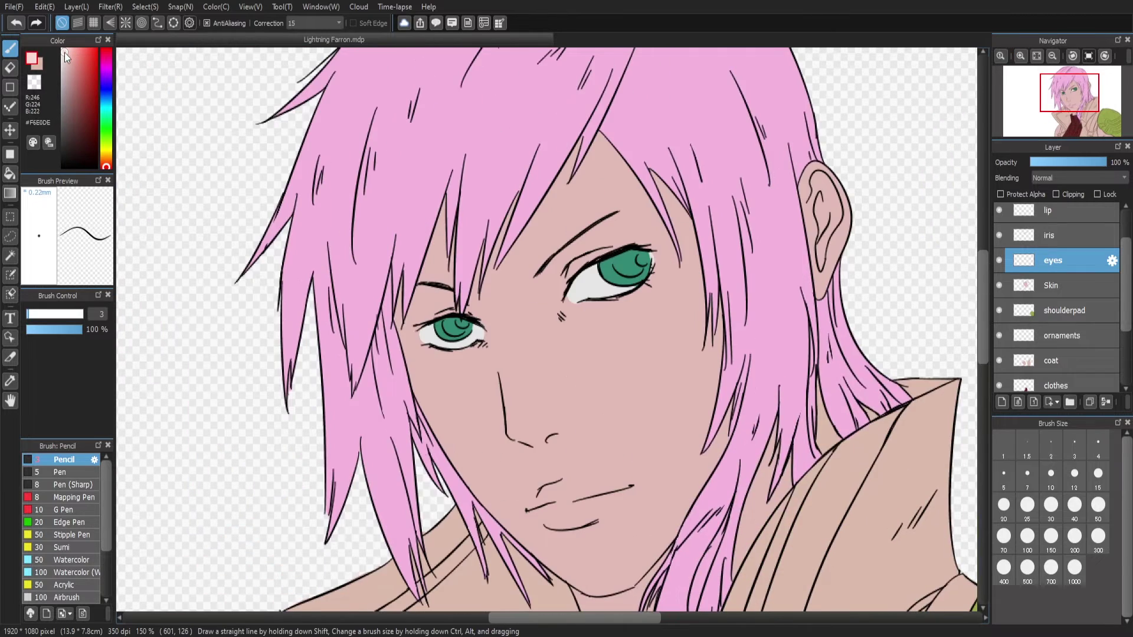
click(67, 573)
scroll(472, 177, right, 3)
Test a wash stroke across the face, undo it, and set the brush colour to the lighter pink #FDEAE9
mouse_move(384, 254)
mouse_down()
mouse_move(354, 331)
mouse_move(411, 399)
mouse_move(484, 212)
mouse_move(395, 393)
mouse_move(461, 490)
mouse_move(547, 553)
mouse_move(526, 379)
mouse_move(584, 347)
mouse_move(595, 423)
mouse_up()
click(16, 22)
click(16, 23)
click(64, 49)
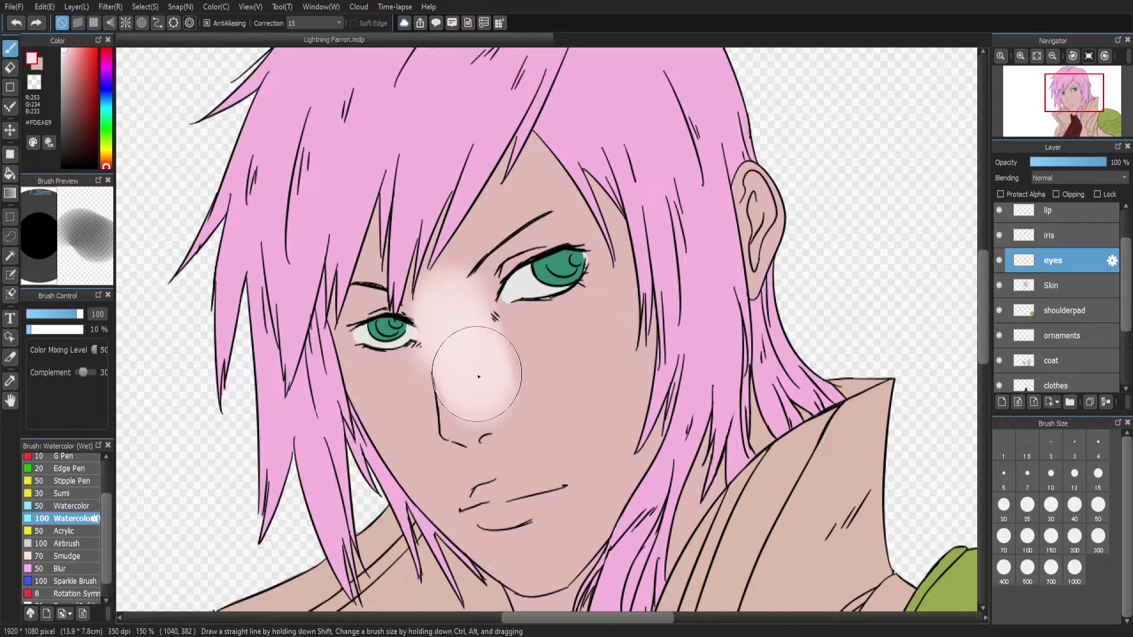
Try washing pale pink over the face and neck on the eyes layer, and undo those strokes
mouse_move(387, 375)
mouse_down()
mouse_move(446, 489)
mouse_move(575, 563)
mouse_move(581, 385)
mouse_move(566, 341)
mouse_move(421, 281)
mouse_move(527, 210)
mouse_move(470, 339)
mouse_move(397, 345)
mouse_move(477, 337)
mouse_move(464, 487)
mouse_move(499, 486)
mouse_move(477, 344)
mouse_up()
mouse_move(405, 329)
mouse_down()
mouse_move(485, 225)
mouse_move(580, 246)
mouse_move(610, 267)
mouse_move(601, 428)
mouse_move(579, 461)
mouse_move(596, 438)
mouse_move(566, 397)
mouse_up()
scroll(539, 257, down, 5)
mouse_move(539, 257)
mouse_down()
mouse_move(502, 385)
mouse_move(569, 380)
mouse_move(407, 200)
mouse_move(423, 339)
mouse_up()
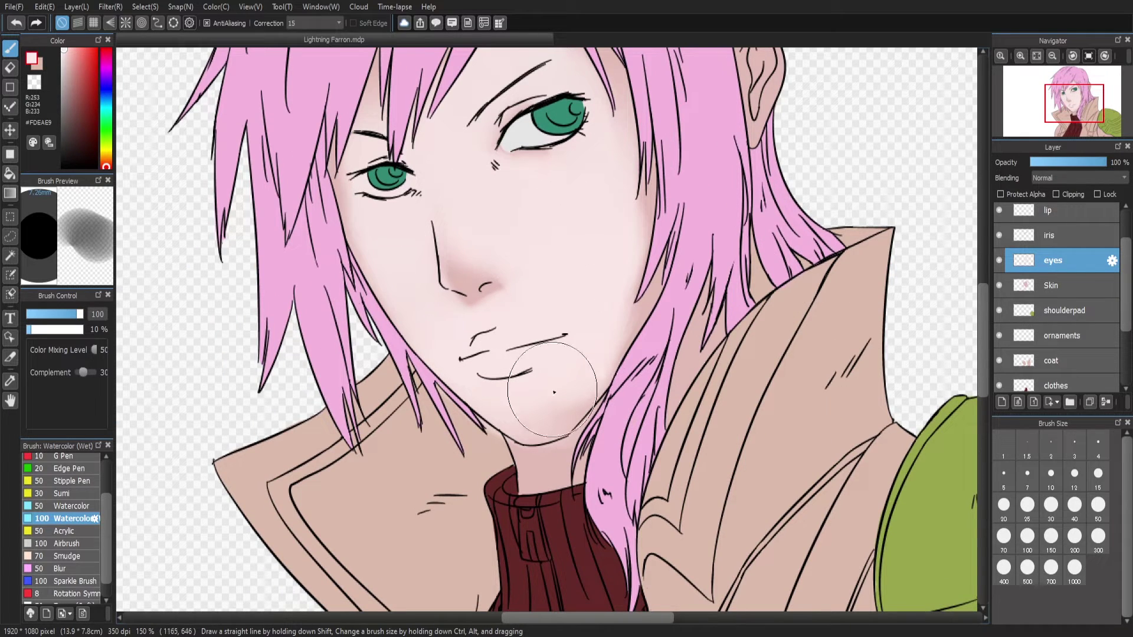
drag(543, 514, 530, 479)
click(13, 23)
click(13, 23)
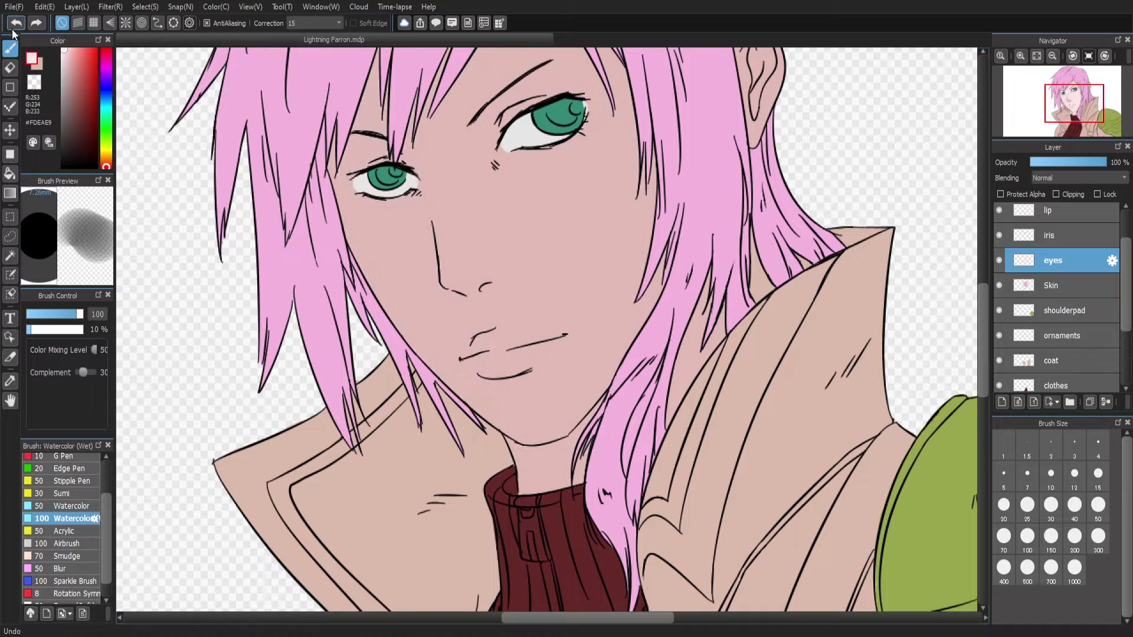
click(13, 24)
click(13, 24)
click(36, 23)
click(35, 24)
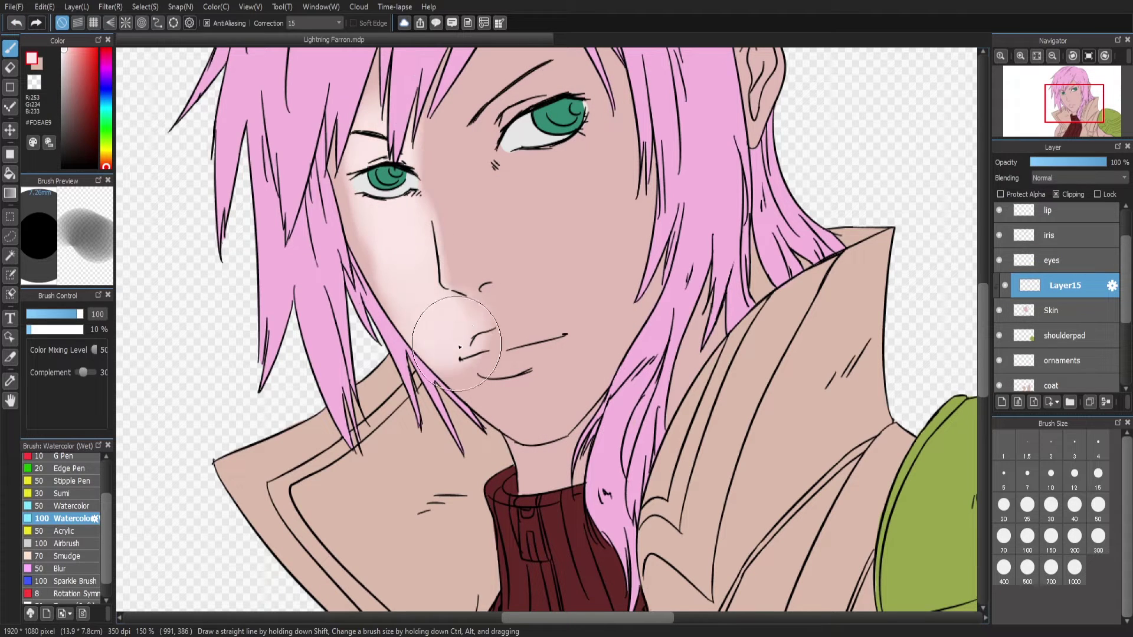
On the layer clipped to Skin, wash #FDEAE9 over the cheeks, chin and forehead with Watercolor (Wet)
mouse_move(460, 324)
mouse_down()
mouse_move(492, 342)
mouse_move(532, 393)
mouse_move(558, 357)
mouse_move(521, 236)
mouse_move(443, 160)
mouse_move(404, 85)
mouse_move(449, 159)
mouse_move(606, 166)
mouse_move(591, 197)
mouse_move(594, 291)
mouse_up()
scroll(584, 198, up, 3)
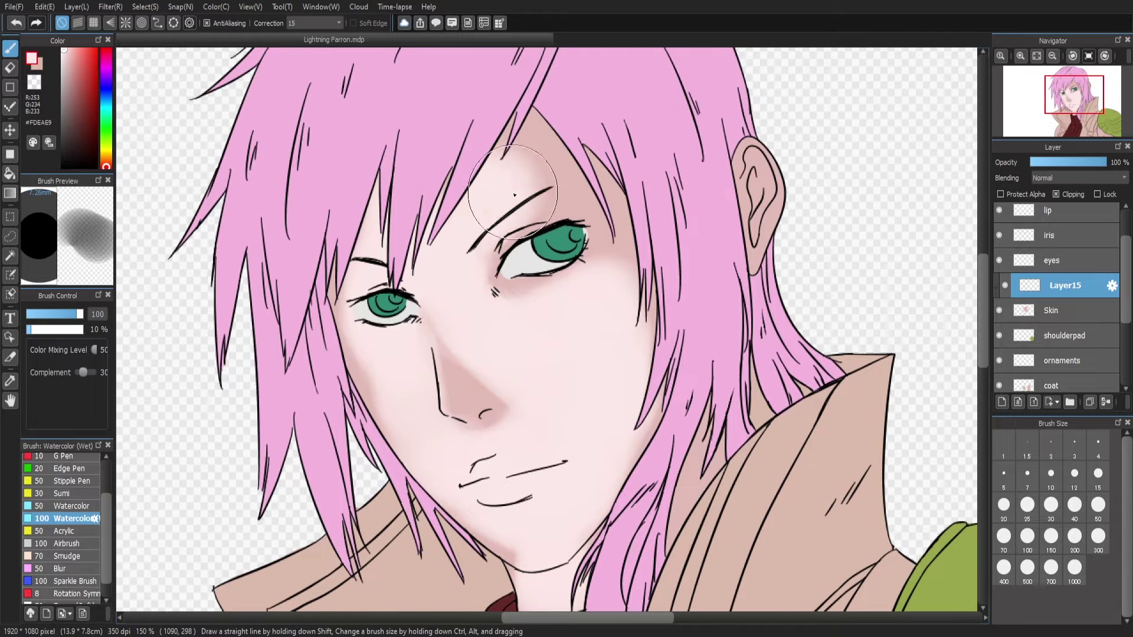
Blend light skin tone #FDEAE9 over the face and the bare arm under the shoulder pad with the Watercolor (Wet) brush at size 100
drag(454, 330, 536, 404)
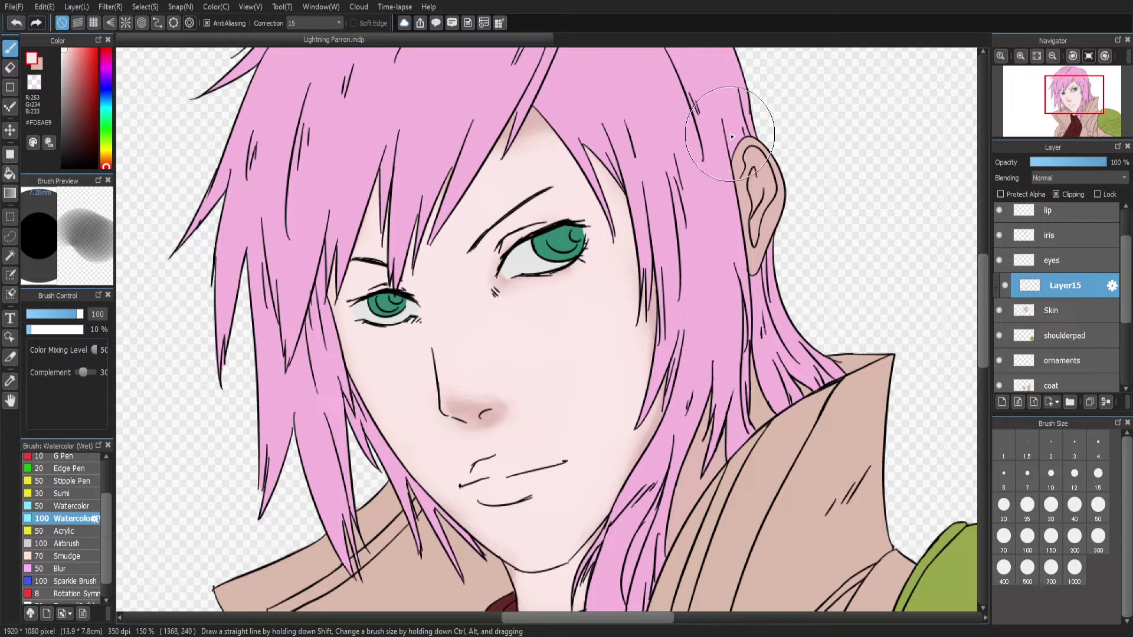
scroll(981, 382, down, 2)
scroll(981, 382, down, 10)
scroll(283, 365, right, 6)
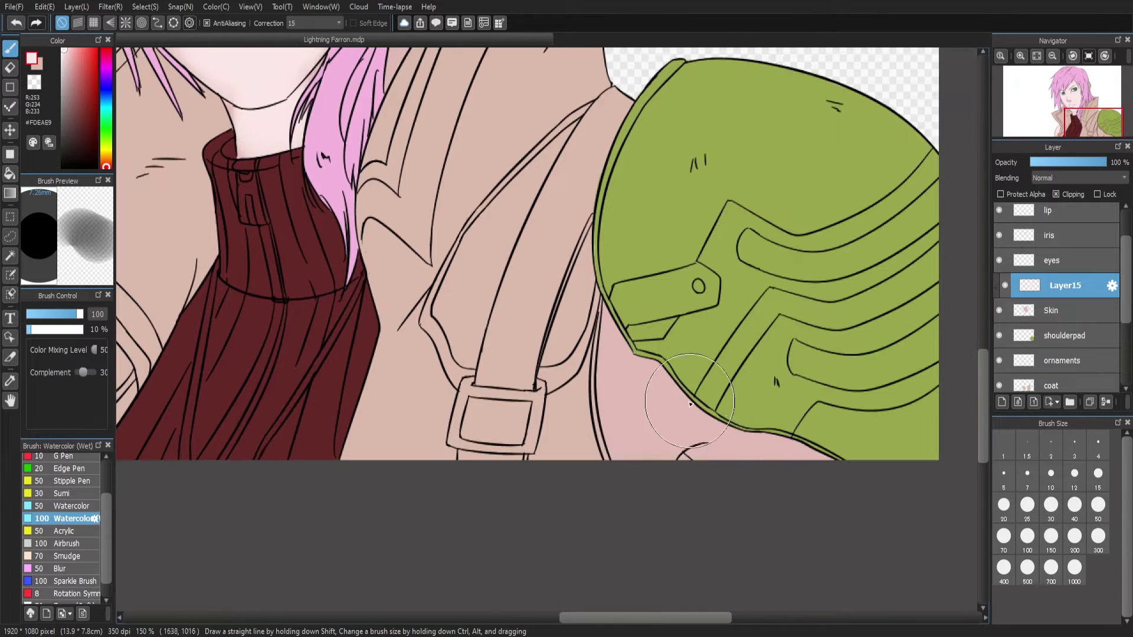
drag(726, 425, 645, 405)
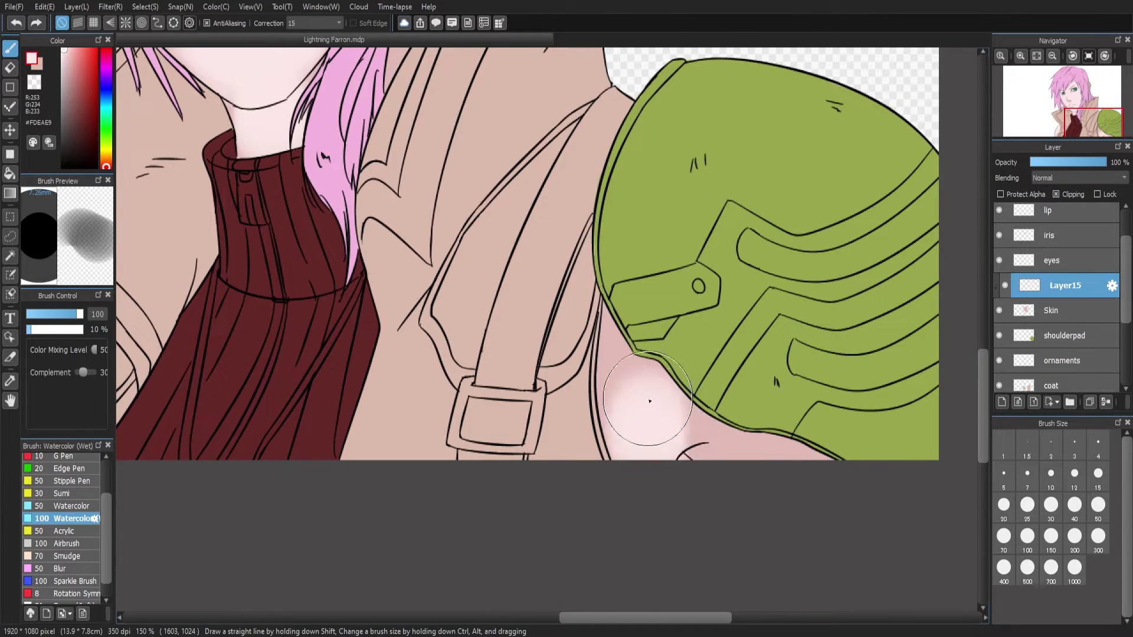
click(16, 24)
mouse_move(737, 466)
mouse_down()
mouse_move(663, 450)
mouse_move(626, 401)
mouse_up()
Shade softly around the inner eye corners and the upper eyelid in #E2BBB7 with the Watercolor (Wet) brush at size 25
scroll(982, 379, up, 10)
scroll(981, 380, left, 5)
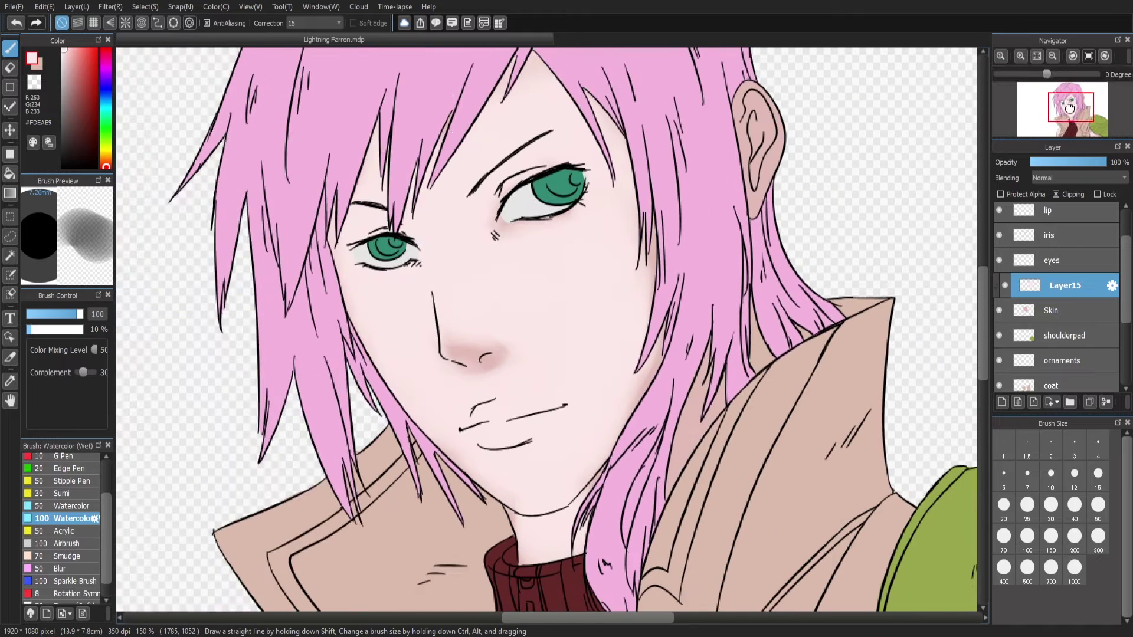
click(69, 62)
key(bracketleft)
key(bracketleft)
key(bracketleft)
key(bracketleft)
key(bracketleft)
drag(516, 239, 496, 232)
drag(413, 250, 420, 266)
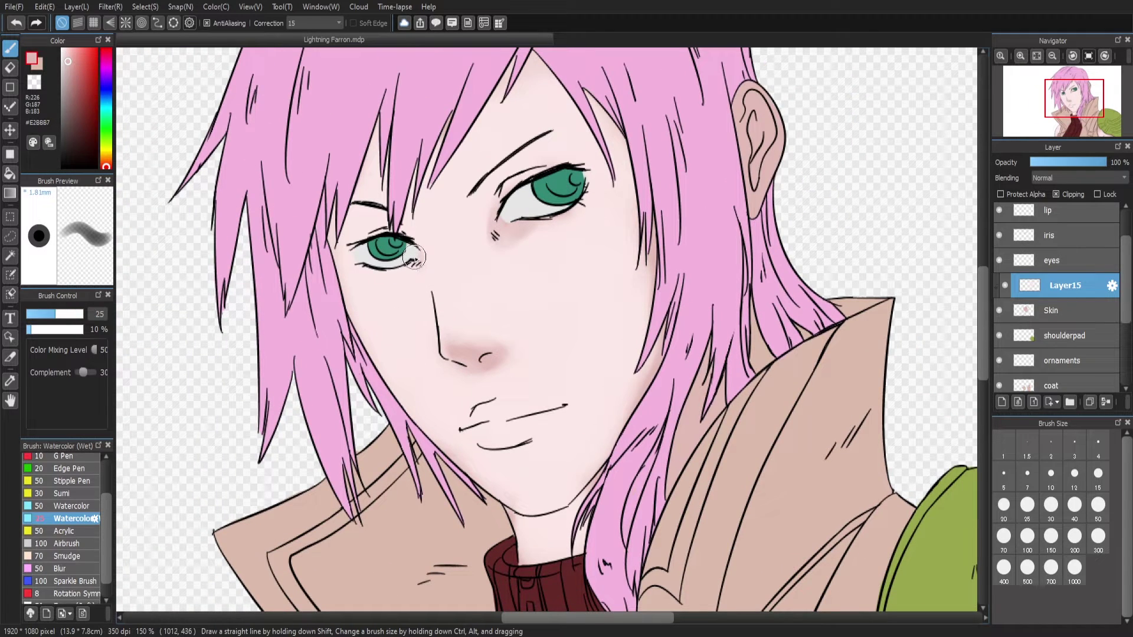
drag(501, 184, 525, 175)
Paint darker #B68782 shadows on the skin along the edges of the hair with the Watercolor brush at size 8.8
click(71, 506)
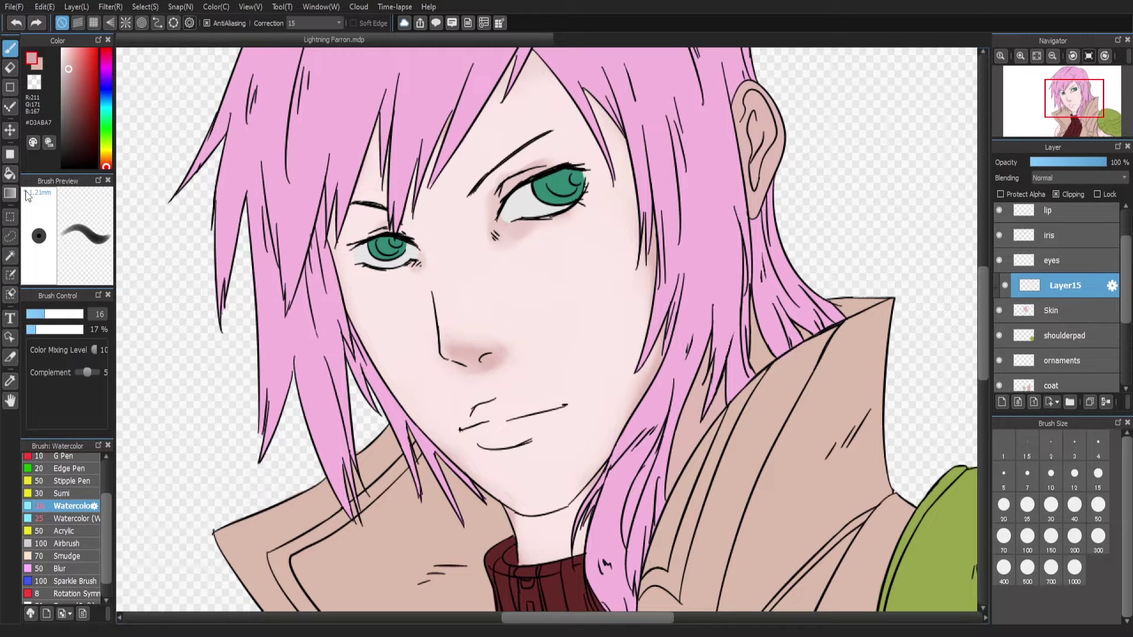
drag(416, 136, 443, 129)
alt+click(443, 129)
mouse_move(424, 188)
mouse_down()
mouse_move(448, 118)
mouse_move(507, 69)
mouse_up()
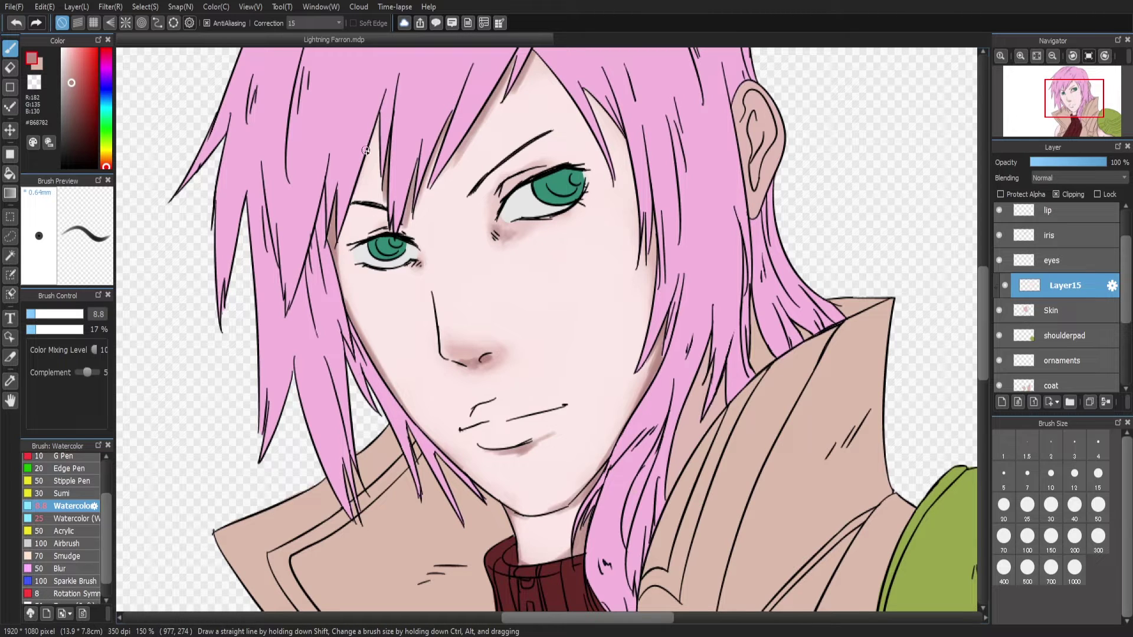
drag(602, 131, 643, 209)
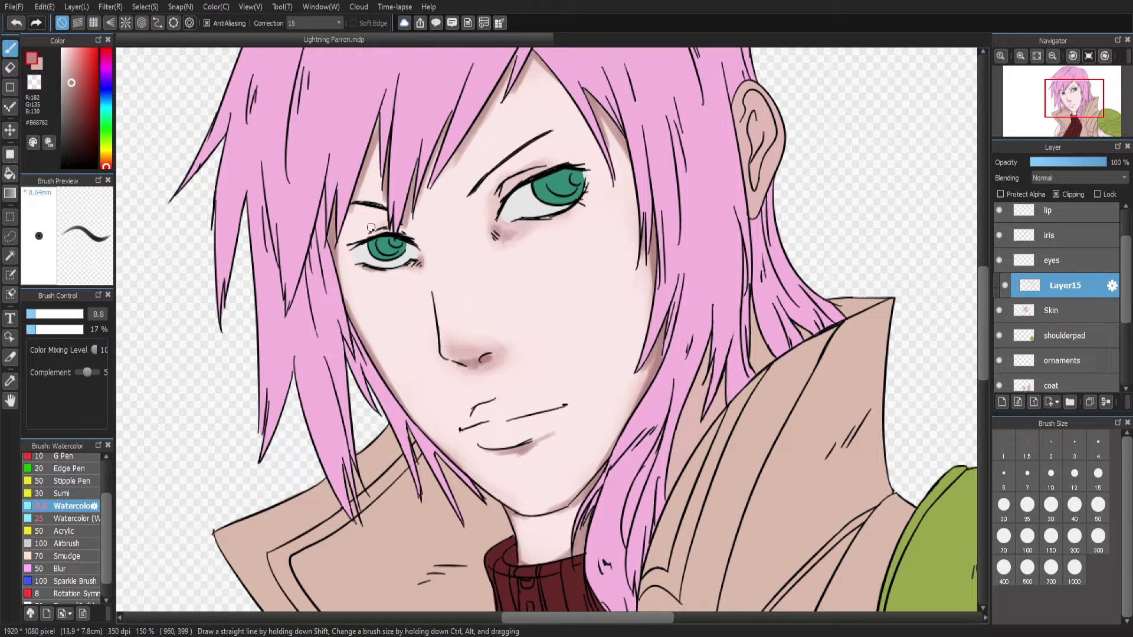
drag(354, 203, 387, 211)
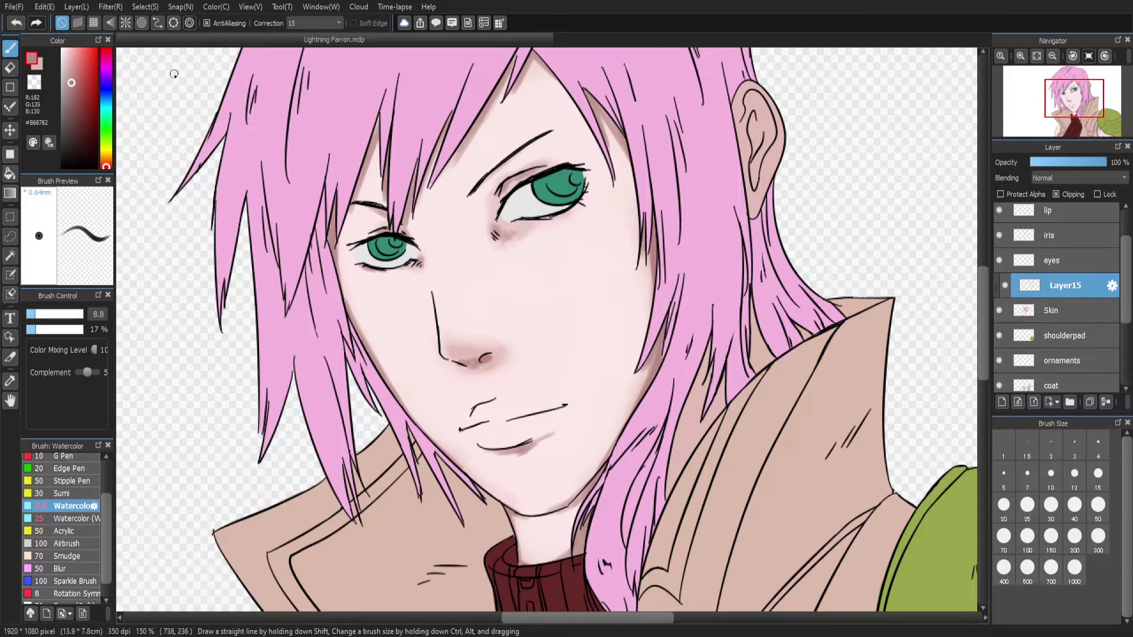
Shade below the lower lip in #D8B3B1 and blend it into the chin with #FCE9E8 using the Watercolor (Wet) brush
alt+click(506, 229)
key(Down)
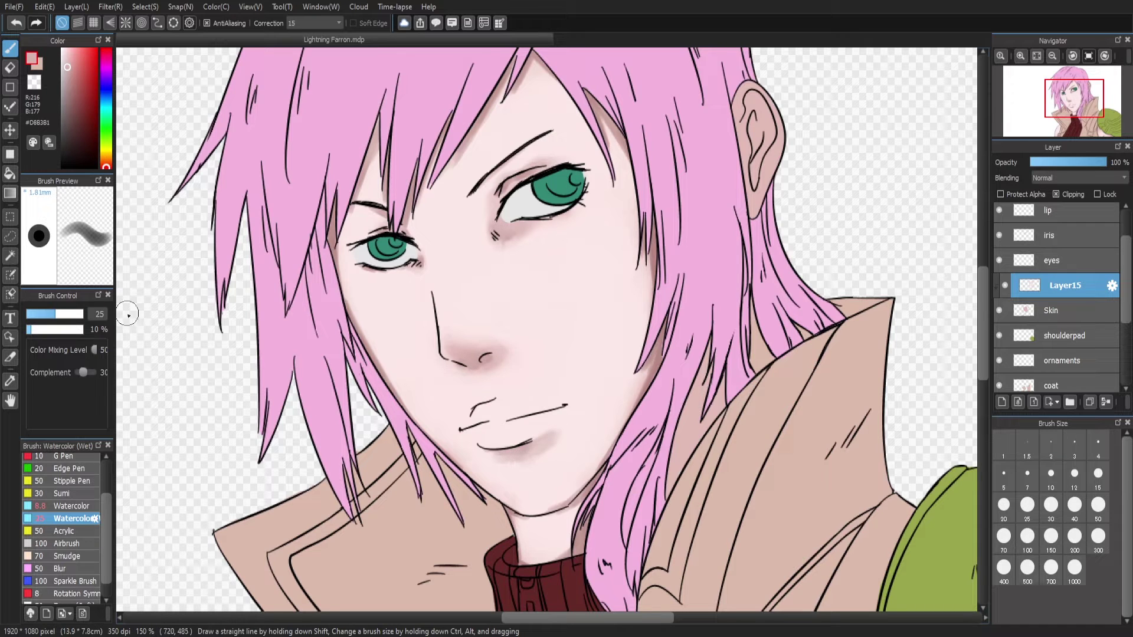
drag(558, 435, 510, 459)
click(17, 24)
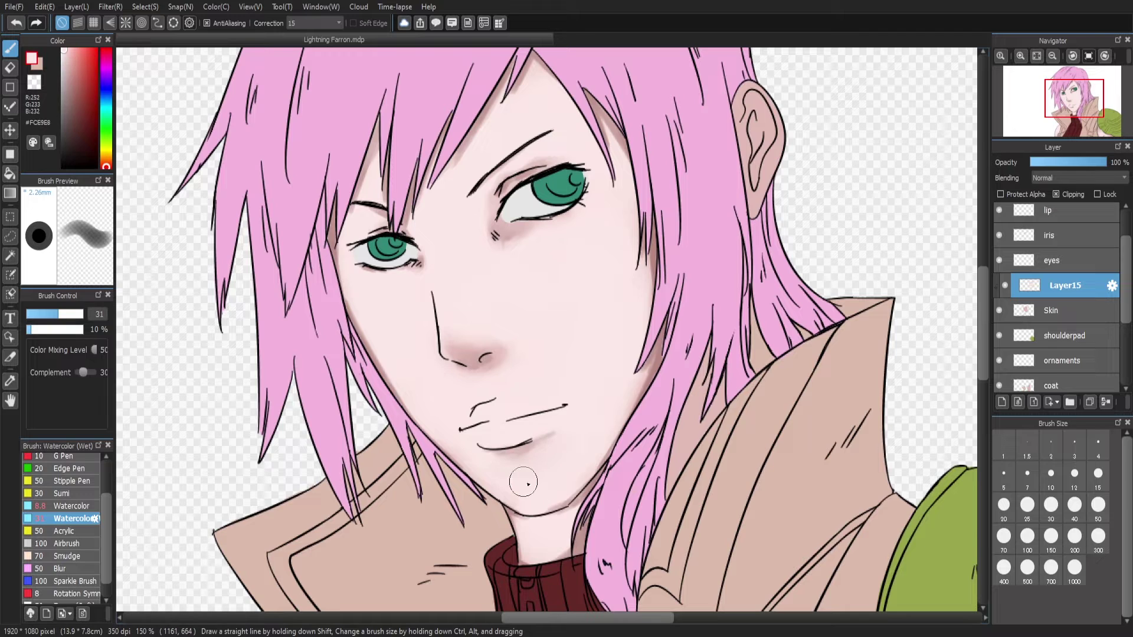
Add a clipped layer above Layer15 and dab small white highlights under both eyes with the Watercolor brush at size 8.8
key(ctrl+shift+n)
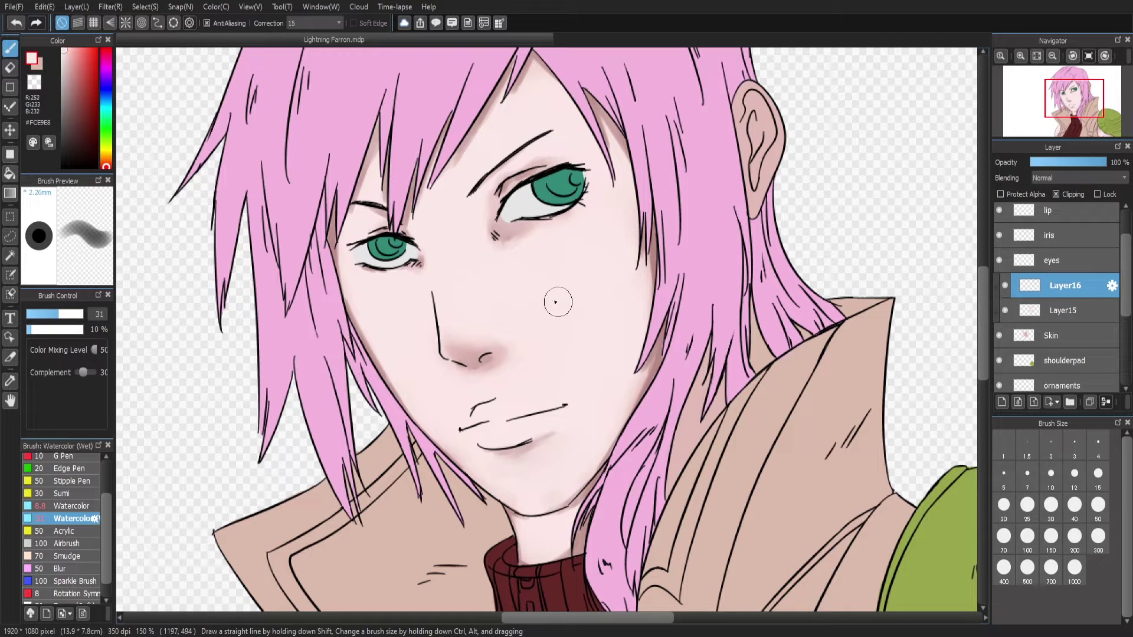
click(62, 49)
click(71, 506)
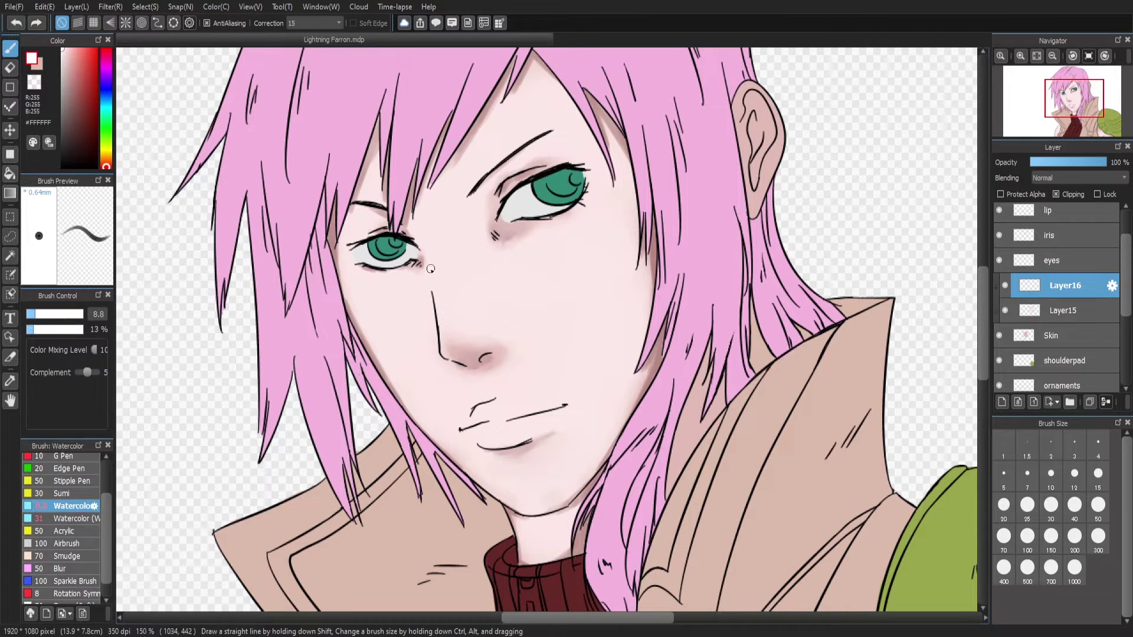
click(367, 290)
click(517, 257)
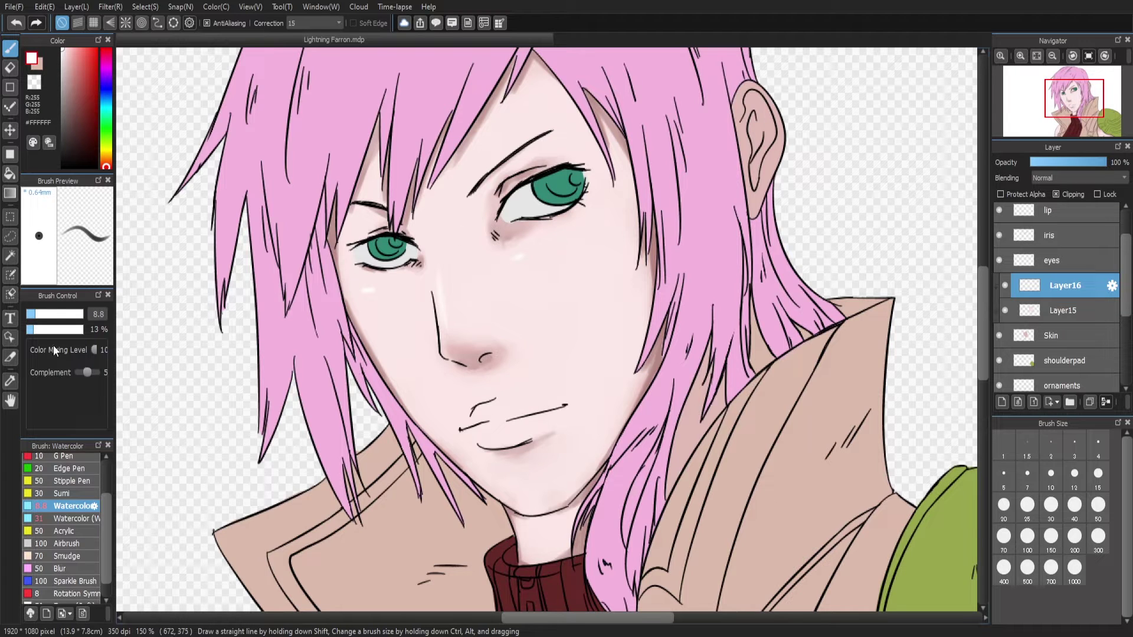
click(71, 518)
click(374, 289)
click(519, 262)
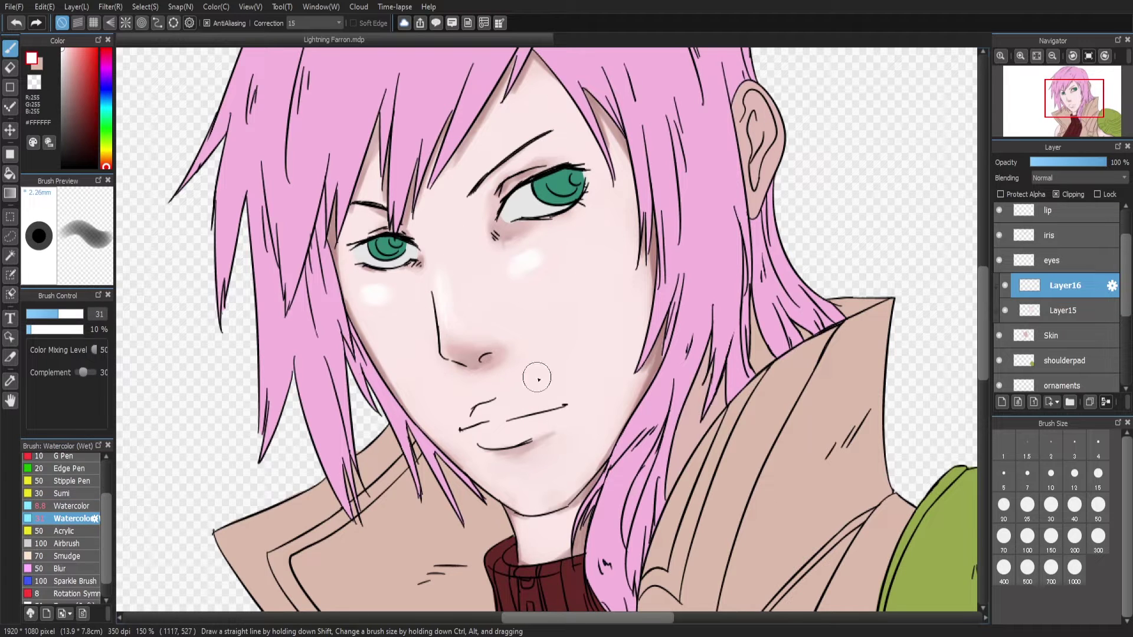
drag(366, 303, 380, 303)
drag(554, 260, 595, 236)
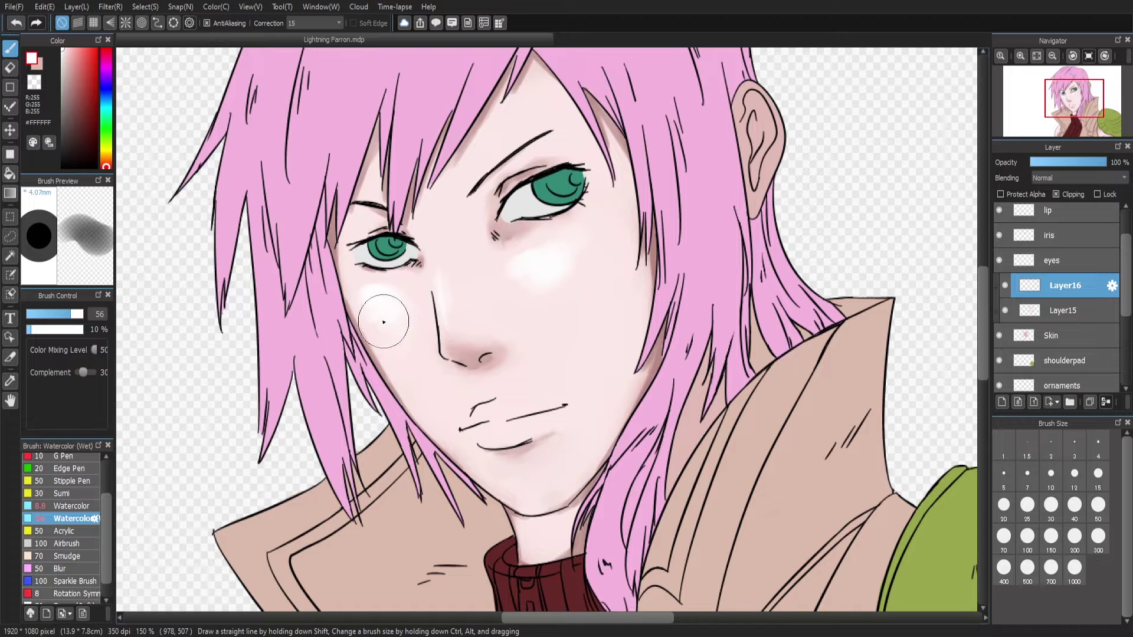
drag(383, 322, 394, 338)
key(ctrl+z)
key(ctrl+z)
key(ctrl+z)
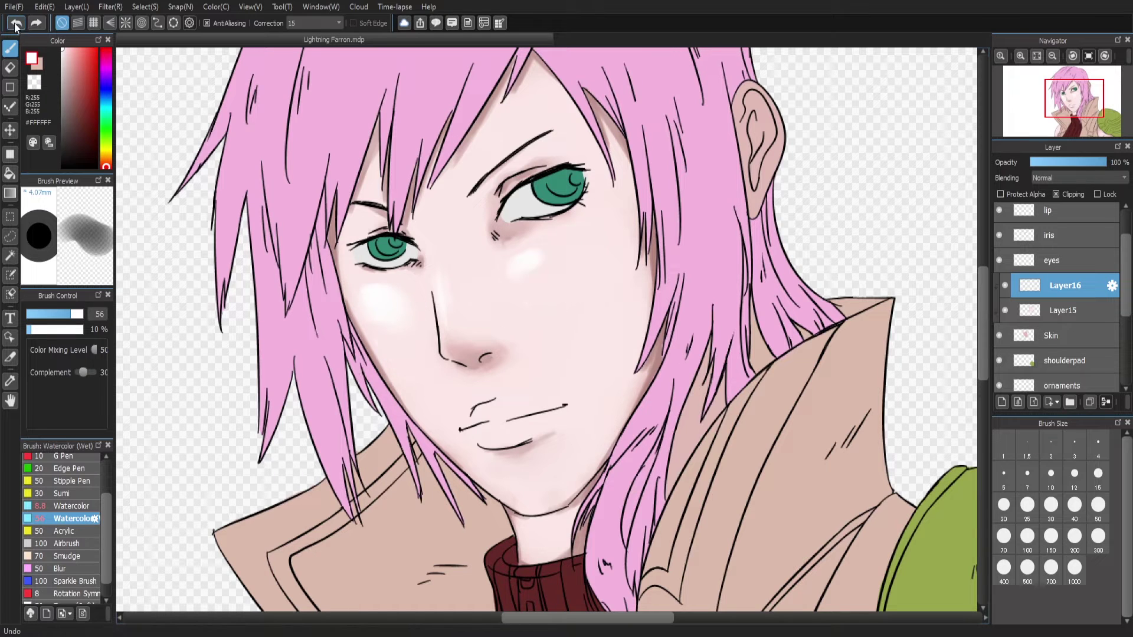
Glaze broad, soft white highlights over the cheeks on Layer16 with the Watercolor (Wet) brush at size 157
drag(411, 331, 448, 330)
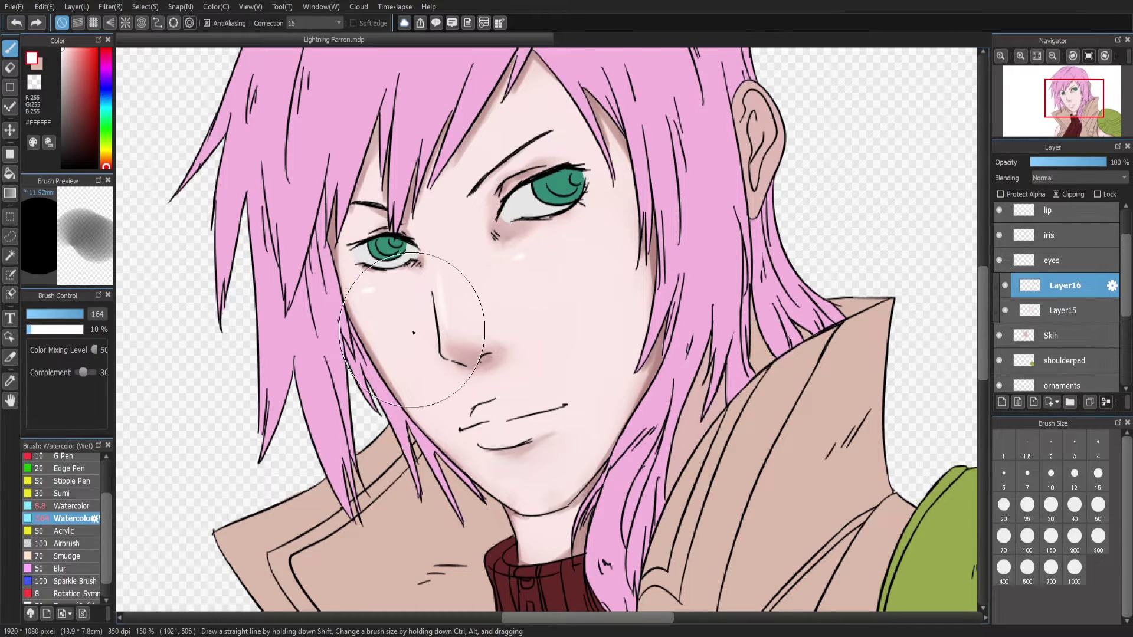
drag(581, 259, 582, 304)
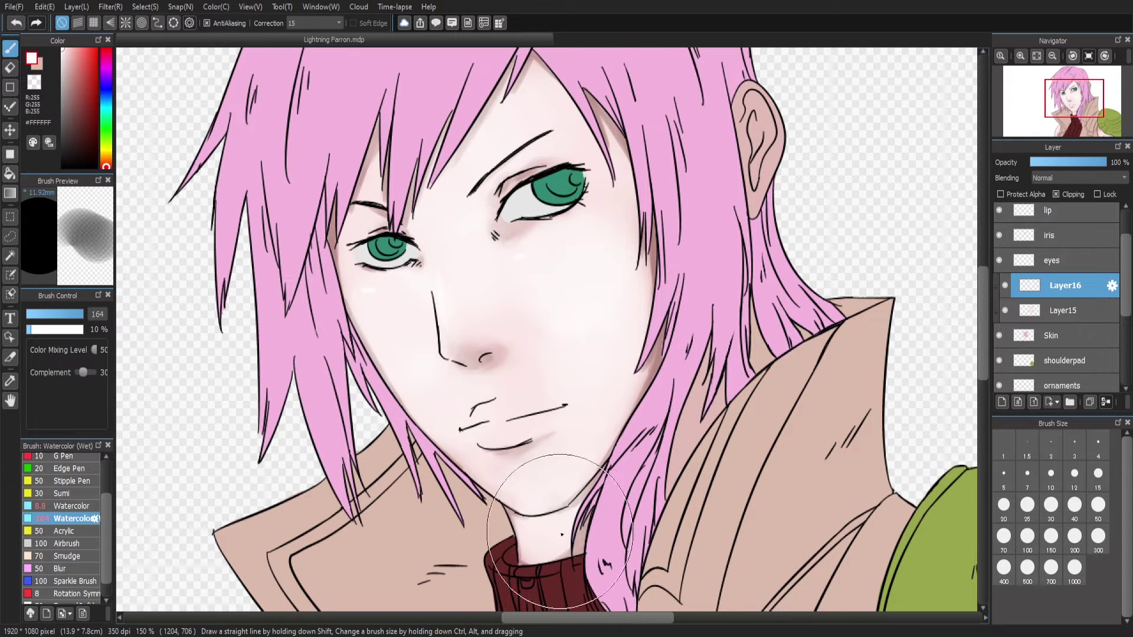
click(15, 26)
click(15, 26)
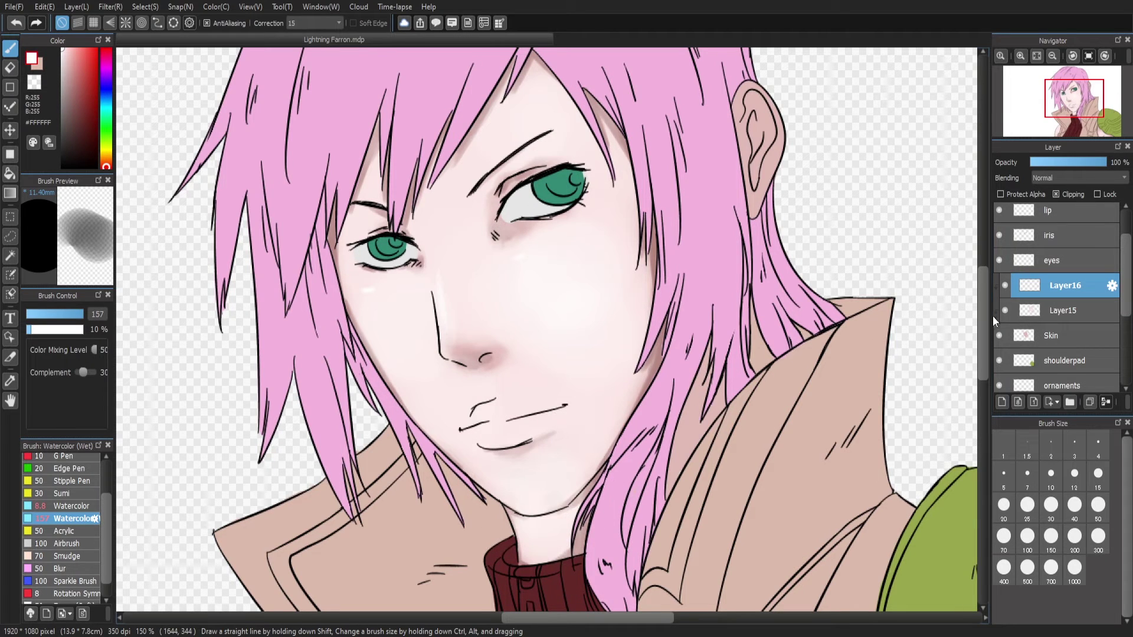
Touch up the shading around the eyes in #E1C1BF with the Watercolor (Wet) brush reduced to size 30
scroll(980, 292, up, 1)
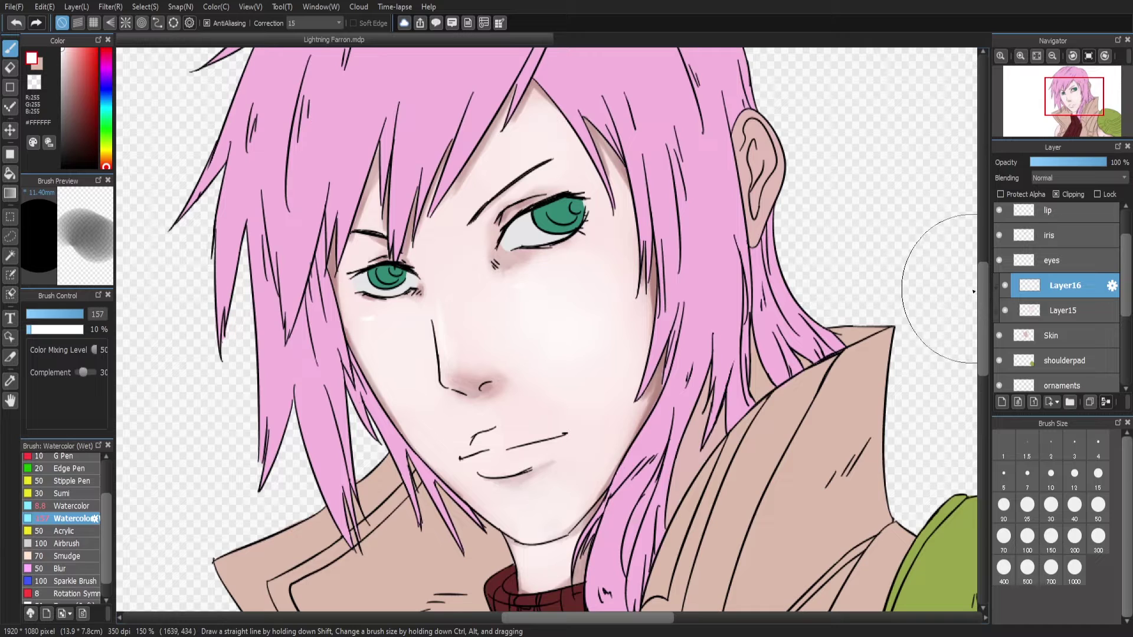
click(57, 314)
alt+click(584, 204)
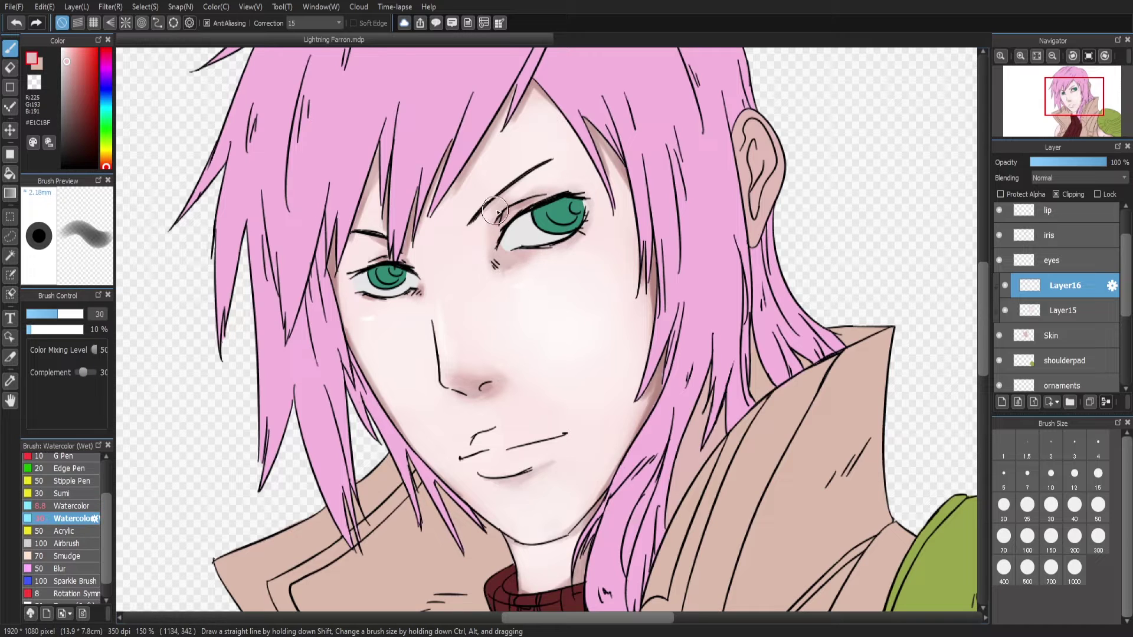
click(30, 26)
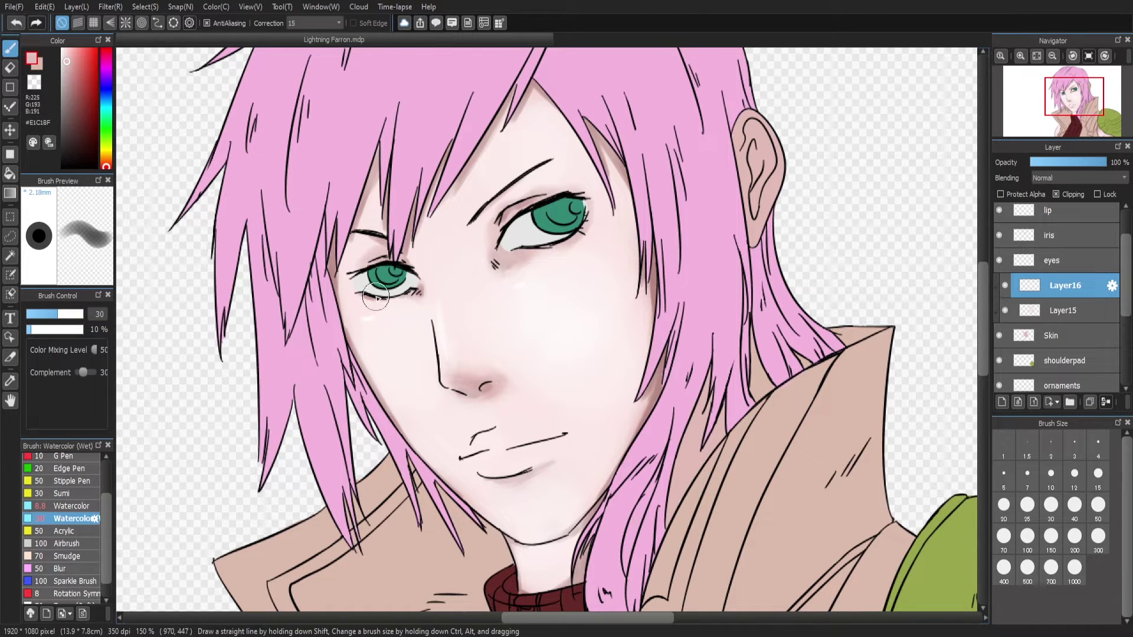
On Layer15, lighten the ear with skin tone #FCE9E8 and shade its inner folds in #CAA39F using the Watercolor brush
key(ctrl+Down)
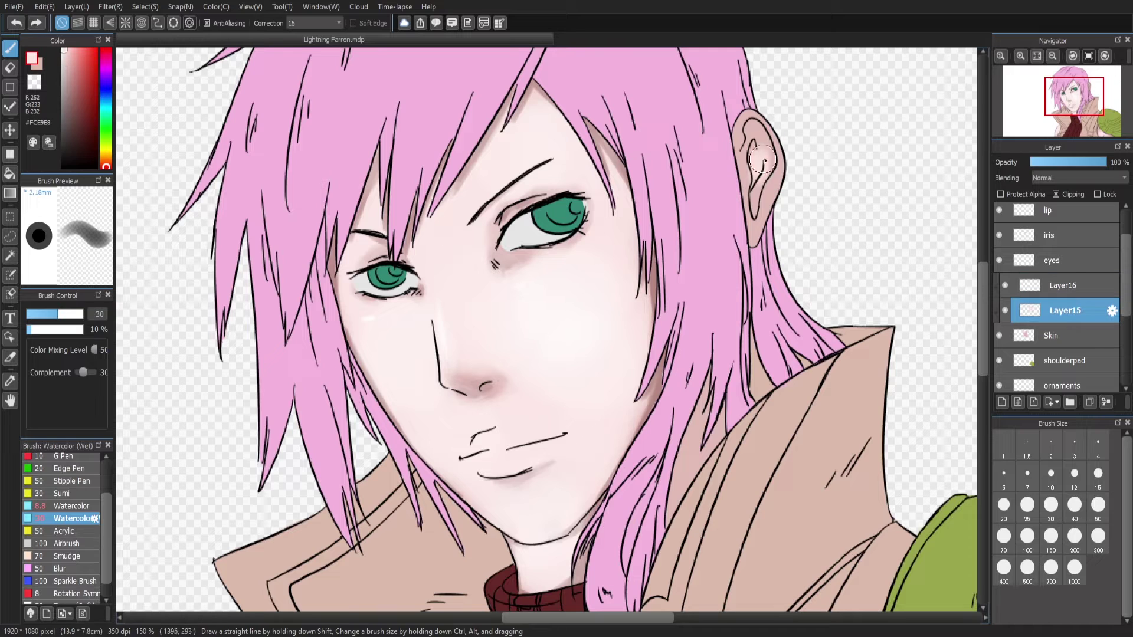
mouse_move(763, 161)
mouse_down()
mouse_move(758, 201)
mouse_move(757, 110)
mouse_move(768, 143)
mouse_move(761, 170)
mouse_move(754, 122)
mouse_up()
click(59, 506)
alt+click(781, 174)
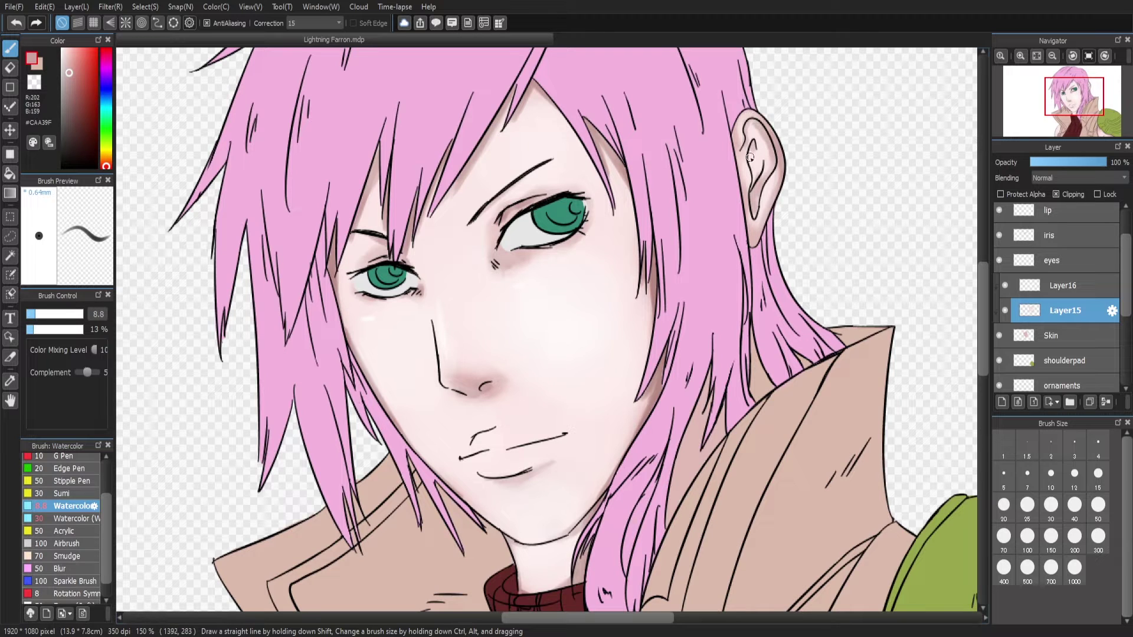
Highlight the ear in white on Layer16 with the Watercolor (Wet) brush at size 30
key(b)
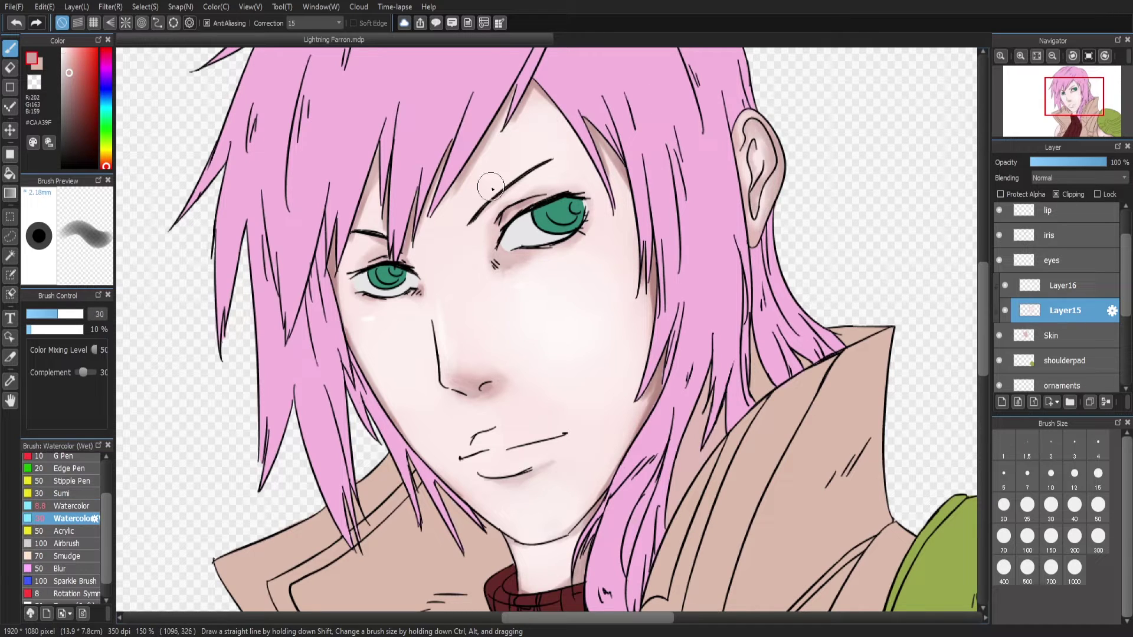
key(ctrl+Up)
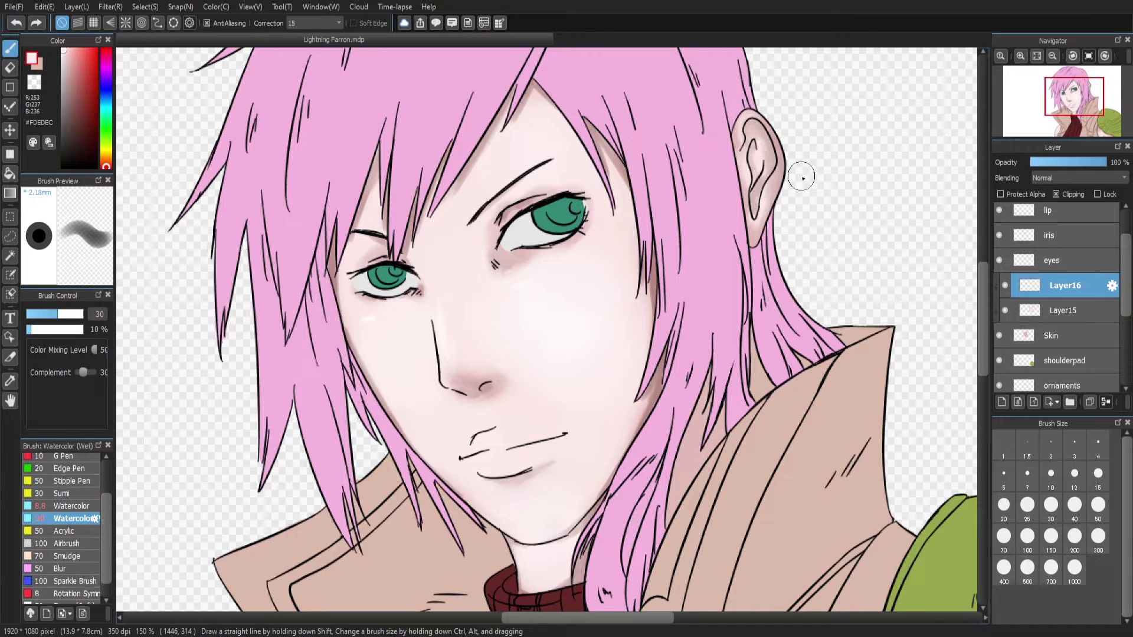
alt+click(769, 114)
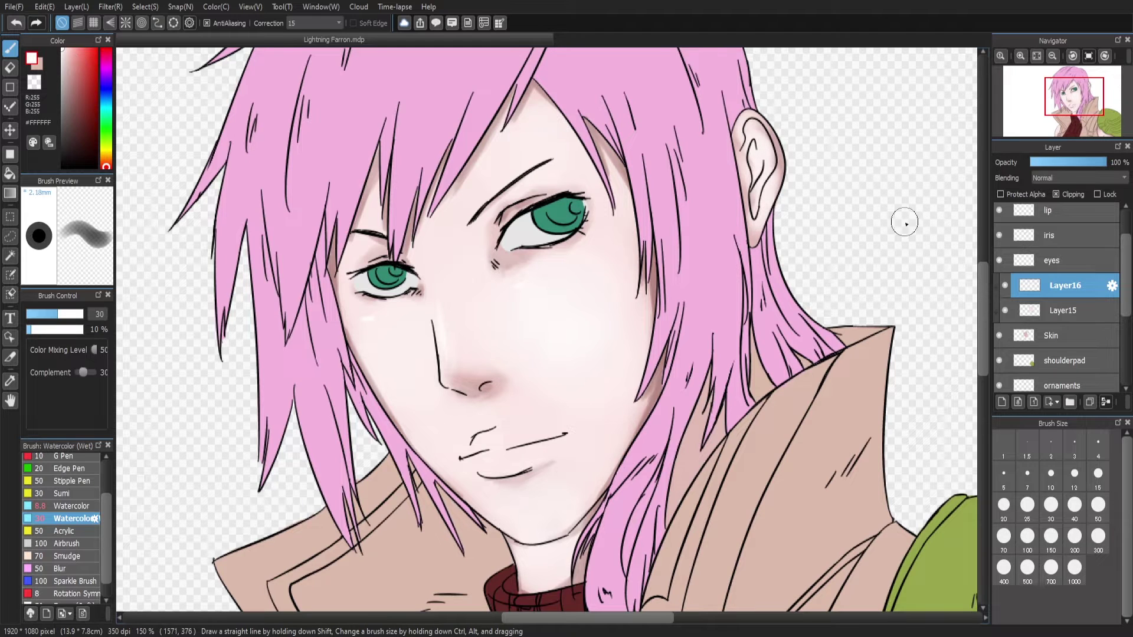
Add a new layer above Layer16 and paint a deeper #B98D88 shadow inside the ear with the Watercolor brush at size 8.8
key(ctrl+shift+n)
alt+click(781, 171)
key(b)
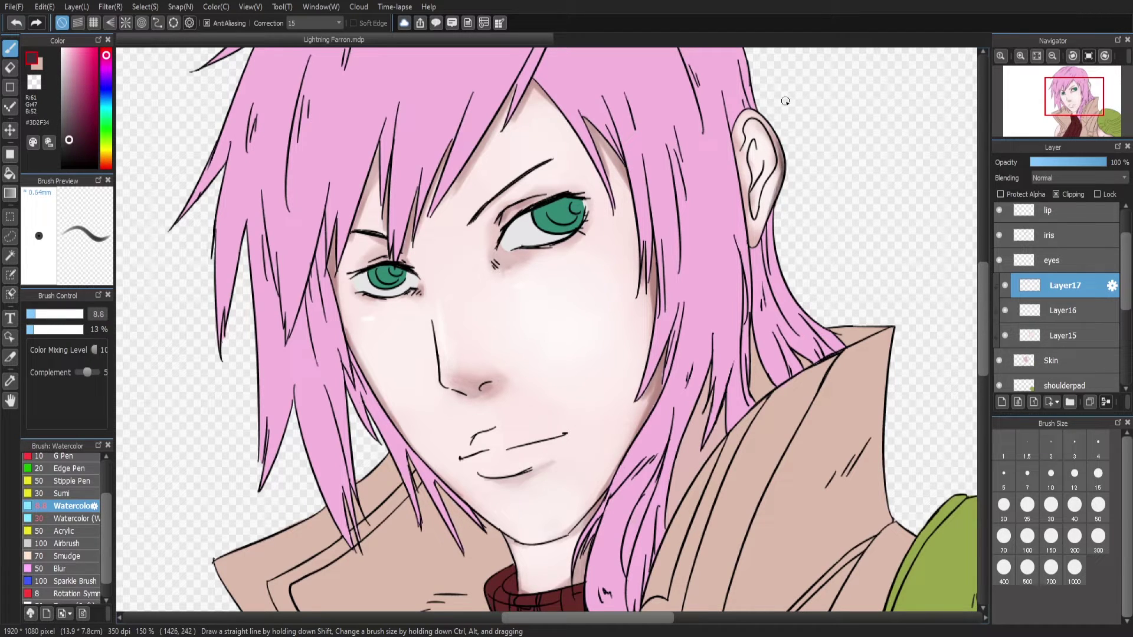
key(ctrl+alt+g)
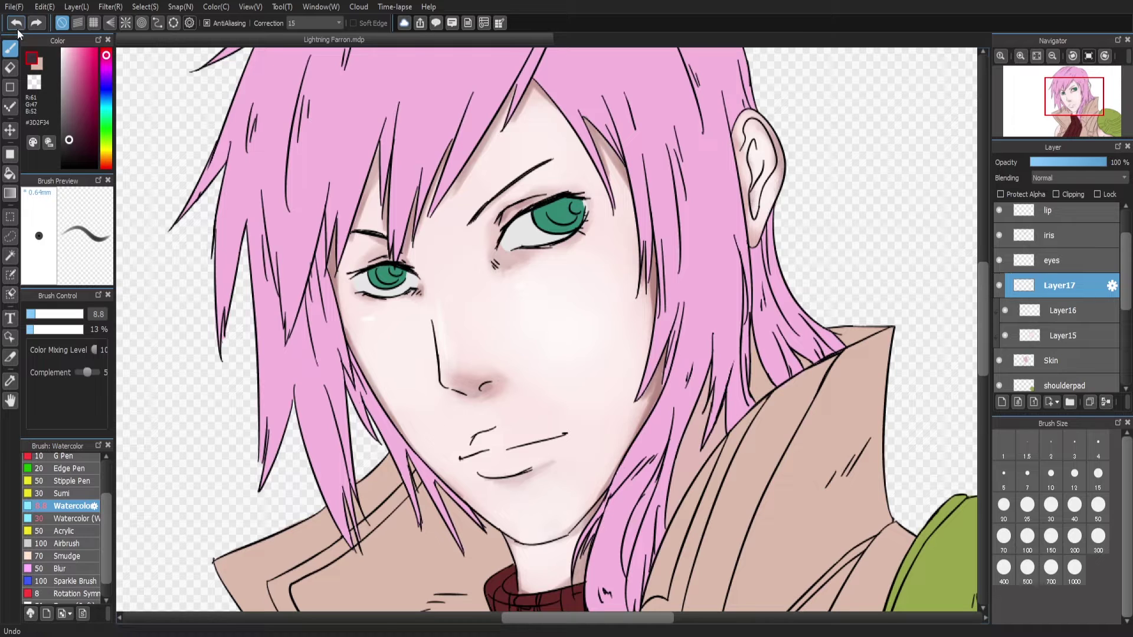
alt+click(761, 180)
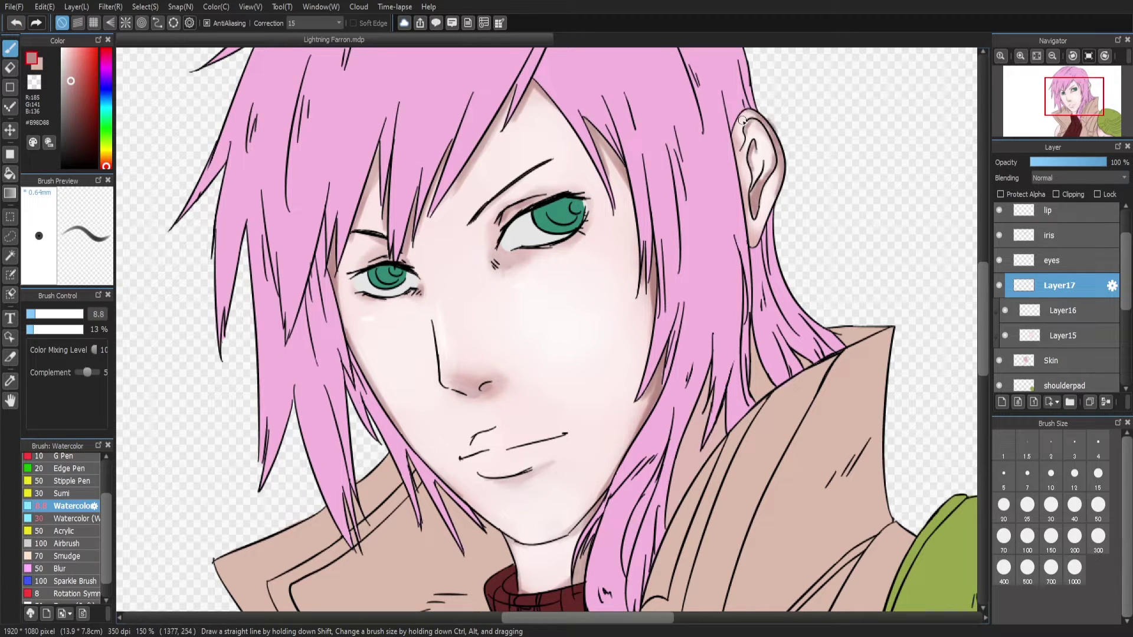
Soften the skin shading with the Smudge brush at size 70, and touch up Layer15's shadows in #BC918C with the Watercolor brush
key(e)
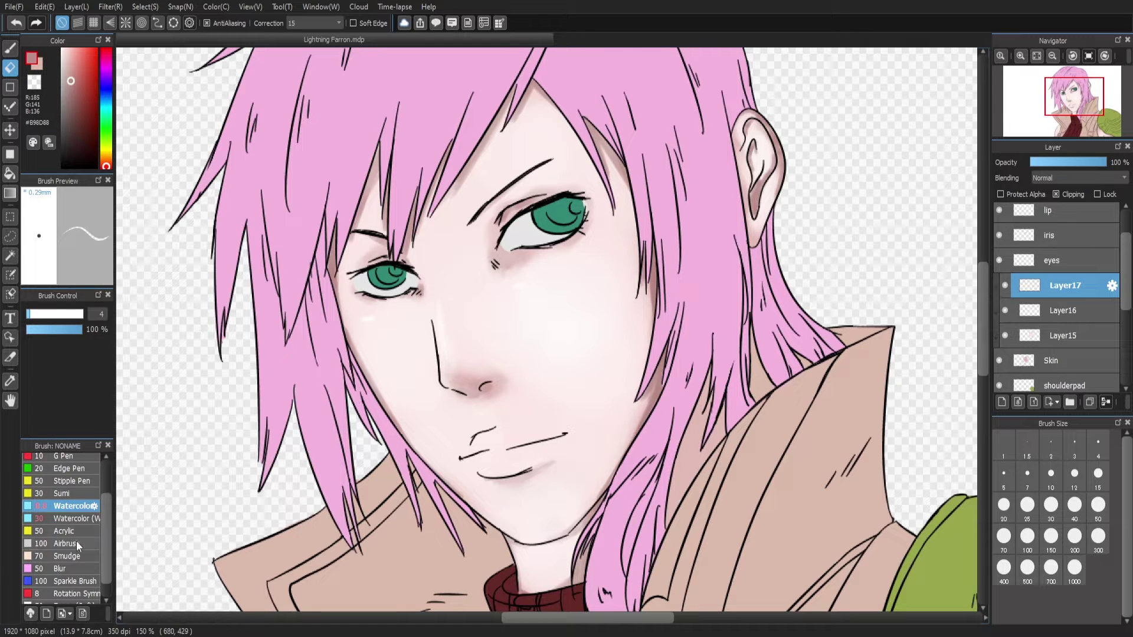
click(68, 555)
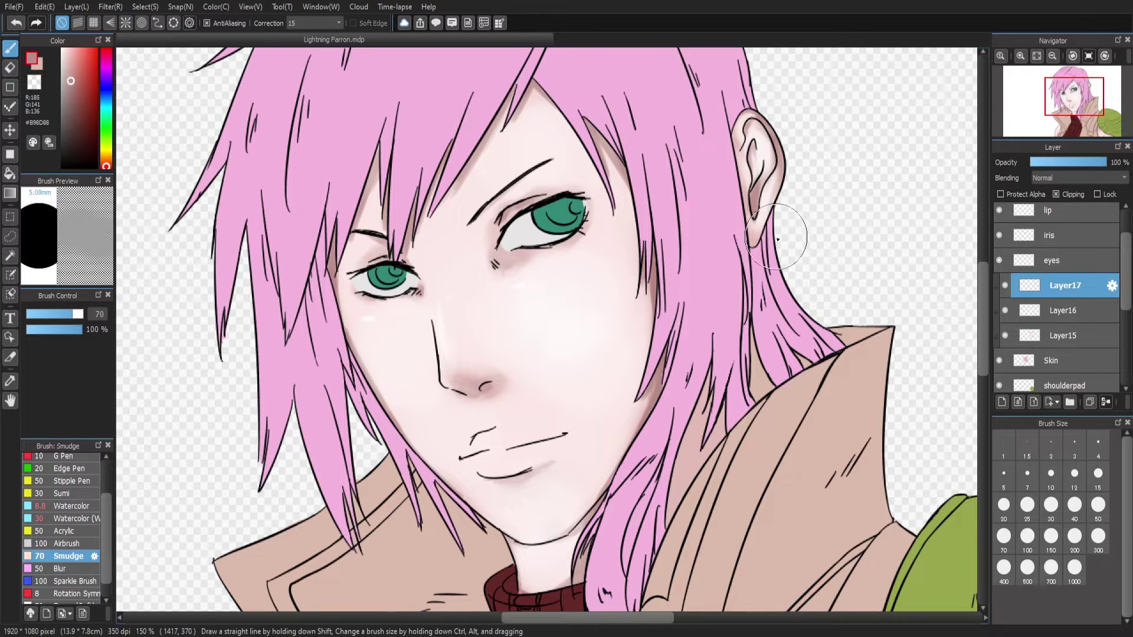
click(1056, 333)
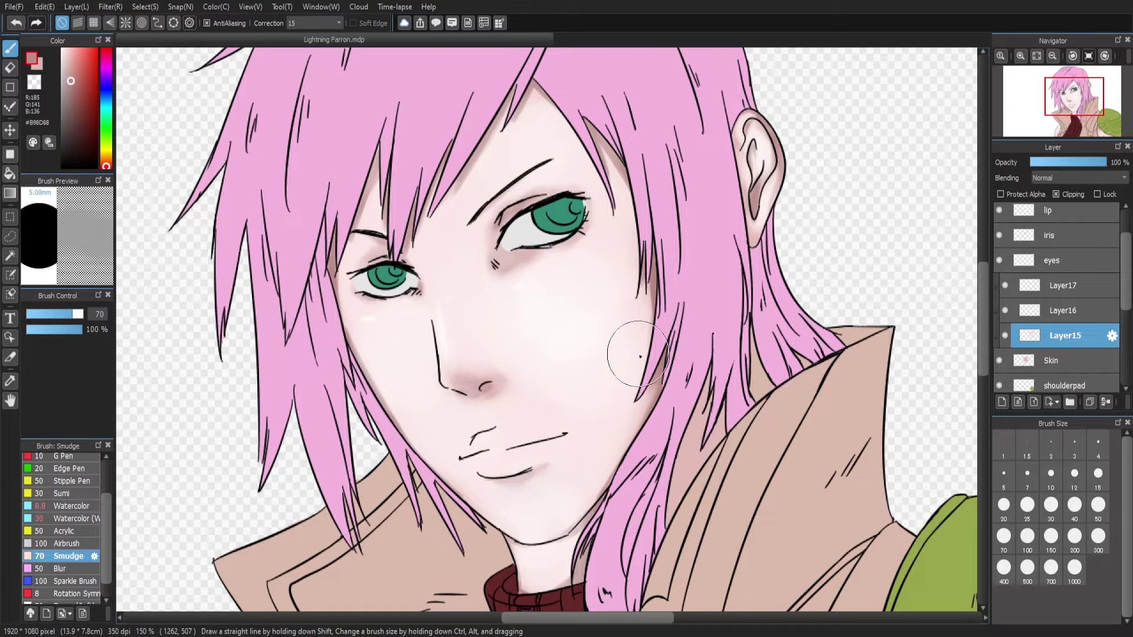
key(b)
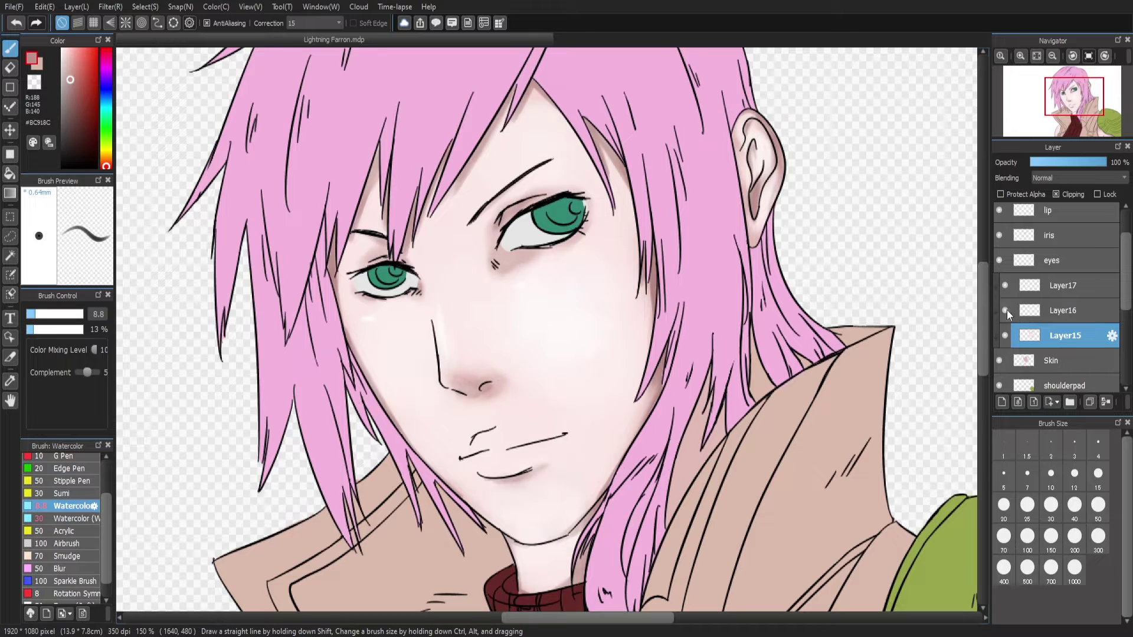
Hide Layer15, Layer16 and Layer17, and add two new clipped layers directly above the Skin layer
click(1036, 56)
click(1020, 55)
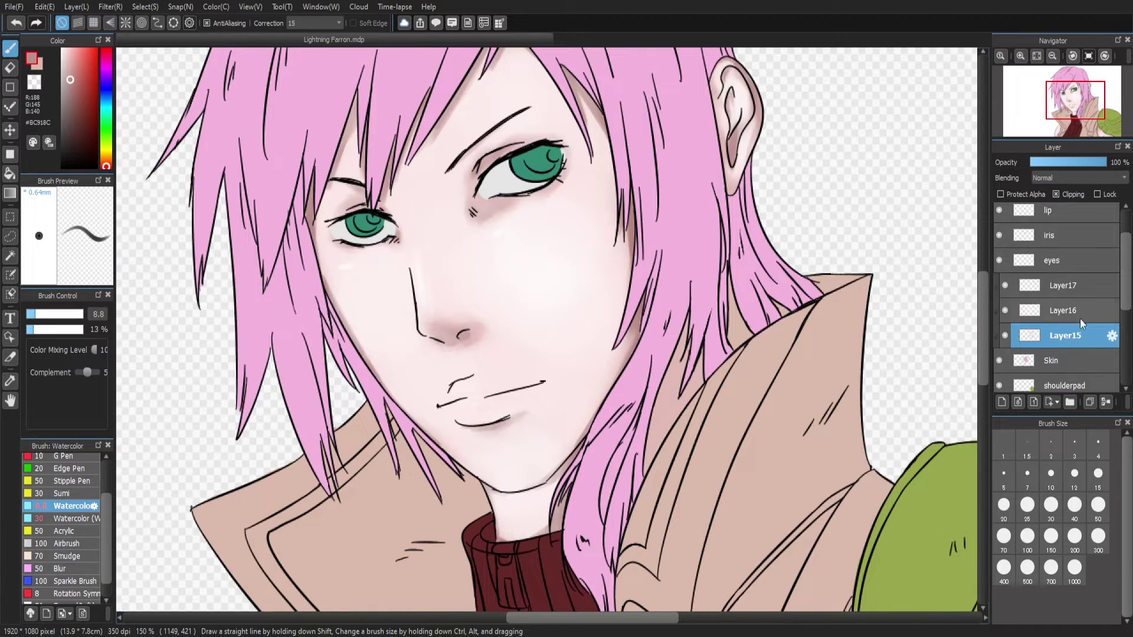
click(1005, 310)
click(1005, 286)
click(1001, 402)
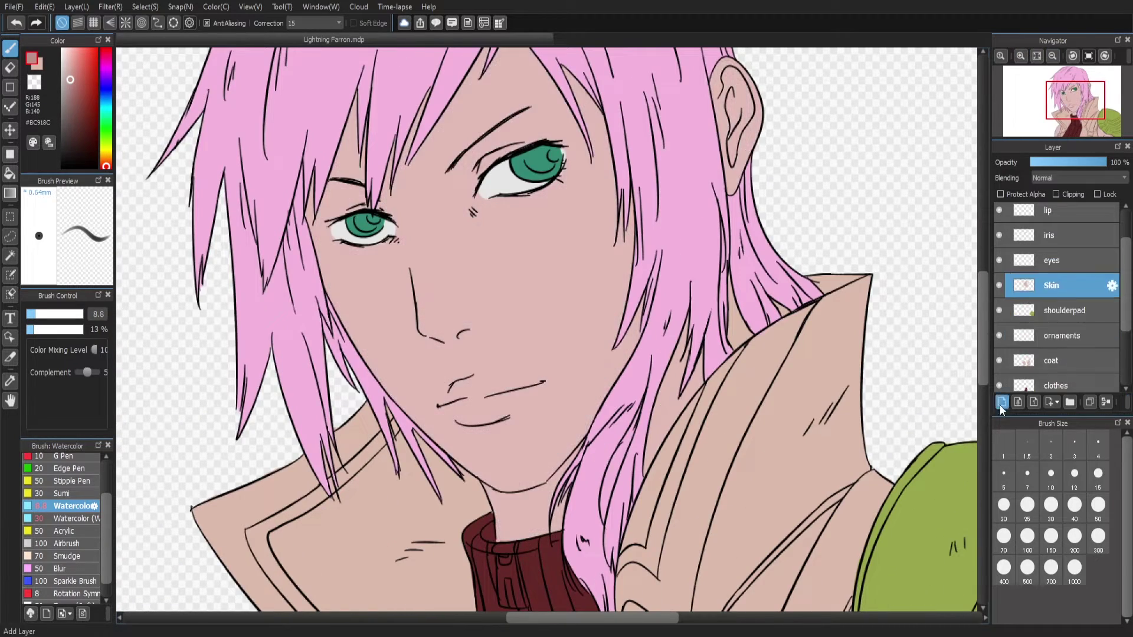
click(1004, 361)
click(1001, 401)
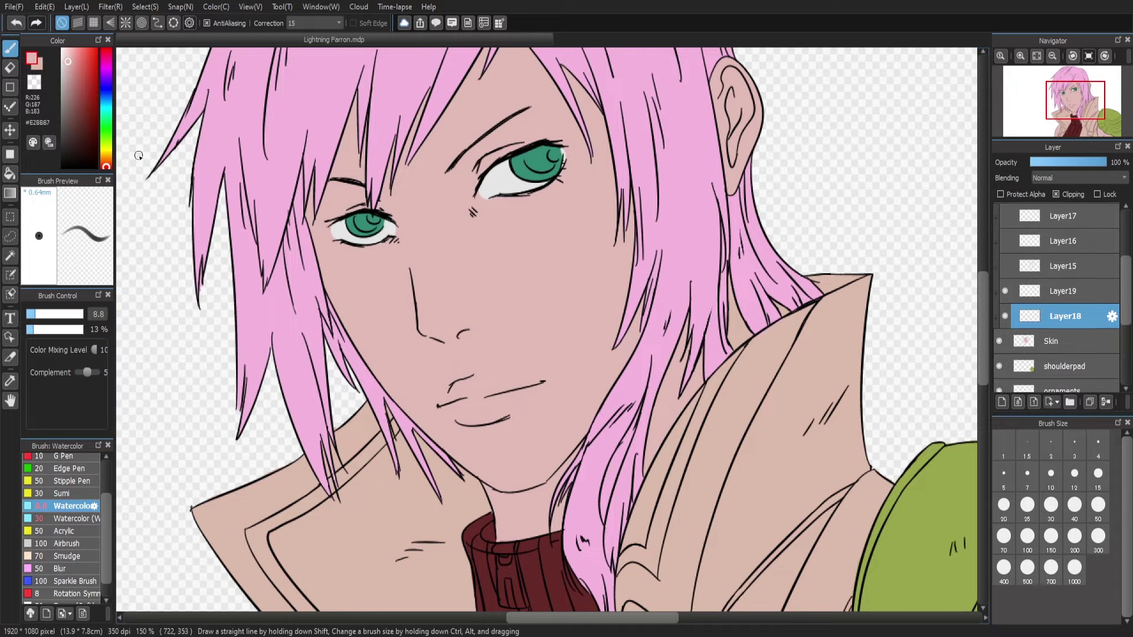
Paint the face and neck in light skin tones around #F6E7E6 on Layer18 and Layer19 with the Watercolor (Wet) brush at size 96
click(74, 518)
mouse_move(371, 263)
mouse_down()
mouse_move(373, 291)
mouse_move(402, 368)
mouse_move(448, 370)
mouse_move(531, 345)
mouse_move(473, 424)
mouse_move(528, 438)
mouse_move(520, 445)
mouse_move(592, 344)
mouse_move(546, 296)
mouse_move(438, 288)
mouse_move(435, 209)
mouse_move(355, 221)
mouse_move(464, 84)
mouse_move(468, 150)
mouse_move(583, 134)
mouse_move(519, 201)
mouse_move(547, 241)
mouse_move(440, 309)
mouse_move(495, 352)
mouse_up()
click(1065, 291)
alt+click(475, 172)
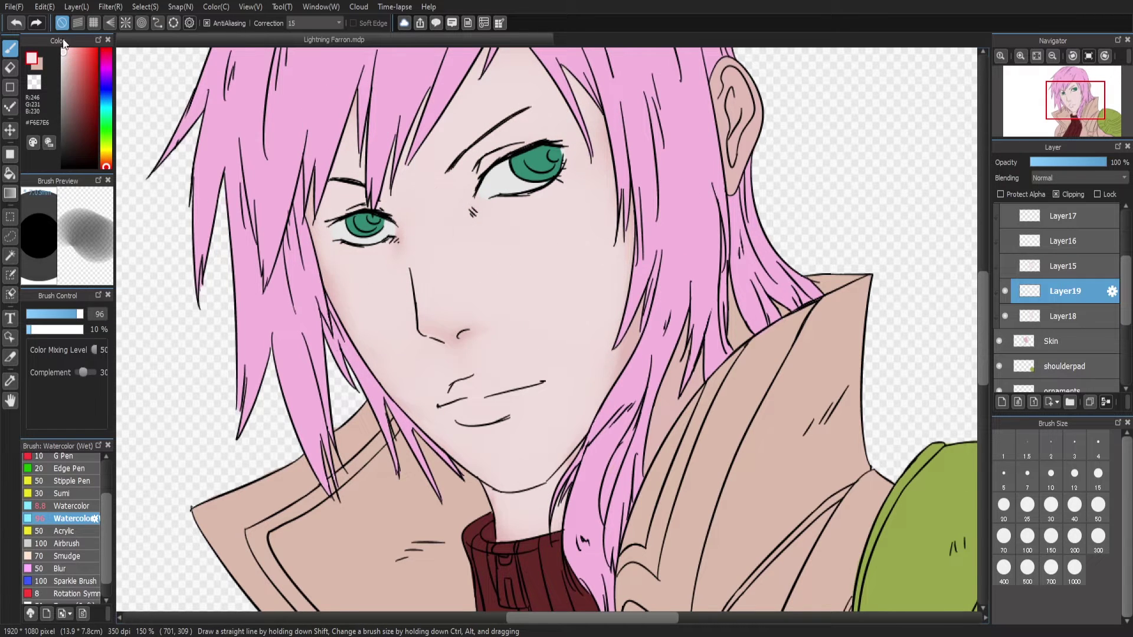
alt+click(538, 222)
mouse_move(539, 223)
mouse_down()
mouse_move(445, 252)
mouse_move(404, 341)
mouse_move(513, 339)
mouse_move(576, 360)
mouse_move(531, 156)
mouse_move(538, 435)
mouse_move(483, 164)
mouse_up()
key(ctrl+shift+n)
click(522, 248)
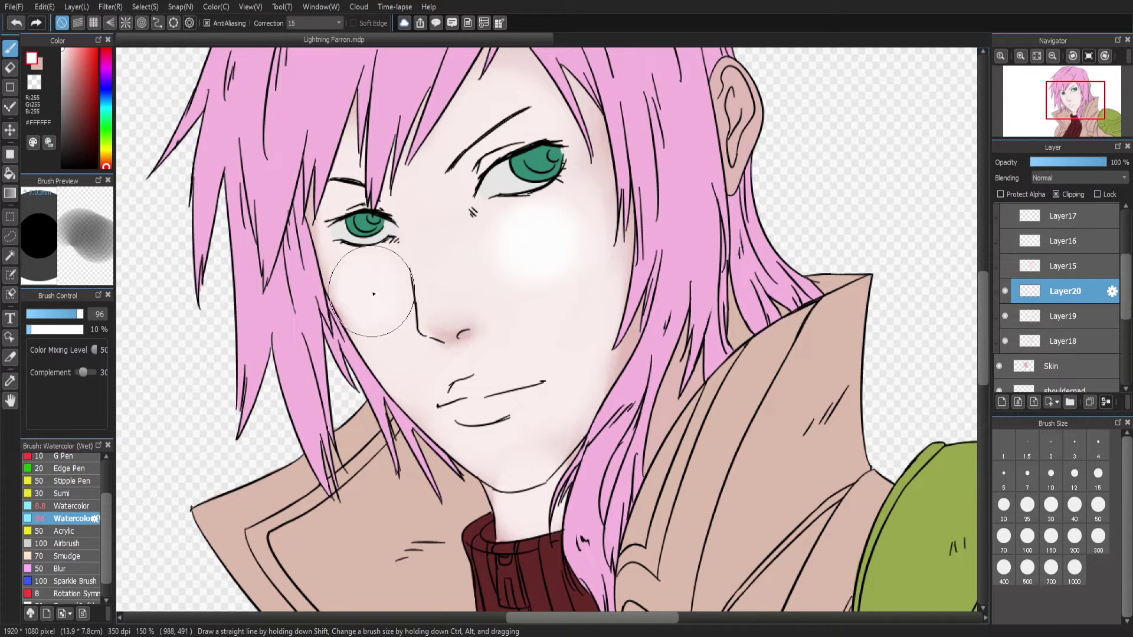
key(ctrl+z)
mouse_move(378, 194)
mouse_down()
mouse_move(455, 278)
mouse_move(577, 324)
mouse_move(502, 407)
mouse_up()
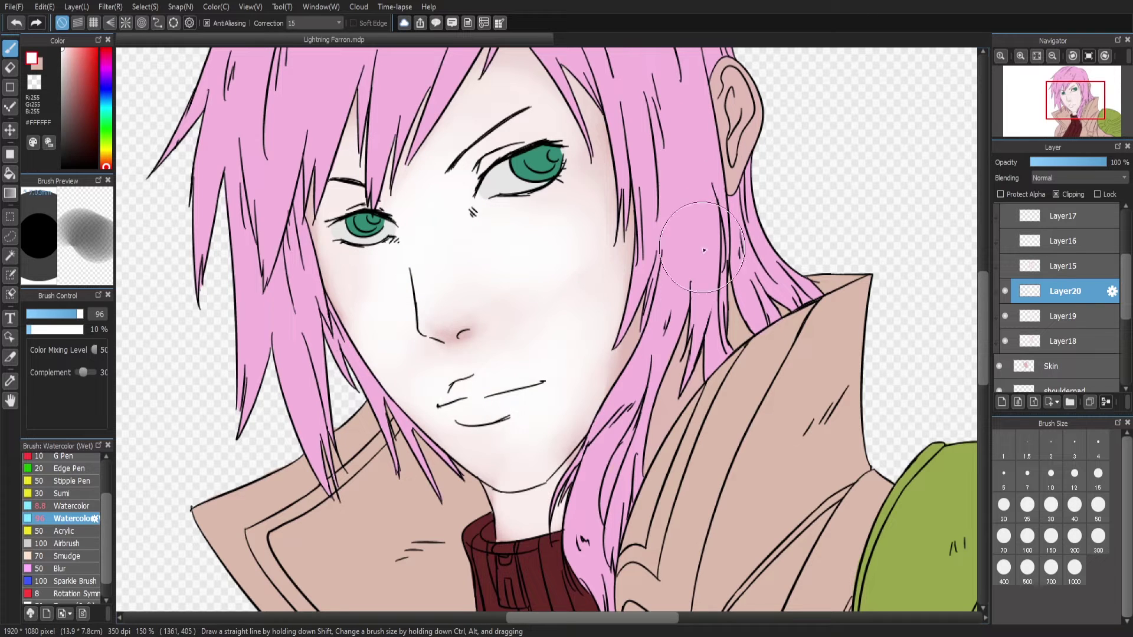
key(ctrl+z)
mouse_move(389, 277)
mouse_down()
mouse_move(380, 299)
mouse_move(501, 260)
mouse_move(451, 210)
mouse_move(481, 457)
mouse_move(566, 263)
mouse_move(536, 354)
mouse_move(502, 422)
mouse_move(561, 228)
mouse_move(361, 204)
mouse_up()
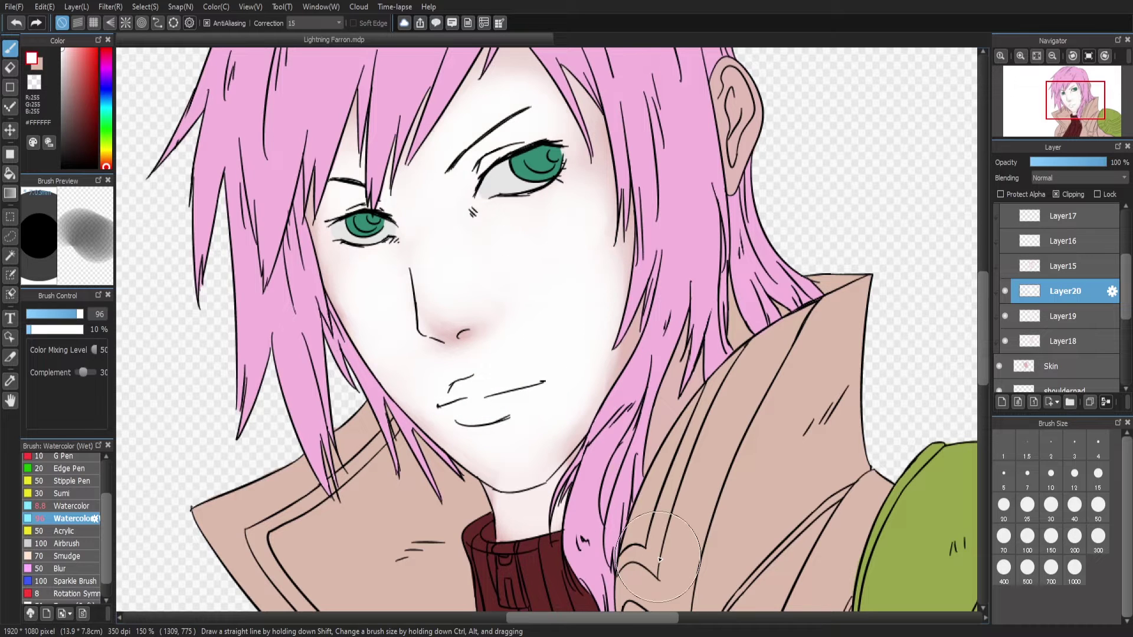
key(ctrl+z)
key(ctrl+z)
key(ctrl+z)
key(ctrl+z)
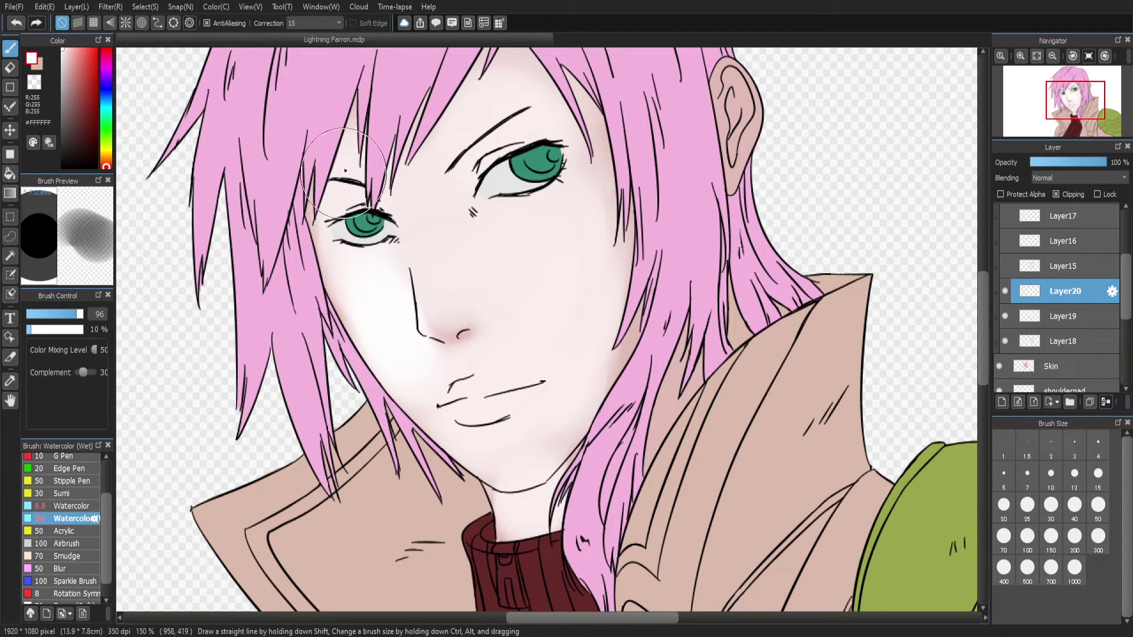
mouse_move(345, 171)
mouse_down()
mouse_move(519, 461)
mouse_move(518, 253)
mouse_move(626, 284)
mouse_up()
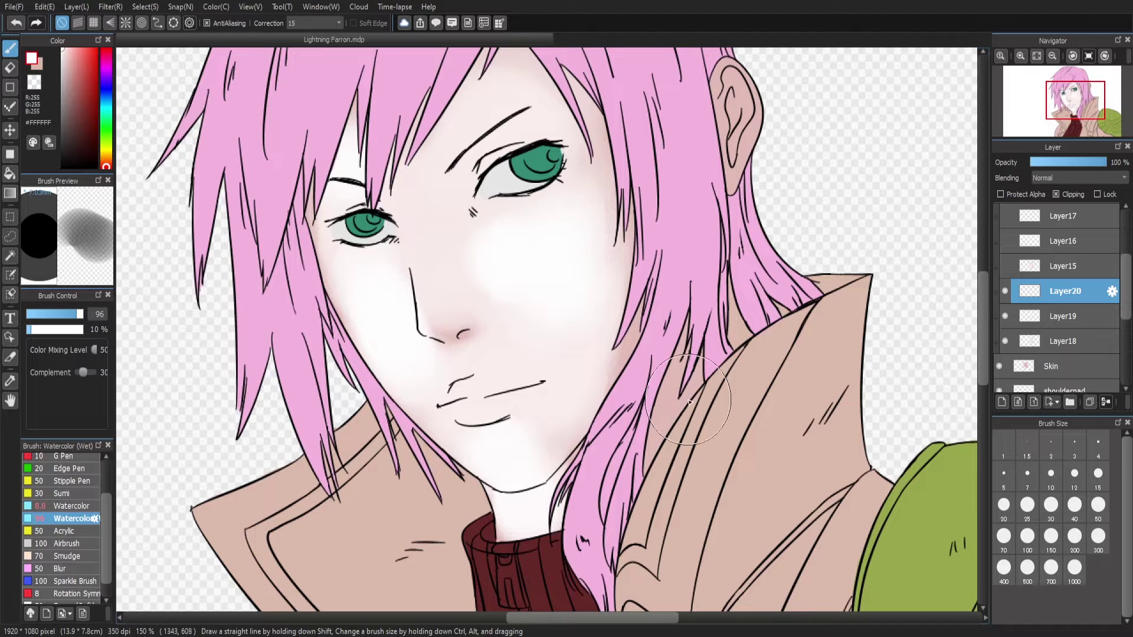
drag(460, 118, 507, 94)
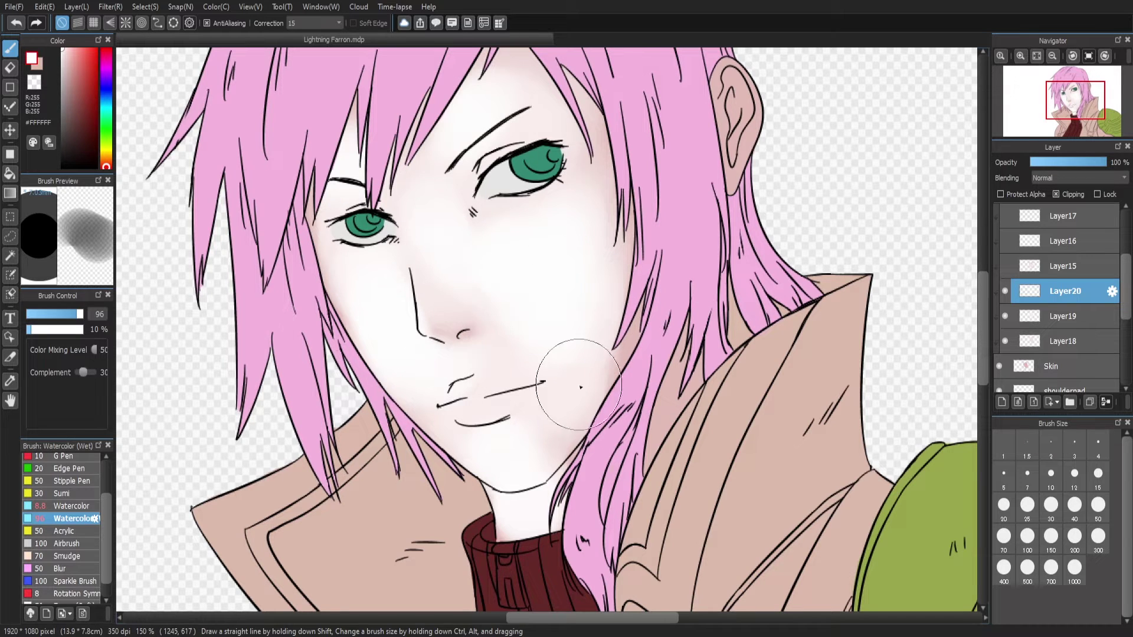
mouse_move(439, 243)
mouse_down()
mouse_move(561, 277)
mouse_move(454, 269)
mouse_move(544, 139)
mouse_move(569, 372)
mouse_move(531, 472)
mouse_up()
click(13, 25)
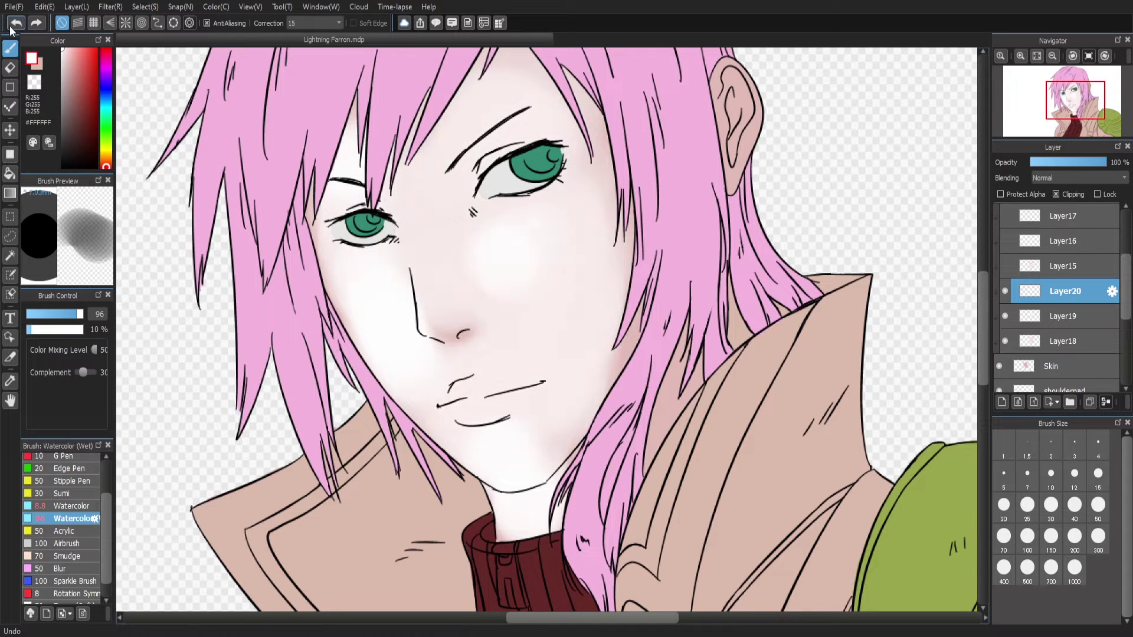
click(13, 24)
alt+click(514, 260)
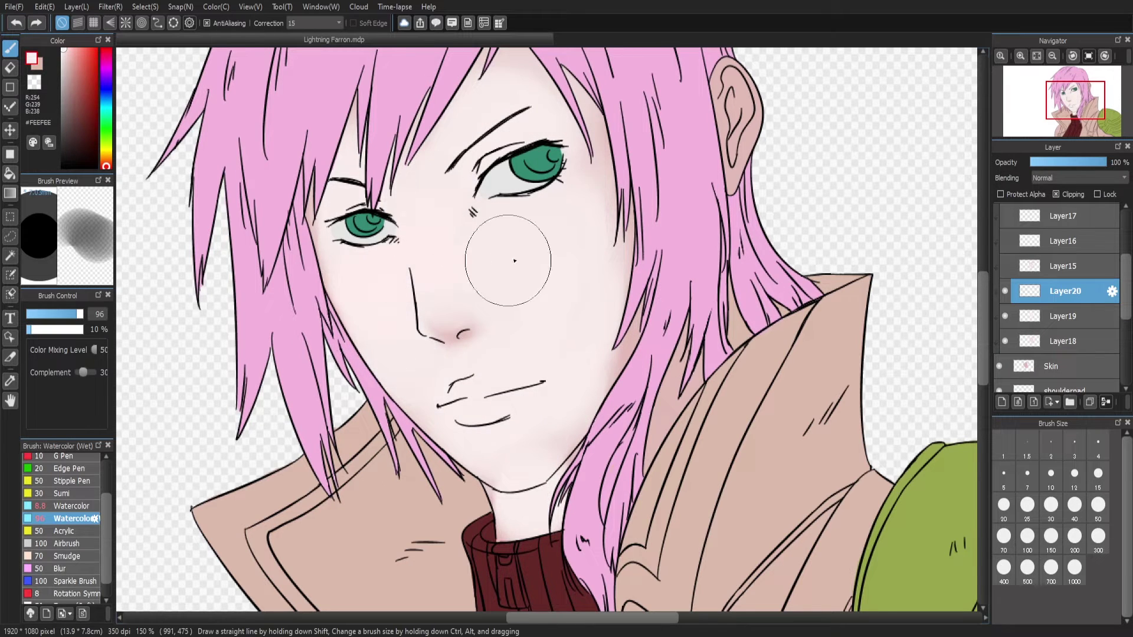
click(13, 25)
alt+click(533, 275)
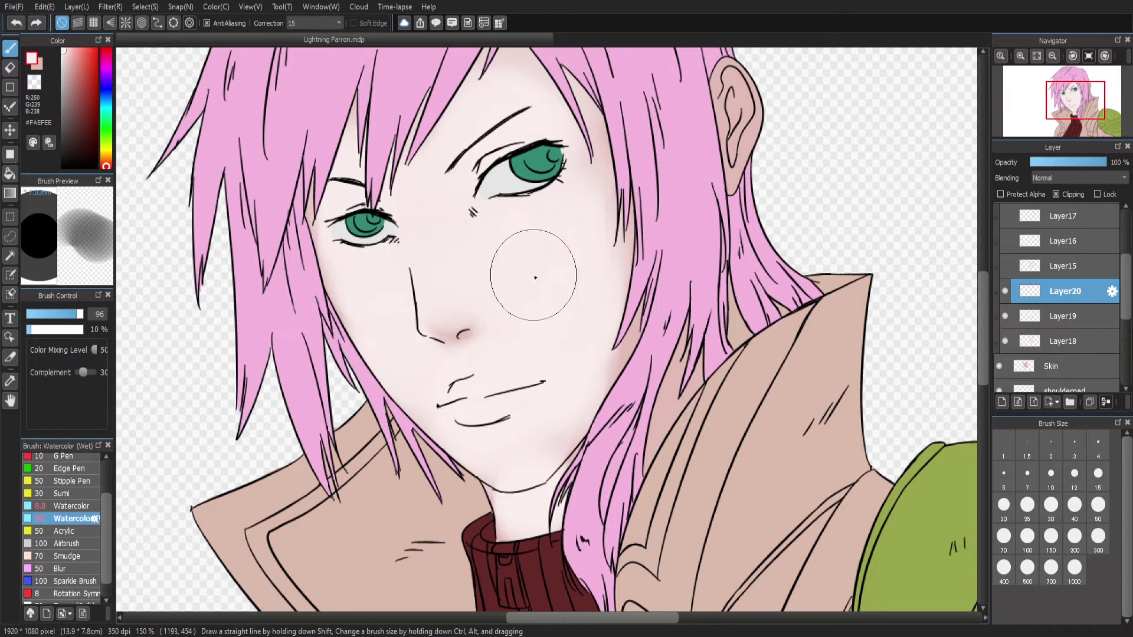
click(22, 27)
On Layer19, dab small white Watercolor highlights on the nose, cheeks and chin, and brighten the forehead and cheek with Watercolor (Wet) at size 96
click(68, 506)
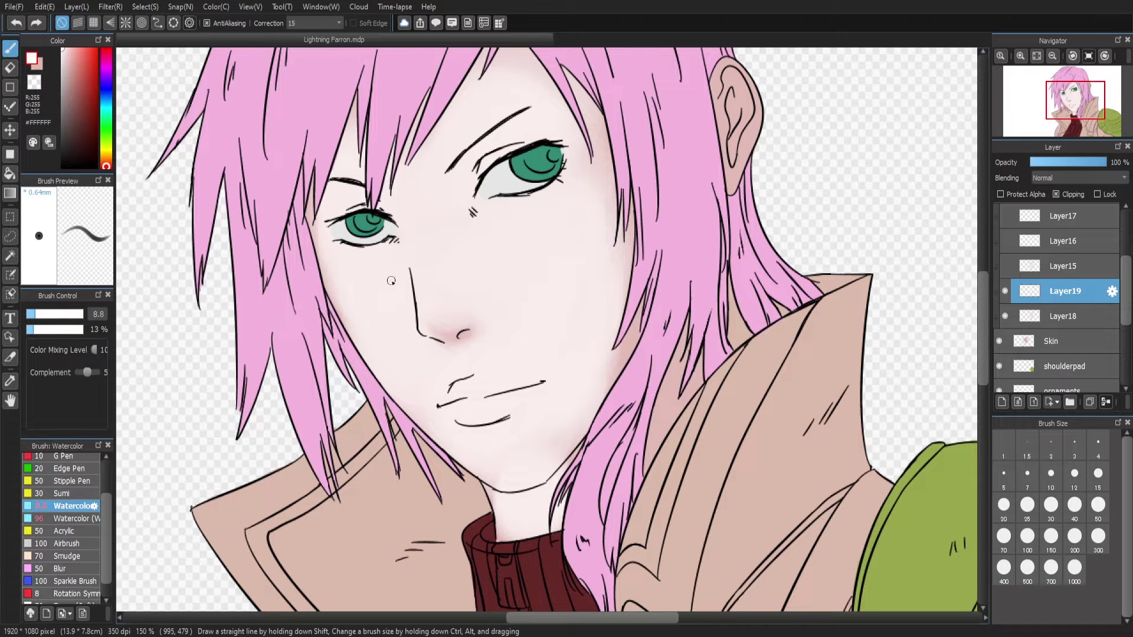
click(57, 329)
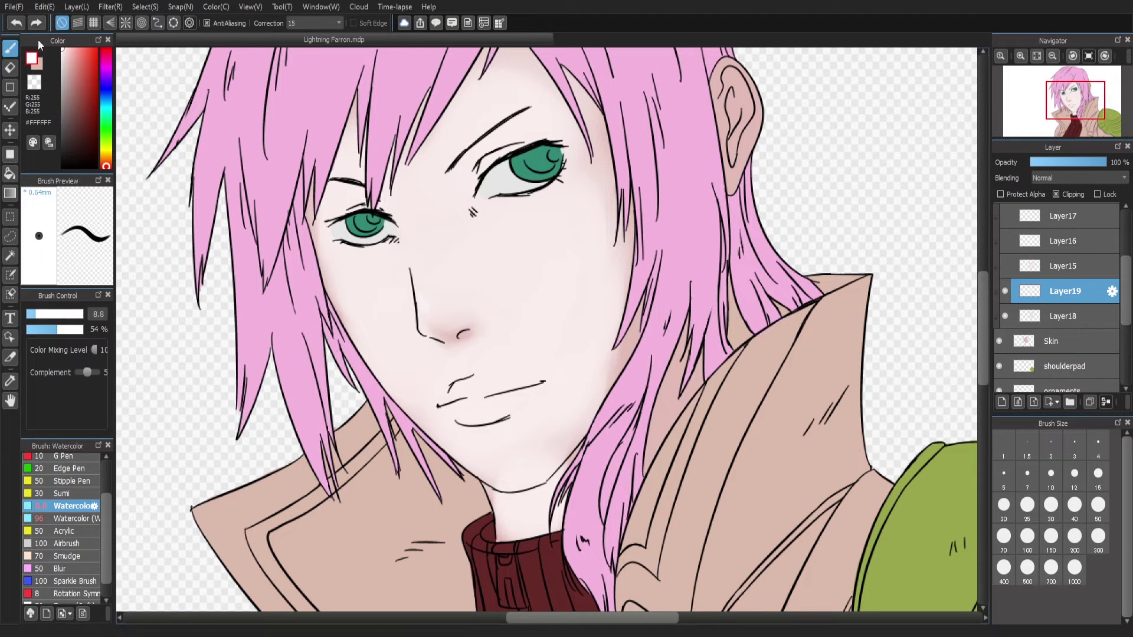
click(36, 24)
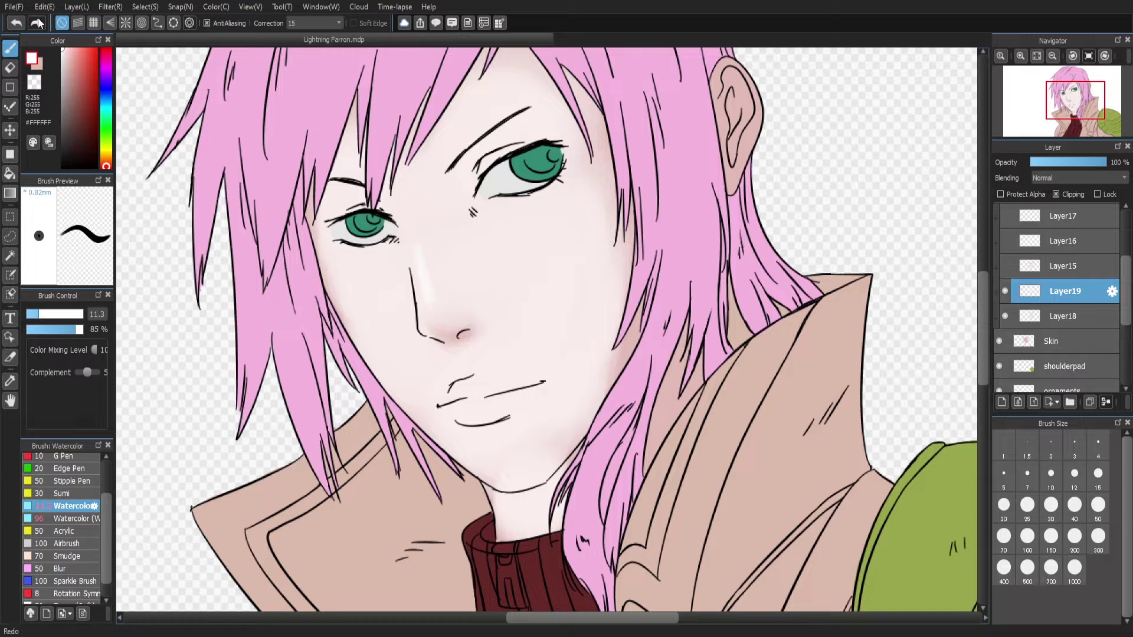
key(ctrl+z)
click(428, 310)
click(348, 268)
click(509, 227)
click(490, 439)
click(71, 518)
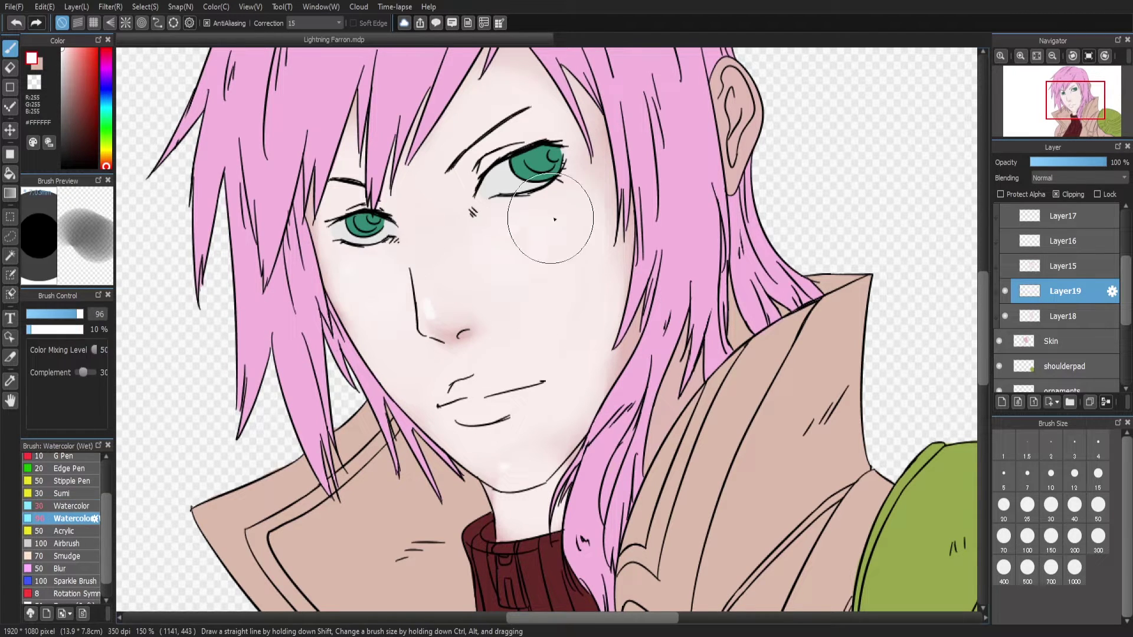
drag(507, 101, 450, 125)
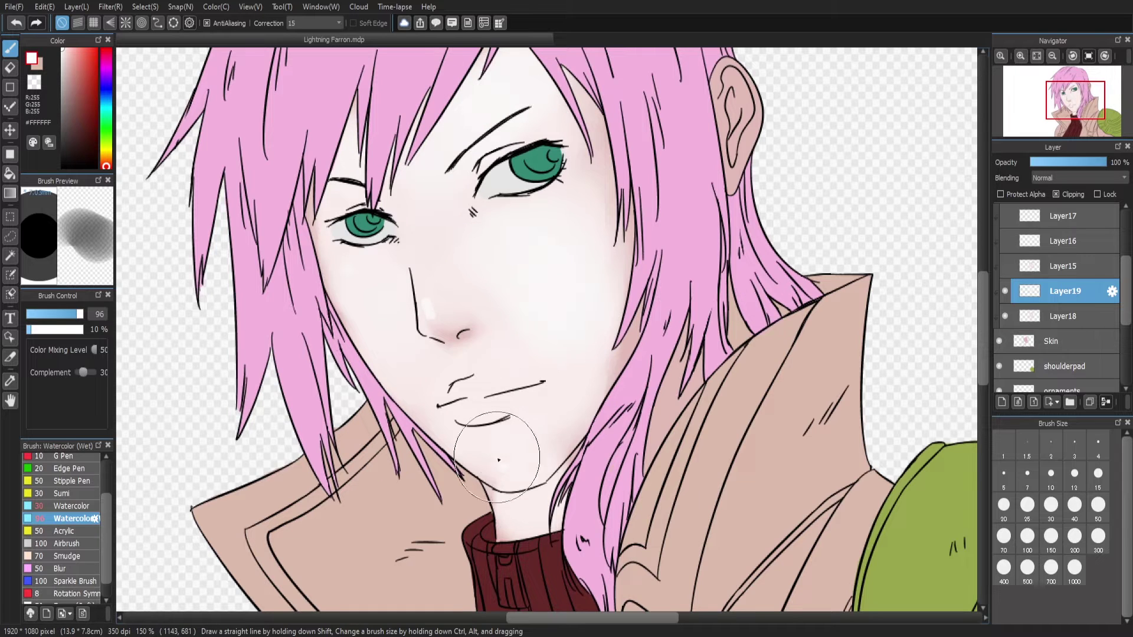
Add a clipped layer between Layer18 and Layer19 and paint #D87D74 shadows along the hair edges and neck with the Watercolor brush at size 10.8
click(1002, 402)
click(64, 57)
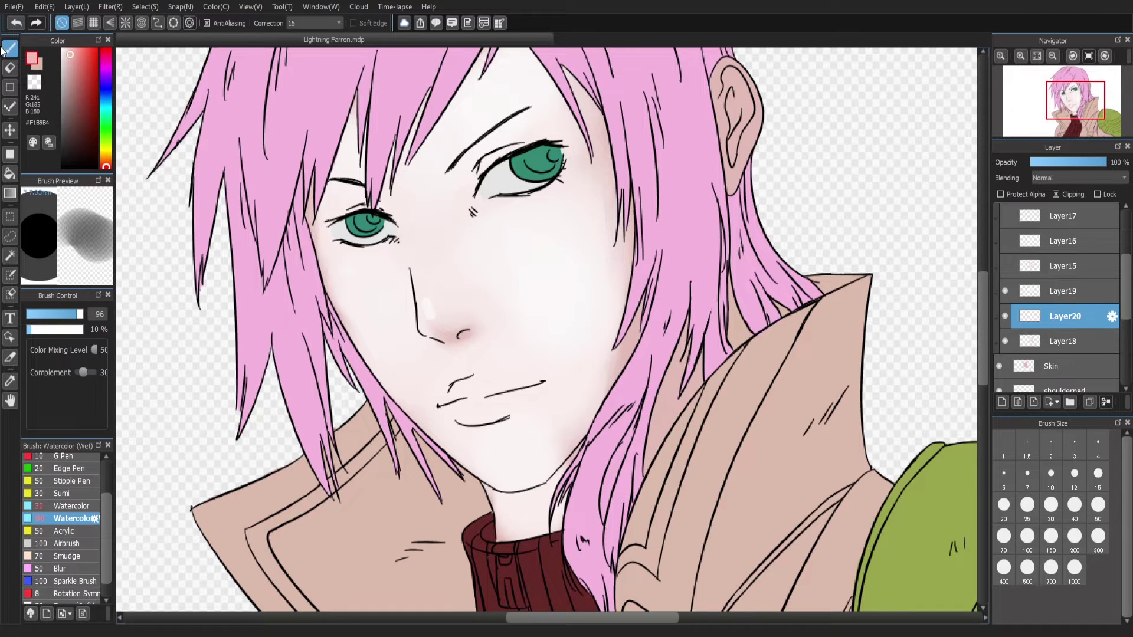
click(71, 506)
mouse_move(593, 67)
mouse_down()
mouse_move(596, 114)
mouse_move(578, 141)
mouse_up()
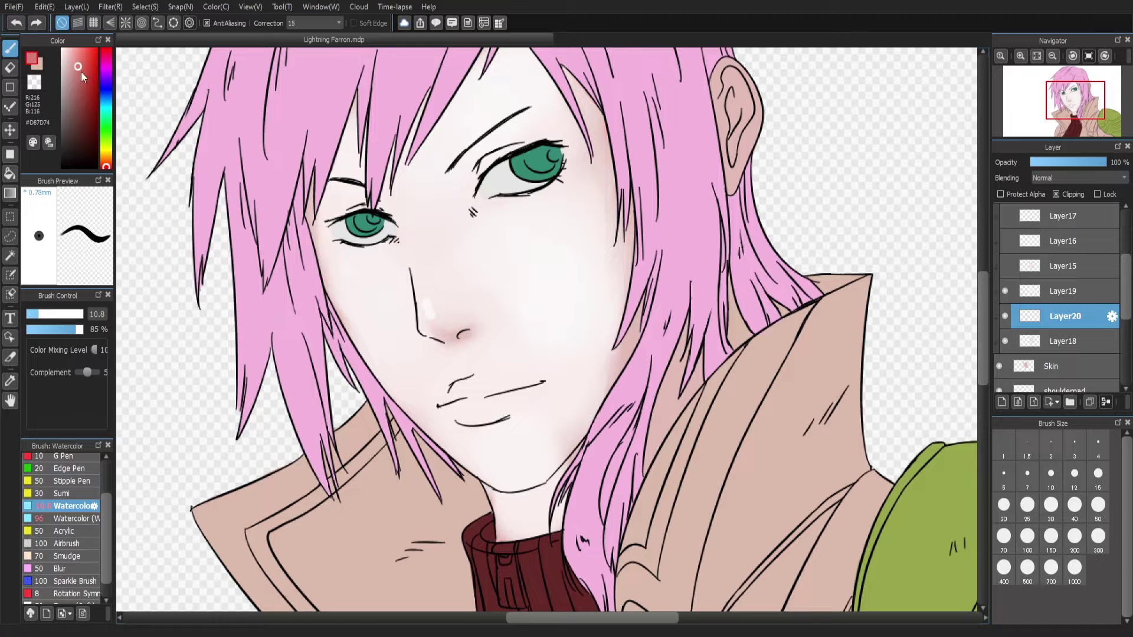
Add a layer above Layer19 and shade under the nose, lower lip and fringe in #D87D74 with the Watercolor brush at 21% opacity
click(39, 329)
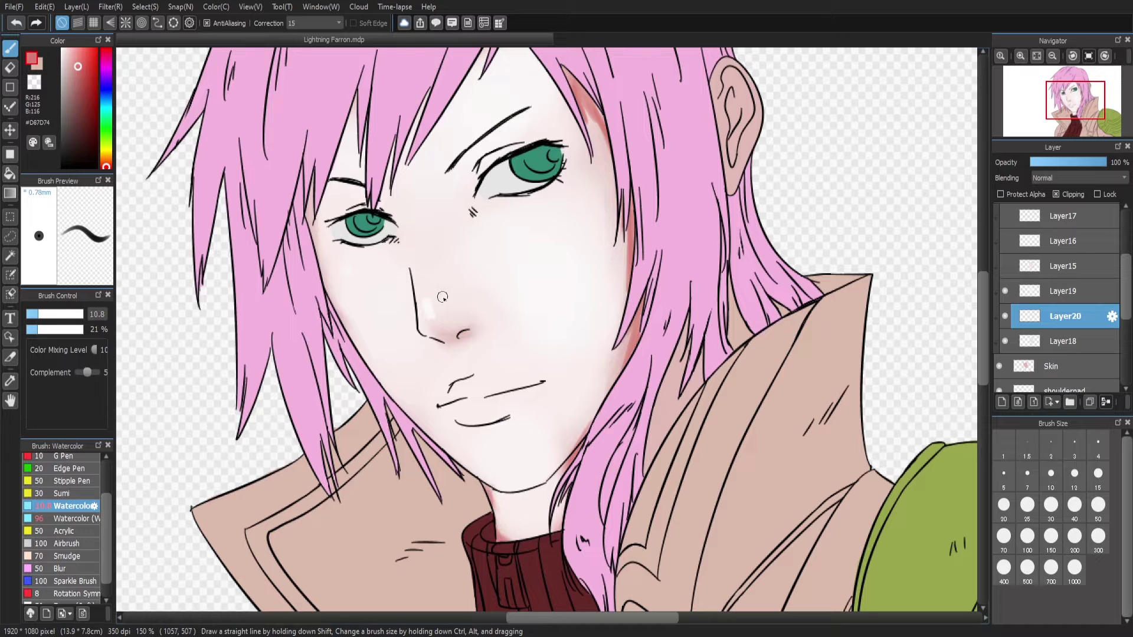
key(ctrl+shift+n)
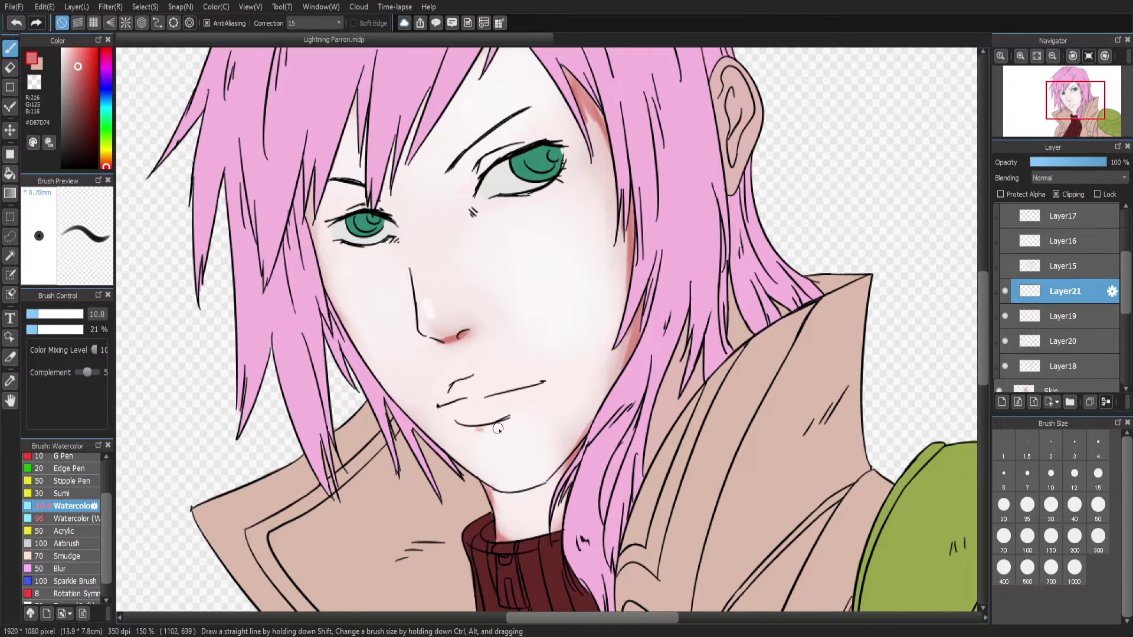
drag(311, 247, 295, 209)
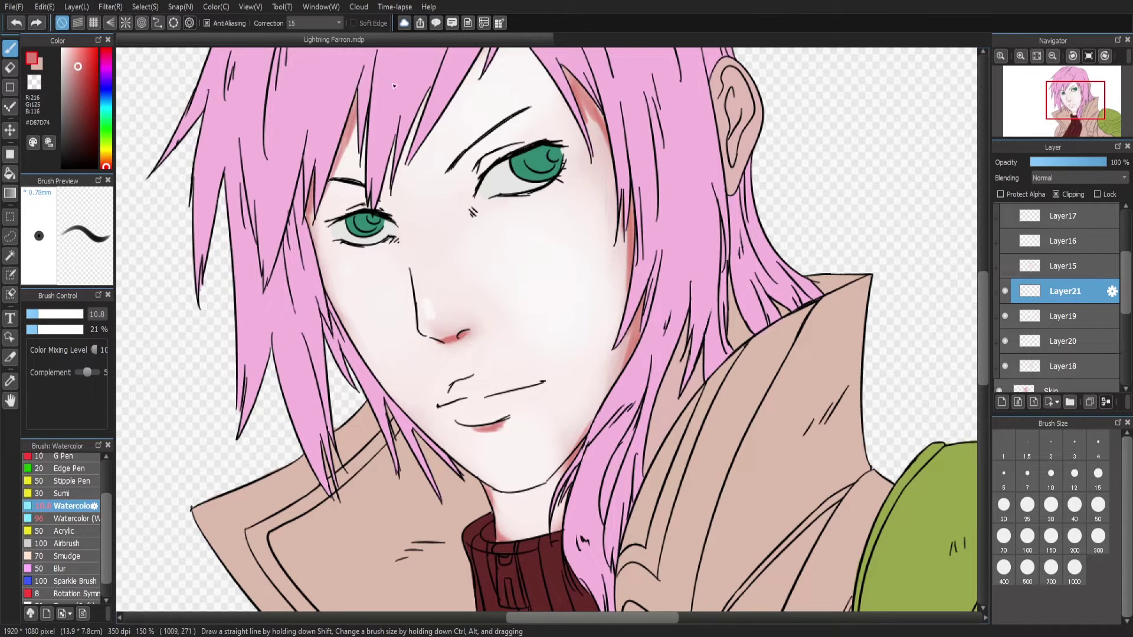
mouse_move(354, 115)
mouse_down()
mouse_move(327, 198)
mouse_move(353, 136)
mouse_up()
scroll(991, 277, up, 3)
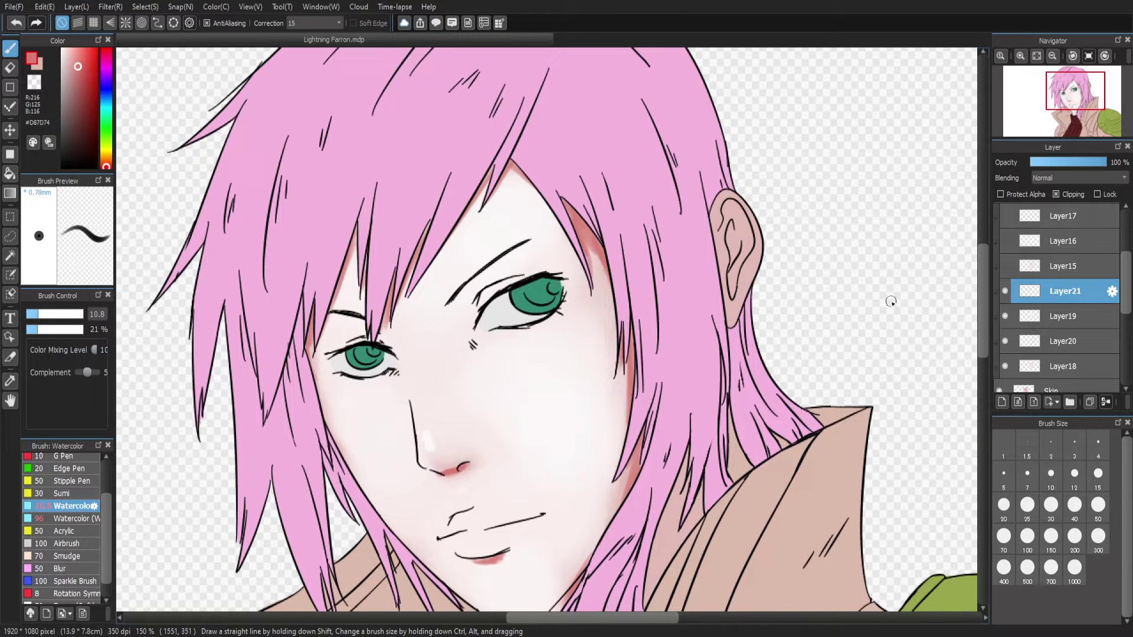
scroll(891, 301, down, 5)
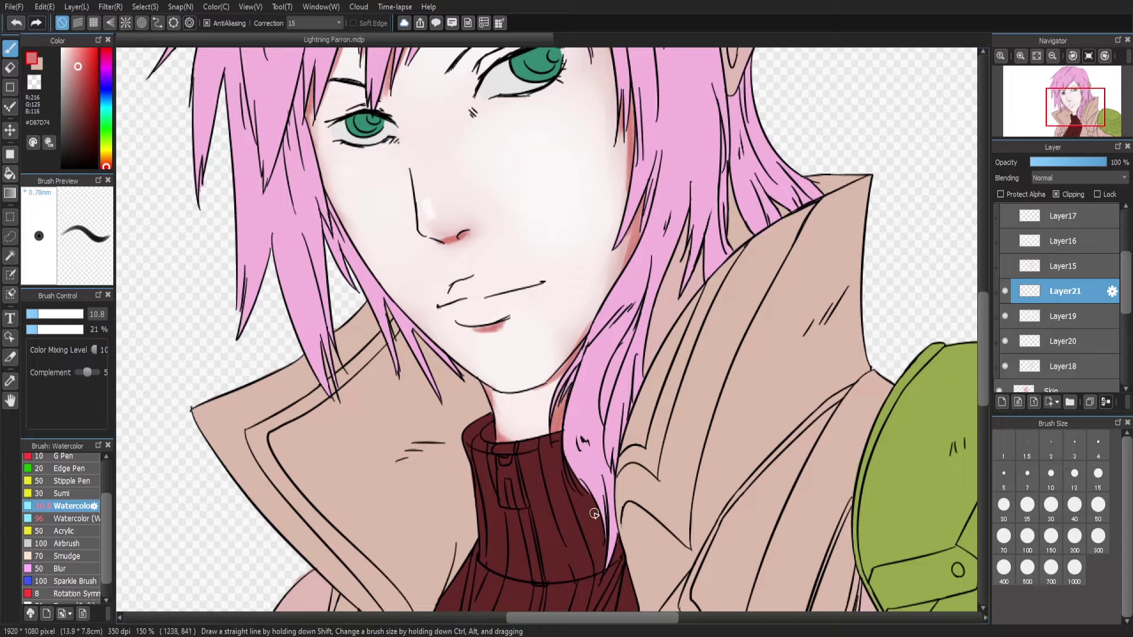
scroll(981, 341, up, 3)
Add a layer above Layer21 and softly tint the nose, lower lip, jawline, neck and ear in #D87D74 with Watercolor (Wet) at size 24
click(71, 518)
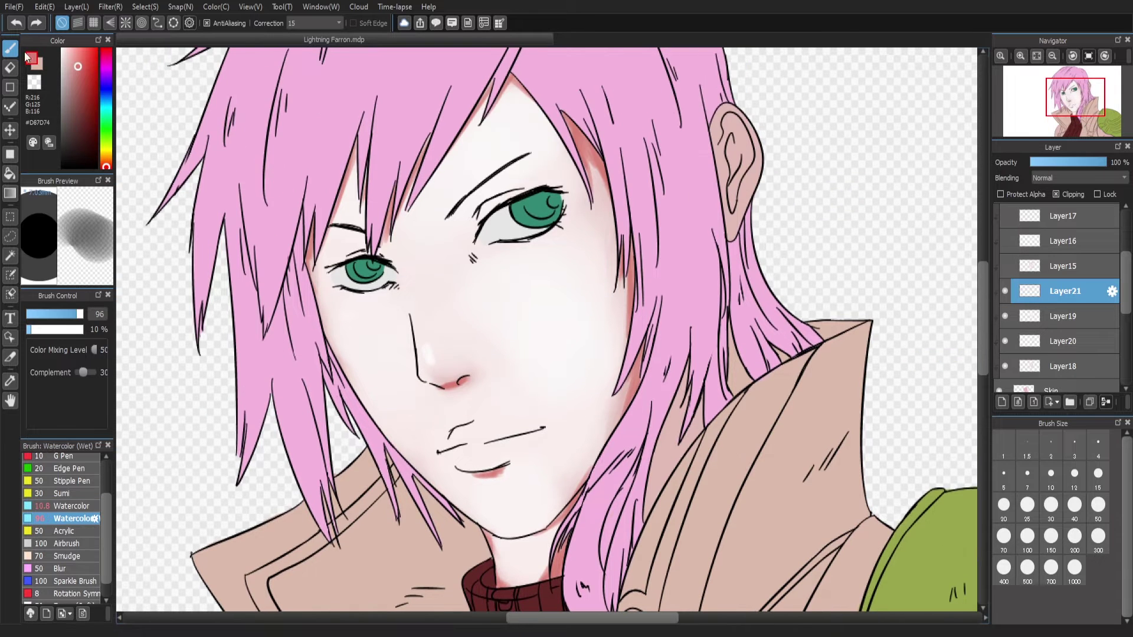
click(1001, 401)
drag(448, 382, 469, 384)
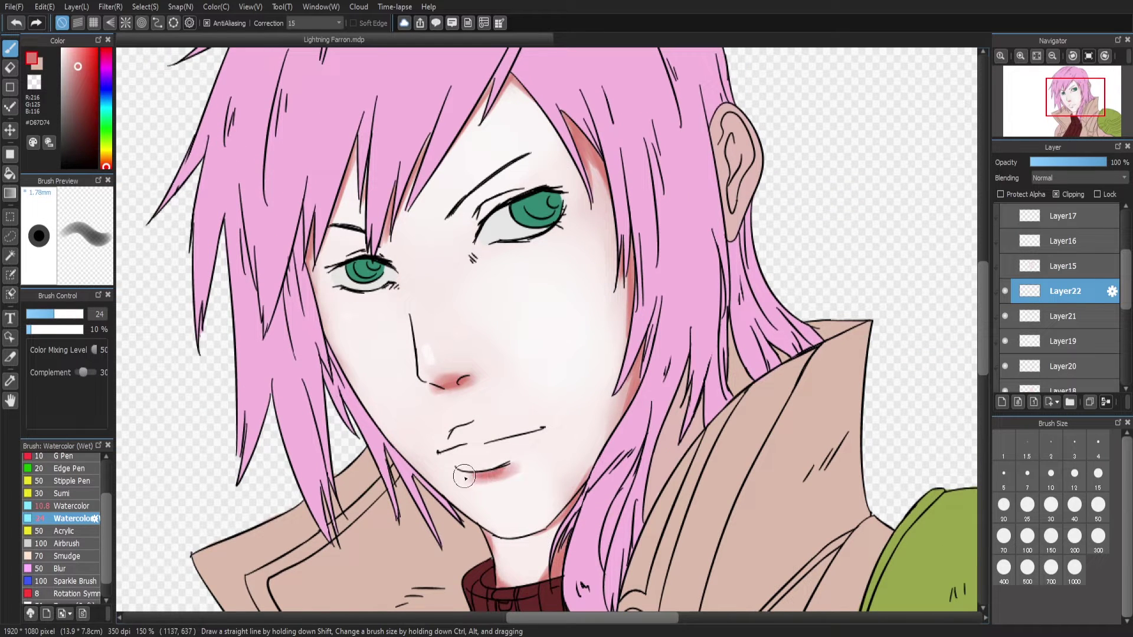
mouse_move(464, 478)
mouse_down()
mouse_move(515, 476)
mouse_move(489, 475)
mouse_up()
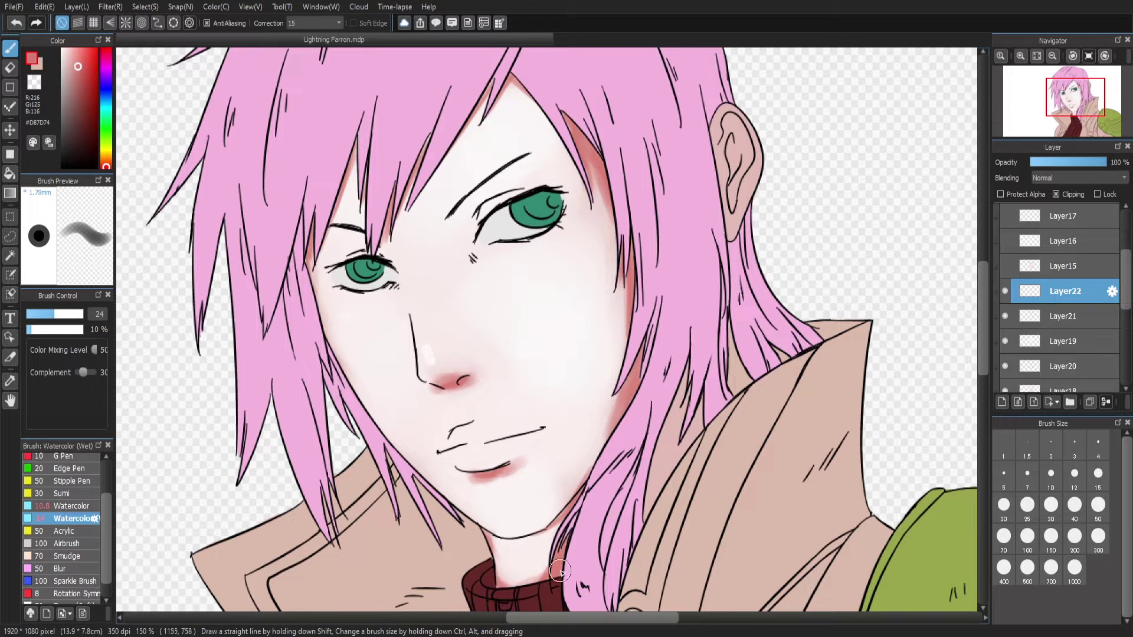
drag(321, 354, 313, 260)
drag(390, 434, 495, 539)
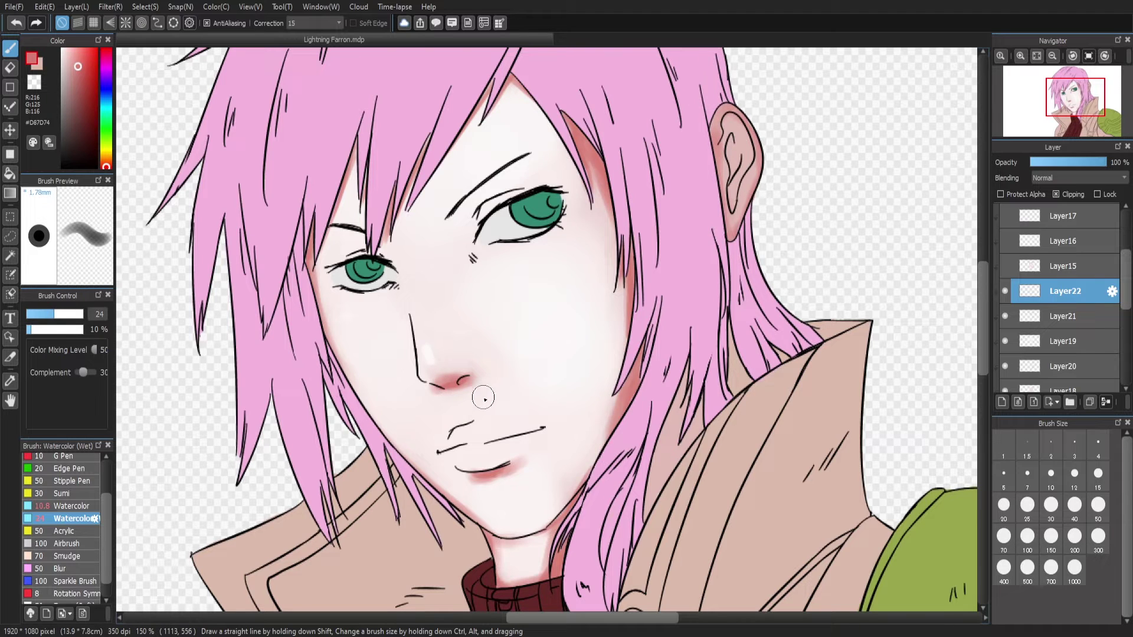
On Layer22, lighten the inside of the ear with sampled pale skin tones such as #FAF7F7 and #F9F1F1 using the Watercolor (Wet) brush
click(1005, 341)
click(1006, 341)
drag(738, 139, 748, 165)
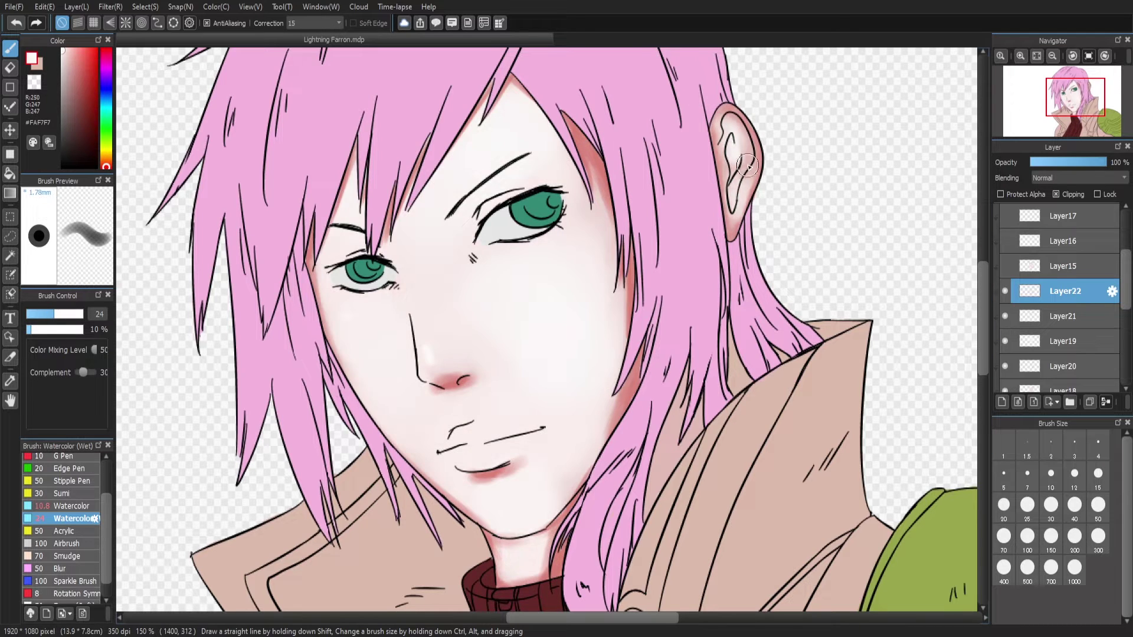
click(1061, 316)
click(1005, 341)
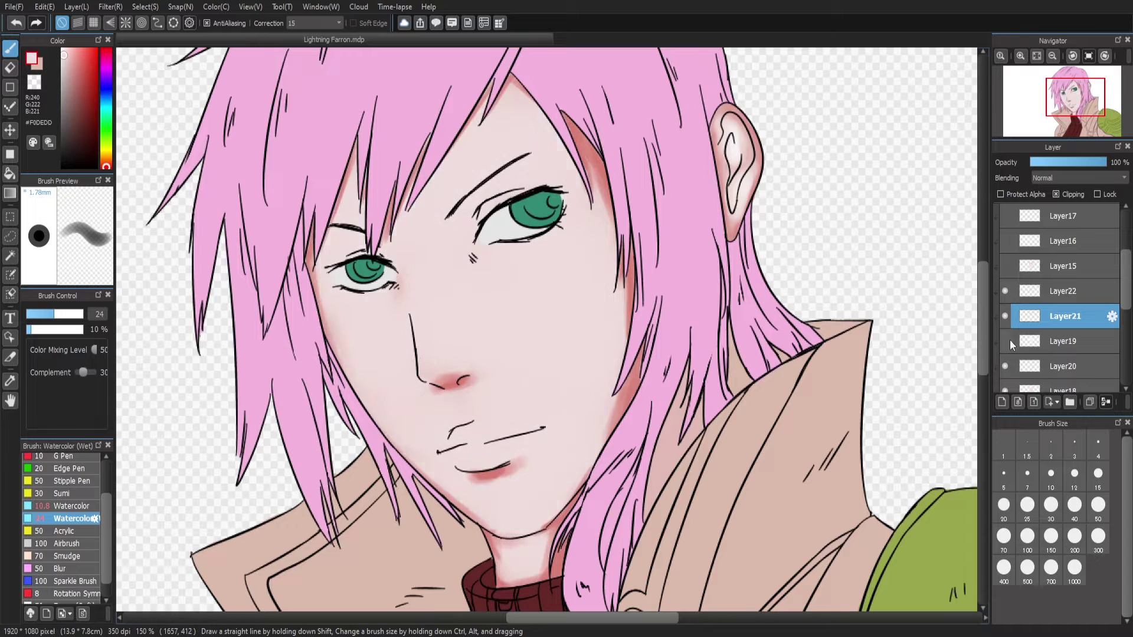
click(1005, 341)
key(ctrl+Up)
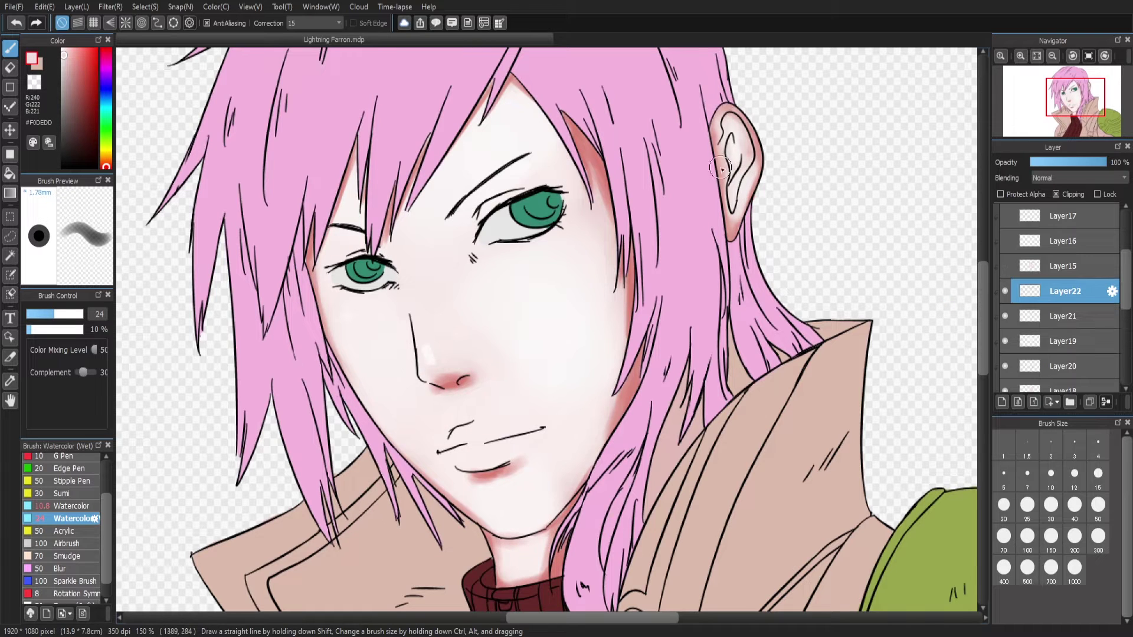
alt+click(725, 205)
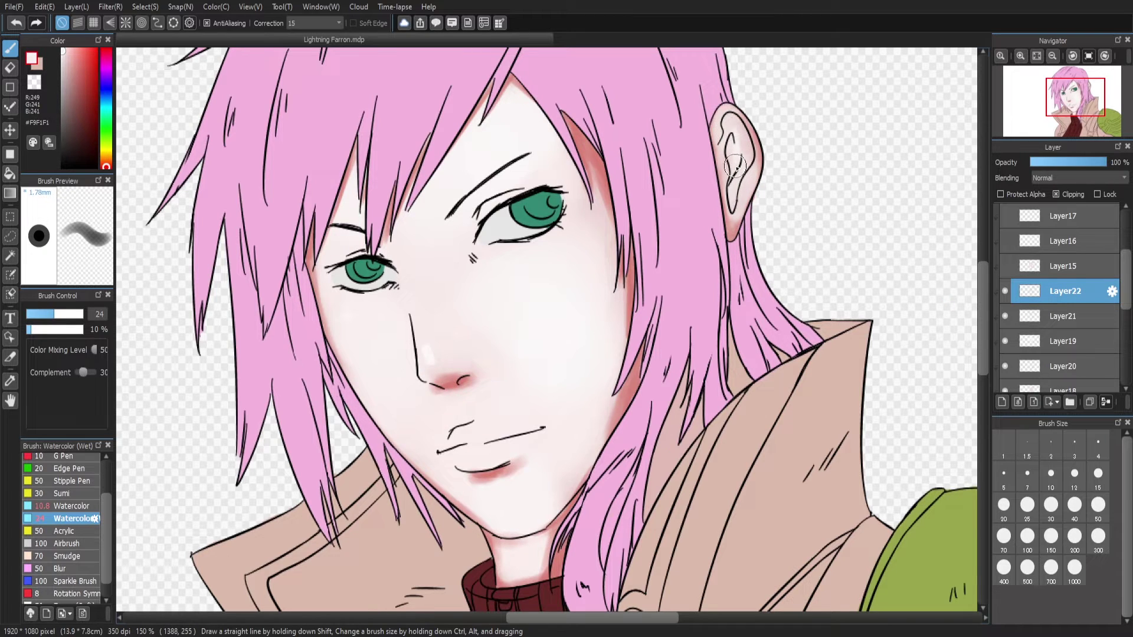
Add a clipped layer above Layer22 and soften the shadows along the hair edges in #F9F1F1 with Watercolor (Wet) at size 68
key(ctrl+shift+n)
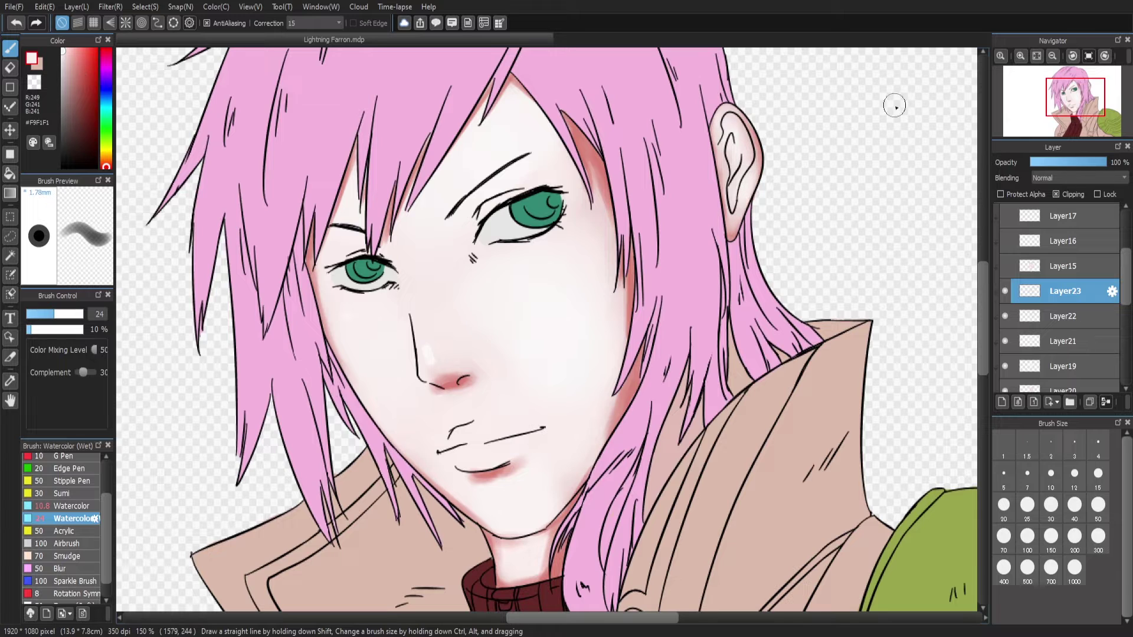
drag(614, 413, 628, 407)
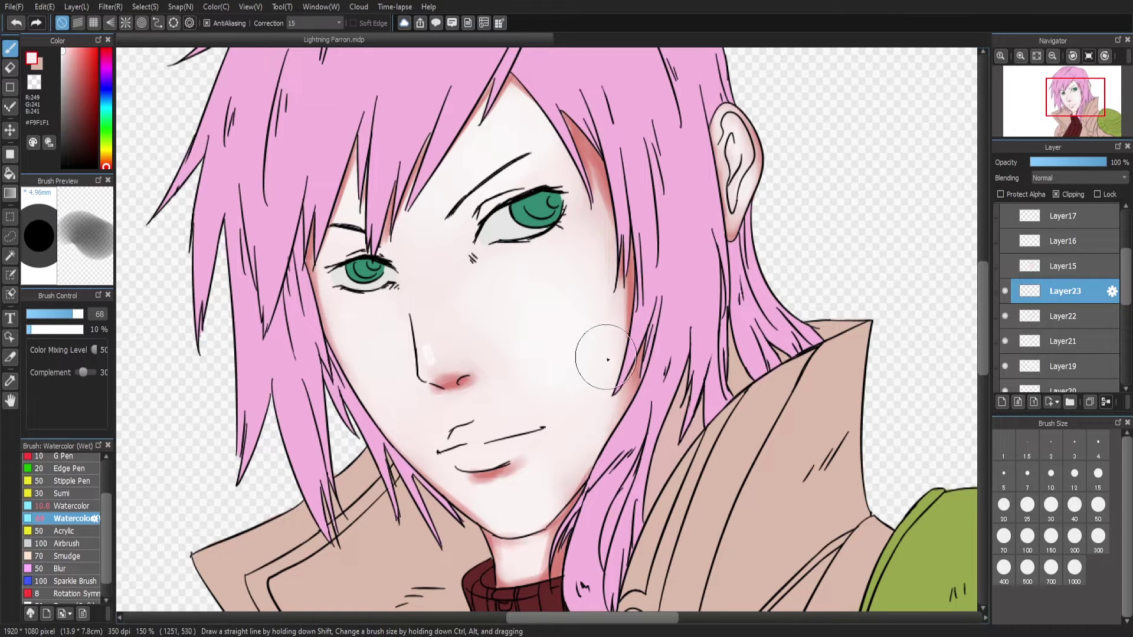
drag(590, 165, 597, 218)
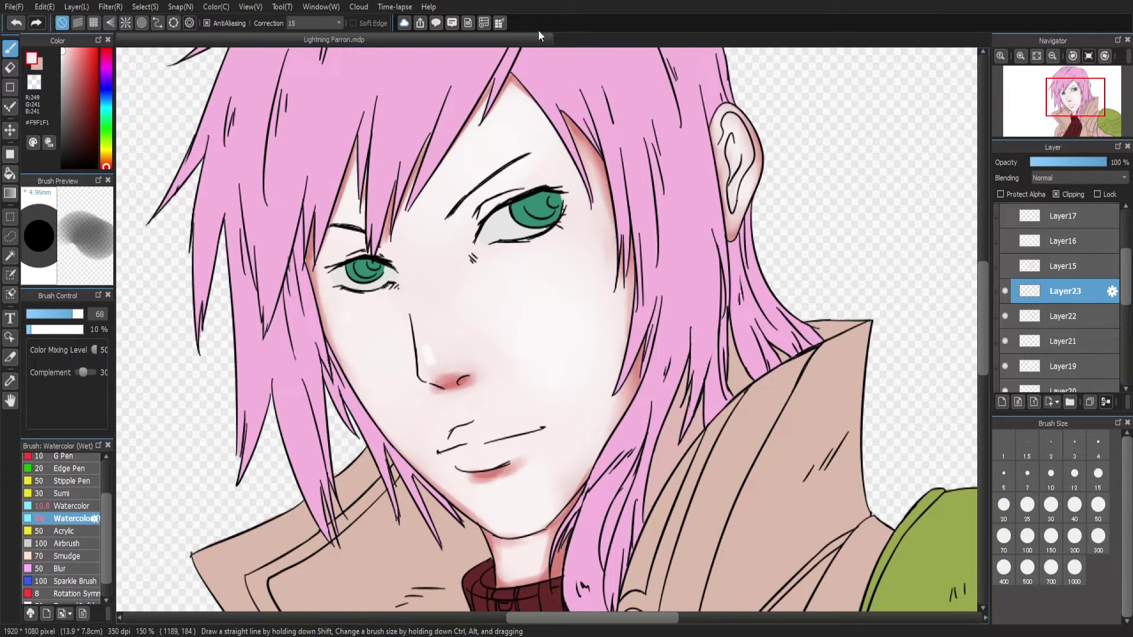
On Layer23, shade the inner ear in #DB8D86 with Watercolor at size 10.8 and blend below the lower lip in #FCF9F9 with Watercolor (Wet)
alt+click(565, 128)
scroll(743, 216, up, 3)
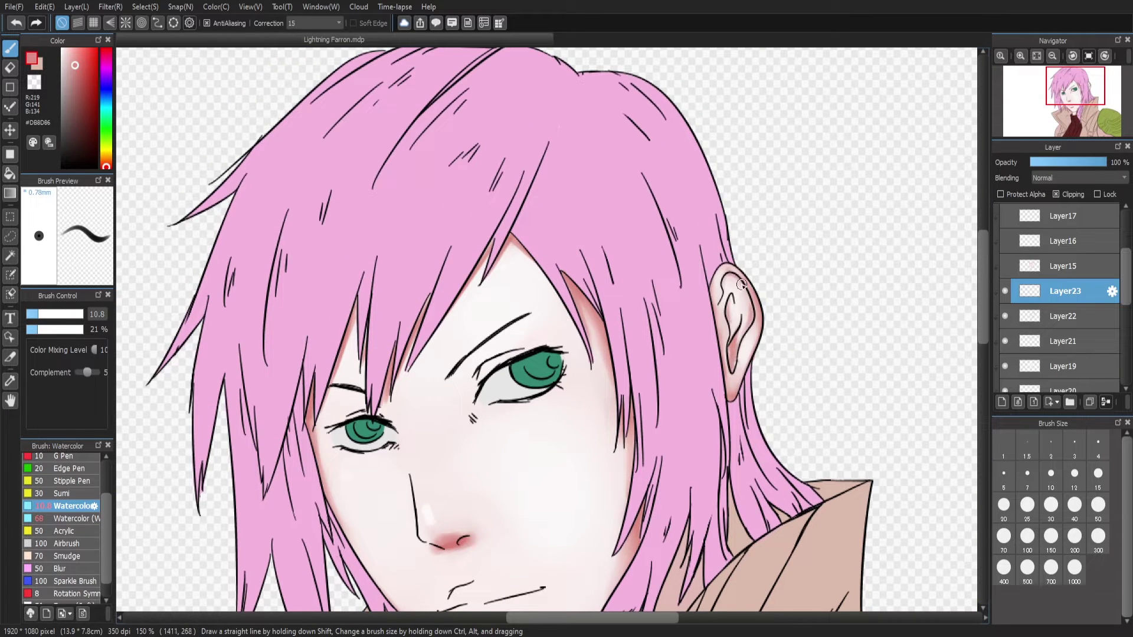
drag(1075, 85, 1066, 100)
key(b)
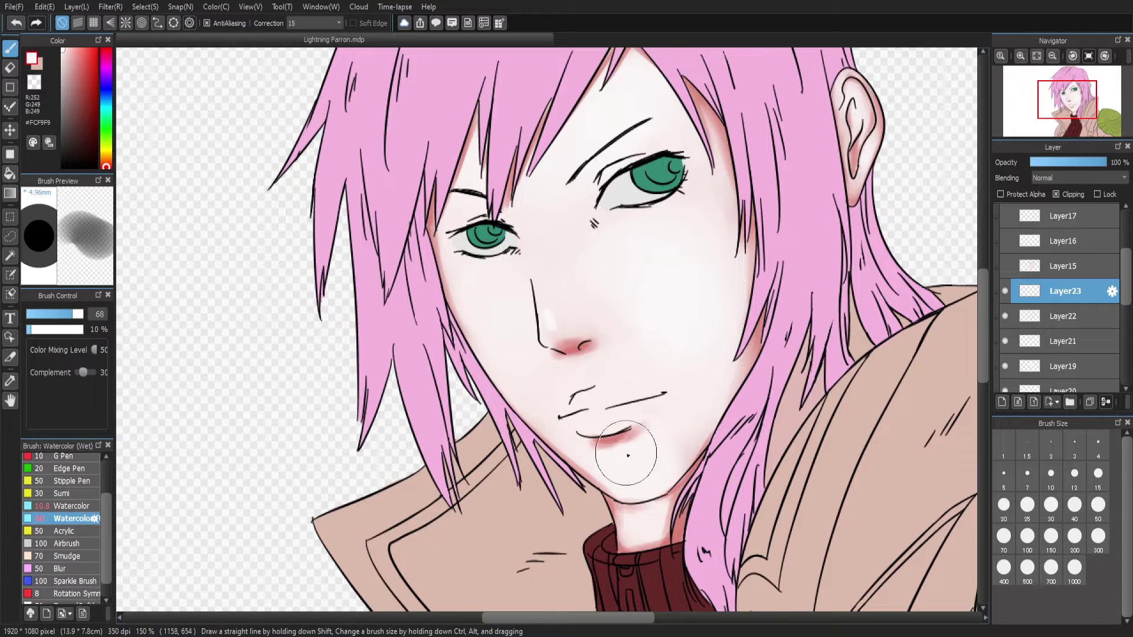
drag(627, 455, 607, 437)
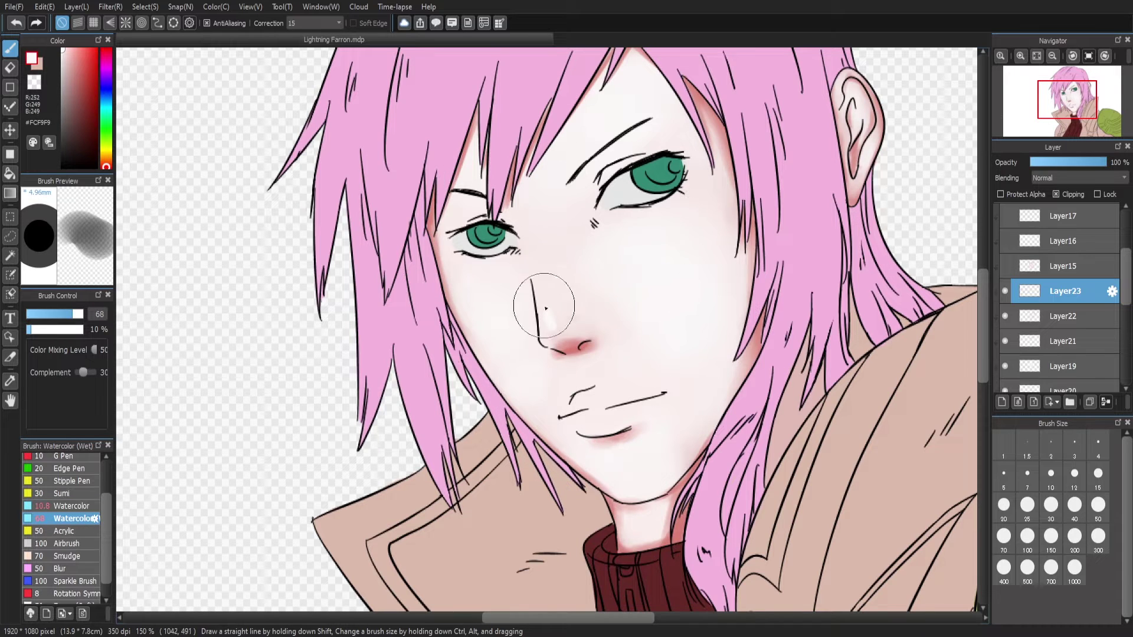
Smudge the shading around the nose on Layer19 and Layer22 with the Smudge brush at size 70
click(68, 556)
click(1046, 364)
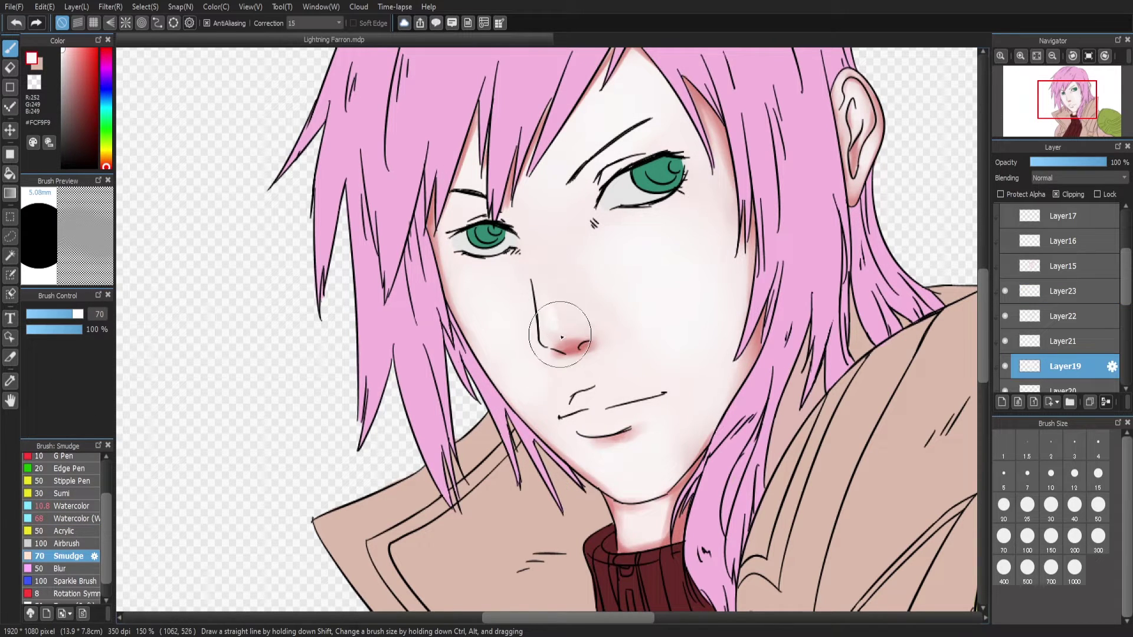
mouse_move(561, 338)
mouse_down()
mouse_move(534, 221)
mouse_move(551, 323)
mouse_move(554, 295)
mouse_up()
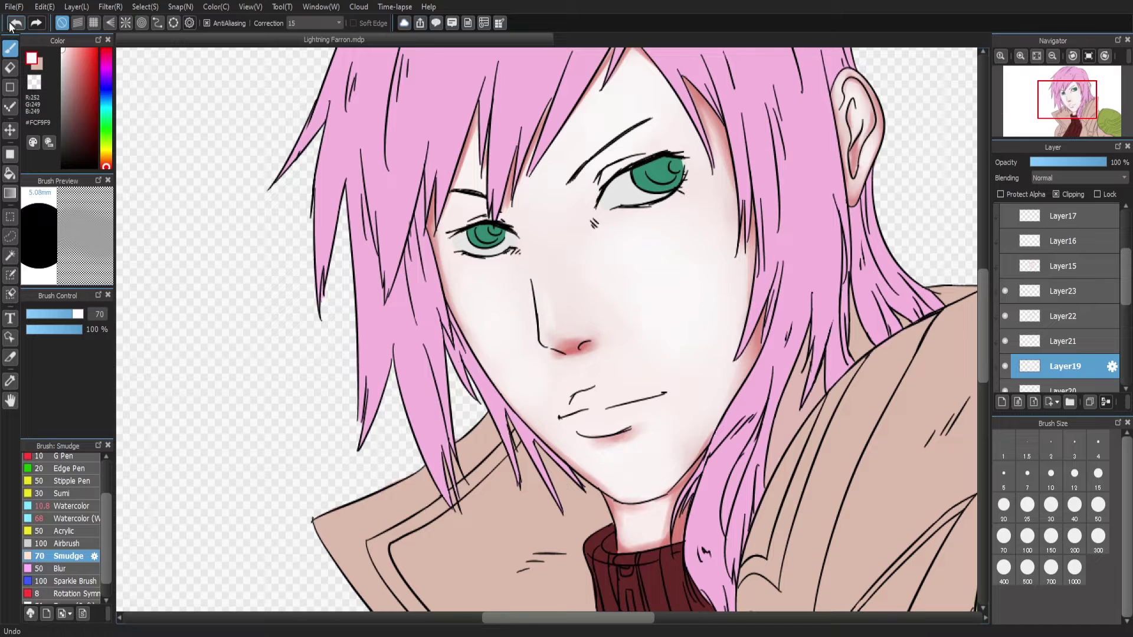
click(1062, 316)
drag(622, 353, 574, 341)
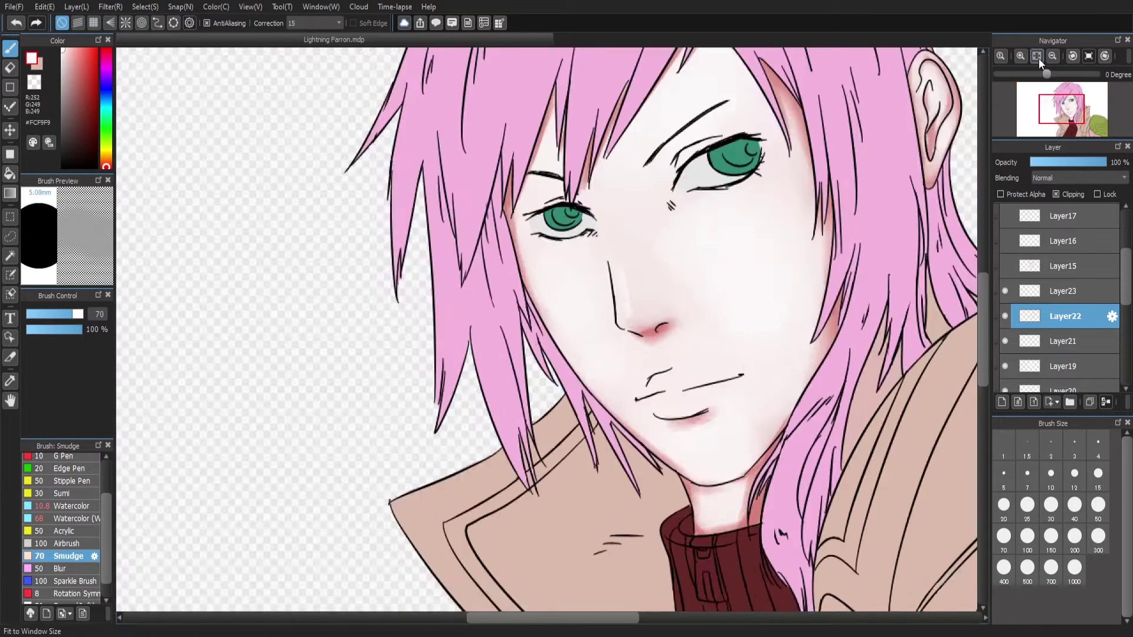
Add a clipped layer above Layer23 and airbrush #FFFFFF highlights onto the face at size 100 and 20% opacity
key(ctrl+shift+n)
click(73, 543)
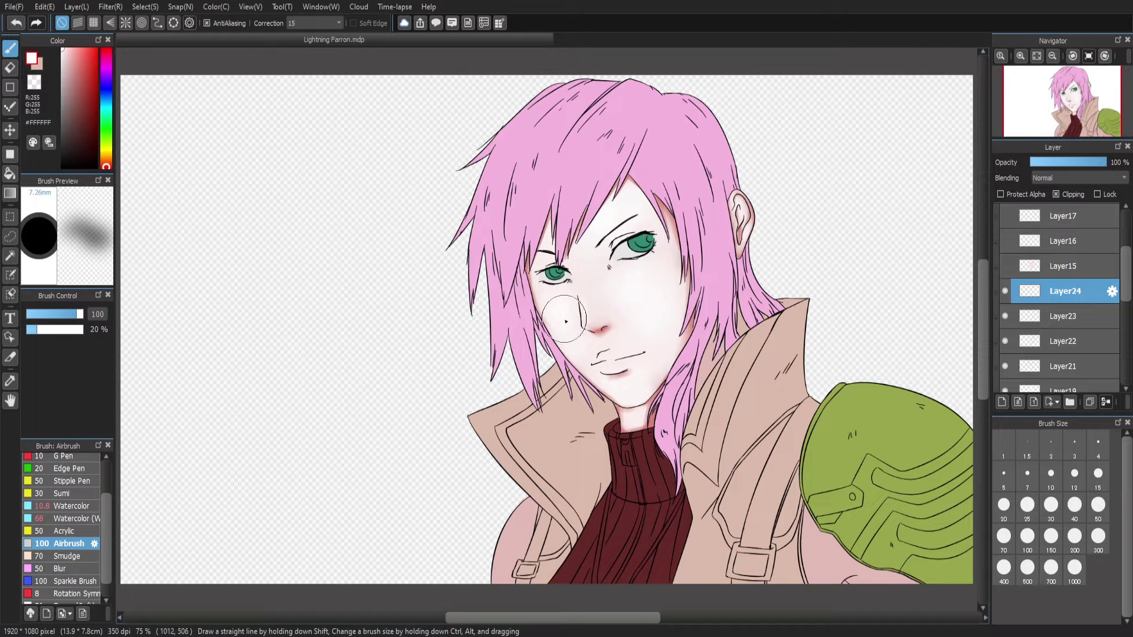
scroll(104, 512, up, 2)
On Layer23, shade around both eyes in #E1A29C with Watercolor at size 10.8 and soften the shading with Watercolor (Wet)
click(71, 559)
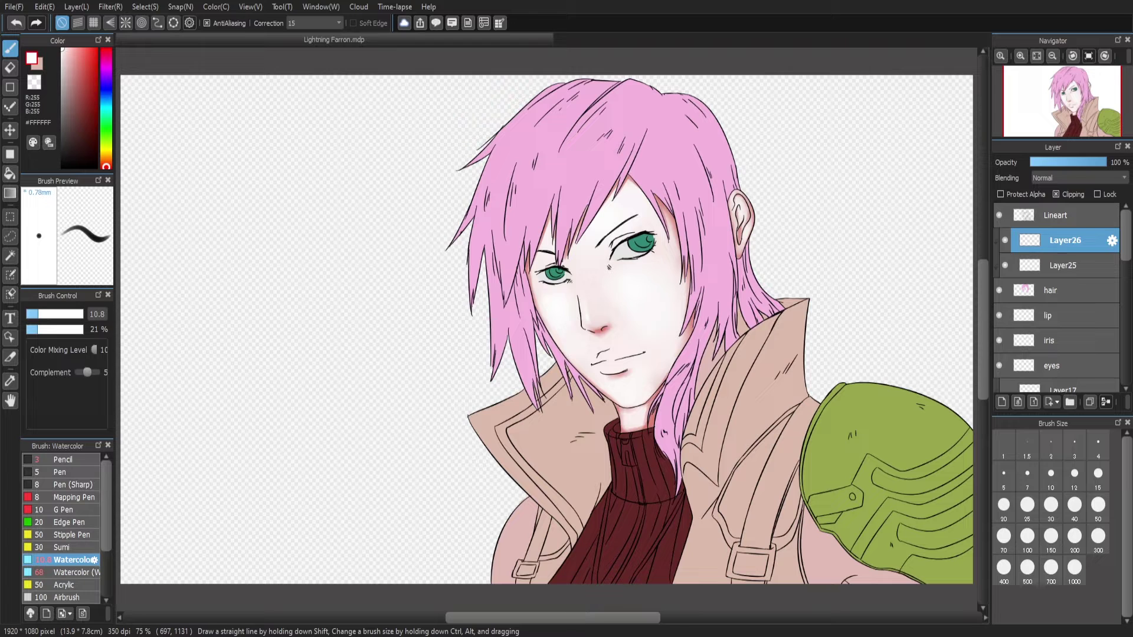
click(1062, 334)
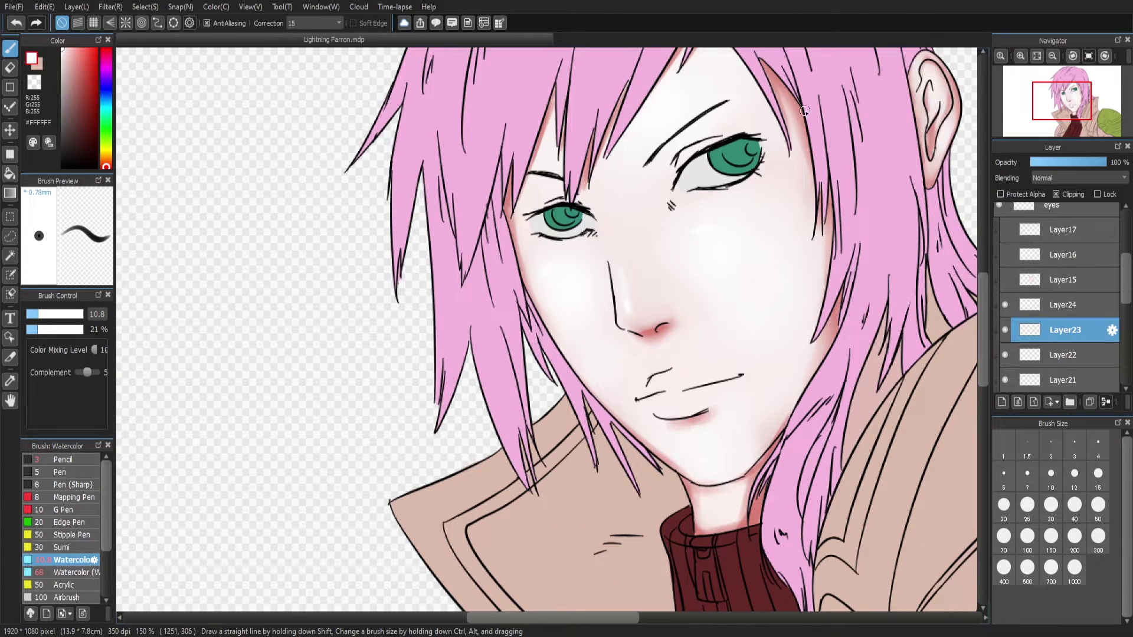
alt+click(713, 248)
click(557, 182)
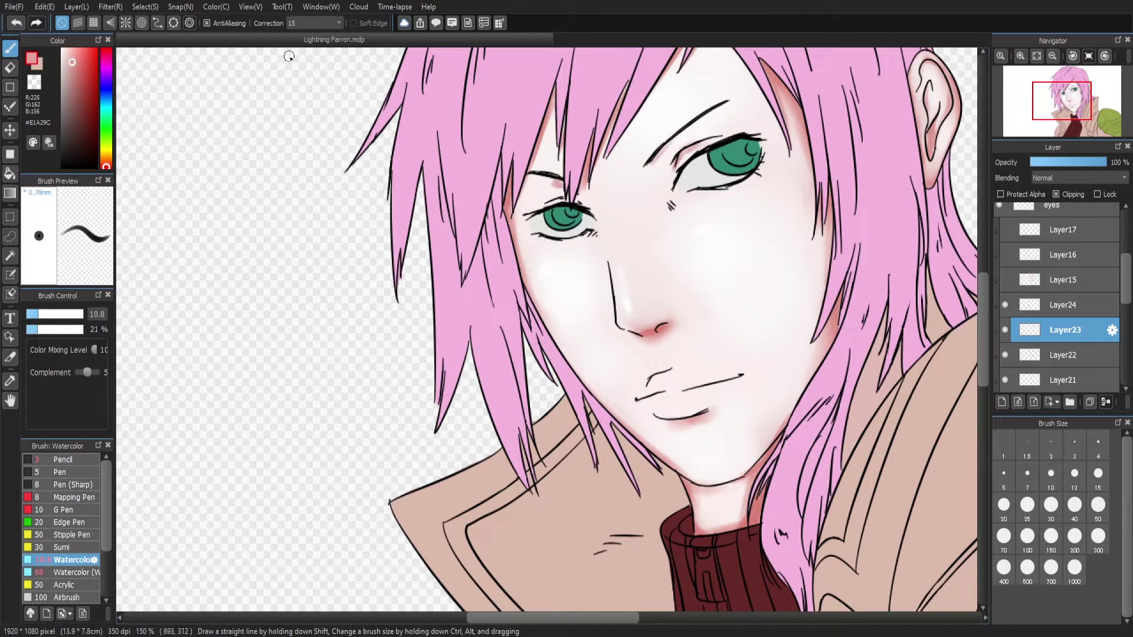
drag(545, 236, 529, 214)
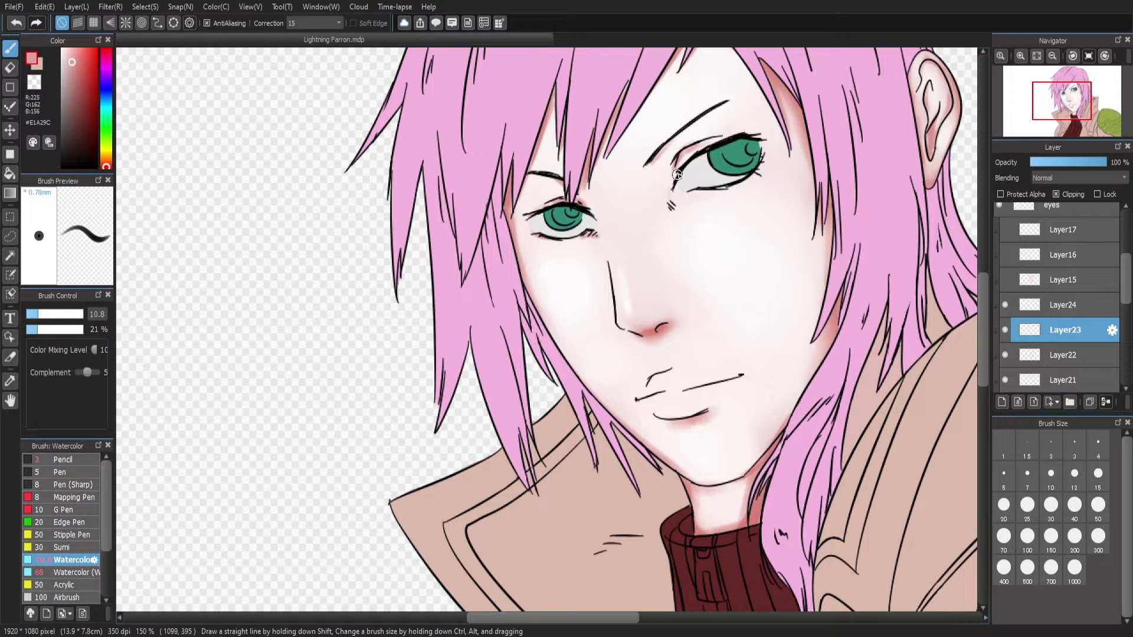
click(71, 573)
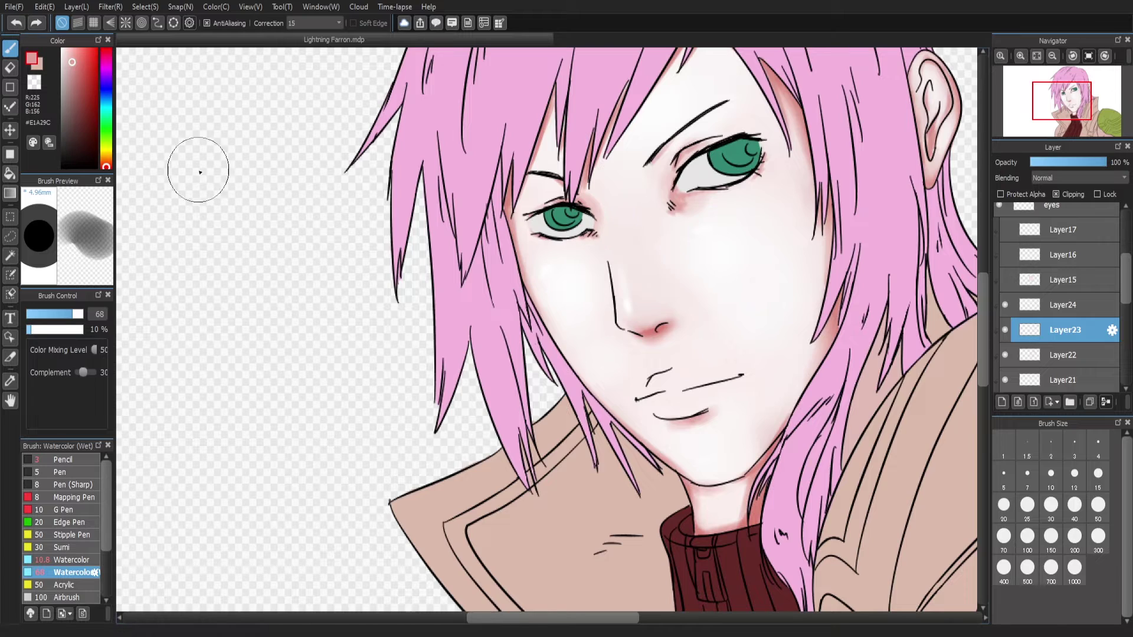
drag(708, 183, 710, 181)
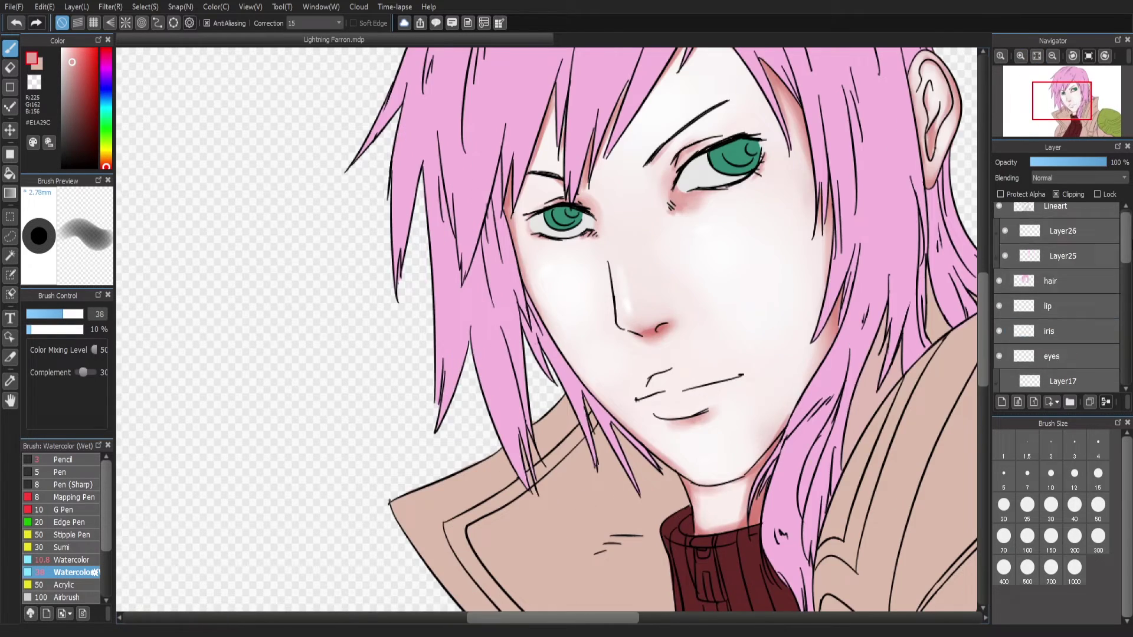
Add a clipped layer above the eyes layer and paint both eye whites in #F8F8F8 with Watercolor (Wet) at size 38
drag(1062, 102, 1056, 105)
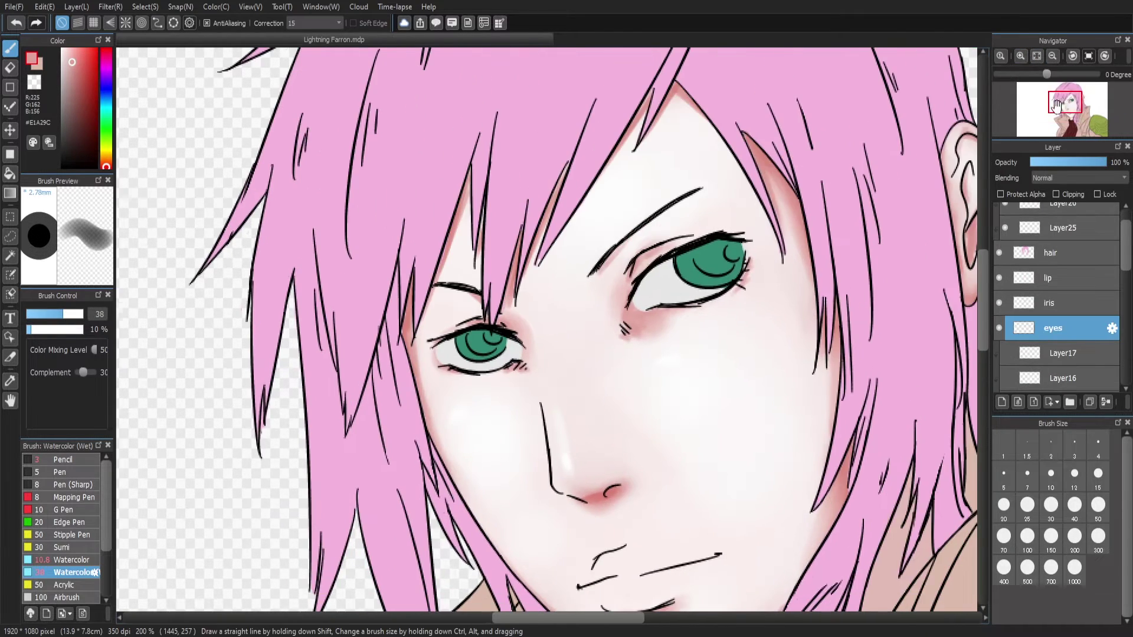
alt+click(640, 244)
key(ctrl+shift+n)
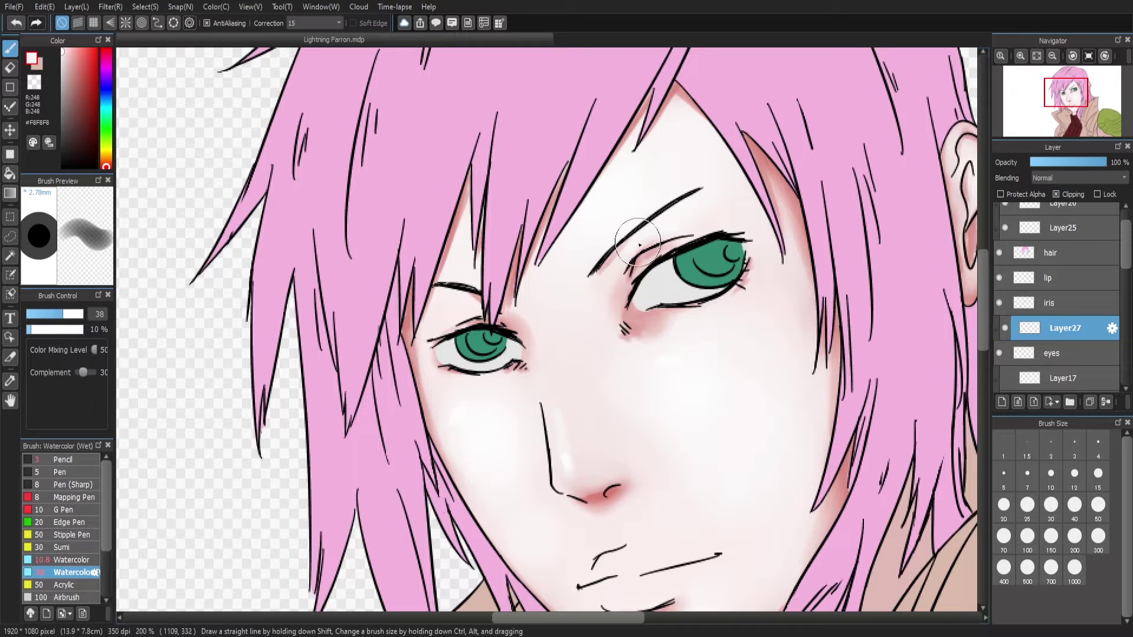
drag(646, 292, 735, 283)
drag(443, 354, 519, 353)
Add a clipped layer beneath Layer27 and shade the corners of the eye whites in #B9B9B9
key(ctrl+shift+n)
drag(1062, 328, 1065, 361)
click(69, 62)
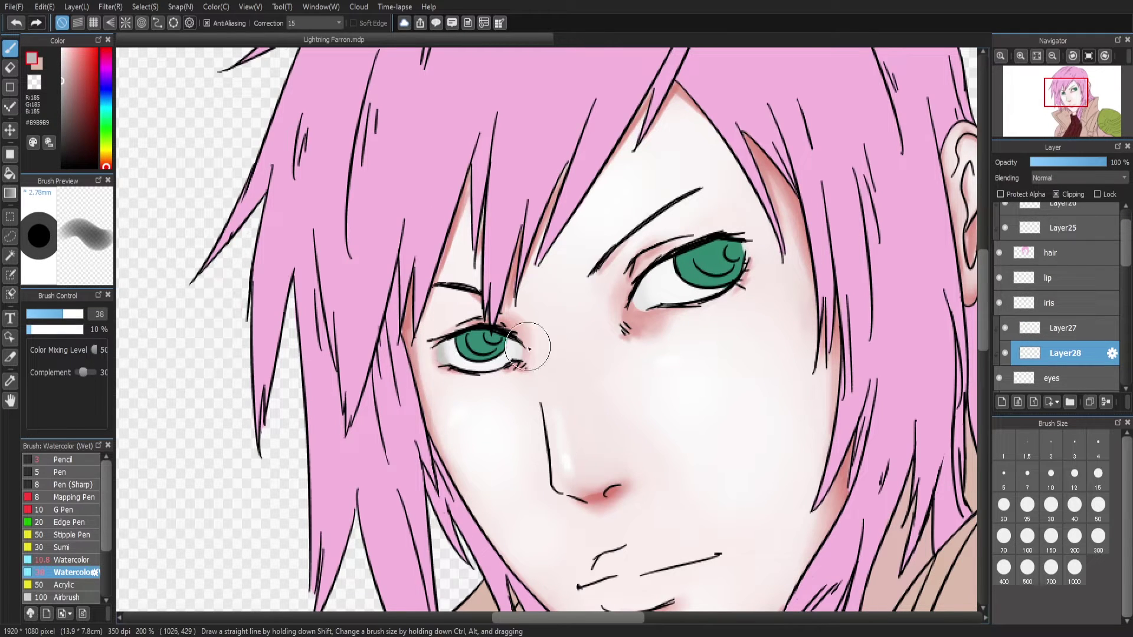
On Layer27, brighten the eye whites in #FFFFFF with the Watercolor brush at size 60 and 21% opacity
click(1062, 328)
click(69, 559)
click(62, 50)
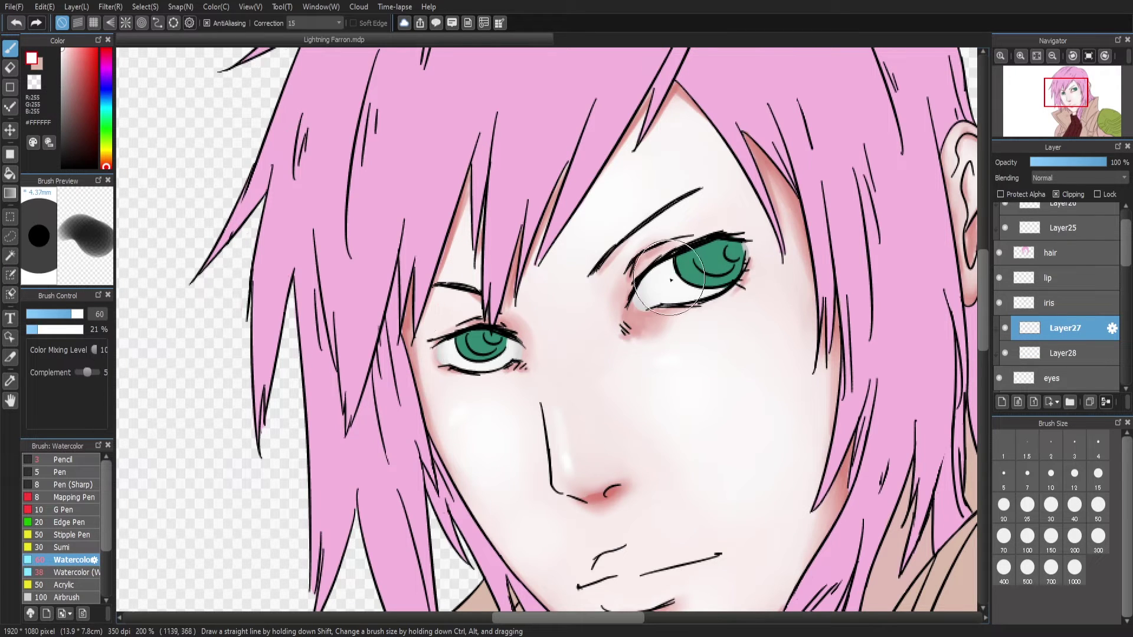
Add two clipped layers above the iris layer, select the lower one and sample the iris green #328975 for the size 5 Pen
click(59, 472)
key(ctrl+shift+n)
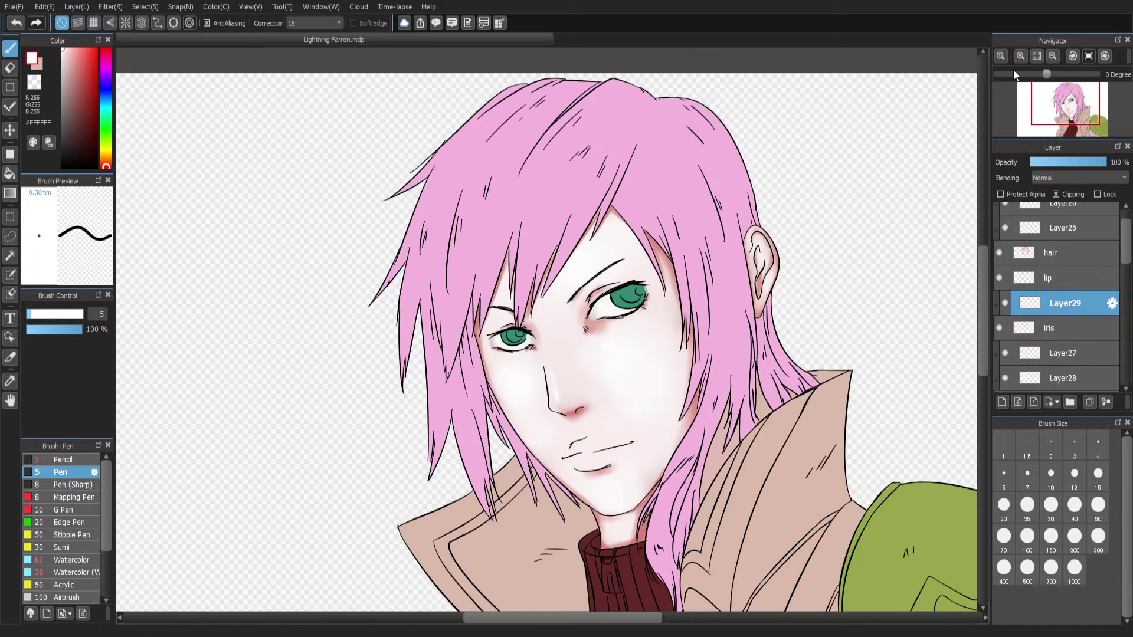
key(ctrl+shift+n)
click(1056, 194)
click(1062, 328)
alt+click(481, 343)
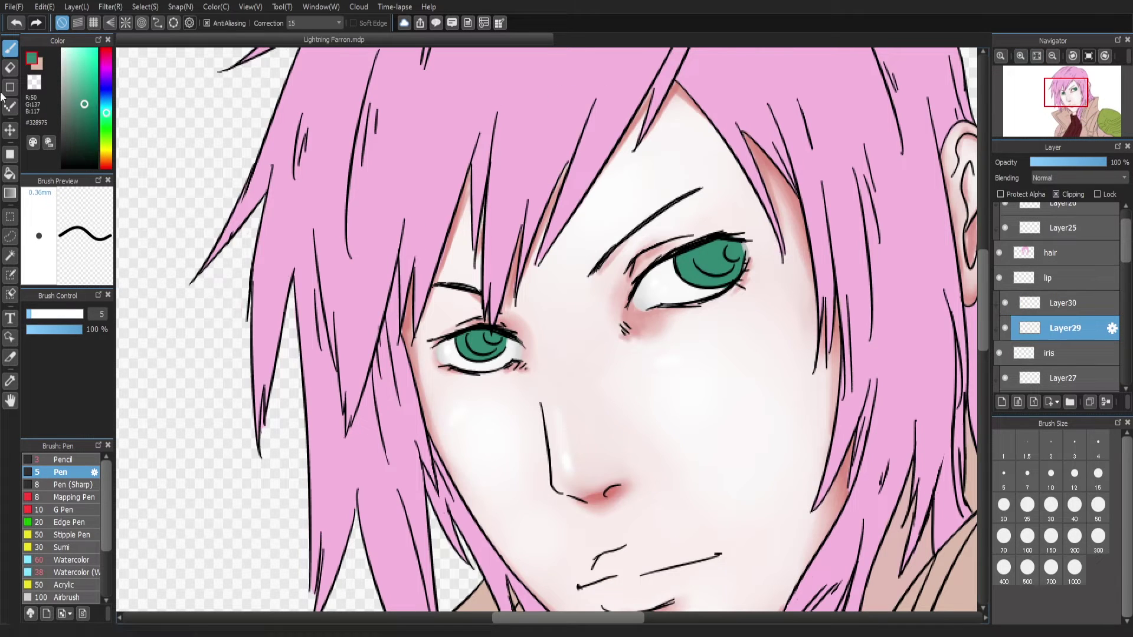
On the Lineart layer, erase the small circles inside the irises and redraw them on the opposite side with the black Pencil at size 4
key(e)
scroll(1125, 249, up, 2)
click(1056, 215)
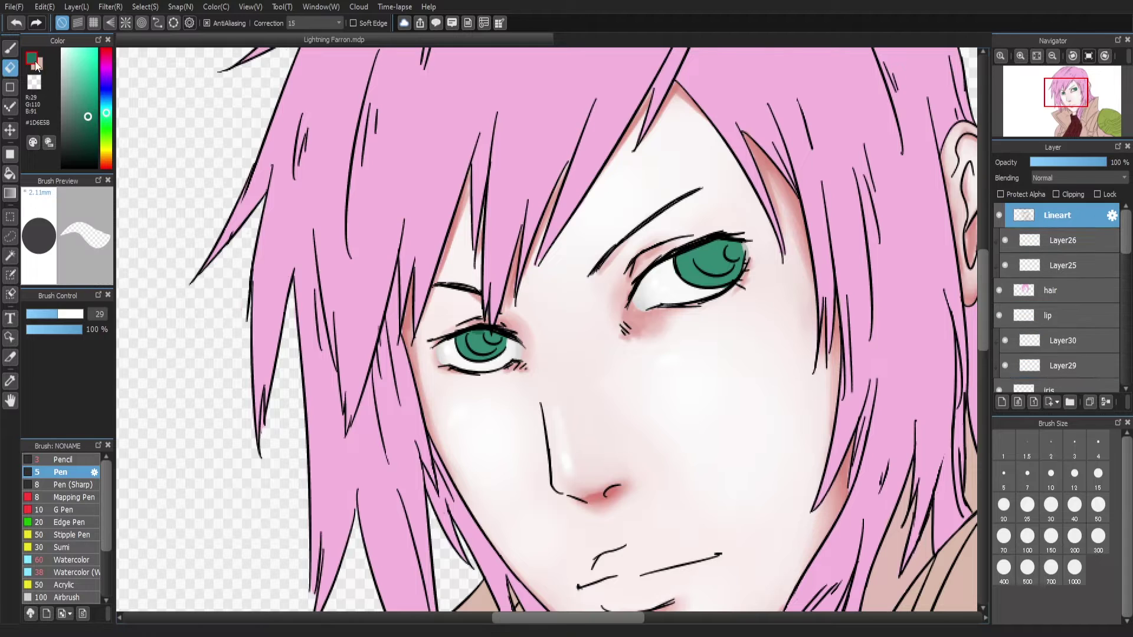
alt+click(481, 339)
click(62, 459)
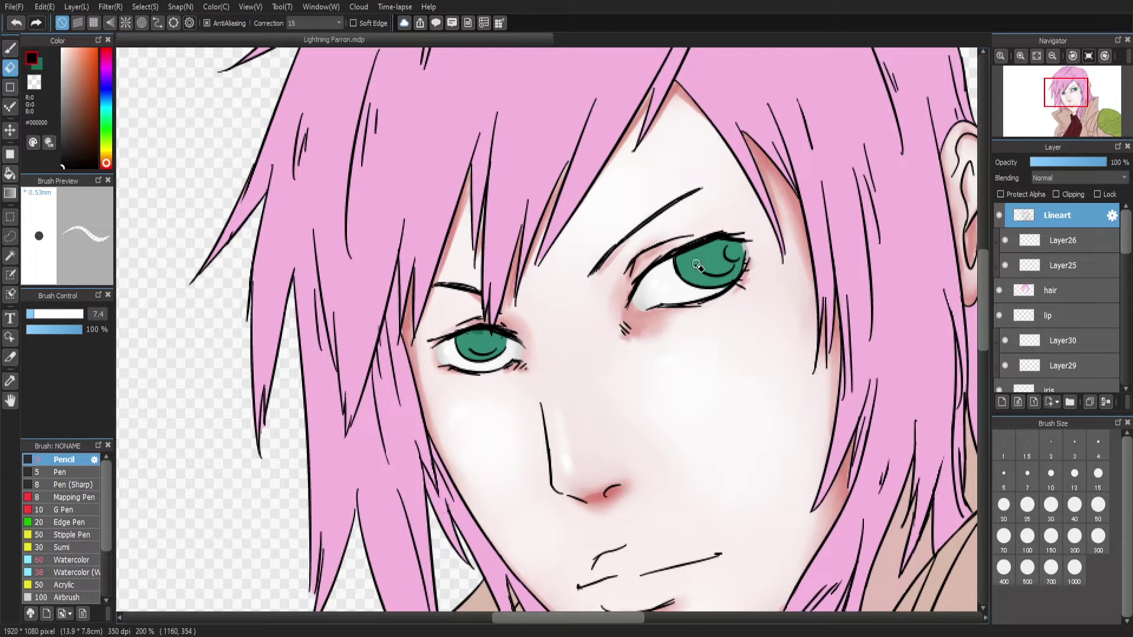
key(b)
drag(476, 336, 470, 348)
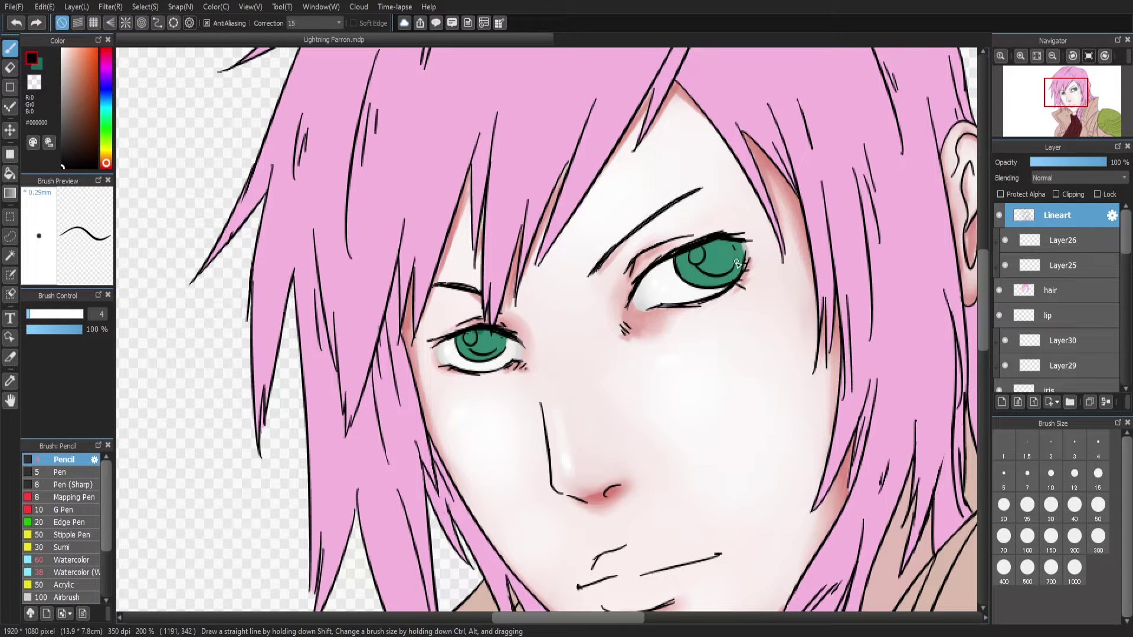
Erase the redrawn iris circles and draw them slightly lower, cleaning up the overlapping lines with the eraser at size 7.4
scroll(552, 329, down, 2)
scroll(552, 329, up, 4)
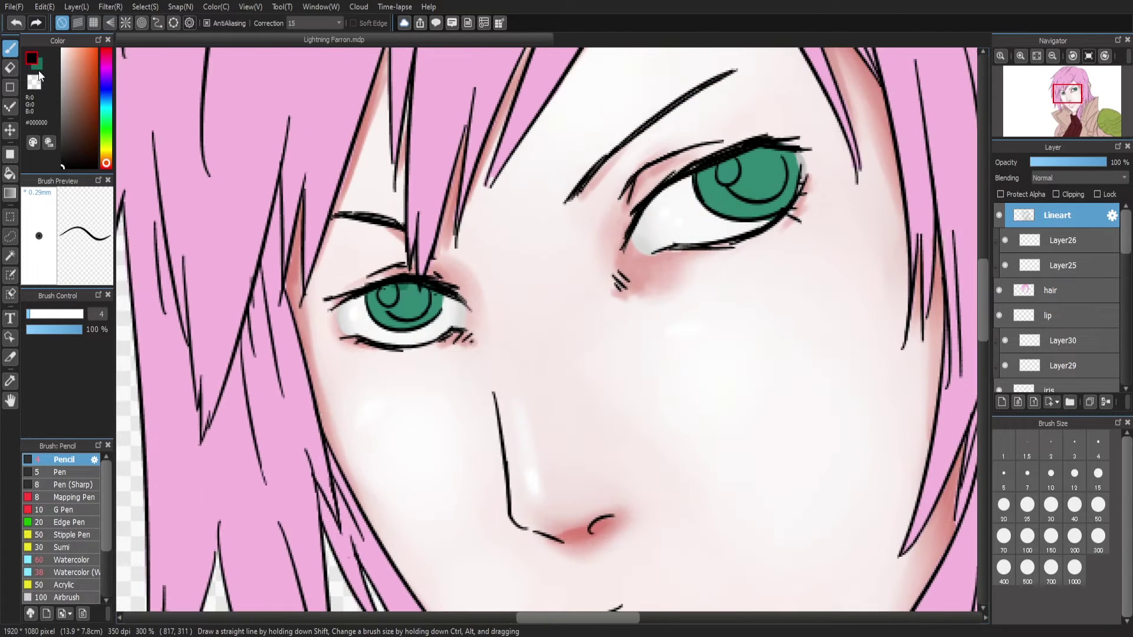
key(e)
key(b)
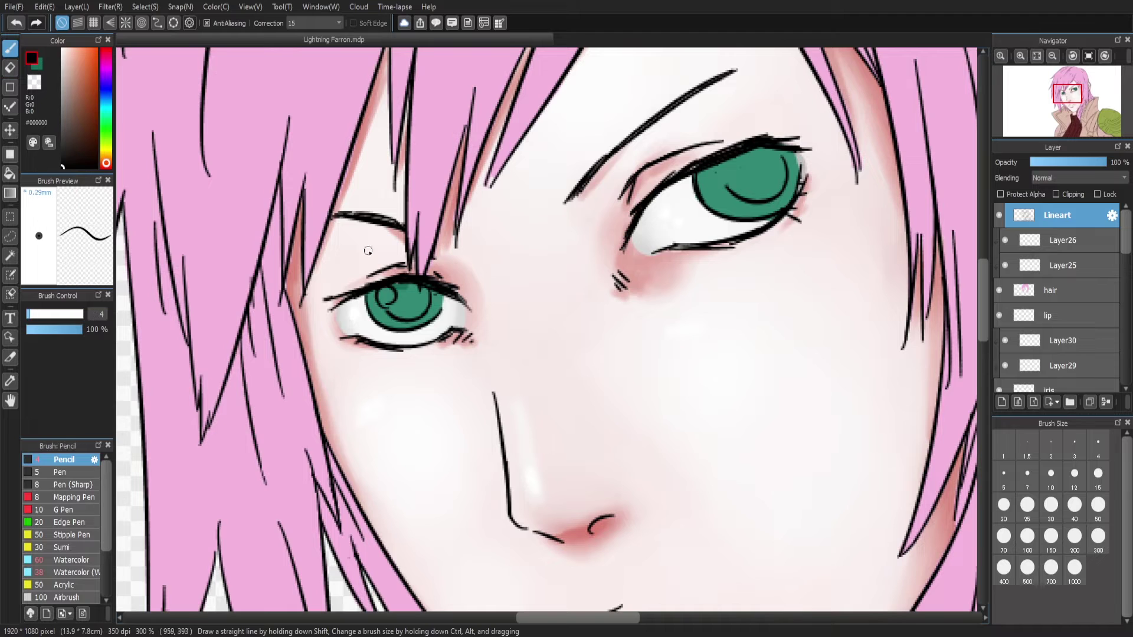
key(e)
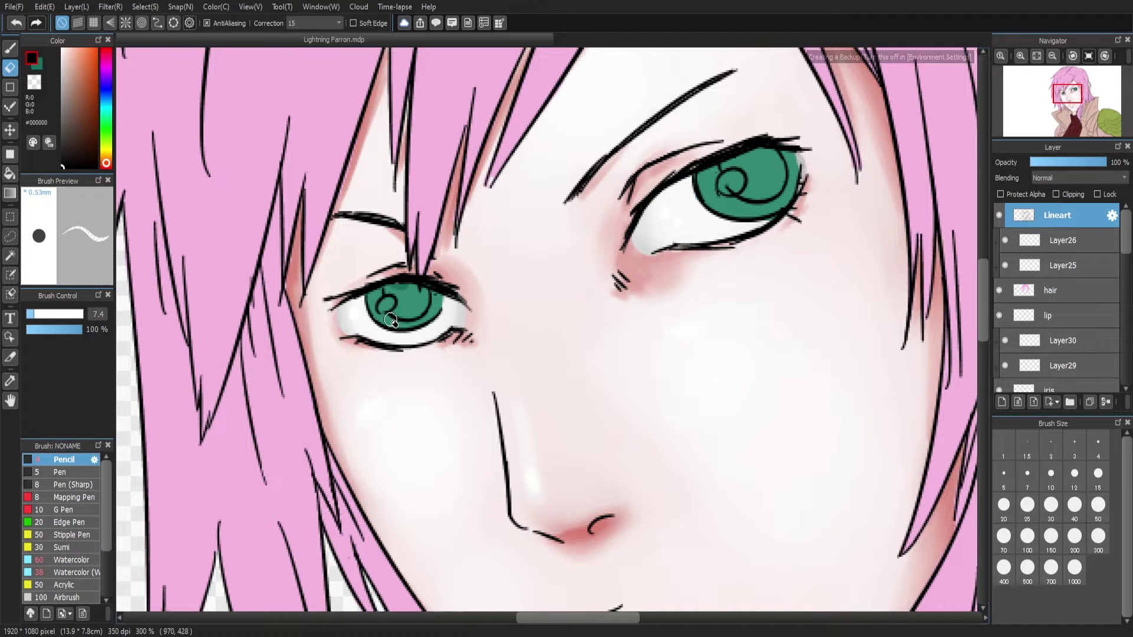
key(b)
On Layer29, shade both irises in #1D6E5B with Watercolor (Wet) at size 16 and blend lighter green into their centres
alt+click(730, 184)
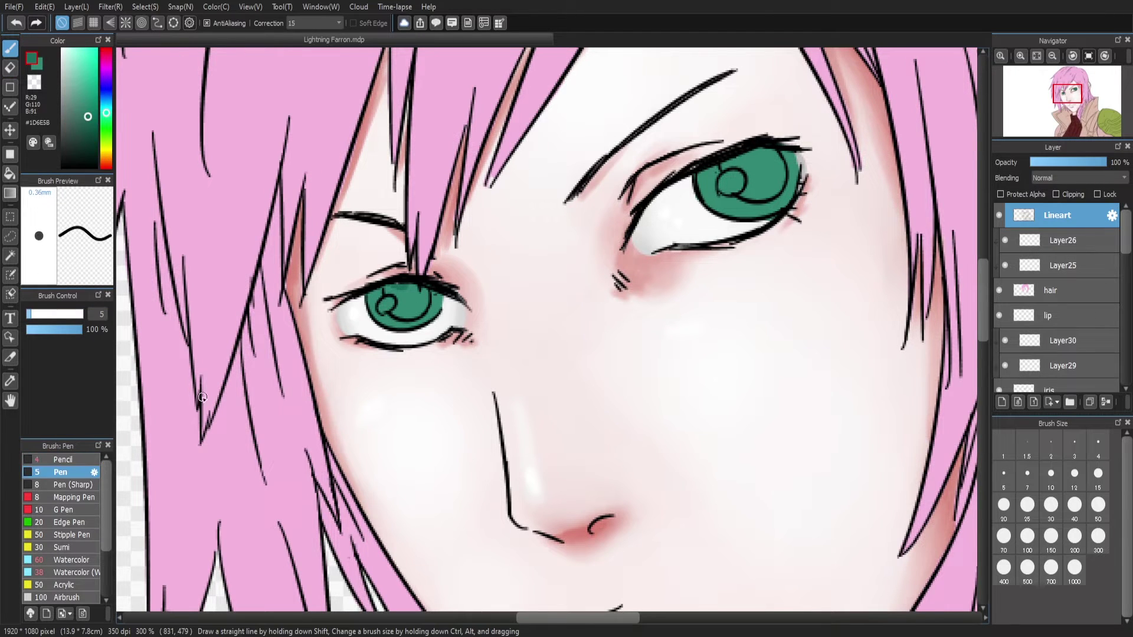
click(68, 560)
click(68, 571)
ctrl+click(434, 312)
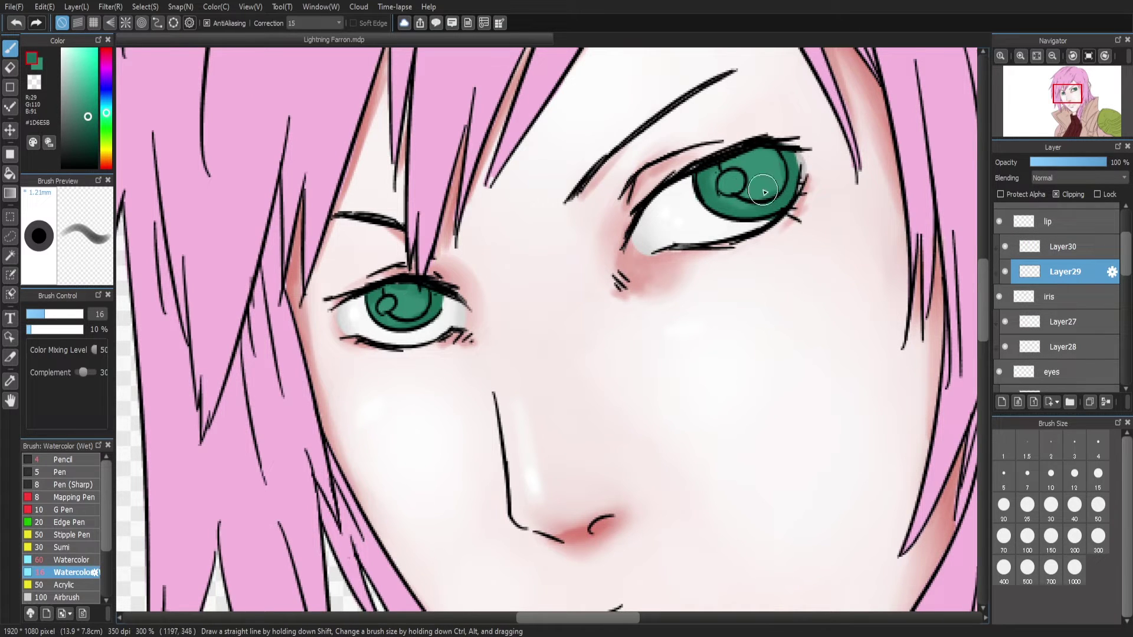
alt+click(413, 300)
mouse_move(413, 297)
mouse_down()
mouse_move(388, 306)
mouse_move(402, 316)
mouse_up()
mouse_move(743, 188)
mouse_down()
mouse_move(726, 177)
mouse_move(717, 190)
mouse_up()
Paint dark pupils in both irises in #185A4B with the Watercolor brush at size 11.3 and 21% opacity
click(87, 126)
click(71, 560)
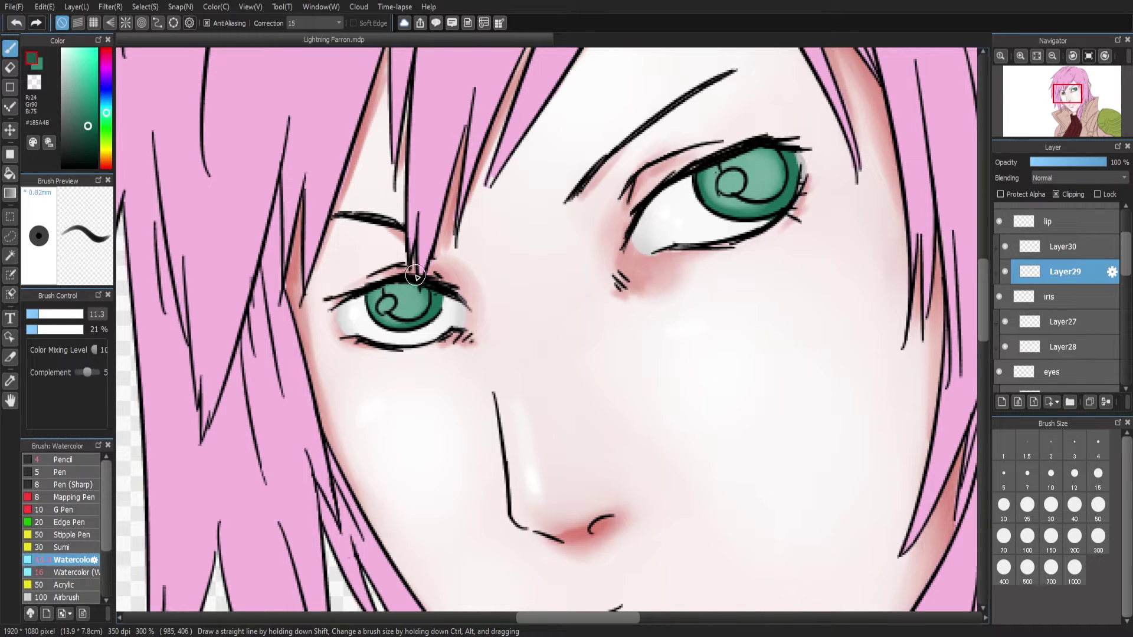
drag(413, 274, 401, 310)
mouse_move(766, 163)
mouse_down()
mouse_move(734, 184)
mouse_move(721, 170)
mouse_move(756, 190)
mouse_move(726, 159)
mouse_move(761, 165)
mouse_move(729, 197)
mouse_up()
Erase the circles and arcs inside both irises on the Lineart layer with the Pencil eraser at size 7.4
scroll(1062, 267, up, 3)
click(1055, 215)
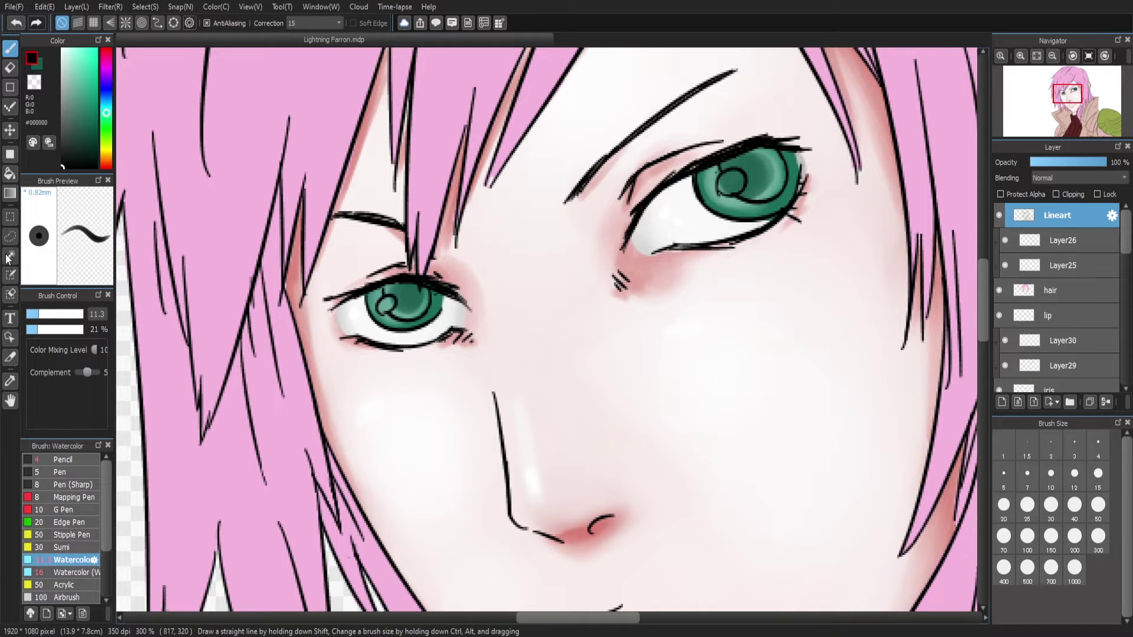
key(e)
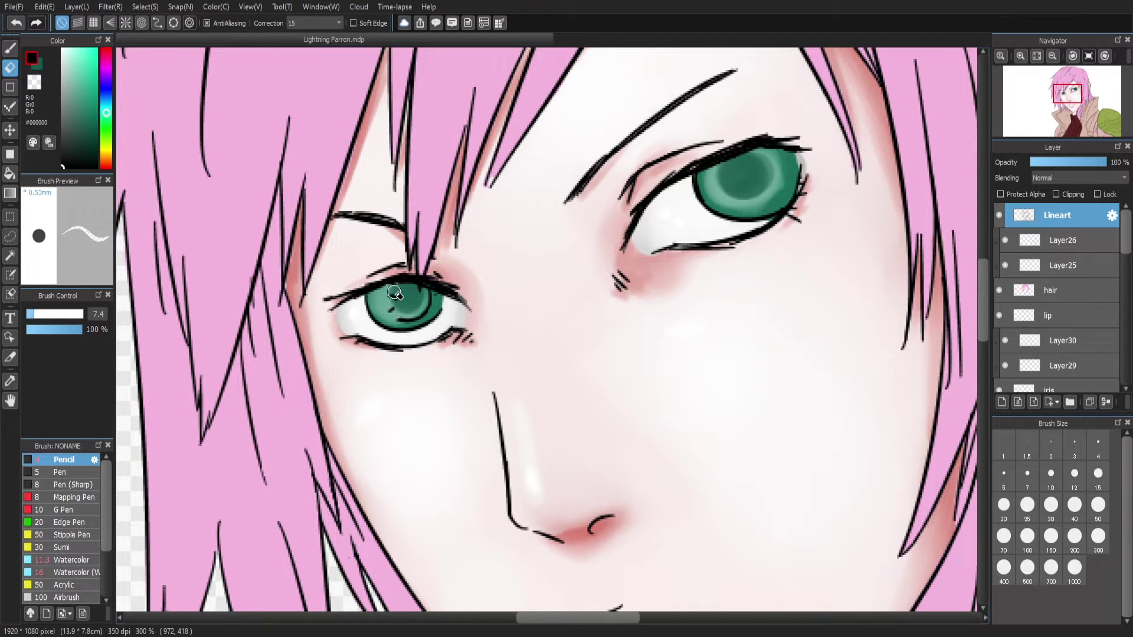
mouse_move(427, 306)
mouse_down()
mouse_move(401, 319)
mouse_move(377, 309)
mouse_up()
key(b)
On Layer29, darken the upper part of both irises in #185A4B with the Watercolor brush at size 11.3
scroll(1056, 295, down, 3)
click(1065, 261)
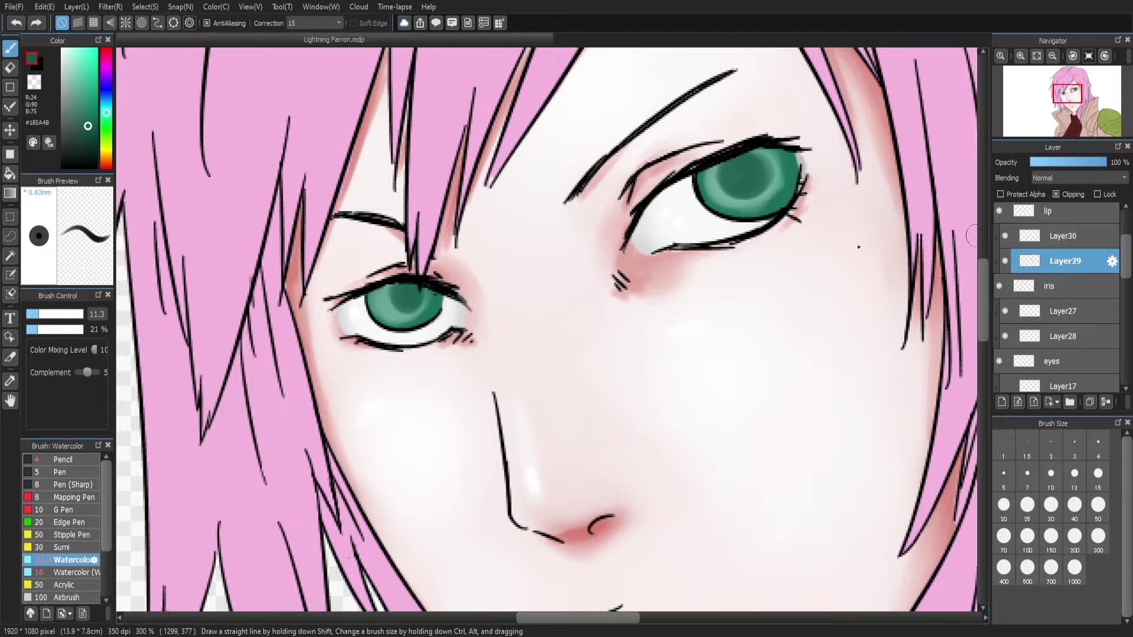
mouse_move(714, 168)
mouse_down()
mouse_move(752, 197)
mouse_move(733, 172)
mouse_up()
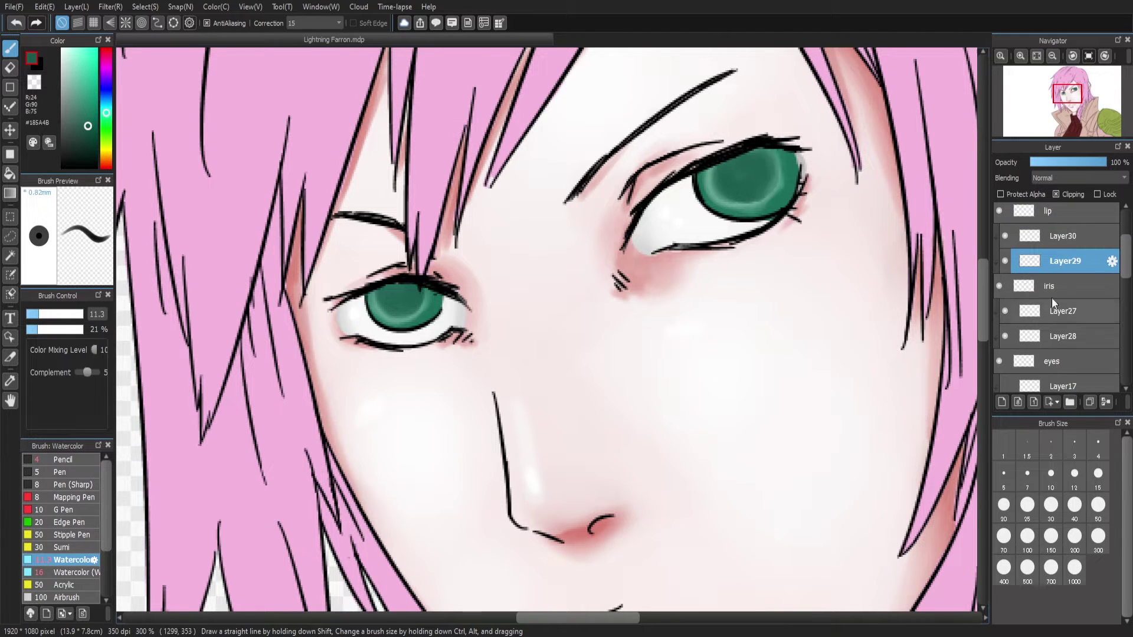
Paint darker pupils in the upper centre of both irises with the Watercolor brush on a new layer above Layer30
key(ctrl+Up)
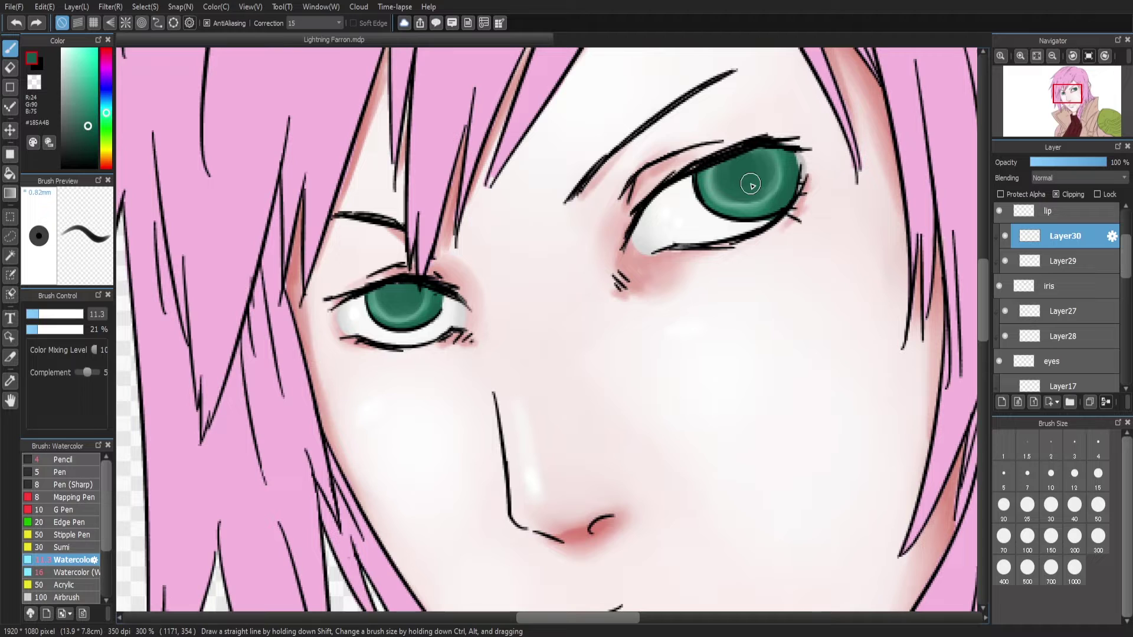
alt+click(401, 296)
key(ctrl+shift+n)
drag(738, 167, 747, 173)
key(ctrl+z)
Add clipped Layer32 and dot a #FFFFFF highlight in each iris with the Pen at size 5
key(ctrl+shift+n)
click(1056, 194)
click(62, 49)
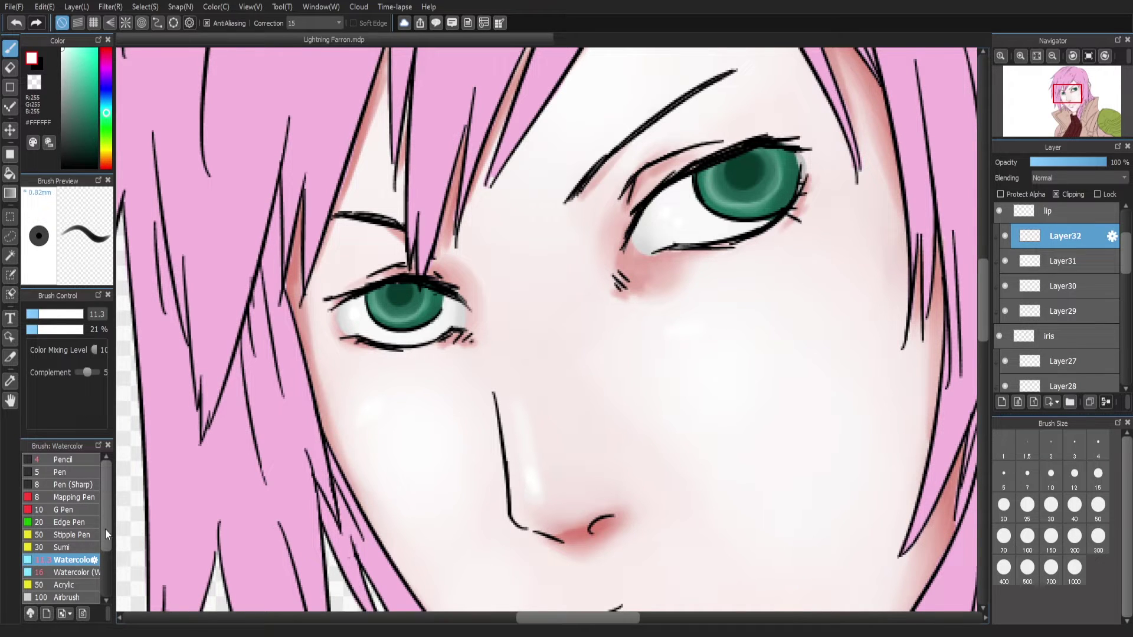
click(59, 472)
click(383, 296)
click(720, 174)
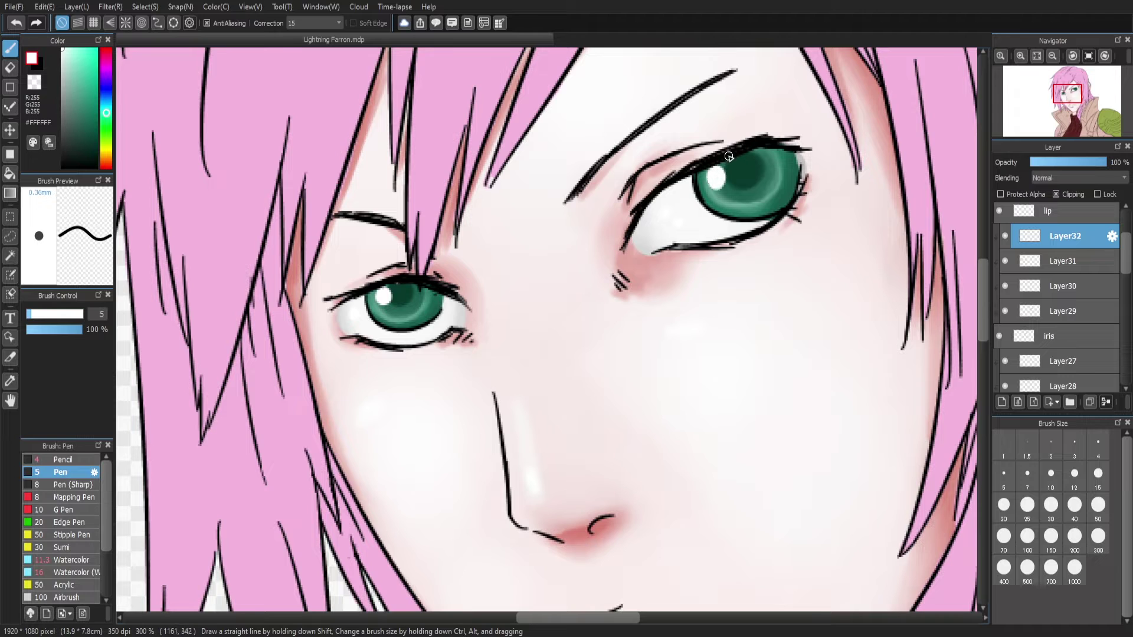
Paint soft white secondary highlights in both irises on Layer32 with Watercolor (Wet) at size 16 and 10% opacity
click(71, 571)
drag(717, 177, 762, 202)
scroll(976, 114, down, 2)
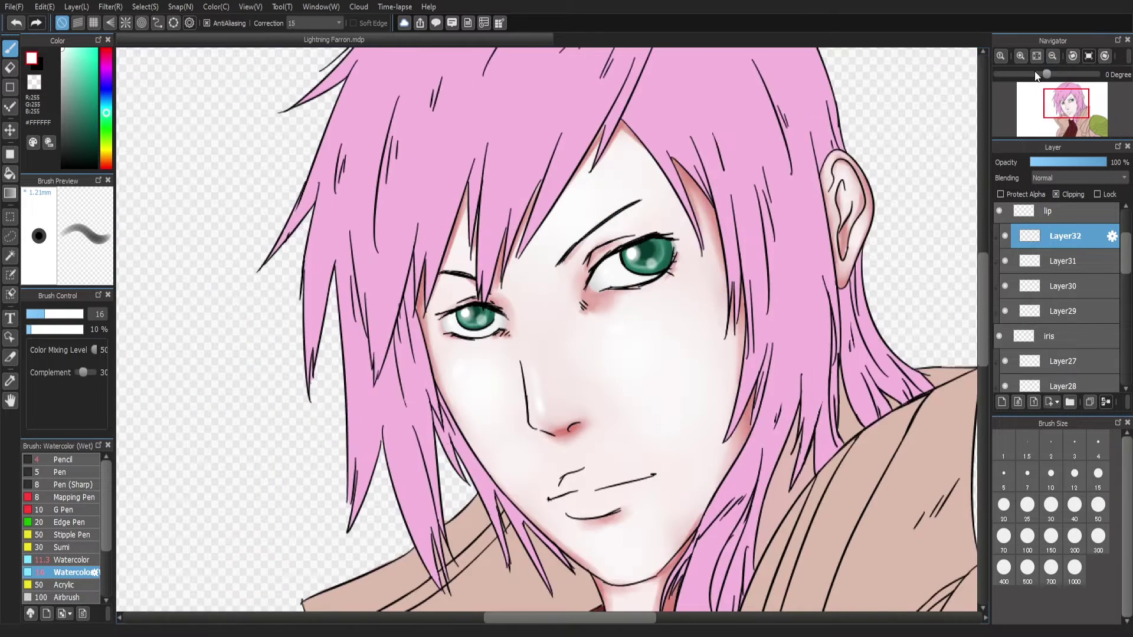
scroll(1015, 85, down, 1)
scroll(946, 142, up, 3)
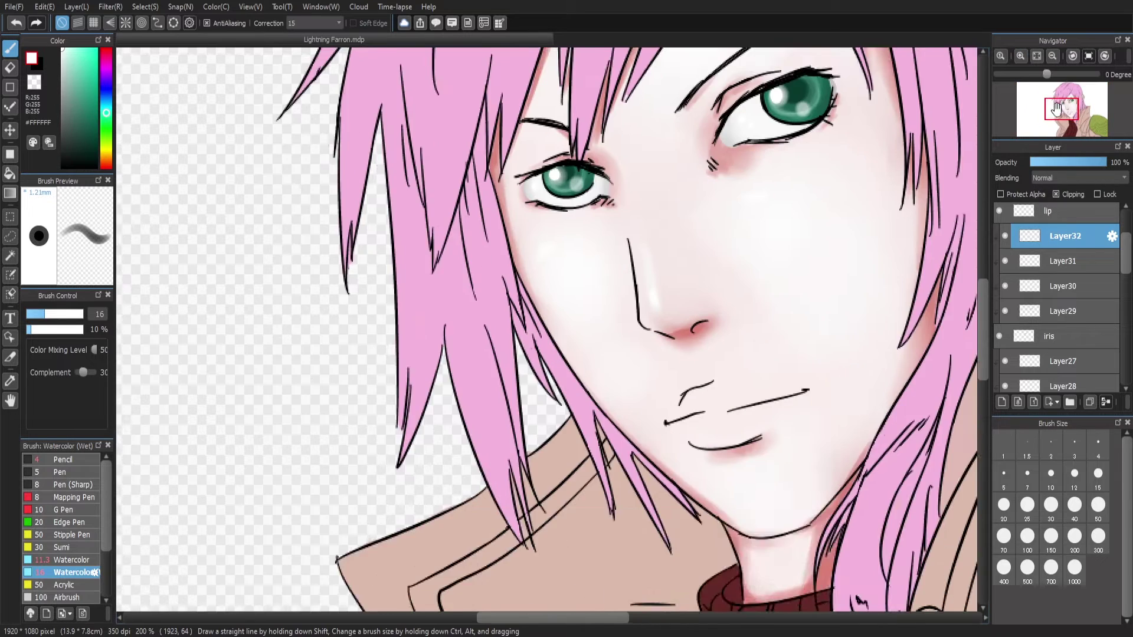
Draw the inner corners of both eyes on the Lineart layer with the black Pencil at size 4
key(e)
click(1027, 336)
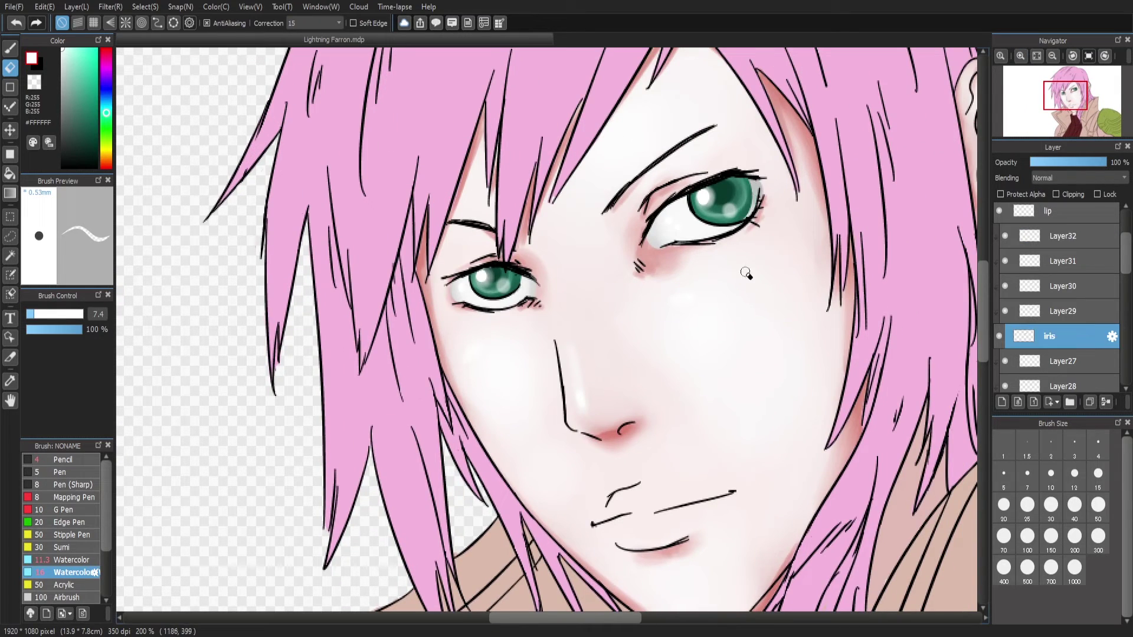
scroll(1028, 242, up, 2)
click(1056, 215)
key(b)
scroll(855, 218, up, 2)
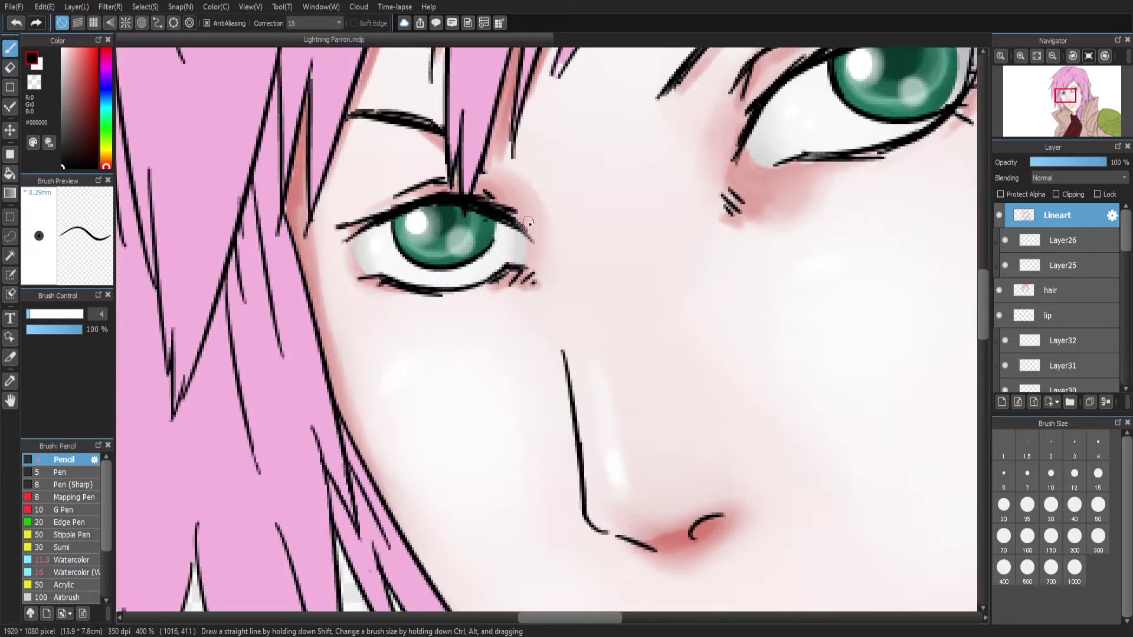
scroll(630, 181, down, 3)
scroll(721, 135, up, 2)
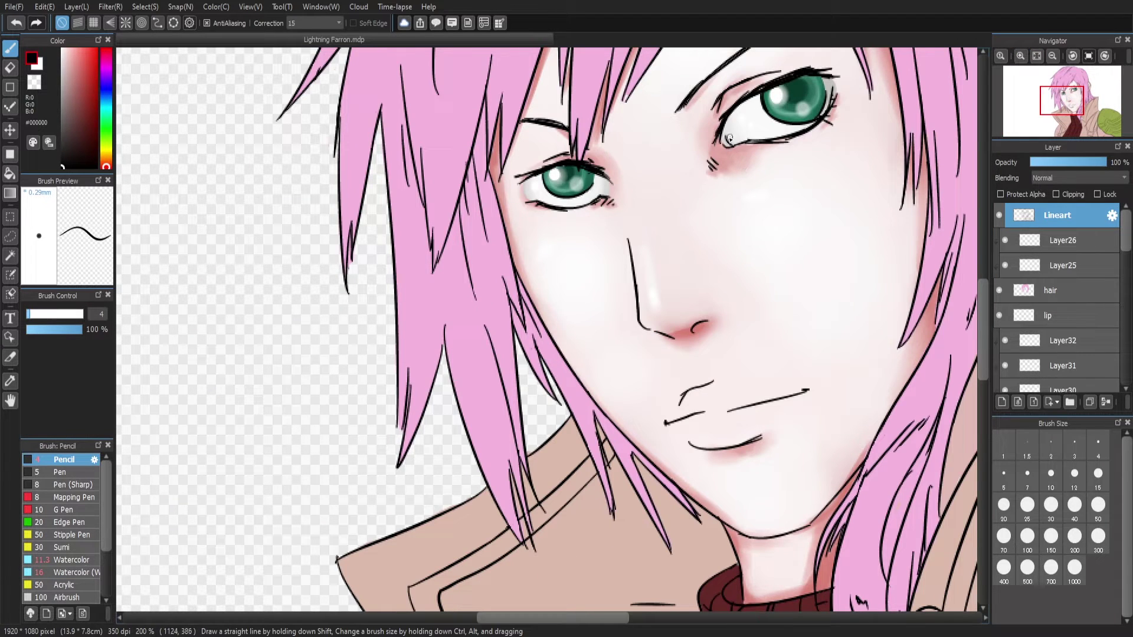
key(ctrl+z)
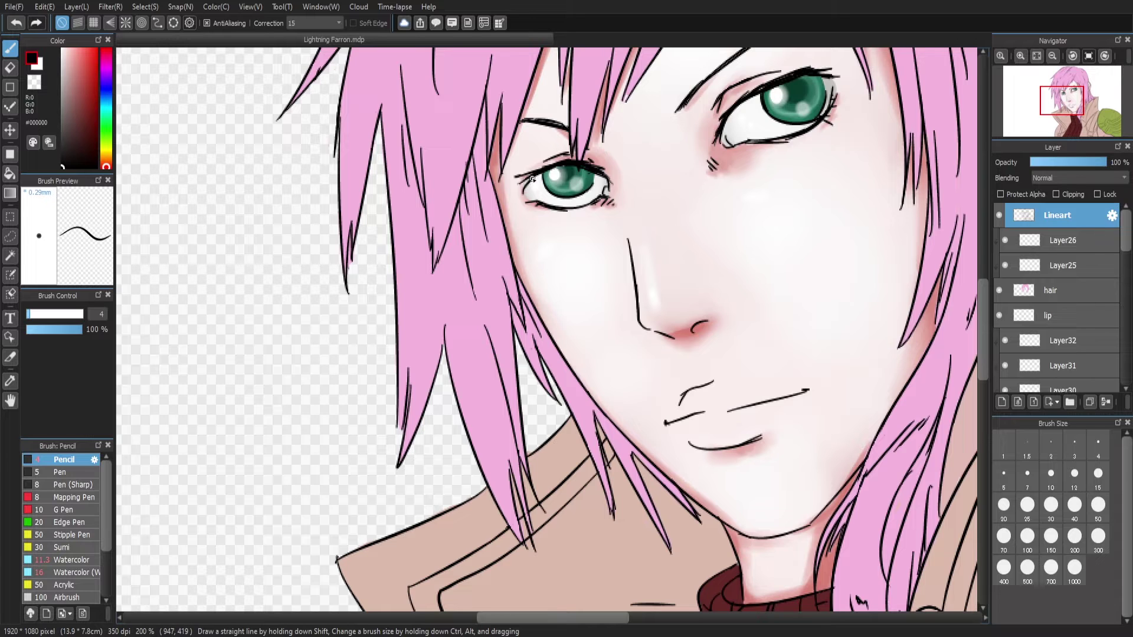
Strengthen the lash lines on the Lineart layer with the black Pencil at size 4 and add a lid crease above the smaller eye
scroll(525, 192, up, 1)
scroll(533, 91, down, 2)
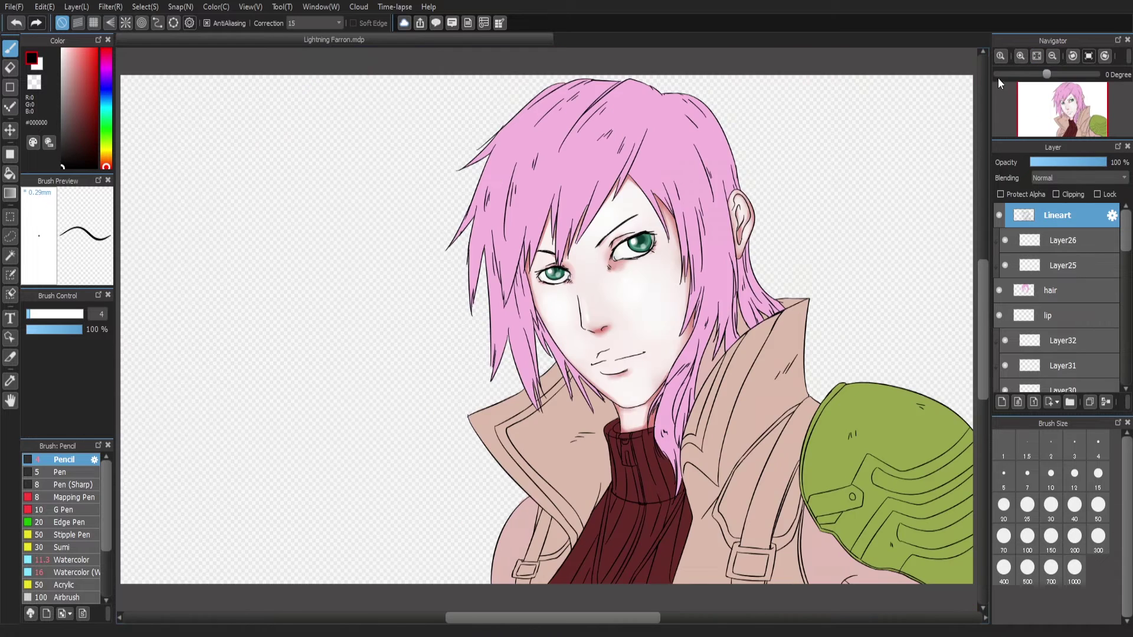
scroll(533, 92, up, 2)
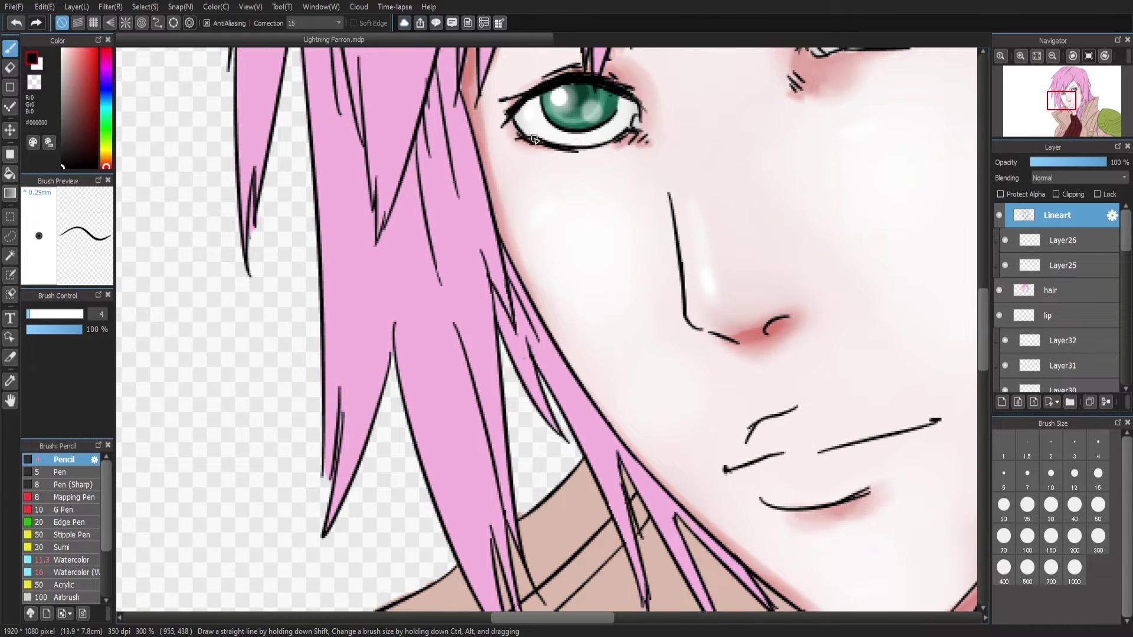
scroll(606, 260, down, 2)
scroll(606, 260, up, 2)
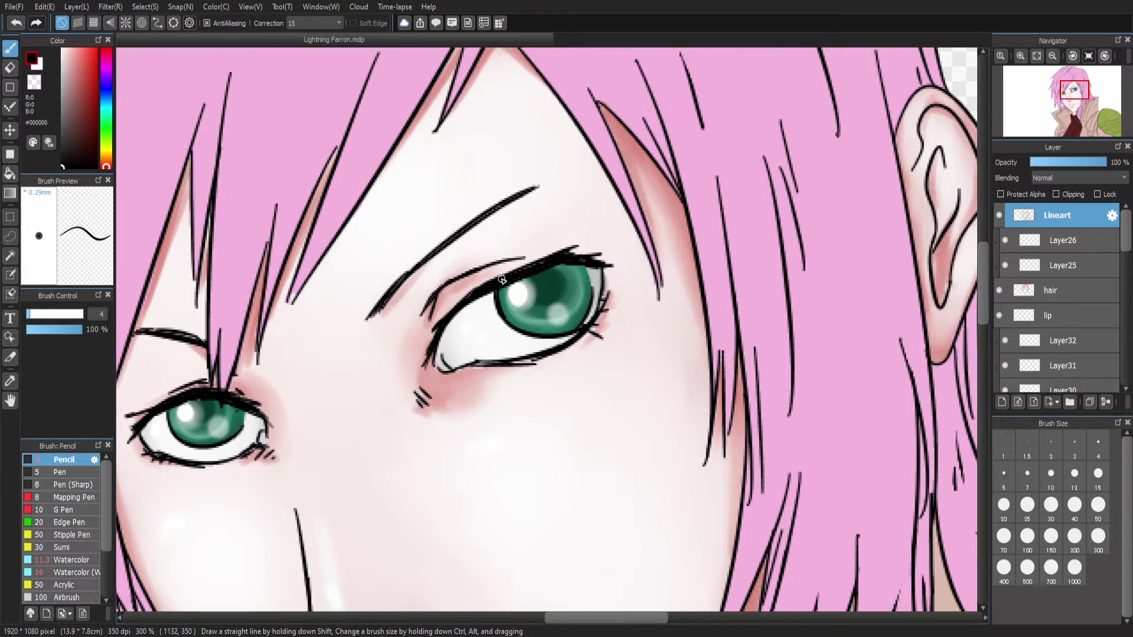
scroll(765, 157, down, 2)
scroll(489, 271, up, 2)
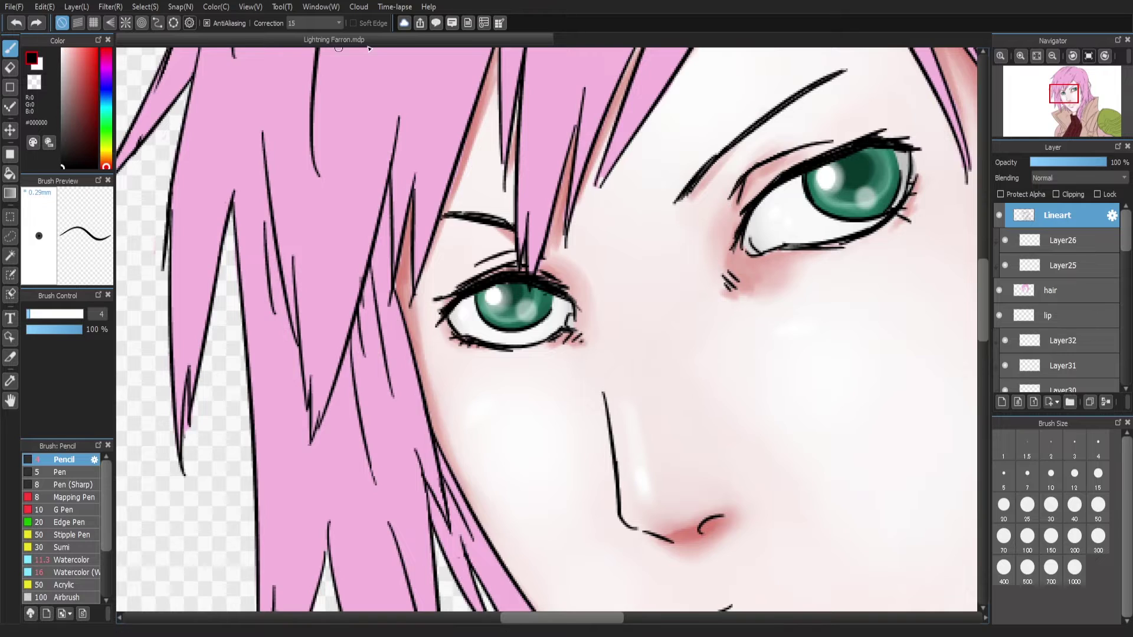
scroll(484, 274, down, 2)
Examine the painted face and eyes close up and within the full figure
click(1047, 316)
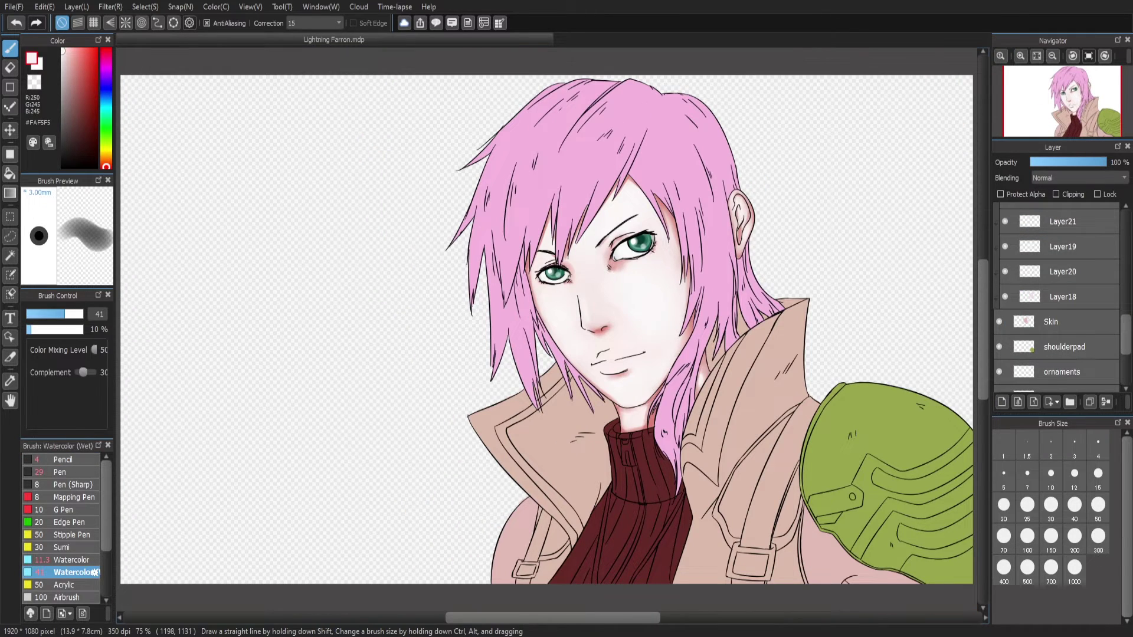
click(1047, 54)
click(1024, 55)
click(1061, 118)
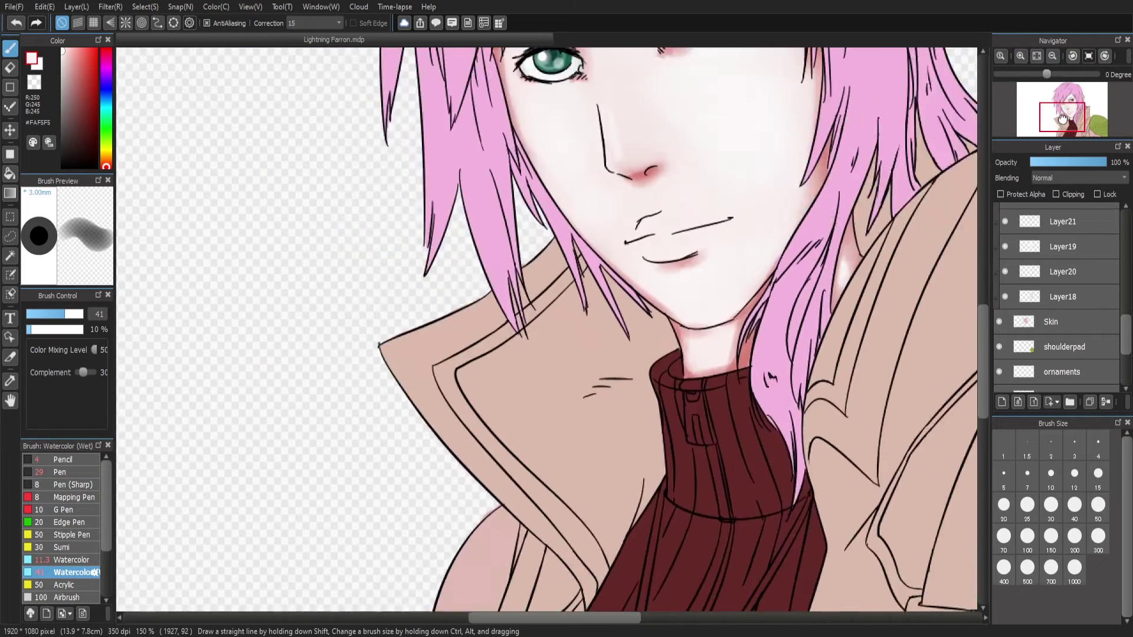
key(ctrl+minus)
key(ctrl+minus)
key(ctrl+minus)
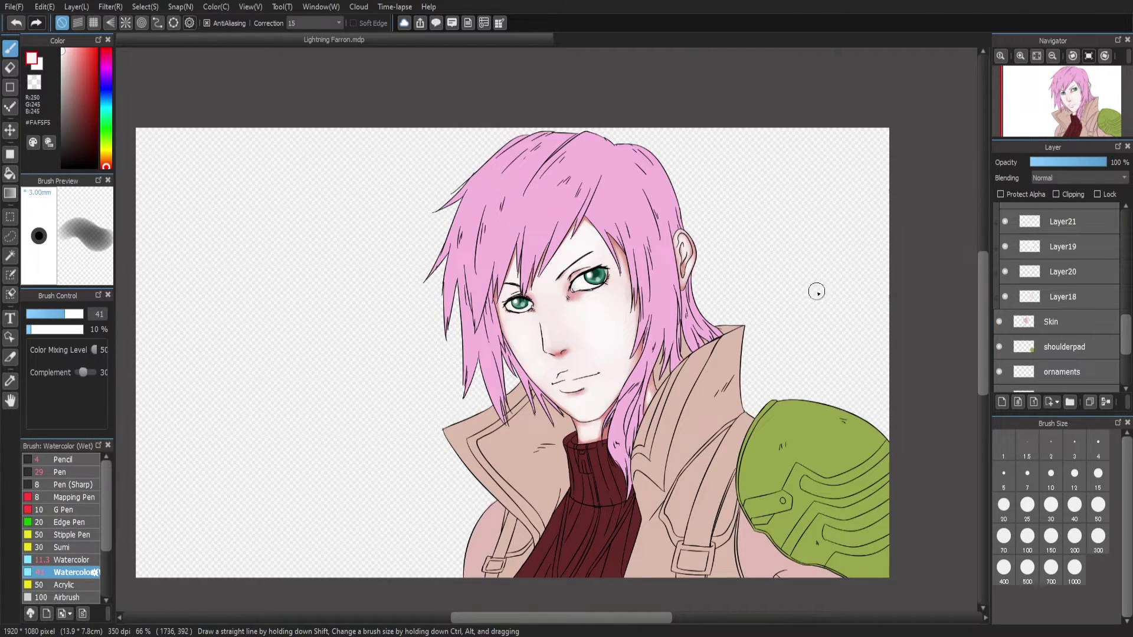
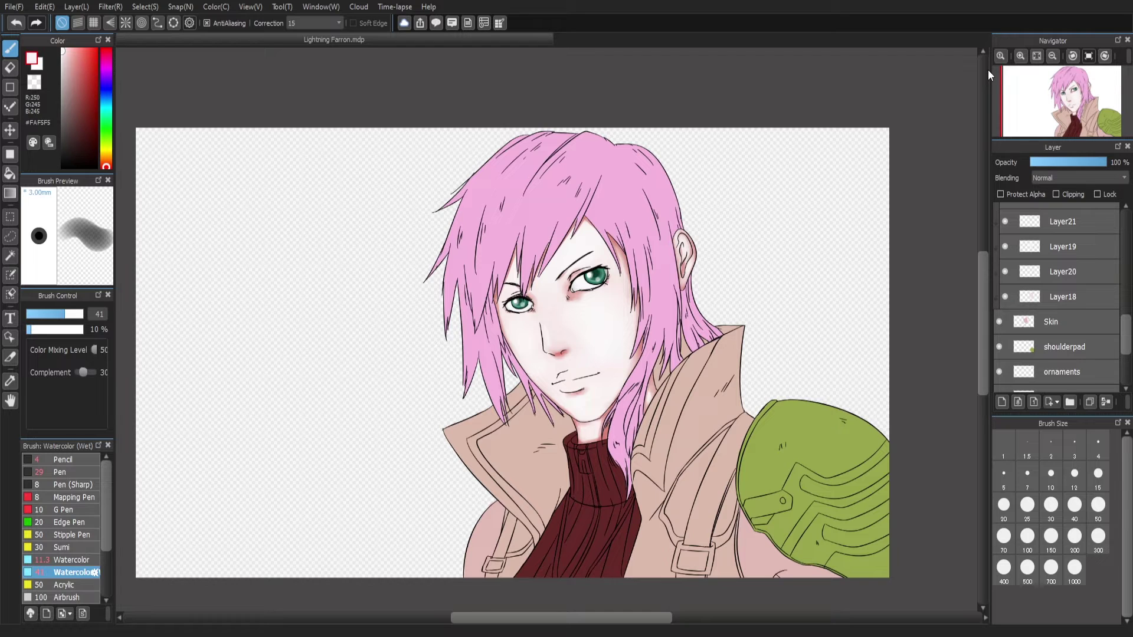
key(ctrl+plus)
key(ctrl+plus)
key(ctrl+plus)
key(ctrl+minus)
key(ctrl+minus)
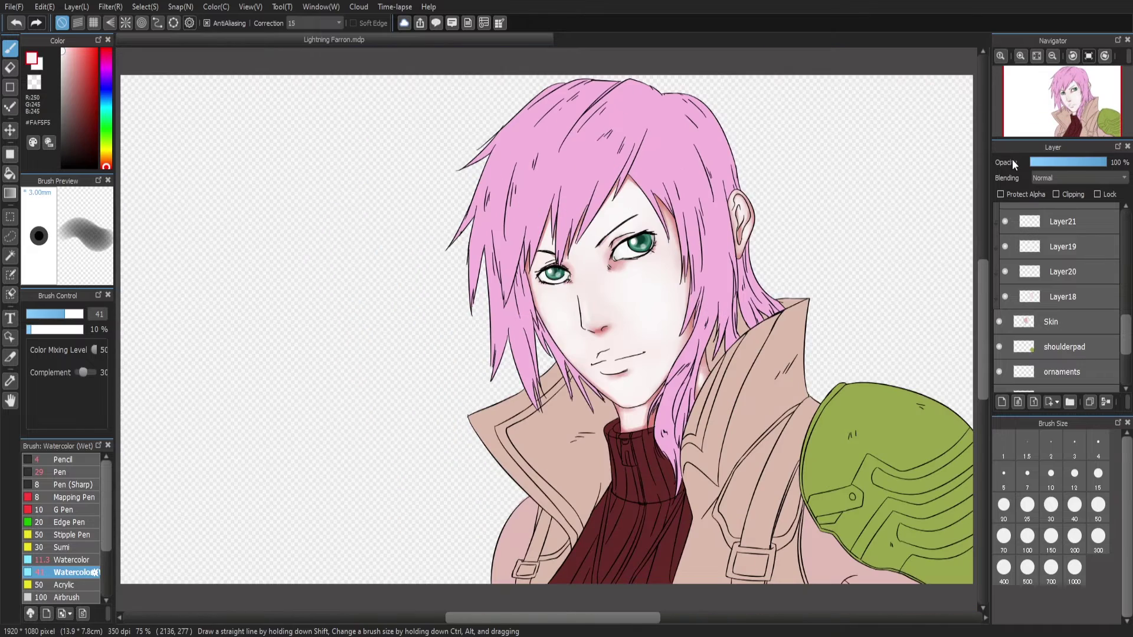
Show the reference picture on Layer2 to check the character's lips and face, and hide it again
scroll(1128, 342, down, 1)
drag(1128, 342, 1128, 310)
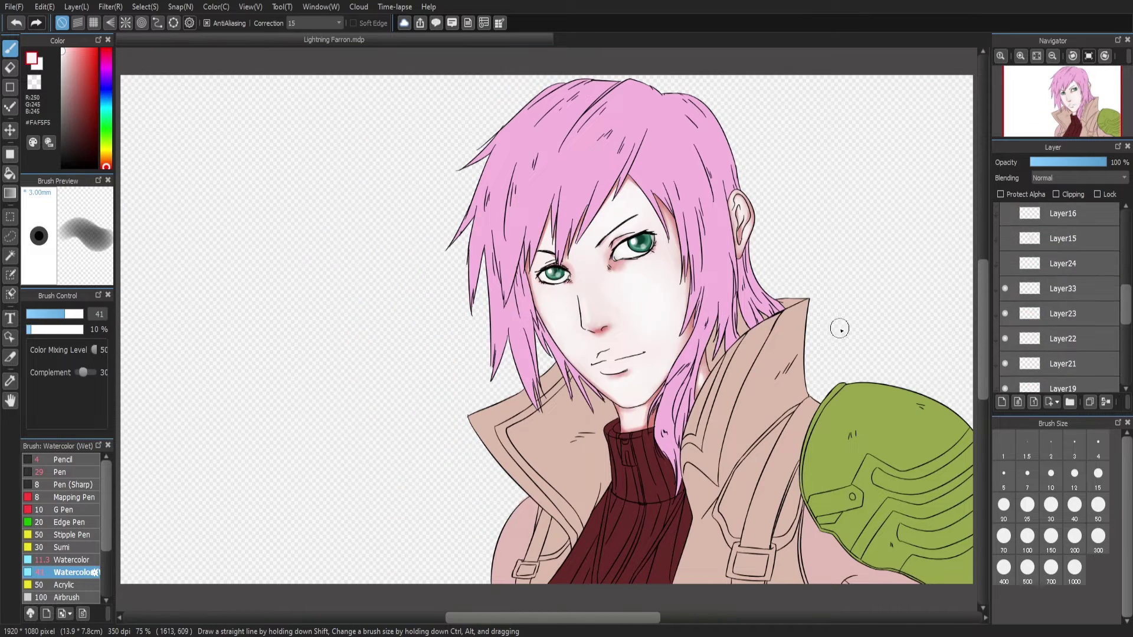
scroll(1017, 252, down, 6)
click(998, 304)
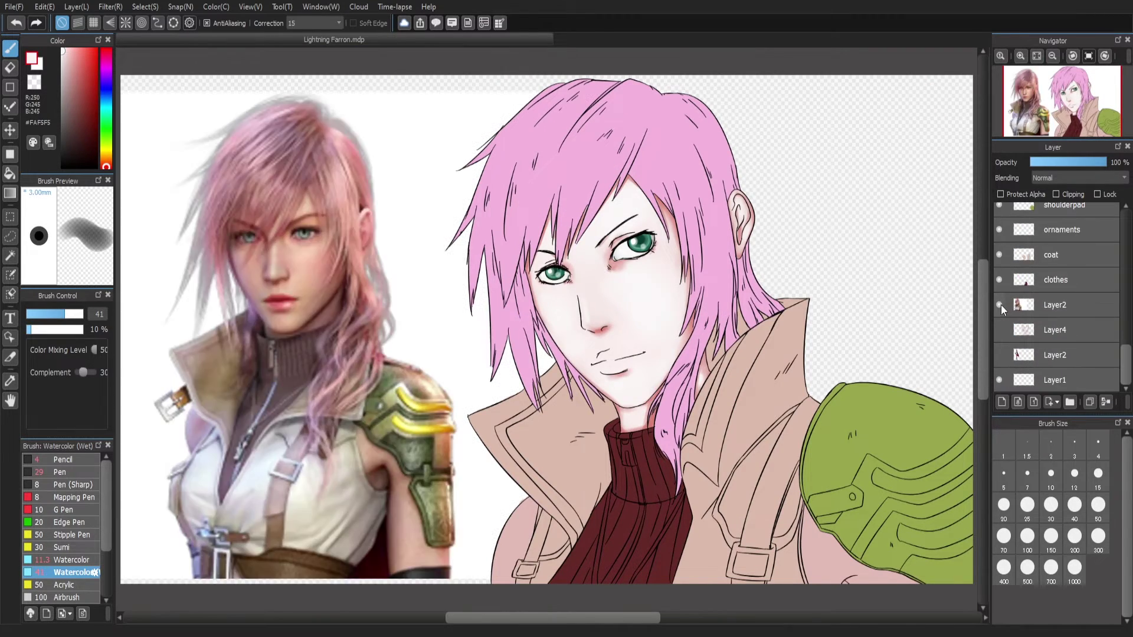
click(998, 305)
On the lip layer, try a #C1675F stroke along the mouth line with the Watercolor brush at size 11.3
scroll(1056, 295, up, 5)
click(1056, 315)
key(ctrl+plus)
key(ctrl+plus)
key(ctrl+plus)
click(79, 77)
click(71, 559)
mouse_move(678, 413)
mouse_down()
mouse_move(777, 396)
mouse_move(712, 404)
mouse_up()
key(ctrl+z)
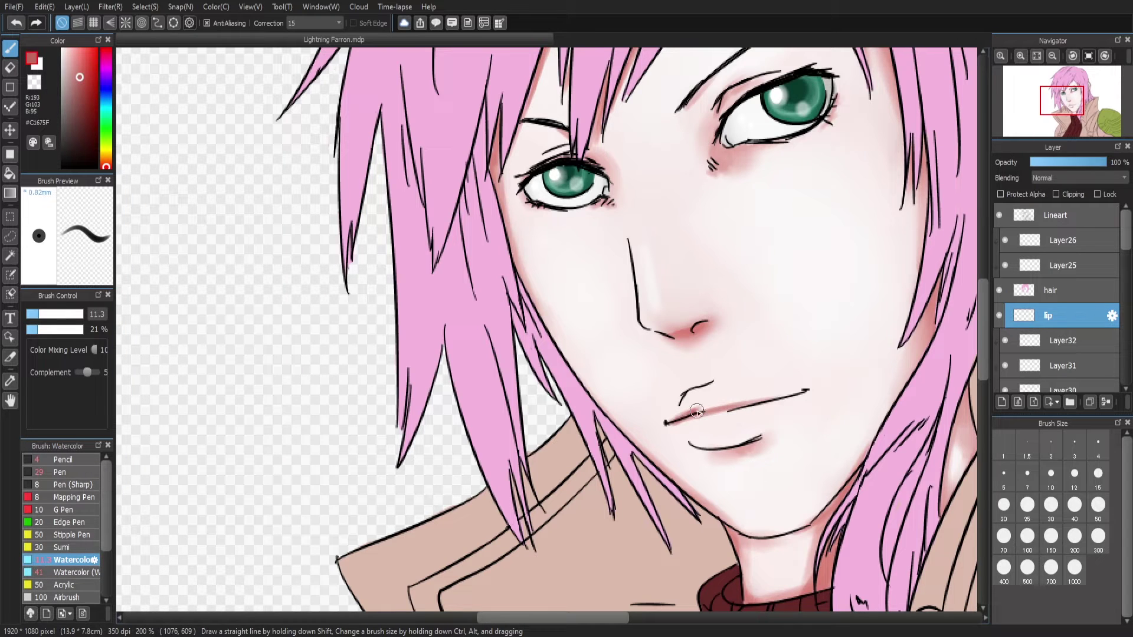
Fill in both lips in #C1675F on the lip layer with Watercolor (Wet) at size 41 and 10% opacity
key(ctrl+Down)
mouse_move(685, 374)
mouse_down()
mouse_move(685, 414)
mouse_move(755, 429)
mouse_move(711, 427)
mouse_move(708, 444)
mouse_move(742, 401)
mouse_up()
key(ctrl+z)
key(ctrl+z)
key(ctrl+z)
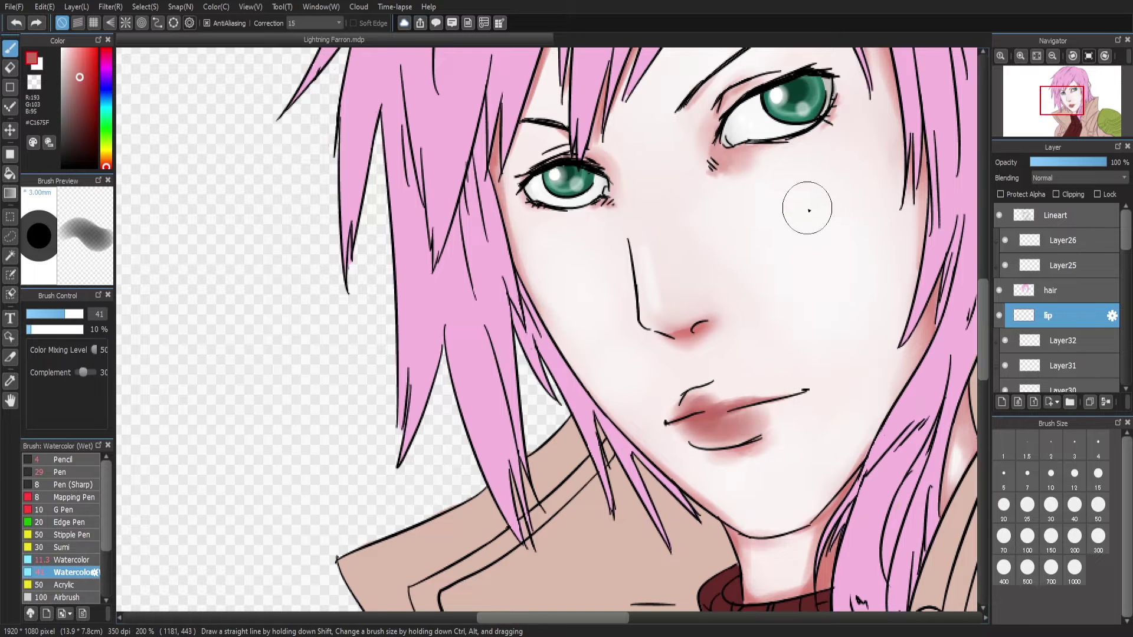
key(ctrl+minus)
key(ctrl+plus)
mouse_move(776, 417)
mouse_down()
mouse_move(707, 406)
mouse_move(717, 386)
mouse_move(722, 397)
mouse_move(757, 392)
mouse_move(688, 425)
mouse_move(754, 402)
mouse_move(742, 420)
mouse_move(731, 385)
mouse_move(738, 418)
mouse_move(784, 404)
mouse_move(693, 422)
mouse_up()
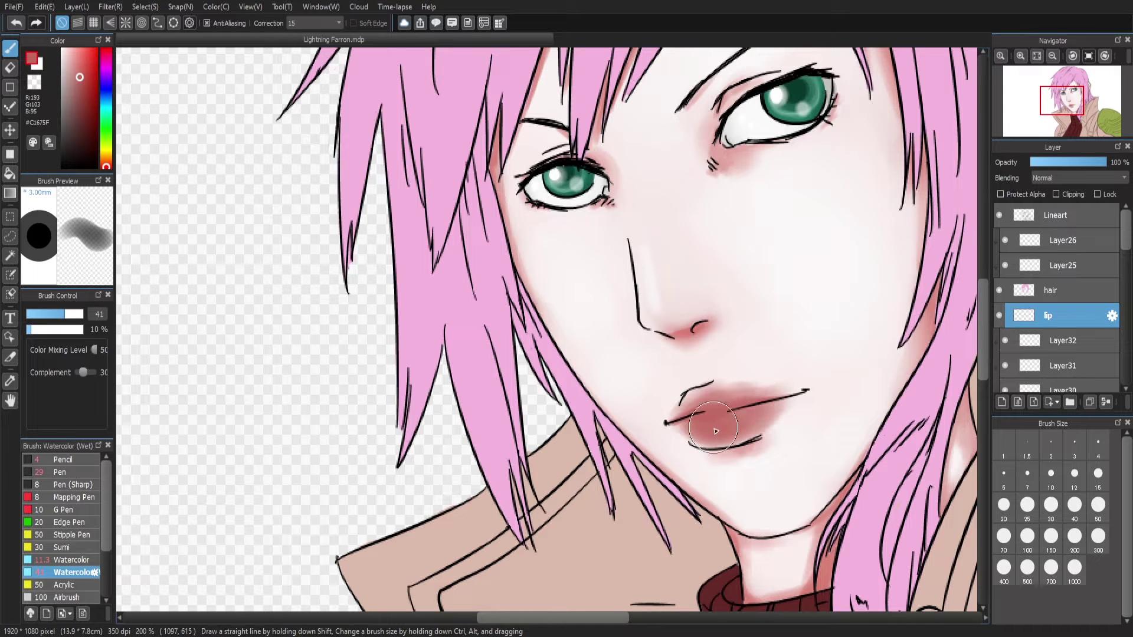
Add a clipped layer above the lip layer and paint a #E9B0AA highlight on the lower lip with Watercolor at size 26
click(1002, 402)
click(1056, 194)
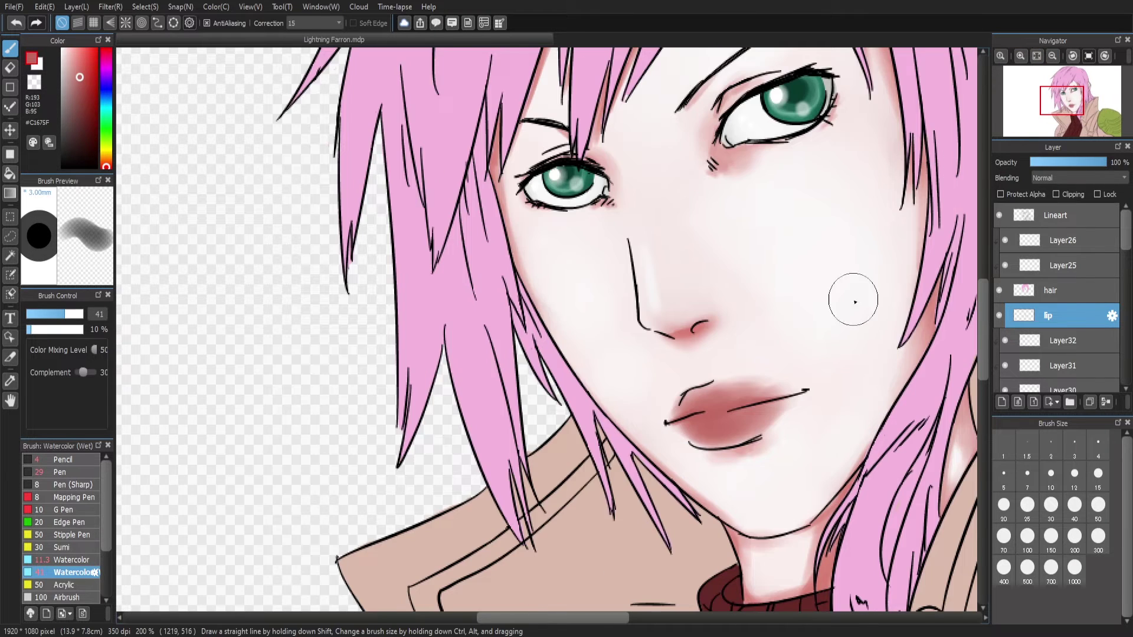
alt+click(759, 407)
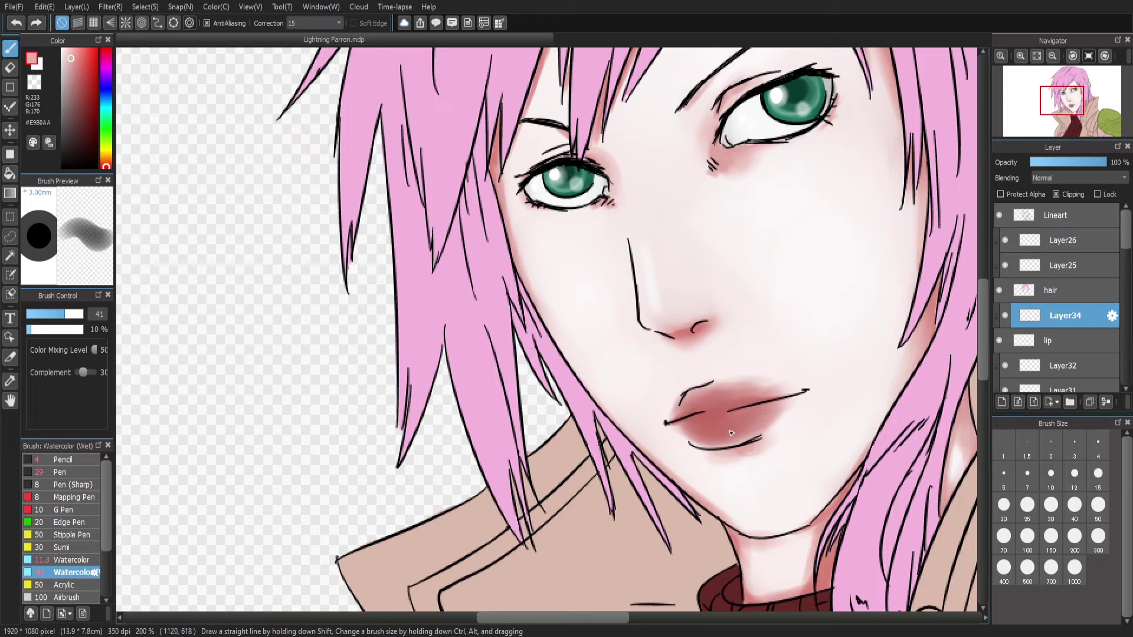
key(b)
drag(730, 433, 702, 434)
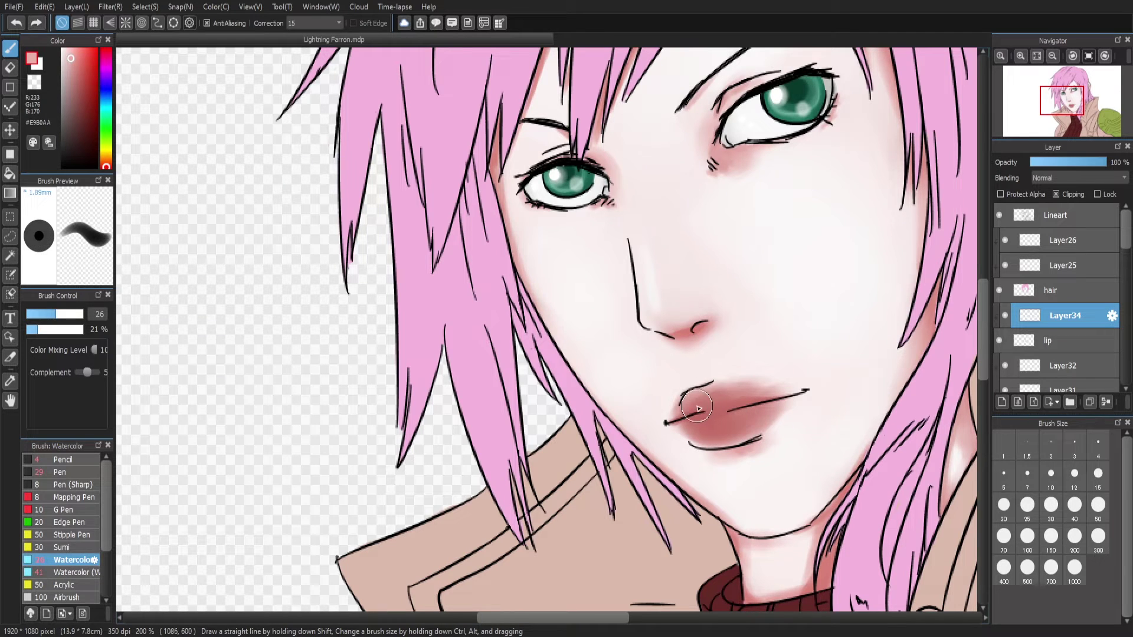
Blend the highlight on Layer34 and the colour on the lip layer with the Smudge brush at size 37
key(b)
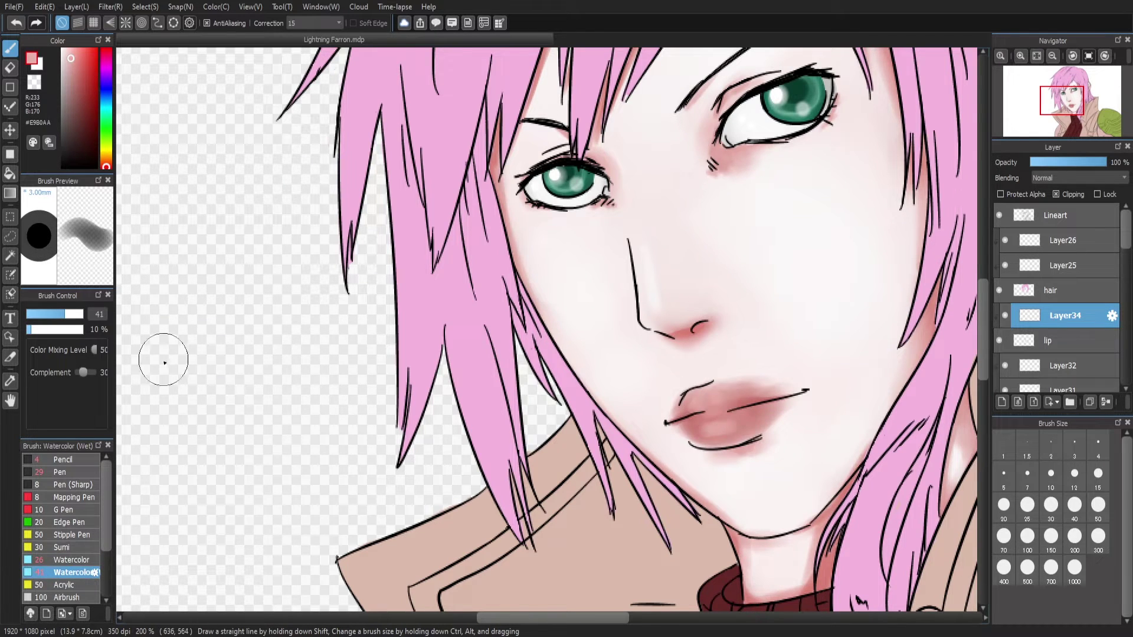
key(s)
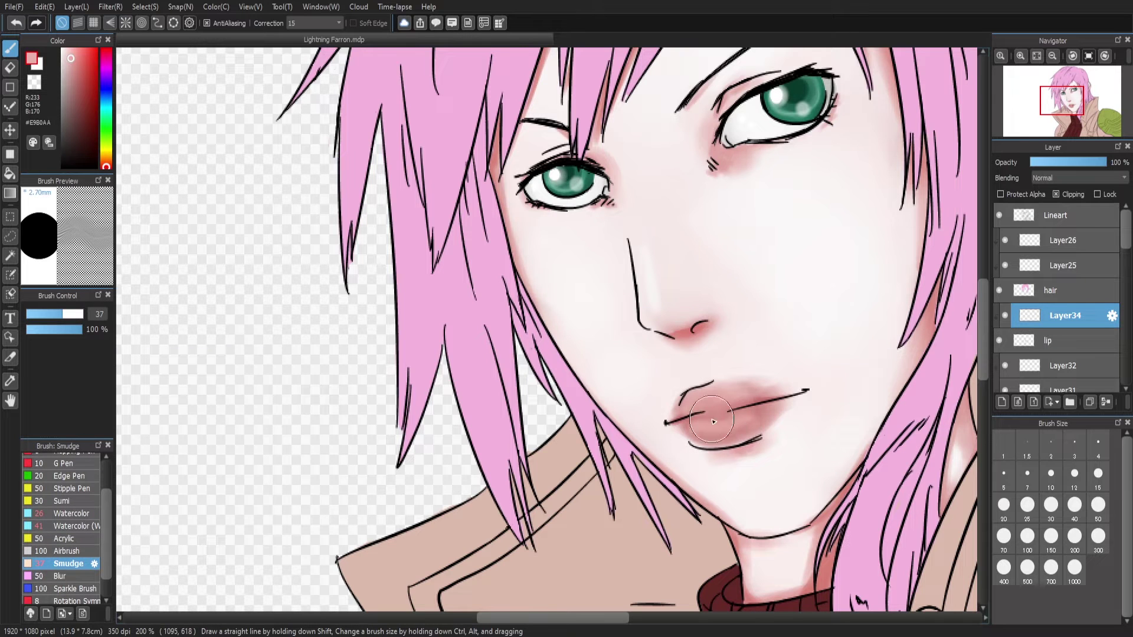
scroll(780, 418, down, 5)
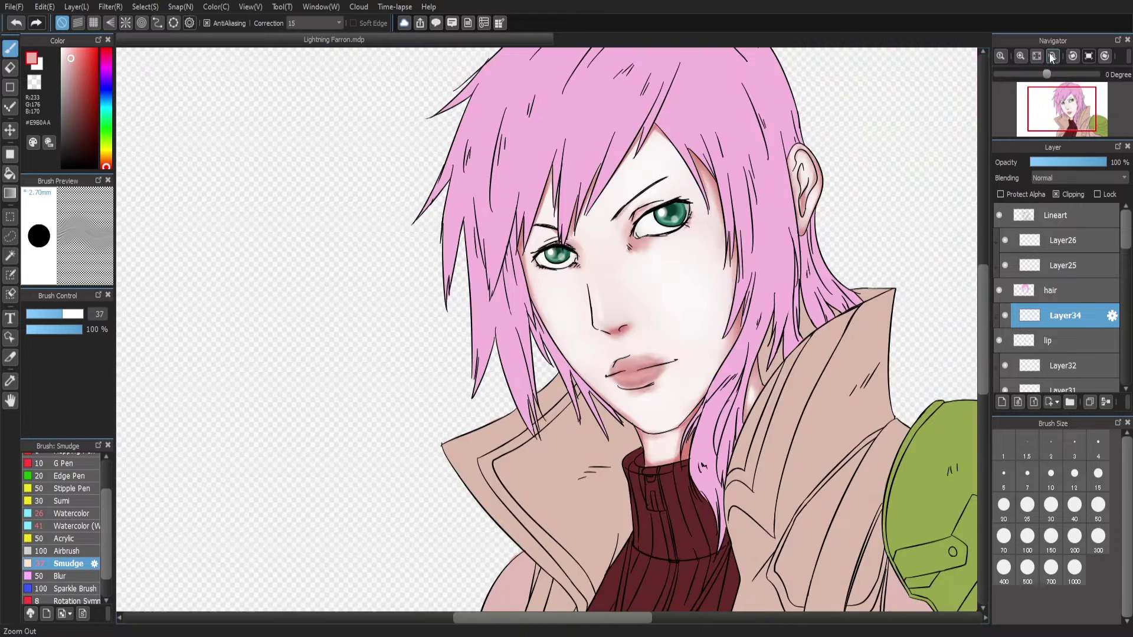
scroll(779, 378, up, 5)
ctrl+click(662, 400)
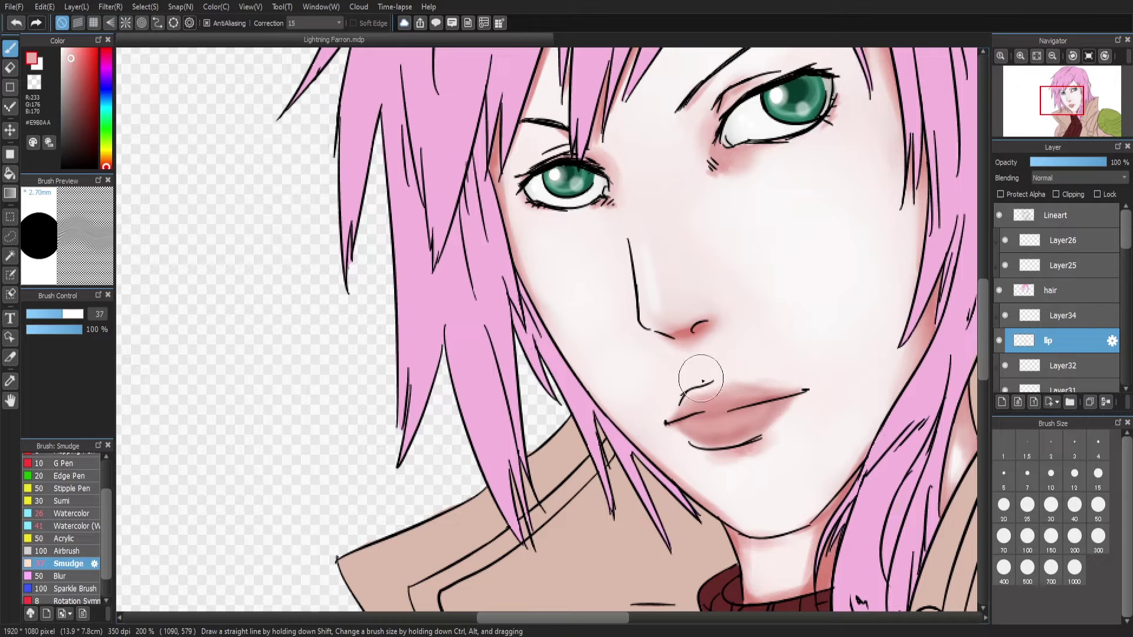
scroll(737, 452, down, 4)
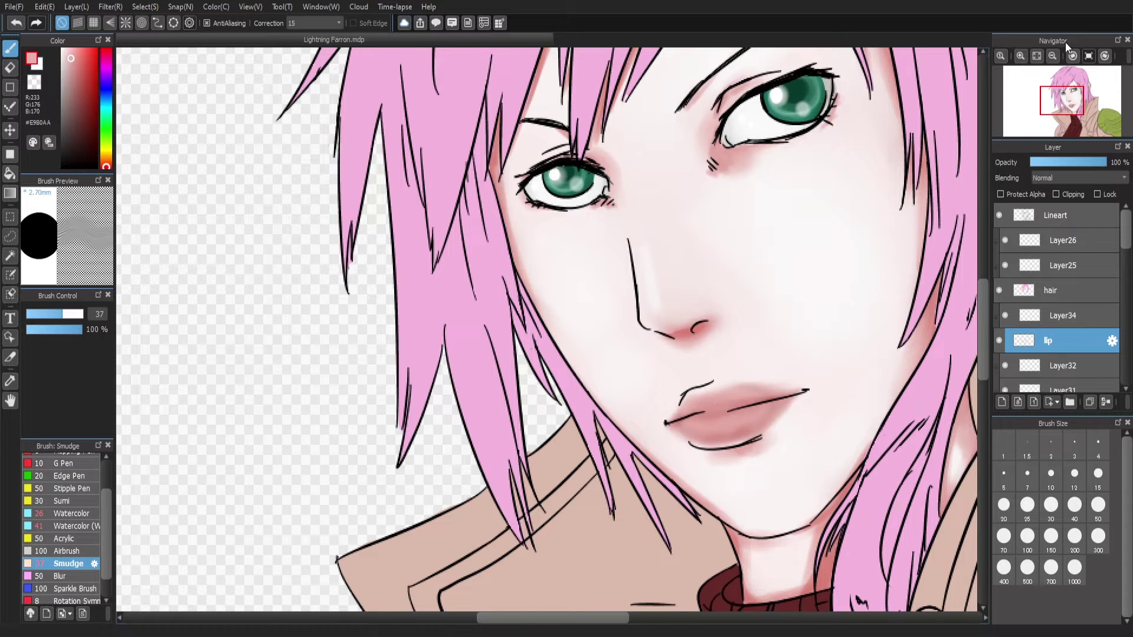
scroll(893, 344, up, 4)
Redraw the lip outlines on the Lineart layer with the black Pencil at size 4 and erase the old lines at size 16
click(1056, 214)
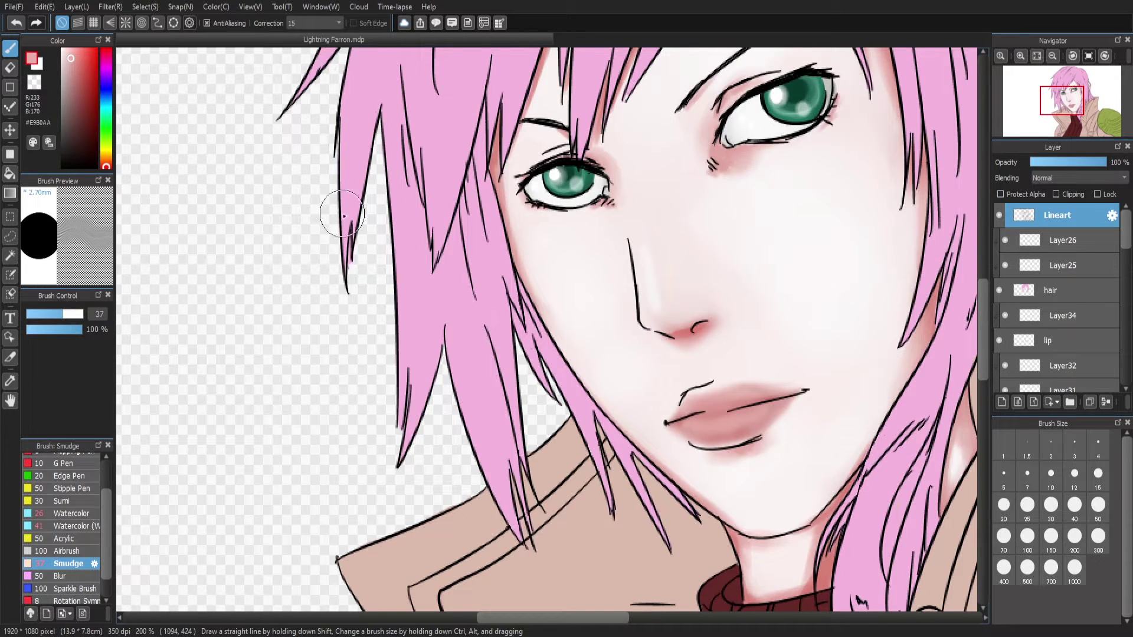
scroll(64, 501, up, 2)
click(64, 459)
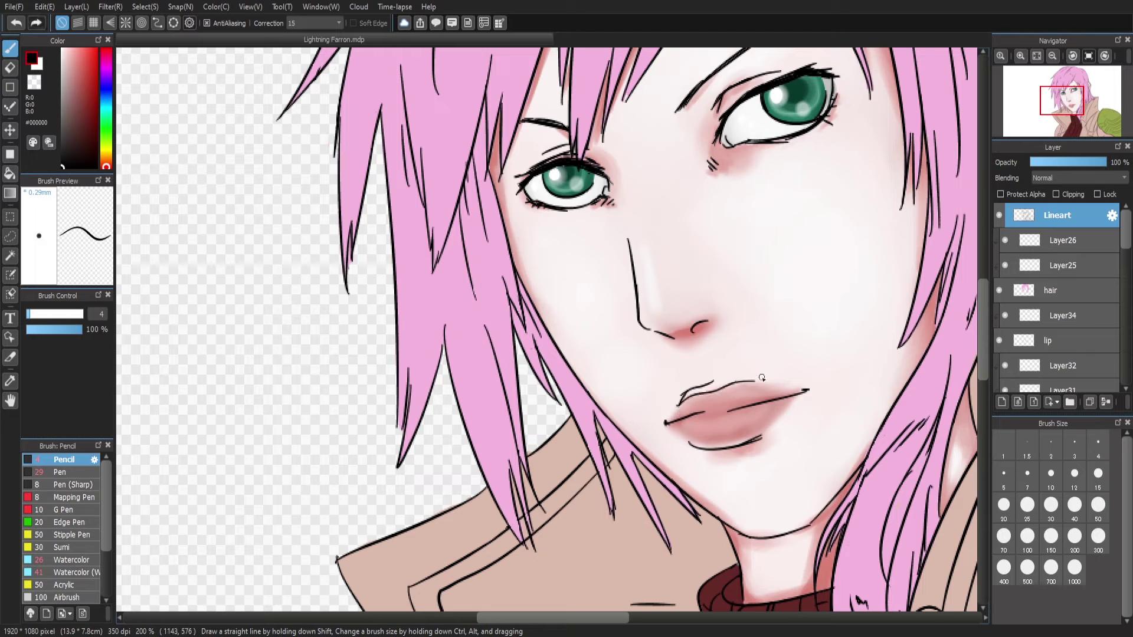
key(e)
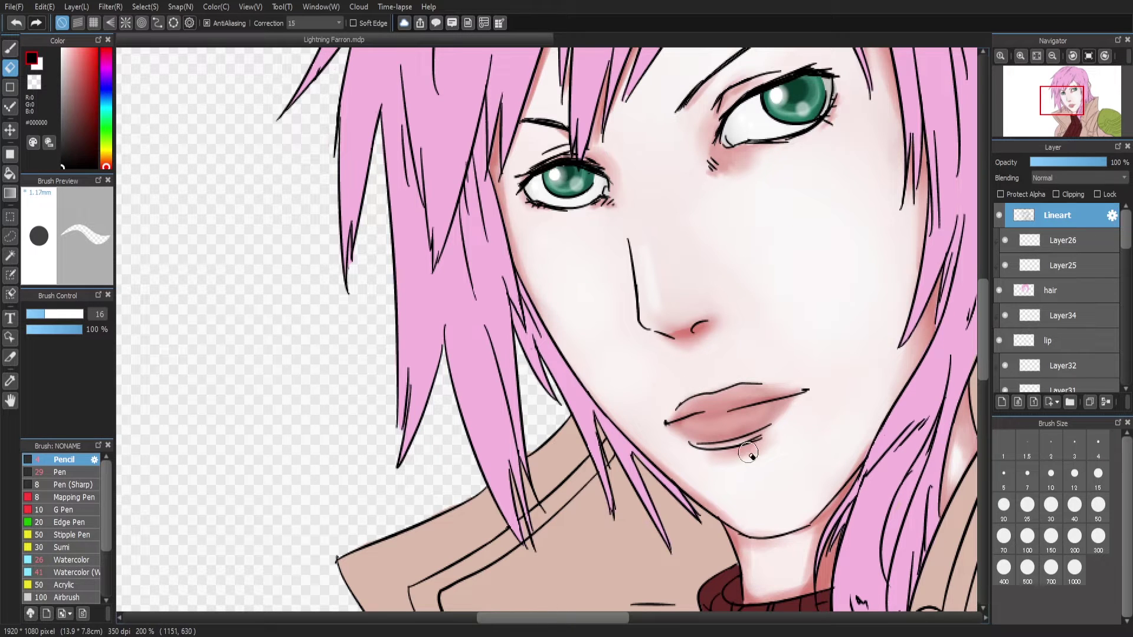
scroll(1056, 295, down, 5)
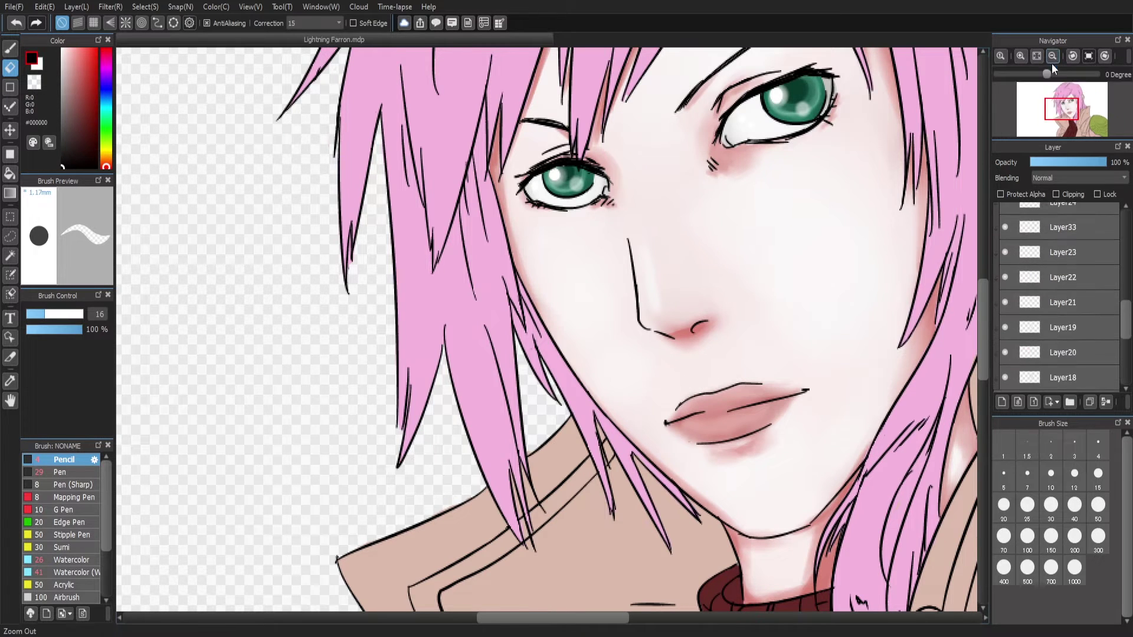
Soften the shading under the lower lip on Layer33 in #F9F0EF with Watercolor (Wet) at size 41 and 10% opacity
scroll(1013, 98, down, 3)
scroll(1013, 97, up, 3)
scroll(1013, 97, down, 4)
scroll(1013, 98, up, 3)
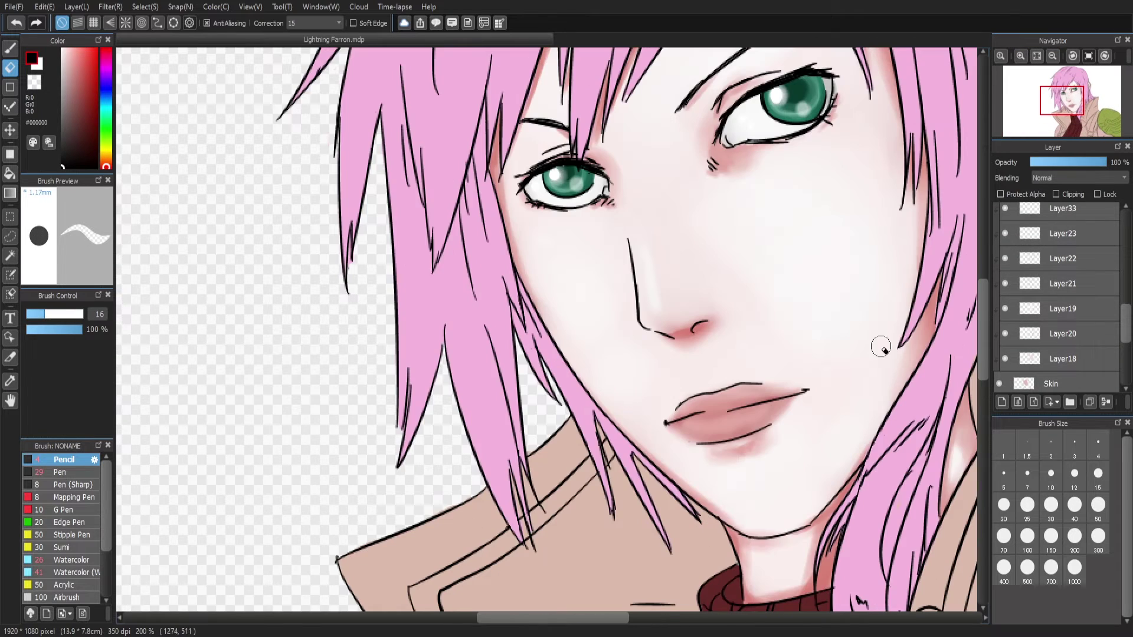
alt+click(879, 344)
scroll(1056, 283, down, 1)
click(1062, 337)
click(11, 50)
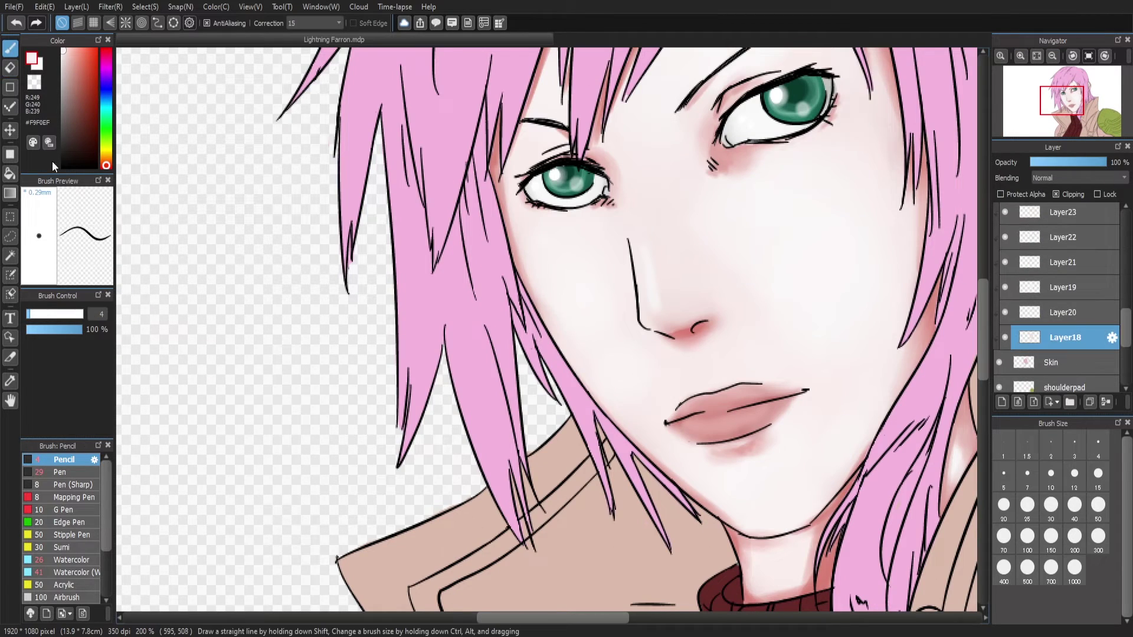
scroll(108, 503, down, 2)
click(71, 513)
ctrl+click(756, 454)
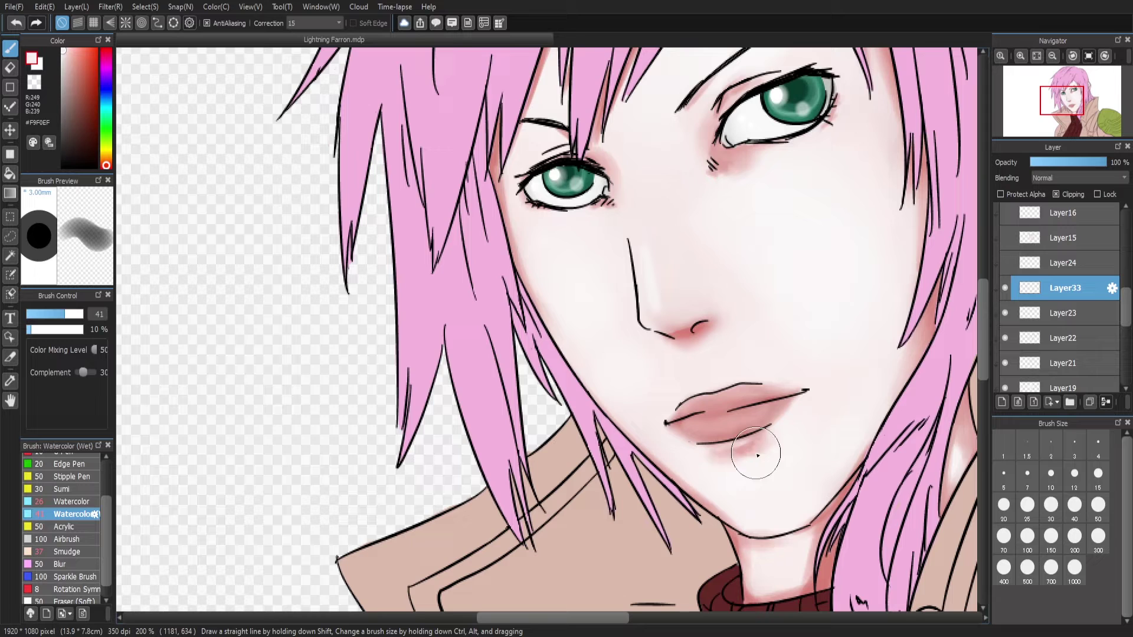
Paint the shadow below the lower lip on Layer33 in #D9837A with Watercolor at size 26 and 21% opacity
alt+click(829, 406)
click(70, 502)
drag(702, 448, 773, 416)
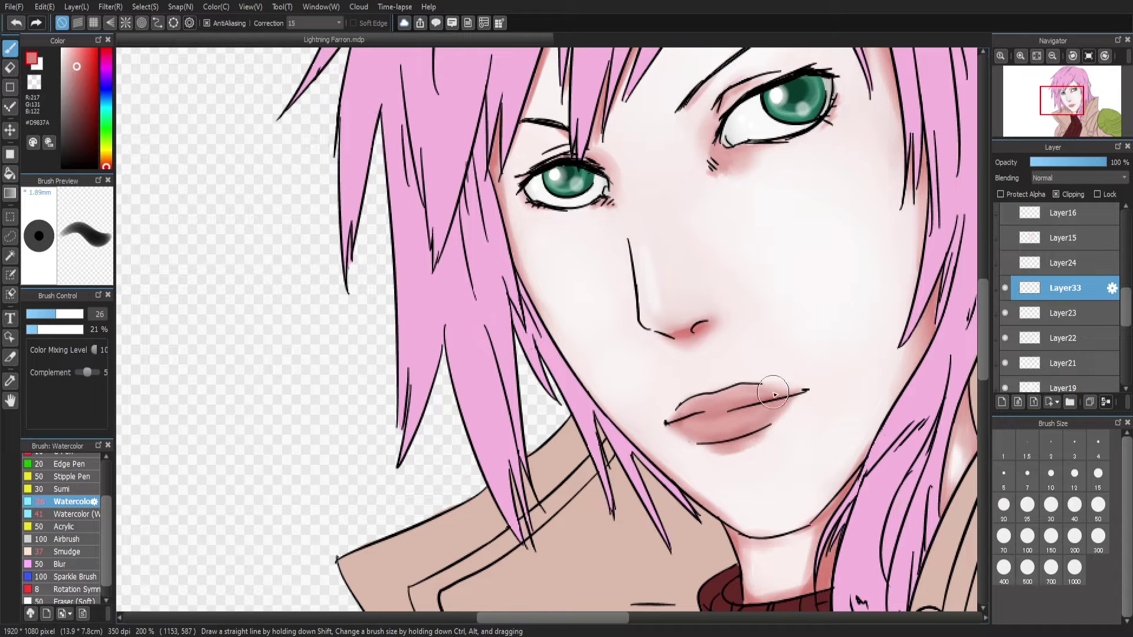
scroll(65, 519, up, 3)
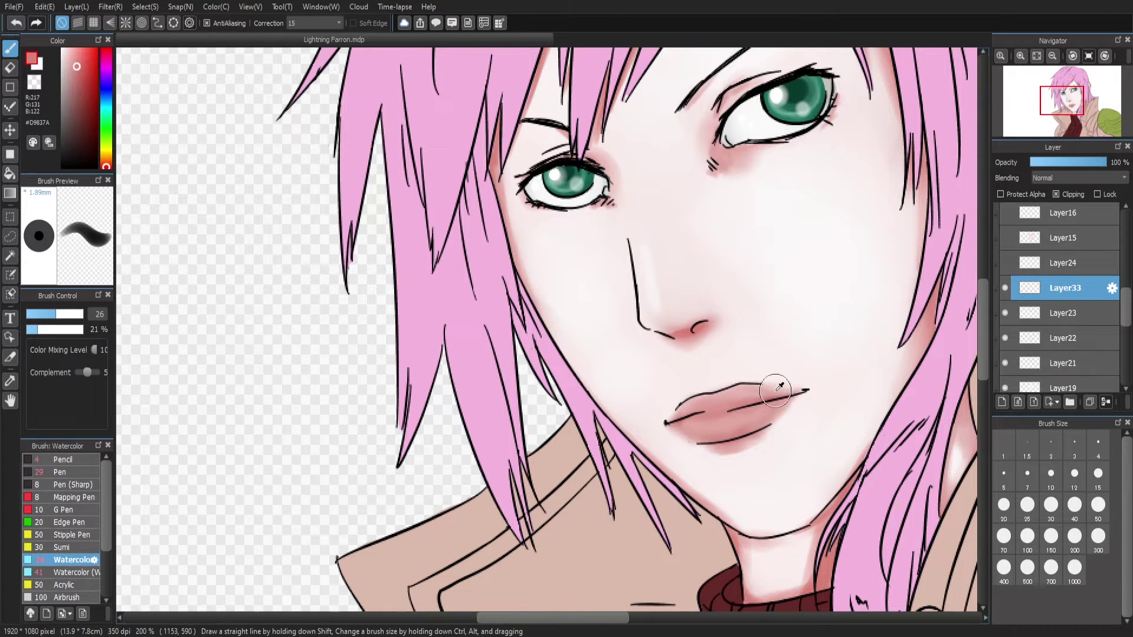
Add a lip mk2 layer below the lip layer, hide the old lip layer, and fill both lips in #F18177 with the Pen at size 22
alt+click(771, 384)
click(76, 472)
drag(1126, 304, 1128, 252)
scroll(1056, 295, up, 3)
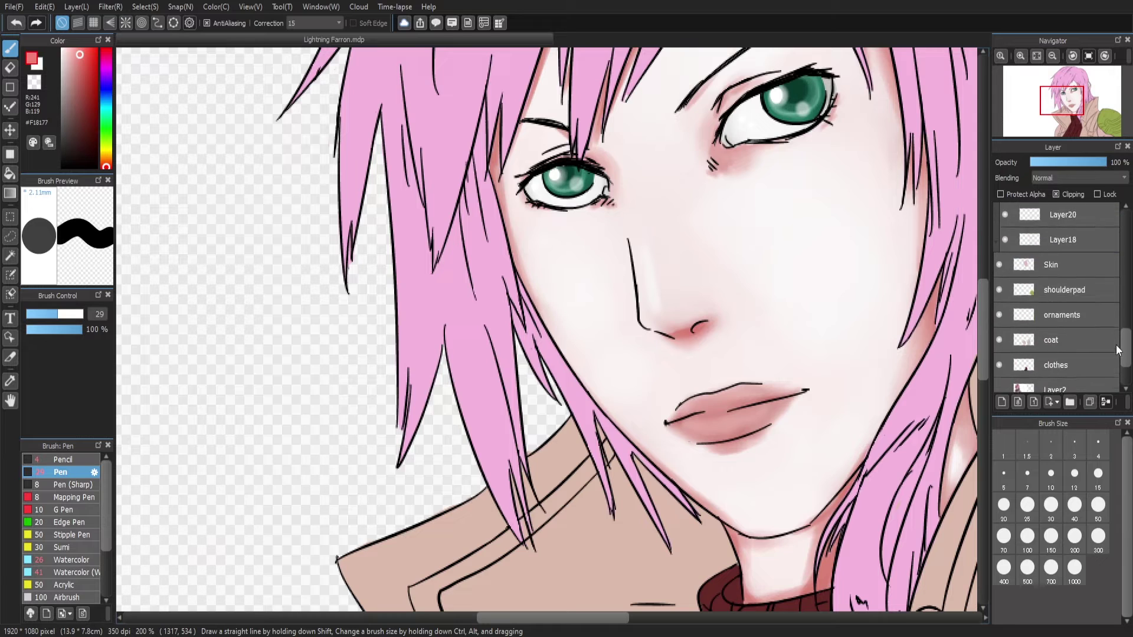
click(1056, 291)
click(51, 314)
click(1001, 402)
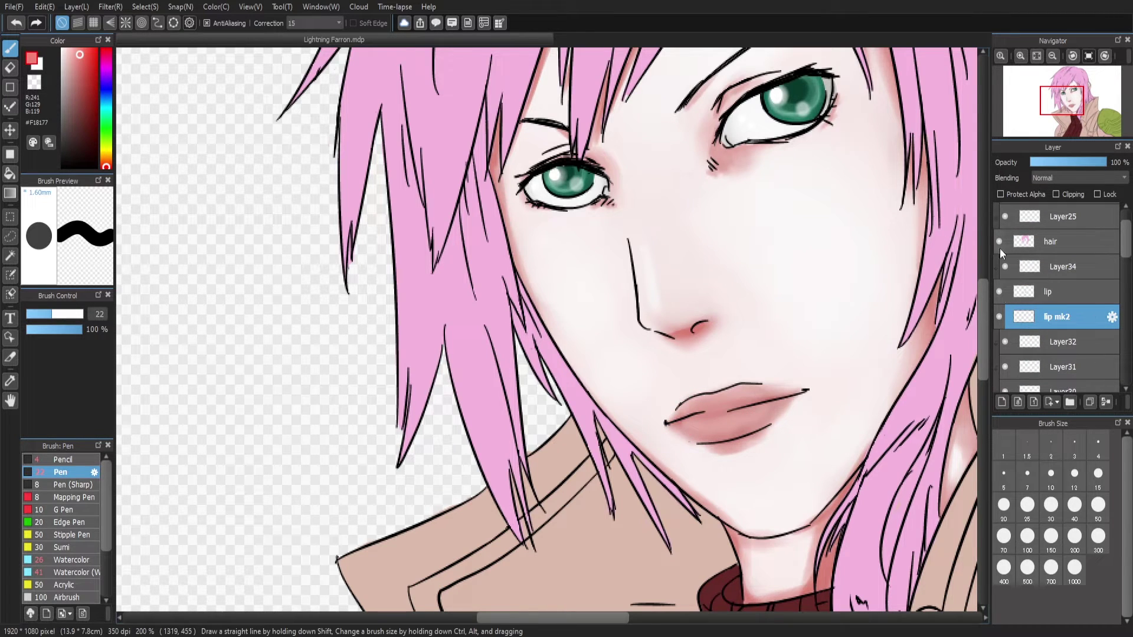
click(999, 292)
mouse_move(678, 413)
mouse_down()
mouse_move(726, 434)
mouse_move(743, 401)
mouse_move(701, 427)
mouse_up()
Clean up the edges of the lip fill on lip mk2 with the Pencil at size 4 and the Pen at size 8.8
key(Up)
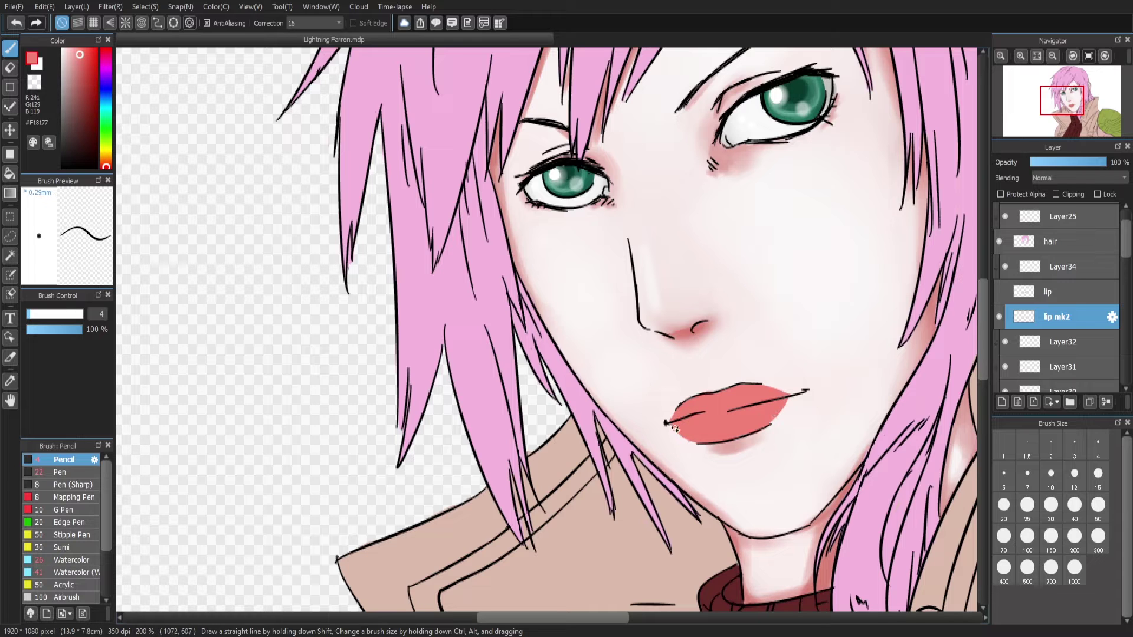
scroll(999, 305, down, 5)
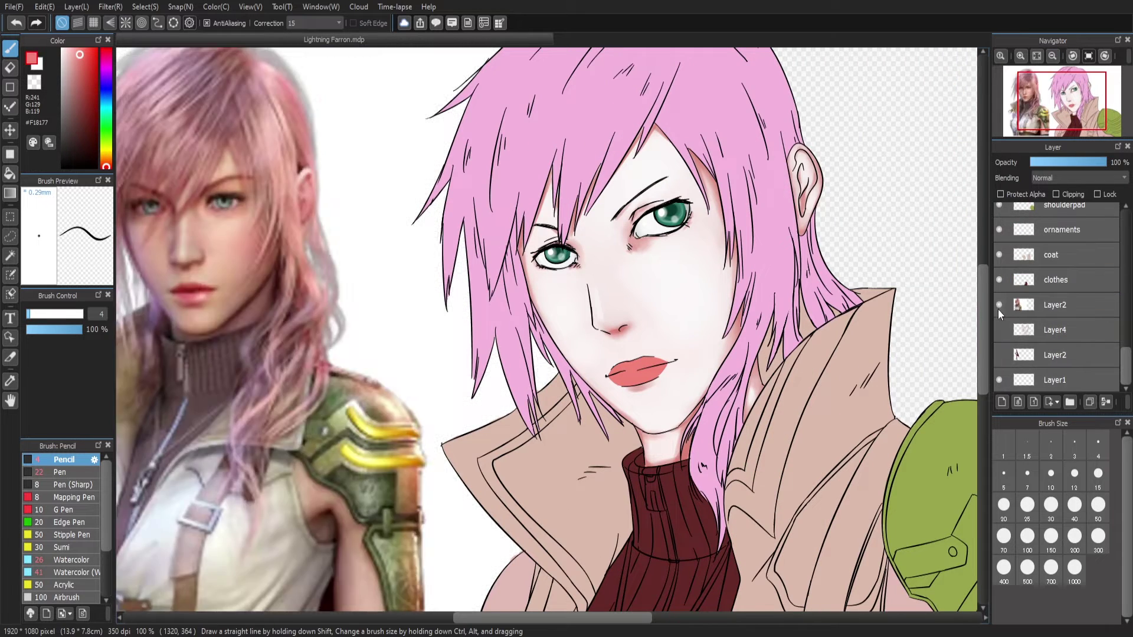
click(1020, 55)
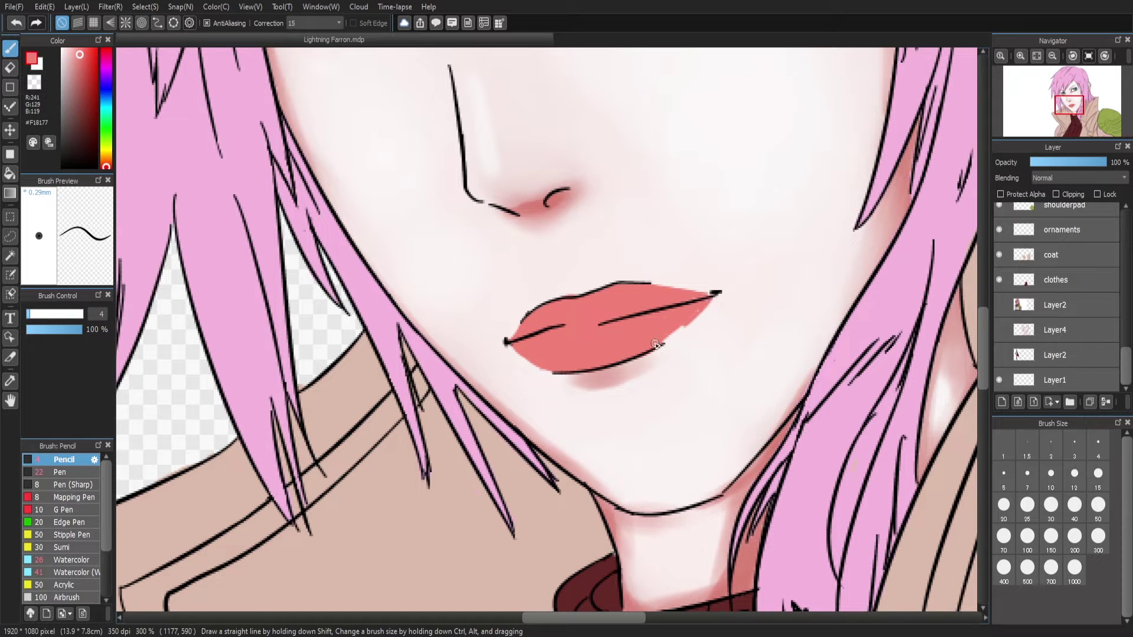
key(b)
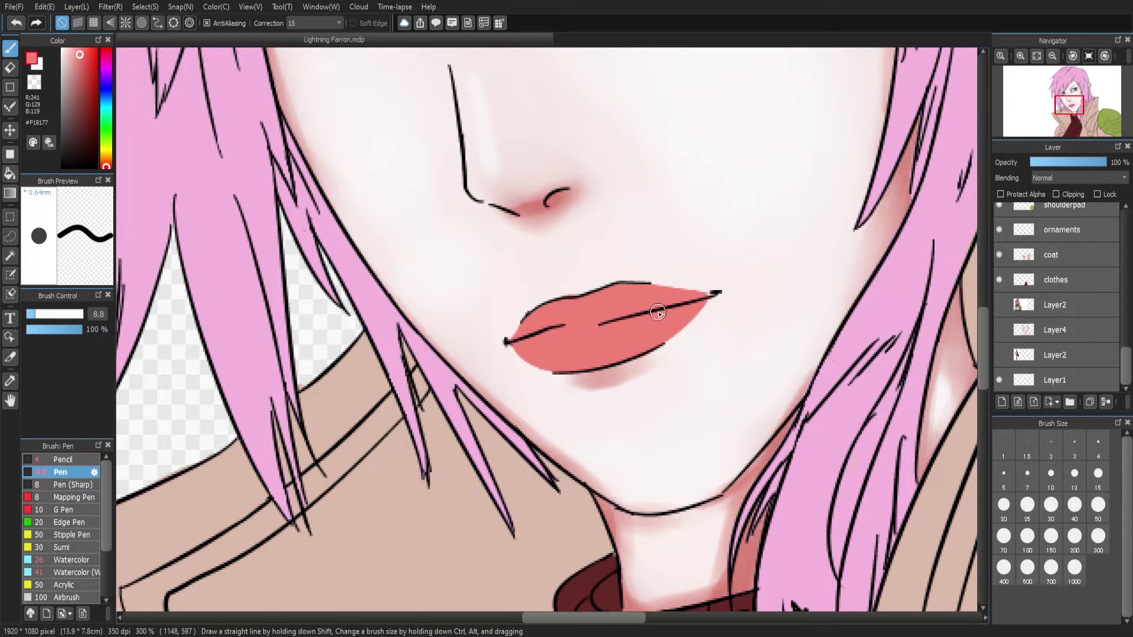
Add a clipped layer above lip mk2 and shade the lips in #D54D40 and #F18177 with Watercolor at sizes 8.8 and 27
click(1051, 56)
ctrl+click(567, 306)
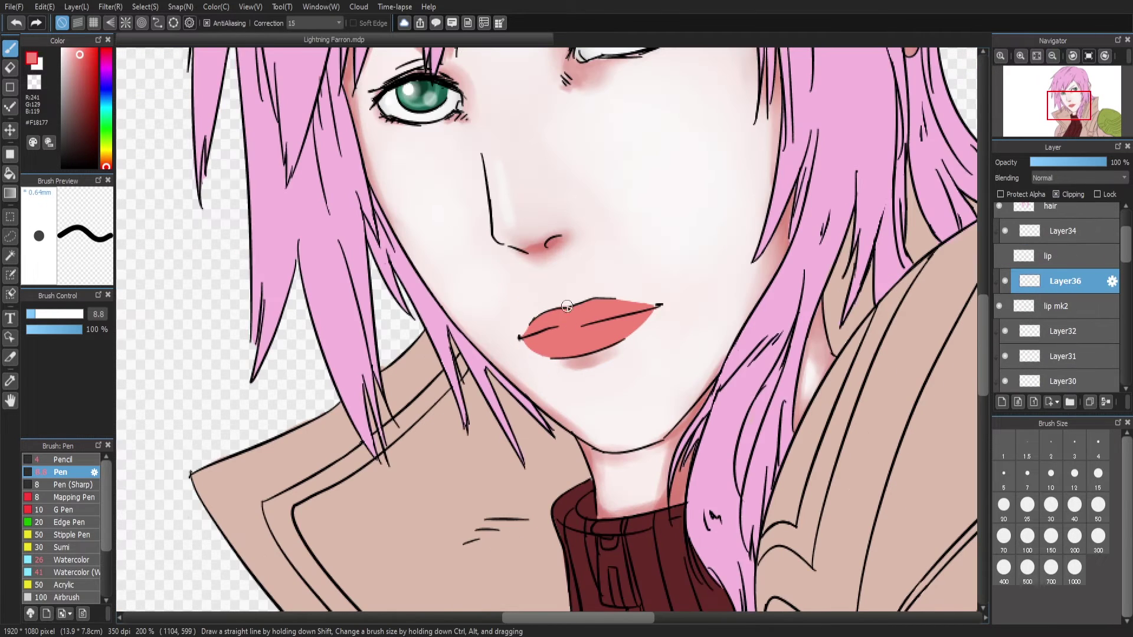
click(86, 68)
scroll(107, 521, down, 3)
drag(534, 333, 575, 327)
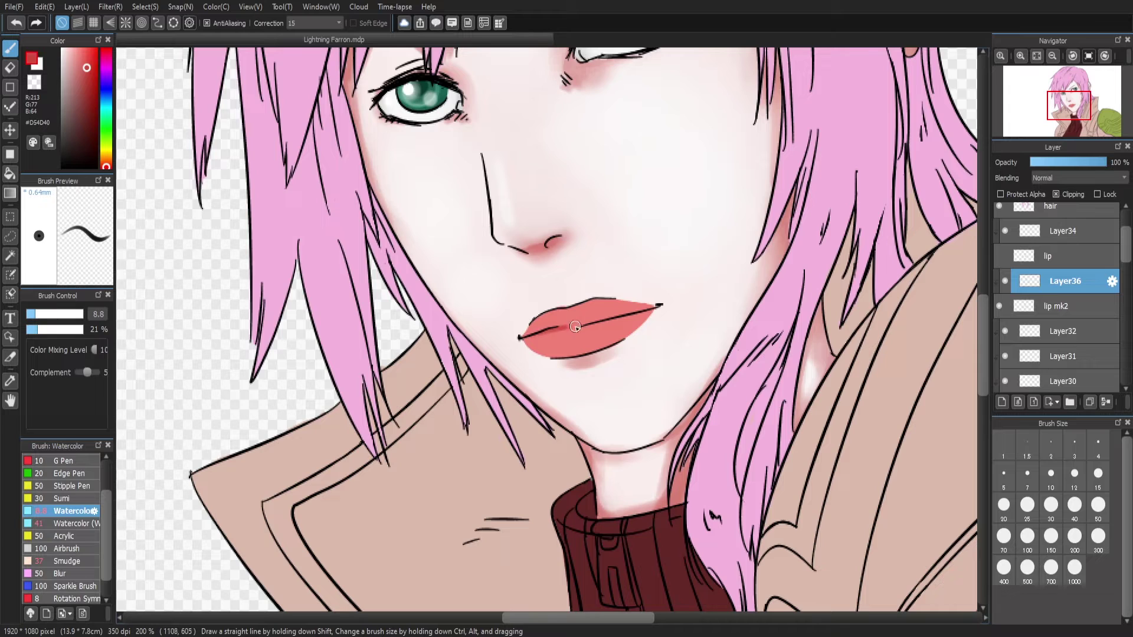
drag(551, 288, 648, 305)
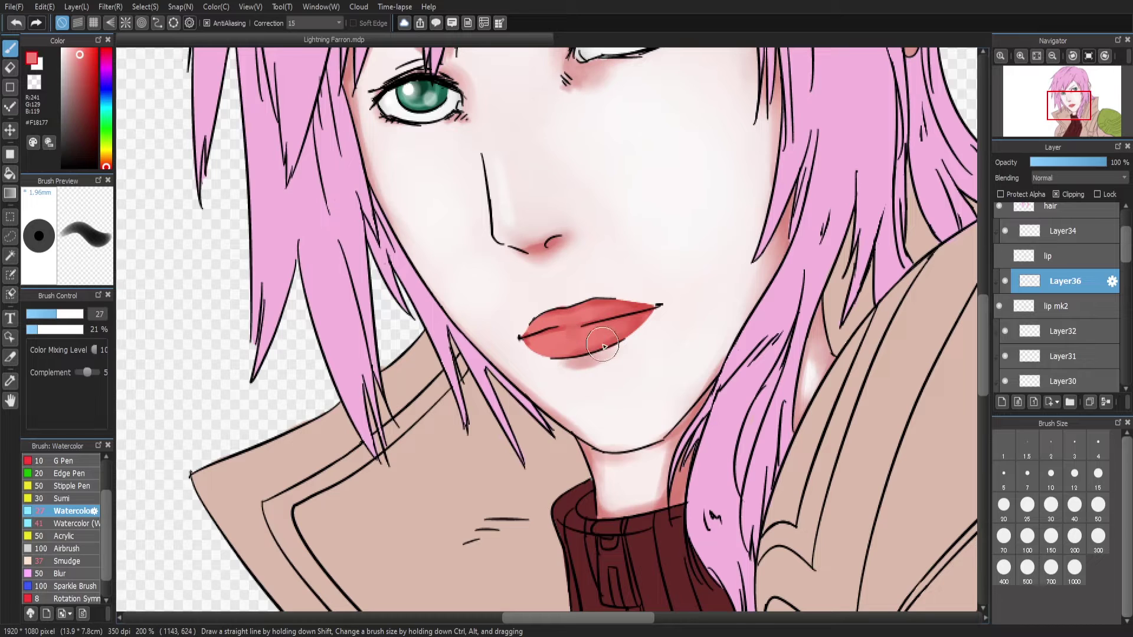
Paint #FFA69E highlights on the lips on Layer36 with Watercolor at size 15 and blend them with Smudge at size 37
alt+click(555, 332)
drag(556, 332, 548, 323)
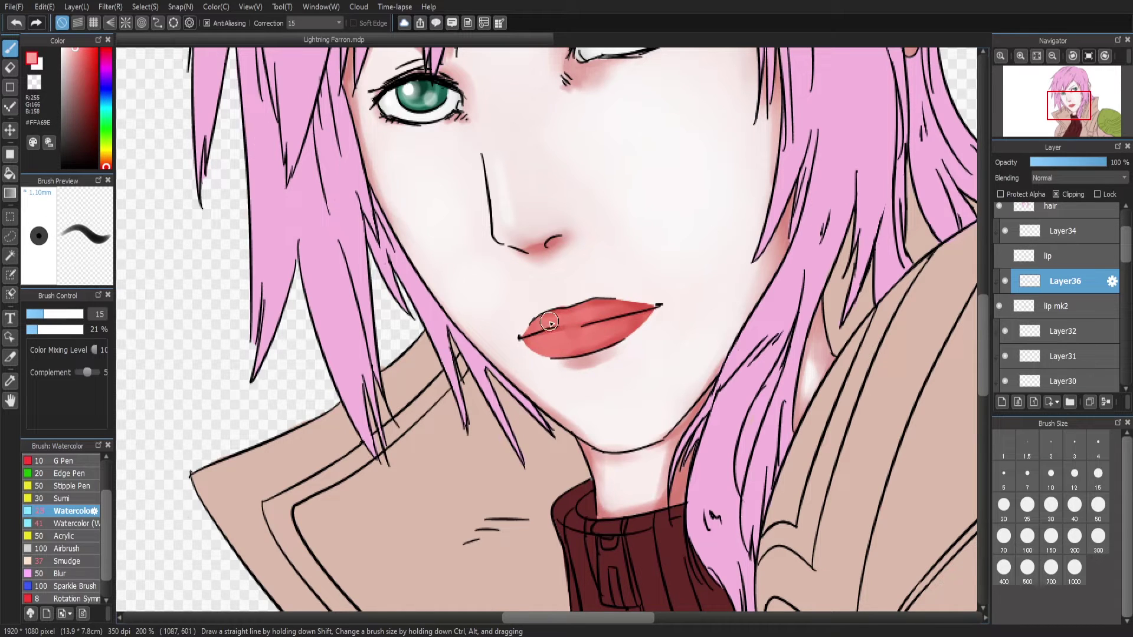
key(s)
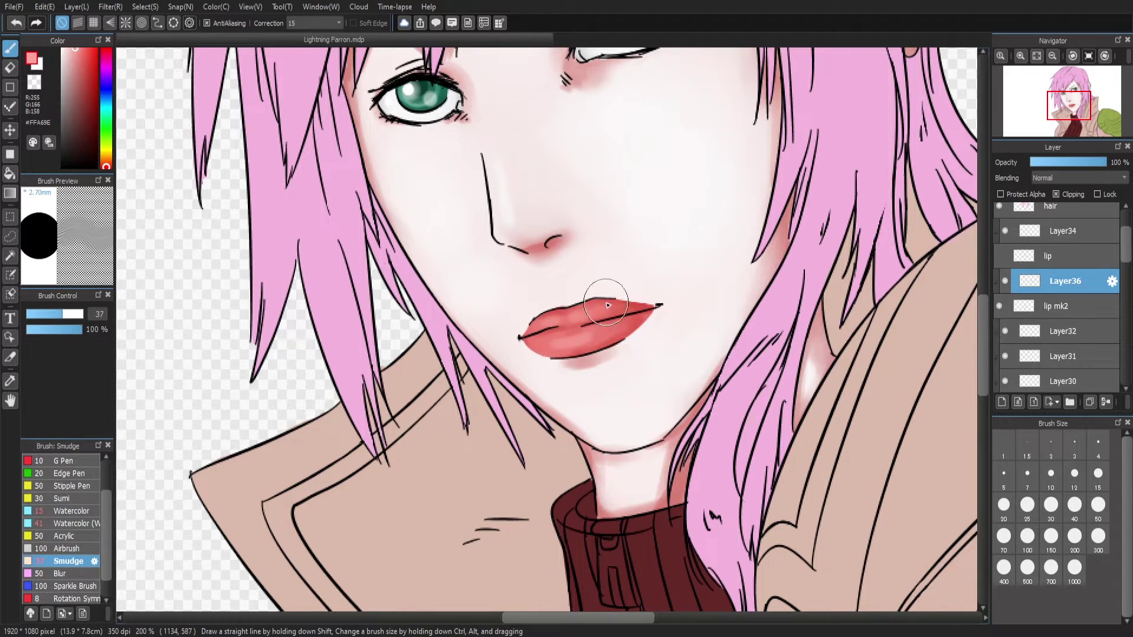
scroll(599, 346, down, 4)
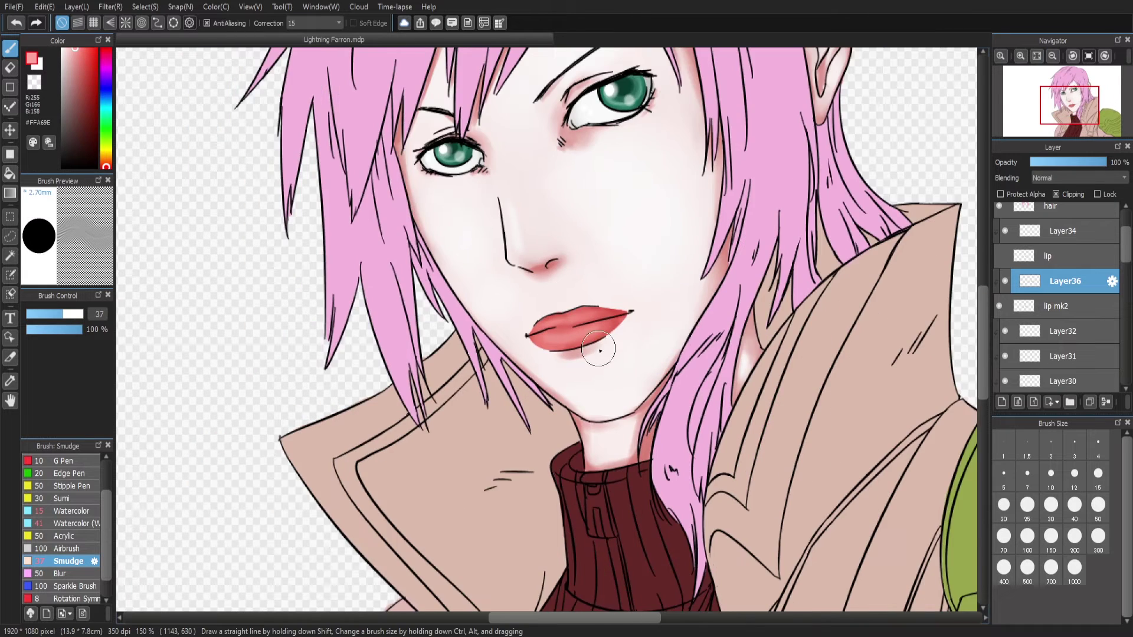
Try painting glossy #FFE5E3 highlights on the upper and lower lips directly on the lip mk2 layer
scroll(433, 419, up, 8)
key(ctrl+Down)
key(e)
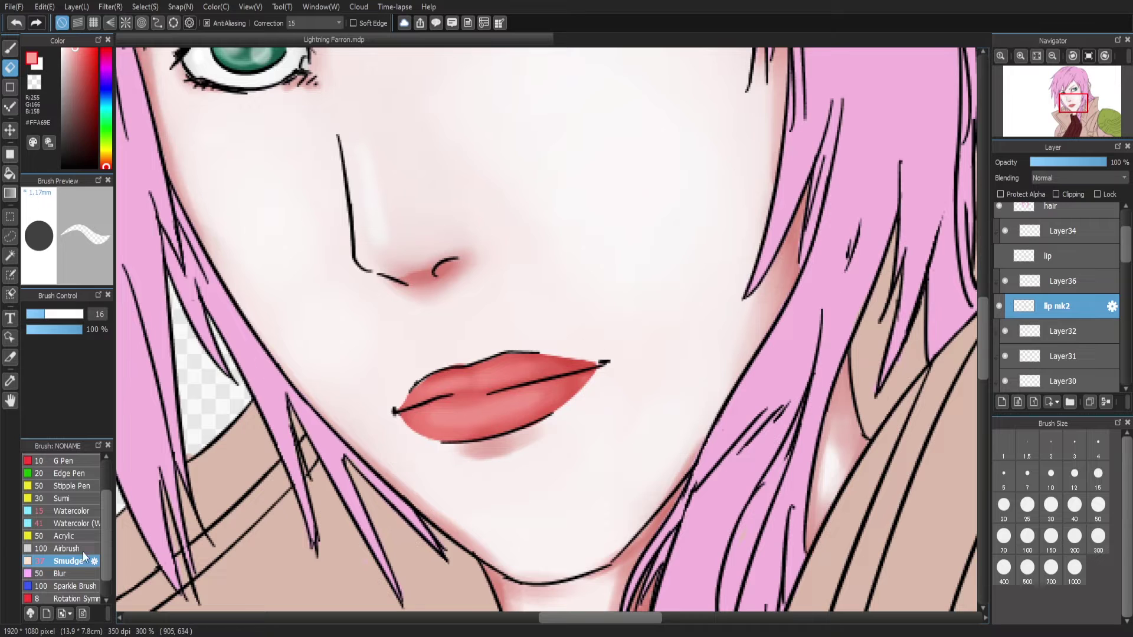
alt+click(469, 341)
key(w)
click(437, 388)
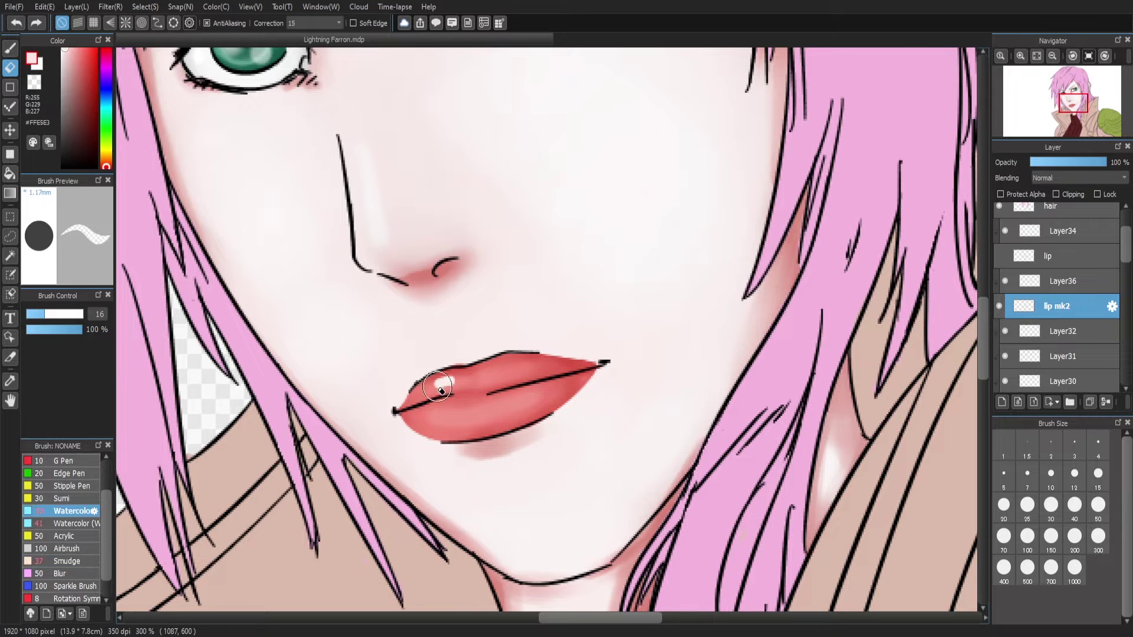
drag(470, 422, 446, 419)
Try softening the glossy highlights with the Eraser at size 21 and 27% opacity, and undo both the softening and the highlights
click(70, 523)
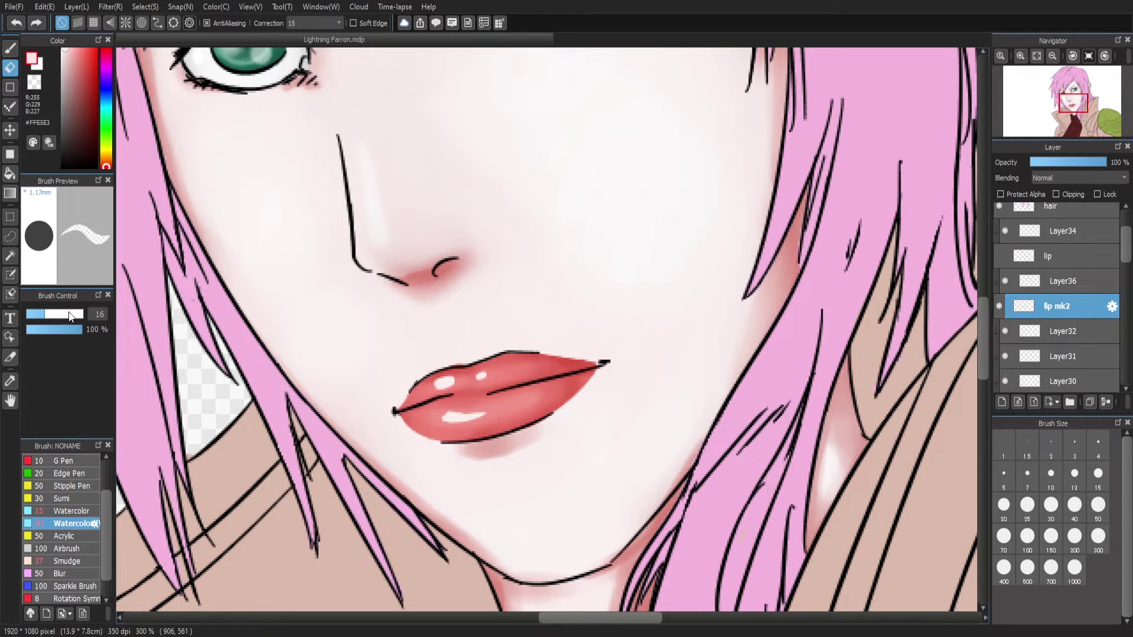
drag(70, 317, 77, 317)
click(41, 329)
drag(430, 410, 468, 430)
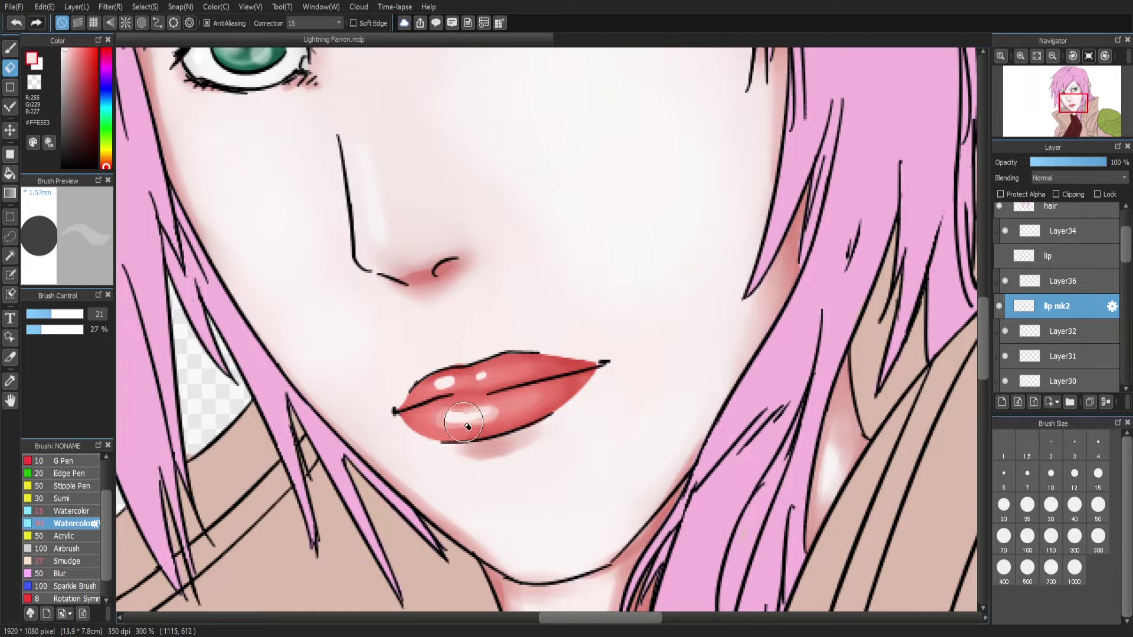
key(ctrl+z)
scroll(69, 530, down, 1)
click(70, 501)
key(ctrl+z)
Add a clipped layer above Layer36 and paint small #FFE5E3 highlights on the lips with Watercolor at size 8.3
key(b)
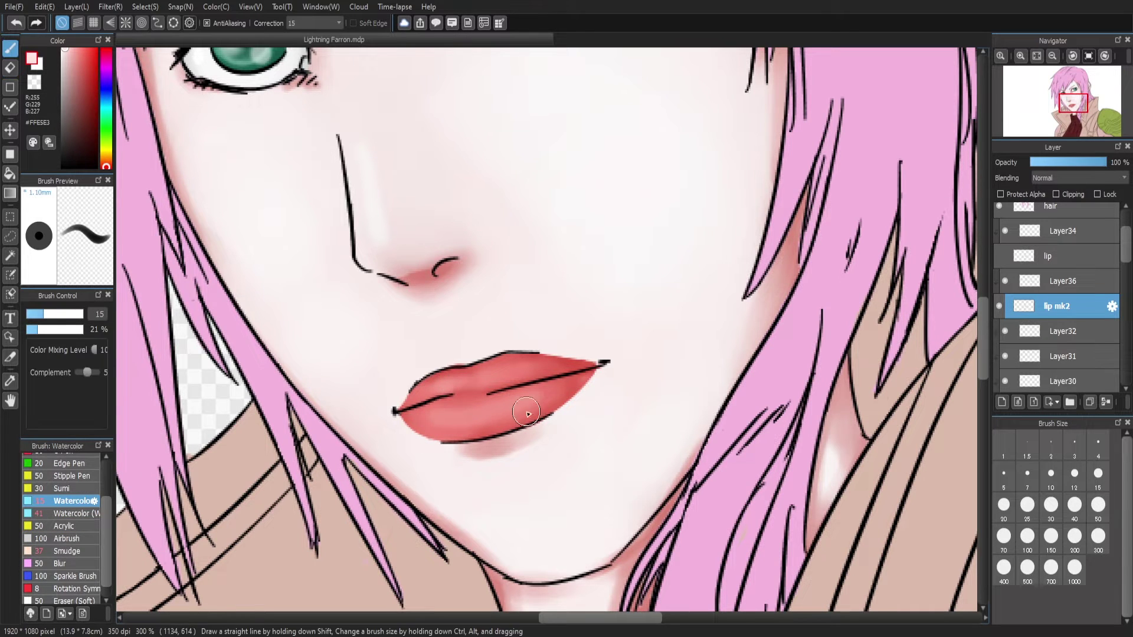
click(1062, 281)
click(1001, 402)
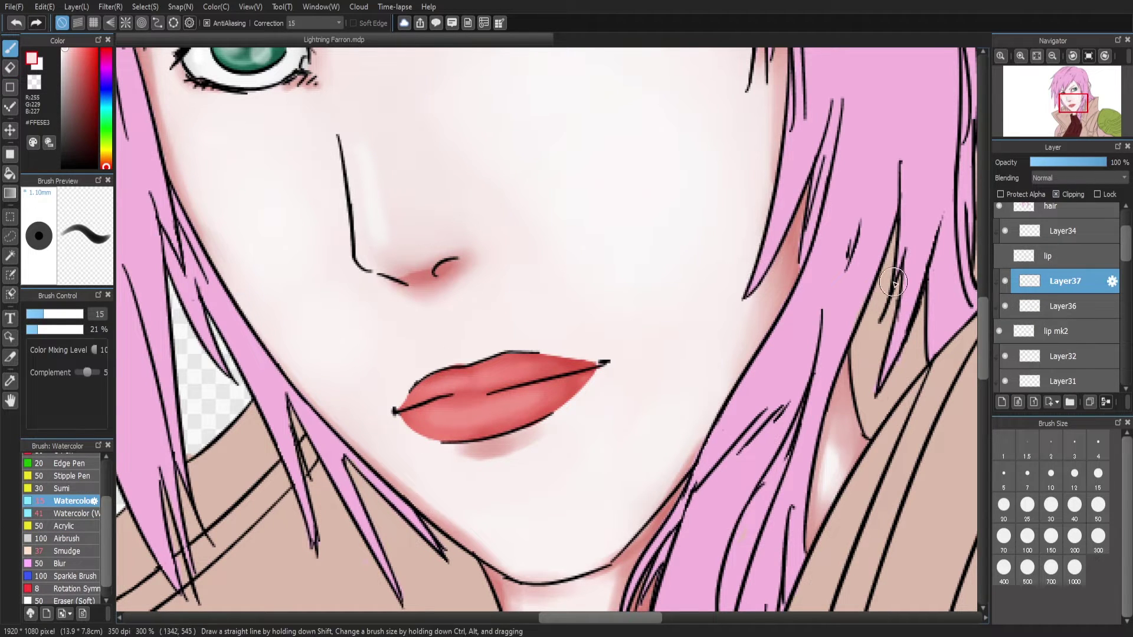
drag(472, 383, 450, 384)
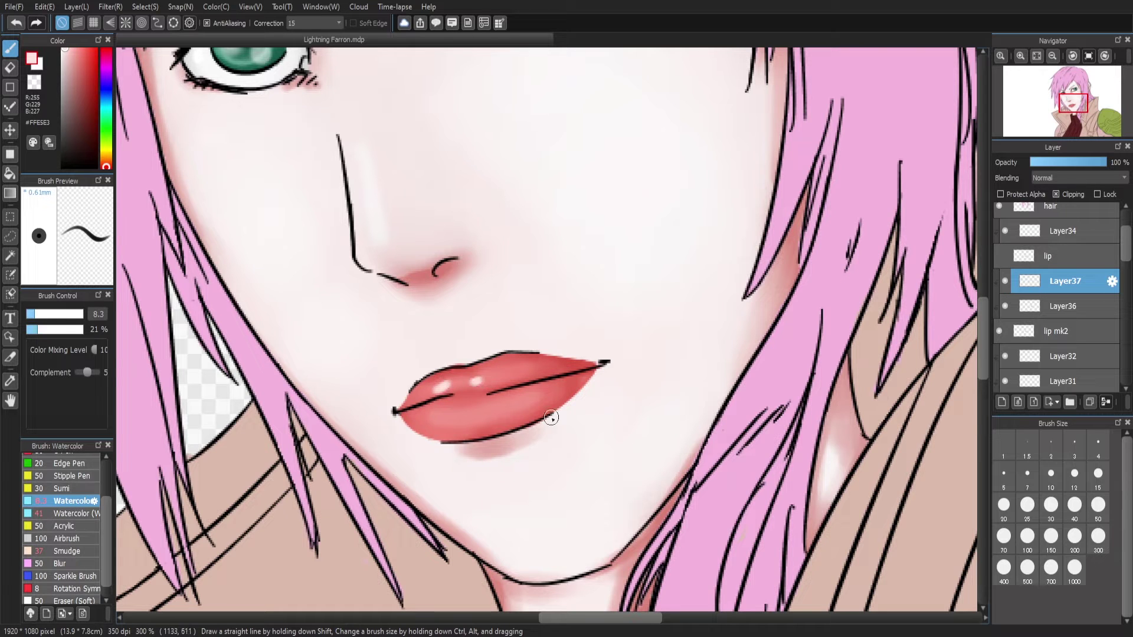
Soften and spread the lip highlights on Layer37 with Watercolor (Wet) at sizes 41 and 17
click(74, 513)
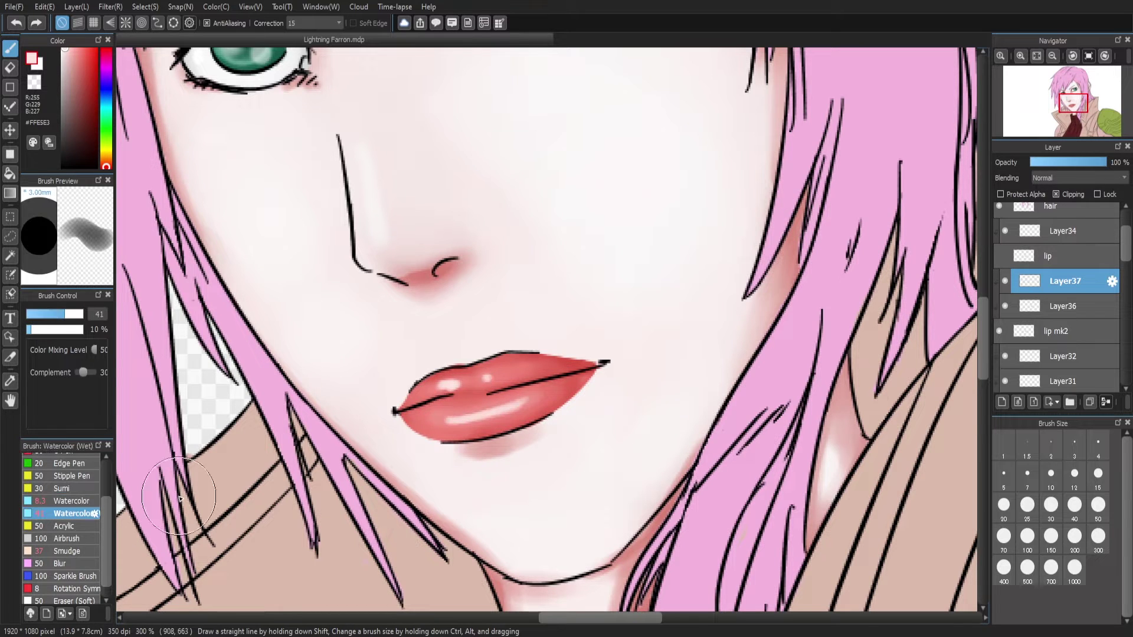
mouse_move(460, 407)
mouse_down()
mouse_move(556, 413)
mouse_move(449, 407)
mouse_up()
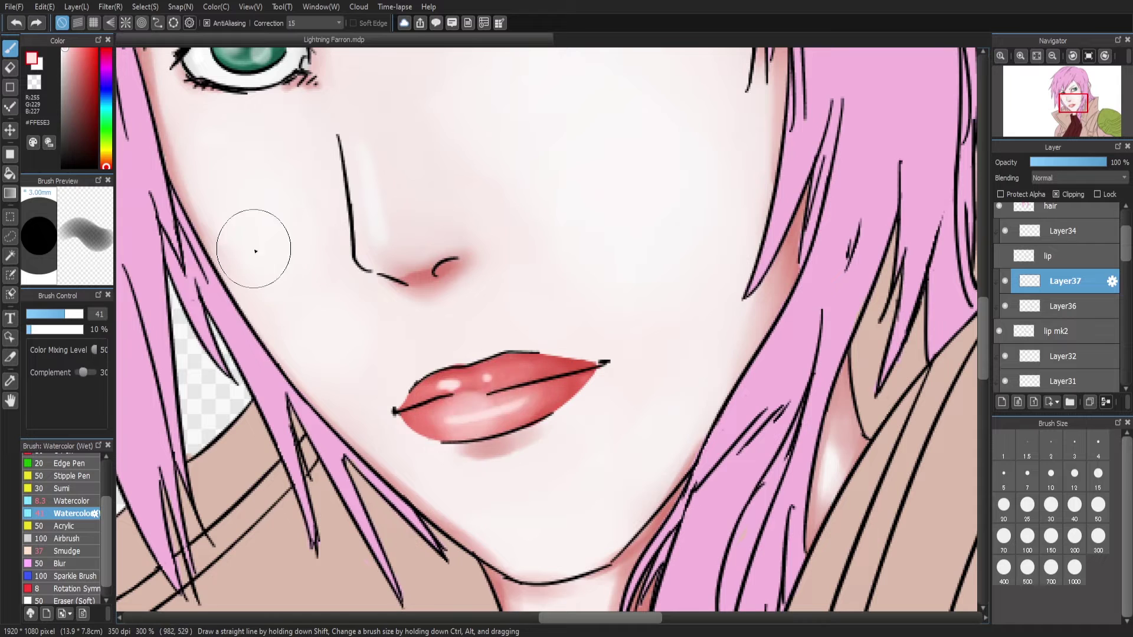
drag(253, 245, 236, 246)
mouse_move(448, 413)
mouse_down()
mouse_move(519, 401)
mouse_move(474, 385)
mouse_up()
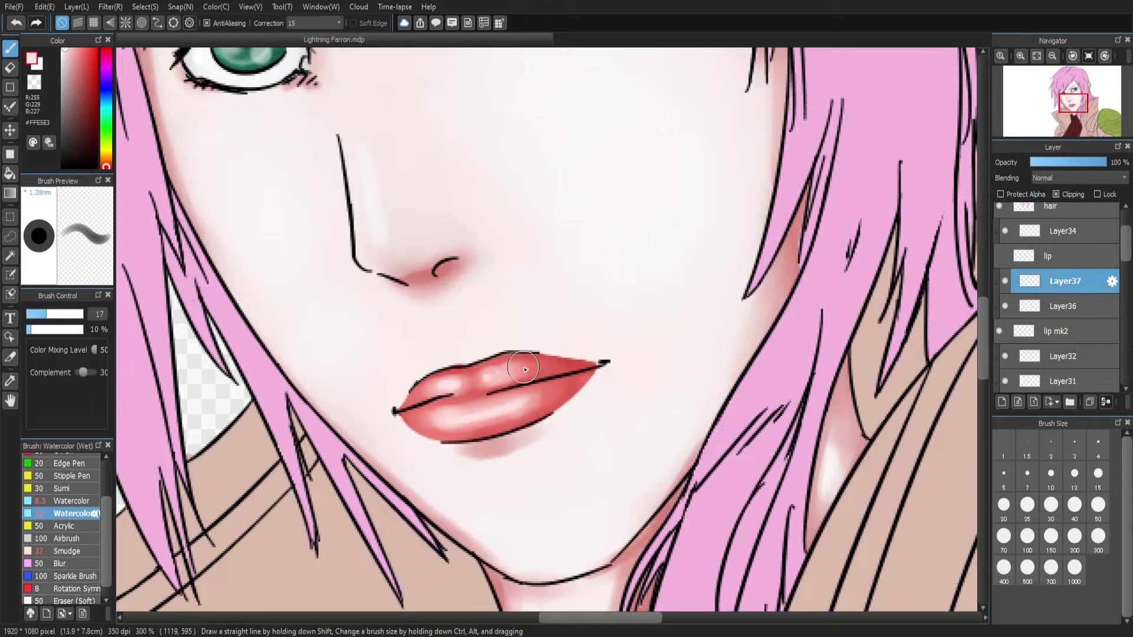
Add a clipped layer above Layer37 and touch up the pale lip highlights on Layer36 with Watercolor at size 8.3
click(1001, 402)
click(1062, 331)
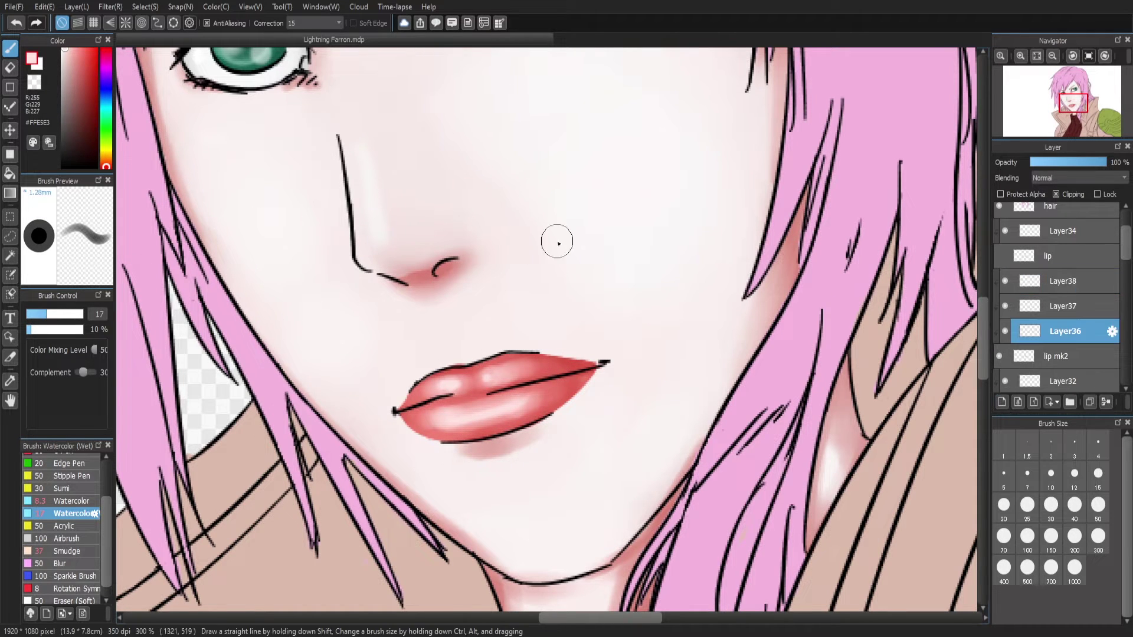
click(74, 501)
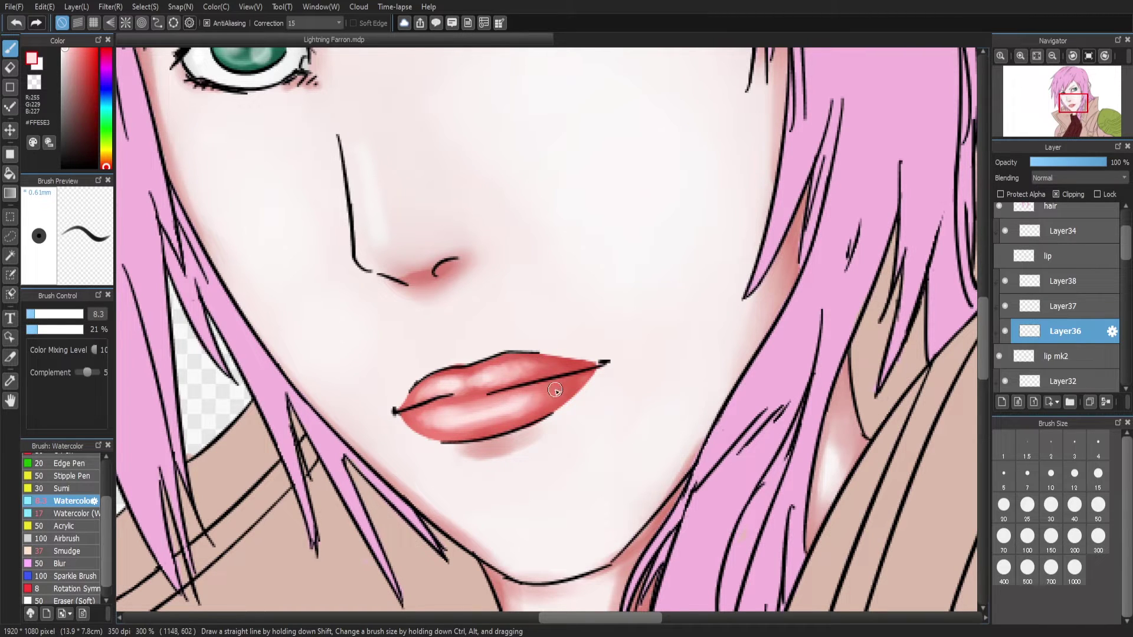
Add a clipped layer directly above lip mk2 and deepen the shading around the lip parting in #D65043 with Watercolor at size 8.3
click(1039, 357)
key(ctrl+shift+n)
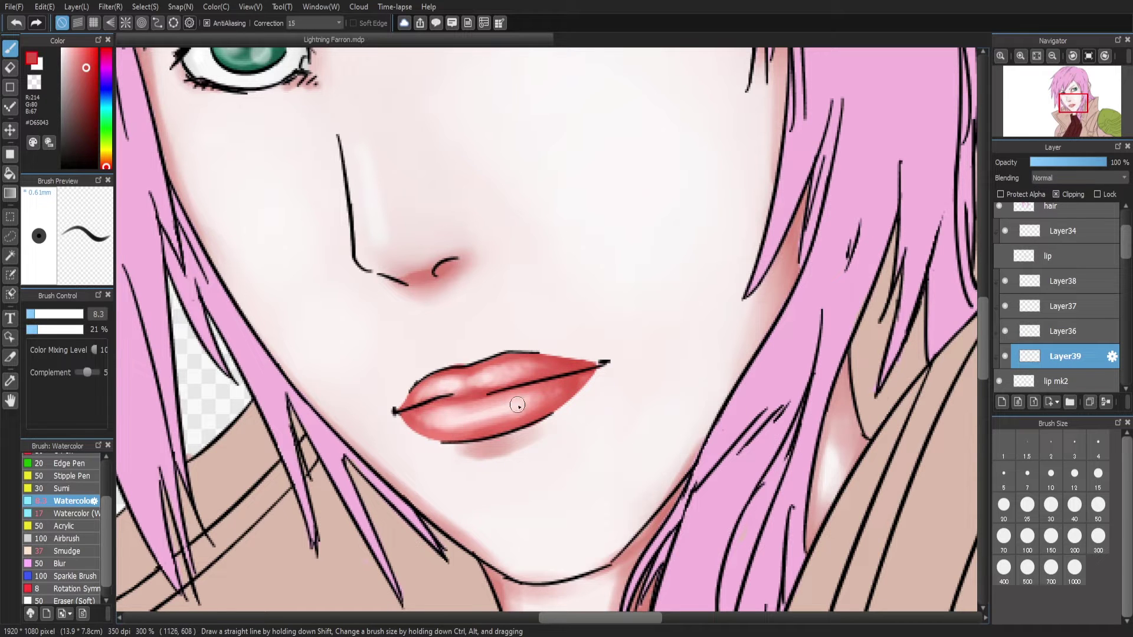
Refine the mouth and lip outlines on the Lineart layer with the black Pencil at size 4 and the Eraser at size 10.3 and 100% opacity
click(1036, 56)
scroll(601, 360, up, 5)
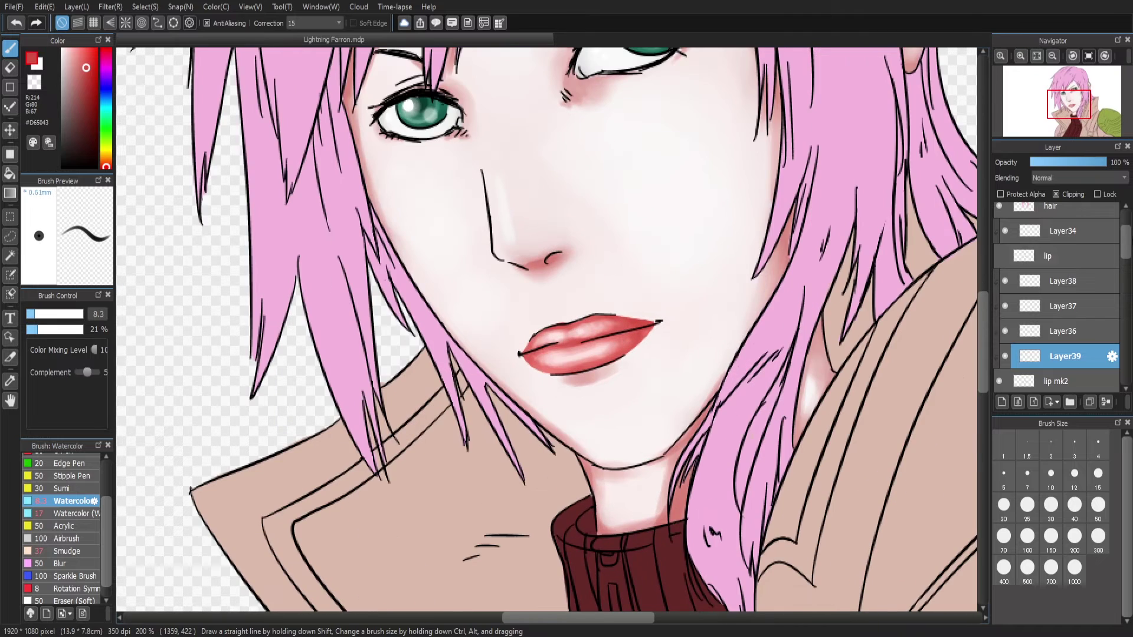
scroll(1055, 295, up, 2)
click(1056, 215)
click(10, 67)
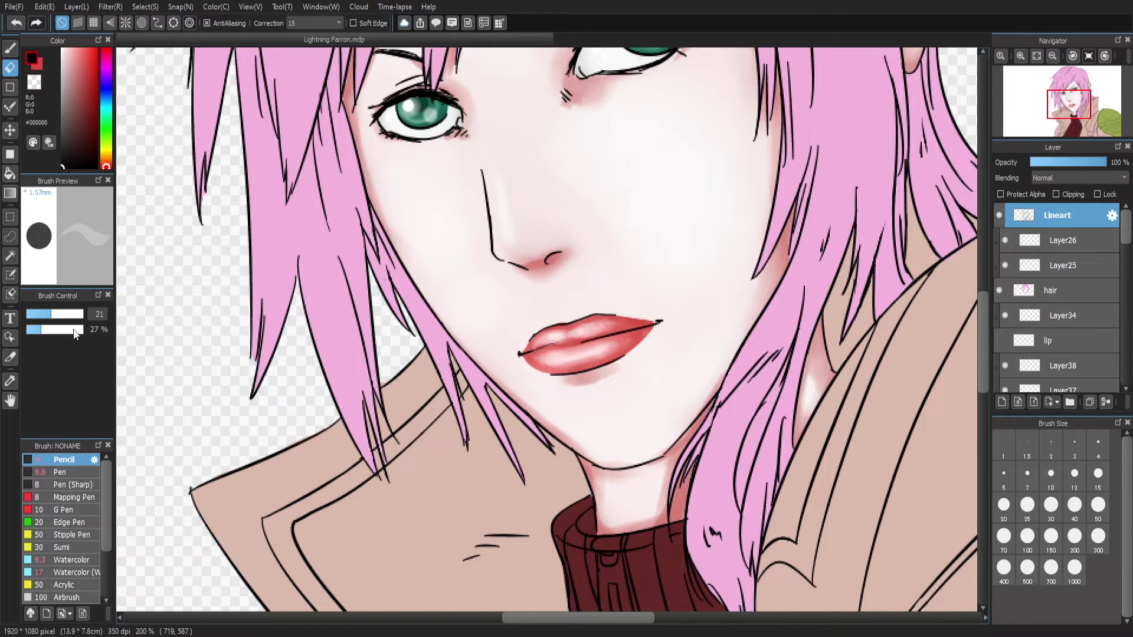
drag(75, 333, 83, 329)
key(b)
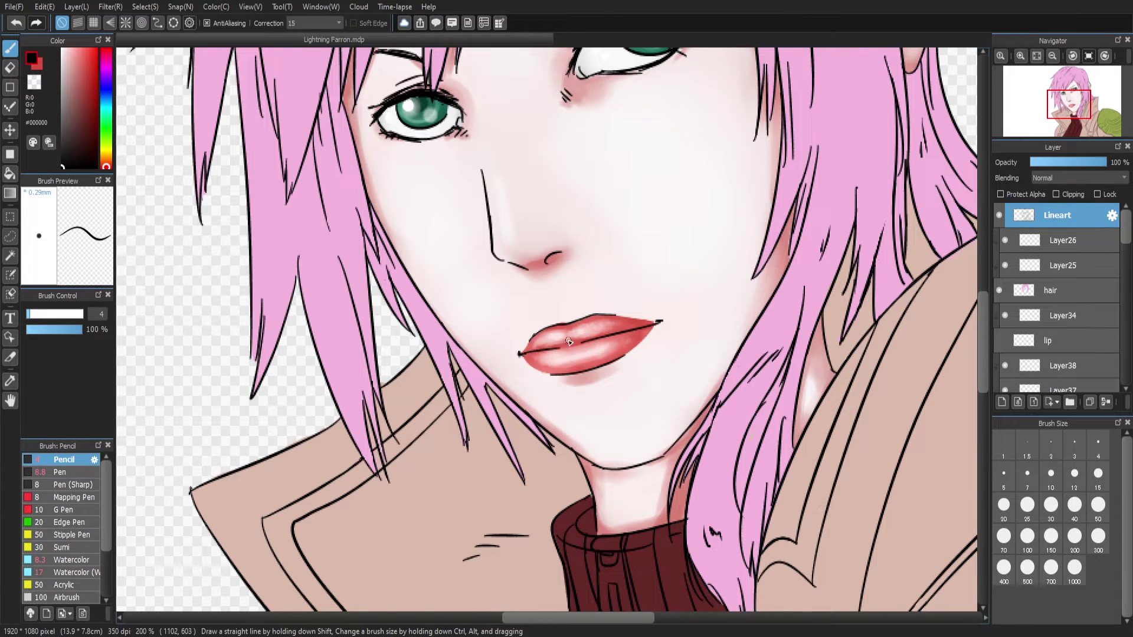
key(e)
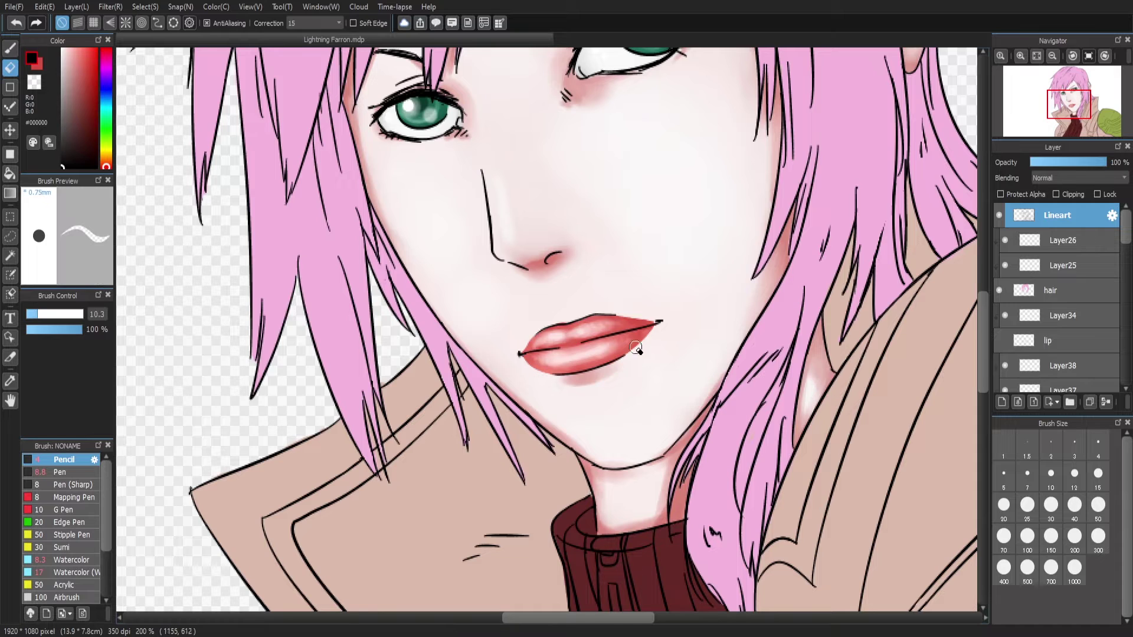
Sample the lip red #DF665C and touch up the clipped lip shading with Watercolor (Wet) at size 17
alt+click(613, 265)
scroll(1062, 295, down, 3)
click(1064, 290)
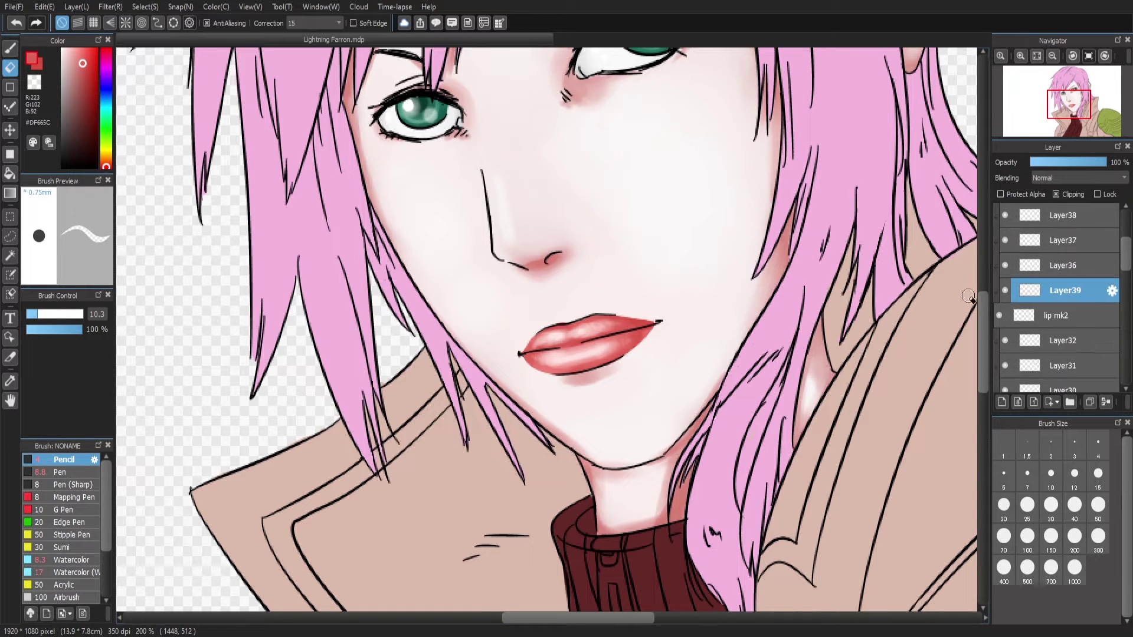
click(10, 48)
click(65, 572)
ctrl+click(530, 342)
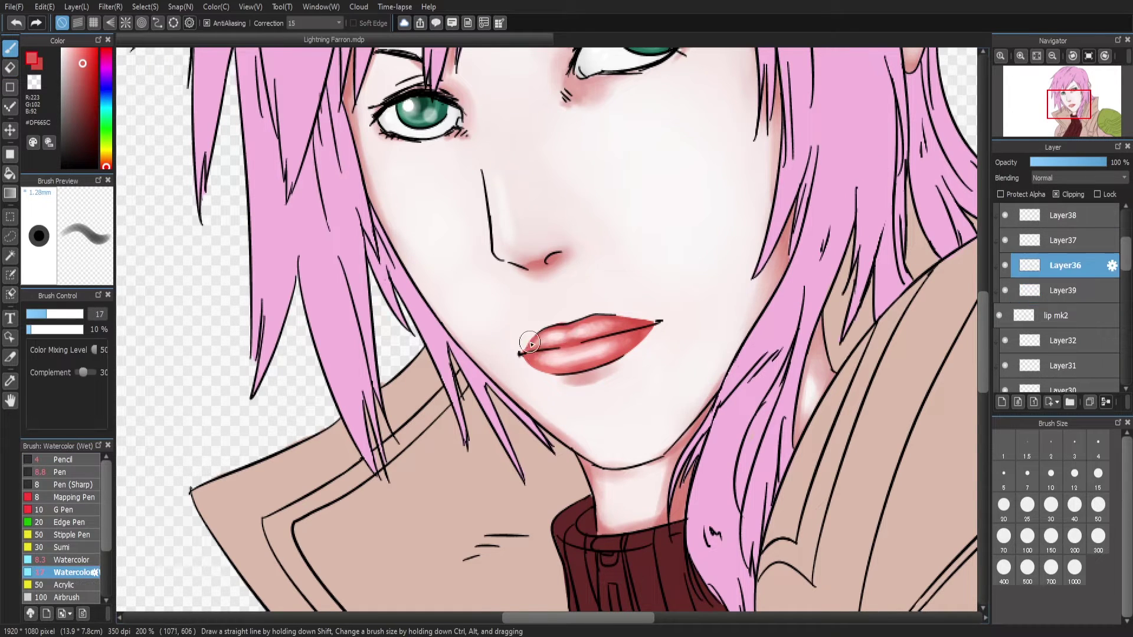
Clean up the lip edge near the mouth corner on the lip mk2 layer with the Eraser at size 10.3
key(e)
ctrl+click(560, 364)
scroll(593, 348, down, 2)
scroll(518, 374, up, 3)
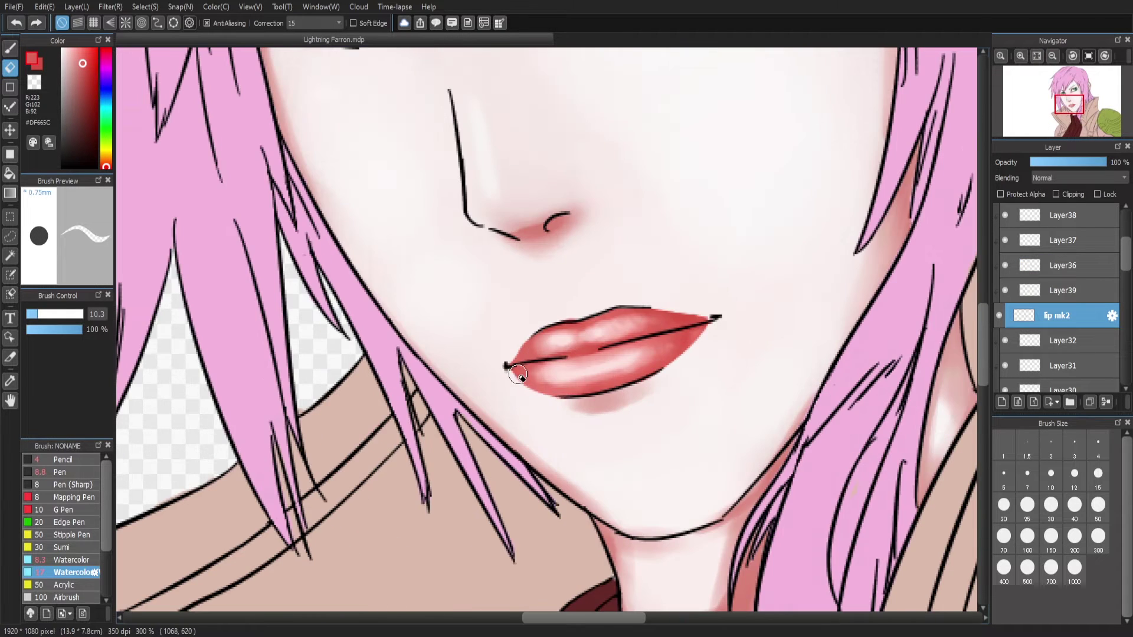
scroll(598, 384, down, 3)
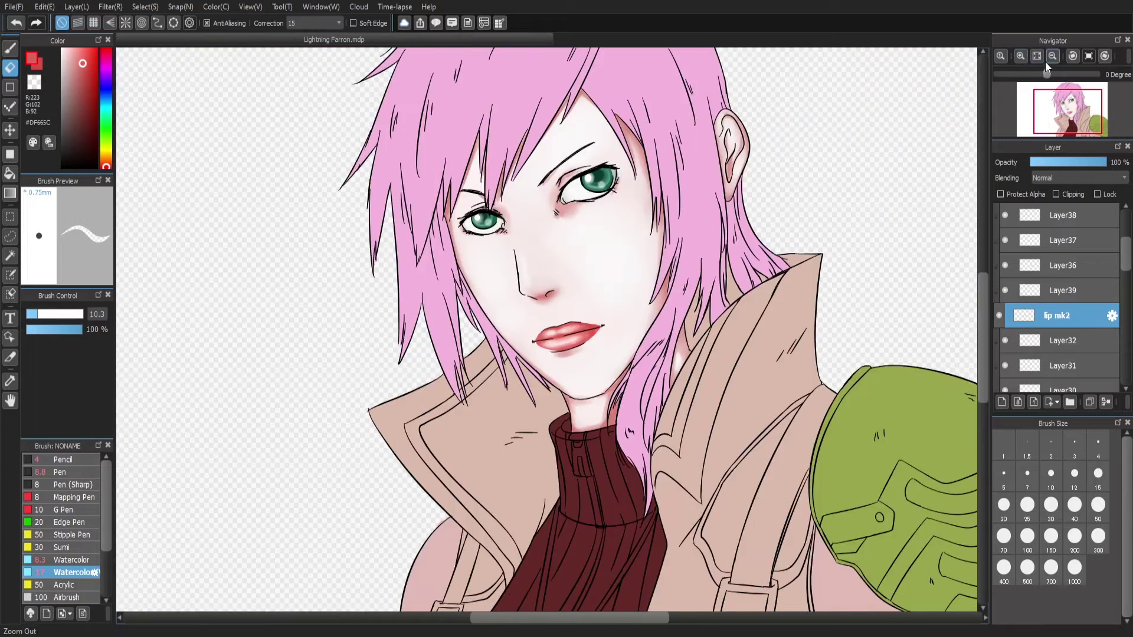
Erase the black outlines around the upper and lower lips at size 10.3, keeping the mouth line
scroll(582, 233, up, 4)
scroll(1127, 255, up, 1)
ctrl+click(555, 238)
mouse_move(442, 263)
mouse_down()
mouse_move(582, 235)
mouse_move(622, 316)
mouse_up()
scroll(1081, 321, down, 2)
click(1062, 316)
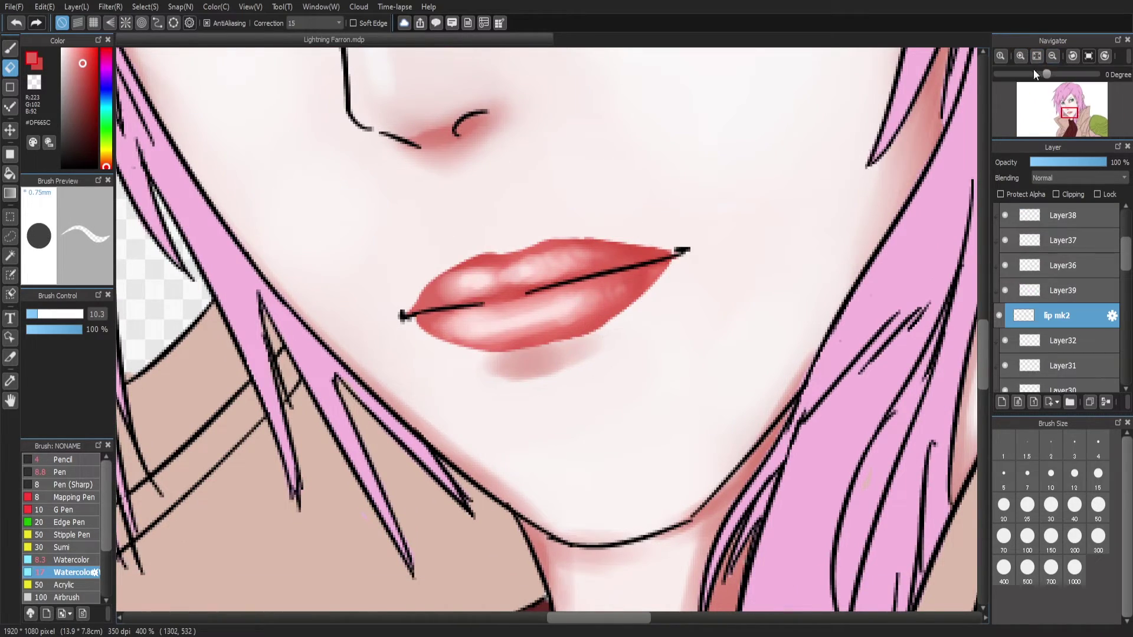
Try the lips with Layer37 hidden and with the opacity of Layer36 lowered to 38%
scroll(1056, 104, down, 3)
scroll(1047, 89, up, 3)
drag(1043, 85, 1038, 85)
click(1062, 265)
click(1062, 240)
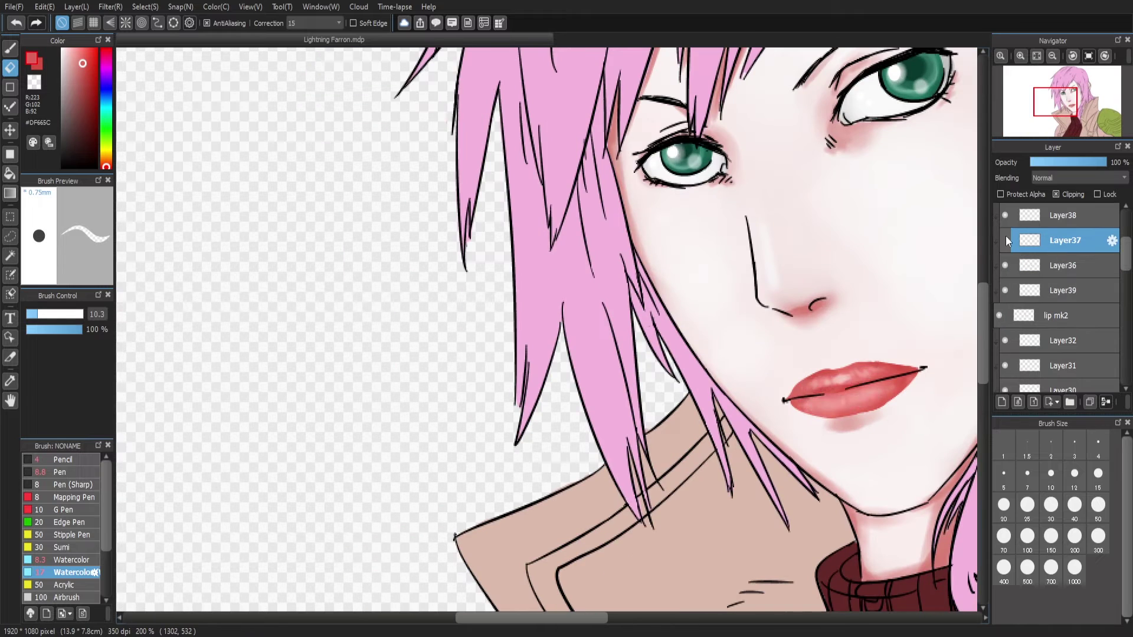
key(ctrl+t)
key(Return)
scroll(985, 144, down, 3)
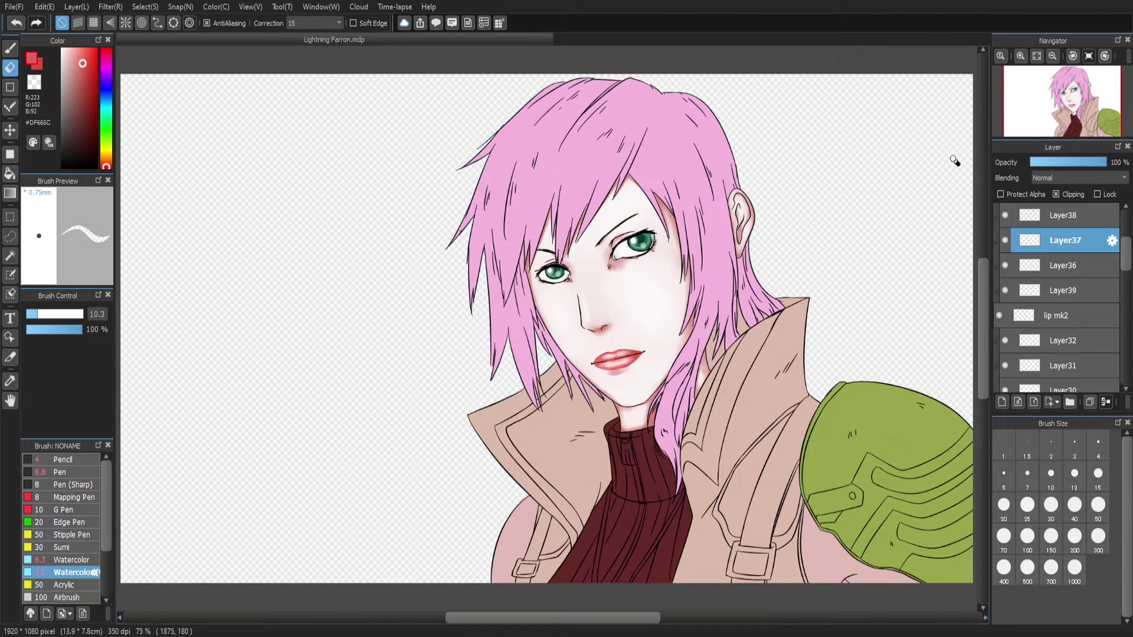
click(1062, 266)
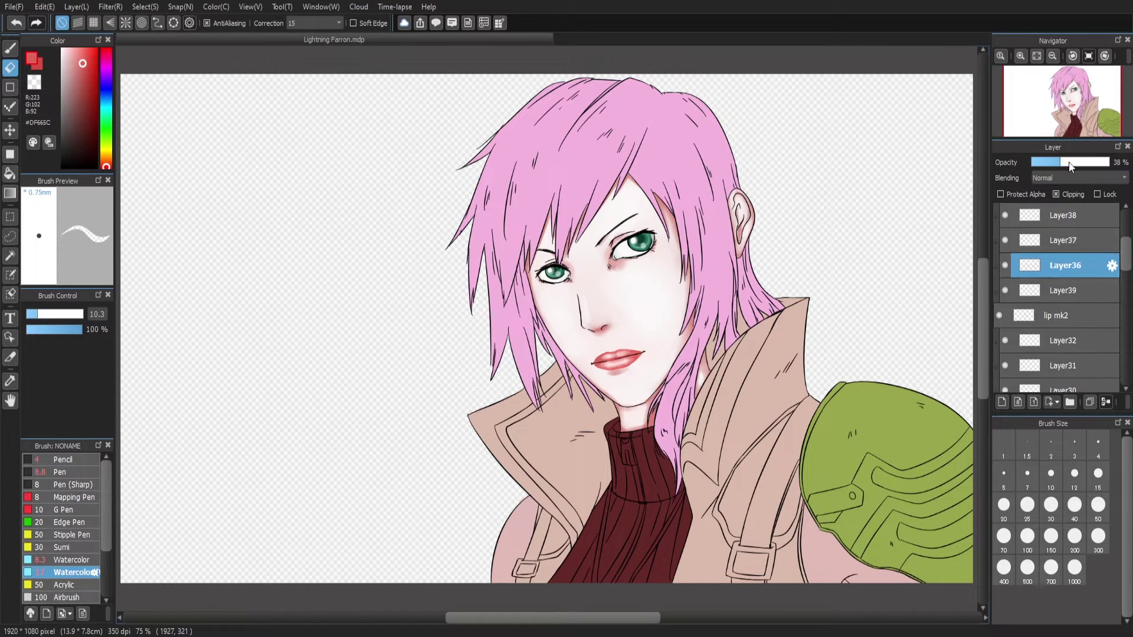
Toggle the hidden Layer2 near the end of the layer stack to compare it with the painting
scroll(1056, 295, down, 5)
click(998, 304)
click(999, 307)
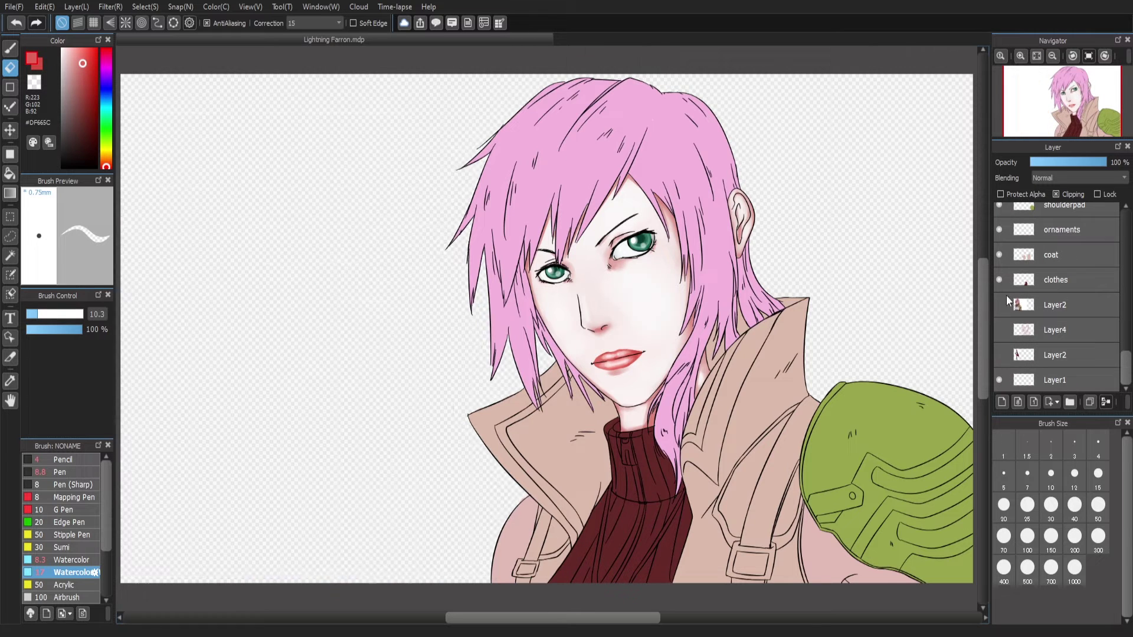
scroll(638, 330, up, 4)
drag(1125, 366, 1127, 260)
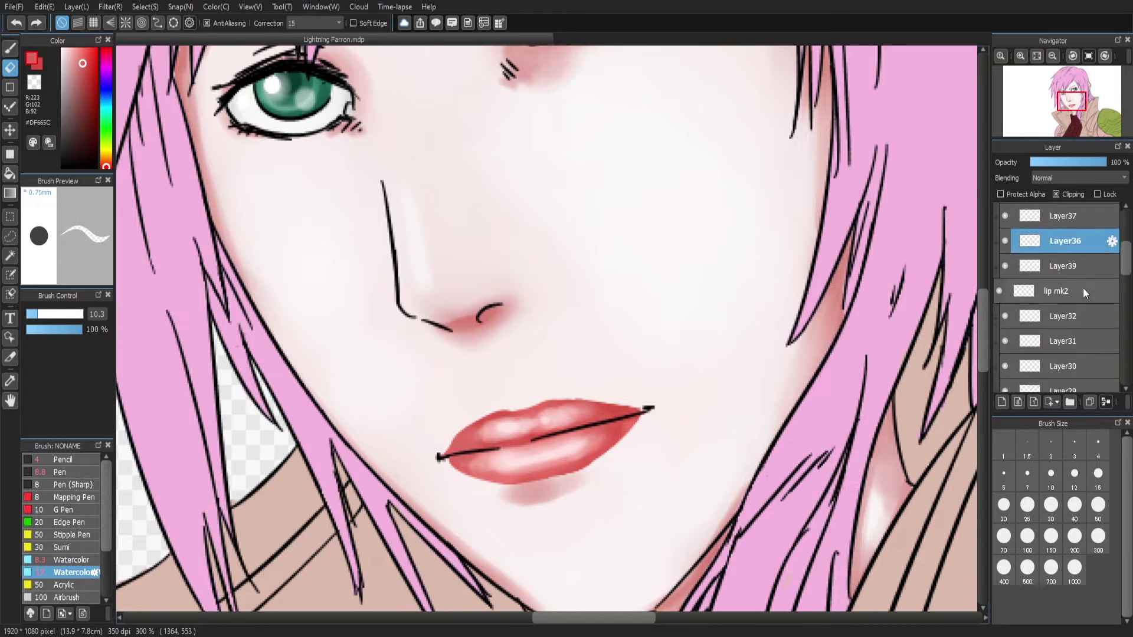
Trim the lower lip's edge on lip mk2 with the Eraser at size 10.3
click(1056, 291)
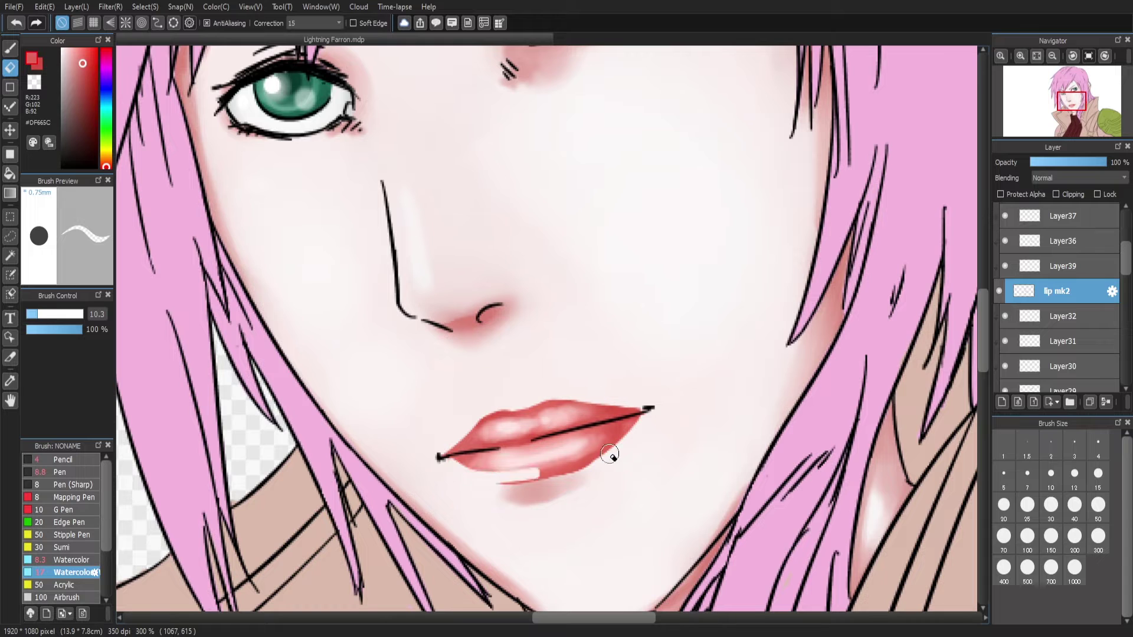
scroll(595, 465, down, 4)
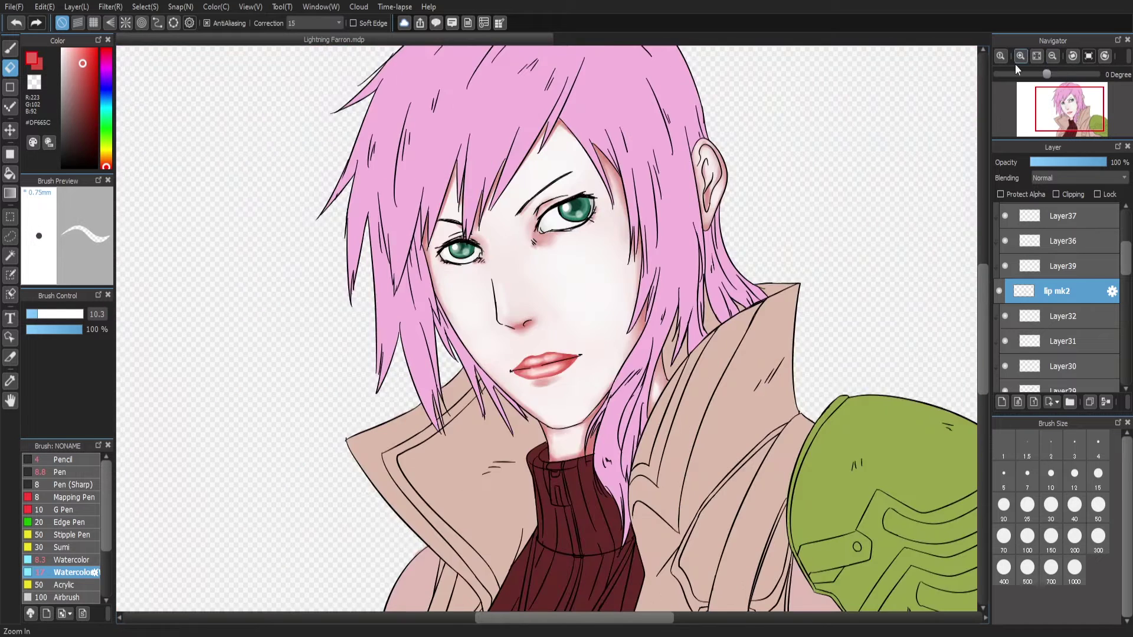
scroll(594, 465, up, 2)
scroll(1056, 295, up, 2)
Group the lip layers from Layer34 down to lip mk2 into a new folder
click(1048, 277)
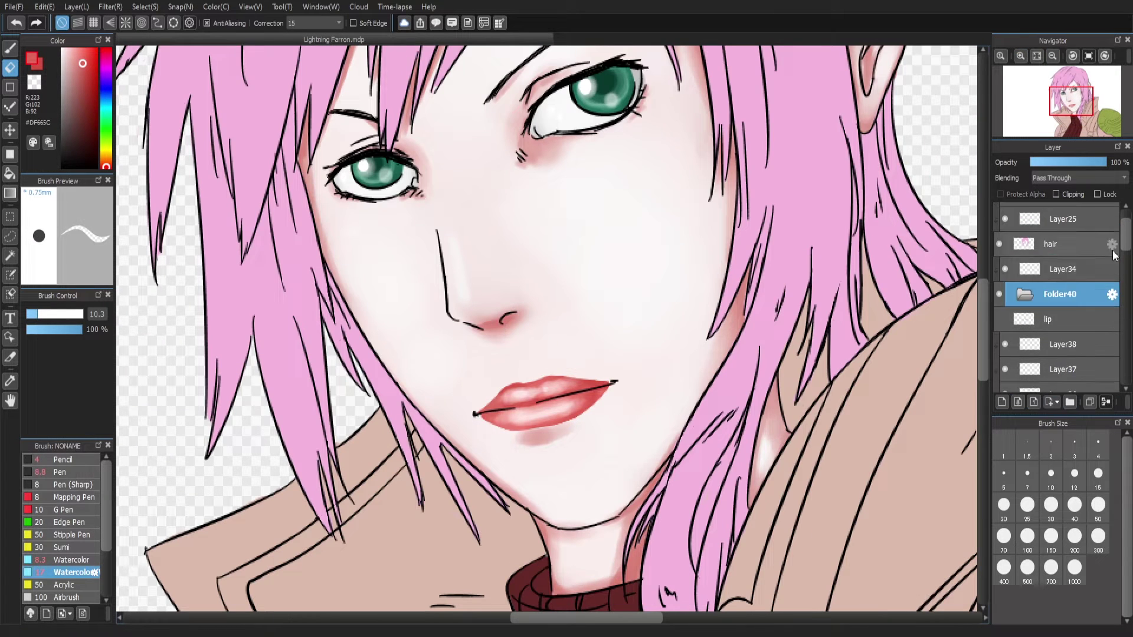
shift+click(1060, 316)
scroll(1077, 274, down, 2)
key(ctrl+g)
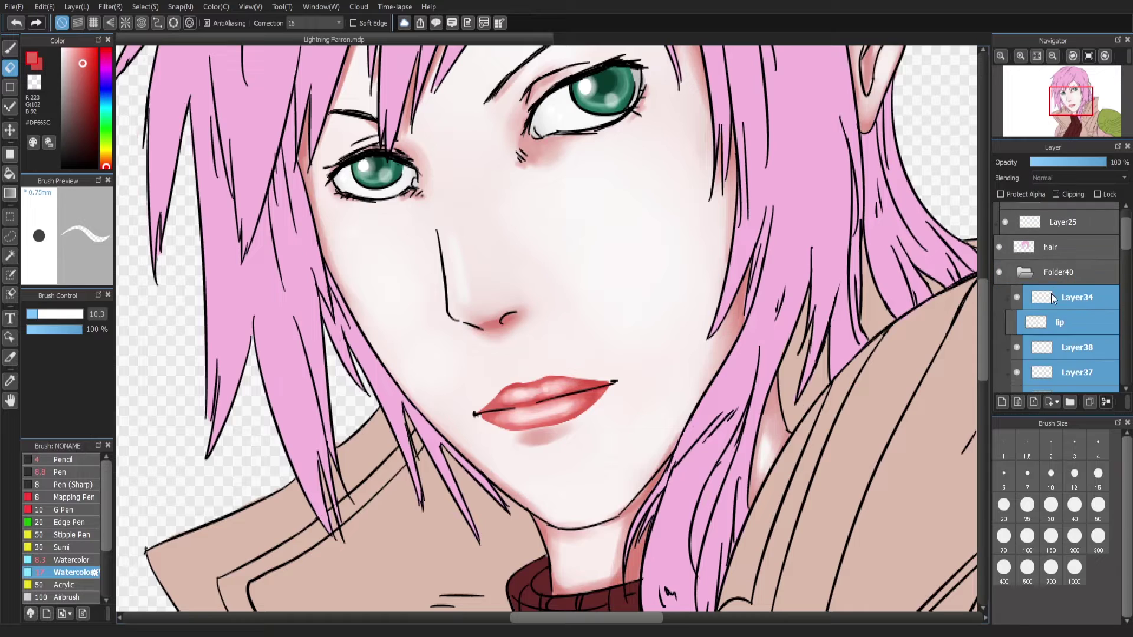
Transform the new lip folder to shift the painted lips slightly to the left
key(ctrl+t)
key(Return)
click(1036, 56)
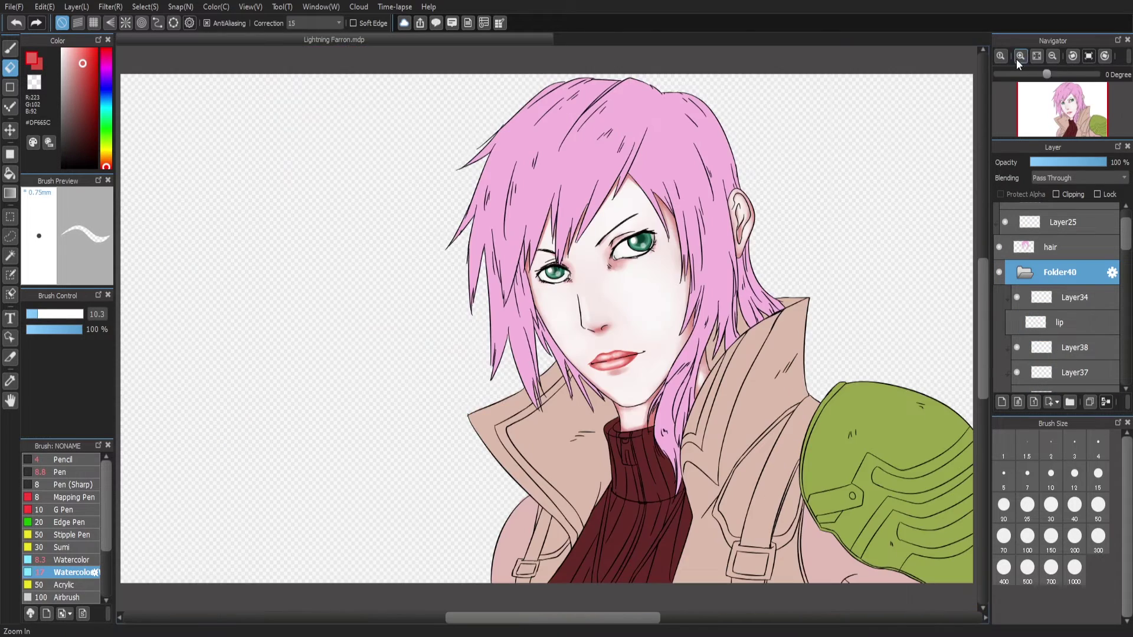
click(1016, 59)
scroll(1056, 295, up, 2)
click(1057, 215)
click(10, 236)
drag(601, 377, 651, 356)
key(ctrl+t)
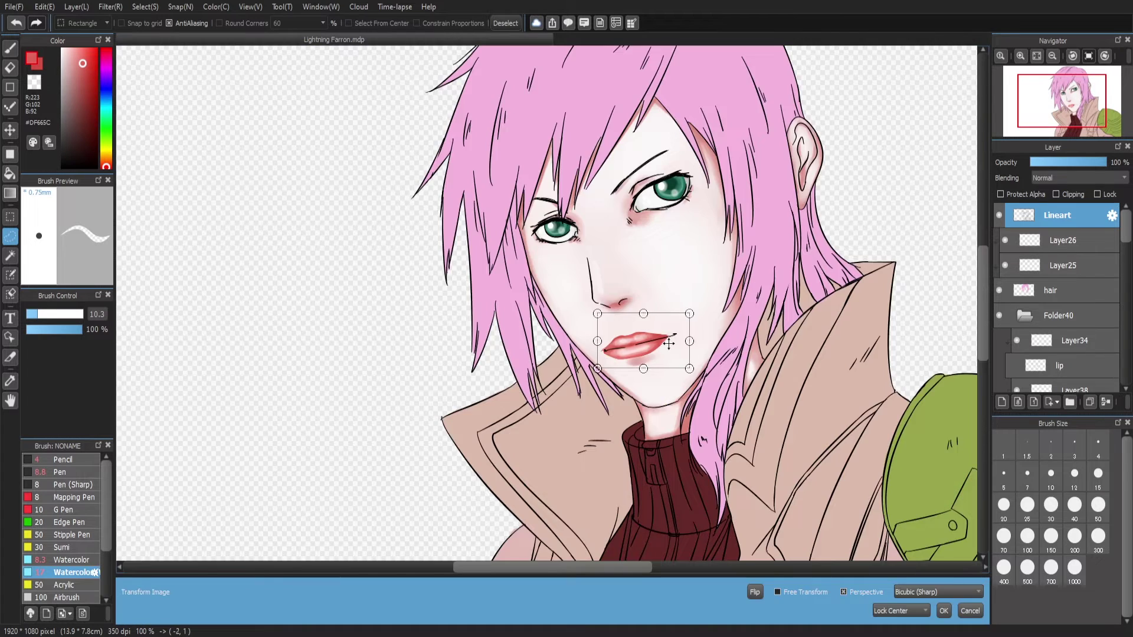
click(967, 611)
scroll(544, 282, up, 4)
Erase the overhanging ends of the mouth line on the Lineart layer and redraw it with the black Pencil at size 4
key(e)
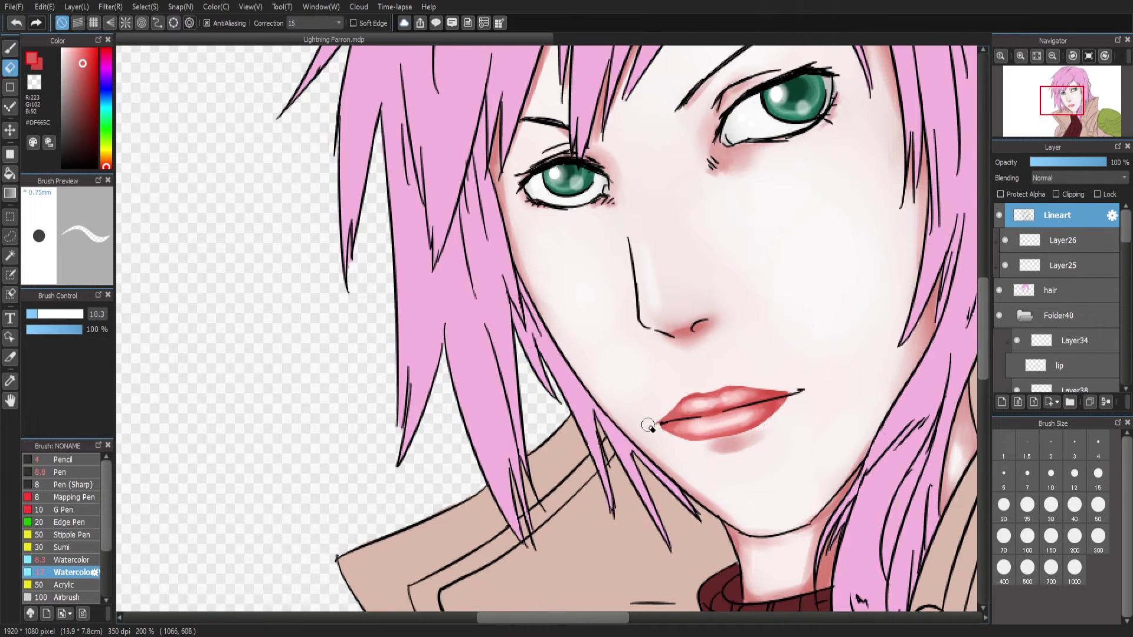
key(b)
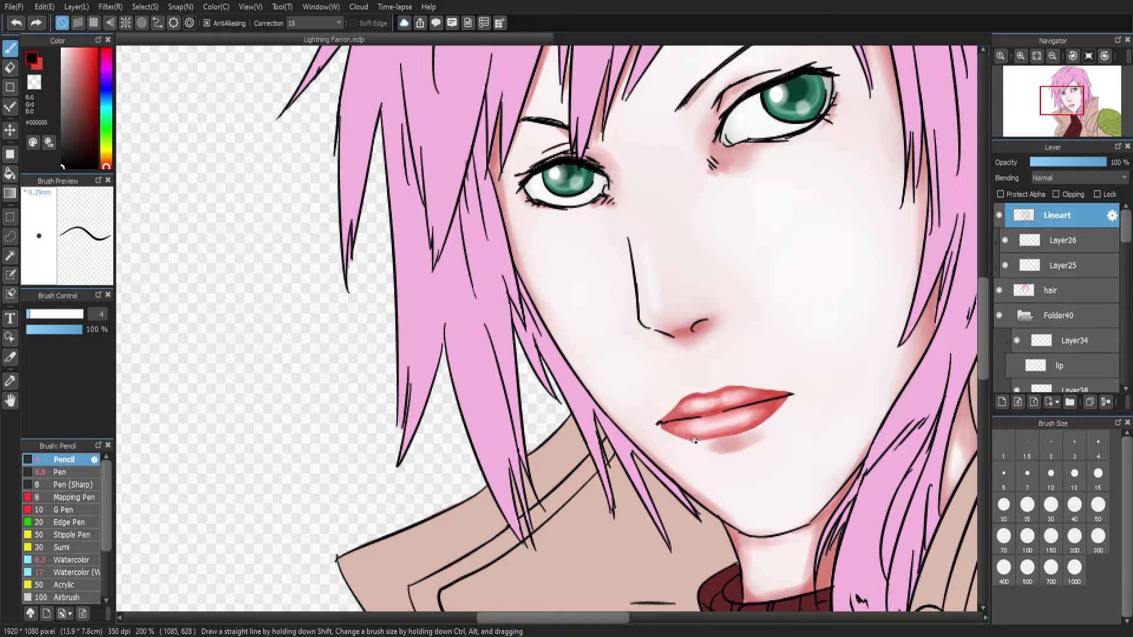
scroll(1027, 77, down, 4)
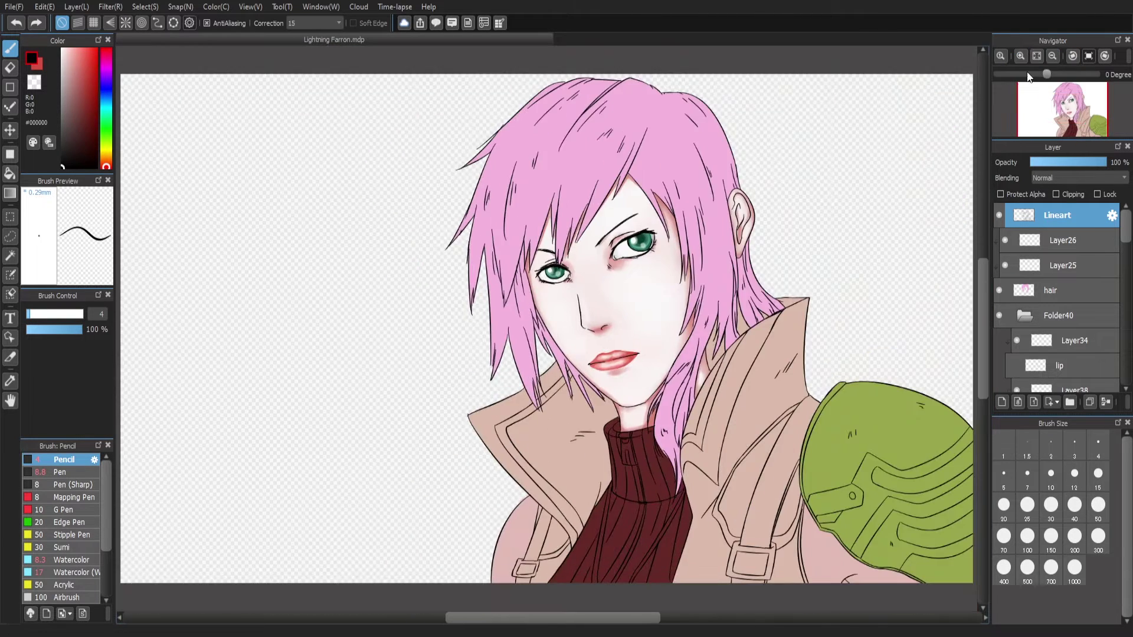
scroll(1027, 77, up, 3)
scroll(1056, 295, down, 3)
Lasso the lips on lip mk2 and nudge them about 2 px right and 1 px up with Transform
click(1068, 309)
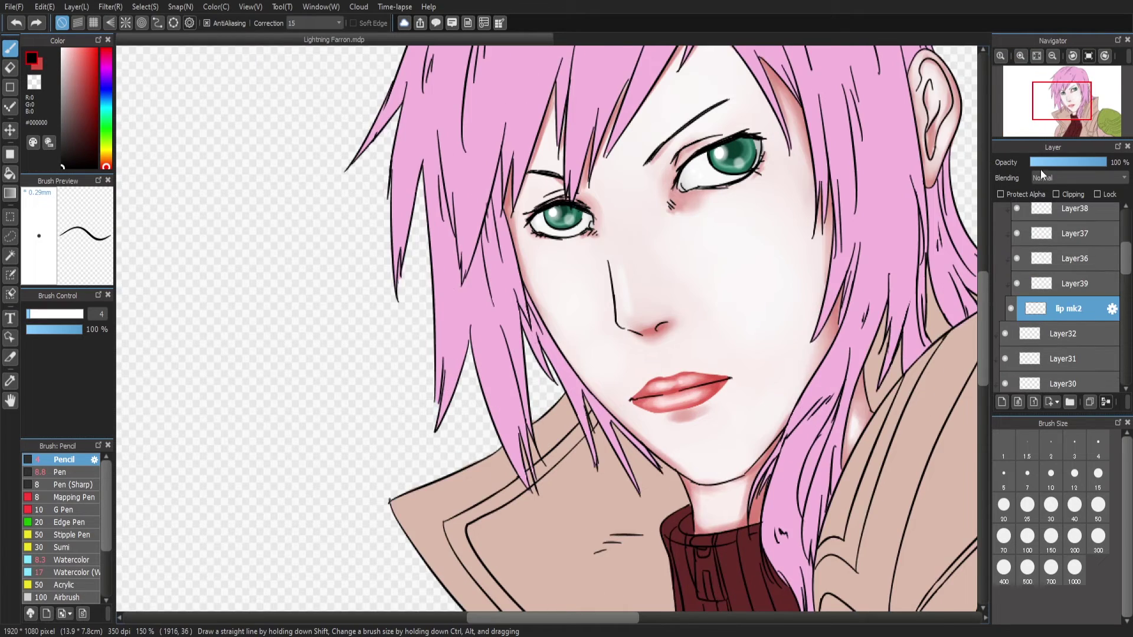
key(l)
scroll(531, 428, up, 2)
key(ctrl+t)
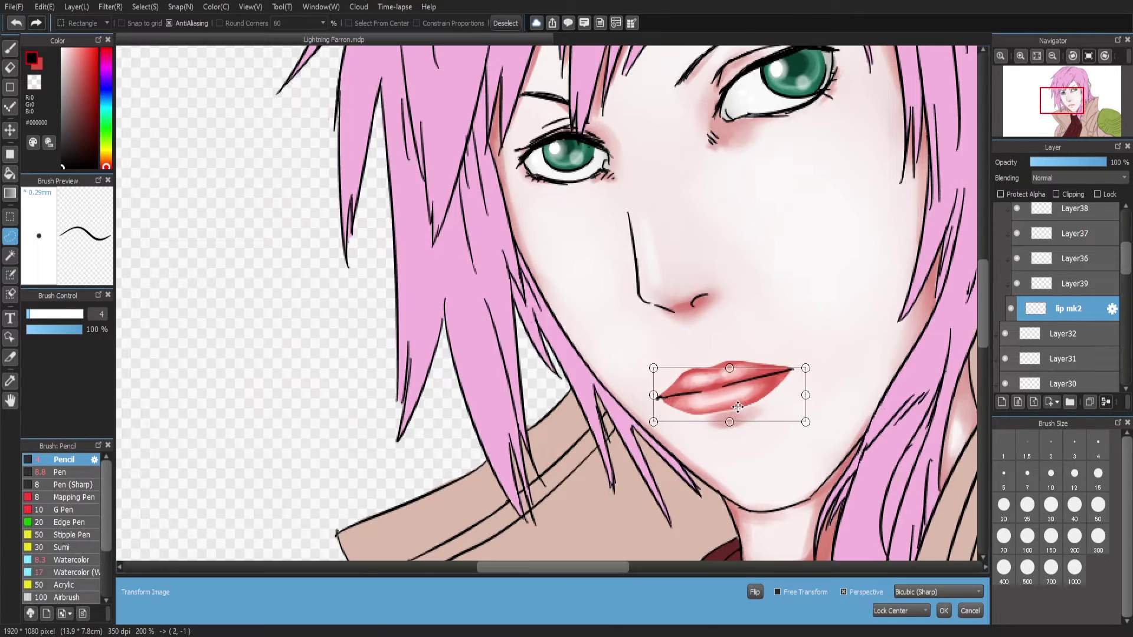
key(Return)
key(ctrl+d)
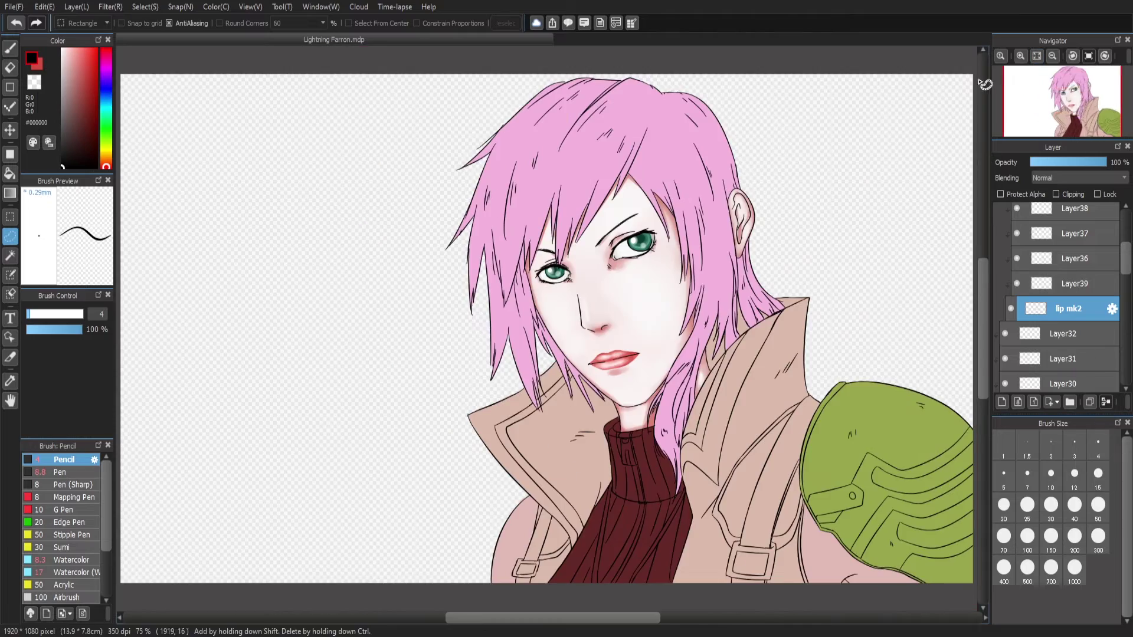
Adjust the position of the lip shading on Layer39 with Transform
scroll(1073, 287, up, 3)
click(1073, 344)
key(ctrl+t)
key(Return)
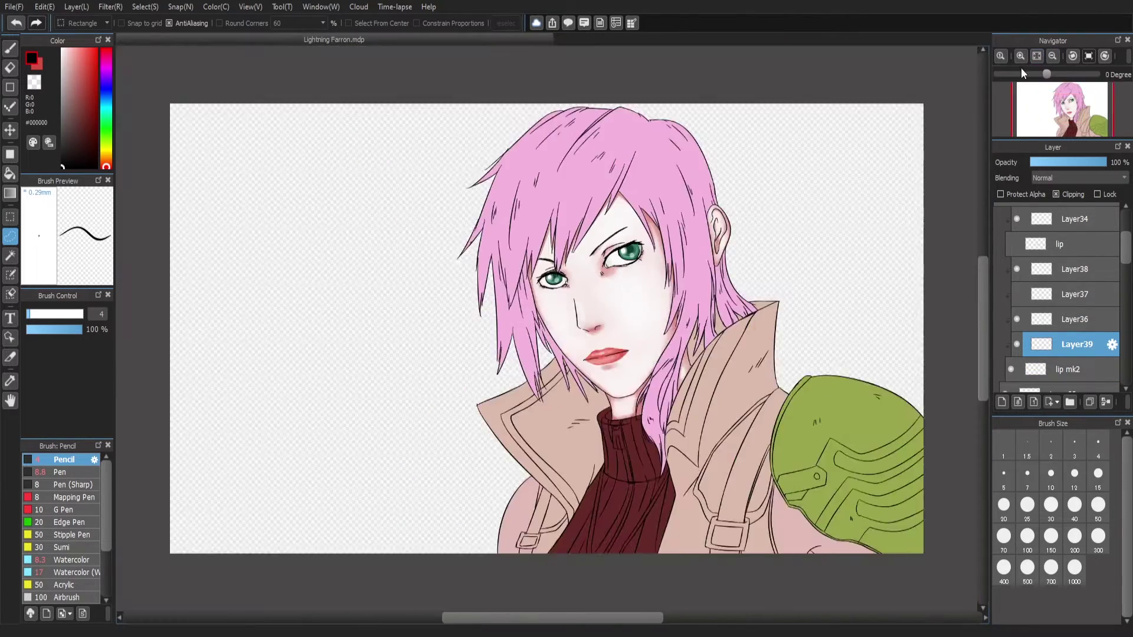
Lasso the lip highlights on Layer37, adjust their position with Transform and clear the selection
scroll(358, 272, down, 3)
scroll(358, 273, up, 3)
click(1062, 293)
mouse_move(646, 404)
mouse_down()
mouse_move(732, 384)
mouse_move(709, 385)
mouse_up()
key(ctrl+t)
key(Return)
key(ctrl+d)
scroll(971, 220, down, 2)
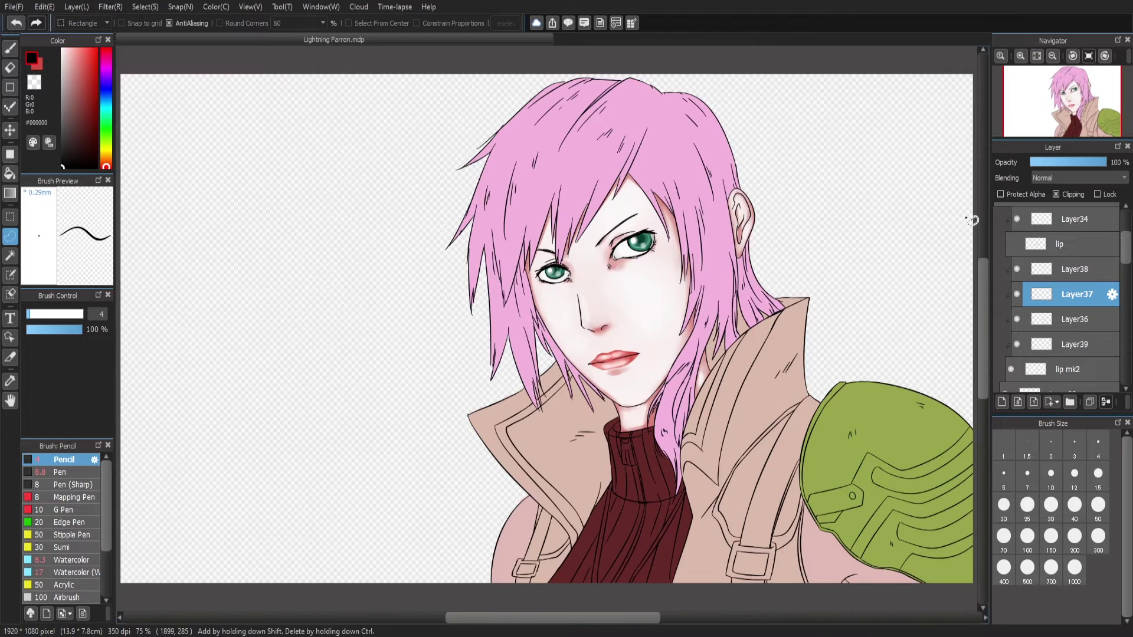
scroll(1056, 277, up, 2)
click(1059, 275)
key(ctrl+t)
drag(655, 364, 661, 369)
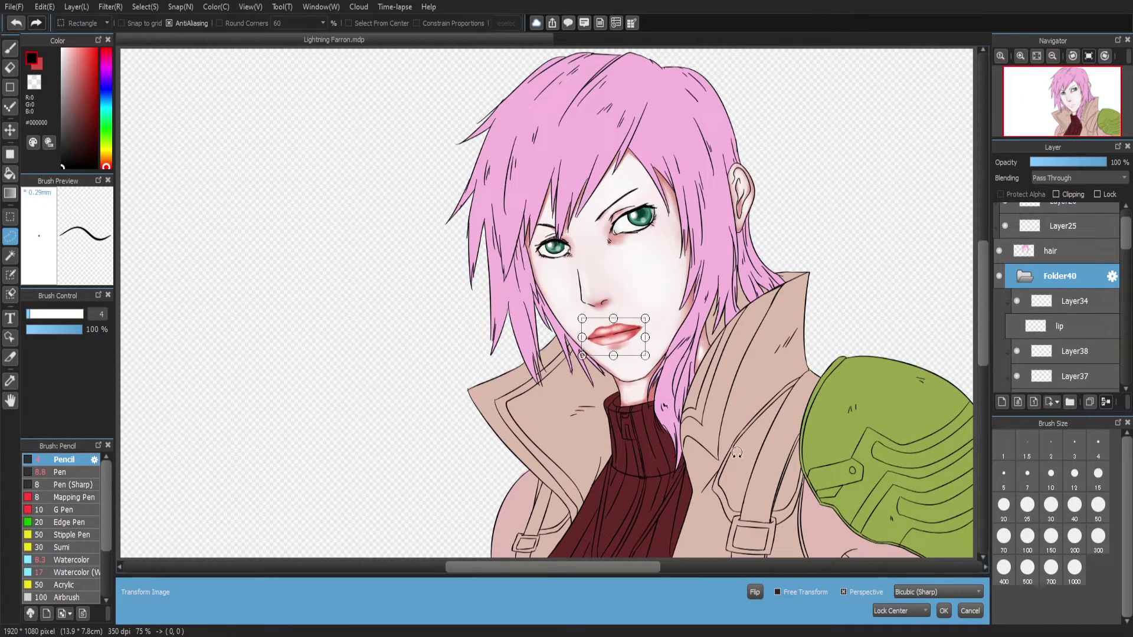
click(898, 593)
key(ctrl+z)
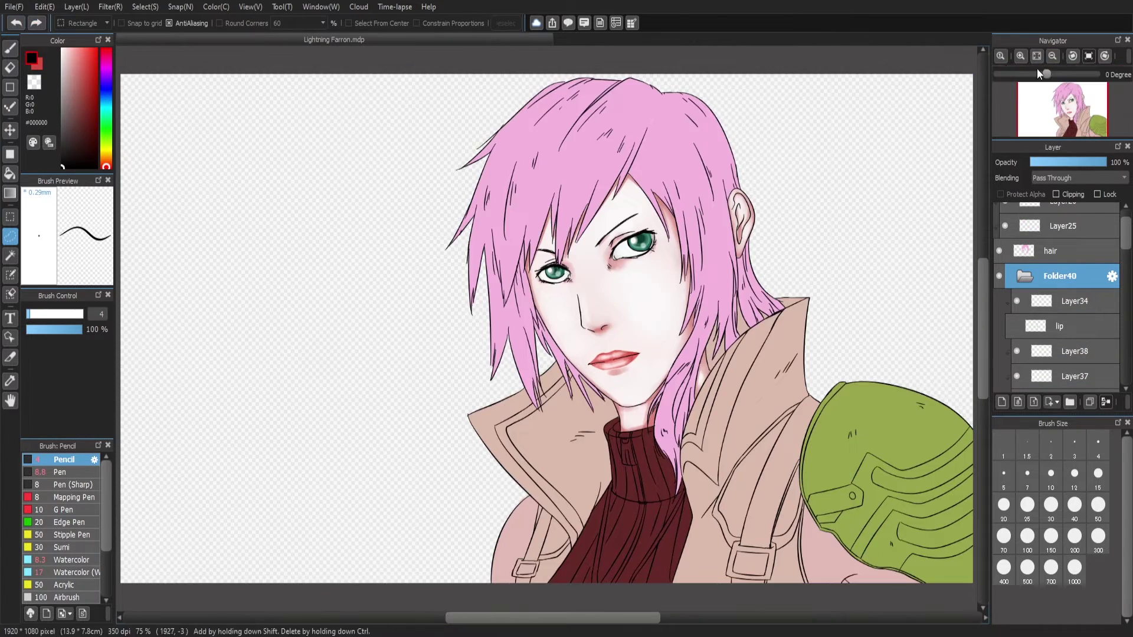
Hide the lip mk2 layer and show the original lip layer inside Folder40
scroll(1029, 126, up, 3)
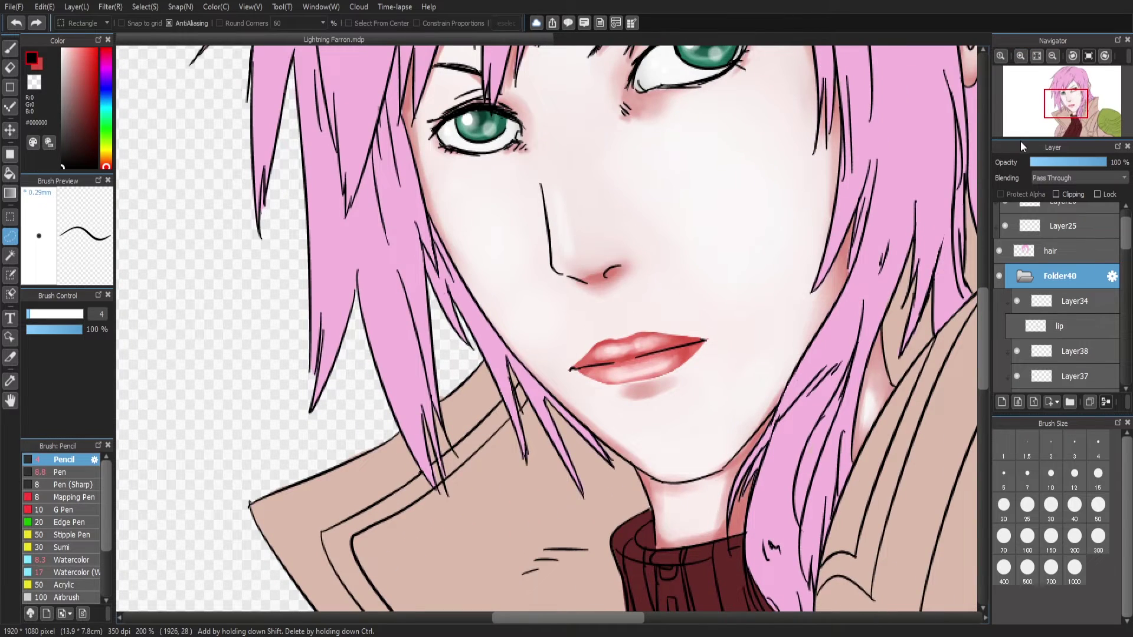
scroll(1046, 330, down, 4)
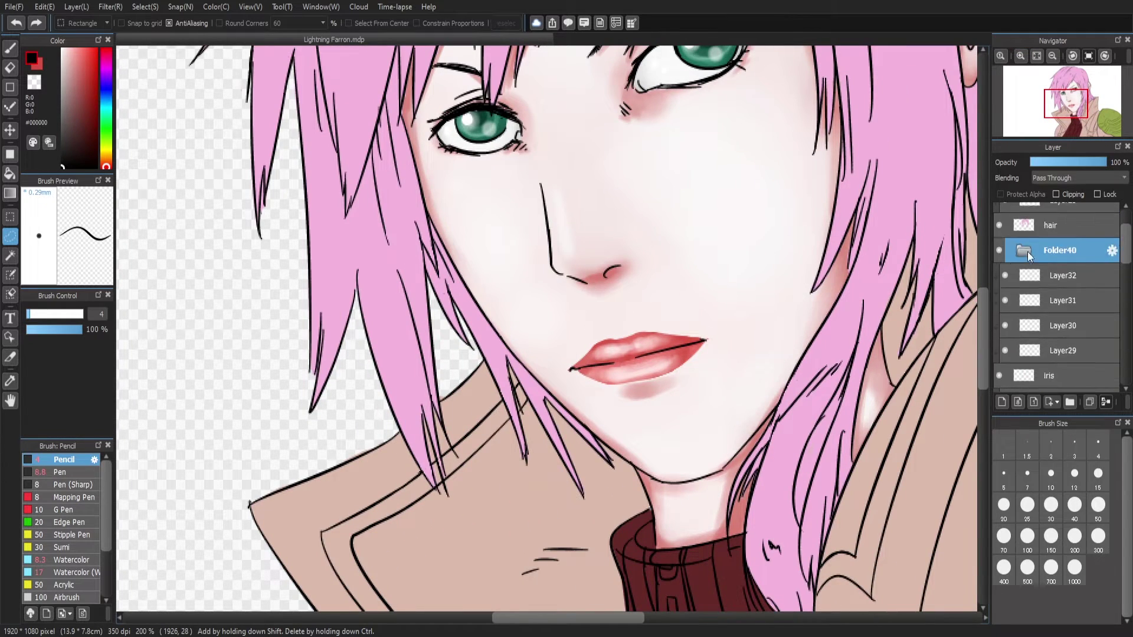
click(1010, 340)
click(1011, 216)
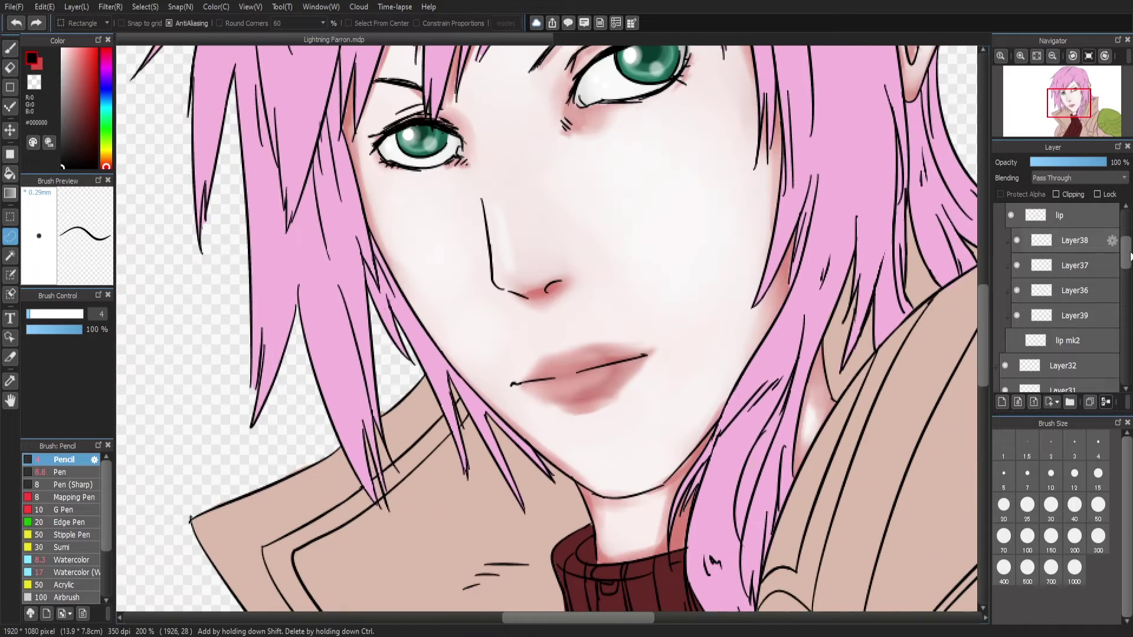
Lasso the mouth line on the Lineart layer and move it about 7 px right and 2 px up
scroll(1061, 295, up, 4)
click(1056, 216)
drag(501, 330, 508, 337)
key(ctrl+t)
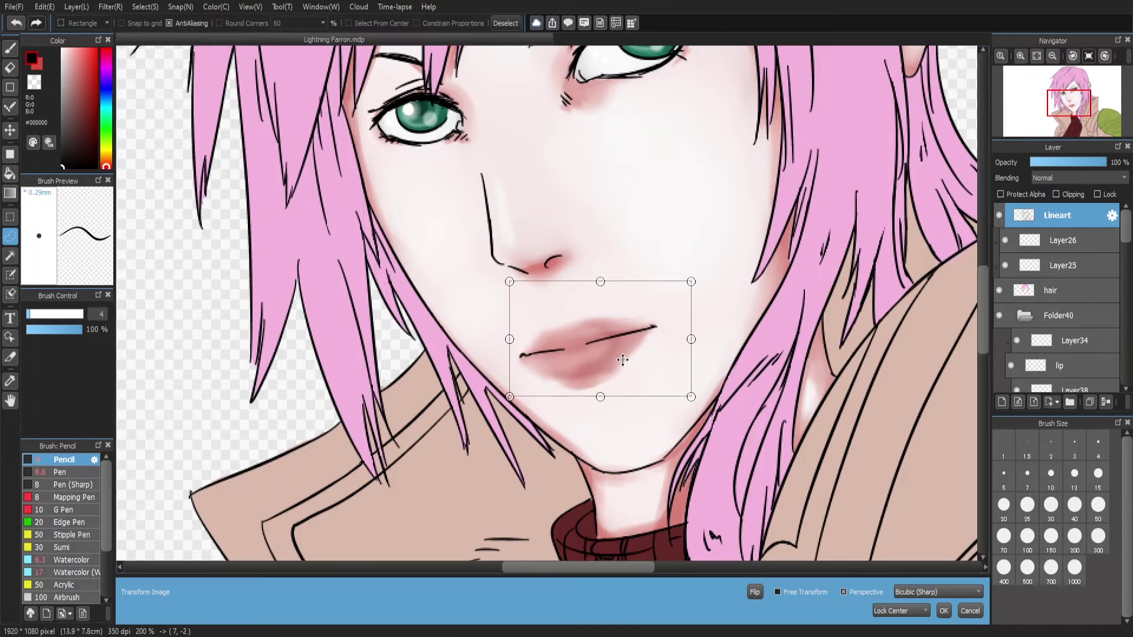
drag(589, 365, 598, 366)
key(Return)
Add a clipped layer above Layer34 and paint lip highlights in #EDBAB5 and #FFE5E3 with Watercolor at sizes 8.3 and 13.7
scroll(767, 295, down, 2)
scroll(590, 324, up, 2)
click(1073, 340)
click(1001, 402)
click(1039, 194)
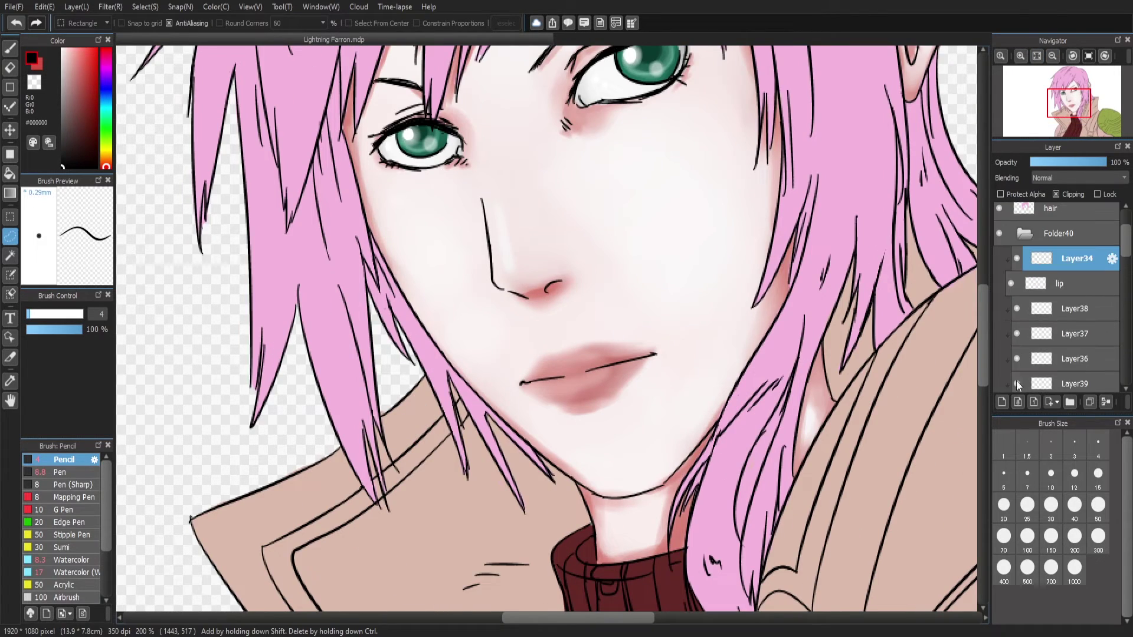
alt+click(560, 324)
key(9)
click(9, 48)
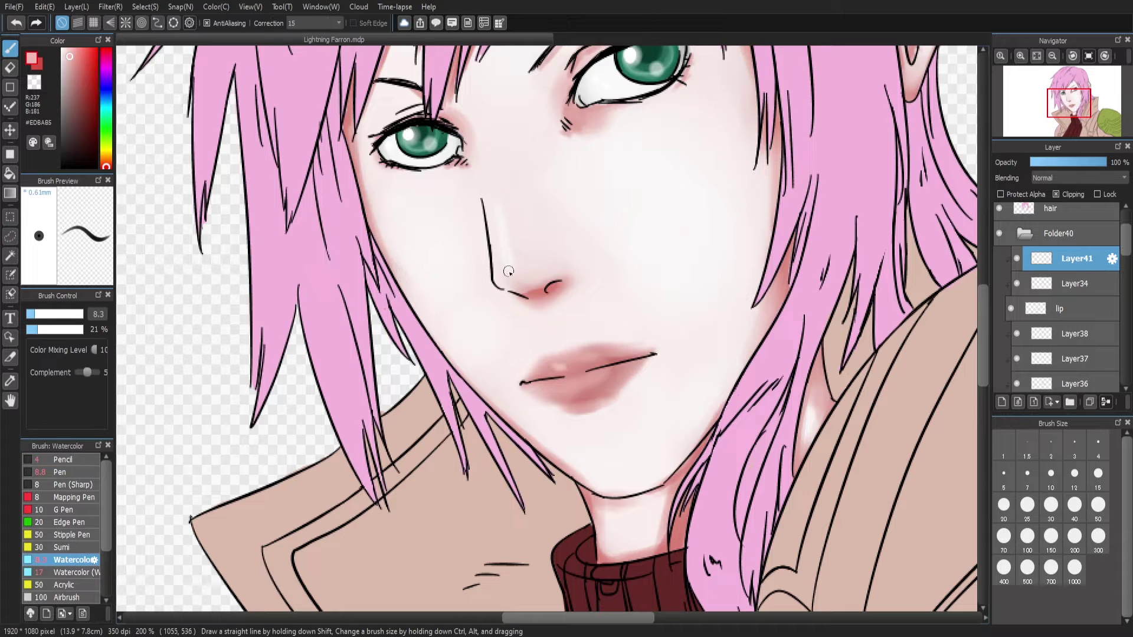
alt+click(545, 305)
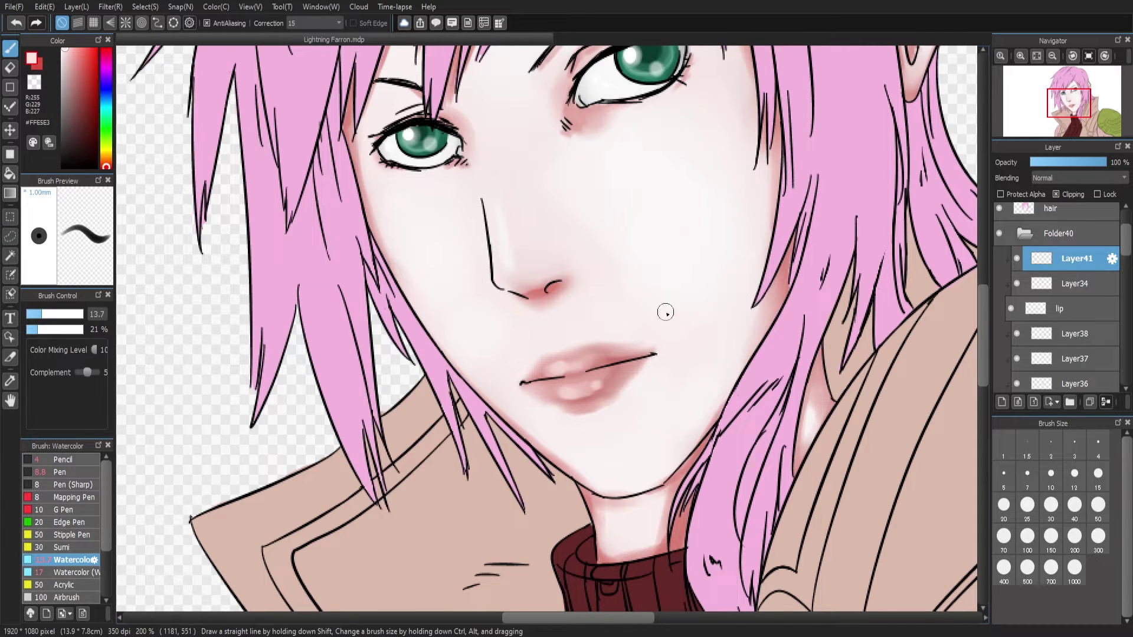
Add a clipped layer above Layer41 and darken the lips in #C6746D with Watercolor (Wet) at sizes 17 and 14.2
key(ctrl+shift+n)
alt+click(639, 351)
key(0)
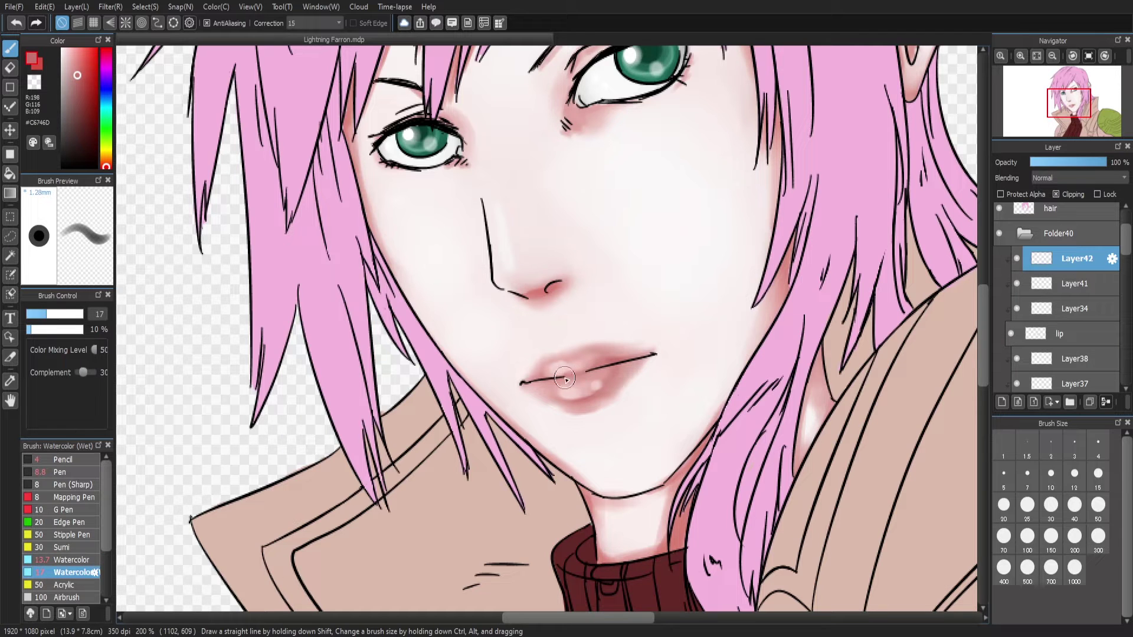
drag(565, 379, 555, 378)
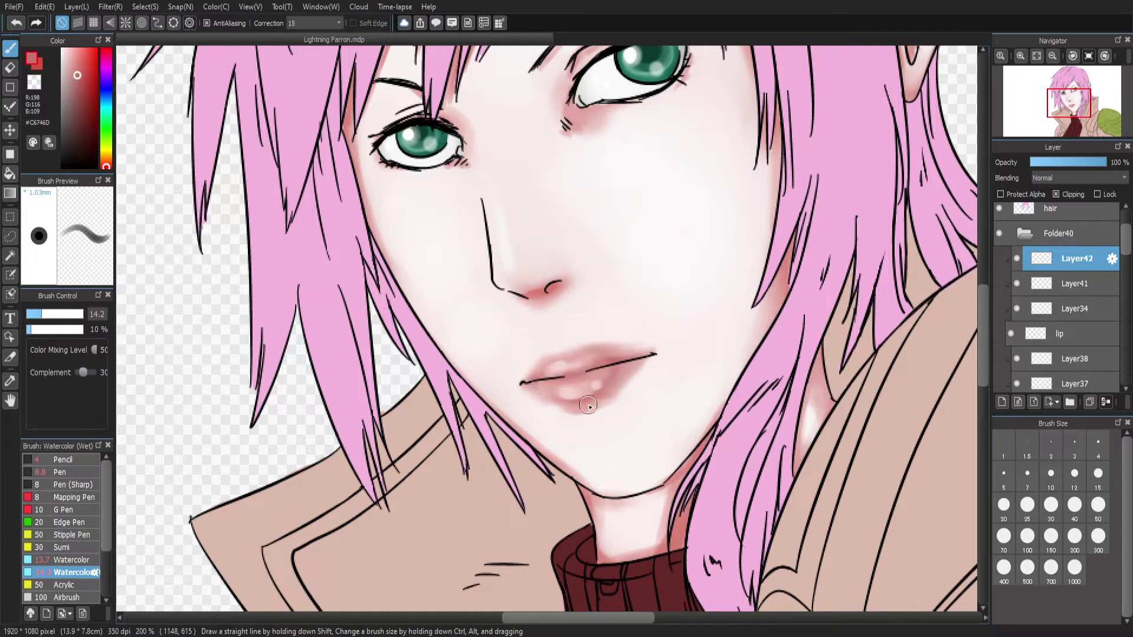
click(1036, 56)
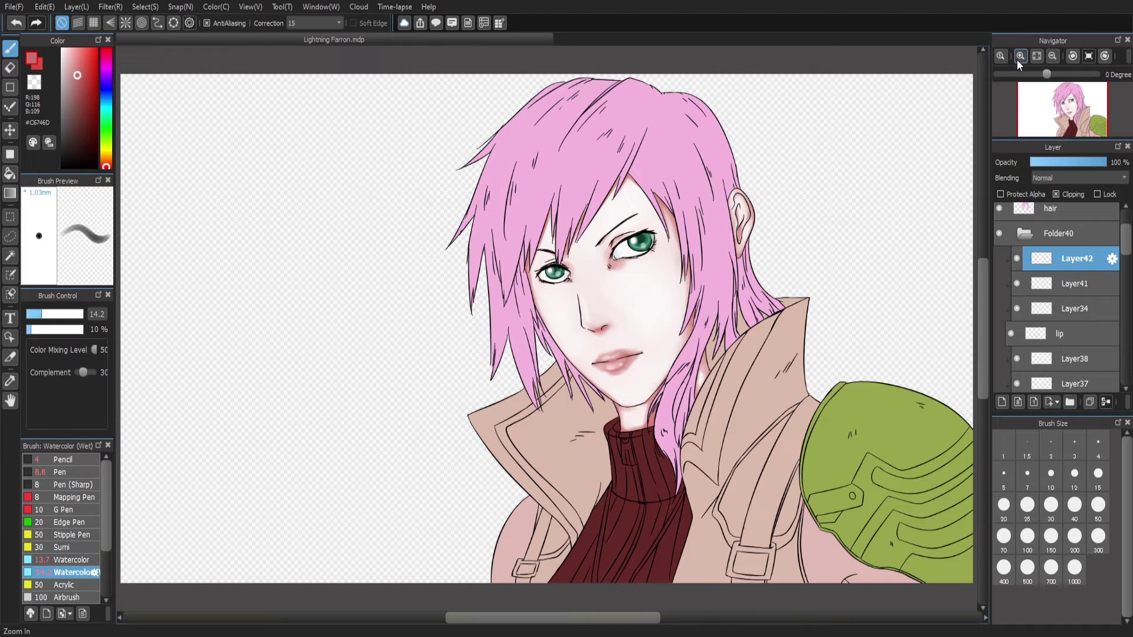
Check the clipped skin shading layers from Layer18 up to Layer23 by toggling their visibility, and select Layer23
click(1020, 56)
click(1036, 56)
scroll(1104, 341, down, 5)
click(1006, 331)
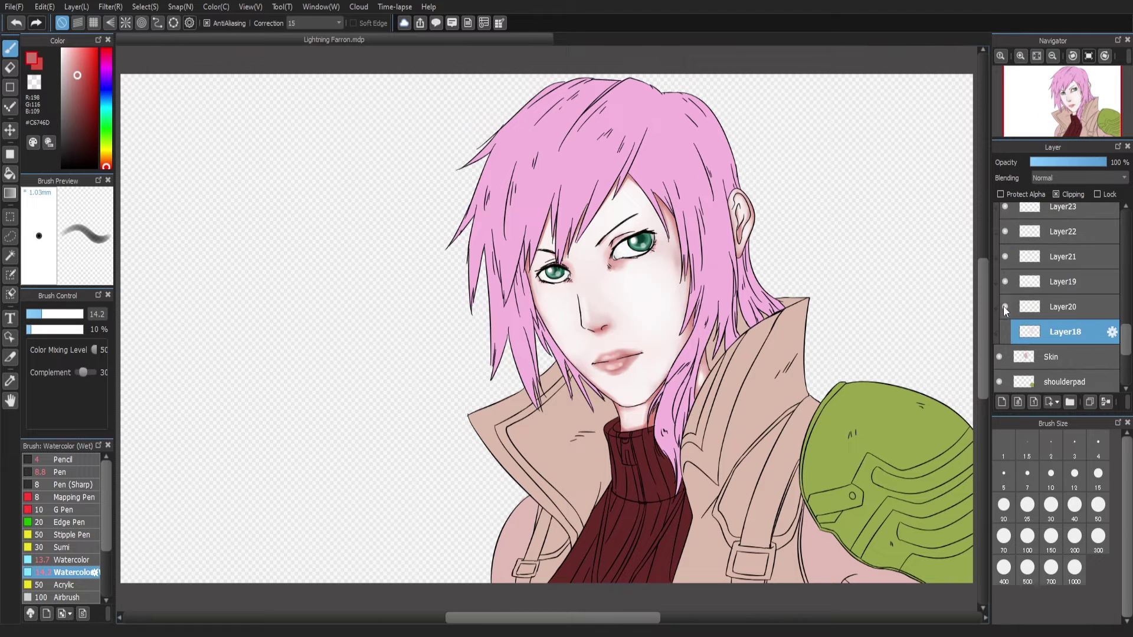
click(1003, 282)
click(1003, 281)
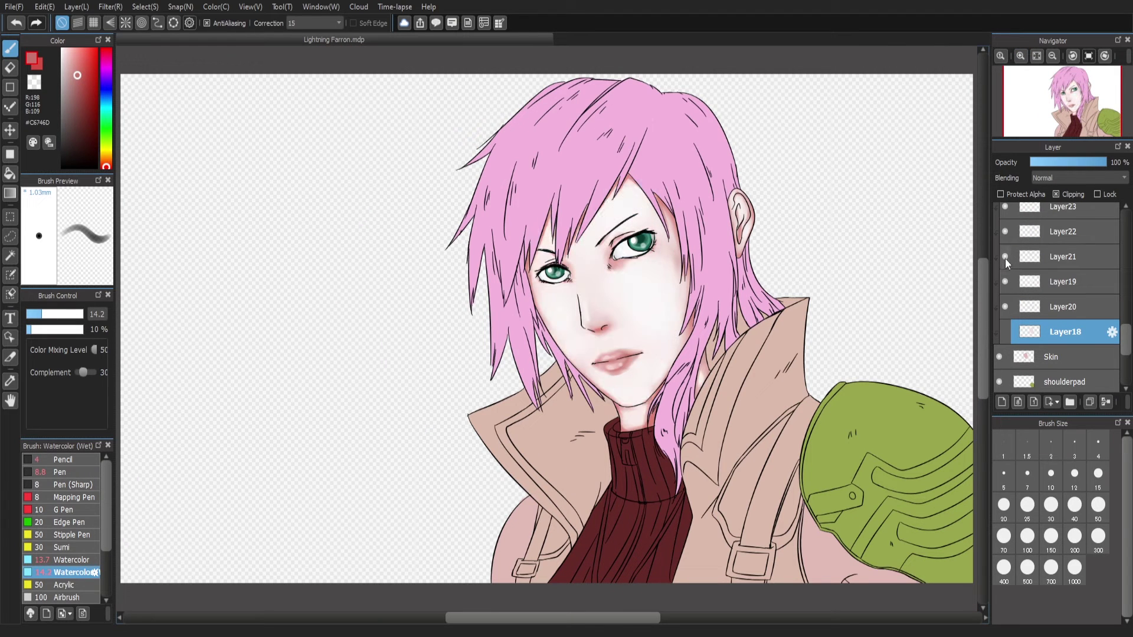
click(1006, 207)
scroll(1011, 287, up, 3)
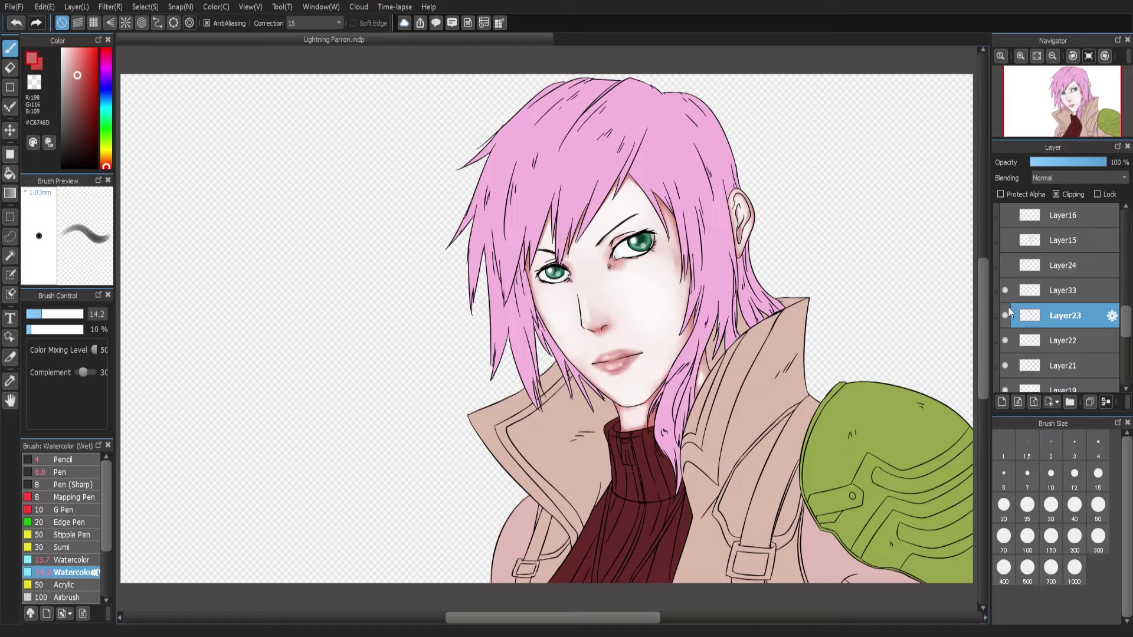
scroll(1009, 306, down, 3)
click(1004, 343)
scroll(537, 328, up, 4)
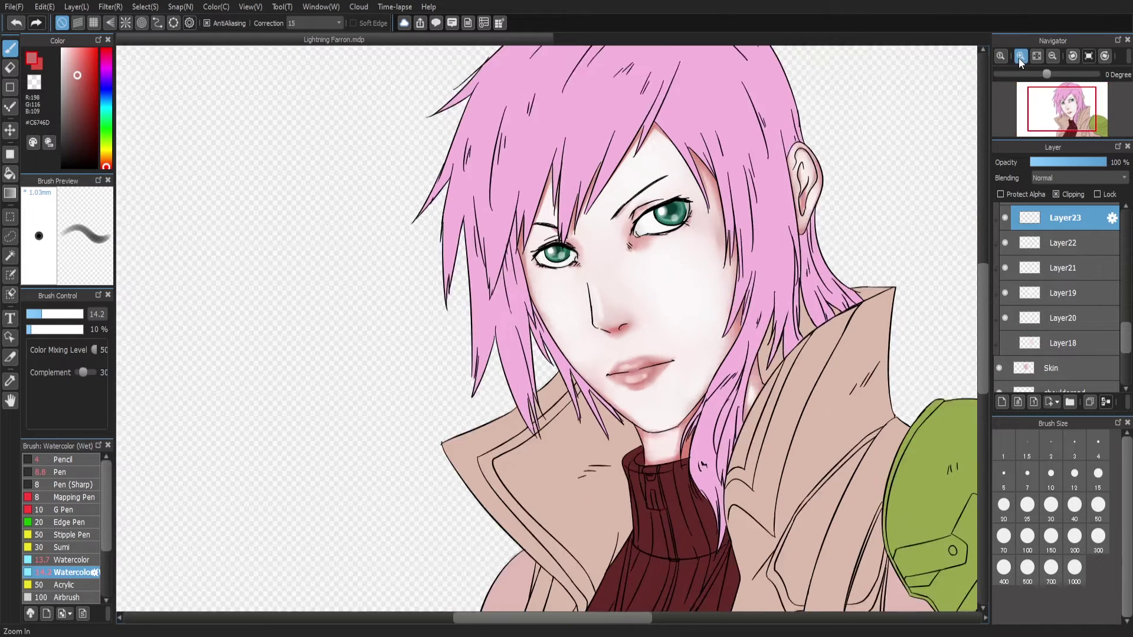
Try painting cheek blush on Layer23 in #E1B2AE with Watercolor (Wet) at size 157, and undo it
key(e)
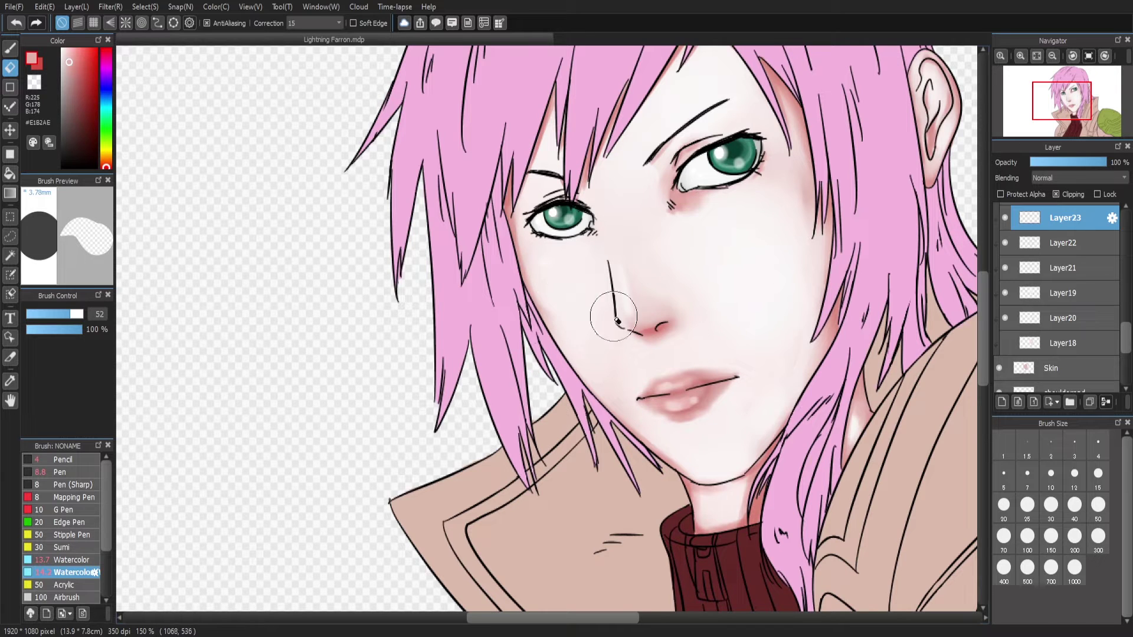
key(b)
alt+click(556, 254)
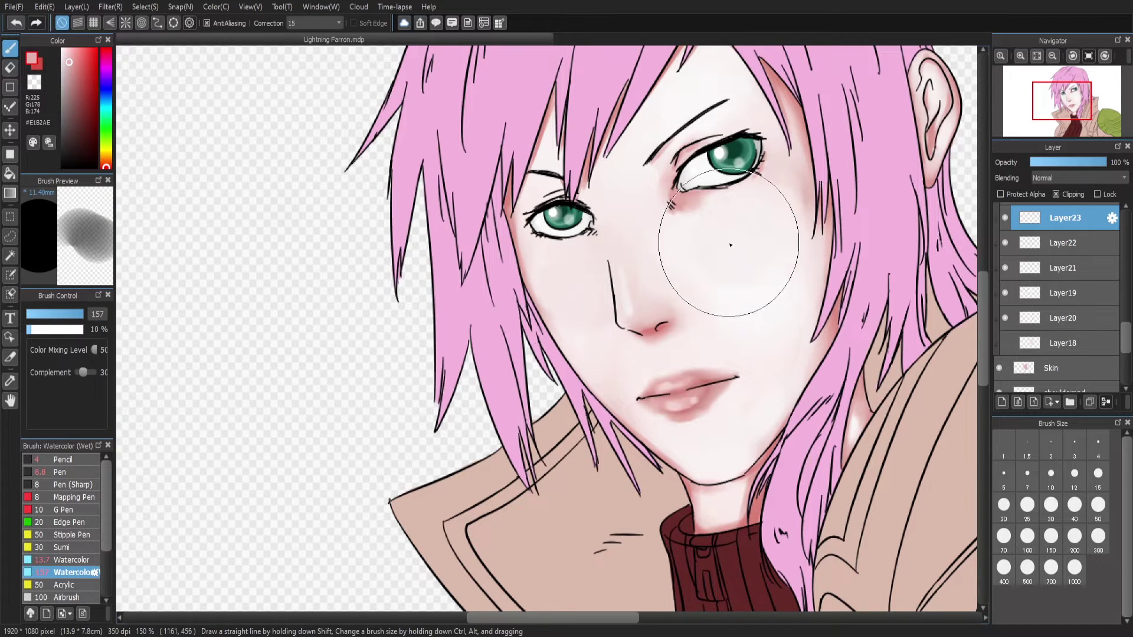
drag(733, 215, 657, 106)
click(16, 29)
Try blush on both cheeks on Layer23 with the Airbrush at size 100, check it at full view and undo it
click(65, 597)
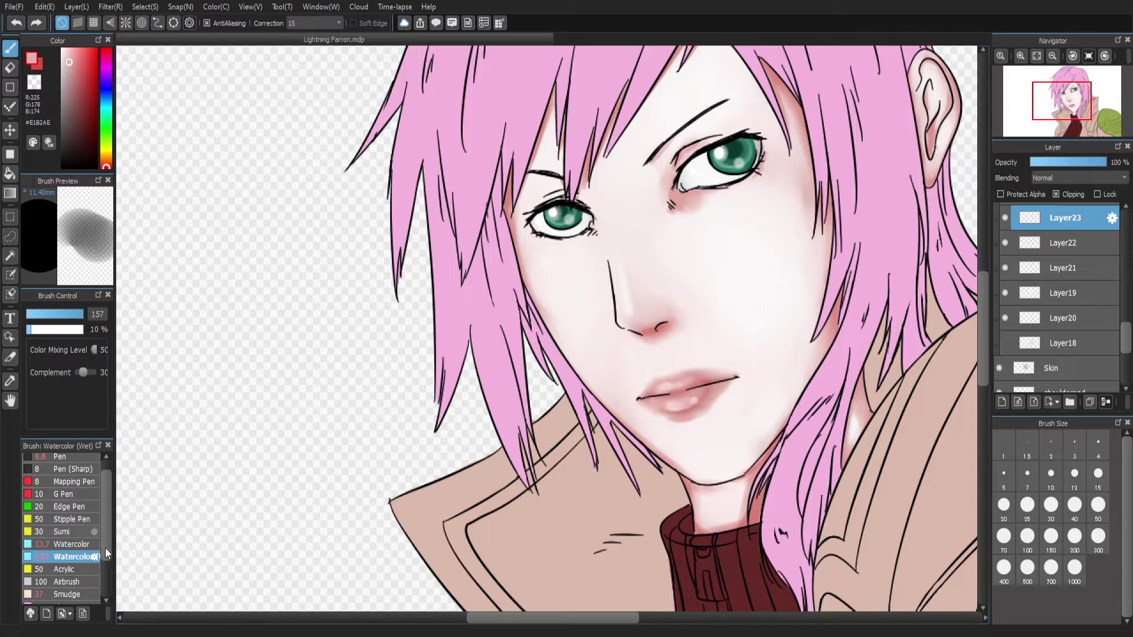
drag(548, 277, 596, 295)
mouse_move(688, 232)
mouse_down()
mouse_move(803, 238)
mouse_move(785, 252)
mouse_move(804, 236)
mouse_move(826, 201)
mouse_up()
click(16, 28)
scroll(711, 367, up, 3)
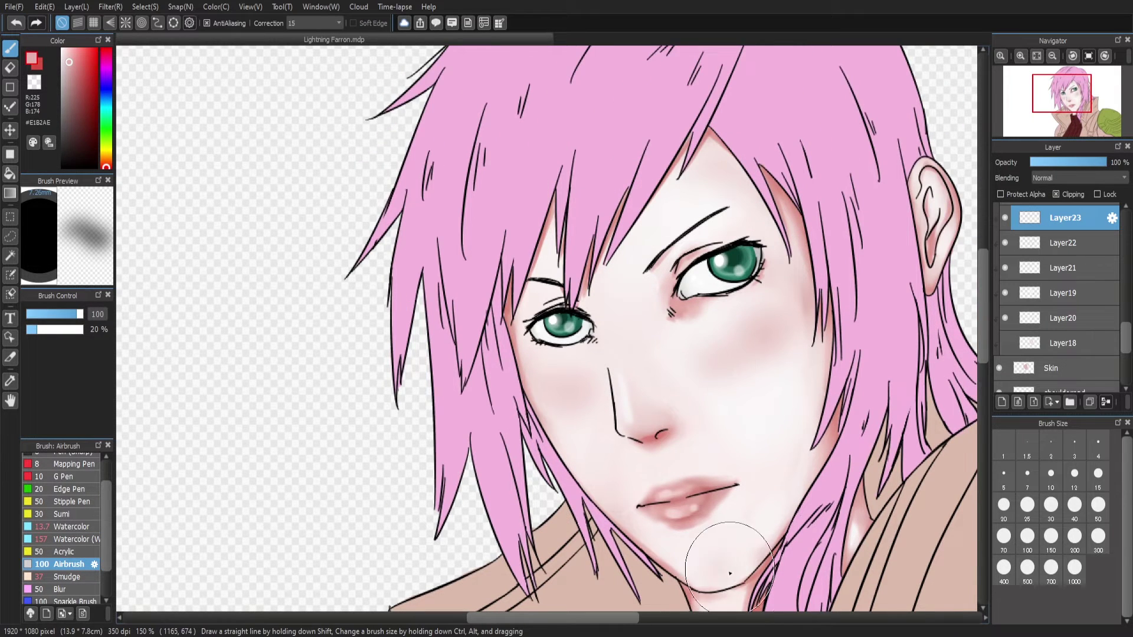
click(1037, 56)
scroll(167, 96, up, 1)
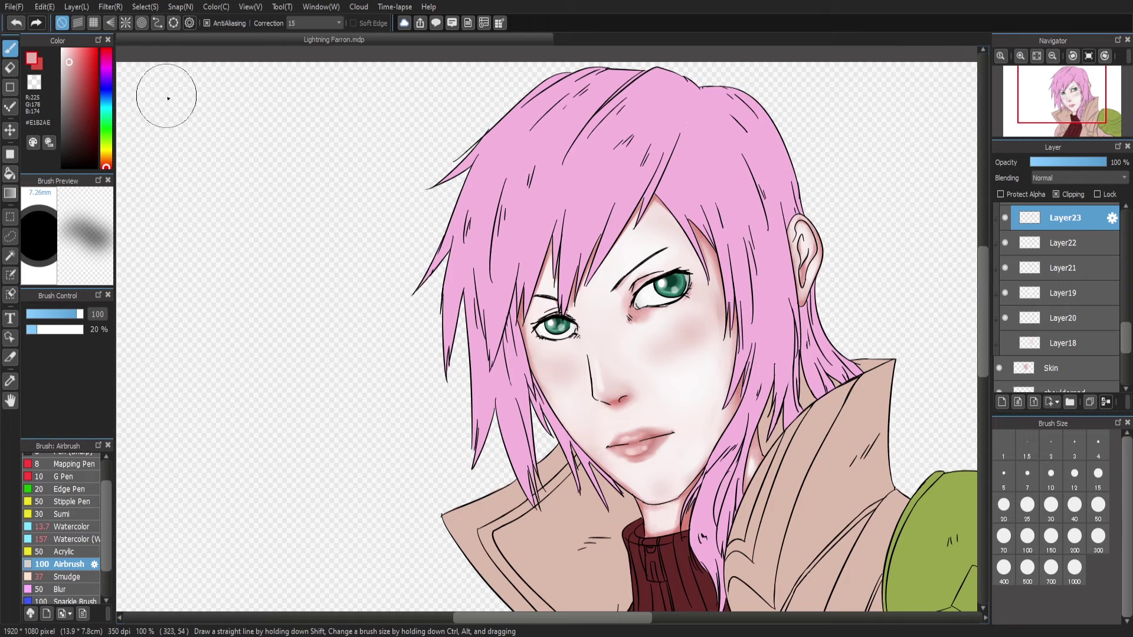
click(17, 28)
Add a clipped layer above Layer23, airbrush blush on the cheeks and chin in #E1B2AE at size 100, and set its opacity to 70%
key(ctrl+shift+n)
mouse_move(658, 349)
mouse_down()
mouse_move(697, 325)
mouse_move(680, 366)
mouse_move(546, 360)
mouse_move(582, 397)
mouse_move(546, 366)
mouse_move(644, 363)
mouse_move(689, 314)
mouse_move(730, 362)
mouse_up()
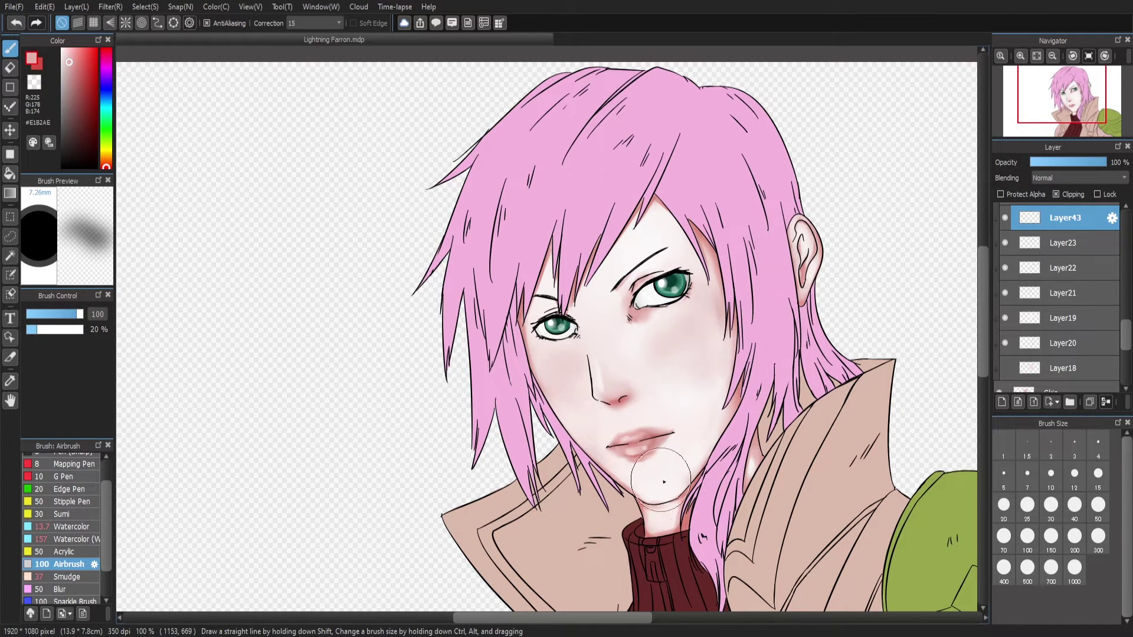
drag(663, 481, 636, 490)
click(1052, 56)
drag(1067, 163, 1086, 163)
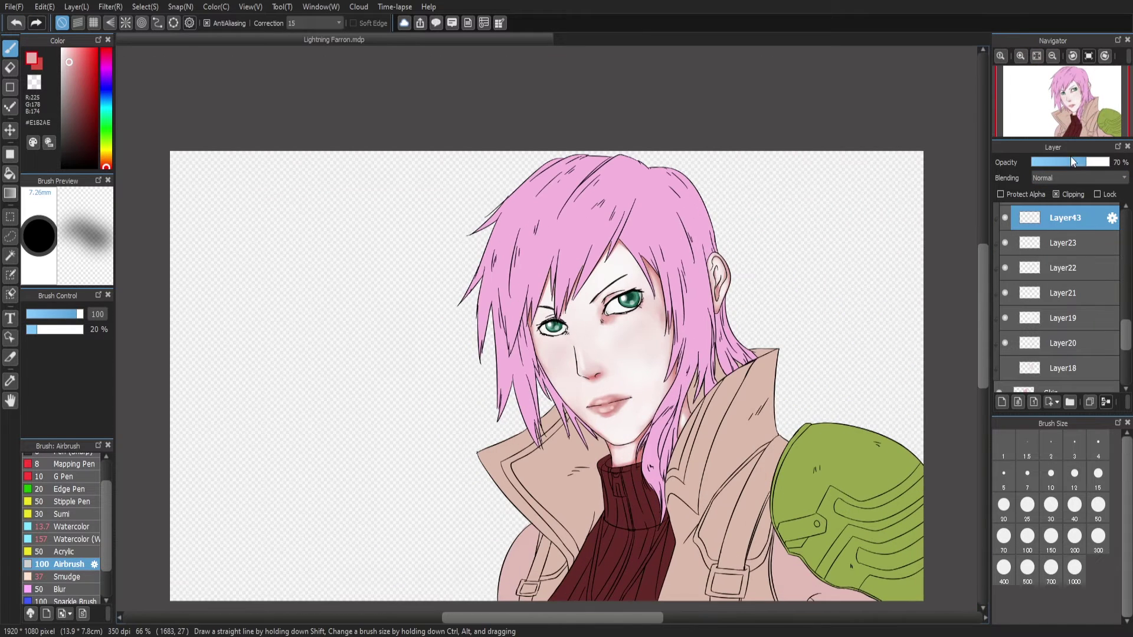
Paint the inner corners of the eyes on Layer43 in #DB9C96 with Watercolor at size 13.7, and compare with the layer hidden and shown
click(1020, 56)
click(1020, 56)
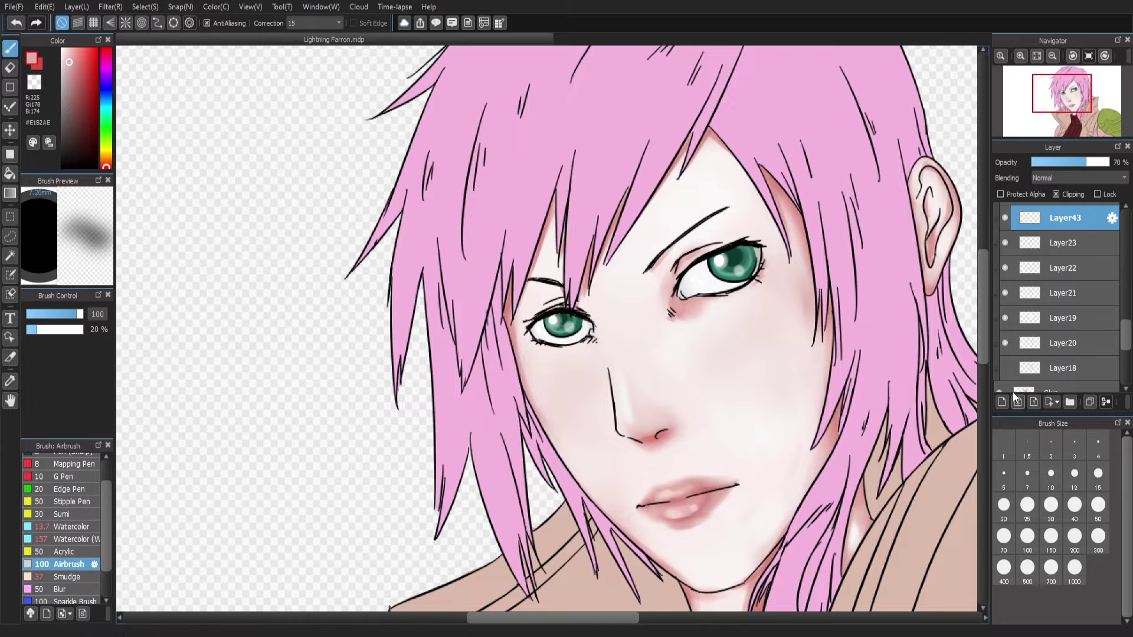
click(68, 538)
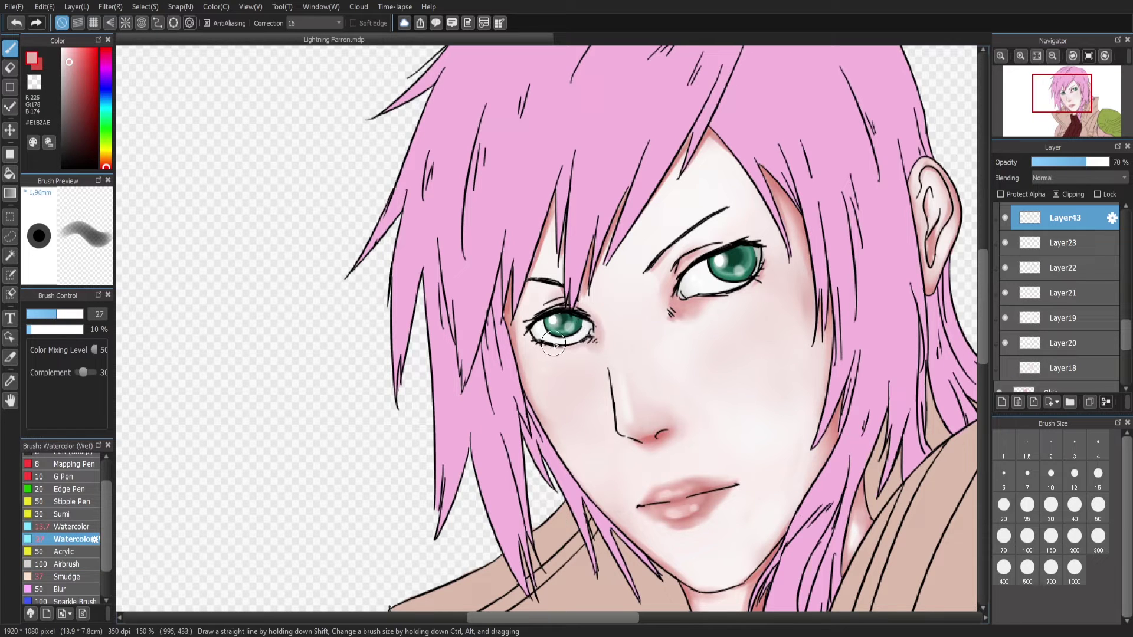
click(68, 526)
mouse_move(593, 338)
mouse_down()
mouse_move(598, 347)
mouse_move(591, 331)
mouse_up()
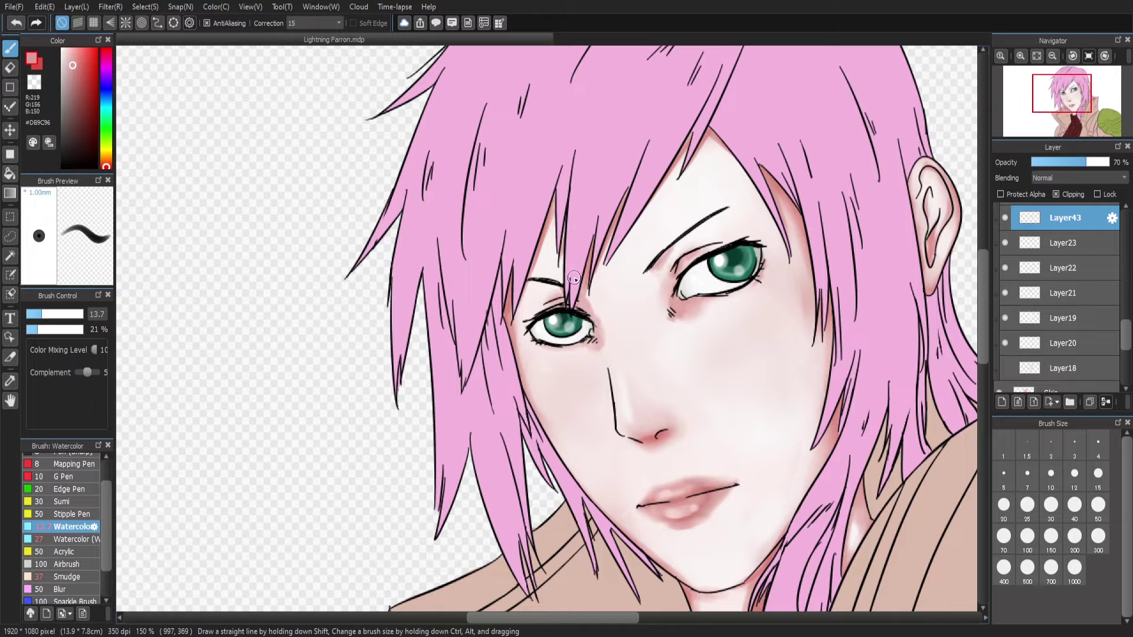
click(37, 25)
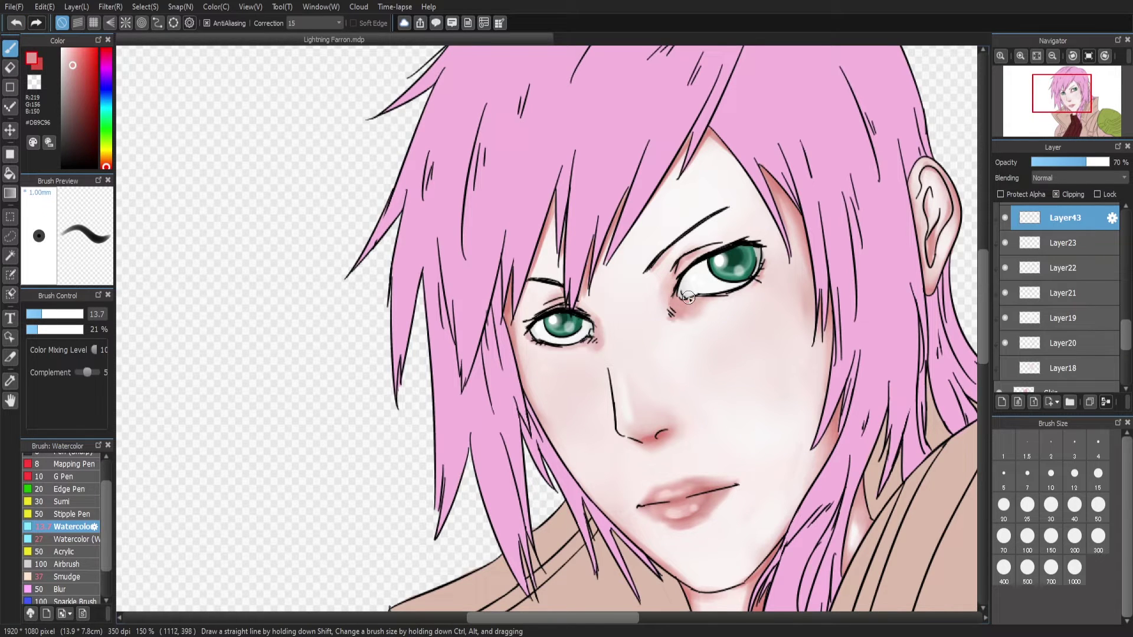
scroll(929, 150, down, 2)
scroll(1008, 263, up, 1)
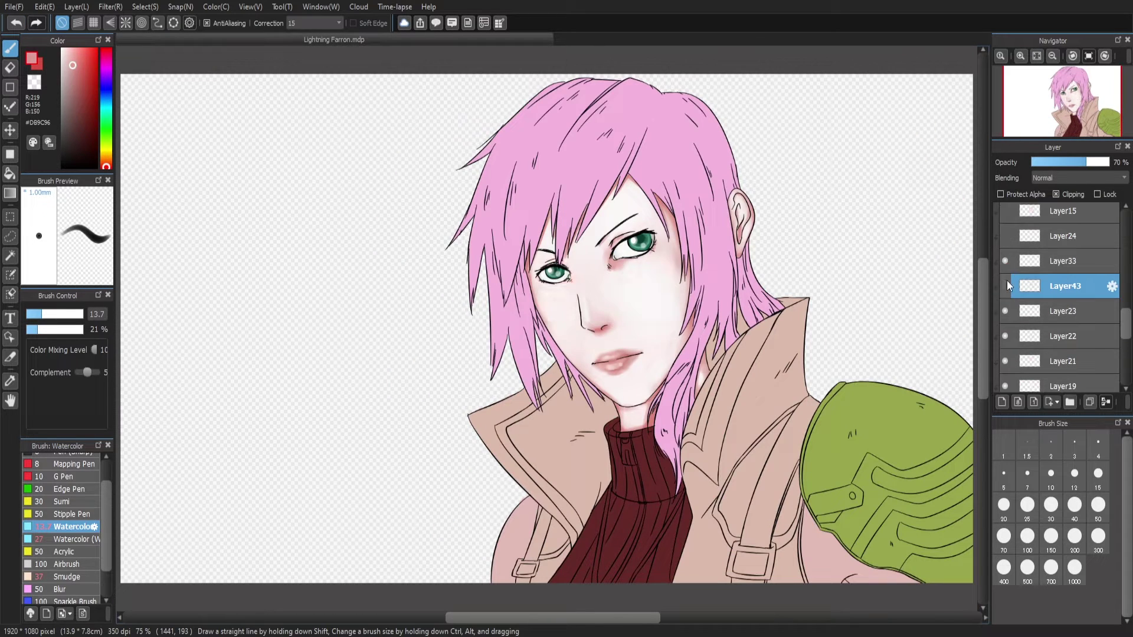
click(1005, 286)
Try a white cheek highlight on a new clipped layer with the Airbrush, enlarging it to size 185, and delete that layer
click(1001, 401)
click(63, 49)
click(69, 563)
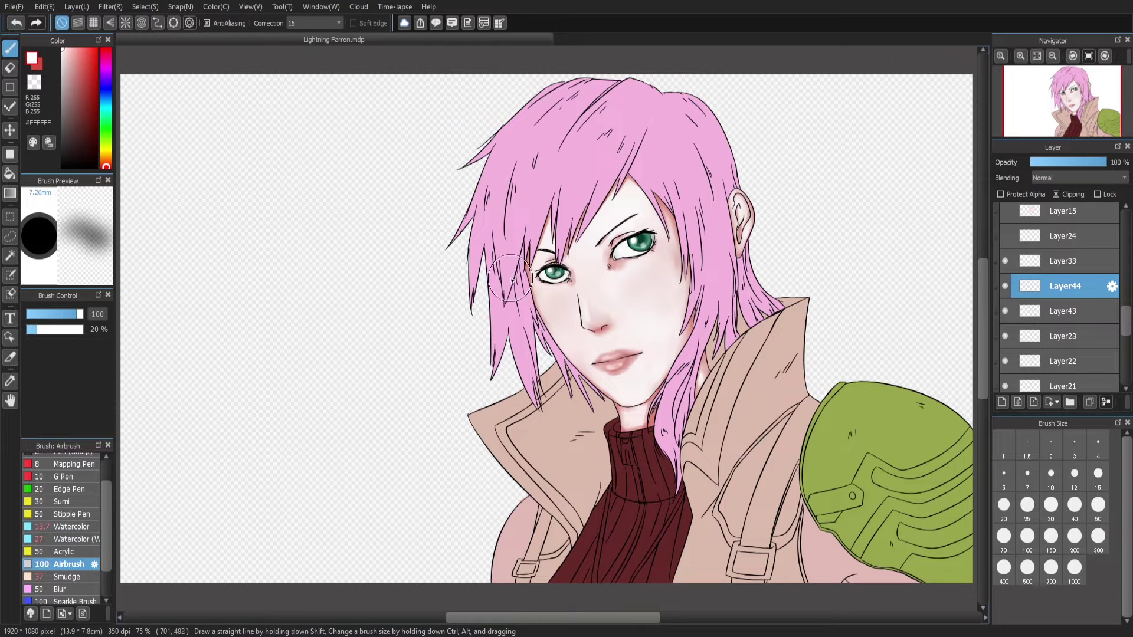
mouse_move(645, 292)
mouse_down()
mouse_move(708, 232)
mouse_move(660, 295)
mouse_up()
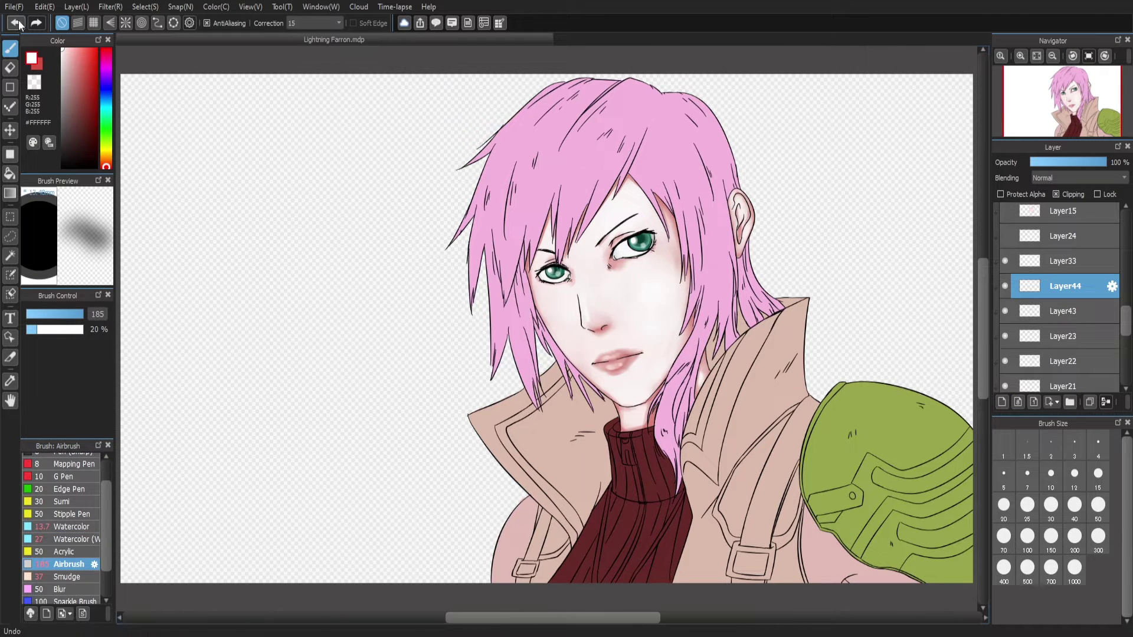
click(1105, 402)
Select Layer23 and soften the cheek shading in #F9F4F4 with the Airbrush at size 185
click(1020, 55)
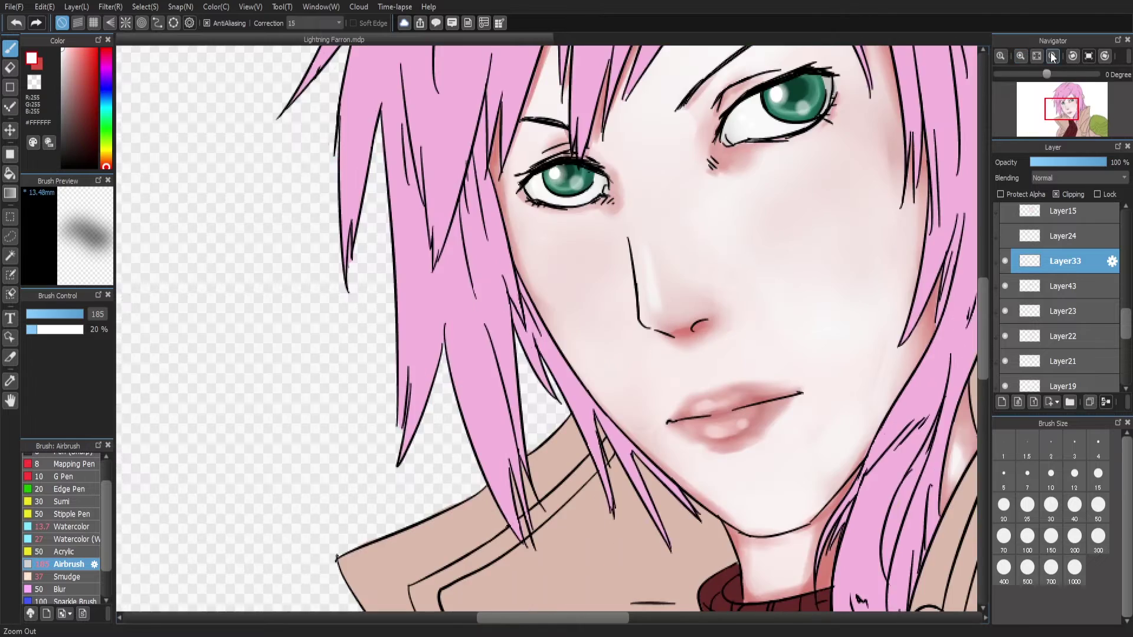
click(1052, 55)
click(1020, 56)
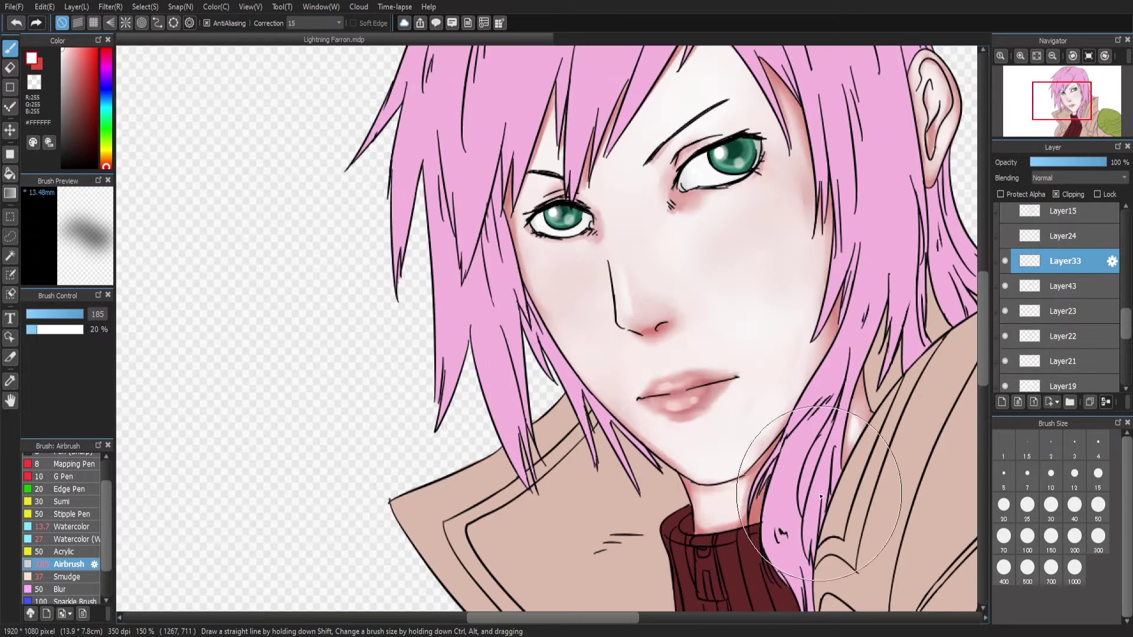
key(e)
click(1065, 285)
key(ctrl+Down)
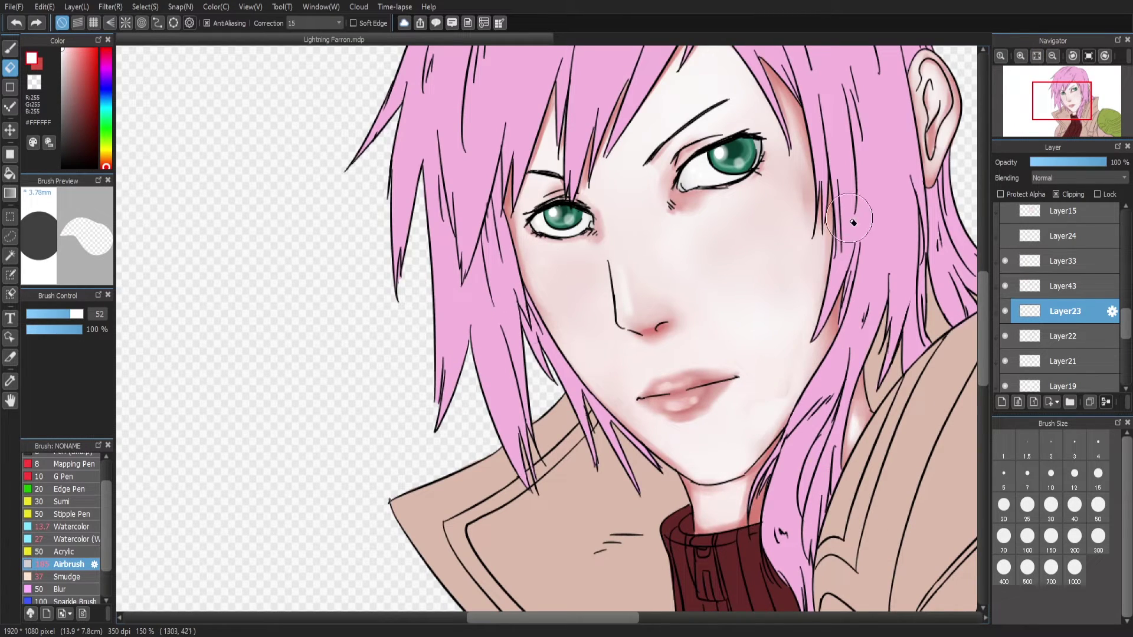
key(b)
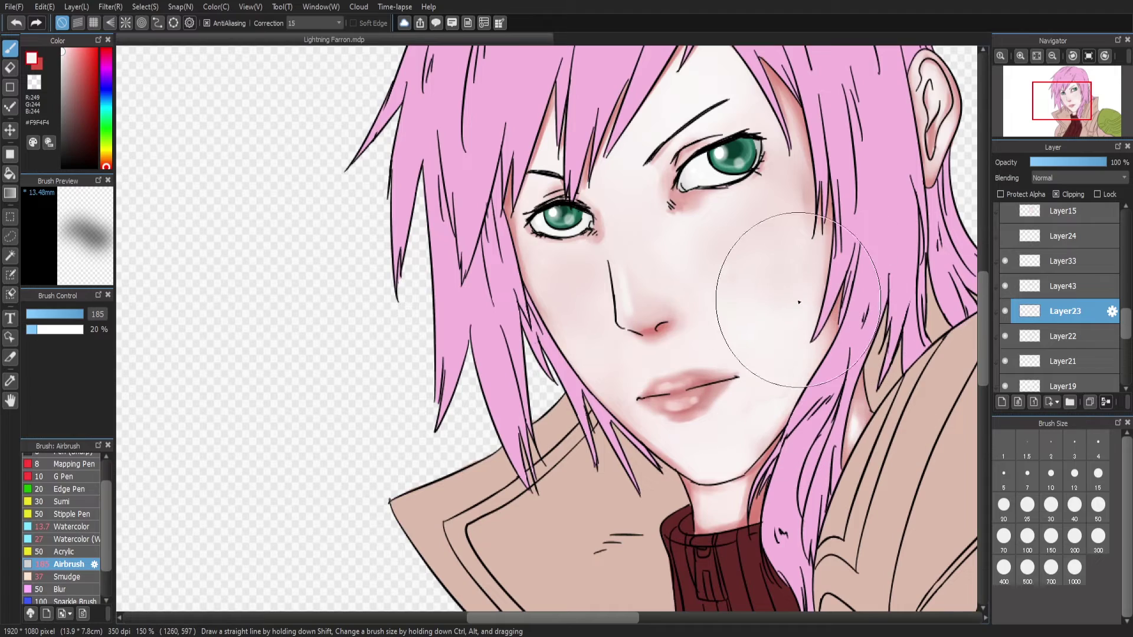
scroll(1037, 99, up, 3)
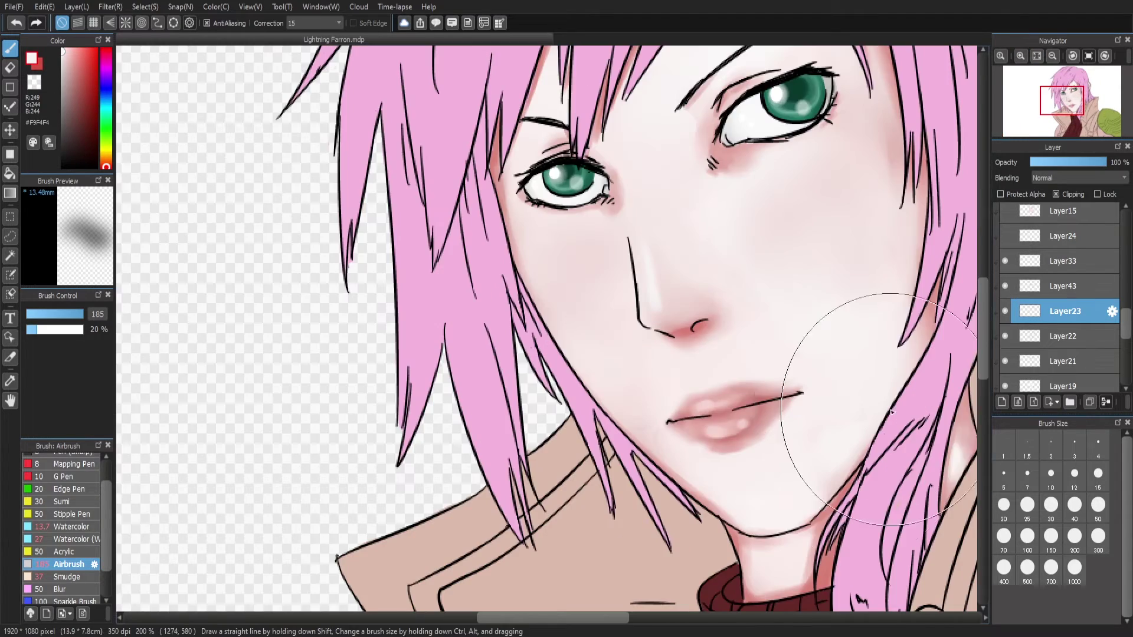
scroll(1028, 56, up, 2)
scroll(1035, 57, down, 1)
click(1036, 56)
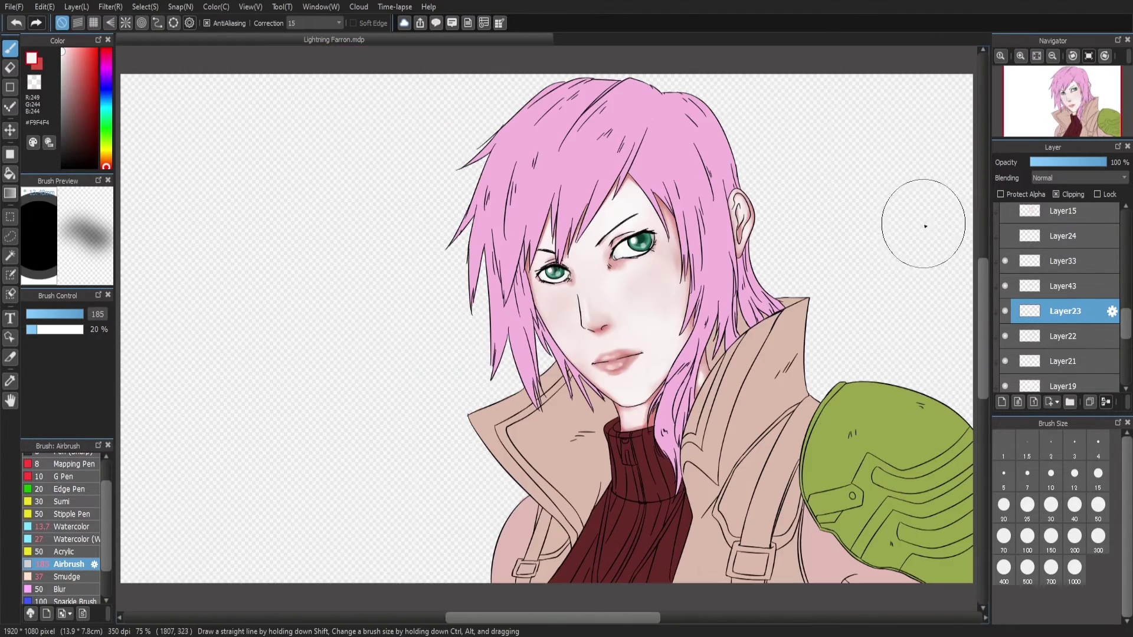
Airbrush soft shading around the edges of the face on Layer33 in #E1A6A0 at size 37
scroll(1010, 292, down, 8)
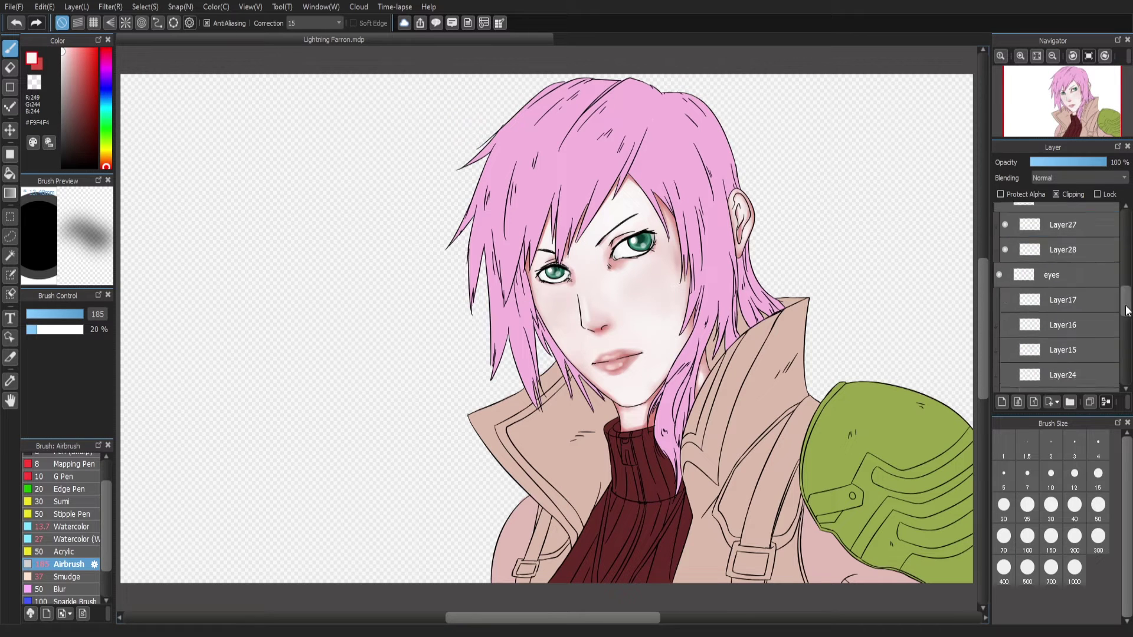
click(999, 344)
click(999, 344)
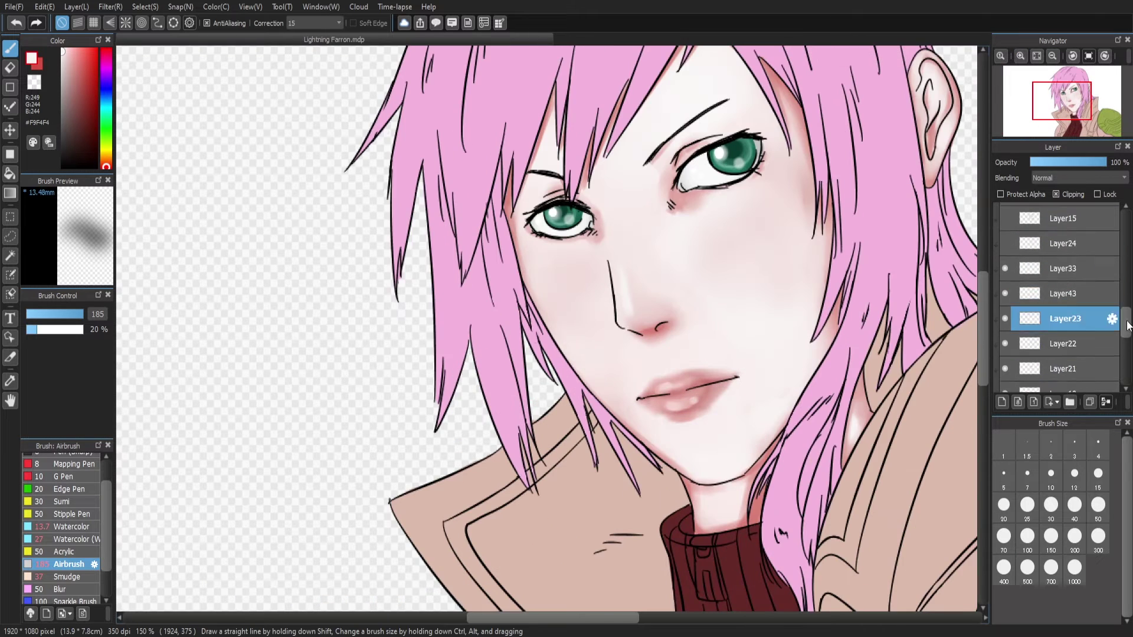
alt+click(676, 193)
key(bracketleft)
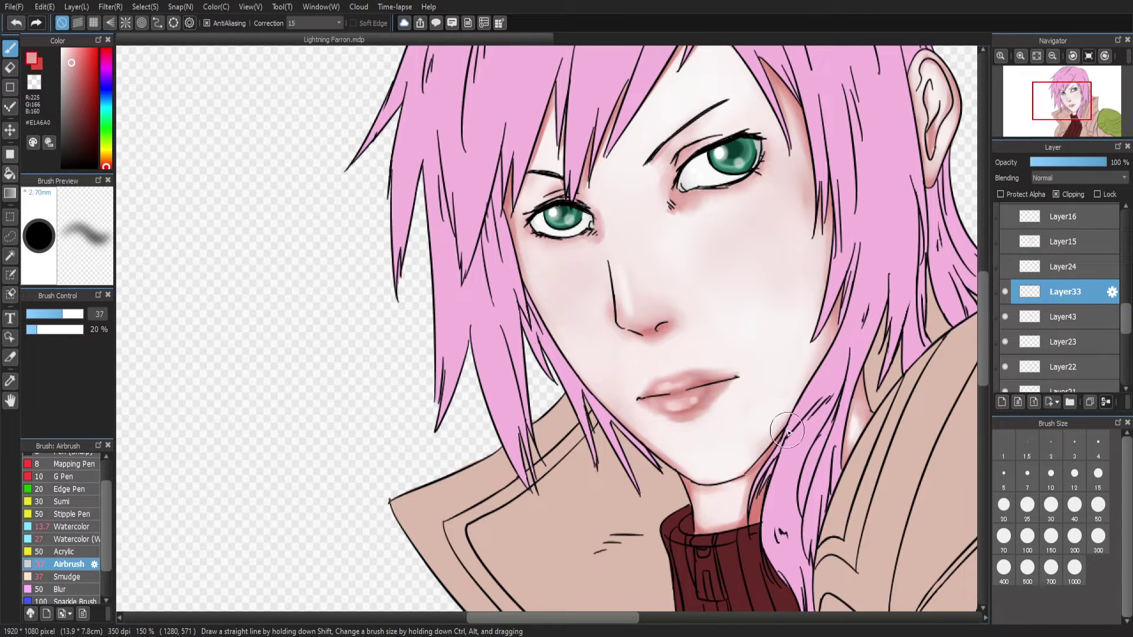
scroll(837, 177, up, 3)
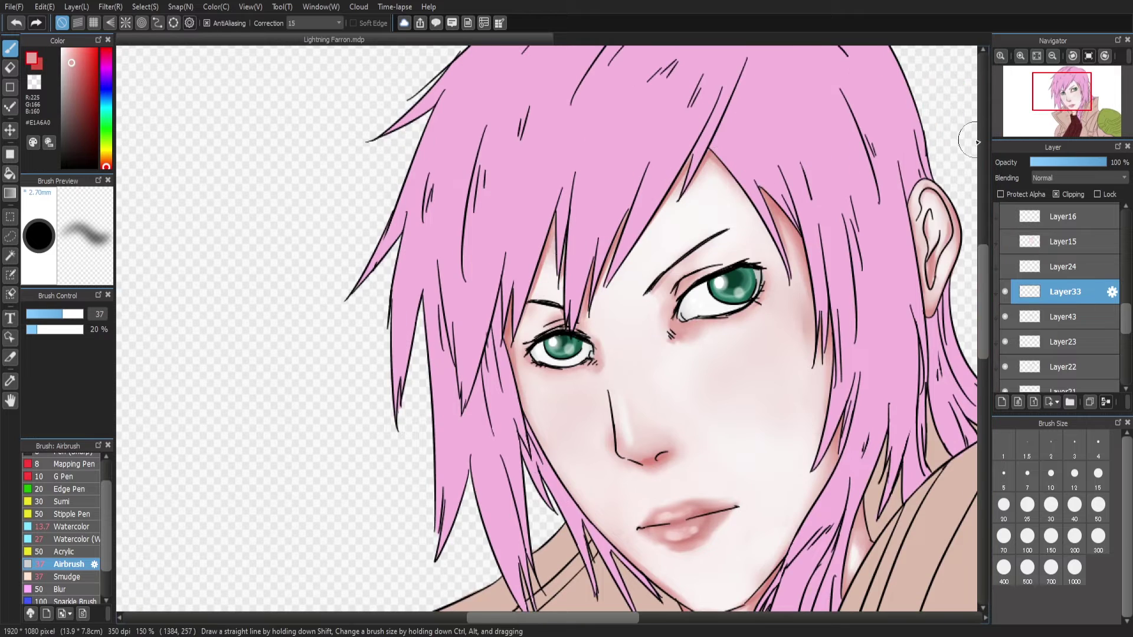
scroll(863, 223, down, 2)
scroll(1126, 254, up, 5)
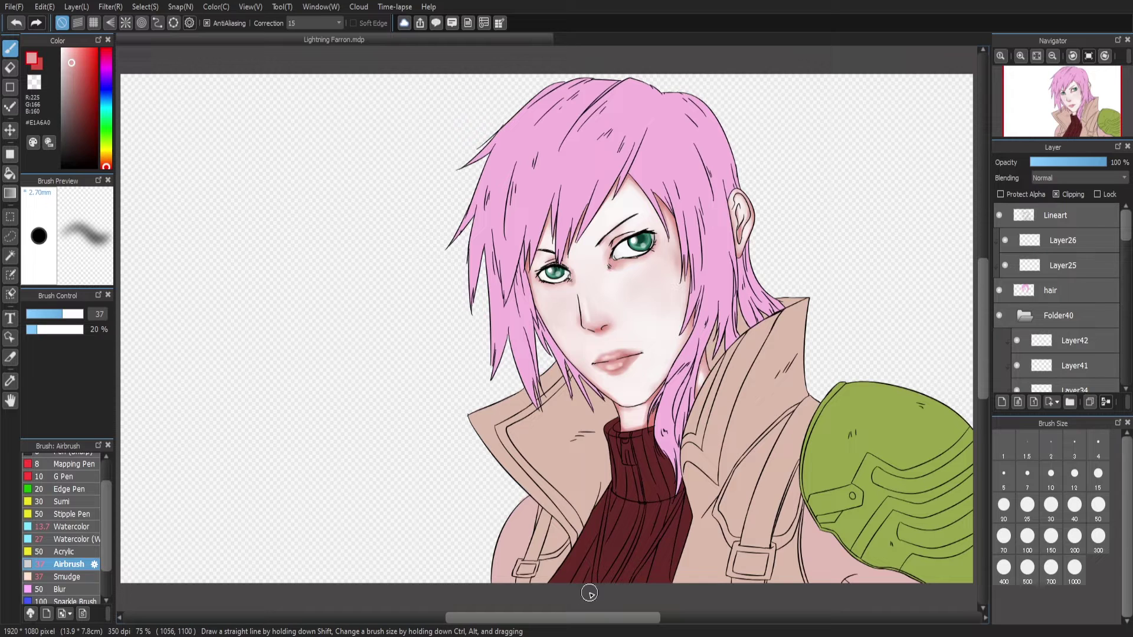
Paint the bare shoulder and arm skin on Layer19 in #F7EBEA with Watercolor (Wet), enlarging the brush to size 84
scroll(1056, 295, down, 5)
click(1065, 340)
click(71, 539)
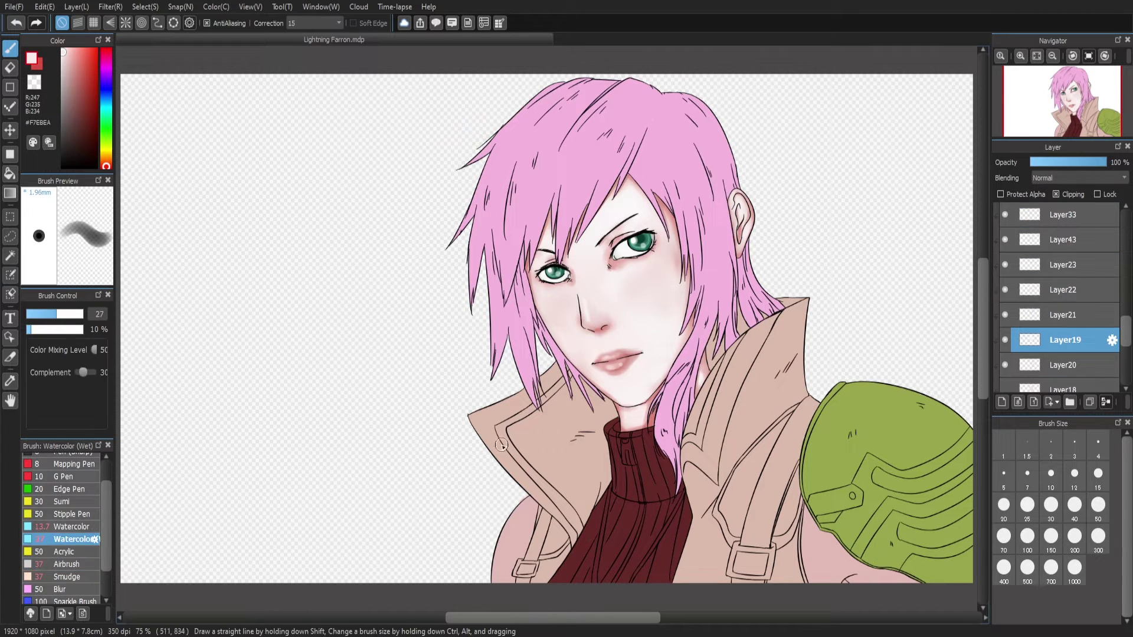
drag(501, 444, 535, 445)
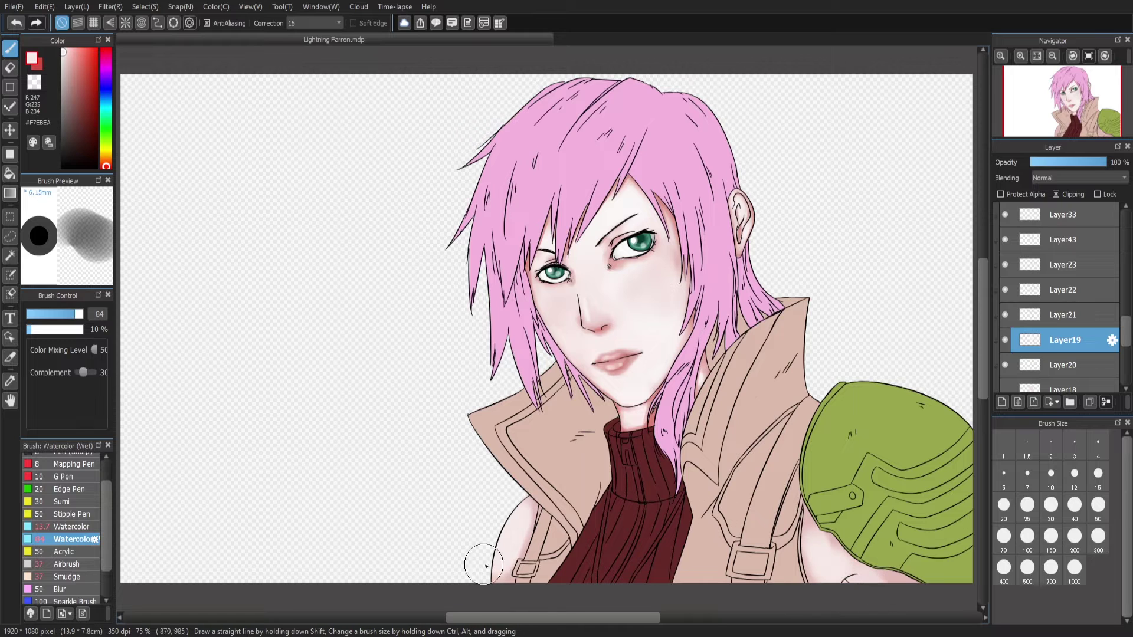
Shade the bare arm below the shoulder pad on Layer20 in #E2ABA6 and lighten the skin on Layer19 in #FEF6F6 with Watercolor (Wet)
alt+click(618, 366)
click(1062, 364)
scroll(1062, 330, down, 3)
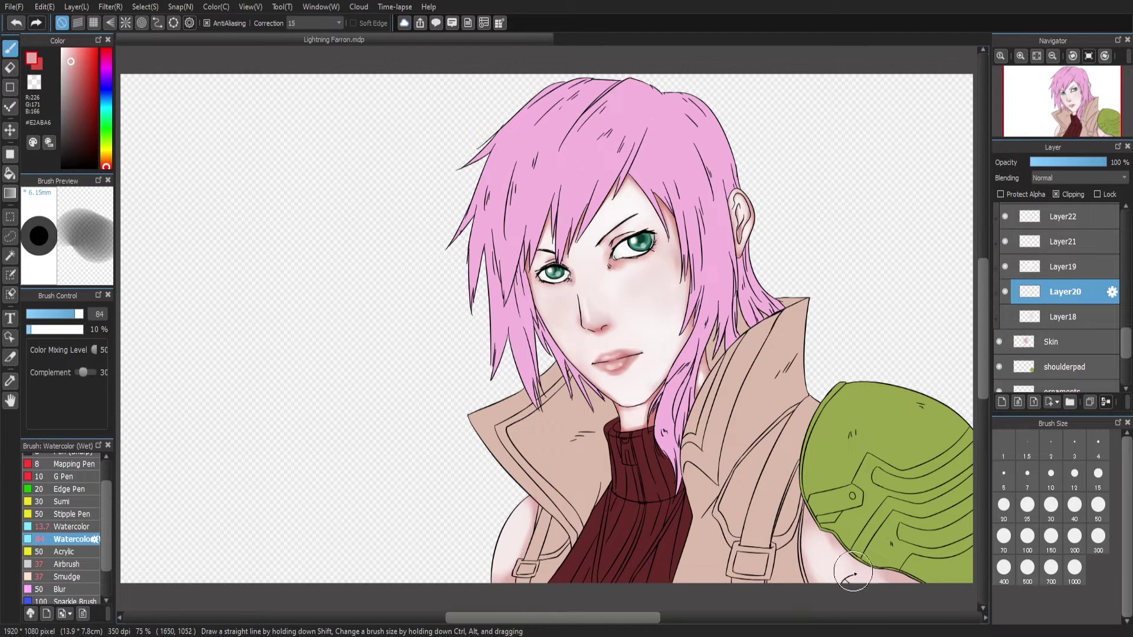
drag(853, 573, 859, 549)
click(1062, 266)
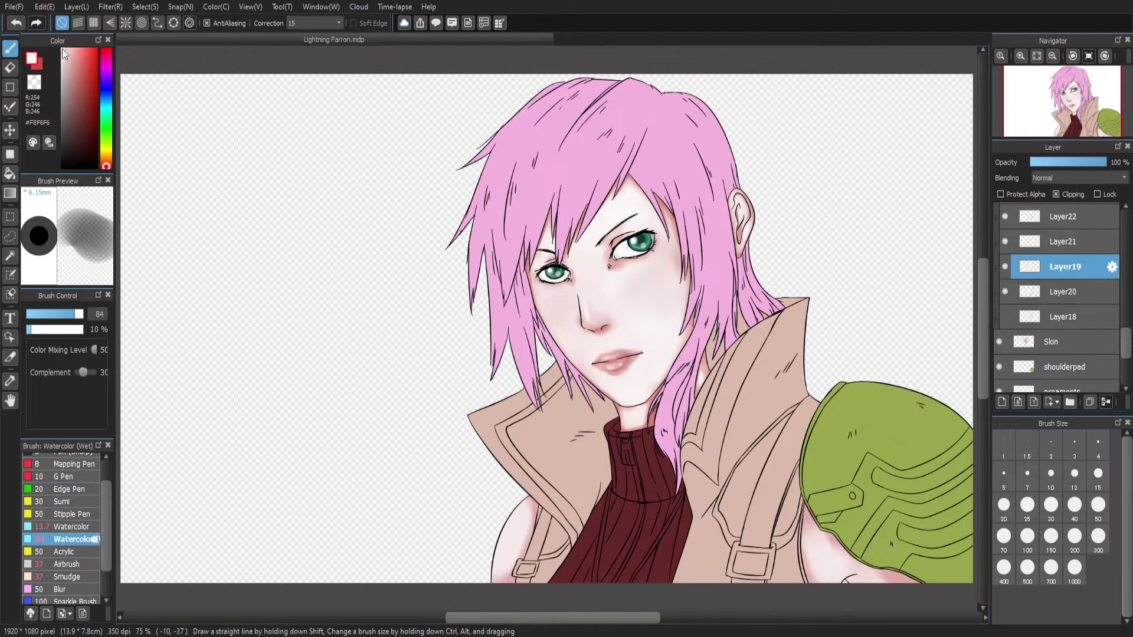
alt+click(488, 518)
Deepen the arm shadow under the shoulder pad on Layer21 with Watercolor in #D87D74 at size 13.7, blending with Watercolor (Wet) in #E6B8B4 at size 49
click(1062, 241)
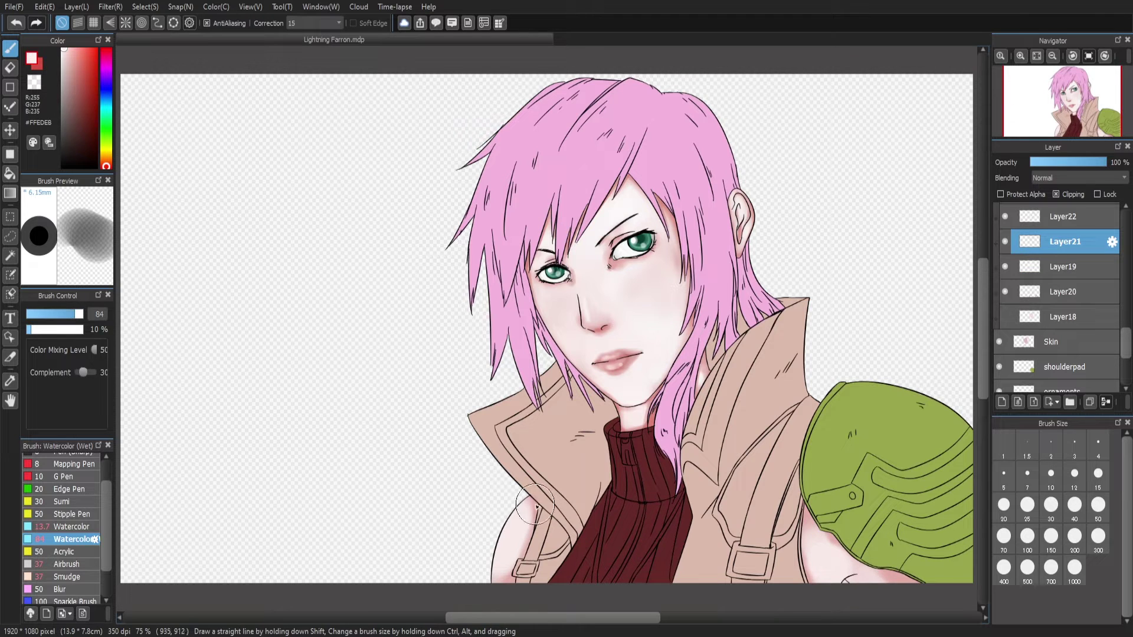
alt+click(802, 507)
drag(288, 470, 169, 329)
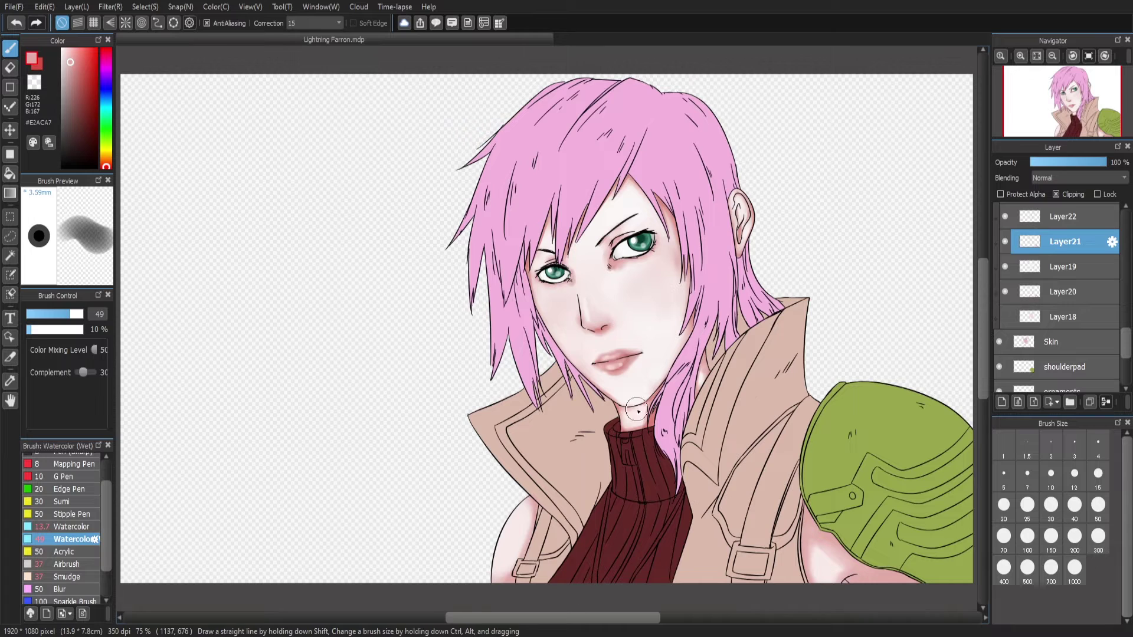
alt+click(853, 566)
key(Up)
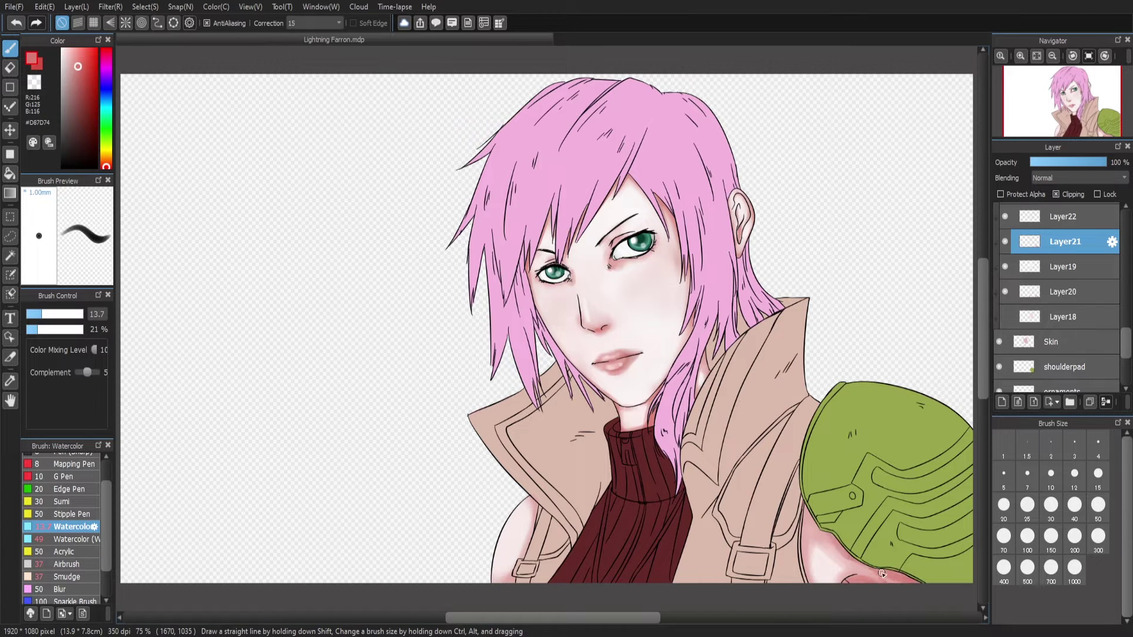
alt+click(822, 489)
key(Down)
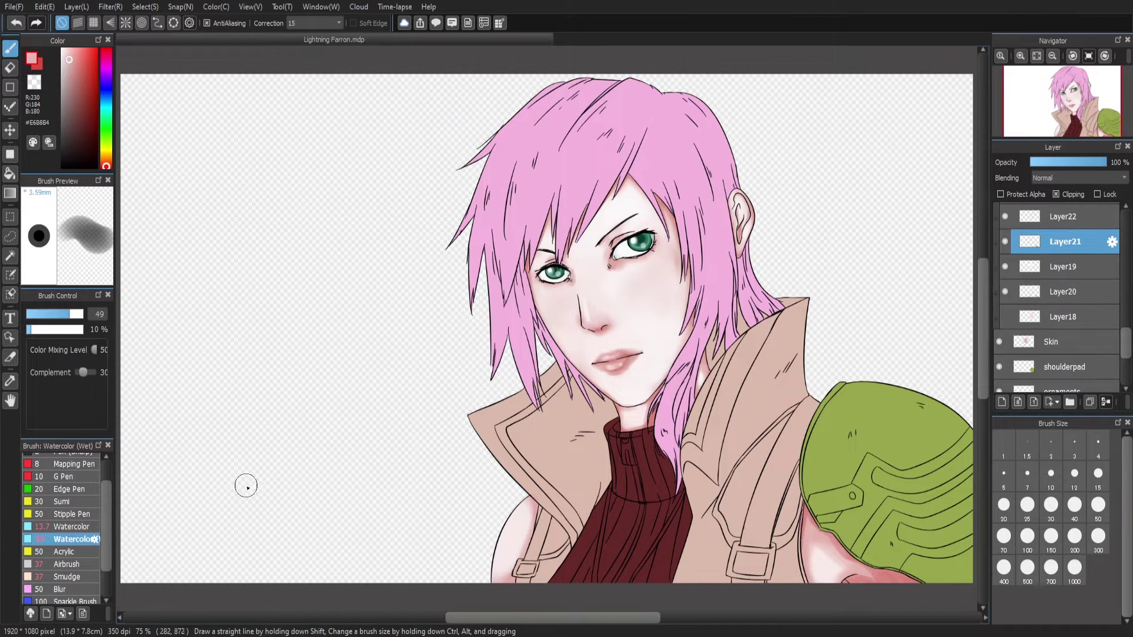
Add #D65043 shading at the shoulder pad's lower edge on Layer22 with Watercolor (Wet), and sample #F9EBEA for Watercolor at size 26
key(ctrl+Up)
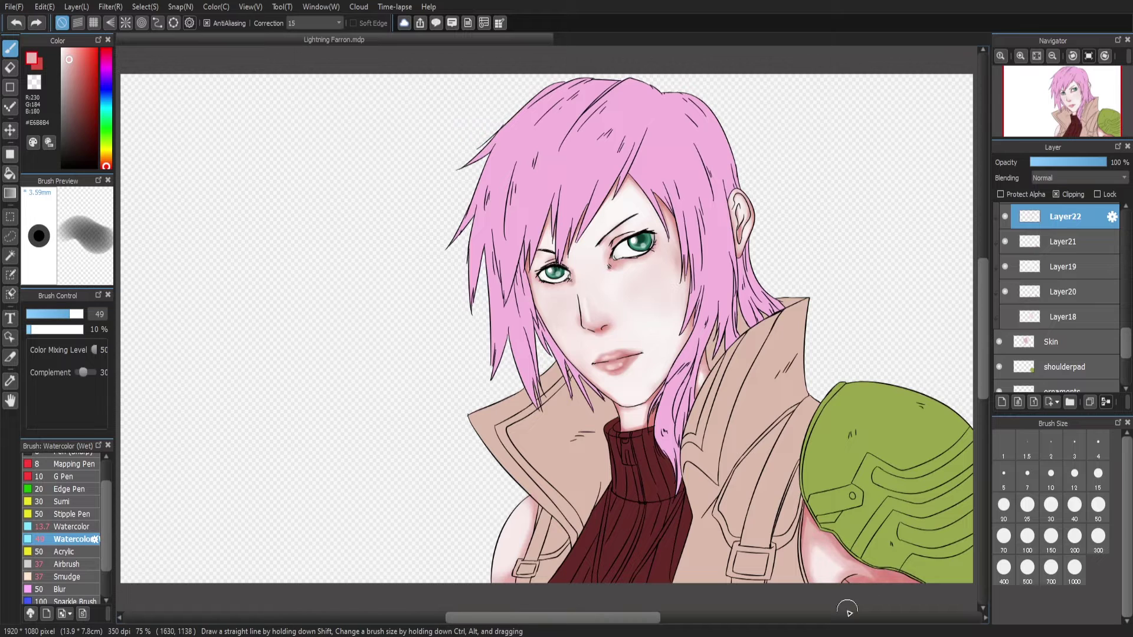
alt+click(823, 554)
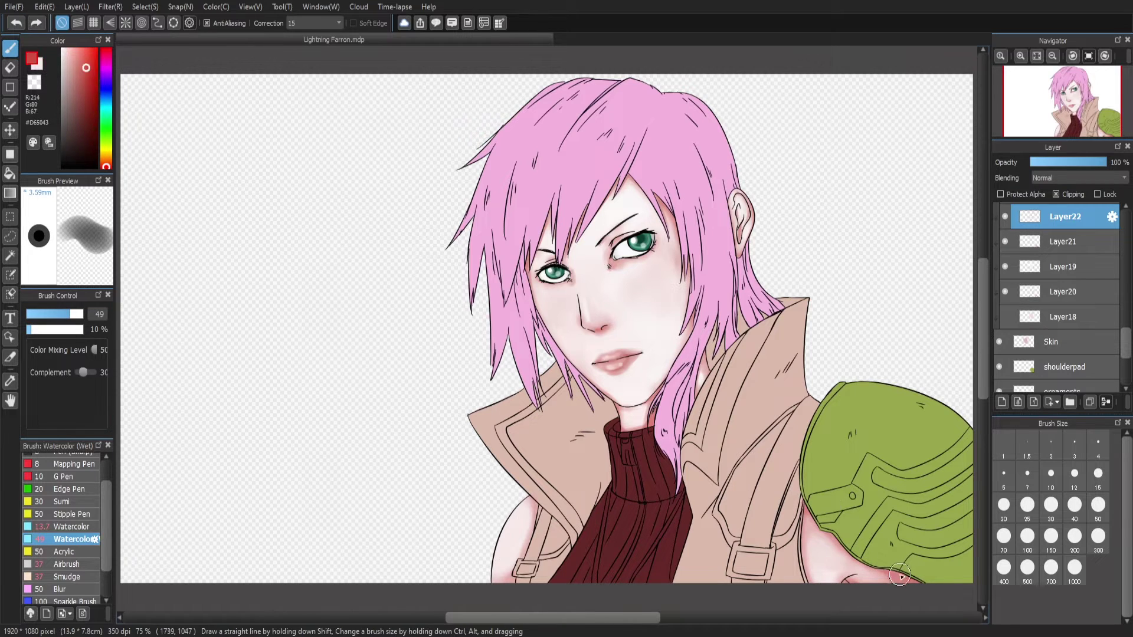
key(Up)
alt+click(532, 549)
alt+click(538, 501)
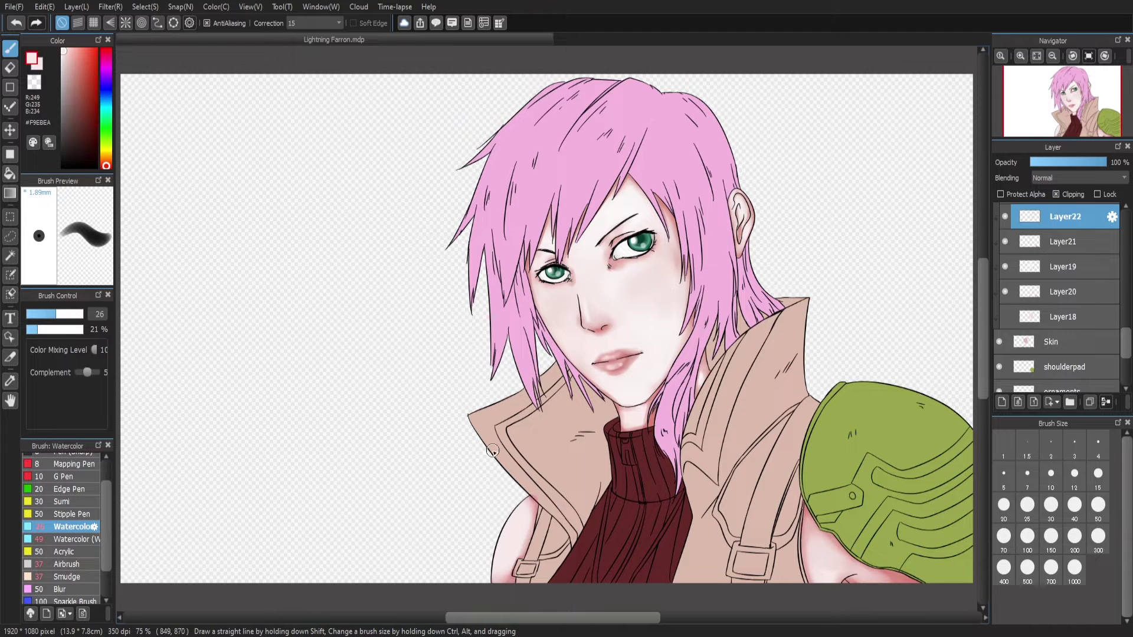
Highlight the bare arms with Watercolor at size 47, using #F9EBEA on Layer23 and white on Layer43
key(ctrl+Up)
drag(495, 553, 505, 553)
alt+click(505, 553)
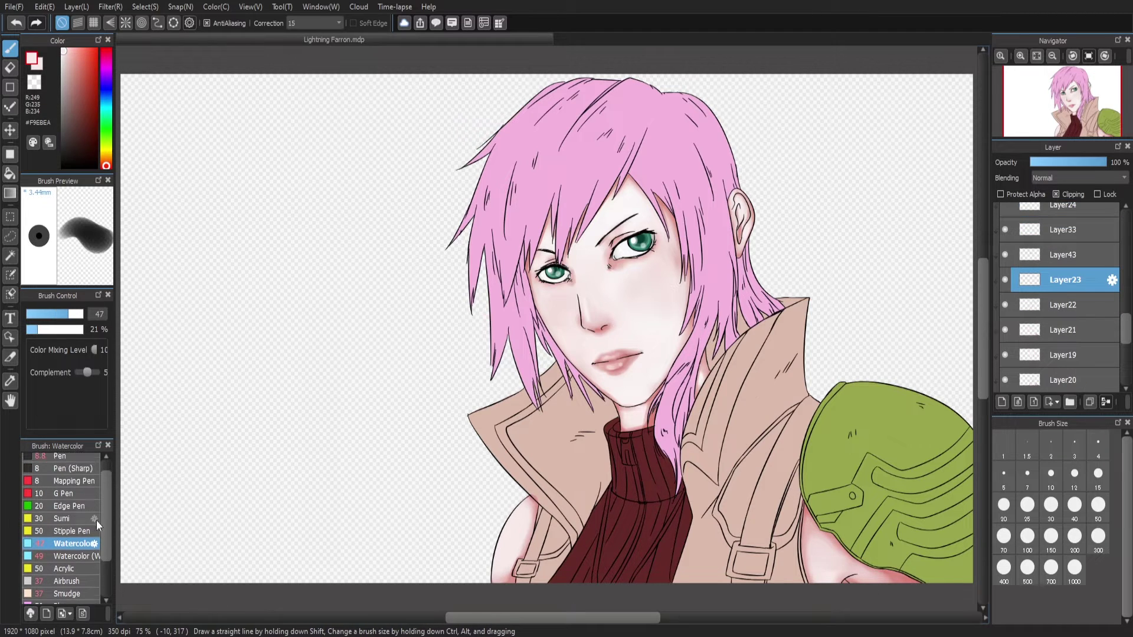
key(ctrl+Up)
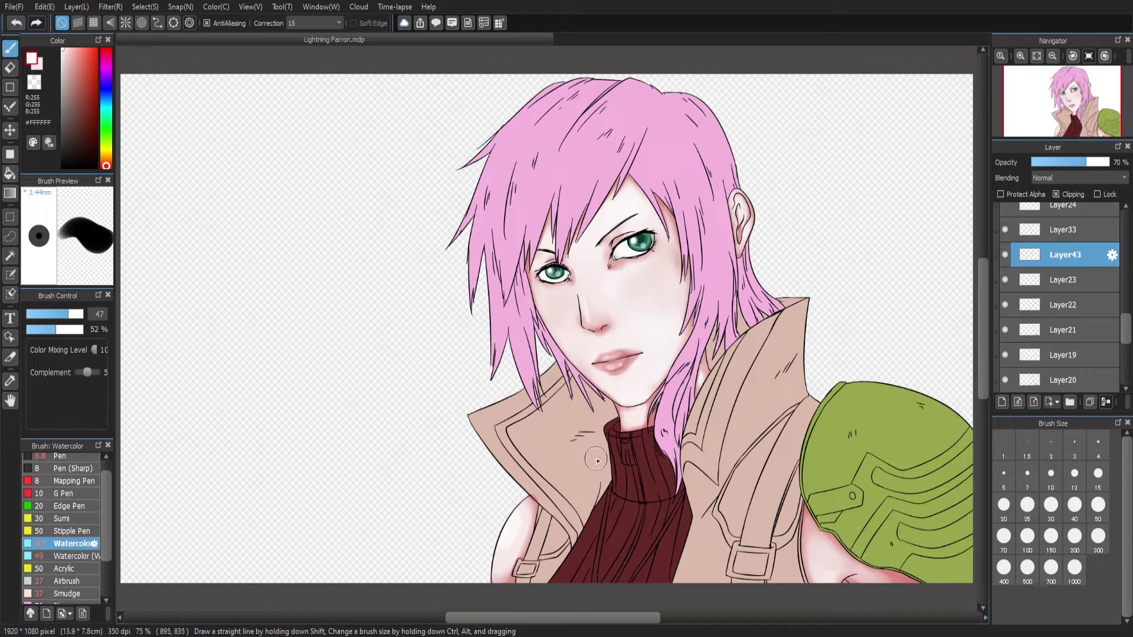
key(Down)
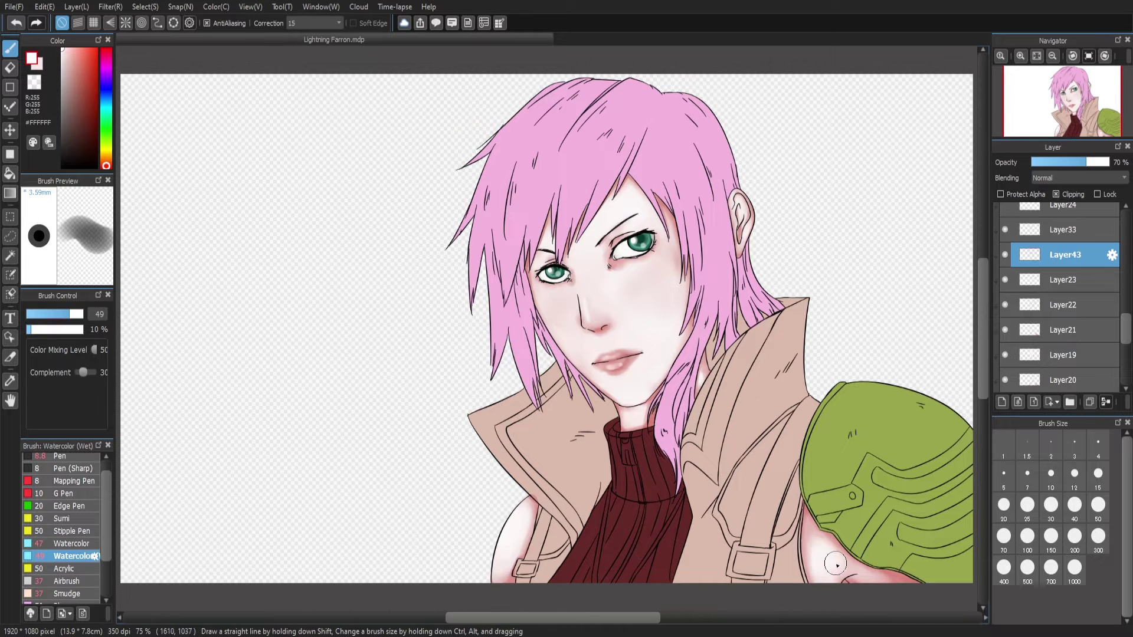
Erase stray skin colour around the coat strap buckle on the Skin layer with the eraser at size 12.3
key(e)
key(ctrl+Down)
key(ctrl+Down)
key(ctrl+Down)
key(ctrl+Down)
key(ctrl+Down)
key(ctrl+Down)
key(ctrl+Down)
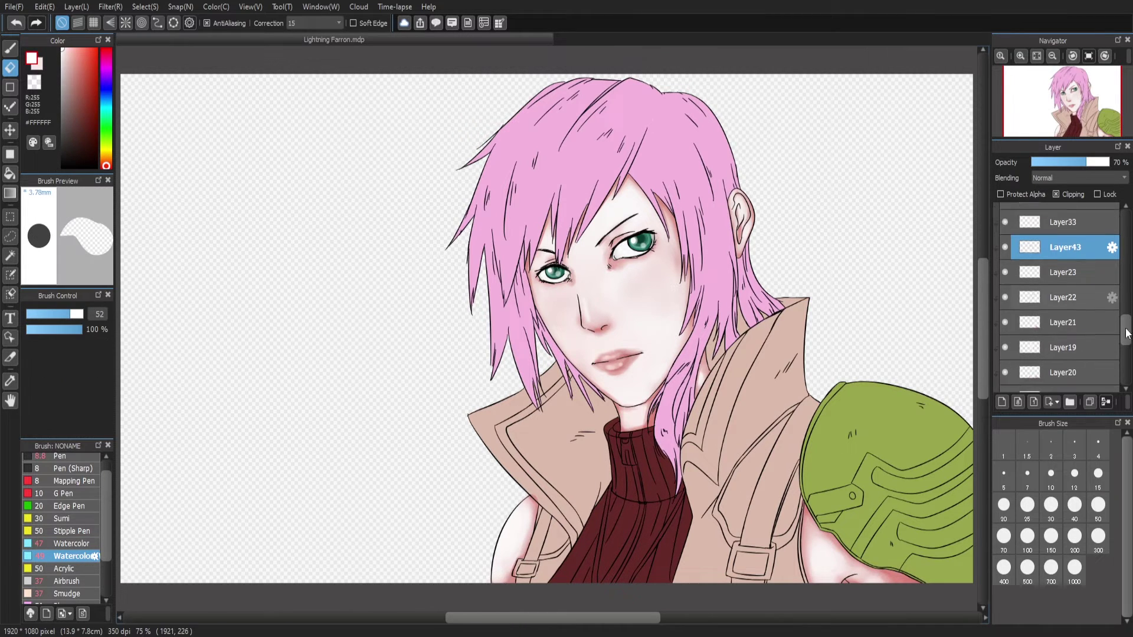
scroll(1057, 124, up, 2)
drag(1058, 124, 1060, 129)
drag(567, 472, 526, 506)
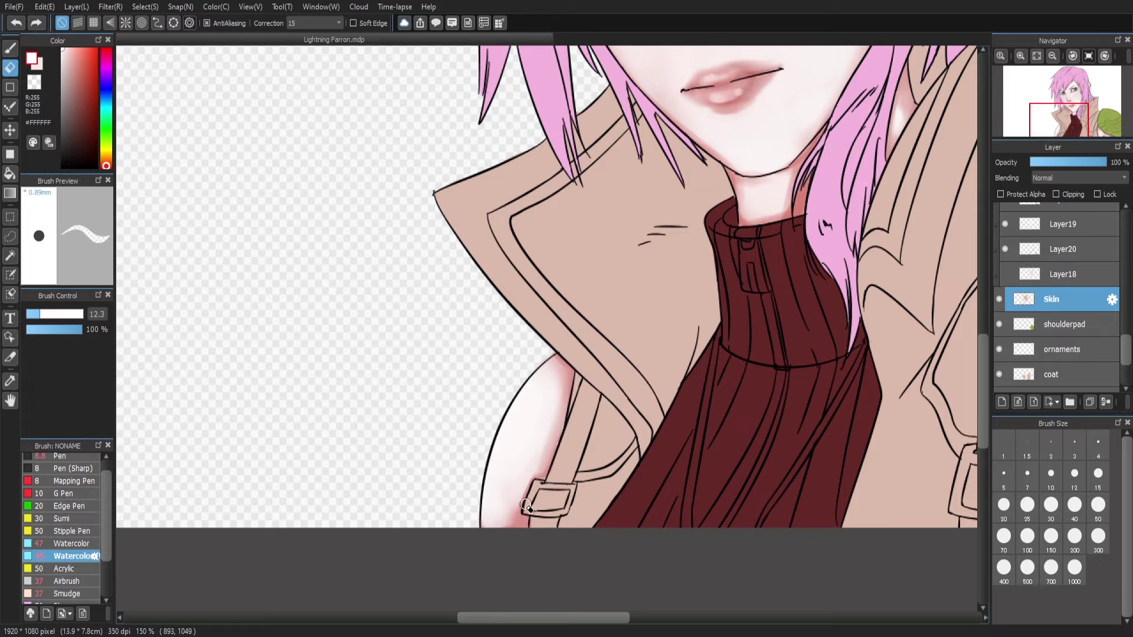
Shade the arm along the shoulder pad on Layer20 in #E6B9B5 with Watercolor (Wet) at size 49, and return to Layer43
click(1080, 130)
key(ctrl+Up)
key(ctrl+Up)
key(b)
alt+click(687, 342)
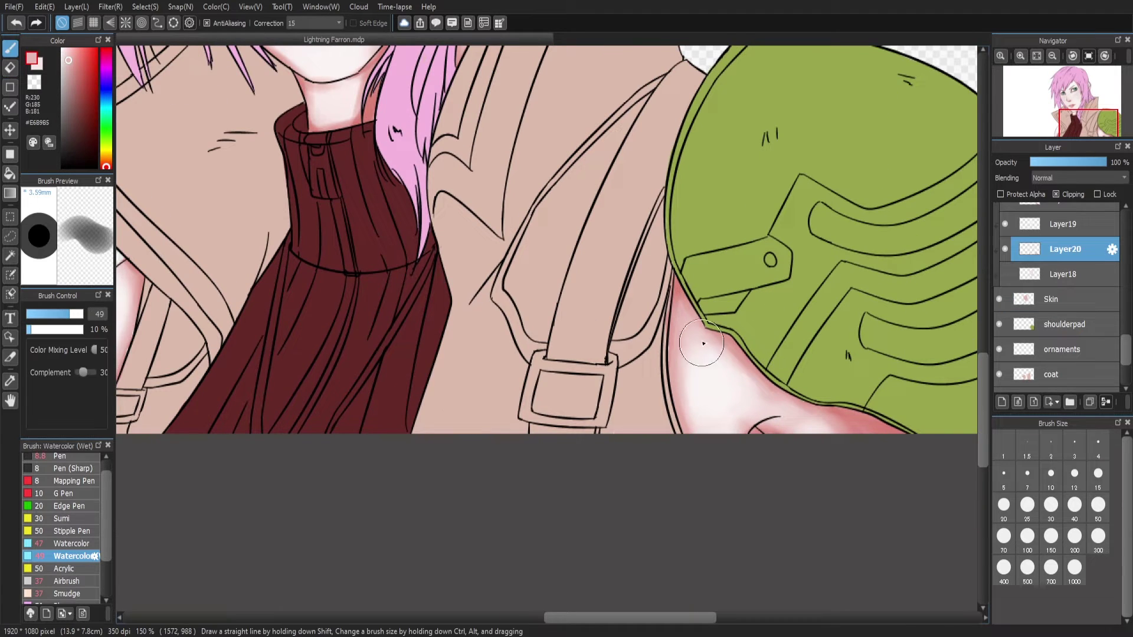
key(ctrl+Up)
key(ctrl+Up)
key(ctrl+Up)
key(ctrl+Up)
key(ctrl+Up)
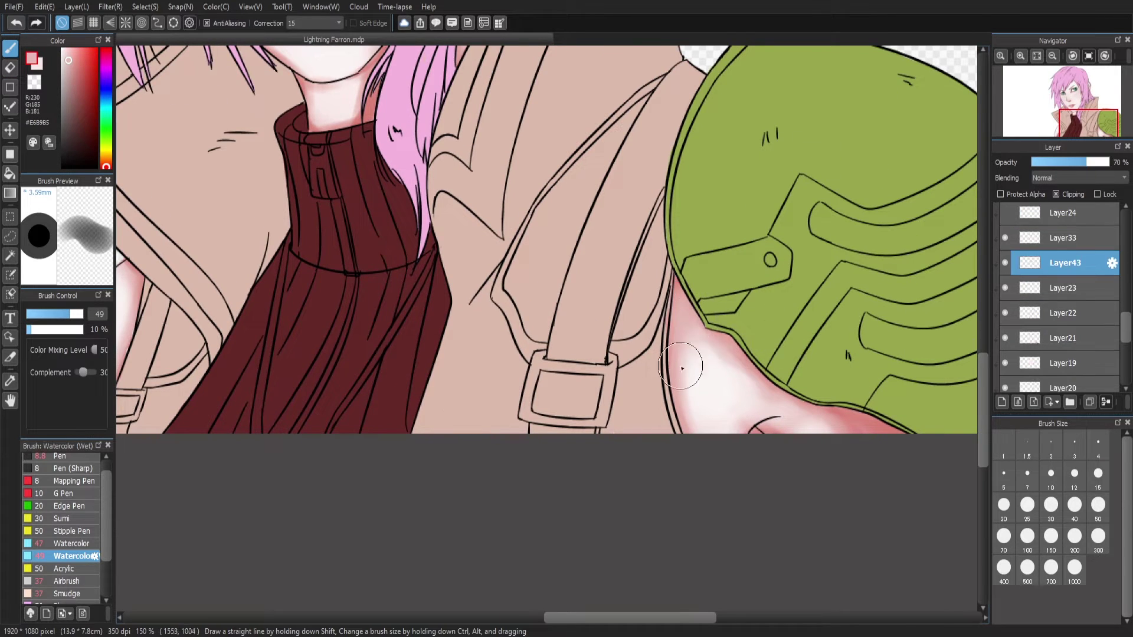
scroll(989, 61, down, 2)
drag(493, 518, 526, 546)
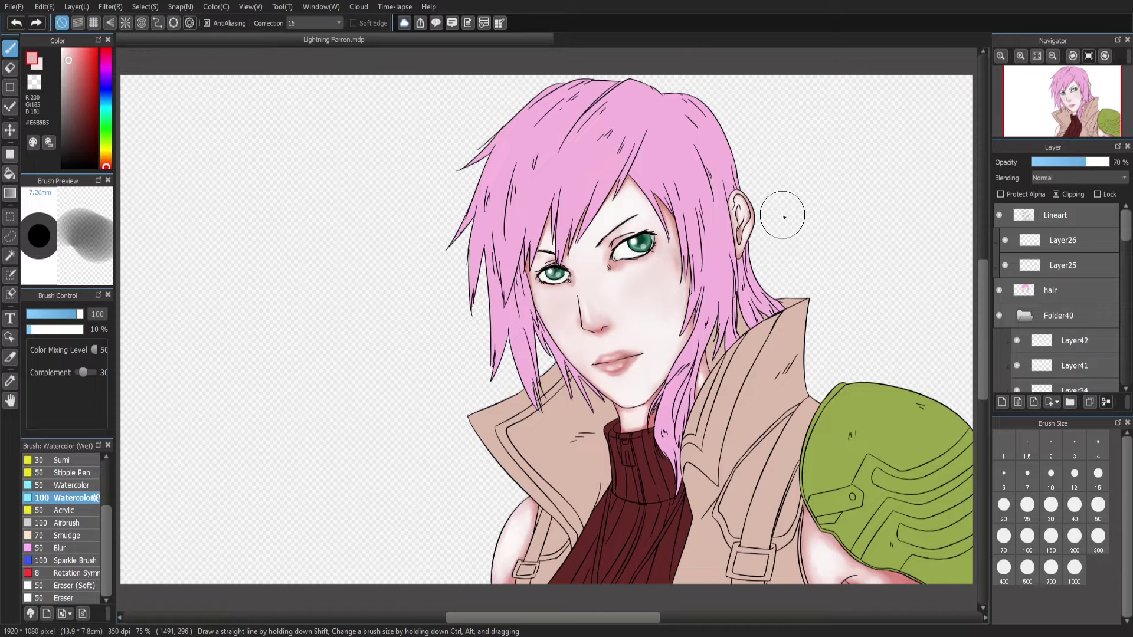
Compare the face with individual shading layers switched off, and leave Layer43 hidden
key(h)
key(h)
scroll(784, 217, up, 3)
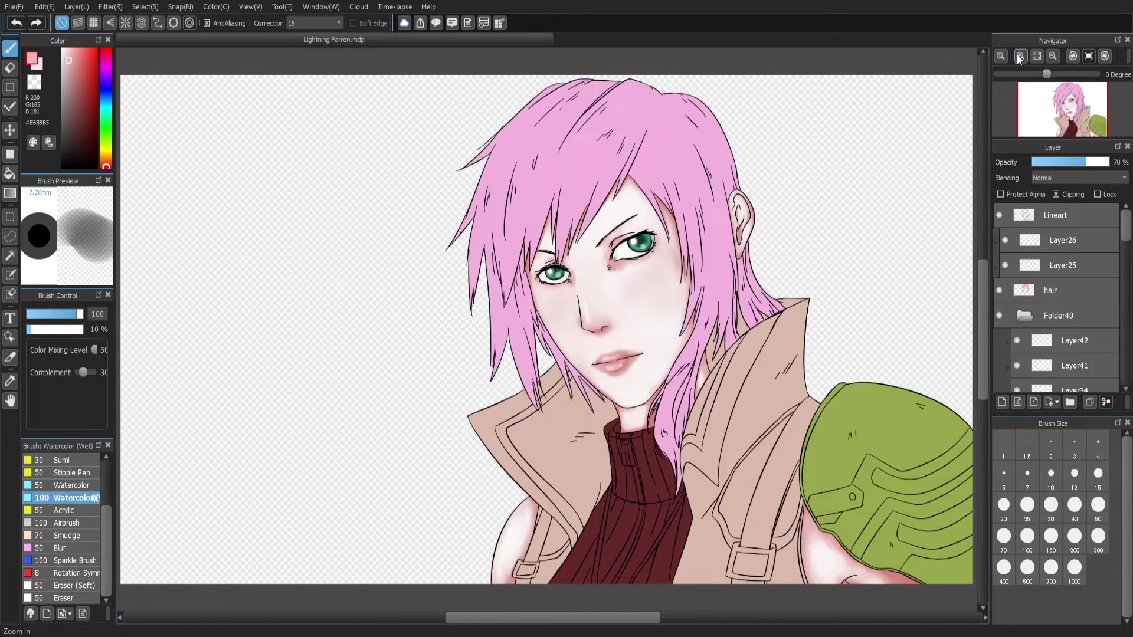
scroll(1116, 327, down, 5)
scroll(1117, 327, down, 3)
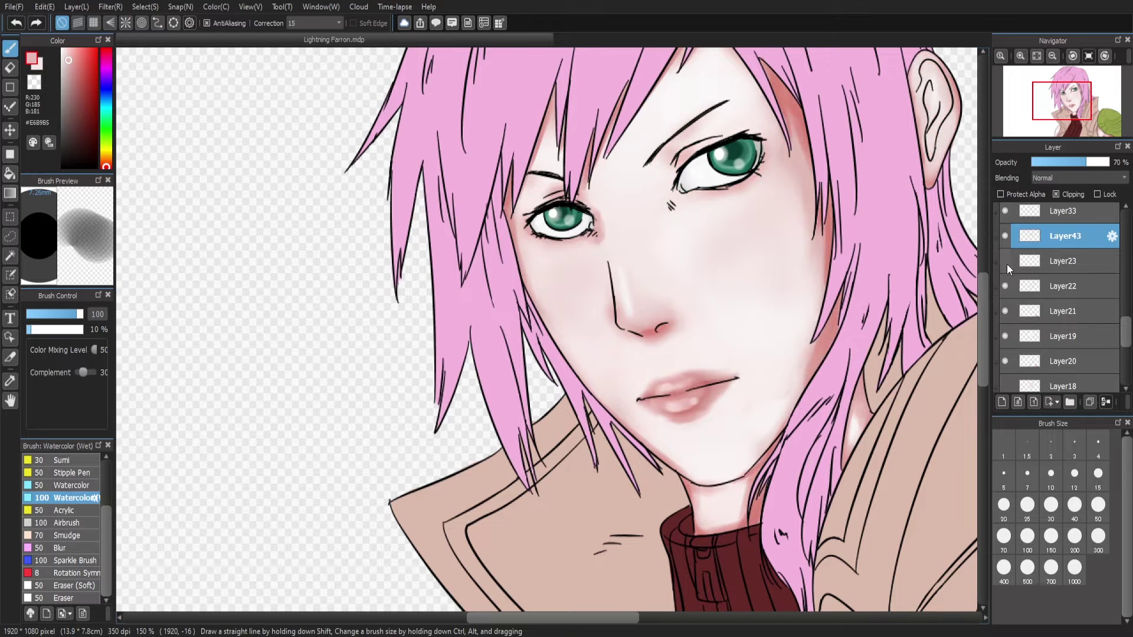
click(1005, 235)
click(1036, 55)
click(1036, 56)
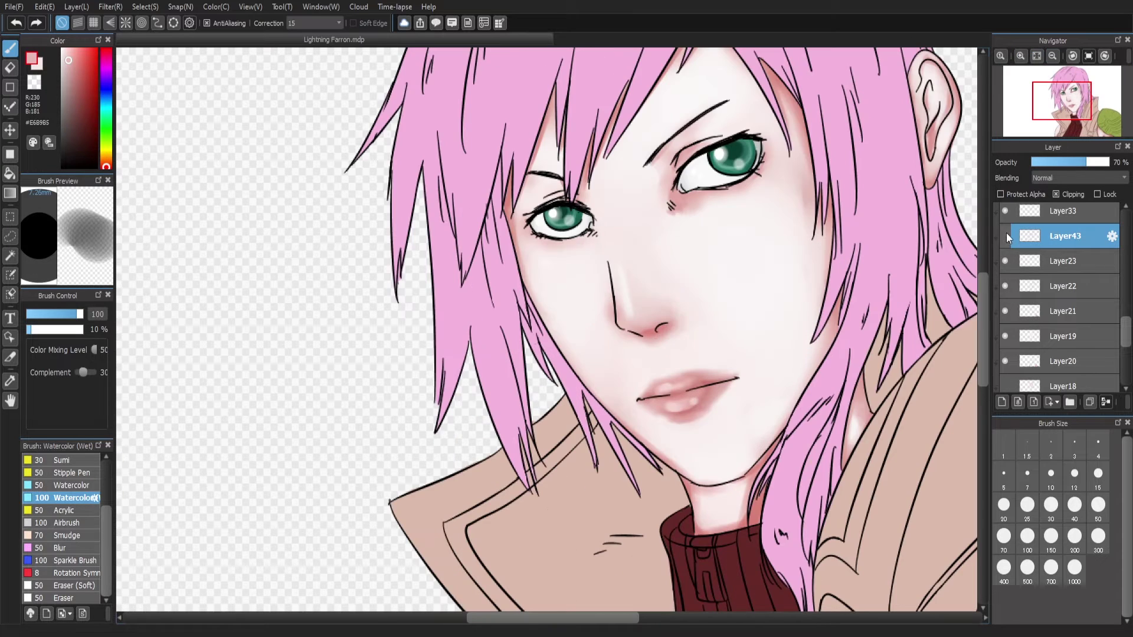
Shade the eyelids and inner eye corners on Layer23 in #E3ACA7 with Watercolor (Wet), reducing the brush to sizes 27 and 17
click(1056, 261)
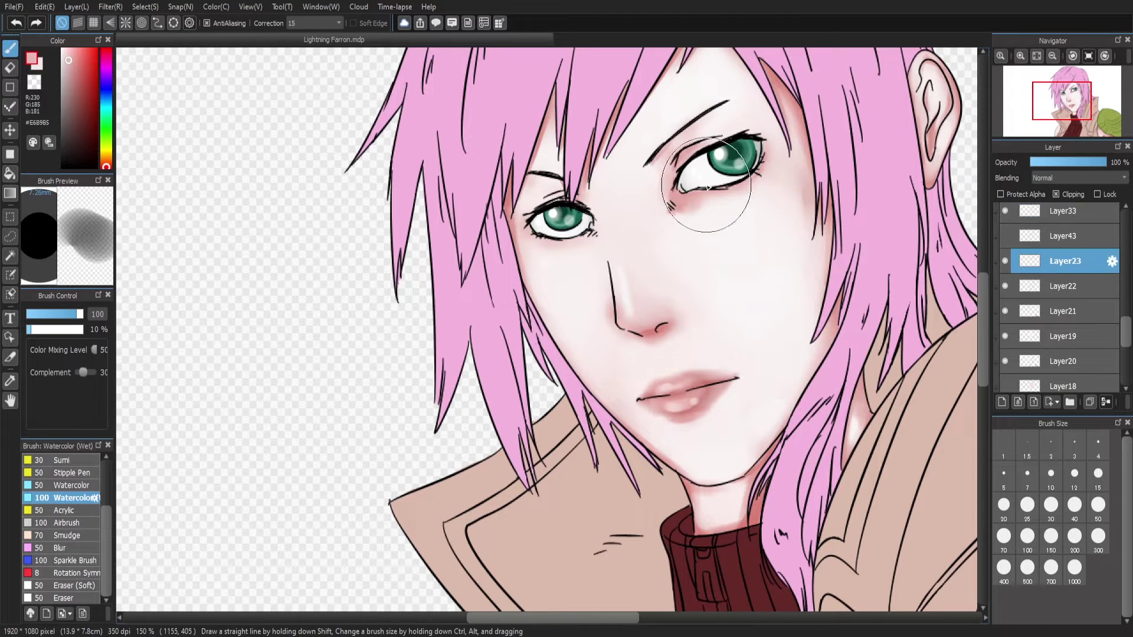
alt+click(708, 195)
drag(66, 317, 56, 317)
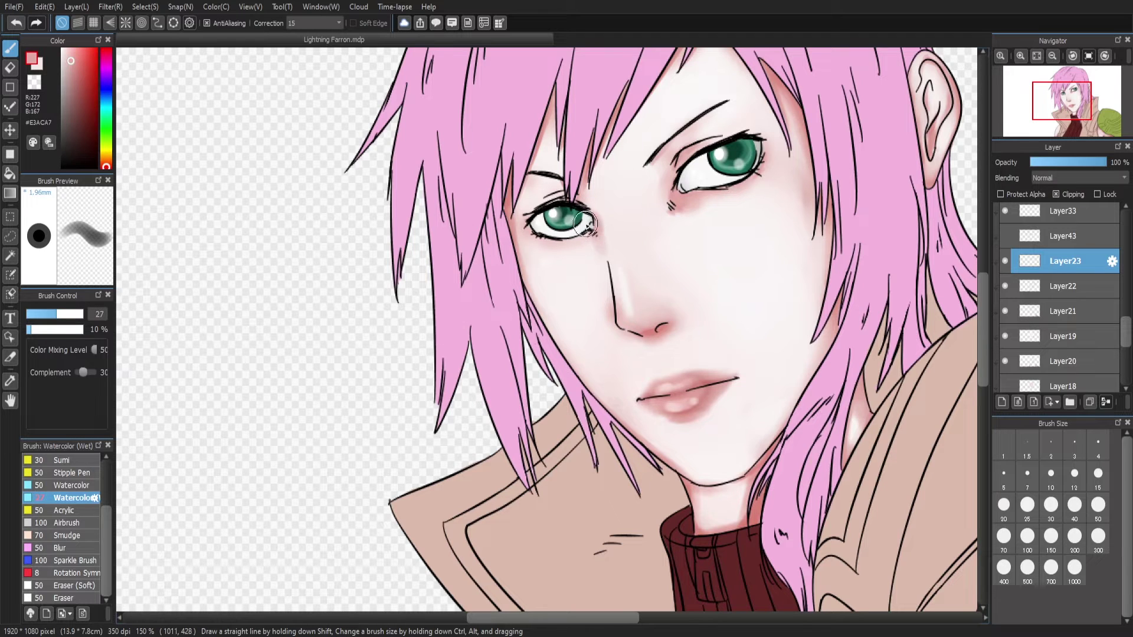
drag(584, 223, 606, 222)
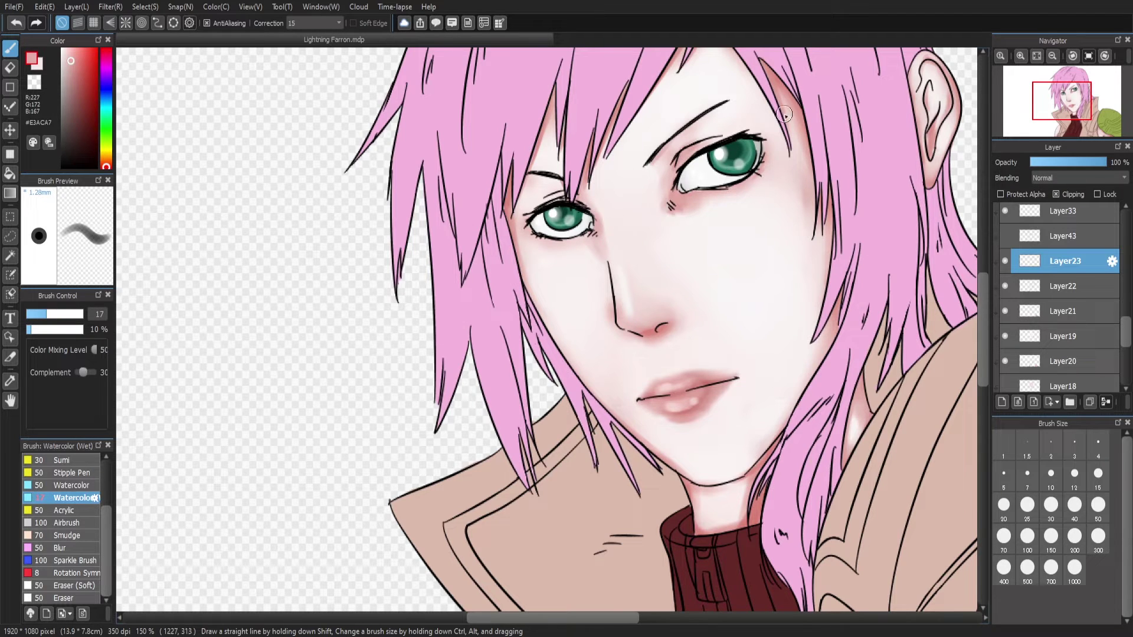
scroll(784, 114, up, 3)
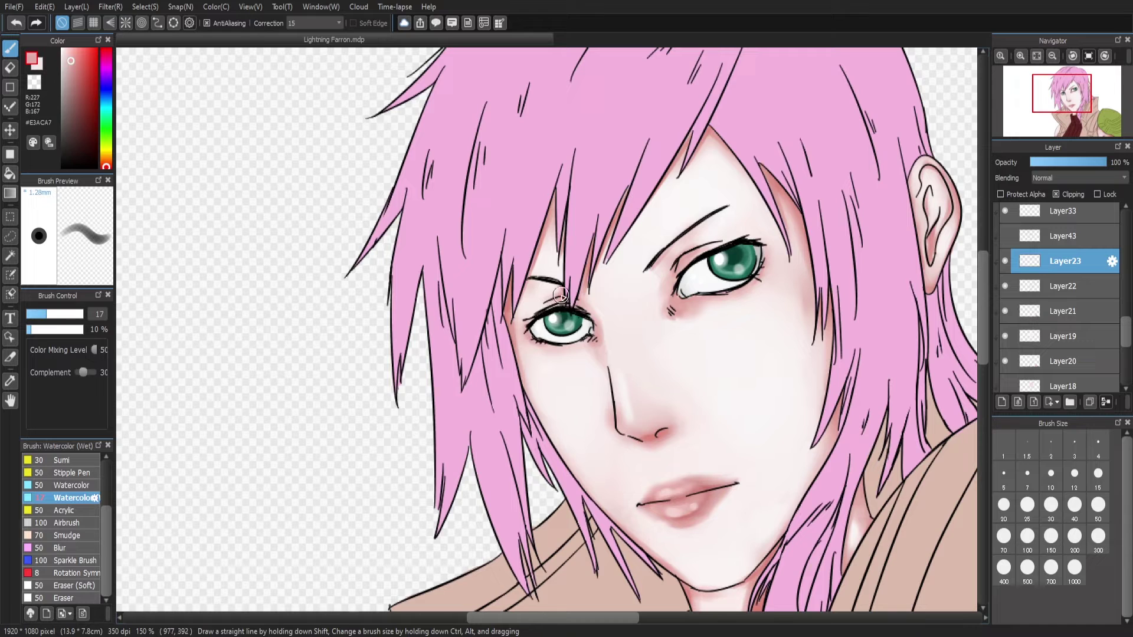
drag(699, 245, 672, 272)
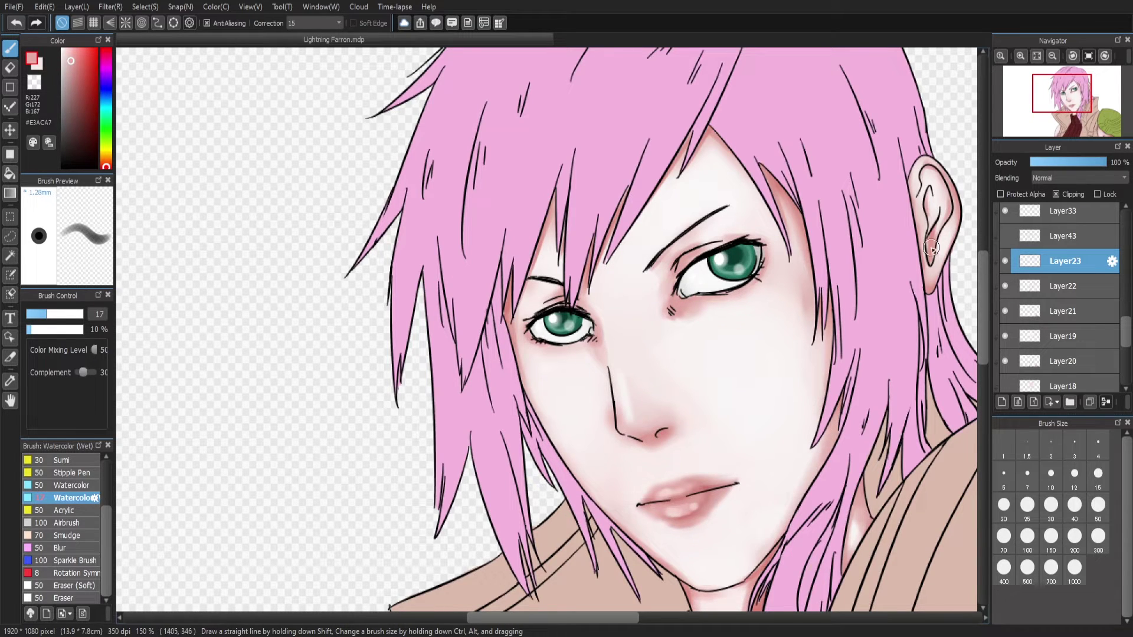
Paint darker shadows along the hairline and inside the ear on Layer23 in #D18881 with Watercolor at size 19
click(70, 485)
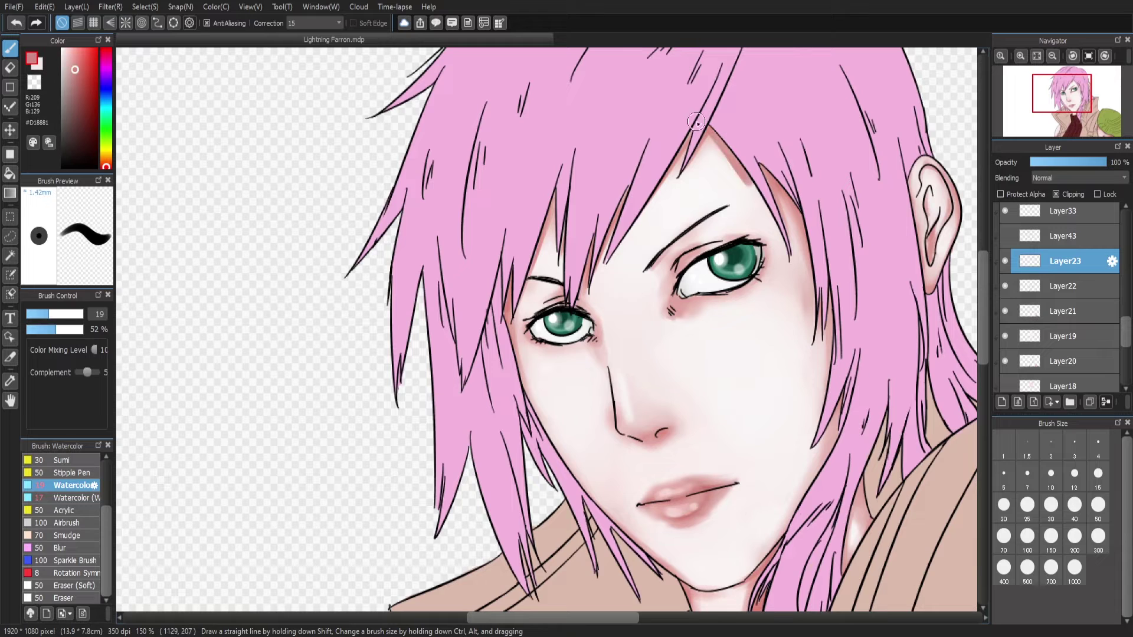
mouse_move(696, 123)
mouse_down()
mouse_move(711, 134)
mouse_move(608, 253)
mouse_up()
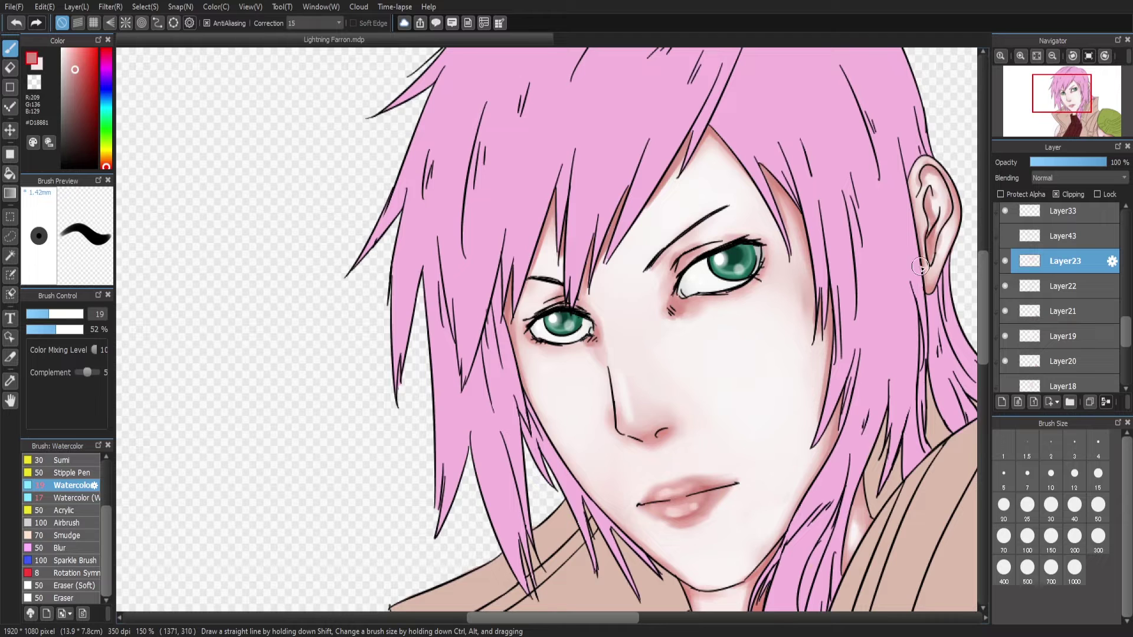
scroll(870, 295, down, 5)
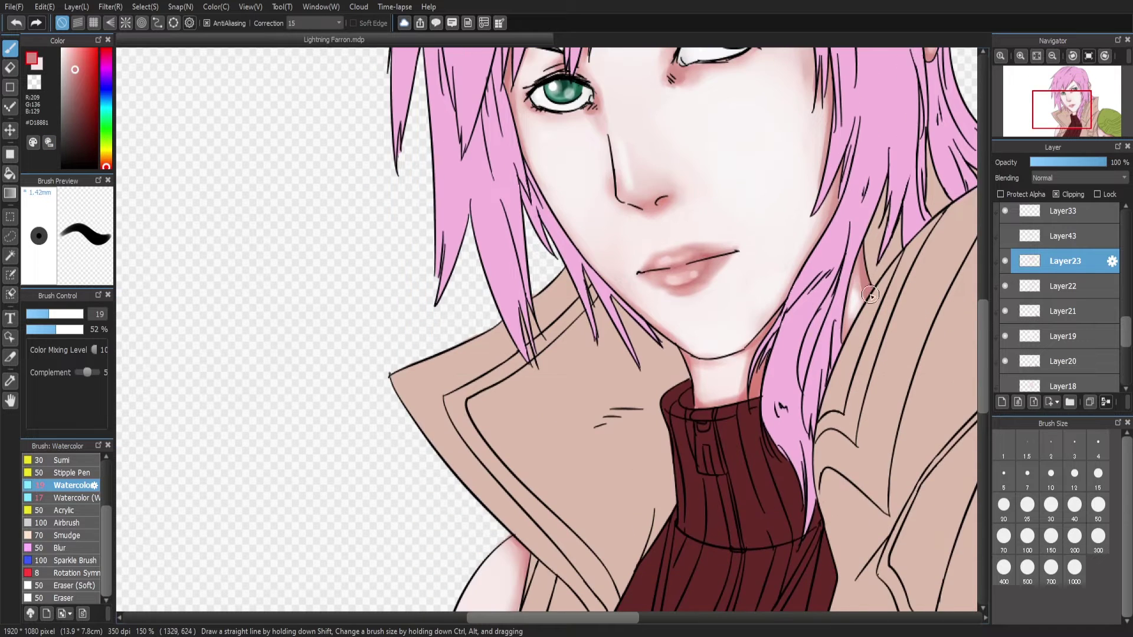
key(Down)
scroll(950, 330, down, 5)
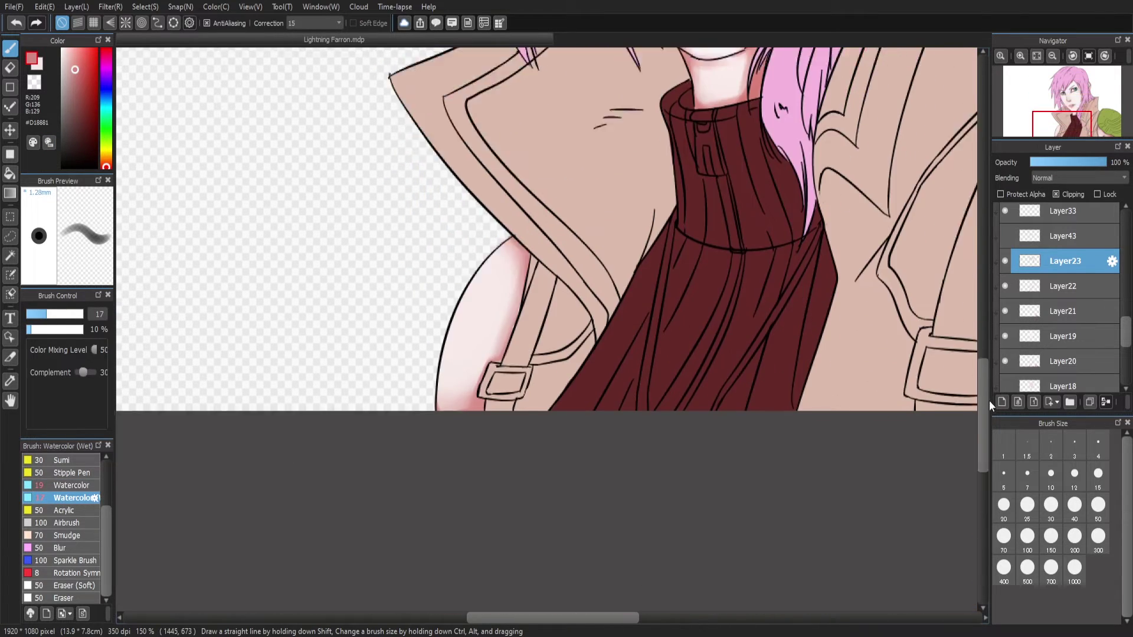
Lighten the bare arms on Layer23 in #FAF6F6 and deepen the shadow under the shoulder pad in #DC9790 with Watercolor (Wet) at size 49
click(1036, 56)
click(1020, 56)
click(1037, 56)
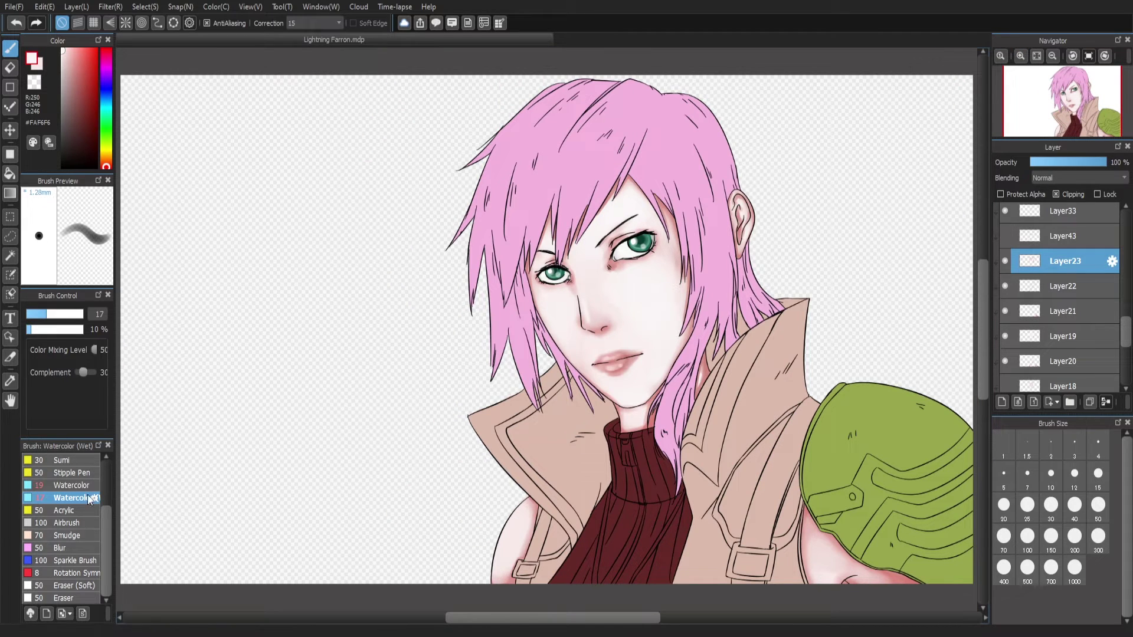
click(69, 313)
scroll(396, 332, up, 2)
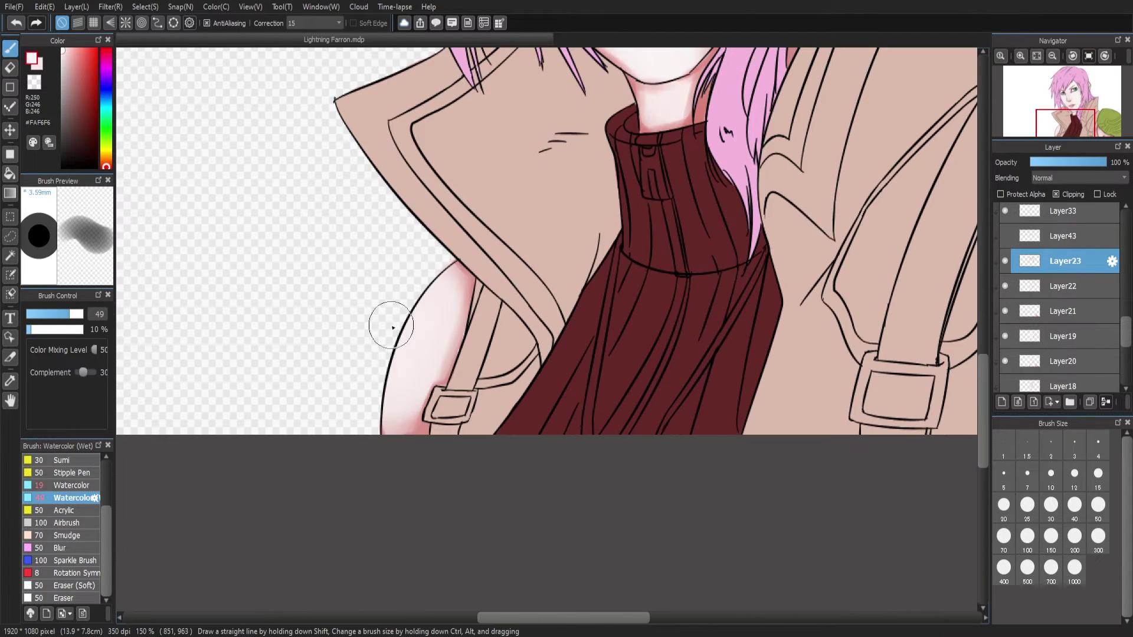
drag(576, 617, 600, 617)
scroll(618, 311, right, 5)
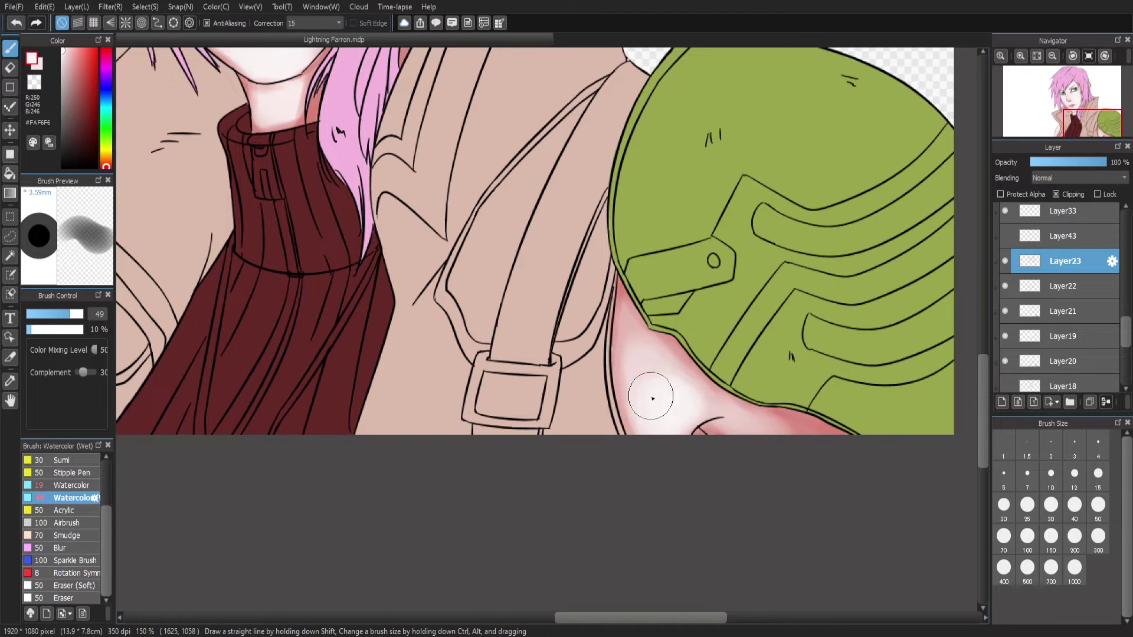
alt+click(626, 301)
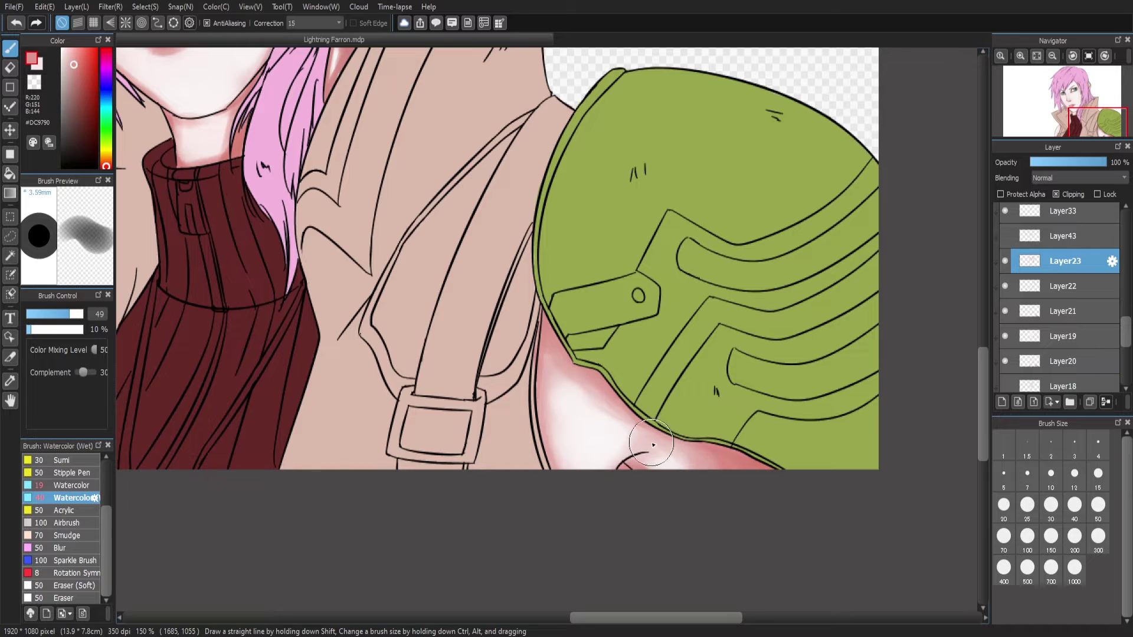
key(ctrl+minus)
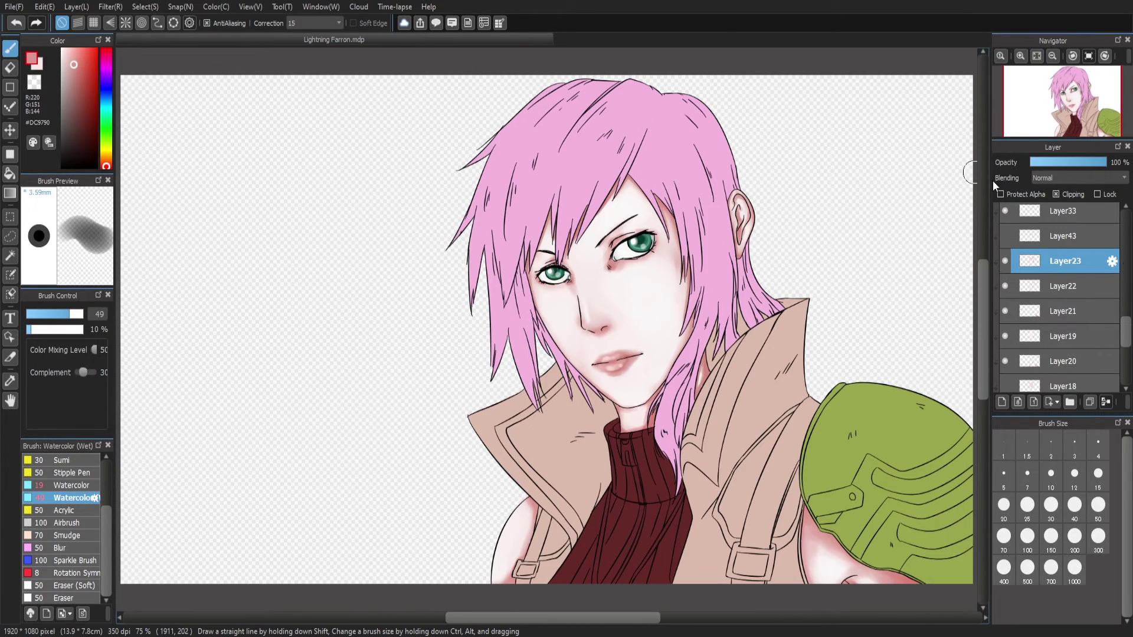
Start shading the hair on Layer25 in #914977 with Watercolor at size 12.8, along the strands bordering the far cheek and jaw
drag(1124, 333, 1123, 222)
click(1062, 265)
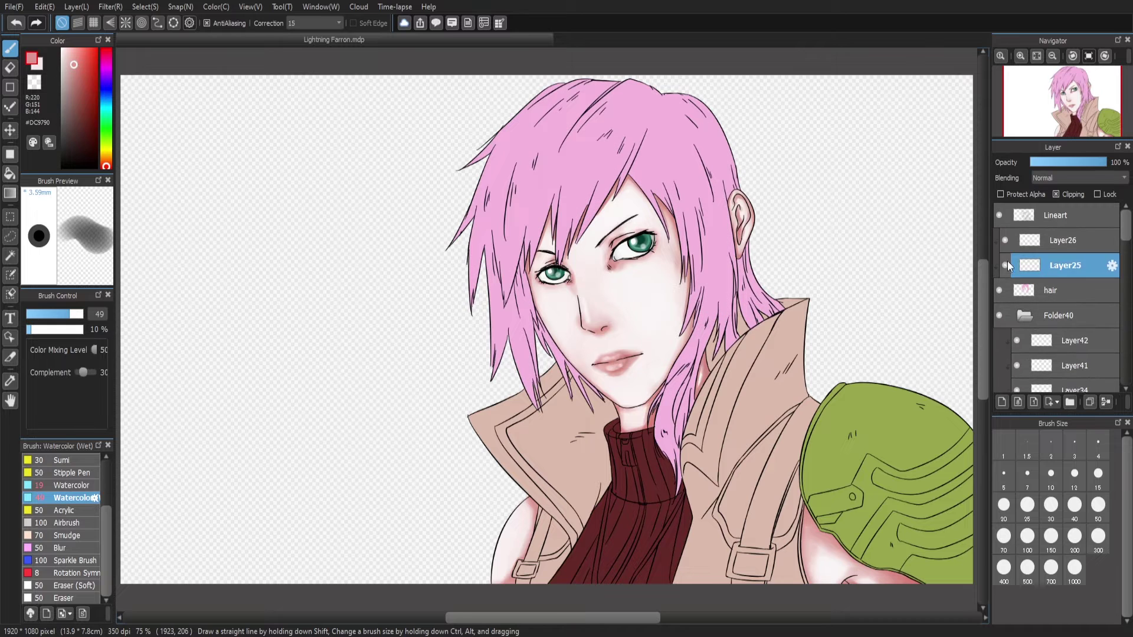
click(69, 485)
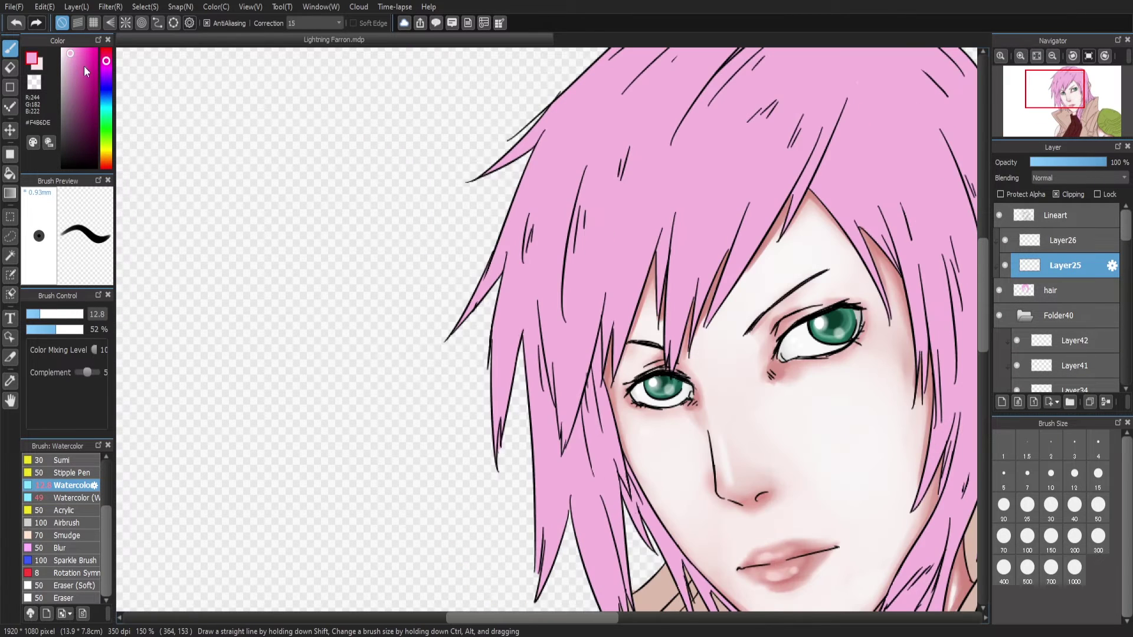
click(78, 100)
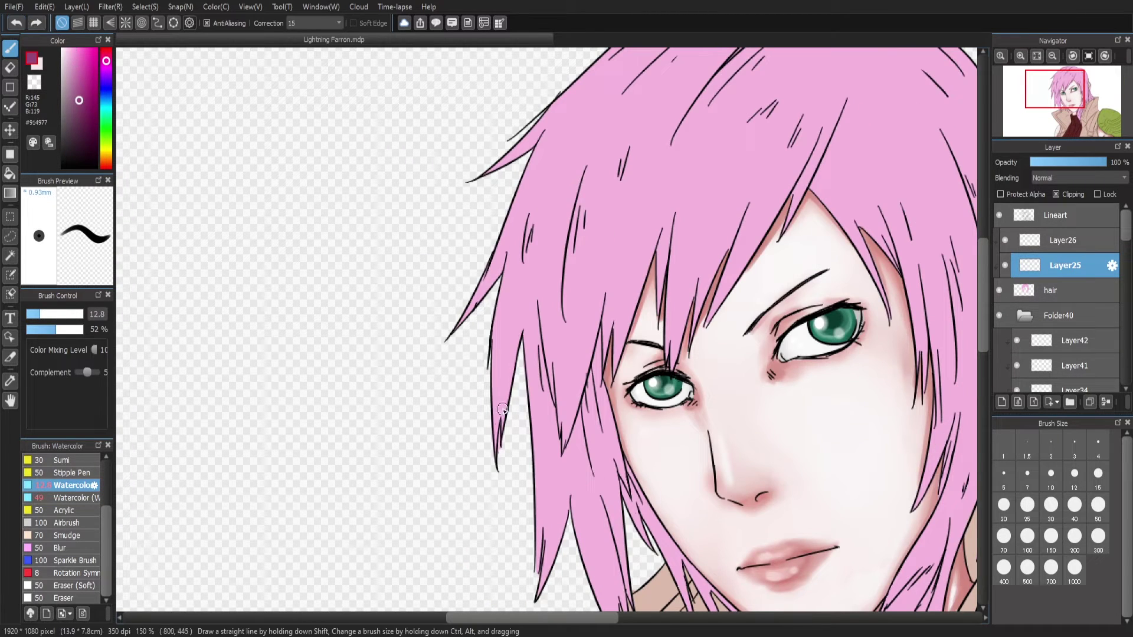
drag(509, 390, 495, 453)
key(ctrl+z)
scroll(928, 254, down, 3)
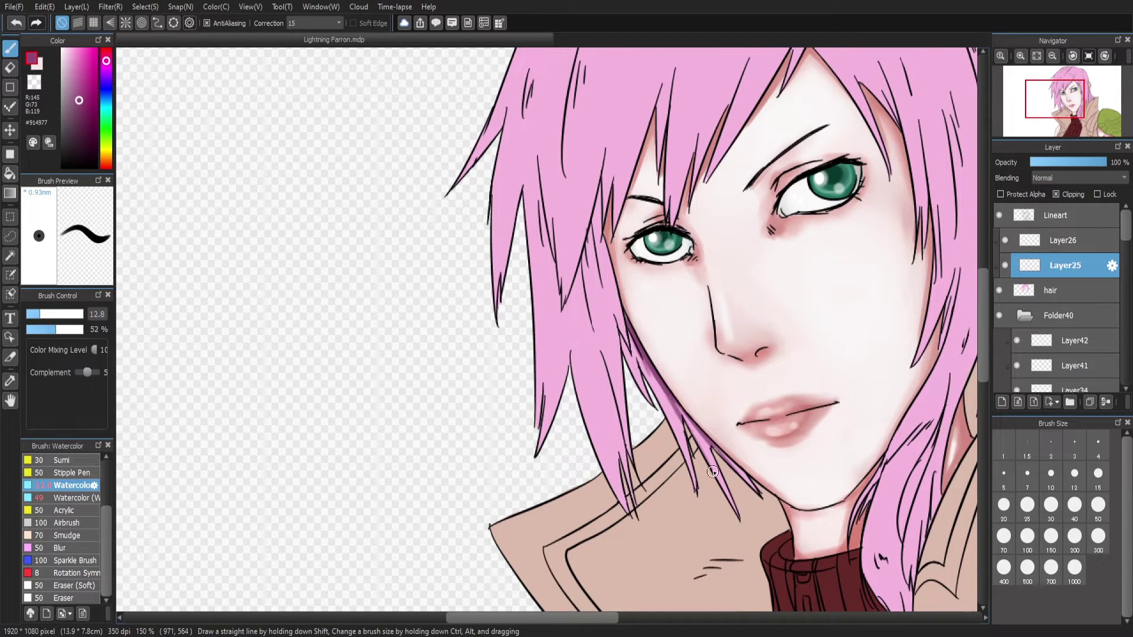
drag(755, 538, 623, 331)
drag(596, 184, 617, 298)
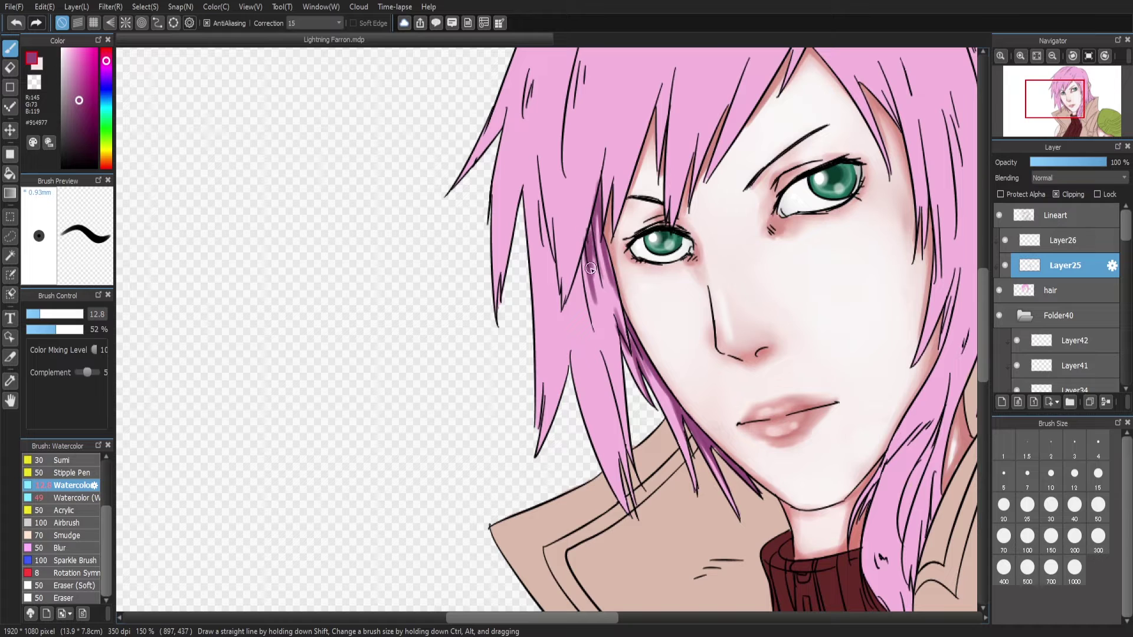
Paint dark strand shadows on Layer25 down the long lock beside the far cheek to its tip over the collar
key(ctrl+z)
drag(597, 251, 629, 422)
key(ctrl+z)
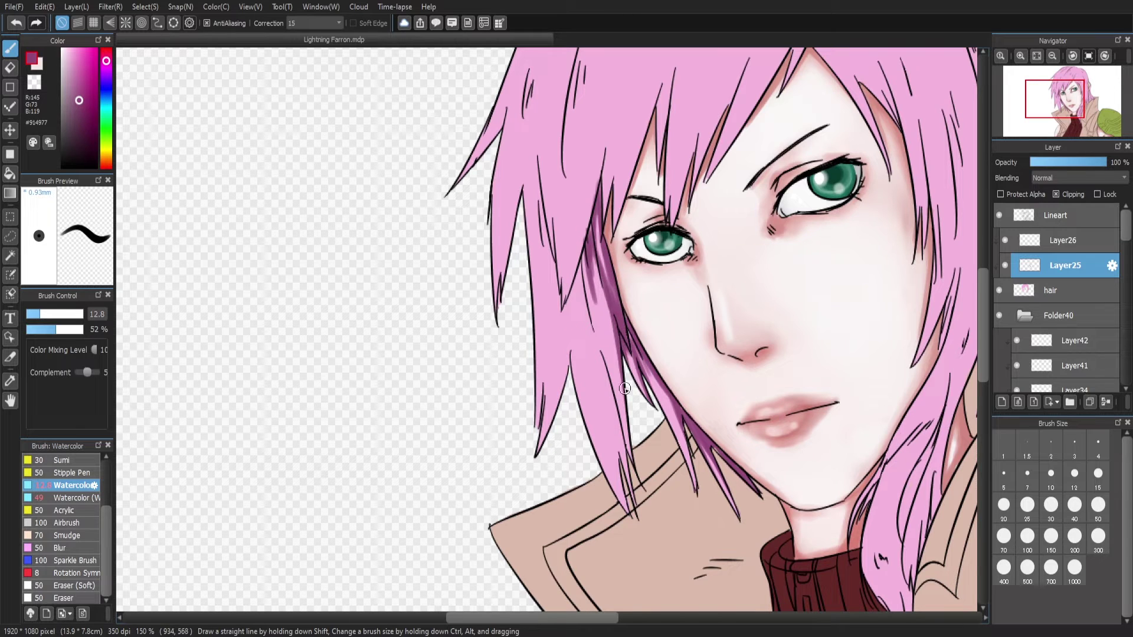
drag(600, 359, 632, 458)
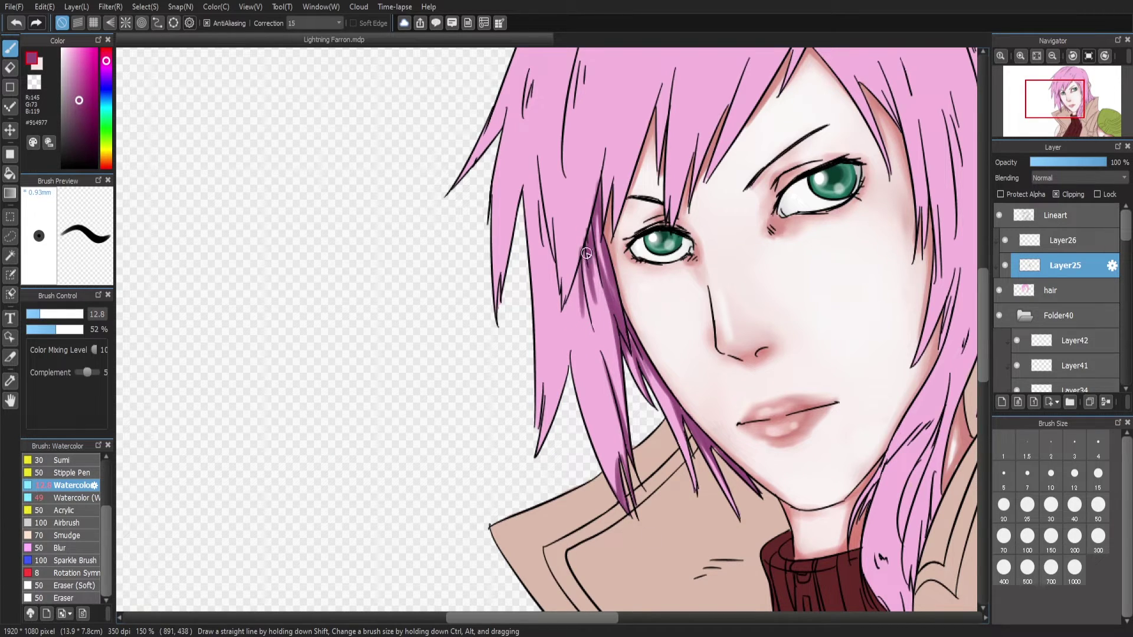
key(ctrl+z)
drag(584, 272, 599, 353)
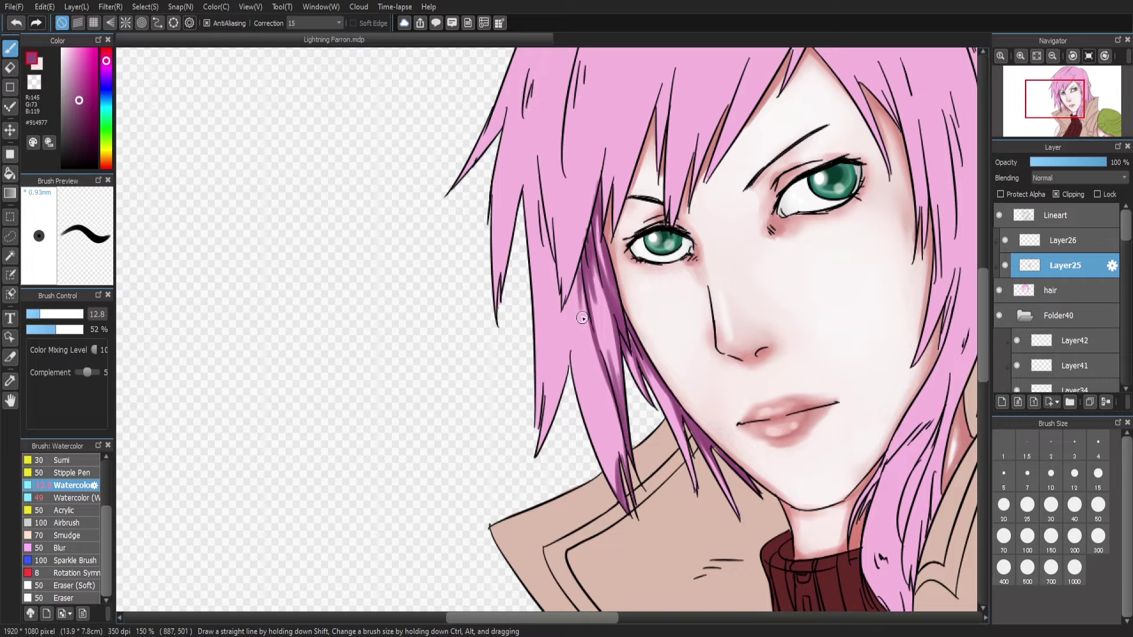
mouse_move(567, 303)
mouse_down()
mouse_move(571, 358)
mouse_move(619, 489)
mouse_up()
key(ctrl+z)
drag(616, 424, 608, 488)
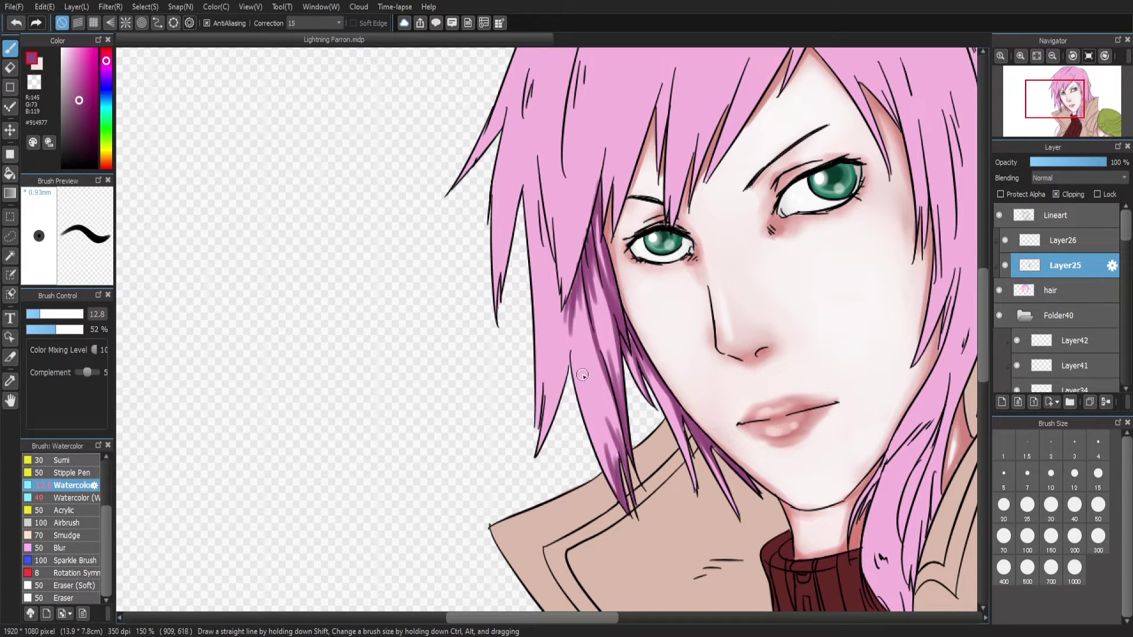
Shade the outermost long lock beside the far cheek, from beneath the overlapping fringe down to its pointed tip
drag(562, 358, 539, 401)
key(ctrl+z)
mouse_move(567, 274)
mouse_down()
mouse_move(560, 354)
mouse_move(618, 462)
mouse_up()
drag(590, 295, 502, 428)
drag(502, 308, 472, 434)
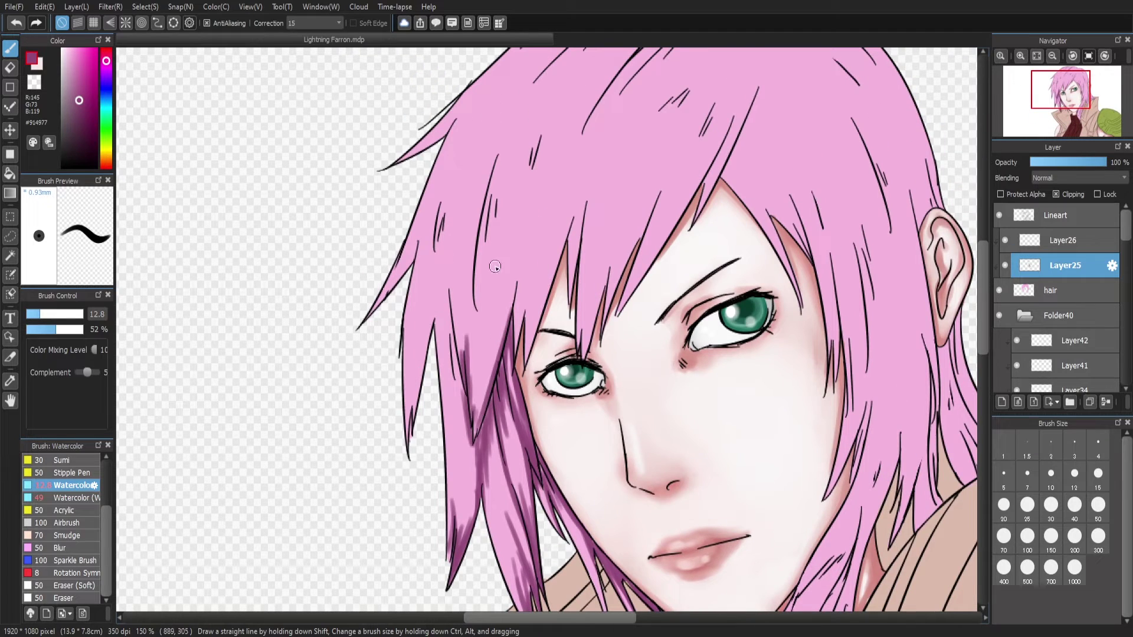
Rework the shadow on the pointed fringe lock beside the far eye and shade the fringe edge above that eye
drag(479, 171, 502, 222)
key(ctrl+z)
key(ctrl+z)
key(ctrl+z)
drag(509, 321, 476, 428)
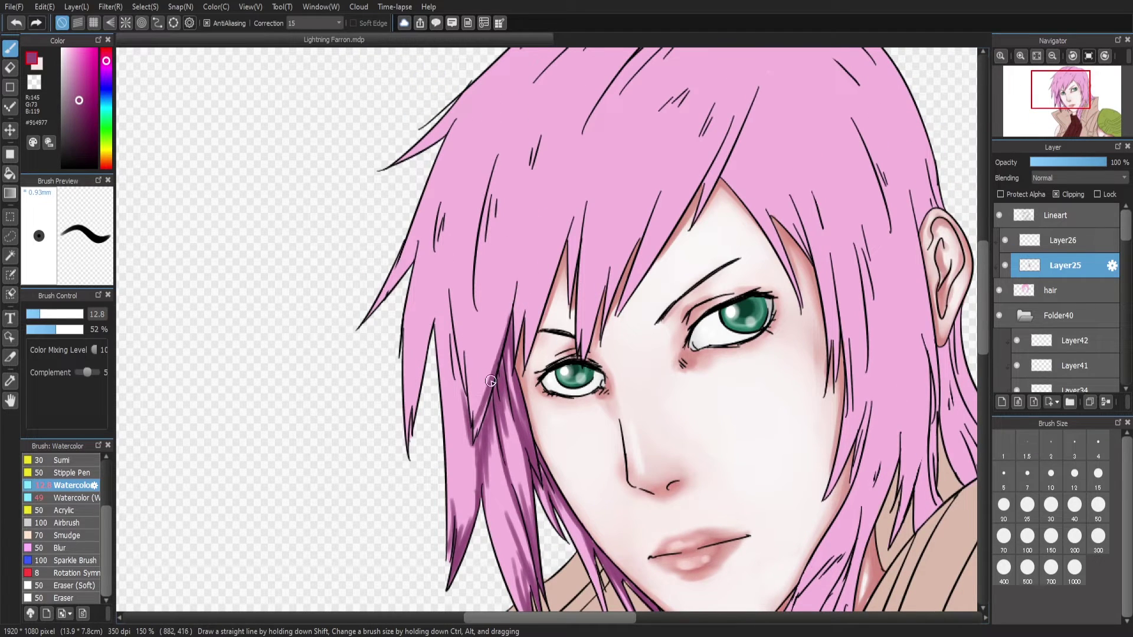
key(ctrl+z)
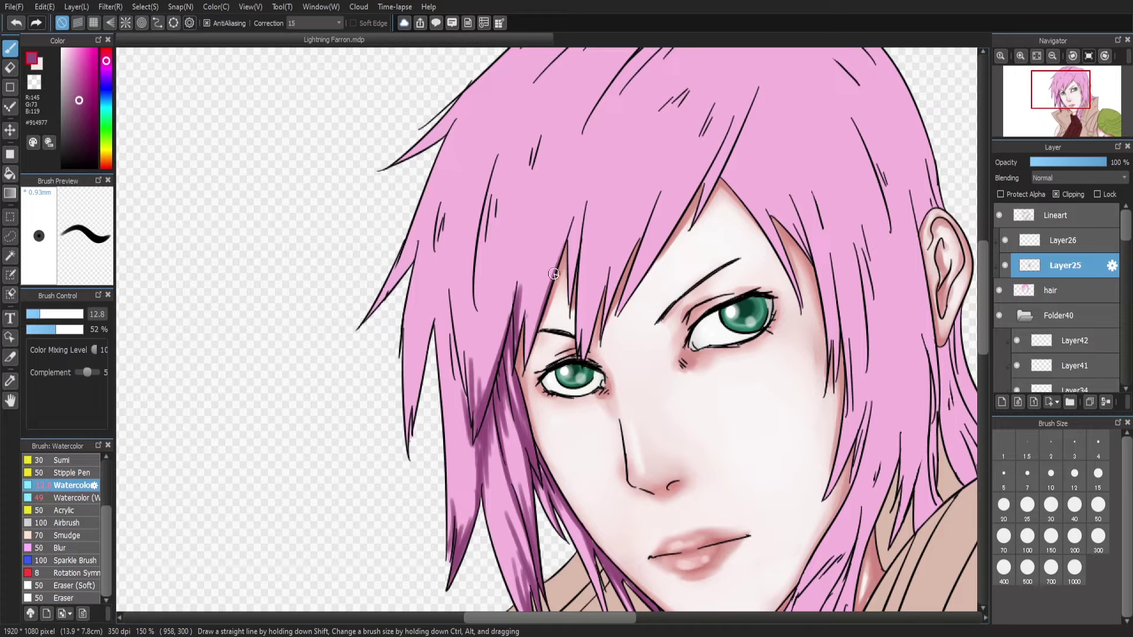
key(ctrl+z)
drag(563, 236, 516, 348)
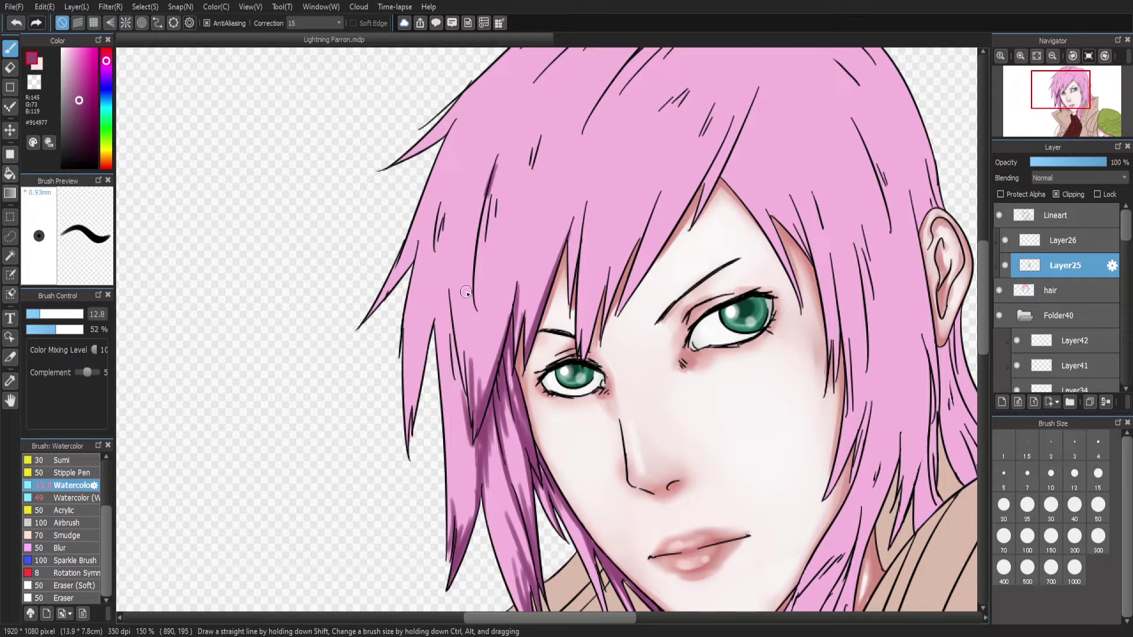
Add #914977 shadows around the hatch lines on the front hair, on the outer spikes and on the fringe lock between the eyes
mouse_move(466, 292)
mouse_down()
mouse_move(482, 209)
mouse_move(544, 148)
mouse_up()
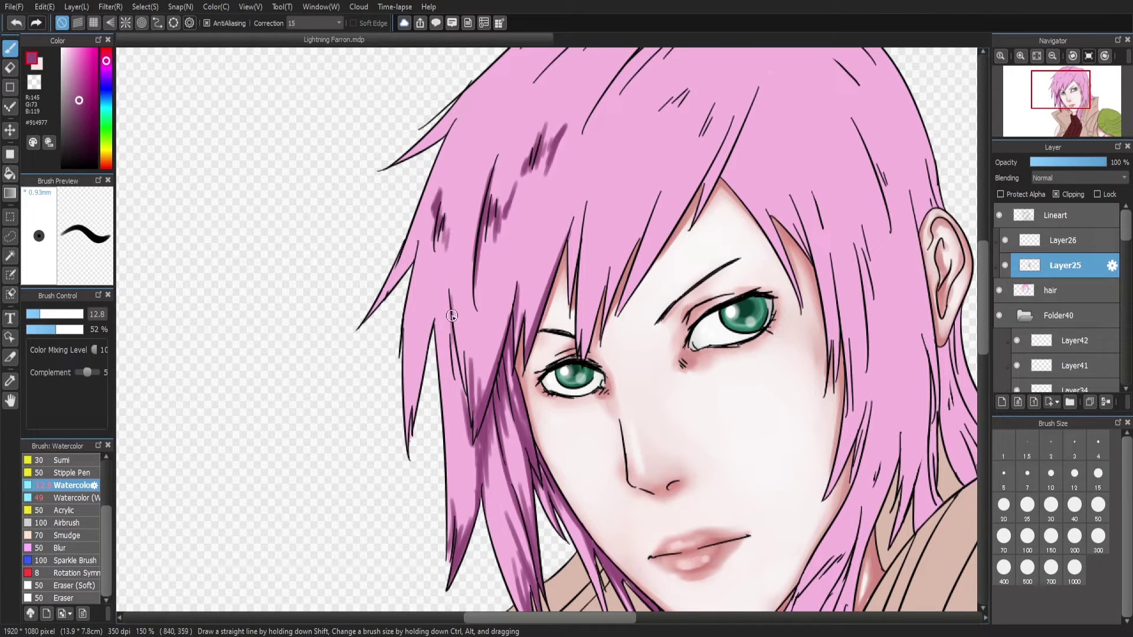
drag(451, 315, 457, 383)
drag(430, 328, 419, 377)
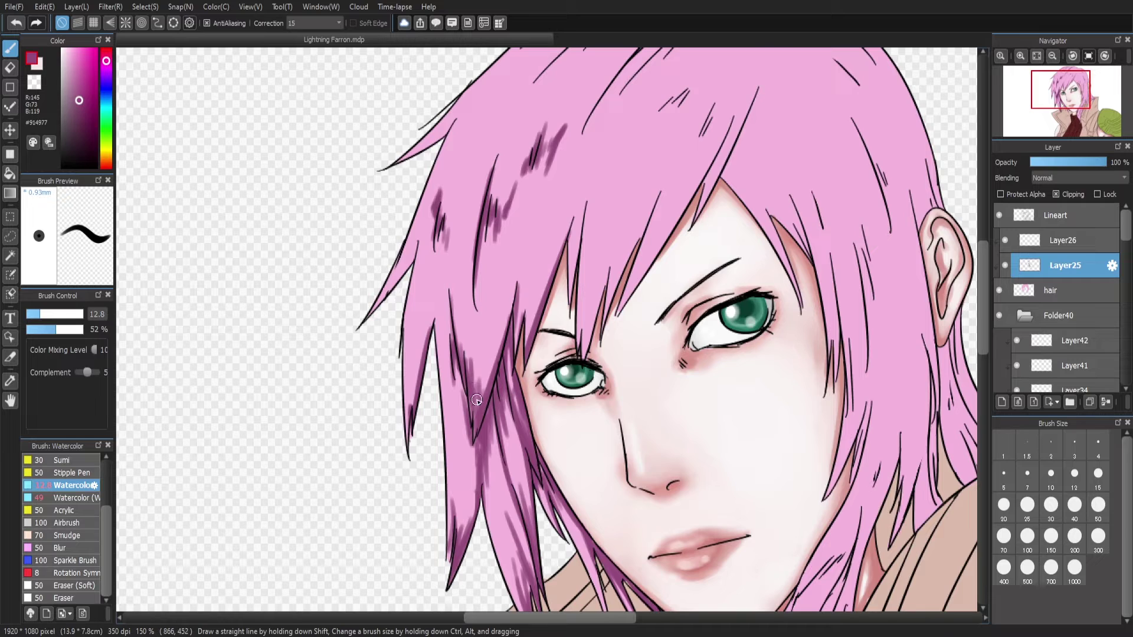
mouse_move(477, 400)
mouse_down()
mouse_move(504, 320)
mouse_move(497, 340)
mouse_move(476, 340)
mouse_move(466, 283)
mouse_up()
key(ctrl+z)
drag(478, 348, 469, 280)
key(ctrl+z)
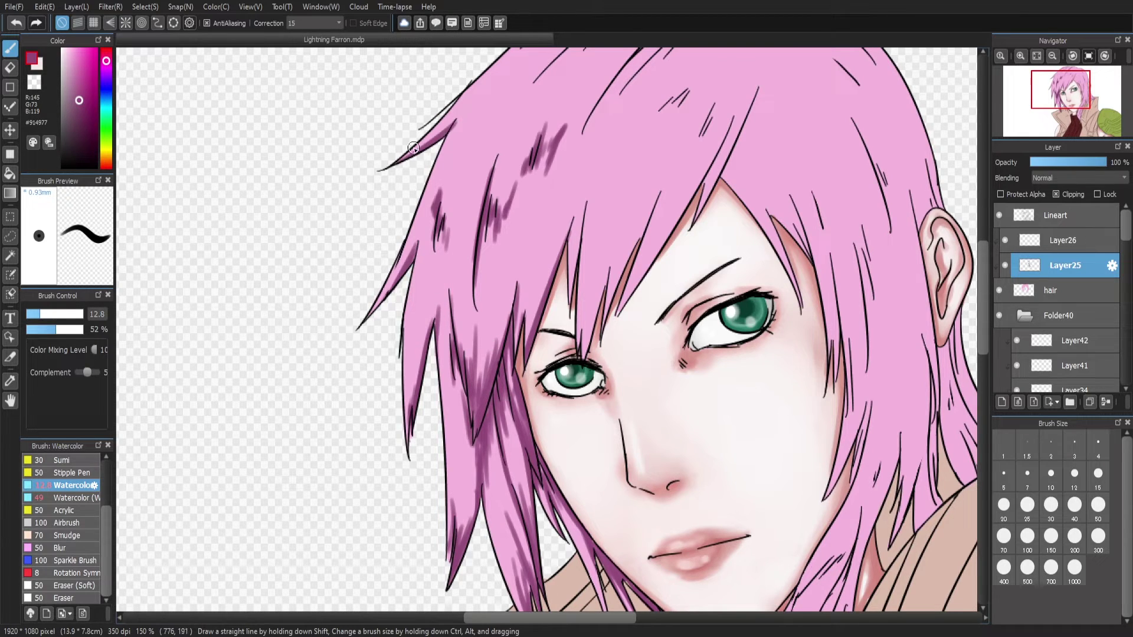
drag(586, 345, 637, 231)
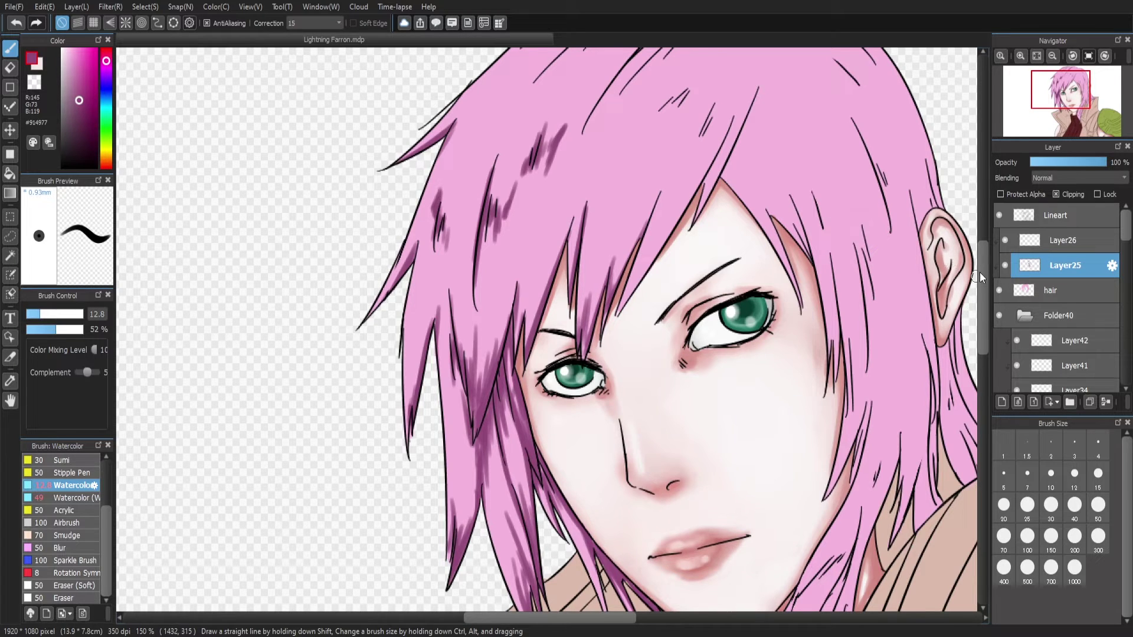
Shade the hair parting at the crown and the roots along the top back of the head
scroll(784, 166, up, 3)
mouse_move(628, 154)
mouse_down()
mouse_move(722, 89)
mouse_move(740, 95)
mouse_up()
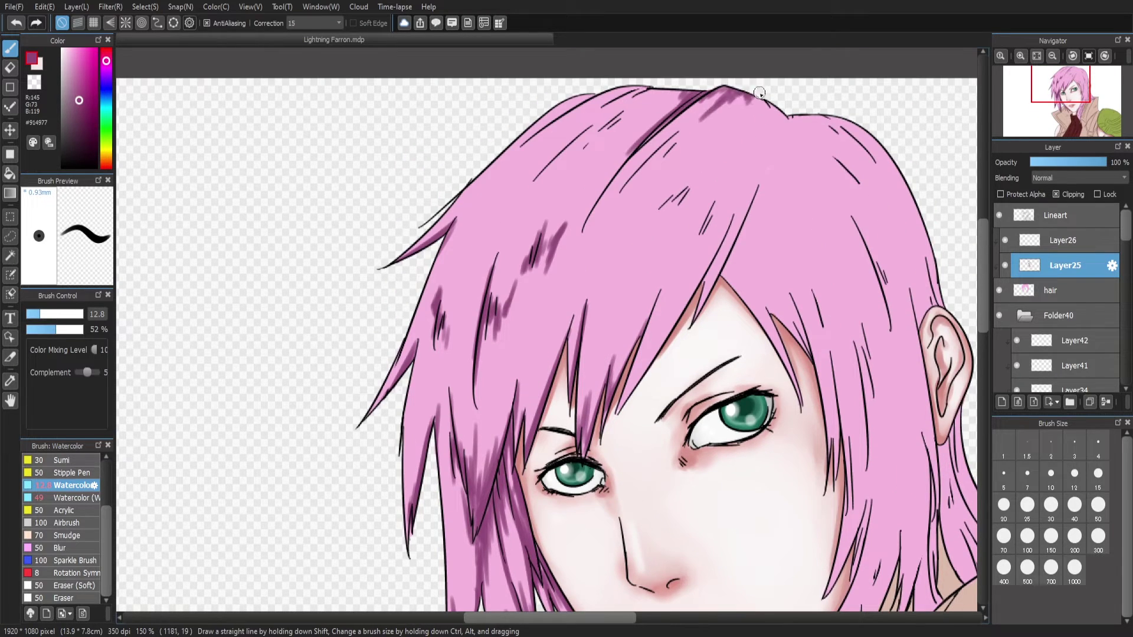
drag(798, 129, 850, 145)
drag(873, 212, 815, 121)
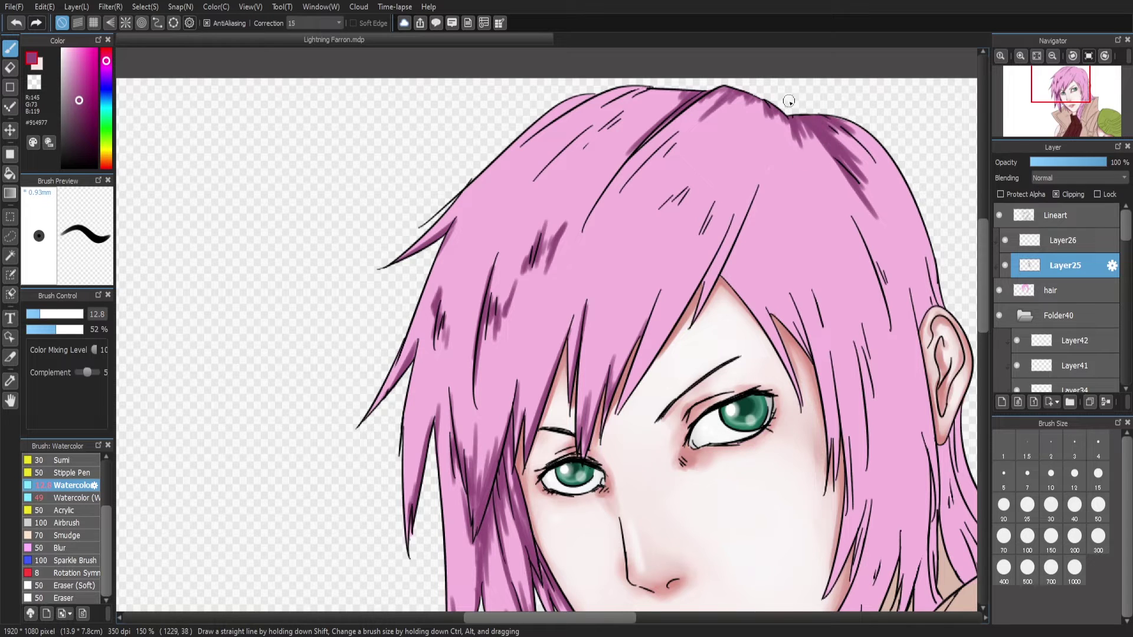
Shade the fringe fold above the forehead and paint short shadows along the hatch lines across the top of the hair
drag(728, 278, 748, 211)
mouse_move(686, 311)
mouse_down()
mouse_move(725, 221)
mouse_move(709, 211)
mouse_up()
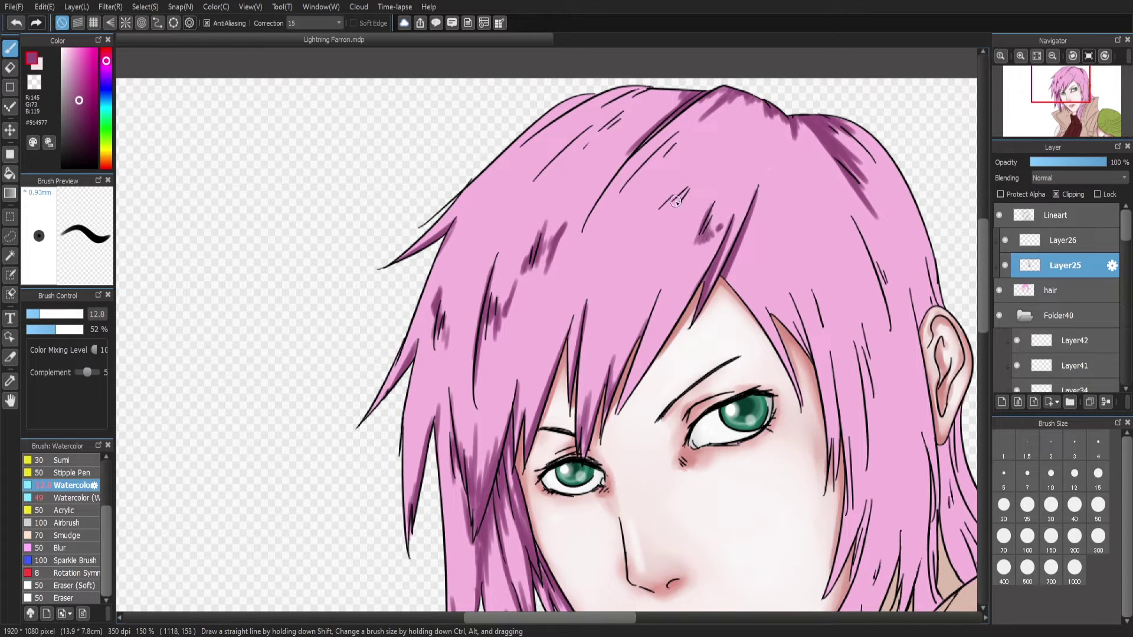
drag(624, 186, 672, 136)
drag(575, 154, 620, 115)
mouse_move(605, 114)
mouse_down()
mouse_move(646, 83)
mouse_move(684, 85)
mouse_up()
mouse_move(634, 155)
mouse_down()
mouse_move(578, 236)
mouse_move(590, 209)
mouse_up()
key(ctrl+z)
drag(538, 177, 575, 145)
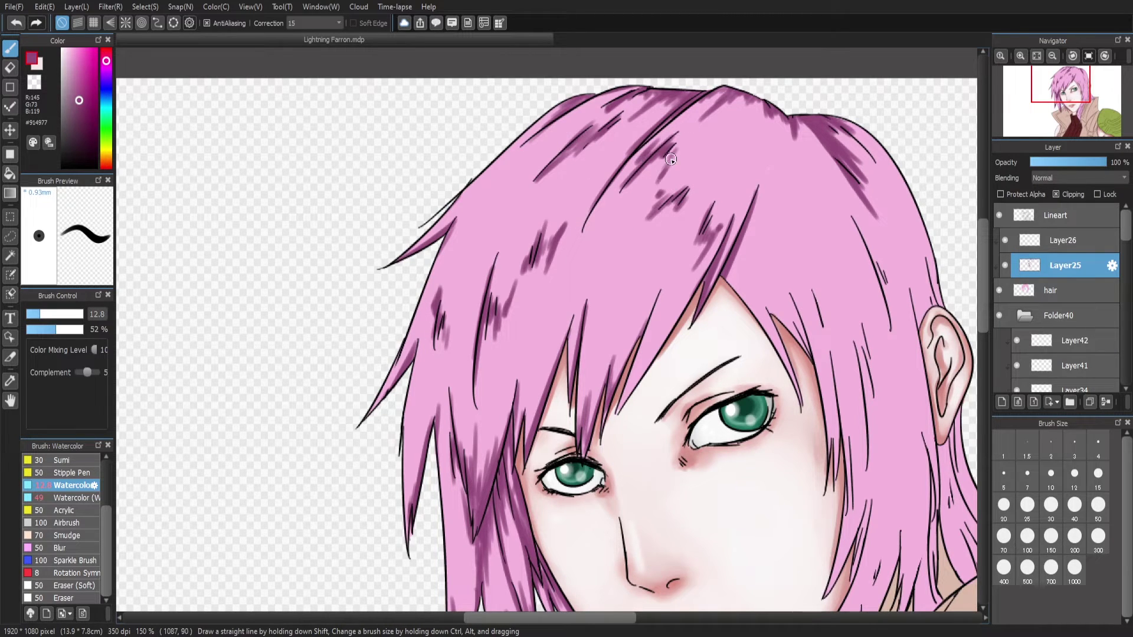
Add thin tapering shadow strands to the fringe tips above the far eye and between the brows
mouse_move(475, 215)
mouse_down()
mouse_move(523, 161)
mouse_move(475, 215)
mouse_up()
drag(610, 302, 585, 424)
drag(623, 328, 597, 401)
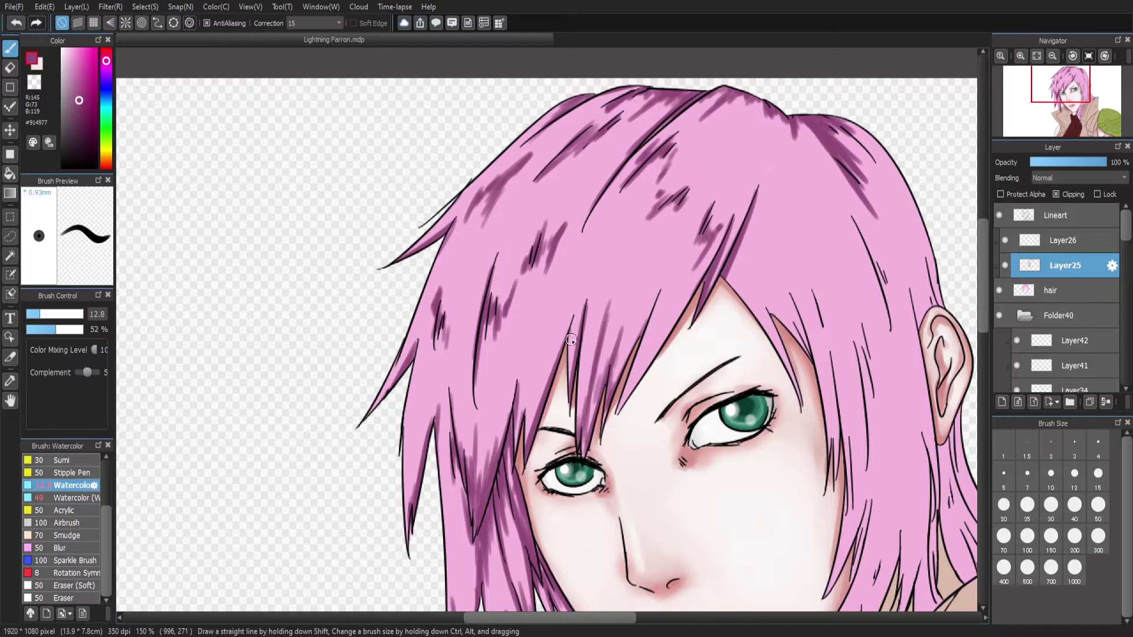
mouse_move(538, 357)
mouse_down()
mouse_move(525, 441)
mouse_move(534, 413)
mouse_up()
key(ctrl+z)
key(ctrl+z)
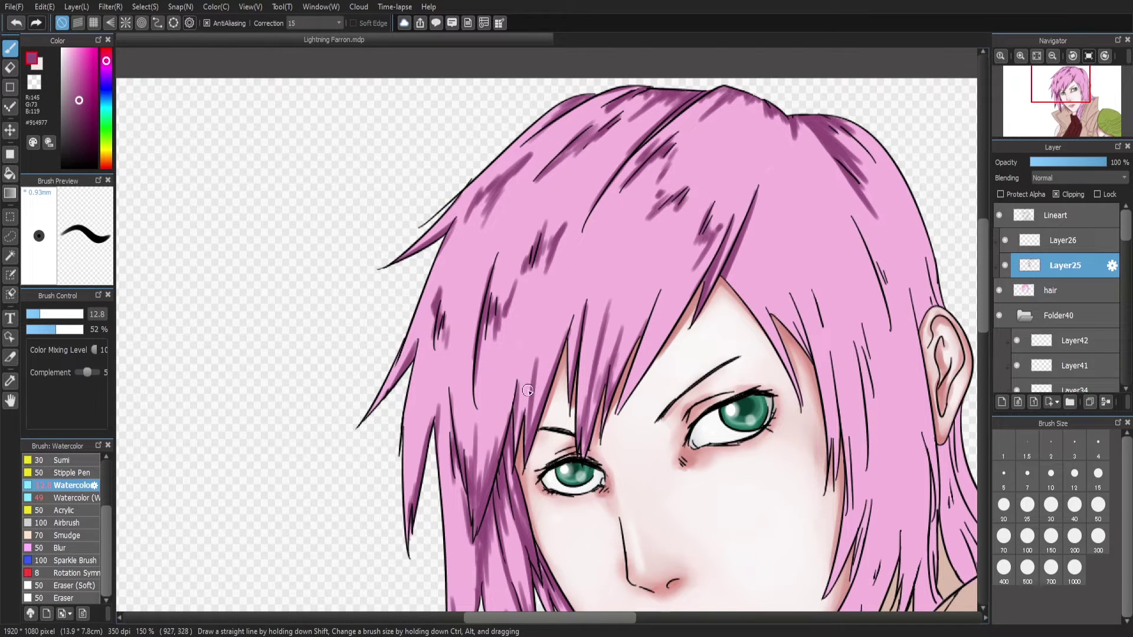
drag(648, 313, 621, 407)
mouse_move(687, 292)
mouse_down()
mouse_move(640, 375)
mouse_move(572, 448)
mouse_up()
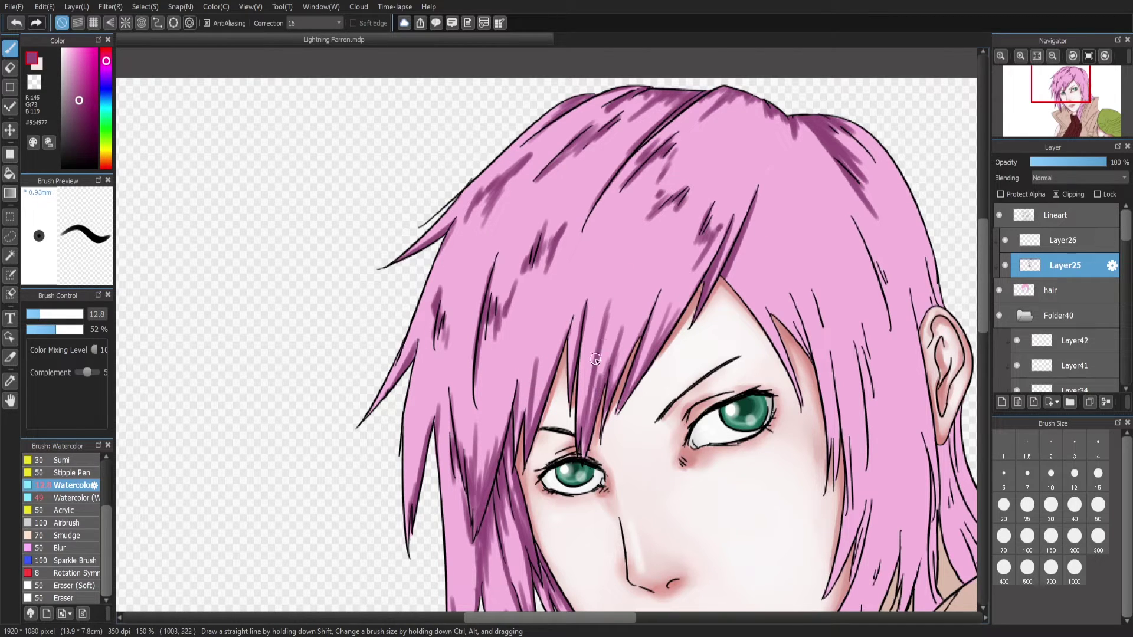
Shade the lock framing the near side of the forehead, from under the fringe fold to its tip by the eye
drag(772, 317, 802, 403)
drag(780, 276, 812, 355)
drag(790, 314, 808, 354)
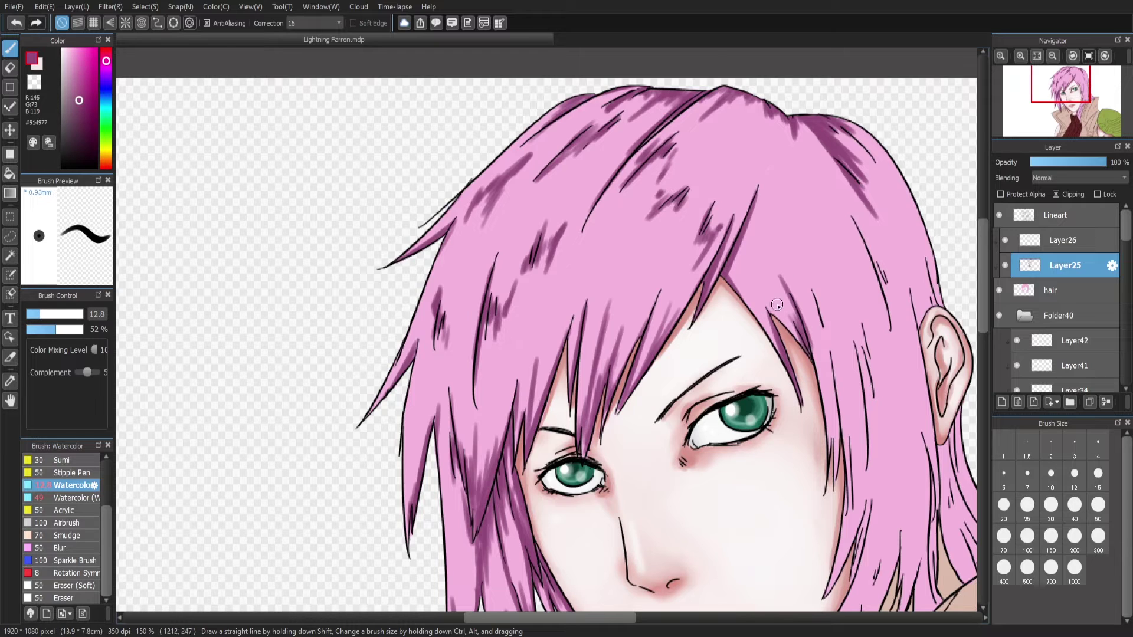
key(ctrl+z)
drag(733, 253, 762, 304)
drag(745, 230, 758, 253)
drag(732, 236, 758, 283)
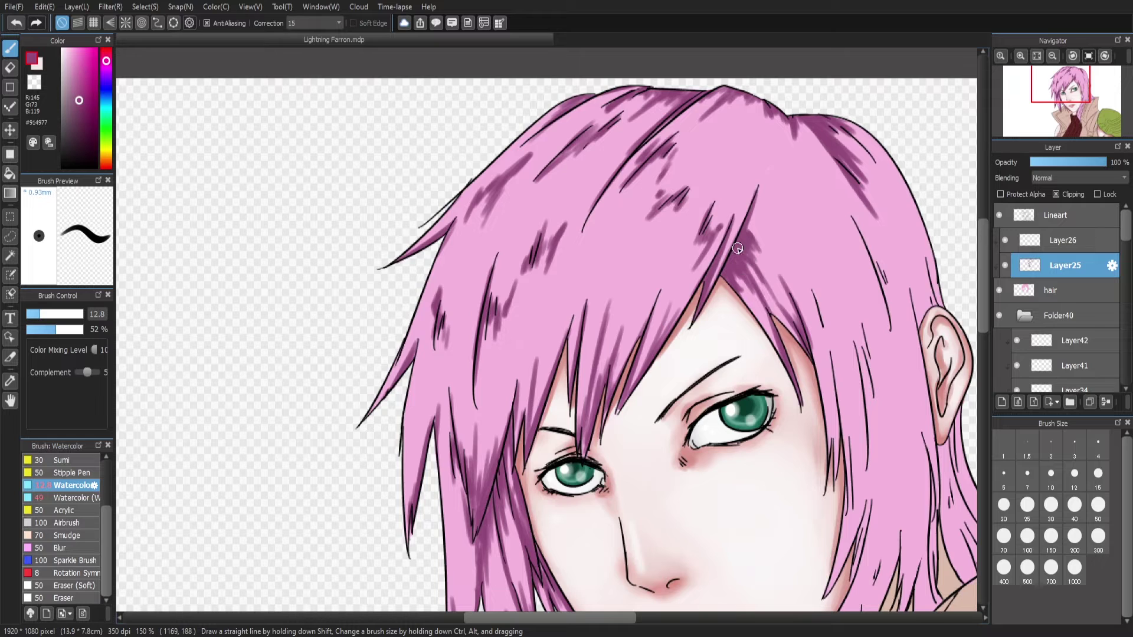
drag(738, 249, 790, 337)
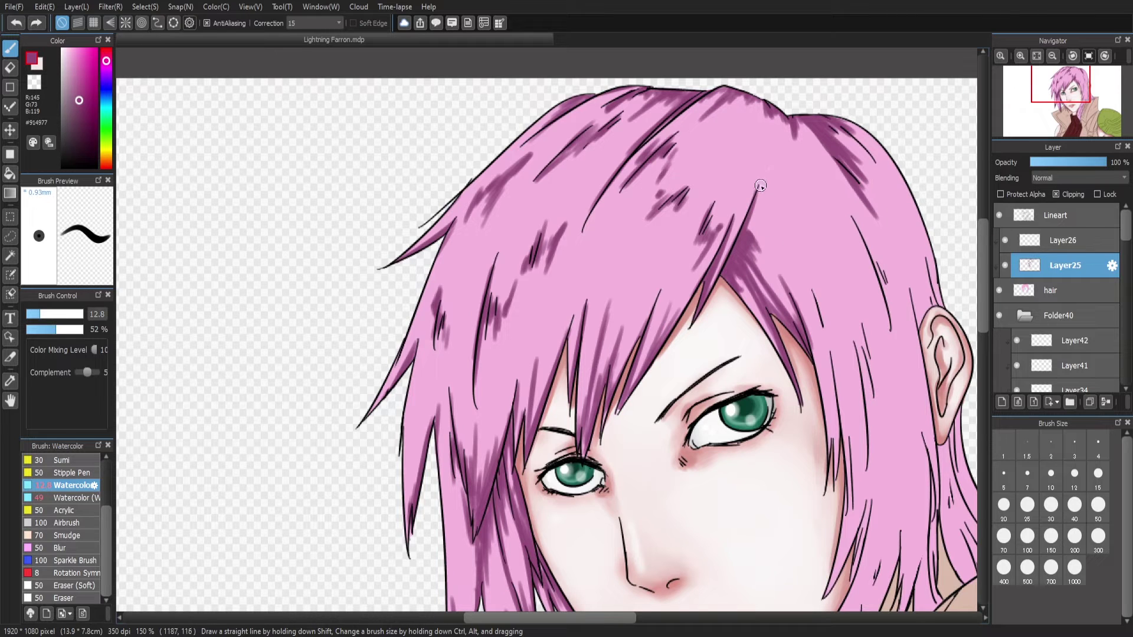
Paint shadow strands on the hair above the near temple, beside the near eye and just above the ear
drag(850, 171, 790, 241)
drag(803, 191, 773, 239)
mouse_move(832, 292)
mouse_down()
mouse_move(814, 360)
mouse_move(823, 475)
mouse_up()
drag(847, 351, 829, 436)
scroll(899, 134, down, 3)
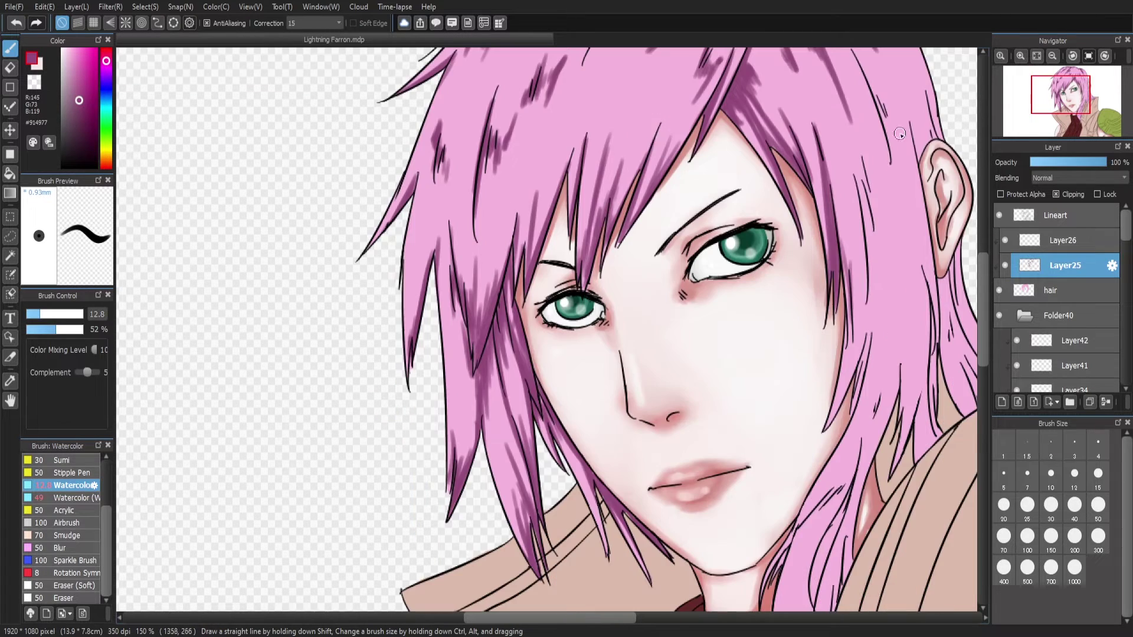
drag(902, 80, 871, 177)
mouse_move(923, 89)
mouse_down()
mouse_move(884, 168)
mouse_move(914, 154)
mouse_up()
Darken the back of the head with shadow strokes following its outline from the crown down to the ear
scroll(915, 147, up, 2)
scroll(825, 177, right, 3)
drag(693, 54, 767, 195)
mouse_move(711, 74)
mouse_down()
mouse_move(773, 197)
mouse_move(779, 242)
mouse_up()
drag(732, 141, 767, 239)
drag(678, 65, 717, 135)
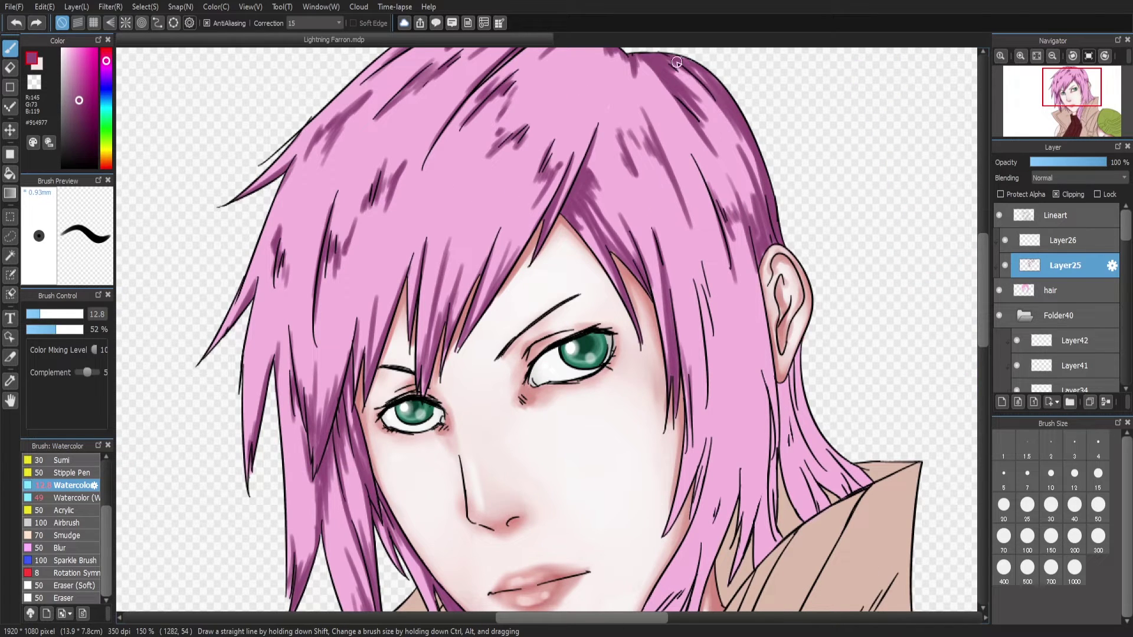
drag(677, 62, 721, 111)
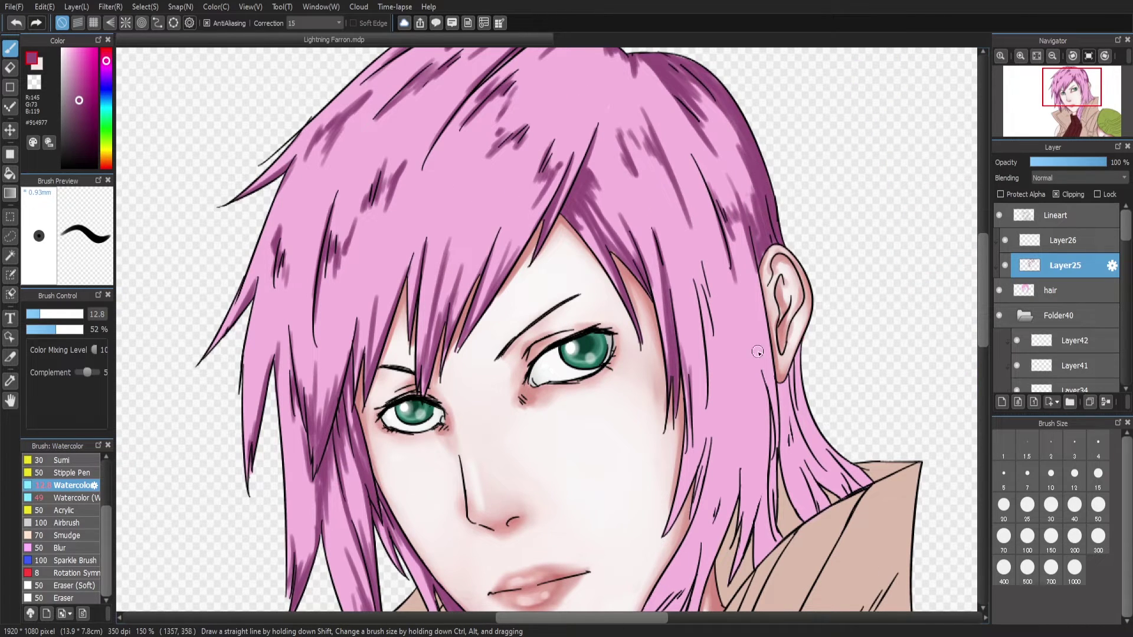
Shade the hair behind and below the ear down to where it meets the collar
drag(786, 440, 814, 519)
drag(788, 407, 826, 501)
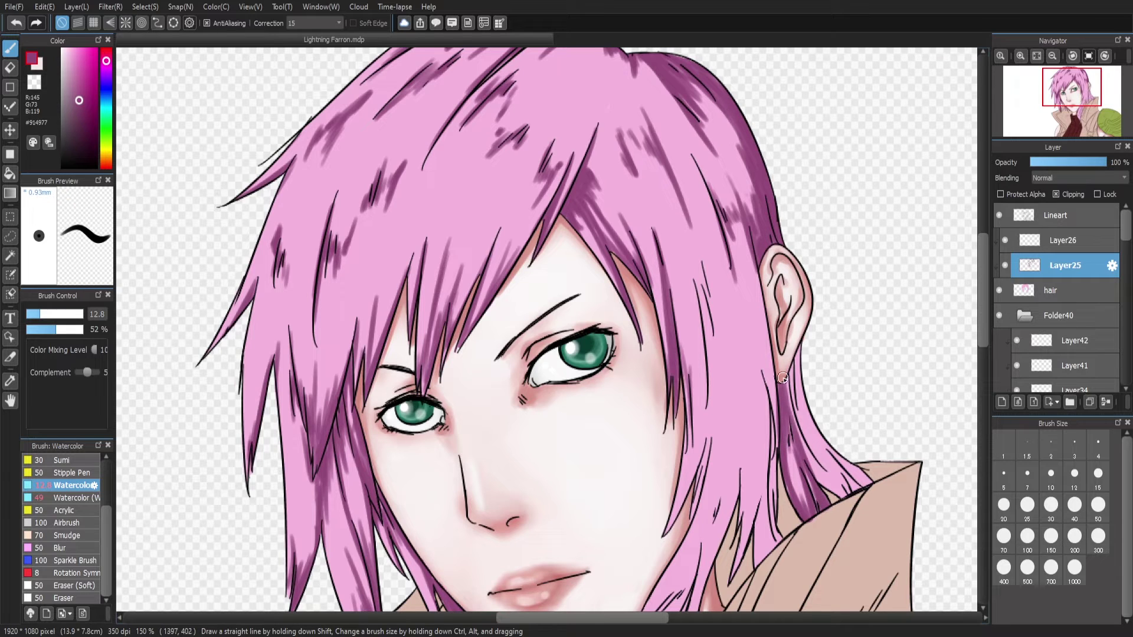
drag(784, 354, 855, 487)
drag(820, 451, 821, 481)
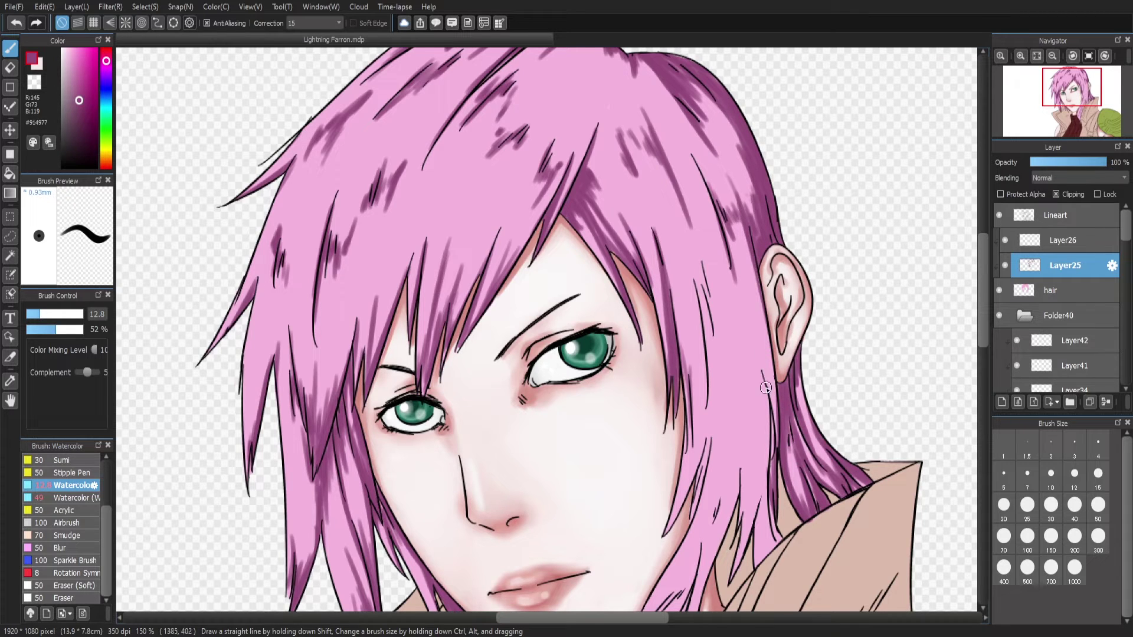
Paint shadow strands on the side lock in front of the ear, from its hatch lines down to the tips at the collar
scroll(767, 472, down, 3)
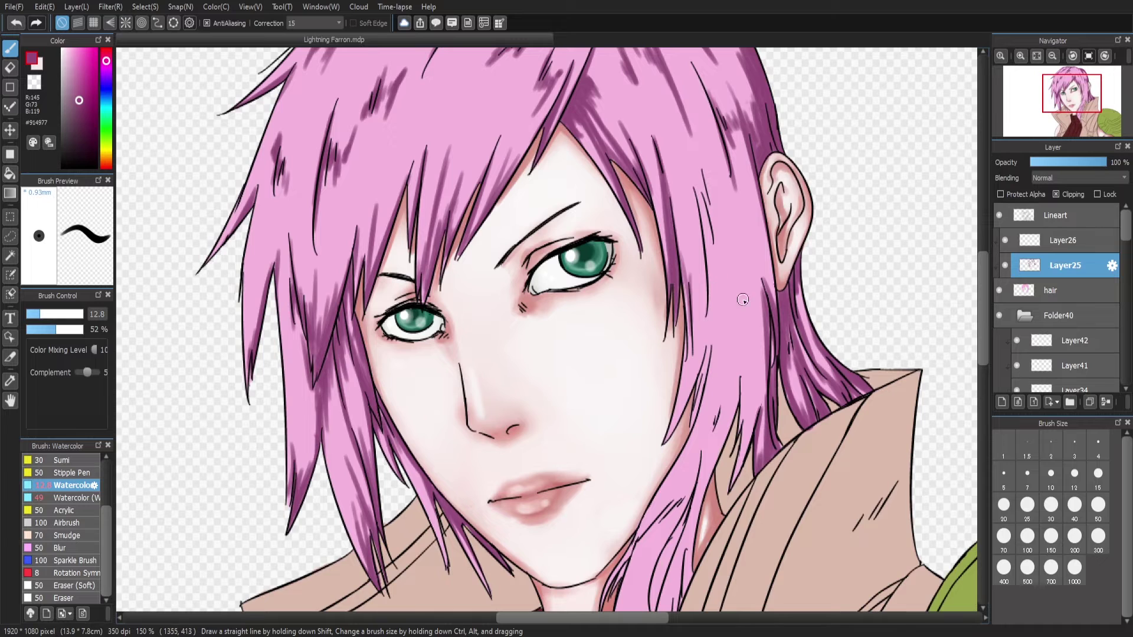
drag(700, 168, 705, 230)
drag(696, 183, 693, 287)
drag(713, 198, 708, 268)
drag(764, 203, 767, 307)
drag(744, 434, 746, 419)
drag(756, 360, 732, 490)
mouse_move(764, 360)
mouse_down()
mouse_move(758, 454)
mouse_move(758, 407)
mouse_up()
Shade the lower strands of the side lock along the near cheek down to their pointed tips
scroll(755, 413, down, 3)
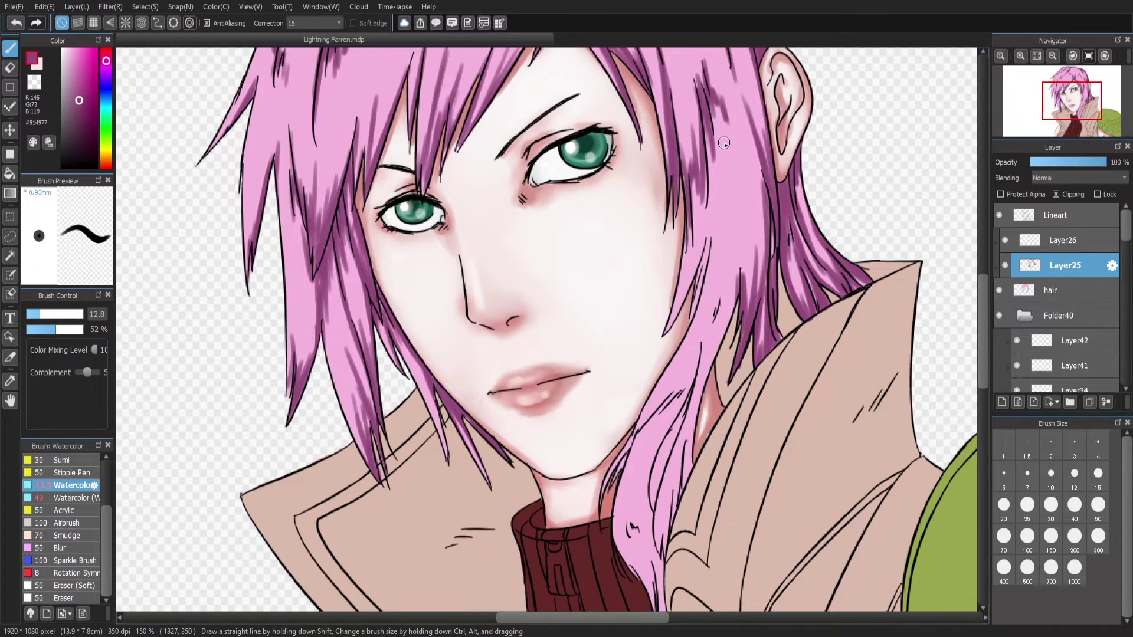
mouse_move(732, 212)
mouse_down()
mouse_move(705, 342)
mouse_move(667, 334)
mouse_up()
drag(690, 224, 672, 312)
drag(711, 168, 687, 262)
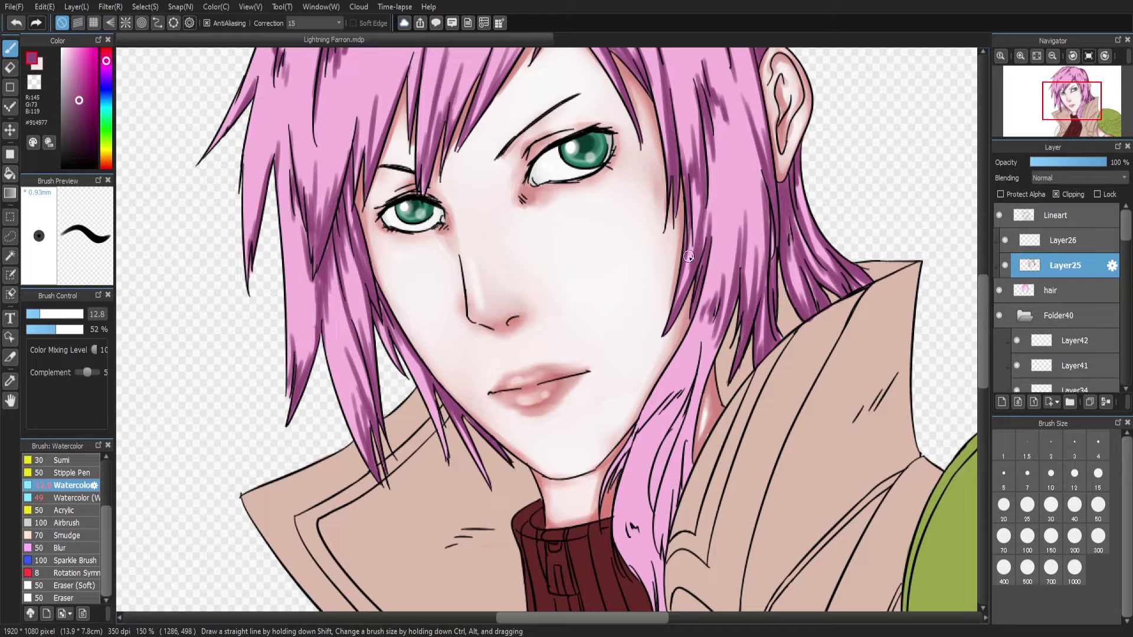
Undo the last stroke and shade the side lock in front of the ear down to the strands crossing the jaw
key(ctrl+z)
drag(738, 98, 714, 180)
drag(699, 348, 672, 407)
drag(684, 386, 631, 449)
scroll(630, 450, down, 3)
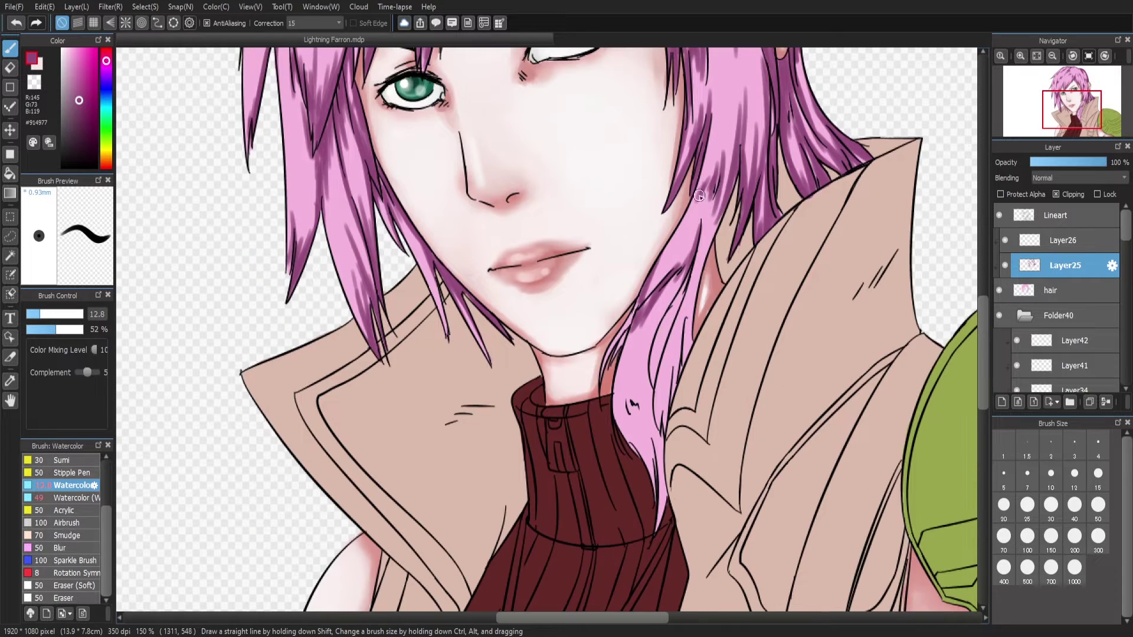
Paint long shadow strands down the lock hanging over the collar, from the cheek to its pointed tip
drag(705, 195, 684, 359)
drag(690, 292, 658, 443)
drag(678, 354, 658, 531)
drag(645, 442, 656, 501)
Fill in the inner strands of the hanging lock beside the jaw and neck with further shadow strokes
mouse_move(647, 392)
mouse_down()
mouse_move(617, 466)
mouse_move(622, 445)
mouse_up()
drag(658, 334, 642, 428)
drag(687, 272, 649, 392)
drag(685, 277, 646, 369)
drag(624, 330, 616, 392)
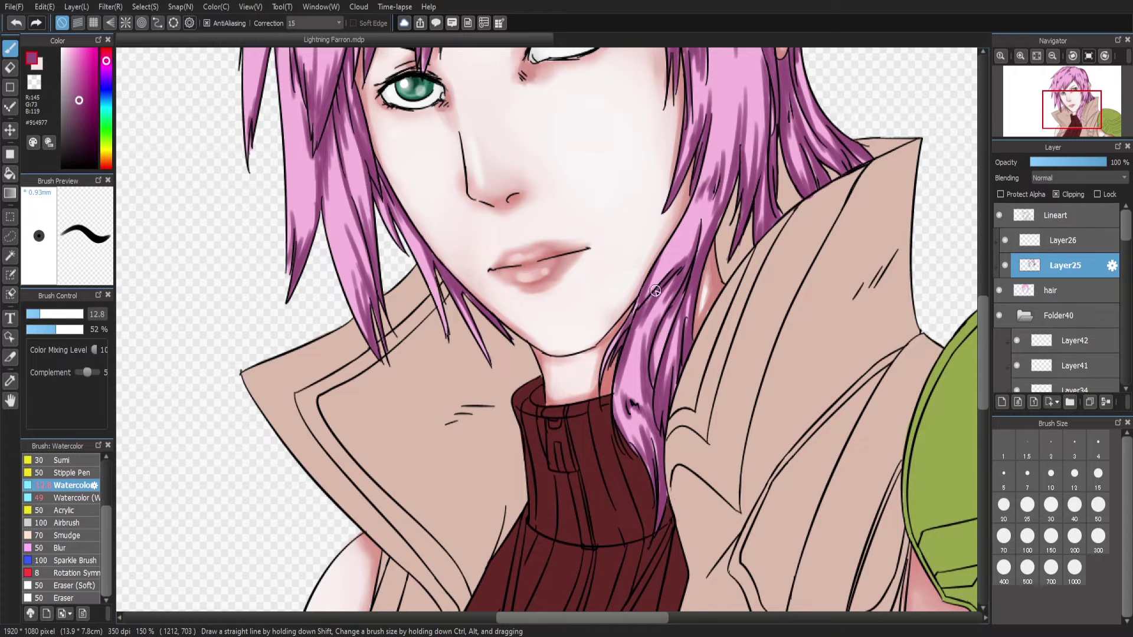
drag(659, 291, 632, 365)
drag(673, 277, 642, 361)
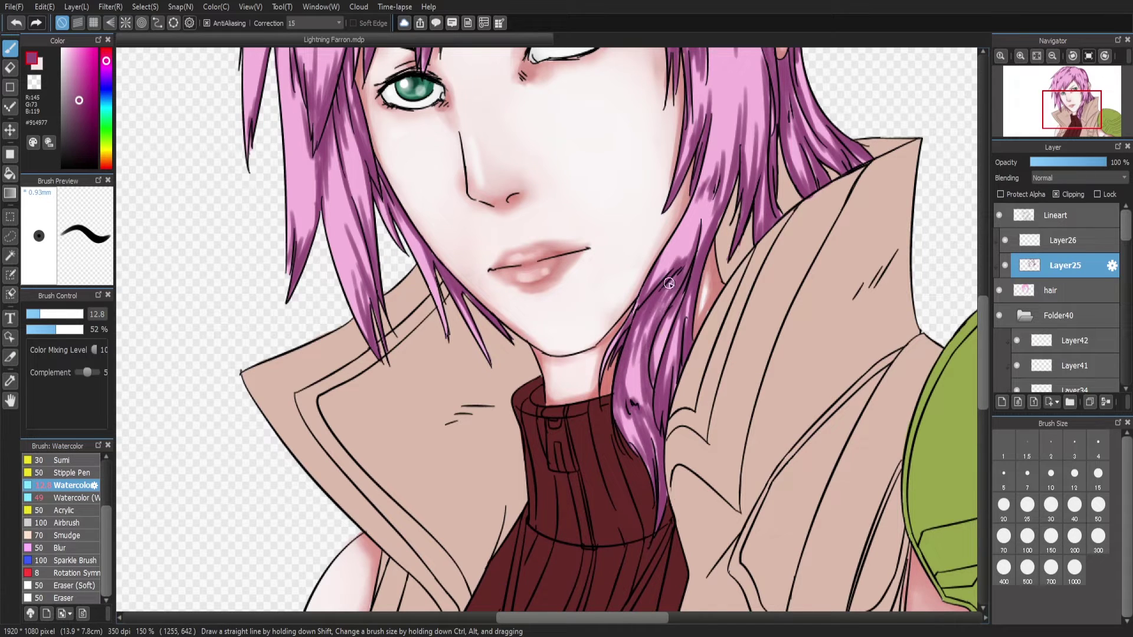
Deepen the shadows where the hanging lock joins the side hair beside the near cheek
scroll(838, 311, up, 3)
drag(705, 312, 658, 407)
drag(715, 247, 697, 372)
drag(711, 322, 698, 398)
scroll(745, 289, up, 2)
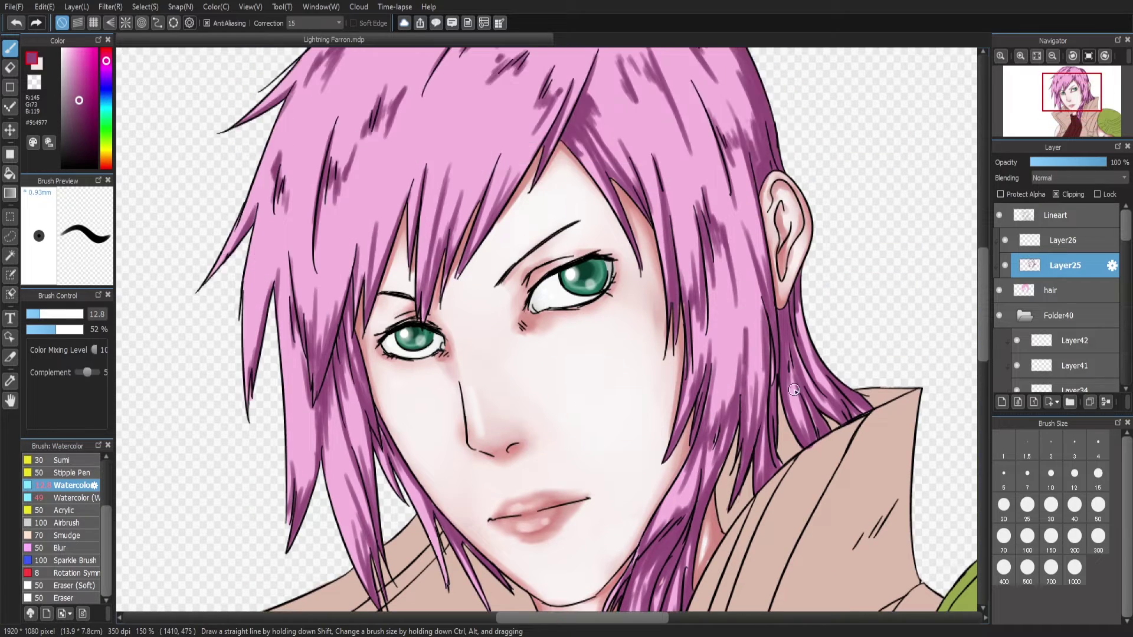
Shade the side hair in front of the ear with long strokes from ear height down to the lower strands
click(1051, 56)
click(1020, 56)
drag(585, 215, 573, 321)
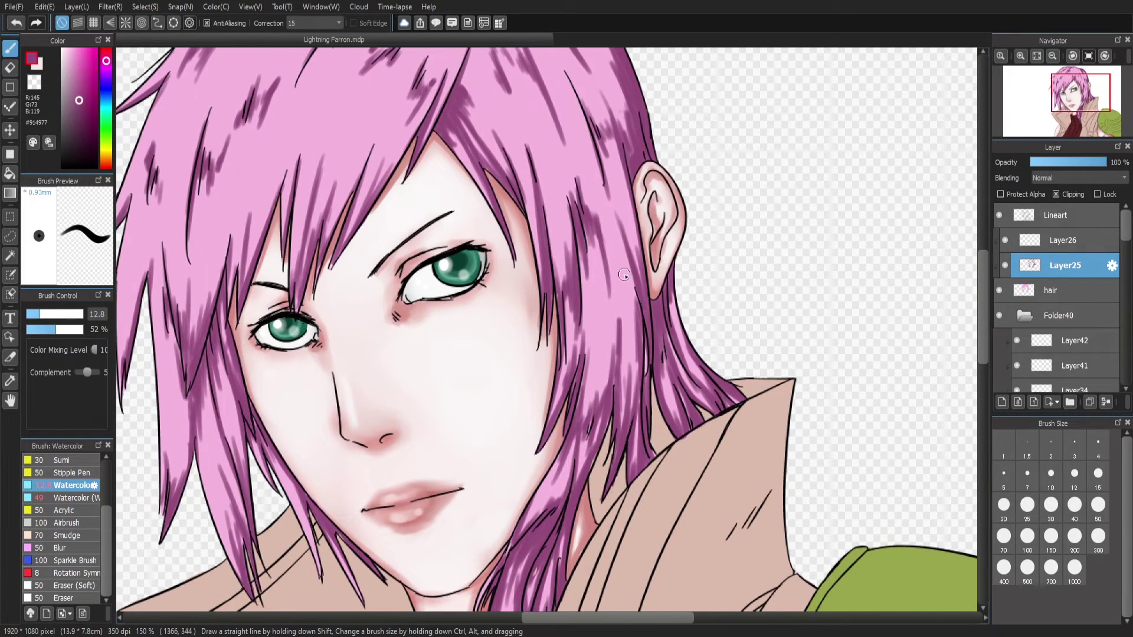
mouse_move(624, 275)
mouse_down()
mouse_move(613, 342)
mouse_move(628, 319)
mouse_up()
mouse_move(643, 212)
mouse_down()
mouse_move(622, 175)
mouse_move(625, 248)
mouse_up()
mouse_move(646, 156)
mouse_down()
mouse_move(631, 298)
mouse_move(638, 420)
mouse_up()
mouse_move(614, 291)
mouse_down()
mouse_move(601, 399)
mouse_move(572, 459)
mouse_up()
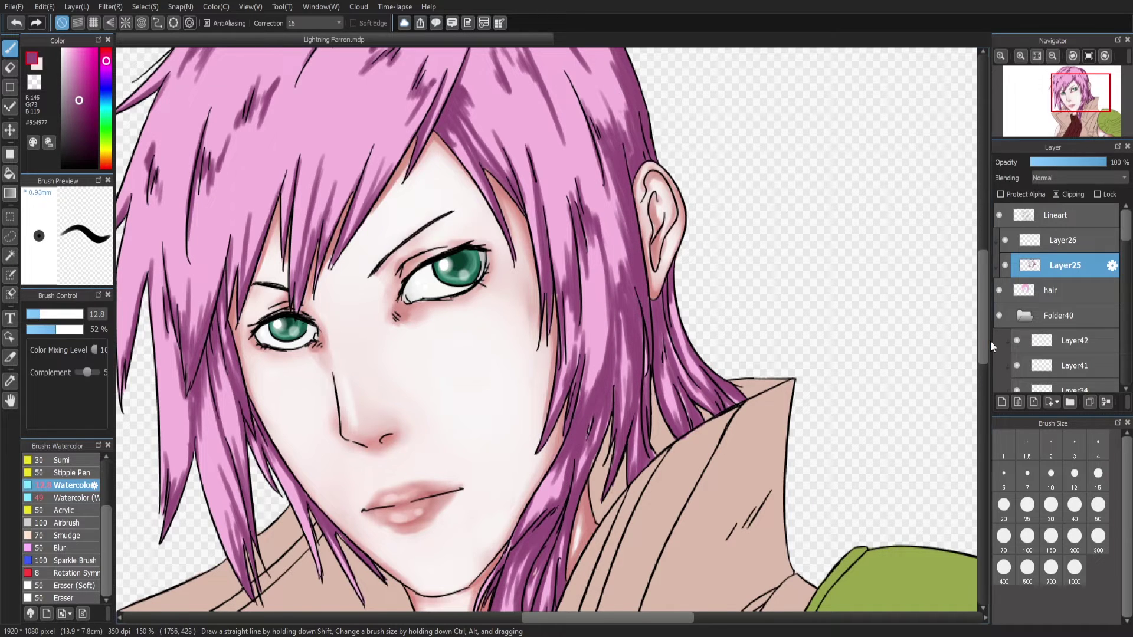
Add a clipped layer above Layer25 and paint shadow strands from the parting over the crown and back of the head
scroll(990, 341, down, 3)
scroll(984, 299, up, 4)
drag(534, 148, 505, 79)
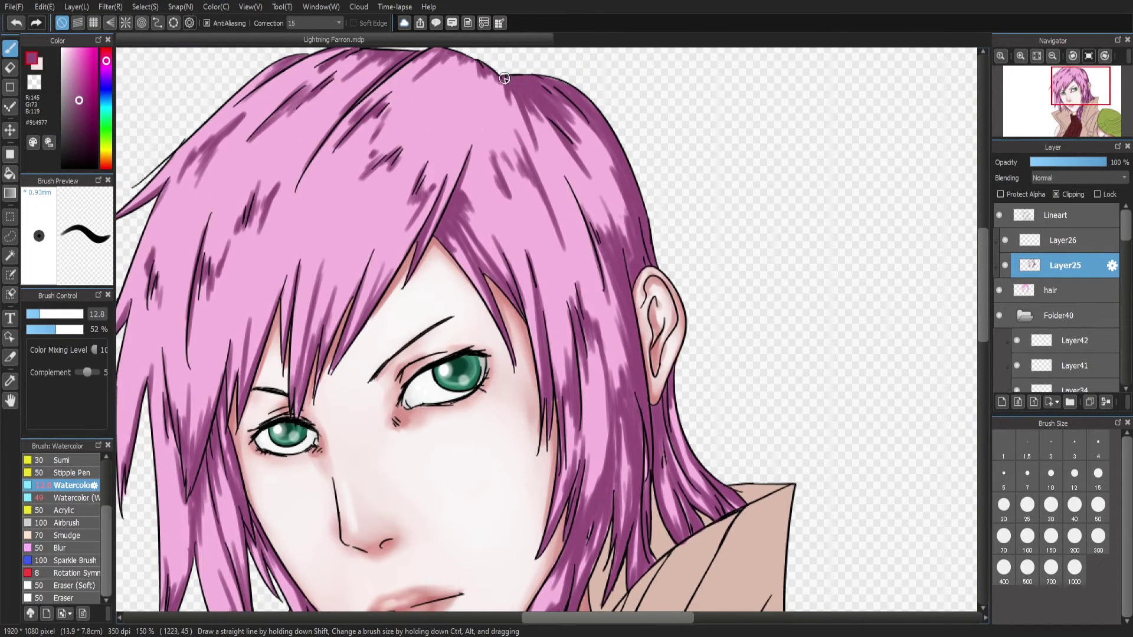
click(1051, 56)
click(1052, 56)
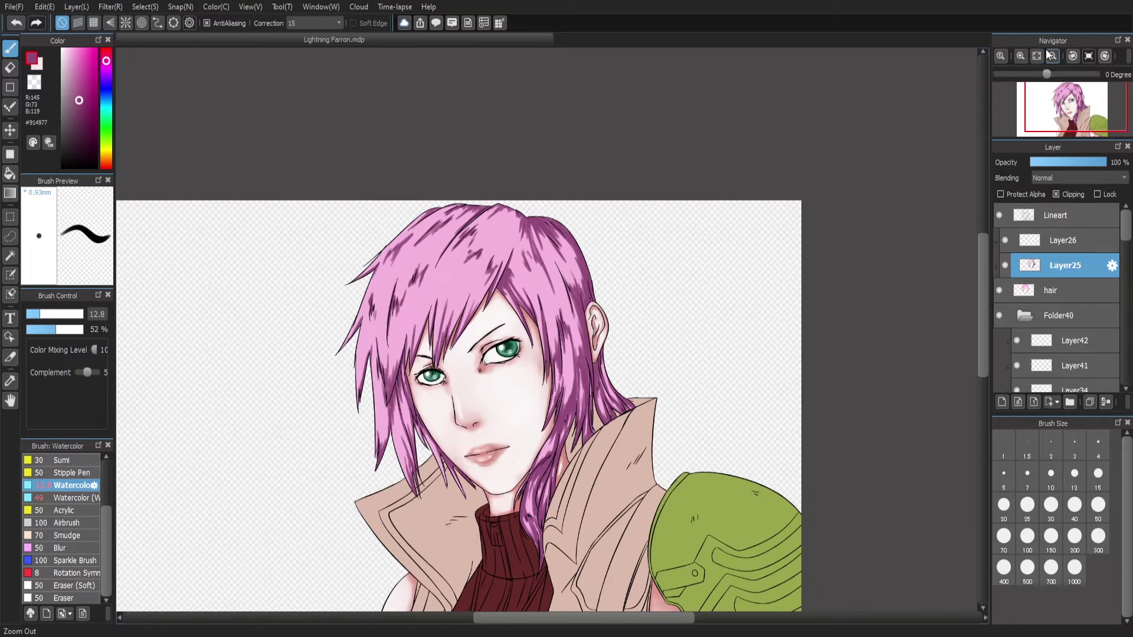
key(ctrl+shift+n)
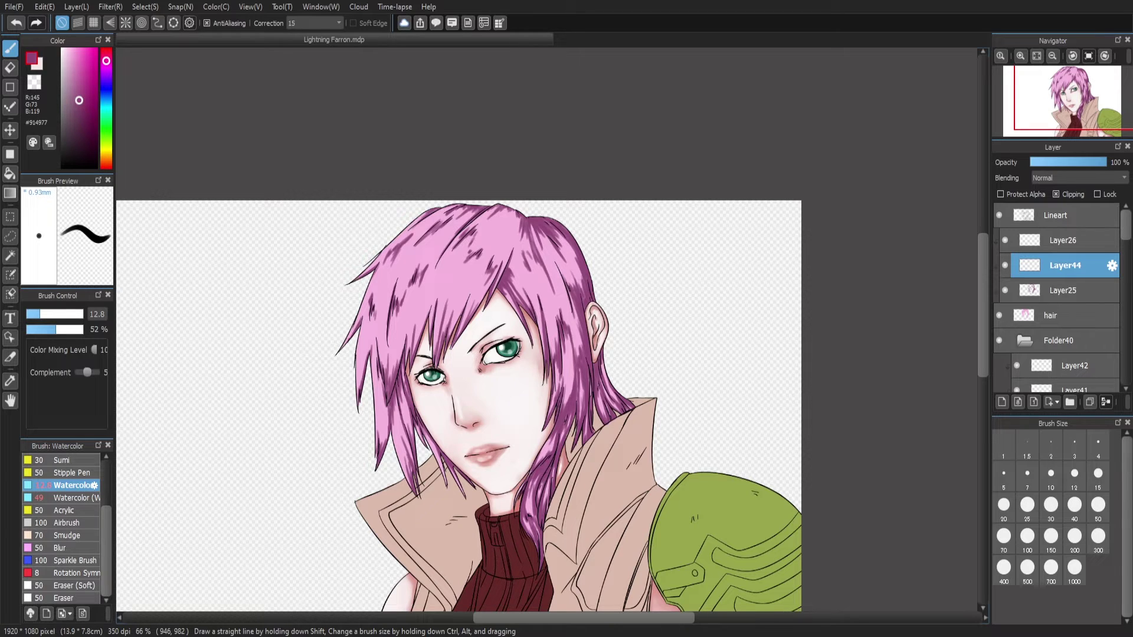
scroll(546, 330, up, 2)
mouse_move(496, 88)
mouse_down()
mouse_move(487, 187)
mouse_move(499, 148)
mouse_up()
drag(517, 100, 563, 171)
drag(534, 118, 584, 248)
drag(525, 97, 567, 168)
mouse_move(566, 101)
mouse_down()
mouse_move(622, 188)
mouse_move(622, 245)
mouse_move(637, 265)
mouse_up()
mouse_move(475, 56)
mouse_down()
mouse_move(440, 139)
mouse_move(481, 171)
mouse_up()
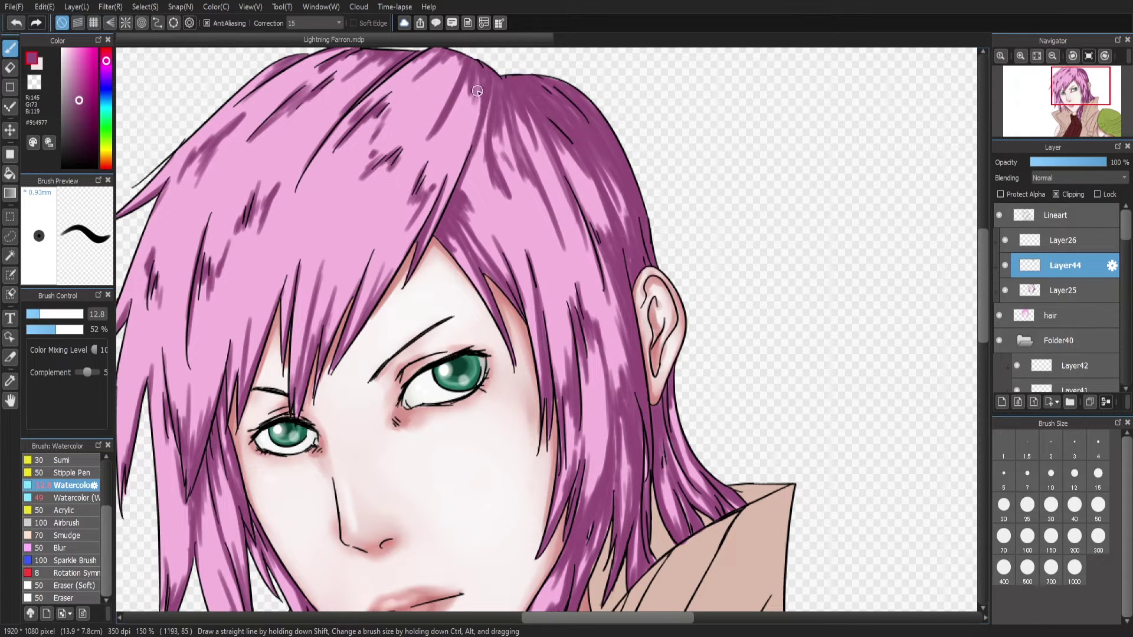
Blend soft shadow over the crown and side of the head on Layer26 using the size 49 Watercolor (Wet) brush
scroll(914, 177, down, 2)
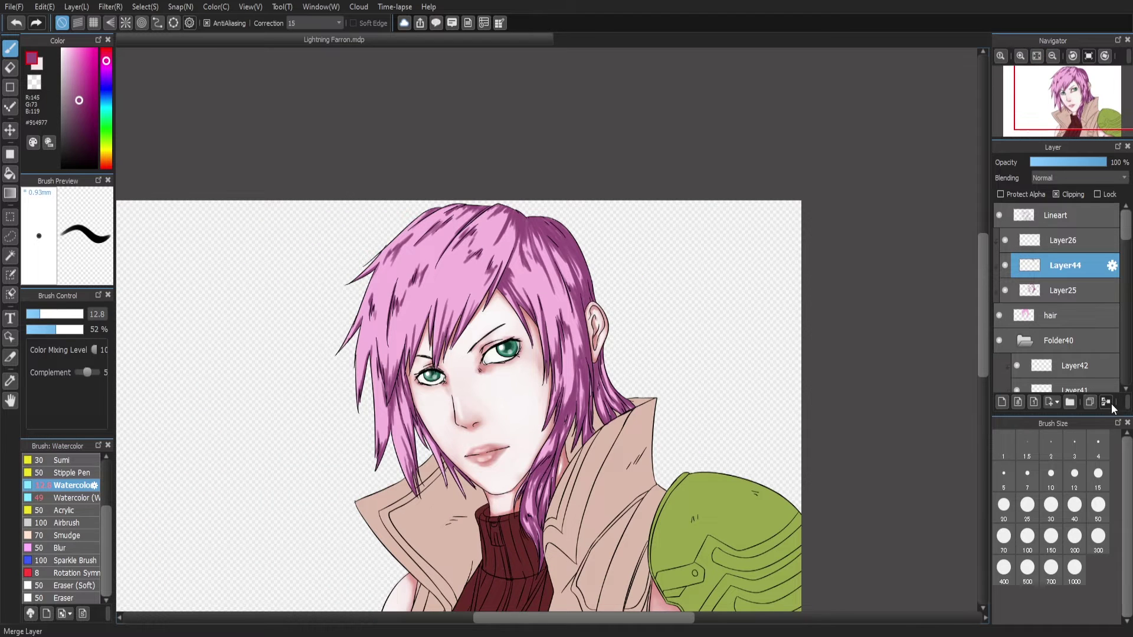
click(1062, 290)
click(1062, 265)
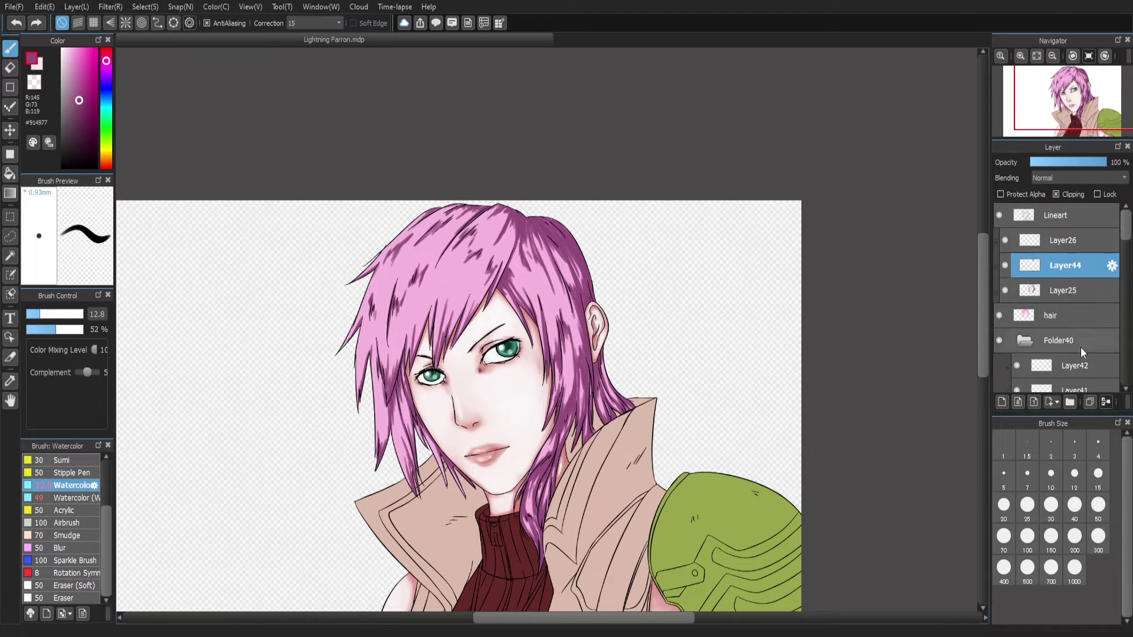
click(1065, 240)
scroll(272, 130, up, 1)
click(73, 497)
drag(537, 151, 519, 216)
drag(581, 180, 581, 295)
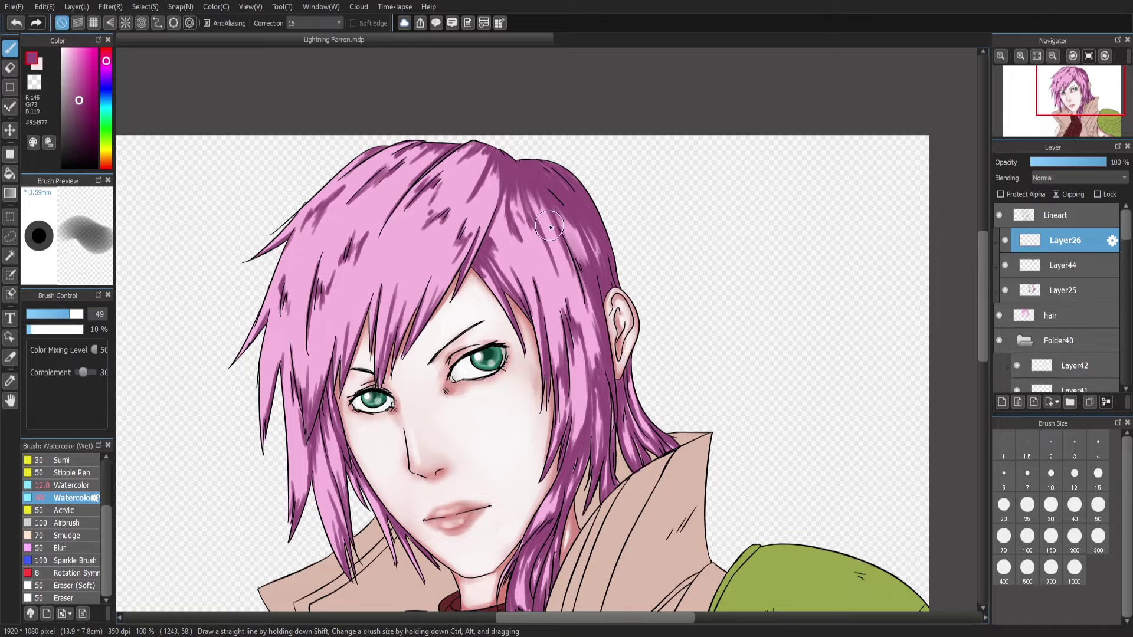
drag(542, 189, 526, 222)
mouse_move(499, 154)
mouse_down()
mouse_move(472, 260)
mouse_move(507, 197)
mouse_move(492, 328)
mouse_move(534, 262)
mouse_move(598, 381)
mouse_move(545, 204)
mouse_move(507, 195)
mouse_move(519, 265)
mouse_up()
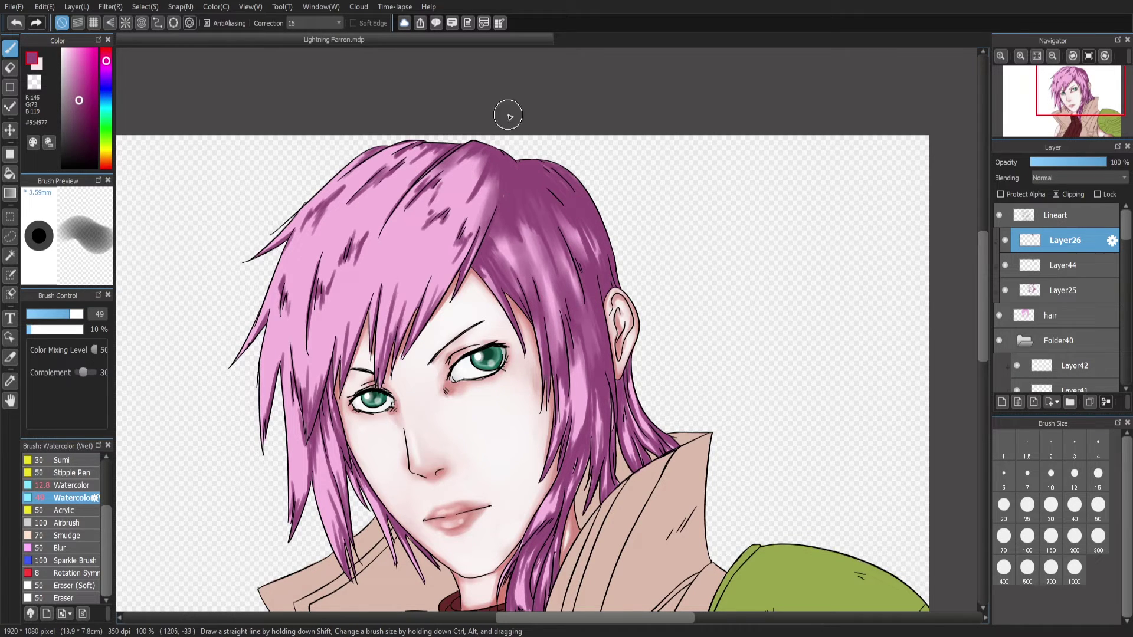
mouse_move(507, 207)
mouse_down()
mouse_move(501, 274)
mouse_move(566, 448)
mouse_move(634, 466)
mouse_move(613, 466)
mouse_move(582, 491)
mouse_move(520, 460)
mouse_move(569, 295)
mouse_move(566, 223)
mouse_up()
Wash soft shadow over the fringe and side hair, adding the final fringe strokes on a new clipped layer
mouse_move(472, 112)
mouse_down()
mouse_move(419, 139)
mouse_move(461, 154)
mouse_move(407, 301)
mouse_move(354, 321)
mouse_up()
mouse_move(372, 187)
mouse_down()
mouse_move(325, 236)
mouse_move(295, 194)
mouse_move(333, 516)
mouse_move(365, 449)
mouse_move(377, 486)
mouse_up()
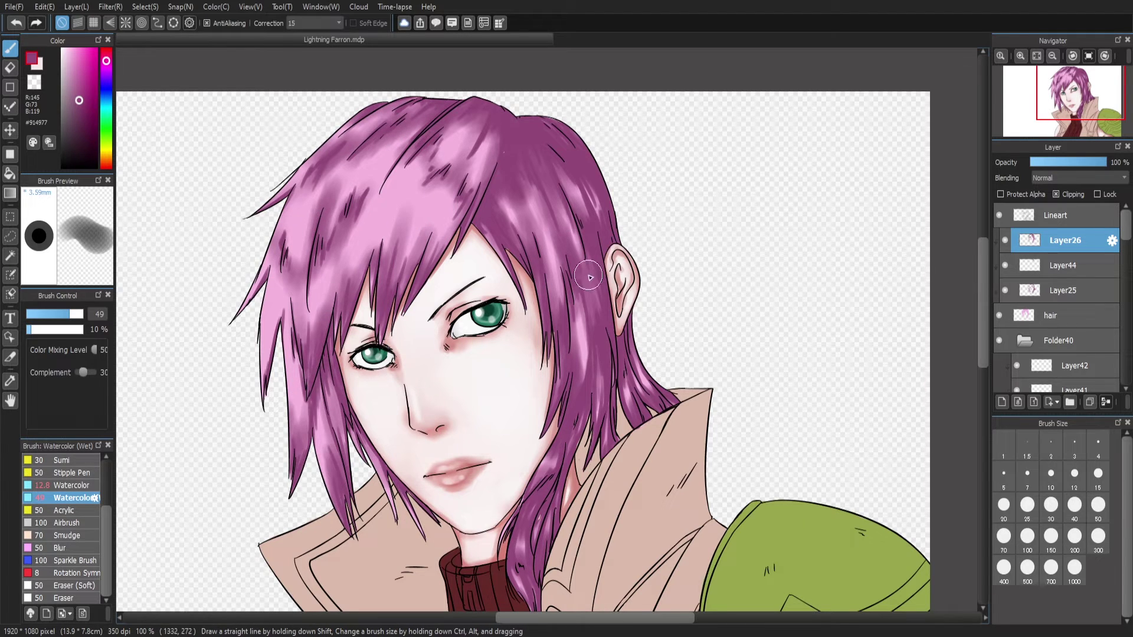
drag(588, 275, 561, 334)
drag(506, 125, 533, 186)
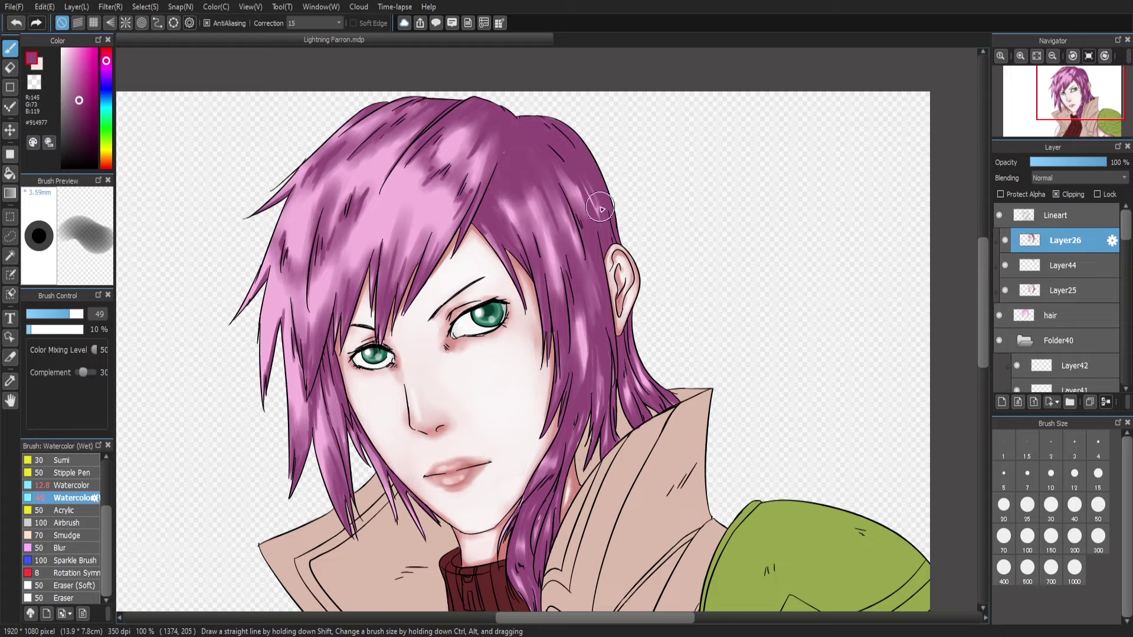
click(1001, 402)
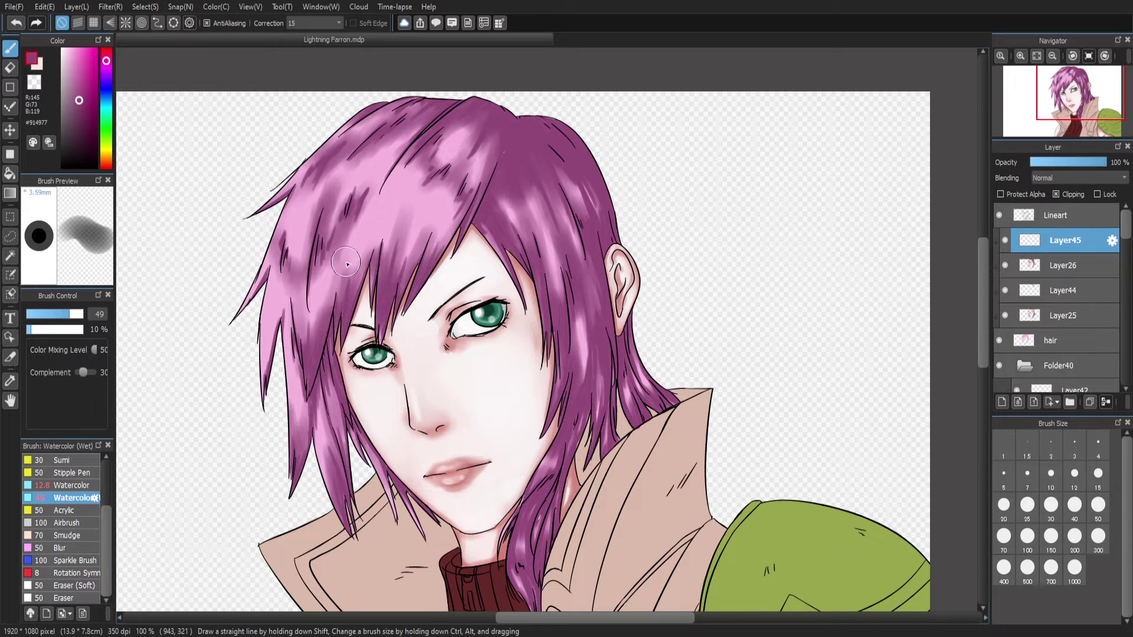
mouse_move(347, 264)
mouse_down()
mouse_move(380, 177)
mouse_move(318, 413)
mouse_up()
Add another clipped layer and paint light pink #F4B6DE highlights on the outer fringe strands, reducing the wet brush to size 18
scroll(413, 324, down, 2)
click(69, 53)
click(1001, 401)
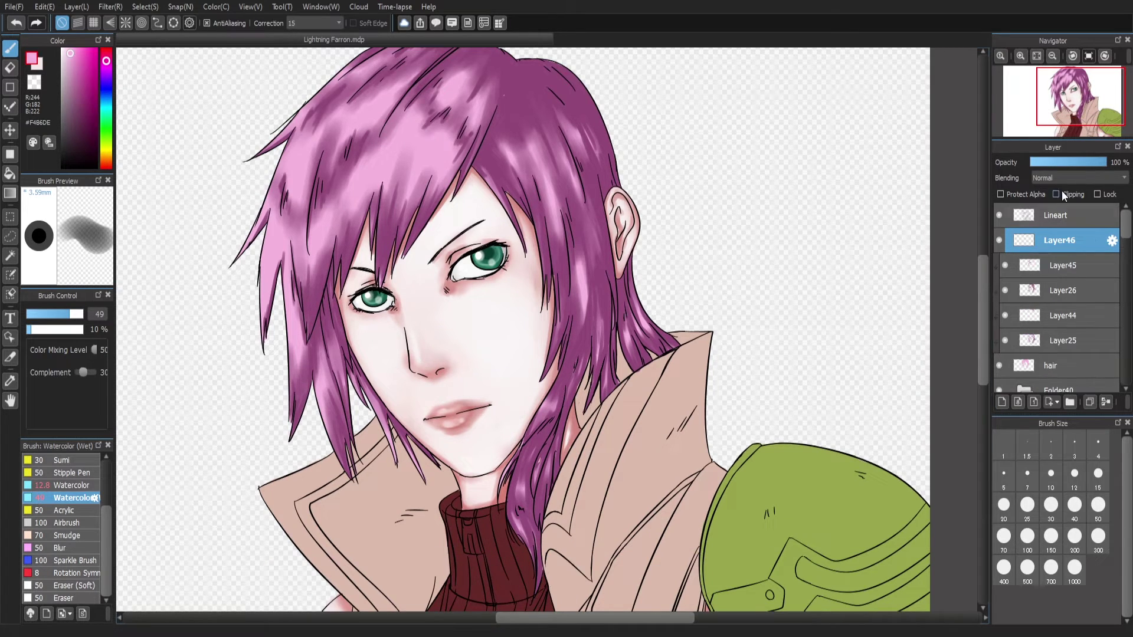
click(1056, 194)
mouse_move(354, 159)
mouse_down()
mouse_move(295, 277)
mouse_move(292, 378)
mouse_move(330, 425)
mouse_up()
drag(327, 298, 340, 345)
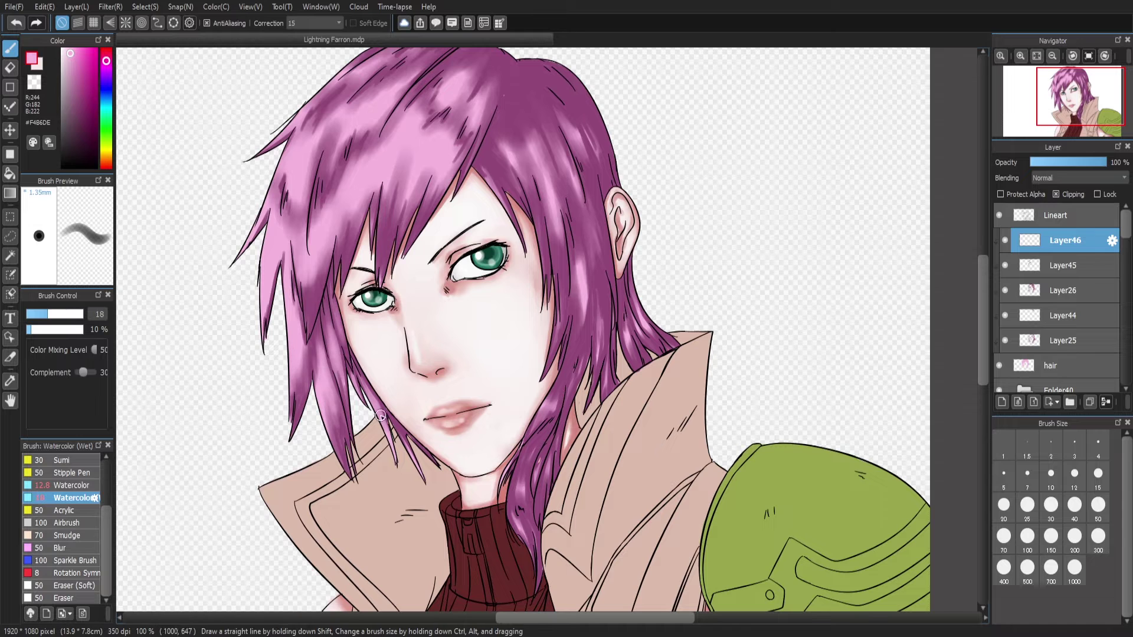
drag(303, 254, 325, 310)
mouse_move(331, 93)
mouse_down()
mouse_move(319, 127)
mouse_move(363, 153)
mouse_move(347, 194)
mouse_up()
Lighten the central fringe above the eyes and the strands up to the parting with light pink strokes
scroll(330, 106, up, 3)
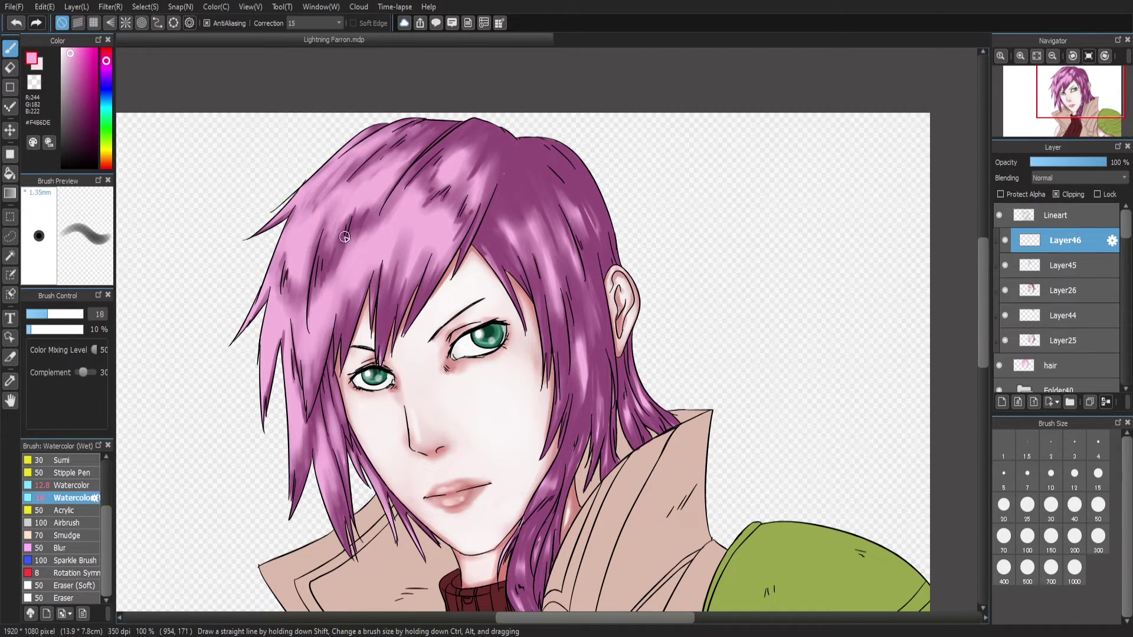
mouse_move(413, 245)
mouse_down()
mouse_move(391, 312)
mouse_move(407, 298)
mouse_up()
drag(394, 281, 382, 326)
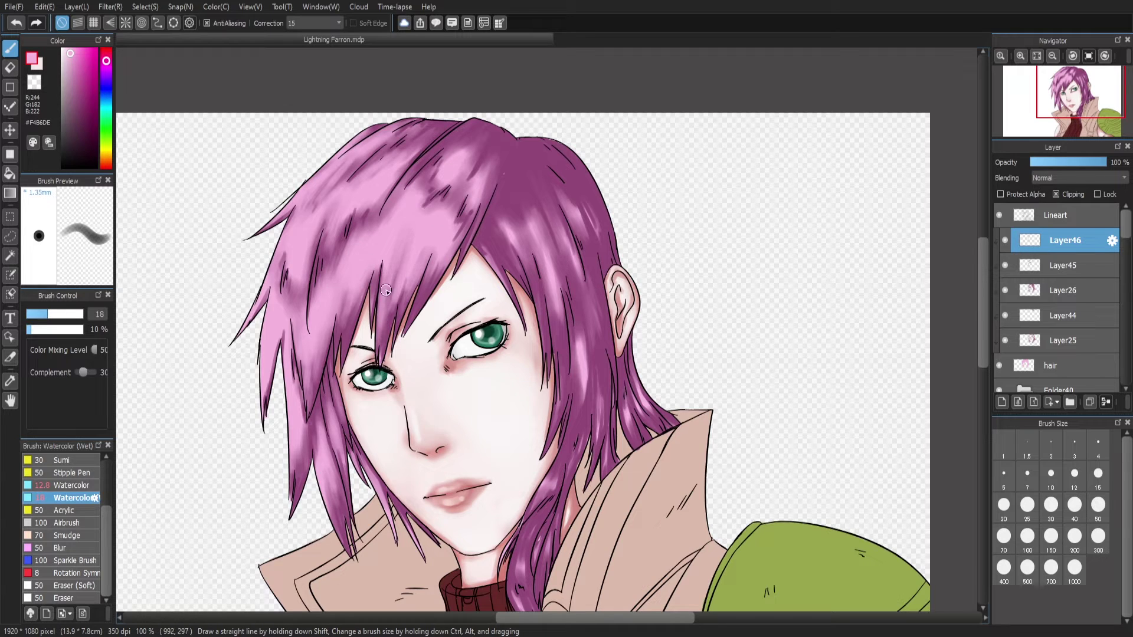
drag(403, 250, 383, 319)
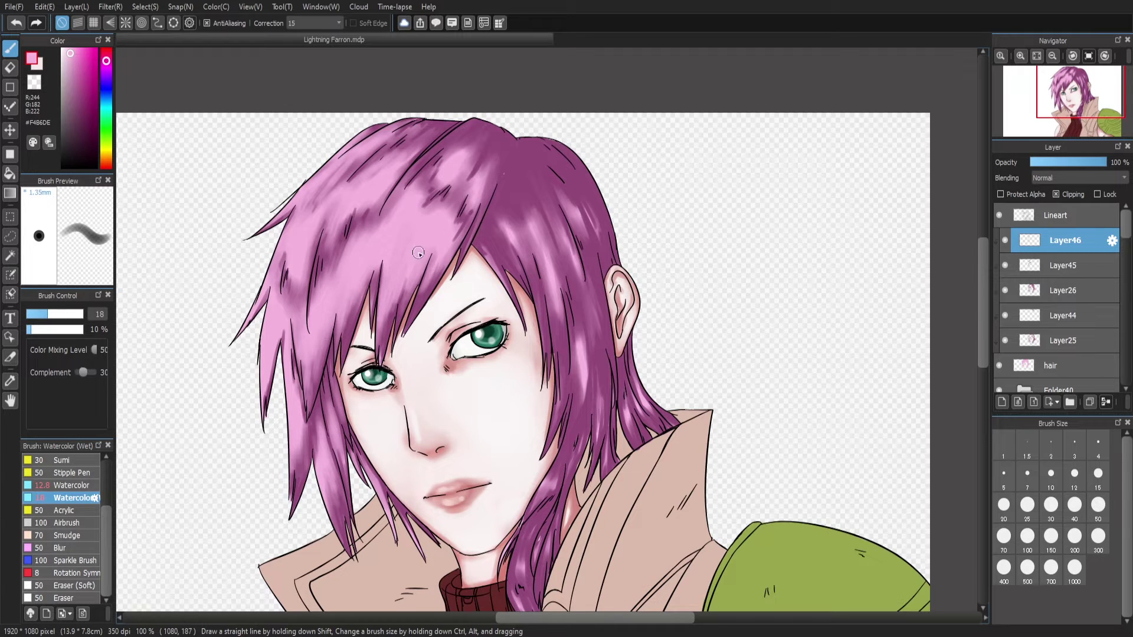
drag(469, 171, 434, 196)
drag(490, 131, 466, 184)
drag(448, 119, 413, 145)
Paint light pink highlights on the hair behind the parting and over the side of the head
drag(520, 223, 496, 266)
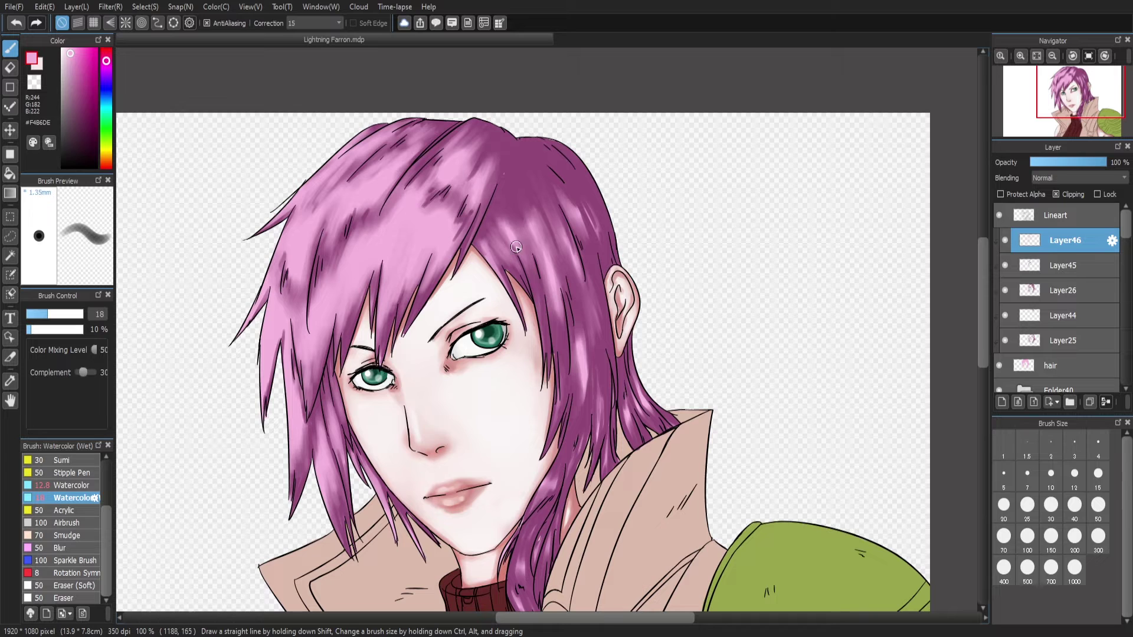
drag(534, 200, 513, 263)
drag(552, 155, 534, 248)
drag(589, 165, 560, 236)
drag(580, 328, 572, 390)
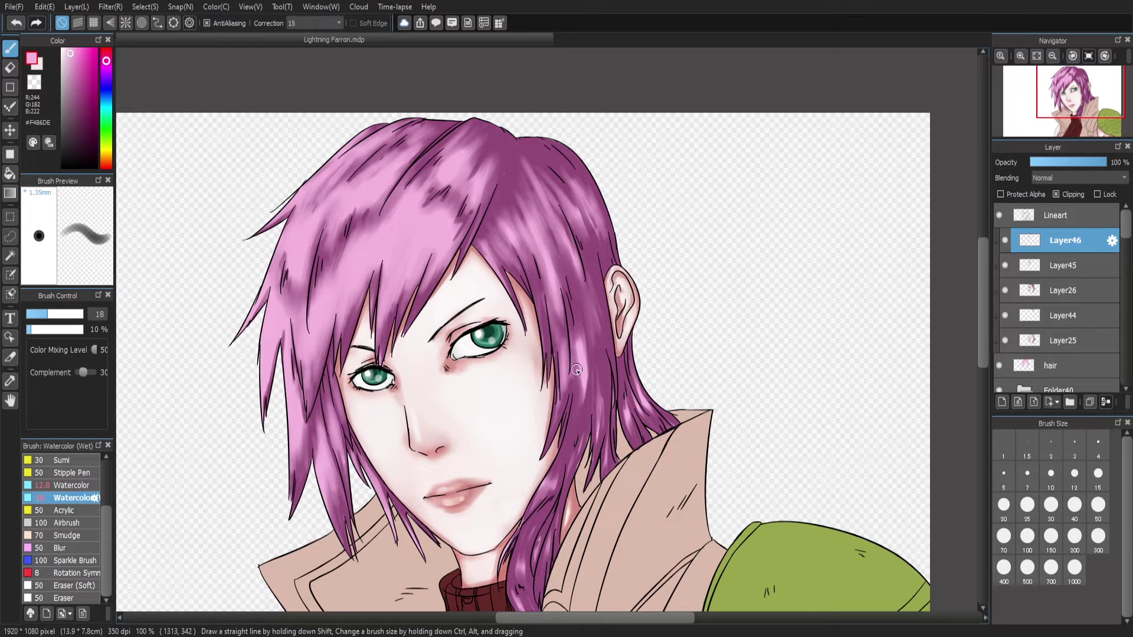
Extend the light pink highlights down the side lock and behind the ear, and lighten the back of the crown
drag(605, 274, 590, 384)
drag(610, 334, 602, 428)
drag(584, 389, 566, 463)
drag(575, 412, 510, 590)
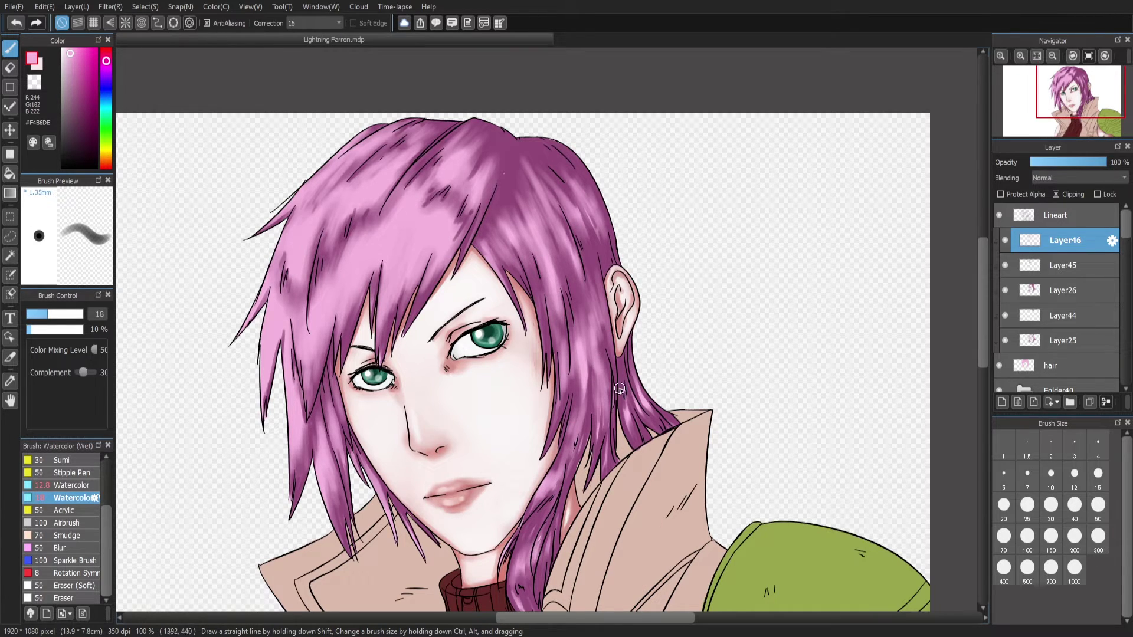
drag(619, 389, 640, 430)
scroll(842, 286, down, 2)
drag(560, 144, 537, 206)
drag(569, 97, 533, 142)
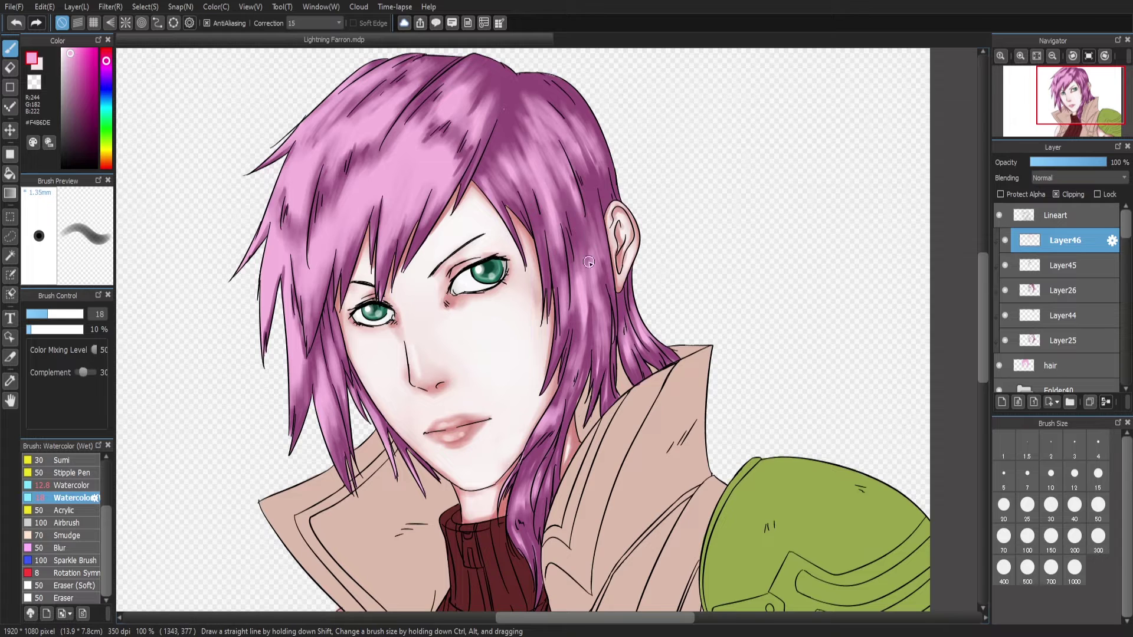
Hide the soft shading layers Layer46, Layer45 and Layer26, and make Layer44 the active layer
key(ctrl+minus)
click(1004, 240)
click(1005, 266)
click(1004, 290)
click(1017, 317)
key(ctrl+shift+n)
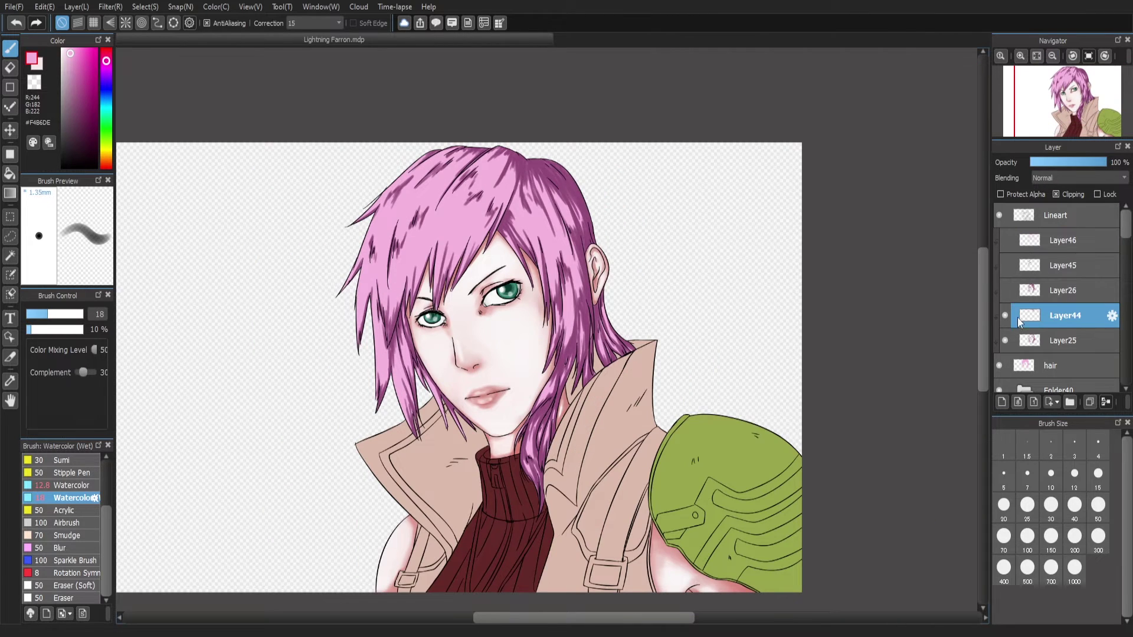
key(ctrl+plus)
click(18, 23)
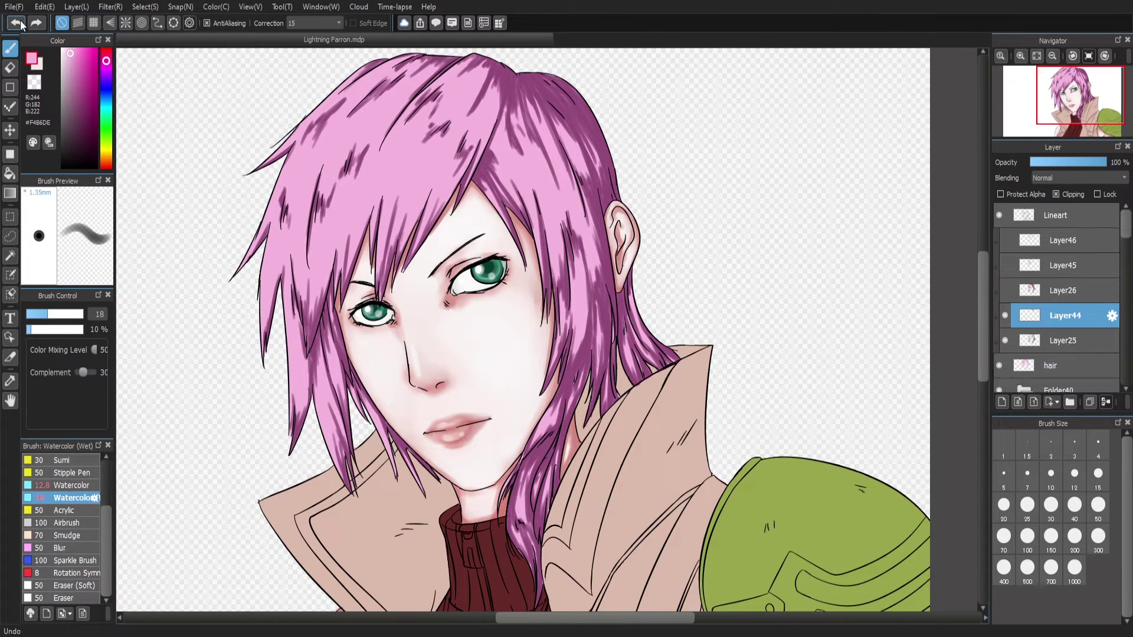
click(36, 25)
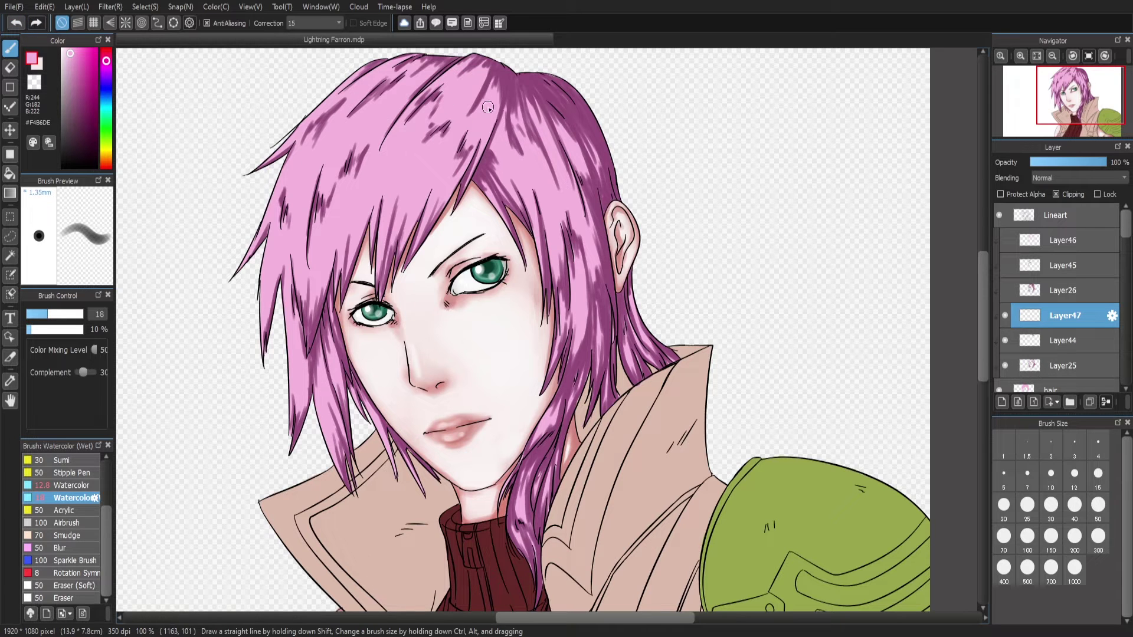
alt+click(549, 98)
drag(522, 94, 548, 158)
mouse_move(556, 118)
mouse_down()
mouse_move(581, 168)
mouse_move(603, 283)
mouse_up()
drag(554, 369, 563, 264)
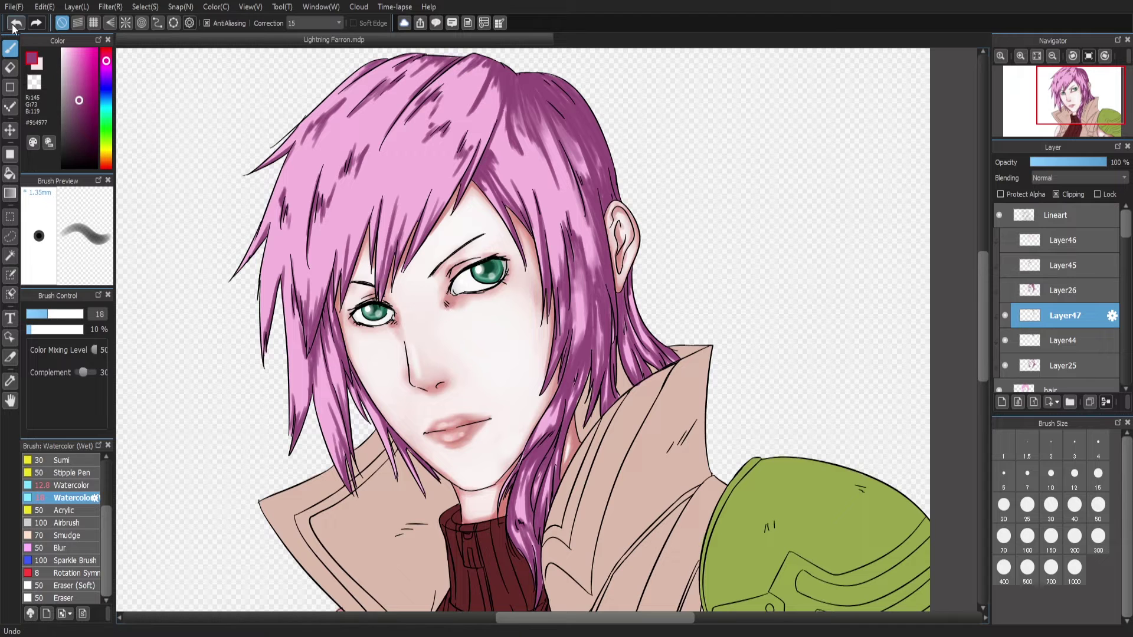
key(ctrl+z)
key(ctrl+z)
key(ctrl+z)
key(ctrl+z)
key(ctrl+z)
Add a new clipped layer and place it between Layer26 and Layer44, keeping Layer26 hidden
click(1015, 292)
click(1005, 290)
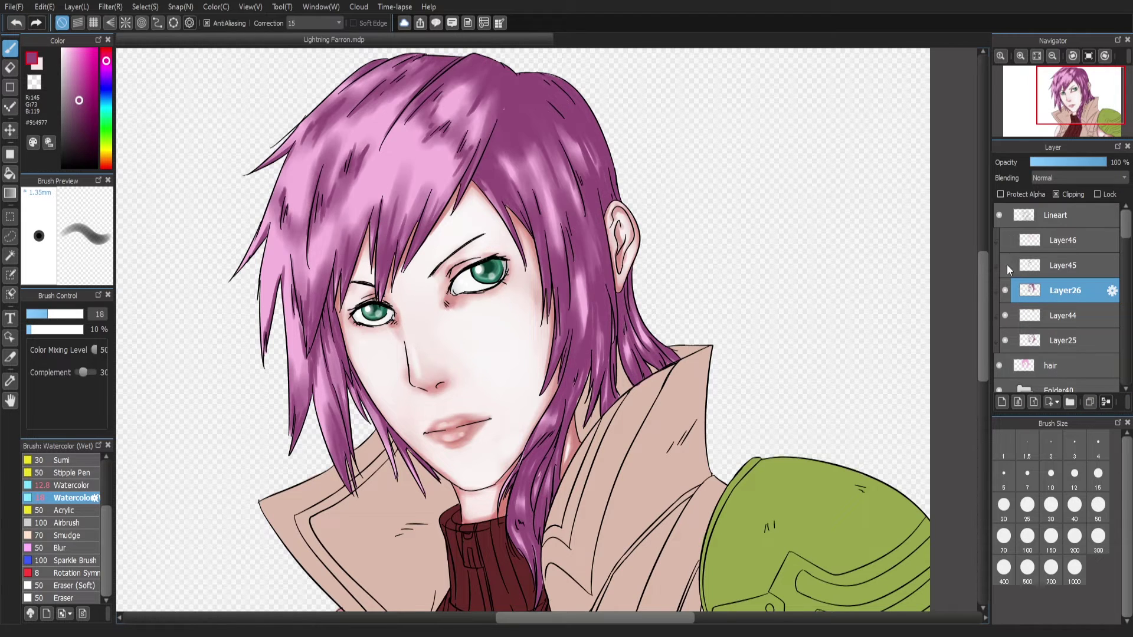
click(1001, 401)
click(1005, 315)
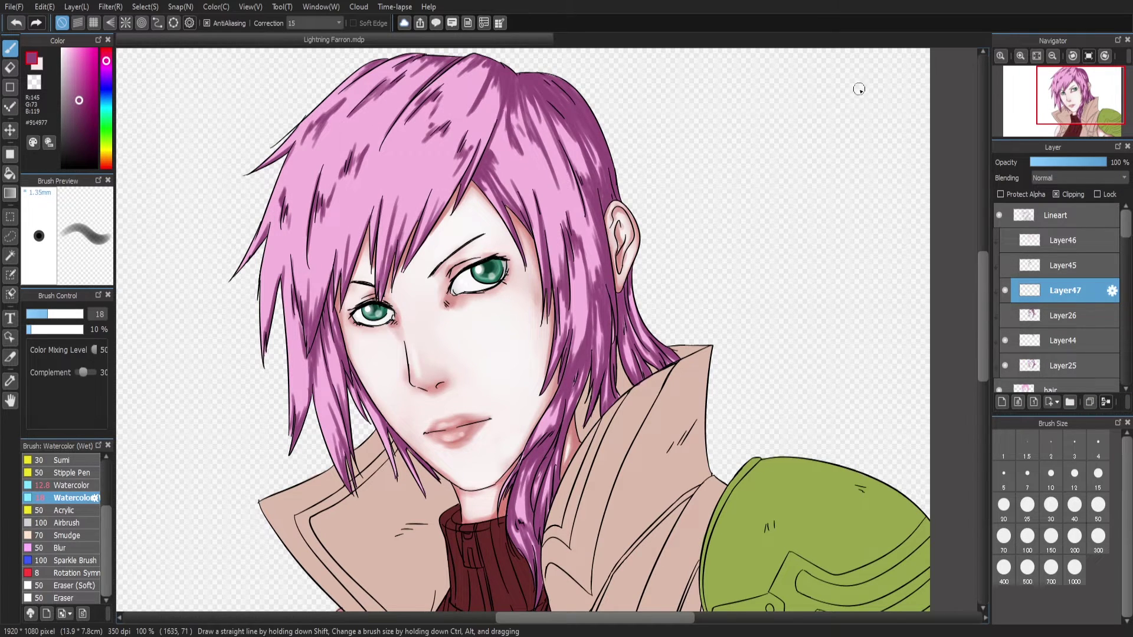
drag(1029, 315, 1039, 282)
Paint pale pink #FFE7F6 highlights on the outer fringe tips with the size 12.8 Watercolor brush, and add another clipped layer
click(66, 48)
click(71, 484)
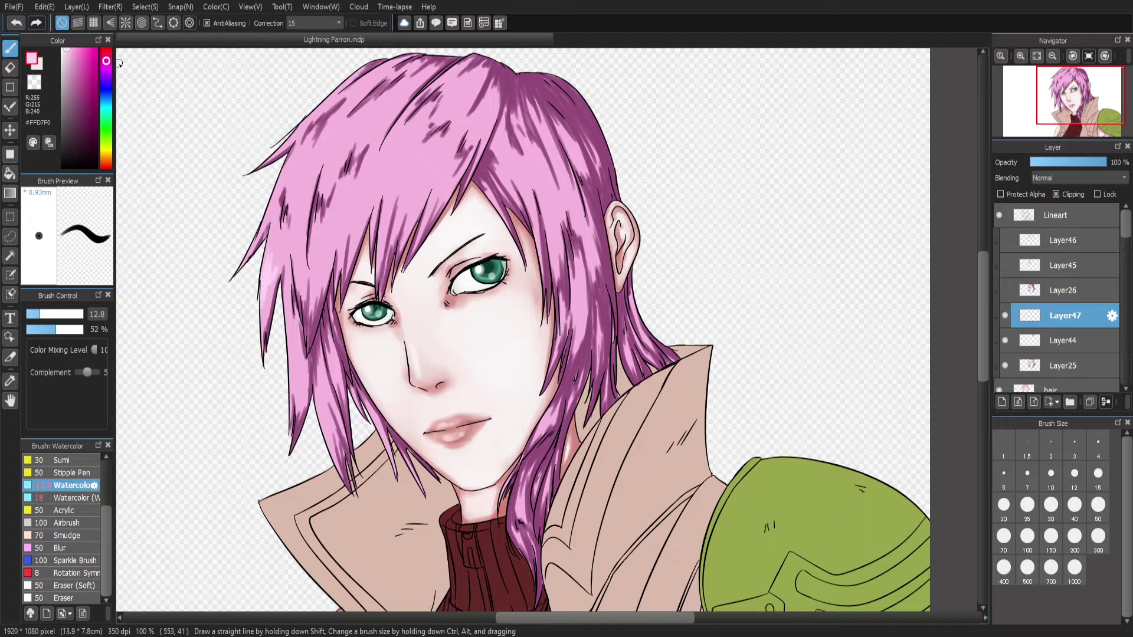
click(64, 48)
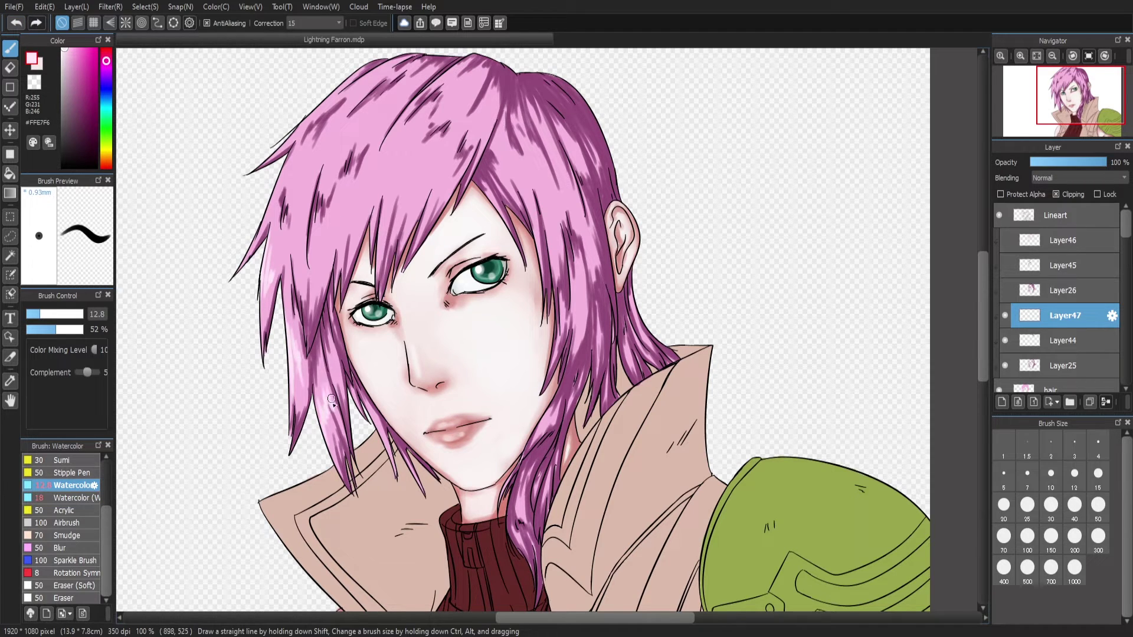
key(ctrl+shift+n)
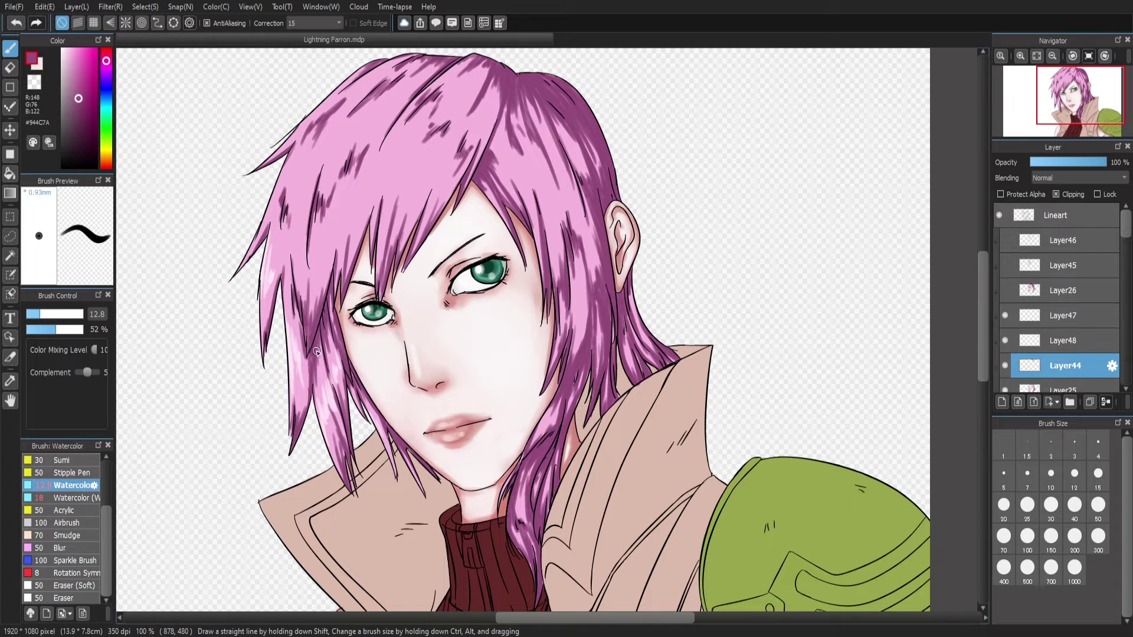
Undo the pale fringe highlights and the creation of the extra clipped layer
click(16, 23)
click(16, 22)
click(16, 22)
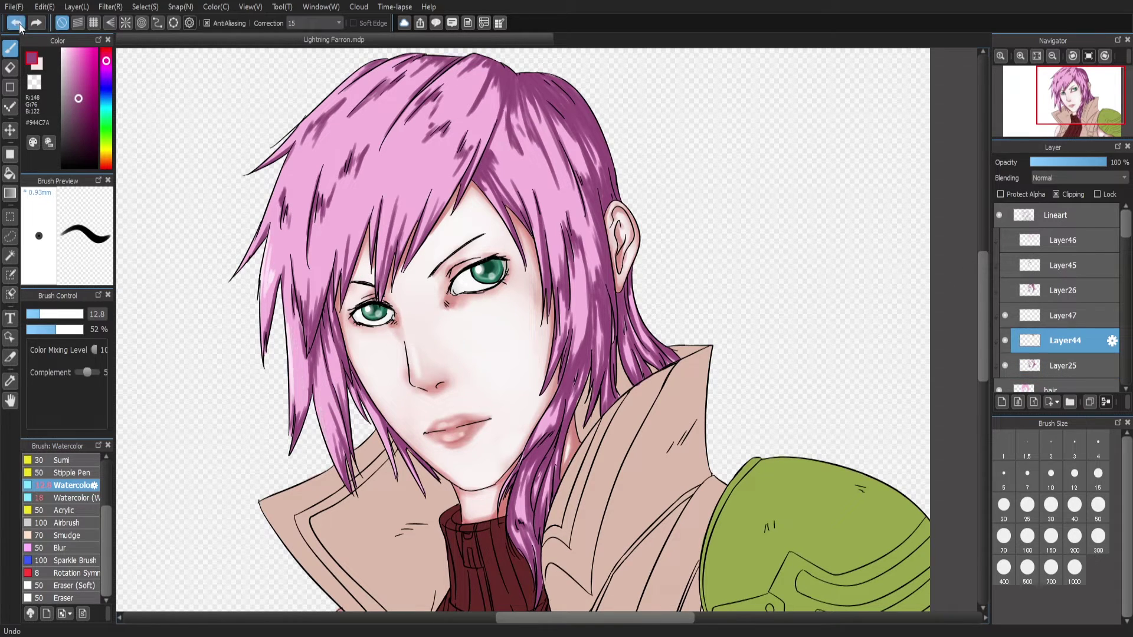
click(16, 23)
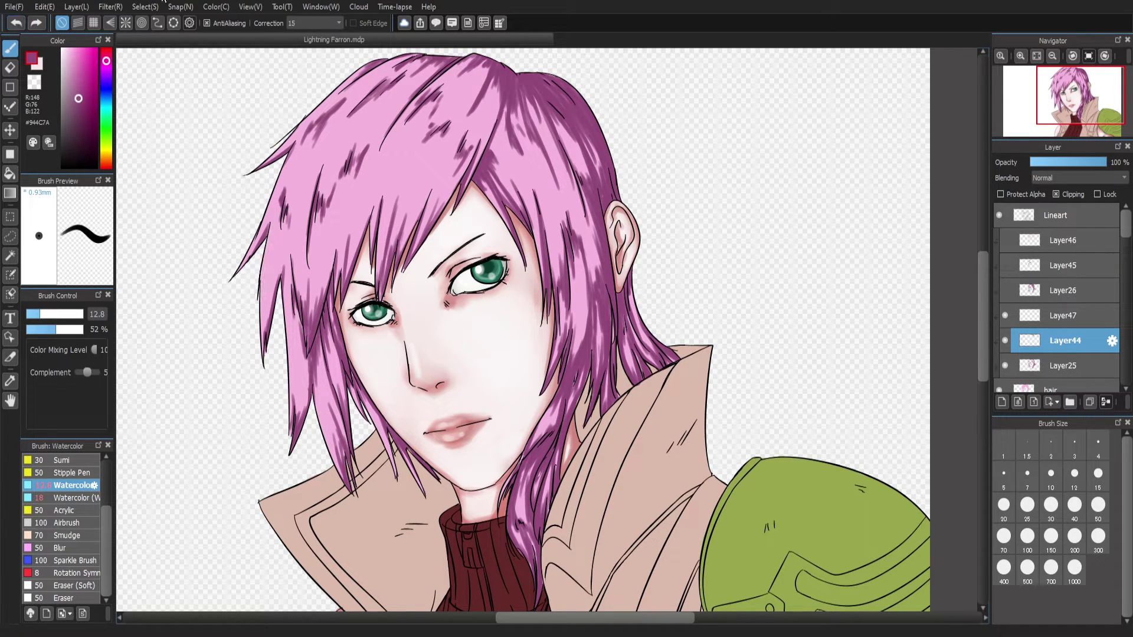
Paint mid-pink #B36E9A strokes along the lower fringe locks on Layer44 with the Watercolor brush
alt+click(350, 269)
drag(313, 400, 314, 345)
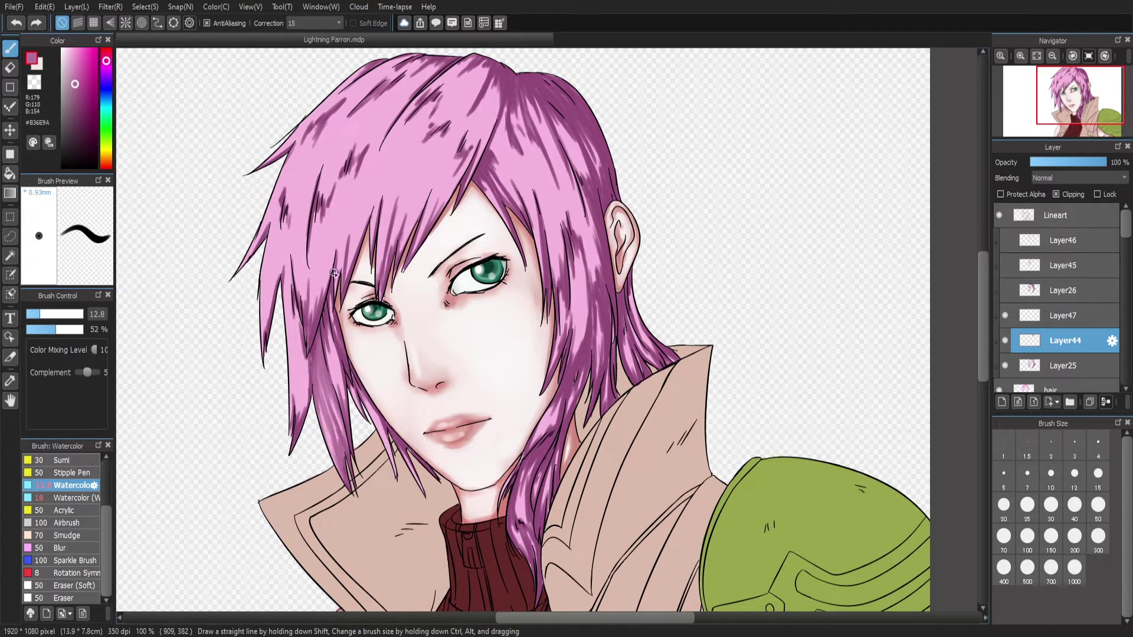
drag(319, 383, 343, 479)
drag(326, 405, 328, 329)
Shade the fringe locks and front crown on Layer47 in plum #914977 with the size 18 Watercolor (Wet) brush
click(1062, 316)
click(74, 497)
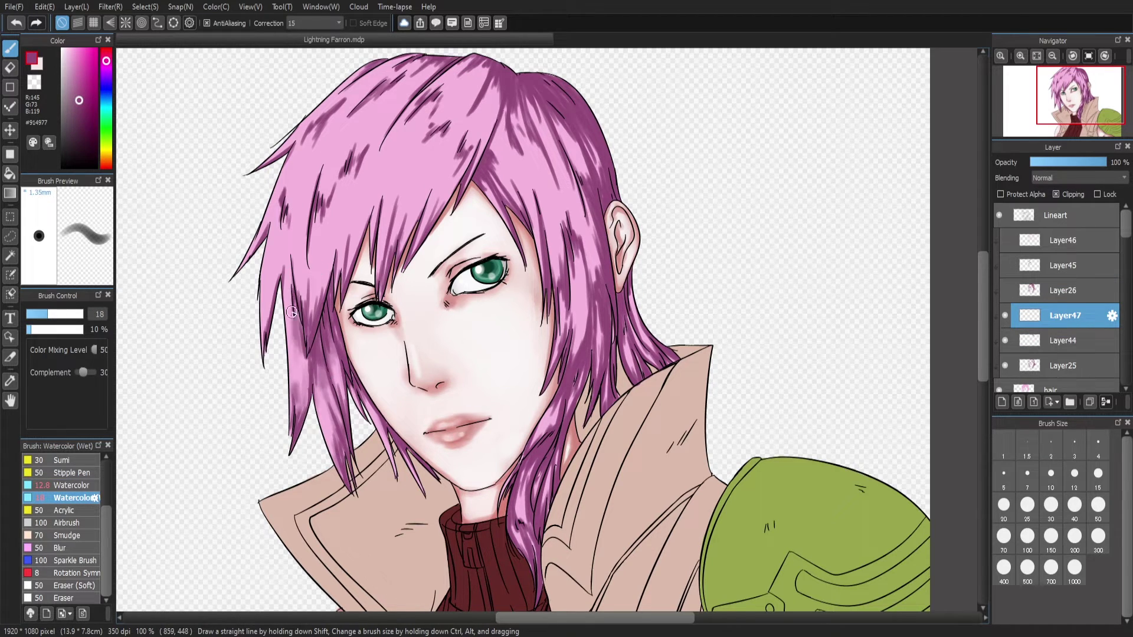
drag(298, 384, 289, 270)
mouse_move(346, 432)
mouse_down()
mouse_move(291, 313)
mouse_move(298, 253)
mouse_move(367, 145)
mouse_move(475, 59)
mouse_move(464, 133)
mouse_up()
mouse_move(460, 175)
mouse_down()
mouse_move(499, 77)
mouse_move(413, 80)
mouse_move(348, 65)
mouse_up()
mouse_move(348, 284)
mouse_down()
mouse_move(390, 183)
mouse_move(430, 233)
mouse_up()
drag(304, 295, 287, 200)
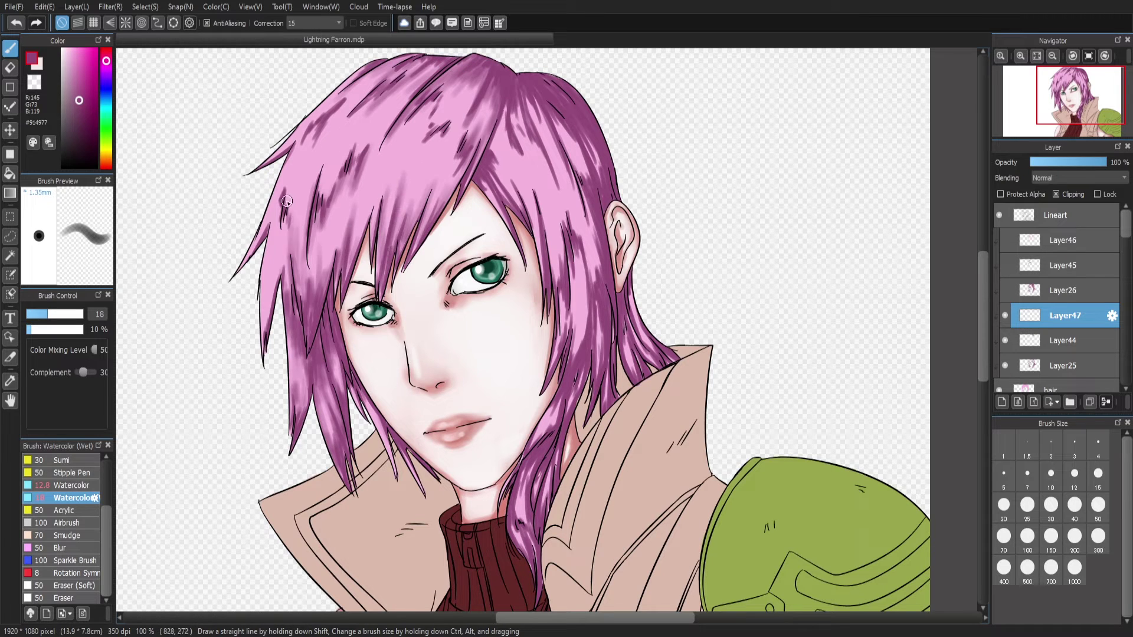
drag(265, 339, 277, 282)
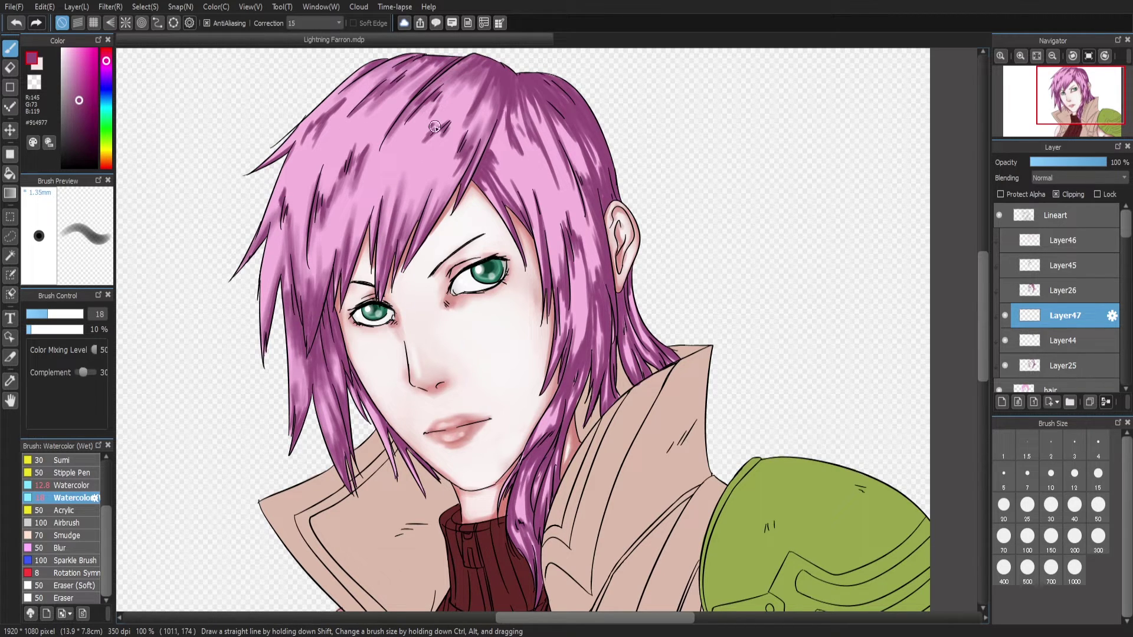
Extend the plum shading over the back of the crown, the hair beside the ear and down the long side lock
mouse_move(501, 76)
mouse_down()
mouse_move(508, 138)
mouse_move(551, 148)
mouse_move(598, 193)
mouse_up()
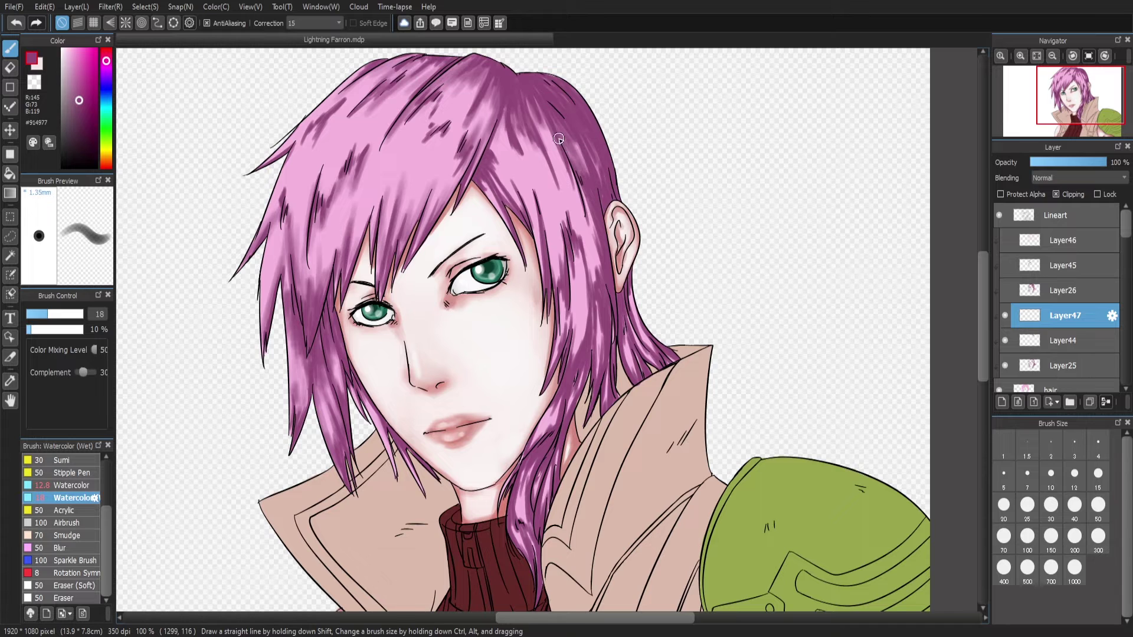
mouse_move(558, 139)
mouse_down()
mouse_move(593, 283)
mouse_move(558, 177)
mouse_move(531, 189)
mouse_move(589, 223)
mouse_move(520, 189)
mouse_move(499, 148)
mouse_move(528, 218)
mouse_move(508, 88)
mouse_move(504, 195)
mouse_move(592, 231)
mouse_up()
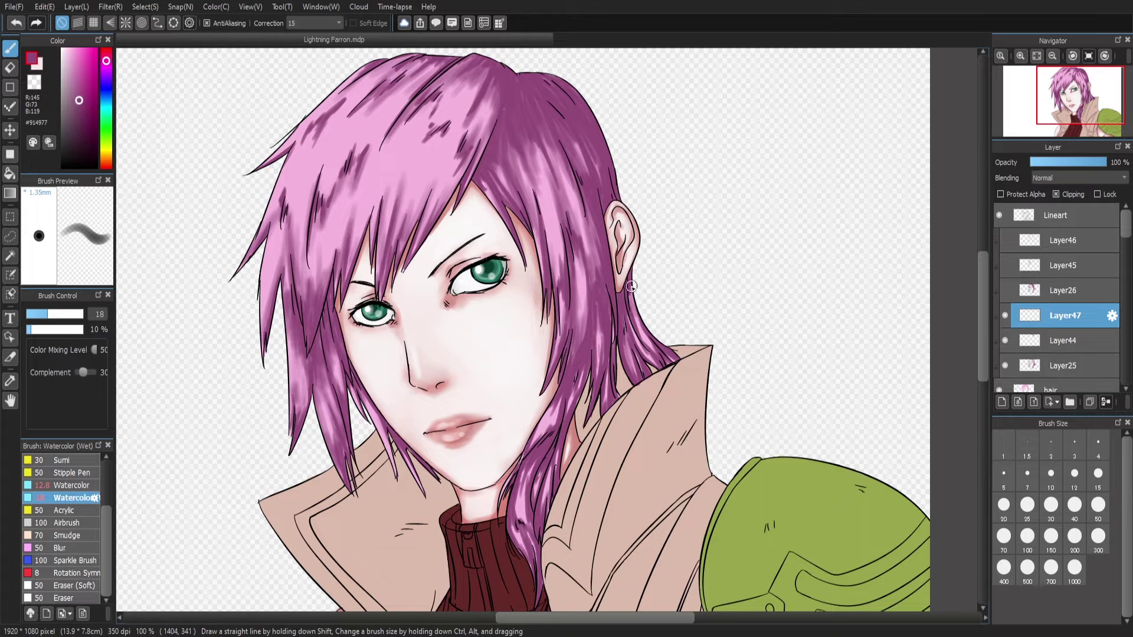
drag(590, 408, 529, 456)
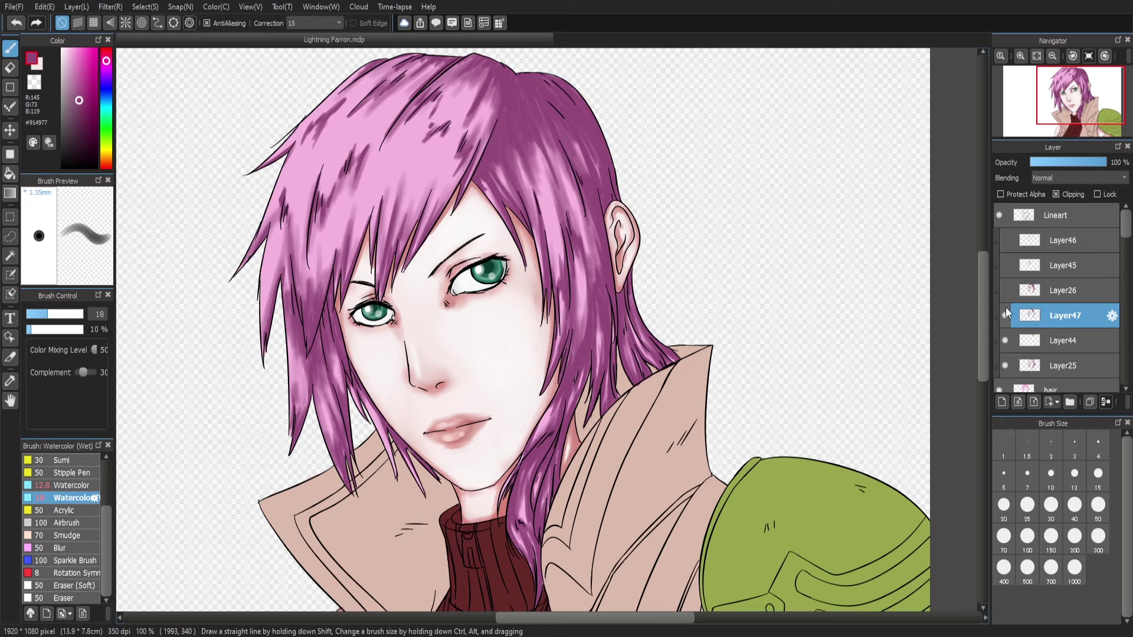
Paint pale pink #F4DDEB highlights across the hair on a new clipped layer, merging it into Layer47 and hiding the result
click(1001, 402)
alt+click(319, 365)
mouse_move(289, 339)
mouse_down()
mouse_move(317, 369)
mouse_move(327, 322)
mouse_move(295, 188)
mouse_move(313, 97)
mouse_move(344, 136)
mouse_move(318, 147)
mouse_move(271, 266)
mouse_move(389, 142)
mouse_move(506, 152)
mouse_up()
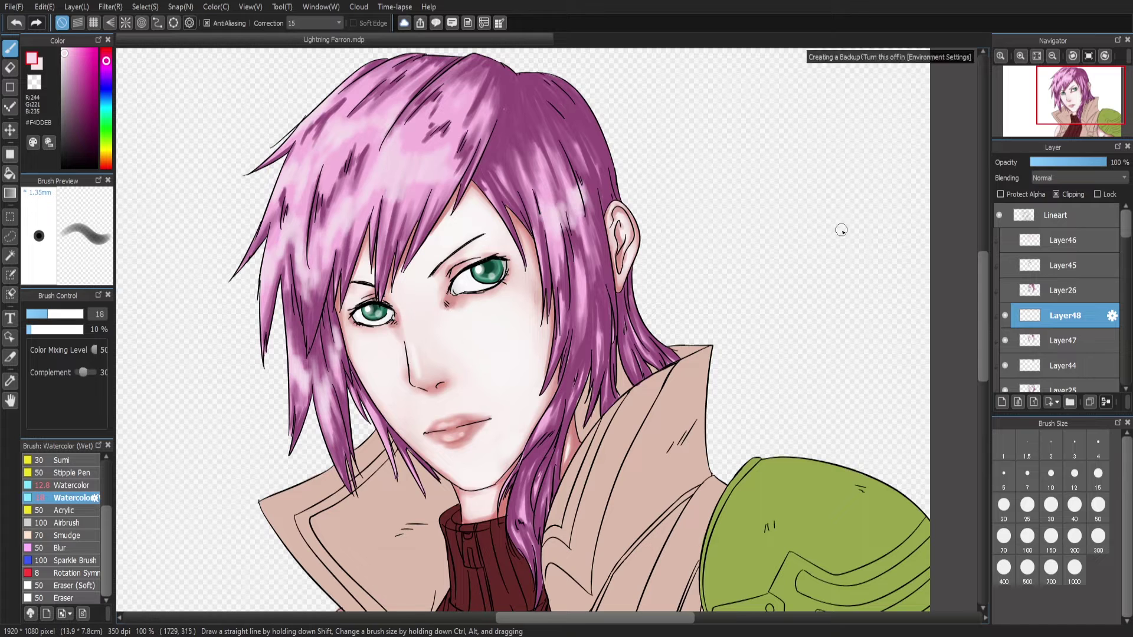
right_click(1056, 315)
click(1036, 332)
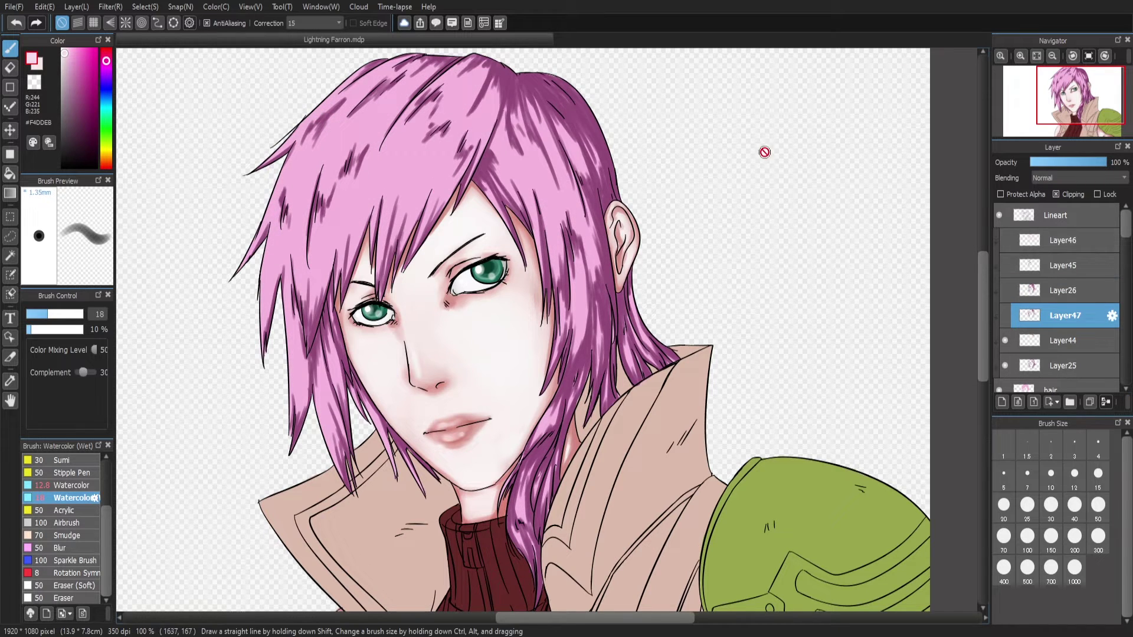
Try a light pink #FAC7E7 Watercolor stroke on the outer fringe on a clipped layer below Layer47, and compare with Layer47 shown
key(ctrl+z)
click(71, 485)
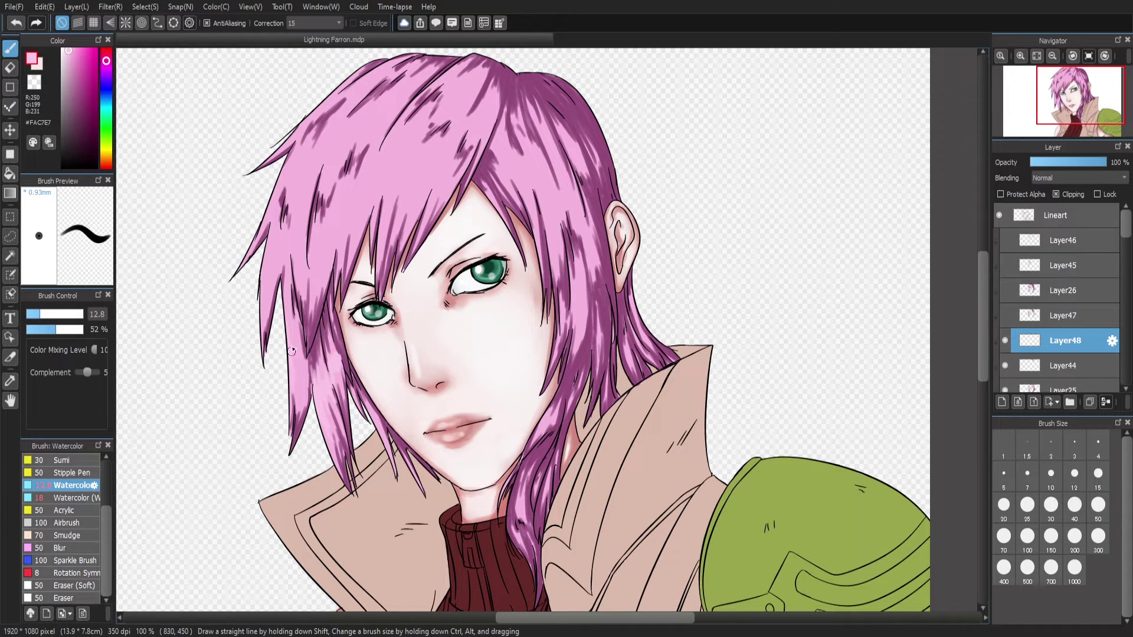
drag(292, 351, 266, 227)
key(ctrl+z)
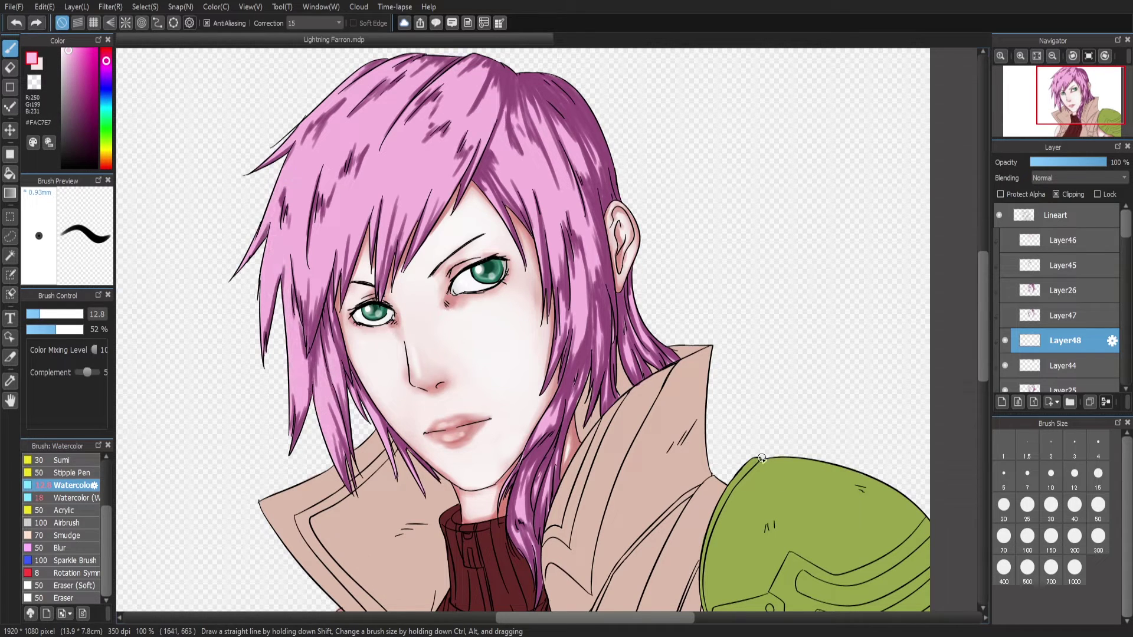
click(1005, 315)
click(1005, 315)
key(ctrl+e)
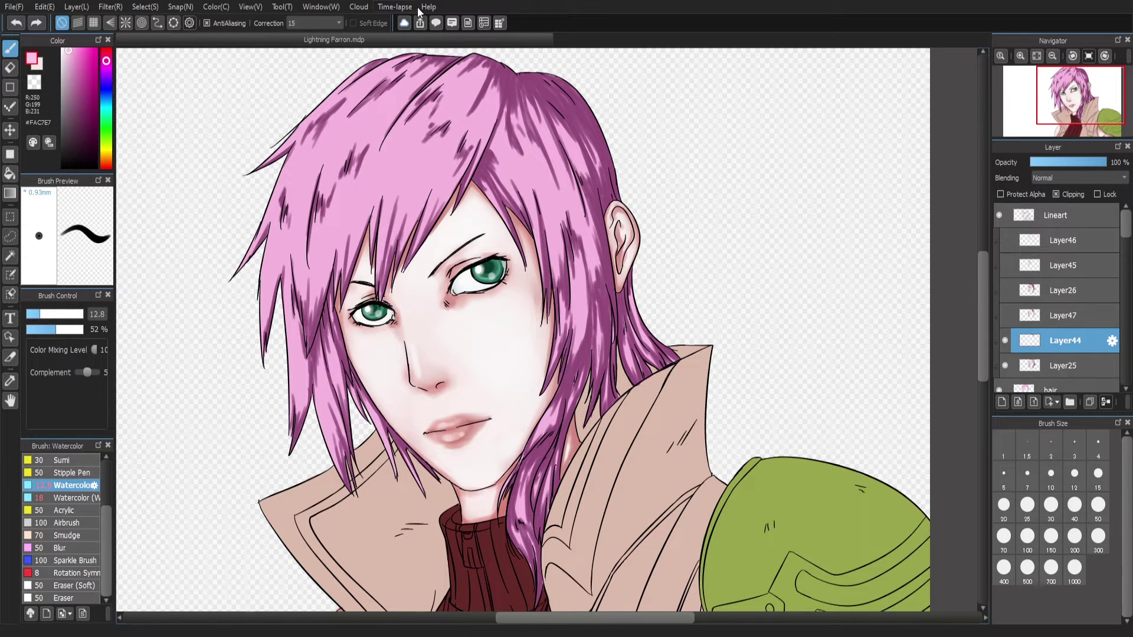
Paint pale pink #FDD9F0 highlights over the fringe and crown on Layer44 with the size 12.8 Watercolor brush
click(69, 54)
click(66, 50)
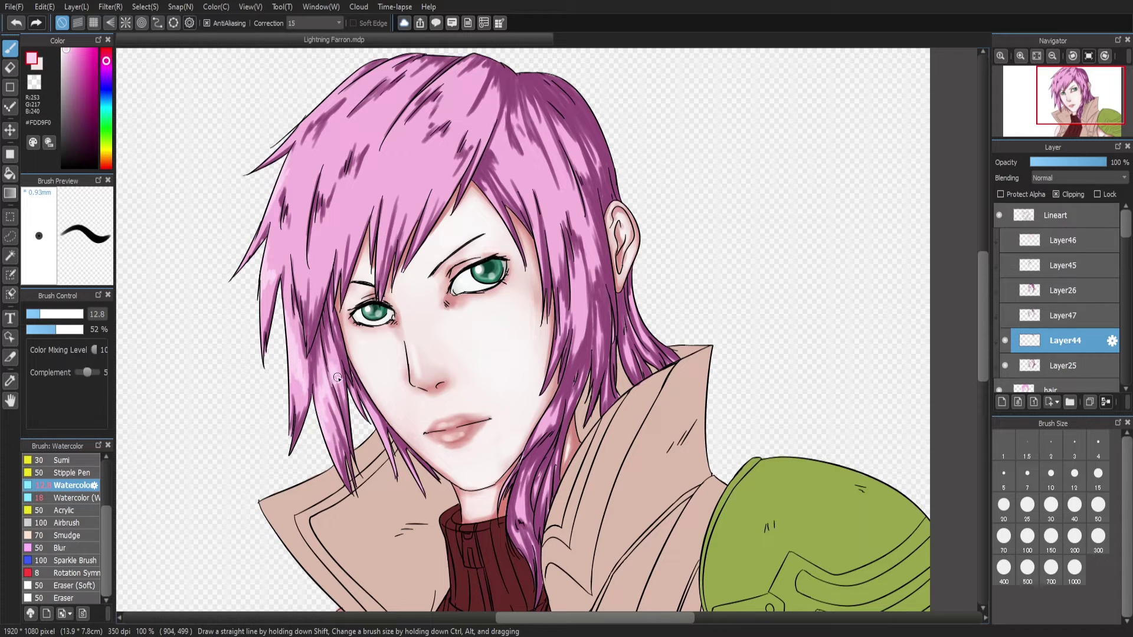
drag(351, 123, 328, 163)
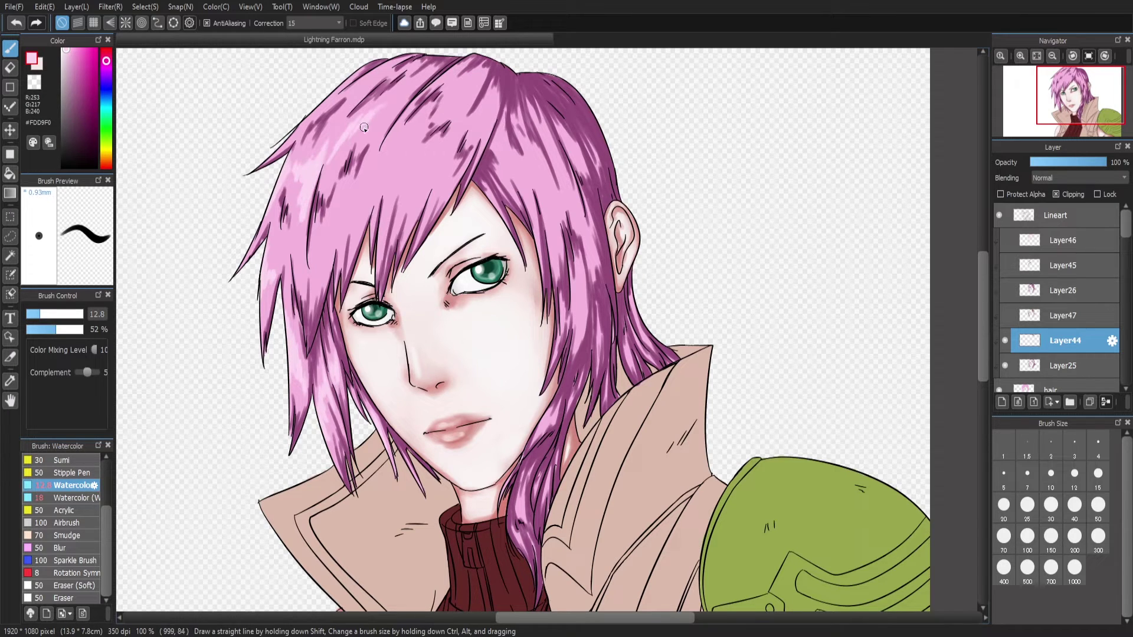
drag(413, 88, 362, 145)
drag(386, 70, 330, 102)
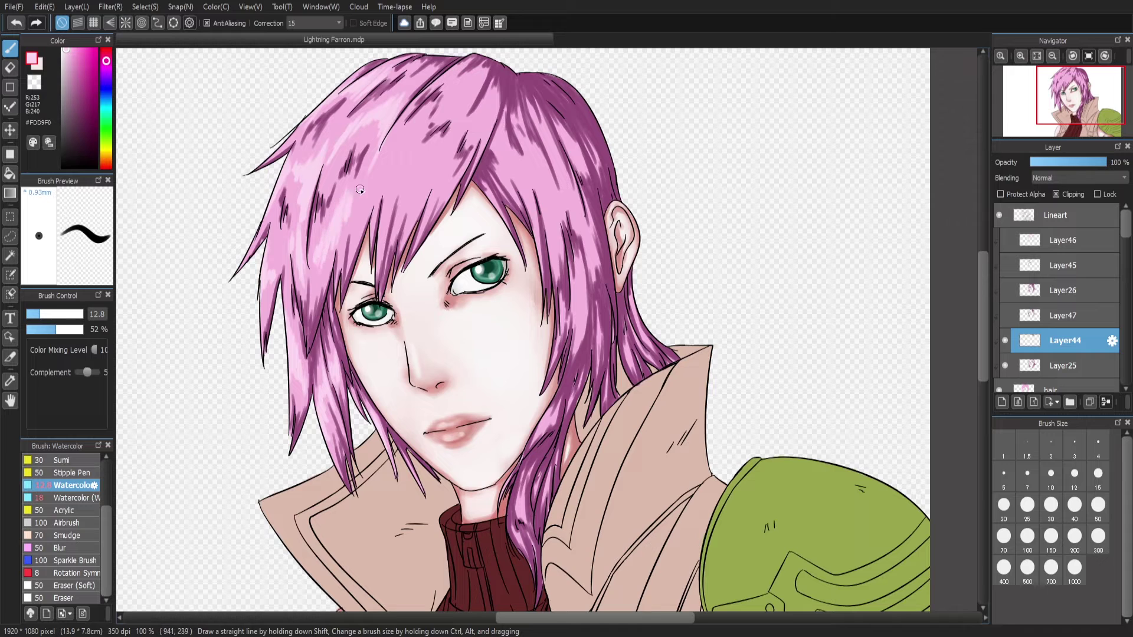
mouse_move(359, 189)
mouse_down()
mouse_move(425, 177)
mouse_move(439, 189)
mouse_move(378, 138)
mouse_up()
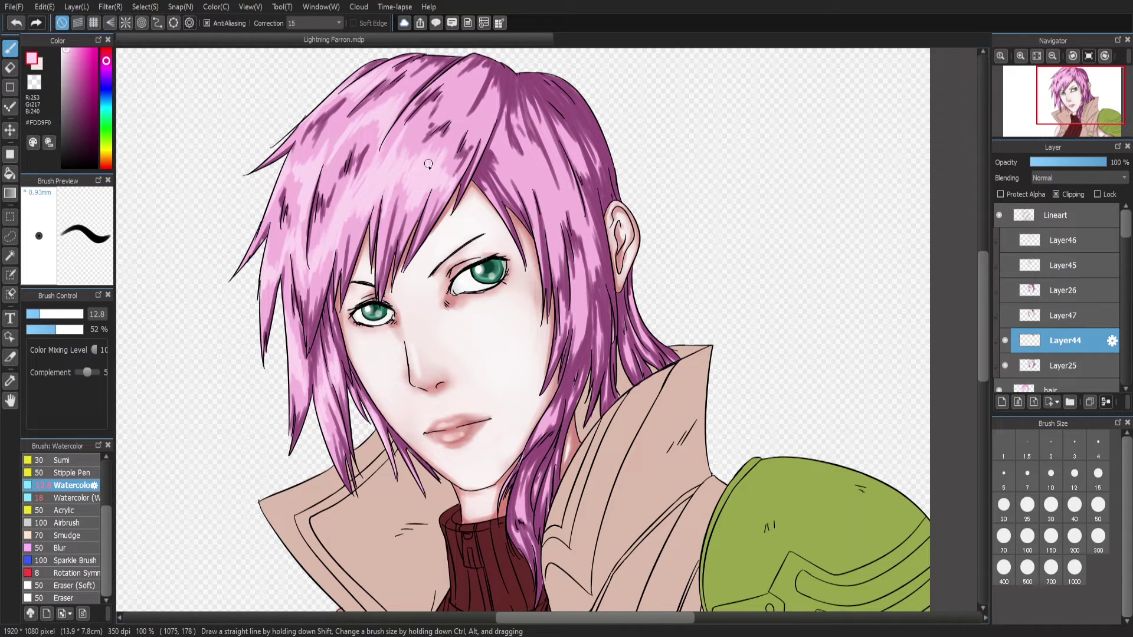
drag(479, 127, 497, 112)
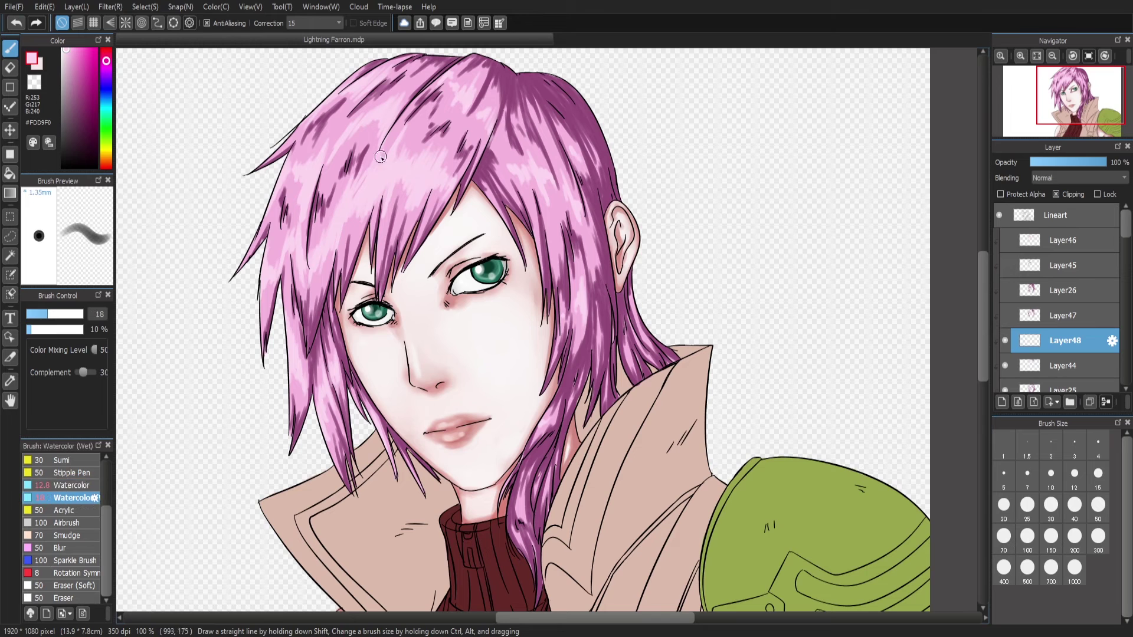
Soften the fringe highlights on Layer48 with the size 18 Watercolor (Wet) brush and the size 100 Airbrush
mouse_move(380, 157)
mouse_down()
mouse_move(432, 149)
mouse_move(380, 254)
mouse_up()
drag(439, 192, 389, 224)
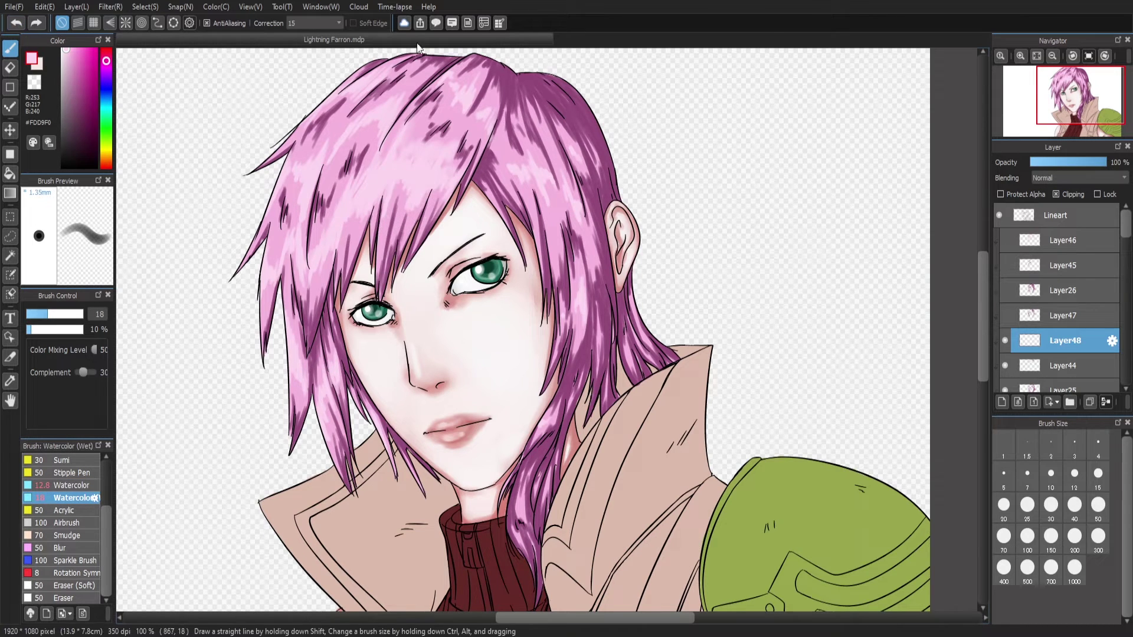
click(66, 522)
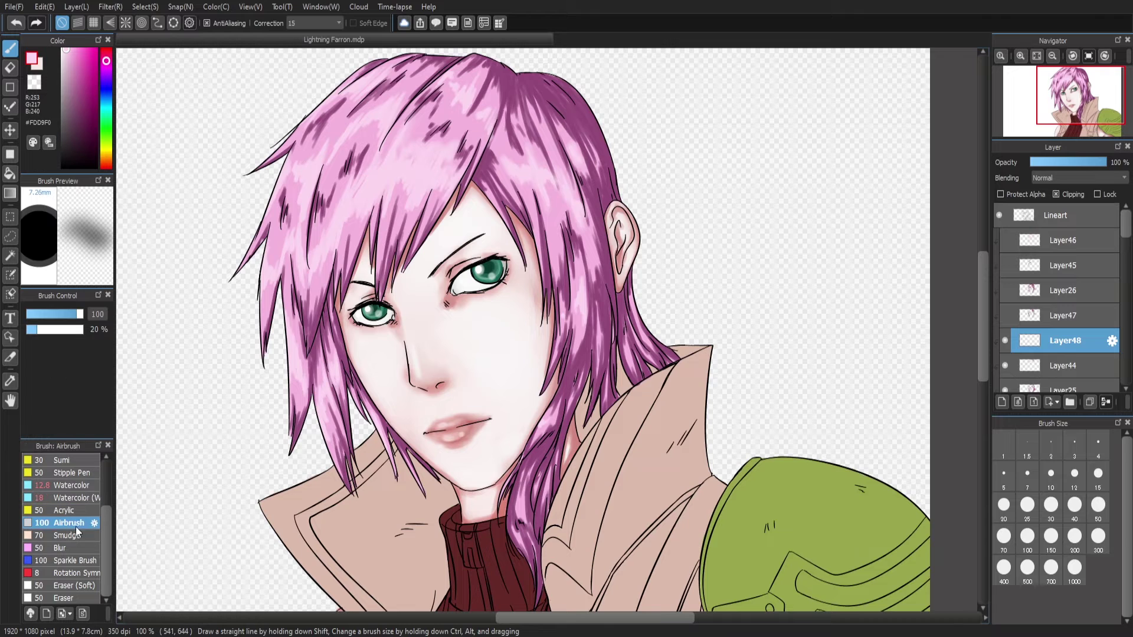
mouse_move(263, 298)
mouse_down()
mouse_move(299, 154)
mouse_move(396, 94)
mouse_move(427, 90)
mouse_move(475, 134)
mouse_move(319, 237)
mouse_move(296, 357)
mouse_move(336, 373)
mouse_move(530, 149)
mouse_move(332, 247)
mouse_up()
Airbrush plum #974F7D shading from the lower fringe locks to the hair near the ear on a new clipped layer above Layer44
key(ctrl+shift+n)
alt+click(378, 425)
mouse_move(377, 425)
mouse_down()
mouse_move(337, 400)
mouse_move(317, 357)
mouse_move(339, 320)
mouse_move(290, 285)
mouse_move(268, 242)
mouse_move(295, 141)
mouse_move(310, 305)
mouse_move(375, 214)
mouse_move(402, 248)
mouse_move(498, 108)
mouse_move(429, 70)
mouse_move(531, 96)
mouse_move(599, 181)
mouse_move(540, 260)
mouse_move(575, 375)
mouse_move(543, 435)
mouse_move(557, 403)
mouse_move(556, 482)
mouse_move(531, 534)
mouse_move(528, 481)
mouse_move(594, 409)
mouse_move(627, 327)
mouse_move(657, 348)
mouse_move(583, 256)
mouse_move(624, 293)
mouse_up()
scroll(1010, 251, down, 2)
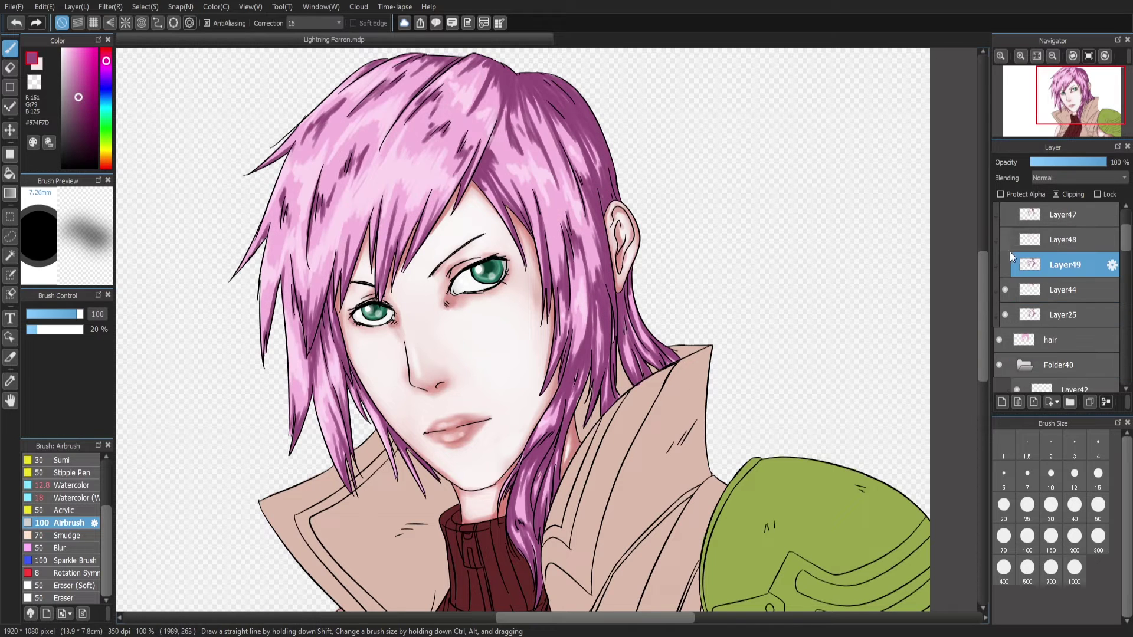
scroll(1009, 251, up, 2)
scroll(1010, 252, down, 2)
Compare with Layer47 shown, hide it again, and airbrush light pink #F4B6DE over the hair on a new clipped layer above Layer48
alt+click(450, 159)
click(1004, 214)
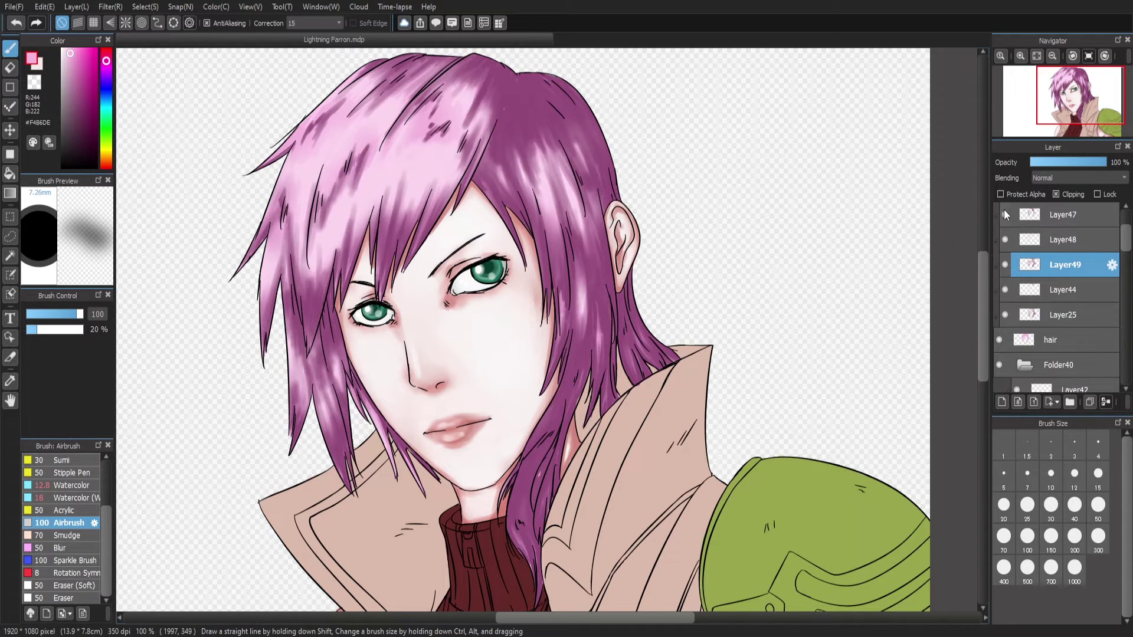
click(1004, 215)
click(1001, 402)
mouse_move(278, 230)
mouse_down()
mouse_move(293, 330)
mouse_move(335, 431)
mouse_move(357, 220)
mouse_move(424, 190)
mouse_move(504, 81)
mouse_move(378, 99)
mouse_move(343, 119)
mouse_move(319, 166)
mouse_move(448, 77)
mouse_move(498, 134)
mouse_move(593, 187)
mouse_move(532, 185)
mouse_move(640, 321)
mouse_move(532, 498)
mouse_move(654, 452)
mouse_up()
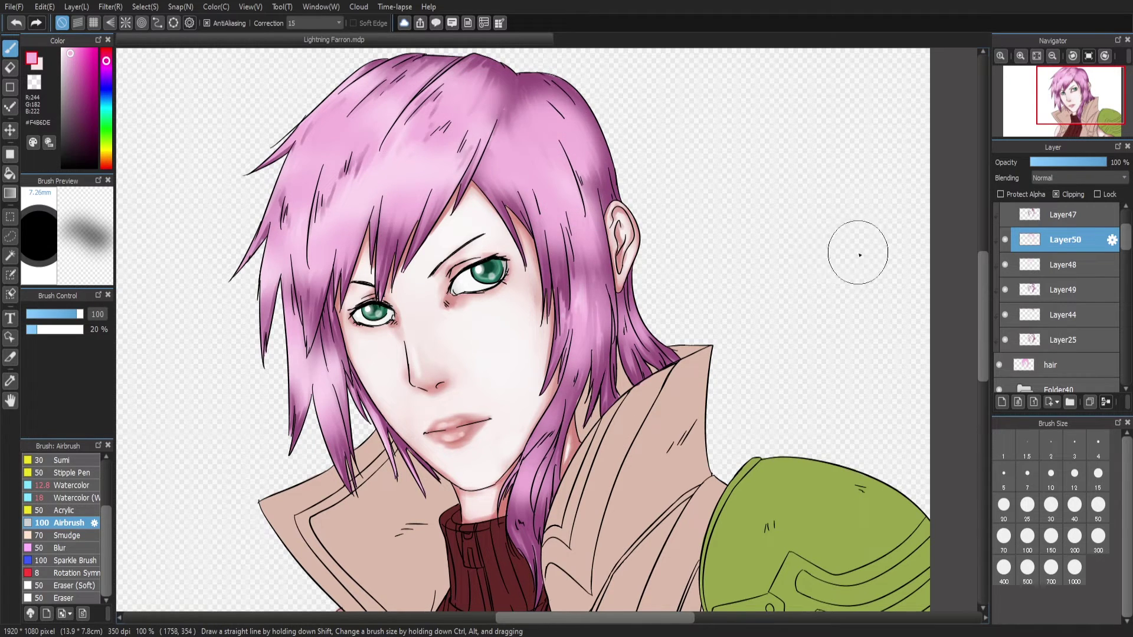
Hide the hair shading layers Layer50, Layer48, Layer49 and Layer44
click(1005, 240)
click(1005, 265)
click(1005, 289)
click(1005, 314)
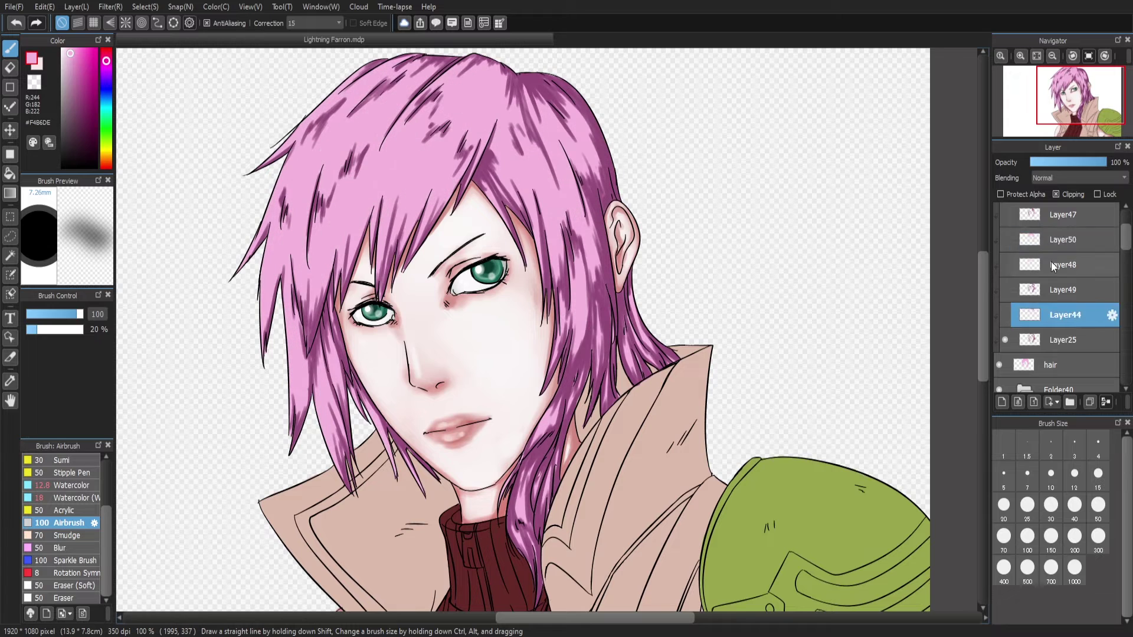
Remove Layer48 and Layer44, and set up an empty clipped layer directly above Layer25 with the size 18 Watercolor (Wet) brush
click(1105, 402)
click(1106, 402)
key(ctrl+z)
key(ctrl+z)
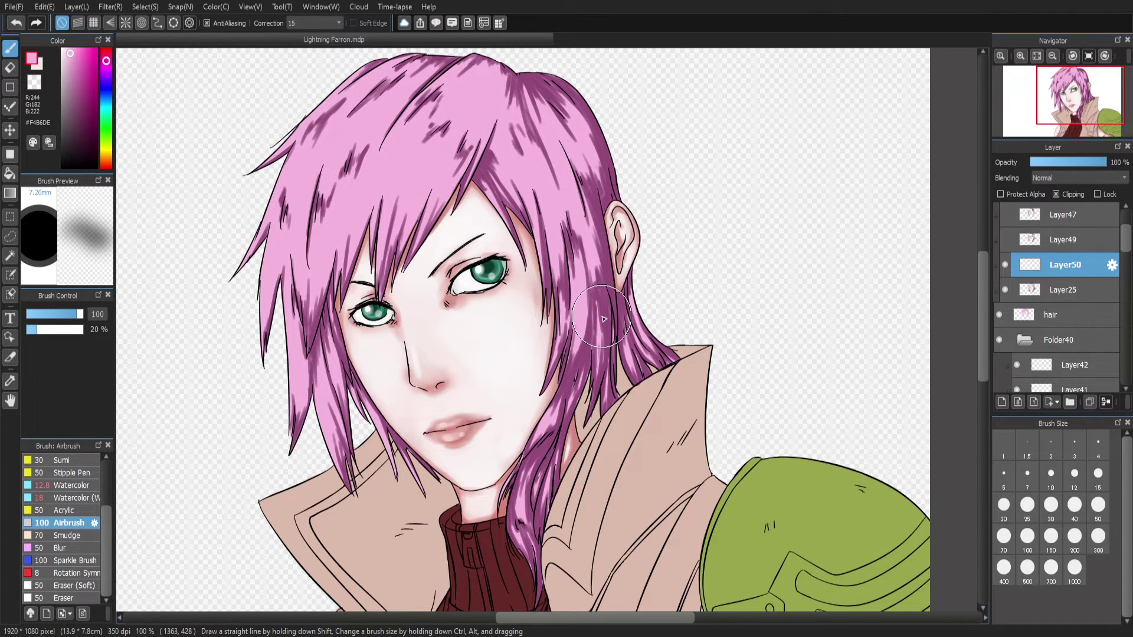
click(68, 497)
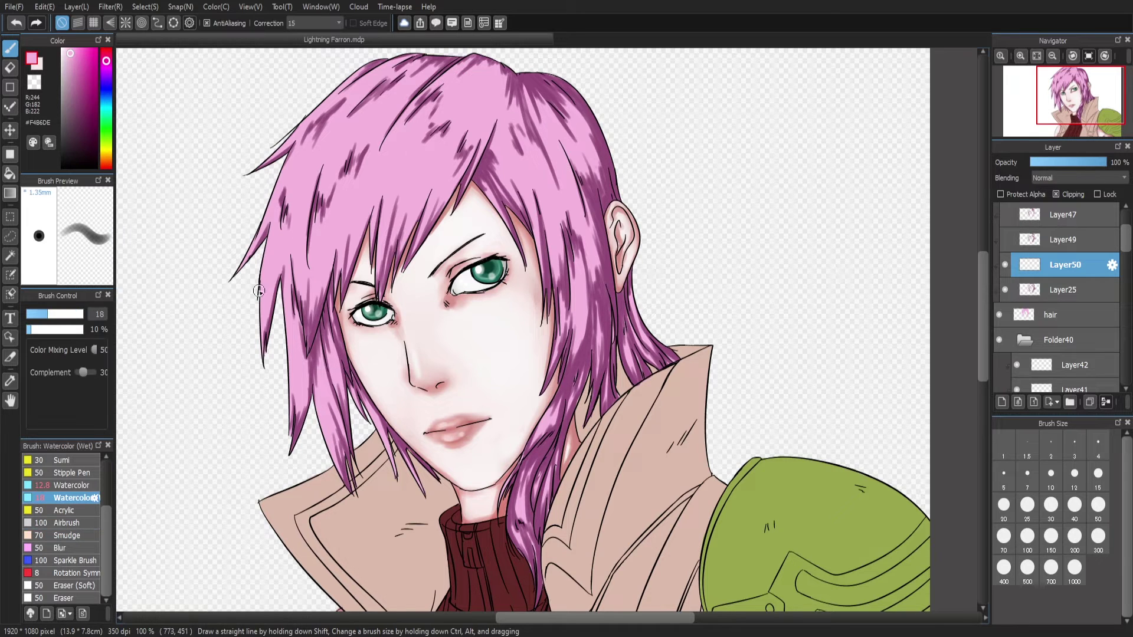
Paint broad soft shading over the fringe, crown and side hair on Layer50, using sampled dark purple #995280 and brush size 92
alt+click(327, 273)
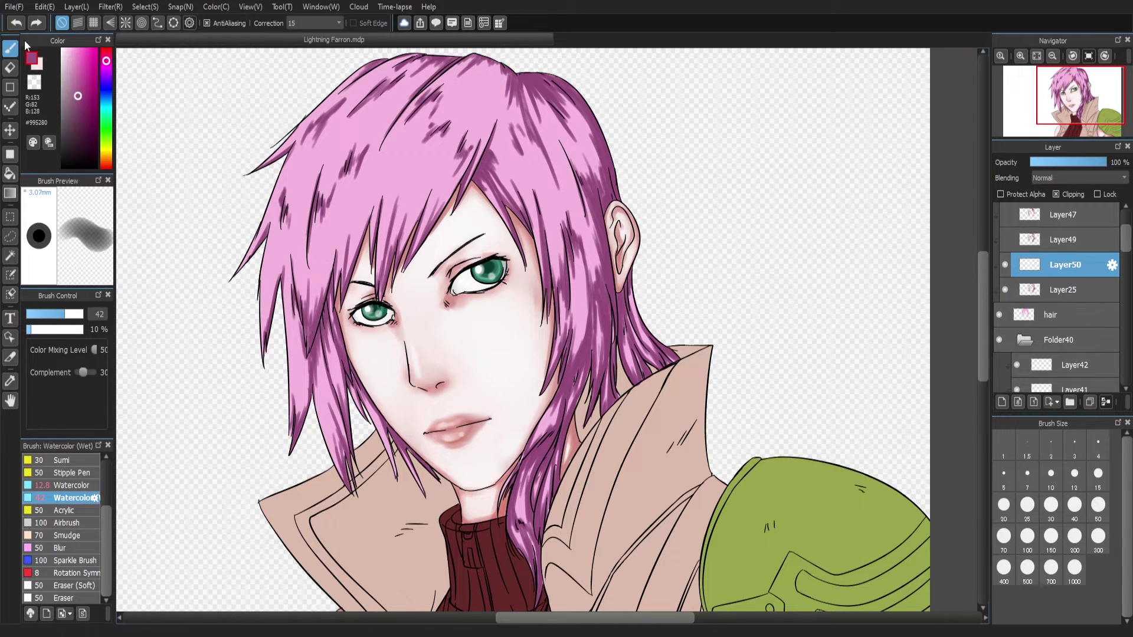
ctrl+alt+drag(327, 273, 357, 273)
mouse_move(482, 132)
mouse_down()
mouse_move(425, 64)
mouse_move(578, 136)
mouse_move(613, 260)
mouse_move(588, 392)
mouse_move(558, 277)
mouse_move(484, 100)
mouse_move(424, 71)
mouse_move(366, 62)
mouse_move(363, 259)
mouse_move(322, 451)
mouse_move(276, 324)
mouse_up()
mouse_move(490, 82)
mouse_down()
mouse_move(578, 224)
mouse_move(584, 277)
mouse_up()
mouse_move(470, 66)
mouse_down()
mouse_move(547, 153)
mouse_move(555, 93)
mouse_move(613, 187)
mouse_move(575, 212)
mouse_move(529, 165)
mouse_move(589, 167)
mouse_move(531, 129)
mouse_move(542, 159)
mouse_move(508, 117)
mouse_move(570, 133)
mouse_move(511, 149)
mouse_move(564, 120)
mouse_move(458, 132)
mouse_move(498, 125)
mouse_move(530, 144)
mouse_up()
Add a layer above Layer50 and try light-pink #F4B6DE highlights on the side hair
key(ctrl+shift+n)
drag(566, 218, 590, 336)
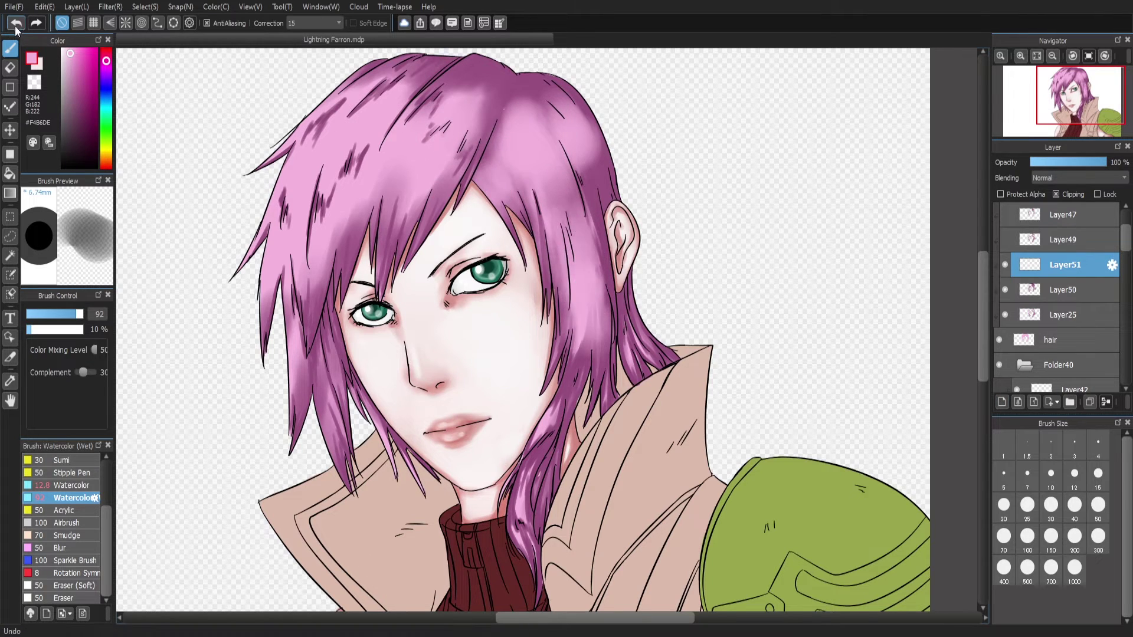
key(ctrl+z)
key(ctrl+z)
Paint sampled mid-purple #A55F8C over the fringe and long side locks on a new clipped layer to blend the shading
alt+click(361, 236)
key(ctrl+shift+n)
mouse_move(342, 230)
mouse_down()
mouse_move(307, 154)
mouse_move(460, 112)
mouse_move(306, 130)
mouse_up()
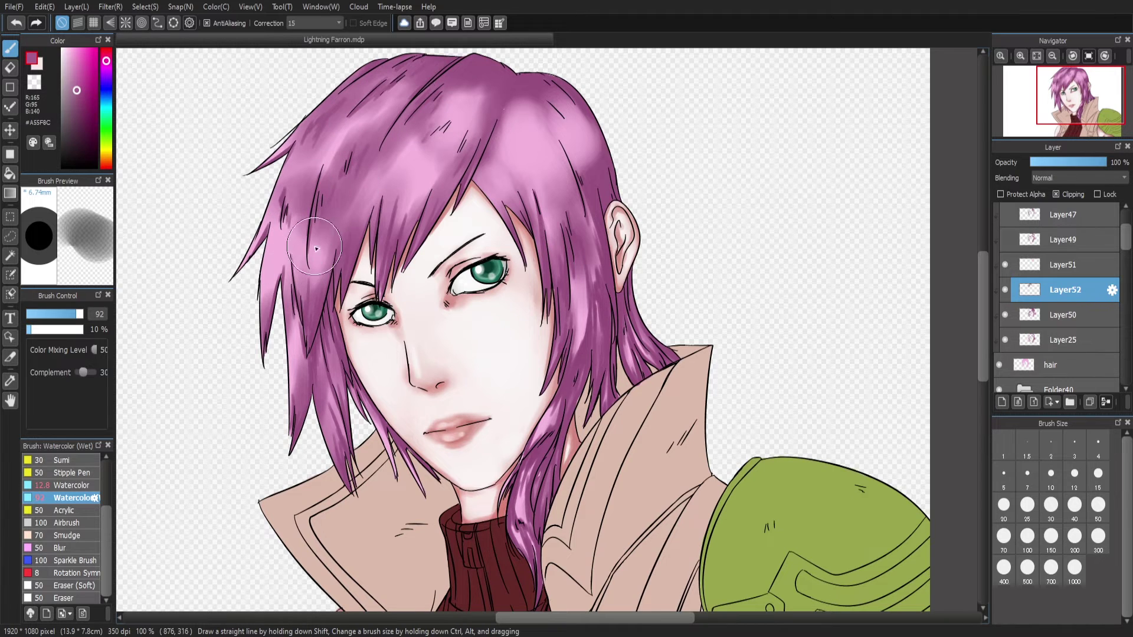
drag(595, 271, 555, 437)
mouse_move(531, 484)
mouse_down()
mouse_move(595, 199)
mouse_move(567, 295)
mouse_up()
drag(531, 177, 584, 331)
Paint soft highlights over the side hair, fringe and crown on Layer51 with sampled light pink #F3B5DD
click(1065, 265)
alt+click(549, 148)
drag(566, 148, 566, 406)
drag(413, 123, 277, 277)
drag(436, 107, 271, 283)
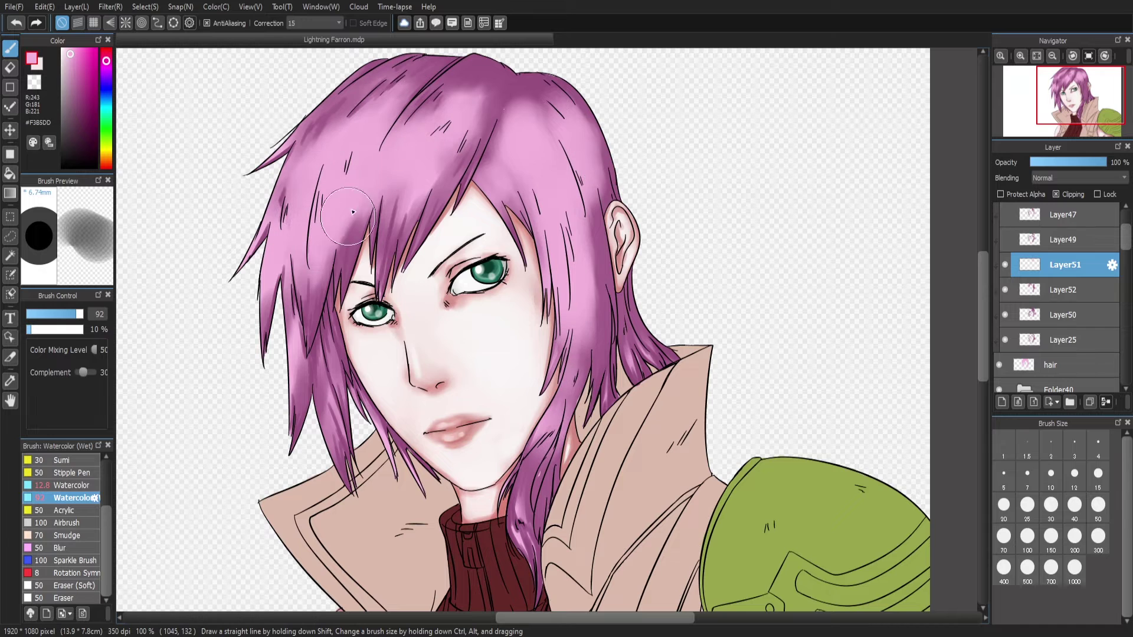
drag(360, 189, 283, 437)
drag(359, 112, 318, 165)
drag(353, 71, 289, 165)
Hide Layer51, Layer52 and Layer50, and make Layer25 the active layer
mouse_move(1047, 86)
scroll(1047, 86, down, 2)
scroll(1047, 86, up, 1)
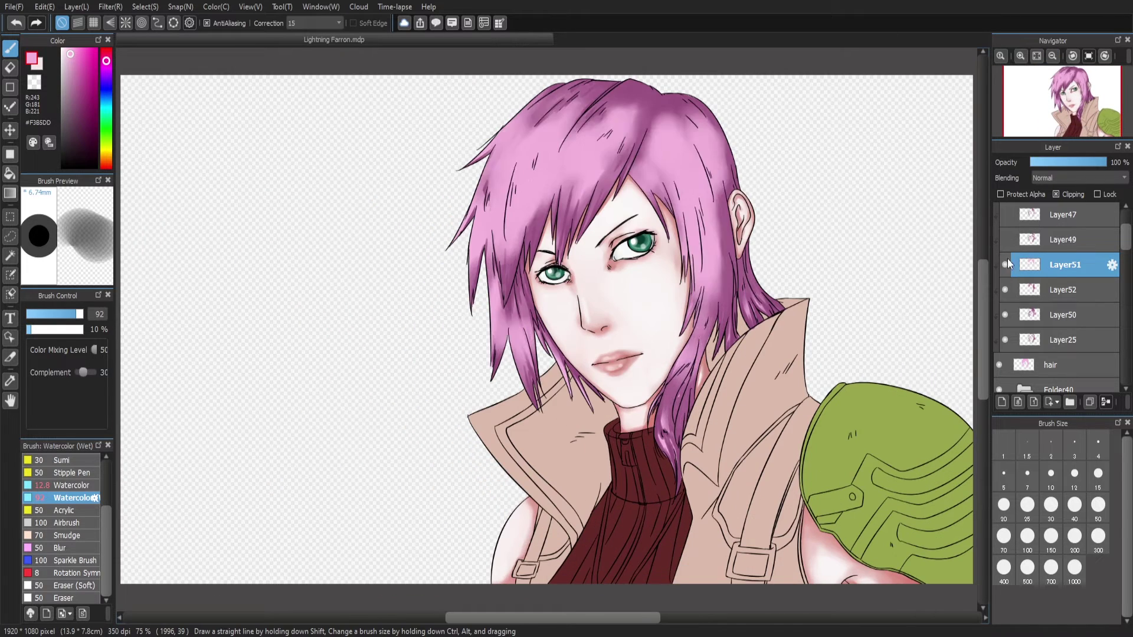
drag(1004, 264, 1004, 314)
click(1018, 329)
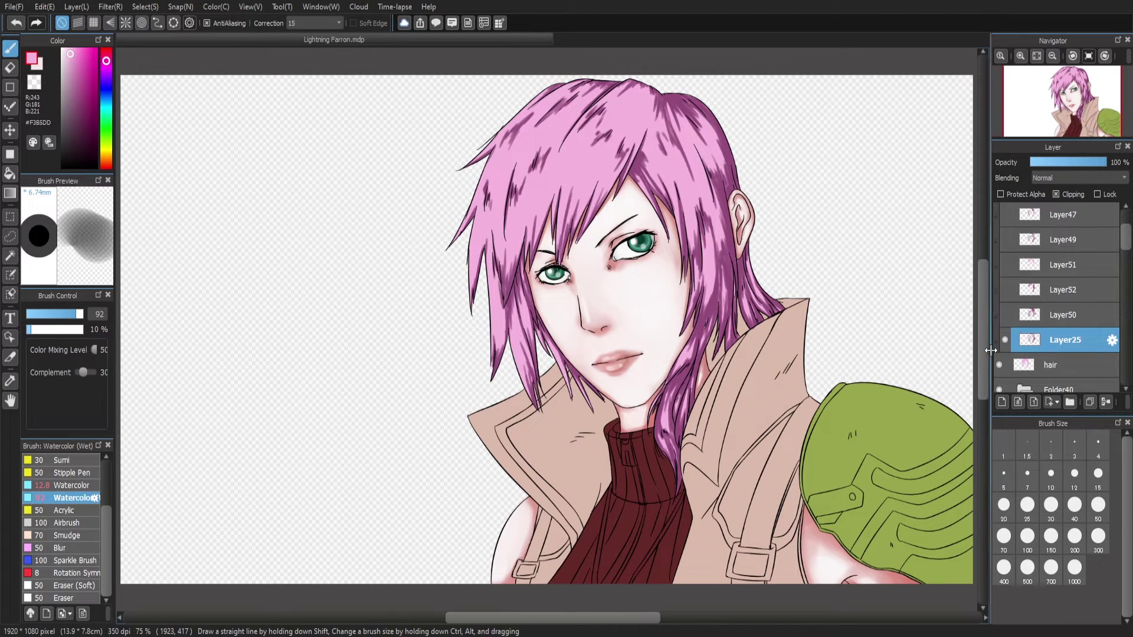
Add a layer above Layer25 and shade the hair with dark purple #7E3E67 using the Watercolor brush at size 50
key(alt)
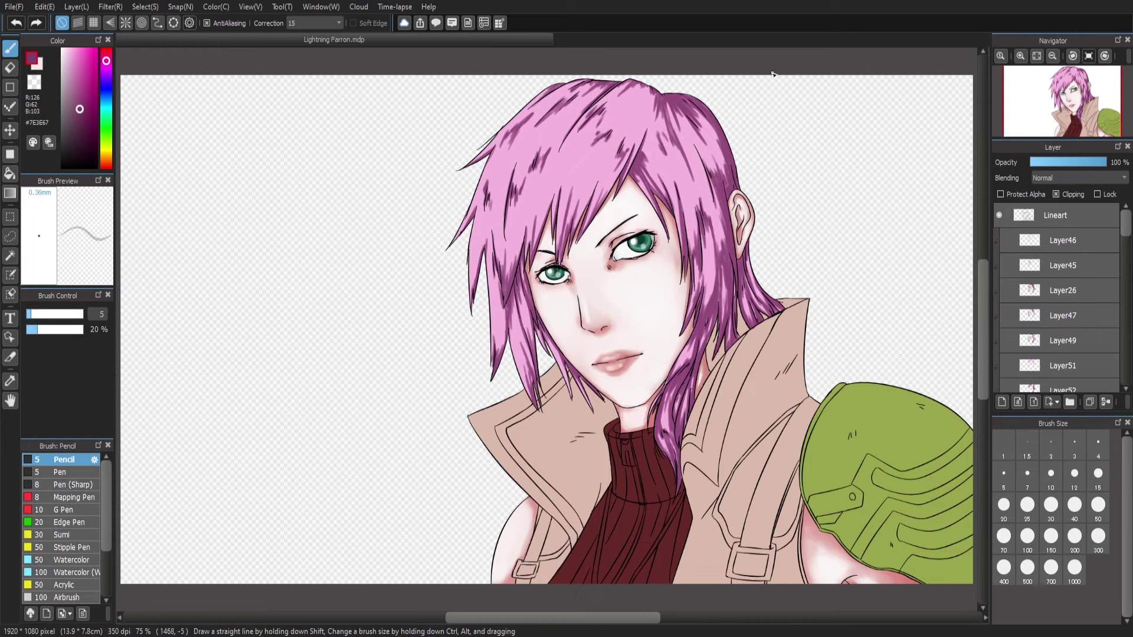
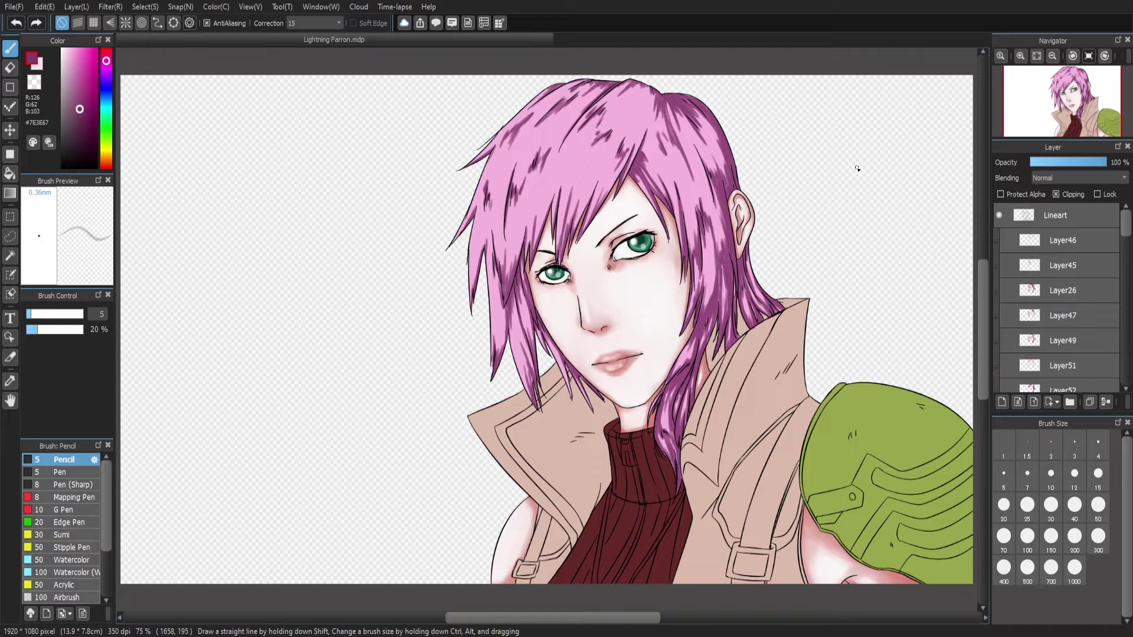
scroll(1049, 283, down, 5)
click(1049, 282)
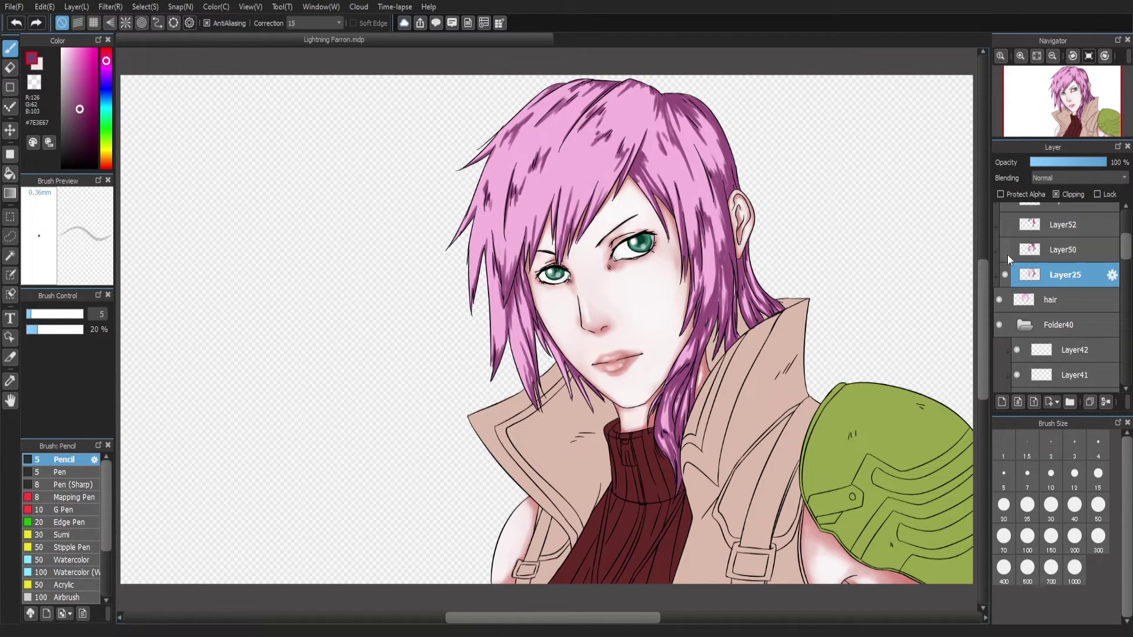
scroll(79, 531, down, 2)
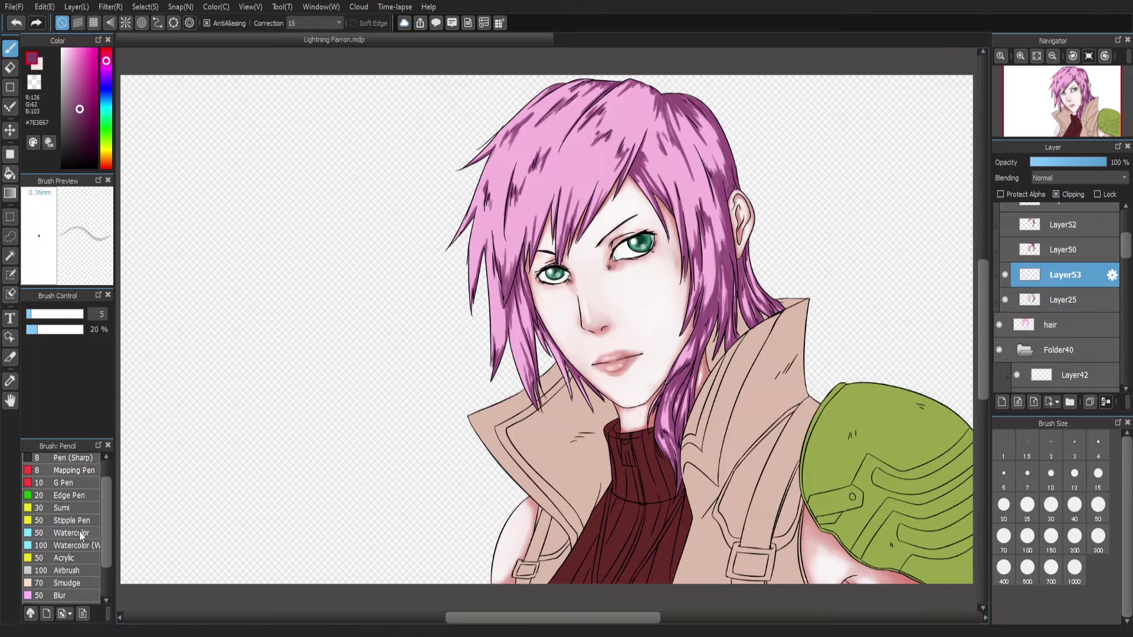
click(70, 533)
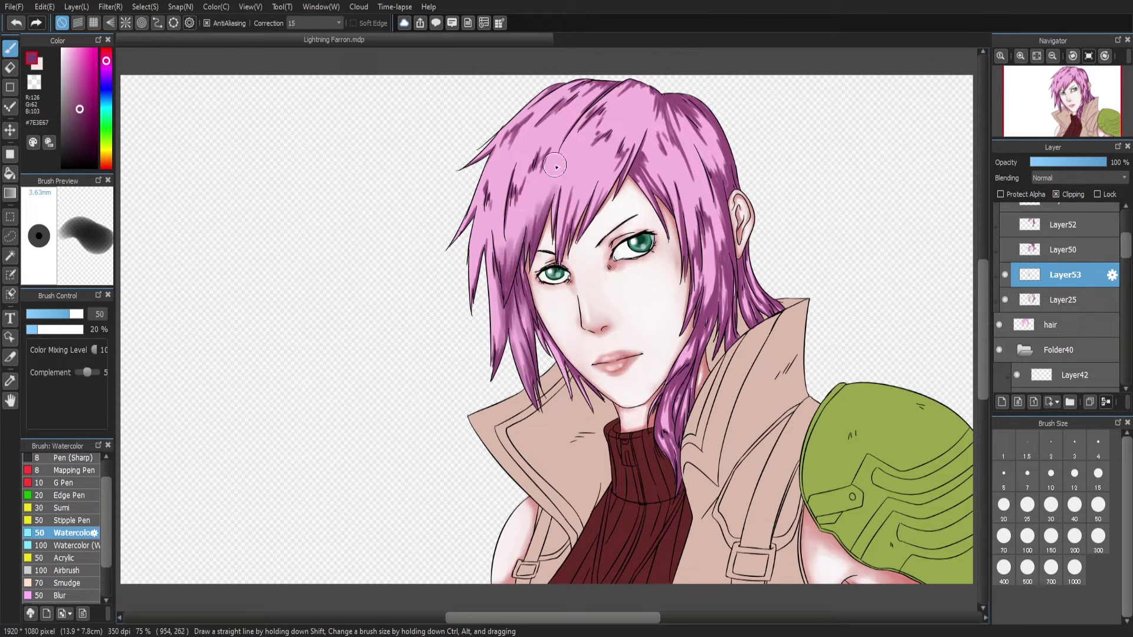
mouse_move(608, 83)
mouse_down()
mouse_move(641, 102)
mouse_move(612, 125)
mouse_move(648, 110)
mouse_move(618, 152)
mouse_move(571, 174)
mouse_move(617, 163)
mouse_move(597, 102)
mouse_move(573, 86)
mouse_move(531, 164)
mouse_move(536, 181)
mouse_move(513, 194)
mouse_move(576, 146)
mouse_move(556, 235)
mouse_move(614, 174)
mouse_move(573, 124)
mouse_move(547, 114)
mouse_move(512, 151)
mouse_move(517, 124)
mouse_move(559, 166)
mouse_move(577, 142)
mouse_move(536, 218)
mouse_move(656, 78)
mouse_move(598, 128)
mouse_move(662, 90)
mouse_move(475, 207)
mouse_move(490, 185)
mouse_move(490, 272)
mouse_move(679, 91)
mouse_move(537, 180)
mouse_move(596, 79)
mouse_move(643, 159)
mouse_move(630, 169)
mouse_move(643, 140)
mouse_move(661, 146)
mouse_move(660, 104)
mouse_move(696, 99)
mouse_move(714, 234)
mouse_up()
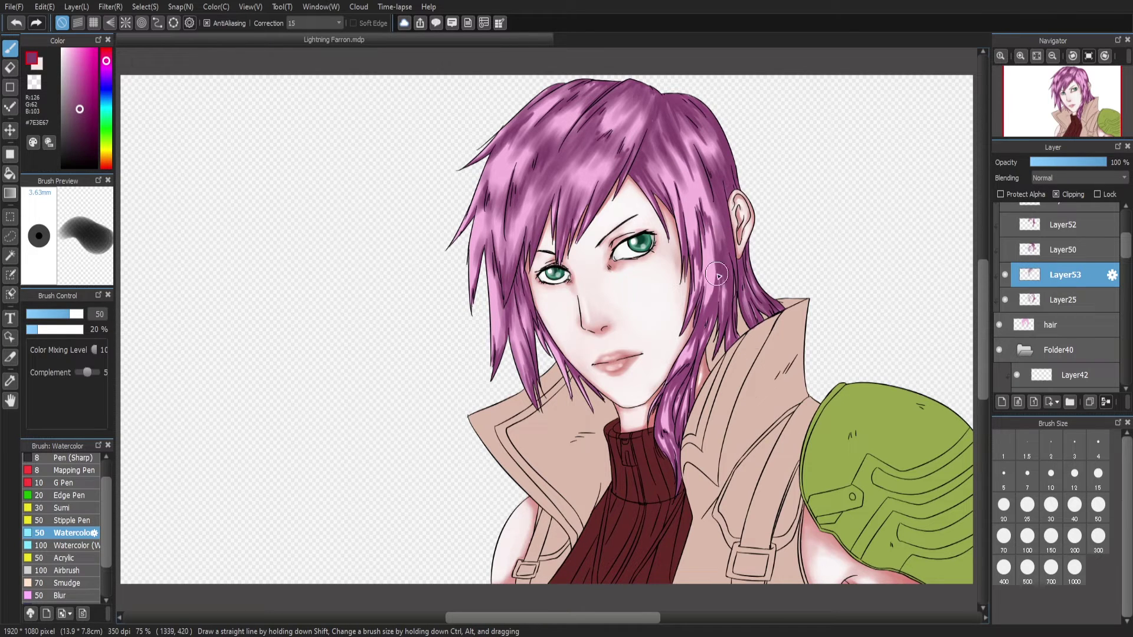
Darken the long side locks below the ear on Layer53, undoing one stroke and repainting it
mouse_move(717, 276)
mouse_down()
mouse_move(693, 237)
mouse_move(702, 232)
mouse_move(687, 251)
mouse_move(702, 296)
mouse_up()
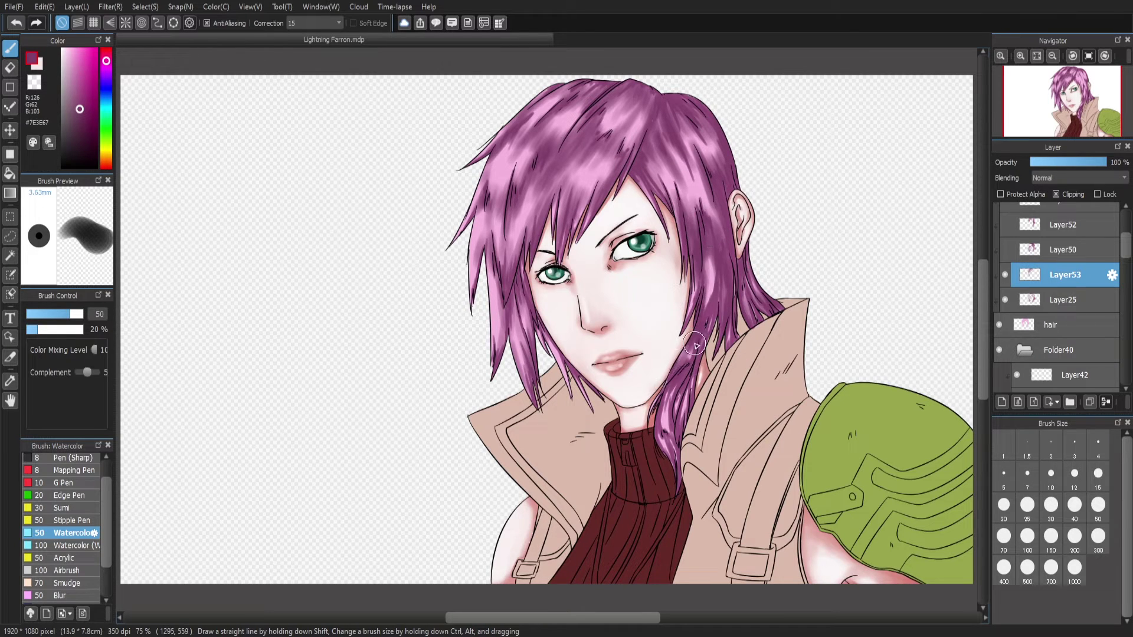
drag(720, 254, 702, 311)
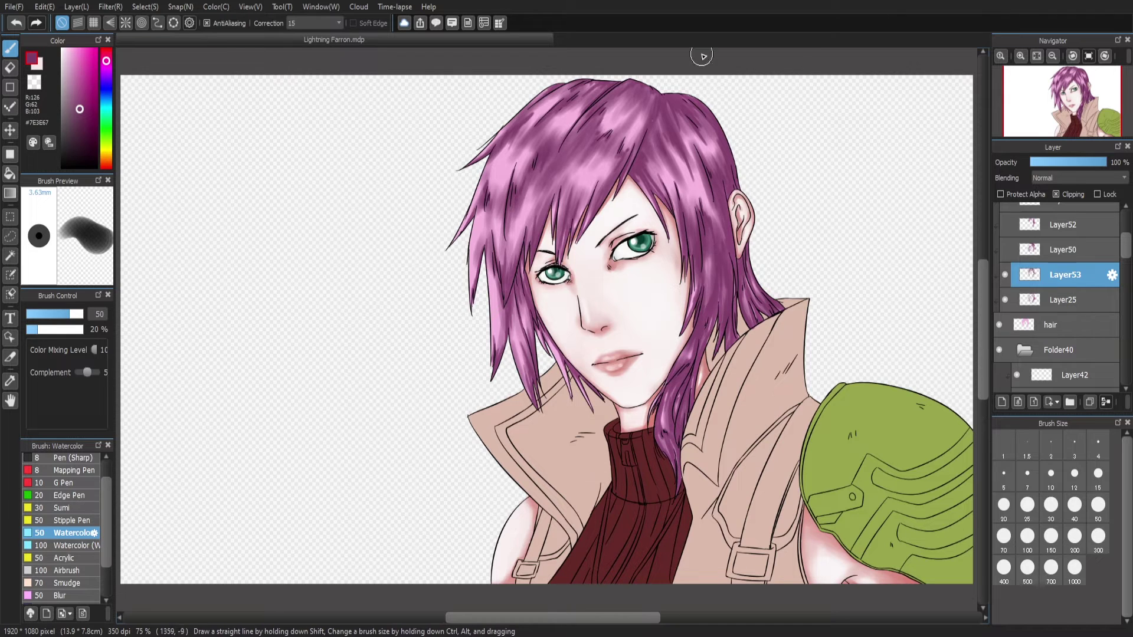
key(ctrl+z)
drag(714, 233, 696, 277)
Deepen the dark purple shading in the locks beside the eye, the fringe, the parting and the outer crown
drag(508, 262, 528, 288)
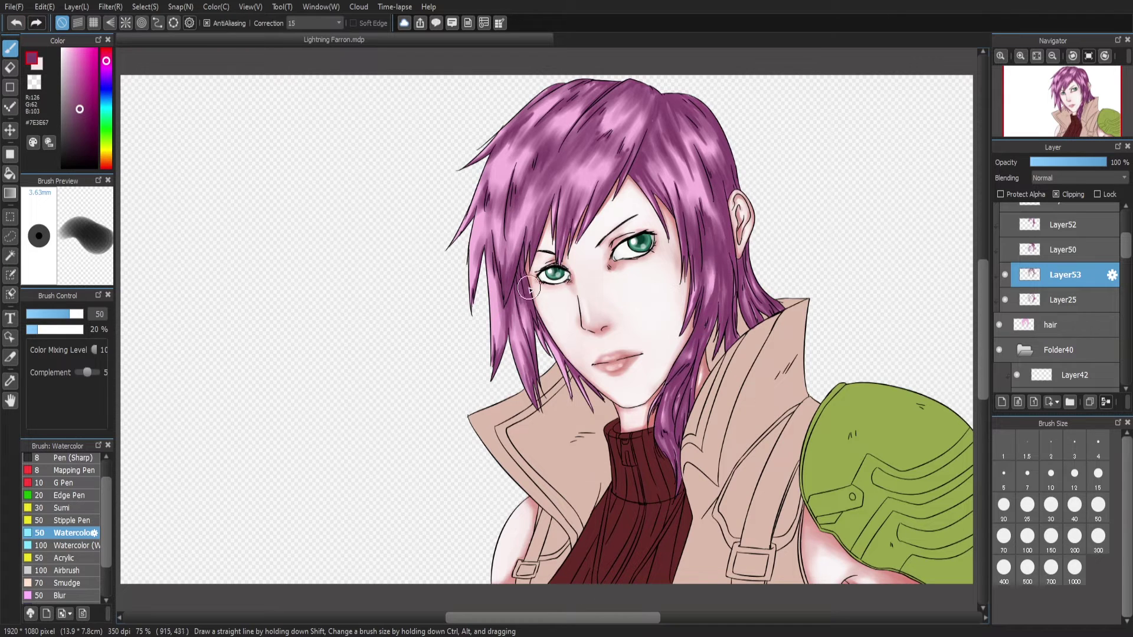
drag(631, 127, 590, 177)
drag(658, 86, 643, 125)
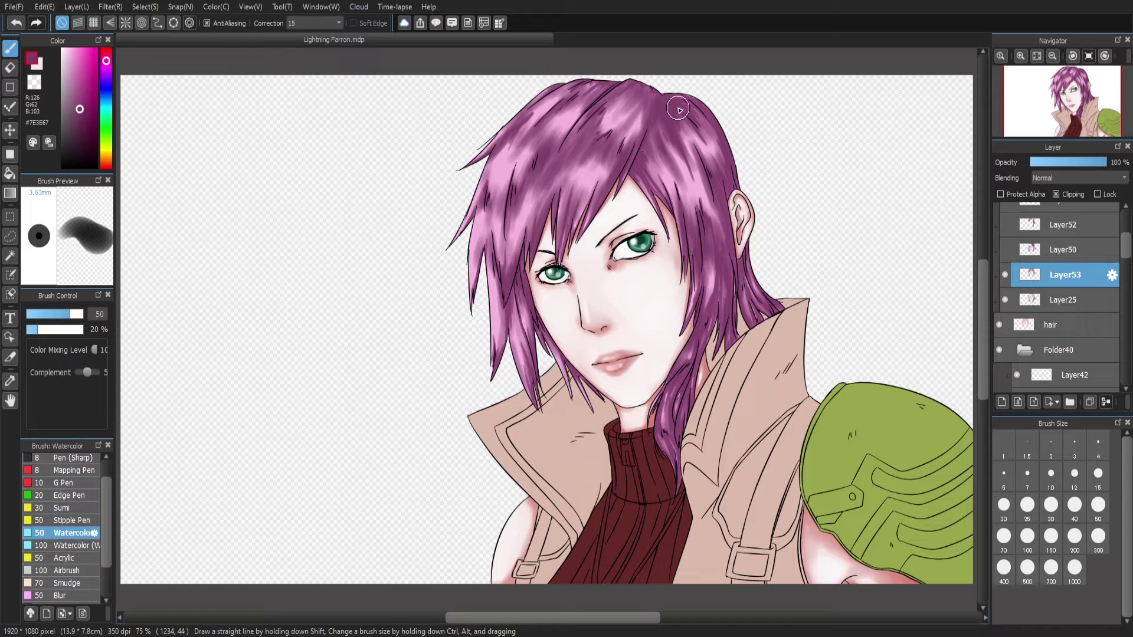
mouse_move(552, 91)
mouse_down()
mouse_move(516, 131)
mouse_move(484, 144)
mouse_up()
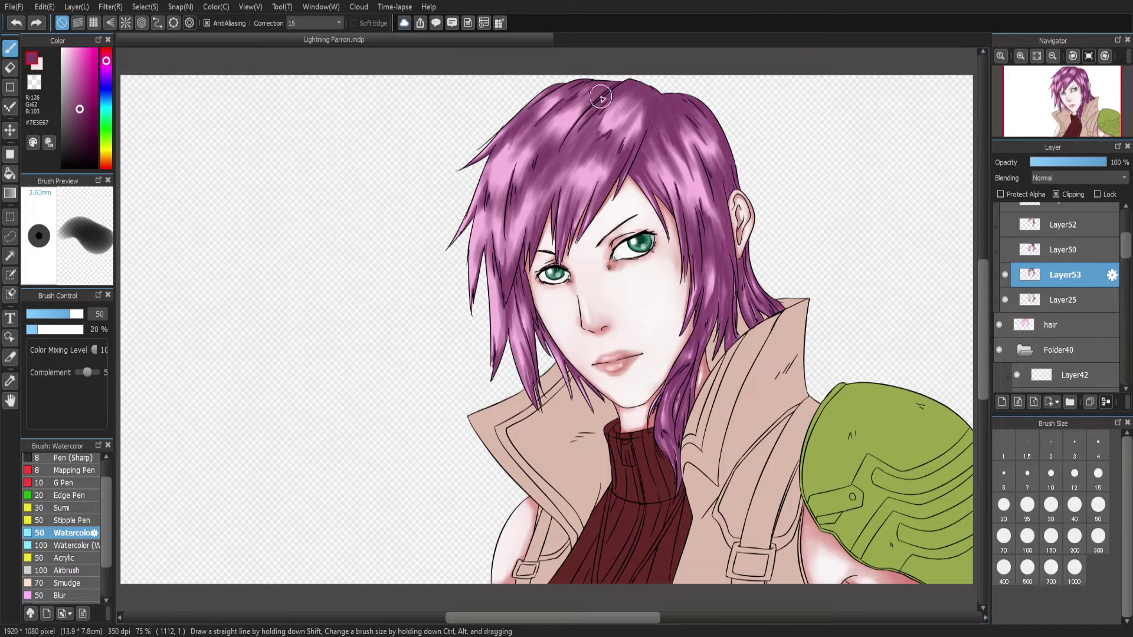
Add a layer above Layer53 and paint pale pink #FFE3F5 highlights on the fringe, crown and side locks
click(1002, 401)
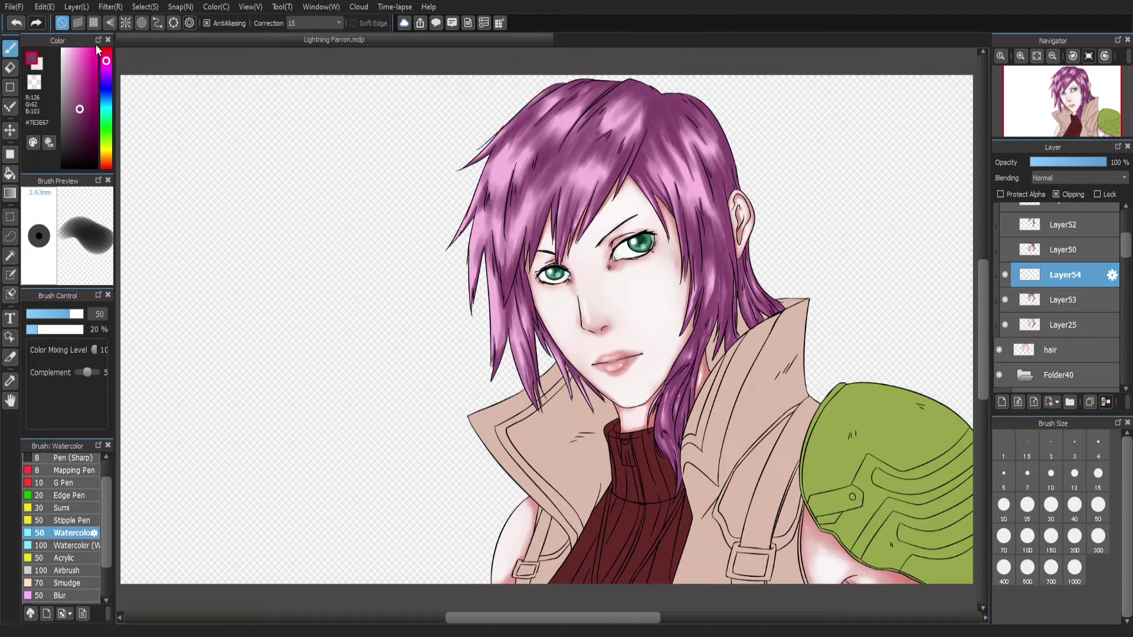
click(65, 49)
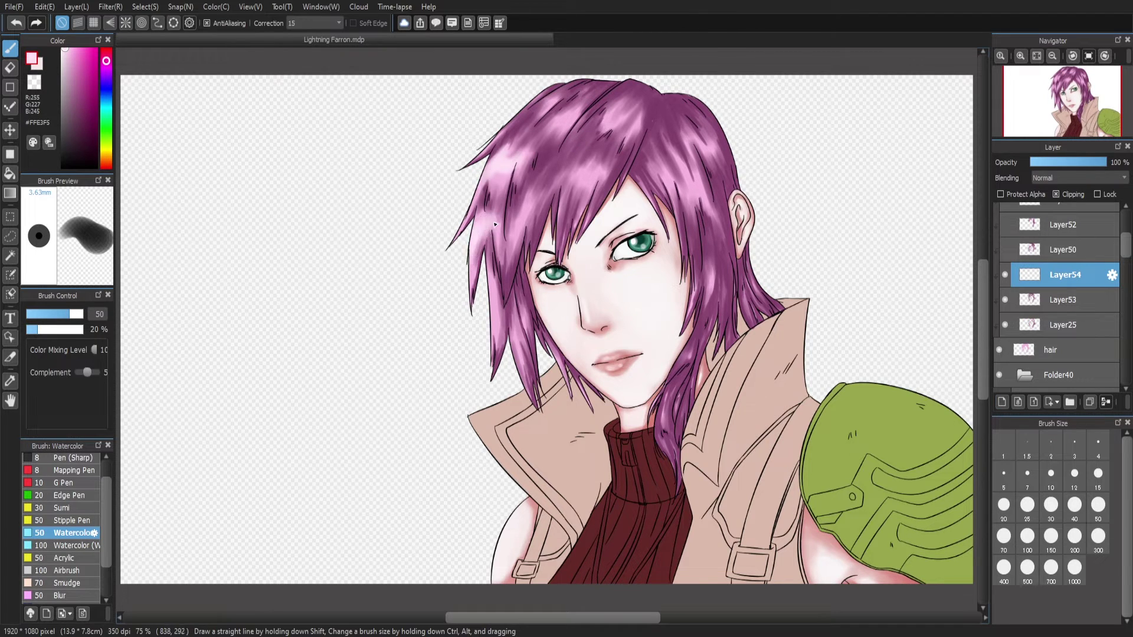
drag(494, 225, 552, 180)
drag(550, 139, 582, 94)
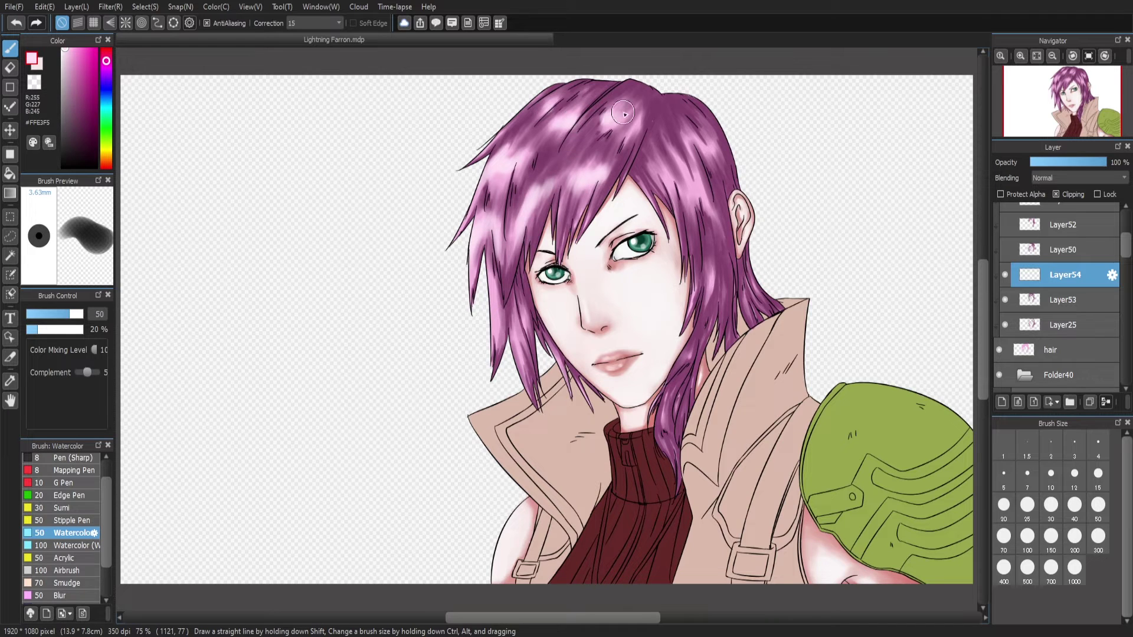
drag(661, 207, 726, 112)
drag(719, 265, 683, 357)
Soften the side-lock and fringe highlights with the Smudge brush at size 70, and lower Layer54's opacity to 69%
scroll(48, 515, down, 2)
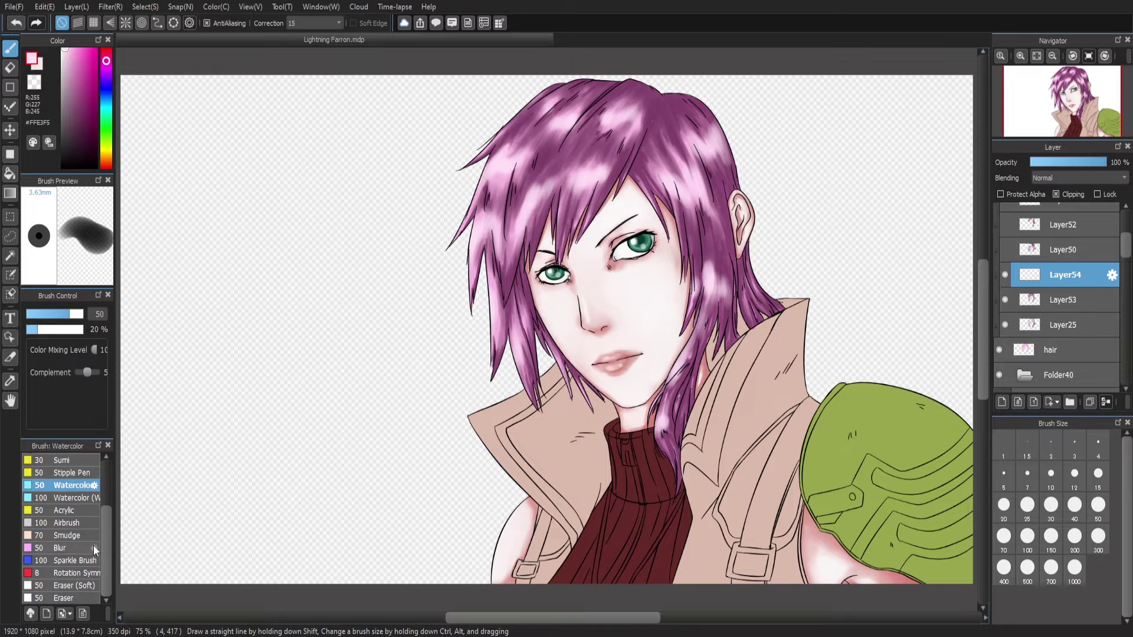
click(89, 535)
drag(716, 266, 703, 328)
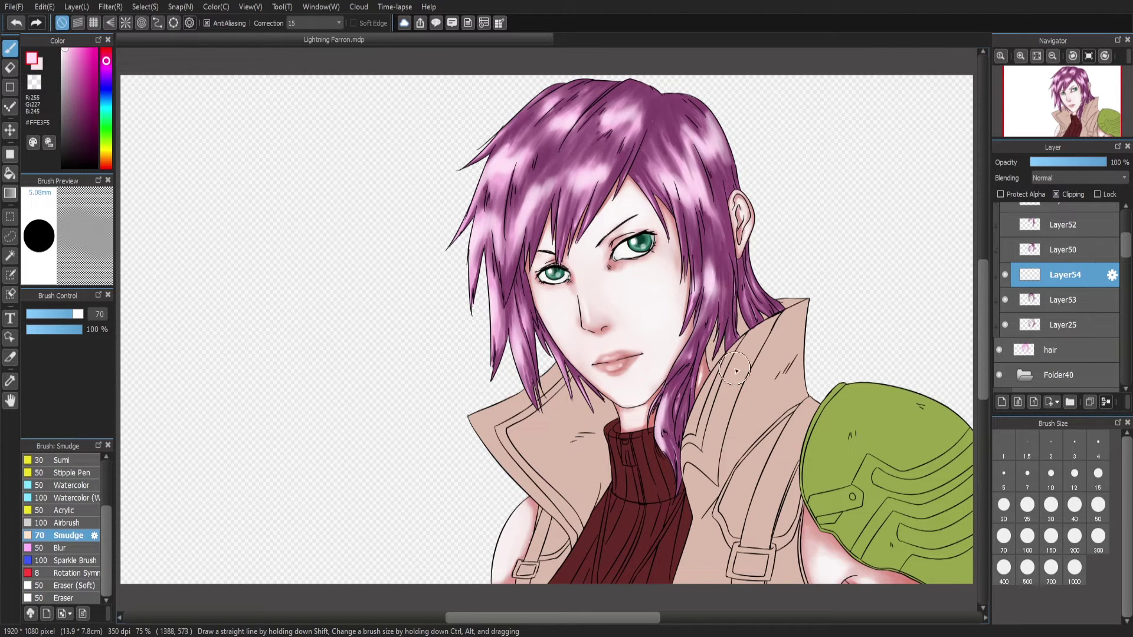
mouse_move(548, 168)
mouse_down()
mouse_move(519, 201)
mouse_move(580, 171)
mouse_up()
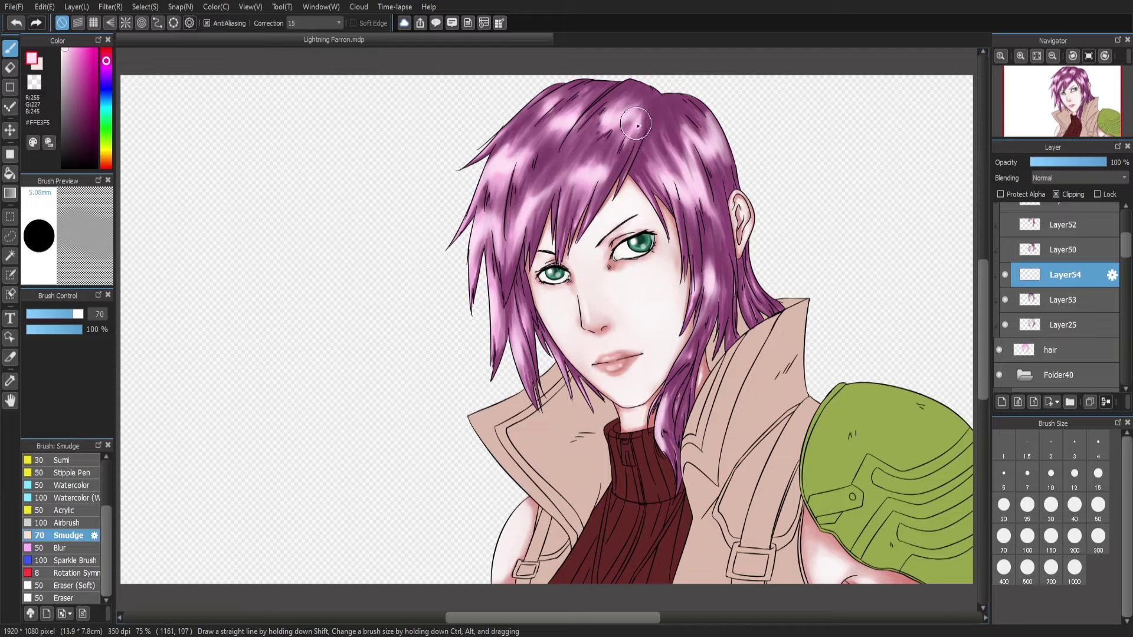
drag(1105, 163, 1079, 165)
Add a layer above Layer54 and paint fine pale pink highlight strands in the fringe, crown and front locks with Watercolor size 16
key(ctrl+shift+n)
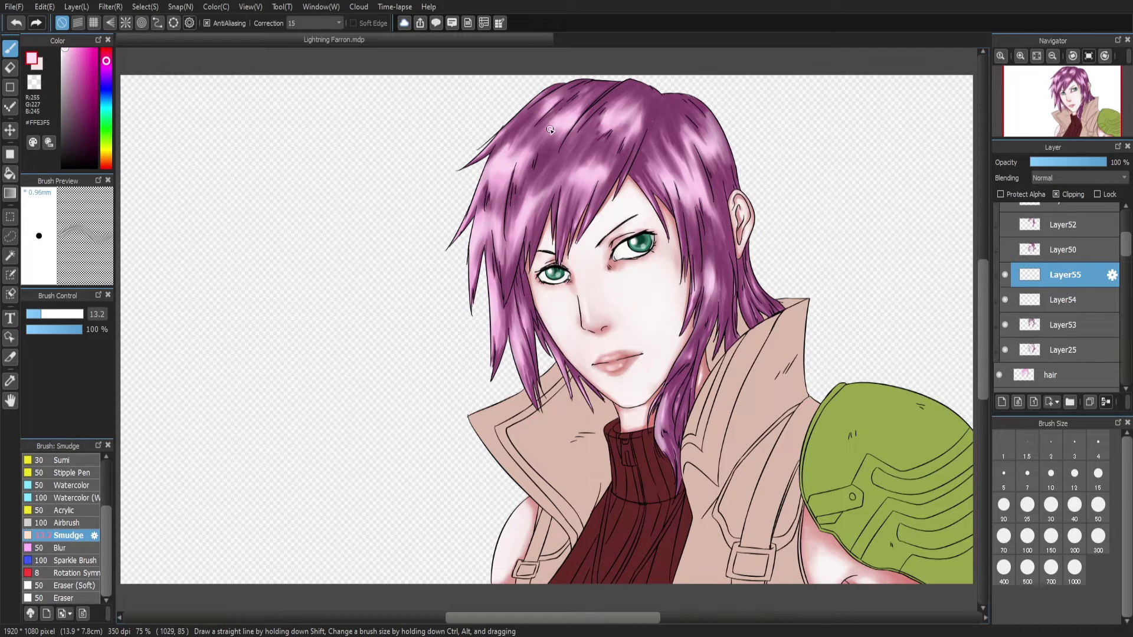
drag(507, 214, 540, 189)
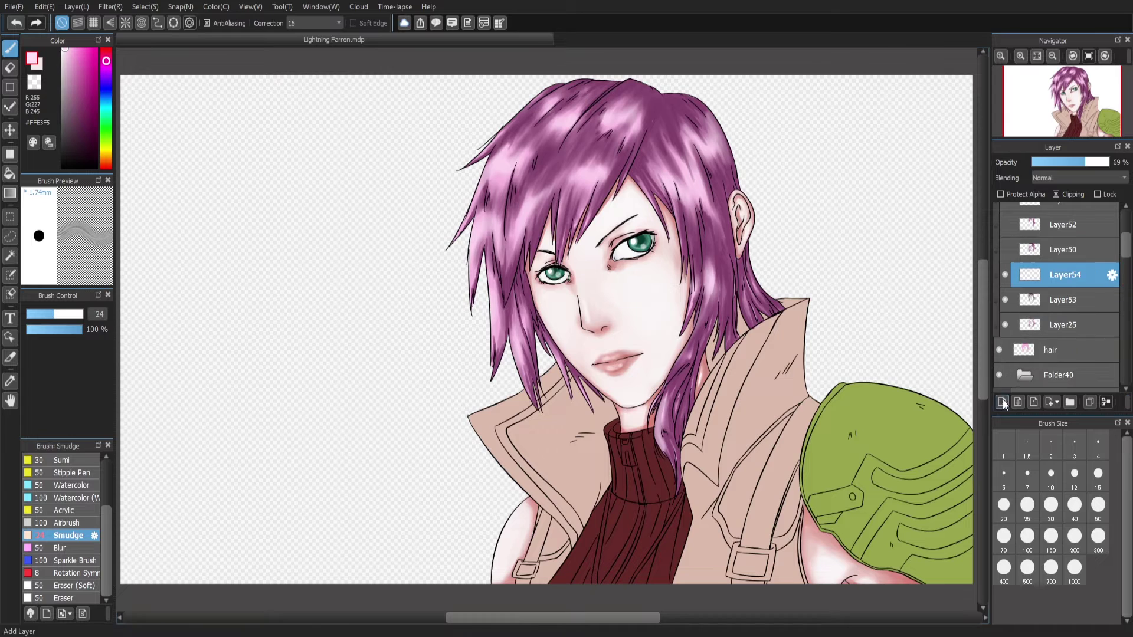
scroll(65, 531, up, 2)
click(71, 560)
drag(69, 314, 44, 314)
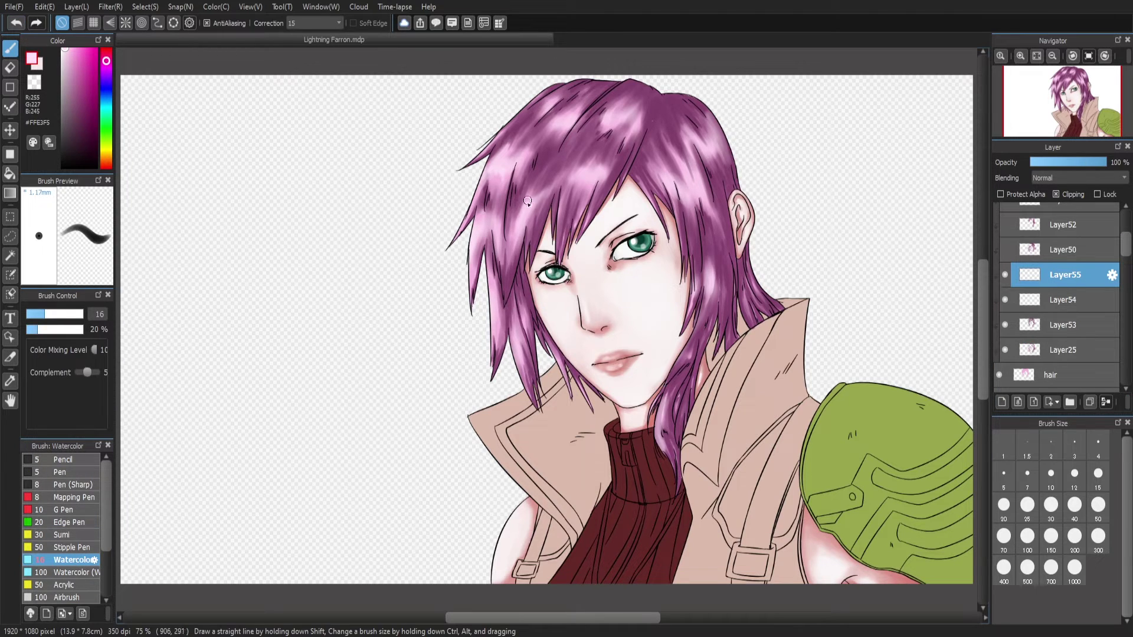
drag(582, 178, 588, 207)
drag(617, 106, 638, 133)
drag(488, 283, 515, 343)
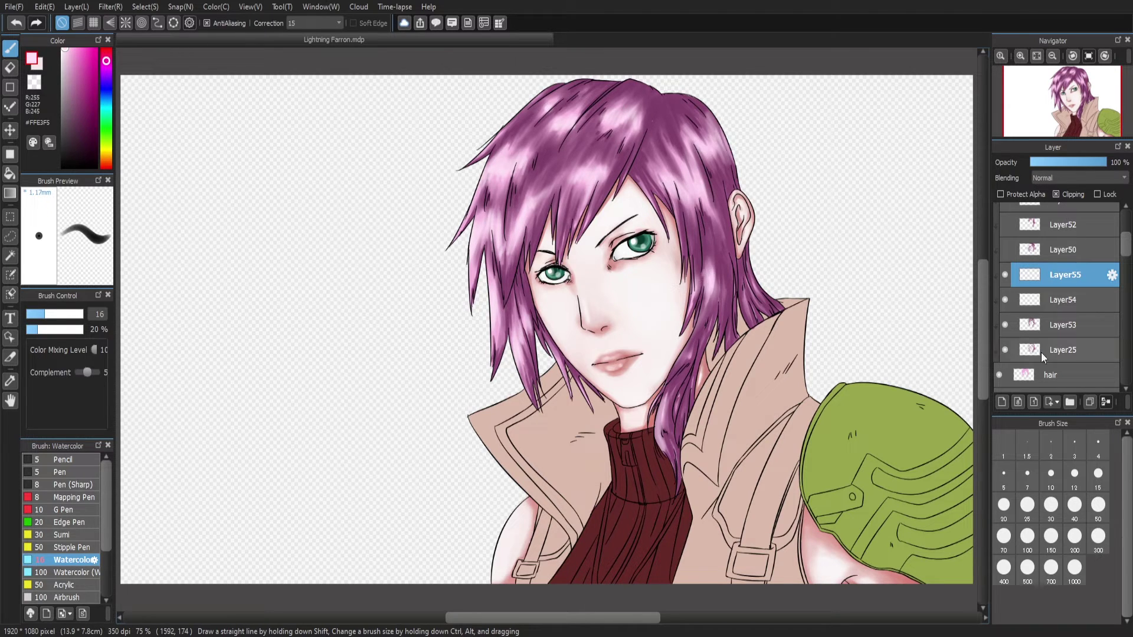
Try broad pale pink highlights over the fringe and crown on another new layer, using Watercolor sizes 48 and 68 and 13% brush opacity
click(1002, 402)
drag(52, 318, 68, 316)
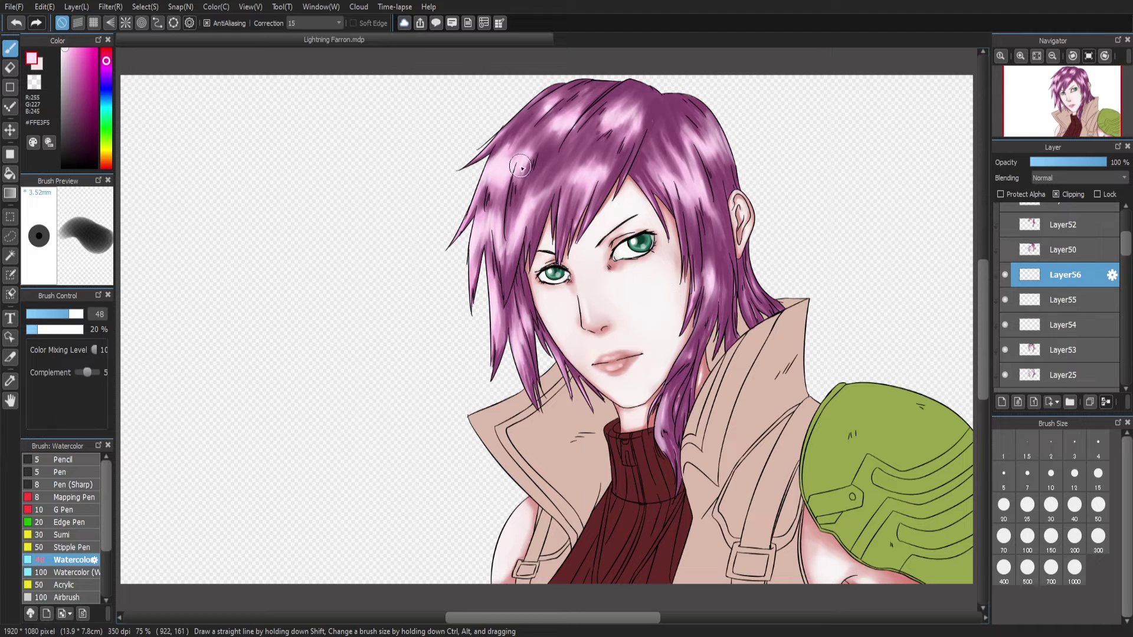
mouse_move(520, 167)
mouse_down()
mouse_move(519, 248)
mouse_move(620, 153)
mouse_up()
click(33, 330)
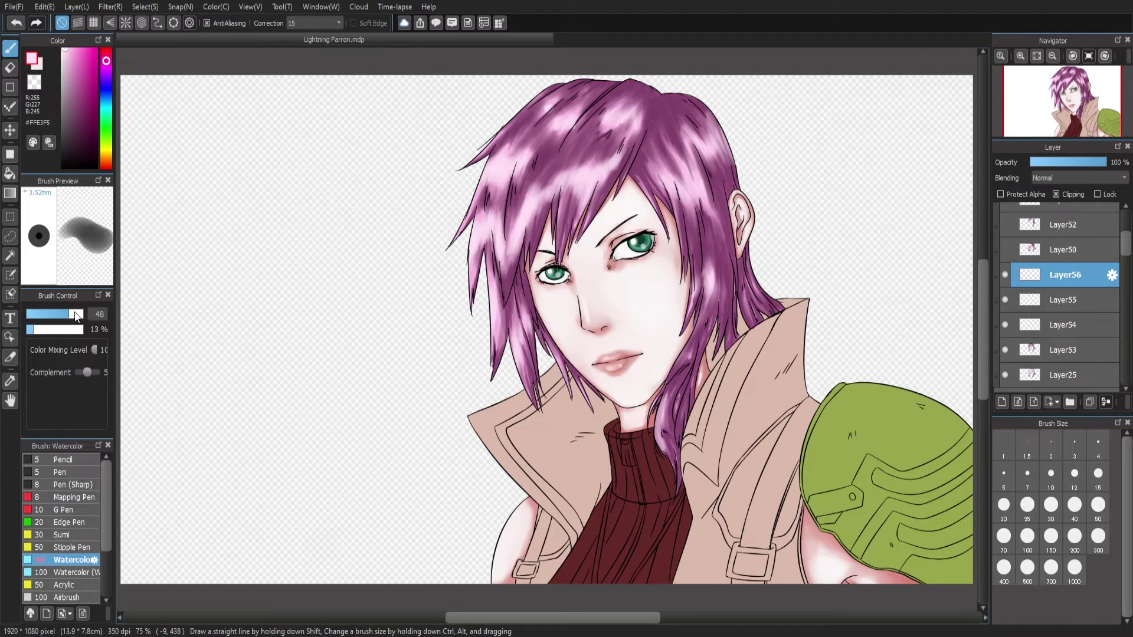
drag(75, 315, 78, 316)
drag(620, 127, 501, 245)
drag(543, 101, 501, 156)
mouse_move(622, 109)
mouse_down()
mouse_move(599, 165)
mouse_move(513, 171)
mouse_move(484, 212)
mouse_up()
drag(554, 159, 484, 295)
Undo the broad highlight strokes and the layer added for them
click(16, 24)
click(16, 24)
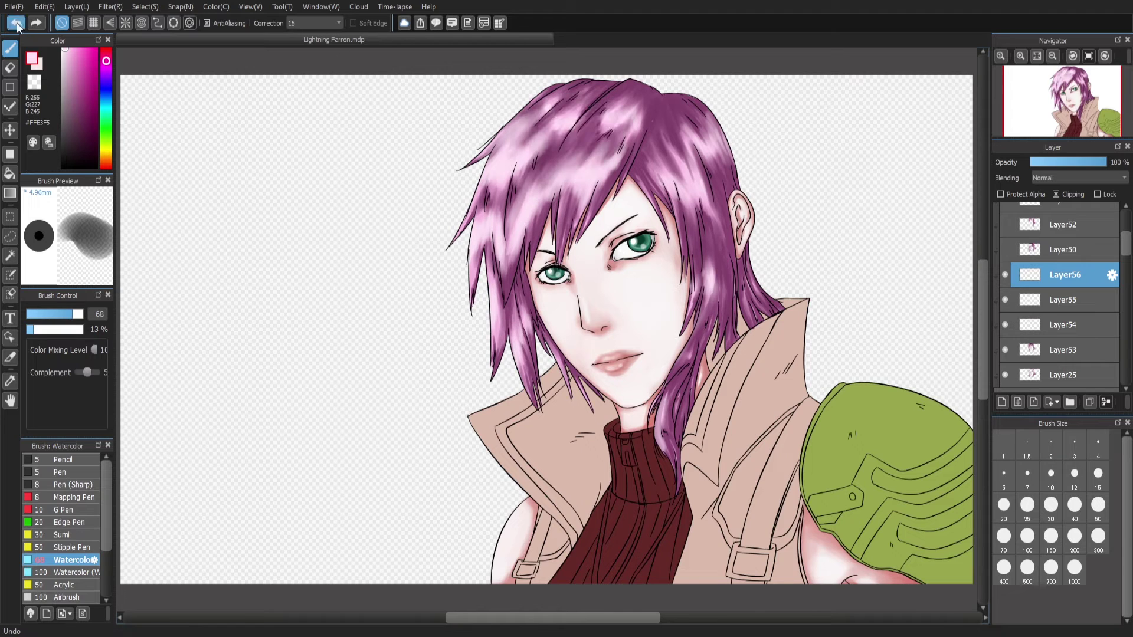
click(16, 23)
click(16, 24)
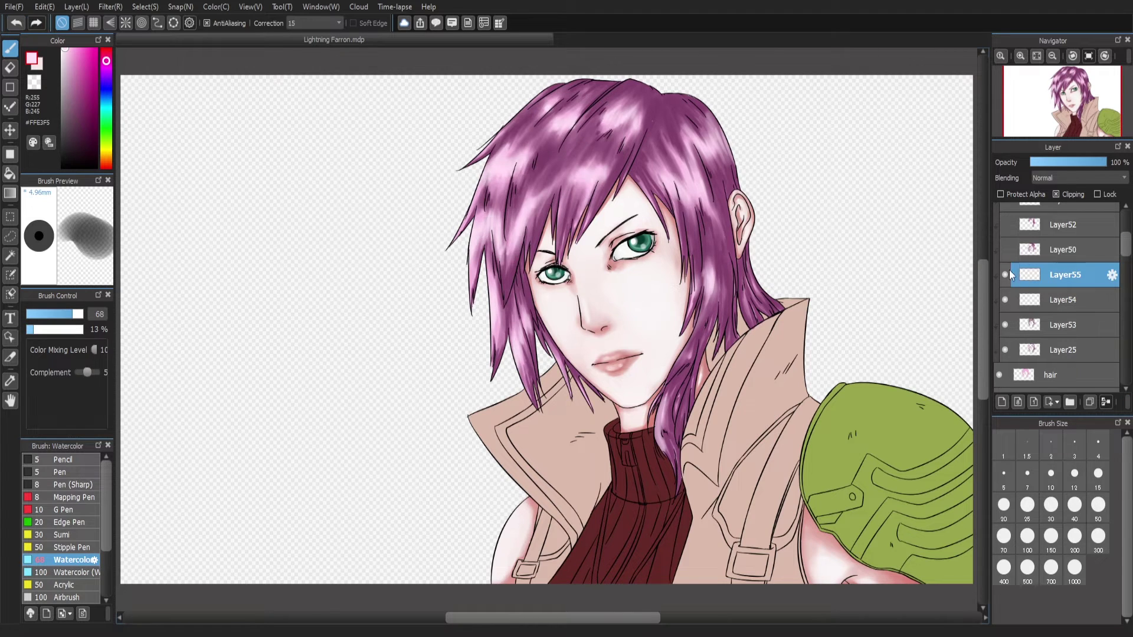
Hide the highlight layers Layer55 and Layer54, and make Layer53 active with the Smudge brush selected
click(1005, 300)
click(1062, 325)
scroll(81, 511, down, 3)
click(69, 549)
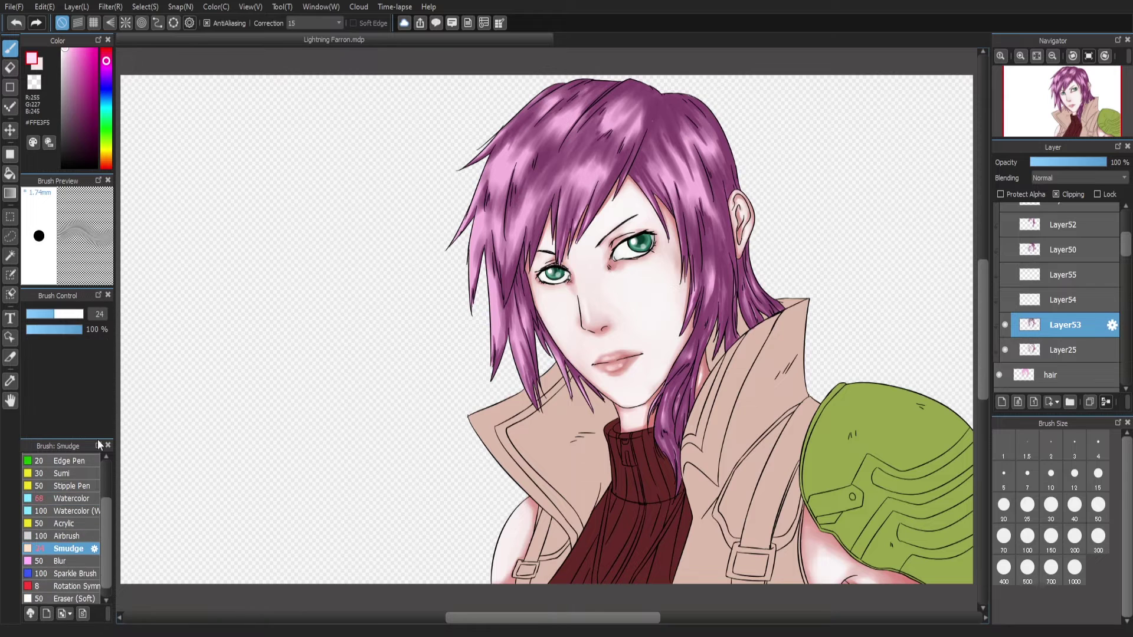
Try smudging the shading in the side hair near the ear at brush size 60, and undo it
click(77, 314)
drag(730, 170, 688, 189)
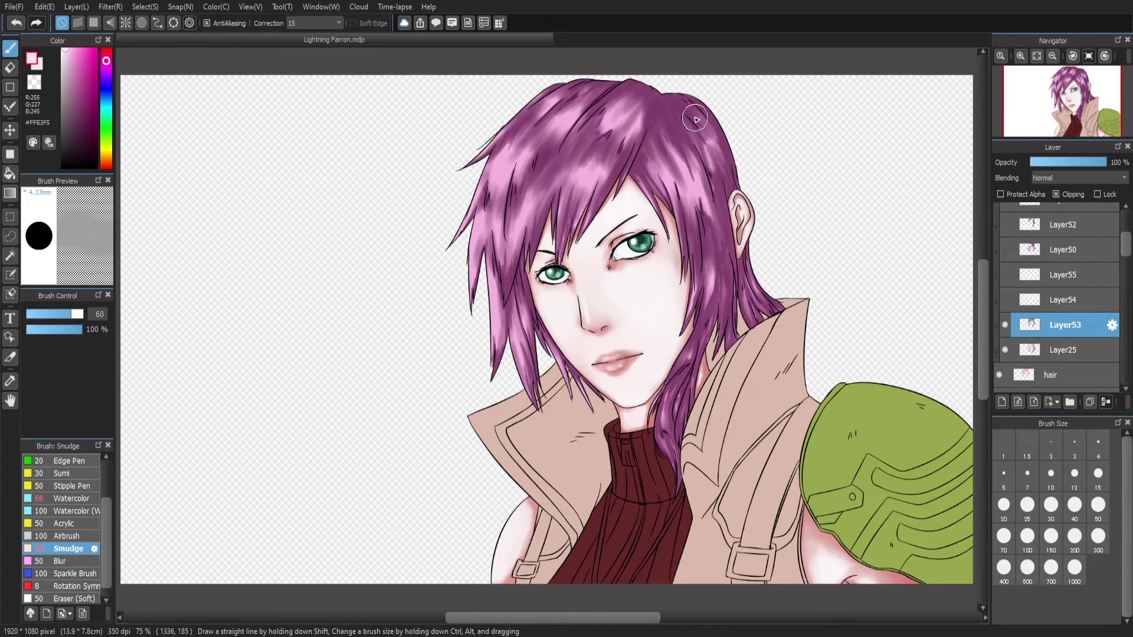
click(16, 23)
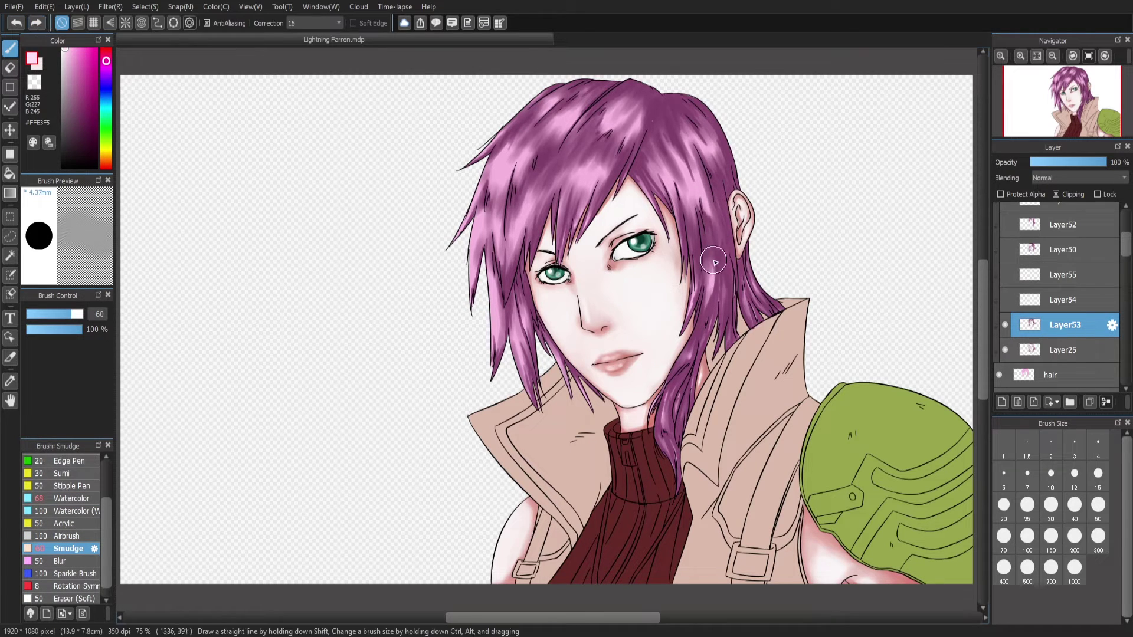
click(24, 24)
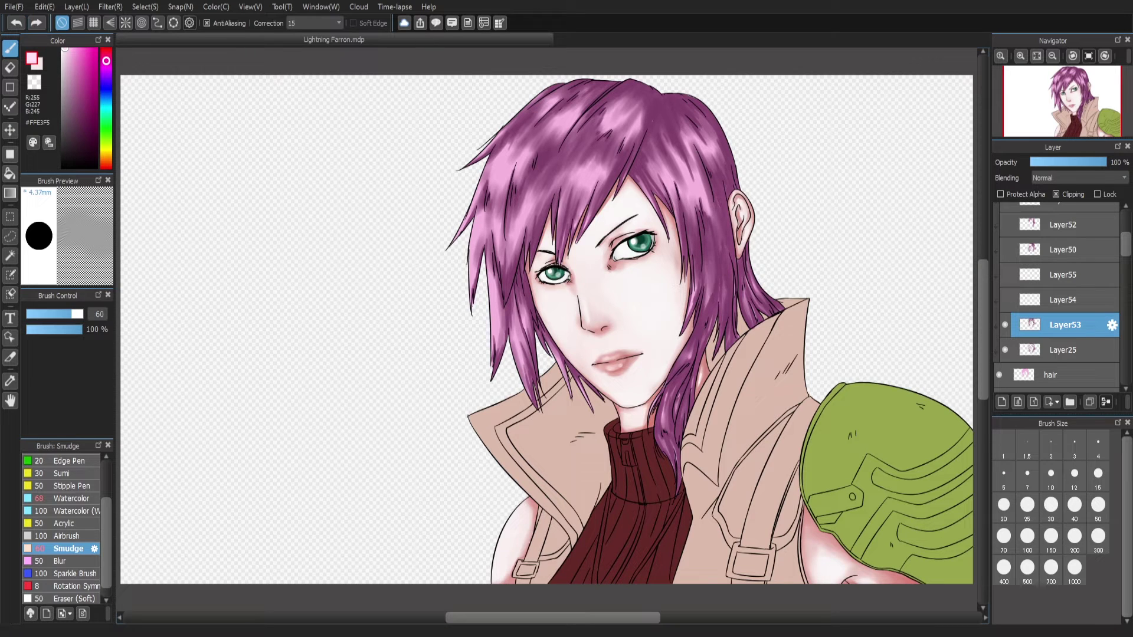
Try erasing shading from the side hair near the ear on Layer53, and undo it
key(e)
mouse_move(67, 511)
mouse_down()
mouse_move(89, 485)
mouse_move(77, 498)
mouse_up()
drag(713, 148, 663, 295)
drag(707, 254, 705, 310)
click(18, 26)
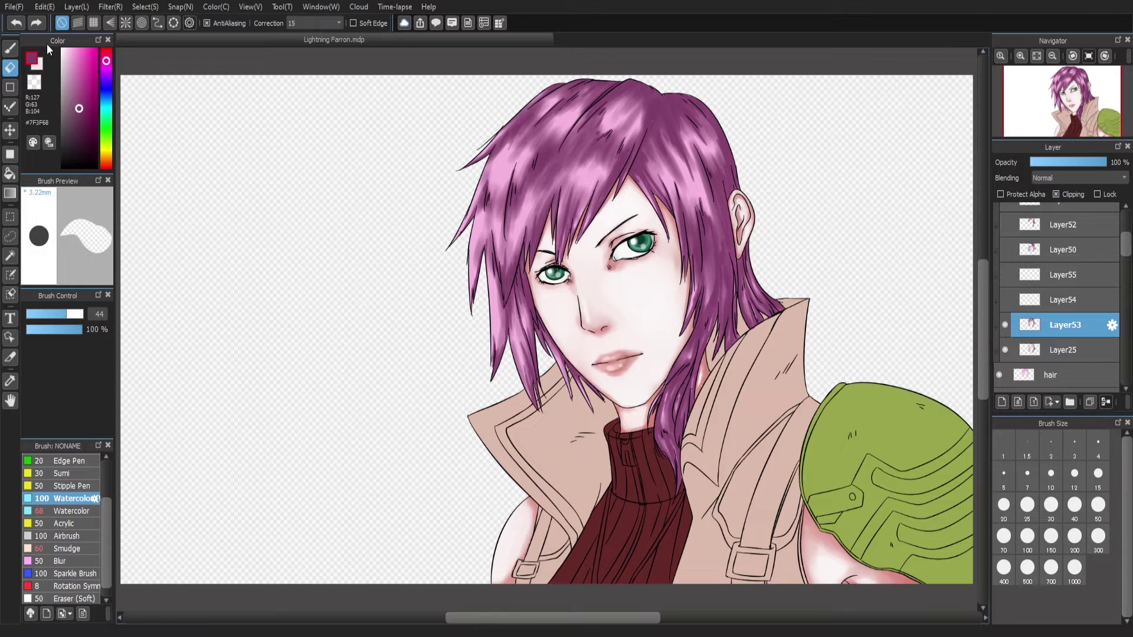
On a new clipped layer, paint pink highlights (#E4A6CE) over the side hair and fringe using Watercolor (Wet), size 27 at 10% opacity
key(ctrl+shift+n)
key(b)
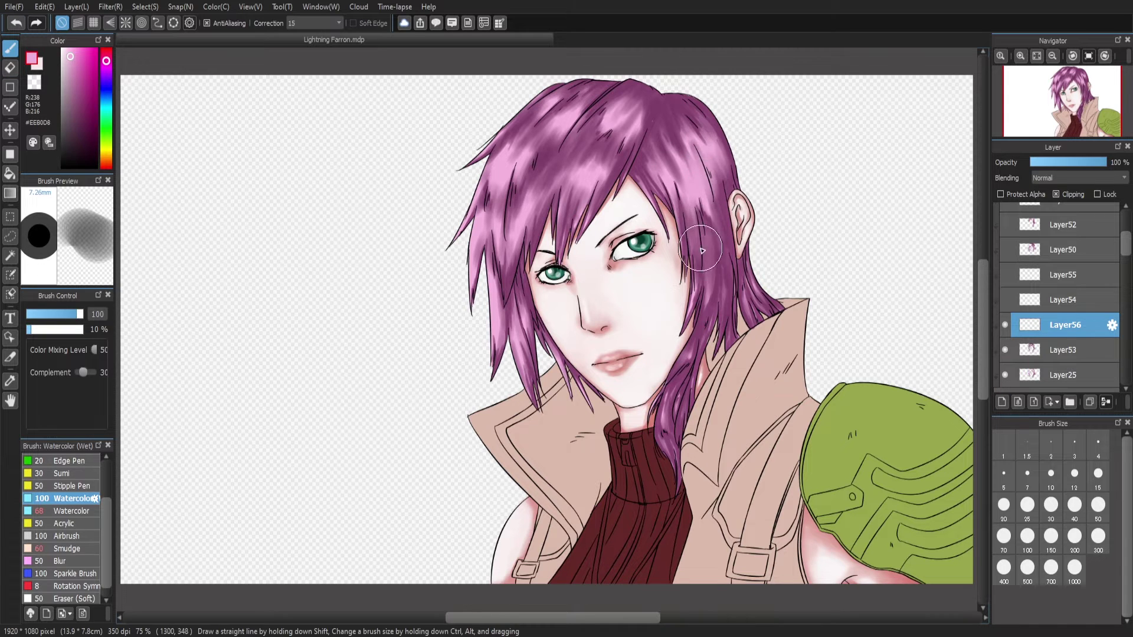
mouse_move(702, 250)
mouse_down()
mouse_move(705, 292)
mouse_move(655, 442)
mouse_up()
click(18, 26)
click(18, 26)
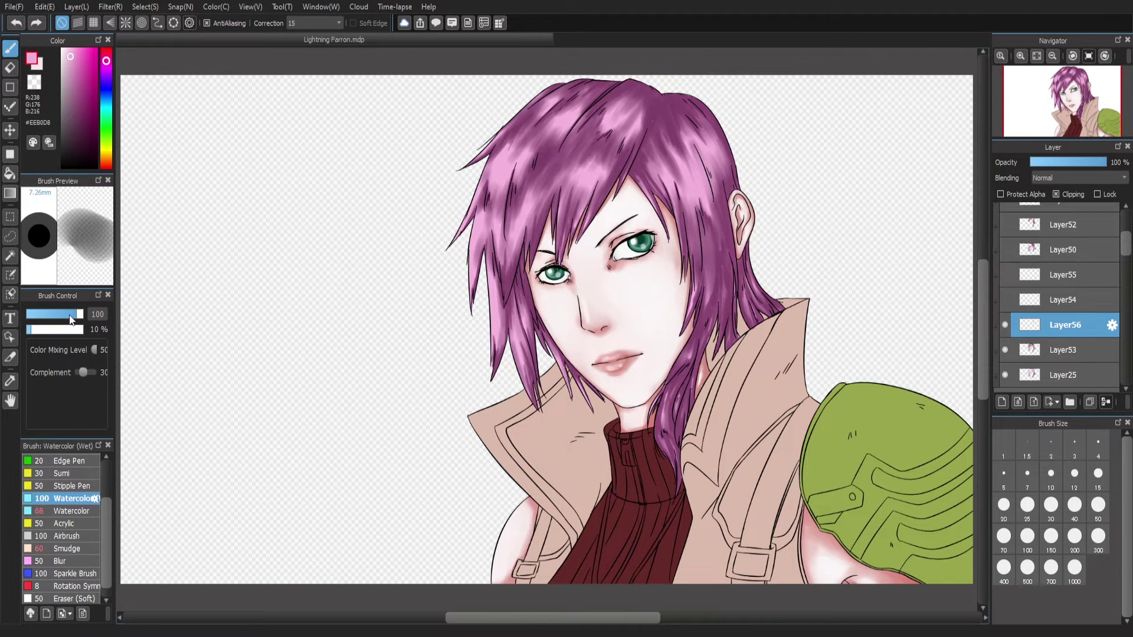
drag(69, 319, 56, 315)
drag(708, 248, 711, 280)
mouse_move(722, 230)
mouse_down()
mouse_move(693, 278)
mouse_move(691, 350)
mouse_up()
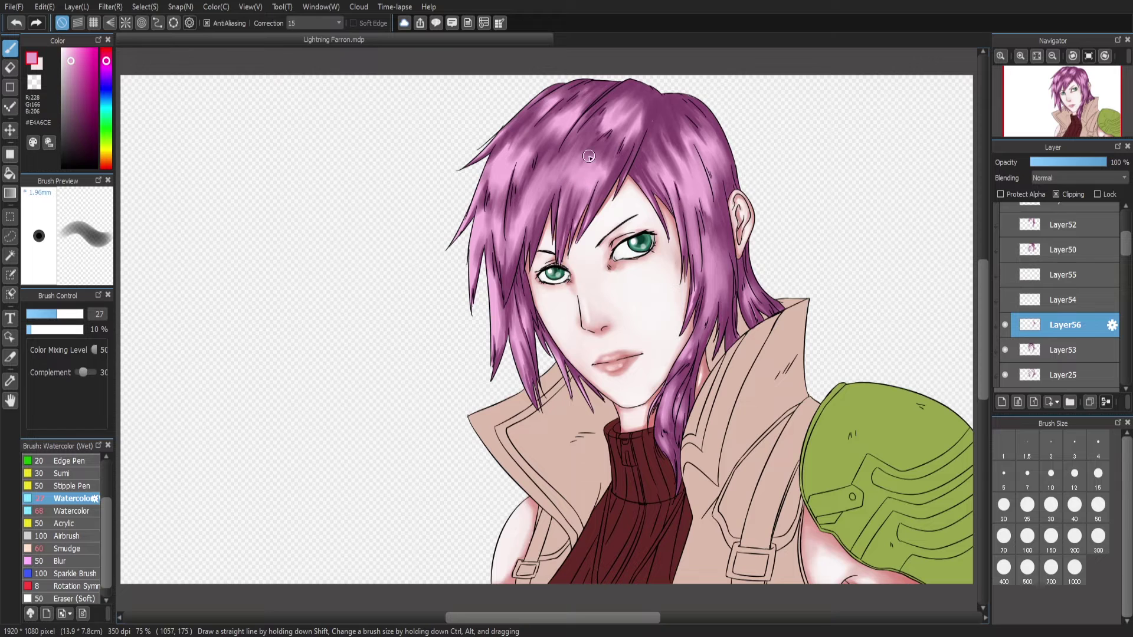
drag(534, 116, 518, 162)
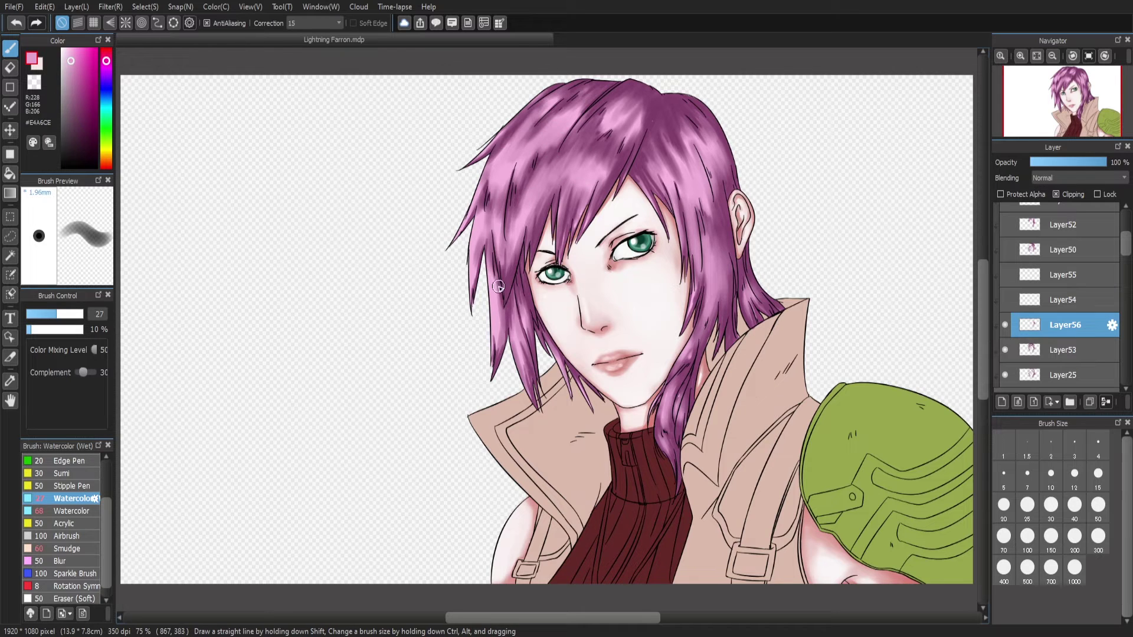
Add another clipped layer and paint pale pink (#FDDDF1) highlights over the fringe and crown using Watercolor (Wet), size 27 at 10% opacity
key(ctrl+shift+n)
alt+click(575, 382)
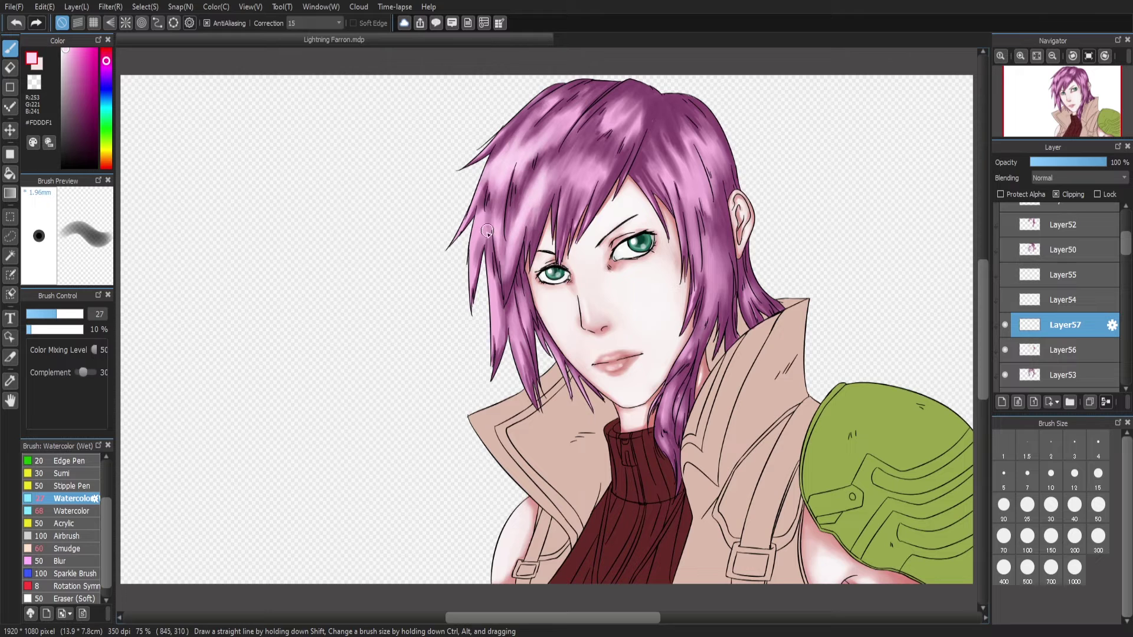
drag(590, 160, 573, 194)
drag(630, 109, 605, 130)
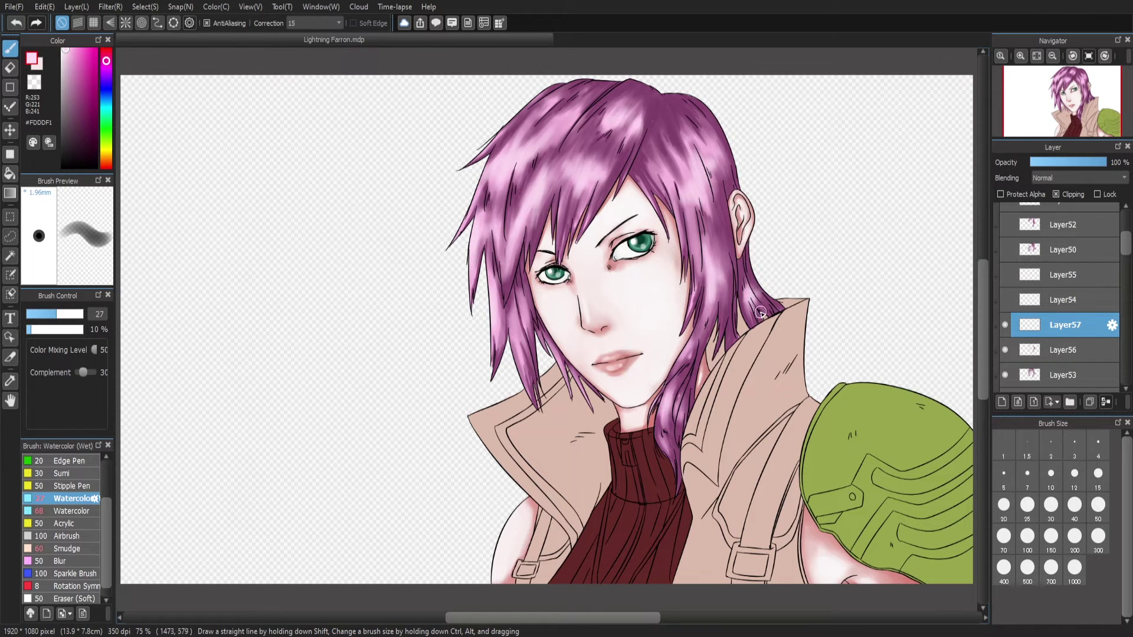
Paint strong near-white highlights along the fringe and side strands on Layer57 using Watercolor (Wet), size 21 at 40% opacity
click(62, 50)
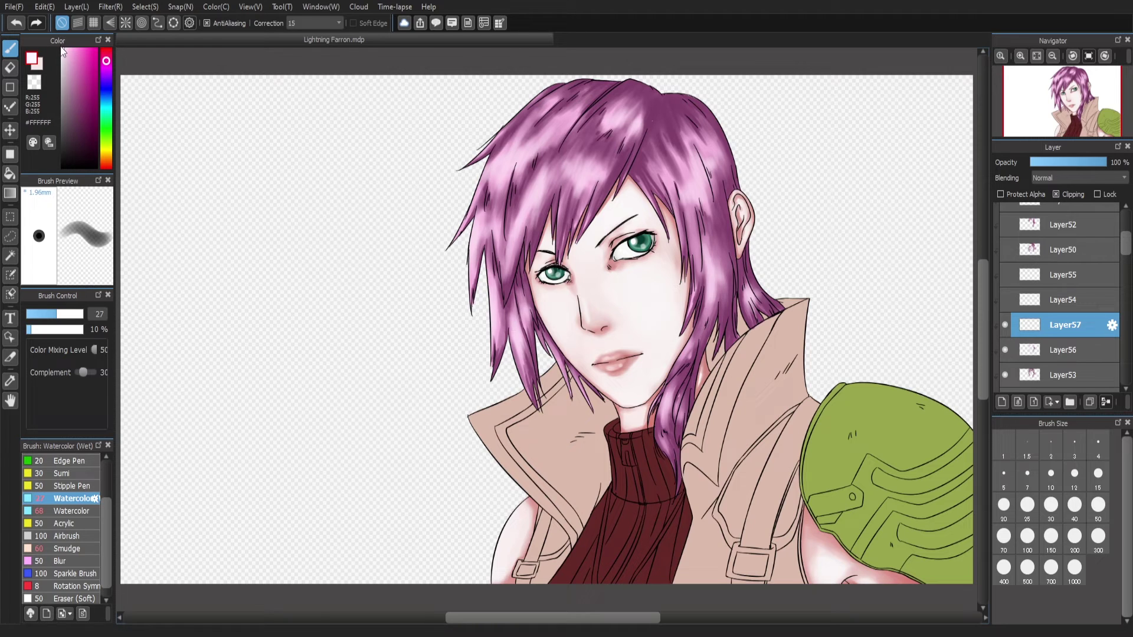
click(48, 329)
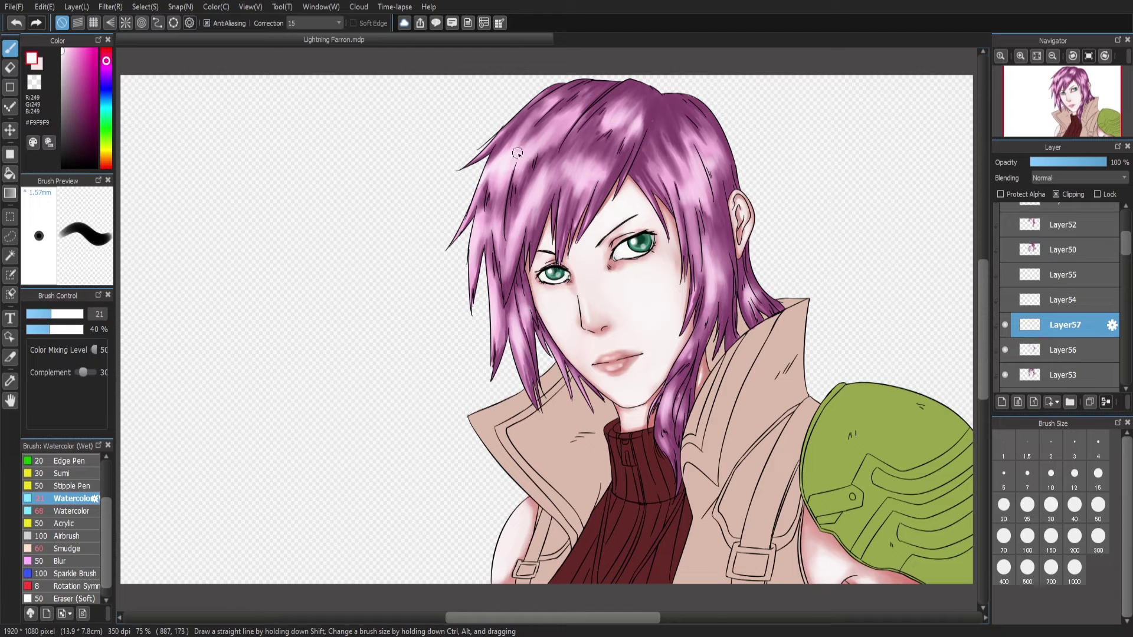
drag(601, 160, 585, 203)
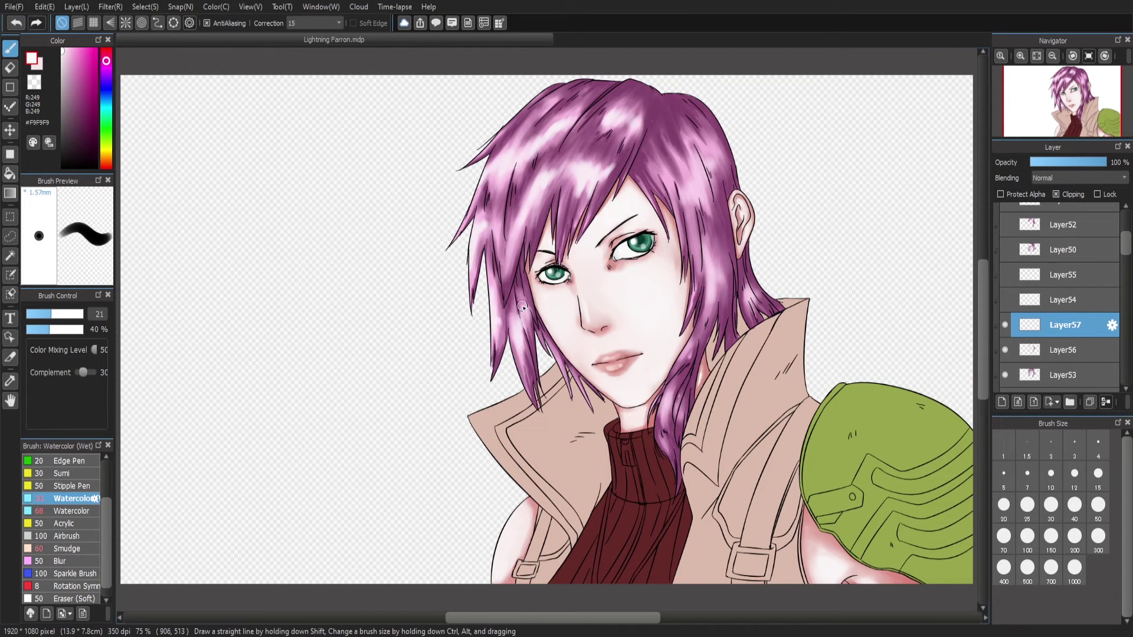
drag(522, 306, 564, 384)
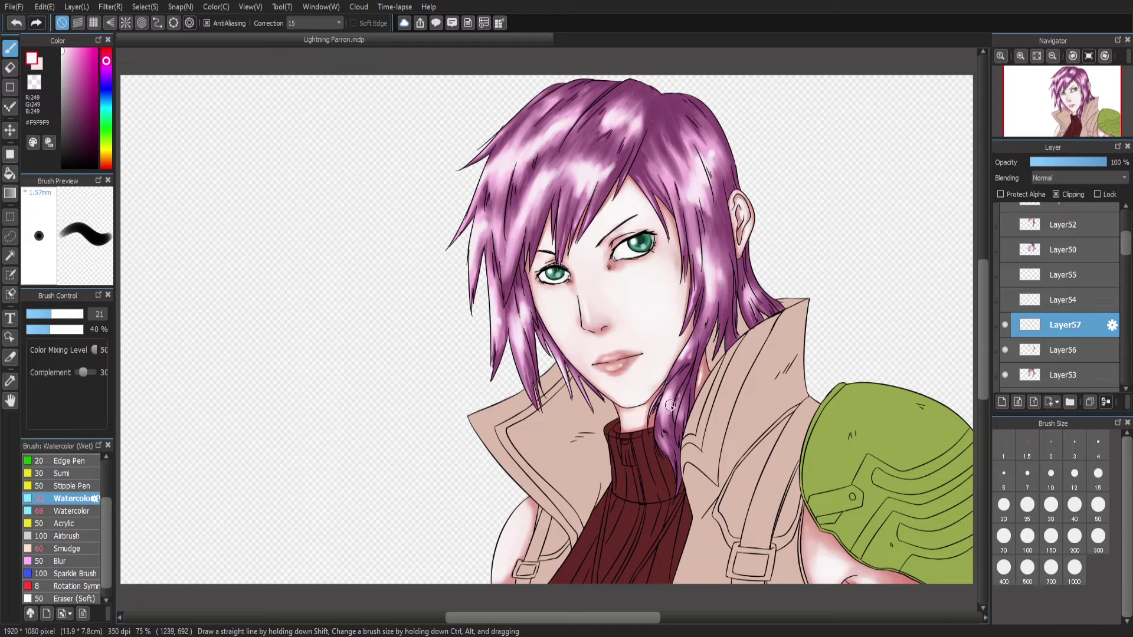
Blend the fringe highlights at 17% brush opacity using sizes 24 and 49, and undo a trial reduction of Layer57's opacity
click(34, 329)
click(52, 314)
drag(599, 154, 565, 176)
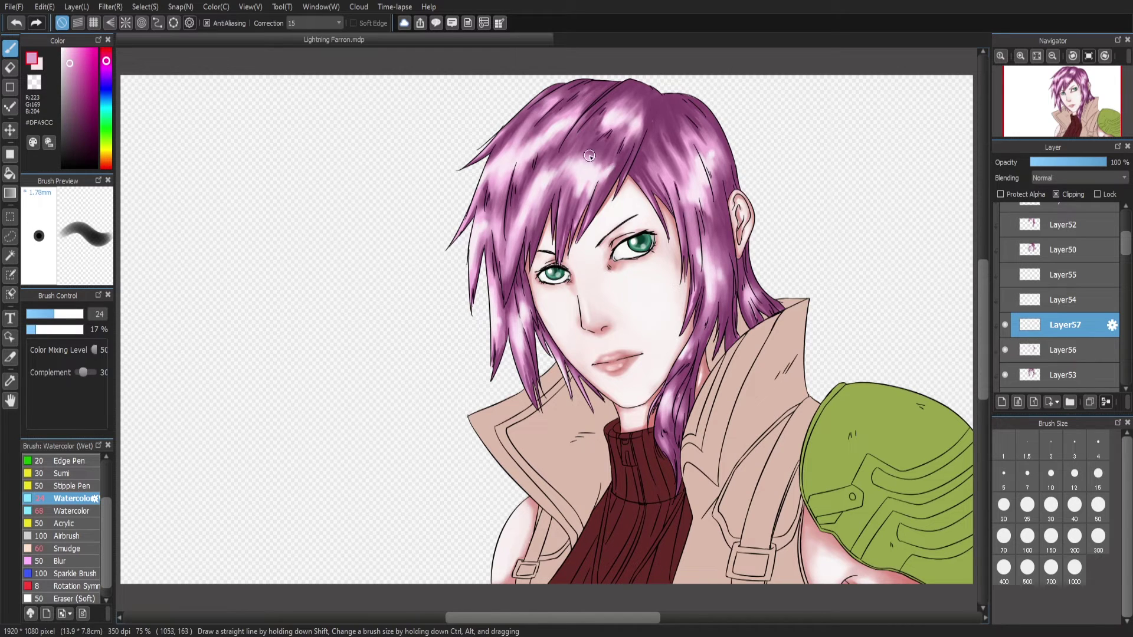
click(62, 49)
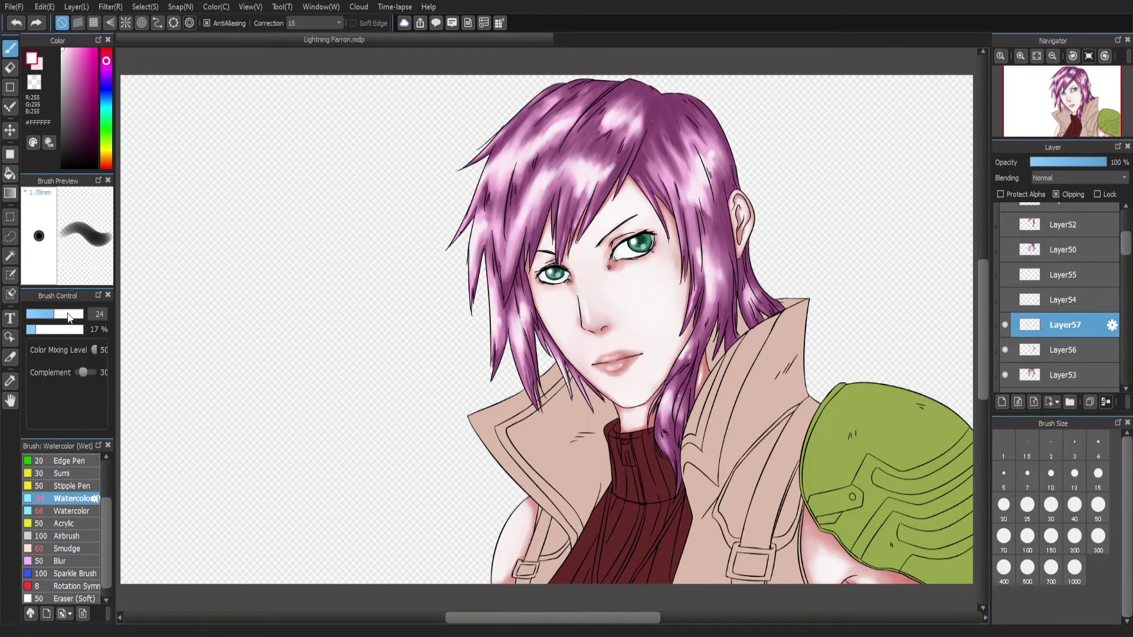
click(70, 313)
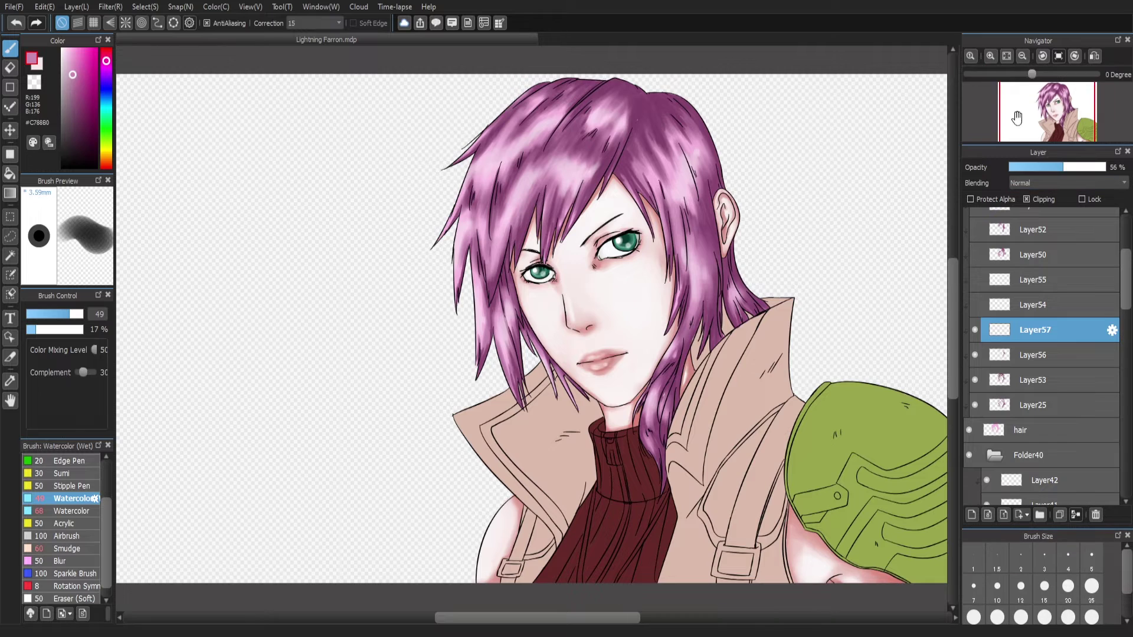
click(16, 24)
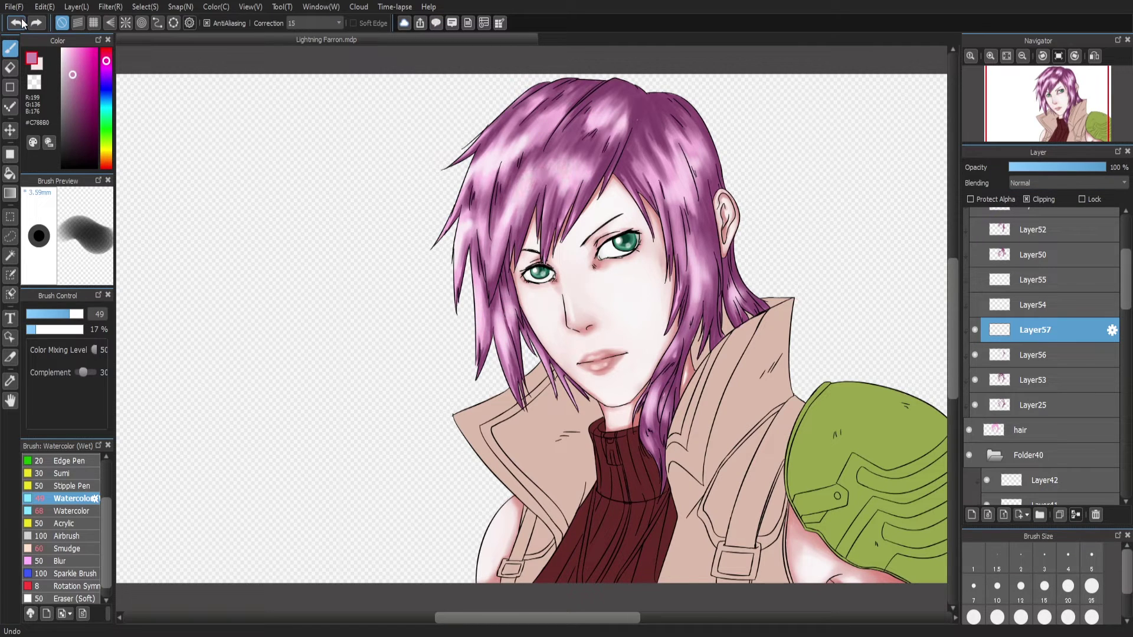
Try broad white highlights across the fringe and crown using the Watercolor brush, size 171 at 13% opacity
click(71, 510)
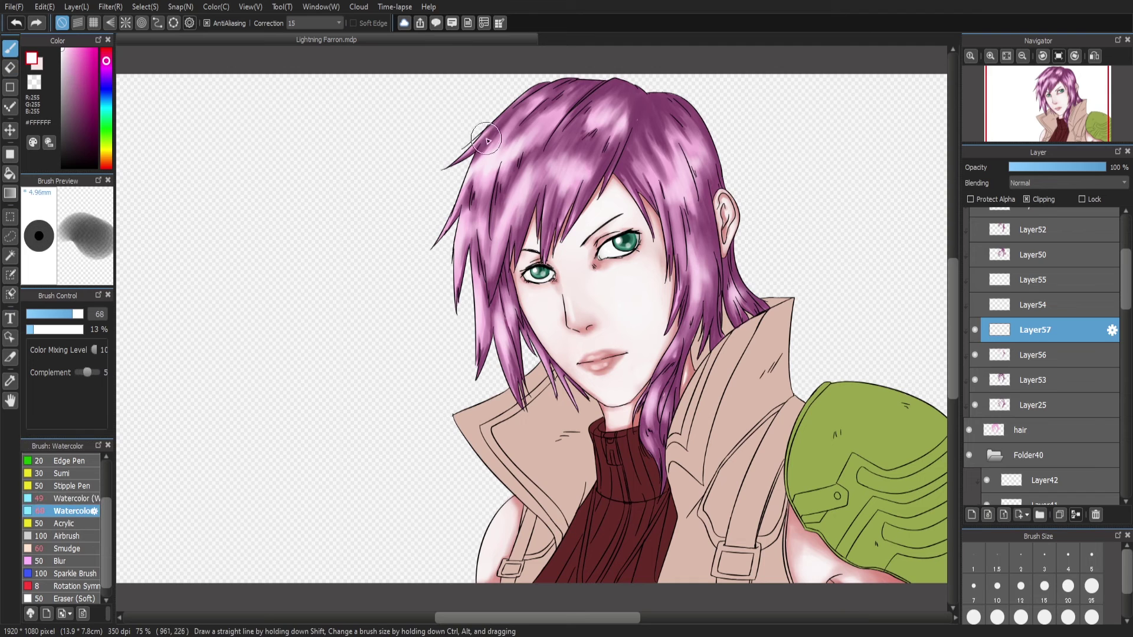
click(13, 24)
drag(449, 171, 476, 171)
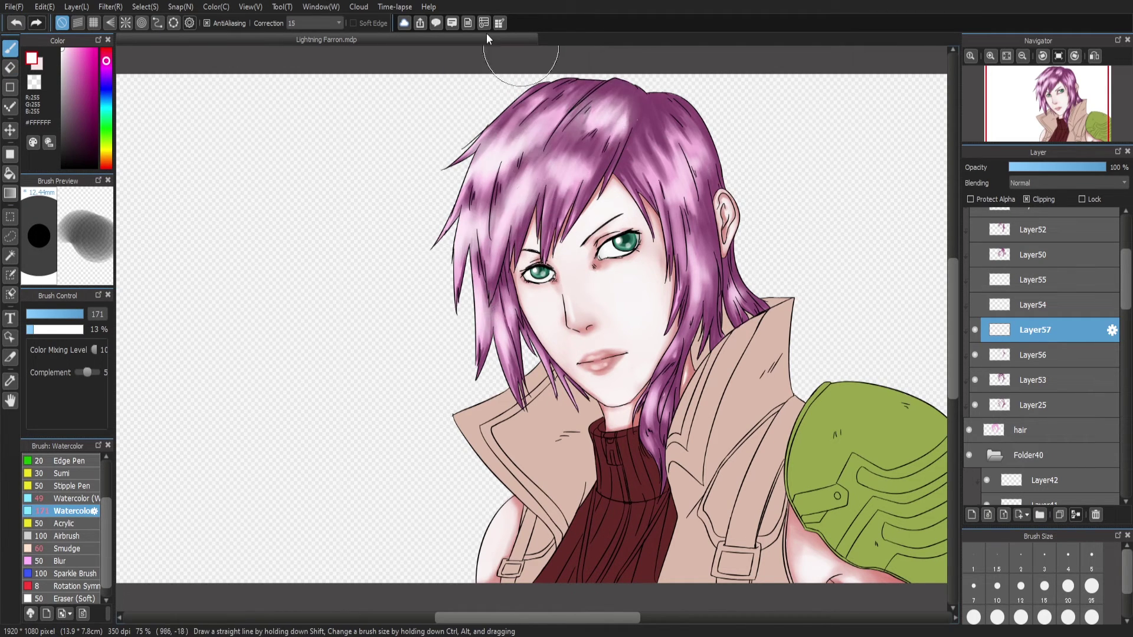
mouse_move(660, 183)
mouse_down()
mouse_move(697, 167)
mouse_move(717, 292)
mouse_move(647, 492)
mouse_move(507, 236)
mouse_move(594, 130)
mouse_move(572, 148)
mouse_up()
Undo the broad white highlight strokes over the fringe and crown
key(ctrl+z)
key(ctrl+z)
key(ctrl+z)
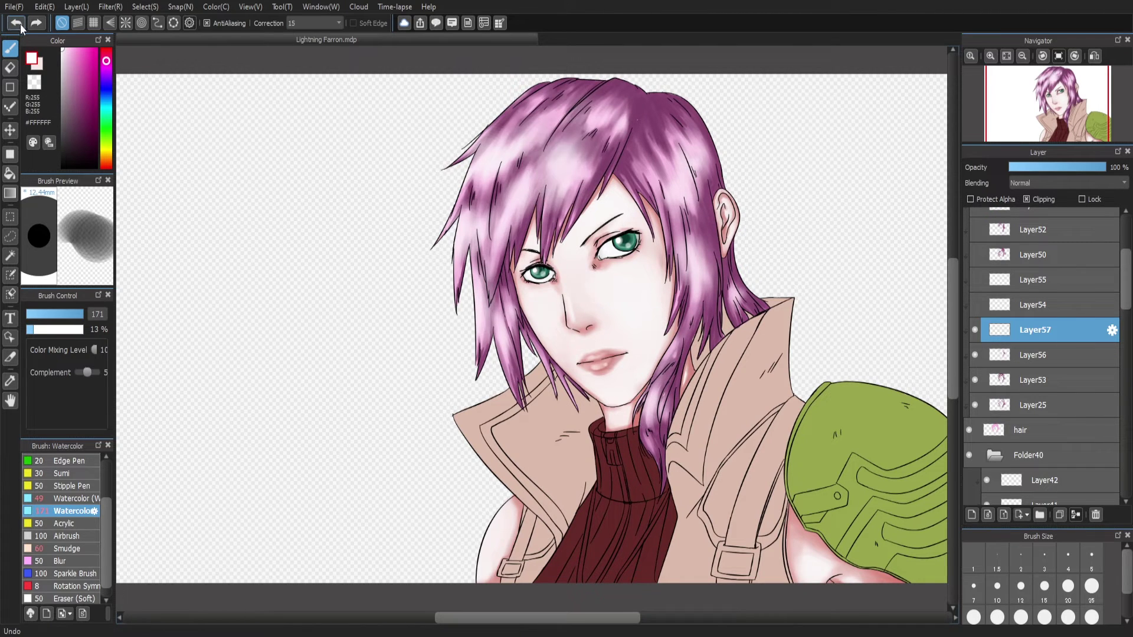
click(16, 23)
click(17, 23)
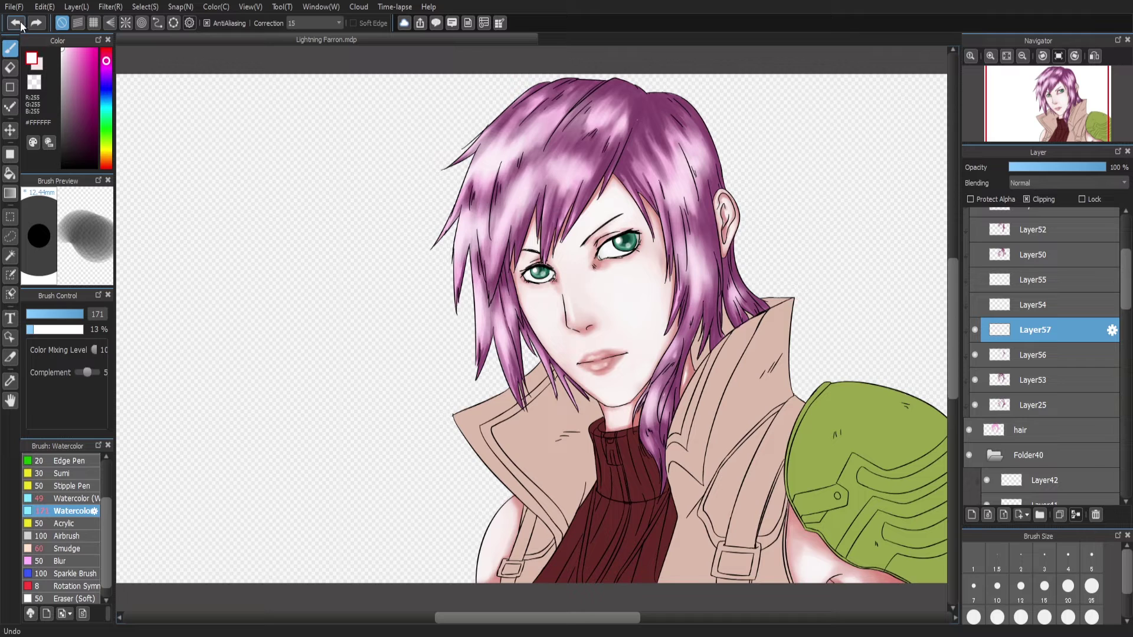
click(16, 23)
click(17, 23)
click(17, 23)
click(17, 23)
click(36, 23)
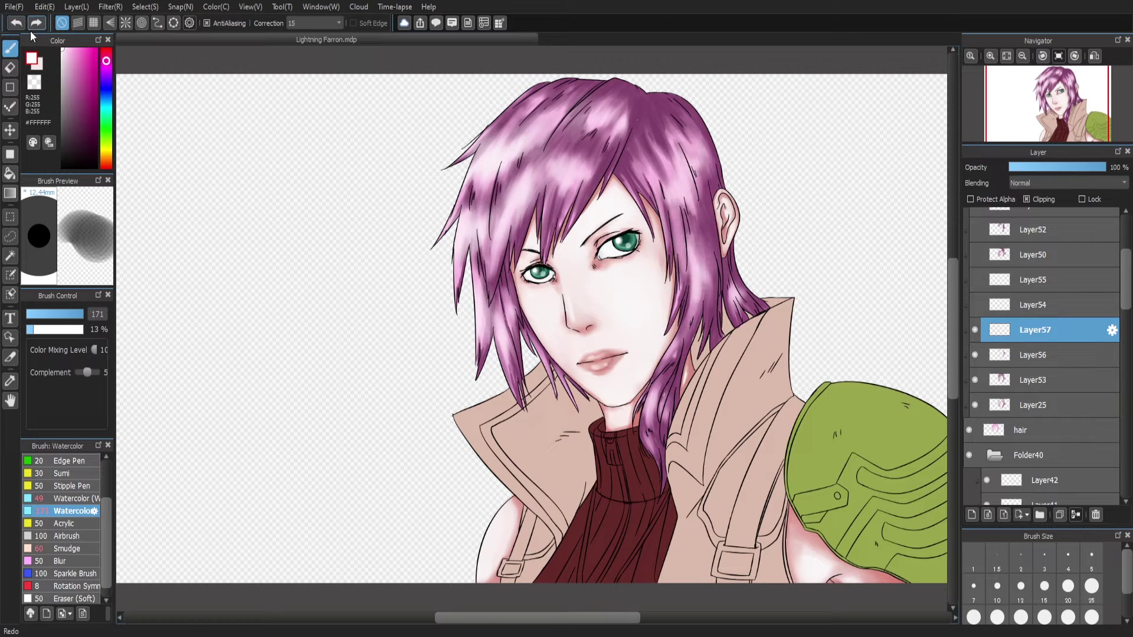
key(ctrl+z)
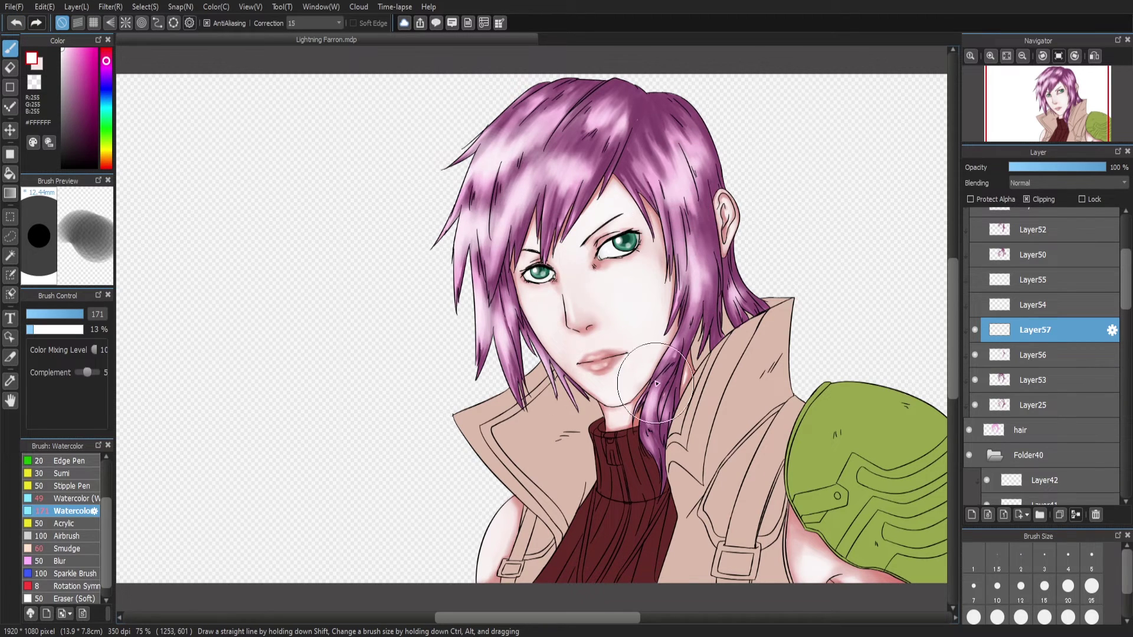
Hide Layer57, add a clipped layer directly above Layer56, and select Watercolor (Wet) at size 49 with pale pink #F4CDE6
drag(1091, 166, 1009, 167)
click(975, 329)
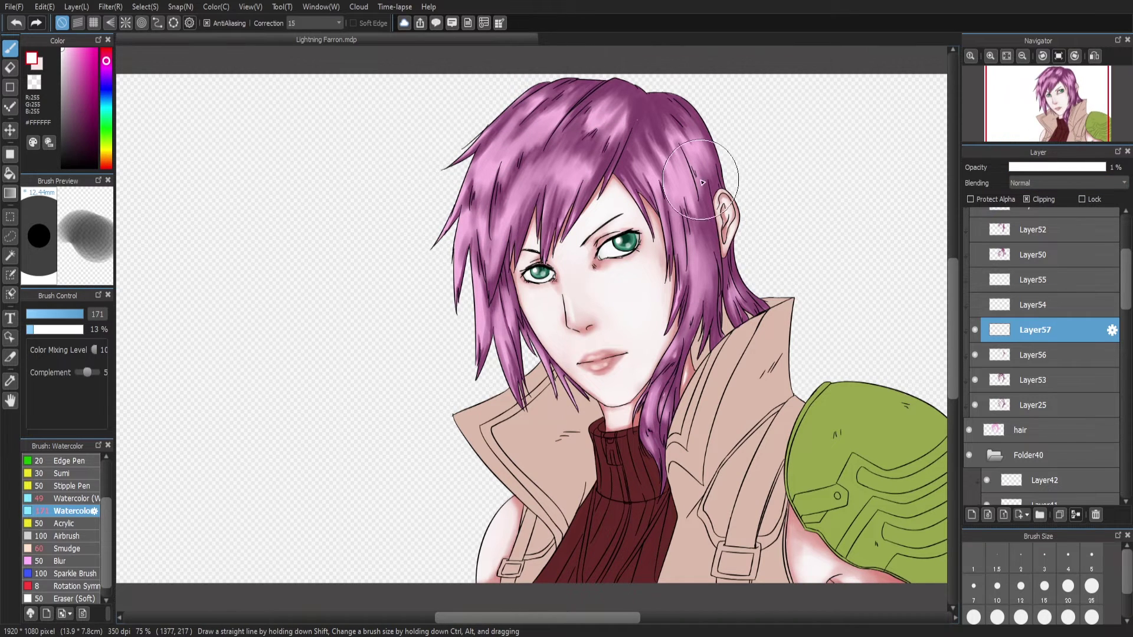
alt+click(717, 168)
key(ctrl+shift+n)
key(2)
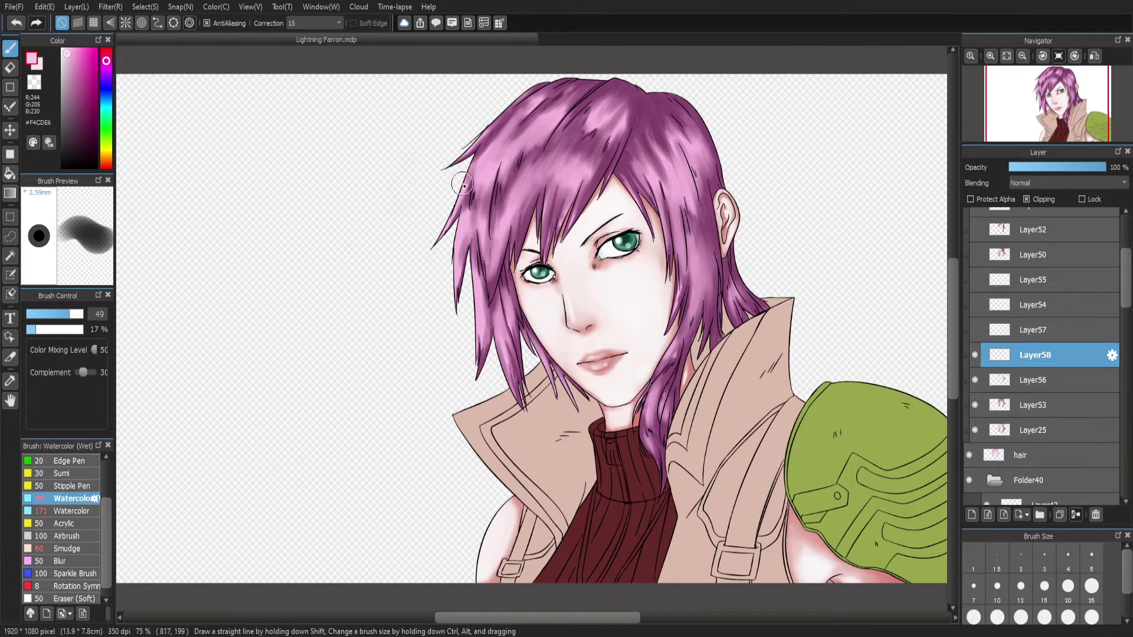
Paint soft pale pink highlights over the crown, fringe and side strands on Layer58 at 17% brush opacity
drag(519, 134, 513, 104)
mouse_move(608, 121)
mouse_down()
mouse_move(575, 91)
mouse_move(584, 98)
mouse_up()
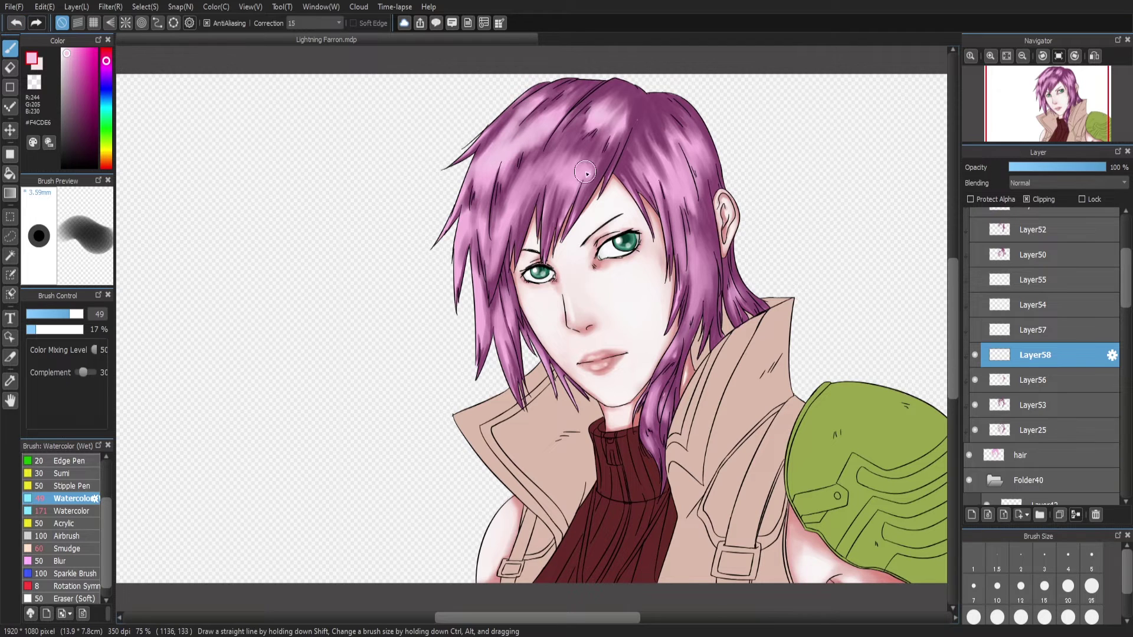
mouse_move(590, 159)
mouse_down()
mouse_move(546, 176)
mouse_move(479, 259)
mouse_up()
drag(491, 339, 516, 298)
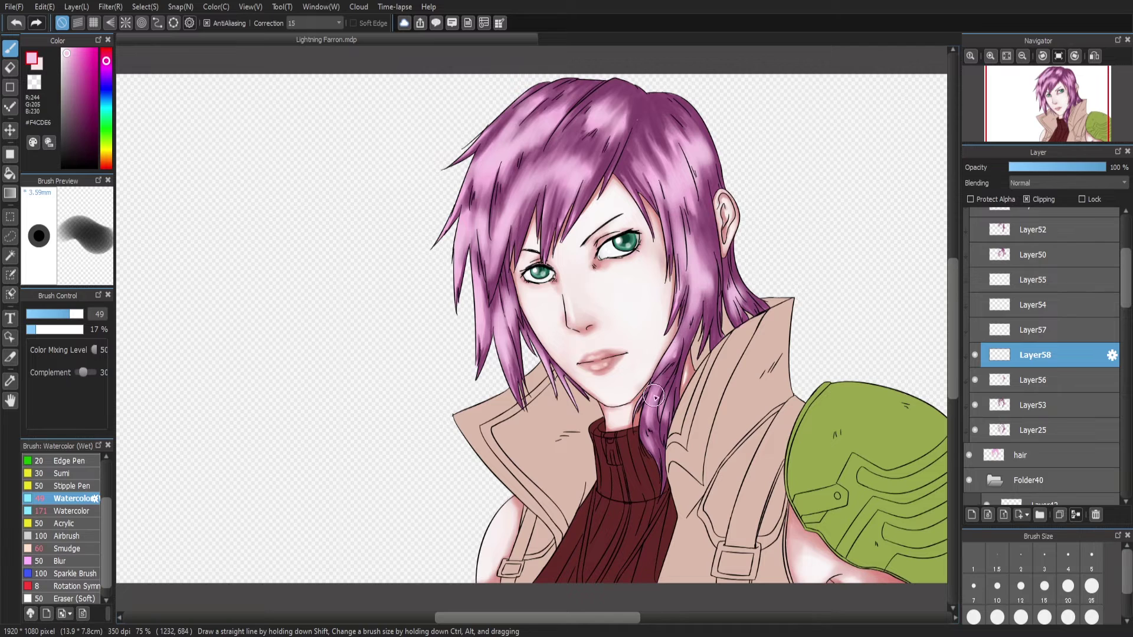
mouse_move(516, 145)
mouse_down()
mouse_move(483, 227)
mouse_move(466, 227)
mouse_up()
mouse_move(598, 103)
mouse_down()
mouse_move(554, 139)
mouse_move(561, 167)
mouse_move(513, 236)
mouse_up()
mouse_move(590, 180)
mouse_down()
mouse_move(511, 243)
mouse_move(481, 290)
mouse_up()
drag(616, 80, 477, 159)
drag(514, 103, 460, 159)
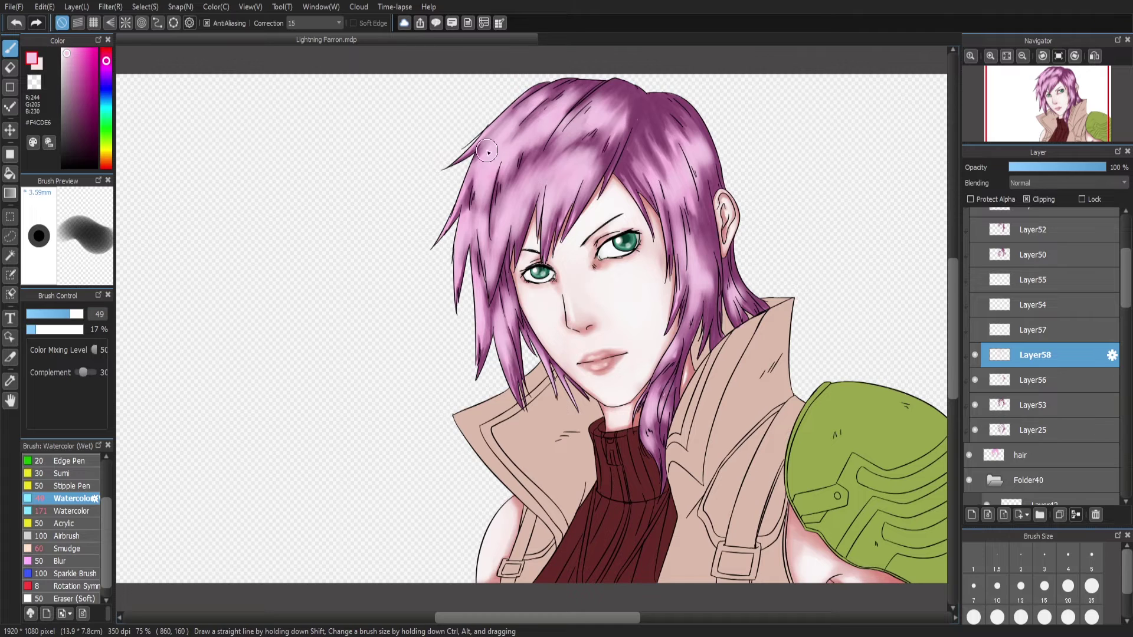
Try pink highlights on the crown above the ear using #F4CDE6 and #F1B3D8, and undo them
mouse_move(656, 100)
mouse_down()
mouse_move(619, 129)
mouse_move(662, 138)
mouse_up()
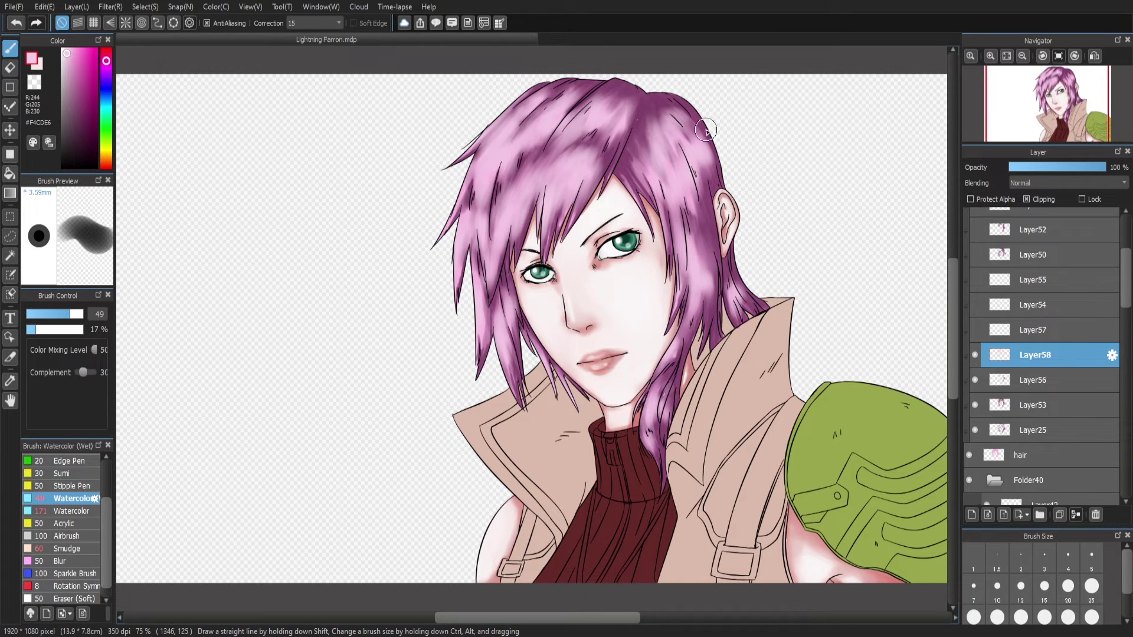
click(16, 22)
click(16, 22)
click(16, 23)
click(16, 23)
click(16, 23)
click(16, 23)
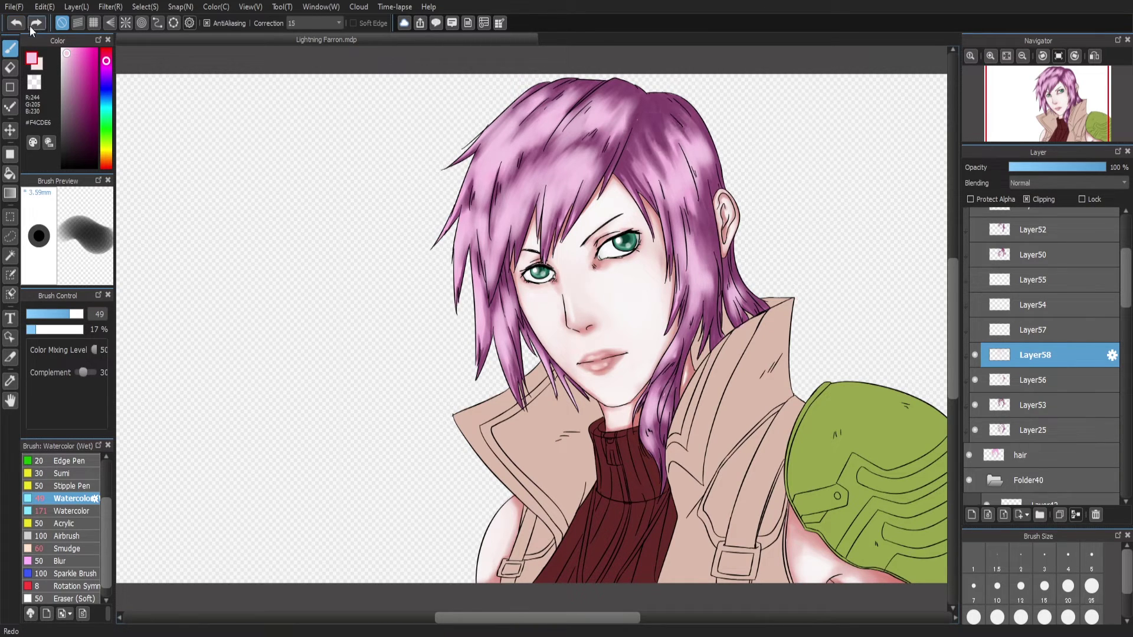
mouse_move(653, 160)
mouse_down()
mouse_move(684, 143)
mouse_move(657, 151)
mouse_up()
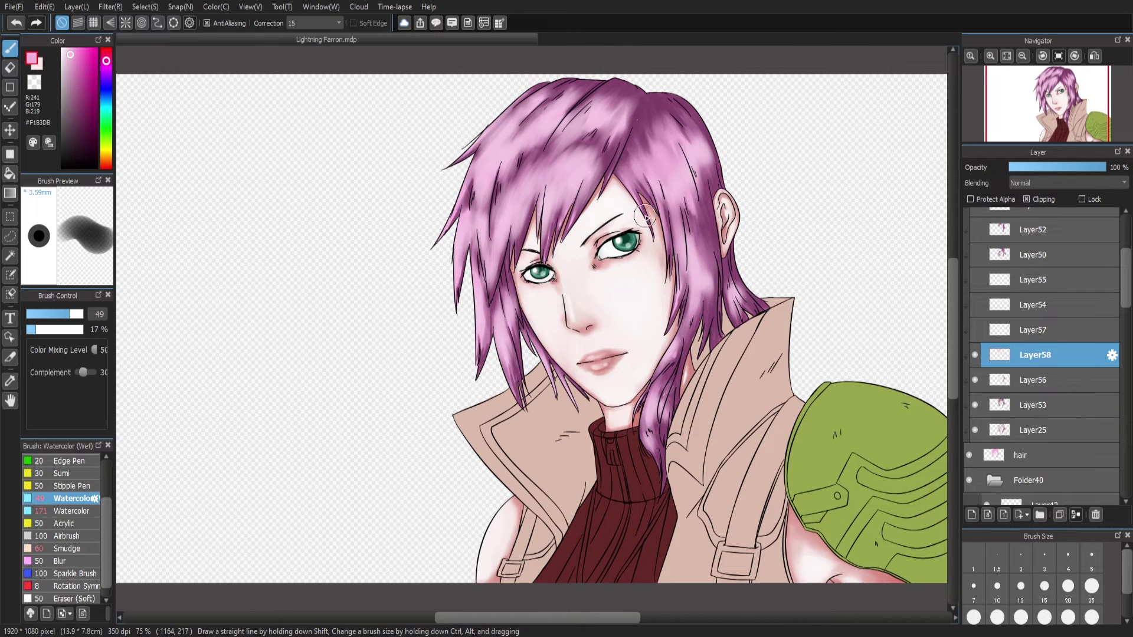
click(20, 22)
click(19, 22)
click(19, 22)
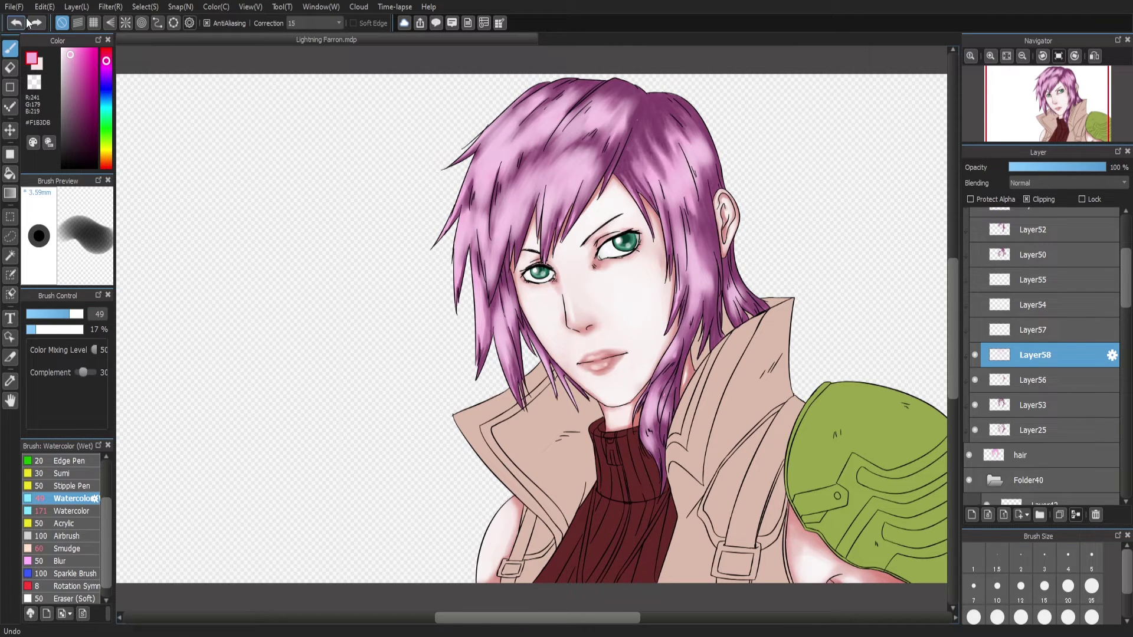
Add two clipped layers and paint mid-pink #CA8CB4 and pale pink #F5CEE7 over the hair between the parting and the ear
alt+click(635, 206)
key(ctrl+shift+n)
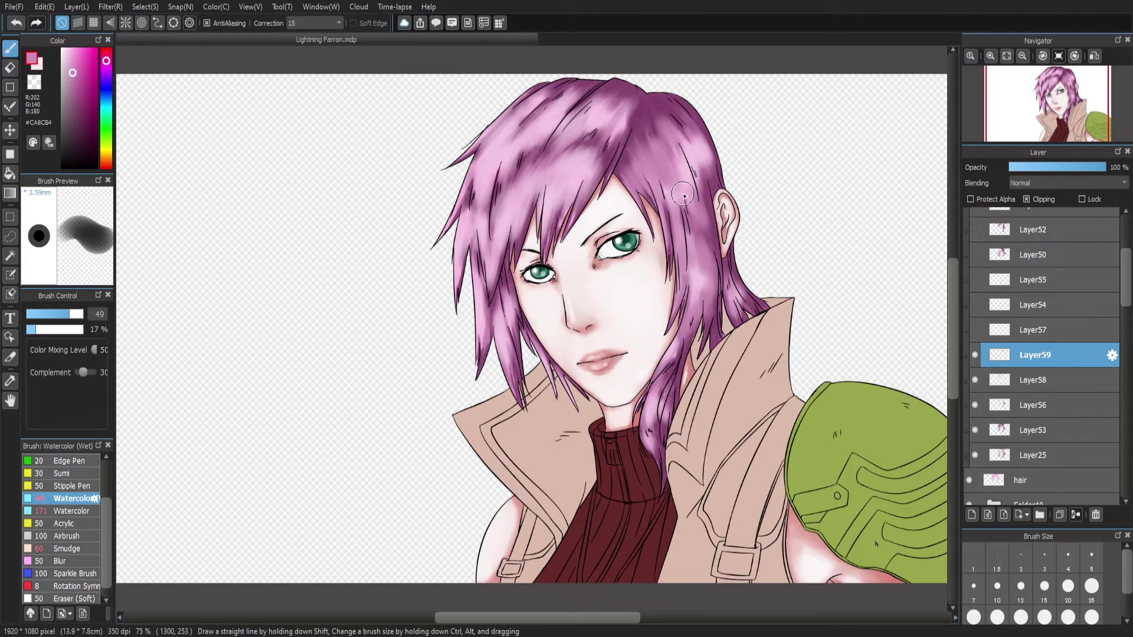
alt+click(686, 163)
key(ctrl+shift+n)
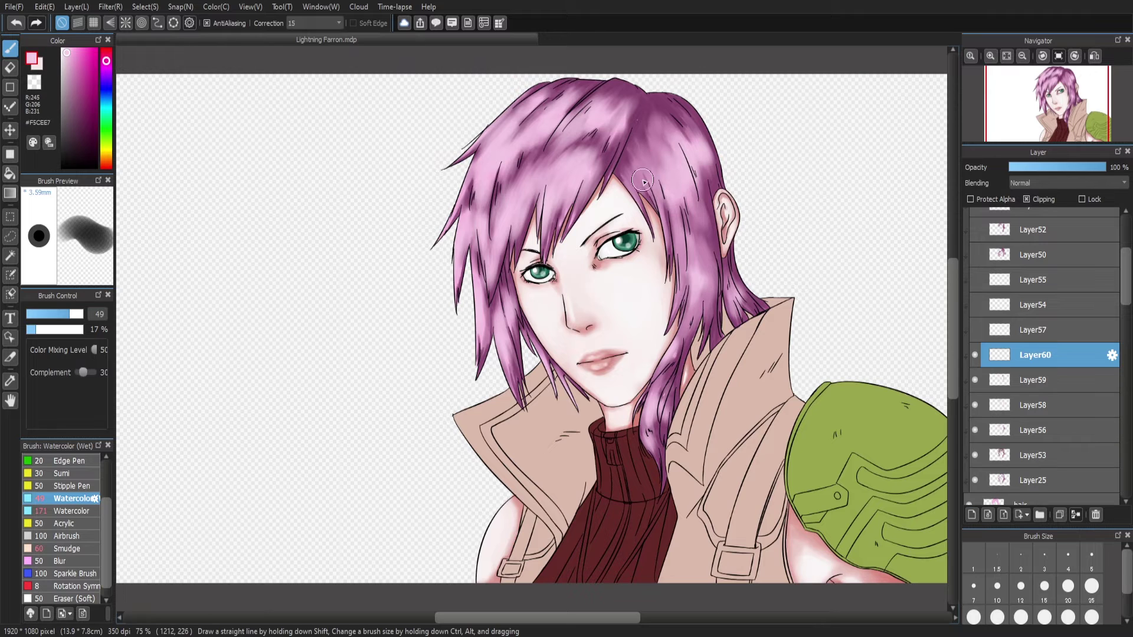
Delete the hidden clipped layers from Layer46 down to Layer57
click(991, 55)
click(1006, 55)
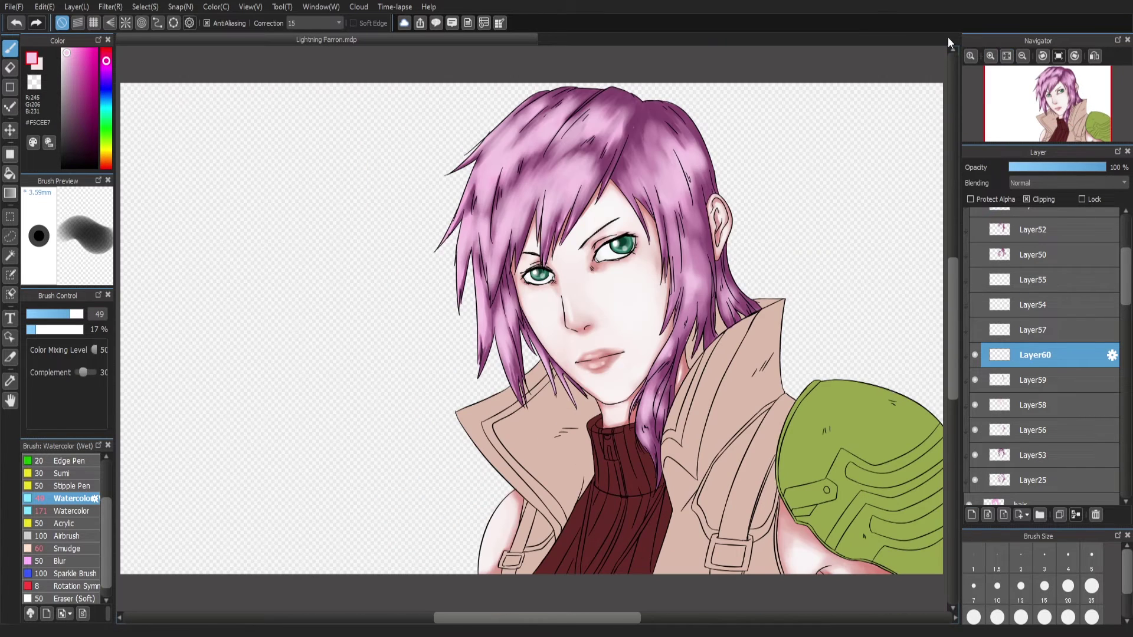
scroll(1031, 432, up, 3)
drag(1032, 433, 1042, 250)
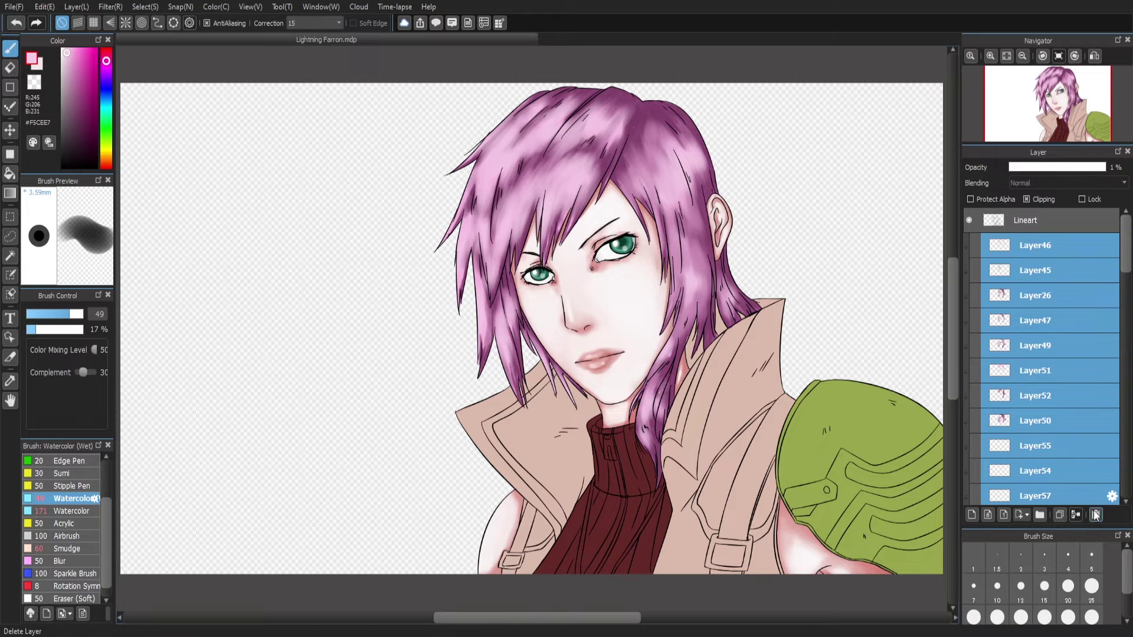
Try recoloring the eyebrows and upper eyelid lines with #84426D on a layer clipped to Lineart, and undo it
click(1036, 249)
scroll(1103, 330, down, 6)
scroll(1113, 345, up, 2)
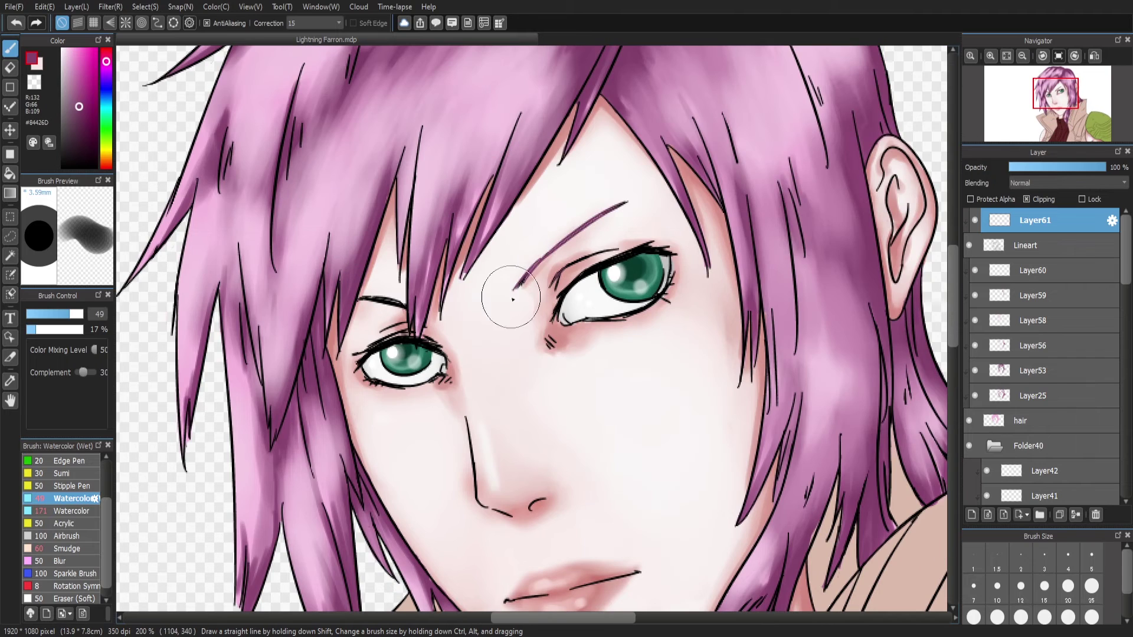
drag(558, 277, 672, 251)
drag(363, 349, 443, 342)
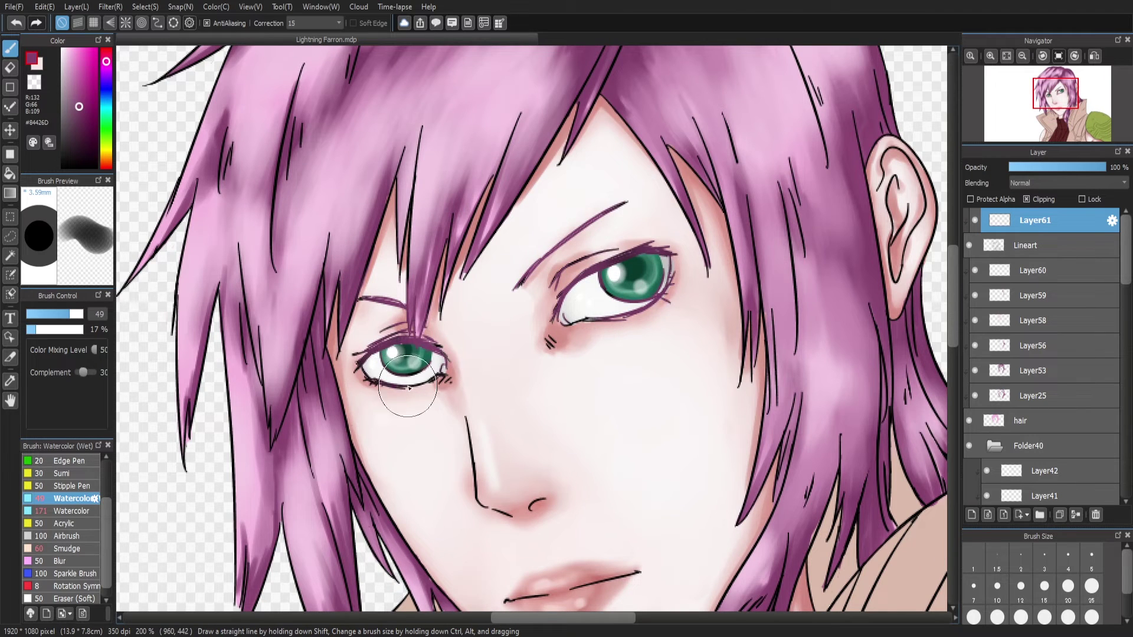
click(16, 23)
click(15, 23)
click(15, 22)
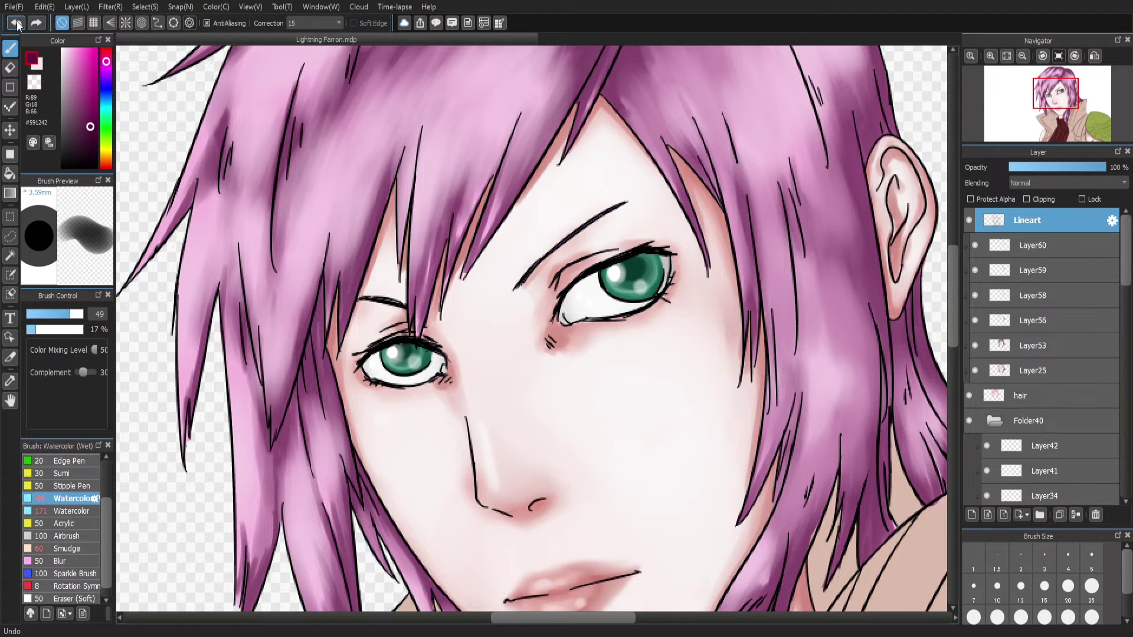
Recolor the eyebrows and eye outlines dark plum #591242 on a new layer clipped to Lineart, using brush size 22
drag(373, 302, 406, 305)
drag(514, 287, 625, 198)
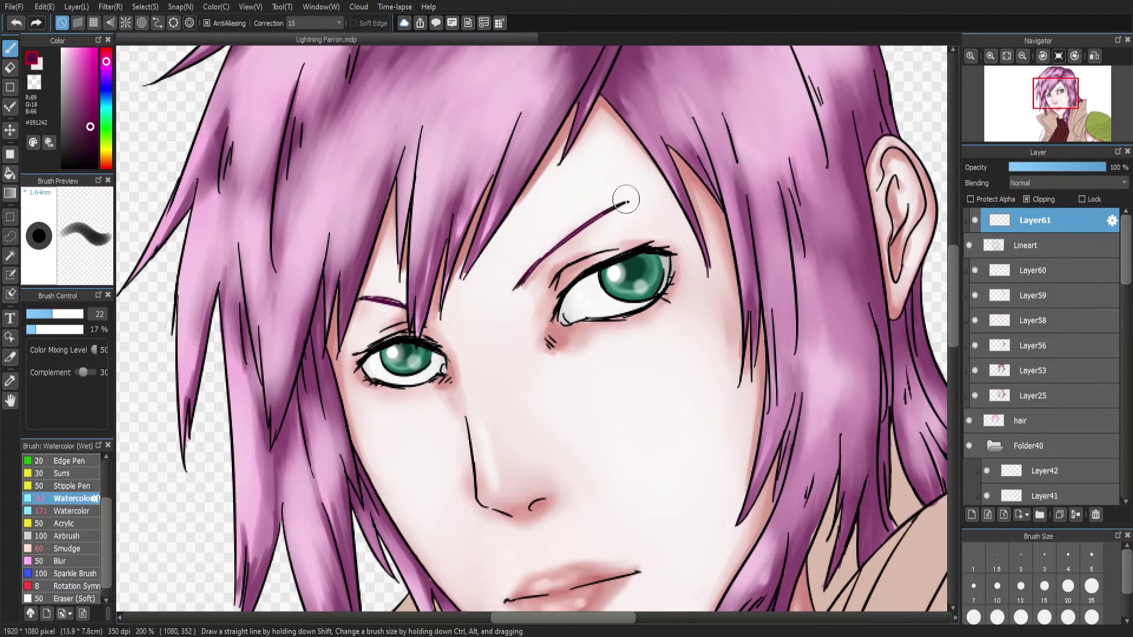
mouse_move(442, 344)
mouse_down()
mouse_move(386, 340)
mouse_move(420, 384)
mouse_up()
drag(595, 264, 556, 318)
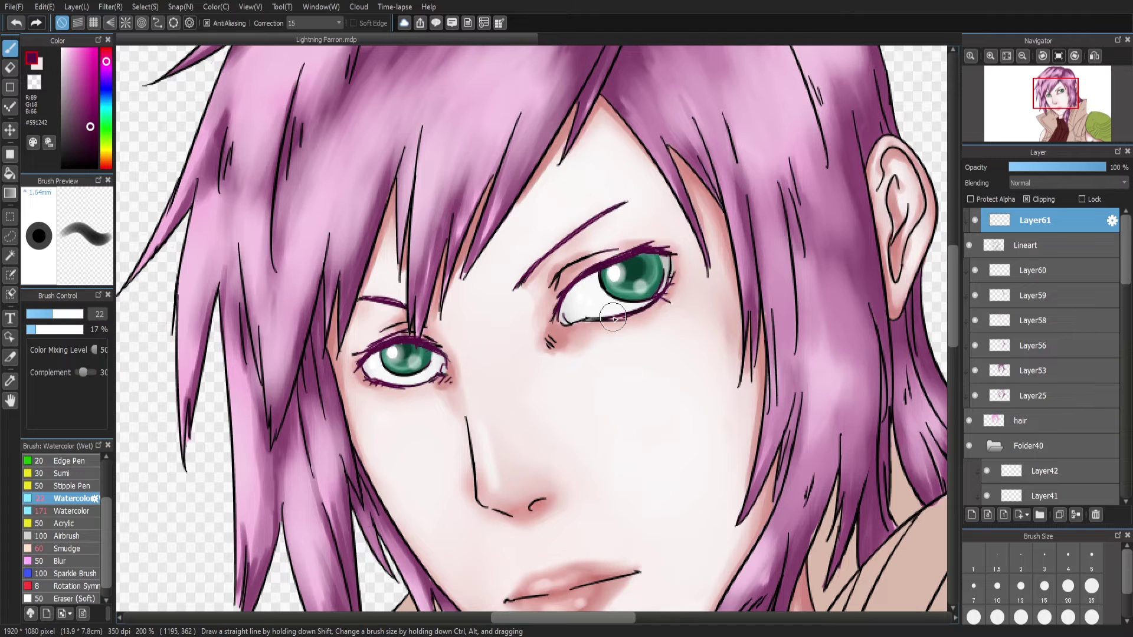
Compare the whole portrait with the reference image by showing its layer, and hide it again
scroll(1091, 477, down, 10)
mouse_move(1056, 97)
mouse_down()
mouse_move(1032, 122)
mouse_move(1053, 103)
mouse_up()
click(1005, 55)
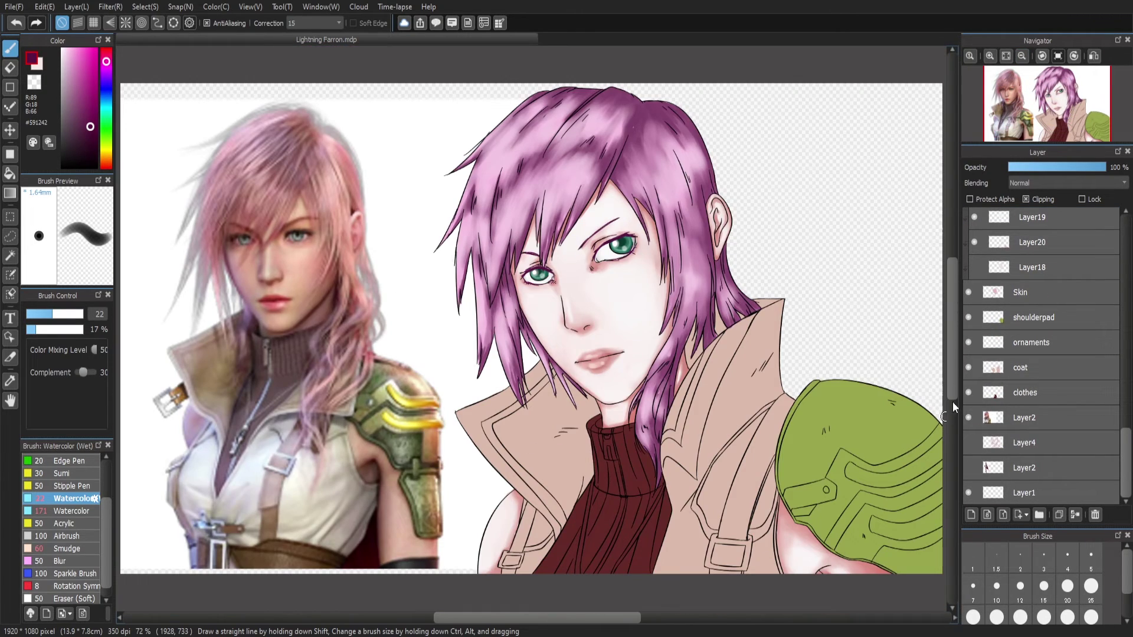
click(968, 417)
Touch up the flat hair color on the hair layer with the size 5 Pen in #B87CA2 and the eraser
click(990, 55)
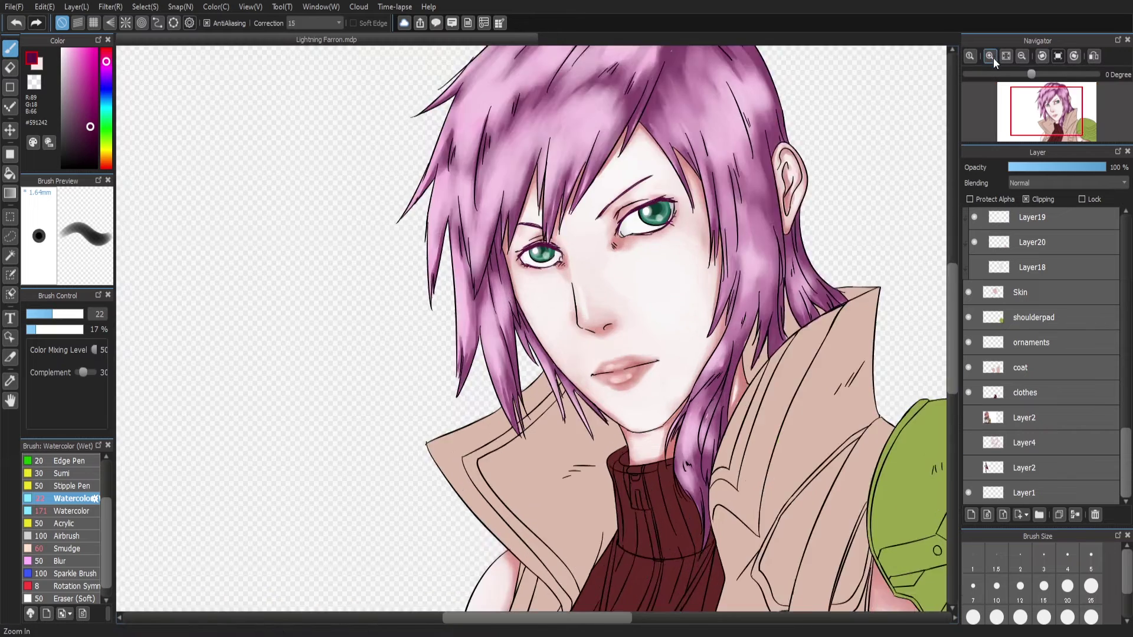
click(990, 56)
alt+click(636, 285)
key(p)
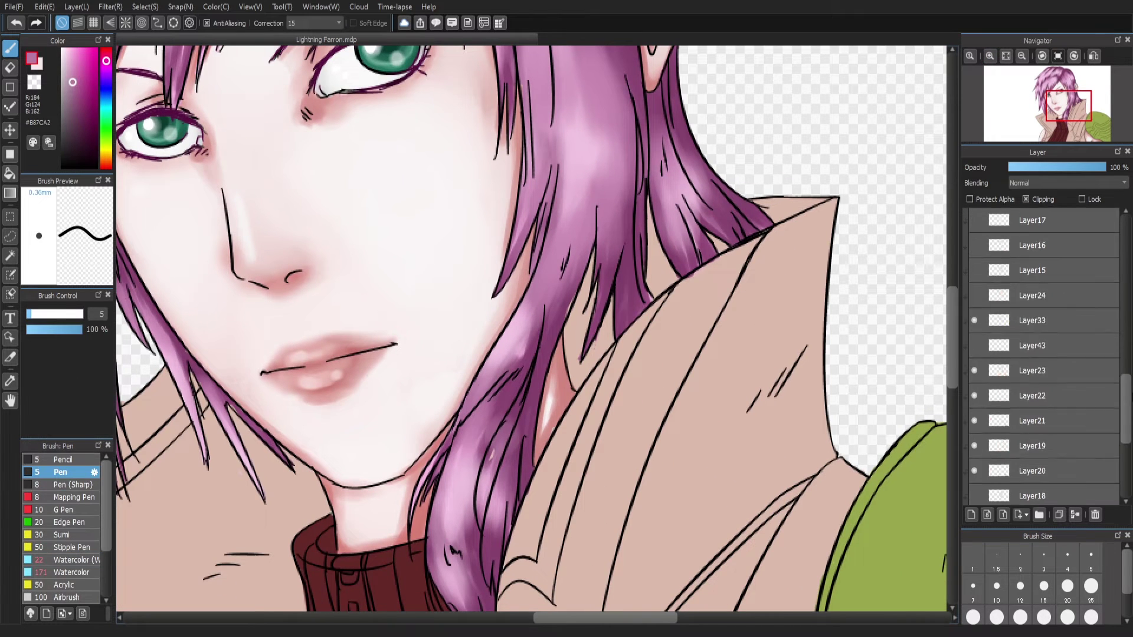
ctrl+click(636, 284)
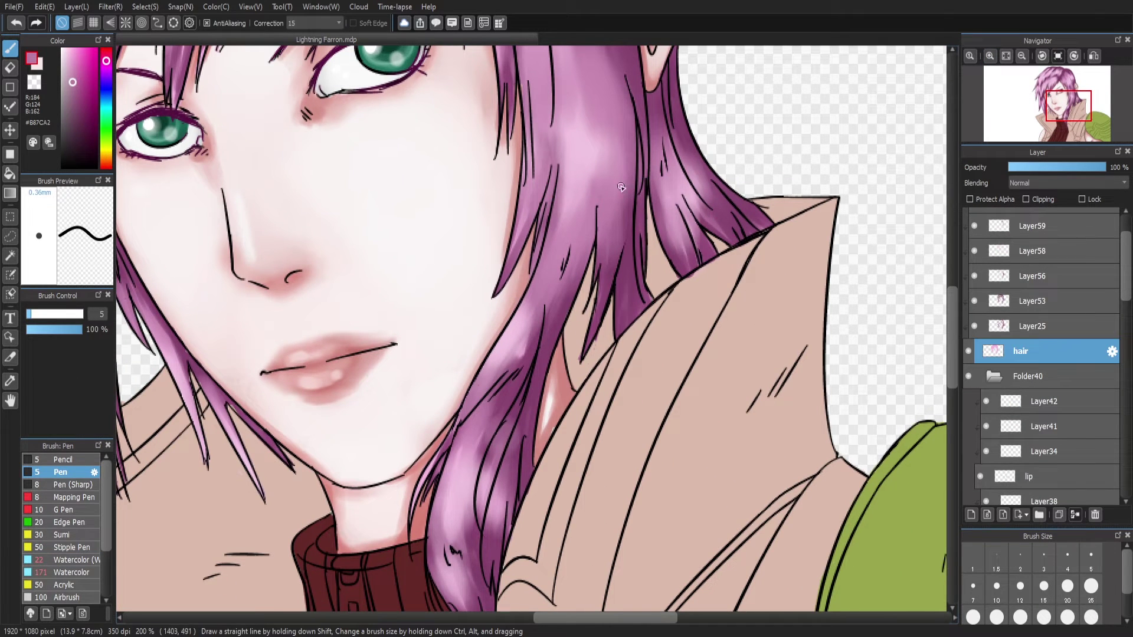
key(e)
scroll(944, 409, down, 6)
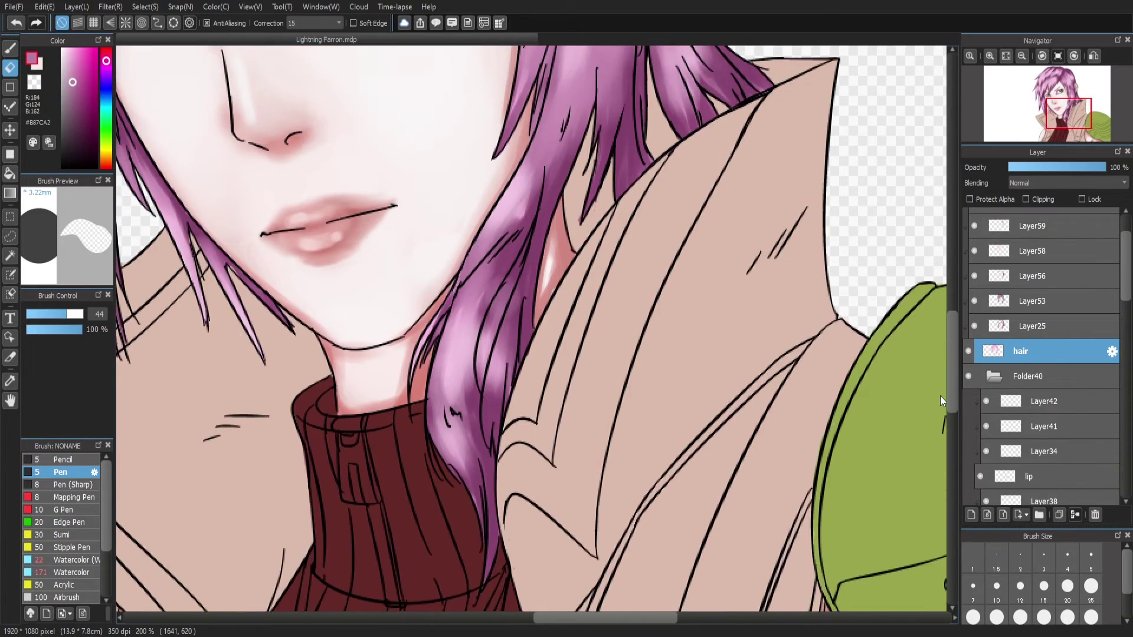
scroll(944, 409, up, 20)
key(p)
key(ctrl+z)
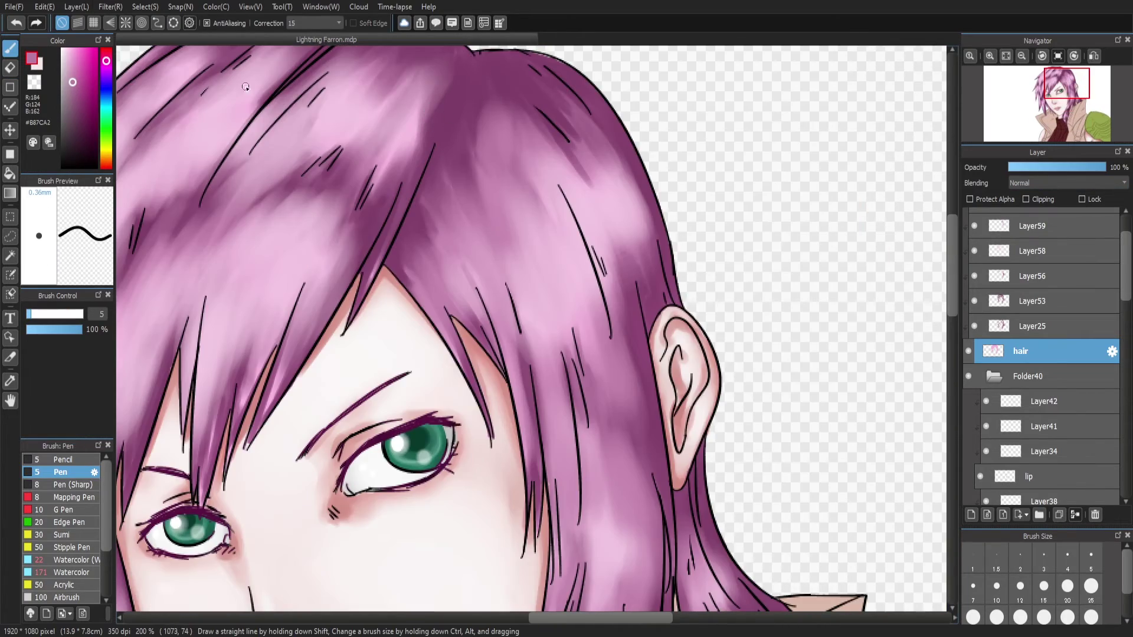
Touch up the flat skin color on the Skin layer using #F9EEED and the eraser
scroll(945, 149, down, 15)
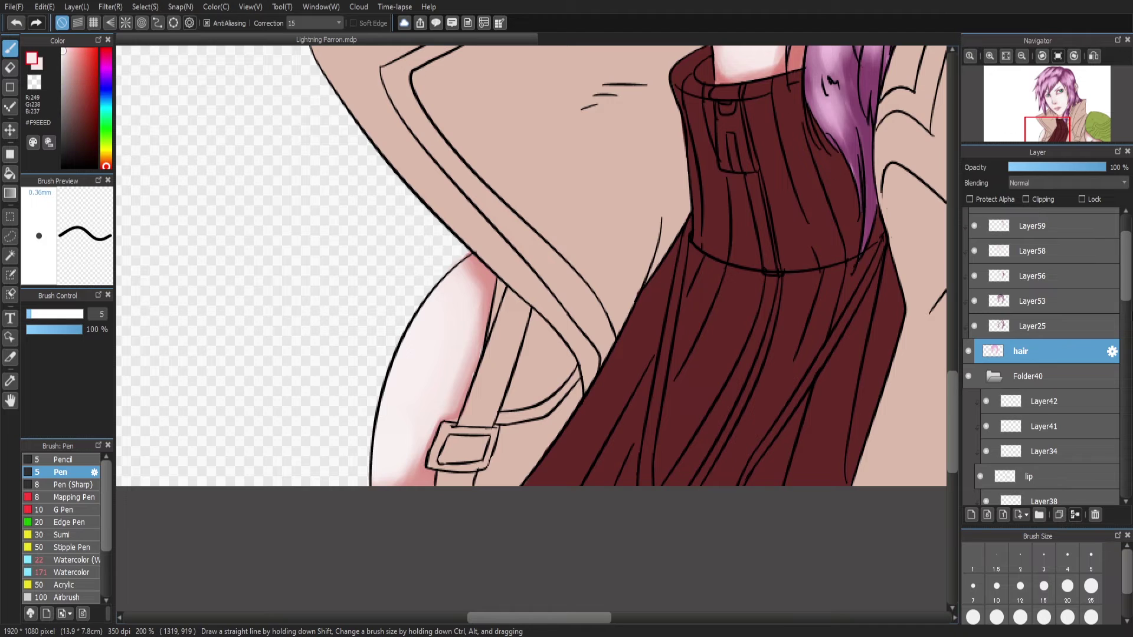
alt+click(438, 292)
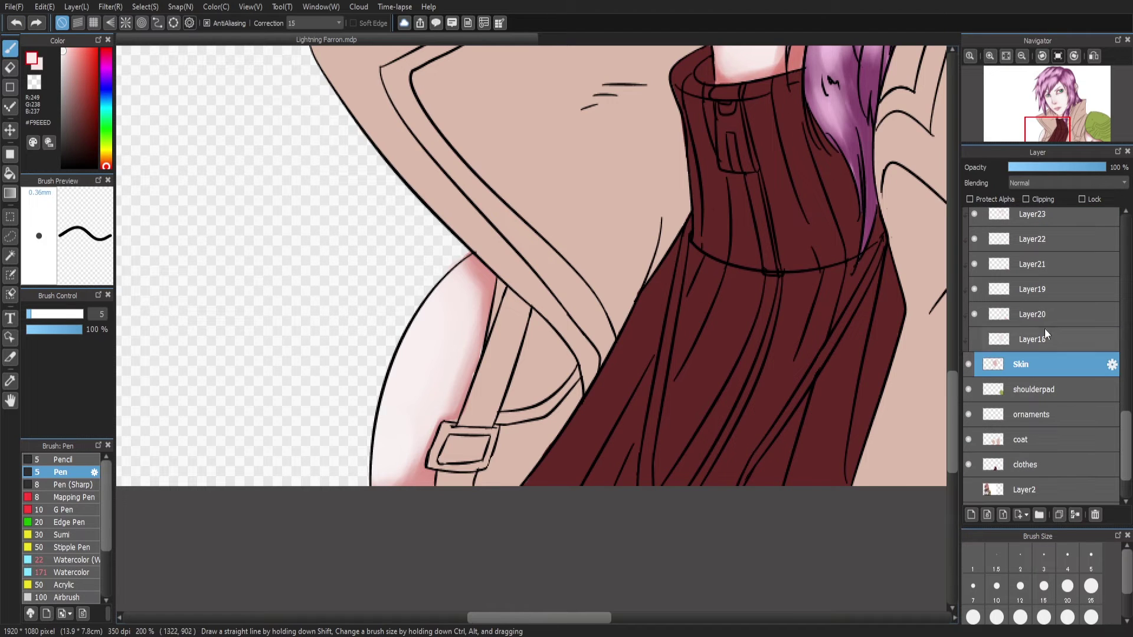
key(e)
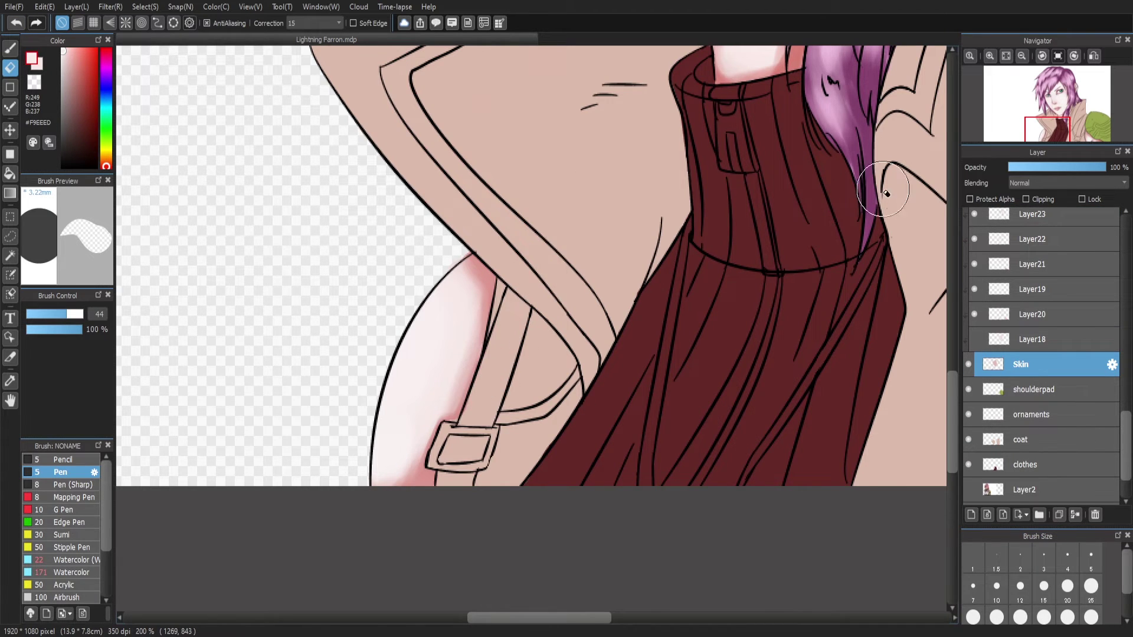
Add a layer clipped to the coat layer and ready the Watercolor brush with pale beige #F4DED5
scroll(883, 190, up, 3)
click(985, 440)
click(68, 61)
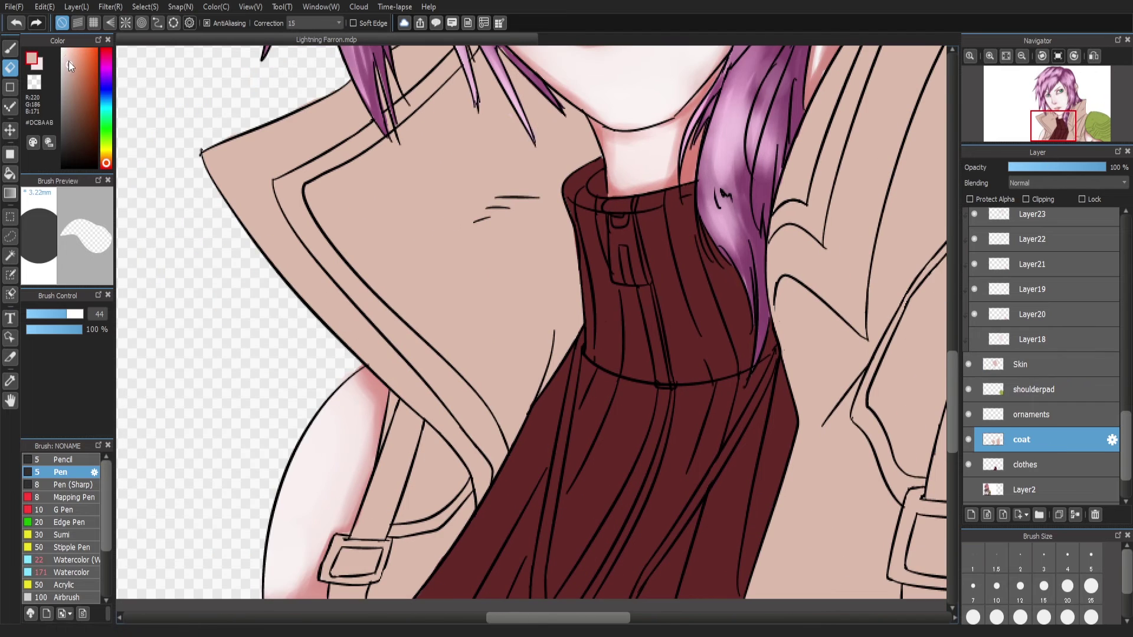
click(65, 54)
key(b)
click(70, 572)
key(ctrl+shift+n)
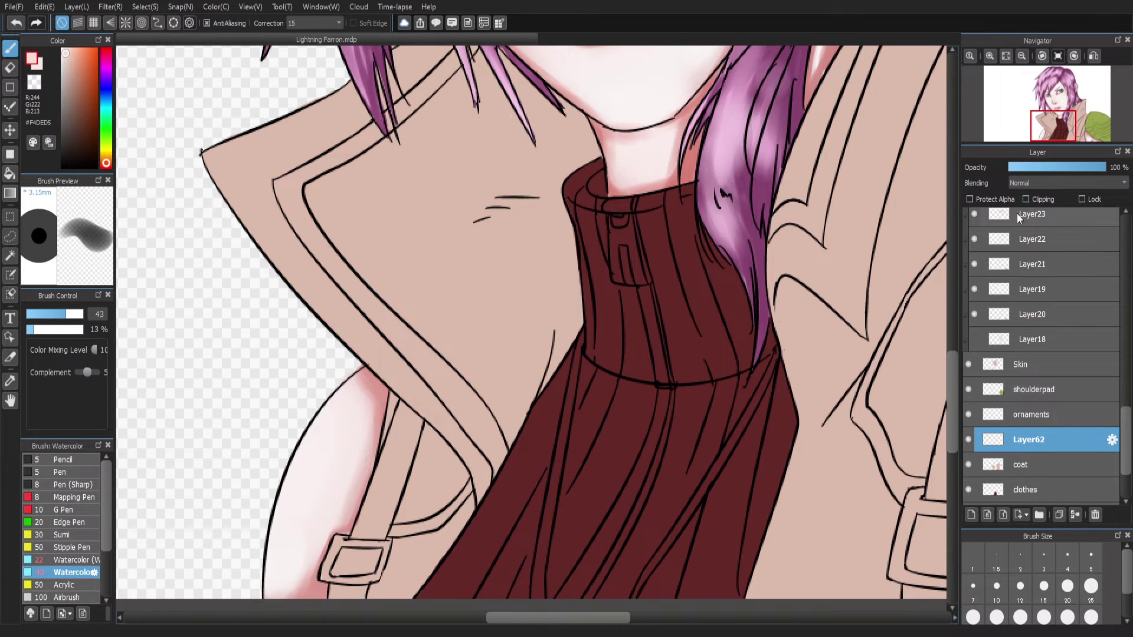
click(1026, 199)
Try pale highlight strokes on the coat and its collar on Layer62, and undo them
scroll(531, 295, down, 2)
mouse_move(360, 343)
mouse_down()
mouse_move(428, 347)
mouse_move(398, 426)
mouse_move(427, 318)
mouse_move(449, 349)
mouse_move(421, 361)
mouse_move(443, 329)
mouse_move(380, 289)
mouse_move(402, 425)
mouse_move(383, 474)
mouse_move(399, 419)
mouse_move(458, 393)
mouse_move(384, 478)
mouse_move(447, 405)
mouse_up()
key(ctrl+z)
scroll(446, 404, up, 5)
scroll(1017, 437, down, 2)
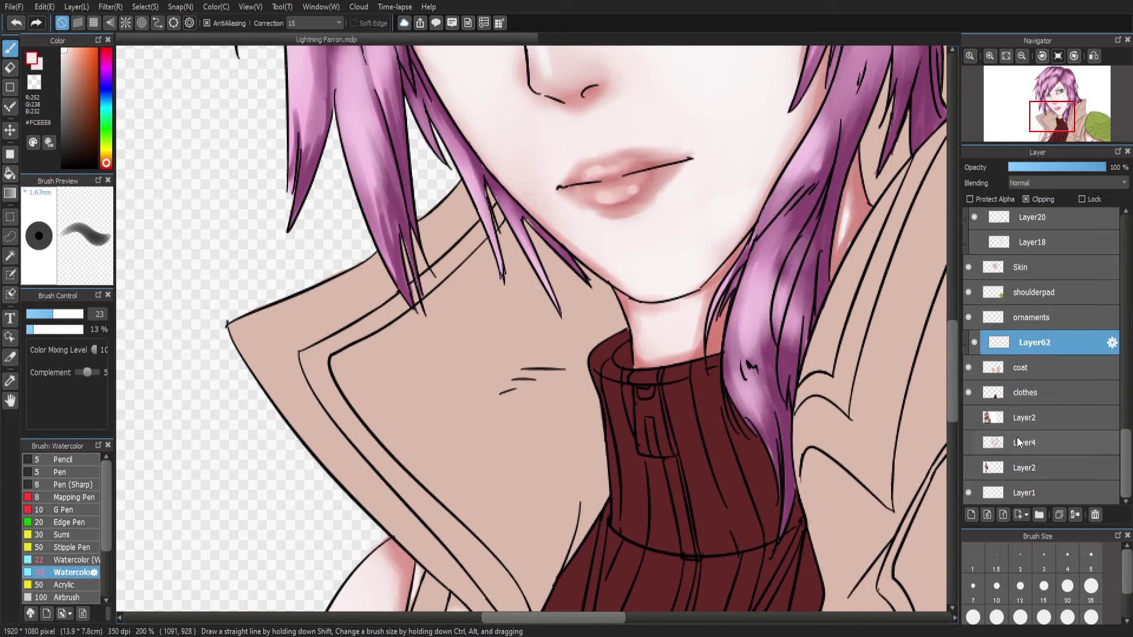
mouse_move(1056, 127)
mouse_down()
mouse_move(1014, 118)
mouse_move(1040, 130)
mouse_up()
mouse_move(567, 248)
mouse_down()
mouse_move(599, 258)
mouse_move(587, 337)
mouse_move(640, 236)
mouse_move(628, 142)
mouse_up()
scroll(592, 266, down, 1)
scroll(596, 266, down, 1)
mouse_move(655, 177)
mouse_down()
mouse_move(649, 101)
mouse_move(613, 231)
mouse_up()
key(ctrl+z)
key(ctrl+z)
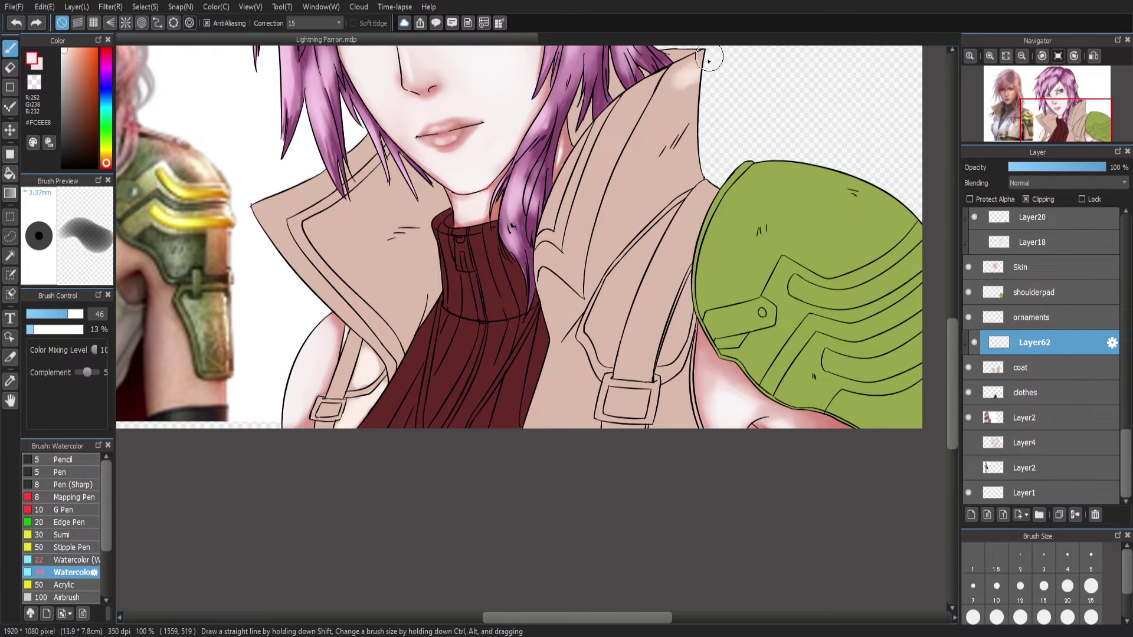
Paint pale #FCEEE8 over the coat's chest and the collar beside the shoulder pad with brush size 46 at 13% opacity
mouse_move(697, 56)
mouse_down()
mouse_move(652, 140)
mouse_move(549, 437)
mouse_move(582, 435)
mouse_up()
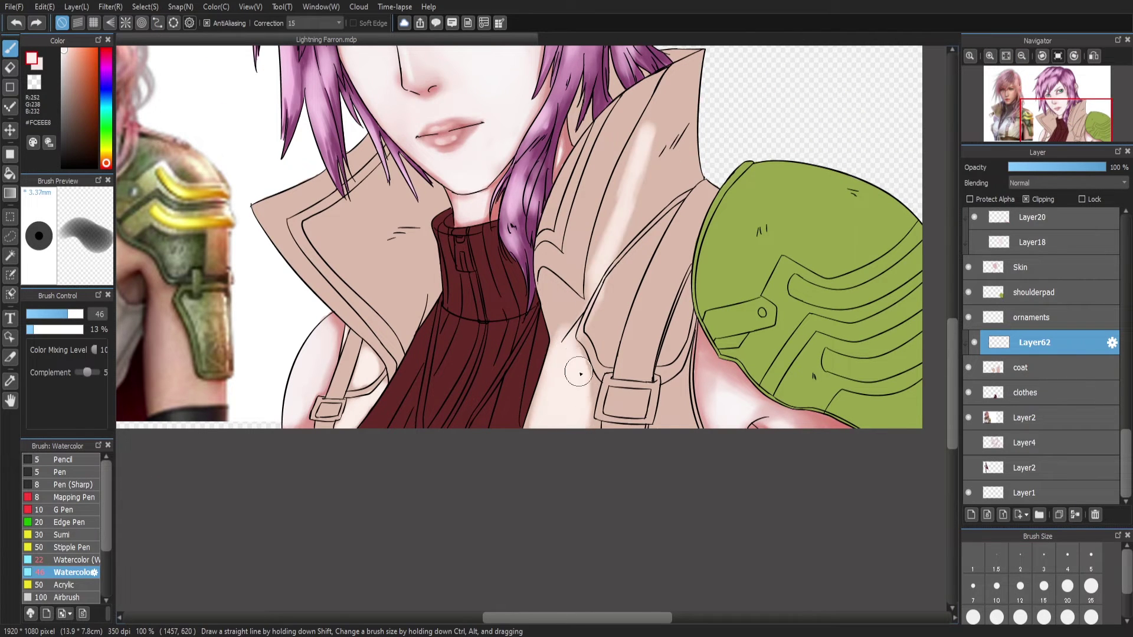
drag(679, 383, 673, 443)
mouse_move(614, 289)
mouse_down()
mouse_move(596, 348)
mouse_move(655, 236)
mouse_up()
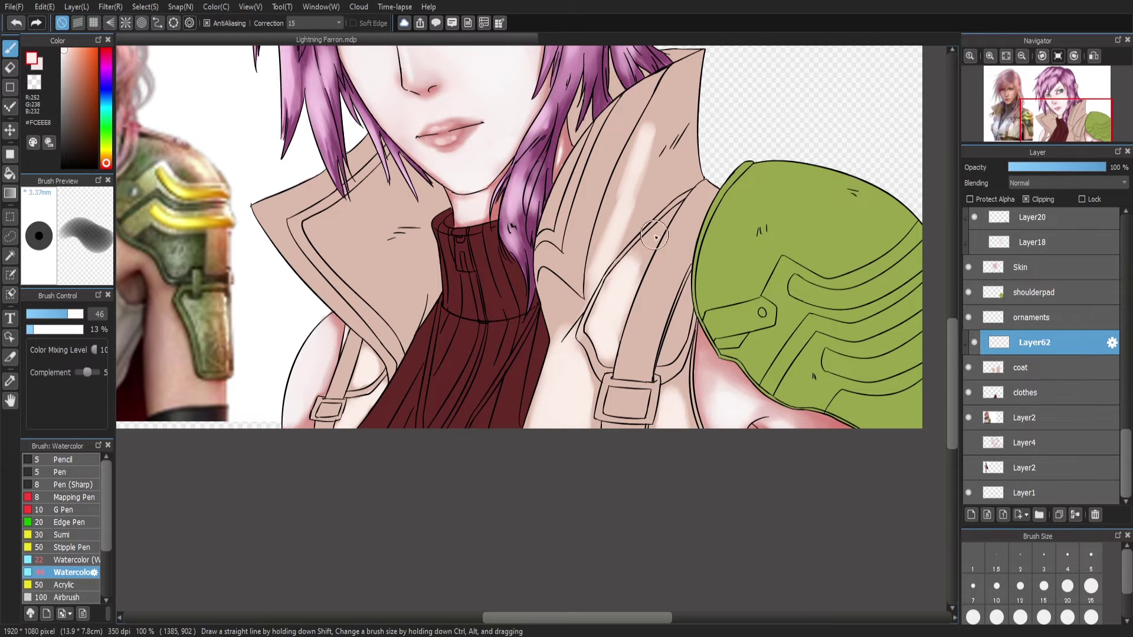
mouse_move(1065, 121)
mouse_down()
mouse_move(1044, 108)
mouse_move(1056, 110)
mouse_up()
key(e)
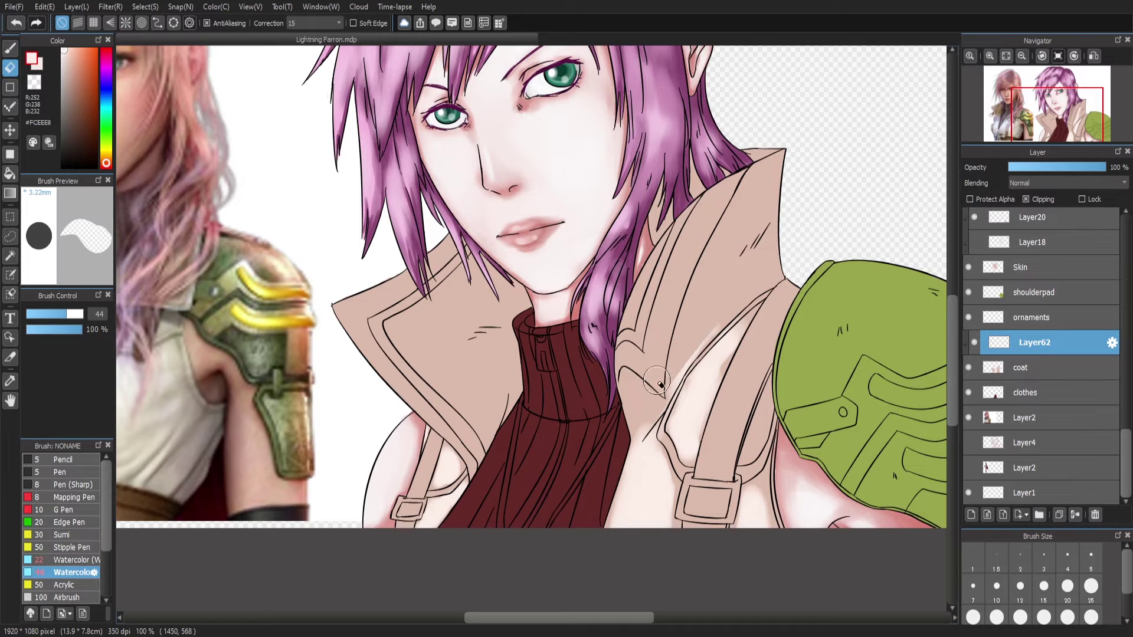
click(11, 49)
mouse_move(708, 230)
mouse_down()
mouse_move(660, 390)
mouse_move(693, 395)
mouse_move(758, 227)
mouse_move(731, 291)
mouse_up()
mouse_move(719, 207)
mouse_down()
mouse_move(893, 278)
mouse_move(819, 263)
mouse_up()
mouse_move(826, 239)
mouse_down()
mouse_move(749, 396)
mouse_move(720, 424)
mouse_up()
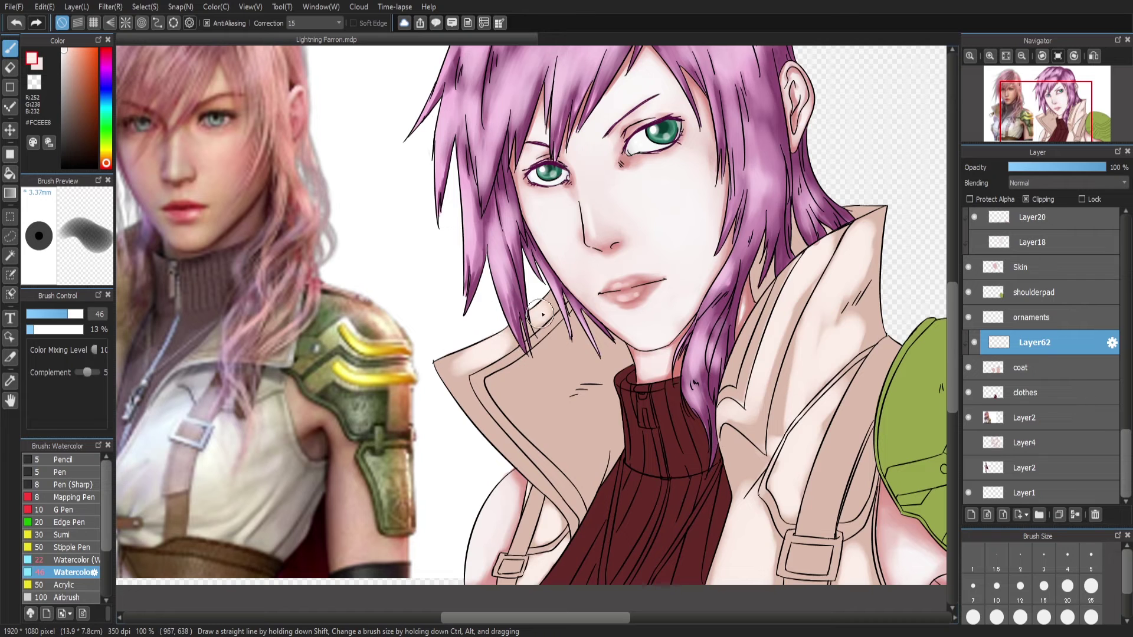
Extend the pale #FCEEE8 tone along the opposite collar's outer border and around the strap and buckle by the shoulder pad
mouse_move(455, 358)
mouse_down()
mouse_move(475, 416)
mouse_move(558, 510)
mouse_up()
drag(1045, 119, 1050, 124)
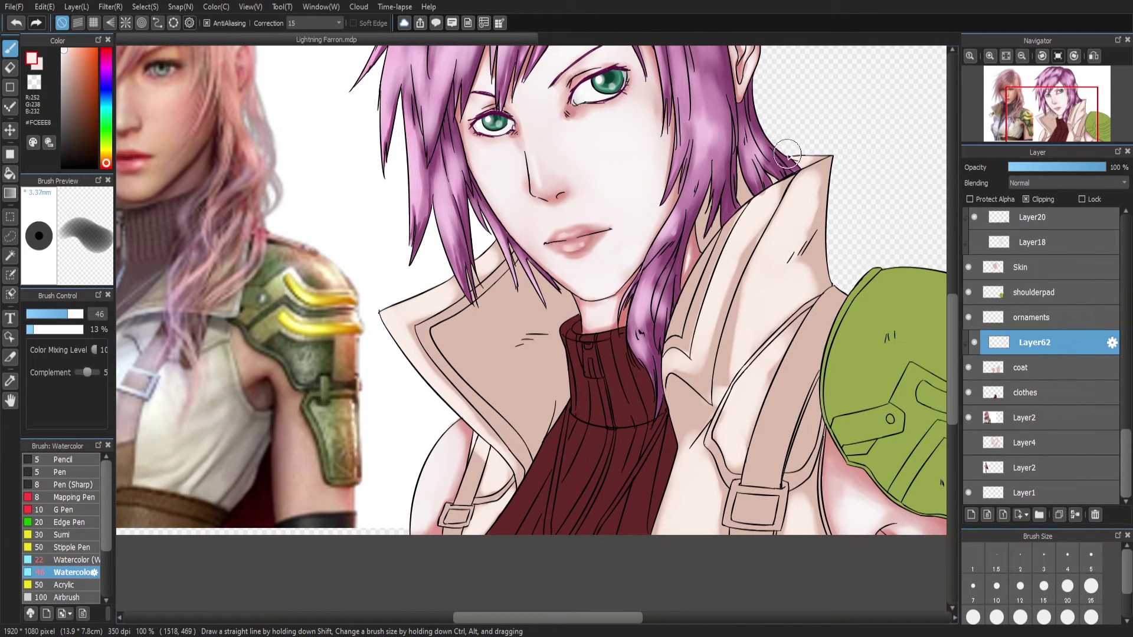
scroll(954, 255, down, 2)
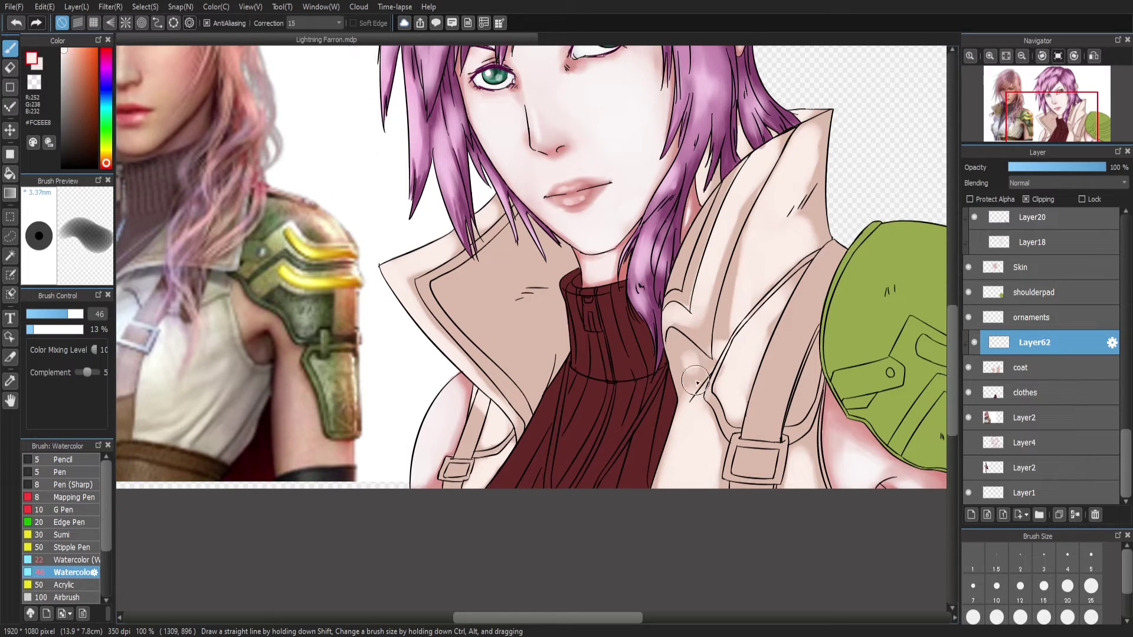
drag(758, 177, 708, 293)
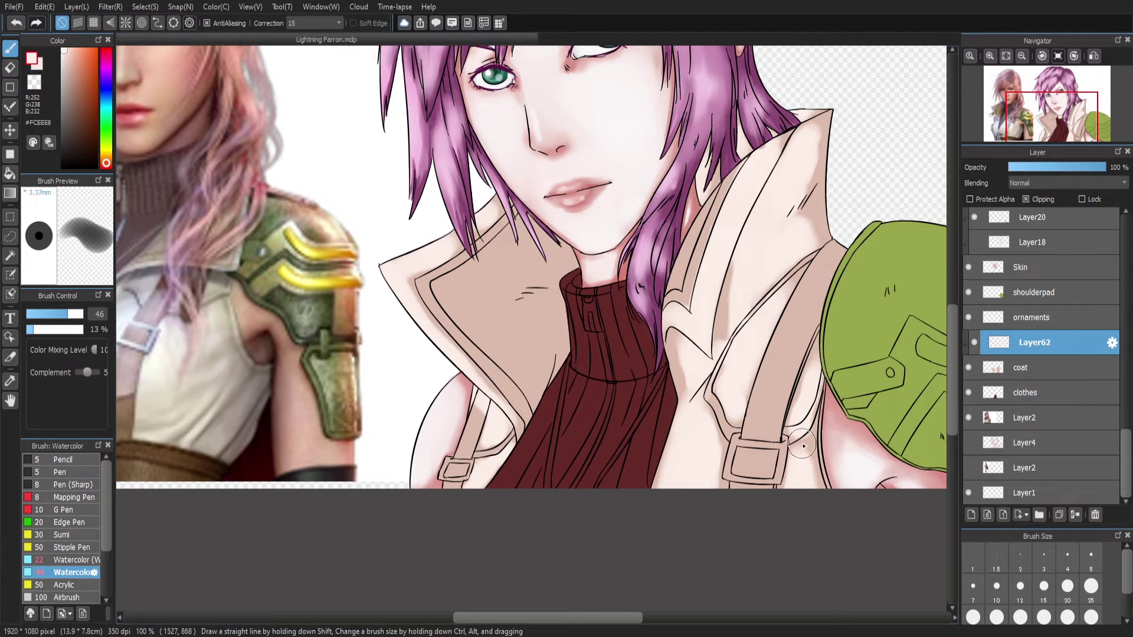
drag(803, 446, 807, 486)
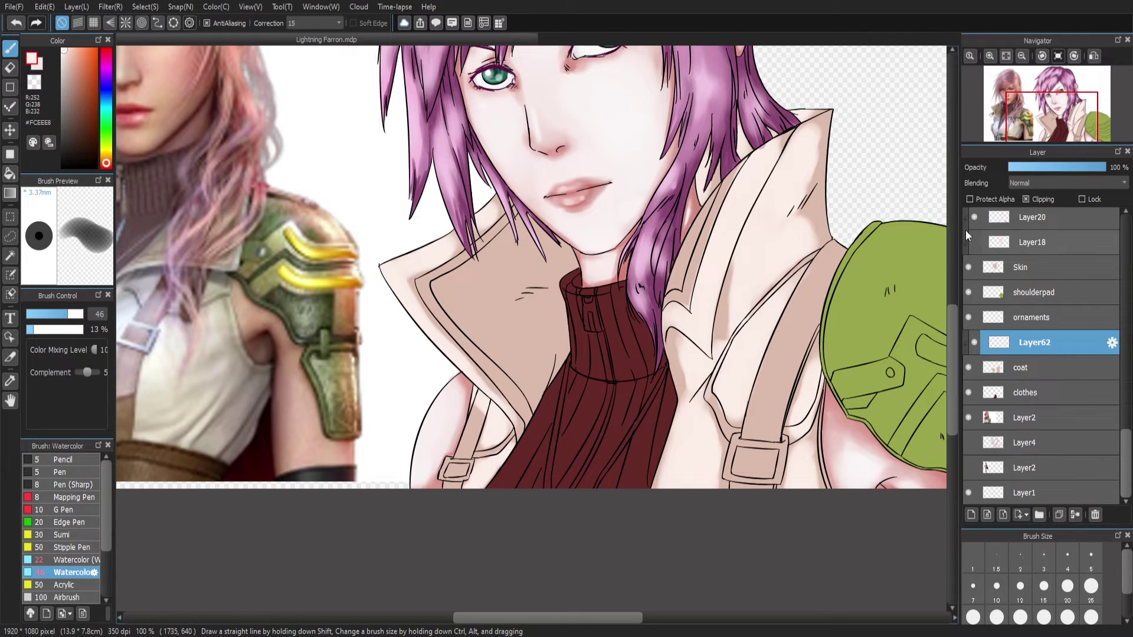
Add clipped Layer63 and paint white #FFFFFF highlights on the coat with Watercolor (Wet) at size 60 and 8% opacity
key(ctrl+shift+n)
scroll(950, 298, up, 3)
click(70, 559)
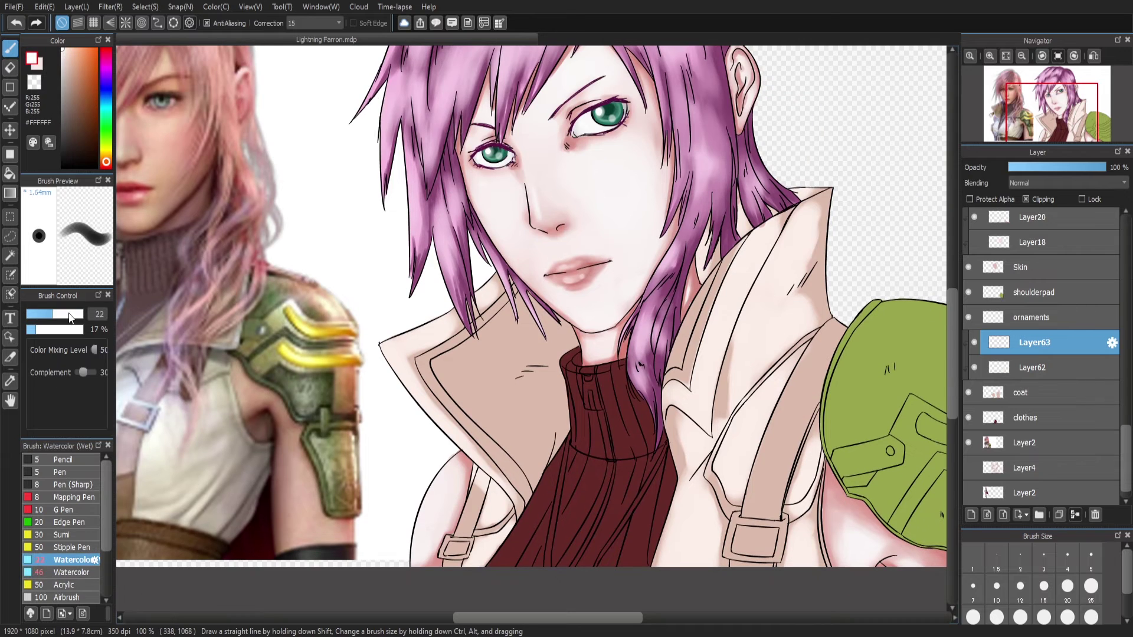
drag(70, 316, 77, 315)
drag(33, 329, 28, 330)
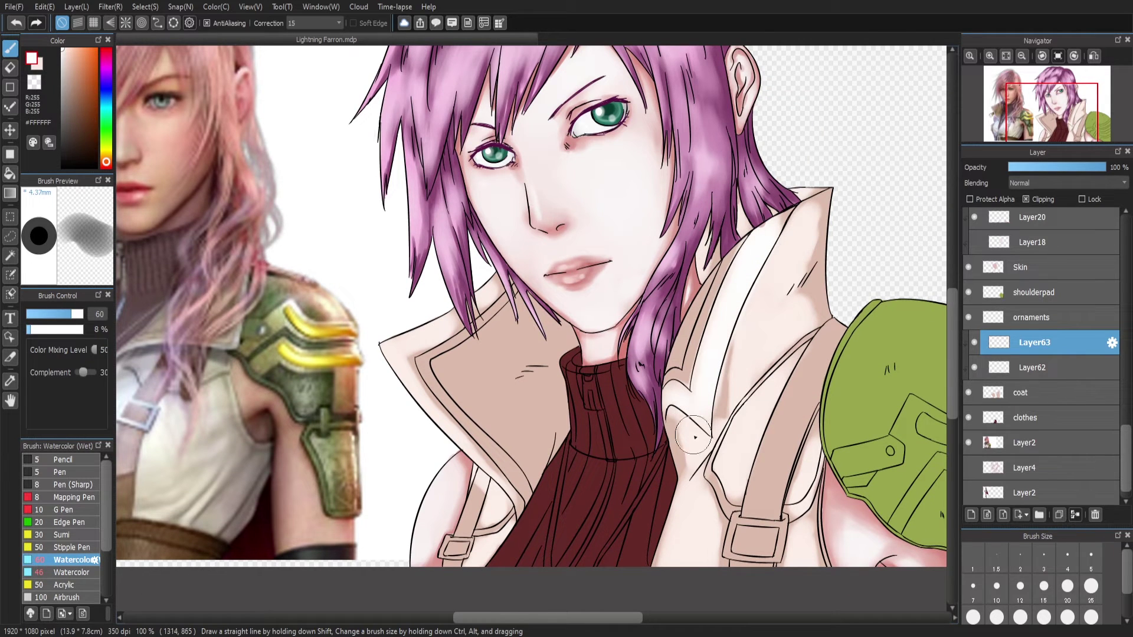
mouse_move(773, 304)
mouse_down()
mouse_move(783, 245)
mouse_move(763, 352)
mouse_move(737, 389)
mouse_up()
Clean up the highlights along the coat's collar folds and strap on Layer62 and Layer63, reducing the eraser to size 18
key(e)
key(alt+Down)
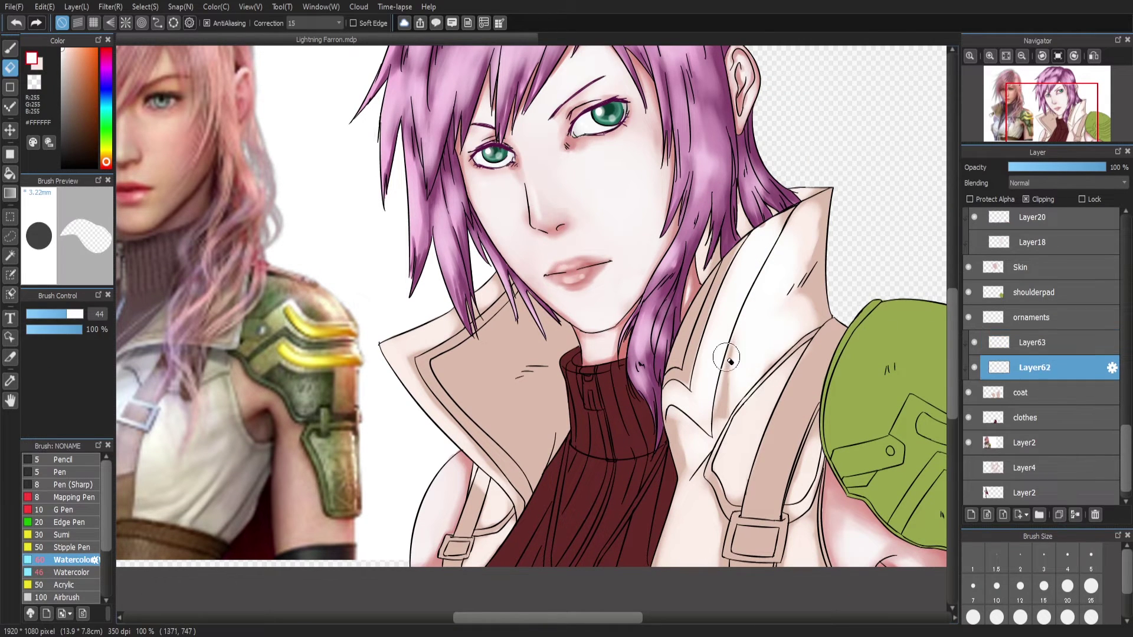
key(bracketleft)
key(bracketleft)
key(bracketleft)
key(alt+Up)
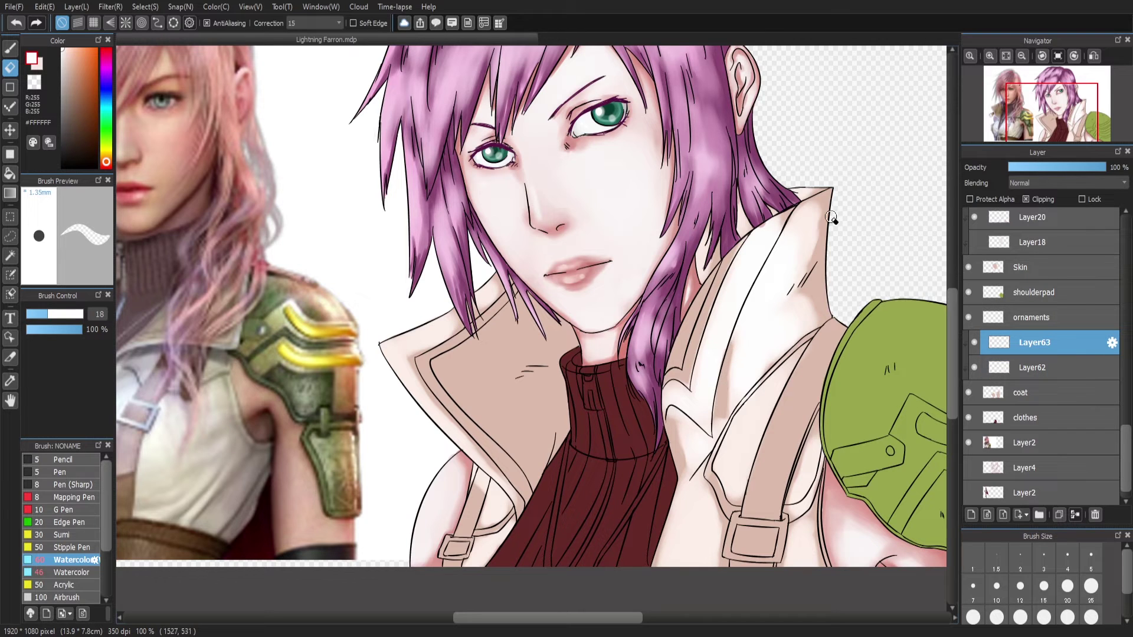
key(alt+Down)
key(alt+Up)
Brighten both collars and the vest beside the small buckle with white strokes on Layer63
key(b)
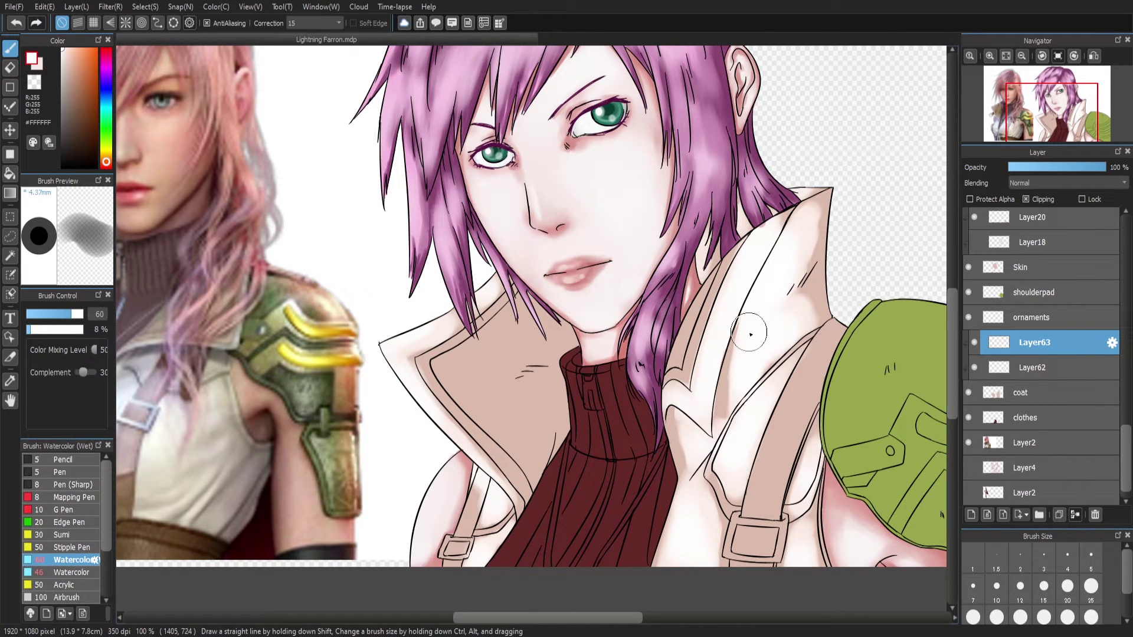
drag(749, 334, 708, 439)
drag(778, 259, 796, 204)
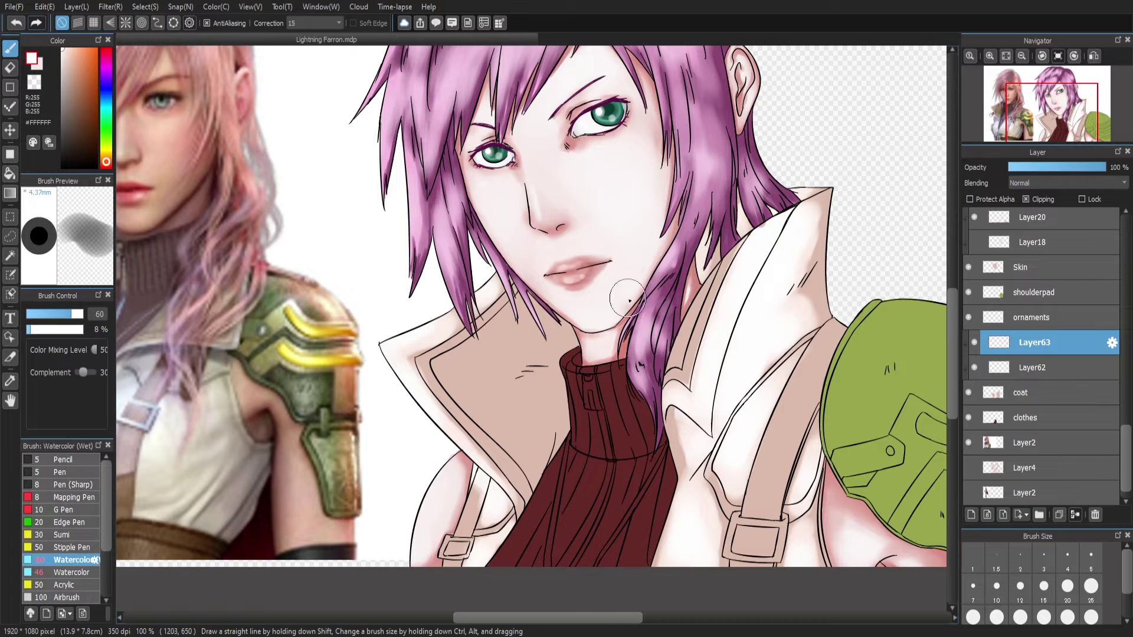
drag(466, 292, 384, 372)
drag(469, 484, 493, 536)
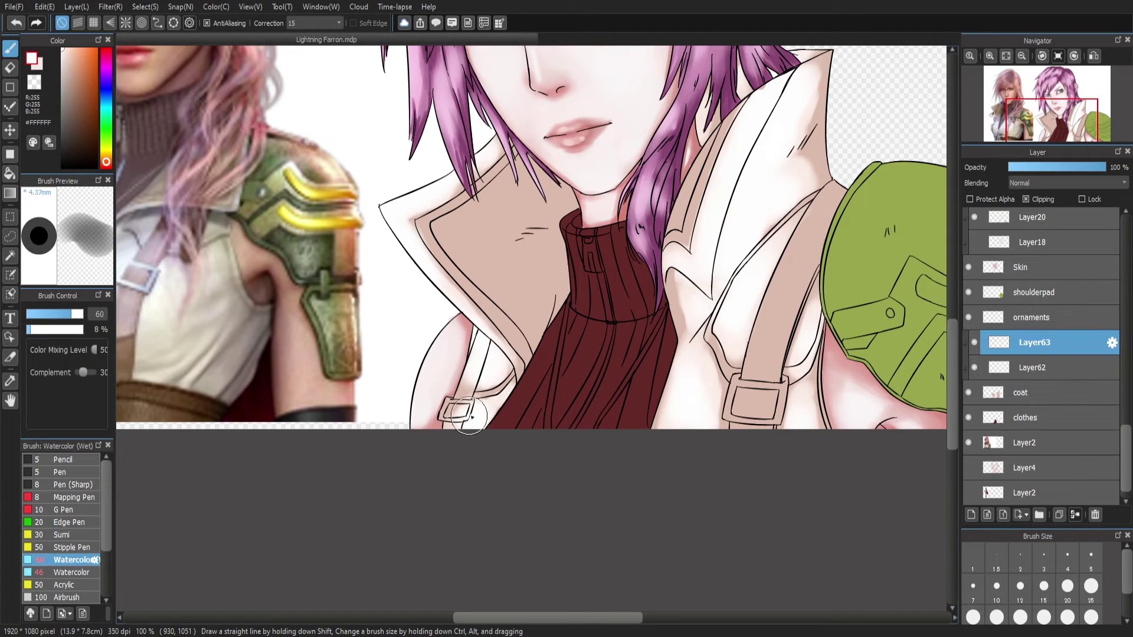
Add clipped Layer64 and paint soft #CBCBCB gray shadows along the tall collar's folds and the vest beside the large buckle
key(ctrl+shift+n)
key(ctrl+alt+g)
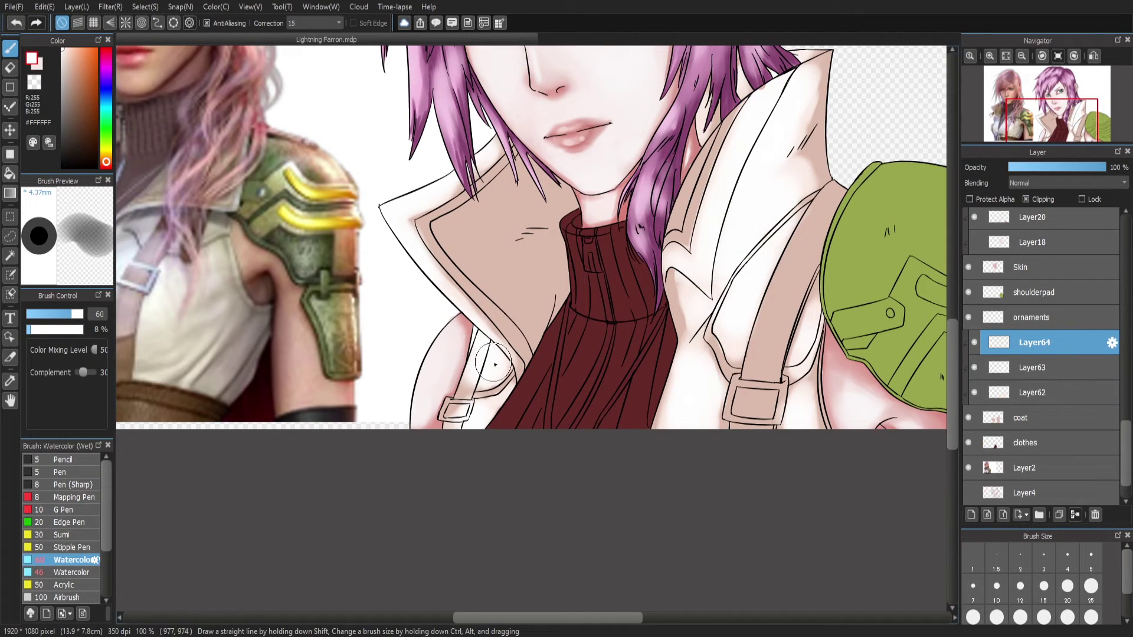
alt+click(511, 363)
drag(510, 363, 490, 337)
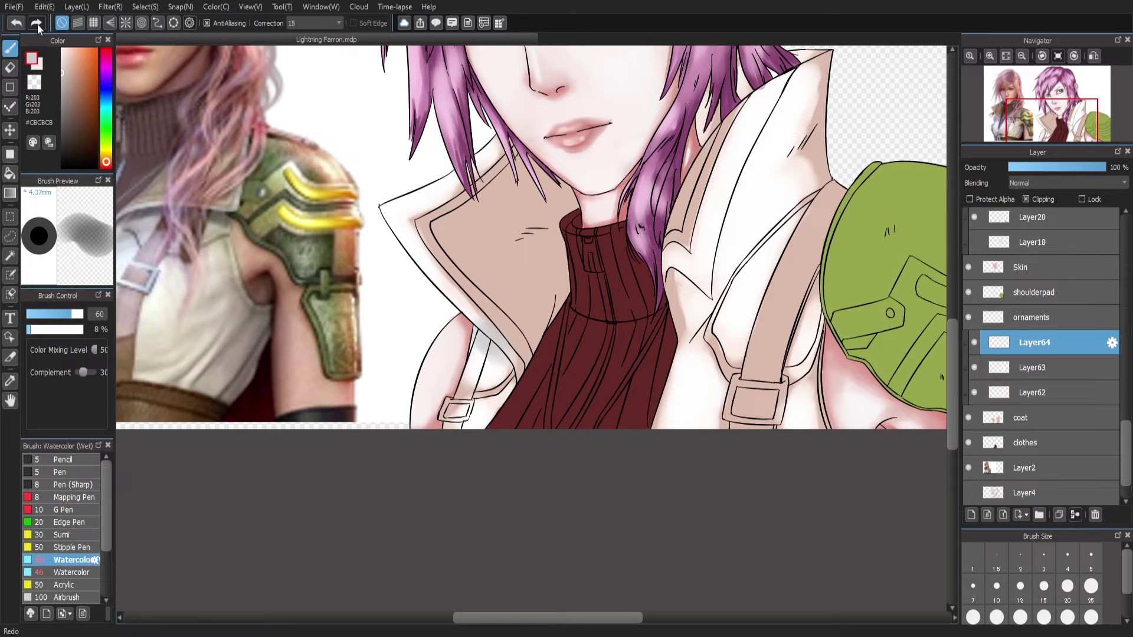
key(ctrl+z)
drag(826, 366, 793, 413)
drag(787, 372, 778, 419)
mouse_move(720, 373)
mouse_down()
mouse_move(713, 345)
mouse_move(664, 296)
mouse_move(707, 277)
mouse_move(738, 197)
mouse_move(724, 252)
mouse_move(775, 89)
mouse_up()
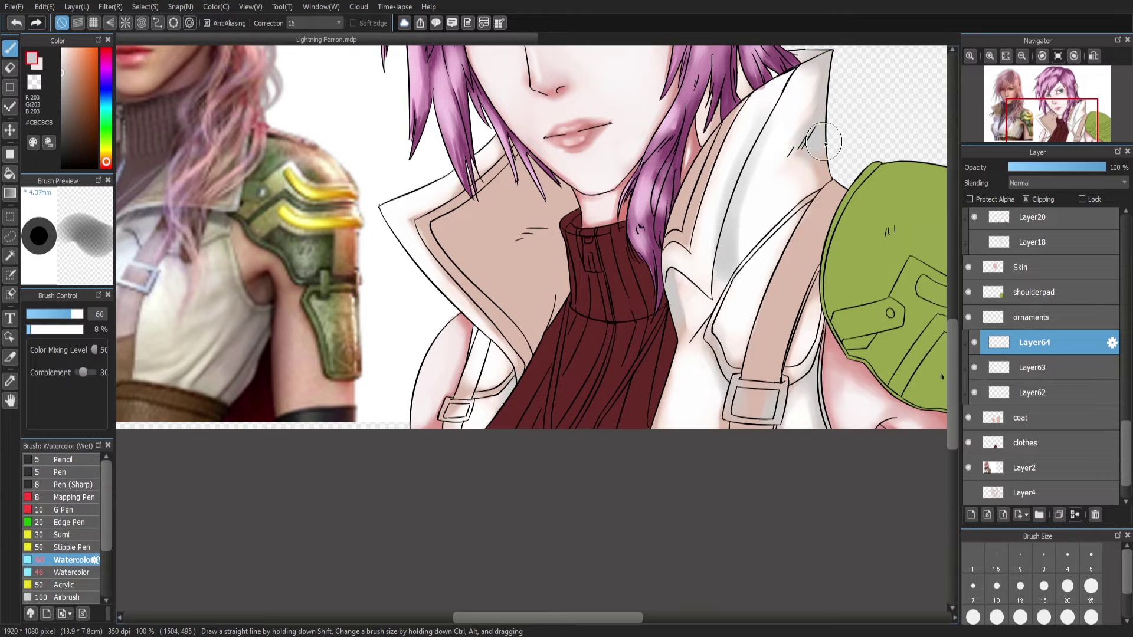
scroll(649, 224, up, 3)
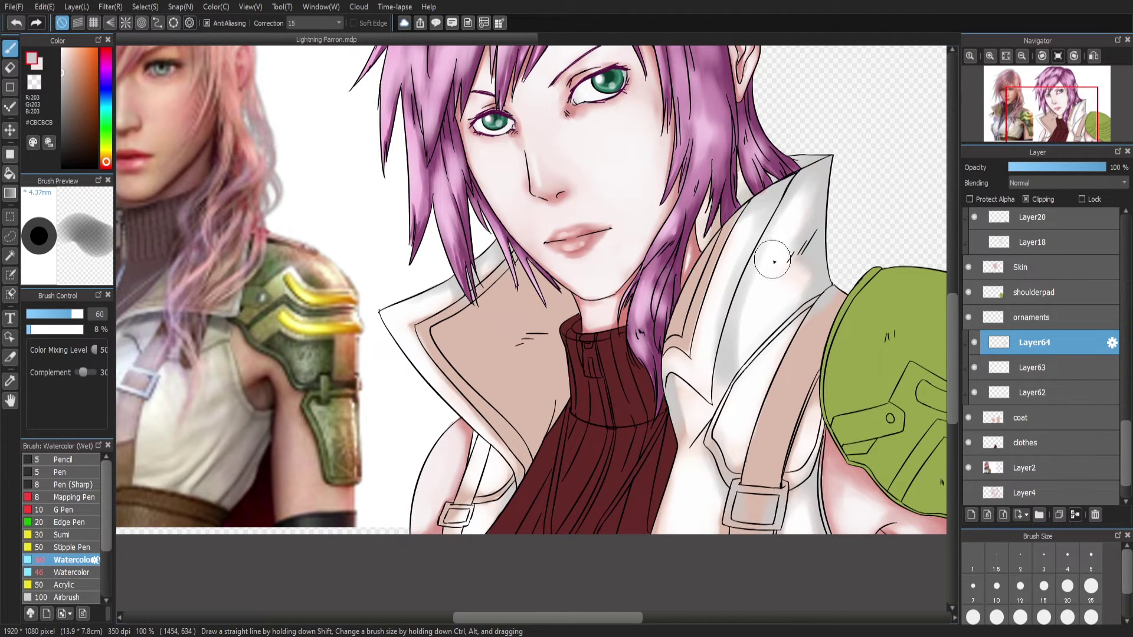
click(1006, 56)
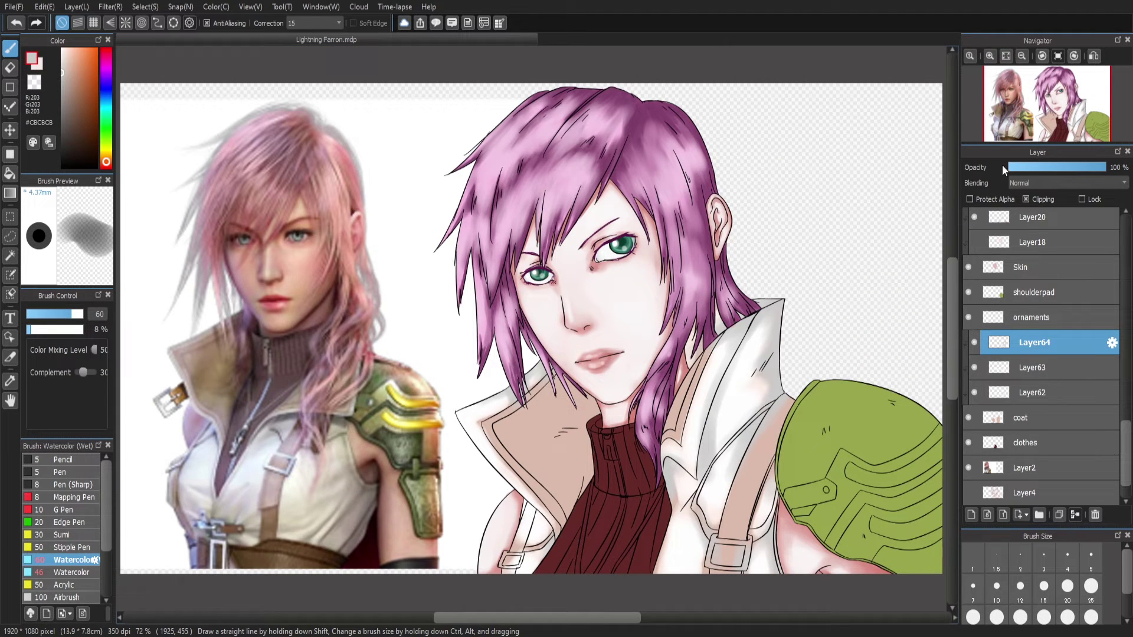
Refine the tall collar's fold shadows and the lapel beside the sweater with sampled gray #CBCACA at brush size 11.8
scroll(755, 493, up, 3)
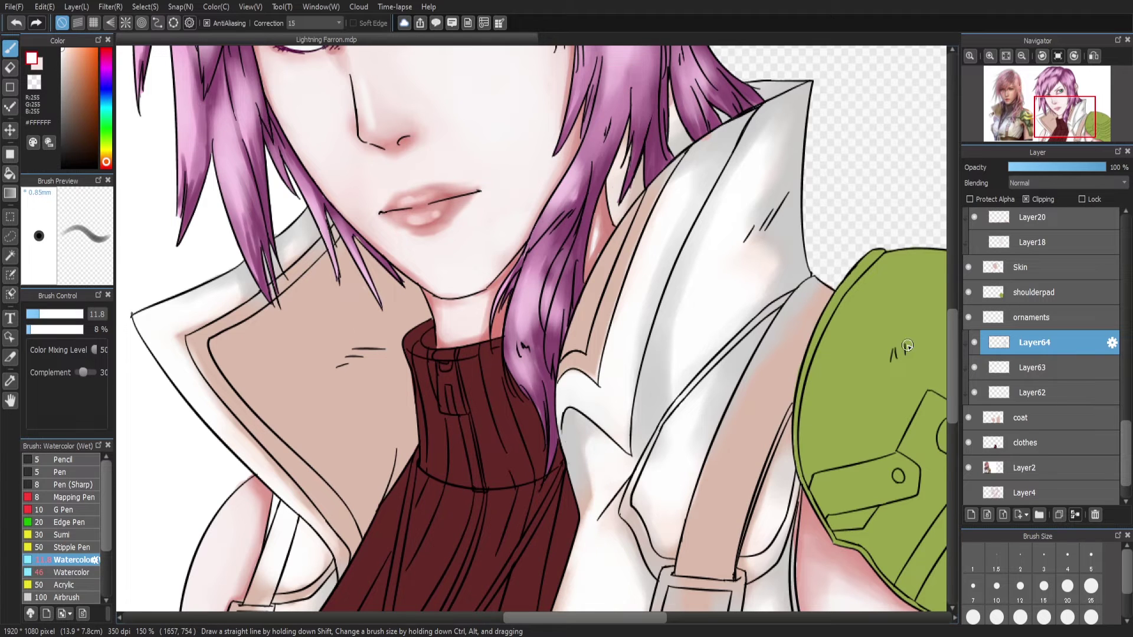
scroll(907, 346, down, 5)
alt+click(570, 360)
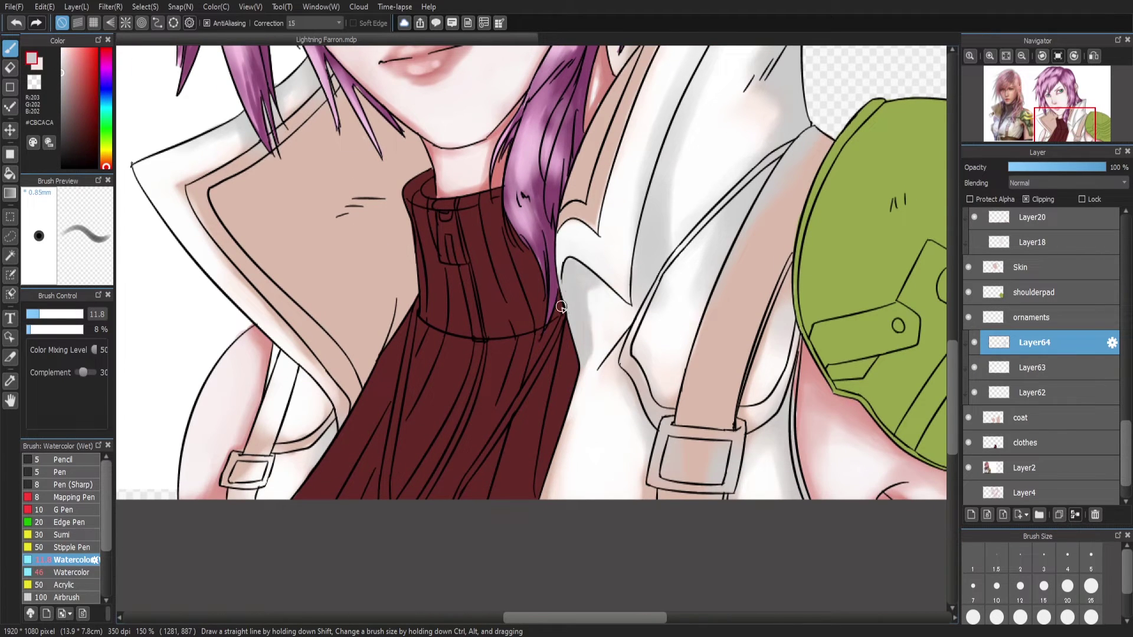
scroll(646, 301, up, 5)
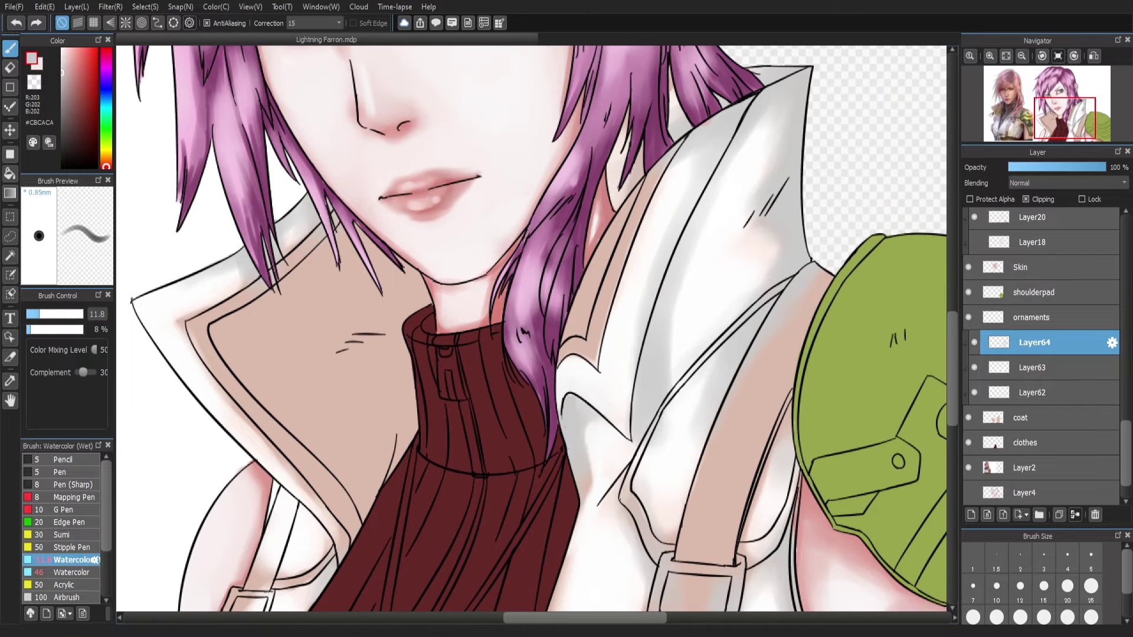
key(e)
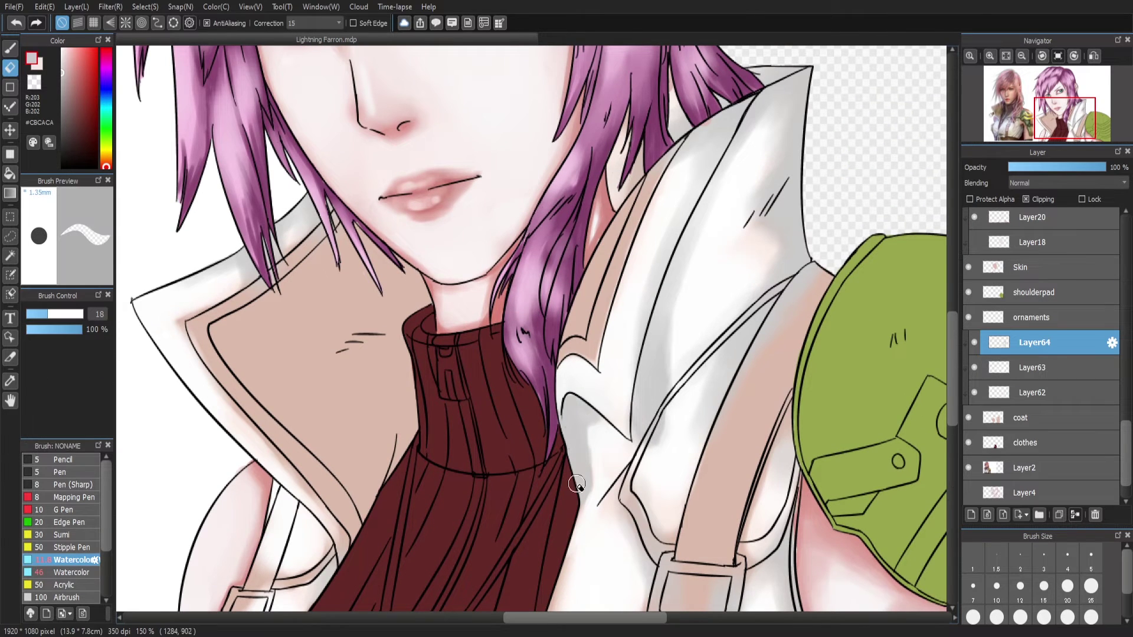
key(b)
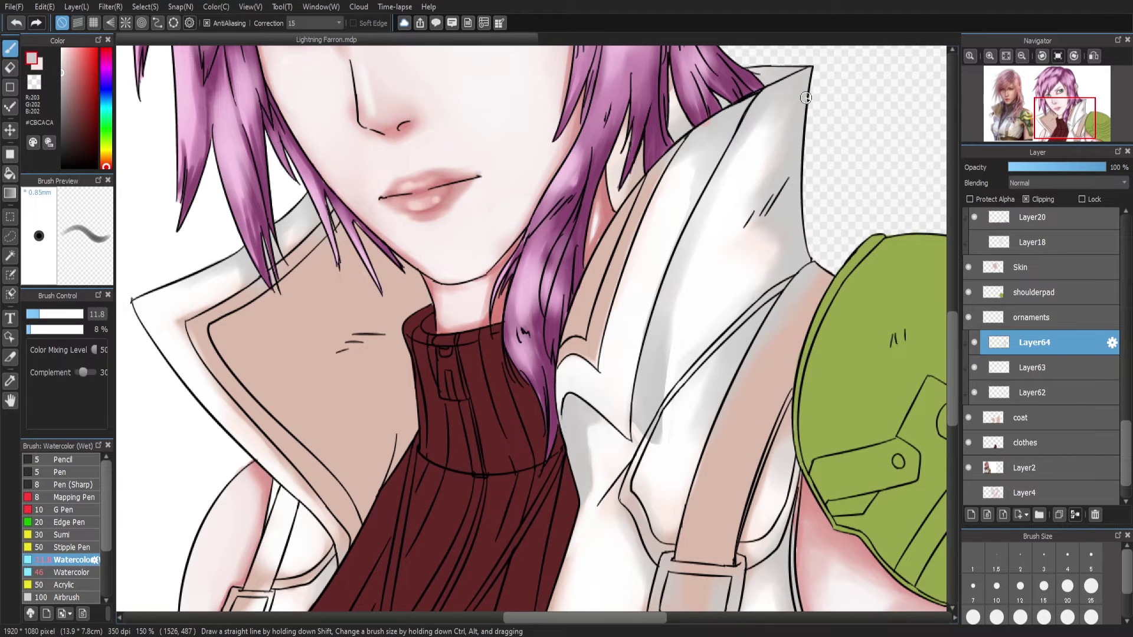
scroll(816, 245, down, 10)
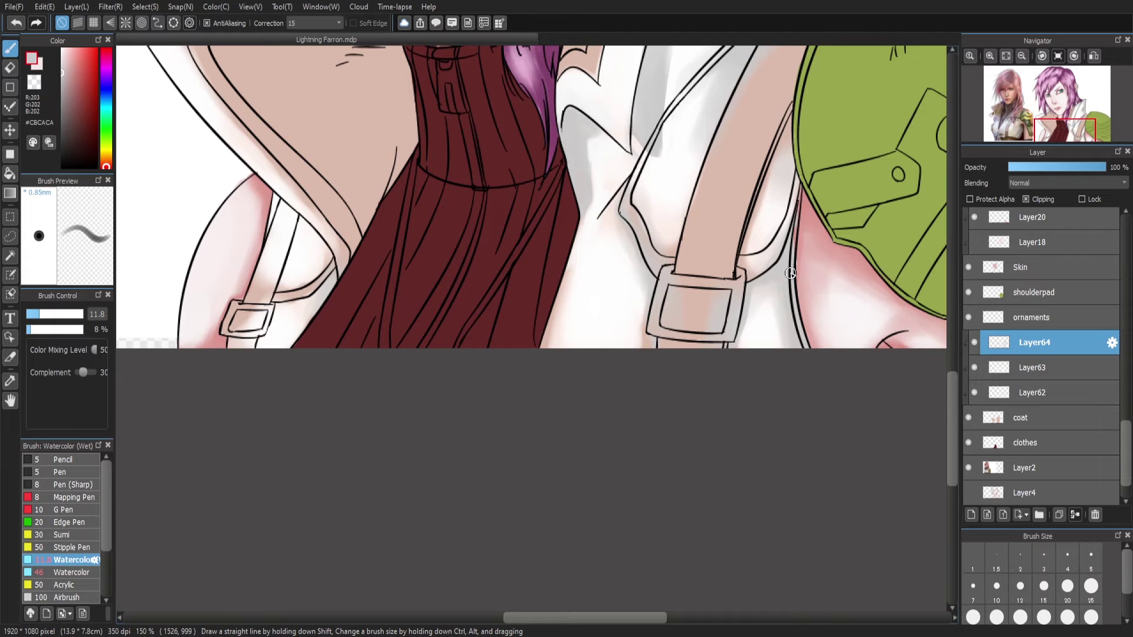
Shade along the strap by the small buckle in gray and brighten the opposite collar's outer border with white #FFFFFF
scroll(791, 273, up, 3)
scroll(790, 273, left, 3)
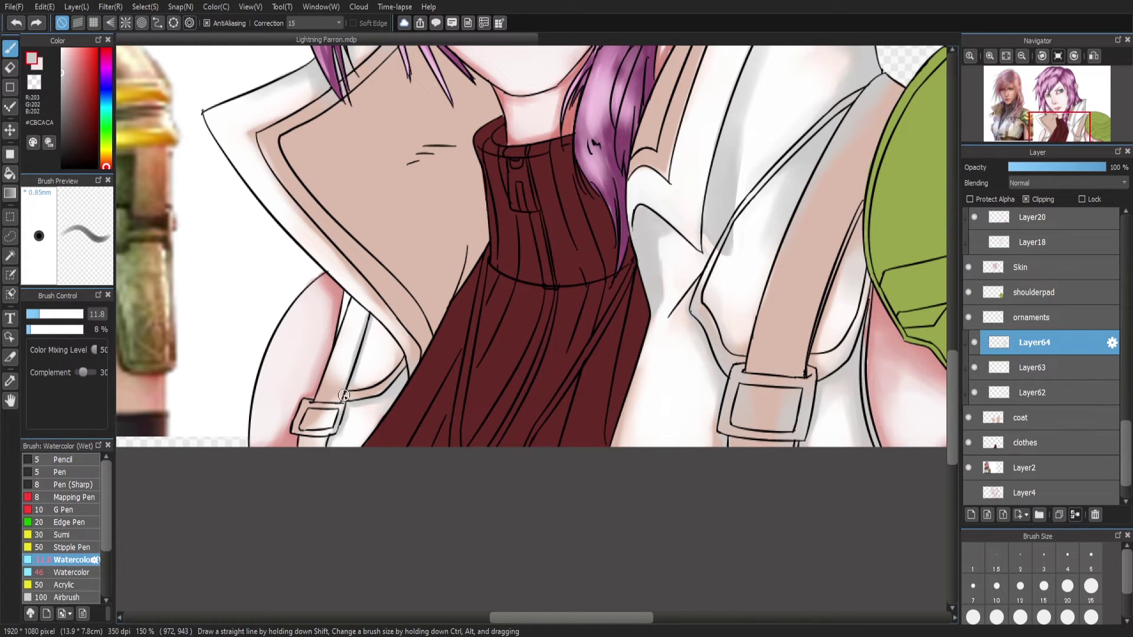
alt+click(355, 411)
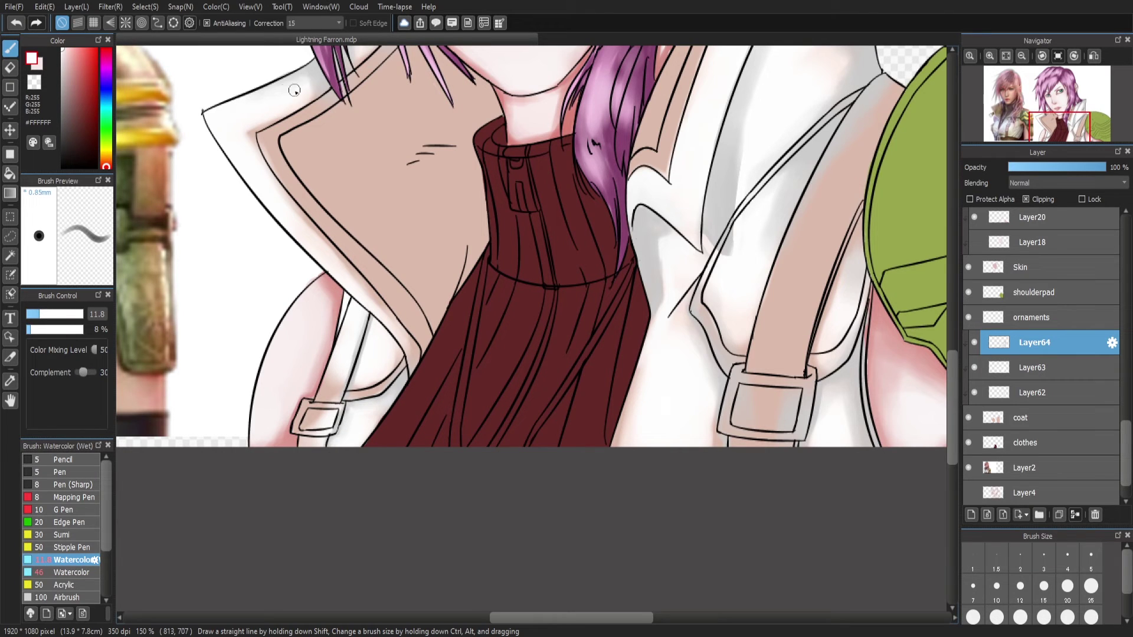
mouse_move(251, 122)
mouse_down()
mouse_move(263, 174)
mouse_move(392, 316)
mouse_move(352, 284)
mouse_move(420, 365)
mouse_up()
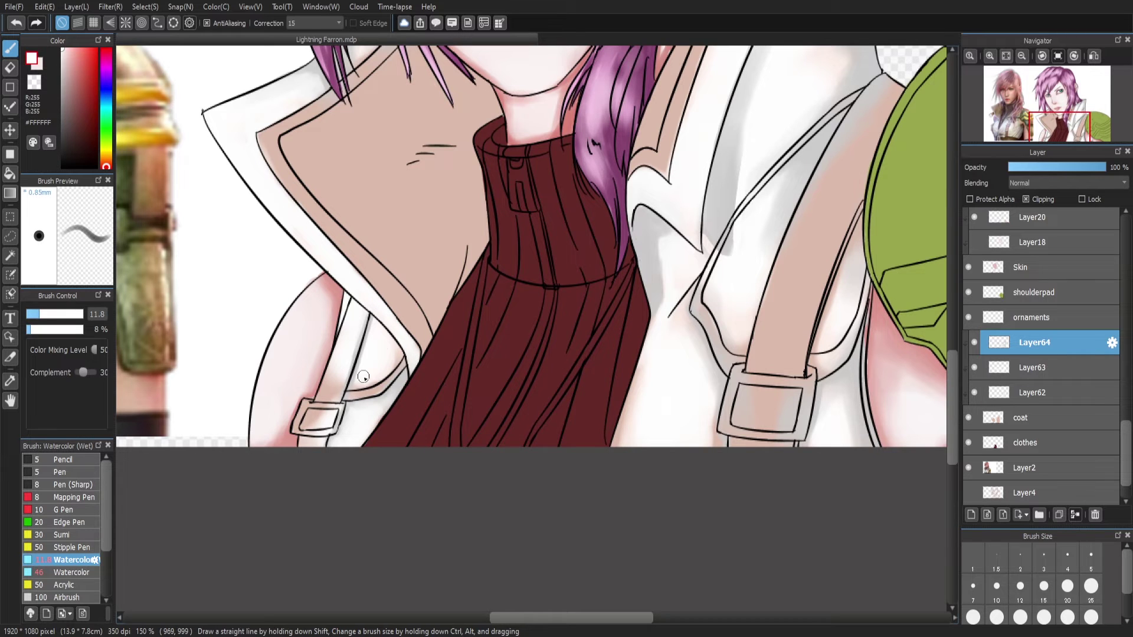
Blend the tall collar's upper shading and the area beside the strap with sampled #D1CFCE and white #FFFFFF
scroll(378, 242, up, 3)
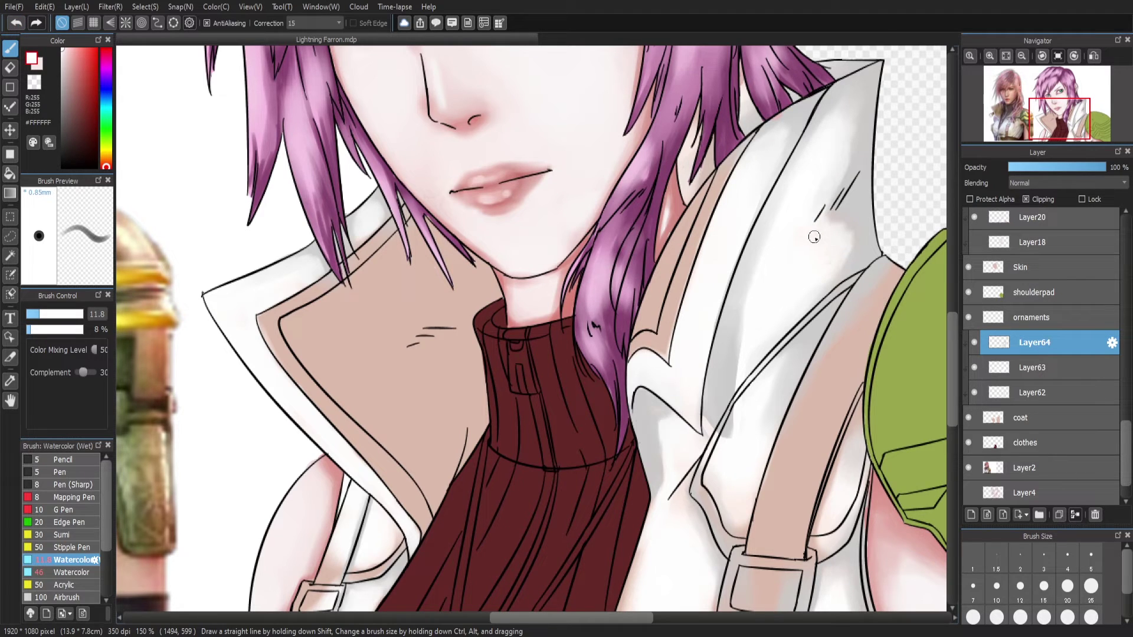
alt+click(856, 93)
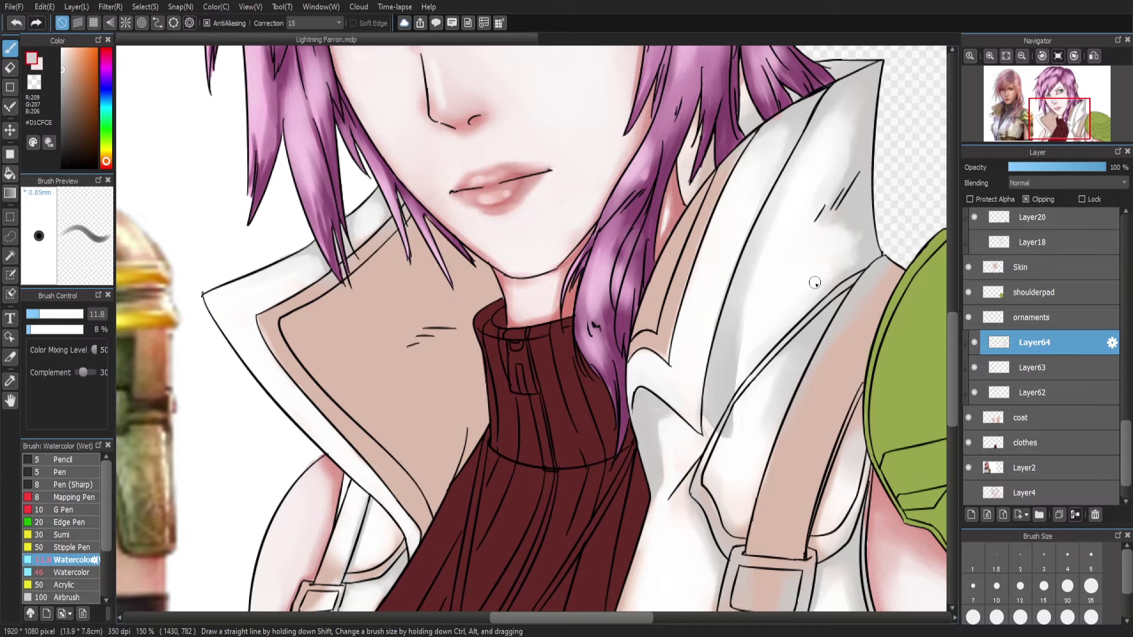
alt+click(749, 453)
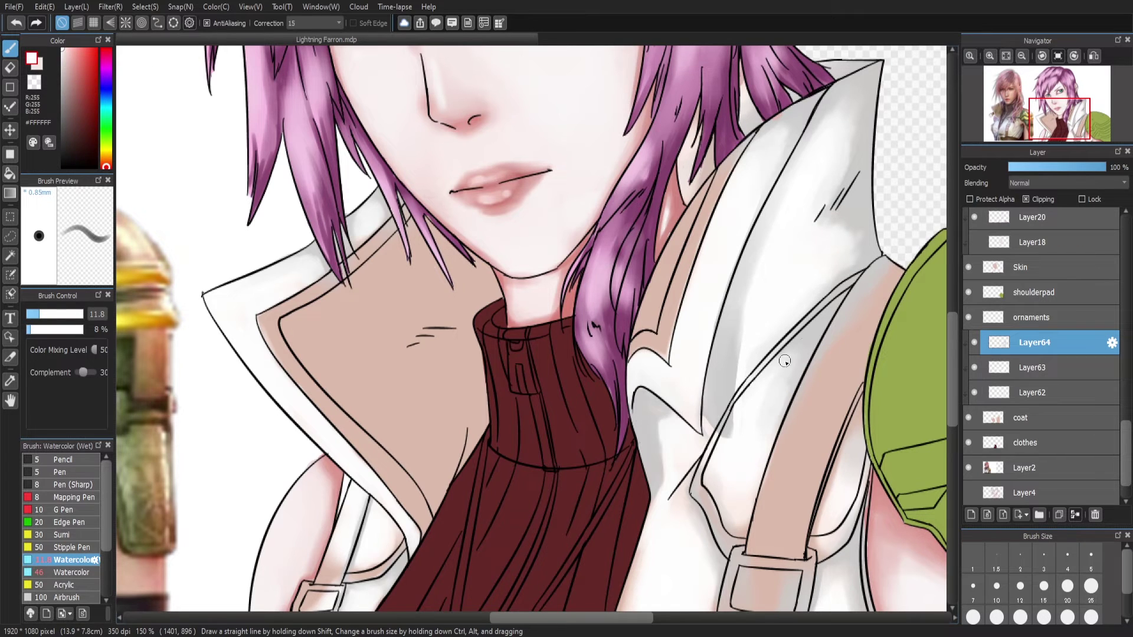
Add clipped Layer65 and paint white #FFFFFF over the pinkish coat areas on both sides of the large strap
key(ctrl+shift+n)
click(1030, 204)
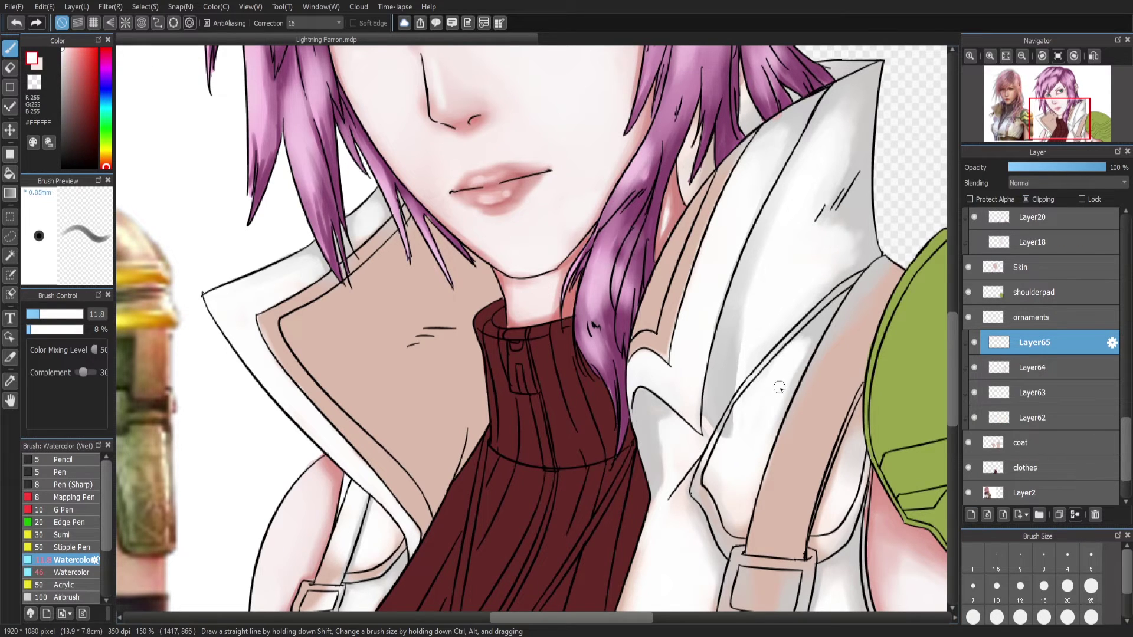
drag(845, 449, 820, 514)
drag(847, 451, 843, 494)
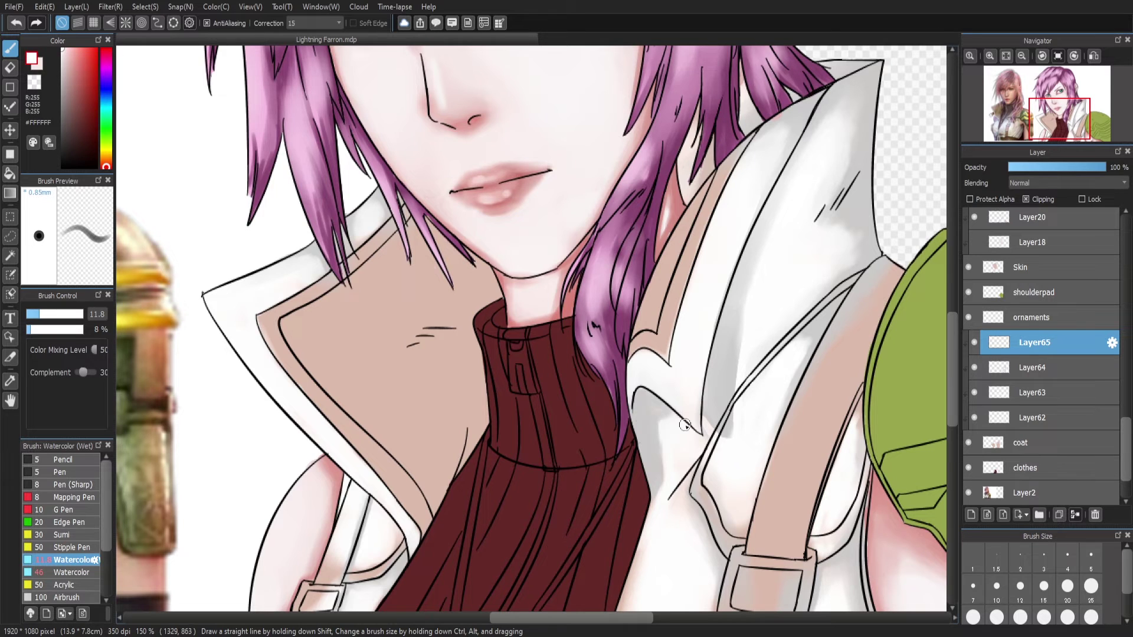
scroll(830, 381, down, 3)
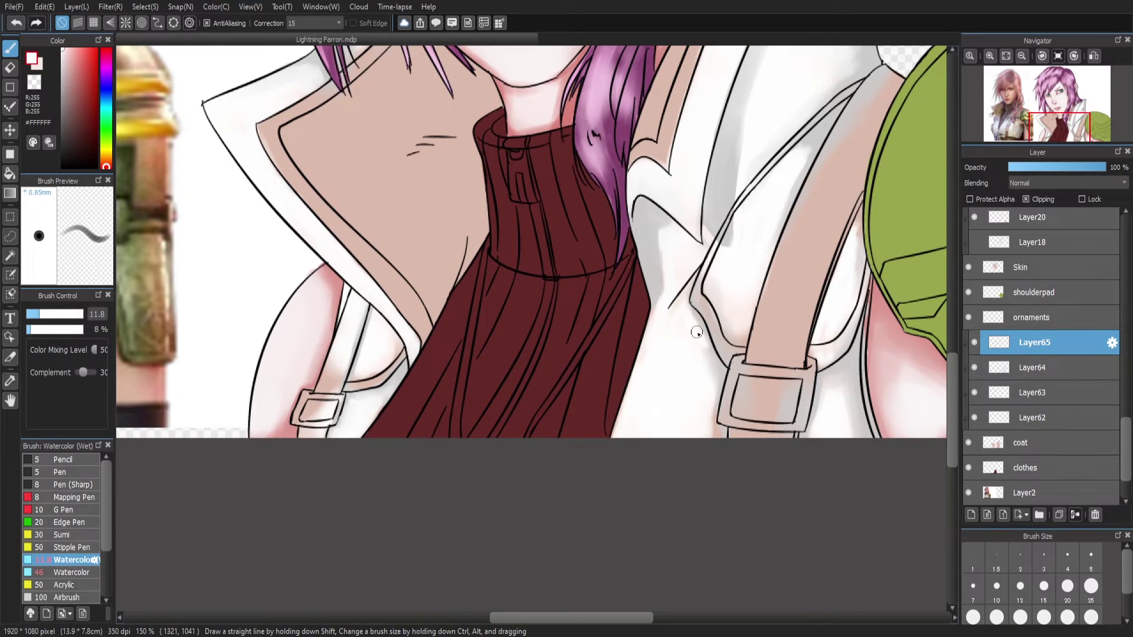
Shade the vest near the large buckle with #CAC9C9 on Layer64 and whiten the flap beside the strap with #FEFEFE on Layer65
alt+click(702, 404)
key(ctrl+Down)
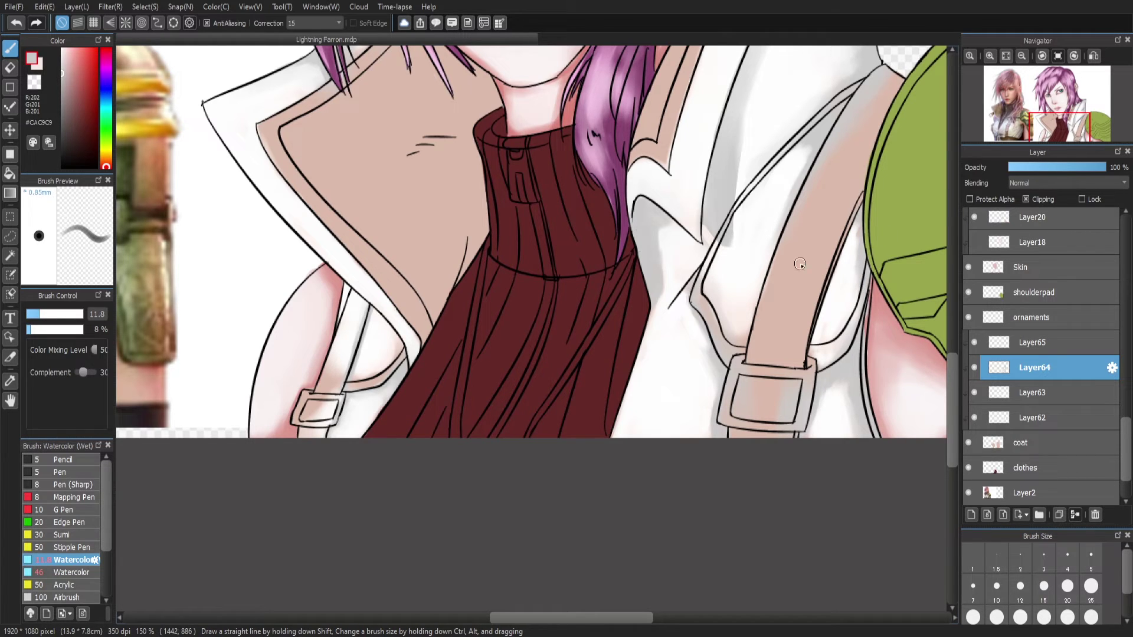
alt+click(779, 187)
key(ctrl+Up)
mouse_move(707, 266)
mouse_down()
mouse_move(699, 292)
mouse_move(720, 343)
mouse_move(740, 322)
mouse_move(710, 285)
mouse_up()
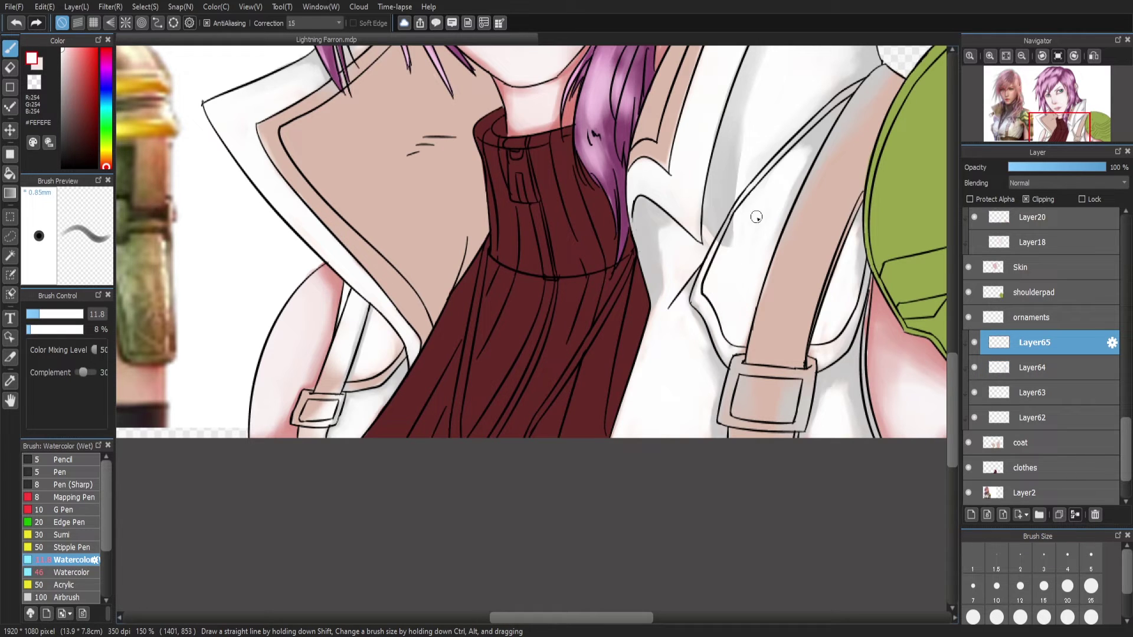
click(1006, 57)
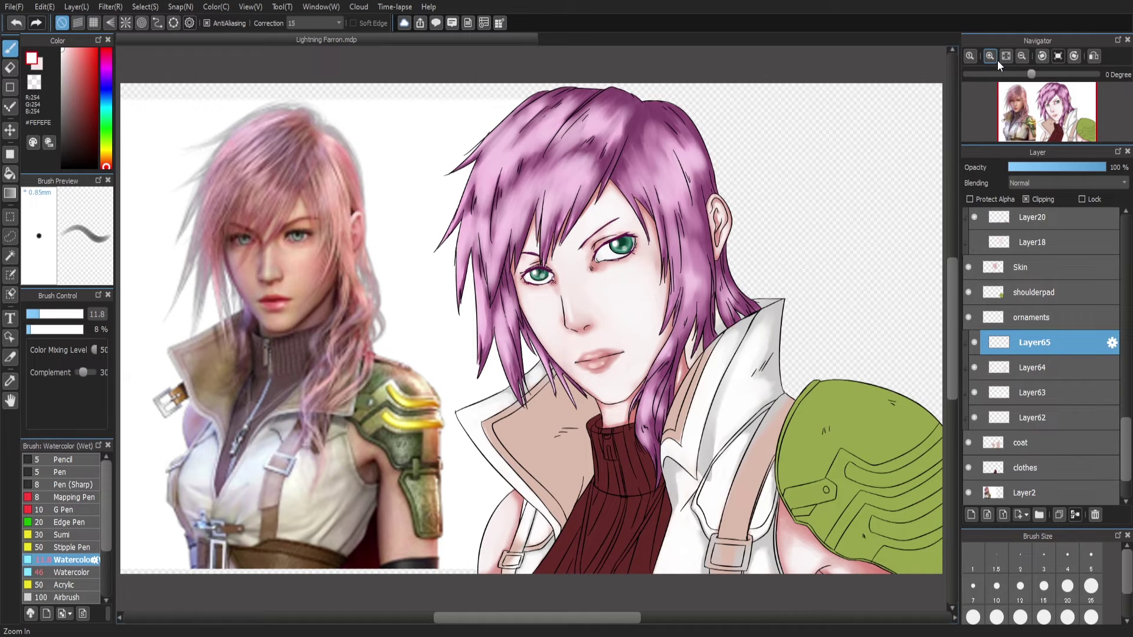
click(997, 60)
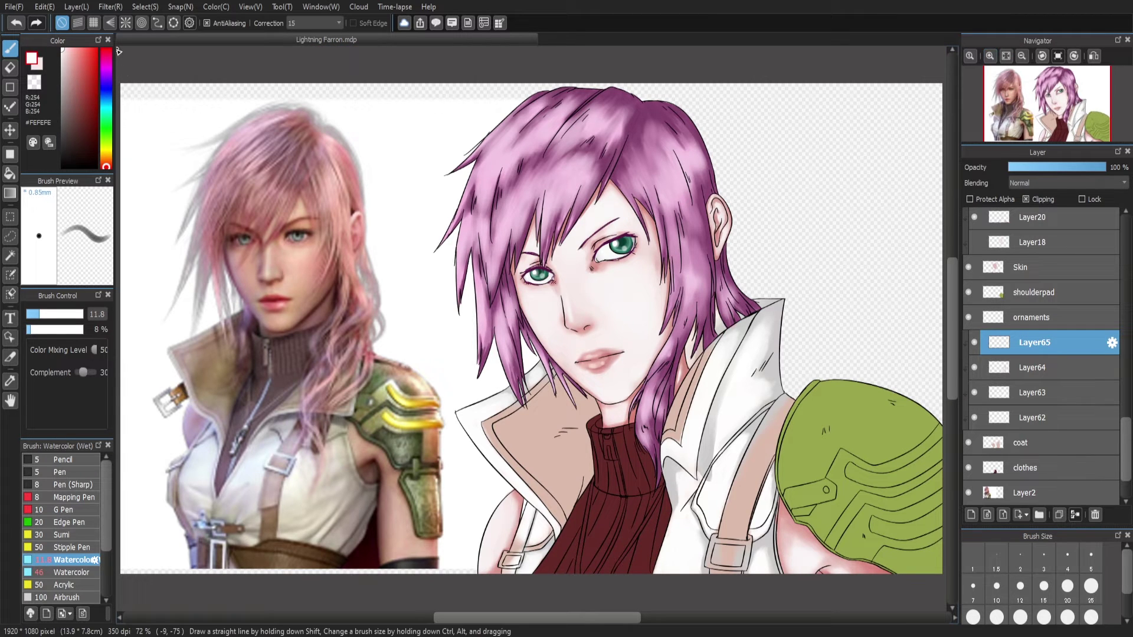
Add Layer66 and paint thin gray shadows along the flap edges by the large strap at brush size 4.4, sampling #CAC8C8
click(1056, 134)
drag(1056, 135, 1070, 131)
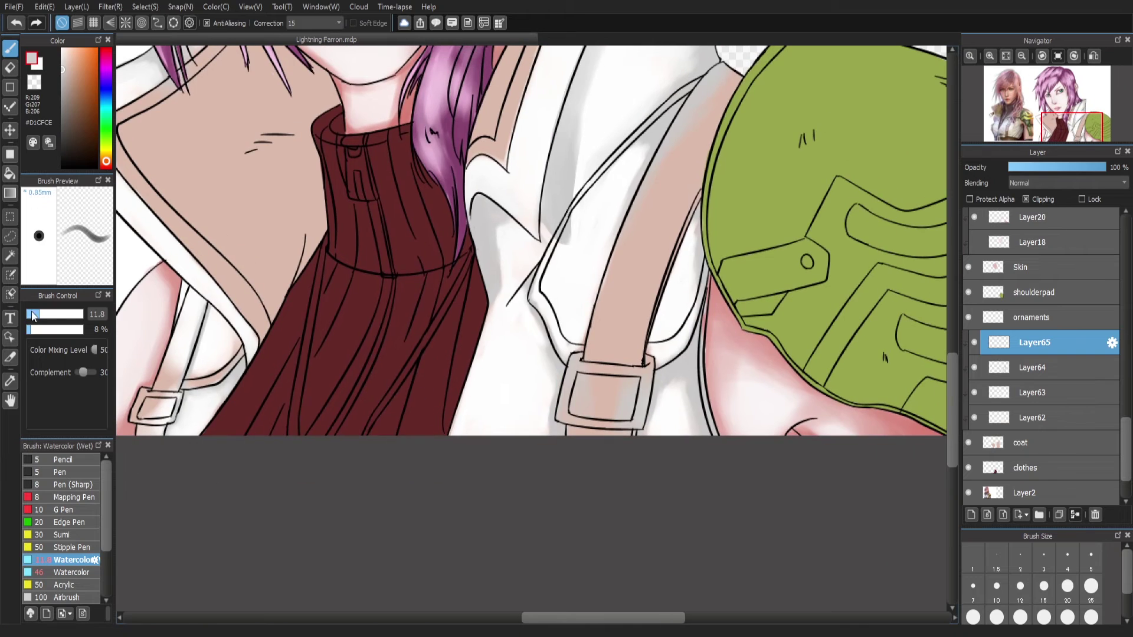
drag(554, 287, 539, 288)
key(ctrl+shift+n)
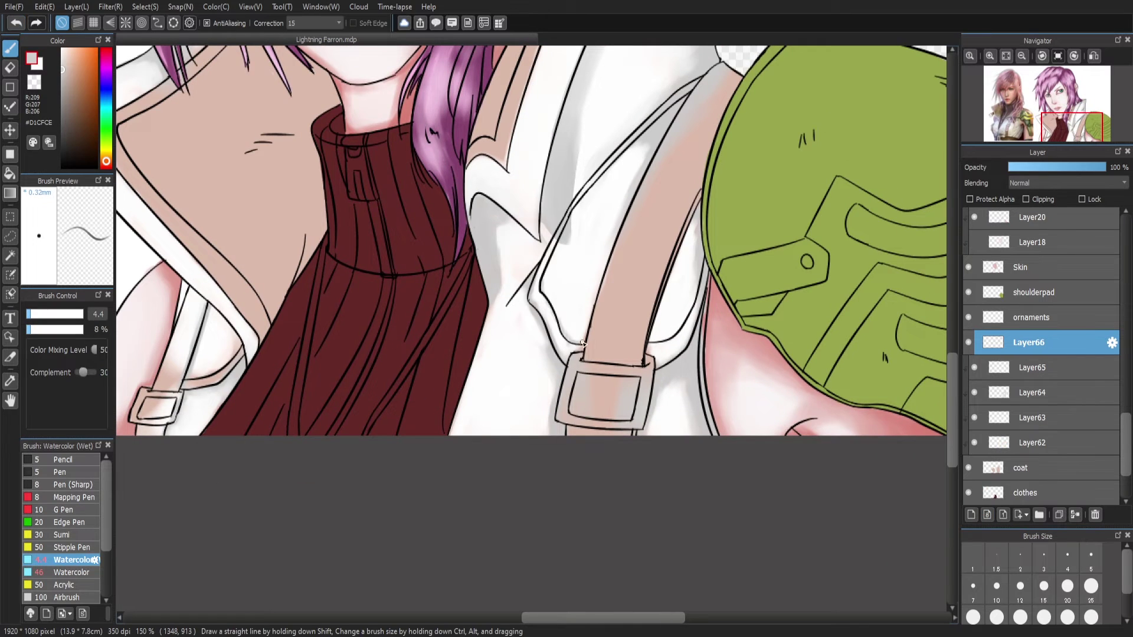
alt+click(600, 277)
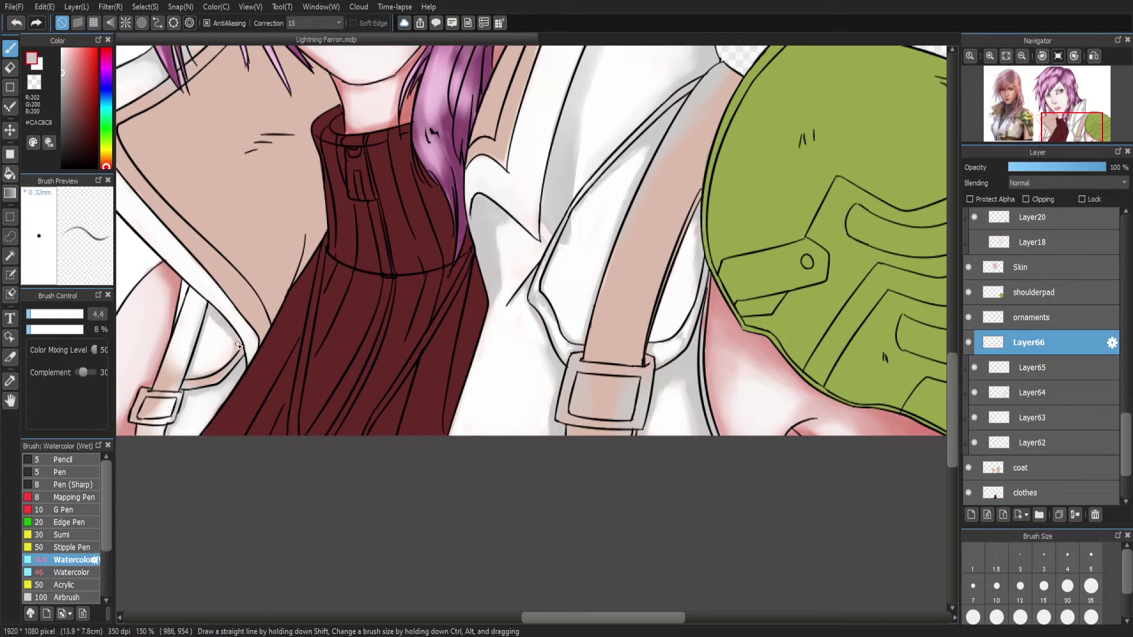
Whiten the trim by the small buckle and the flap's edging beside the large strap with thin #FEFEFE strokes on Layer66
alt+click(183, 300)
alt+click(225, 373)
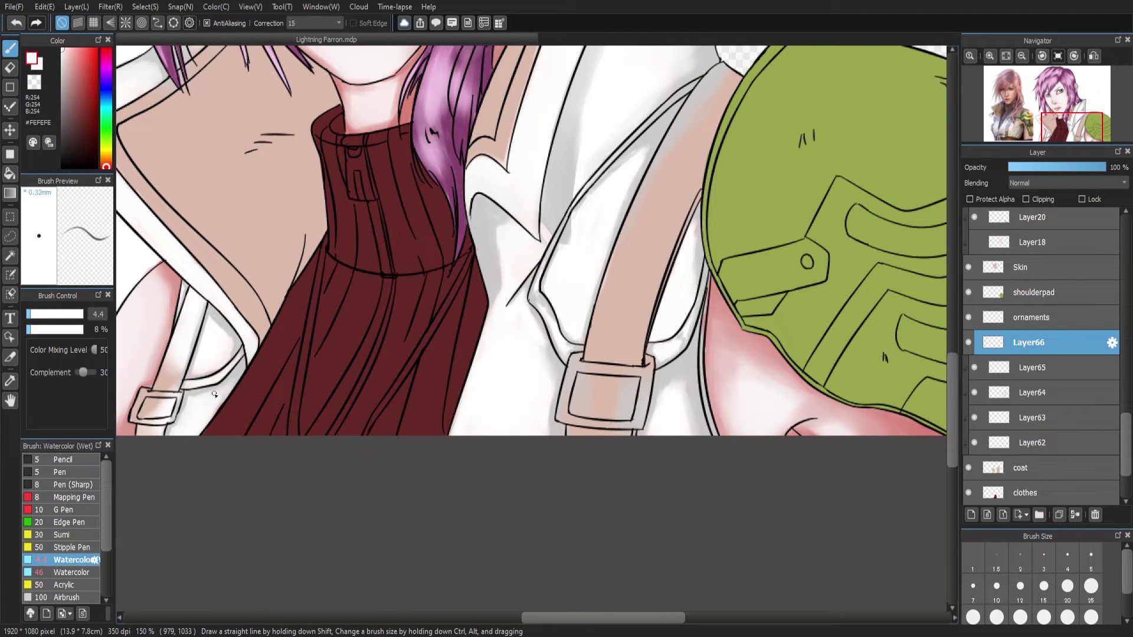
scroll(549, 424, up, 3)
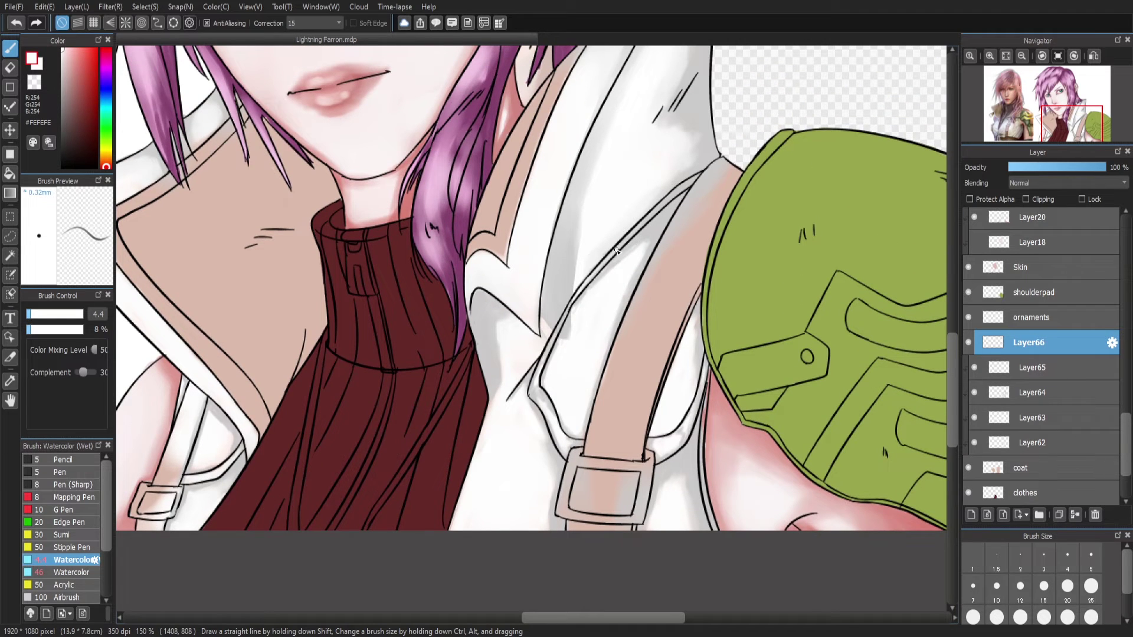
drag(1062, 94, 1065, 139)
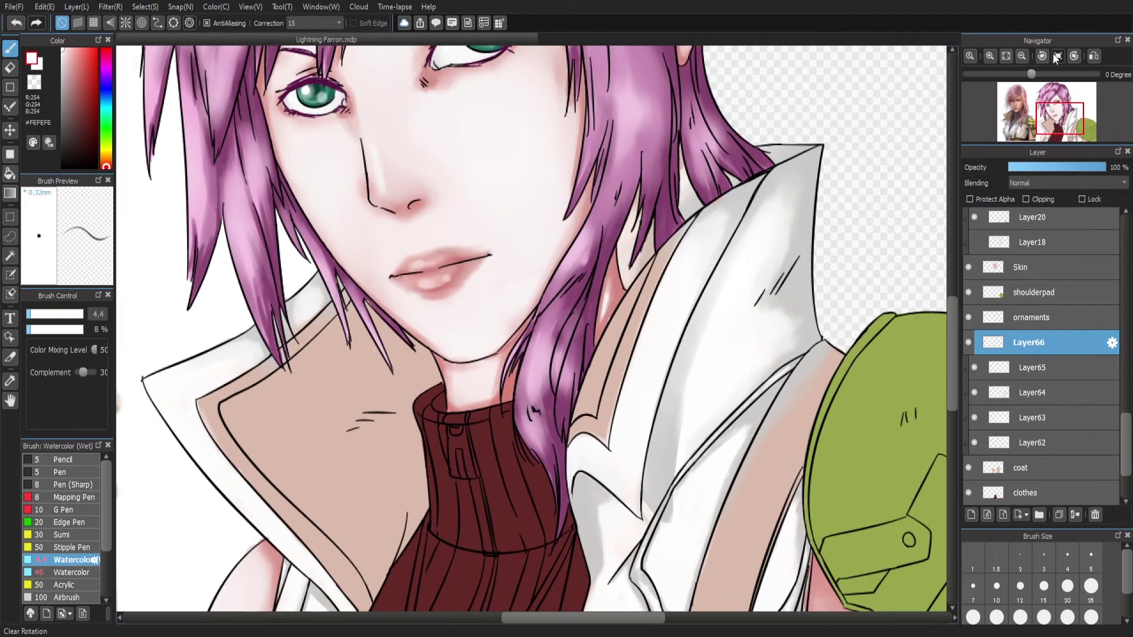
scroll(954, 336, down, 5)
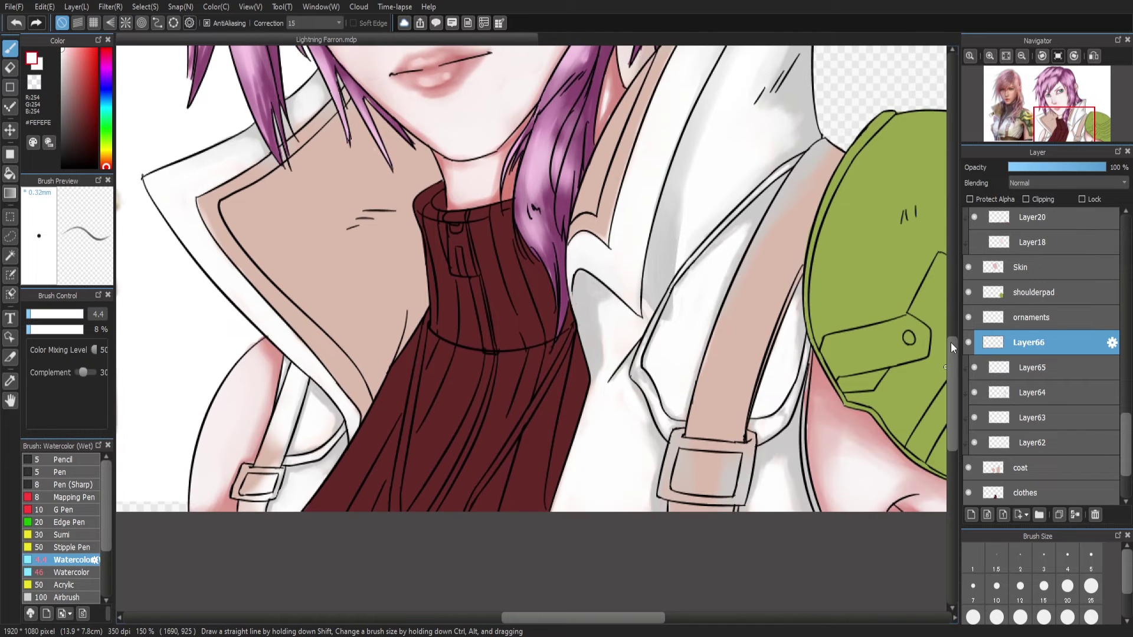
scroll(953, 341, up, 7)
scroll(961, 331, down, 4)
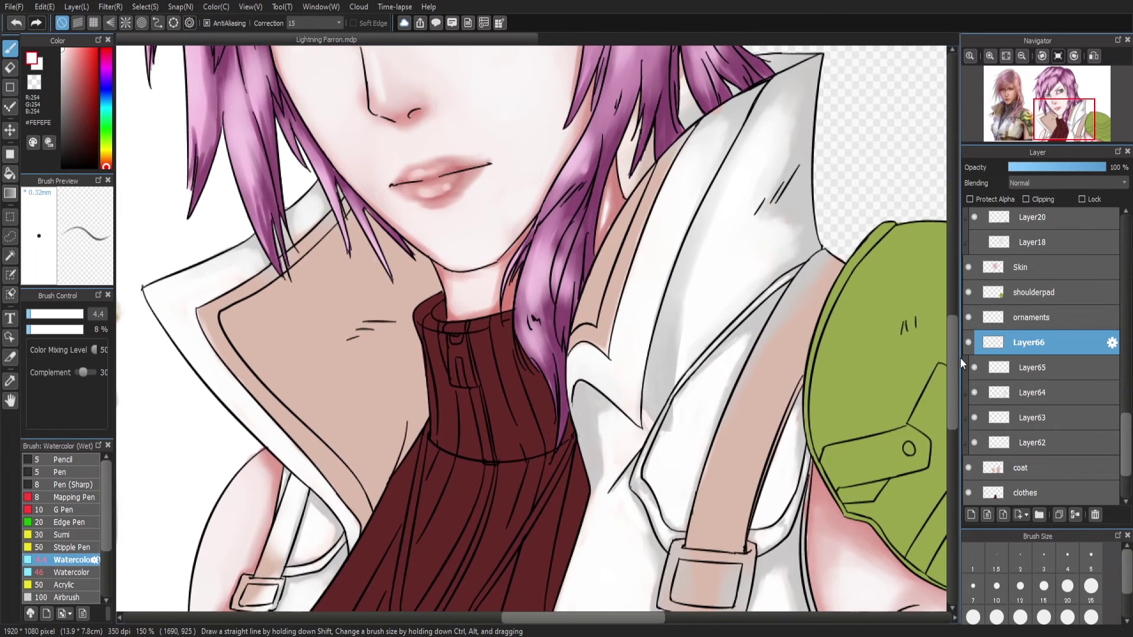
Shade the edges, seam and crease marks of the tan lapel lining on Layer65 with #B6836D, using Watercolor (Wet) at size 11.3
click(976, 346)
click(1033, 367)
click(75, 83)
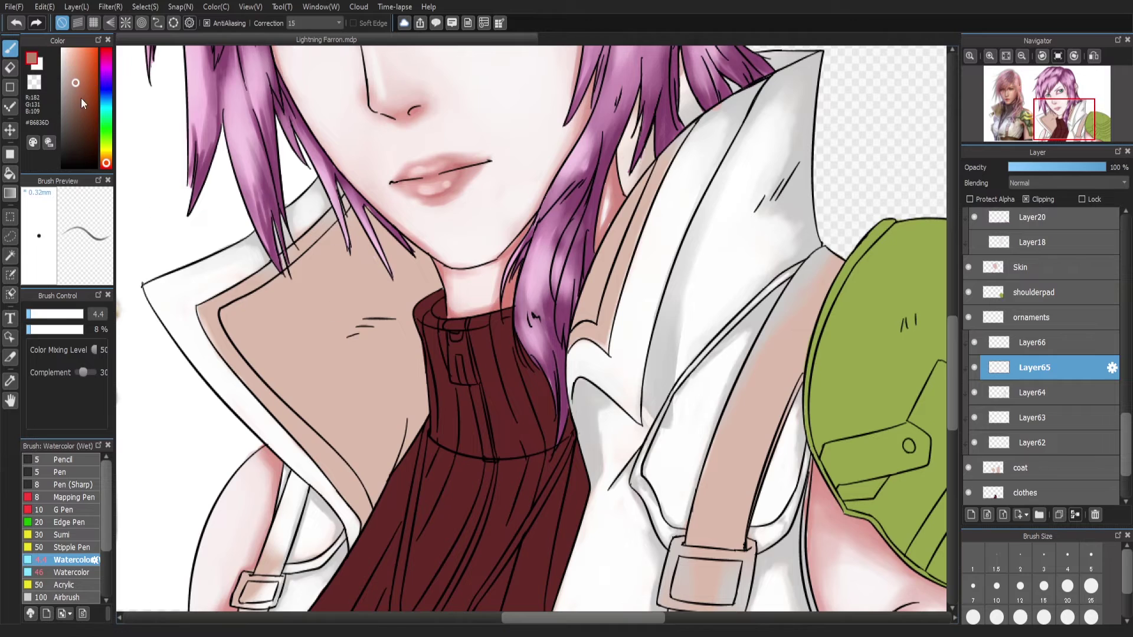
click(71, 572)
click(71, 560)
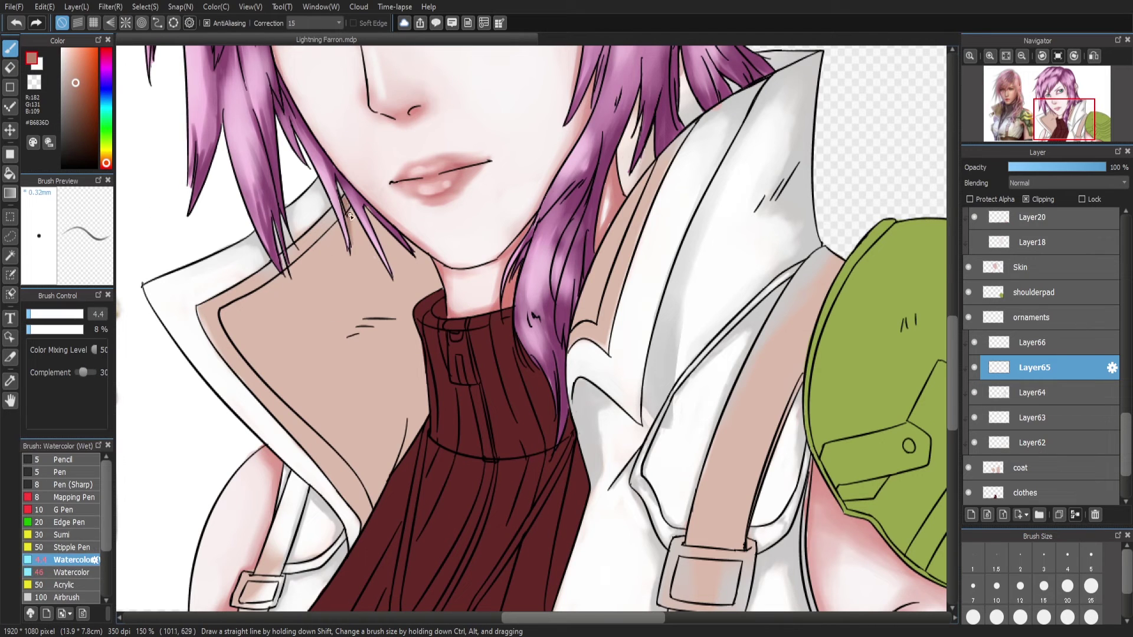
drag(436, 279, 444, 279)
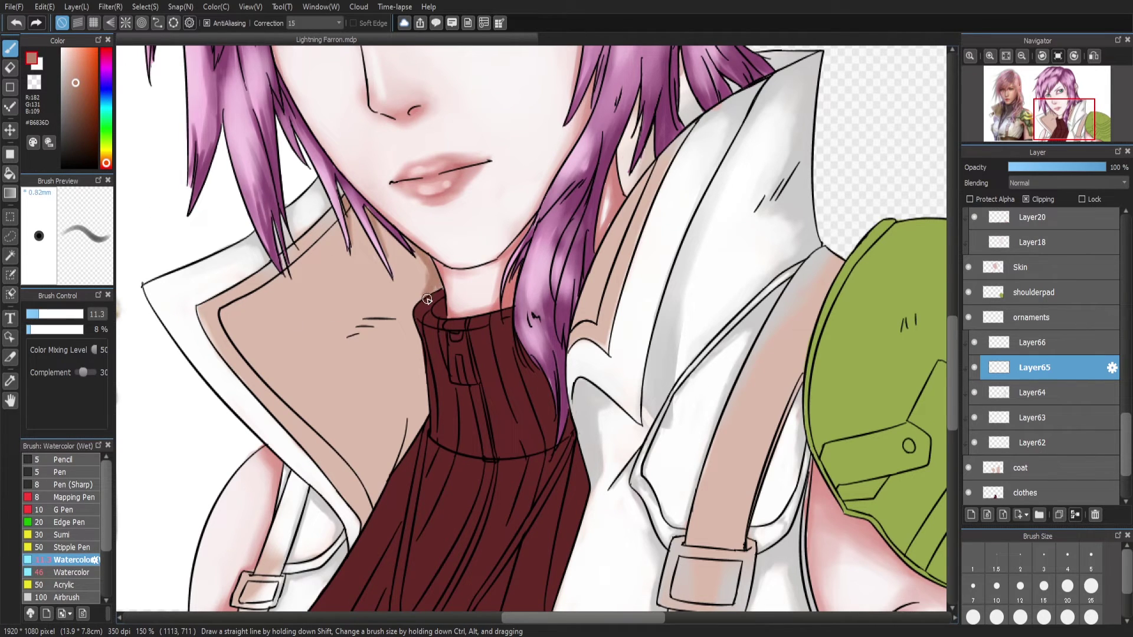
drag(393, 318, 347, 339)
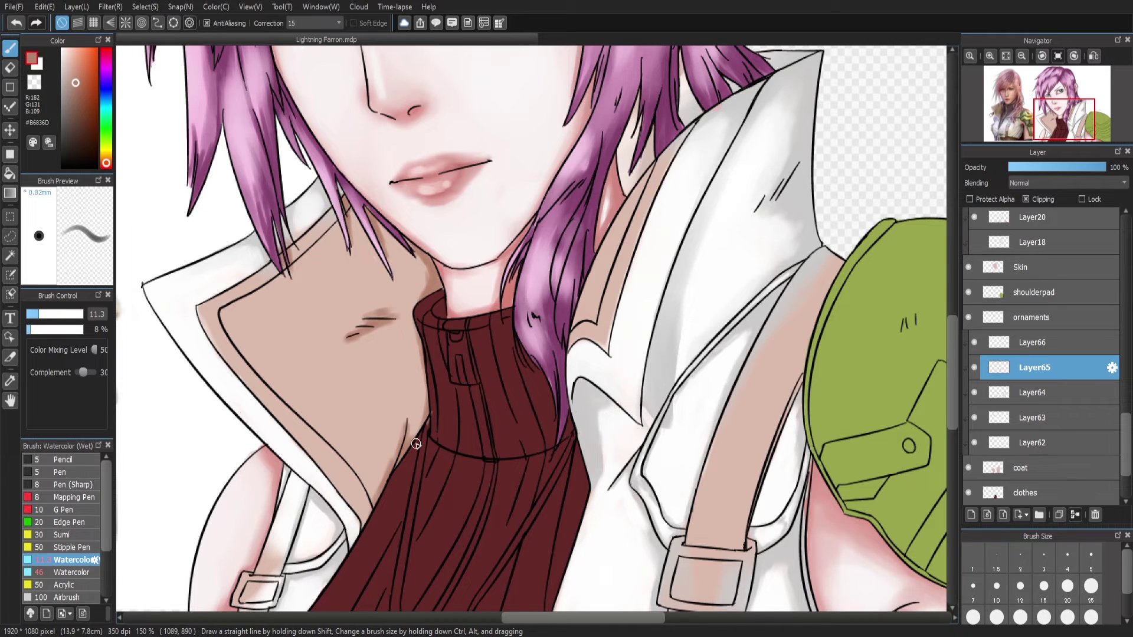
mouse_move(224, 336)
mouse_down()
mouse_move(346, 470)
mouse_move(361, 520)
mouse_up()
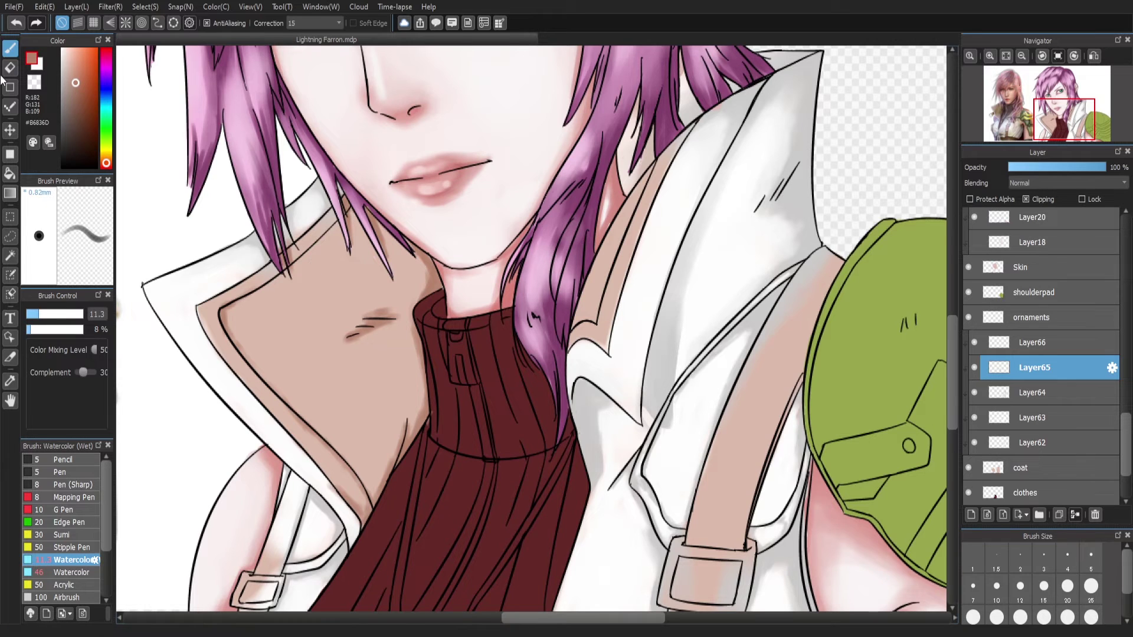
Build broad soft shadows across the tan lapel lining with the Watercolor brush, enlarged to size 101
click(71, 572)
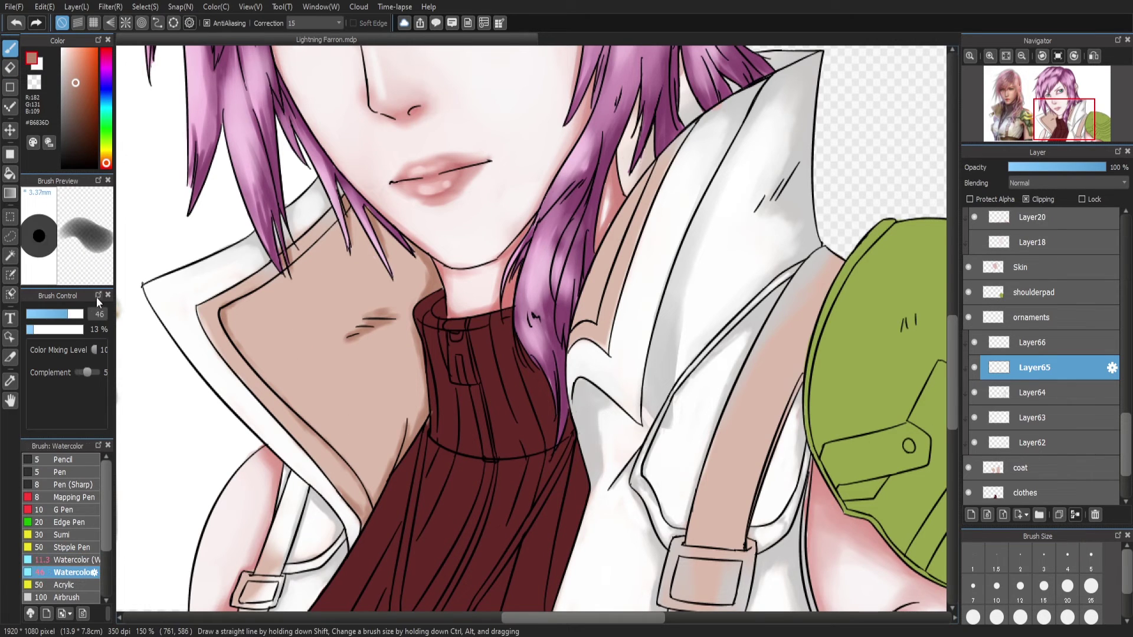
mouse_move(359, 273)
mouse_down()
mouse_move(407, 376)
mouse_move(378, 488)
mouse_move(375, 469)
mouse_move(372, 510)
mouse_up()
mouse_move(333, 219)
mouse_down()
mouse_move(330, 254)
mouse_move(376, 417)
mouse_move(364, 490)
mouse_up()
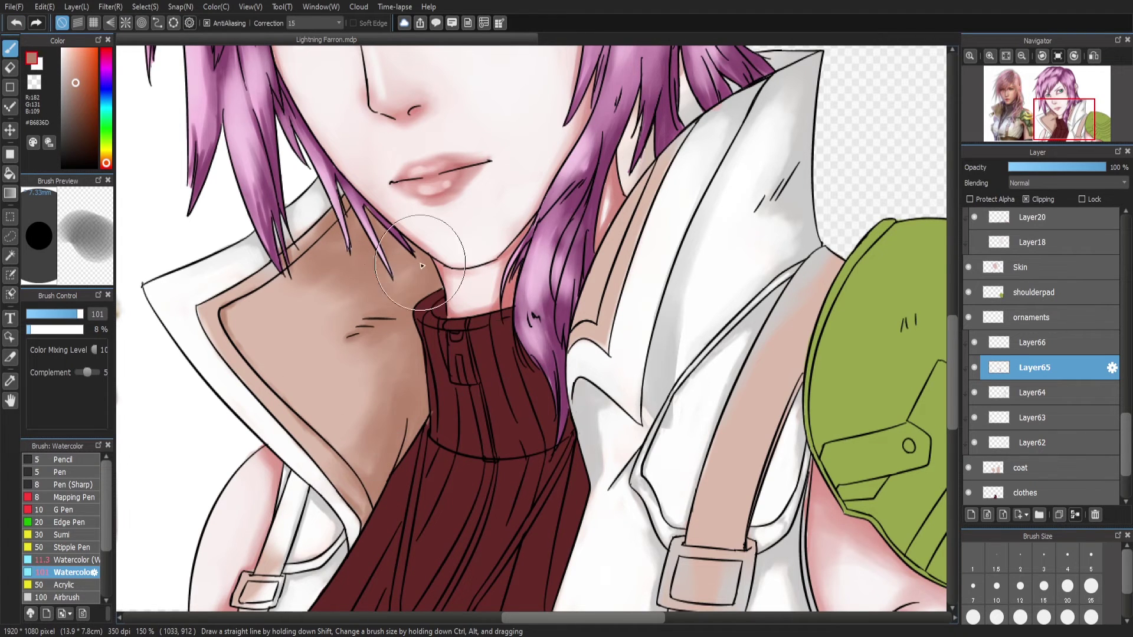
Clean up the edge between turtleneck and lapel lining on the clothes and coat layers, using the size 5 Pen in #652928
alt+click(435, 437)
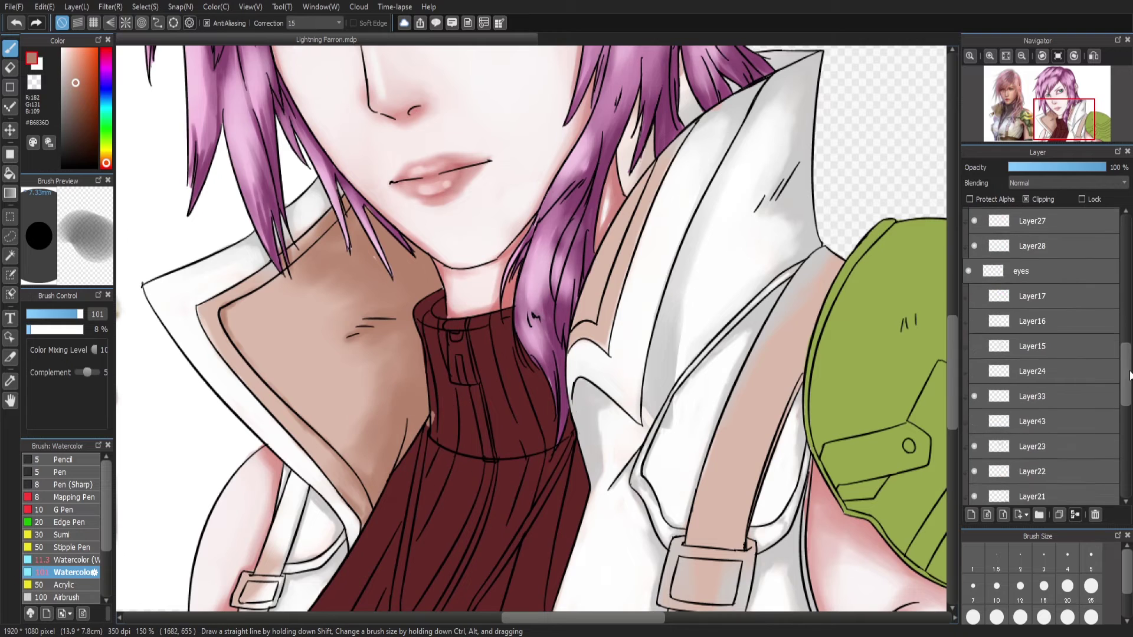
click(64, 459)
click(59, 472)
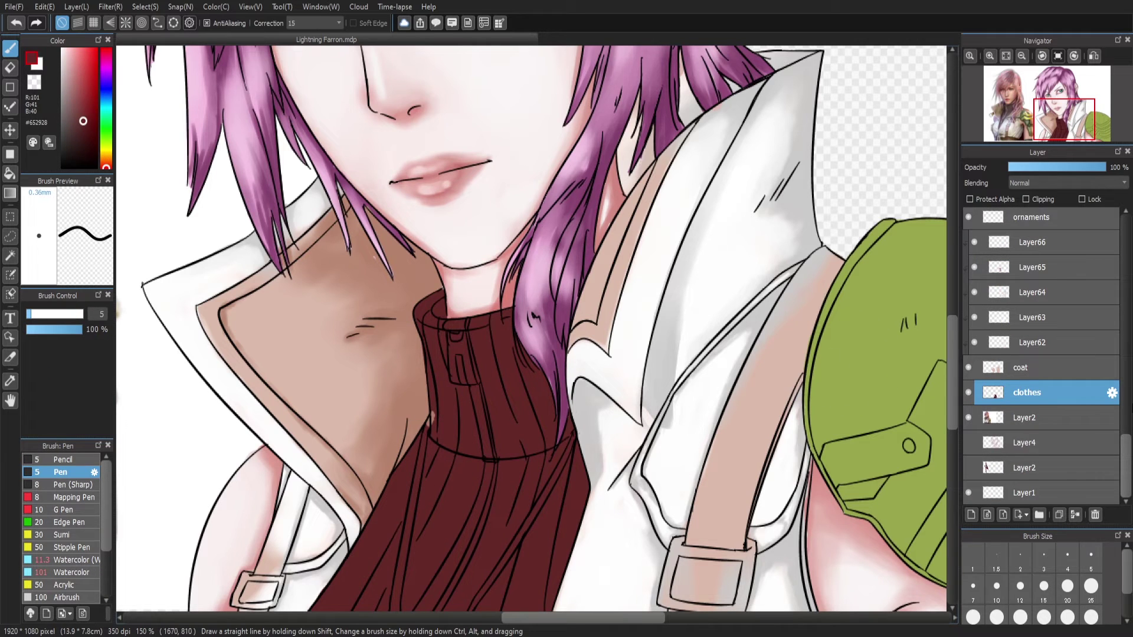
scroll(1038, 377, up, 1)
click(1021, 391)
key(e)
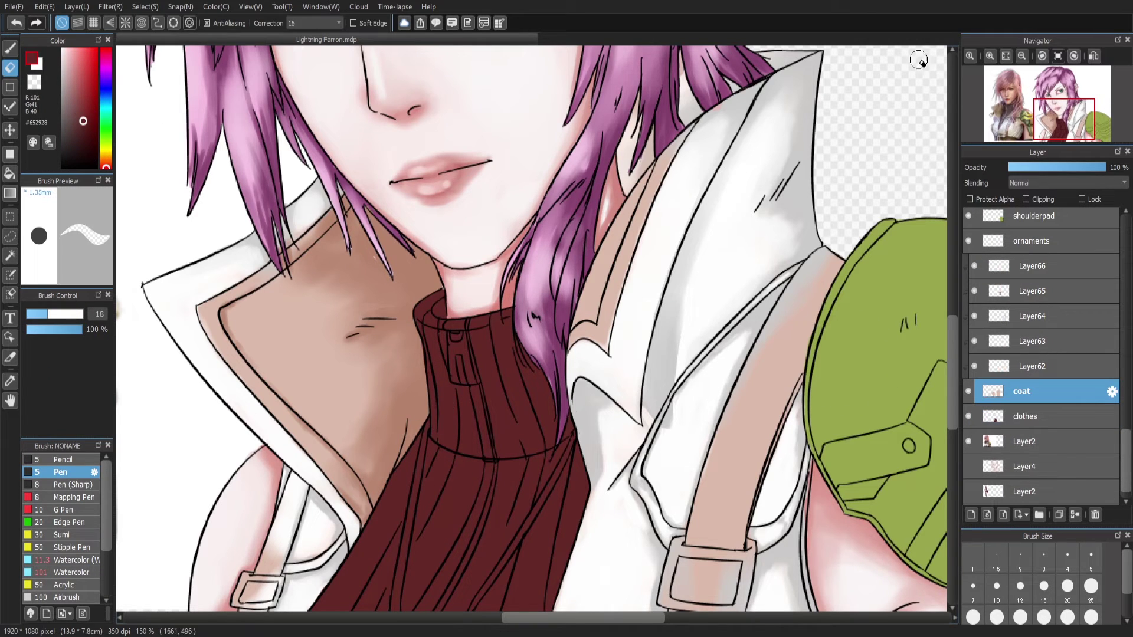
click(1021, 56)
click(59, 472)
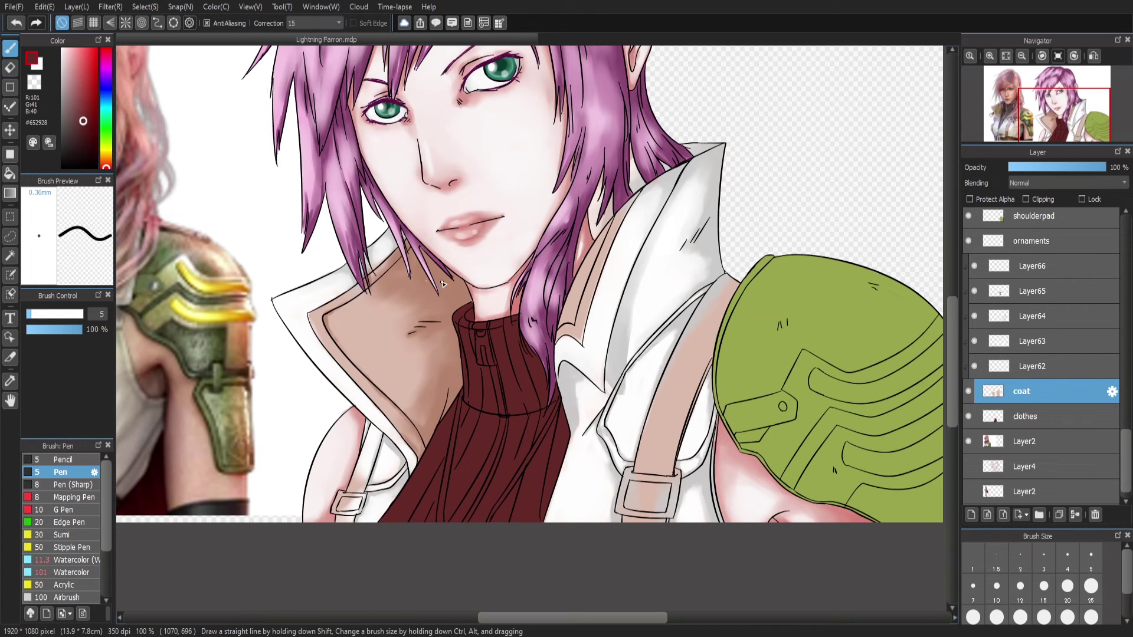
click(80, 572)
key(ctrl+plus)
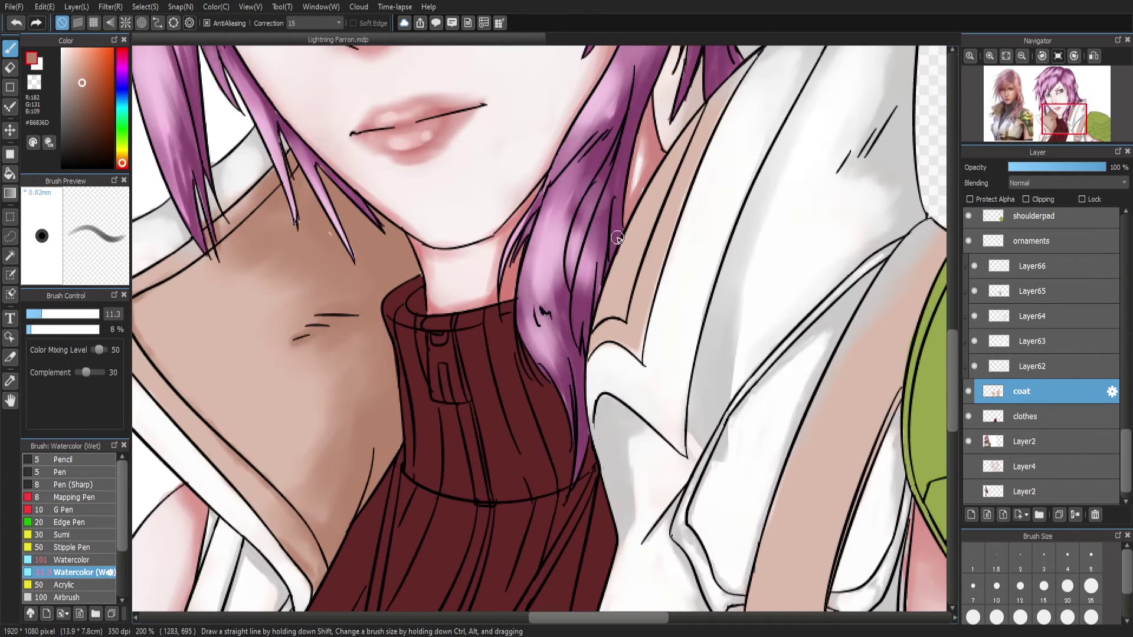
drag(607, 283, 614, 333)
drag(684, 135, 735, 86)
click(16, 23)
click(15, 22)
click(16, 23)
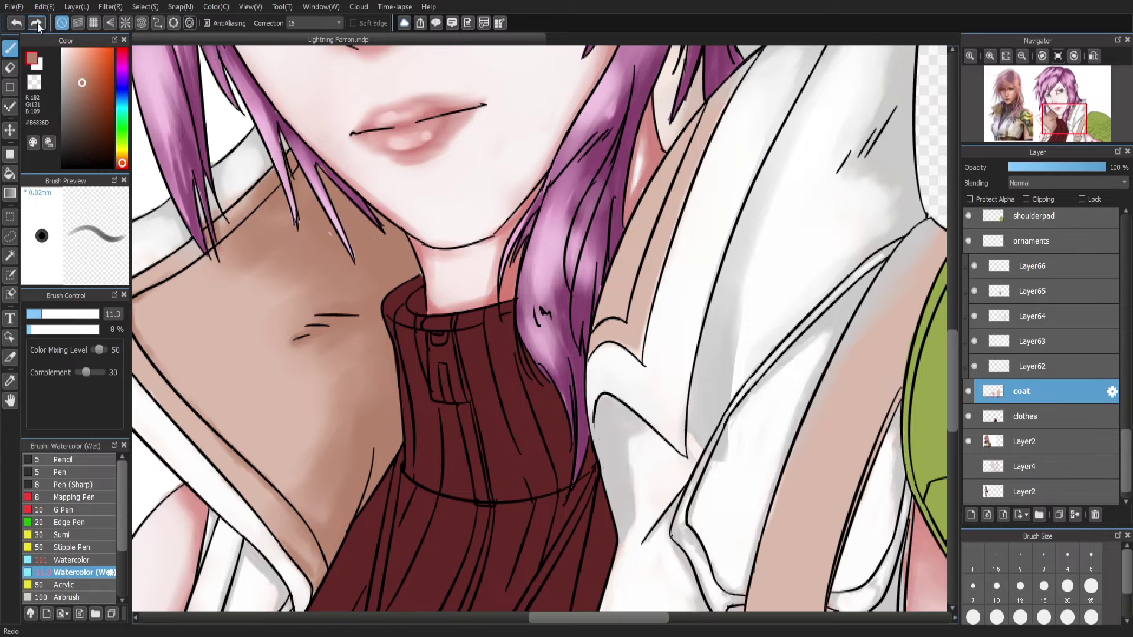
Shade the tan collar lining beside and between the long hair strands on Layer65 with #B6836D at size 11.3
click(1038, 291)
mouse_move(687, 171)
mouse_down()
mouse_move(743, 67)
mouse_move(708, 105)
mouse_up()
scroll(662, 204, up, 5)
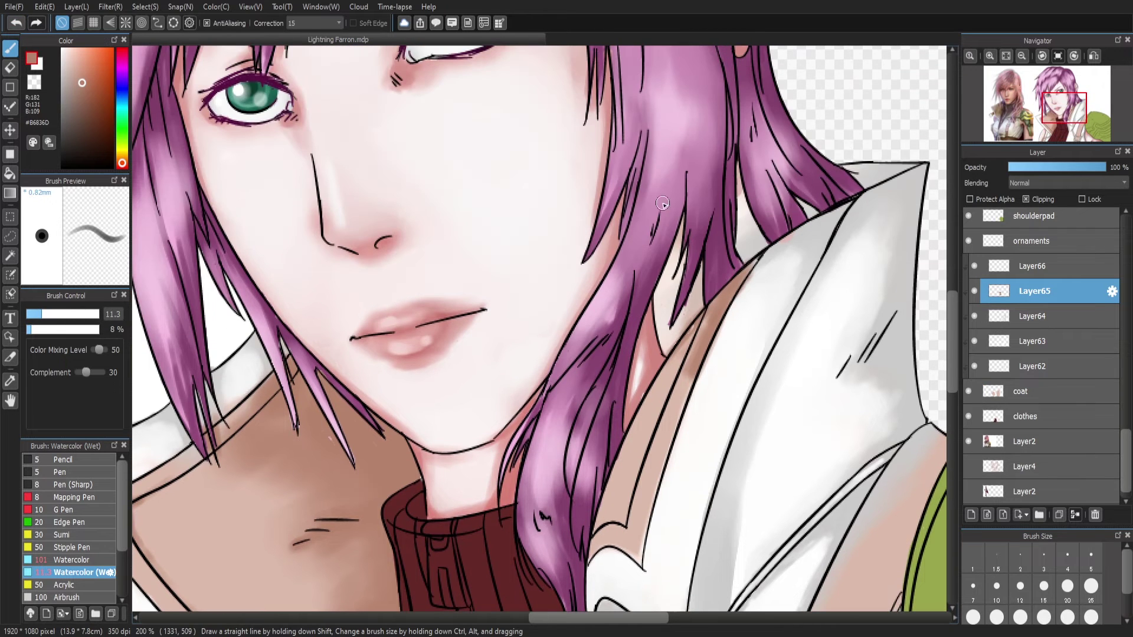
drag(662, 203, 693, 332)
drag(742, 236, 736, 171)
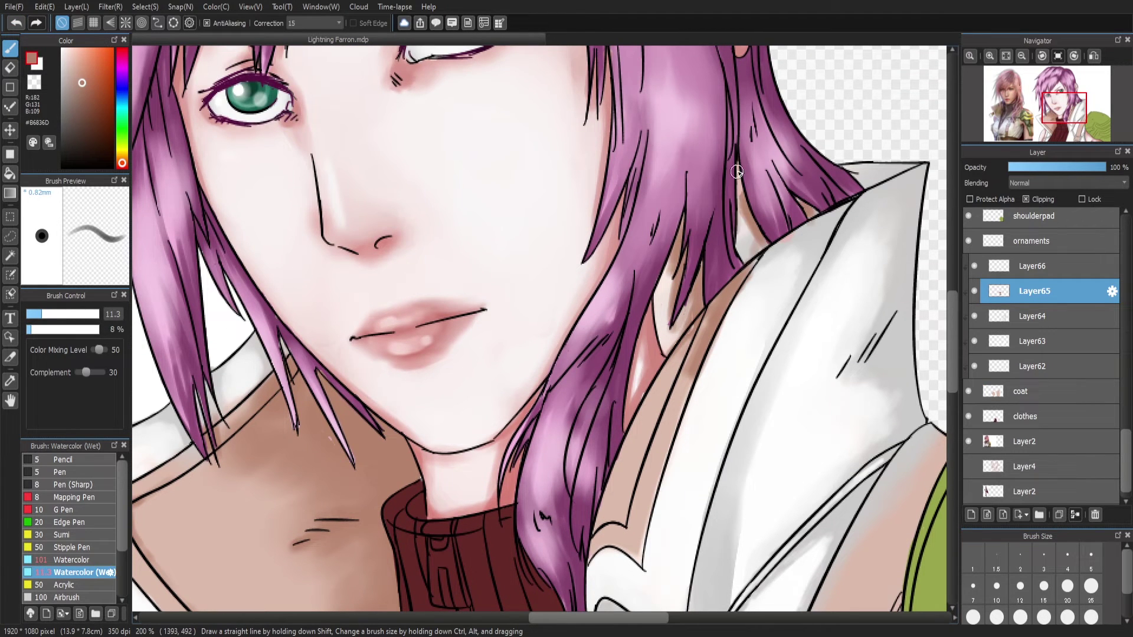
Paint #DCBAAB over the collar lining behind the hair on Layer66 at size 31 and clear the spill from the white collar tip
key(ctrl+Up)
alt+click(654, 317)
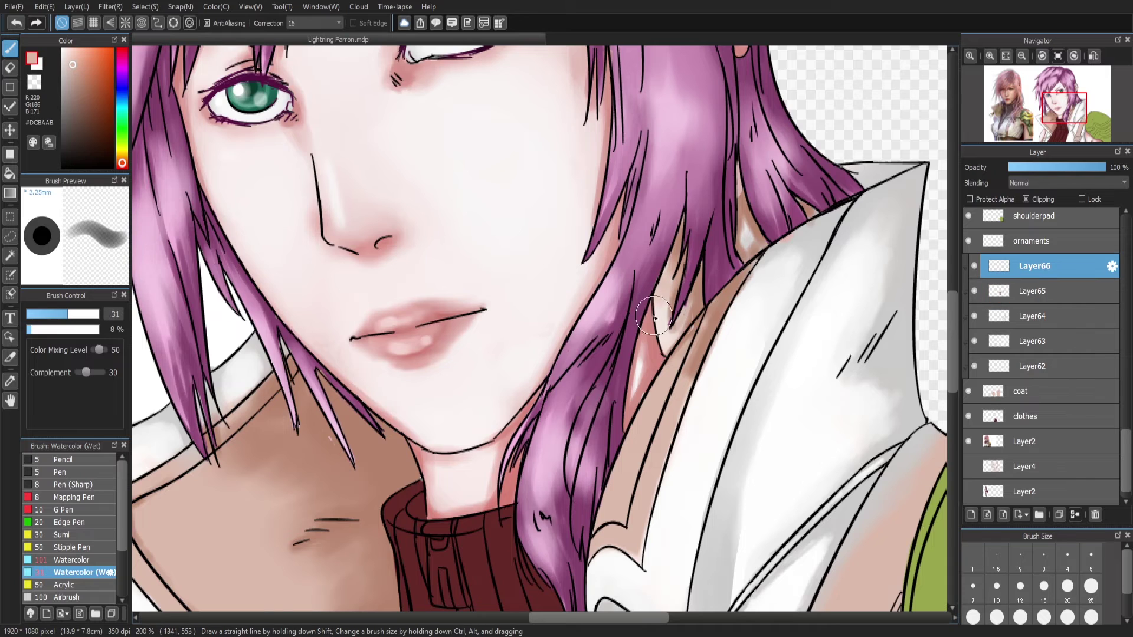
mouse_move(654, 317)
mouse_down()
mouse_move(846, 186)
mouse_move(876, 183)
mouse_move(849, 171)
mouse_up()
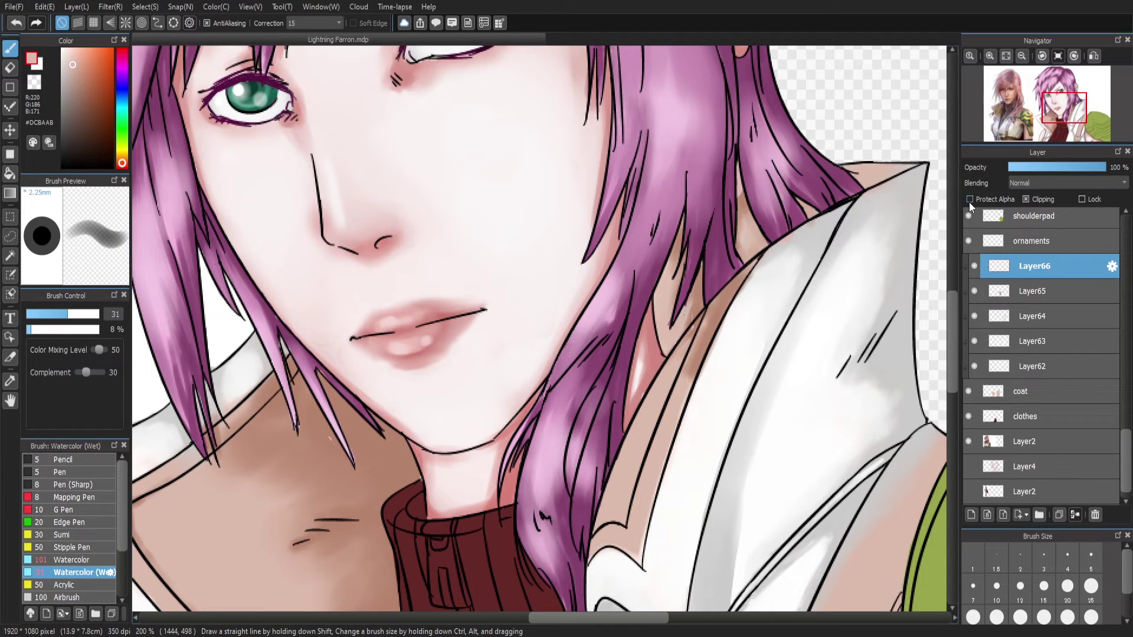
key(e)
alt+click(903, 195)
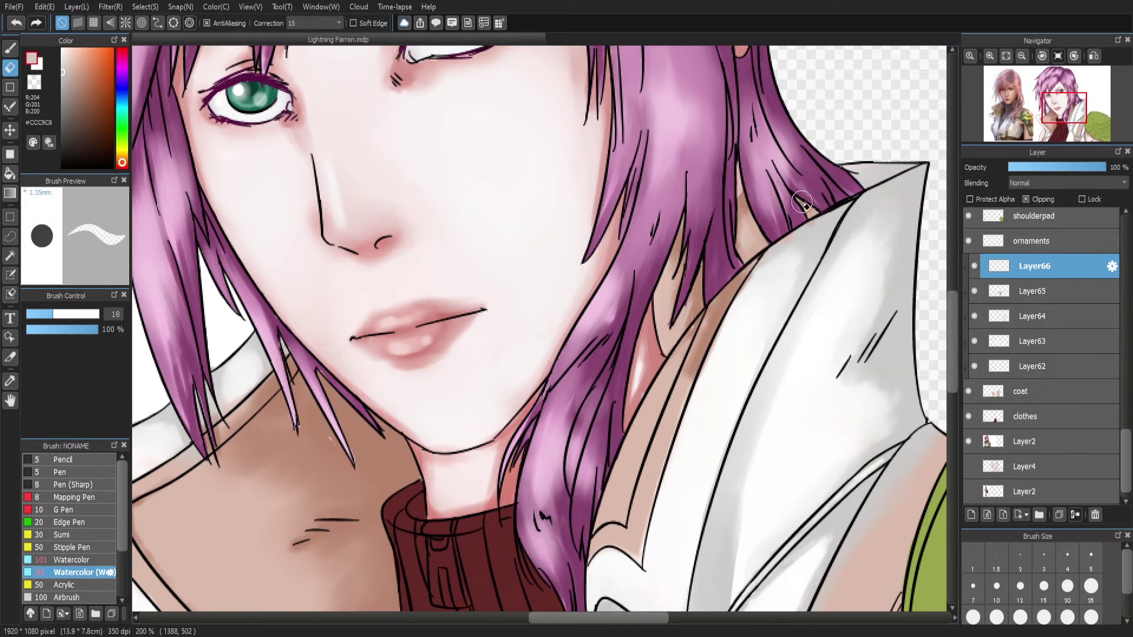
Deepen the collar lining along the hair tips on Layer66 with sampled #B98A75 and Watercolor (Wet) at size 31
alt+click(802, 203)
key(b)
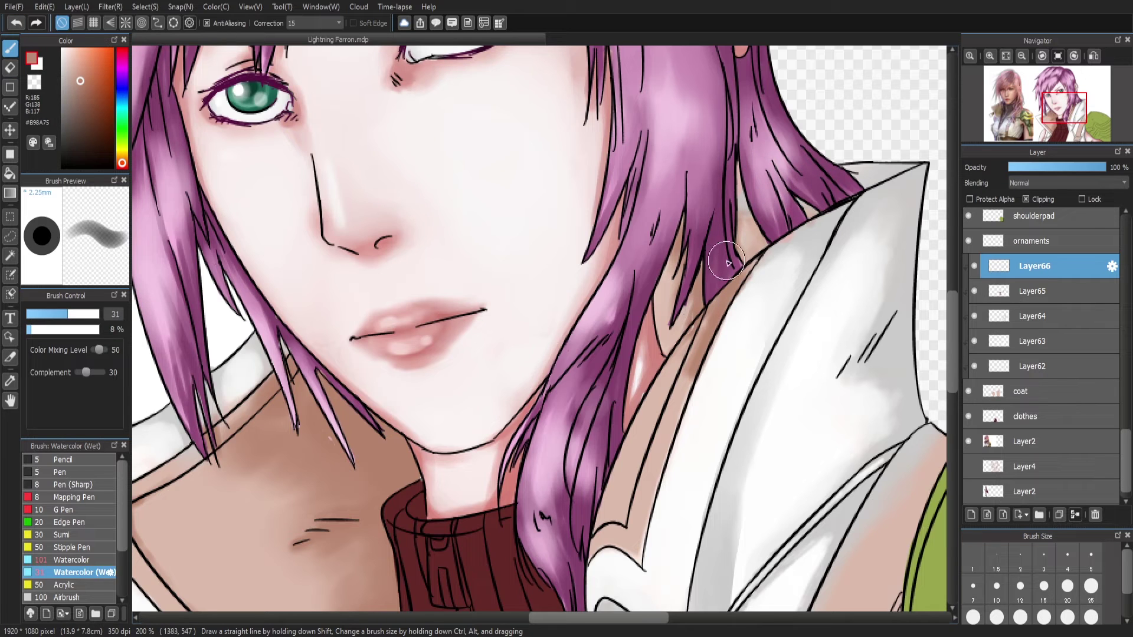
mouse_move(728, 262)
mouse_down()
mouse_move(655, 331)
mouse_move(685, 407)
mouse_move(678, 384)
mouse_up()
drag(755, 236, 797, 217)
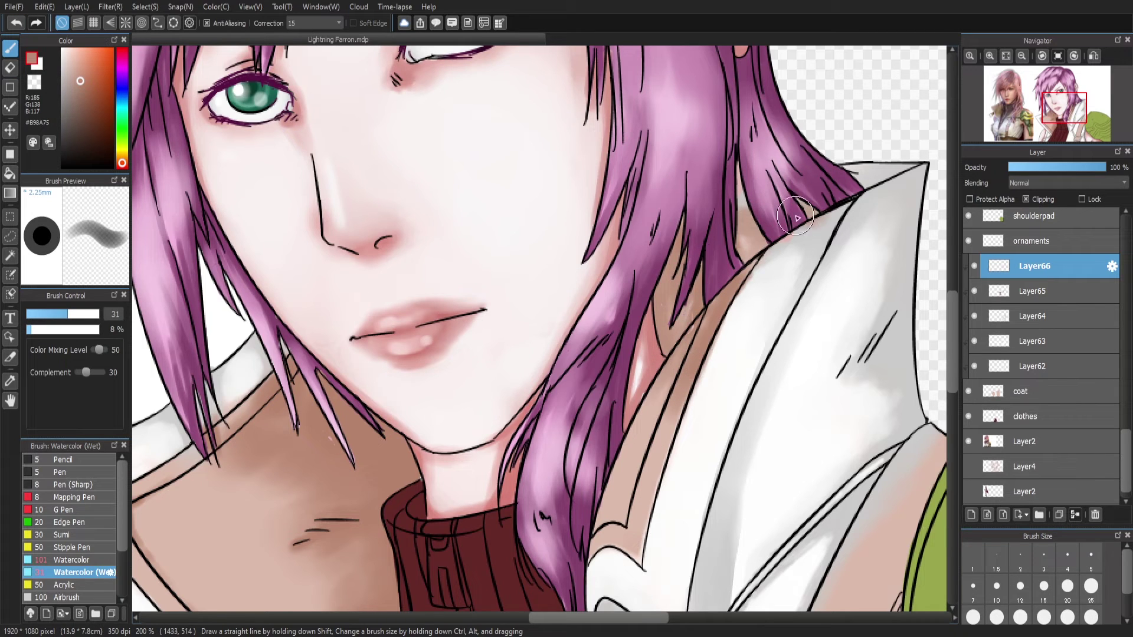
Erase the Skin layer's spill between the hair strands at eraser size 8.7 and retouch the lining there with #BB8A75 on Layer65
alt+click(894, 128)
ctrl+shift+click(739, 203)
key(e)
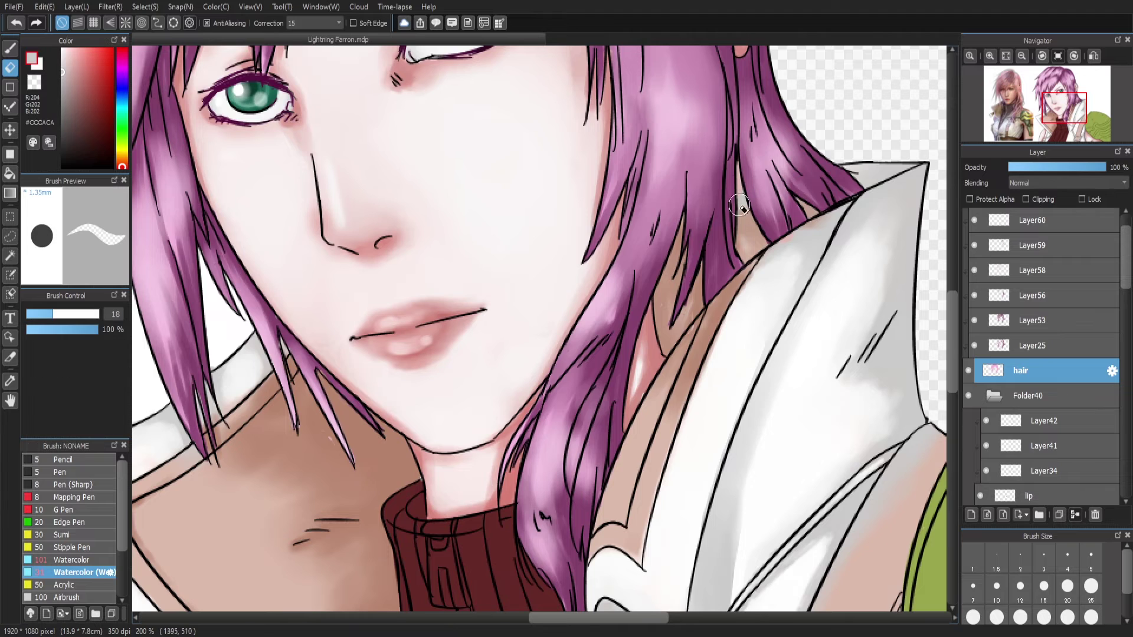
ctrl+shift+click(741, 180)
key(bracketleft)
key(bracketleft)
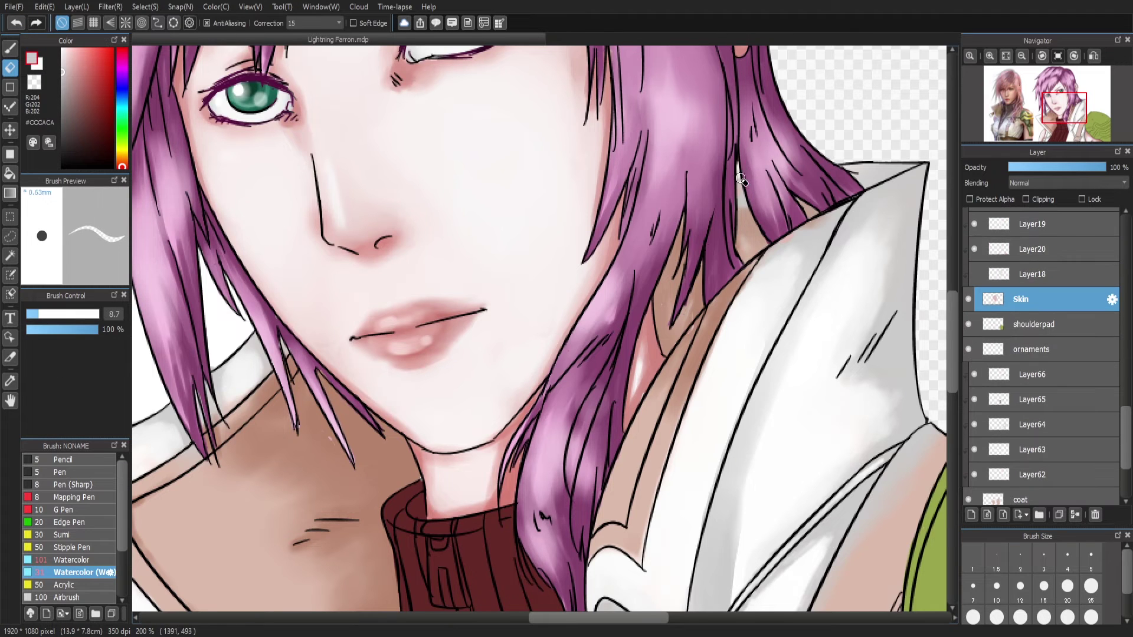
scroll(1005, 354, down, 3)
click(1005, 331)
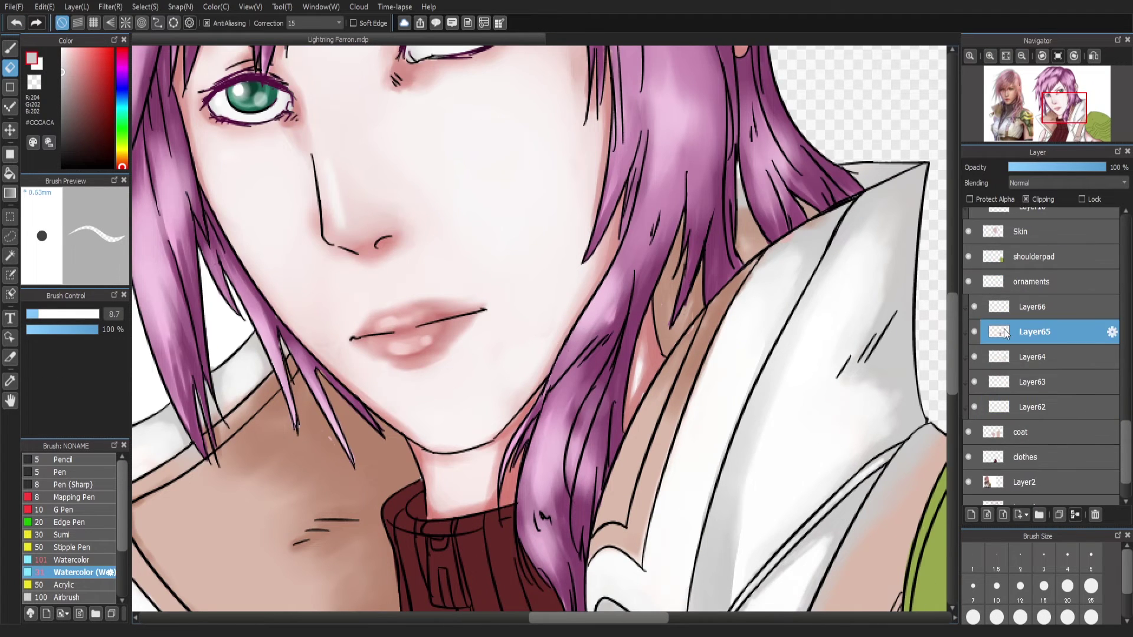
key(b)
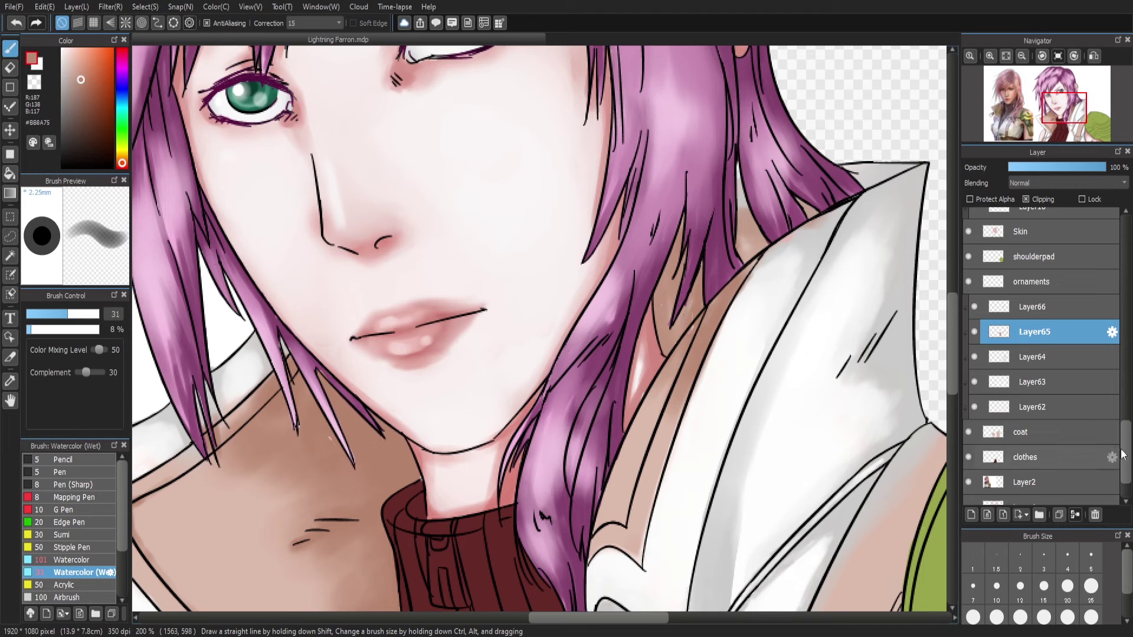
Erase stray specks overlapping the tan collar lining on the hair and Skin layers
ctrl+shift+click(335, 451)
key(e)
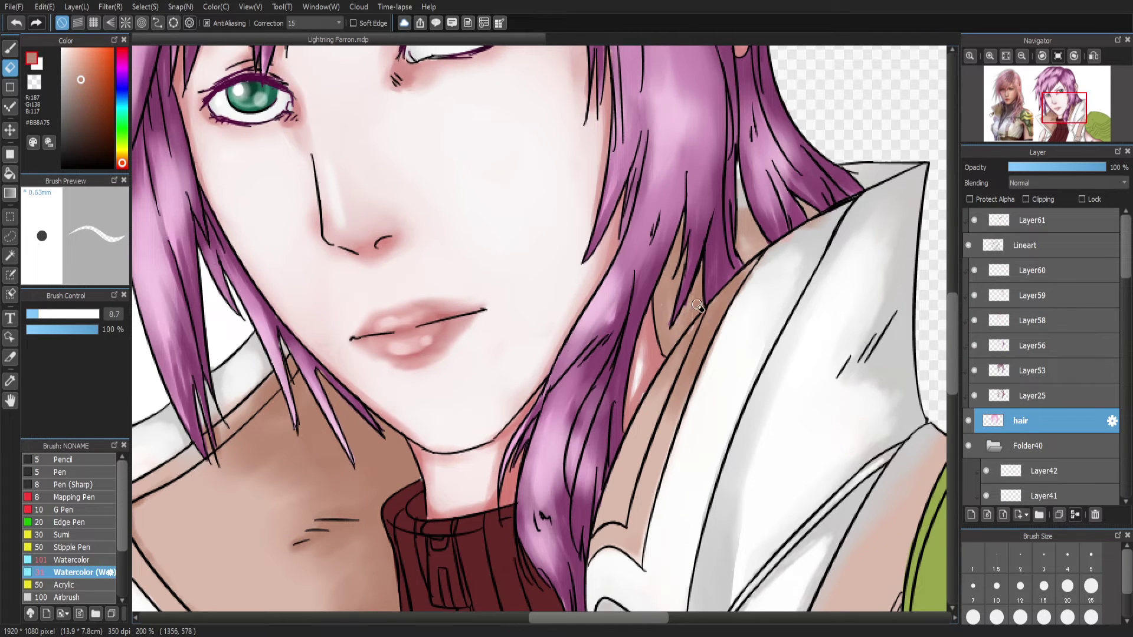
ctrl+shift+click(691, 331)
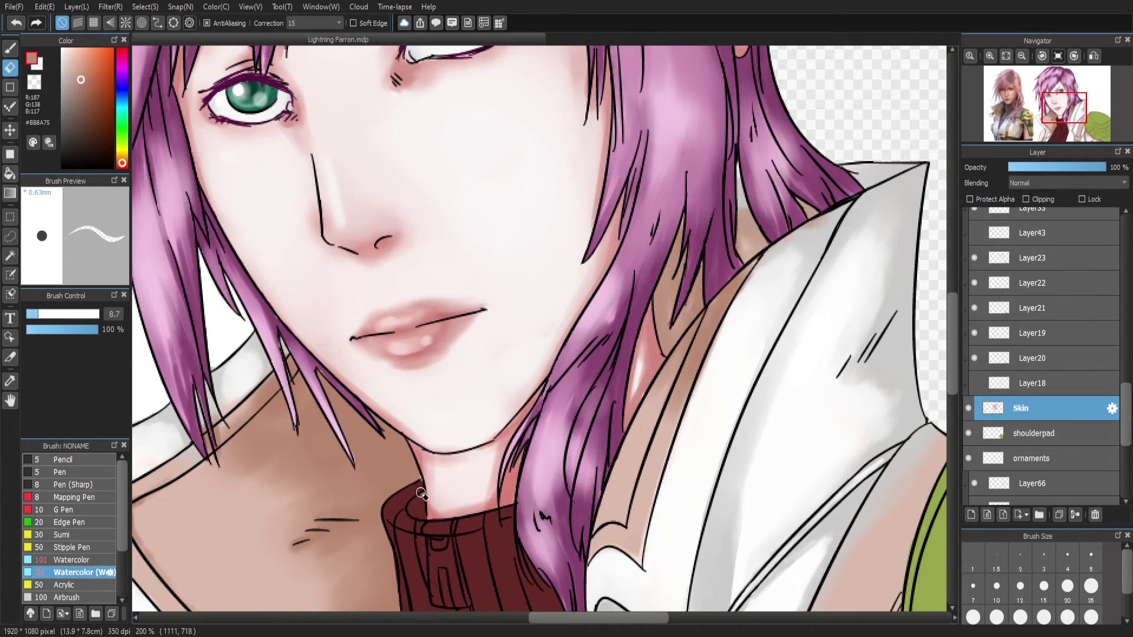
Add clipped layers Layer67 and Layer68 above the clothes layer and sample #652928 from the turtleneck with Layer67 active
key(ctrl+0)
scroll(1043, 118, up, 3)
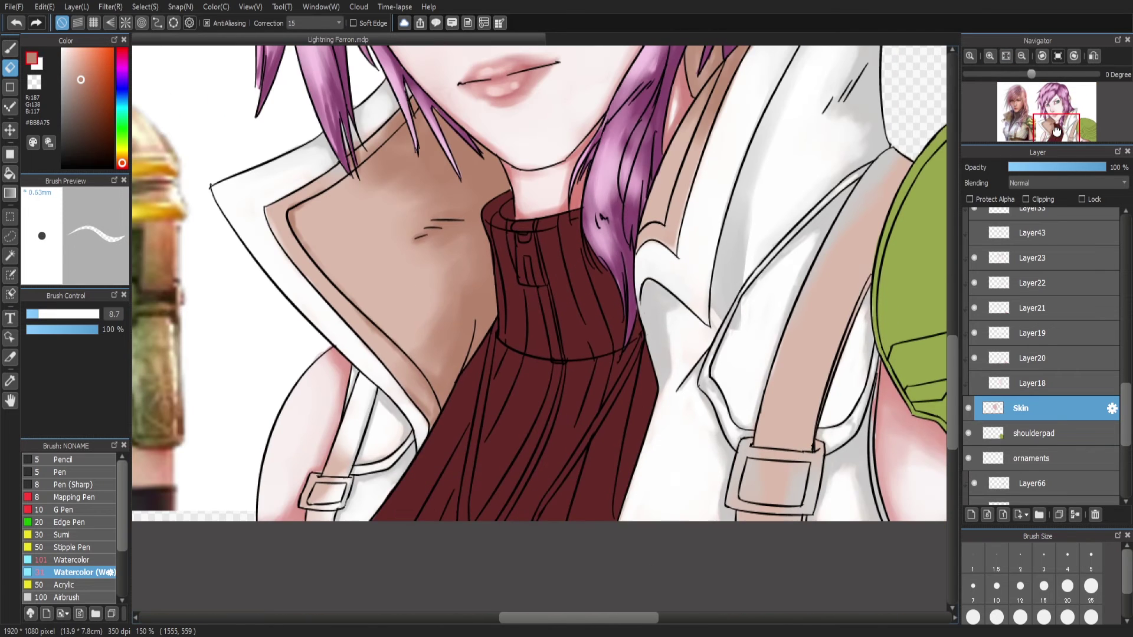
scroll(1038, 353, down, 3)
click(1032, 413)
click(1025, 443)
alt+click(556, 260)
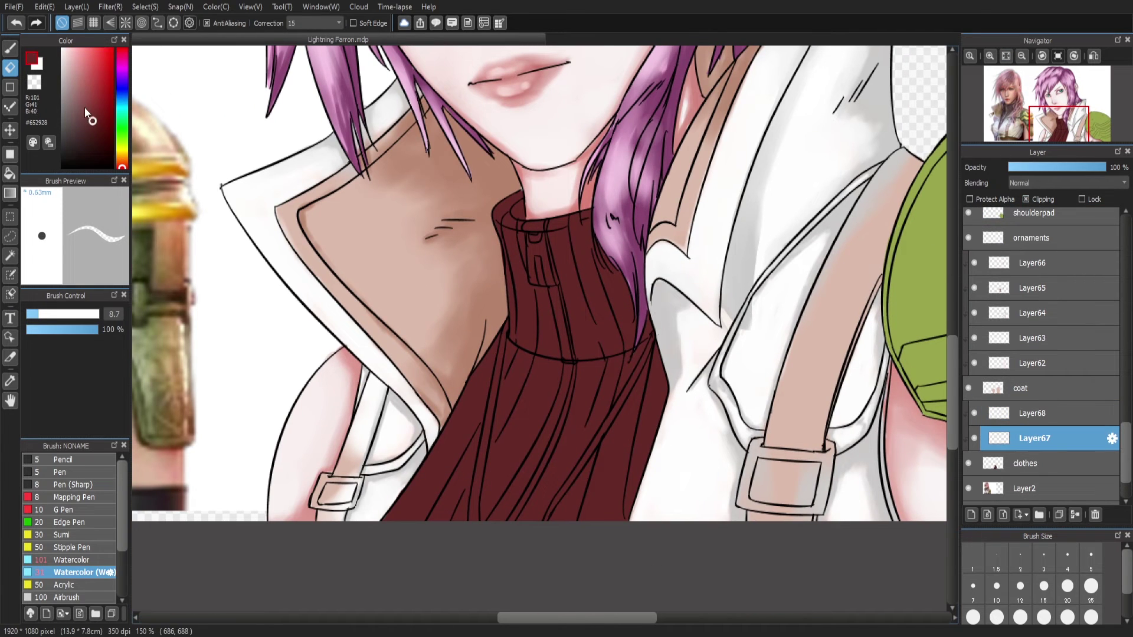
Paint #9A5452 highlights between the turtleneck's ribs and folds on Layer67 with Watercolor (Wet) at size 31
click(66, 561)
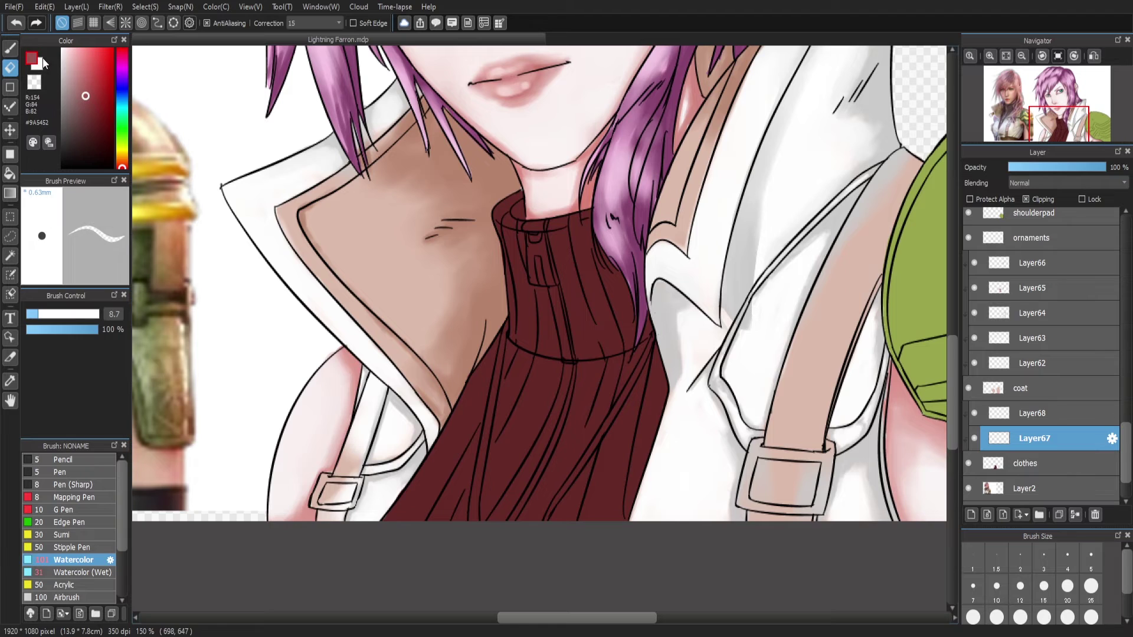
key(b)
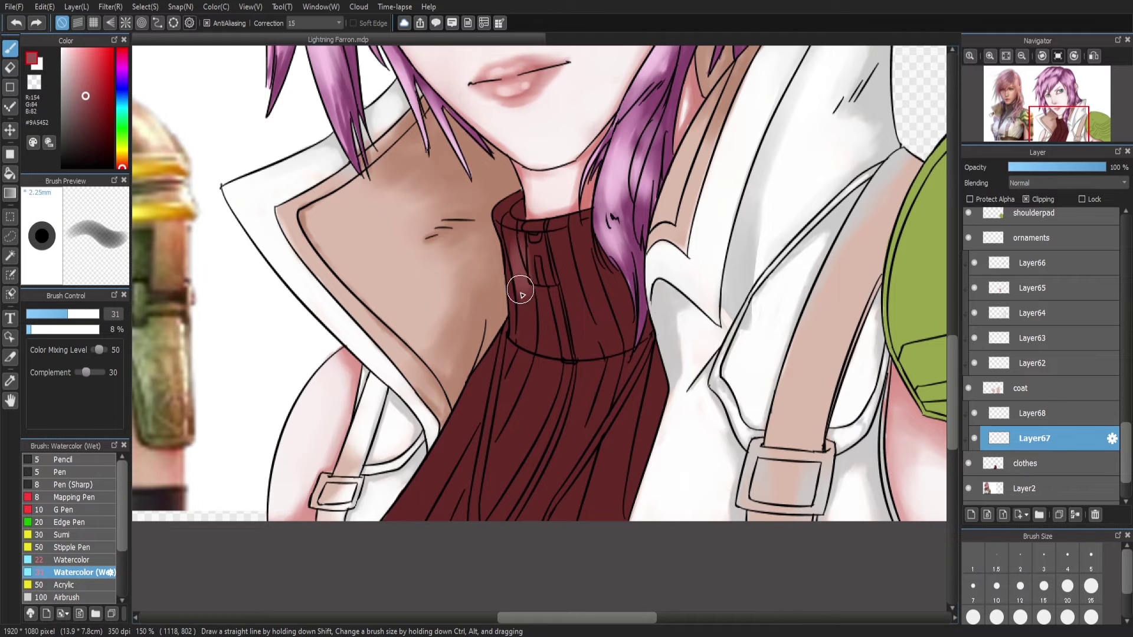
mouse_move(521, 291)
mouse_down()
mouse_move(543, 343)
mouse_move(501, 203)
mouse_move(518, 296)
mouse_move(518, 449)
mouse_move(467, 414)
mouse_move(460, 449)
mouse_move(477, 401)
mouse_move(455, 450)
mouse_up()
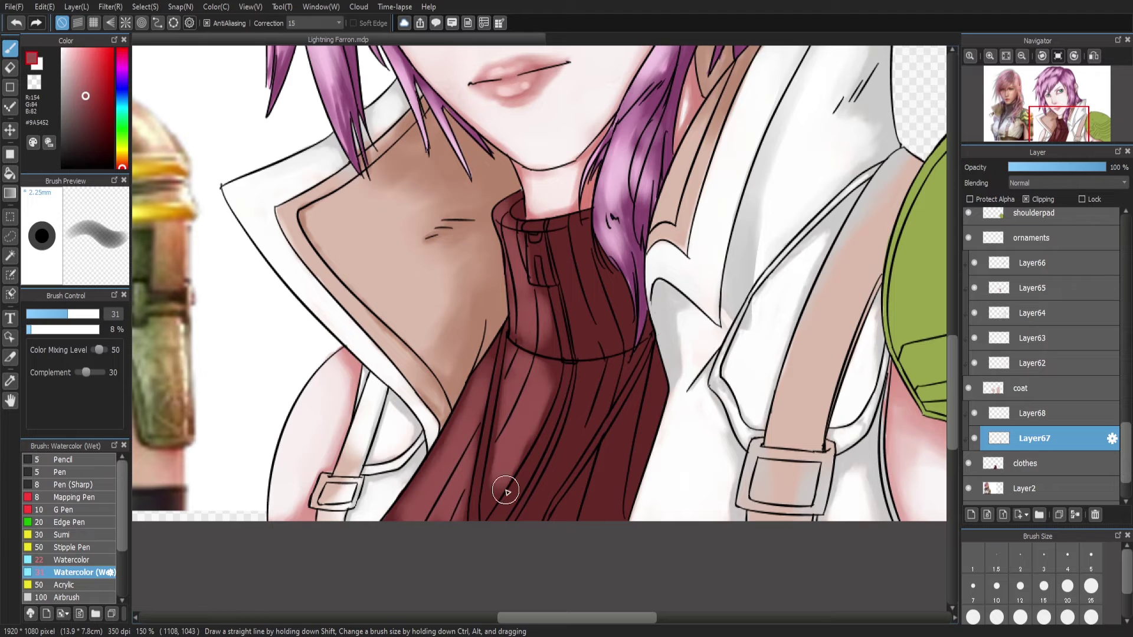
mouse_move(564, 227)
mouse_down()
mouse_move(589, 331)
mouse_move(608, 306)
mouse_move(531, 303)
mouse_move(541, 374)
mouse_move(609, 347)
mouse_move(538, 503)
mouse_move(602, 455)
mouse_move(644, 397)
mouse_move(654, 360)
mouse_up()
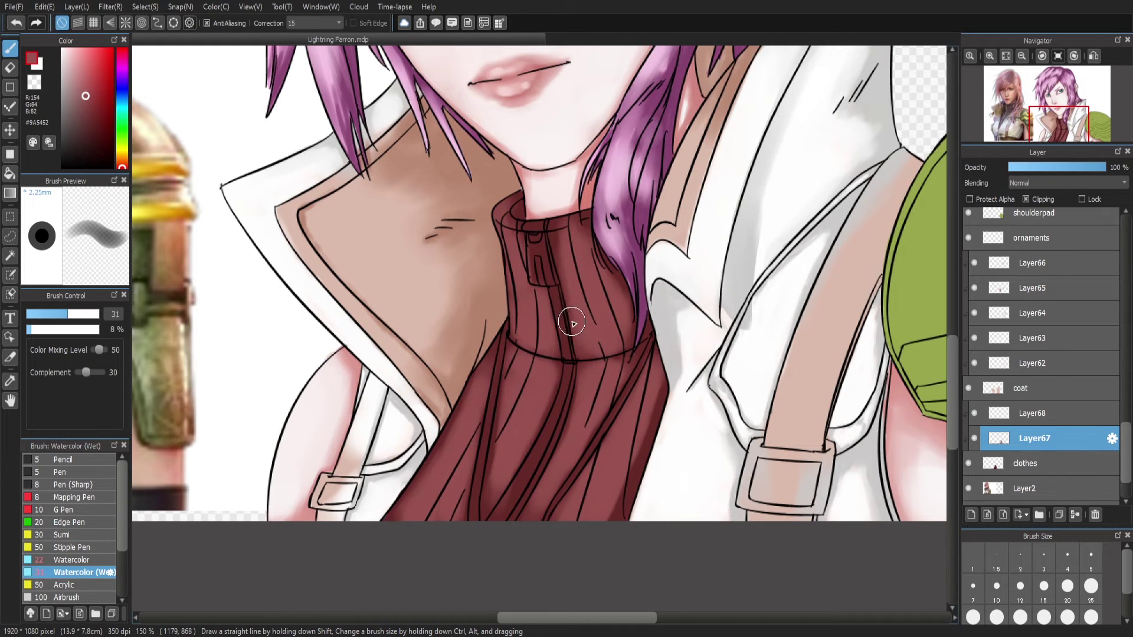
Paint #672B2A shadows along the turtleneck's ribs and folds on Layer68 with Watercolor at size 8.3
key(ctrl+Up)
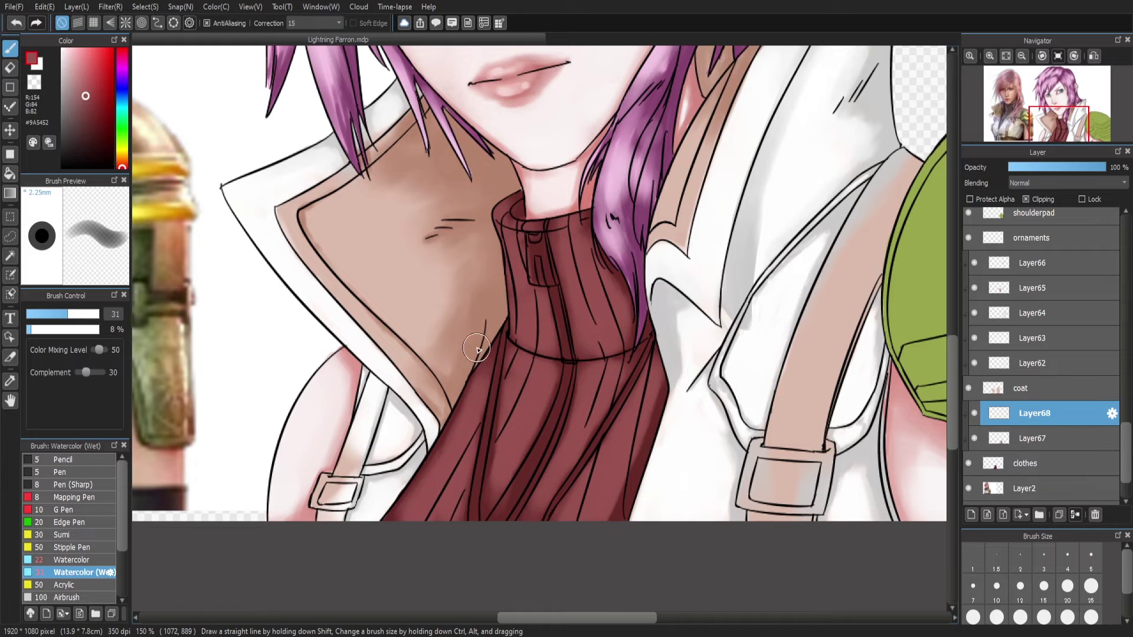
alt+click(478, 341)
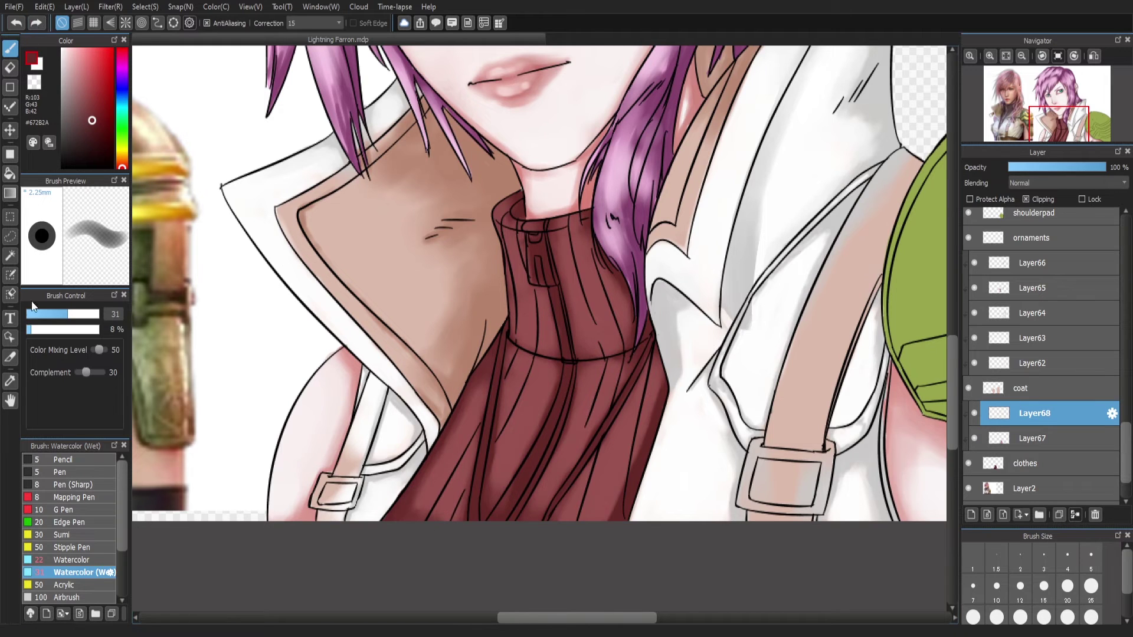
click(66, 559)
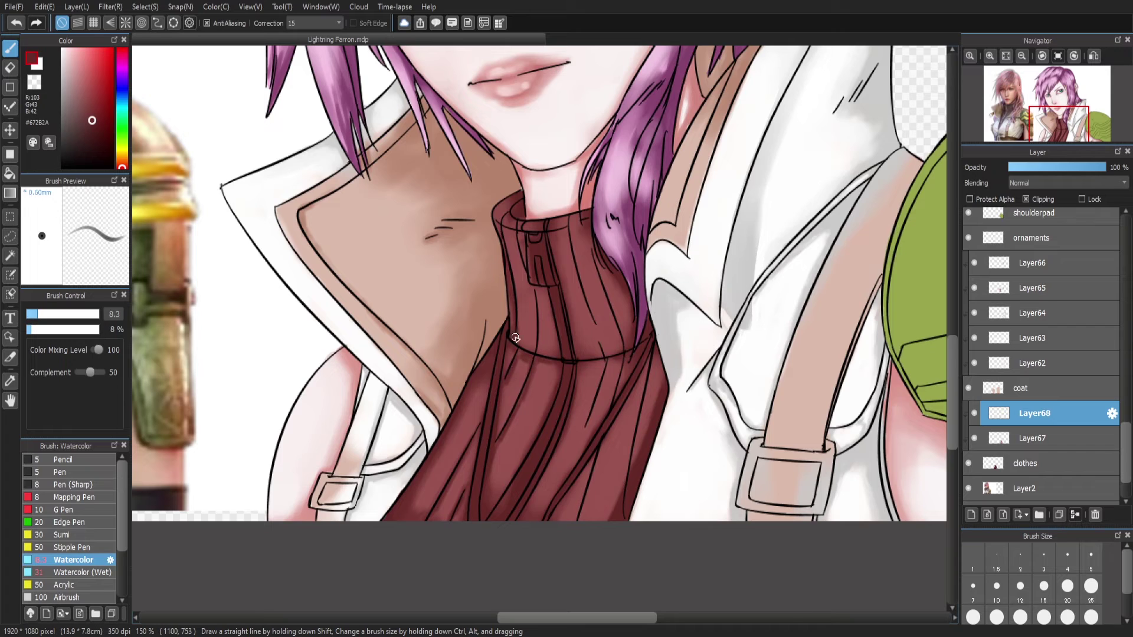
drag(524, 242, 532, 355)
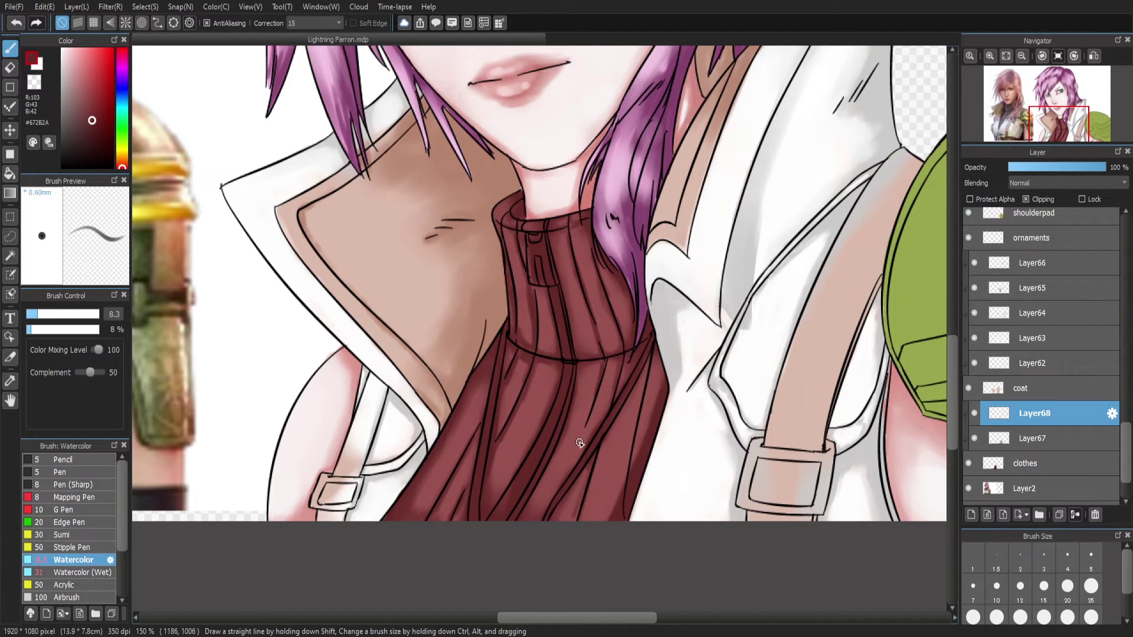
drag(592, 460, 556, 512)
drag(647, 366, 624, 475)
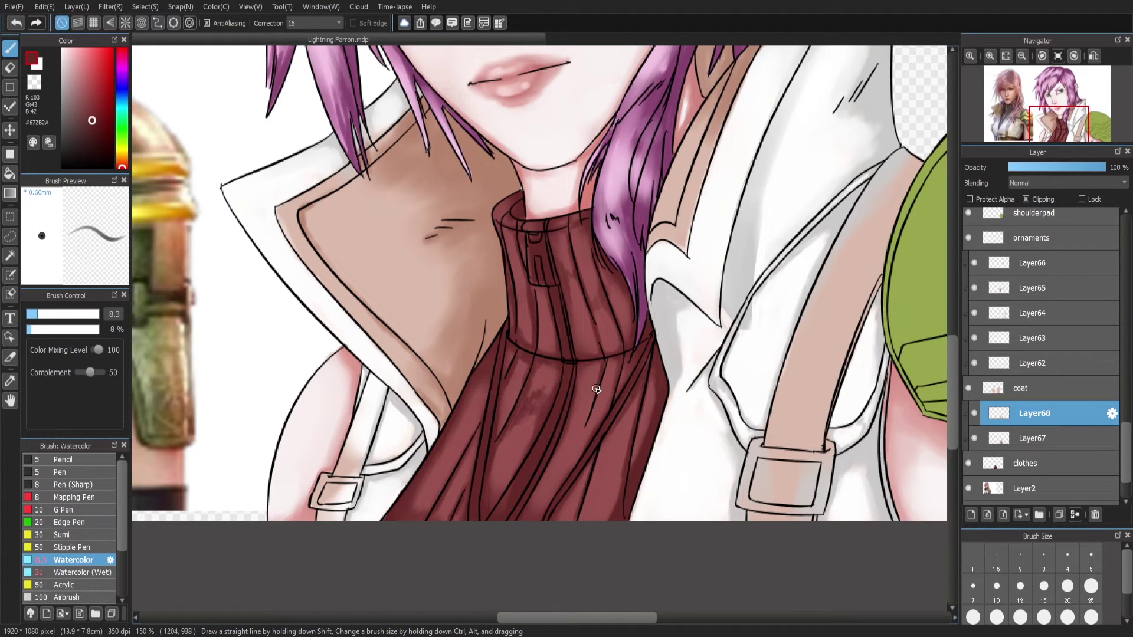
drag(614, 471, 587, 512)
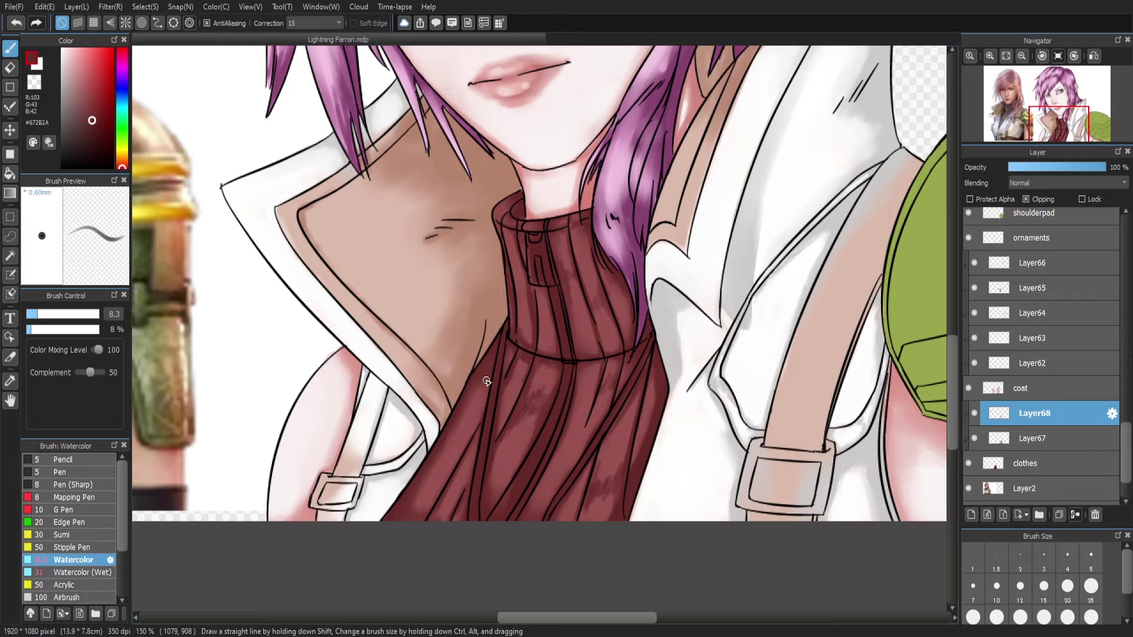
Blend the turtleneck's shadows with Watercolor (Wet) at size 31 and add #9A5452 touches on a new Layer69 above Layer68
click(74, 571)
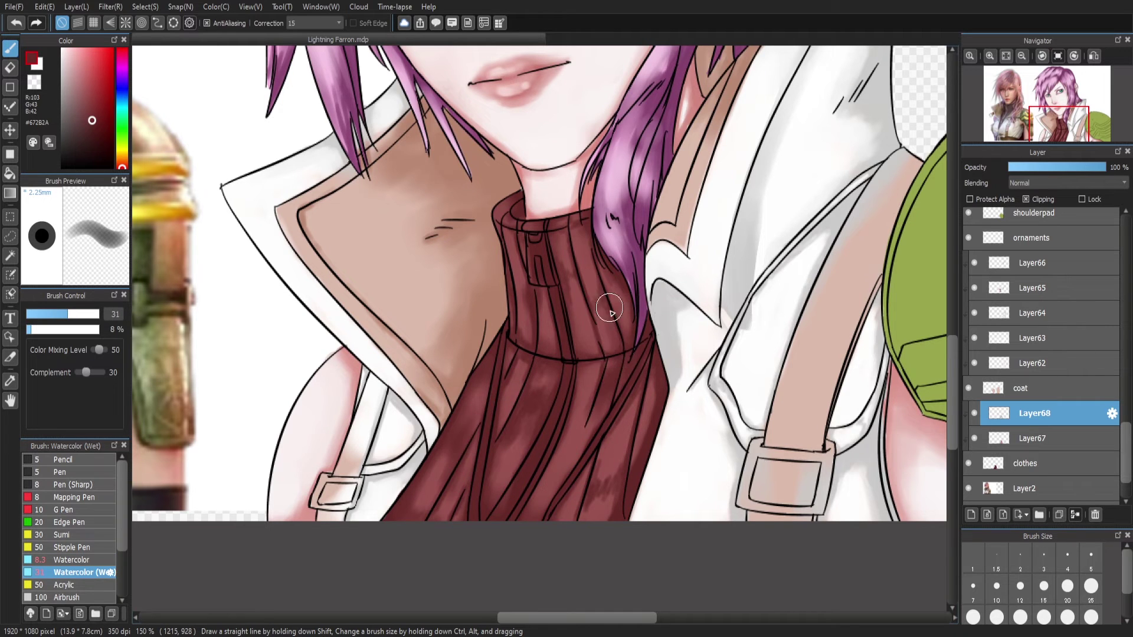
drag(607, 468, 600, 470)
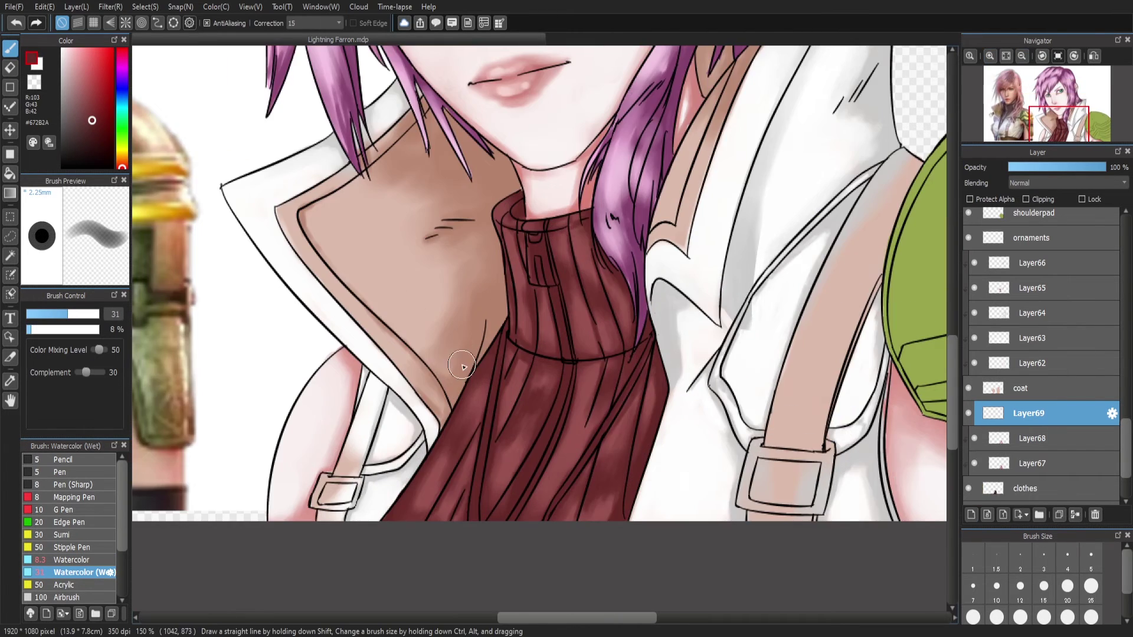
mouse_move(462, 367)
mouse_down()
mouse_move(535, 400)
mouse_move(527, 315)
mouse_move(580, 325)
mouse_move(531, 420)
mouse_move(503, 380)
mouse_up()
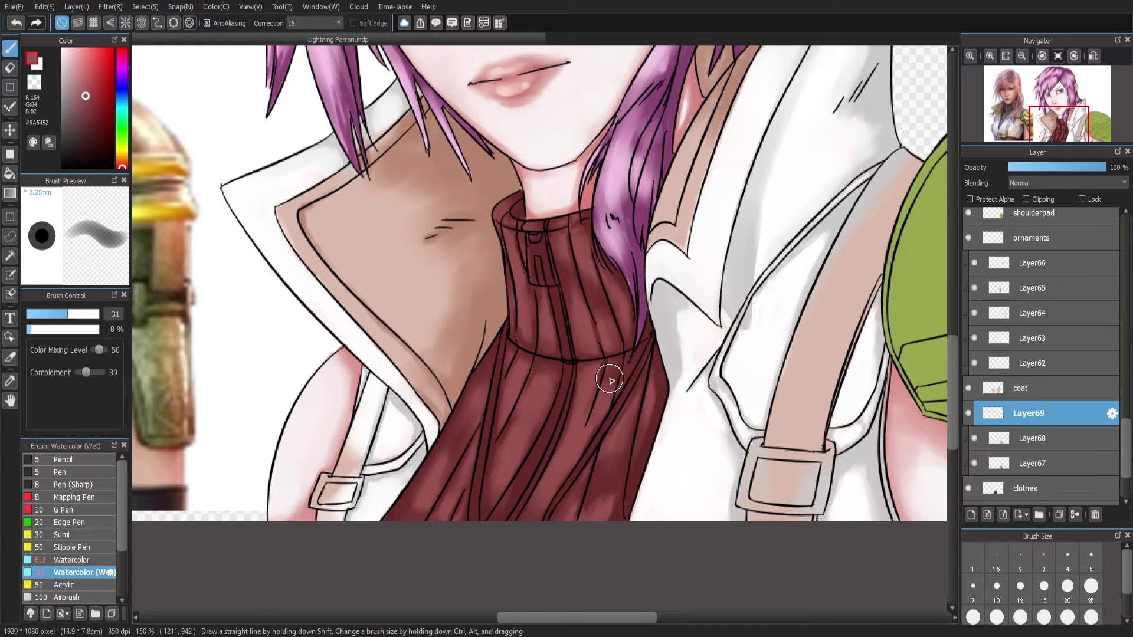
Turn on clipping for Layer69 so it clips to the clothes layer
click(1022, 57)
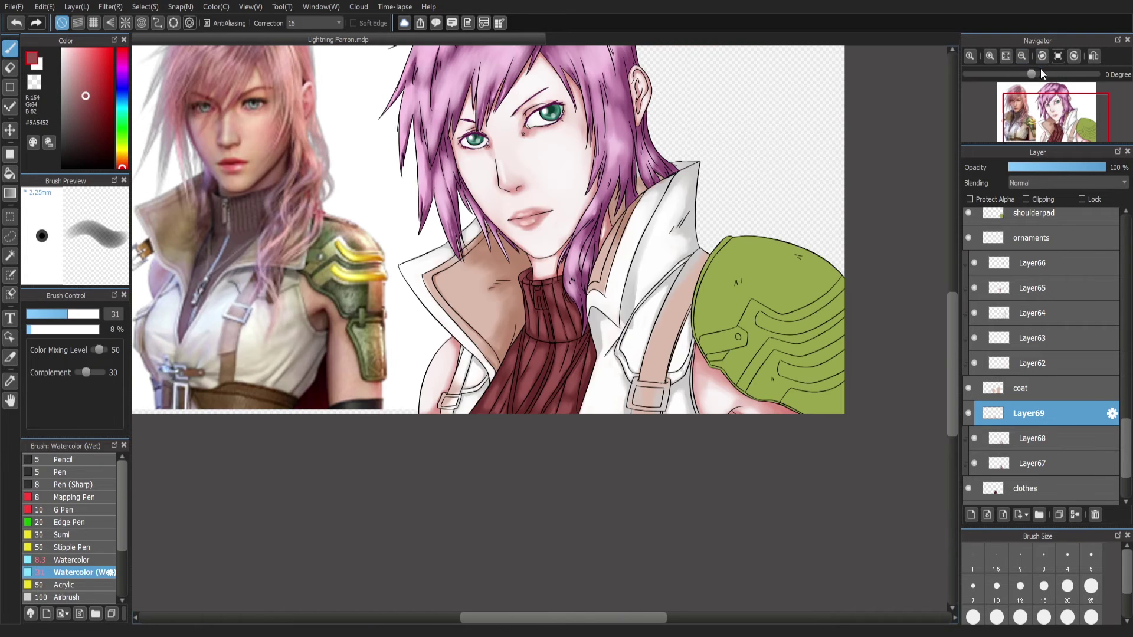
scroll(924, 406, up, 2)
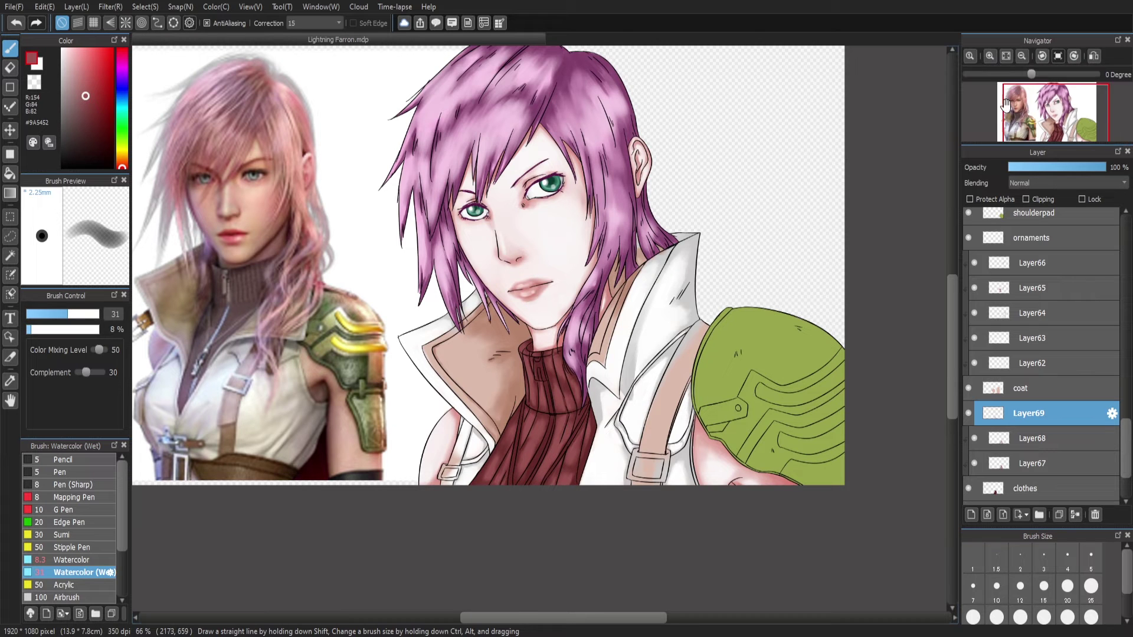
key(ctrl+plus)
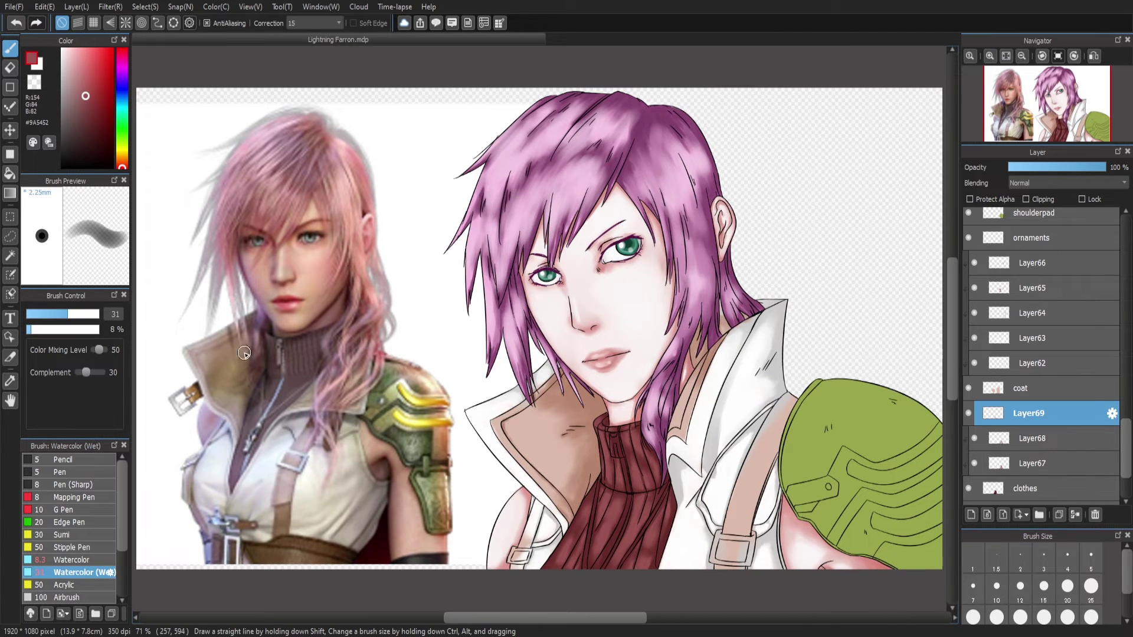
click(1067, 617)
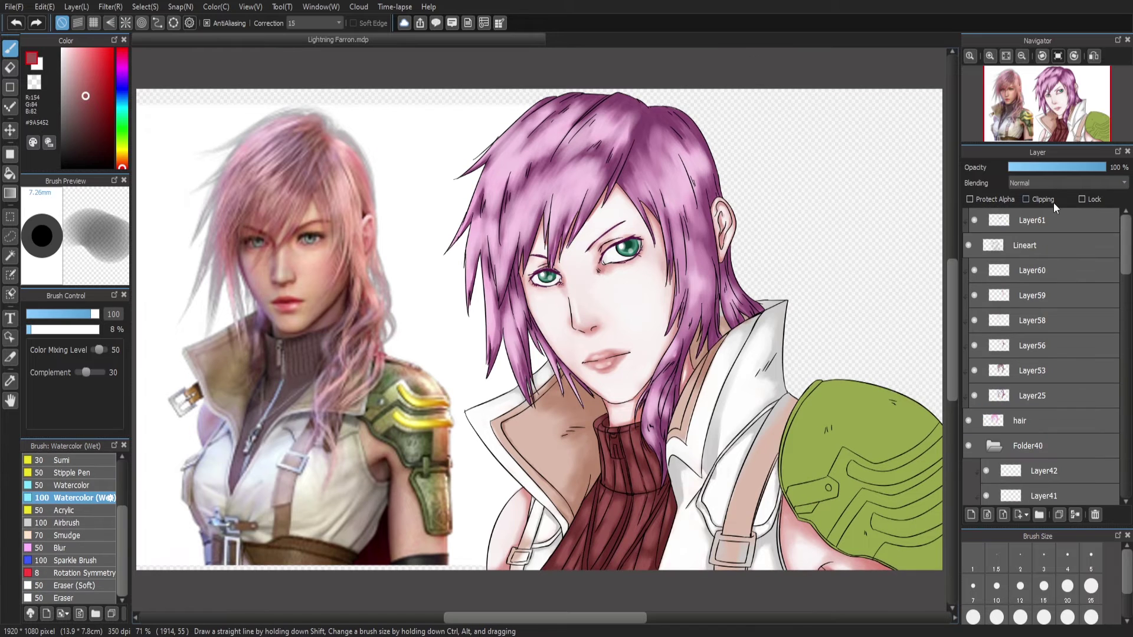
scroll(968, 405, down, 1)
click(968, 489)
click(967, 487)
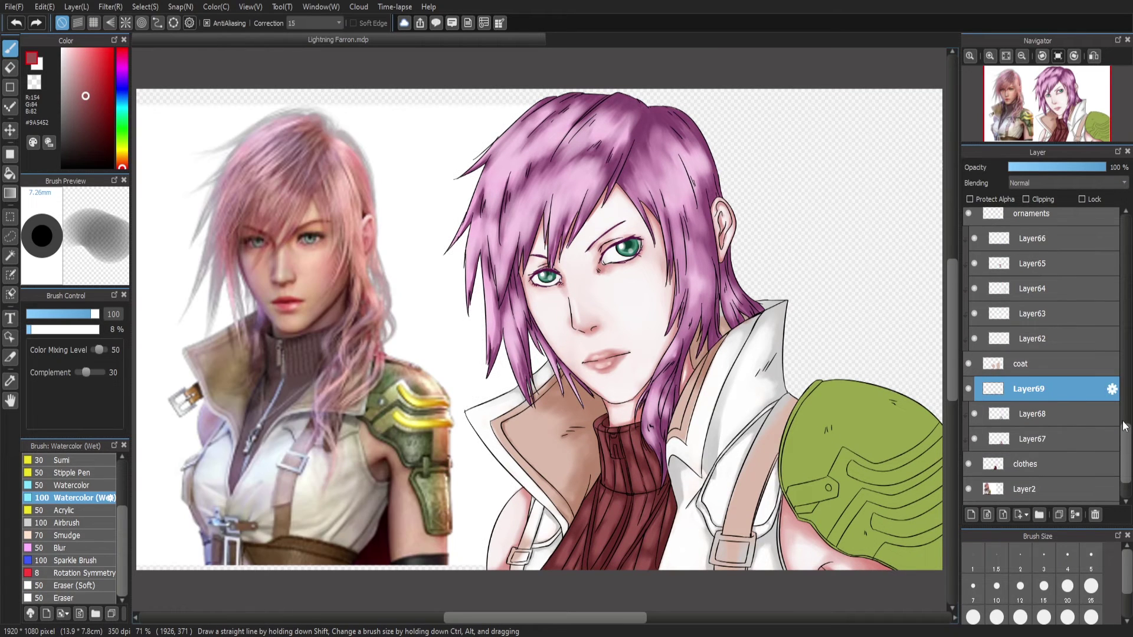
scroll(968, 459, down, 1)
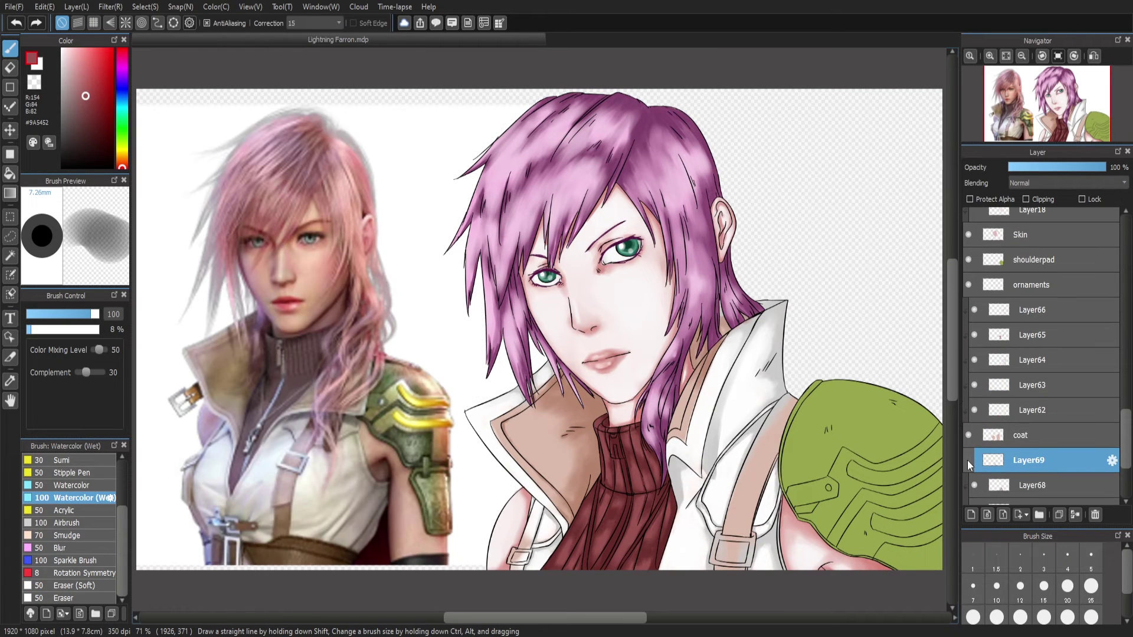
click(1026, 199)
scroll(1107, 443, up, 1)
scroll(1079, 451, up, 3)
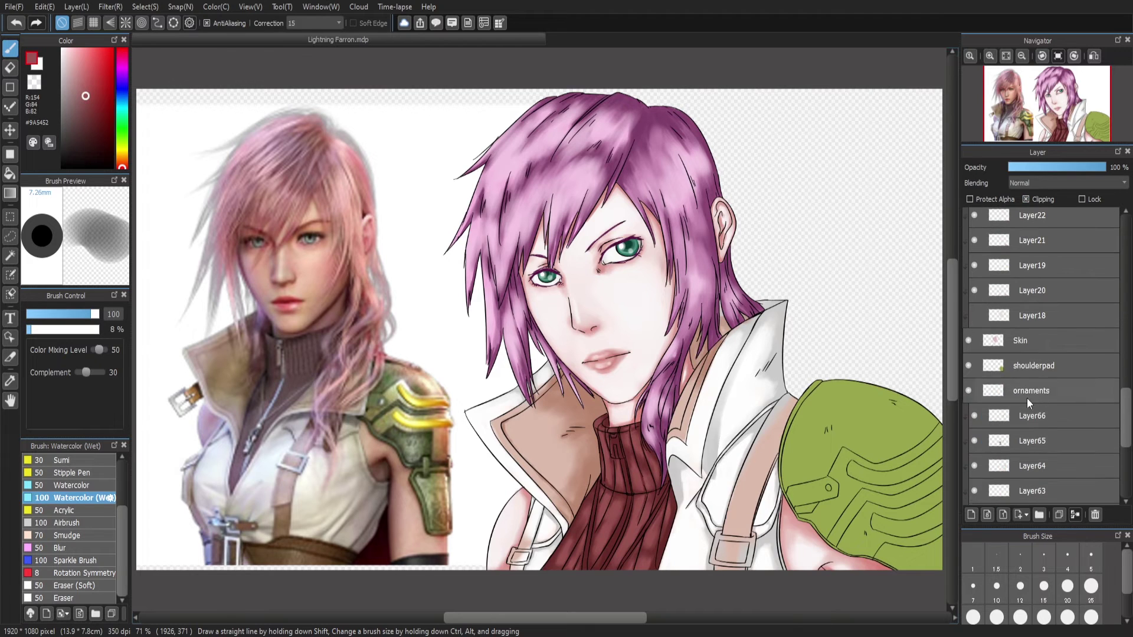
Add a layer named ORNAMENTS 2 above ornaments, and layers named shopulderpad2 and shoulderpad3 above shoulderpad
click(1026, 393)
click(971, 515)
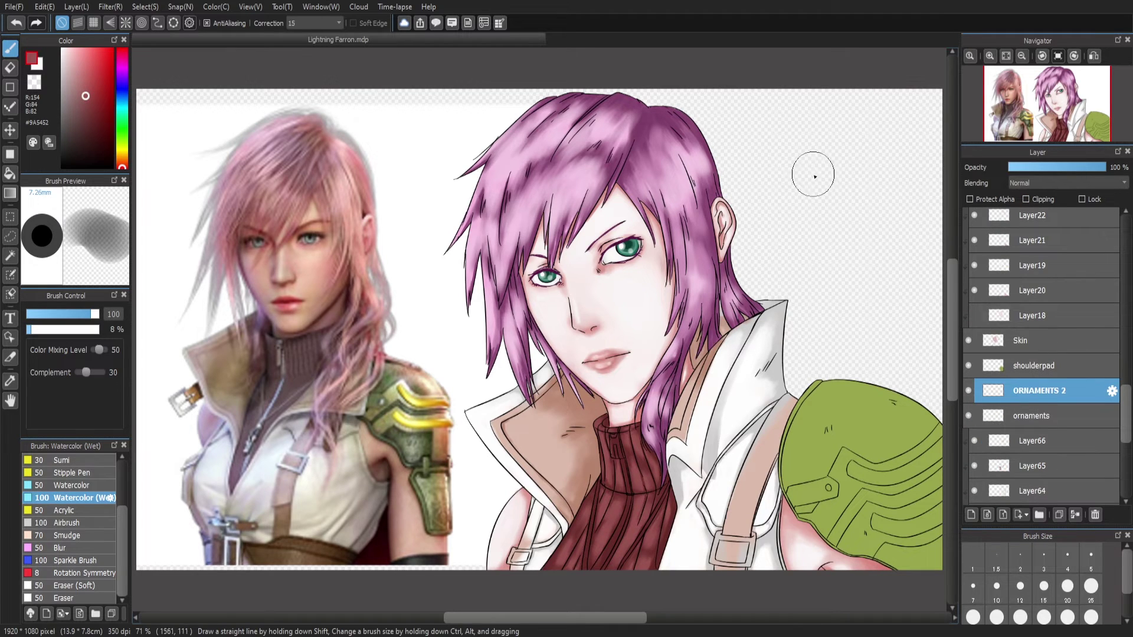
click(1038, 365)
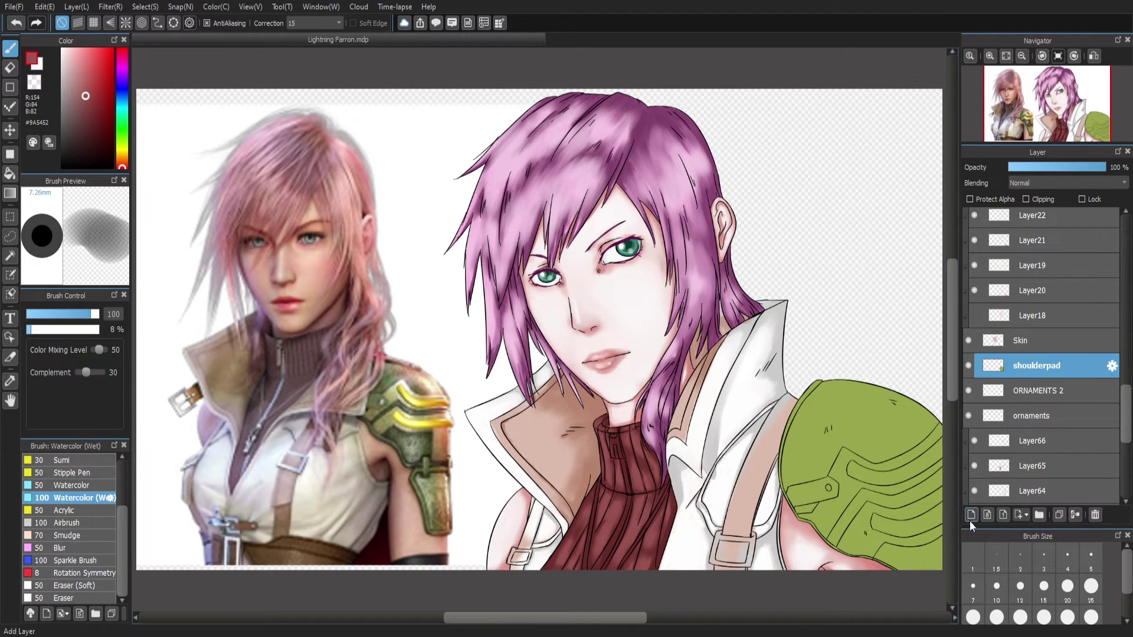
click(971, 514)
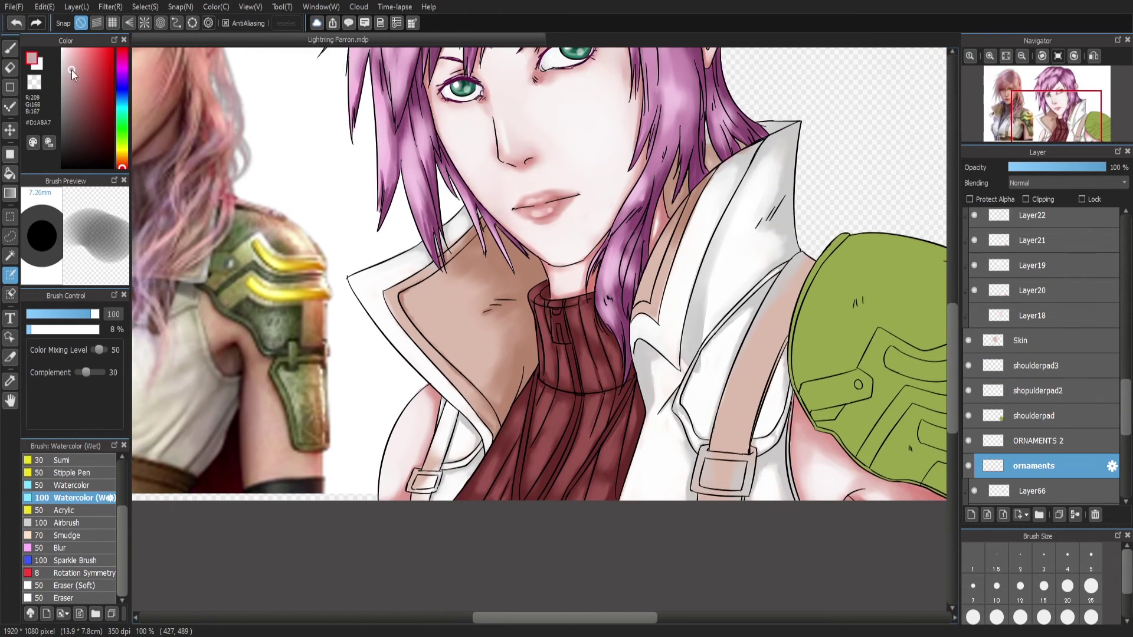
Fill the turtleneck's zipper and pull tab with #CDCDCD on the ornaments layer using the Pen at size 5
click(991, 57)
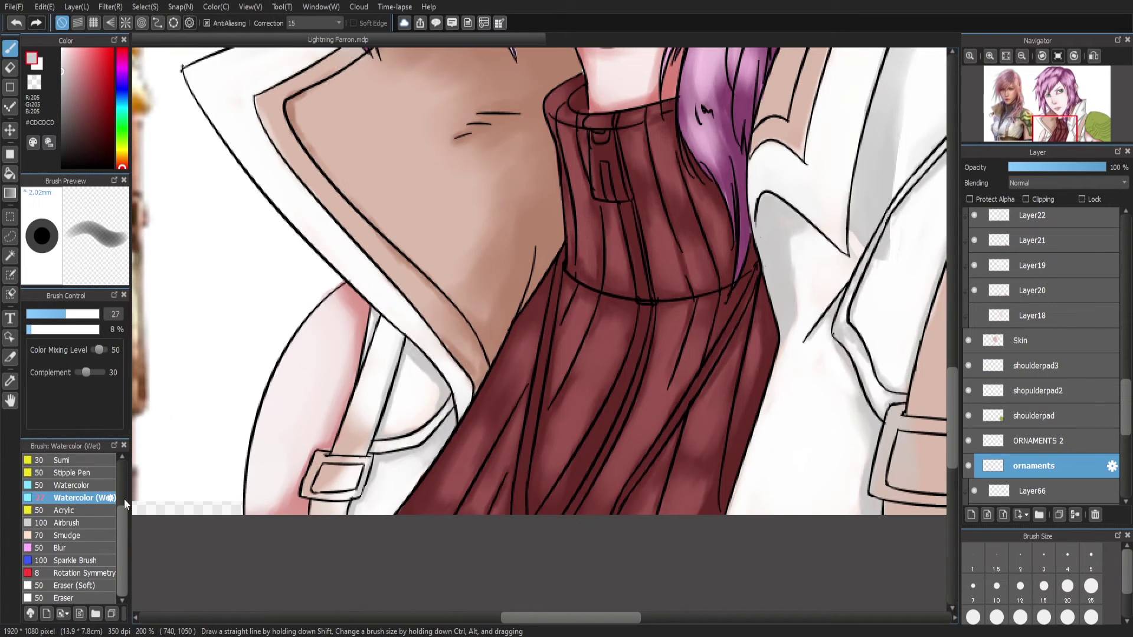
key(ctrl+z)
drag(594, 159, 598, 149)
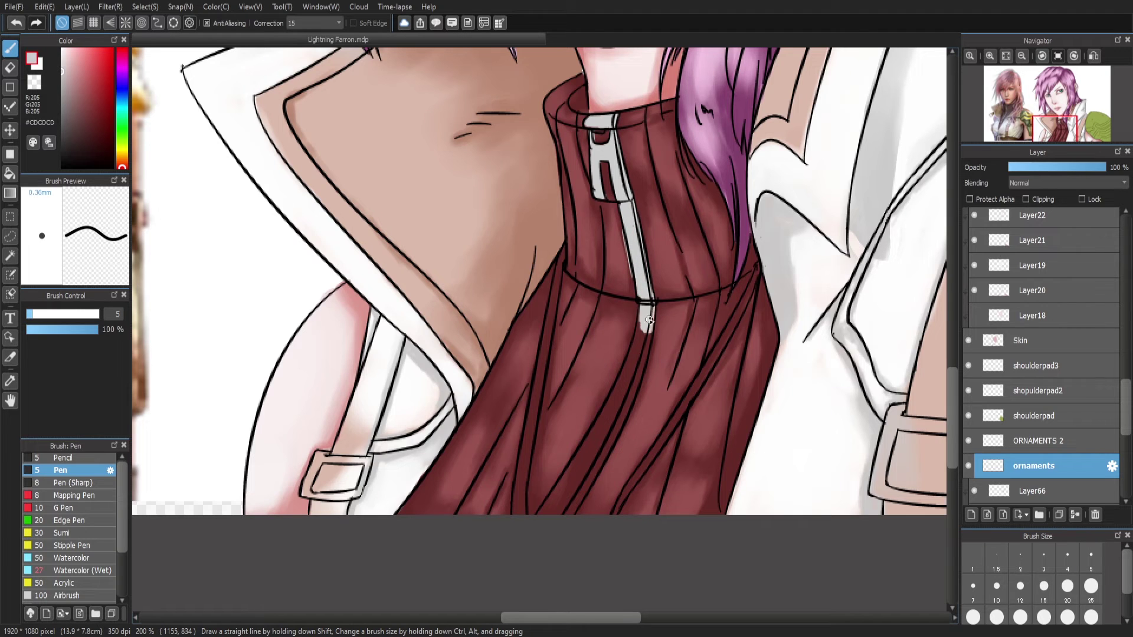
drag(649, 320, 631, 360)
scroll(951, 392, down, 2)
key(e)
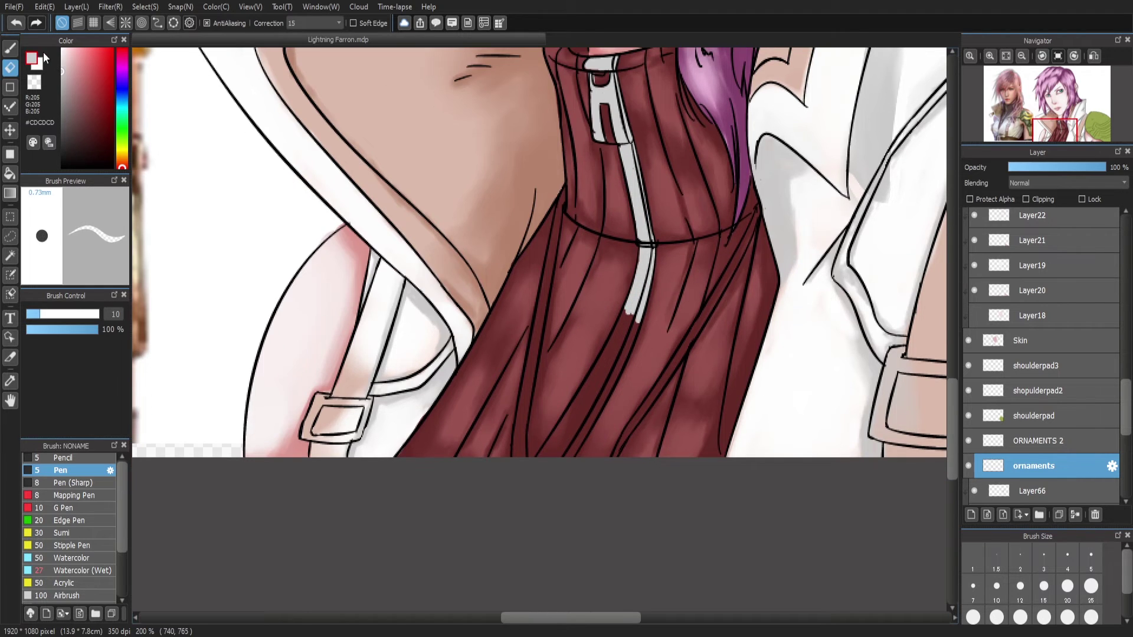
key(b)
mouse_move(634, 320)
mouse_down()
mouse_move(624, 358)
mouse_move(628, 302)
mouse_move(596, 373)
mouse_move(621, 362)
mouse_move(584, 407)
mouse_move(580, 396)
mouse_move(577, 443)
mouse_up()
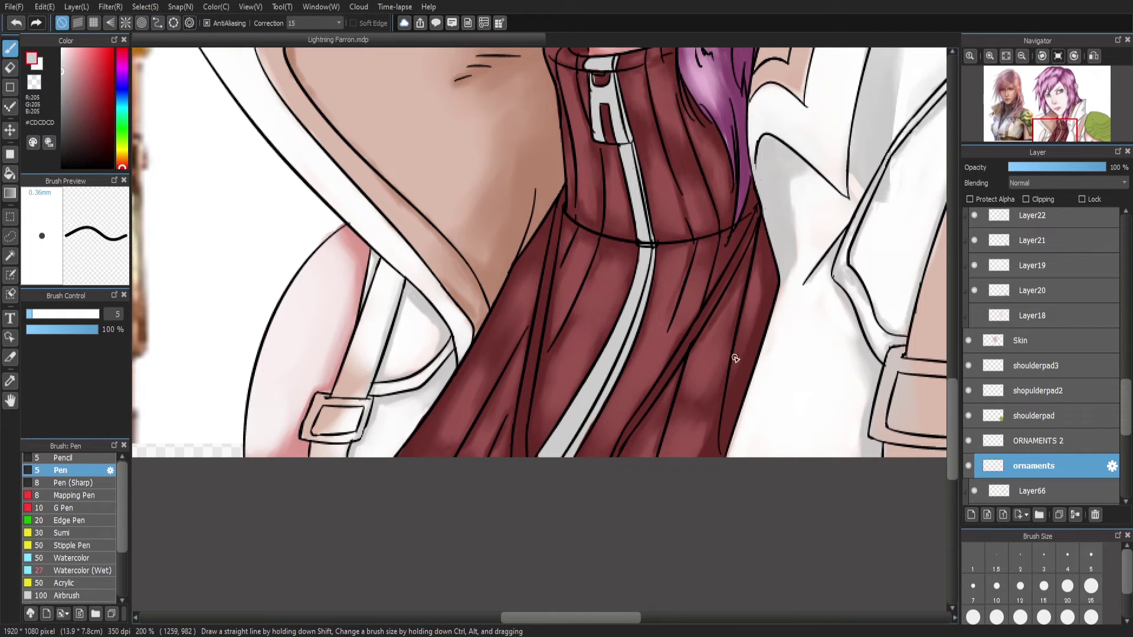
Fill the two thin bands flanking the zipper with #6C6C6C on the ornaments layer using the Pen at size 5
alt+click(560, 200)
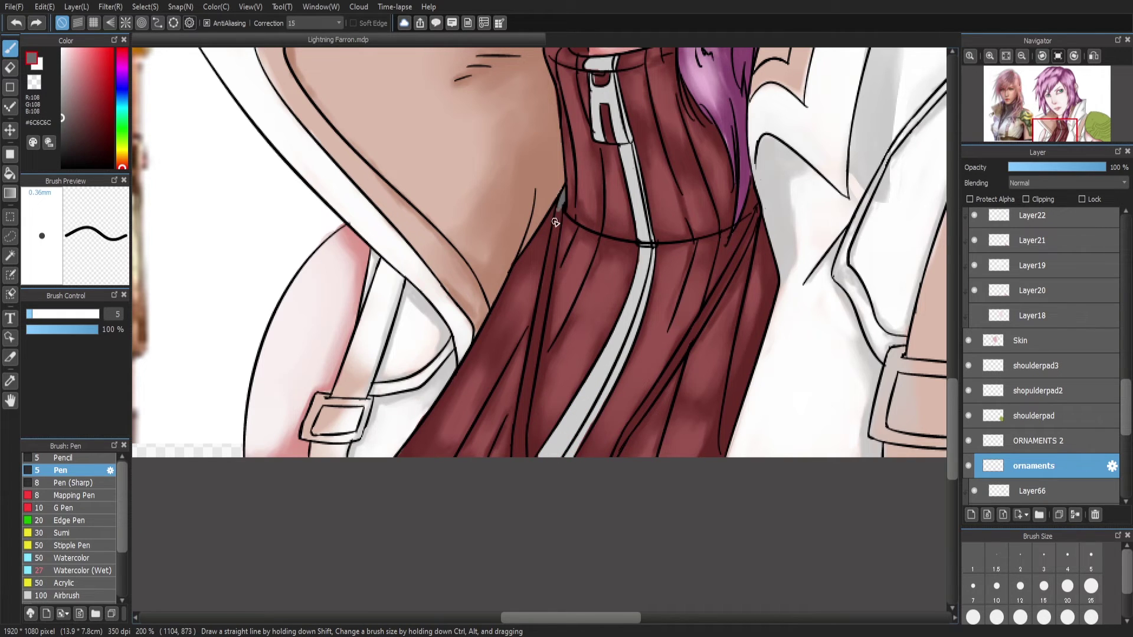
drag(559, 215, 548, 276)
drag(534, 334, 527, 377)
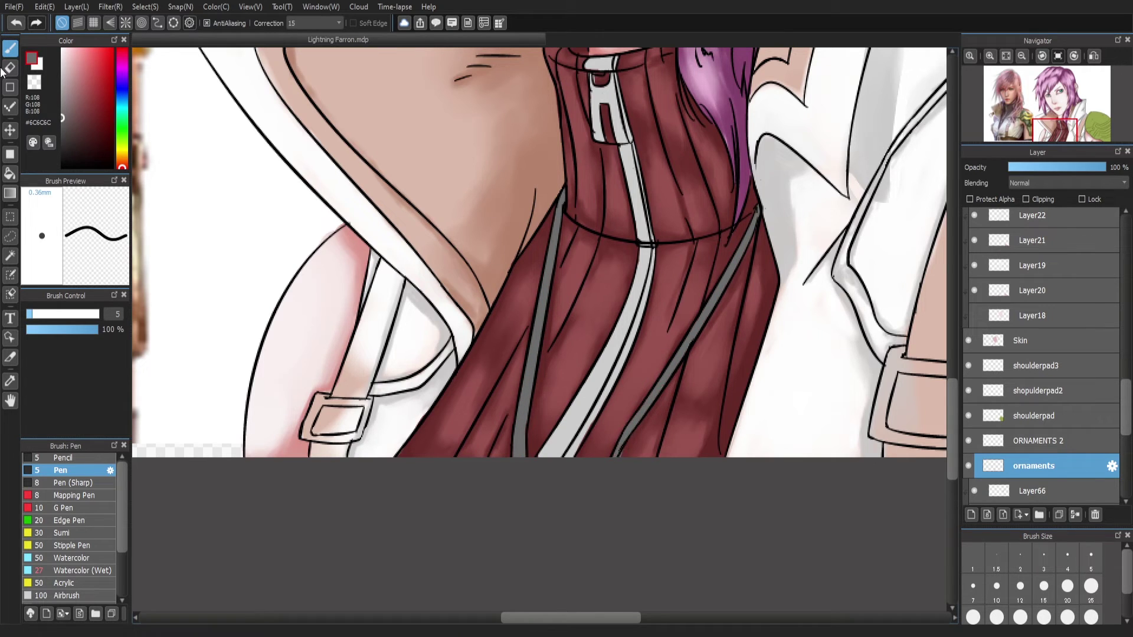
key(e)
drag(550, 617, 531, 617)
scroll(321, 118, up, 1)
click(93, 103)
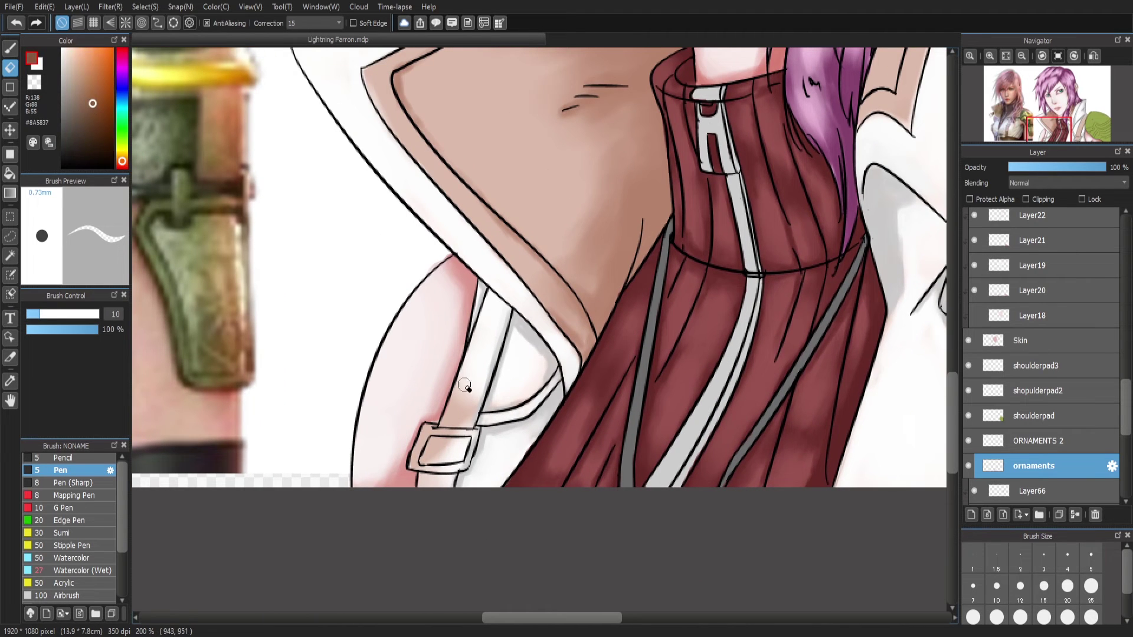
key(p)
drag(456, 369, 463, 413)
mouse_move(531, 617)
mouse_down()
mouse_move(393, 617)
mouse_move(490, 617)
mouse_up()
key(ctrl+z)
Fill the narrow strap and its small buckle with #B28669 on the ornaments layer using the Pen at size 10.2, erasing any spill
click(82, 84)
mouse_move(711, 381)
mouse_down()
mouse_move(699, 434)
mouse_move(676, 439)
mouse_up()
drag(717, 359, 696, 434)
mouse_move(738, 325)
mouse_down()
mouse_move(707, 365)
mouse_move(734, 295)
mouse_move(728, 330)
mouse_up()
key(e)
mouse_move(731, 282)
mouse_down()
mouse_move(755, 307)
mouse_move(745, 286)
mouse_up()
key(p)
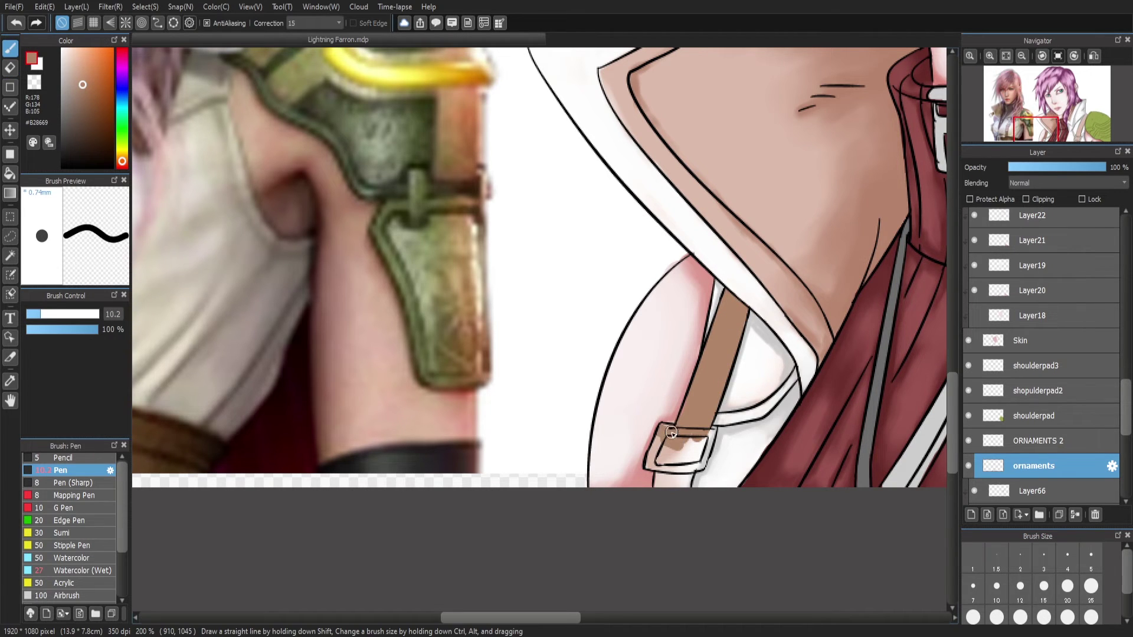
mouse_move(682, 441)
mouse_down()
mouse_move(705, 452)
mouse_move(683, 447)
mouse_up()
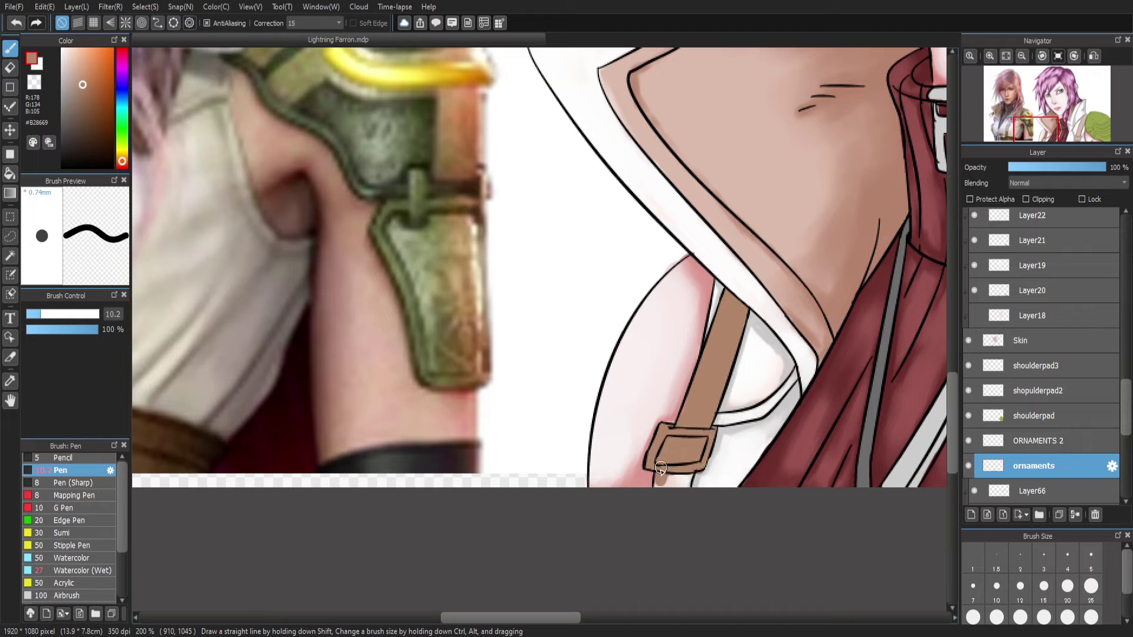
Fill the wide strap and large buckle beside the shoulder pad with #B28669 on the ornaments layer
scroll(661, 468, right, 5)
mouse_move(610, 463)
mouse_down()
mouse_move(628, 414)
mouse_move(646, 428)
mouse_move(719, 417)
mouse_move(711, 495)
mouse_move(623, 504)
mouse_move(612, 454)
mouse_move(626, 493)
mouse_move(664, 436)
mouse_move(691, 478)
mouse_move(712, 440)
mouse_move(645, 438)
mouse_move(652, 363)
mouse_move(669, 421)
mouse_move(729, 331)
mouse_up()
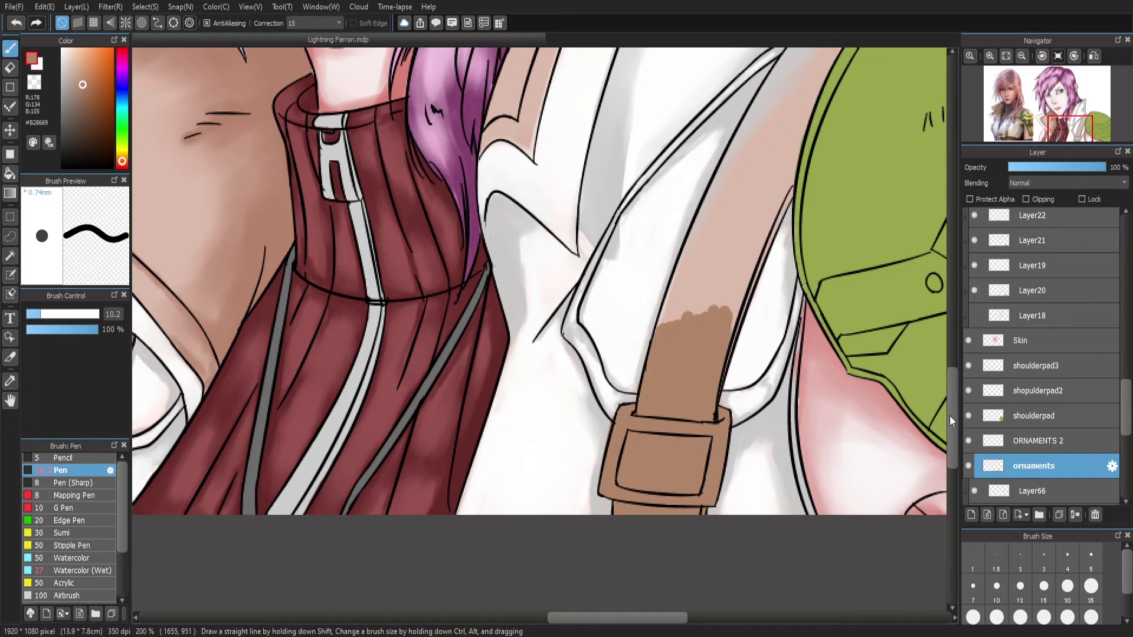
drag(950, 420, 950, 384)
mouse_move(660, 513)
mouse_down()
mouse_move(740, 437)
mouse_move(738, 492)
mouse_move(780, 389)
mouse_move(798, 372)
mouse_move(787, 376)
mouse_move(788, 347)
mouse_move(837, 227)
mouse_move(822, 214)
mouse_move(736, 335)
mouse_move(699, 415)
mouse_move(706, 435)
mouse_move(704, 397)
mouse_move(791, 262)
mouse_move(771, 337)
mouse_move(774, 386)
mouse_move(743, 451)
mouse_move(736, 370)
mouse_move(786, 289)
mouse_up()
mouse_move(1065, 122)
mouse_down()
mouse_move(1038, 134)
mouse_move(1060, 127)
mouse_up()
Paint both strap buckle frames #CDCDCD on the ORNAMENTS 2 layer with the Pen at size 5.2
click(1036, 441)
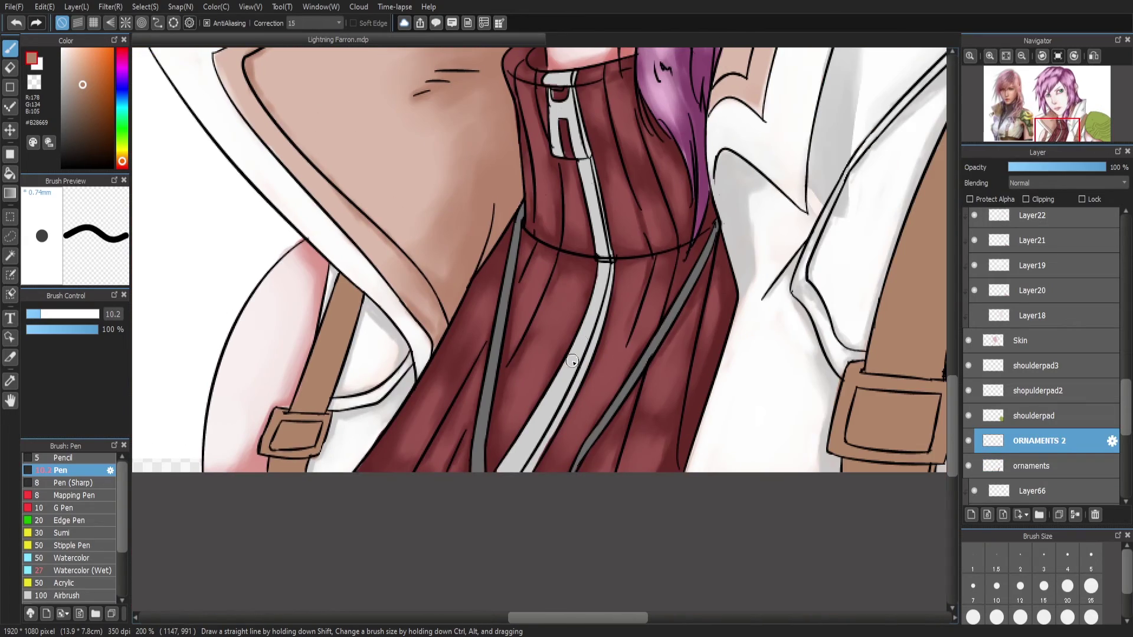
click(33, 319)
drag(279, 412, 263, 452)
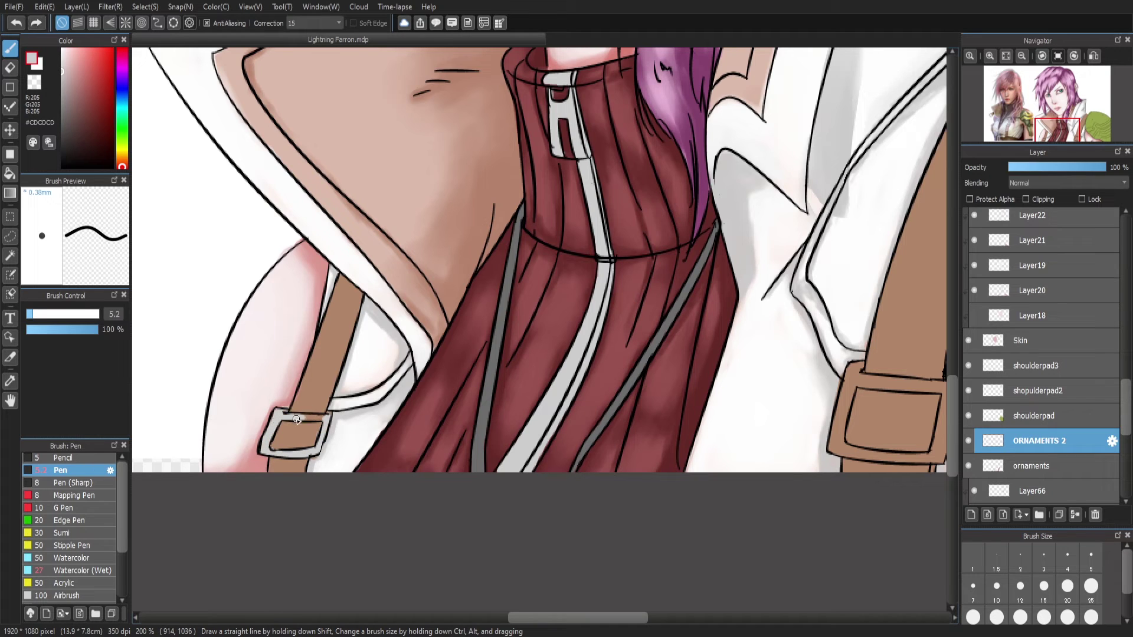
scroll(649, 405, right, 3)
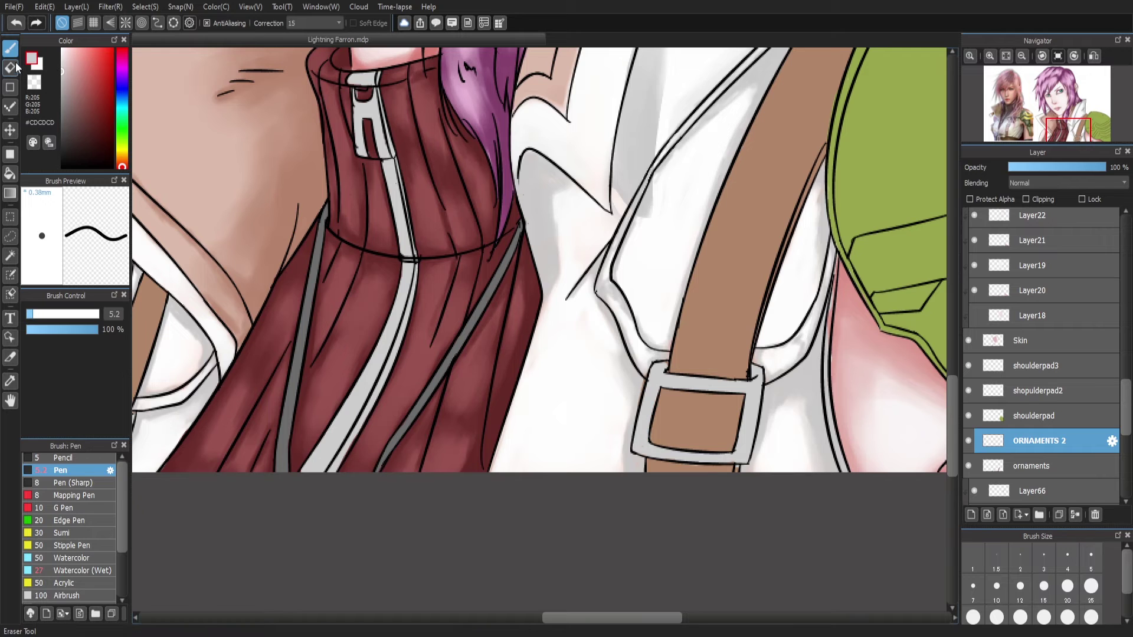
key(e)
scroll(926, 427, up, 8)
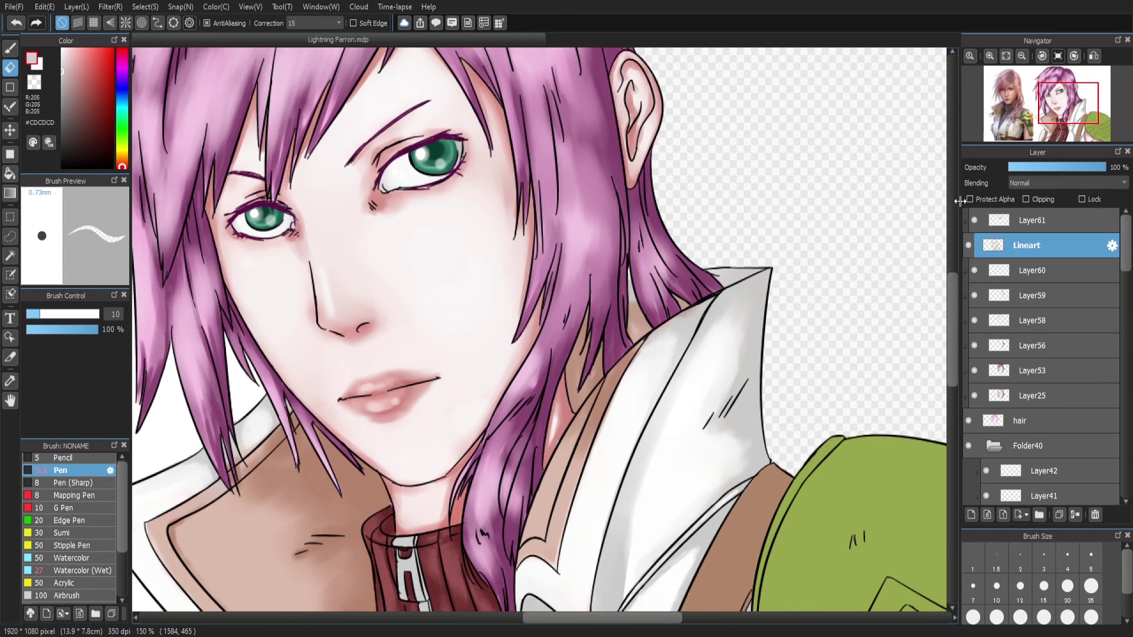
key(b)
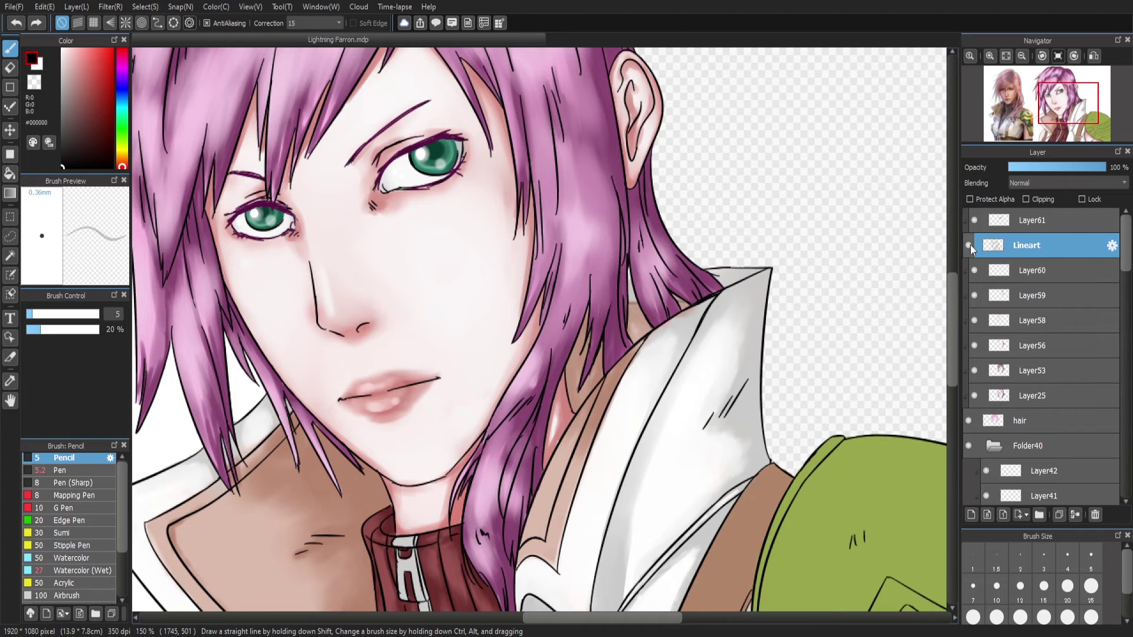
key(ctrl+plus)
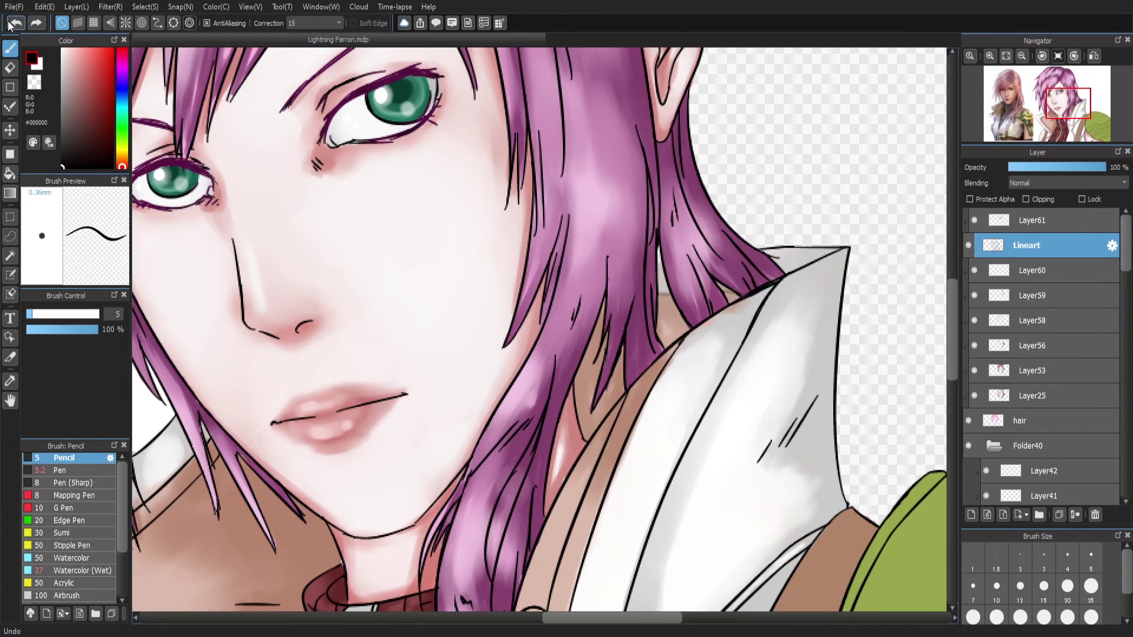
Fill the riveted tab on the shoulder pad with #C0CB83 on the shopulderpad2 layer using the Pen at size 17
click(1005, 55)
scroll(1041, 354, down, 5)
click(1041, 354)
click(1031, 127)
drag(1031, 128, 1082, 125)
click(89, 90)
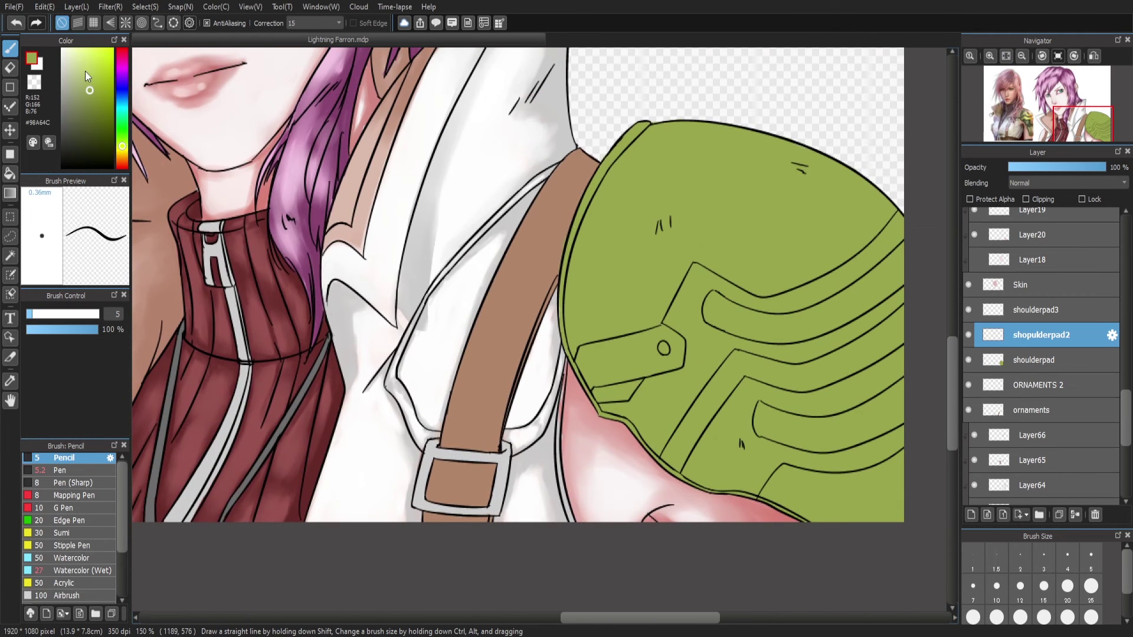
click(60, 470)
mouse_move(581, 354)
mouse_down()
mouse_move(607, 377)
mouse_move(672, 361)
mouse_move(664, 332)
mouse_move(651, 359)
mouse_move(586, 358)
mouse_move(628, 345)
mouse_up()
Fill the shoulder pad's raised bands and the plates joining them with #C0CB83 on the shopulderpad2 layer
click(1056, 127)
drag(1055, 127, 1081, 126)
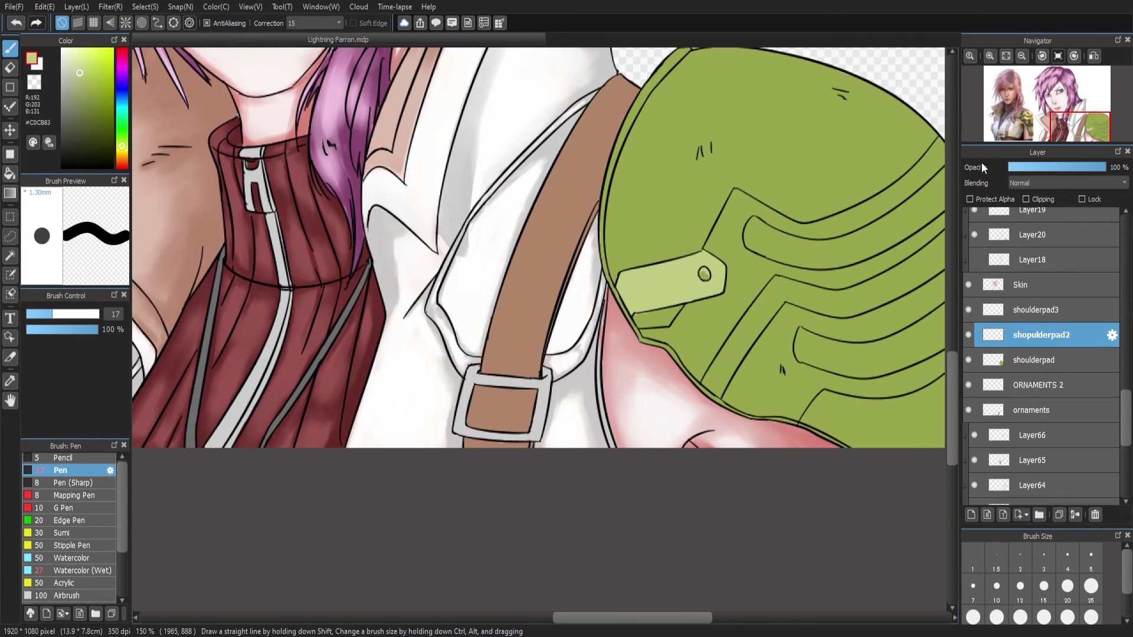
mouse_move(640, 339)
mouse_down()
mouse_move(677, 324)
mouse_move(686, 350)
mouse_move(728, 310)
mouse_move(720, 247)
mouse_move(767, 204)
mouse_move(735, 251)
mouse_move(862, 277)
mouse_up()
click(1098, 126)
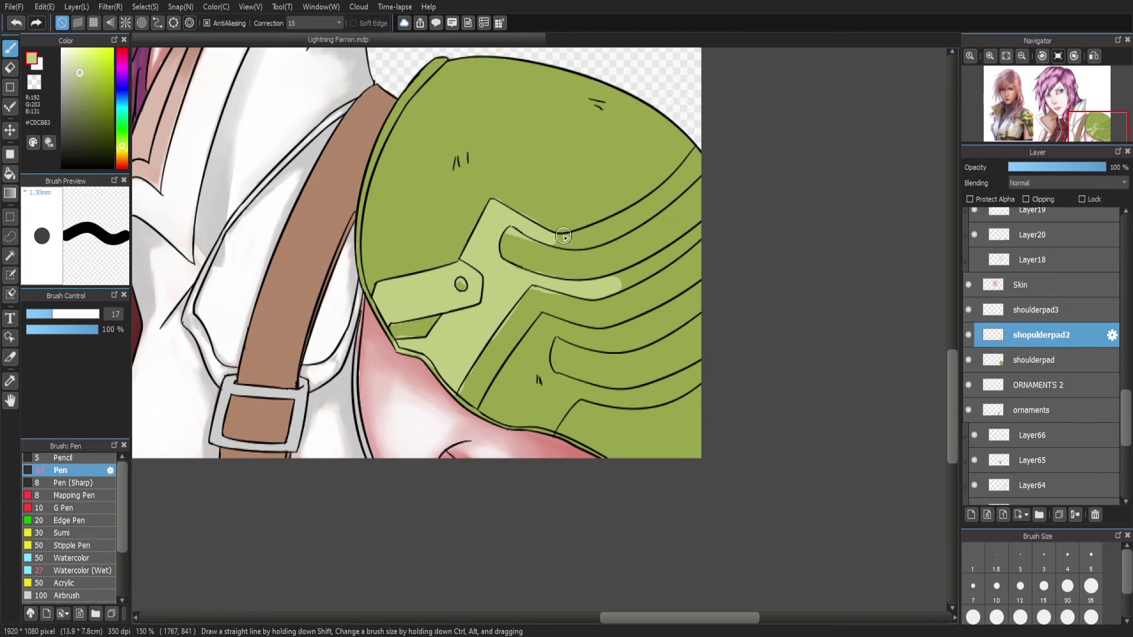
mouse_move(549, 242)
mouse_down()
mouse_move(586, 241)
mouse_move(622, 224)
mouse_move(678, 179)
mouse_up()
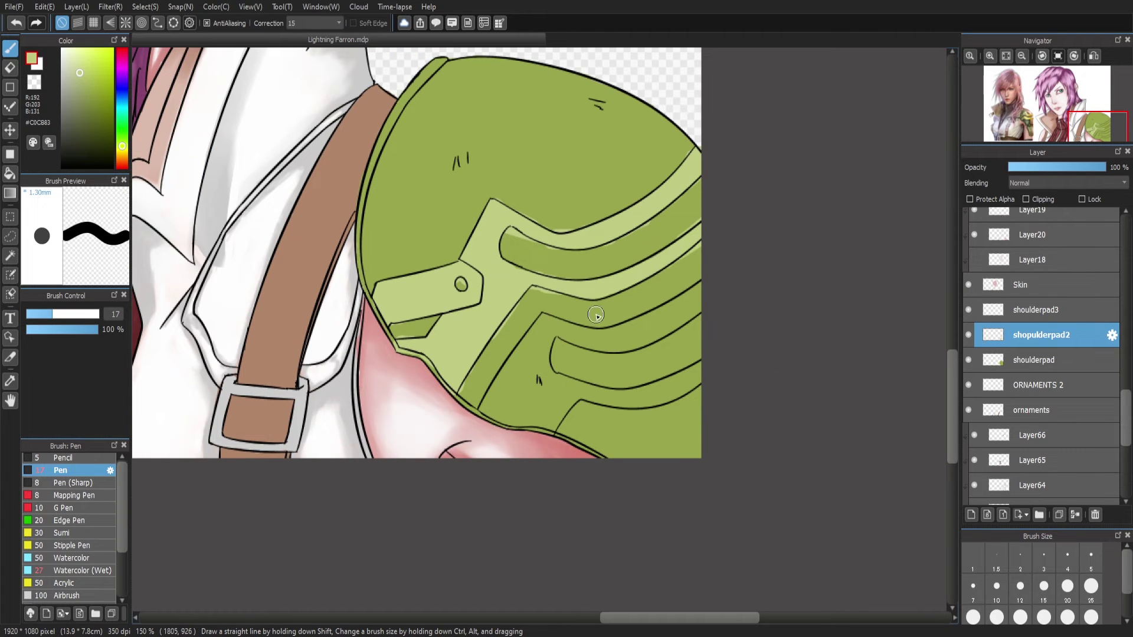
mouse_move(525, 359)
mouse_down()
mouse_move(499, 415)
mouse_move(554, 424)
mouse_move(570, 393)
mouse_move(646, 397)
mouse_move(717, 359)
mouse_move(657, 399)
mouse_move(539, 400)
mouse_move(522, 385)
mouse_move(553, 383)
mouse_move(528, 380)
mouse_move(525, 351)
mouse_move(545, 324)
mouse_move(614, 344)
mouse_move(684, 306)
mouse_up()
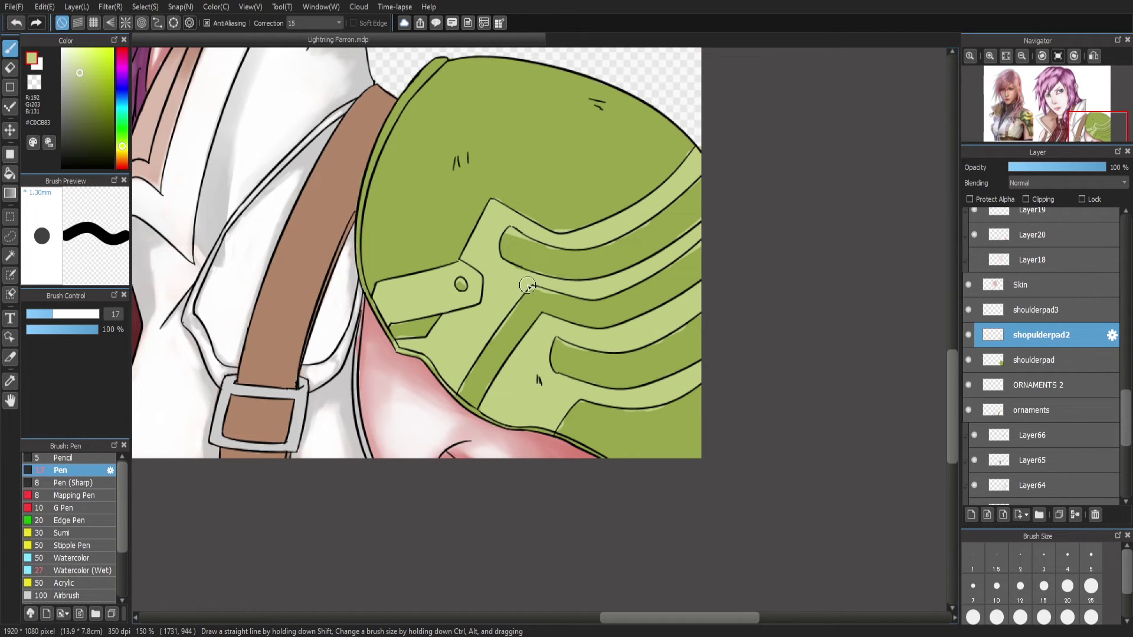
Erase the light green spill along the shoulder pad's band edges and recesses with the Eraser at size 10
key(e)
key(ctrl+plus)
key(ctrl+plus)
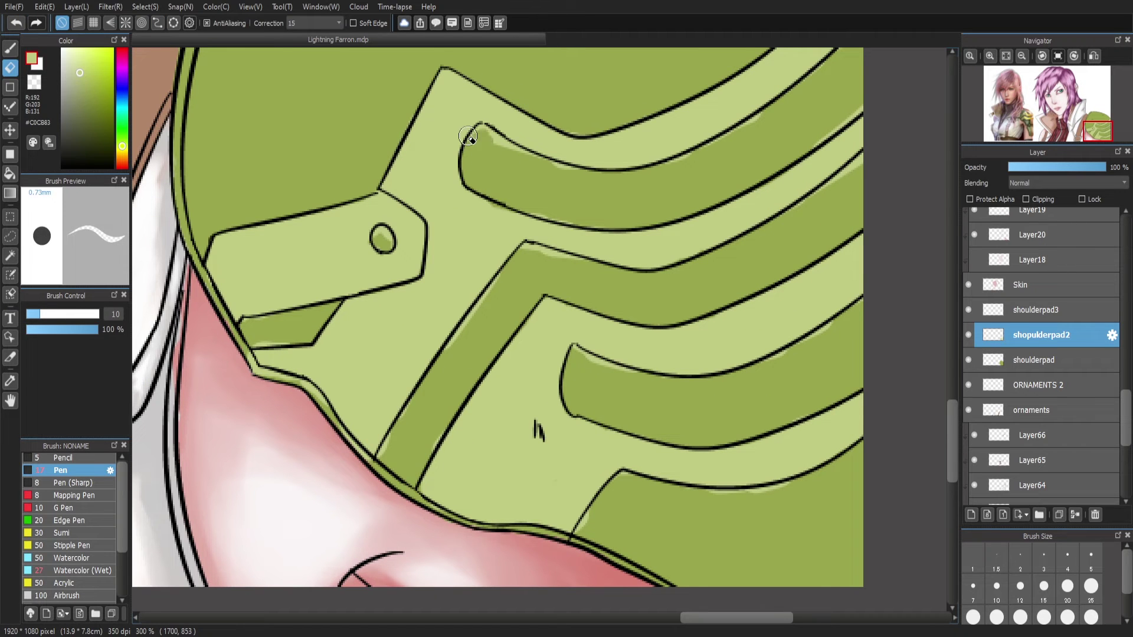
drag(468, 135, 561, 170)
scroll(725, 133, up, 5)
scroll(726, 133, right, 3)
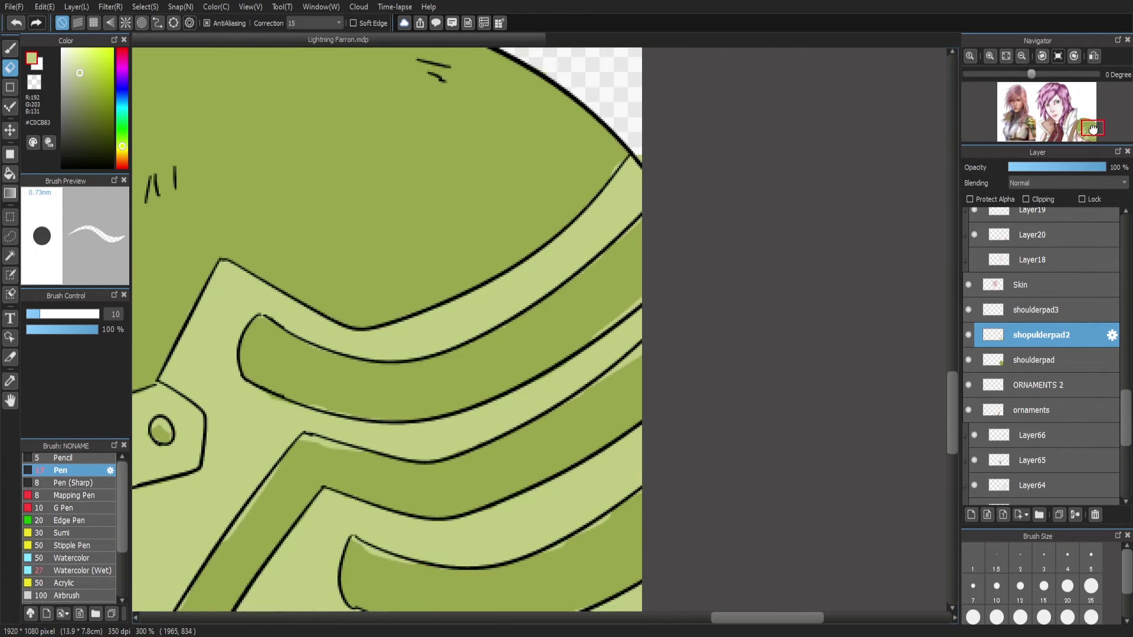
scroll(648, 449, down, 5)
scroll(648, 448, left, 5)
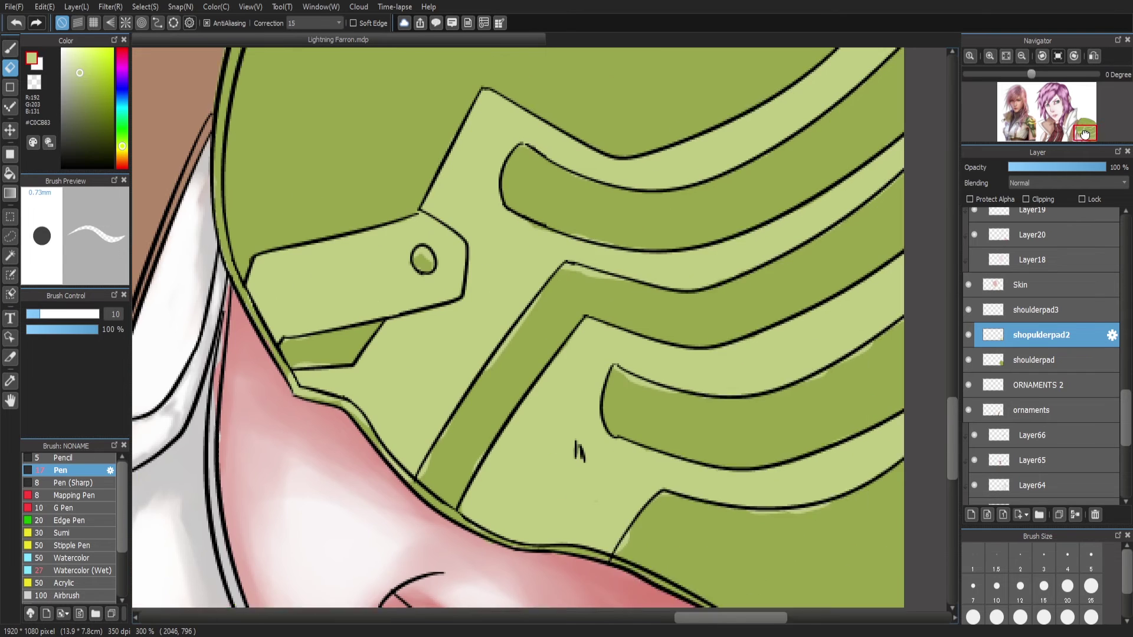
drag(637, 268, 591, 322)
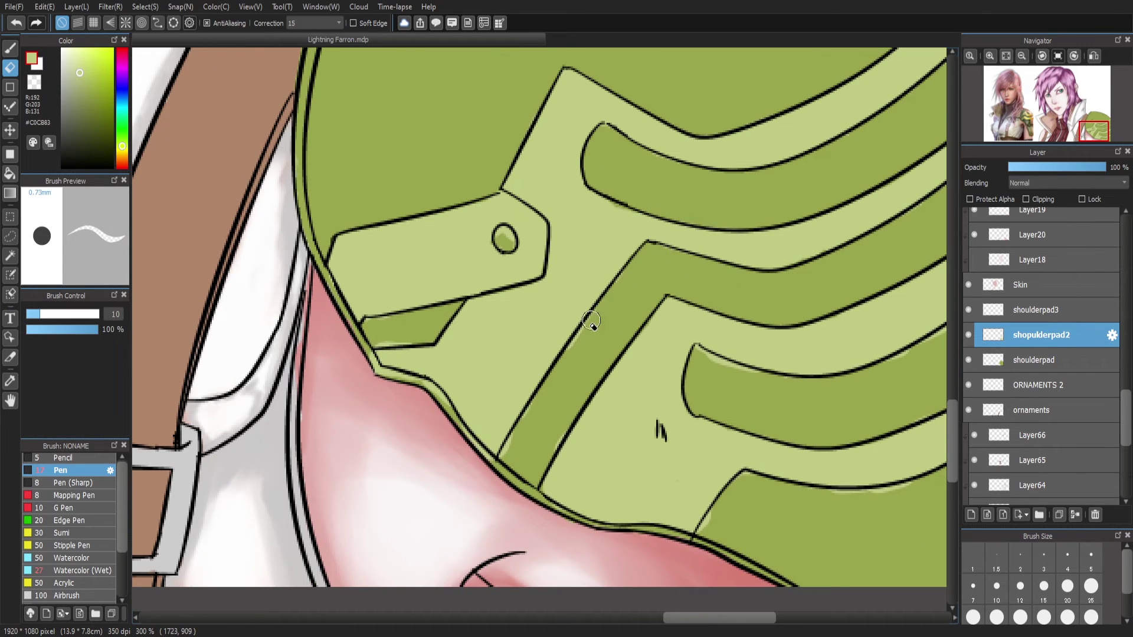
mouse_move(517, 434)
mouse_down()
mouse_move(458, 441)
mouse_move(429, 387)
mouse_move(375, 371)
mouse_move(410, 341)
mouse_up()
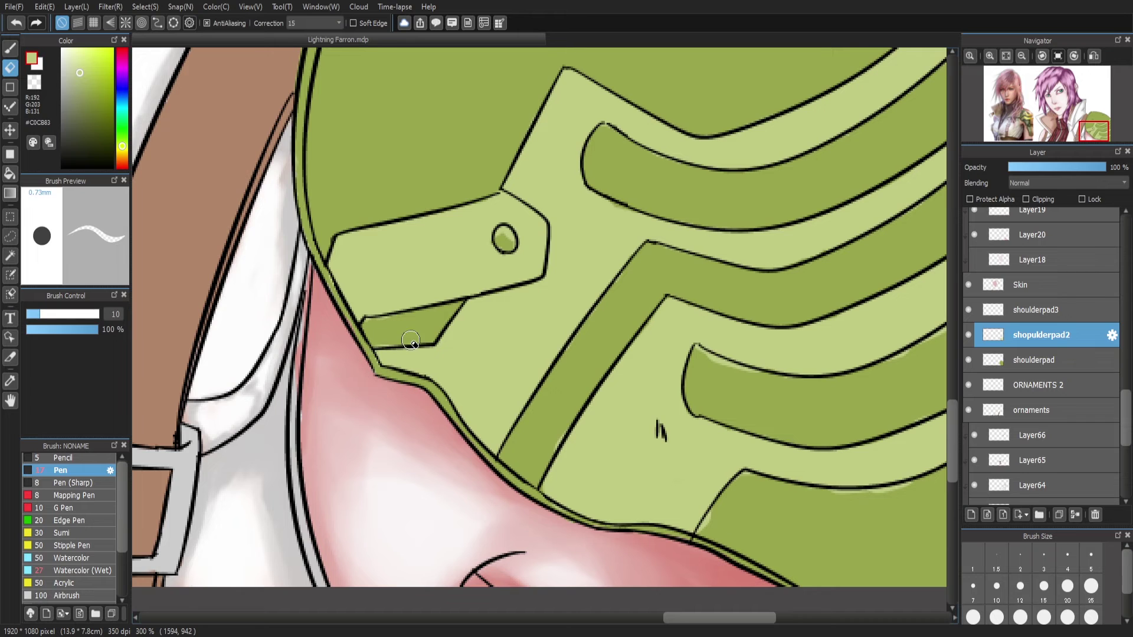
scroll(695, 559, right, 5)
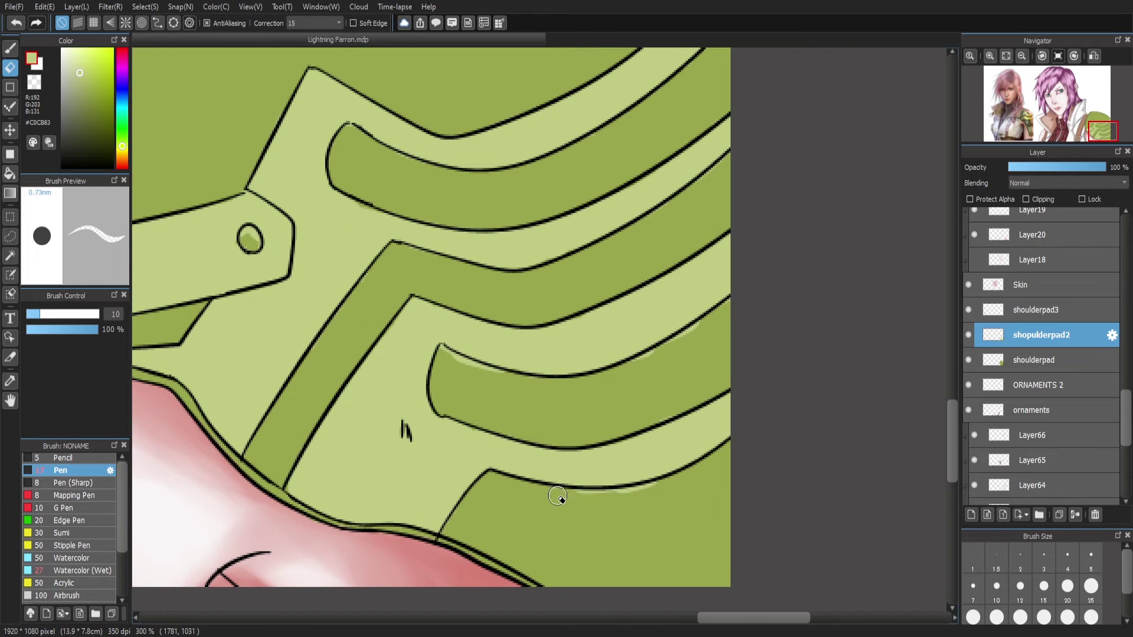
Place the shoulderpad3 layer beneath shopulderpad2 and fill the two rounded recesses of the shoulder pad with #EEDC8A on it
mouse_move(1097, 133)
mouse_down()
mouse_move(1062, 133)
mouse_move(1083, 131)
mouse_up()
scroll(1112, 410, up, 1)
click(1039, 324)
key(b)
click(1038, 349)
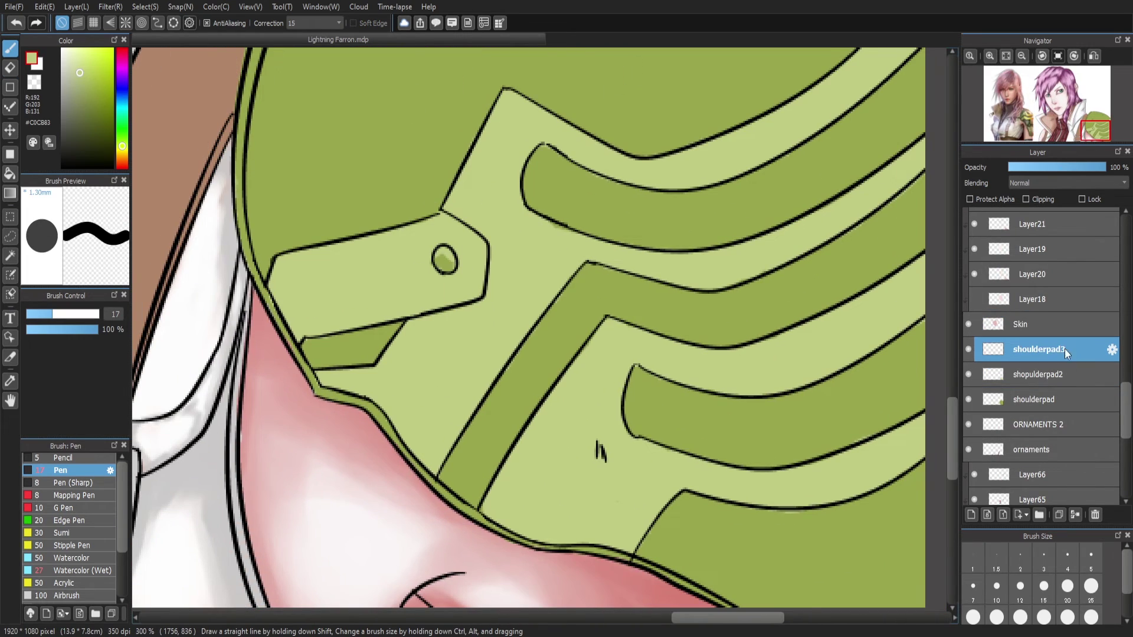
click(84, 55)
mouse_move(525, 201)
mouse_down()
mouse_move(549, 167)
mouse_move(618, 199)
mouse_move(530, 165)
mouse_move(606, 209)
mouse_move(748, 212)
mouse_move(657, 346)
mouse_move(750, 318)
mouse_move(778, 220)
mouse_up()
key(ctrl+z)
key(ctrl+z)
scroll(649, 354, down, 3)
mouse_move(543, 449)
mouse_down()
mouse_move(509, 407)
mouse_move(625, 445)
mouse_move(872, 278)
mouse_up()
Fill the rivet on the shoulder pad's tab with #B7B7B7 on the shoulderpad3 layer
mouse_move(1100, 129)
mouse_down()
mouse_move(1103, 121)
mouse_move(1092, 132)
mouse_up()
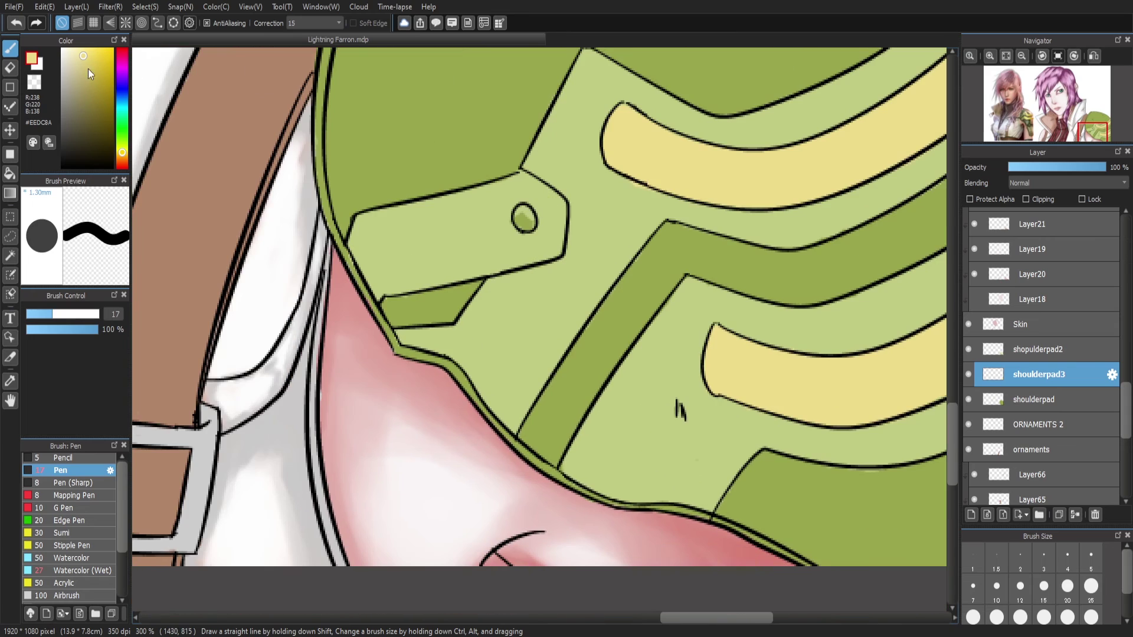
click(62, 82)
click(524, 220)
click(1038, 349)
key(e)
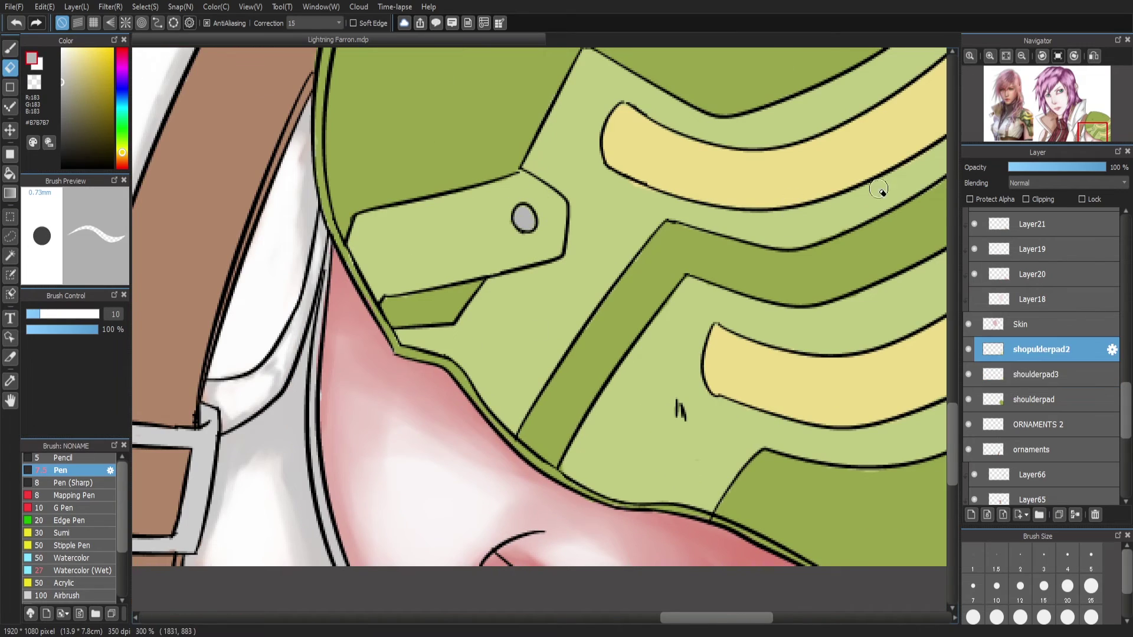
click(1039, 374)
alt+click(338, 162)
click(1036, 129)
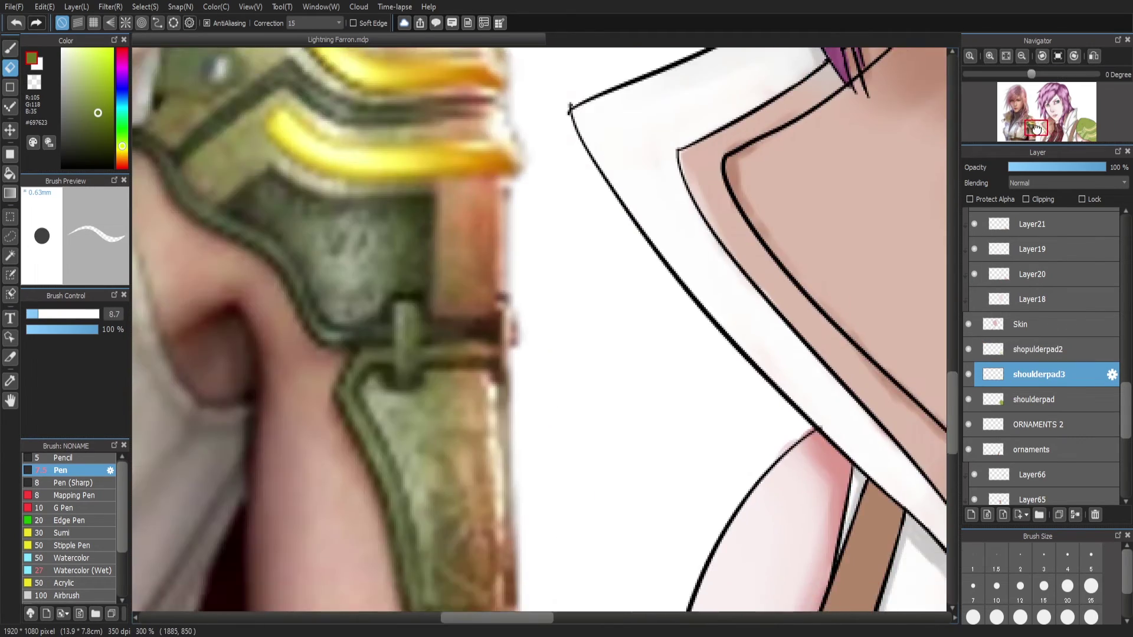
drag(1036, 129, 1086, 131)
scroll(1085, 131, up, 1)
click(1038, 324)
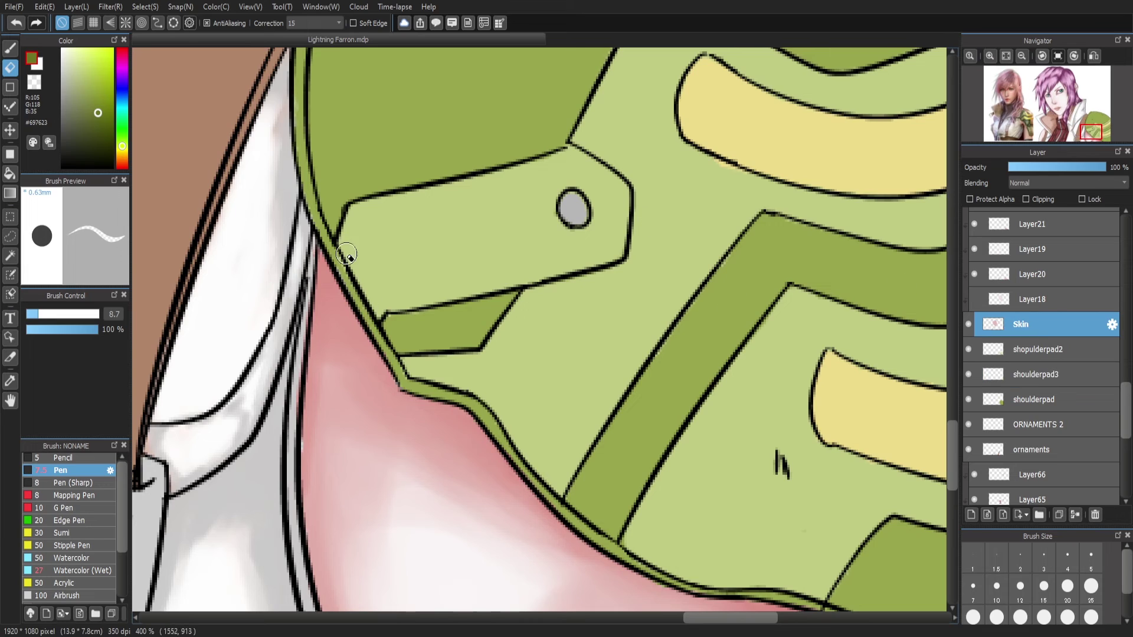
scroll(346, 254, down, 2)
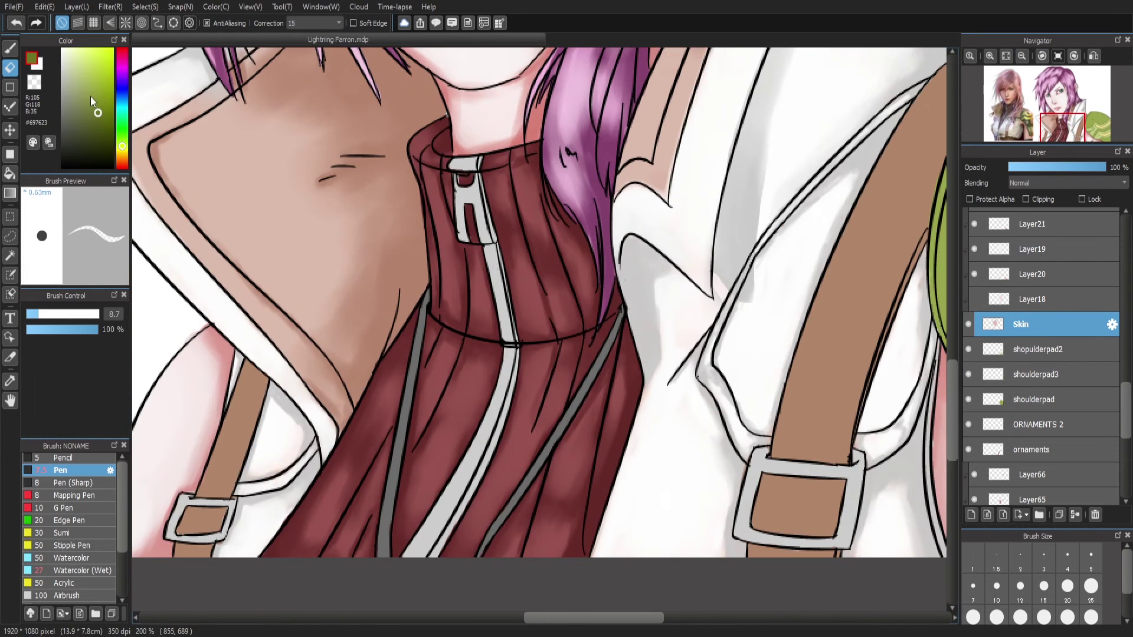
Fill the slot in the zipper pull with #6E6E6E on the ORNAMENTS 2 layer using the Pen at size 7.5
key(b)
alt+click(473, 217)
ctrl+click(472, 217)
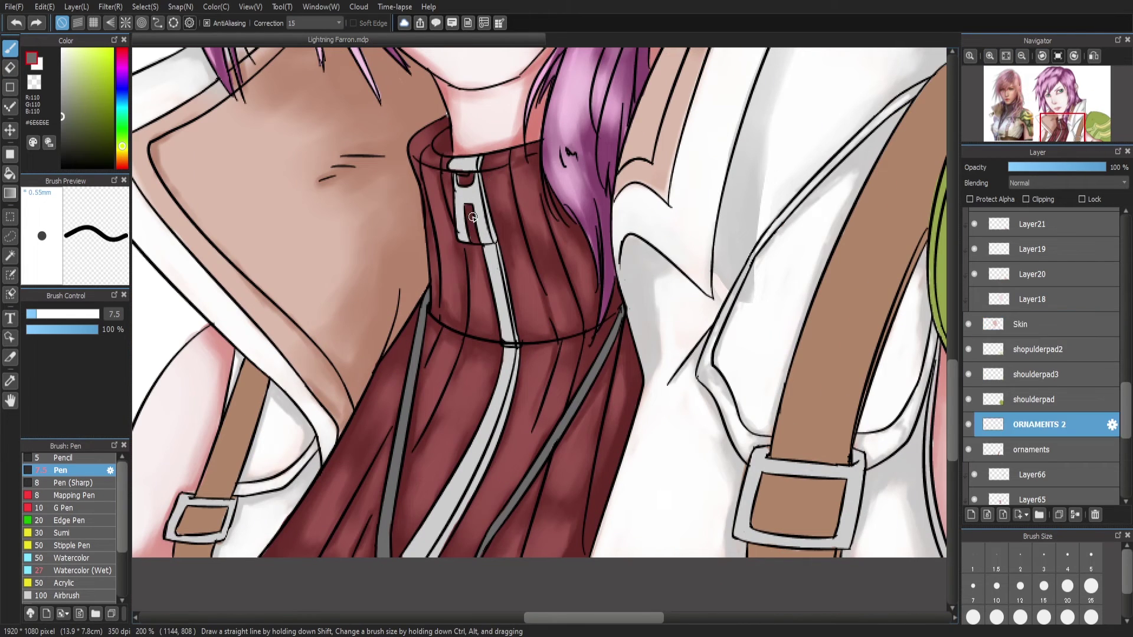
Add a new layer above ornaments and clip it to that layer
drag(1062, 127, 1056, 103)
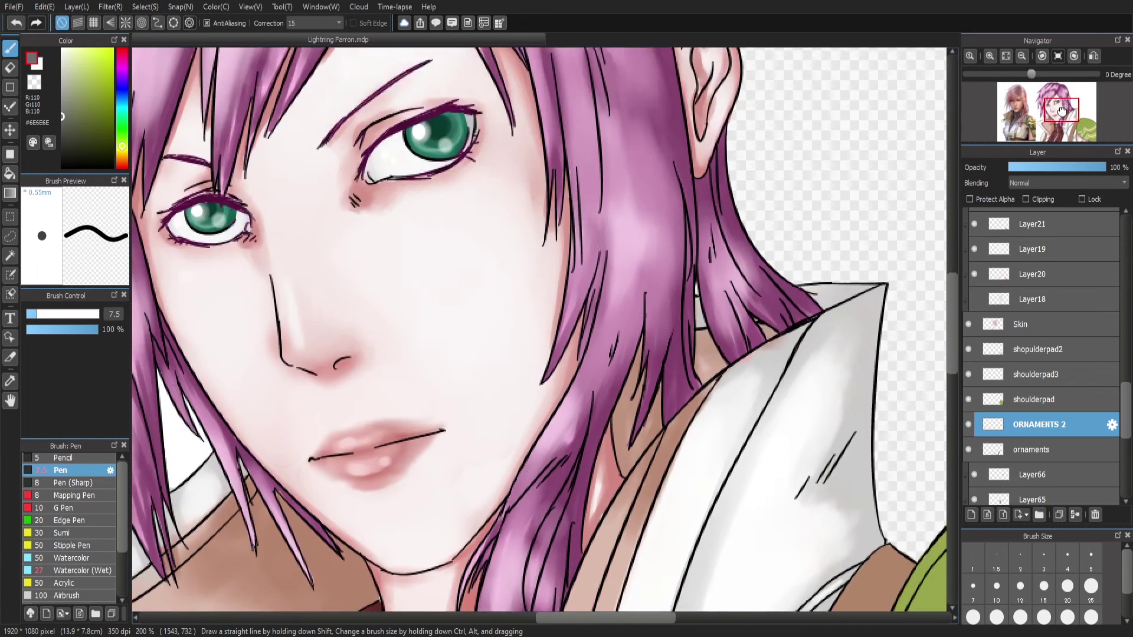
scroll(1009, 85, down, 3)
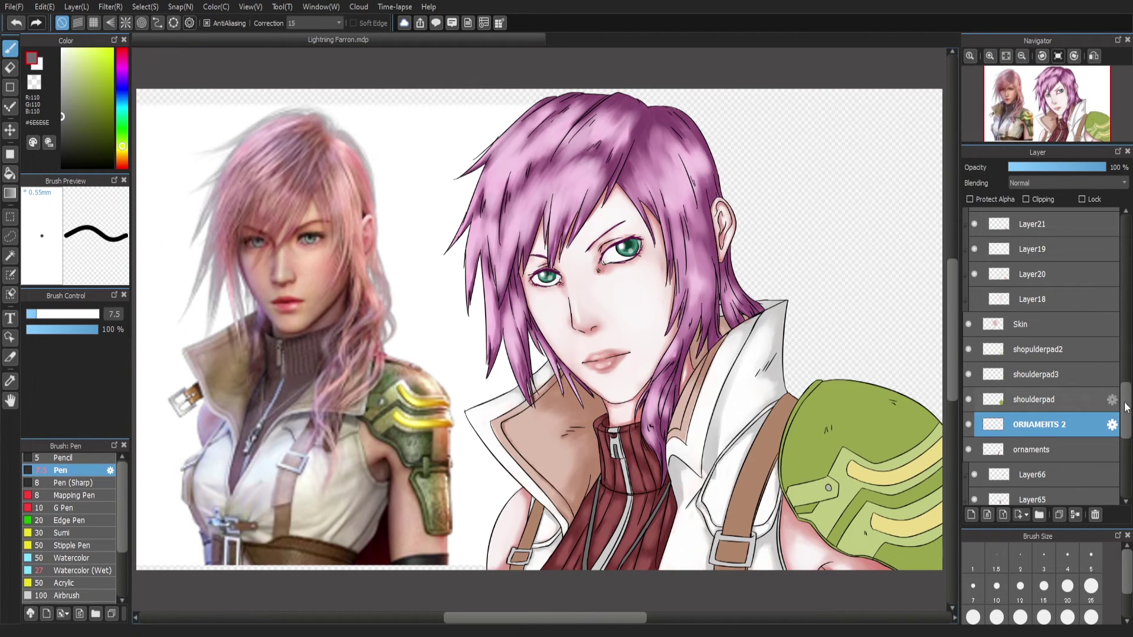
click(971, 515)
click(1025, 199)
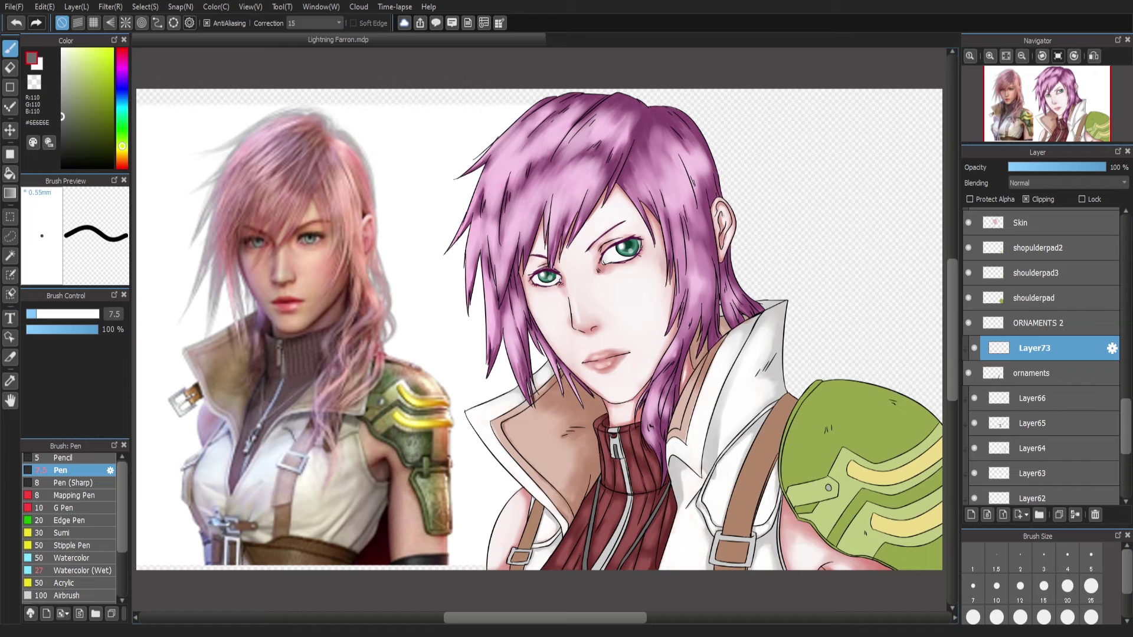
Shade the zipper in #9B9B9B and its two flanking bands in #494949 on the clipped layer, using Watercolor at size 7.1 and 30% opacity
scroll(646, 415, up, 2)
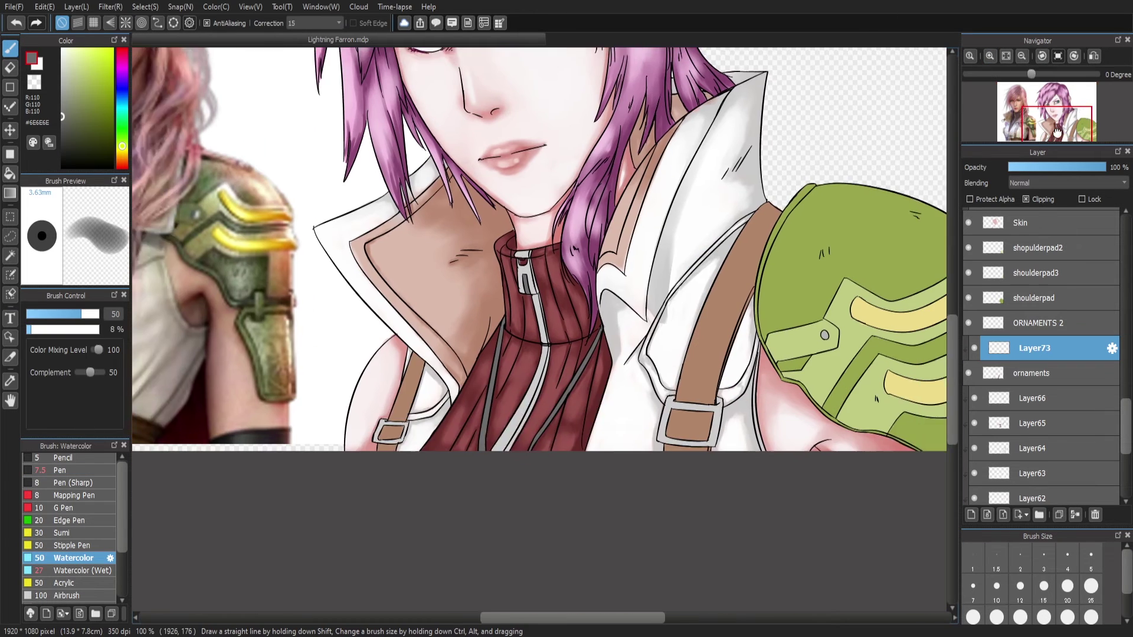
alt+click(505, 260)
scroll(505, 259, up, 2)
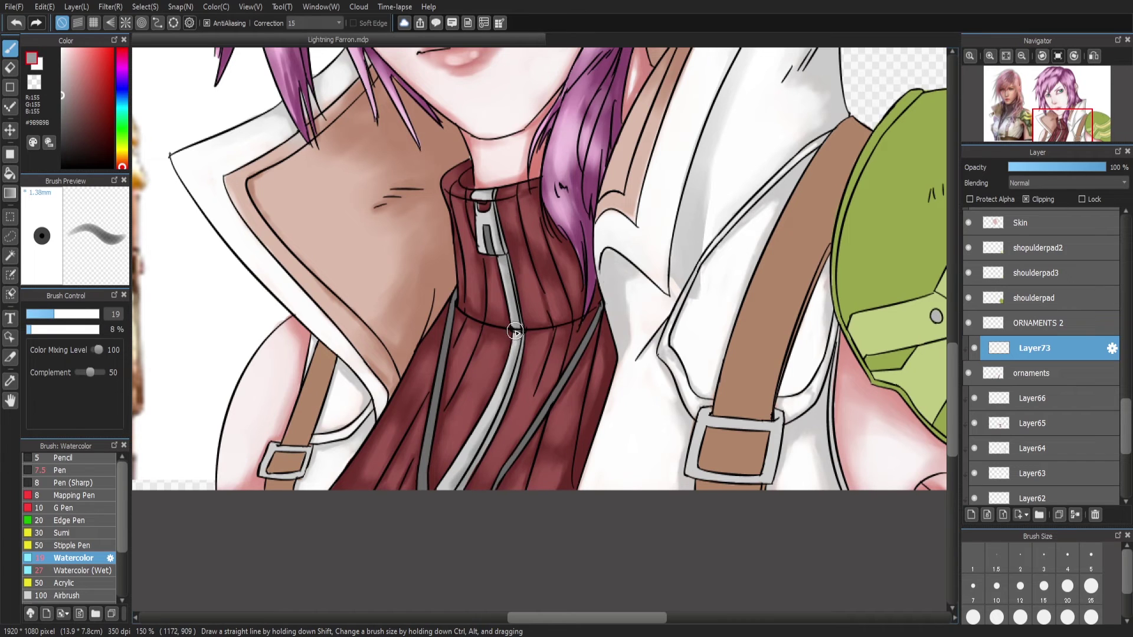
click(47, 329)
click(36, 314)
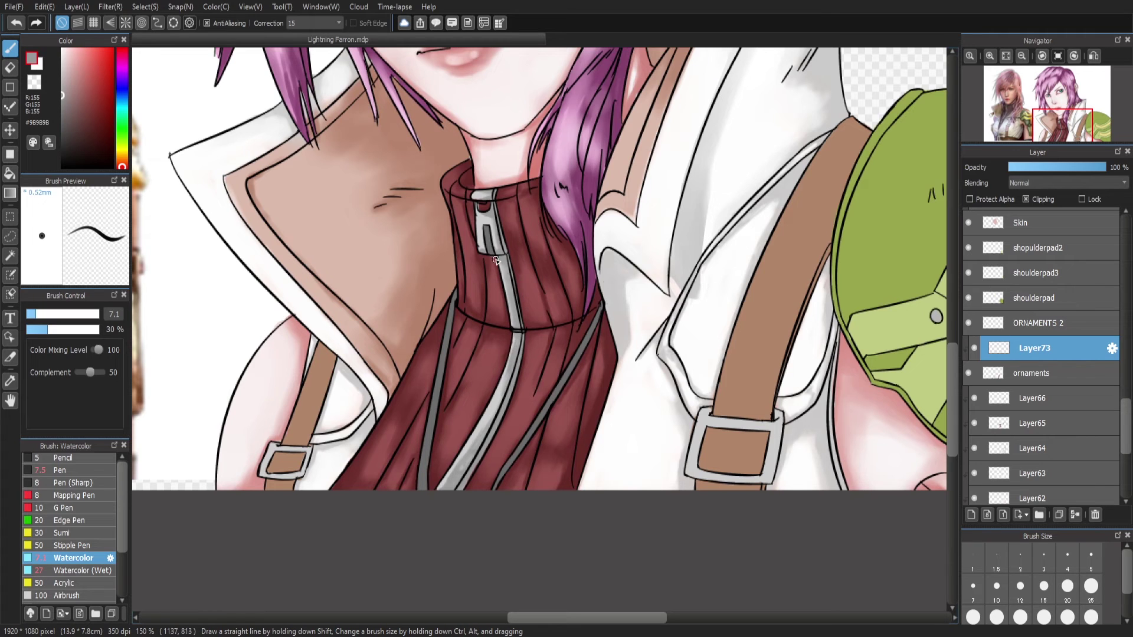
drag(495, 260, 503, 281)
click(17, 24)
drag(498, 406, 485, 424)
alt+click(461, 306)
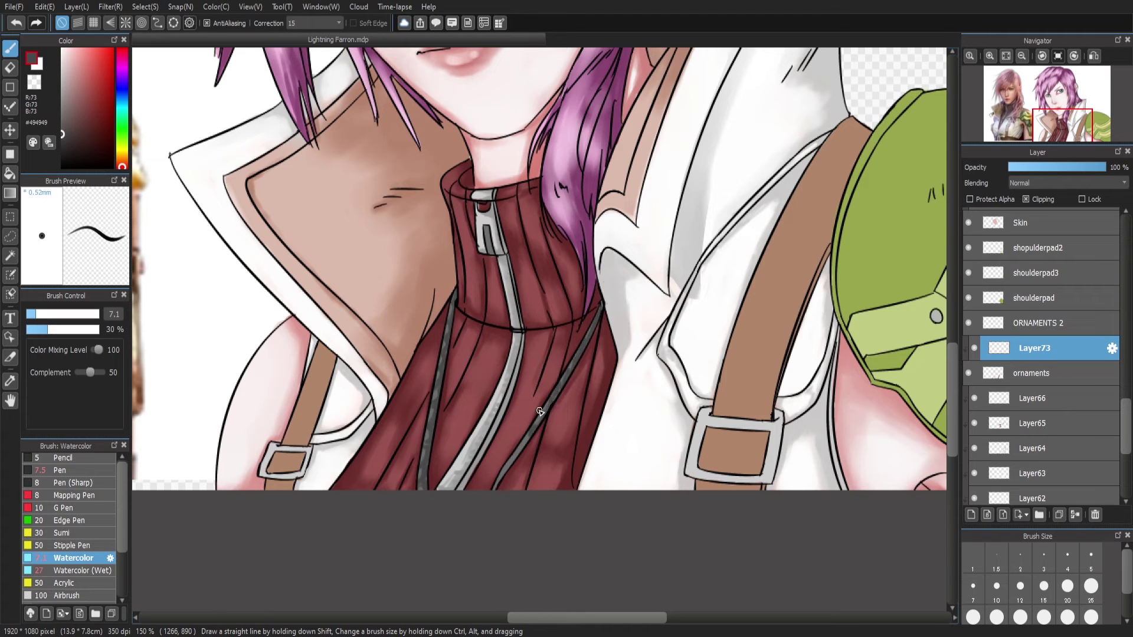
drag(540, 411, 511, 466)
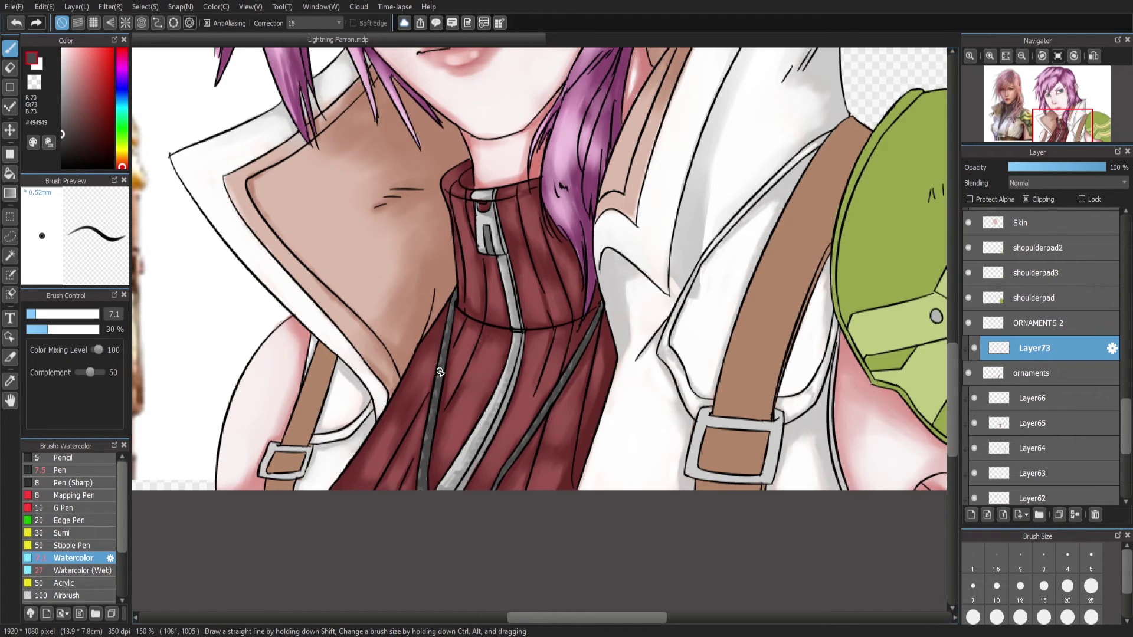
Shade both brown straps and the areas inside their buckles in #8B5C3E with Watercolor (Wet) at size 27
alt+click(319, 351)
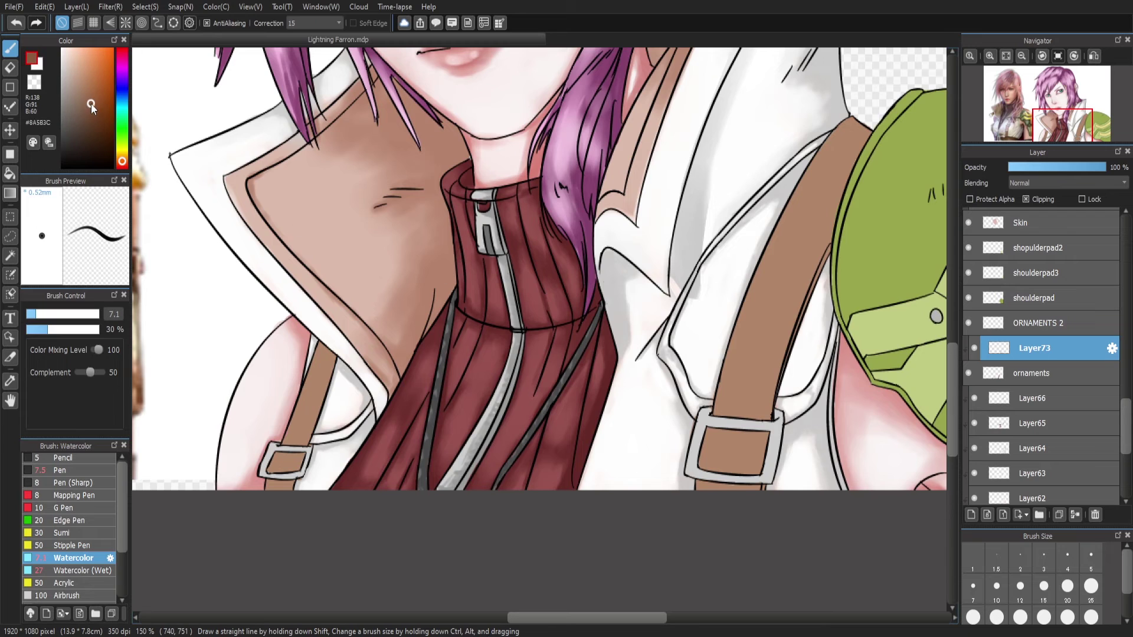
key(b)
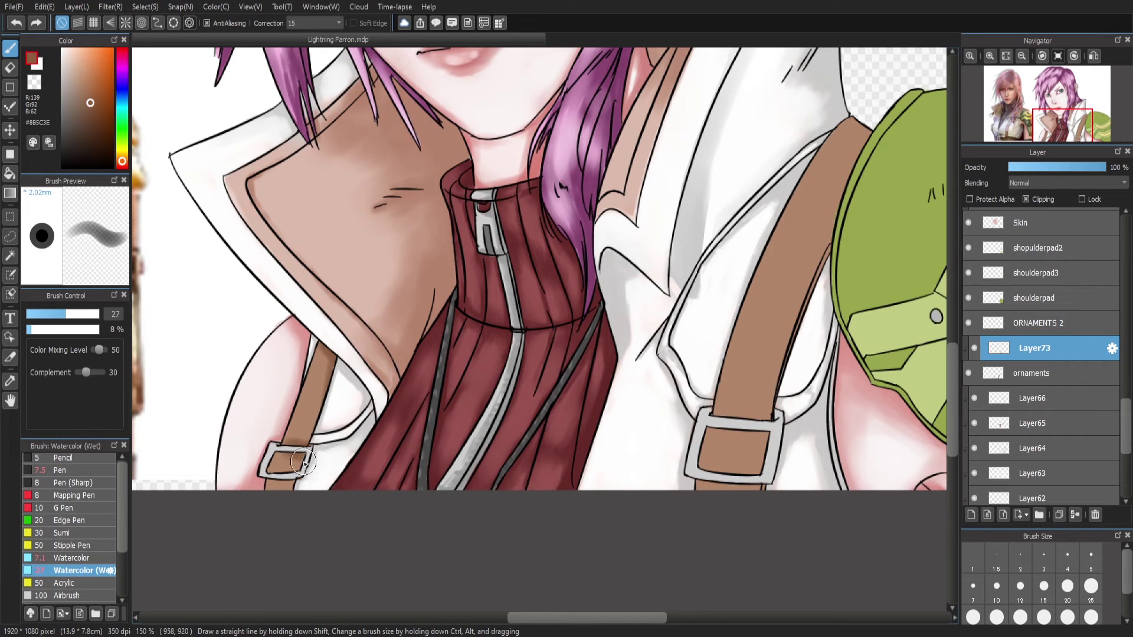
mouse_move(854, 121)
mouse_down()
mouse_move(859, 144)
mouse_move(774, 222)
mouse_move(839, 240)
mouse_move(743, 422)
mouse_move(737, 468)
mouse_move(745, 430)
mouse_move(703, 431)
mouse_move(744, 437)
mouse_move(702, 483)
mouse_move(776, 415)
mouse_move(748, 430)
mouse_move(769, 389)
mouse_move(795, 188)
mouse_move(780, 234)
mouse_move(828, 247)
mouse_up()
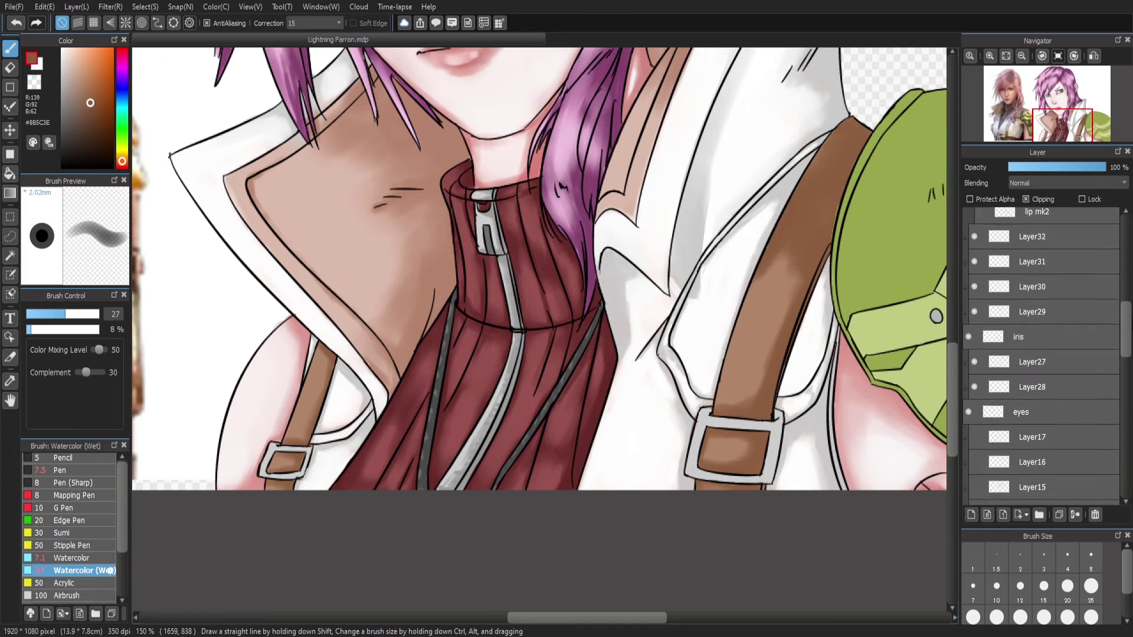
Shade the white coat around the large brown strap and up toward the raised collar in #CECECE on Layer66
key(Down)
key(Down)
key(Down)
key(Down)
key(Down)
key(Down)
alt+click(685, 197)
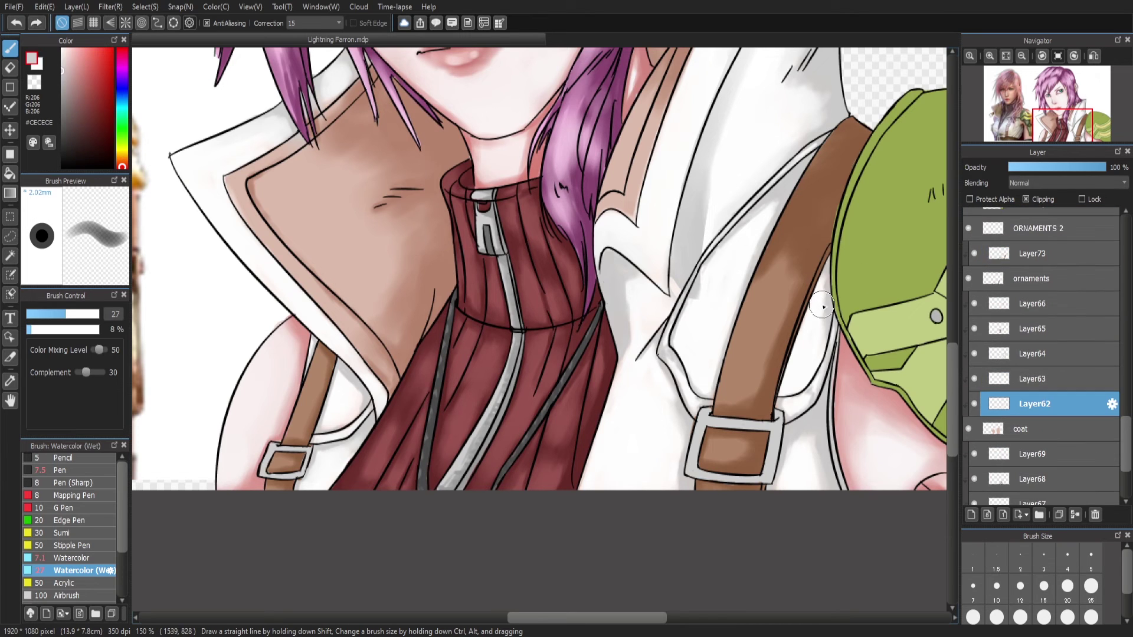
key(Up)
key(Up)
key(Up)
key(Up)
drag(821, 305, 794, 433)
drag(773, 190, 770, 220)
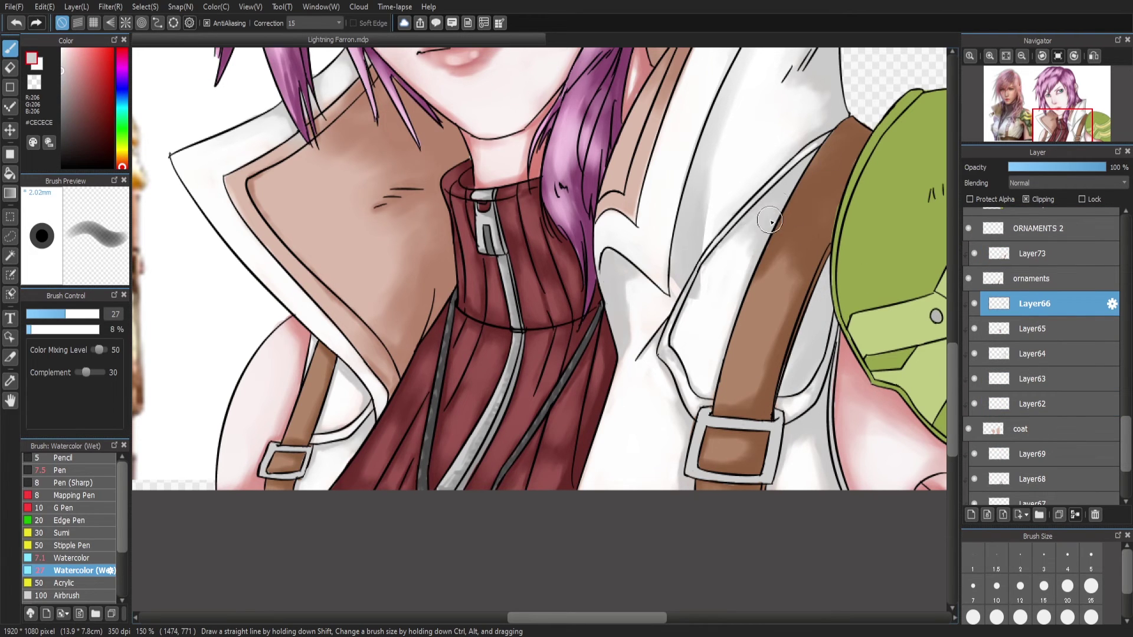
scroll(808, 124, up, 3)
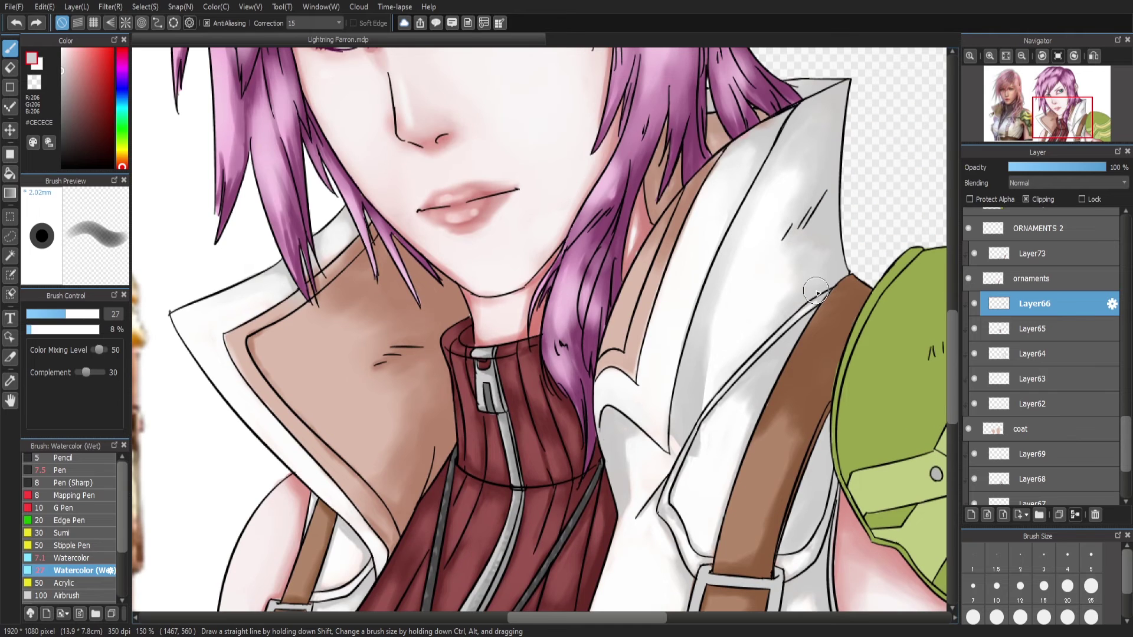
mouse_move(773, 313)
mouse_down()
mouse_move(804, 139)
mouse_move(804, 189)
mouse_up()
scroll(804, 190, down, 3)
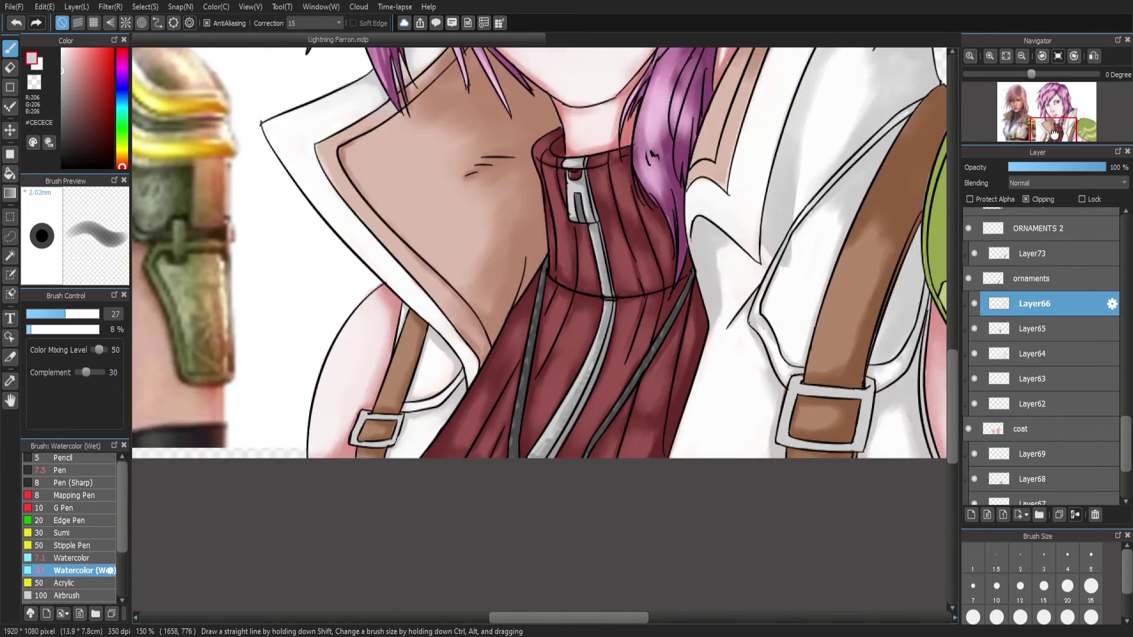
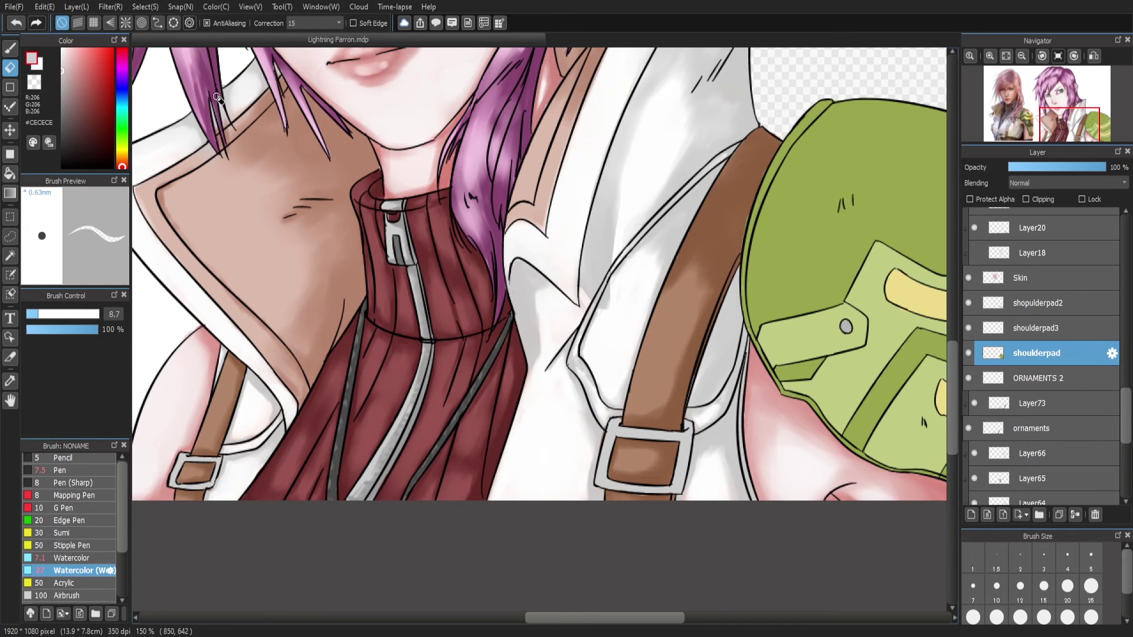
Add a clipped layer above Layer73 and highlight both brown straps in #E0B69A with Watercolor (Wet) at size 27
click(1018, 57)
click(990, 56)
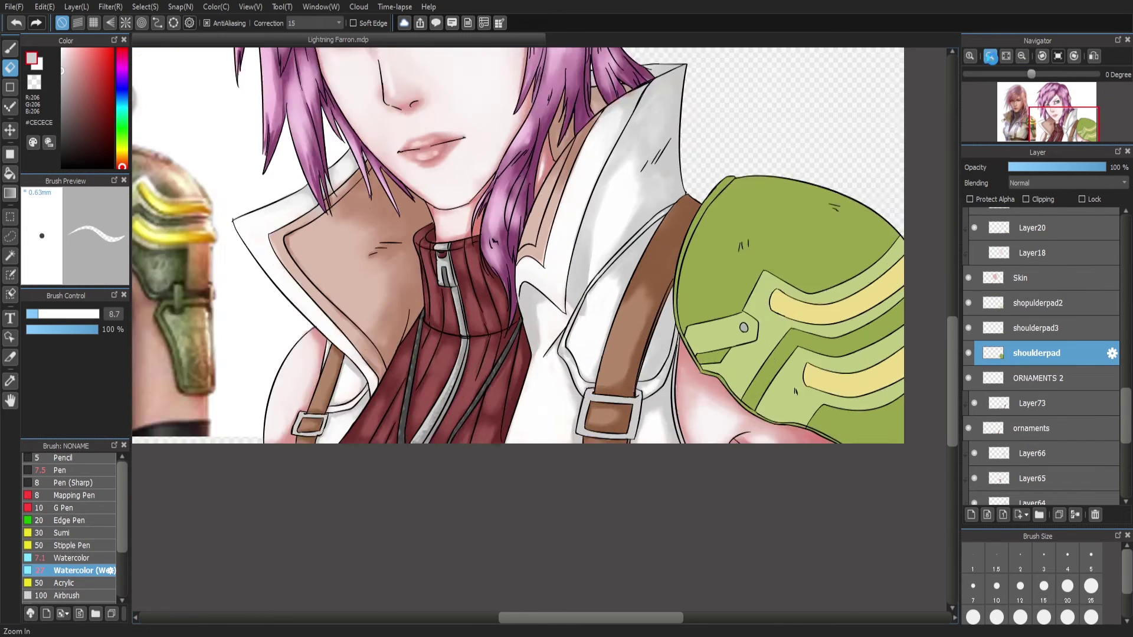
click(77, 63)
click(970, 515)
click(1025, 199)
key(b)
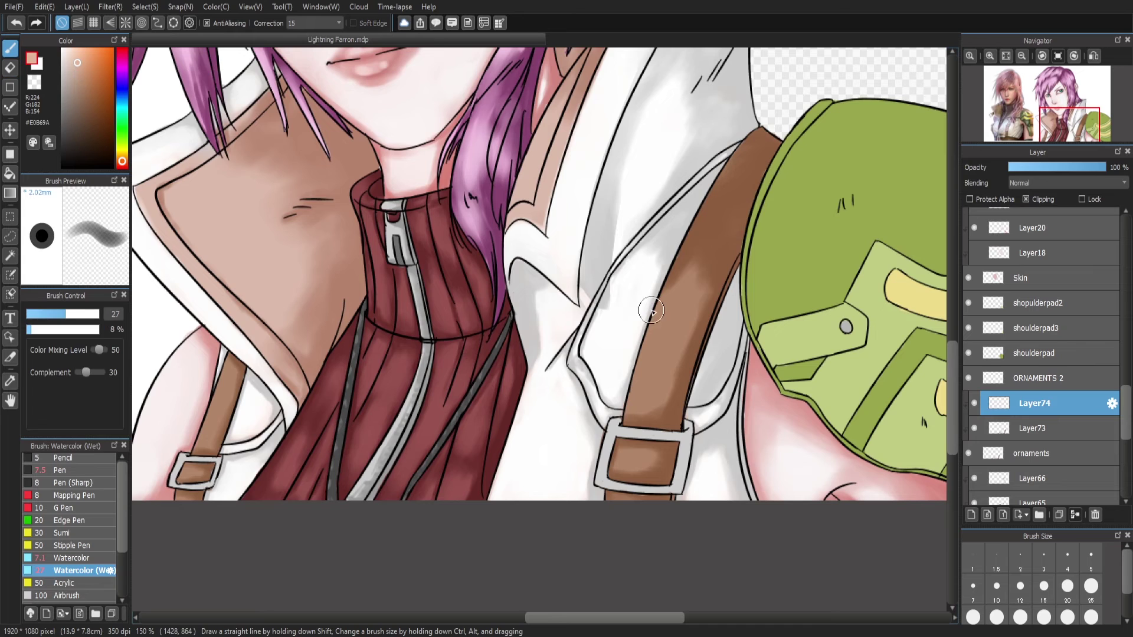
mouse_move(657, 298)
mouse_down()
mouse_move(656, 346)
mouse_move(671, 317)
mouse_move(630, 395)
mouse_move(685, 279)
mouse_move(628, 460)
mouse_up()
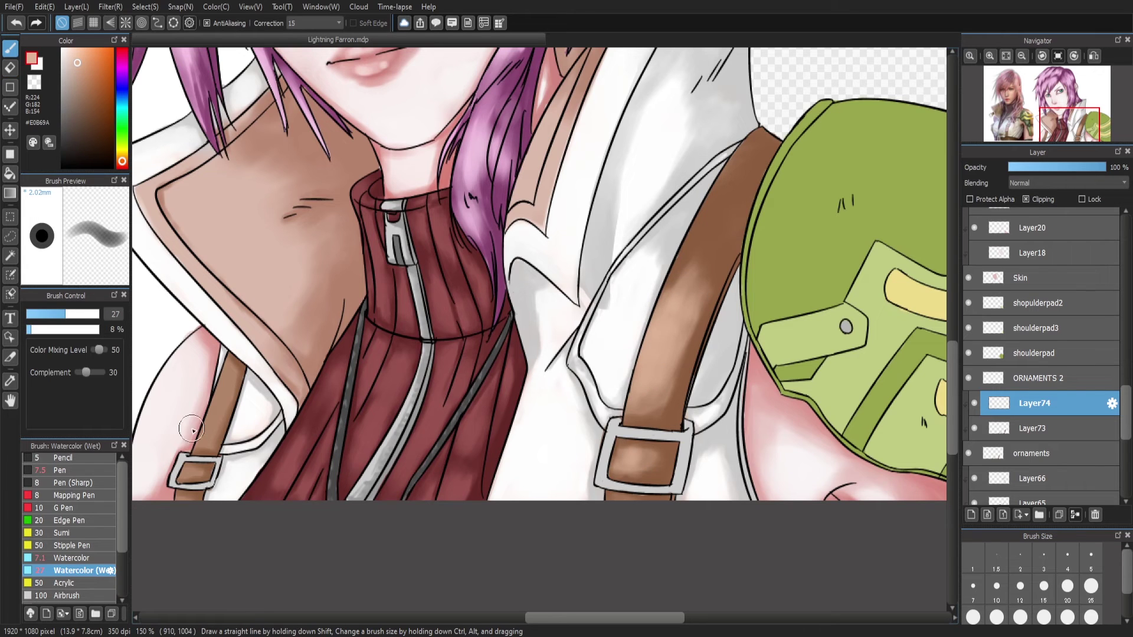
drag(227, 366, 182, 475)
Add another clipped layer directly above Layer73 and blend #B28669 midtones into the large strap, also working on the highlight layer
click(1034, 428)
alt+click(672, 330)
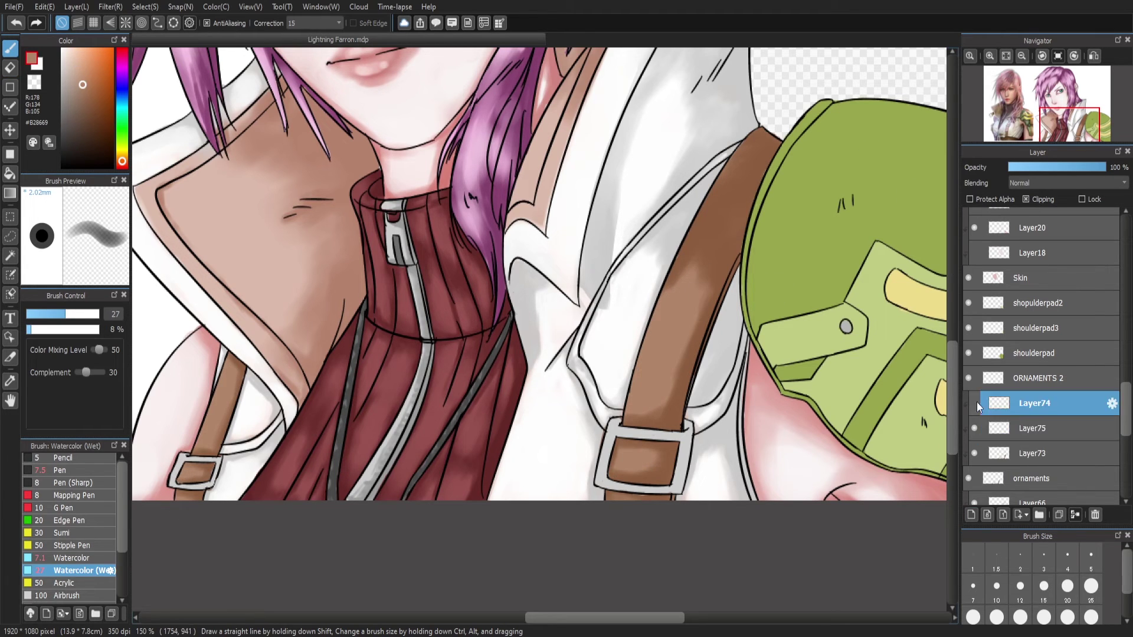
mouse_move(717, 236)
mouse_down()
mouse_move(749, 186)
mouse_move(678, 300)
mouse_up()
key(ctrl+shift+n)
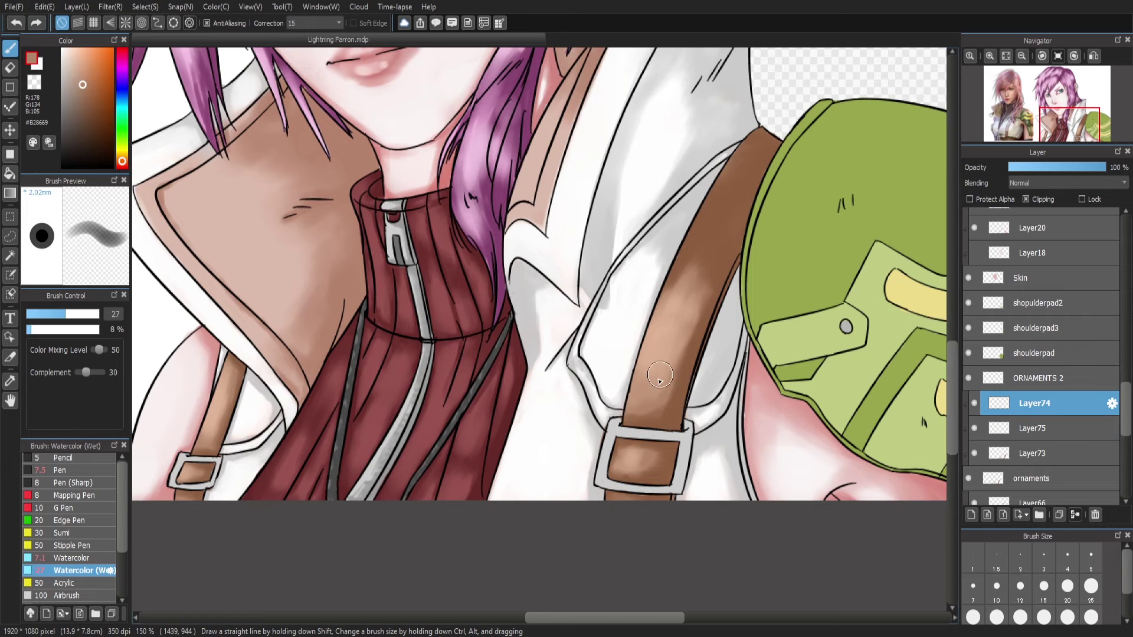
drag(656, 376, 688, 304)
key(ctrl+z)
key(ctrl+y)
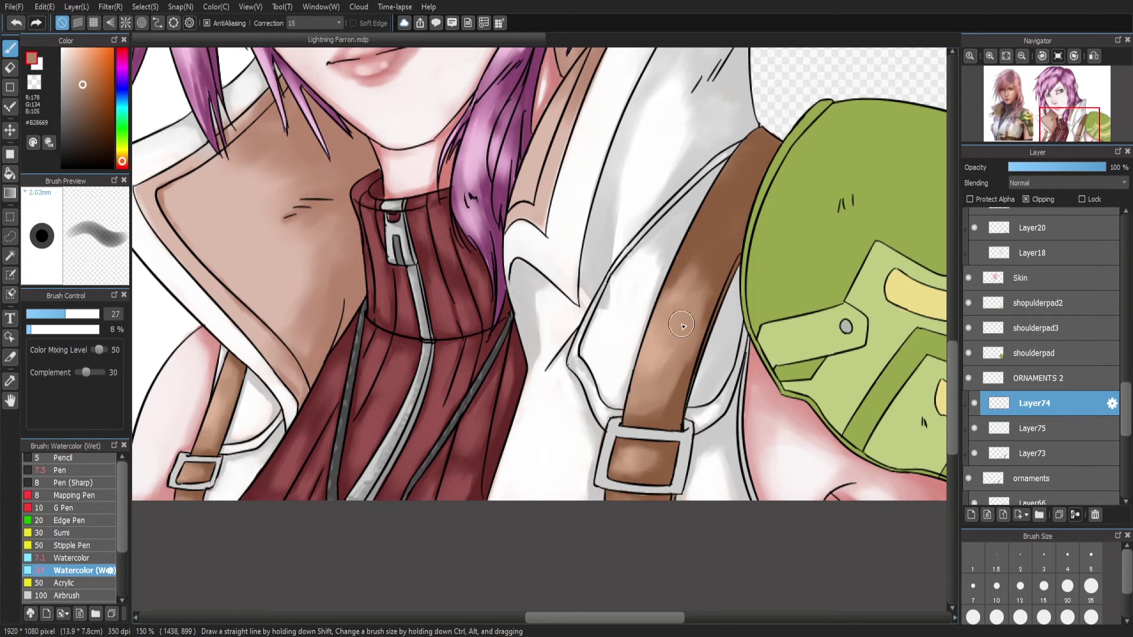
Add a clipped layer above Layer74 and brush #D3B099 highlights along the large strap
key(ctrl+shift+n)
alt+click(668, 366)
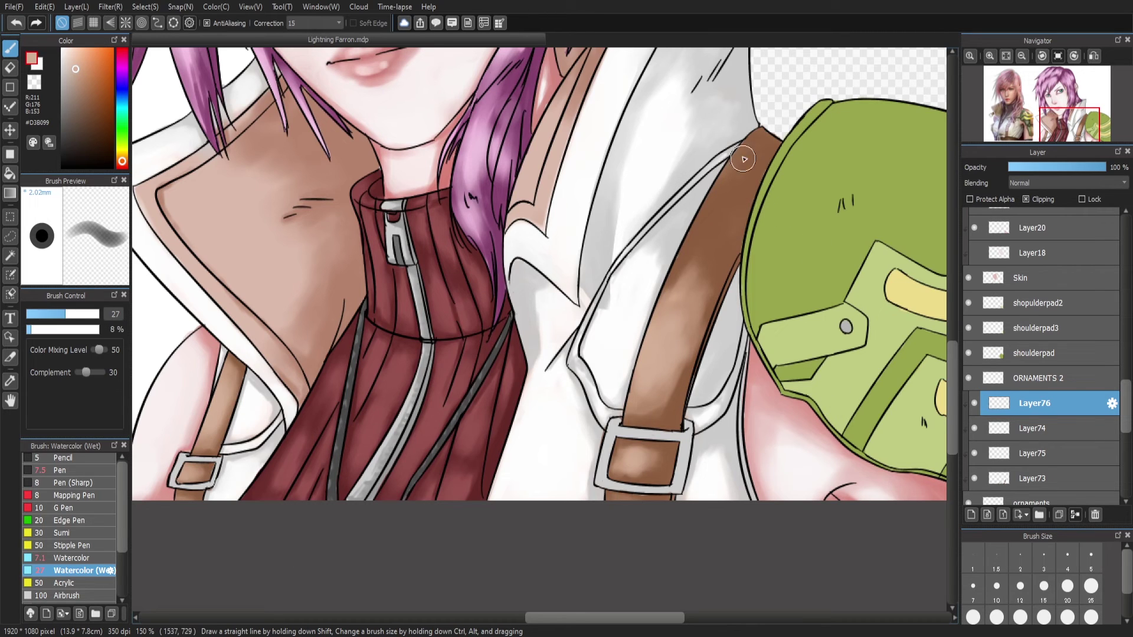
drag(708, 218, 634, 422)
key(ctrl+z)
drag(678, 259, 666, 300)
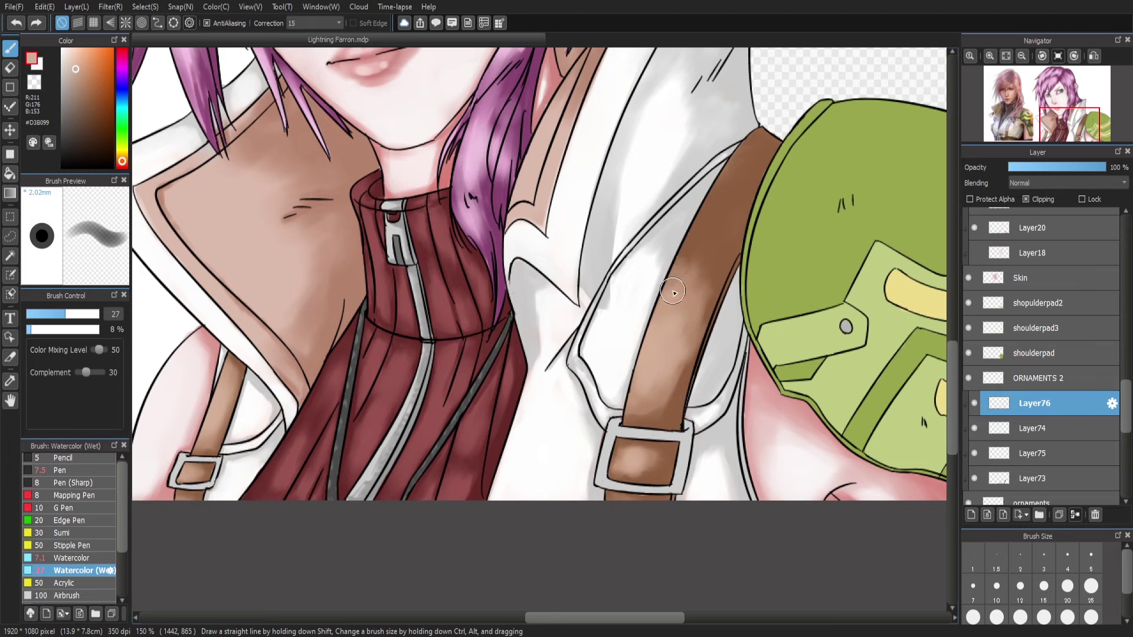
drag(708, 200, 672, 295)
Deepen the shaded edge of the large strap in #8C5D3F down to the buckle
alt+click(651, 411)
drag(726, 235, 696, 360)
drag(708, 260, 667, 407)
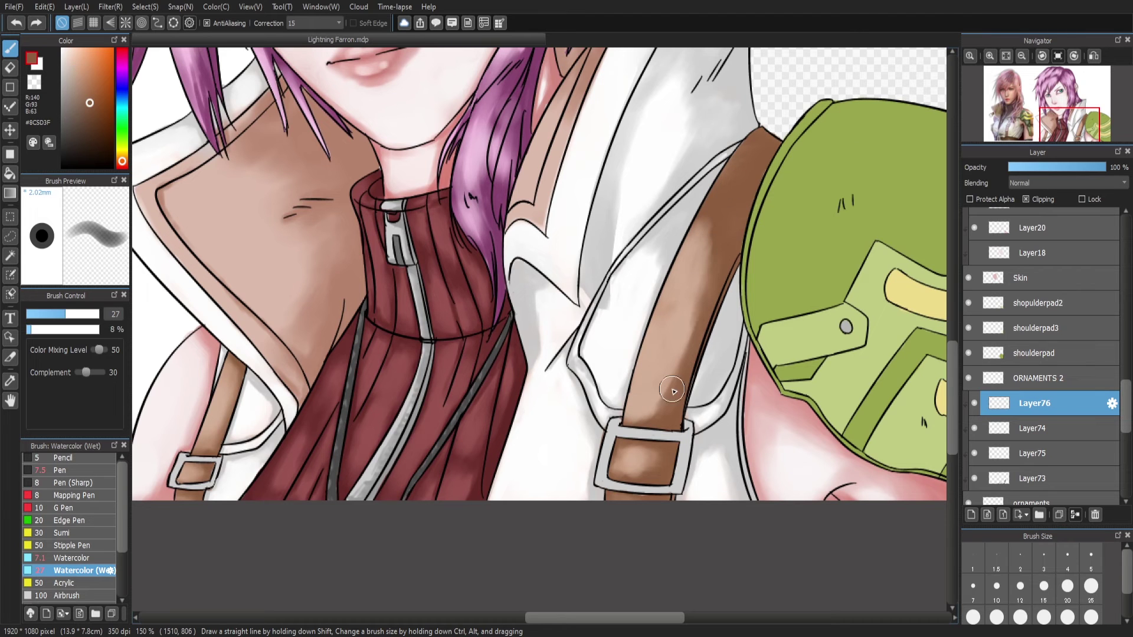
drag(714, 224, 656, 411)
Lighten the lower length of the large strap near the buckle with #D2AD95 and check it against the whole portrait
click(1022, 56)
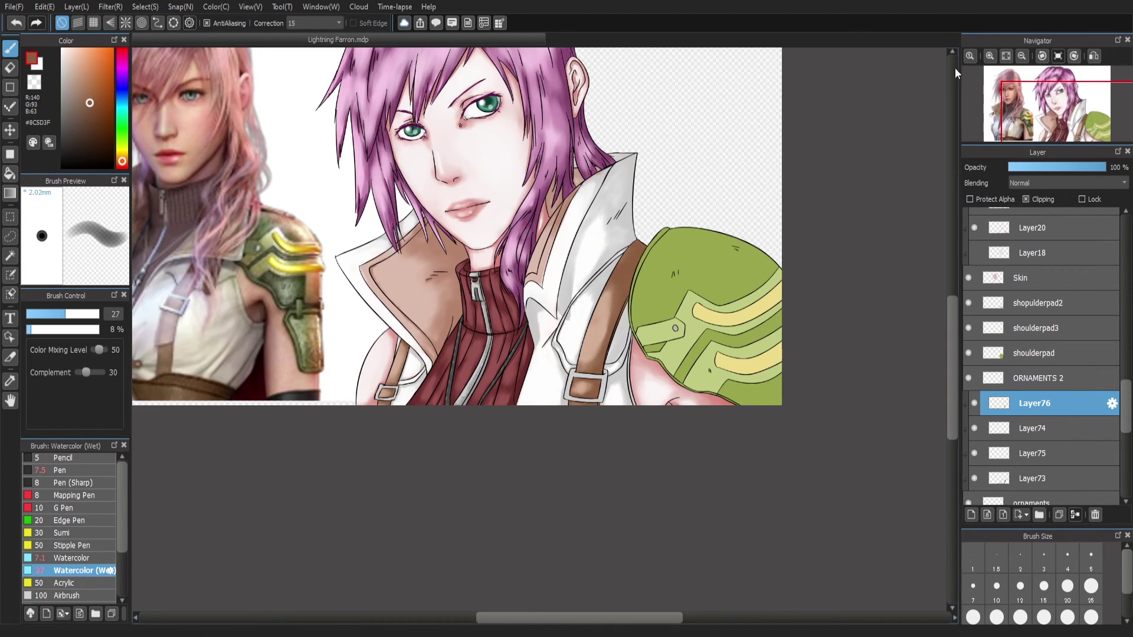
click(990, 55)
alt+click(624, 452)
drag(624, 451, 635, 406)
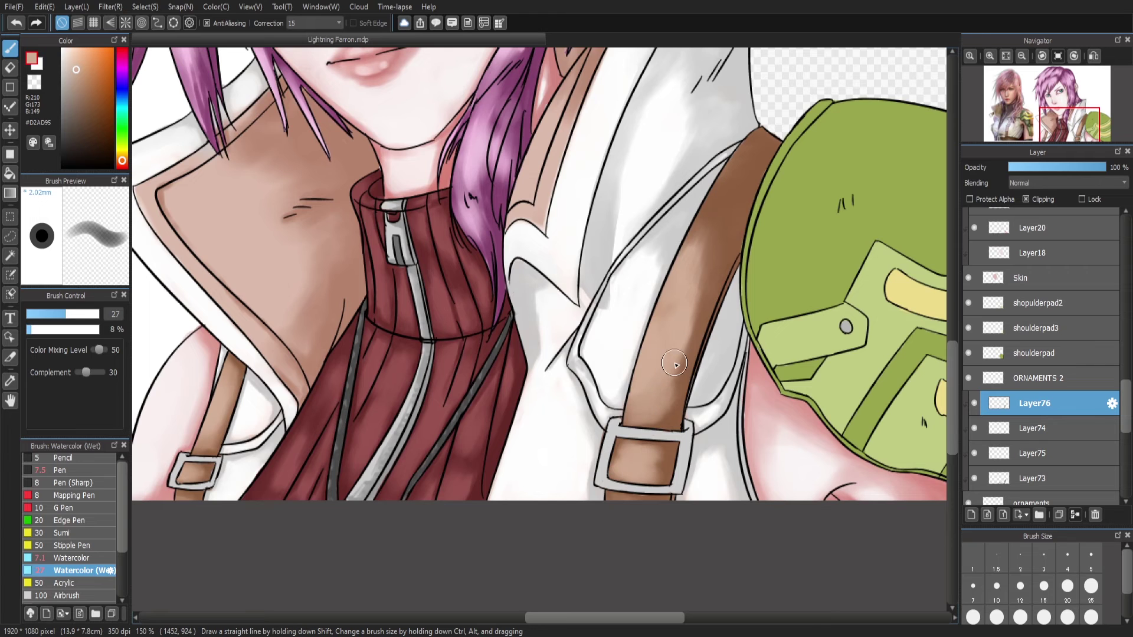
scroll(699, 205, down, 1)
scroll(903, 116, down, 1)
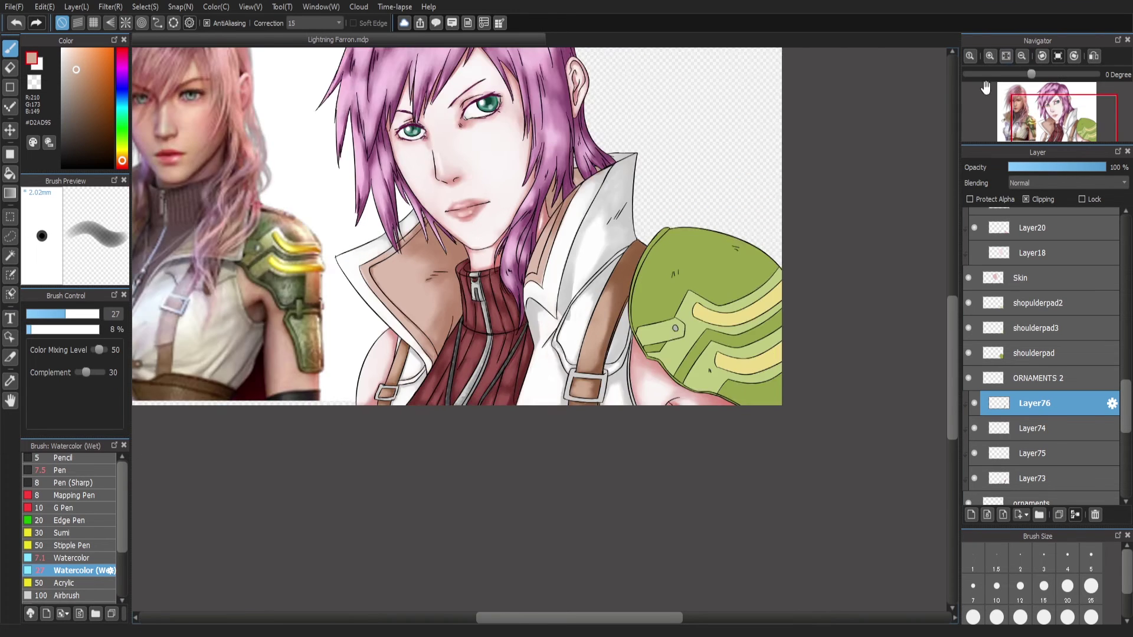
scroll(902, 116, up, 1)
click(990, 56)
Highlight the zipper in #ECECEC and its two flanking bands in #969696 and #A7A7A7
alt+click(414, 226)
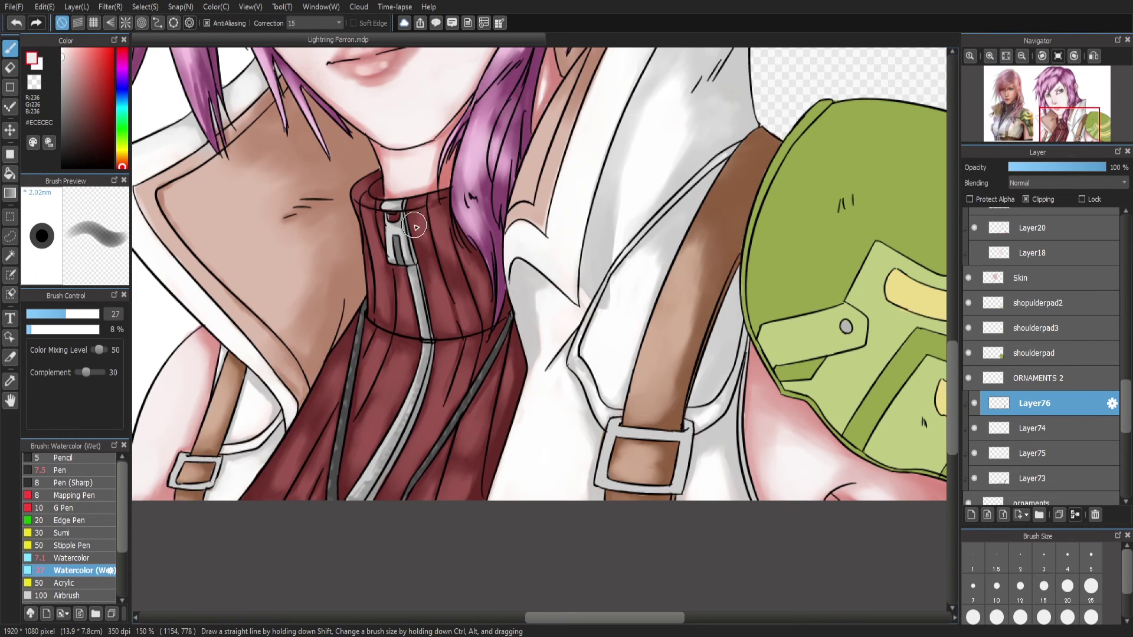
mouse_move(404, 294)
mouse_down()
mouse_move(411, 362)
mouse_move(384, 478)
mouse_up()
alt+click(356, 337)
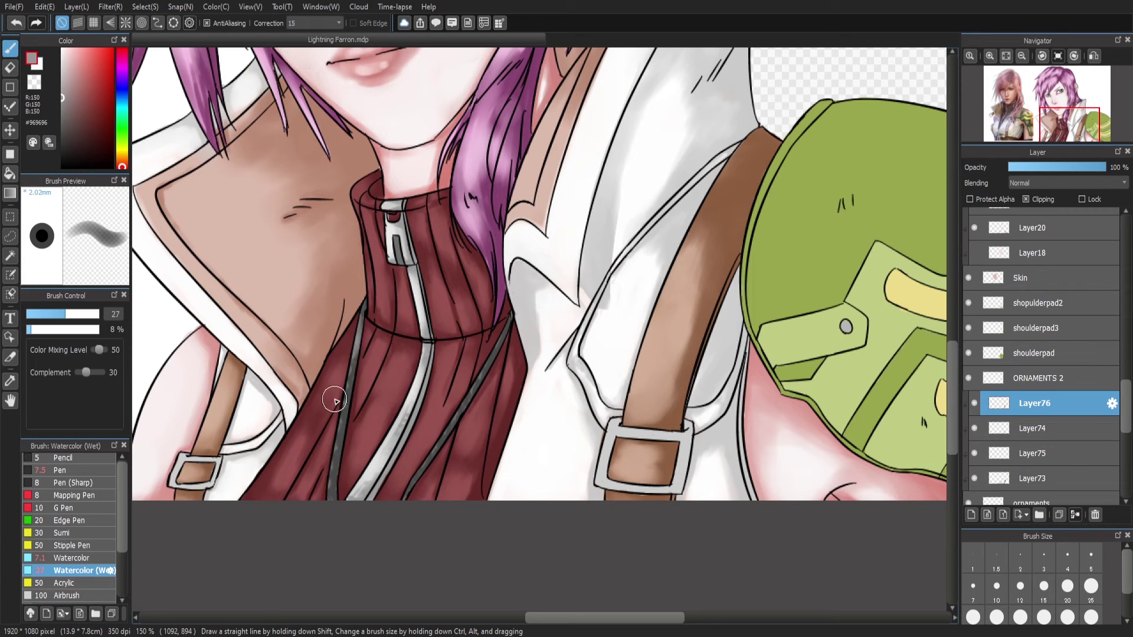
alt+click(494, 340)
Shade the large strap's buckle in #828282 on a new layer clipped to ORNAMENTS 2, using Watercolor at size 7.1 and 30% opacity
click(971, 514)
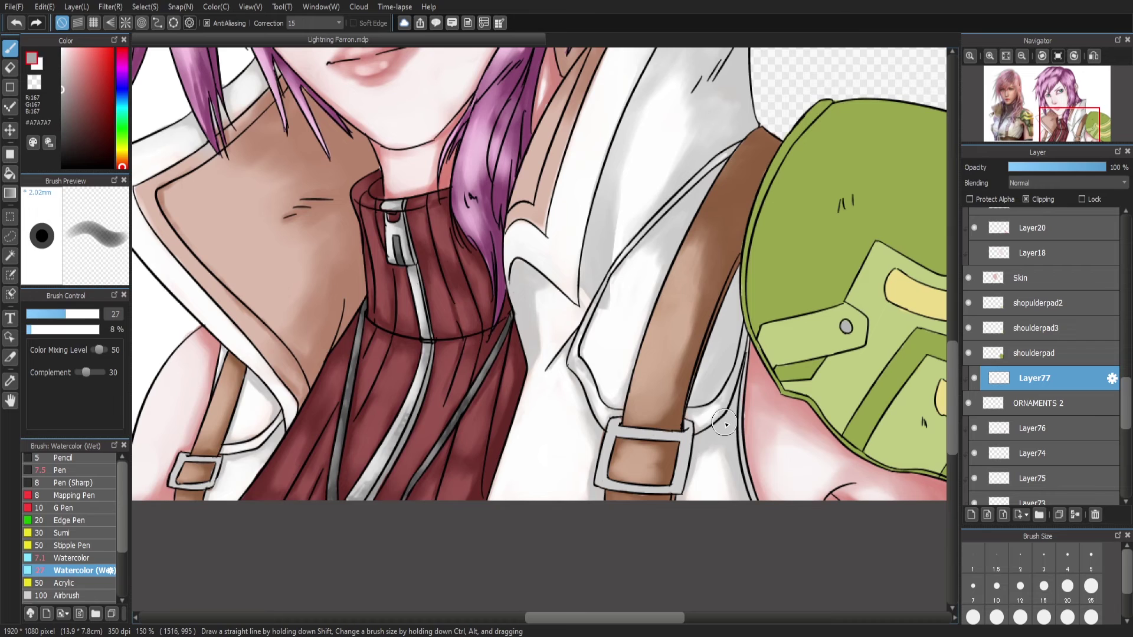
click(70, 558)
alt+click(631, 425)
alt+click(624, 421)
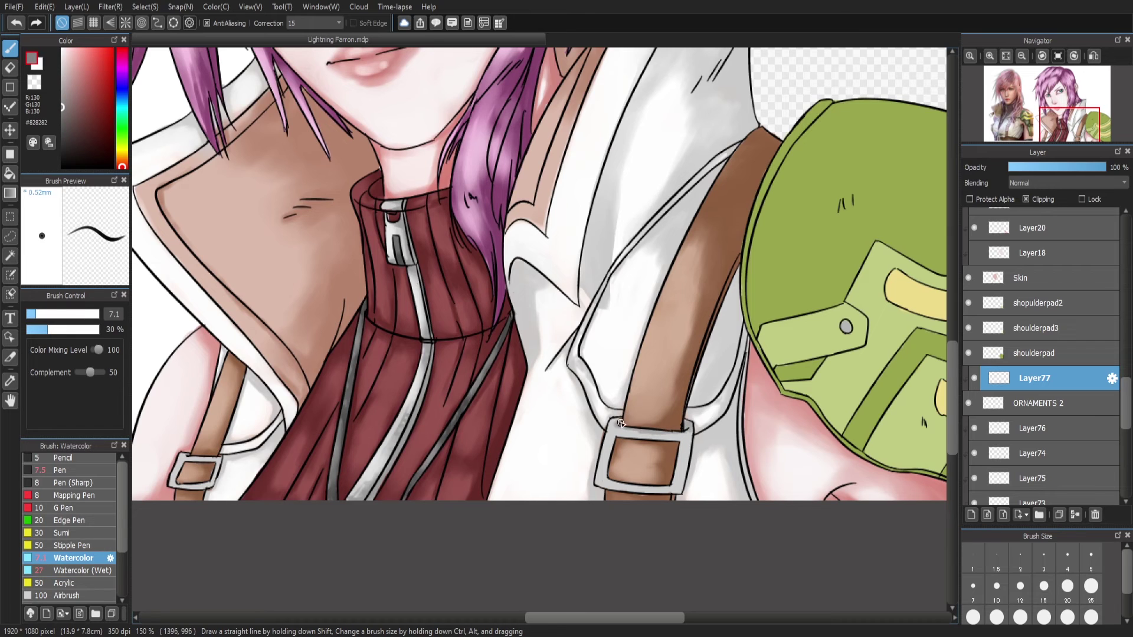
drag(624, 425, 685, 435)
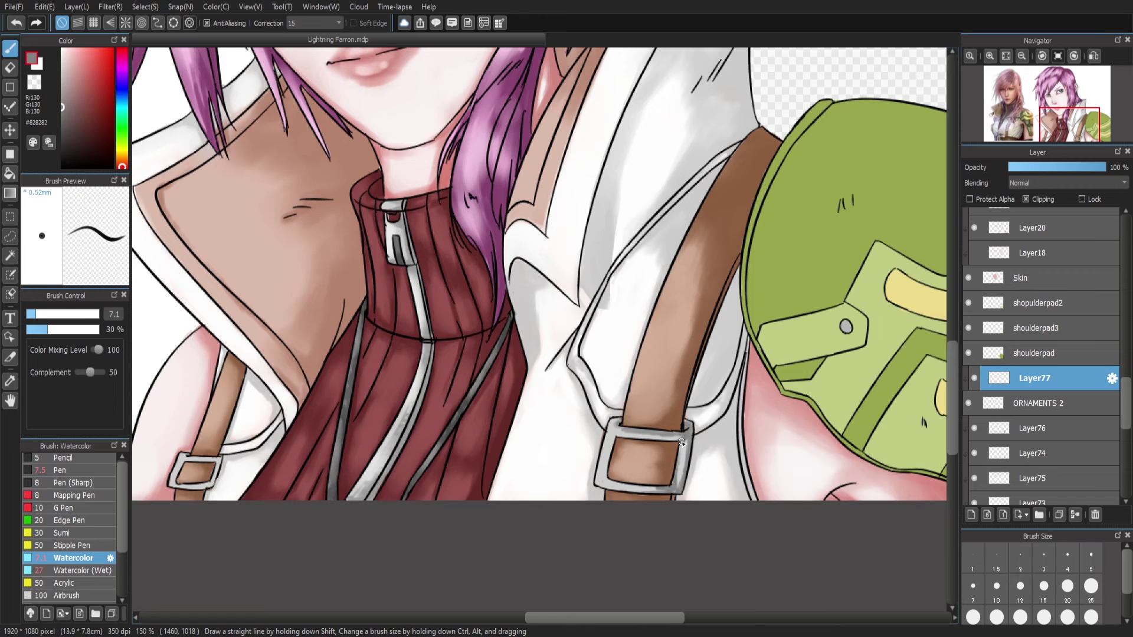
Add two more clipped layers and highlight the large buckle in #CDCDCD and #E9E9E9 with Watercolor (Wet) at size 27
key(period)
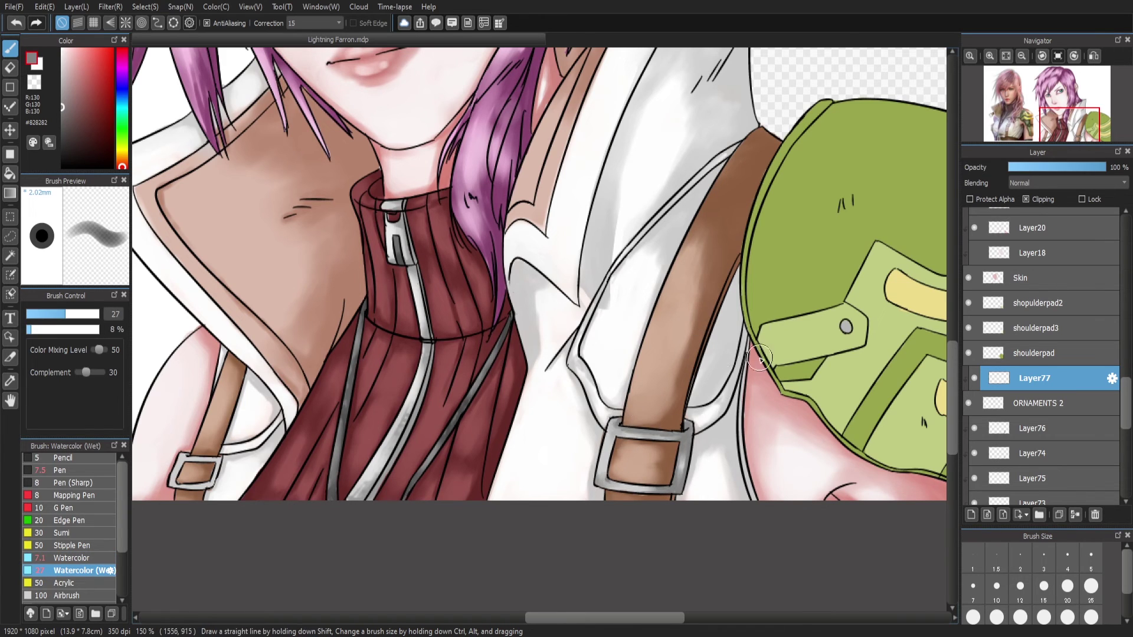
click(970, 514)
alt+click(676, 479)
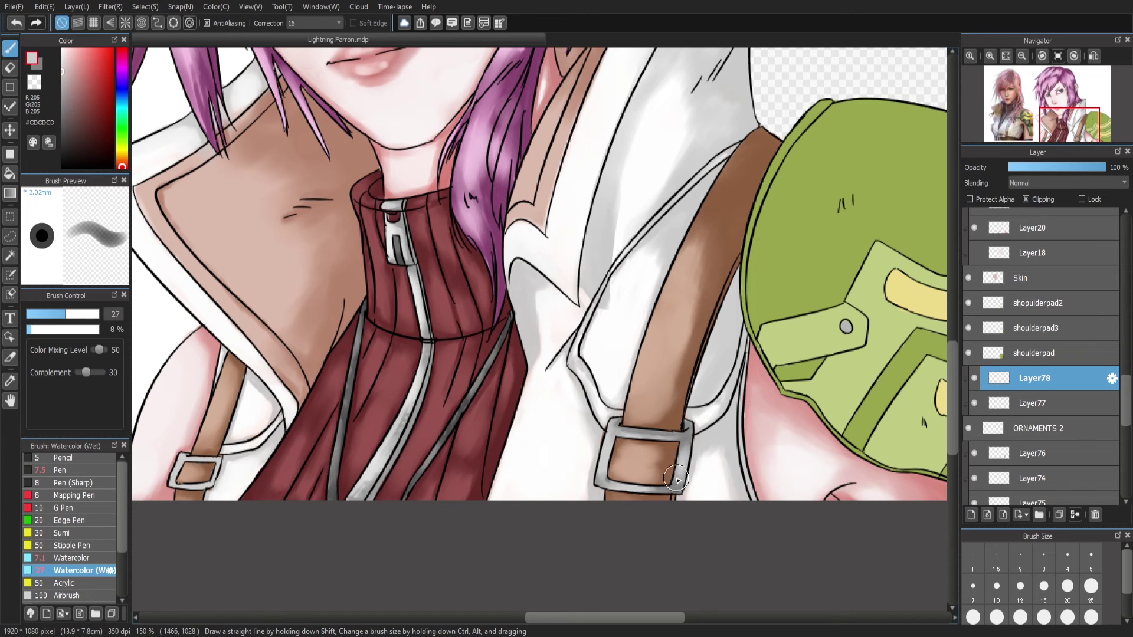
click(971, 514)
alt+click(598, 459)
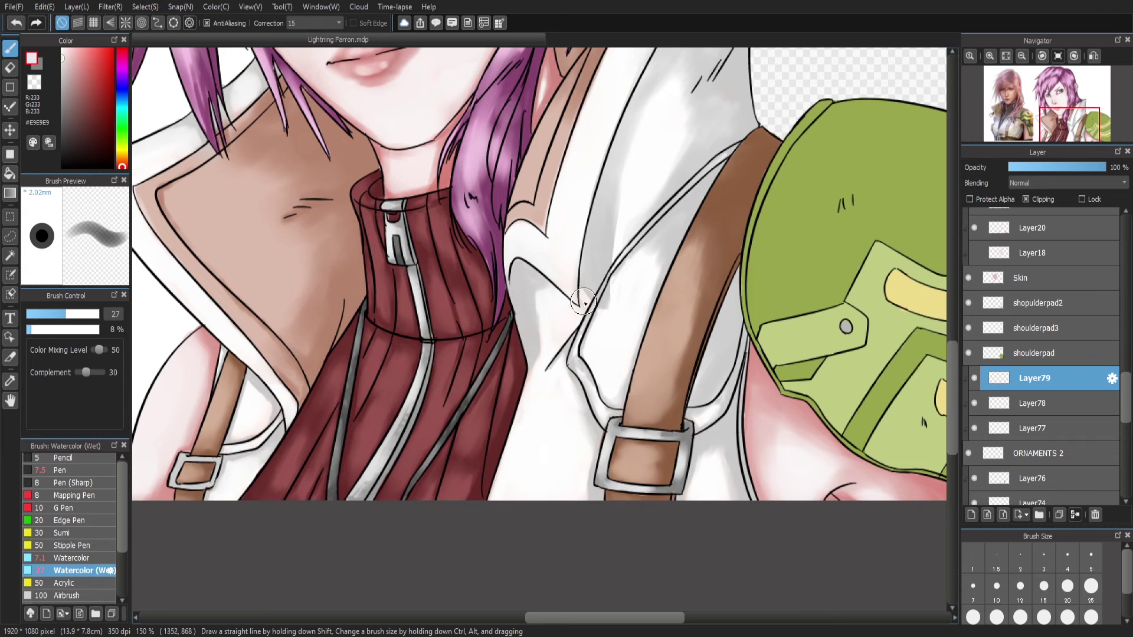
Shade the small strap's buckle in #828282 on Layer77 and highlight it in #E9E9E9 on Layer78
key(b)
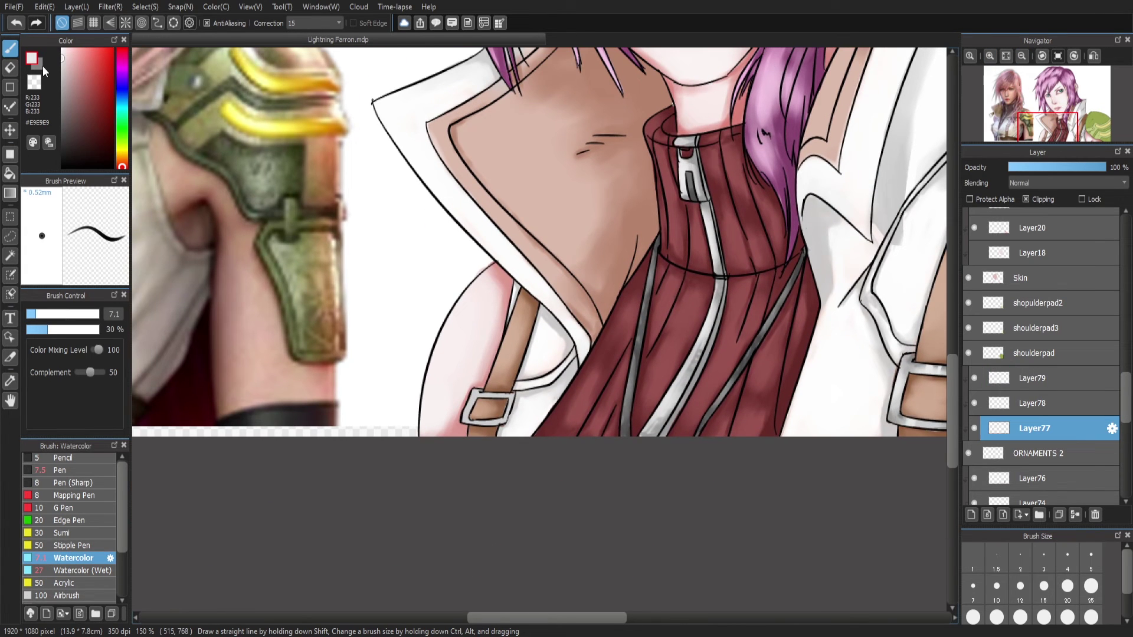
key(b)
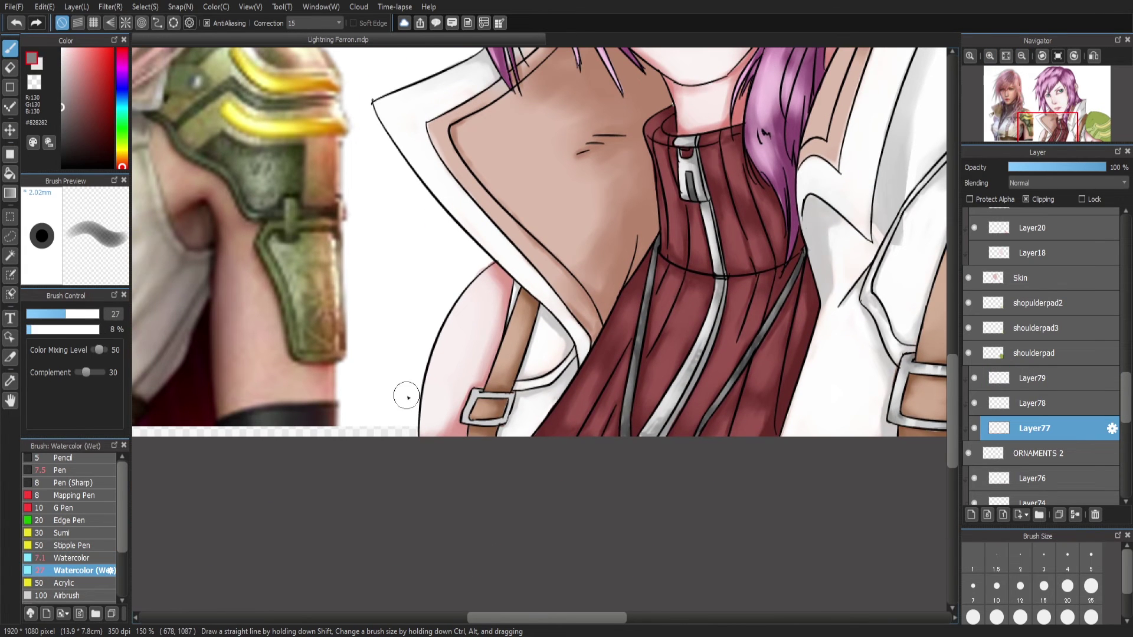
ctrl+click(475, 401)
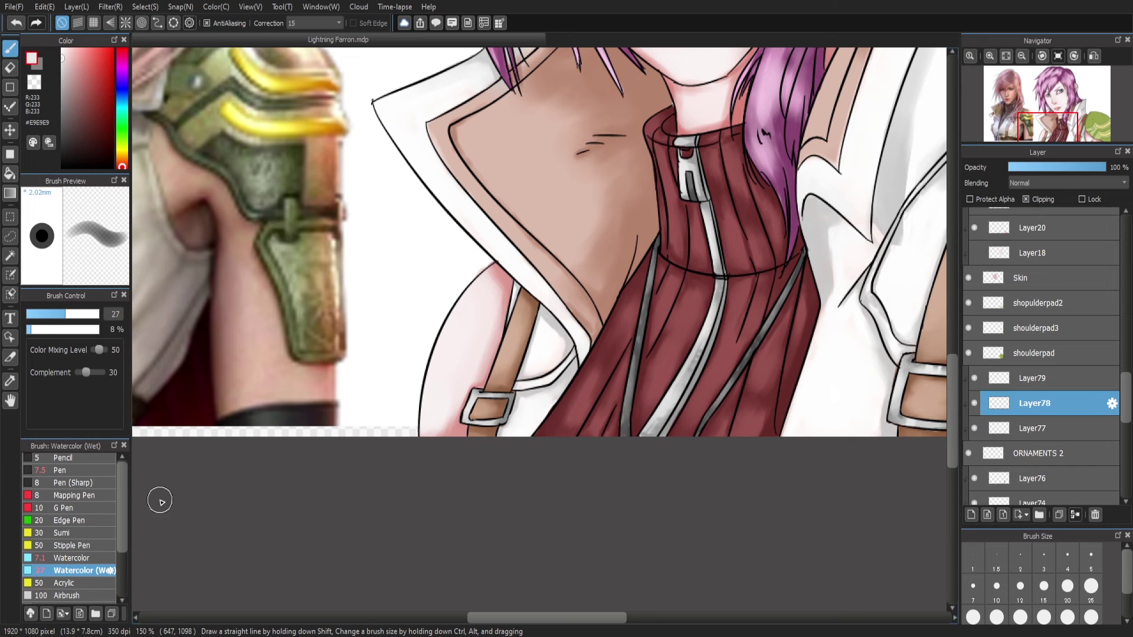
key(b)
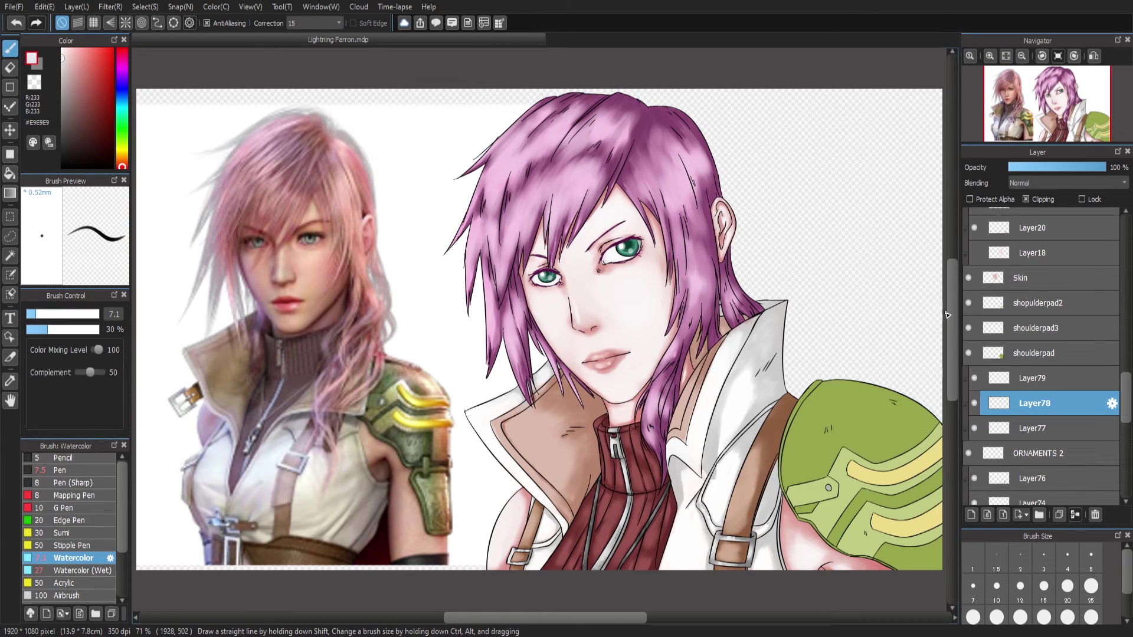
Add a layer clipped to shoulderpad and shade the pad's dark green areas in #6C7921 with Watercolor (Wet) at size 66
click(1097, 354)
key(ctrl+shift+n)
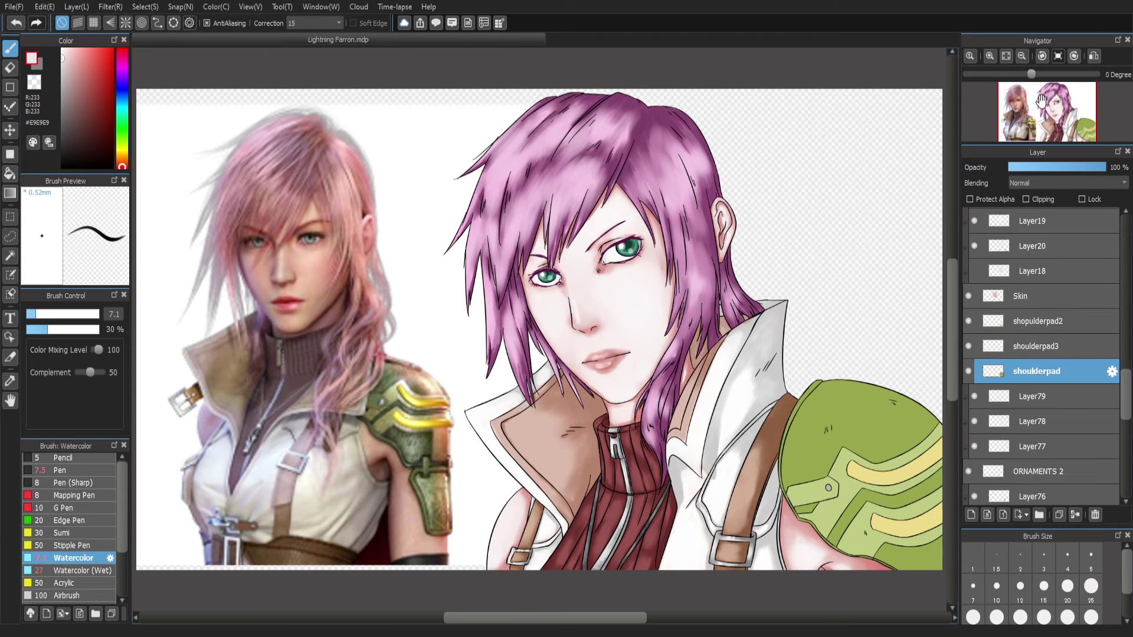
scroll(1063, 124, up, 2)
click(122, 145)
click(100, 112)
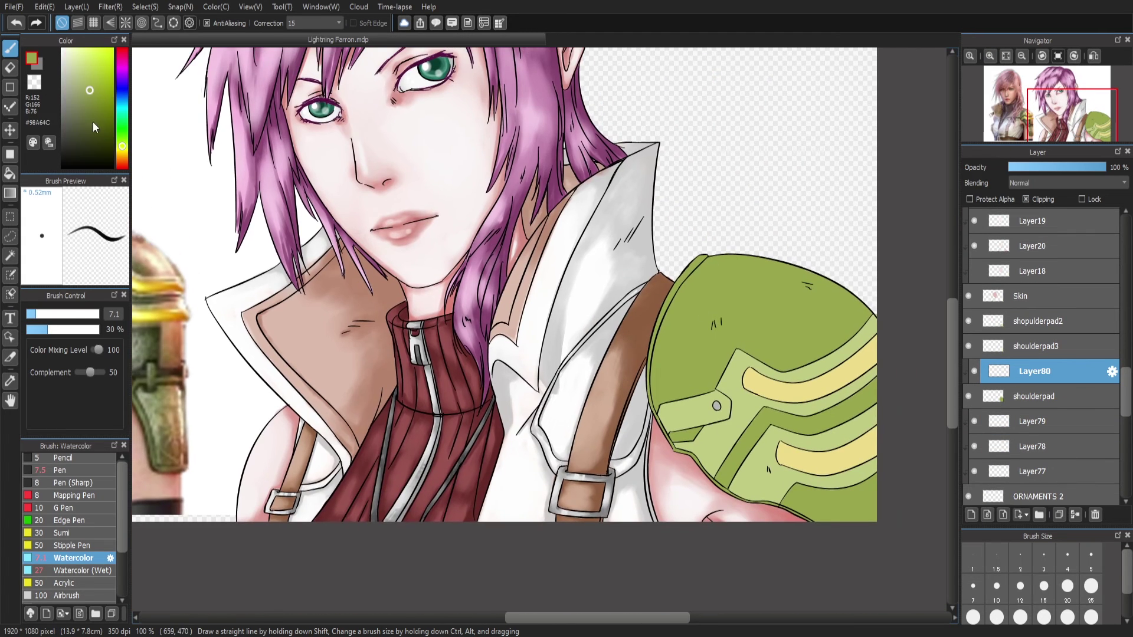
click(73, 570)
mouse_move(708, 263)
mouse_down()
mouse_move(800, 267)
mouse_move(702, 240)
mouse_move(779, 242)
mouse_move(899, 385)
mouse_move(823, 419)
mouse_up()
drag(832, 342, 731, 289)
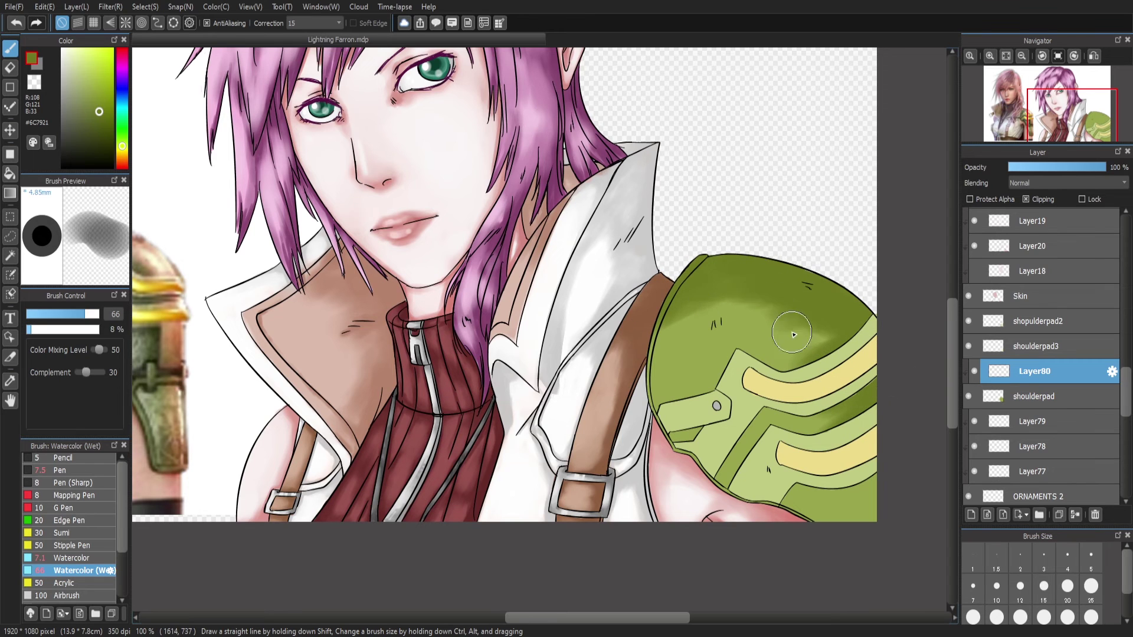
drag(826, 366, 690, 277)
scroll(872, 467, down, 2)
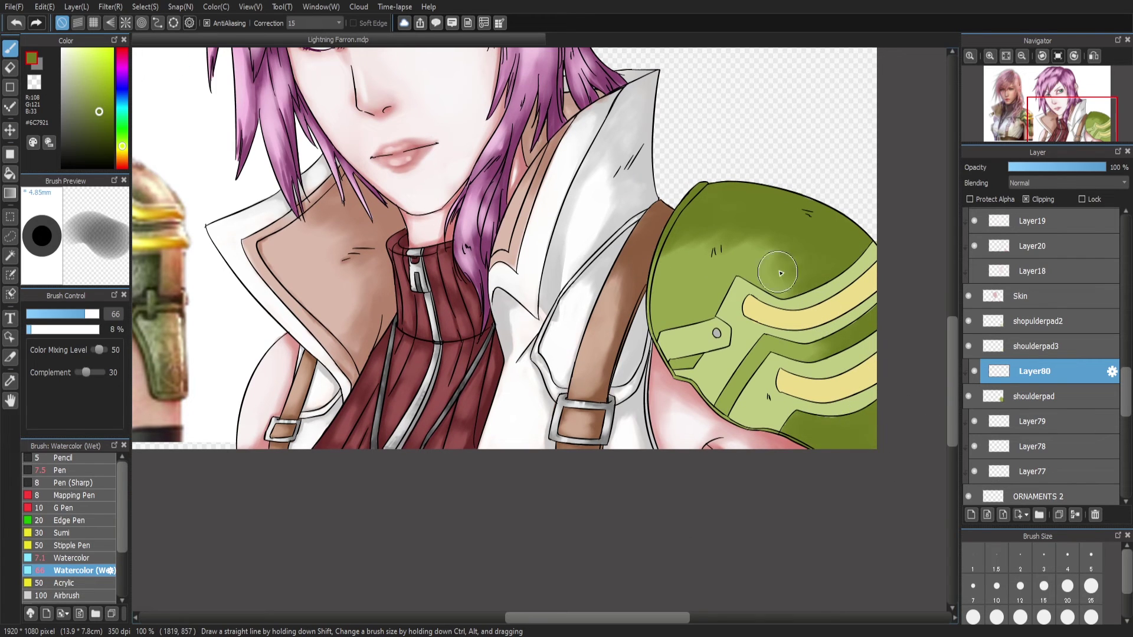
drag(794, 273, 672, 240)
Add another clipped layer above the shoulder pad shading and highlight the pad's inner edge in #BCC587
click(970, 515)
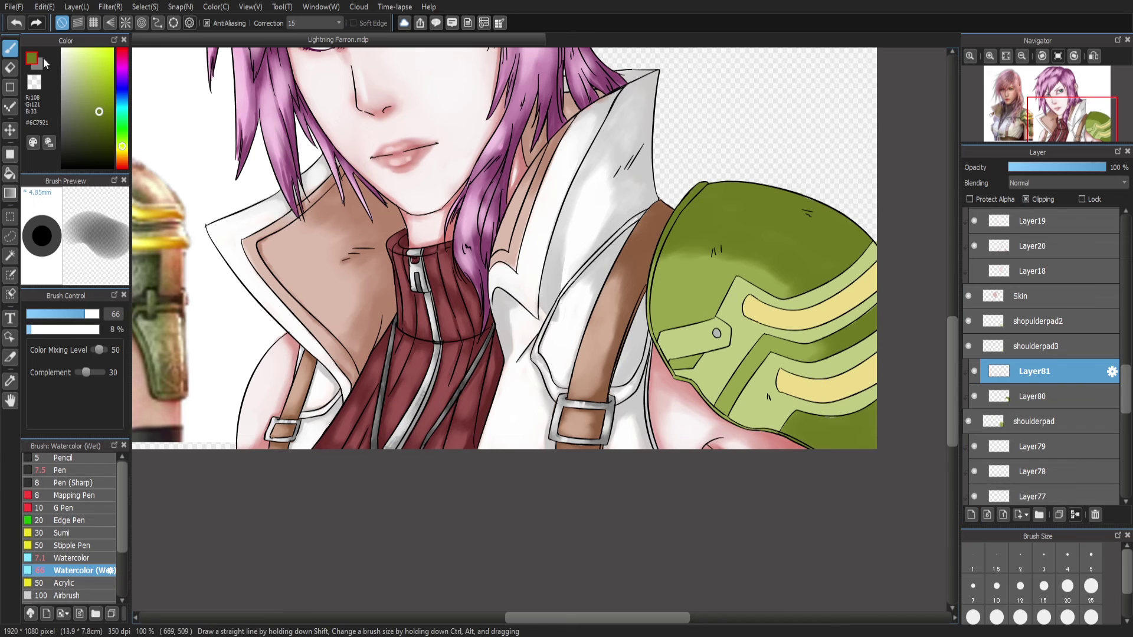
alt+click(680, 319)
mouse_move(679, 319)
mouse_down()
mouse_move(686, 403)
mouse_move(661, 323)
mouse_up()
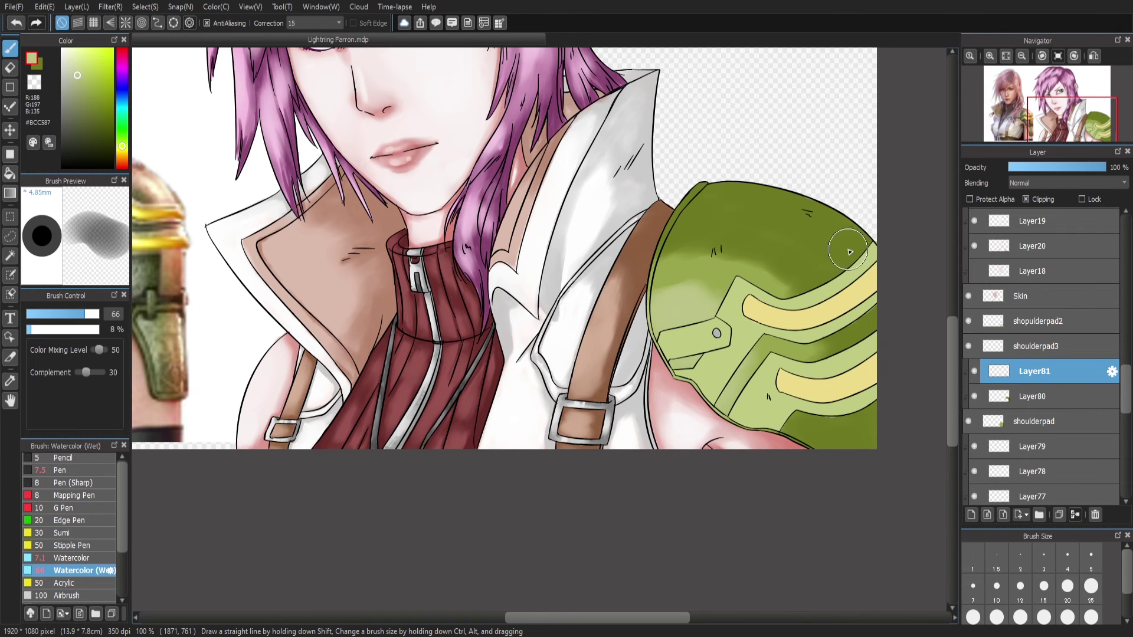
Blend the edge between the shoulder pad's dark and light green areas on Layer81 in #98A64C with Watercolor (Wet)
click(1038, 396)
alt+click(716, 275)
mouse_move(717, 275)
mouse_down()
mouse_move(809, 339)
mouse_move(728, 431)
mouse_move(717, 224)
mouse_move(834, 354)
mouse_move(752, 221)
mouse_up()
click(1038, 372)
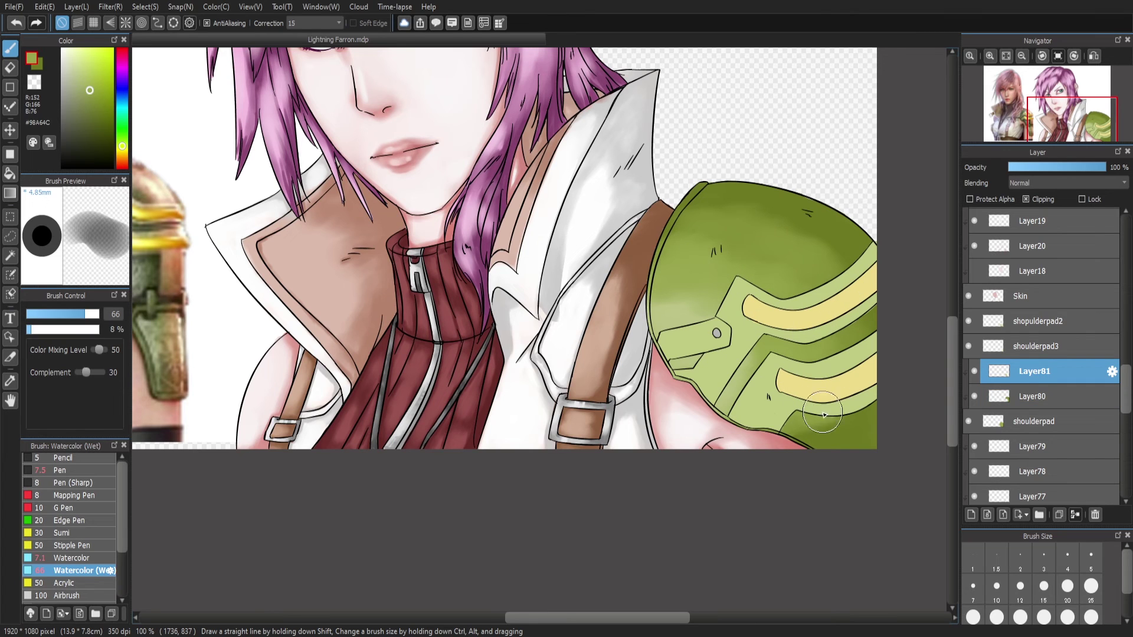
drag(823, 413, 844, 425)
click(1033, 396)
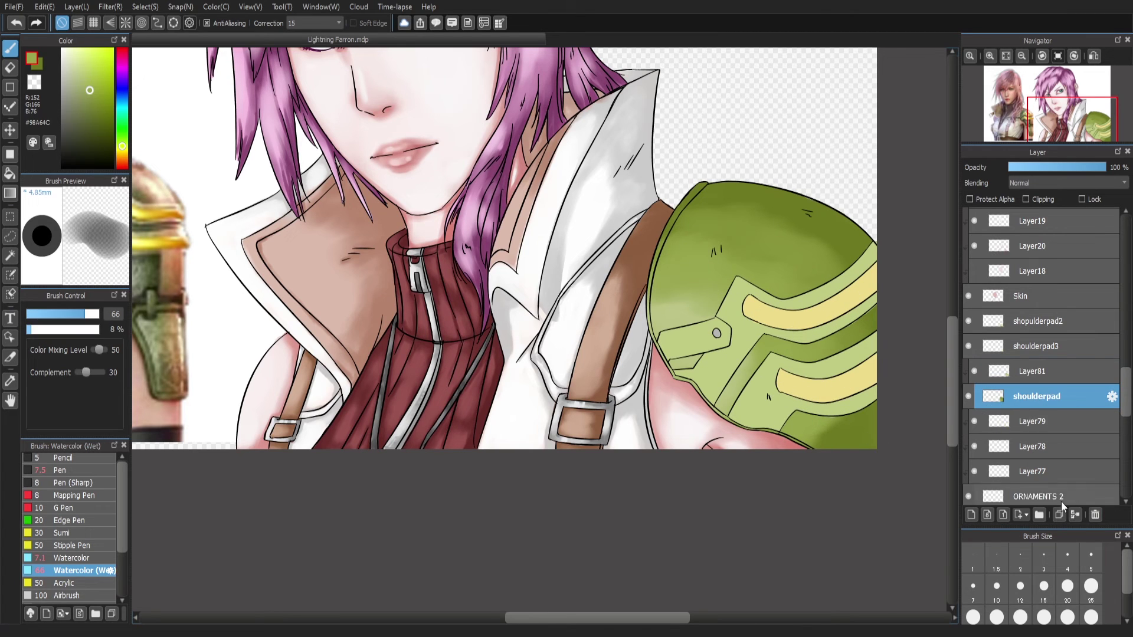
Deepen the shoulder pad's dark green areas on Layer81 in #6C7921 and blend them in #88963C
click(1038, 371)
alt+click(838, 262)
drag(839, 262, 696, 218)
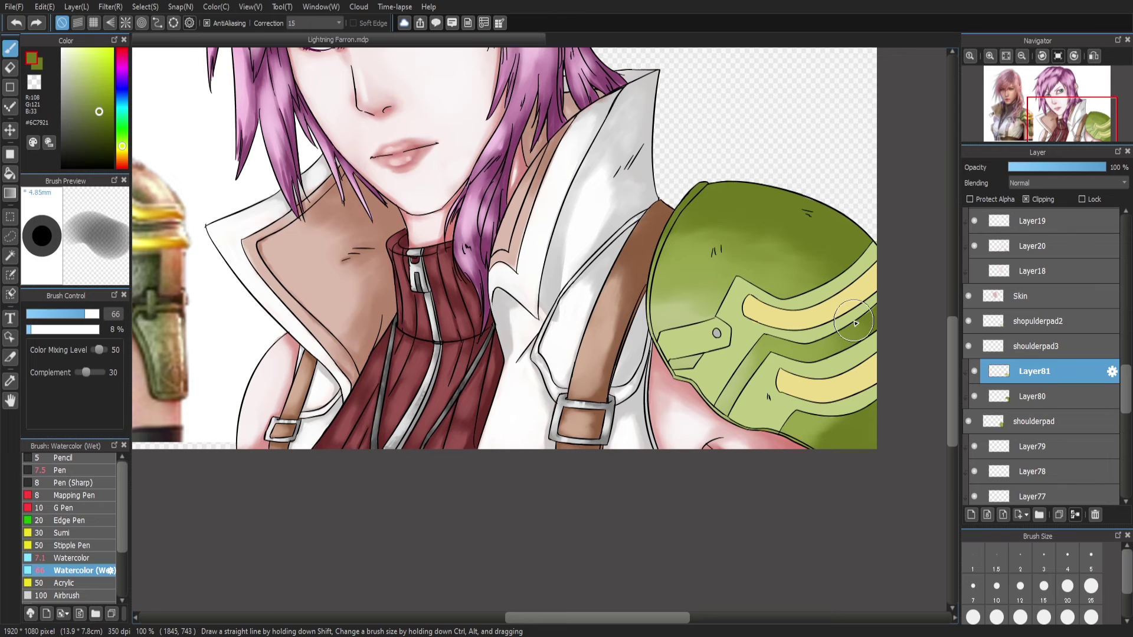
alt+click(767, 266)
drag(767, 266, 712, 233)
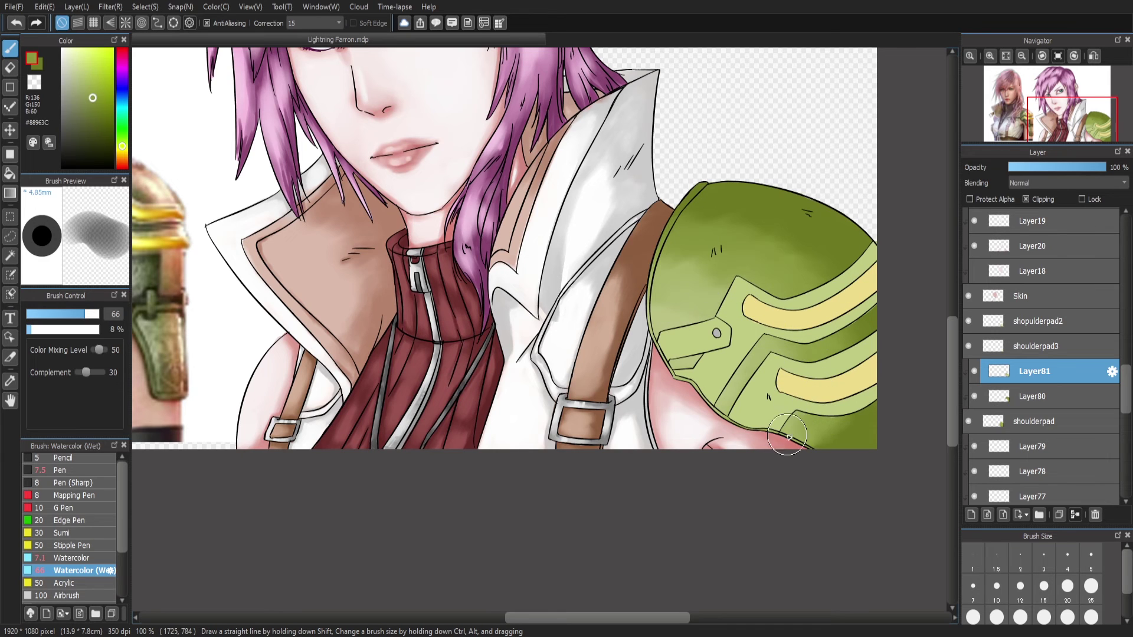
Blend the pad's upper green area with #B1BB78 and #6C7921 and lighten its inner and lower edges in #D4DCAB
alt+click(812, 370)
drag(767, 200, 710, 275)
alt+click(837, 431)
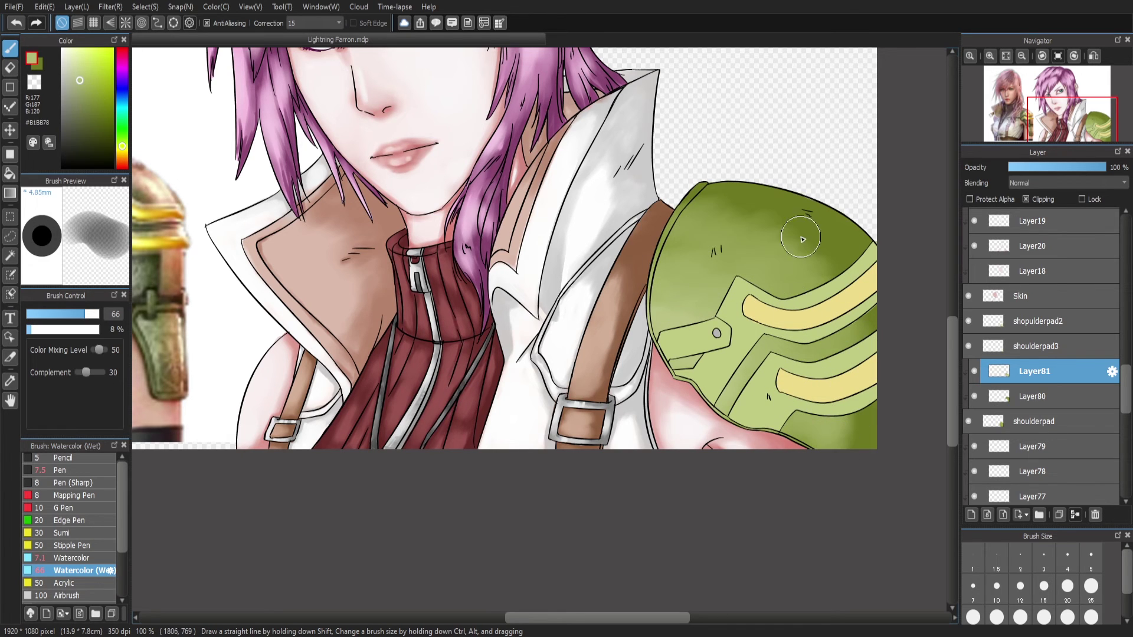
mouse_move(791, 232)
mouse_down()
mouse_move(758, 207)
mouse_move(688, 214)
mouse_move(767, 265)
mouse_up()
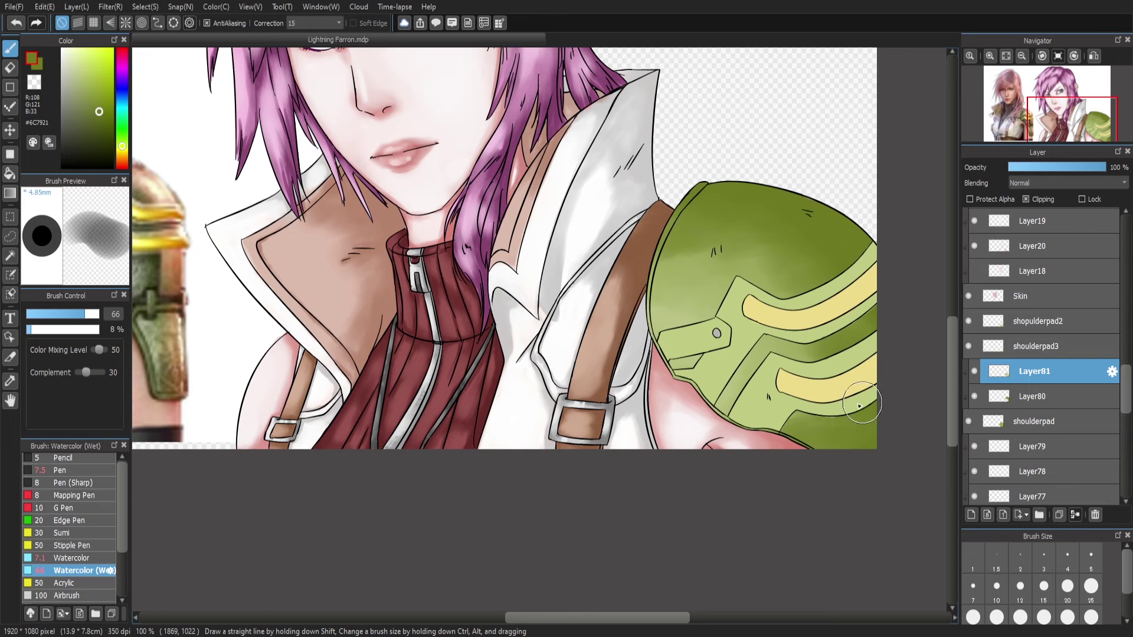
alt+click(672, 321)
drag(672, 320, 787, 418)
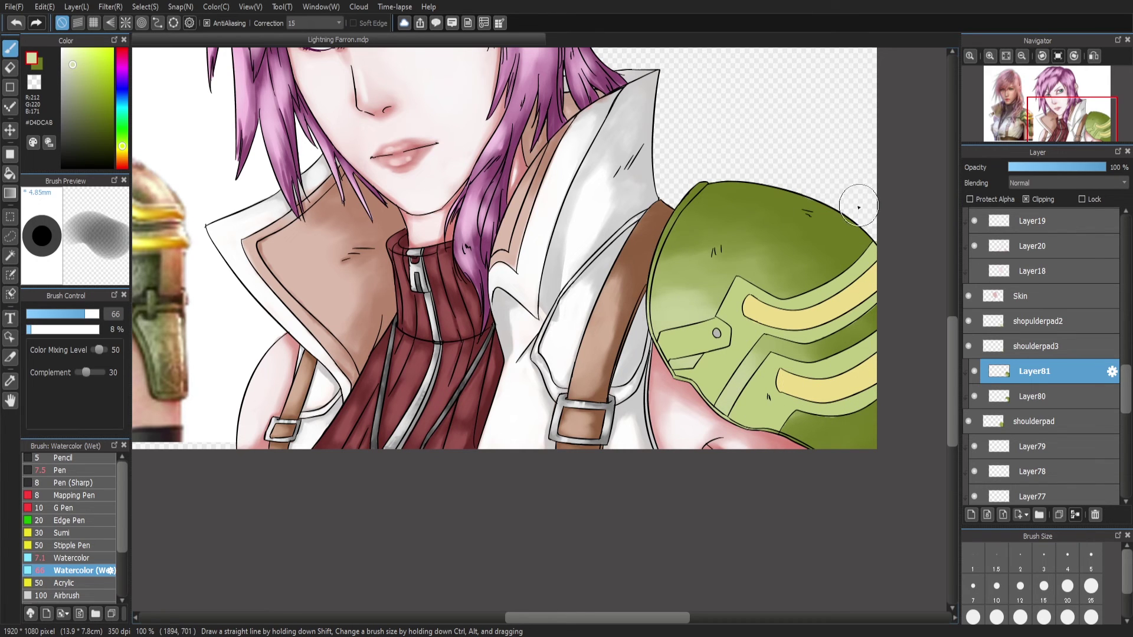
Soften the pad's upper shading across to its inner edge with #A1AD62 and #9BA75C
alt+click(679, 298)
alt+click(679, 306)
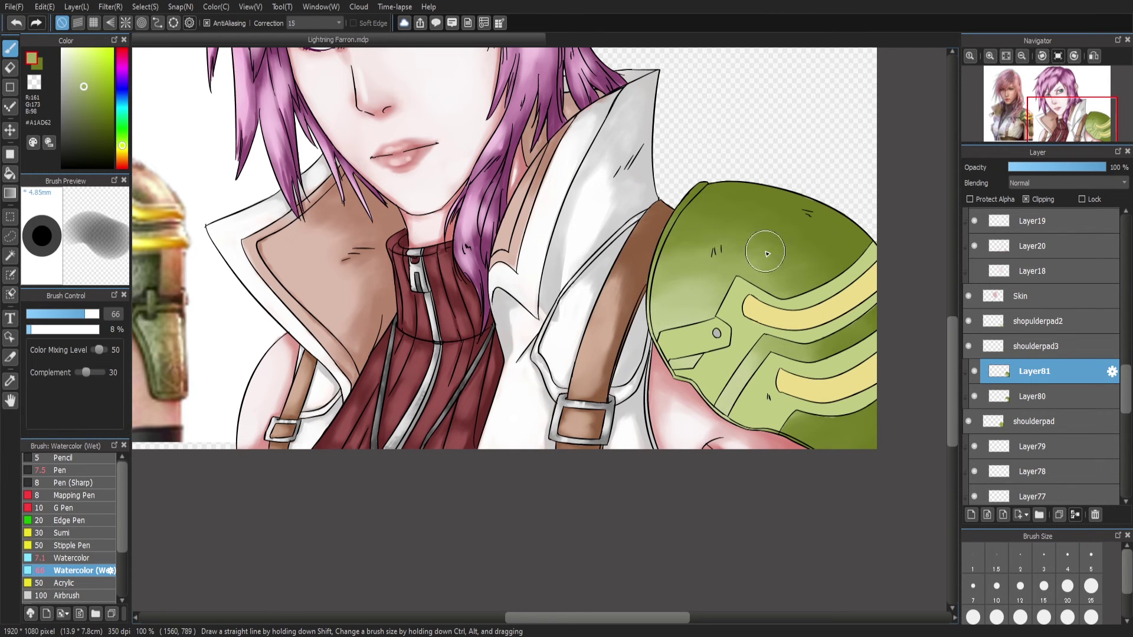
drag(804, 240, 661, 248)
alt+click(667, 242)
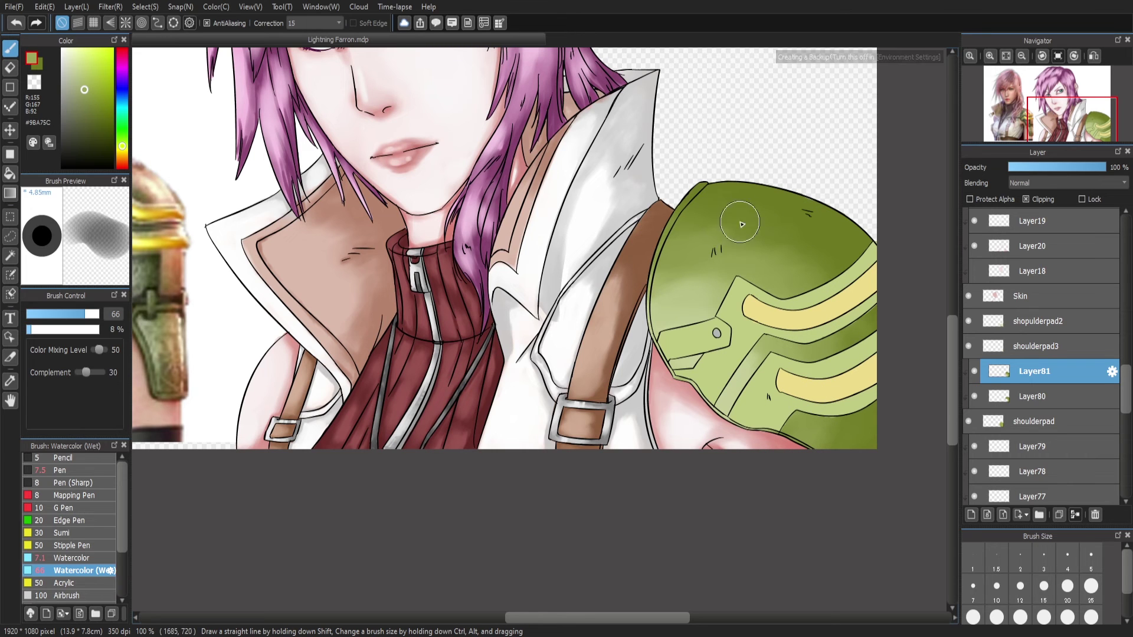
Add a layer clipped to shopulderpad2 and shade the light green trim's outer ends in #96A251 with Watercolor (Wet)
scroll(769, 212, up, 1)
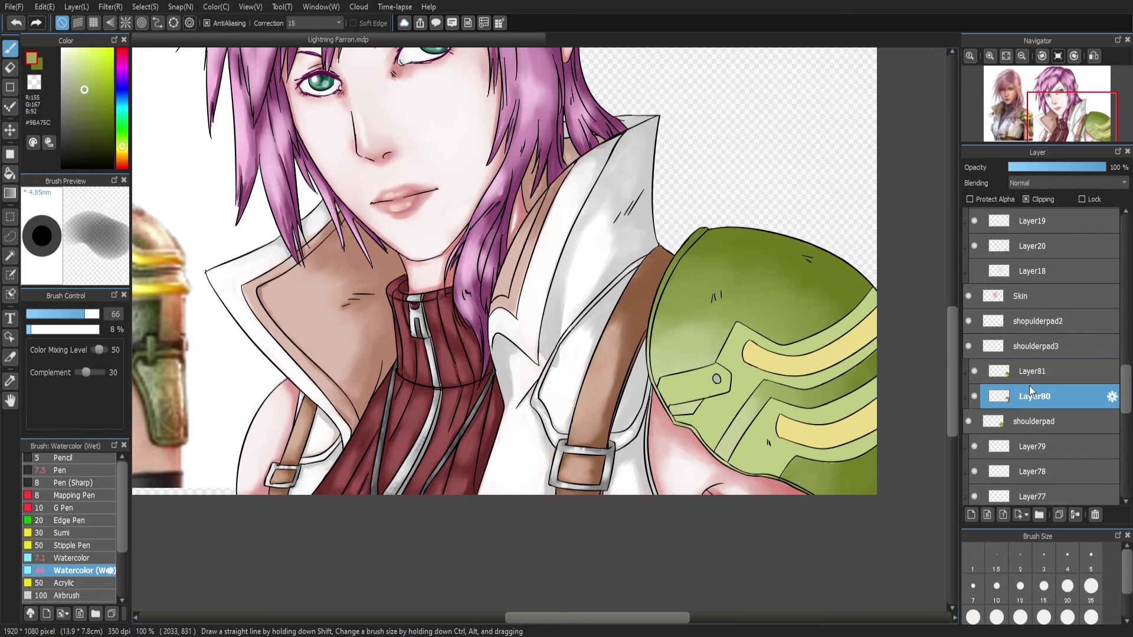
click(997, 323)
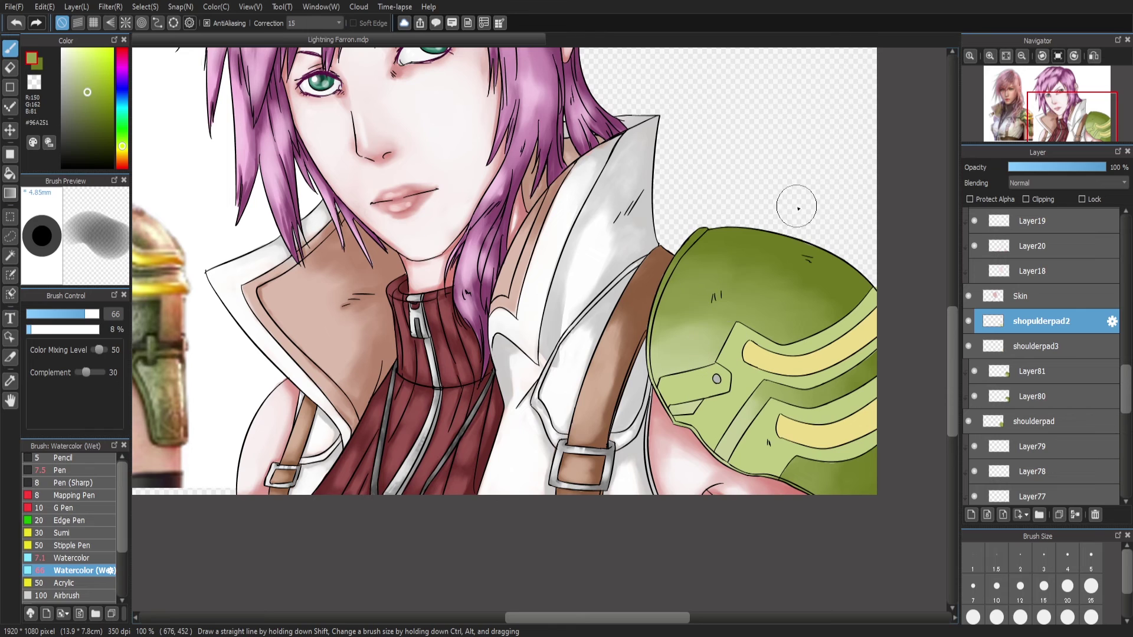
key(ctrl+shift+n)
alt+click(852, 319)
drag(851, 348, 868, 440)
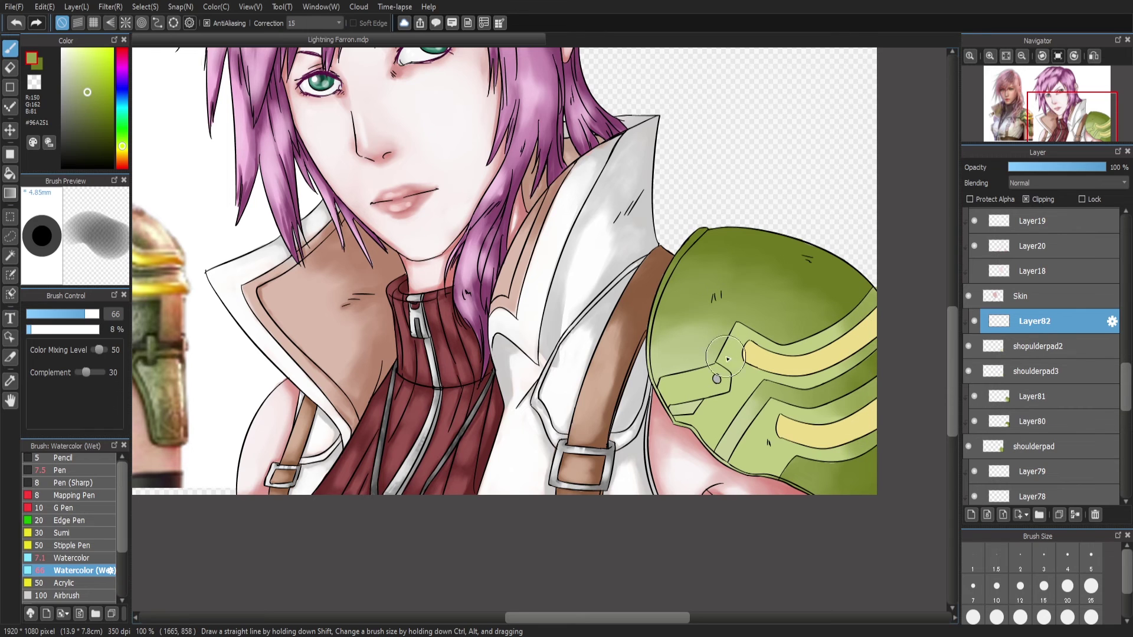
Highlight the light green trim's inner parts in #E5ECBC and deepen its outer ends in #808D3B on Layer82
alt+click(679, 389)
drag(684, 401, 732, 458)
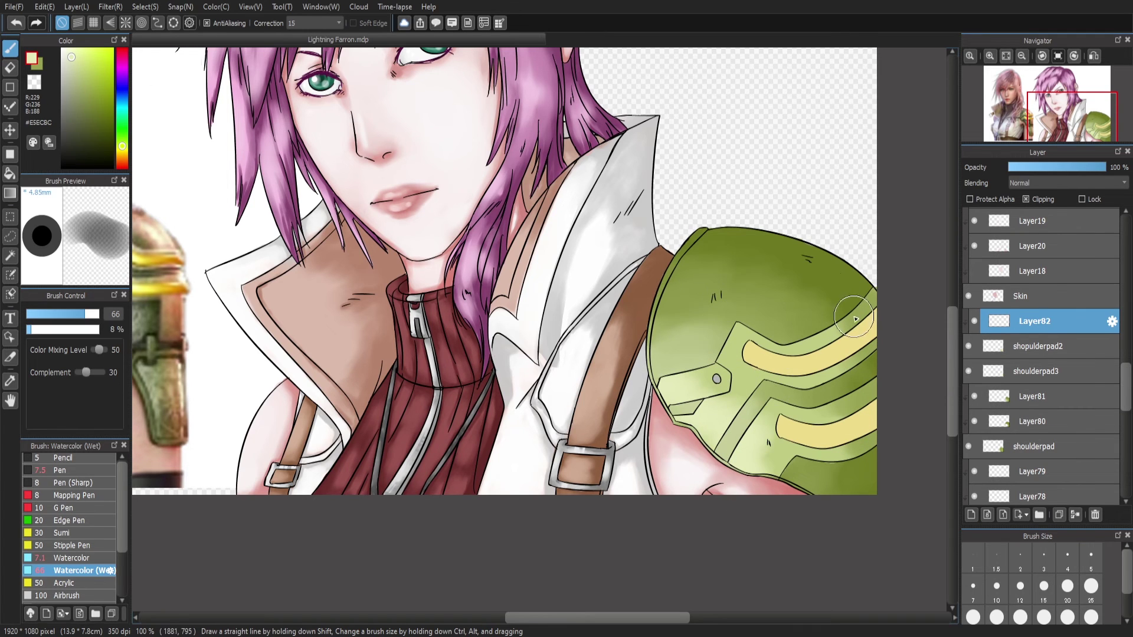
alt+click(758, 413)
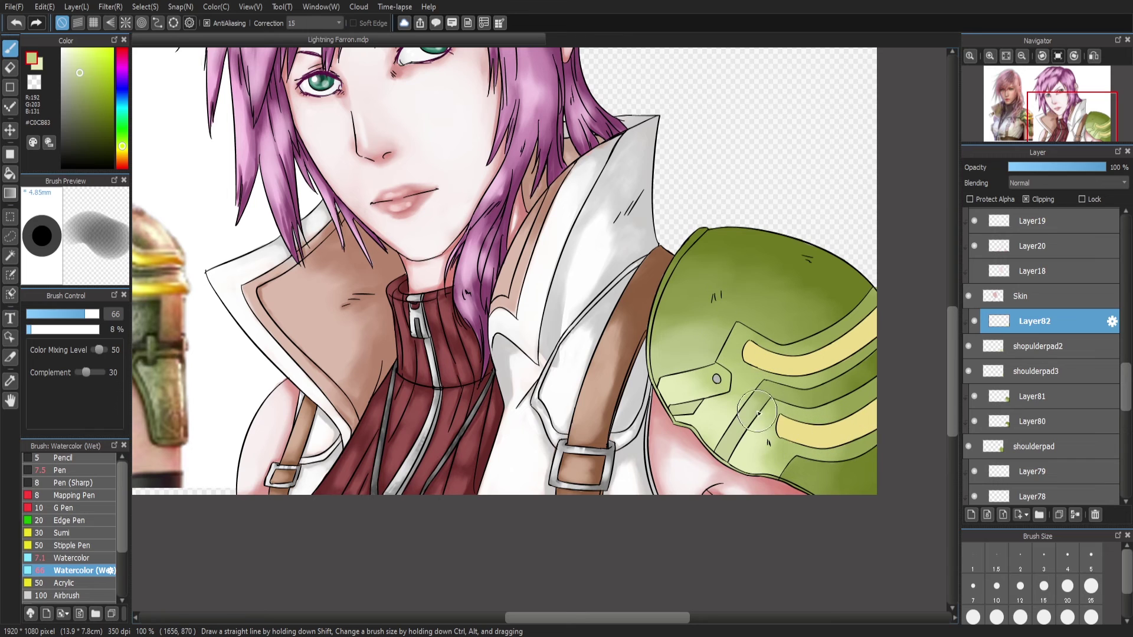
alt+click(767, 446)
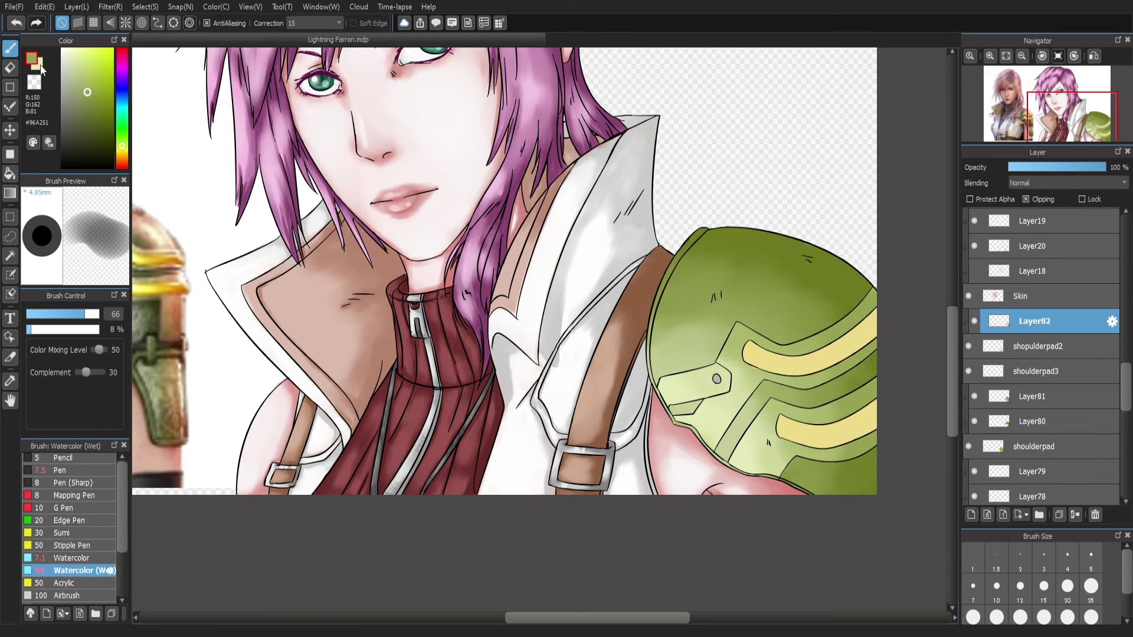
alt+click(879, 275)
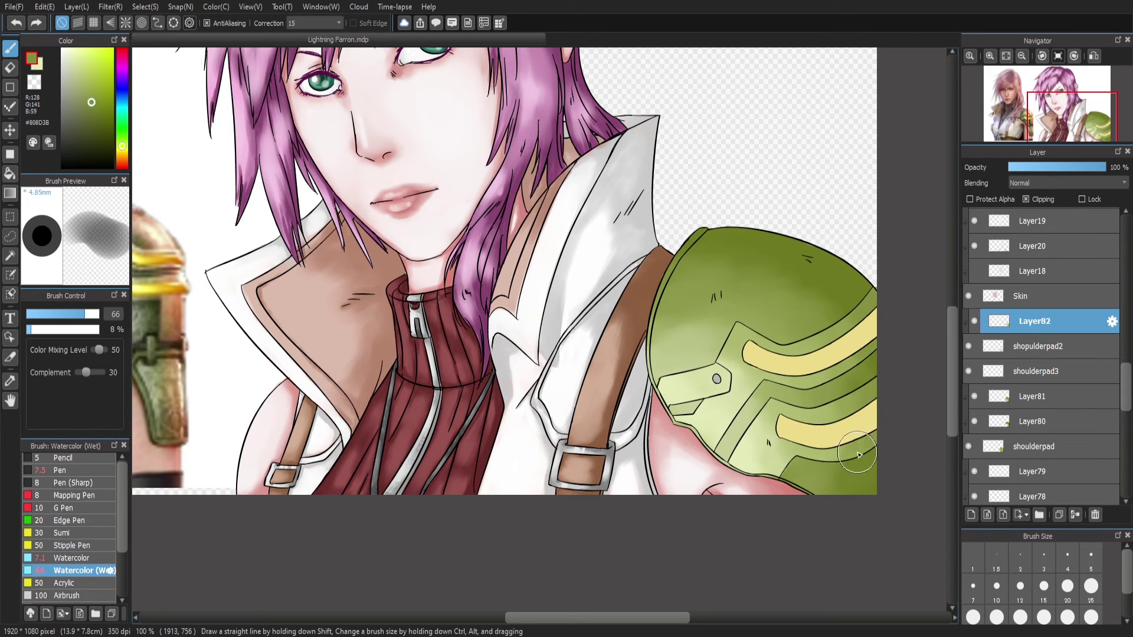
drag(849, 416, 823, 321)
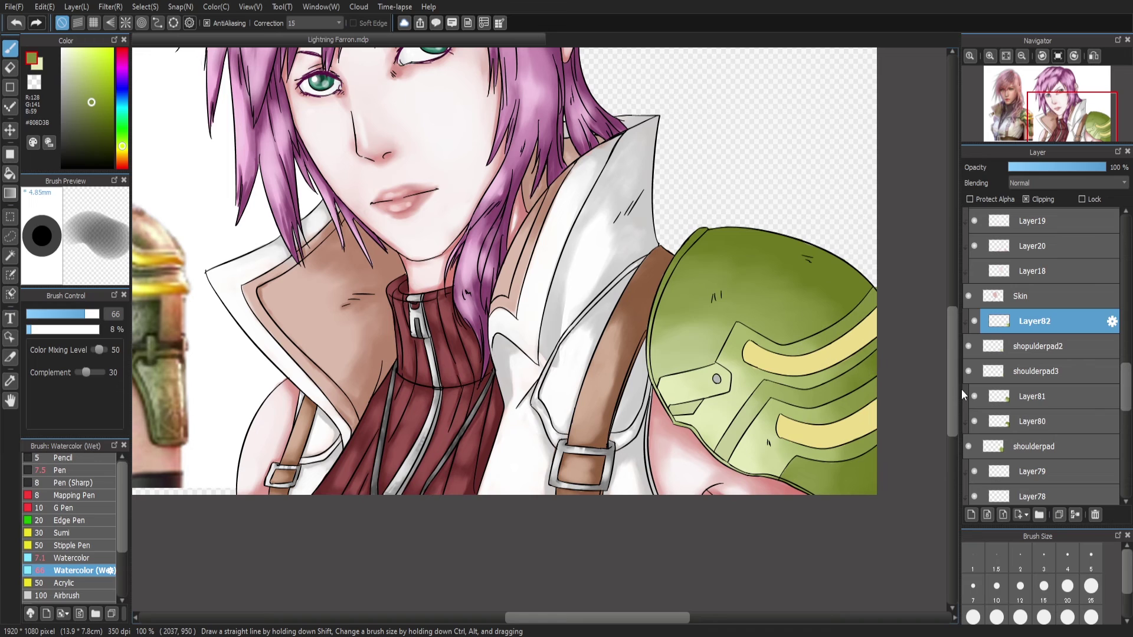
Add a layer clipped to shoulderpad3 and shade the outer ends of both yellow stripes in #BCA847
click(1039, 346)
key(ctrl+shift+n)
alt+click(796, 354)
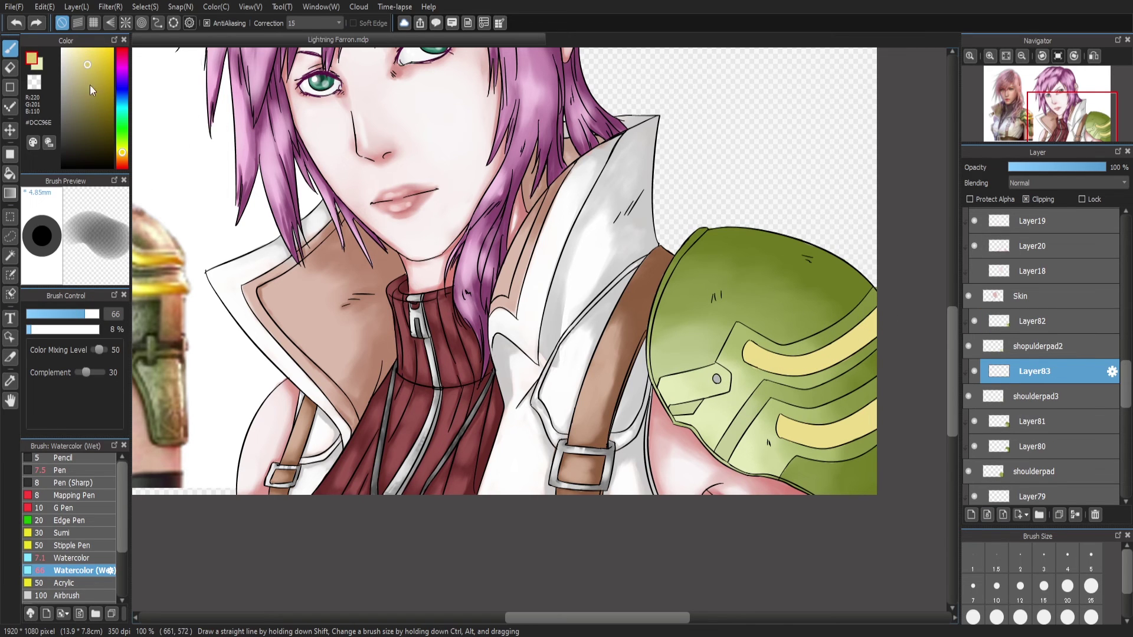
alt+click(877, 331)
drag(877, 331, 842, 344)
drag(873, 422, 853, 402)
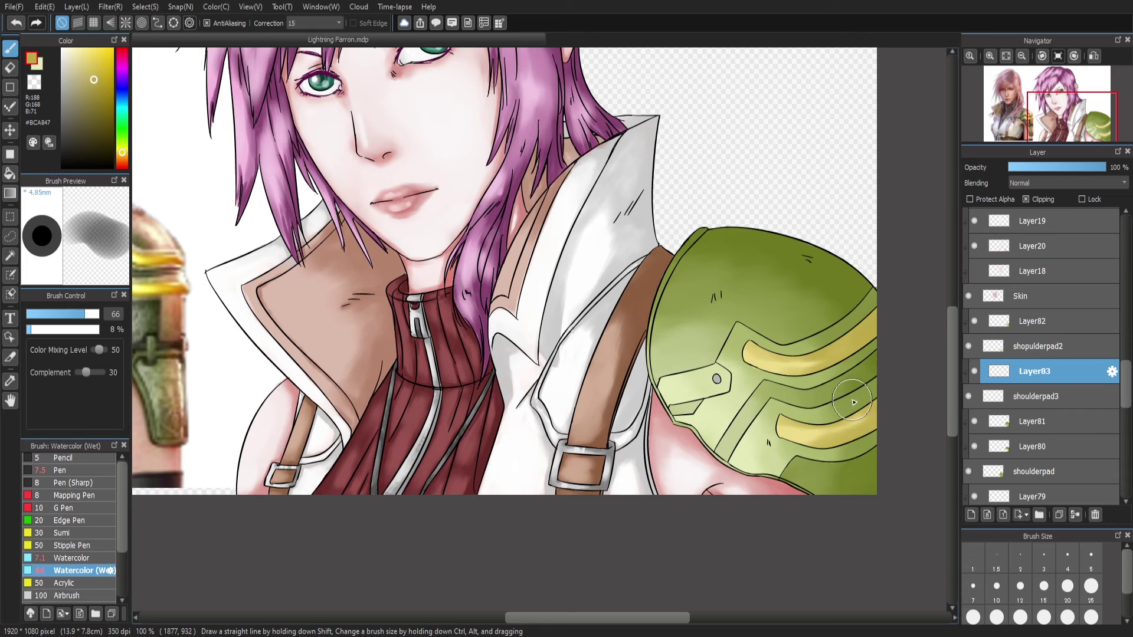
Highlight the inner ends and edges of both yellow stripes in #F8ECB5 on Layer83
alt+click(759, 354)
drag(752, 368, 838, 348)
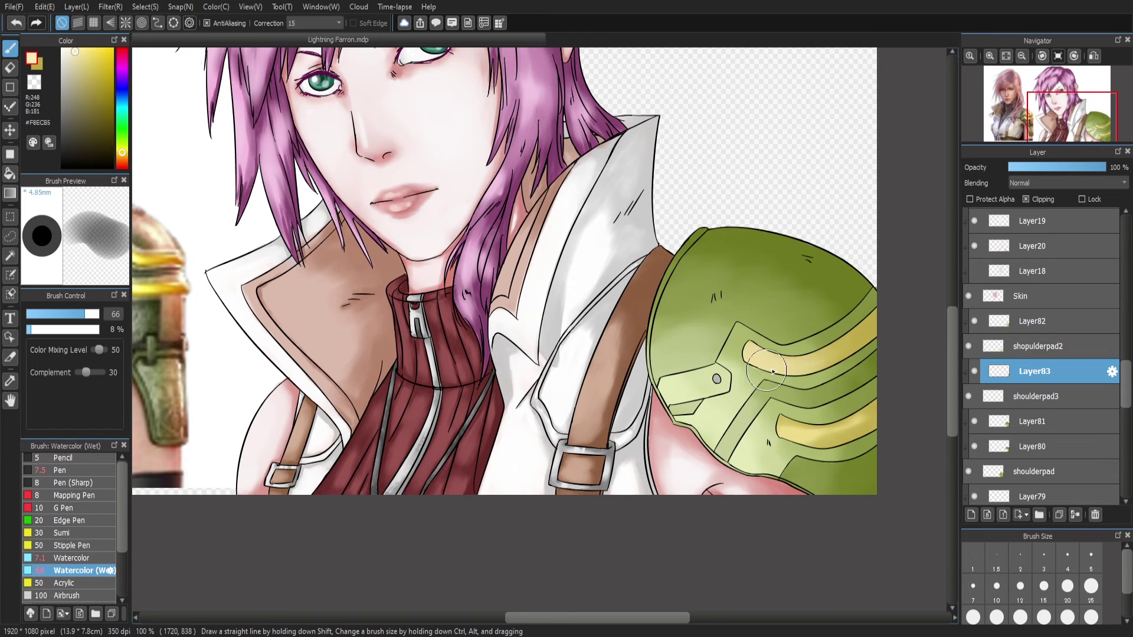
drag(850, 407, 791, 434)
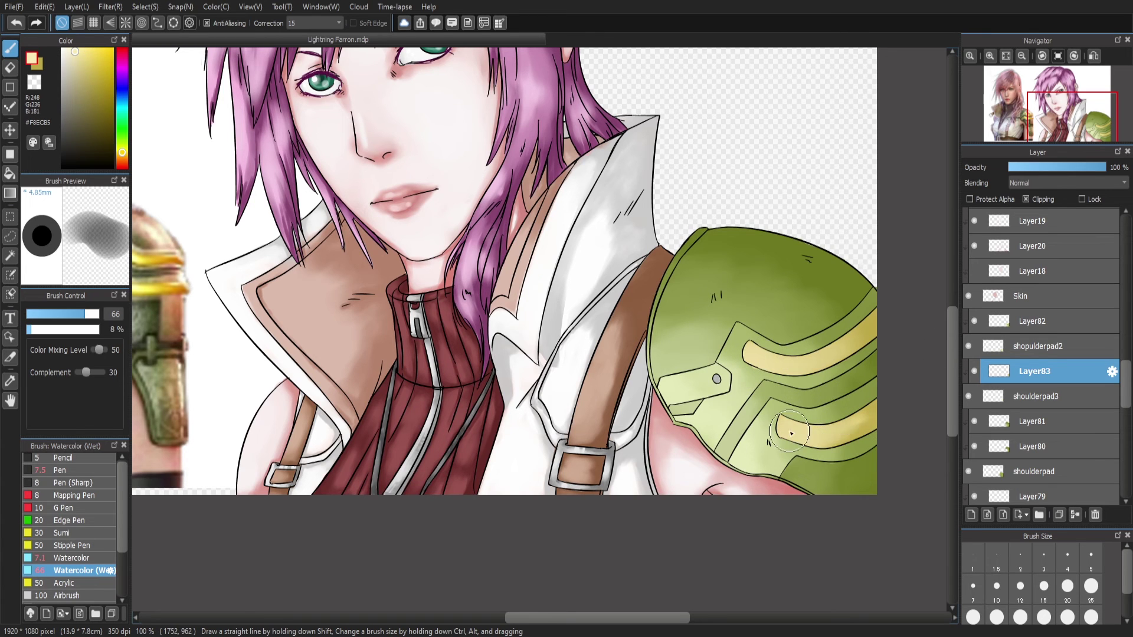
Add a layer, place it unclipped between Skin and Layer82, and set up the Airbrush at size 100 in #FFFFFF
alt+click(757, 341)
key(ctrl+shift+n)
key(a)
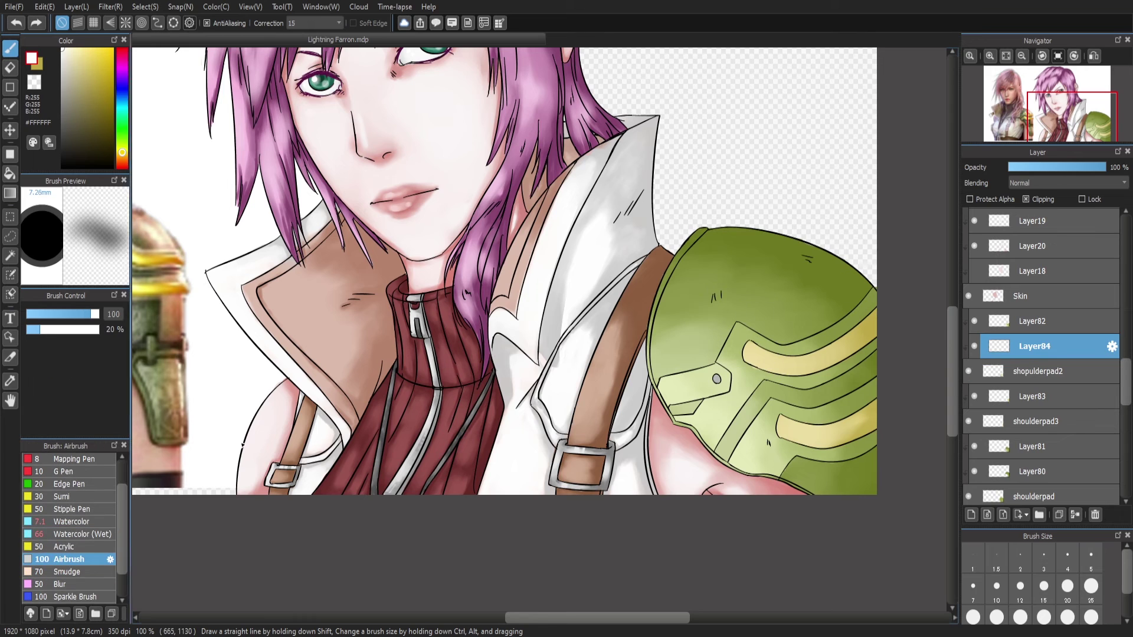
drag(1039, 338, 1032, 319)
Try a pale airbrushed glow over the yellow shoulder pad stripes in #F9F0CD
alt+click(745, 344)
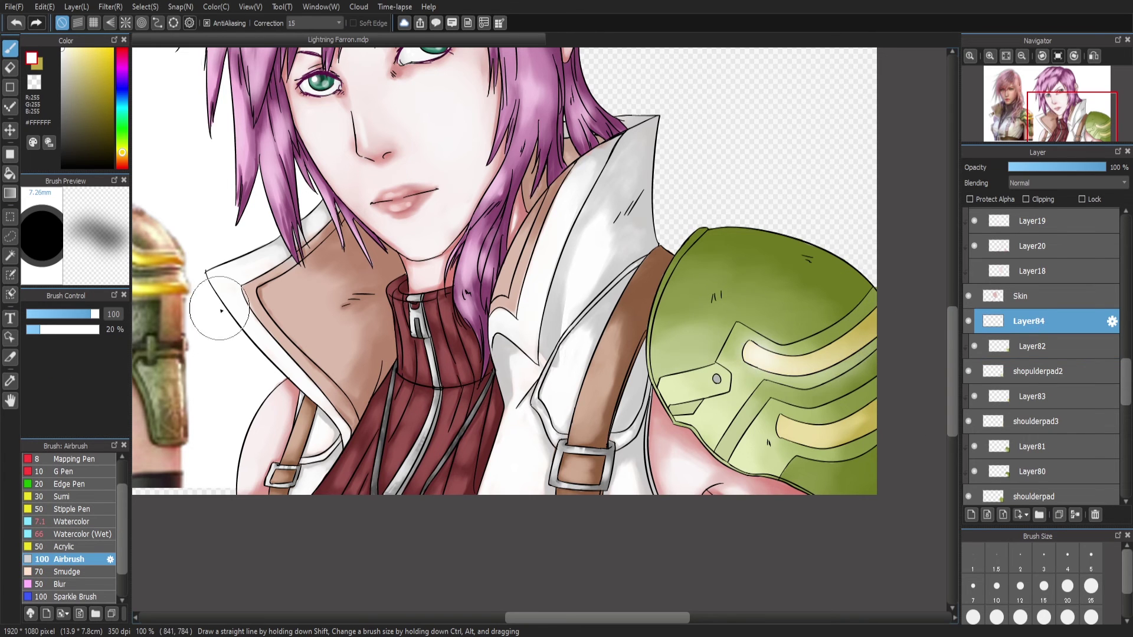
key(ctrl+z)
key(ctrl+y)
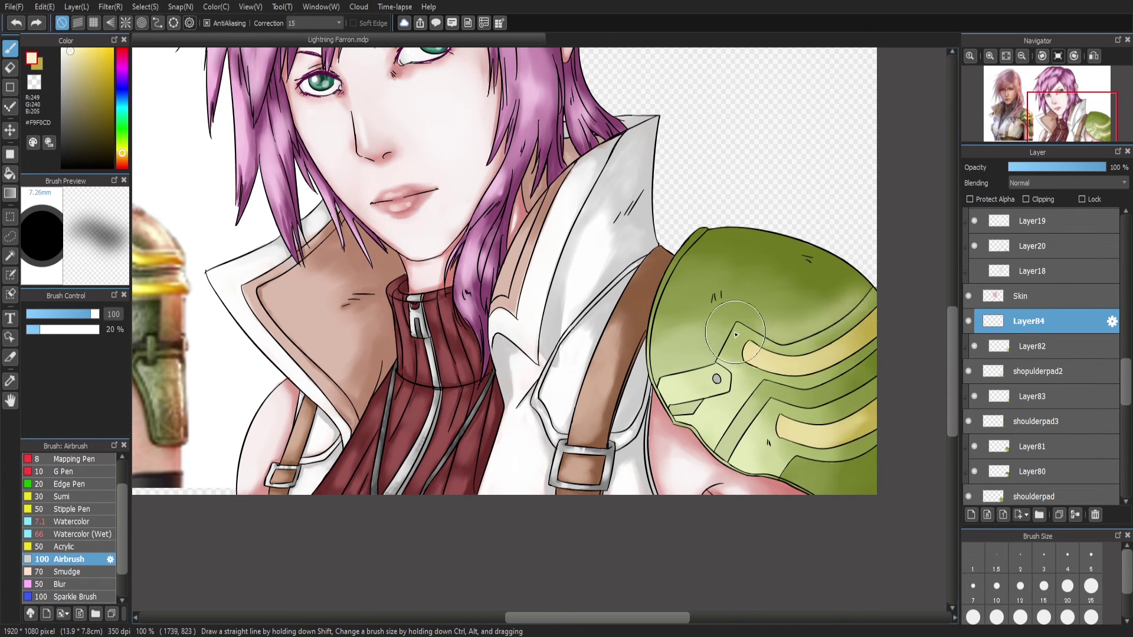
key(ctrl+z)
key(ctrl+y)
key(ctrl+z)
mouse_move(220, 147)
mouse_down()
mouse_move(236, 171)
mouse_move(231, 160)
mouse_up()
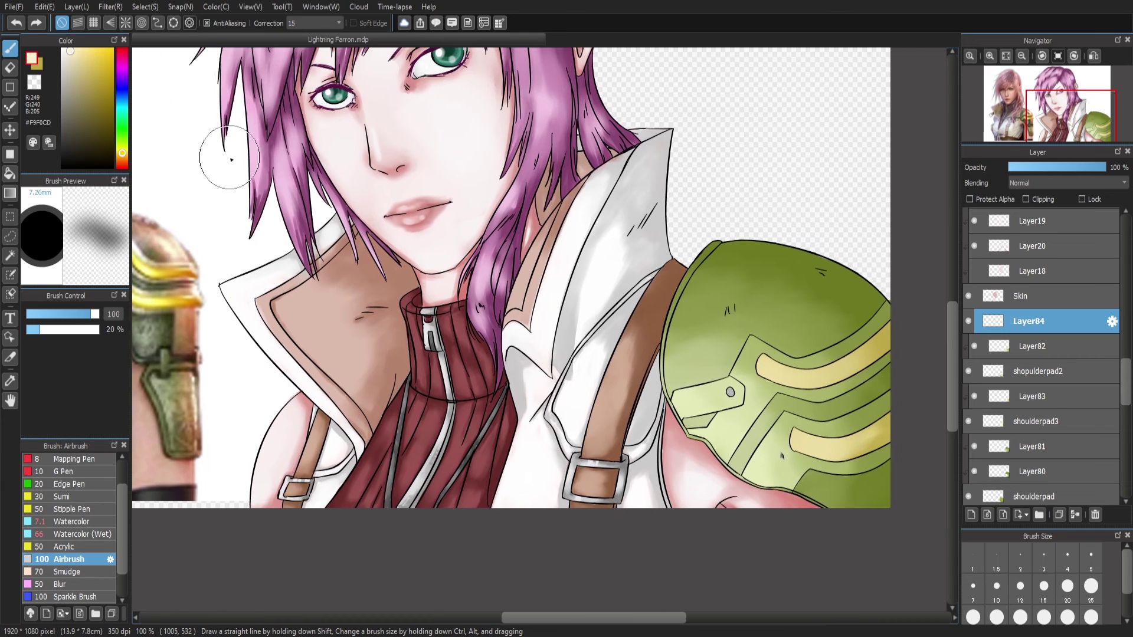
Add a clipped layer above Layer83 and draw glossy #F9F0CD highlights on the yellow stripes with the Pencil at 10.6, softened with Smudge
click(1032, 396)
click(970, 514)
scroll(70, 502, up, 3)
click(65, 459)
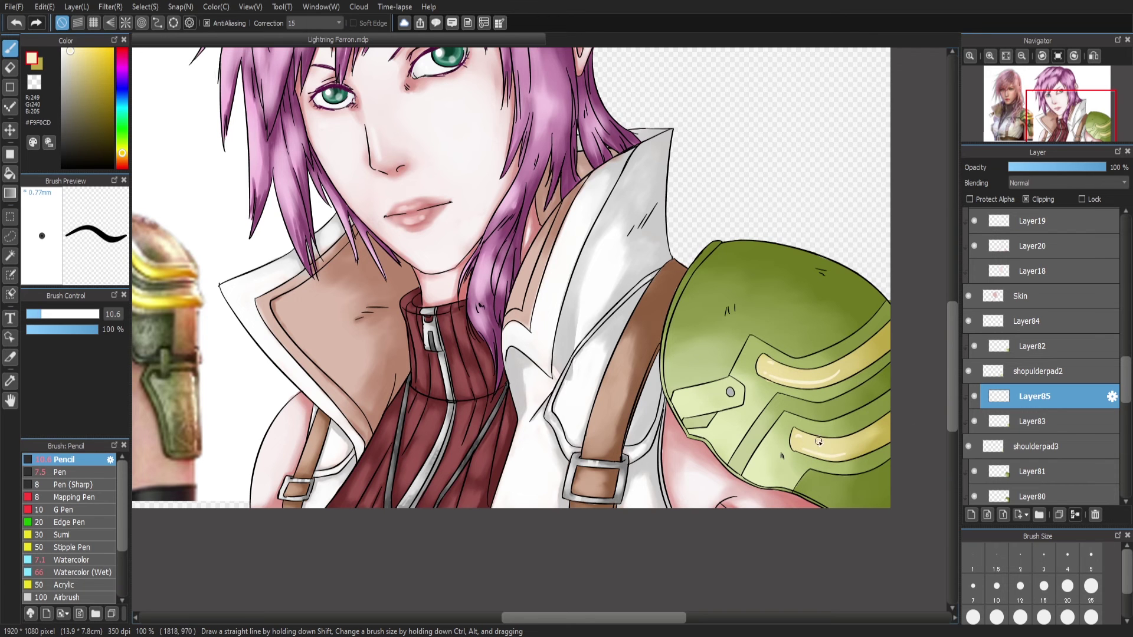
scroll(816, 177, up, 2)
scroll(95, 527, down, 1)
click(68, 569)
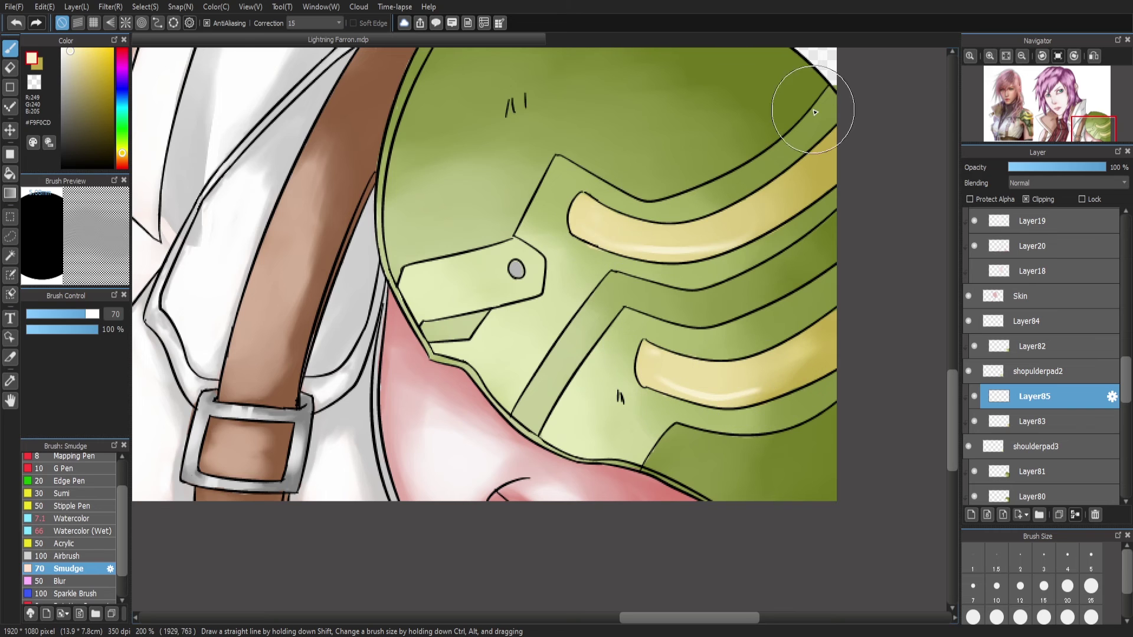
Add small #FFFFFF shine accents along both yellow stripes with the Pencil at size 10.6
scroll(811, 101, down, 2)
scroll(850, 101, up, 1)
scroll(89, 559, up, 3)
click(65, 459)
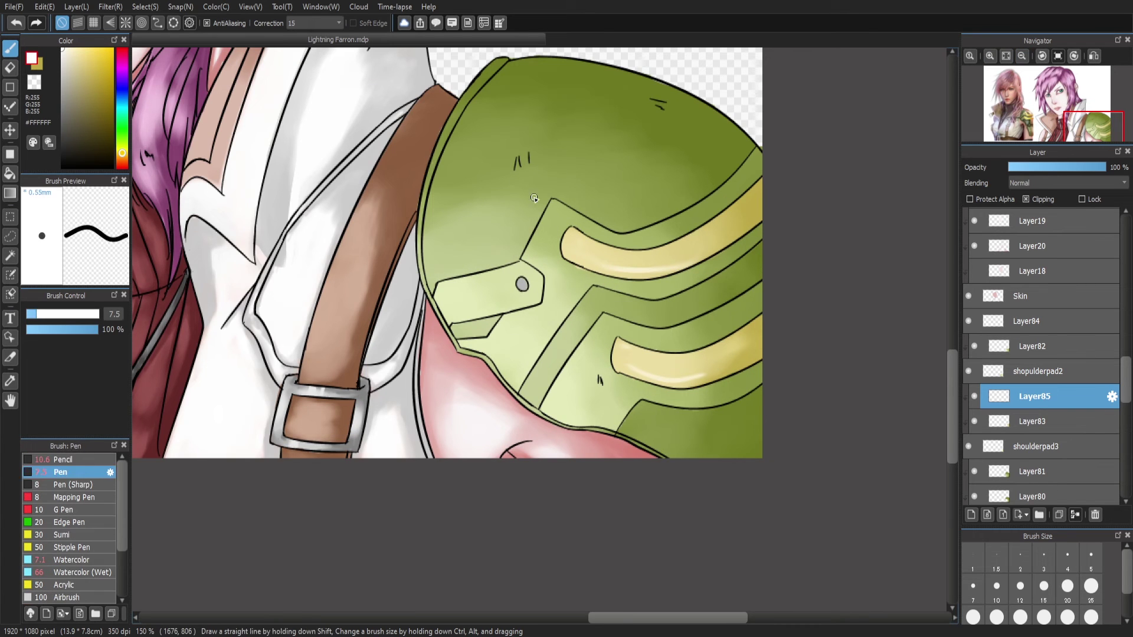
drag(602, 269, 659, 267)
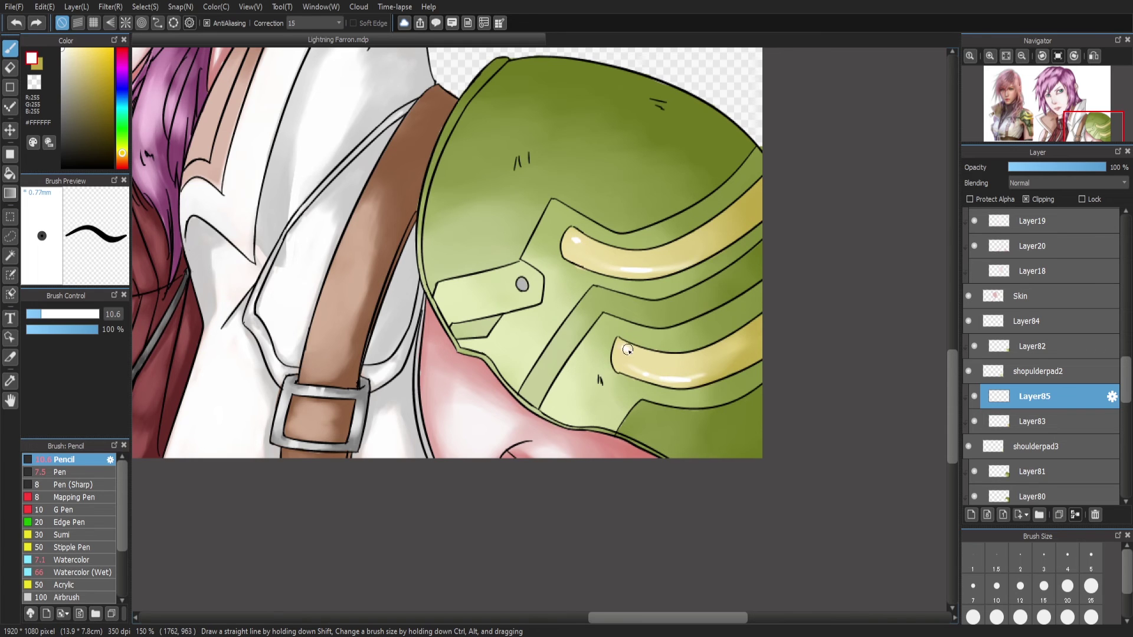
Try an airbrushed #E4B808 glow over the yellow stripes on Layer84 at size 100
scroll(816, 157, down, 3)
click(1032, 321)
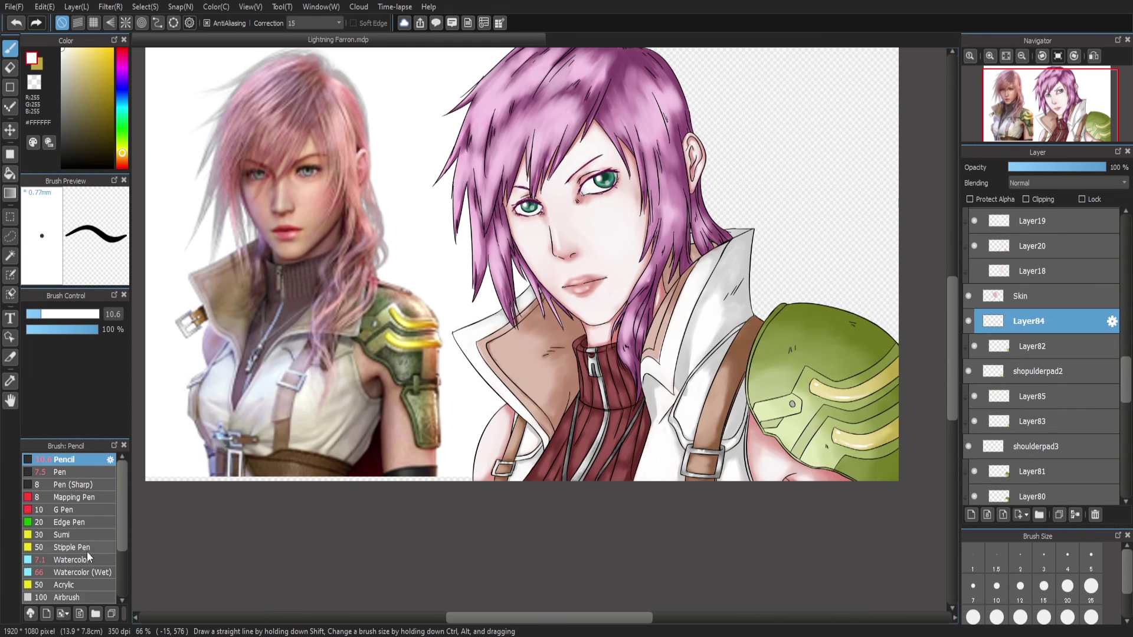
click(66, 597)
mouse_move(866, 388)
mouse_down()
mouse_move(835, 438)
mouse_move(901, 437)
mouse_up()
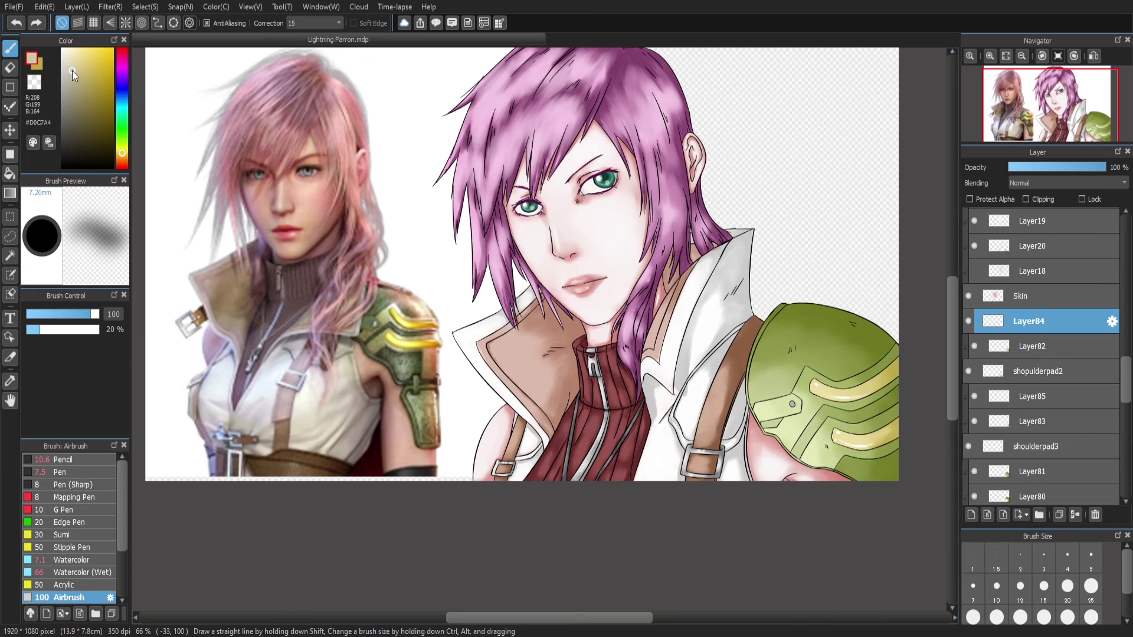
alt+click(892, 367)
mouse_move(888, 354)
mouse_down()
mouse_move(894, 389)
mouse_move(903, 358)
mouse_up()
scroll(903, 358, up, 4)
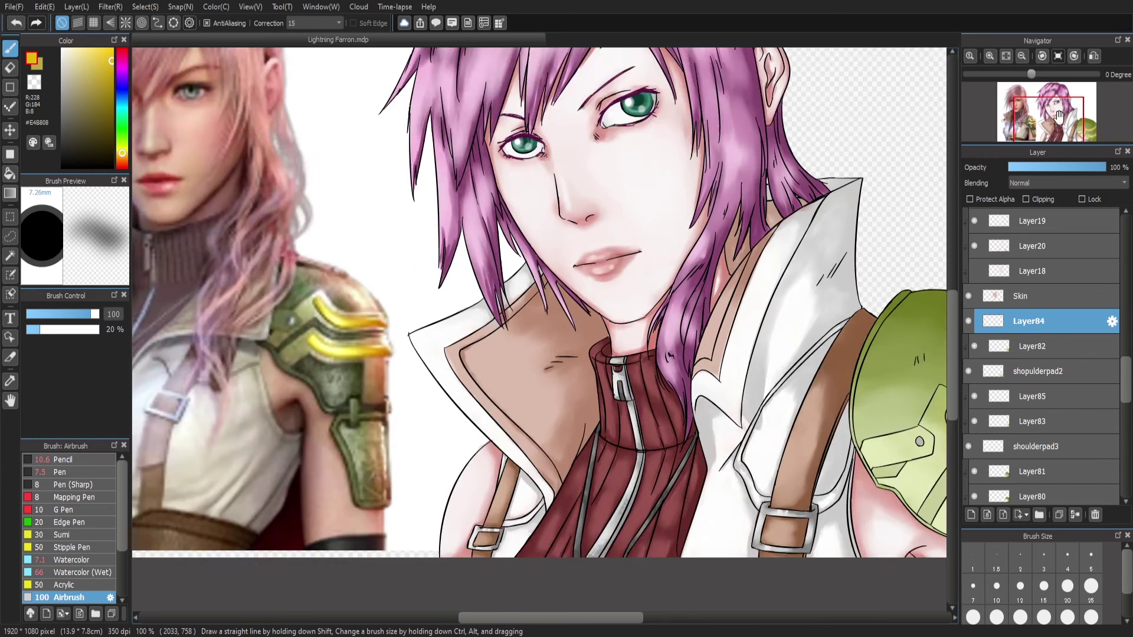
click(1006, 62)
scroll(640, 331, up, 3)
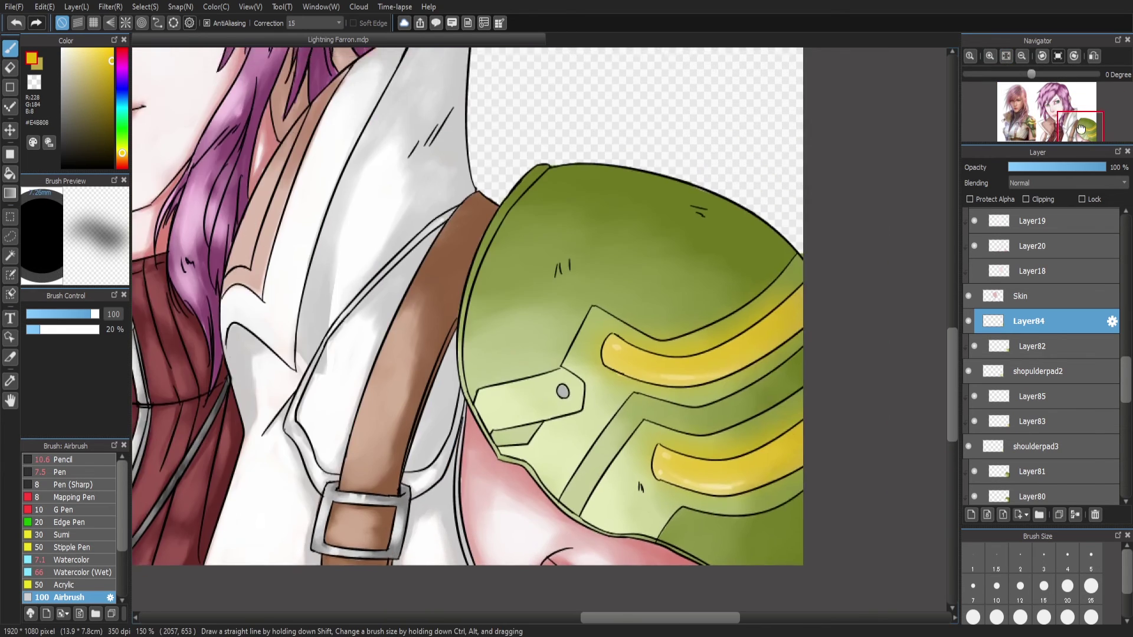
Undo the airbrushed yellow glow on the stripes and compare the drawing with and without it
scroll(413, 177, down, 1)
click(16, 23)
scroll(354, 236, down, 3)
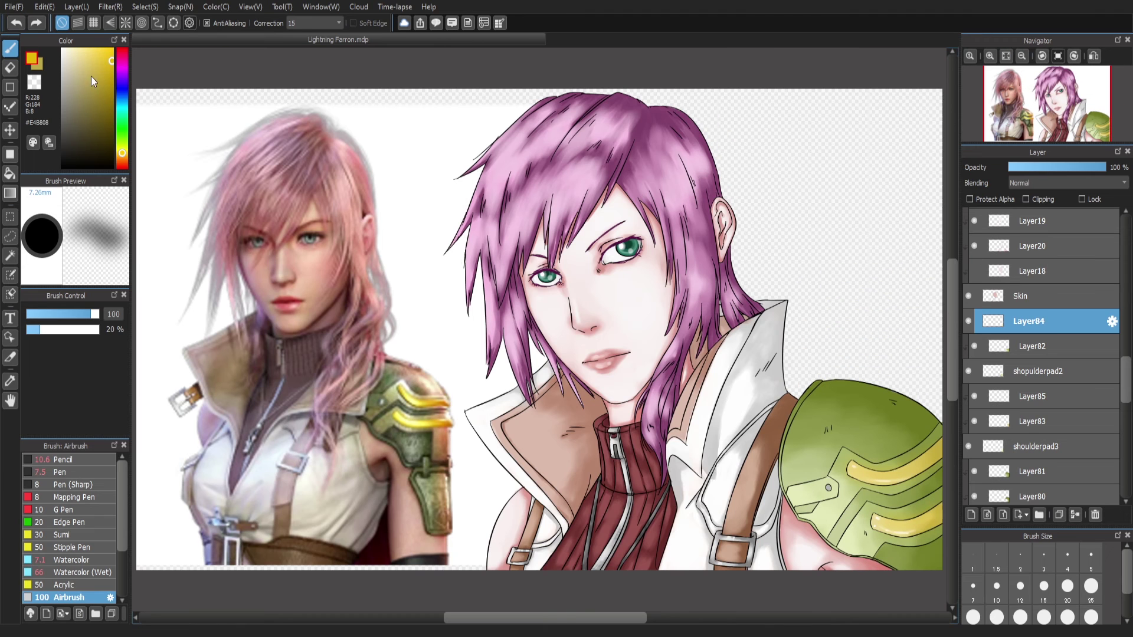
click(15, 24)
click(36, 23)
scroll(649, 353, up, 2)
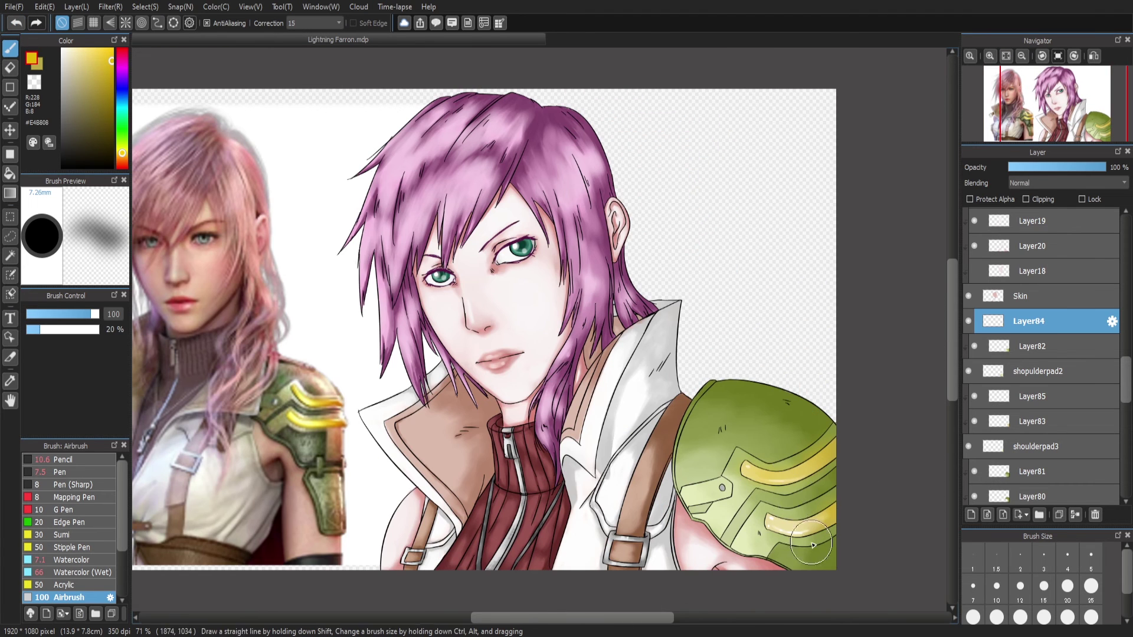
Touch up the shoulder pad's round bolt on Layer83 with Watercolor (Wet) at size 66 in greys #B7B7B7 and #ECECEC
scroll(884, 236, down, 2)
drag(1042, 115, 1045, 118)
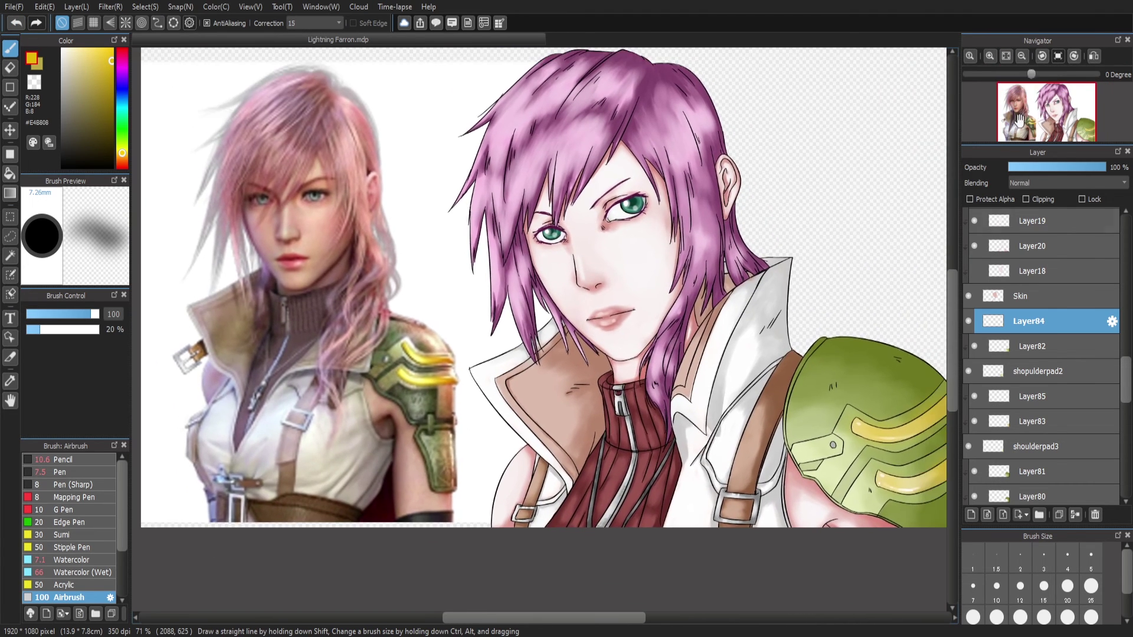
click(1032, 421)
click(74, 572)
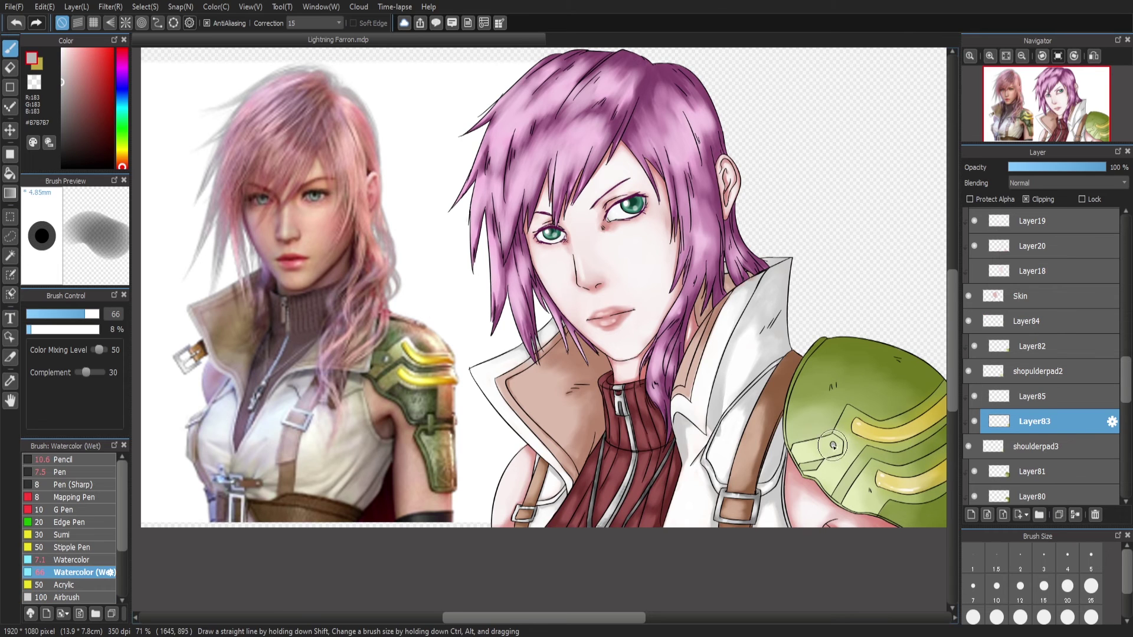
click(1021, 57)
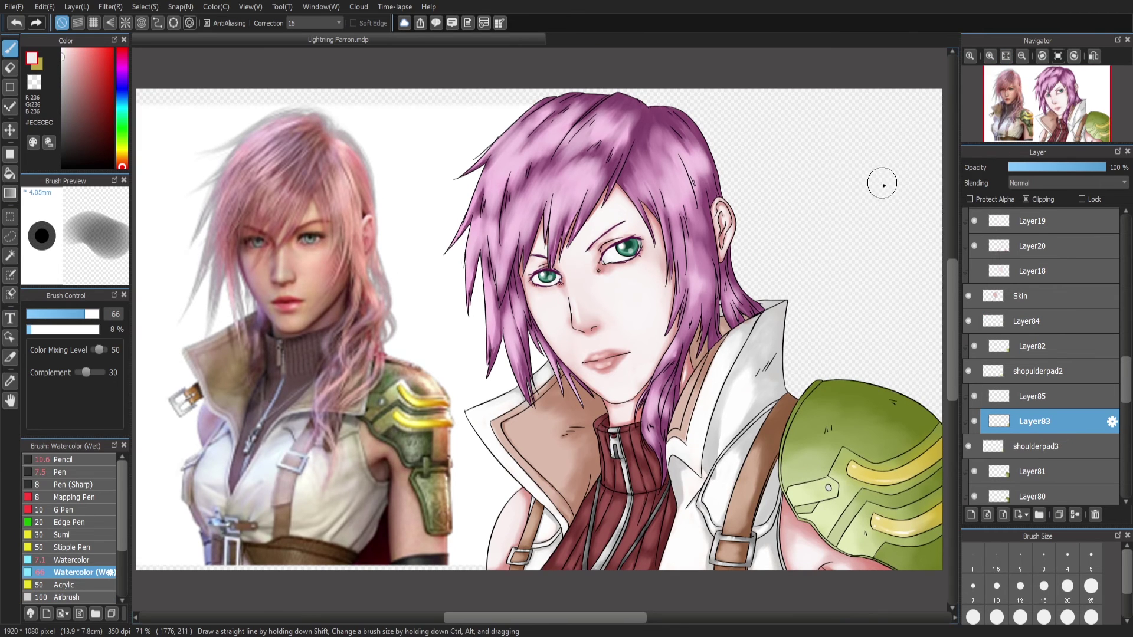
Hide the reference photo layer and fill a new layer above Layer1 with a linear gradient from light pink #EAC3B6 to dark red
scroll(1041, 354, down, 10)
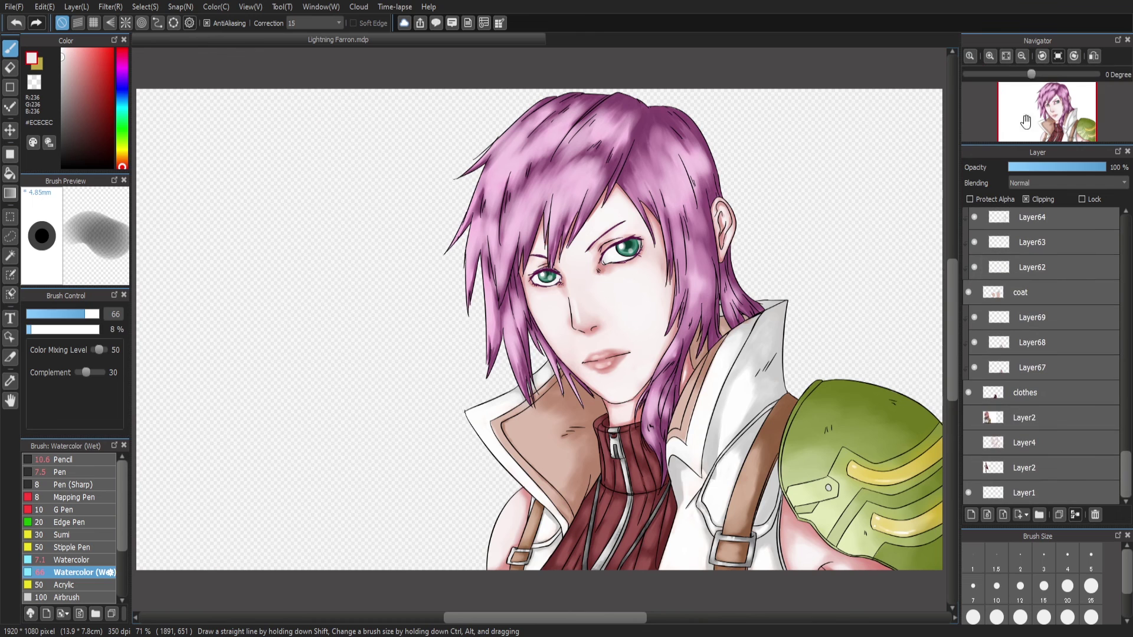
click(968, 417)
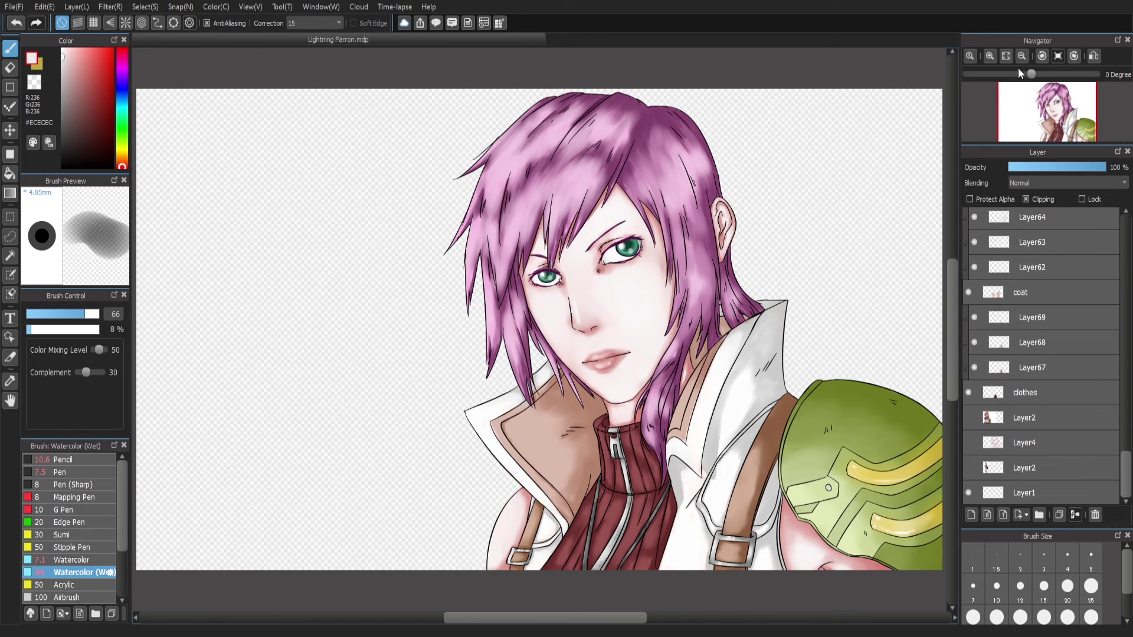
click(1054, 494)
click(970, 515)
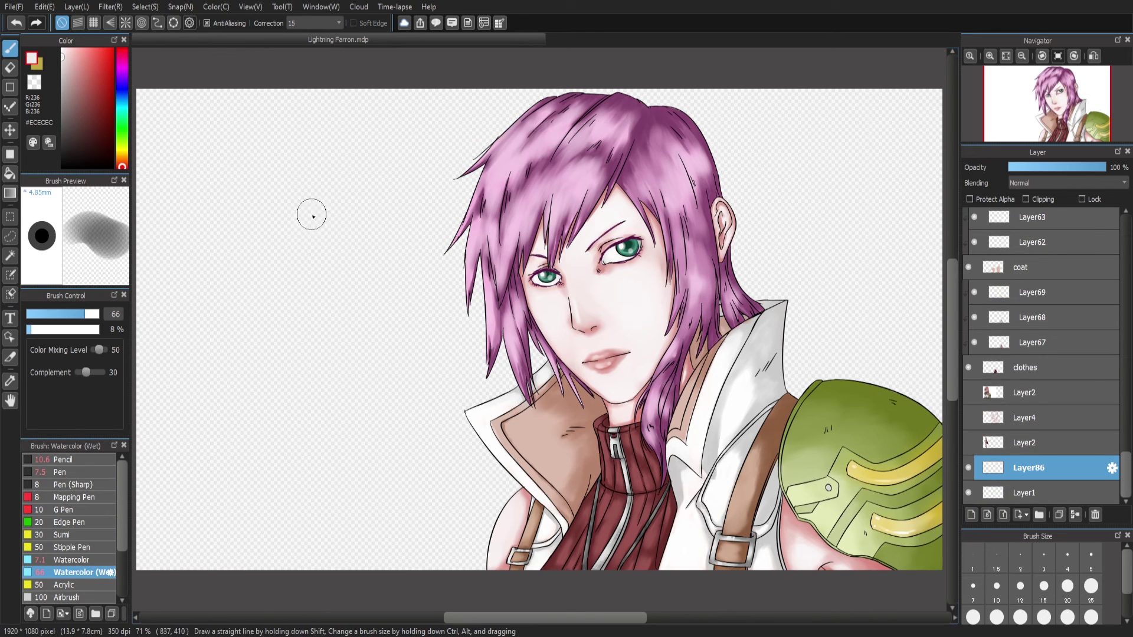
click(10, 193)
drag(175, 308, 433, 169)
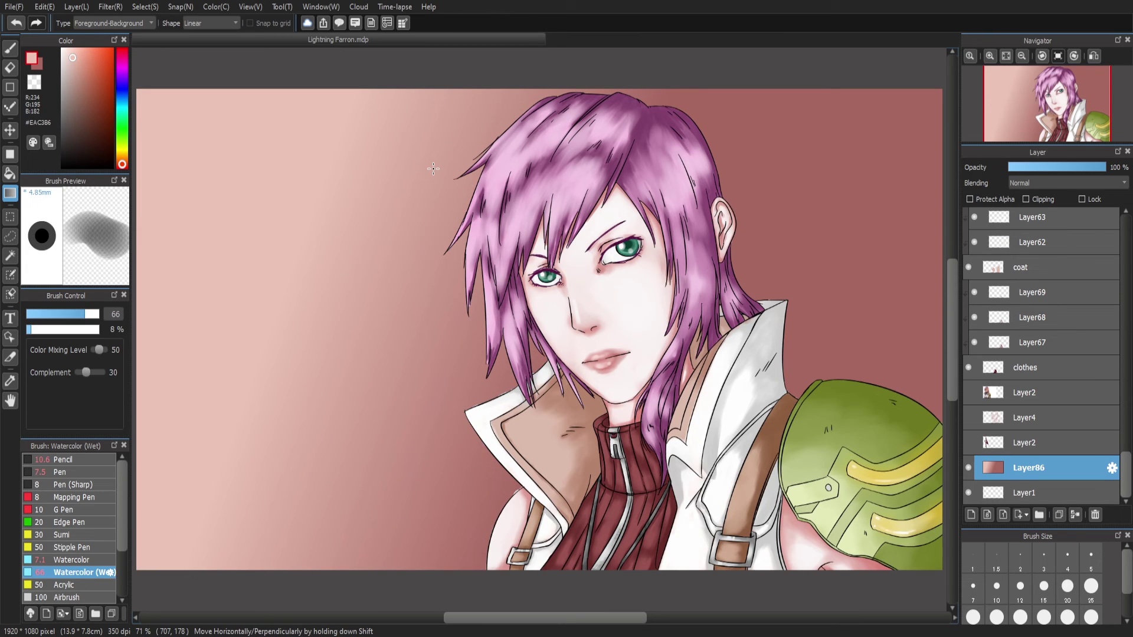
Add a layer above the gradient and paint a dark red #8E4038 shadow behind the hair, collar and shoulder pad with Watercolor (Wet) at 66
key(ctrl+shift+n)
click(84, 90)
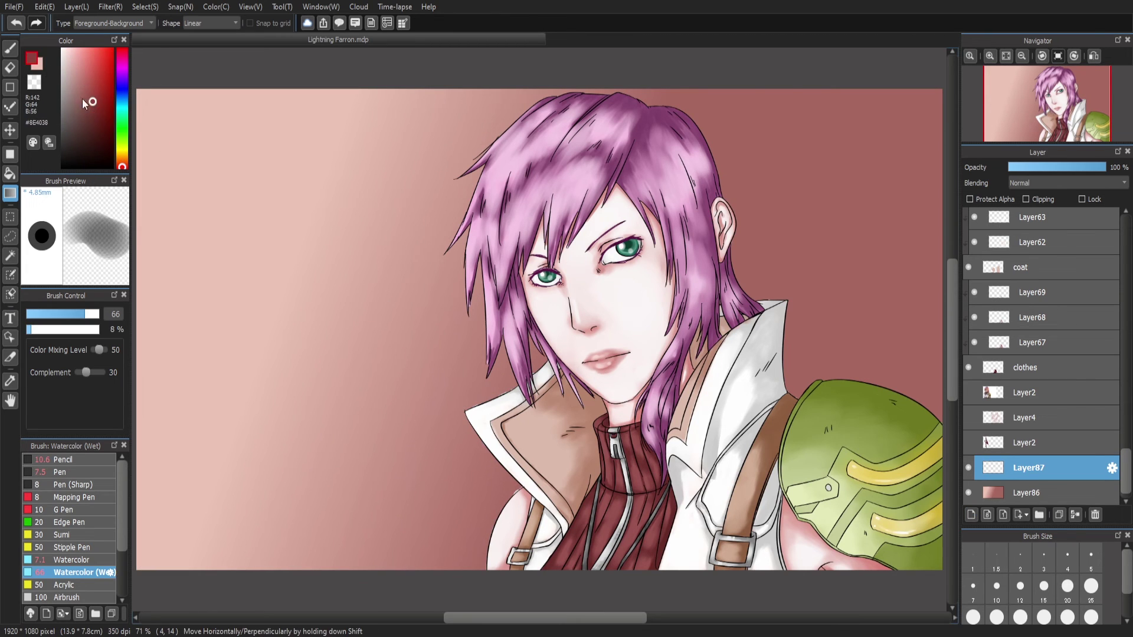
click(94, 573)
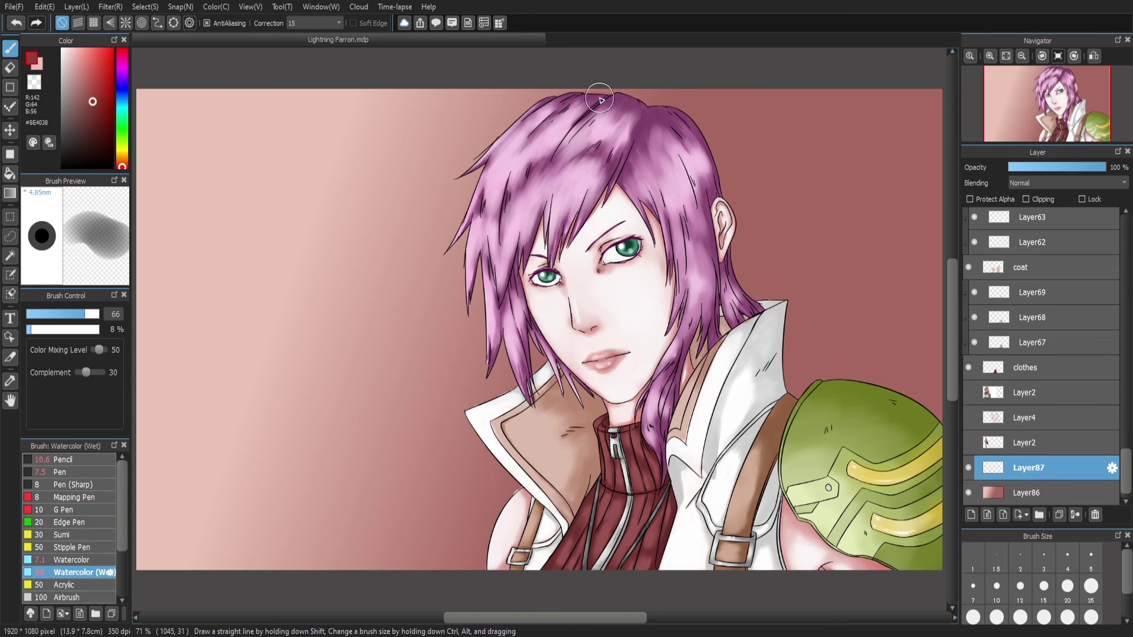
mouse_move(598, 99)
mouse_down()
mouse_move(711, 138)
mouse_move(736, 261)
mouse_move(789, 370)
mouse_move(937, 416)
mouse_move(782, 391)
mouse_move(773, 297)
mouse_move(683, 115)
mouse_up()
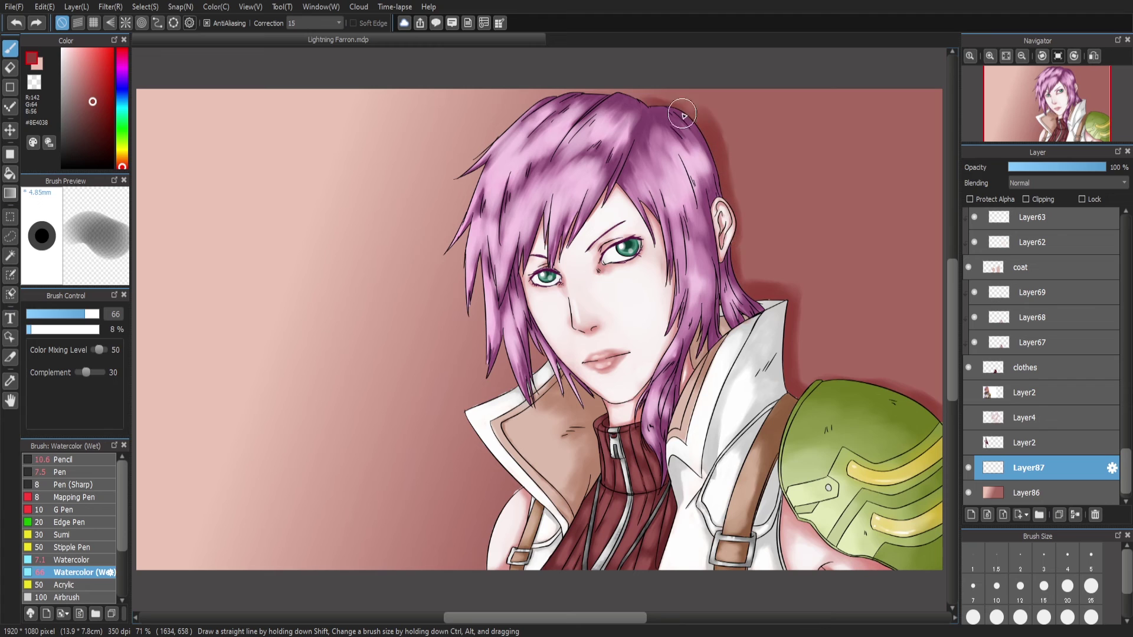
Blend the outer edge of the red shadow into the background using sampled reds such as #A76760 and #A4645D
alt+click(712, 111)
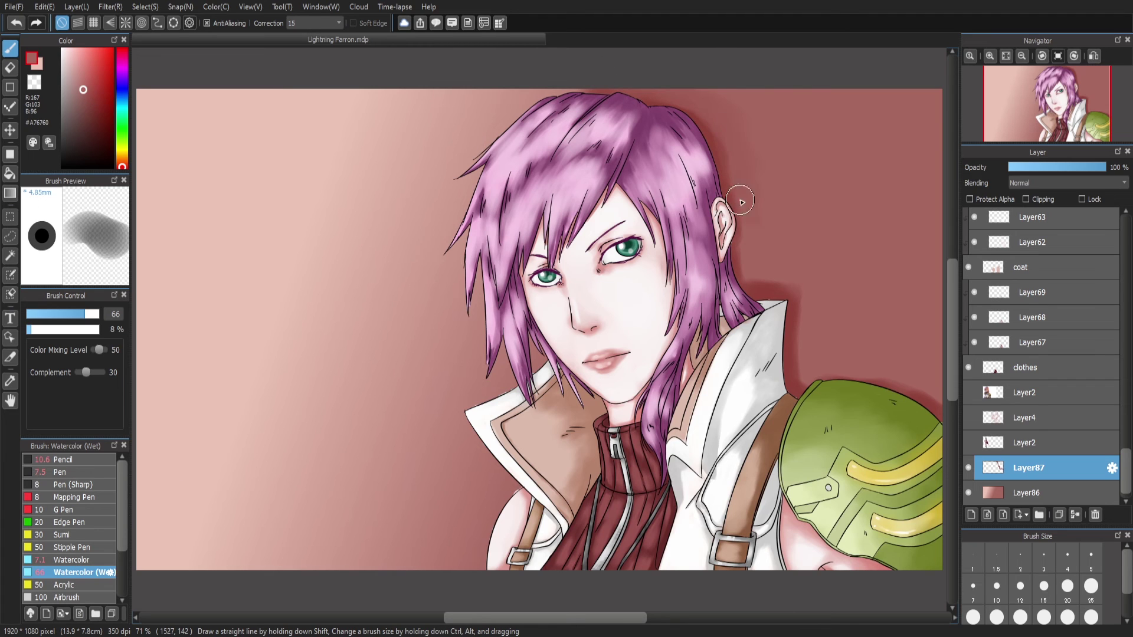
mouse_move(741, 202)
mouse_down()
mouse_move(803, 360)
mouse_move(929, 384)
mouse_move(819, 269)
mouse_move(865, 251)
mouse_move(790, 341)
mouse_move(798, 365)
mouse_move(945, 401)
mouse_move(811, 339)
mouse_move(812, 307)
mouse_move(726, 260)
mouse_move(719, 202)
mouse_move(739, 134)
mouse_up()
alt+click(791, 342)
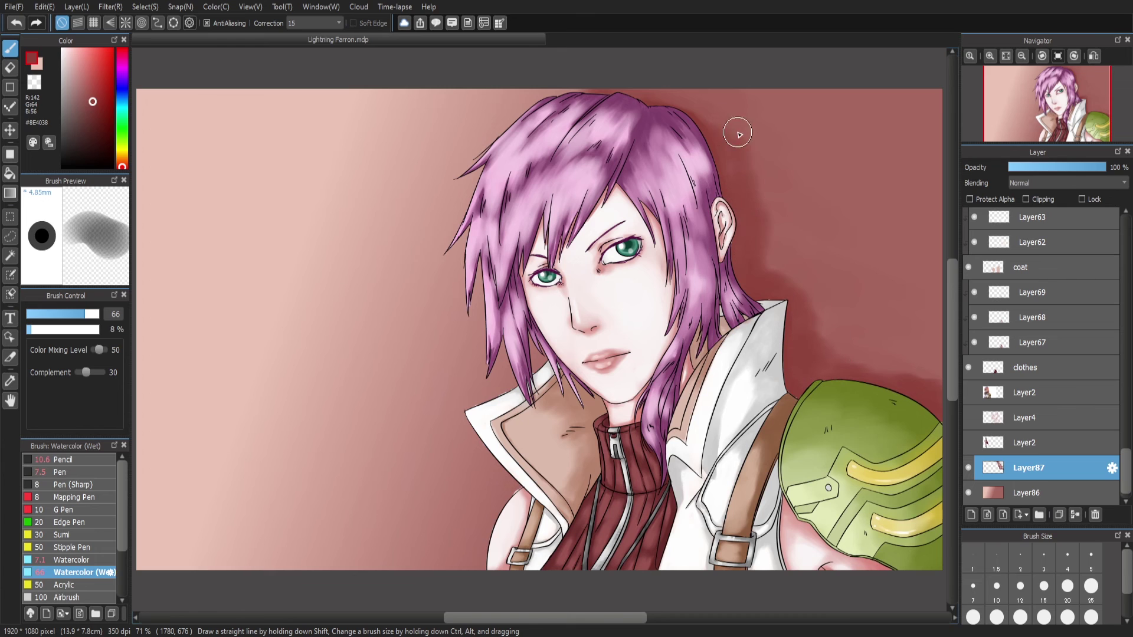
alt+click(702, 94)
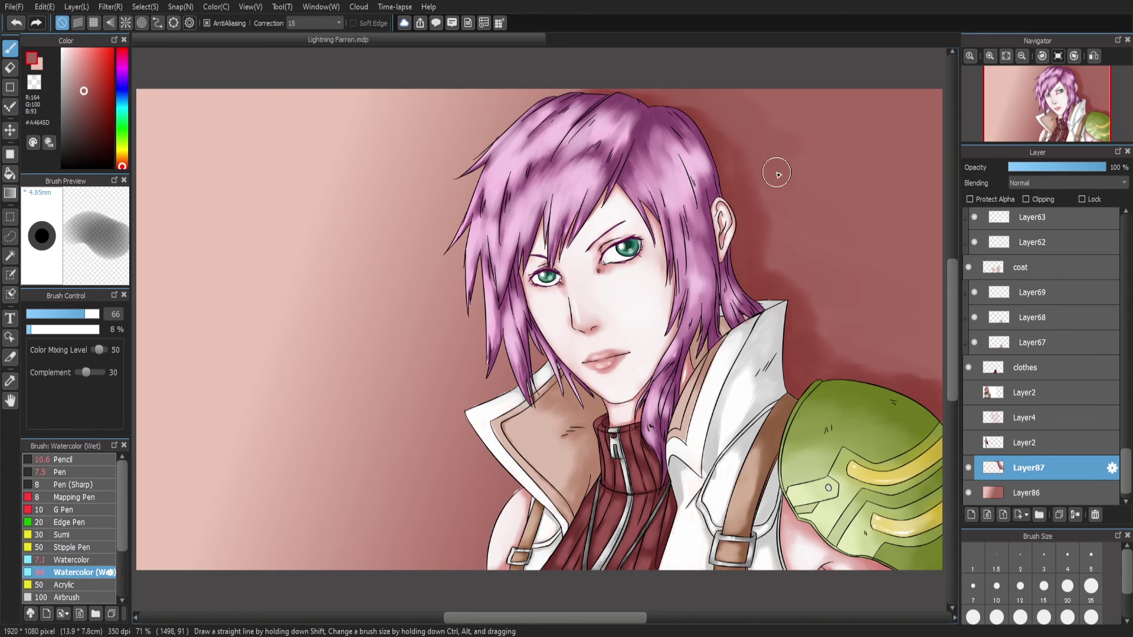
drag(822, 281, 764, 286)
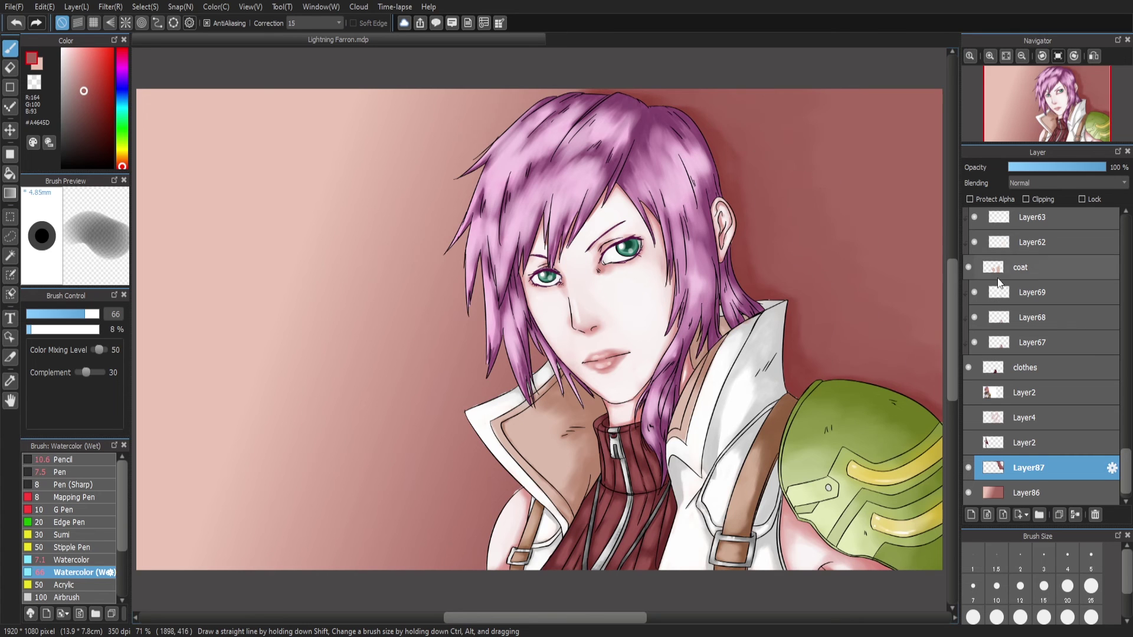
alt+click(772, 123)
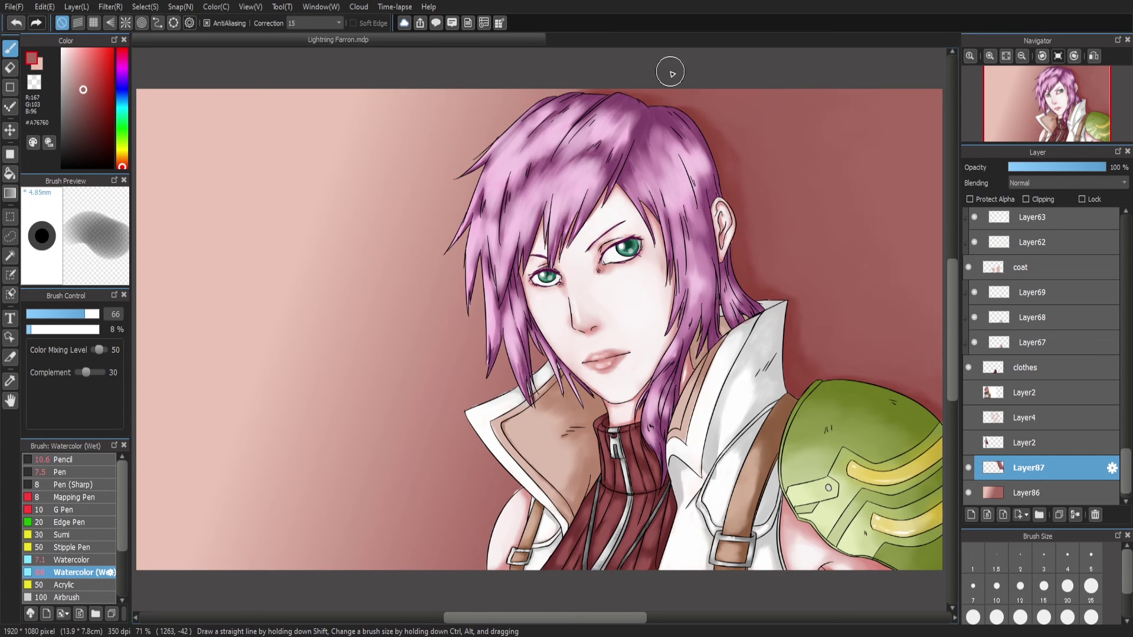
Clip the red shadow layer, Layer87, to the gradient background on Layer86
click(1003, 59)
click(1001, 57)
click(1021, 56)
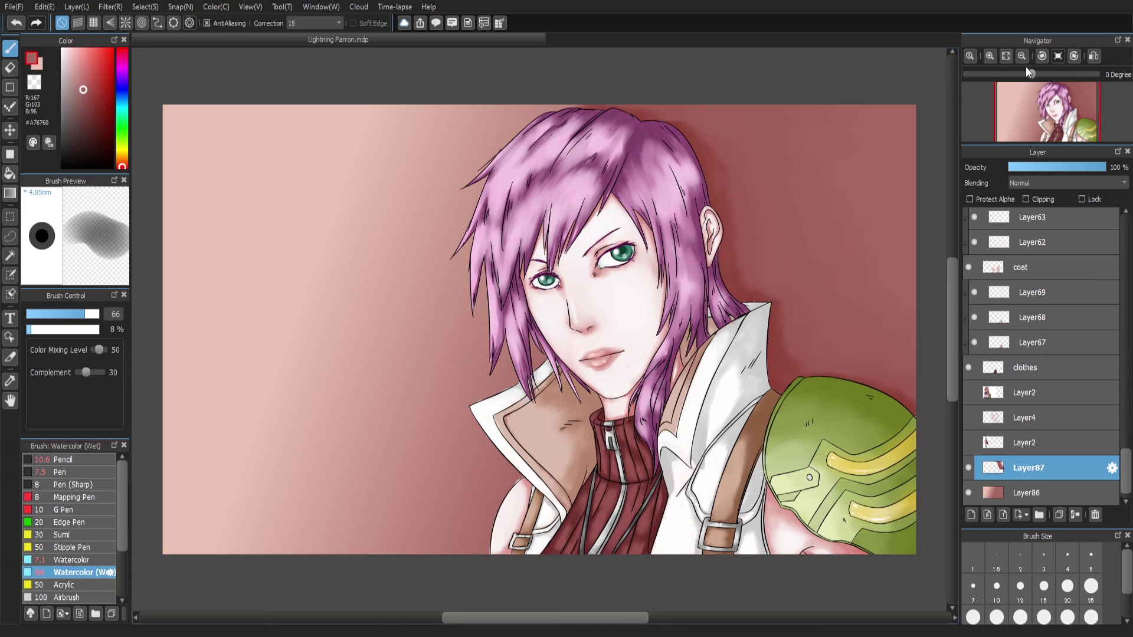
click(1026, 199)
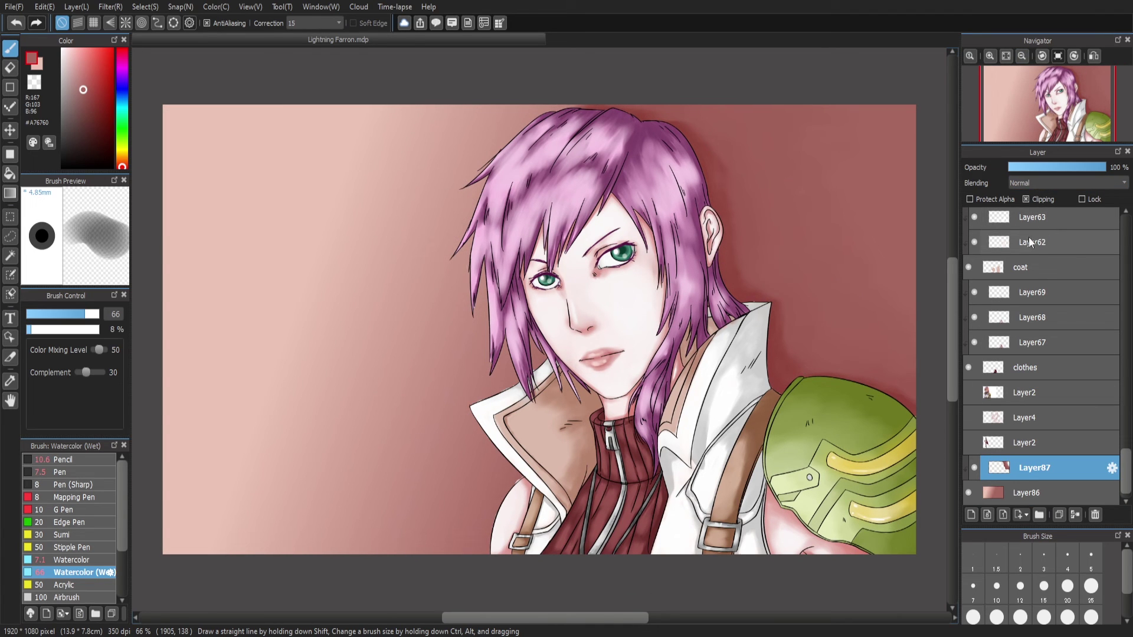
Erase stray colour outside the outlines of the brown-lined collar and nearby arm on the Skin and coat layers with the Eraser at 8.7
scroll(1028, 236, up, 10)
click(1021, 326)
key(e)
scroll(476, 531, up, 4)
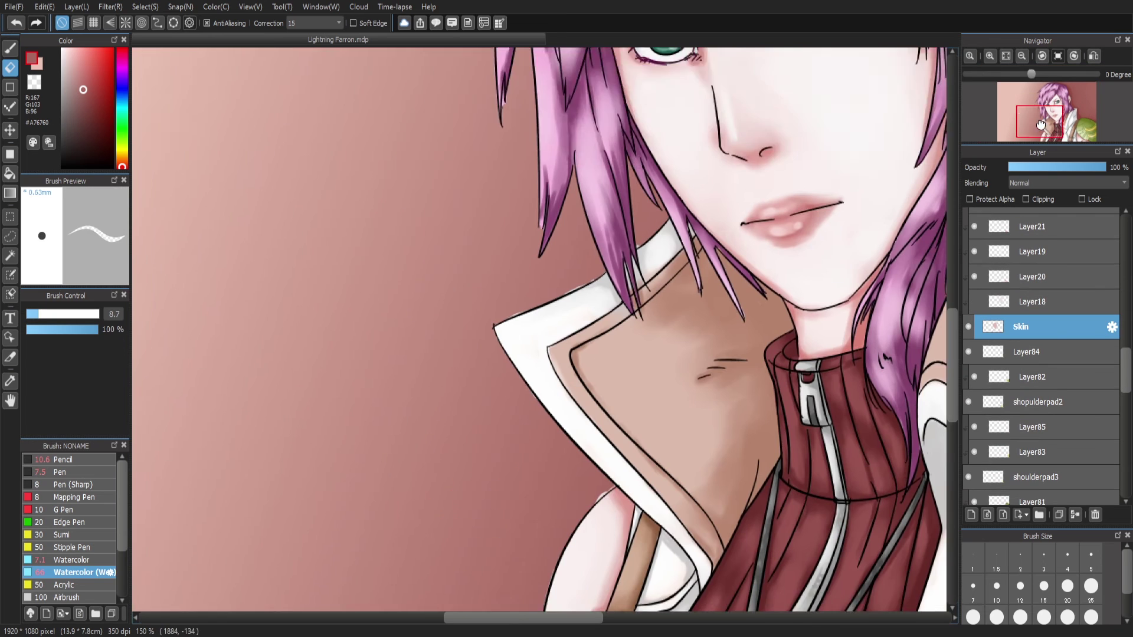
ctrl+click(466, 201)
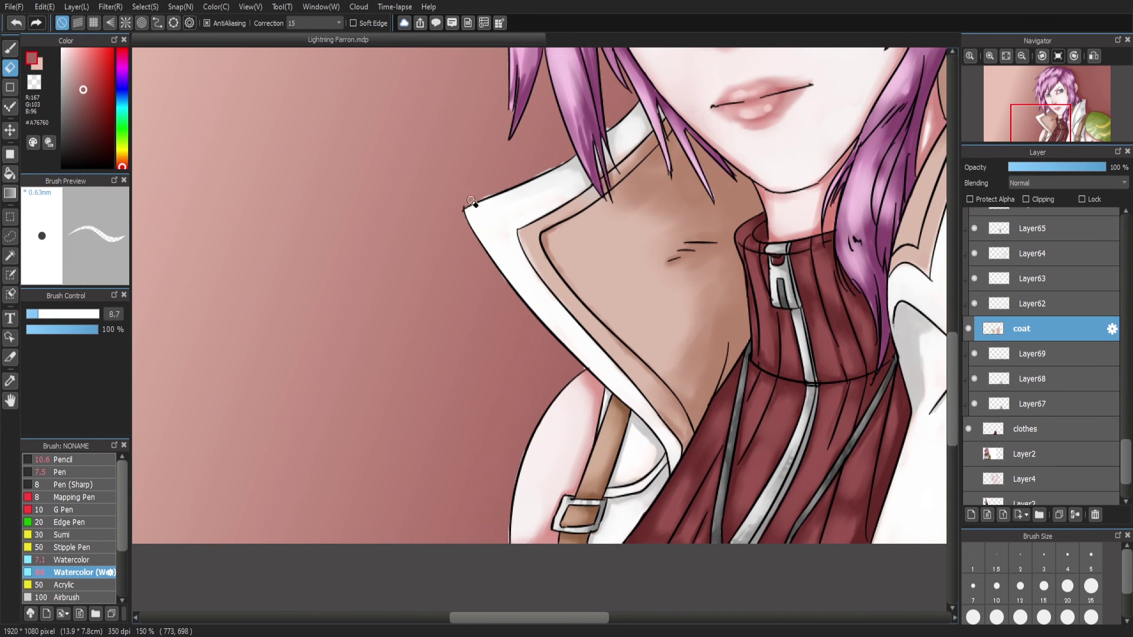
drag(599, 136, 507, 552)
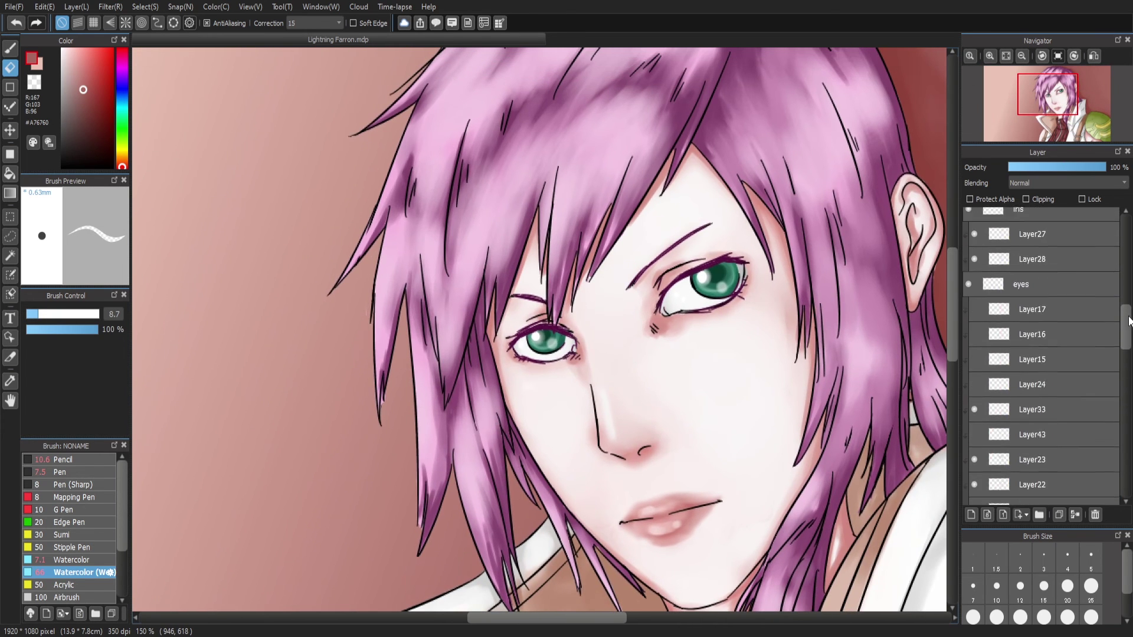
Erase stray coat colour along the outer edge of the tall white collar beside the shoulder pad
drag(1049, 97, 1083, 121)
scroll(1115, 378, down, 5)
scroll(1115, 379, down, 5)
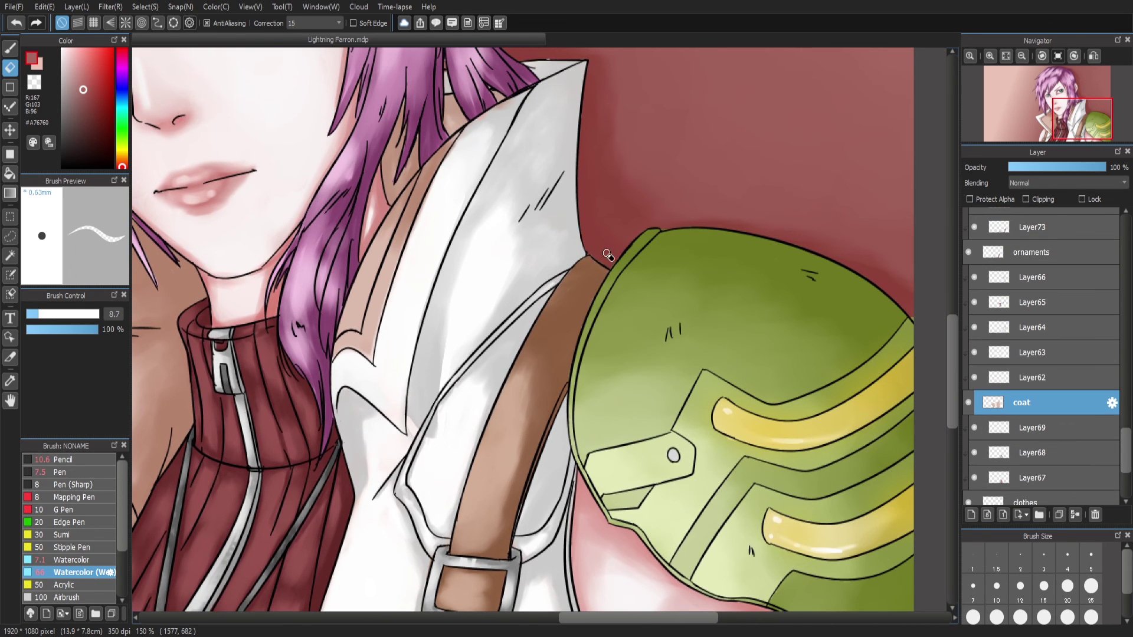
drag(817, 121, 737, 57)
Clean up colour spilling past the shoulder pad's upper outline on the shoulderpad and shopulderpad2 layers
scroll(1039, 384, up, 5)
click(1038, 384)
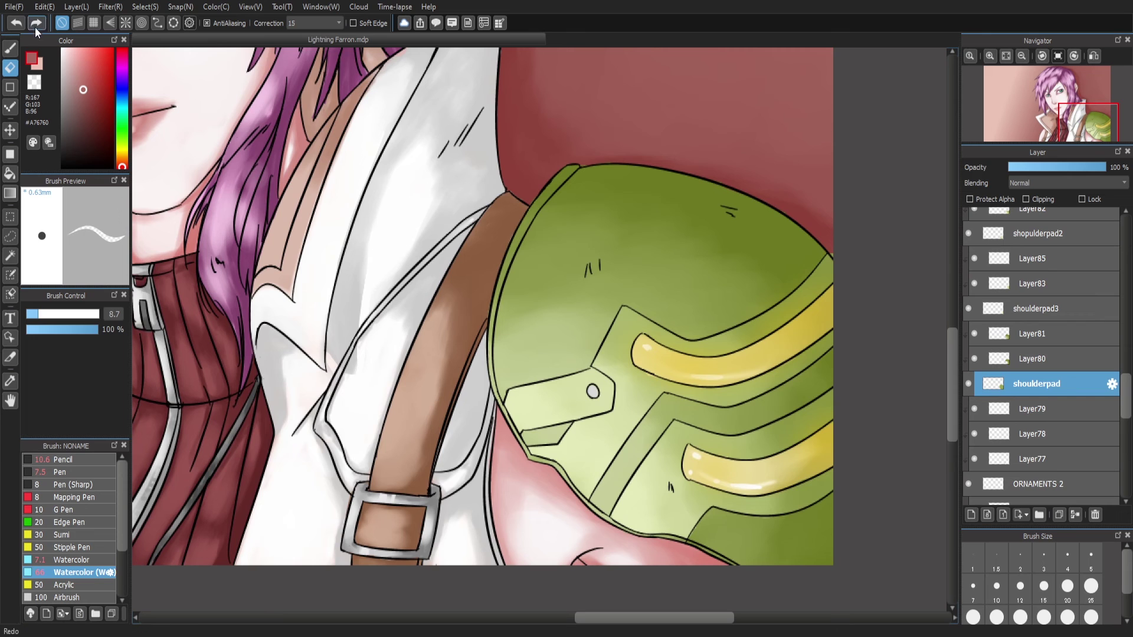
ctrl+shift+click(838, 259)
ctrl+shift+click(828, 248)
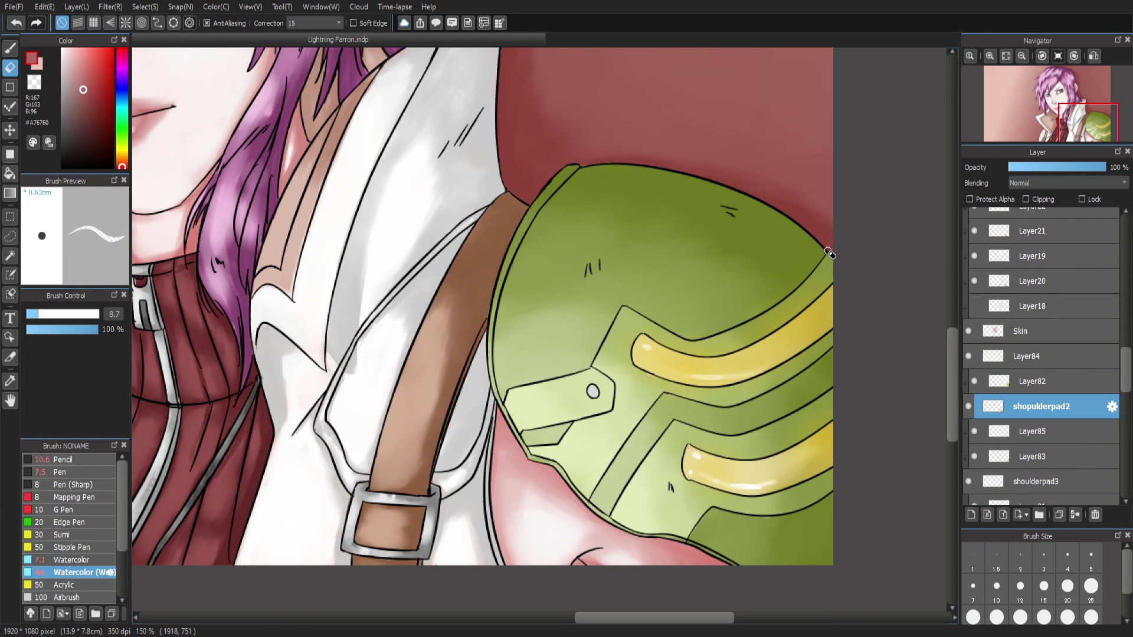
click(1019, 54)
click(1007, 58)
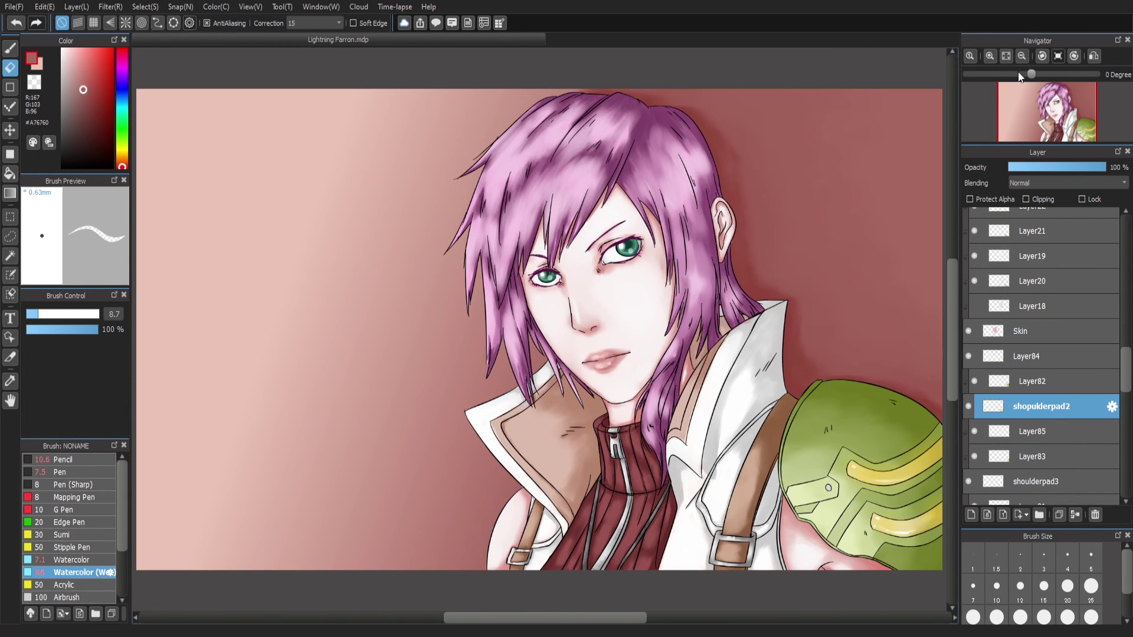
Hide the red shadow on Layer87 and add a new unclipped layer directly above it
scroll(1039, 354, down, 10)
click(978, 480)
click(996, 467)
drag(997, 468, 1016, 444)
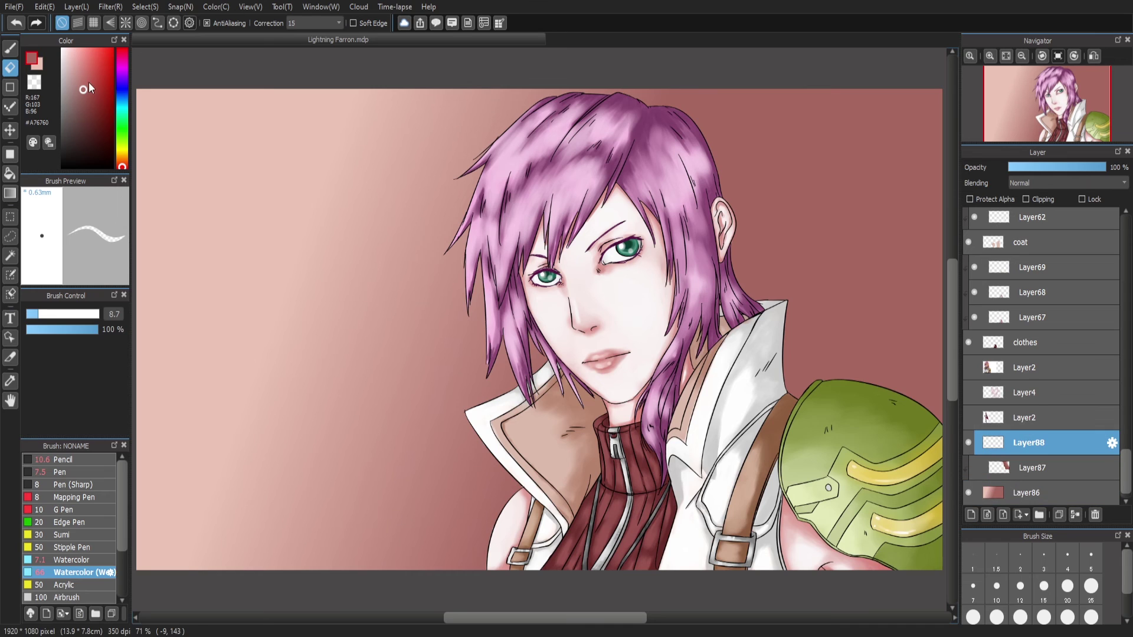
Try a linear background gradient from white to mint green #B6EAC6 on Layer88
click(73, 58)
click(122, 122)
click(10, 193)
drag(422, 328, 283, 328)
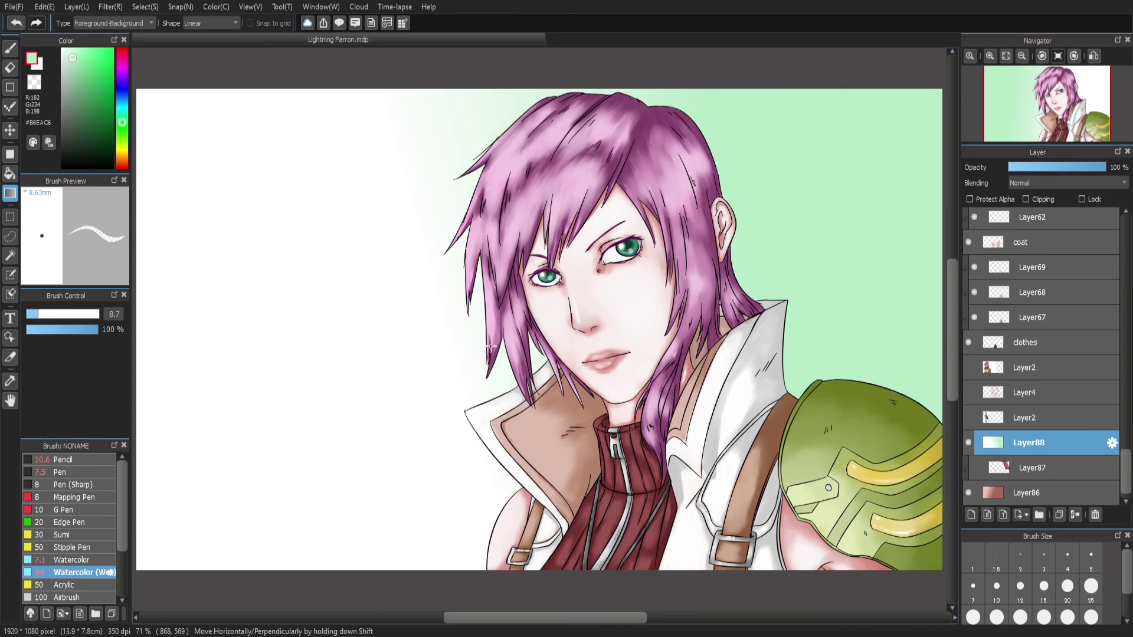
Replace the background on Layer88 with a linear gradient from white #FFFFFF to light teal #AED7D4
click(70, 55)
click(122, 142)
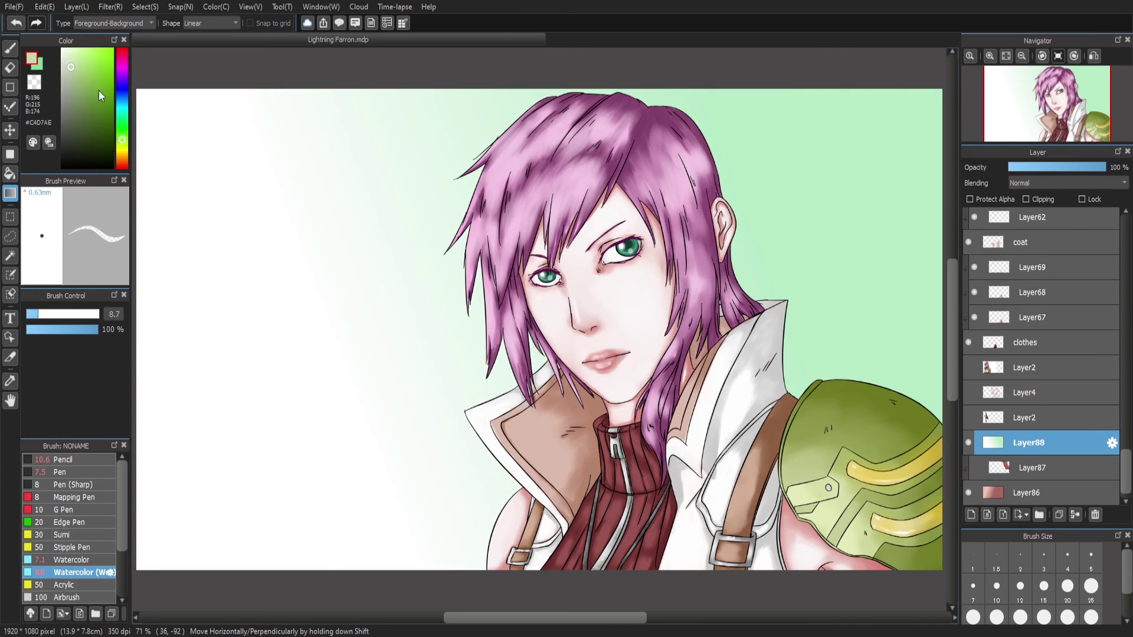
click(122, 122)
click(66, 53)
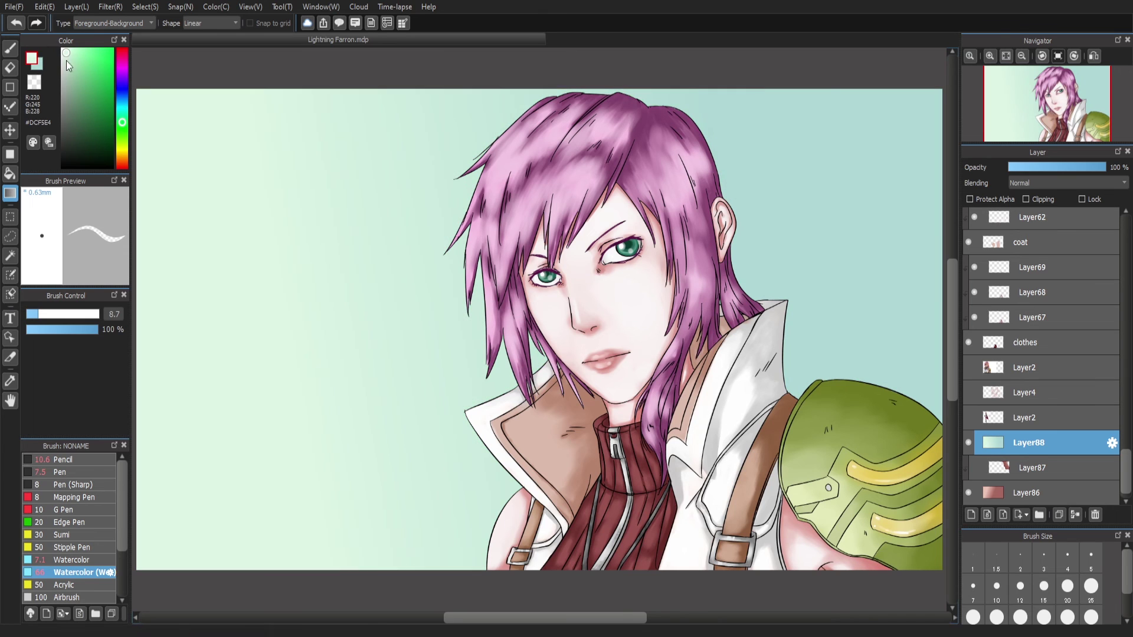
click(62, 49)
Add a layer clipped to the teal gradient and choose the darker teal #62B0AA as the shadow colour
key(ctrl+shift+n)
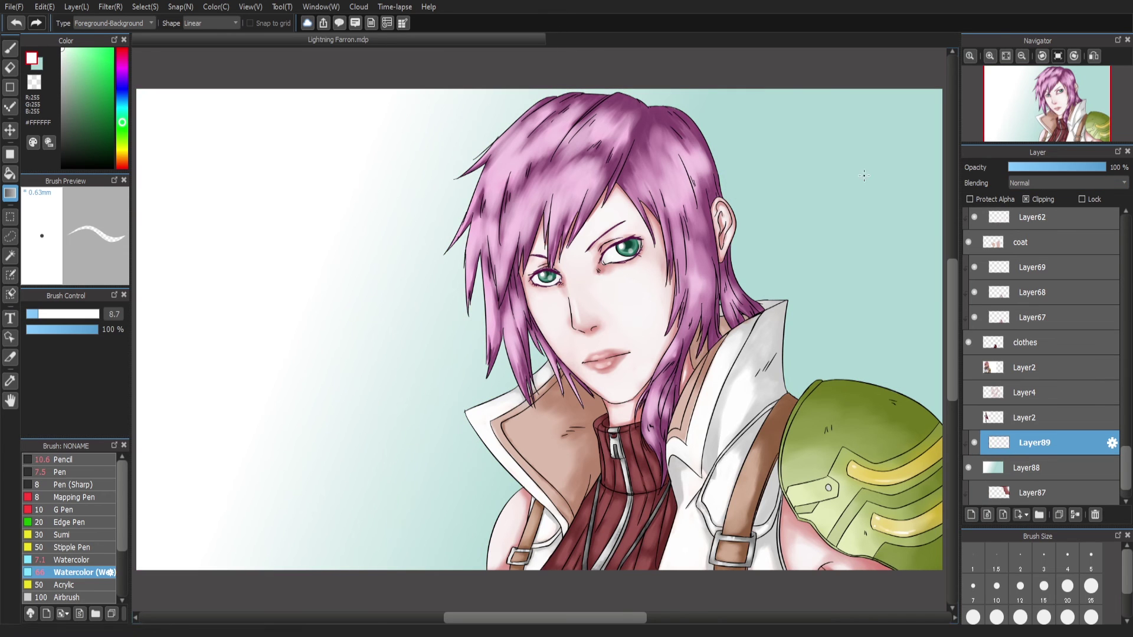
key(ctrl+alt+g)
alt+click(804, 229)
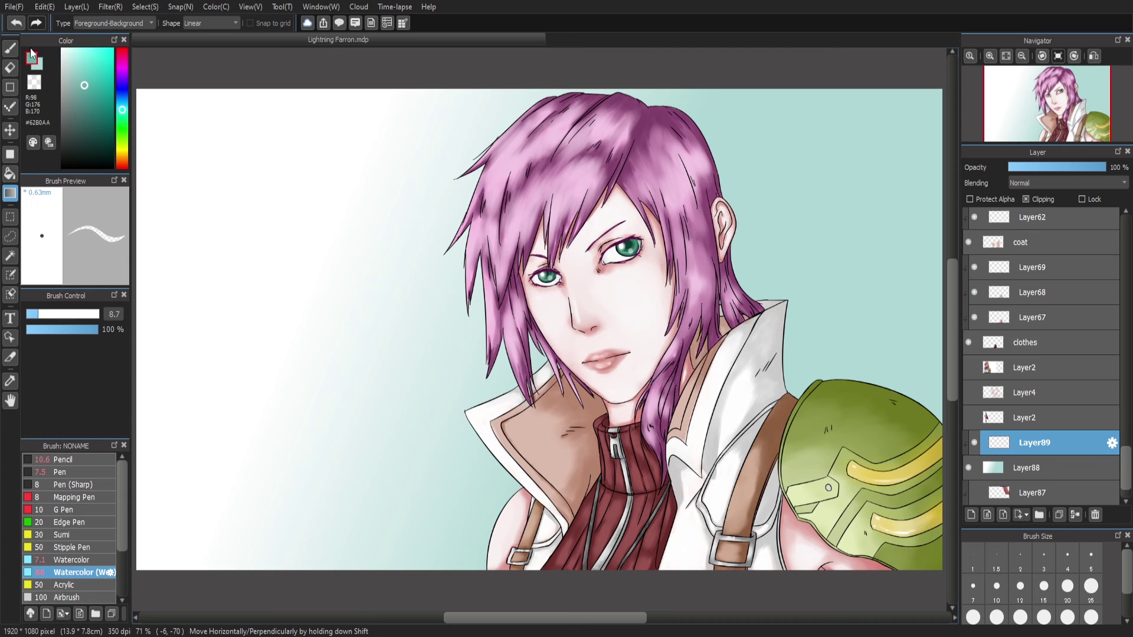
Try a teal shadow stroke behind the hair with Watercolor (Wet) at size 66
key(b)
drag(621, 106, 732, 177)
key(ctrl+z)
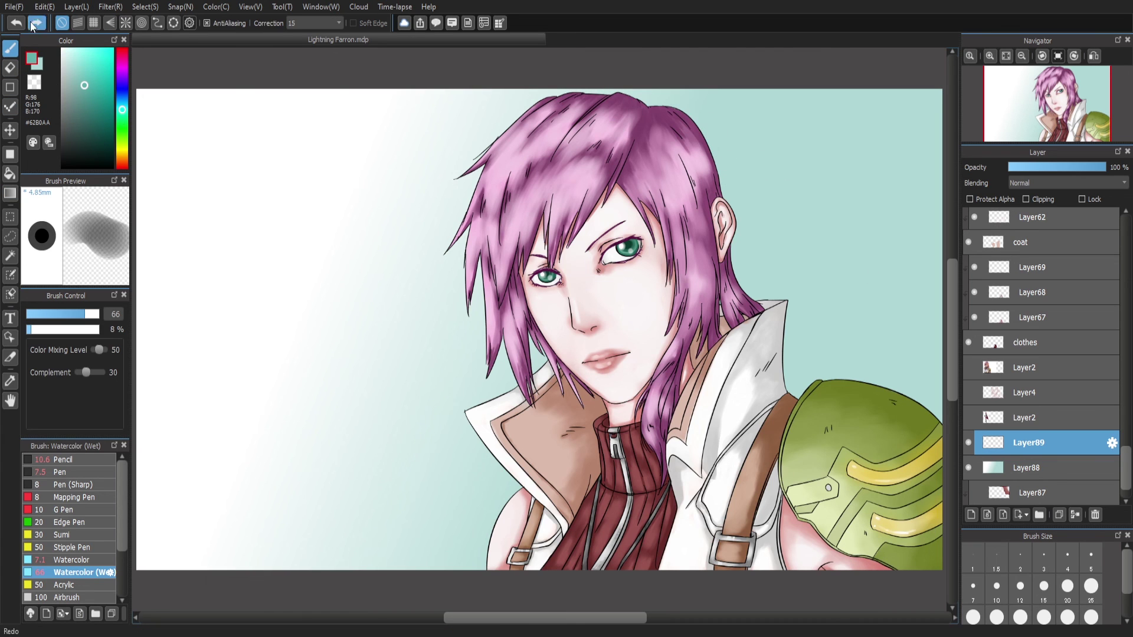
Paint a broad teal shadow behind the hair and shoulder armour on Layer89 with brush size 143, softening its edge with #AED7D4
mouse_move(660, 101)
mouse_down()
mouse_move(744, 201)
mouse_move(740, 220)
mouse_move(873, 372)
mouse_up()
key(ctrl+z)
alt+click(809, 165)
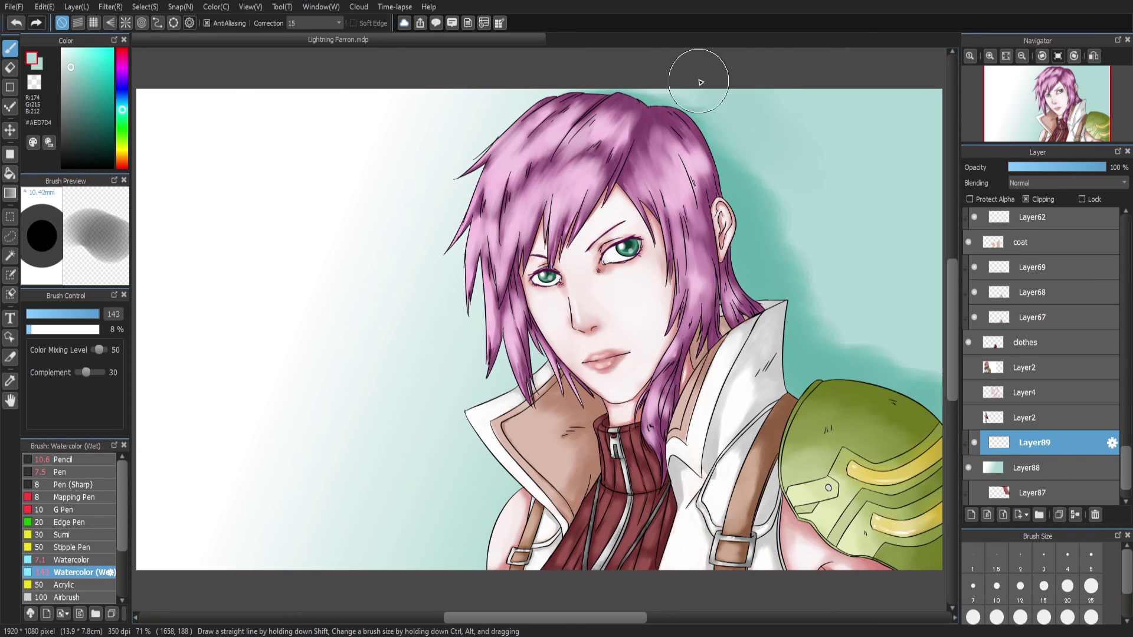
mouse_move(743, 195)
mouse_down()
mouse_move(804, 272)
mouse_move(762, 197)
mouse_move(847, 328)
mouse_move(789, 185)
mouse_up()
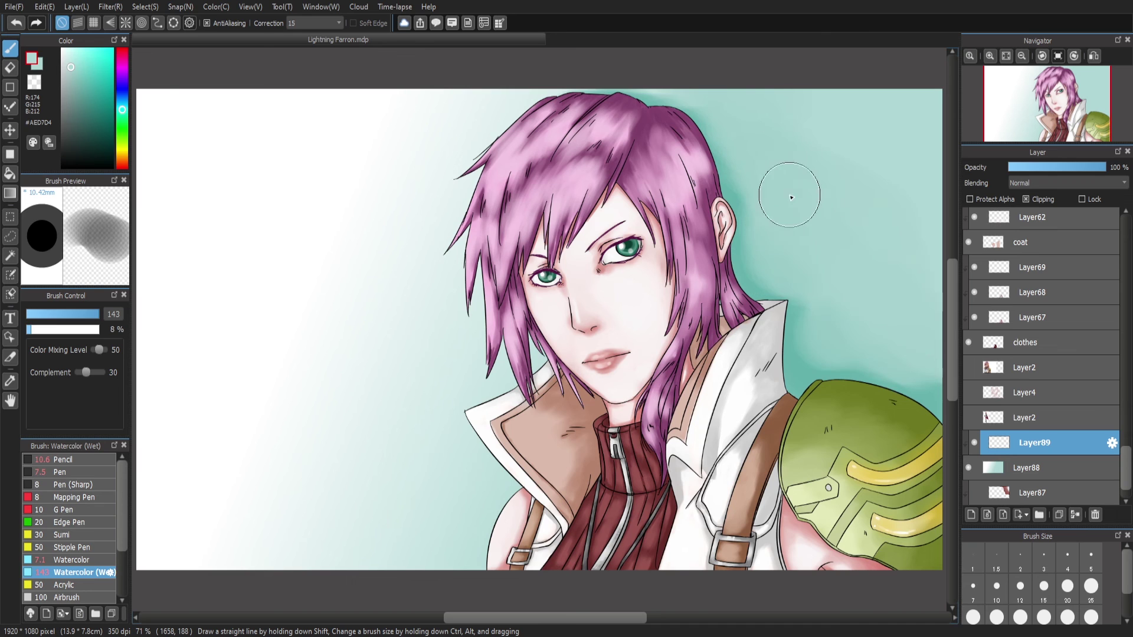
Widen the shadow between hair and shoulder armour with teal #63B0AA and blend its outer edge using light teal #A9D3D0
alt+click(921, 328)
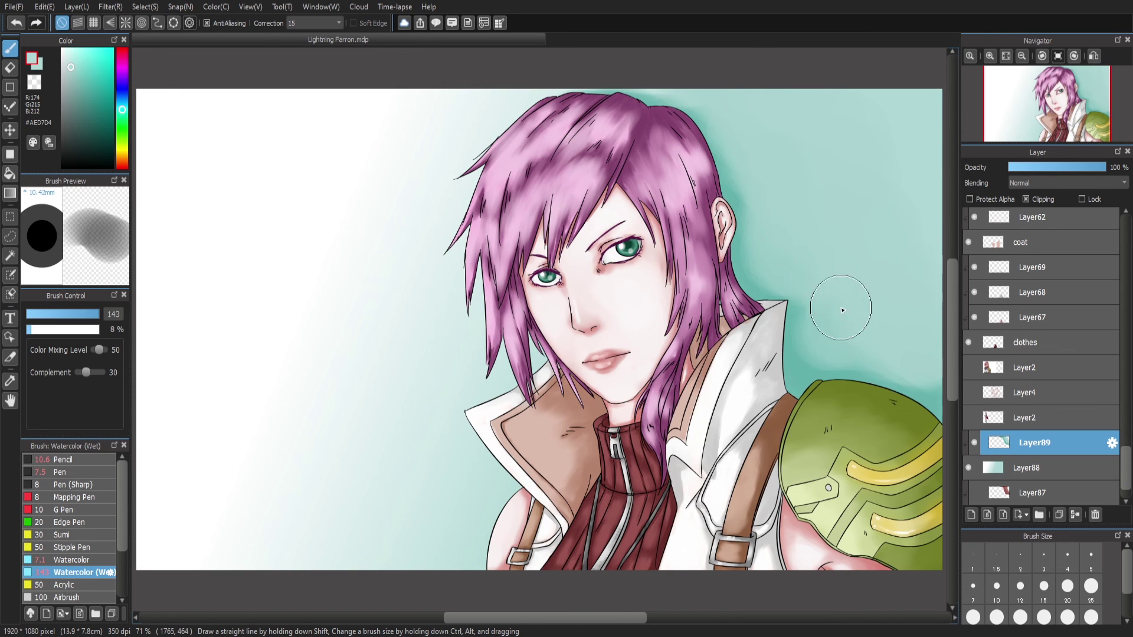
mouse_move(805, 322)
mouse_down()
mouse_move(845, 395)
mouse_move(767, 254)
mouse_move(852, 166)
mouse_up()
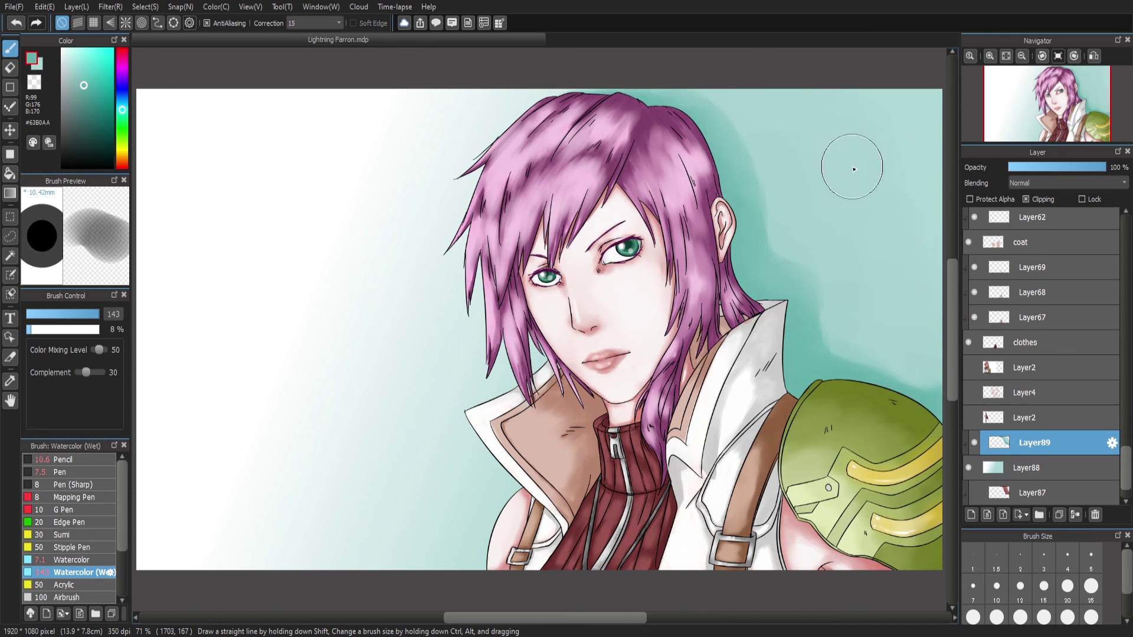
alt+click(743, 95)
mouse_move(743, 95)
mouse_down()
mouse_move(778, 223)
mouse_move(860, 255)
mouse_move(915, 362)
mouse_move(842, 277)
mouse_move(845, 239)
mouse_move(834, 291)
mouse_move(943, 383)
mouse_move(751, 160)
mouse_move(781, 211)
mouse_move(763, 96)
mouse_move(879, 243)
mouse_move(855, 141)
mouse_move(735, 103)
mouse_up()
click(1021, 56)
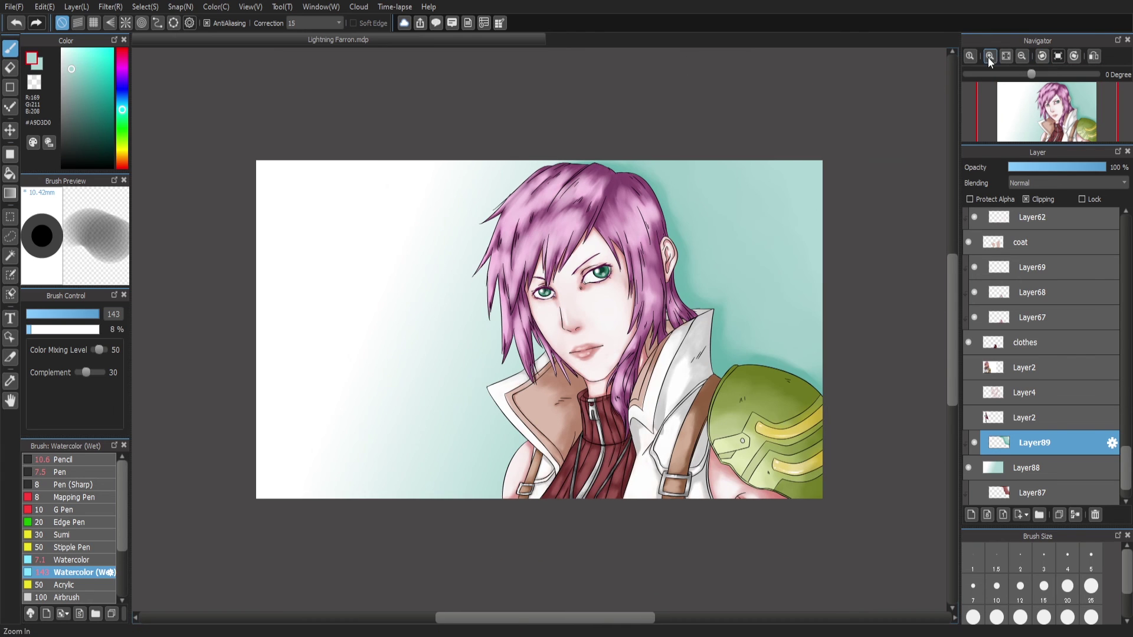
click(990, 56)
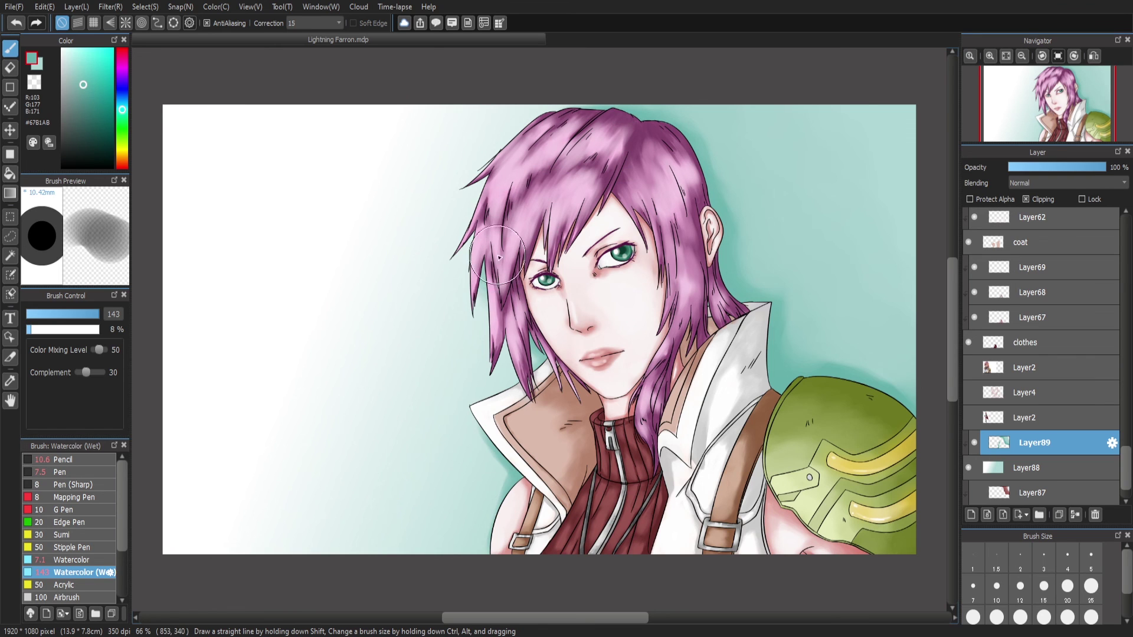
Extend the shadow along the face-side hair, coat collar and arm with #67B1AB, then even out the open background with #A6D1CD
drag(484, 283, 557, 121)
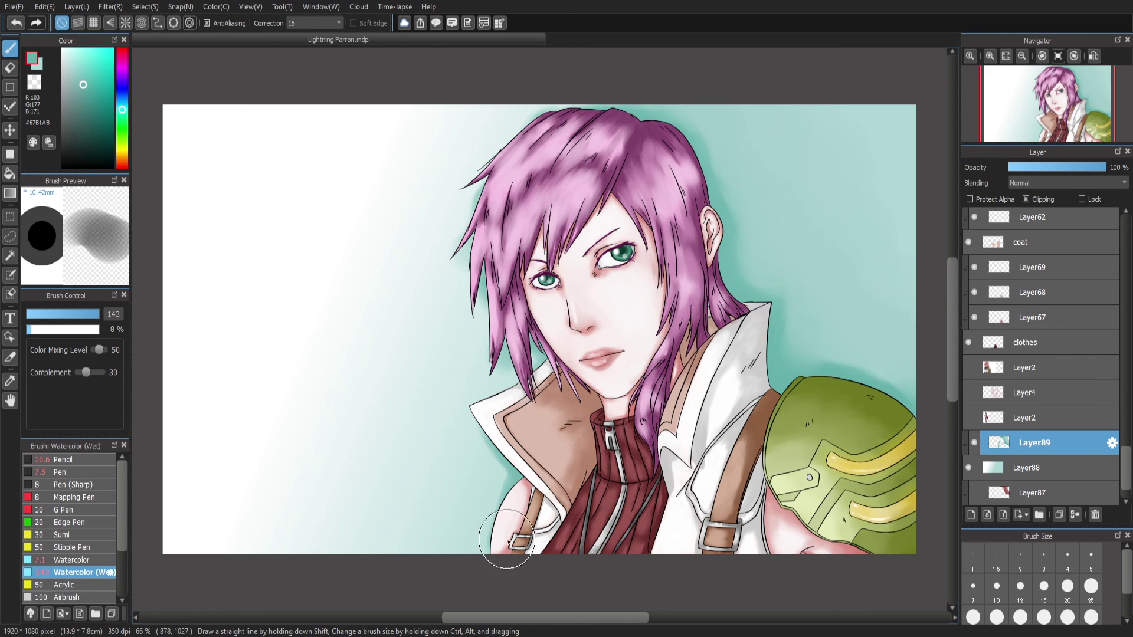
drag(493, 518, 466, 545)
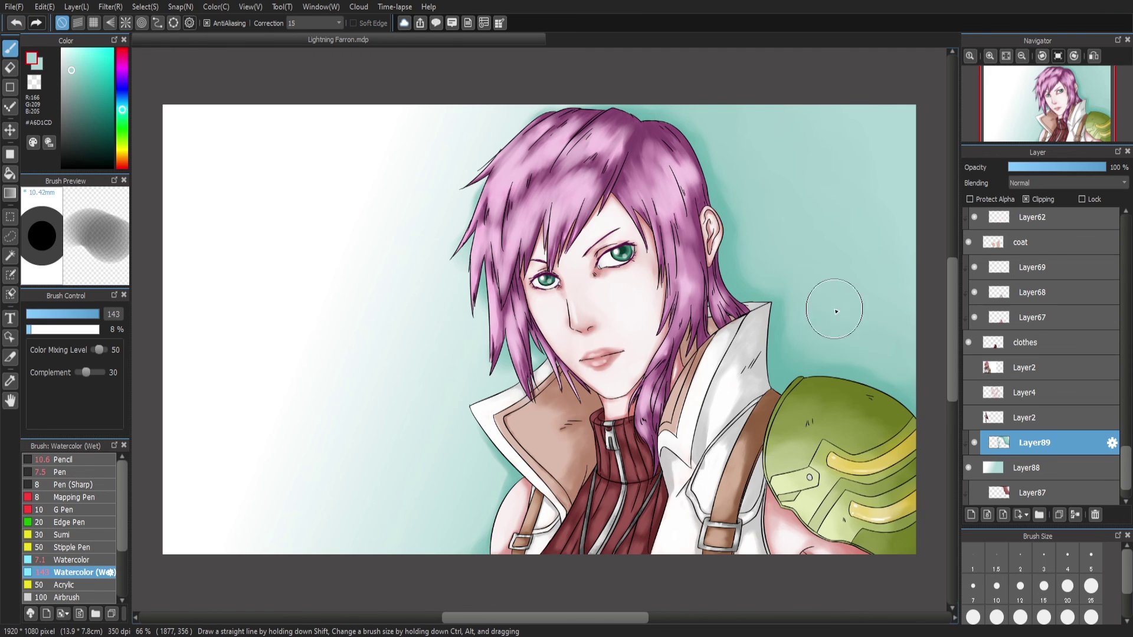
alt+click(869, 185)
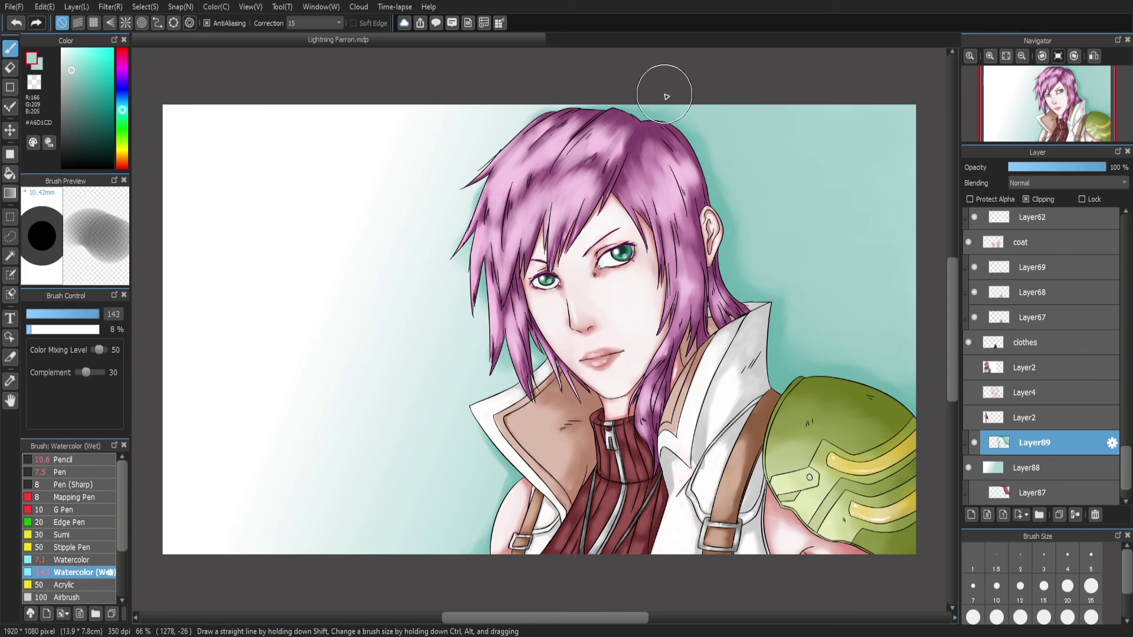
scroll(971, 83, up, 1)
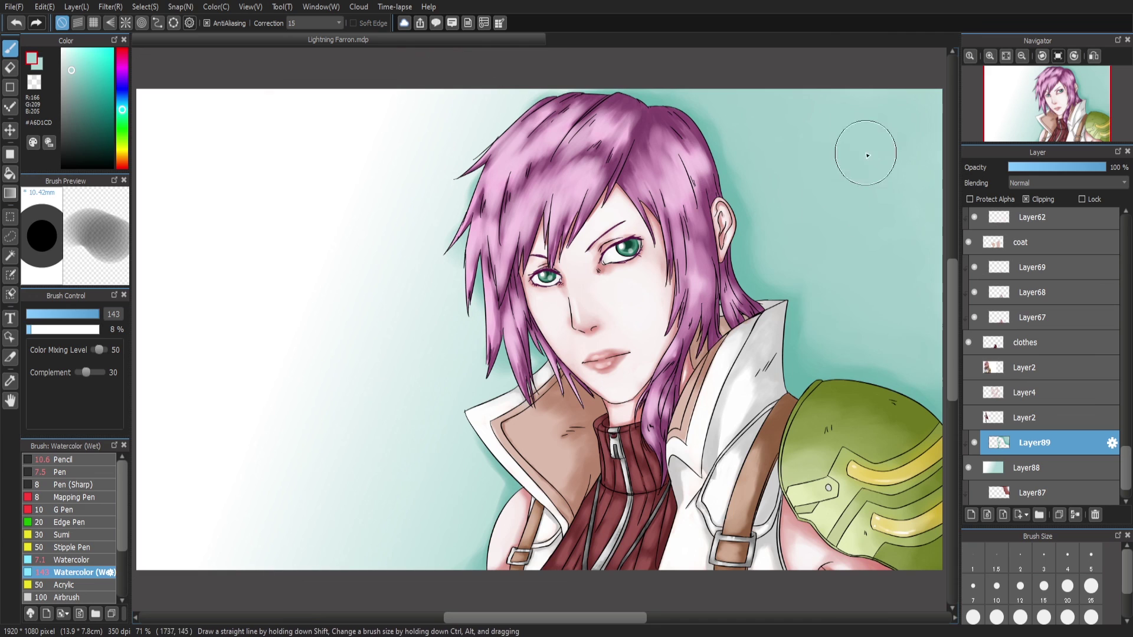
click(1020, 57)
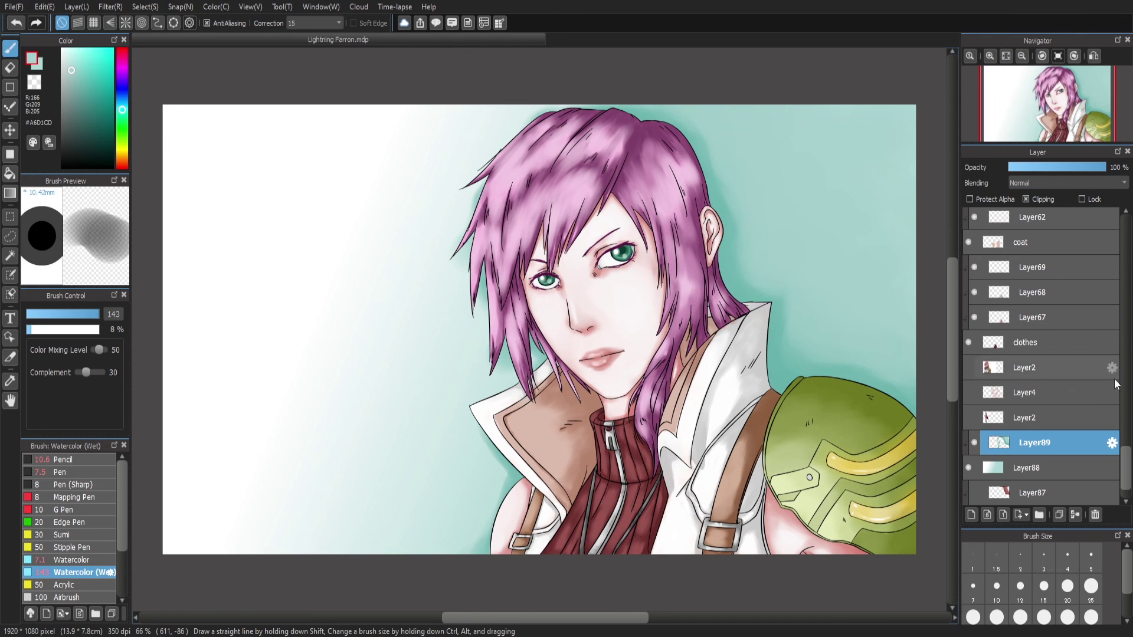
Make Layer61, clipped above Lineart, the active layer and sample purple #7E3E67 from the hair
scroll(1044, 354, up, 10)
click(1026, 246)
scroll(1053, 116, up, 1)
drag(1053, 117, 1053, 106)
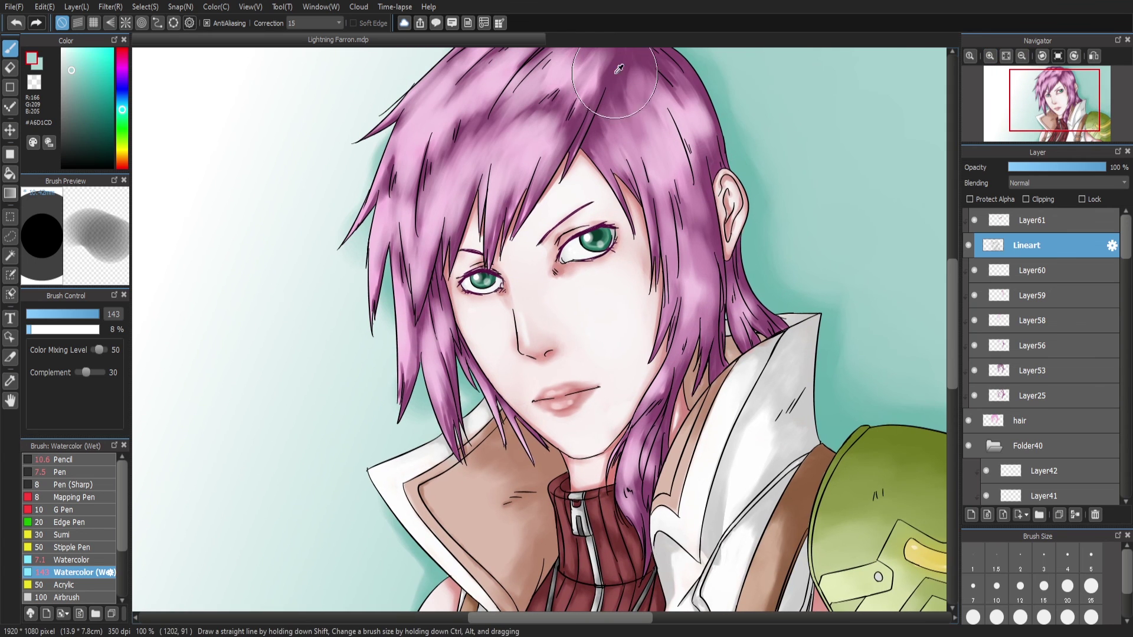
alt+click(466, 339)
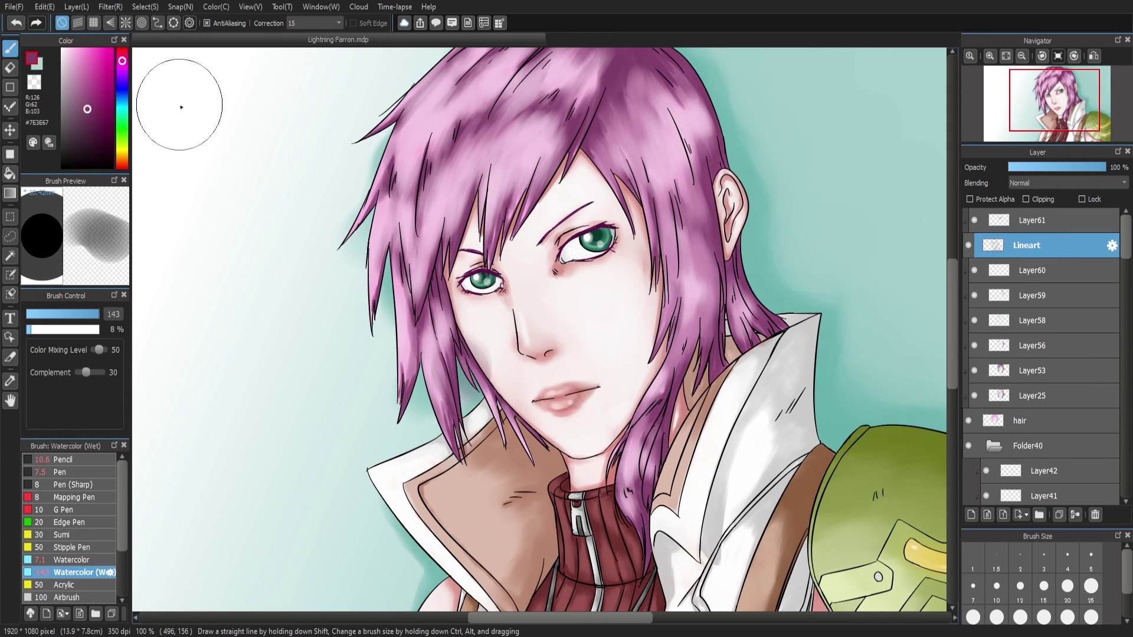
key(Up)
key(ctrl+alt+g)
scroll(472, 377, up, 1)
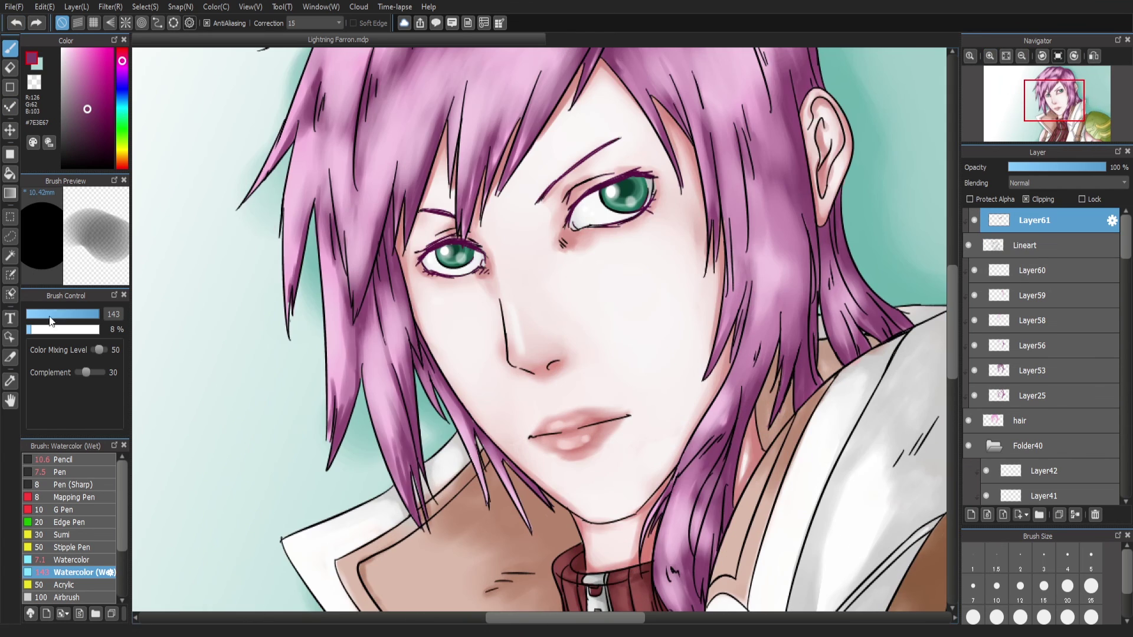
Recolour the linework of the fringe, cheek strands and crown with dark purple #541C40 at brush size 15
mouse_move(434, 396)
mouse_down()
mouse_move(446, 438)
mouse_move(465, 434)
mouse_move(494, 475)
mouse_up()
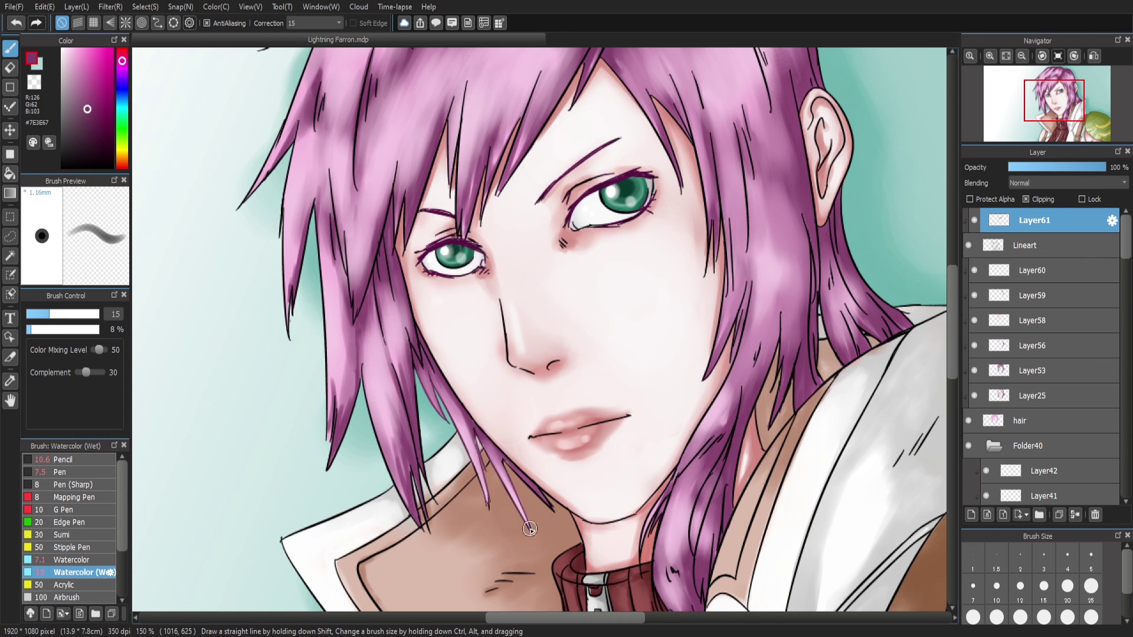
drag(529, 529, 503, 462)
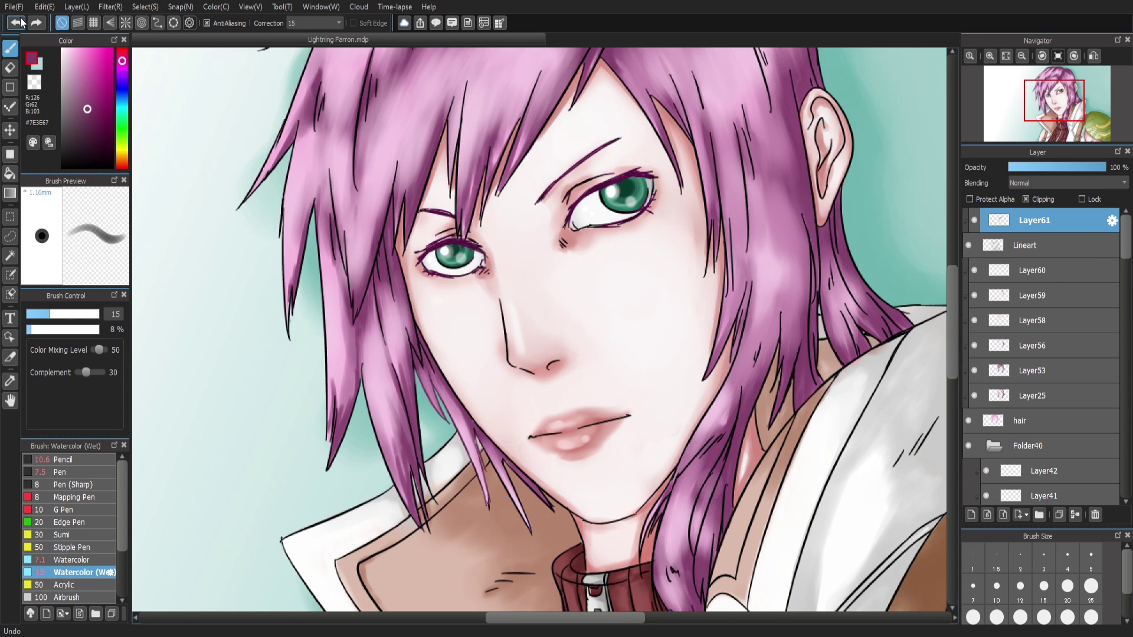
alt+click(430, 384)
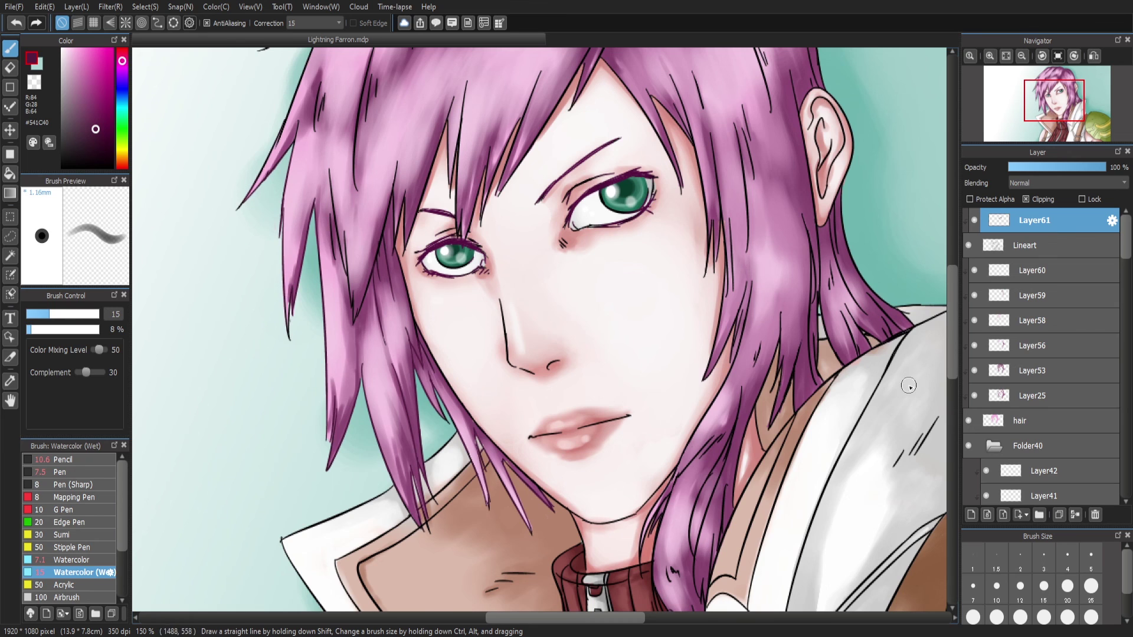
scroll(248, 193, up, 3)
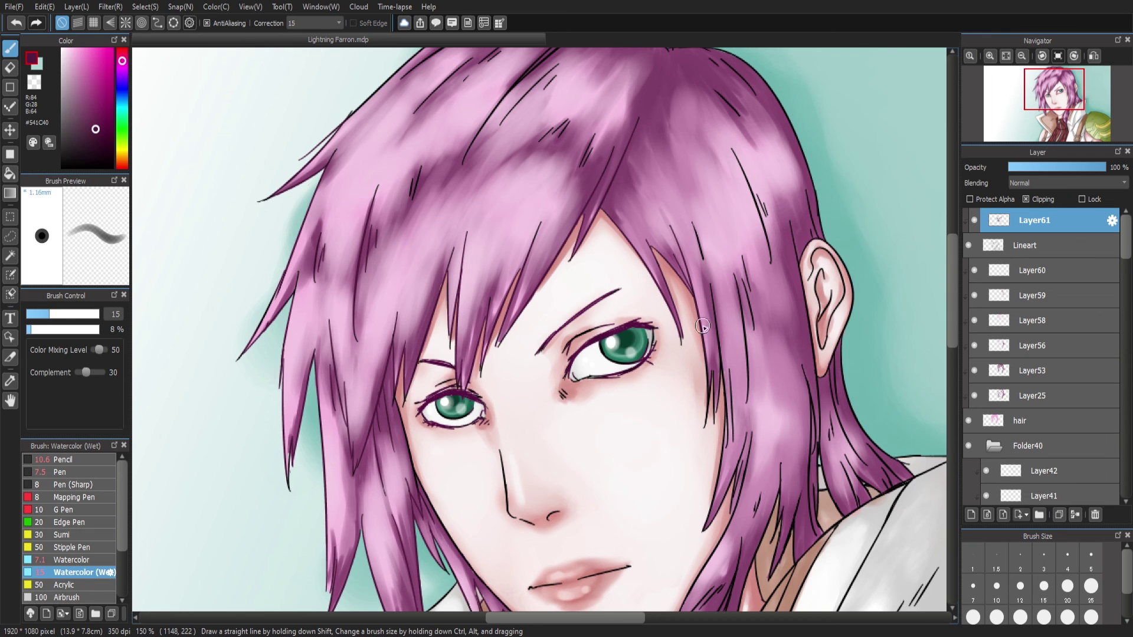
mouse_move(702, 326)
mouse_down()
mouse_move(721, 355)
mouse_move(714, 330)
mouse_up()
drag(715, 516, 755, 336)
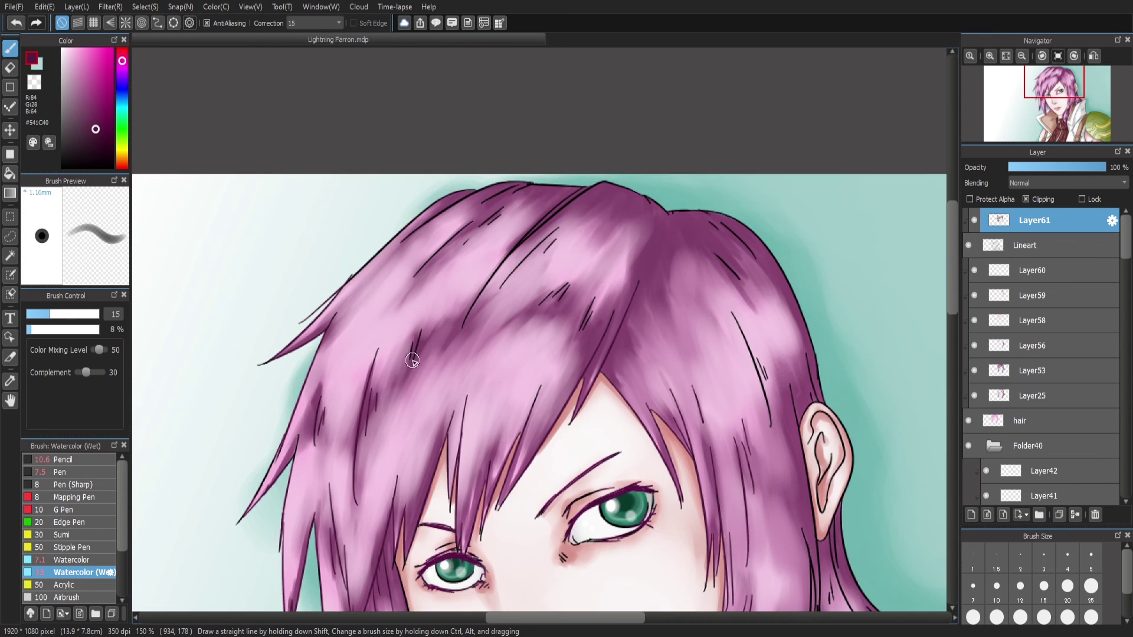
scroll(419, 237, up, 3)
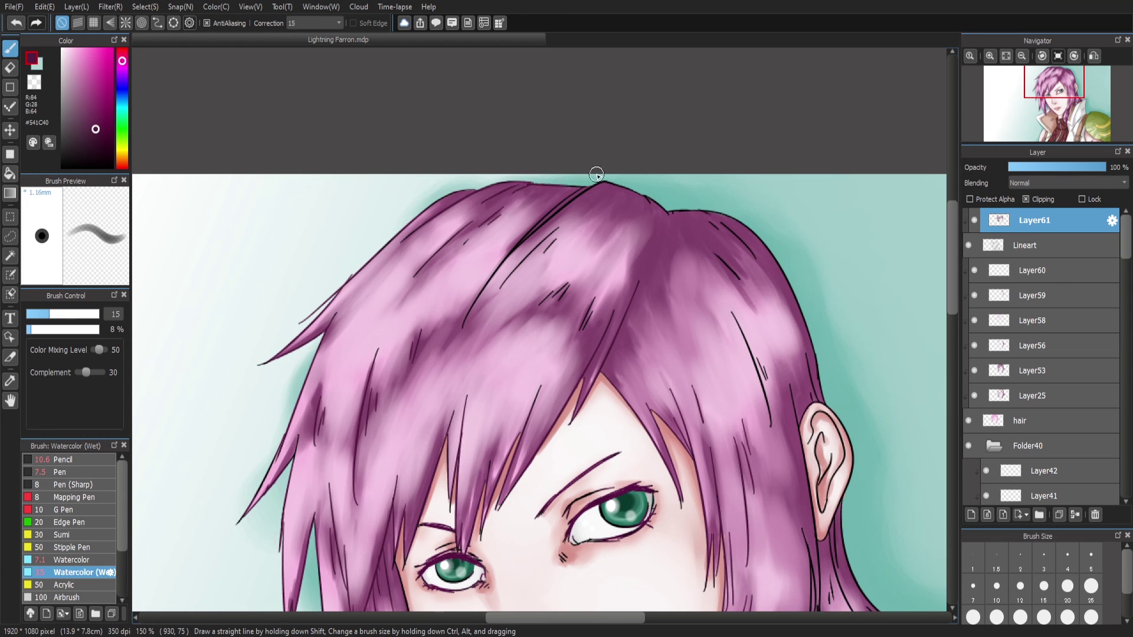
key(ctrl+z)
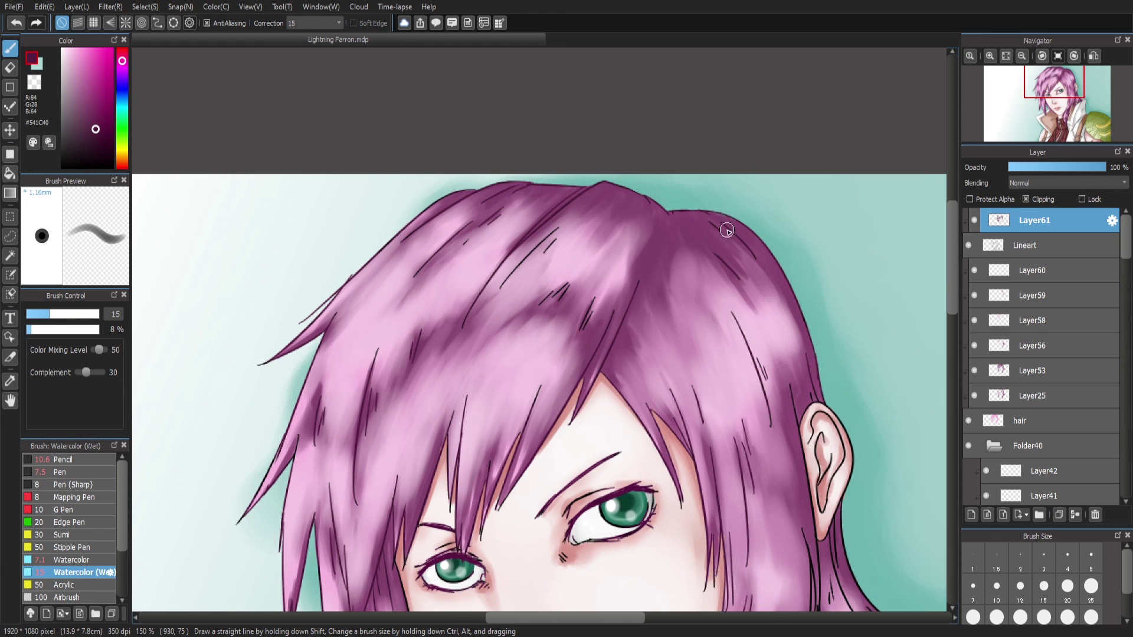
Tint the remaining black hair lines around the ear, the back of the head and the lower strands with #541C40
drag(709, 407, 578, 198)
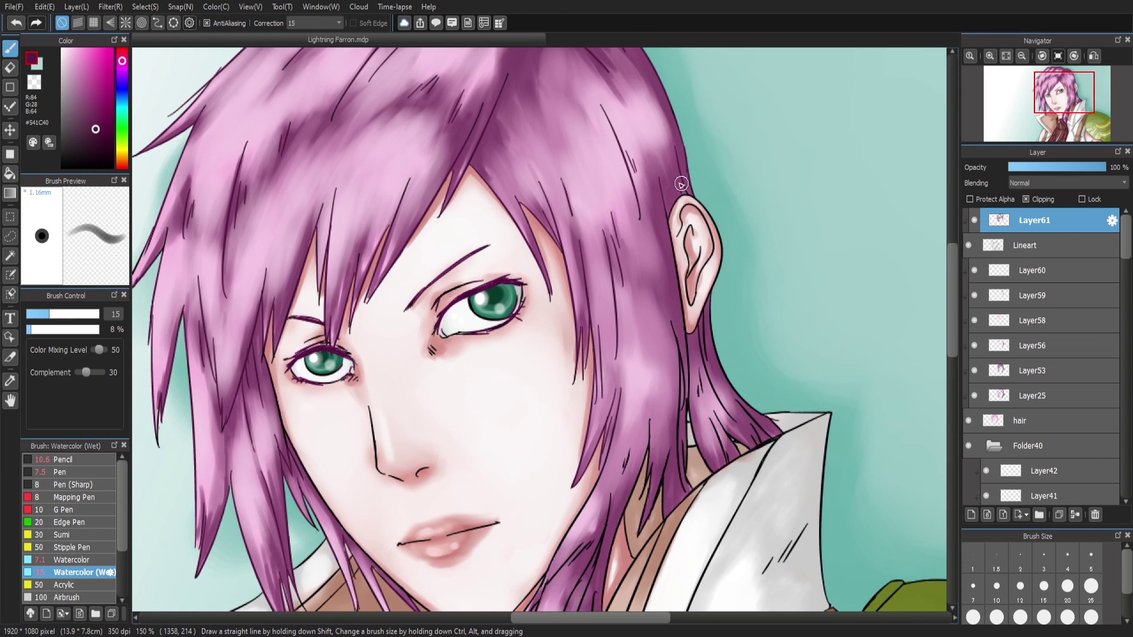
drag(664, 239, 678, 416)
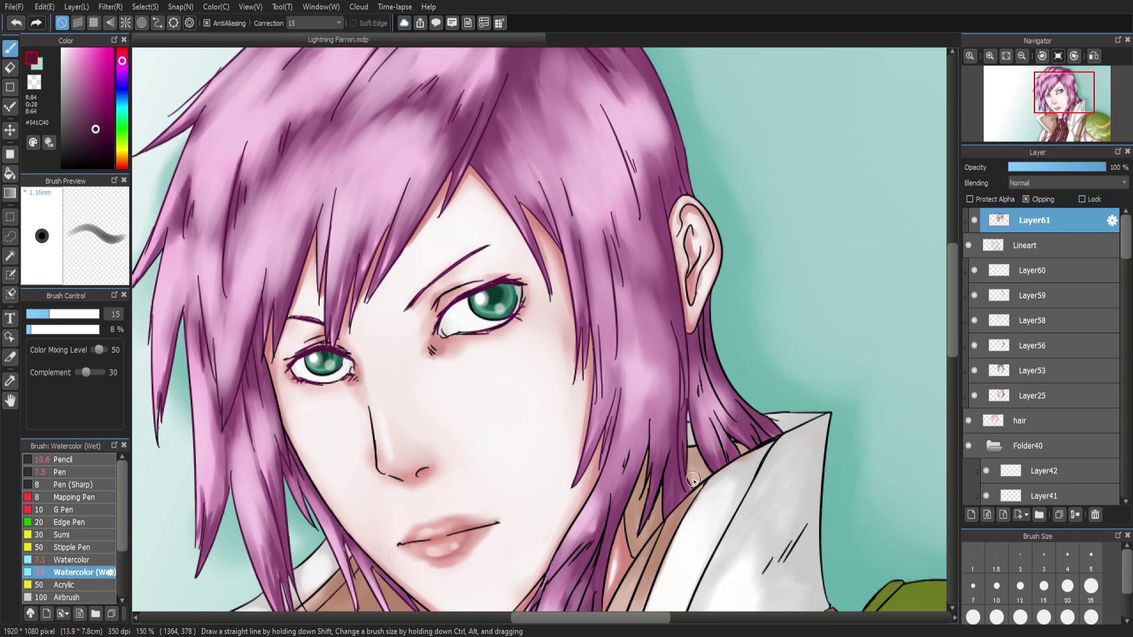
drag(692, 479, 638, 444)
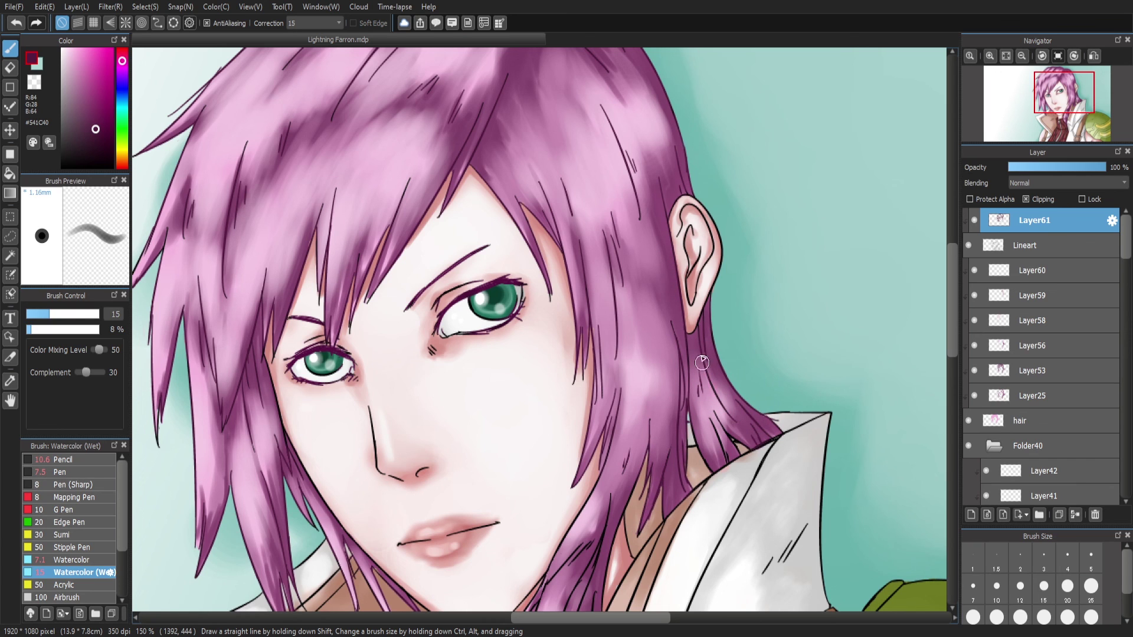
scroll(956, 296, down, 4)
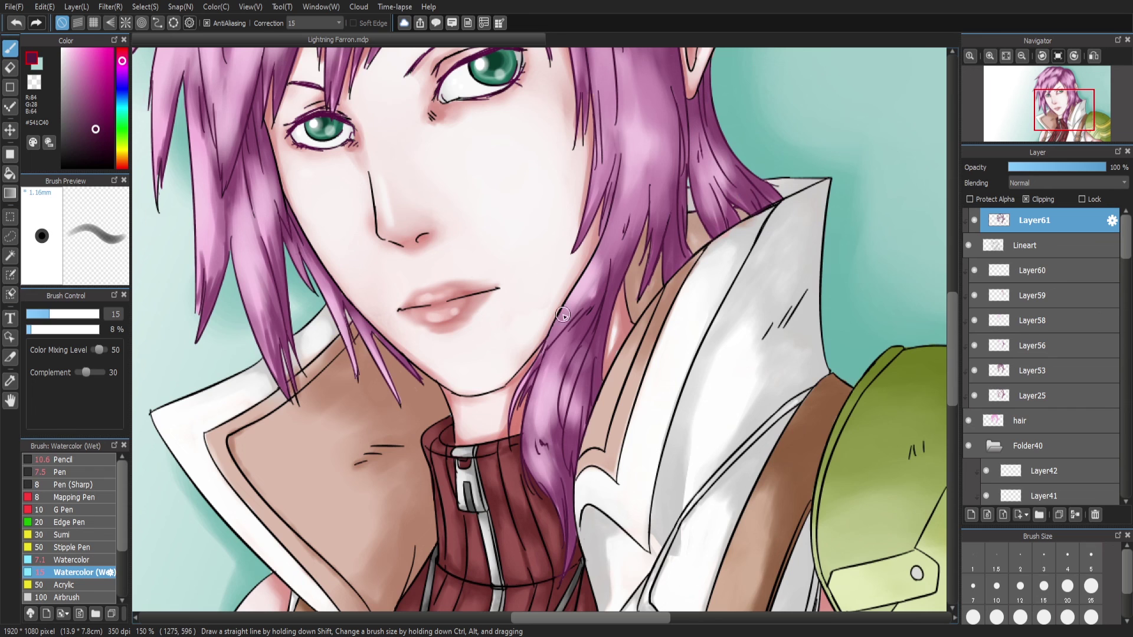
scroll(647, 398, up, 4)
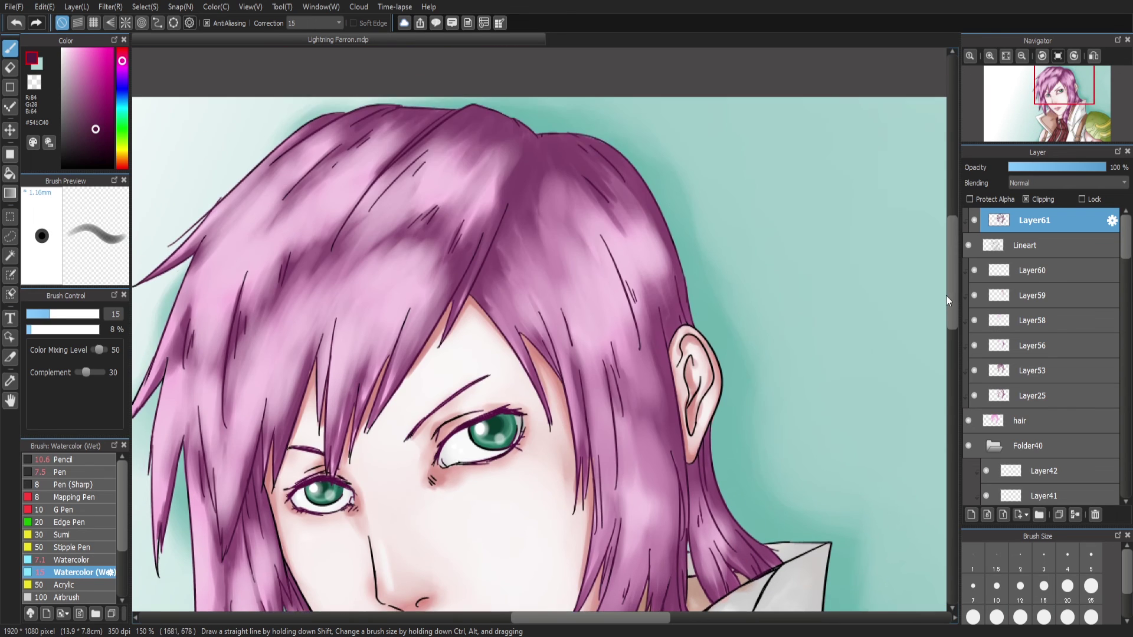
Sample a reddish tone from the face and darken it to #6C322D for the skin outlines
alt+click(304, 322)
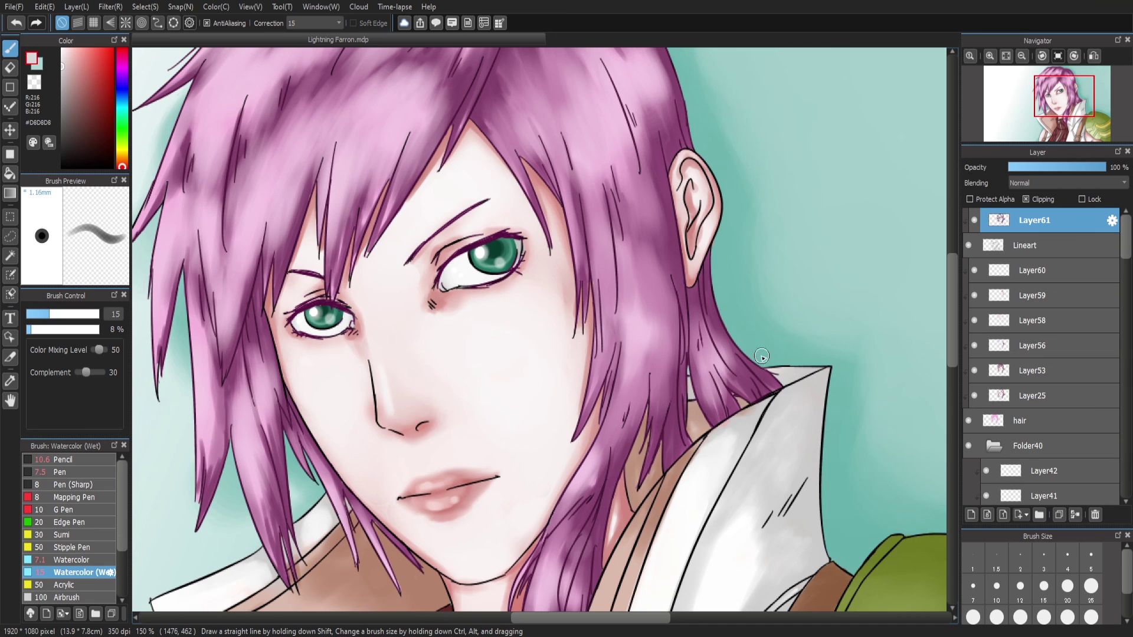
alt+click(695, 385)
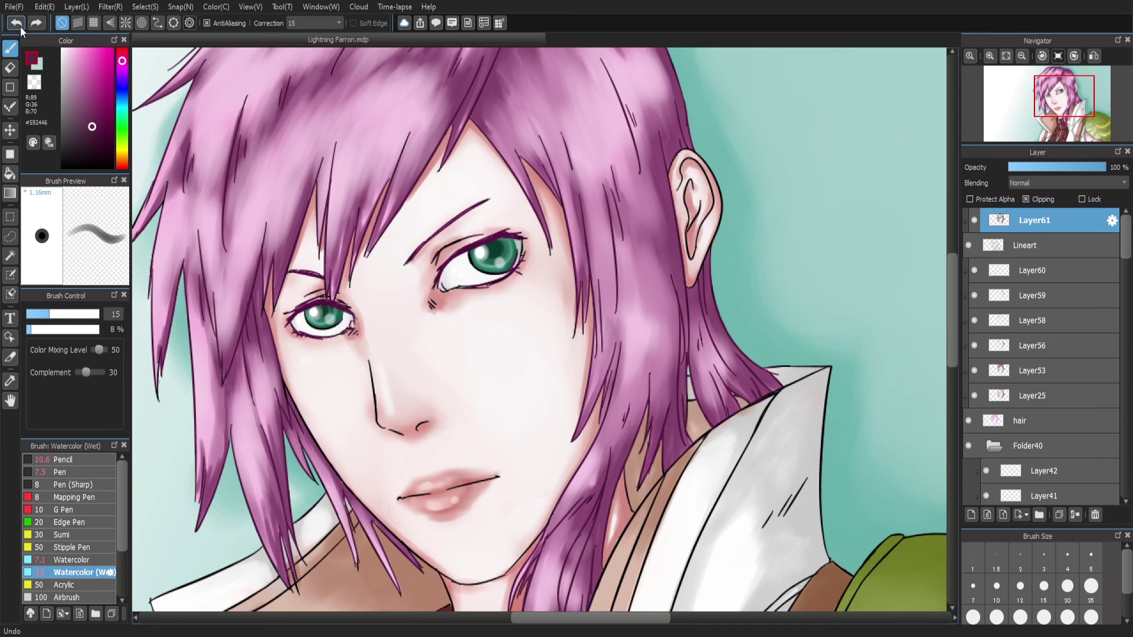
alt+click(265, 304)
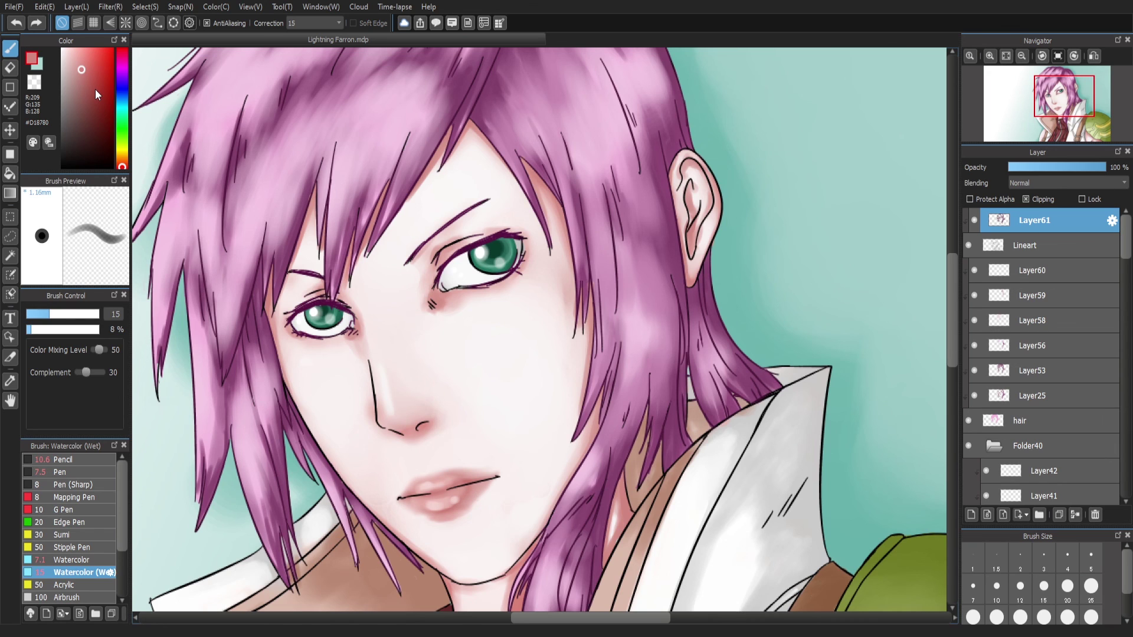
click(81, 65)
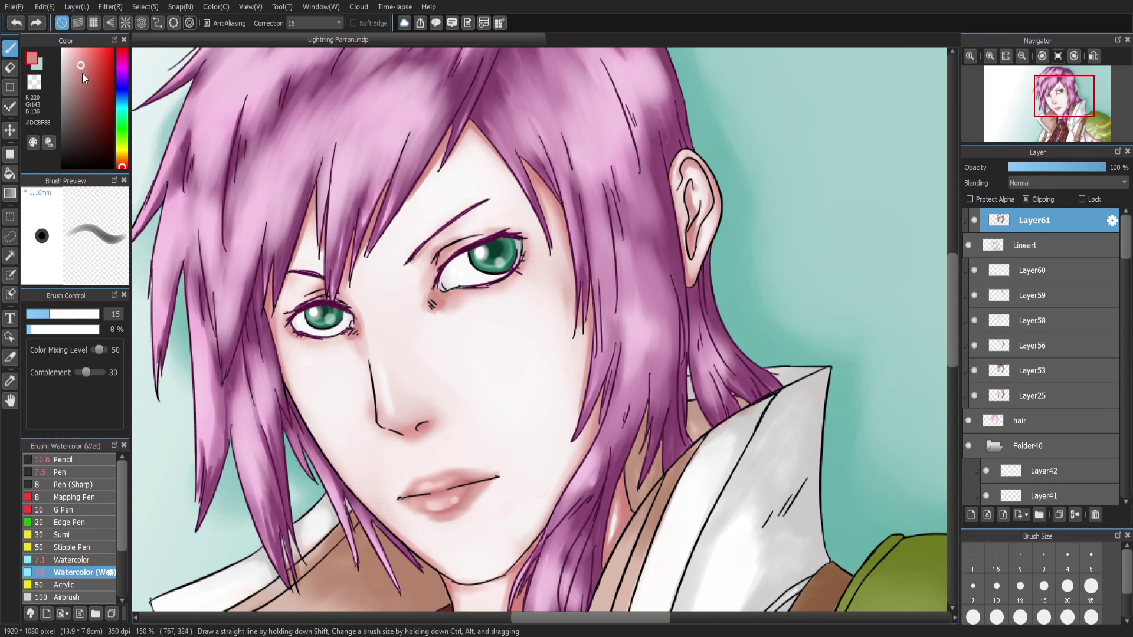
alt+click(288, 320)
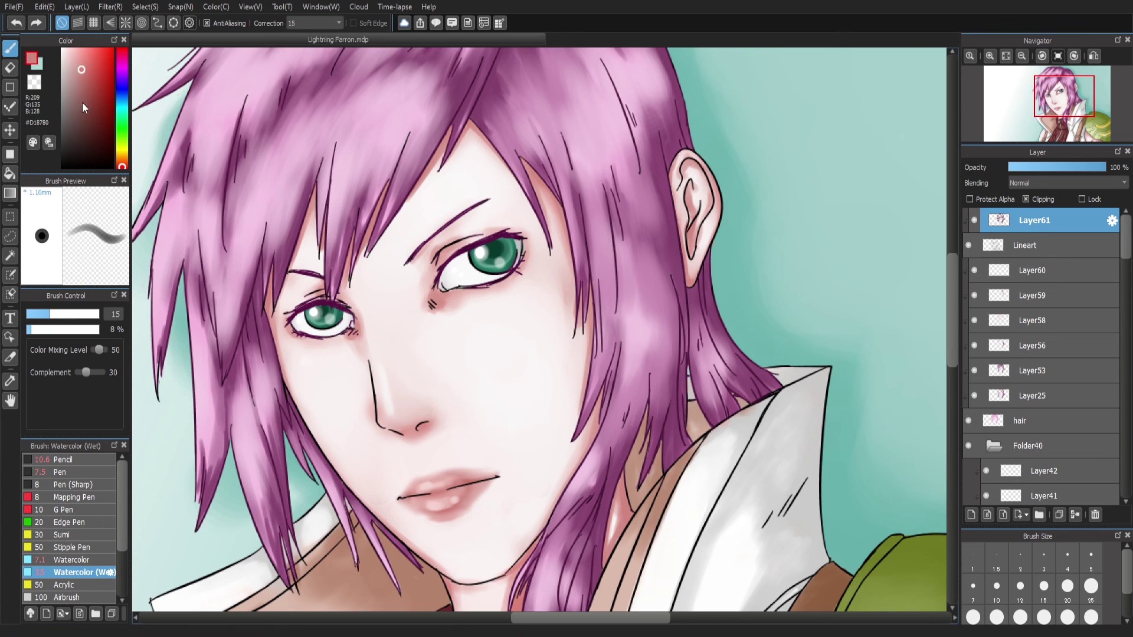
click(92, 118)
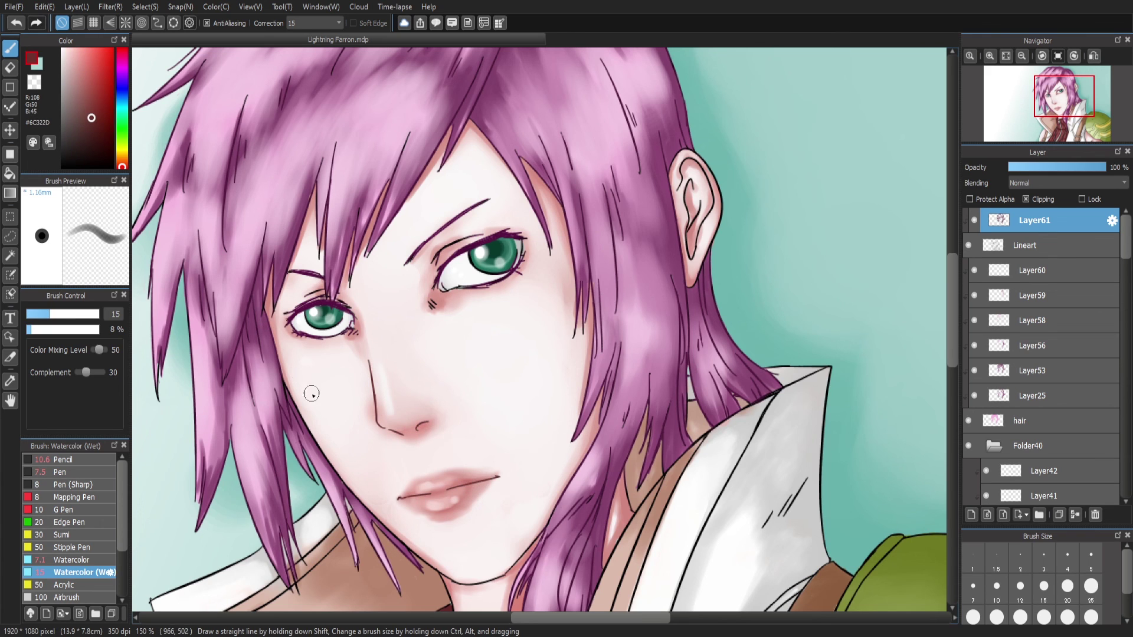
Recolour the outlines of the face, neck, ear and bare arm with dark red #6C322D on Layer61
scroll(456, 437, down, 3)
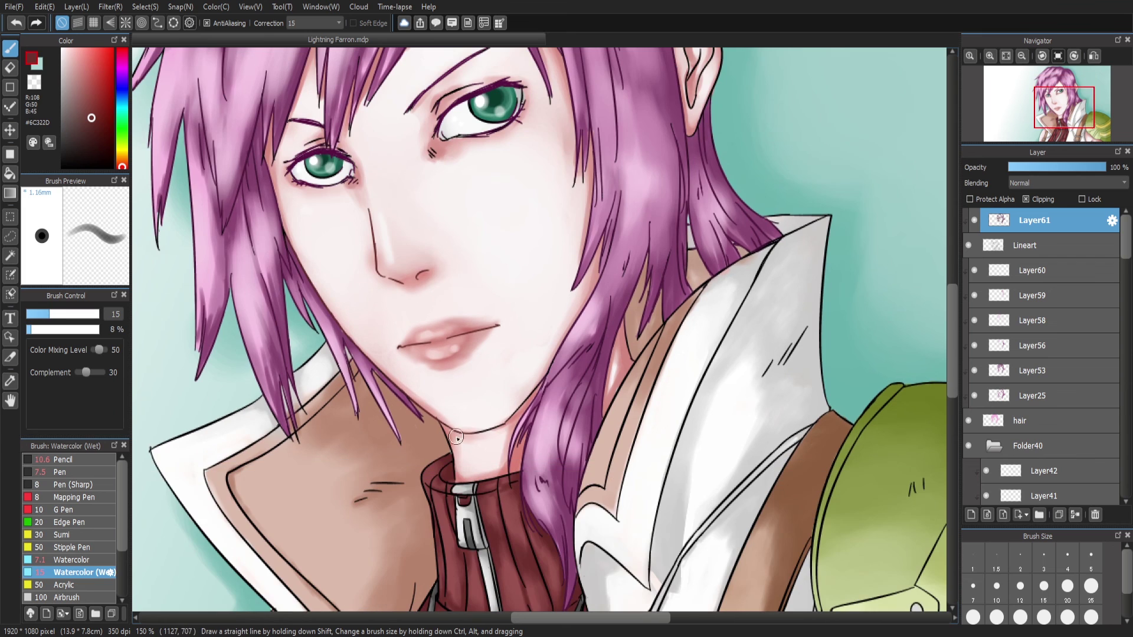
scroll(814, 197, up, 3)
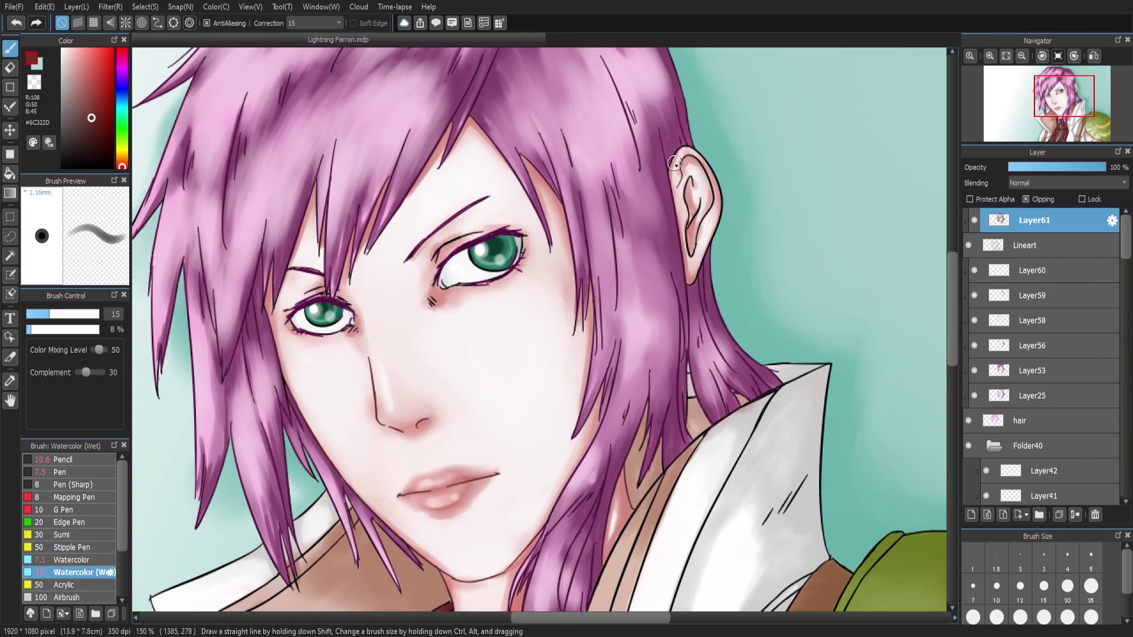
mouse_move(674, 164)
mouse_down()
mouse_move(700, 177)
mouse_move(687, 236)
mouse_move(682, 169)
mouse_move(689, 277)
mouse_move(724, 185)
mouse_move(687, 149)
mouse_up()
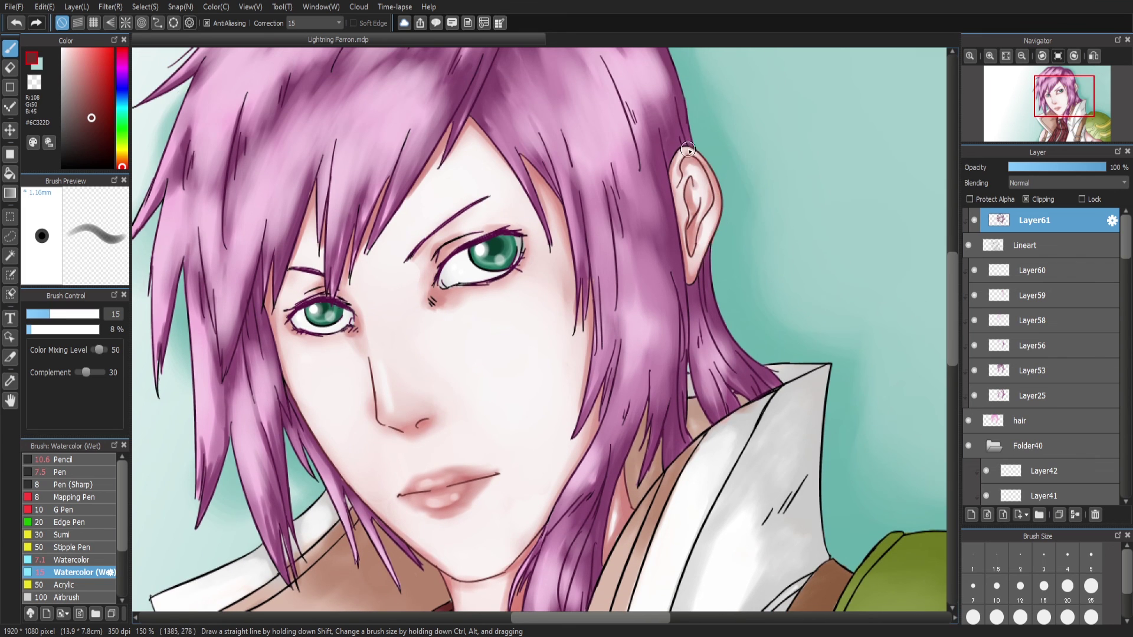
scroll(551, 312, down, 10)
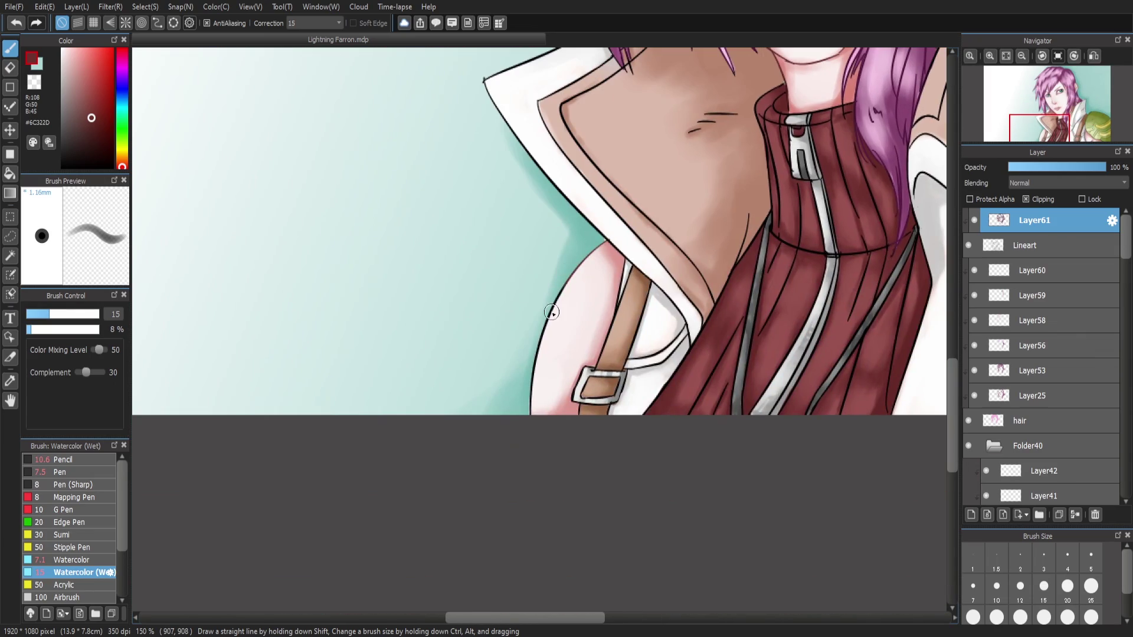
mouse_move(1038, 127)
mouse_down()
mouse_move(1050, 142)
mouse_move(1055, 112)
mouse_move(1045, 118)
mouse_up()
Erase the overshooting outline at the coat collar's tip on the Lineart layer with an 8.7 eraser
key(e)
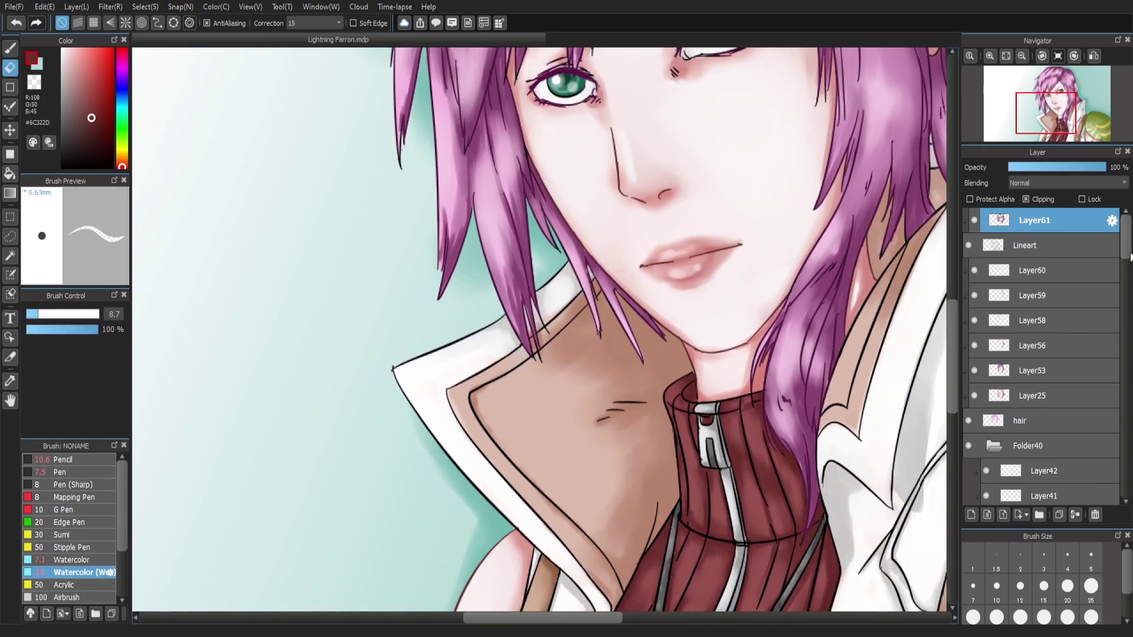
click(1039, 245)
key(ctrl+plus)
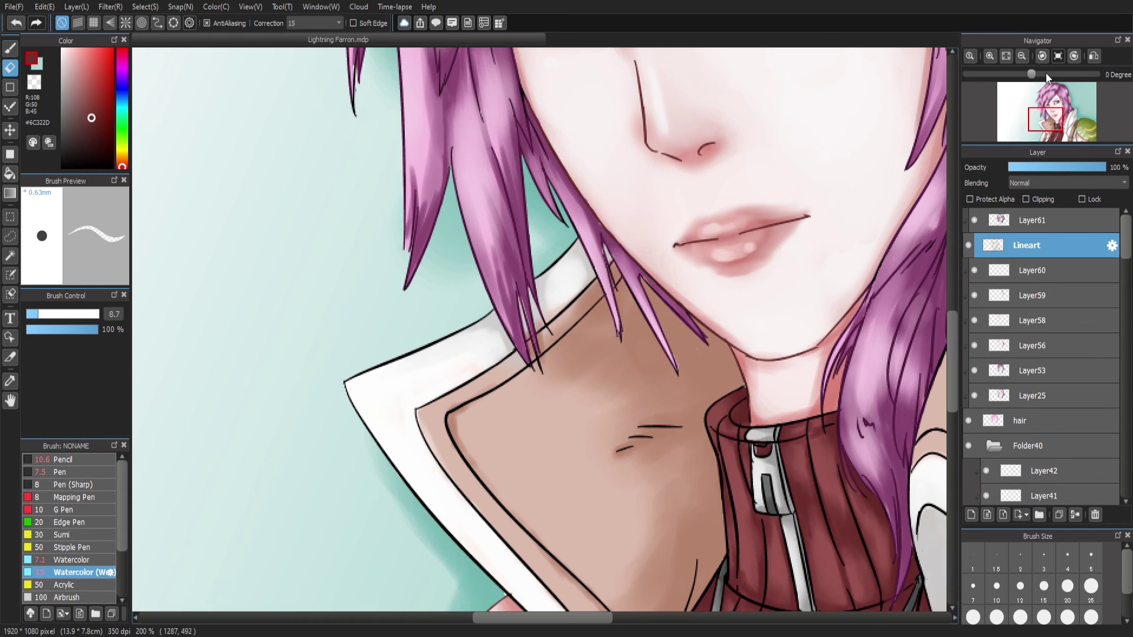
key(ctrl+0)
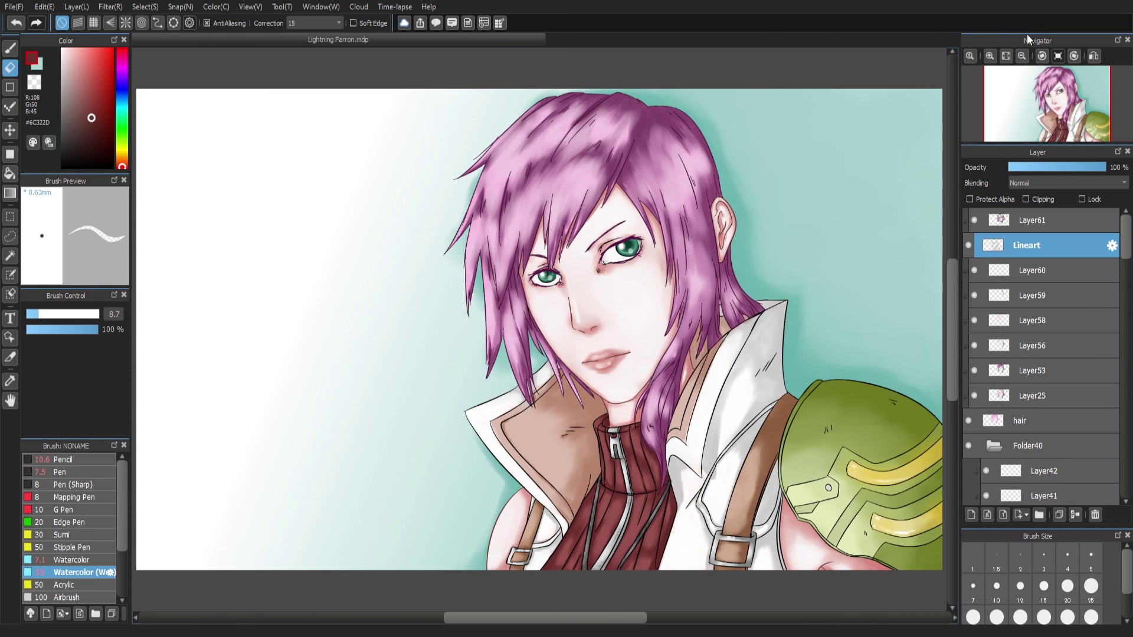